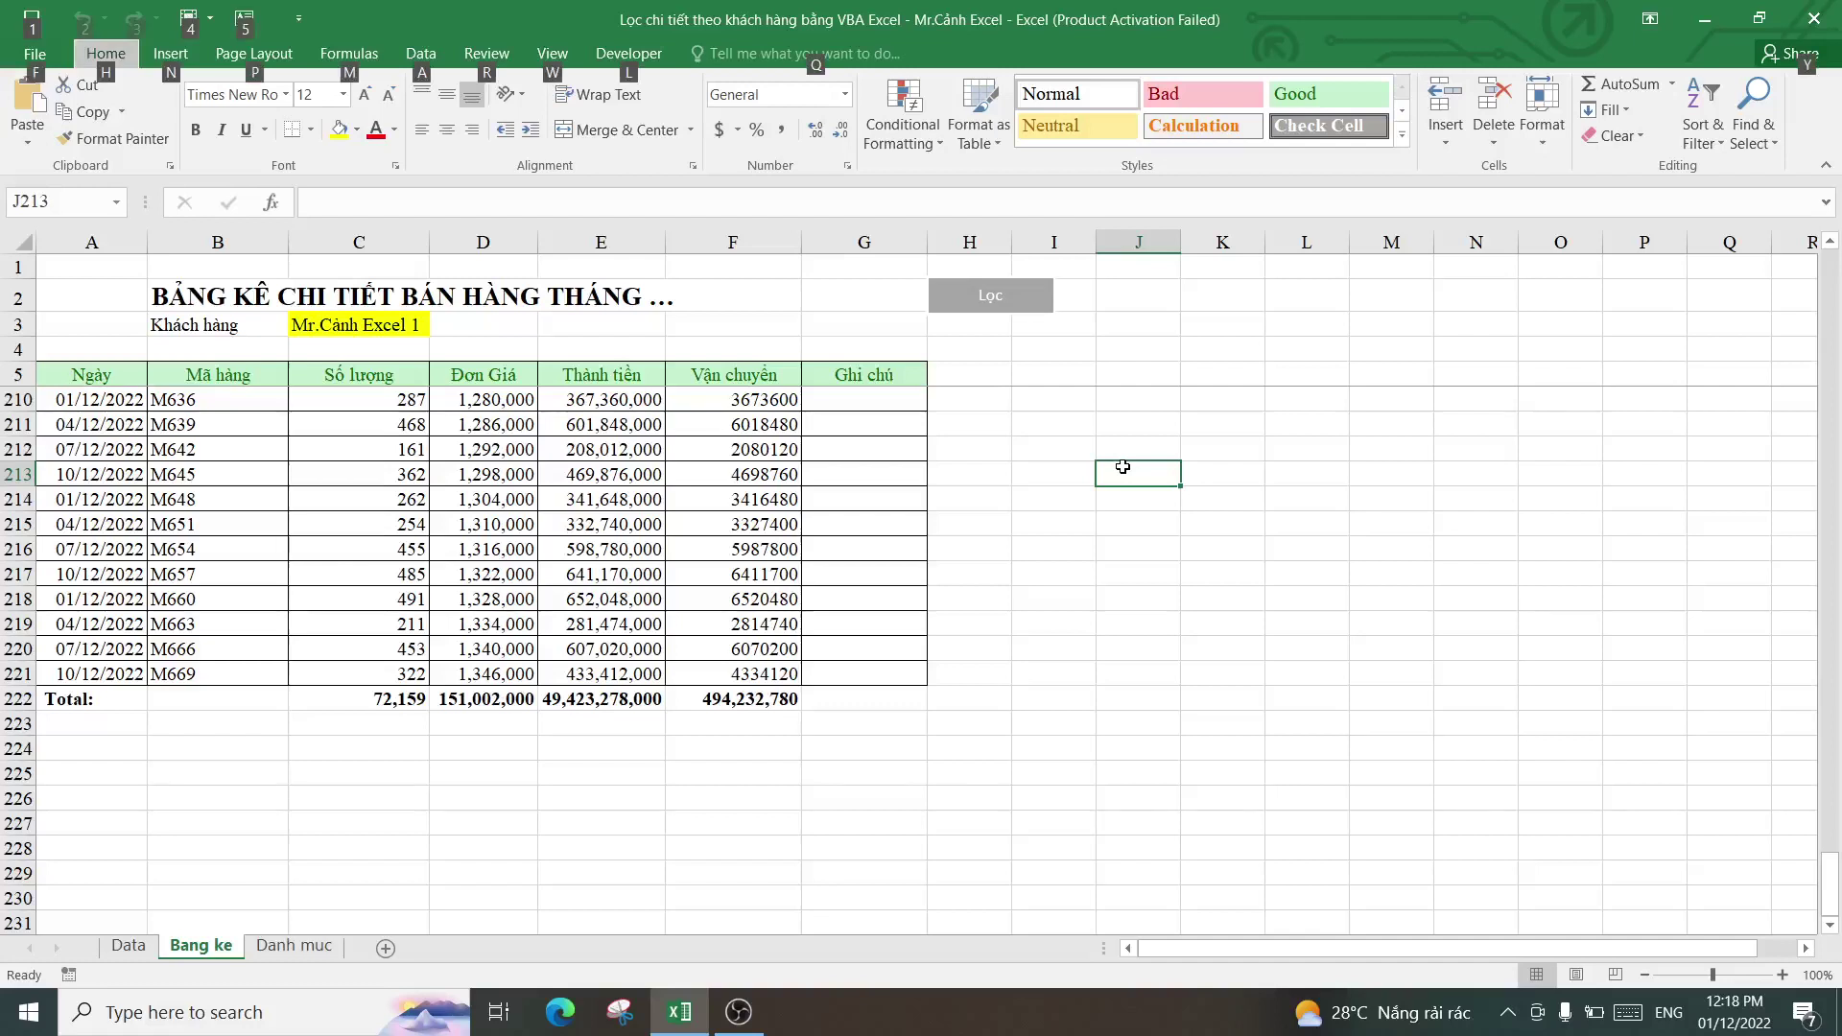
# - Look over the customer rows on the Data sheet, then return to the Bang ke report
pyautogui.click(1088, 646)
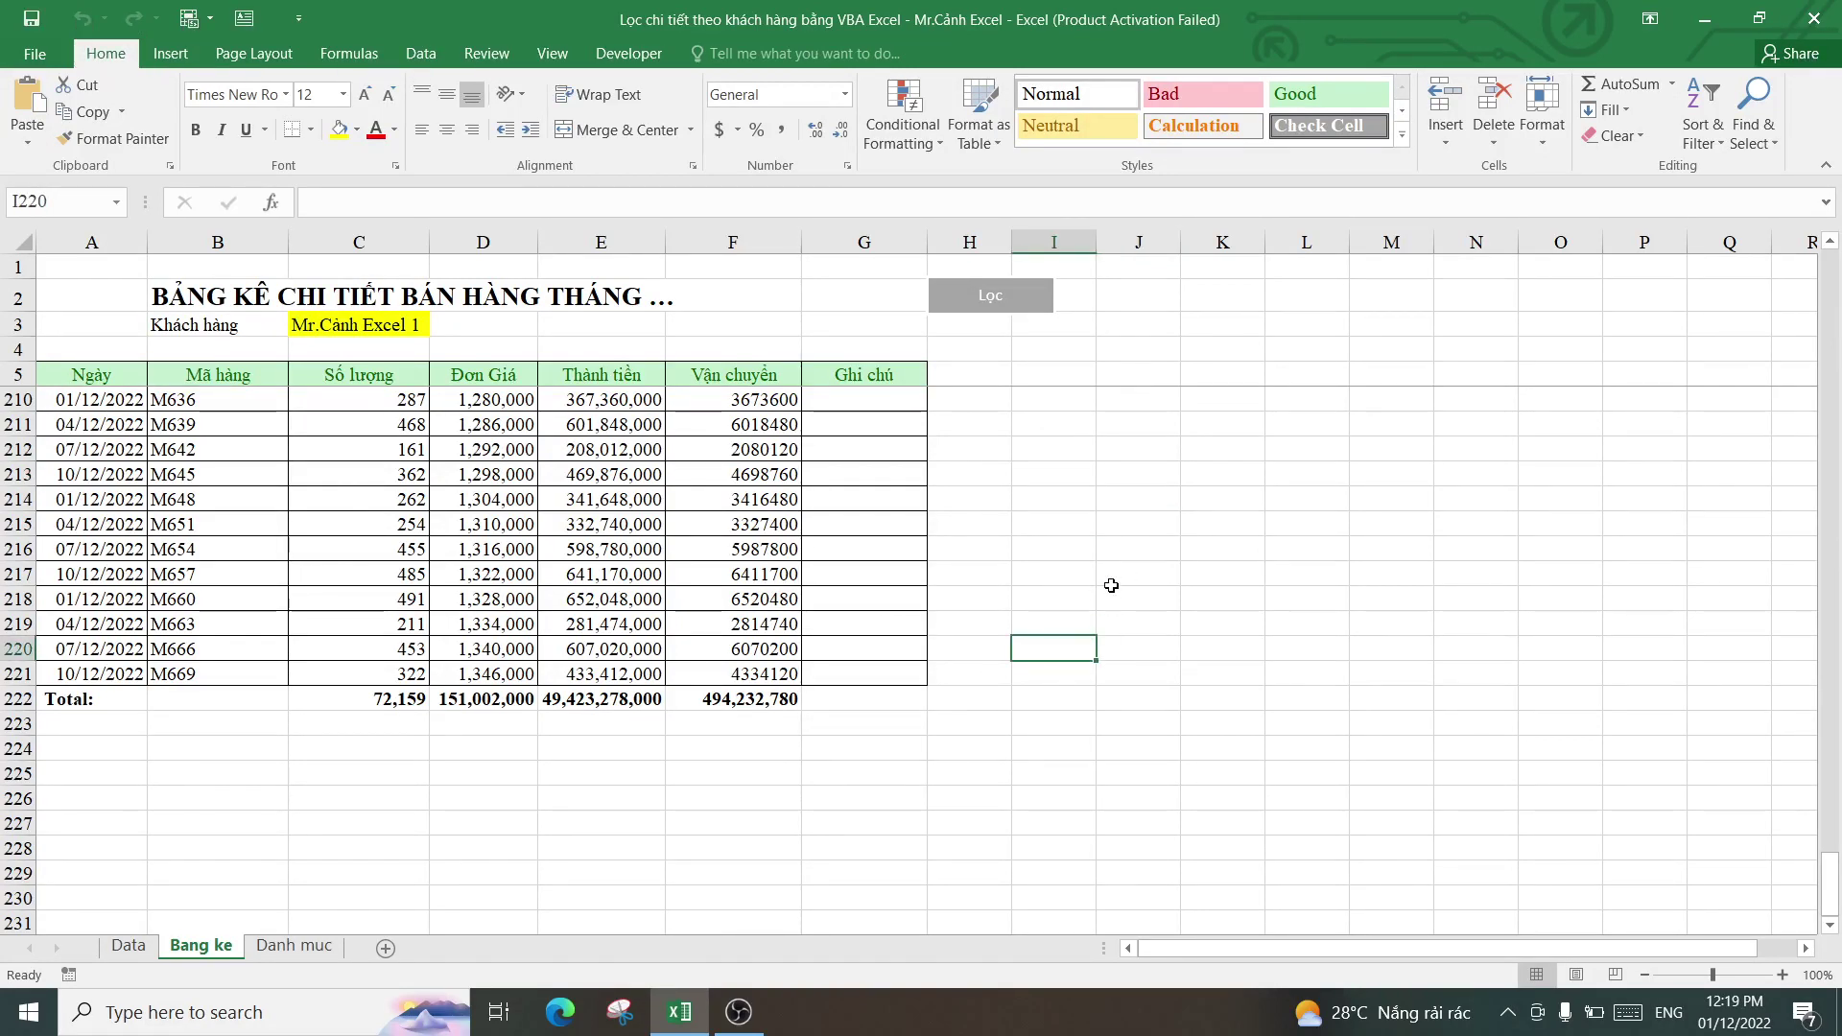
pyautogui.click(1079, 475)
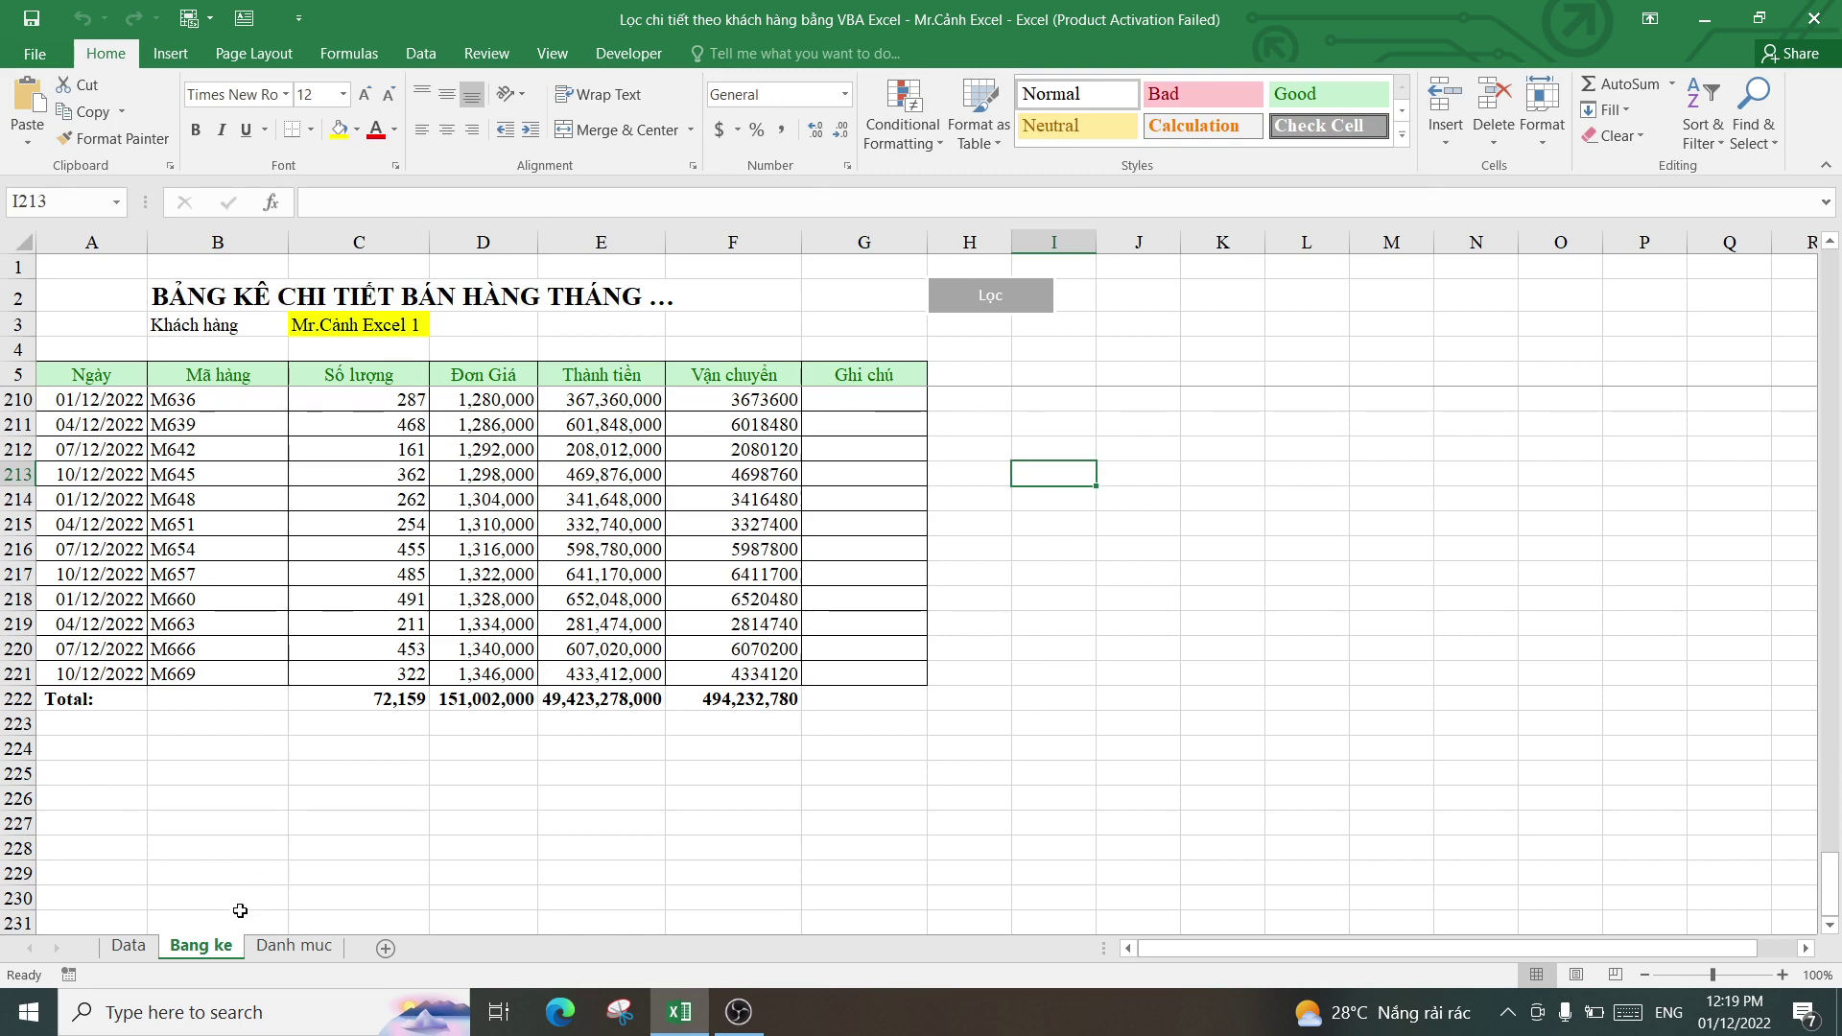
pyautogui.click(127, 946)
pyautogui.click(527, 469)
pyautogui.scroll(-6, 537, 462)
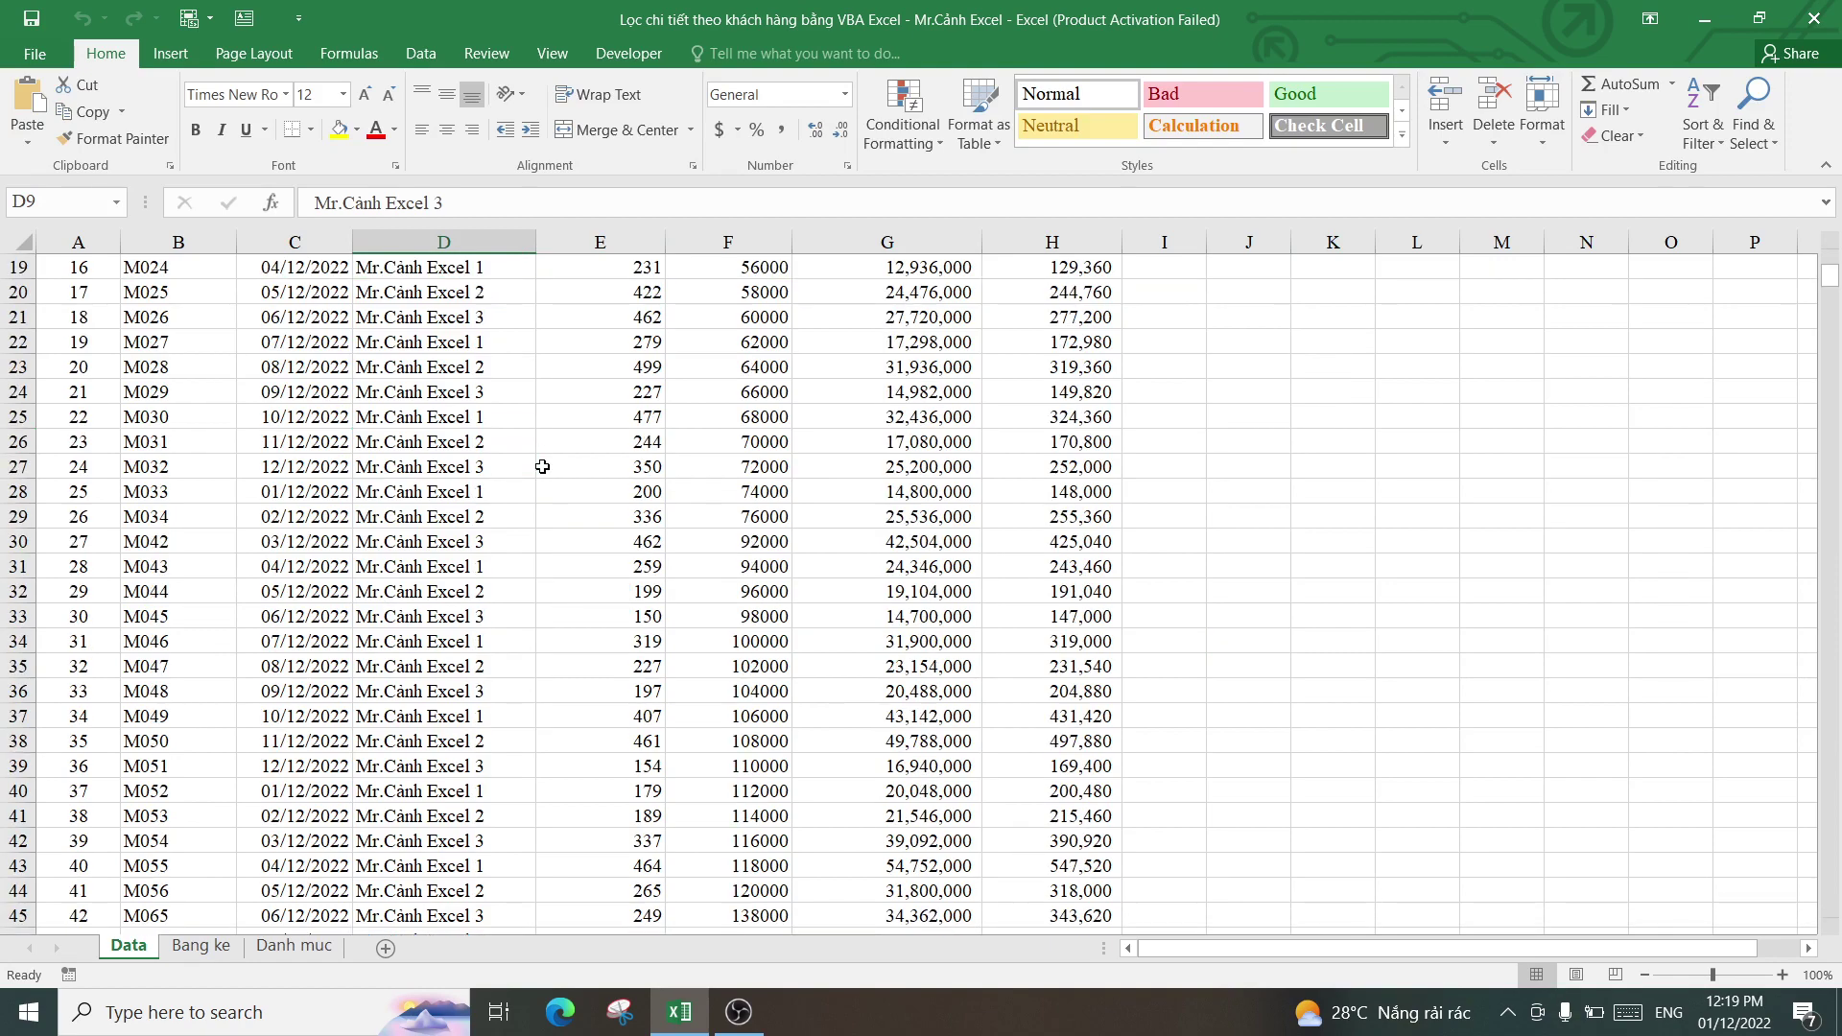
pyautogui.scroll(-6, 542, 455)
pyautogui.scroll(-6, 548, 443)
pyautogui.scroll(-12, 548, 443)
pyautogui.scroll(8, 548, 443)
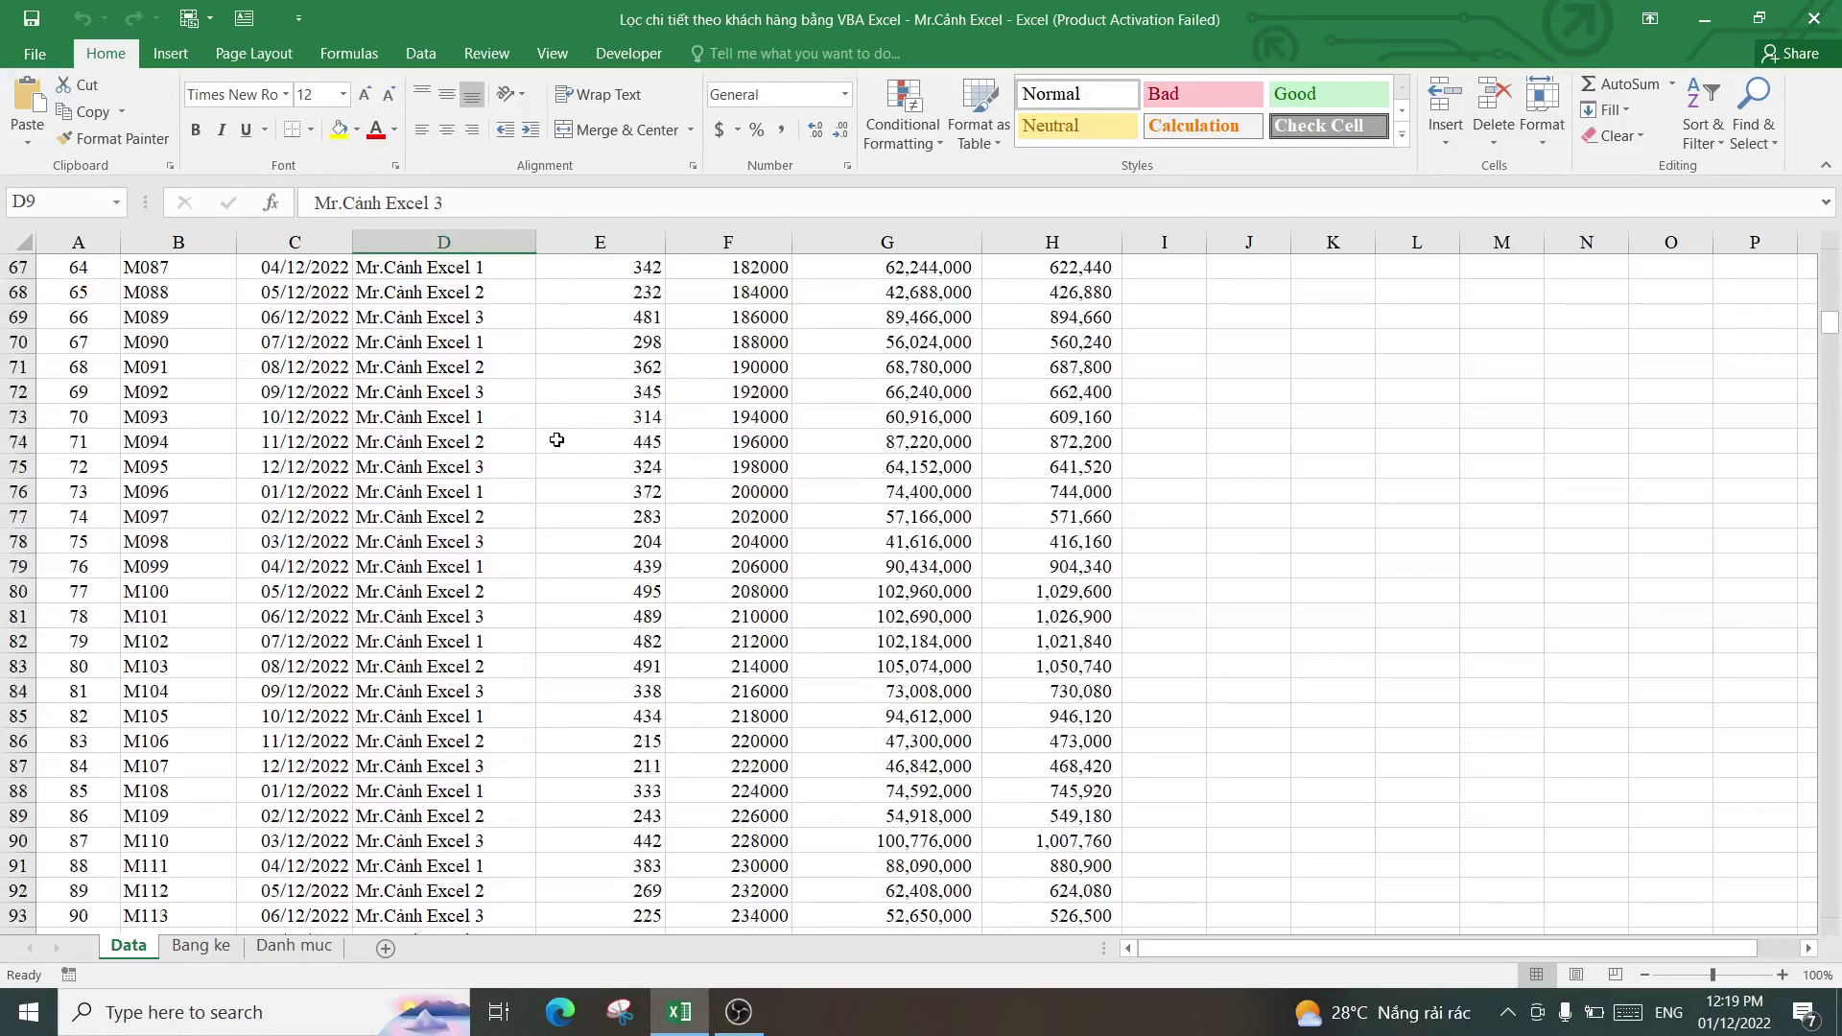
pyautogui.scroll(10, 549, 442)
pyautogui.scroll(12, 551, 437)
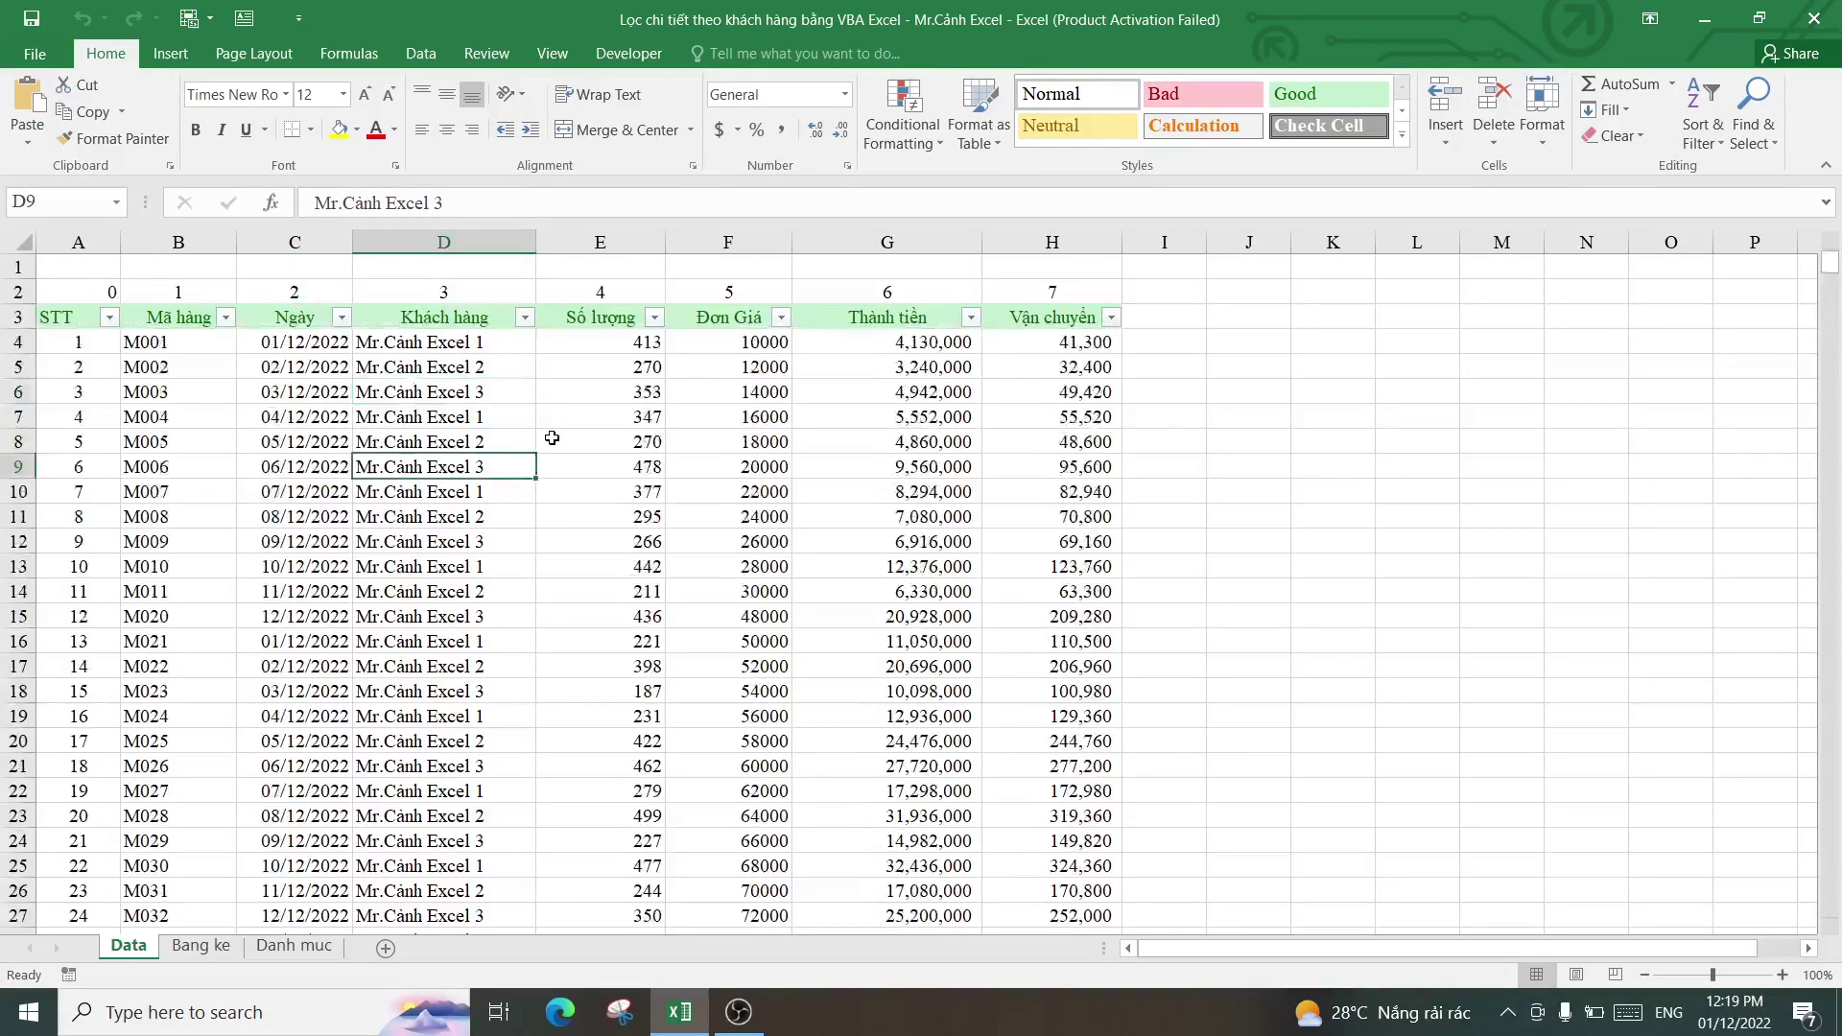
pyautogui.click(823, 440)
pyautogui.click(220, 948)
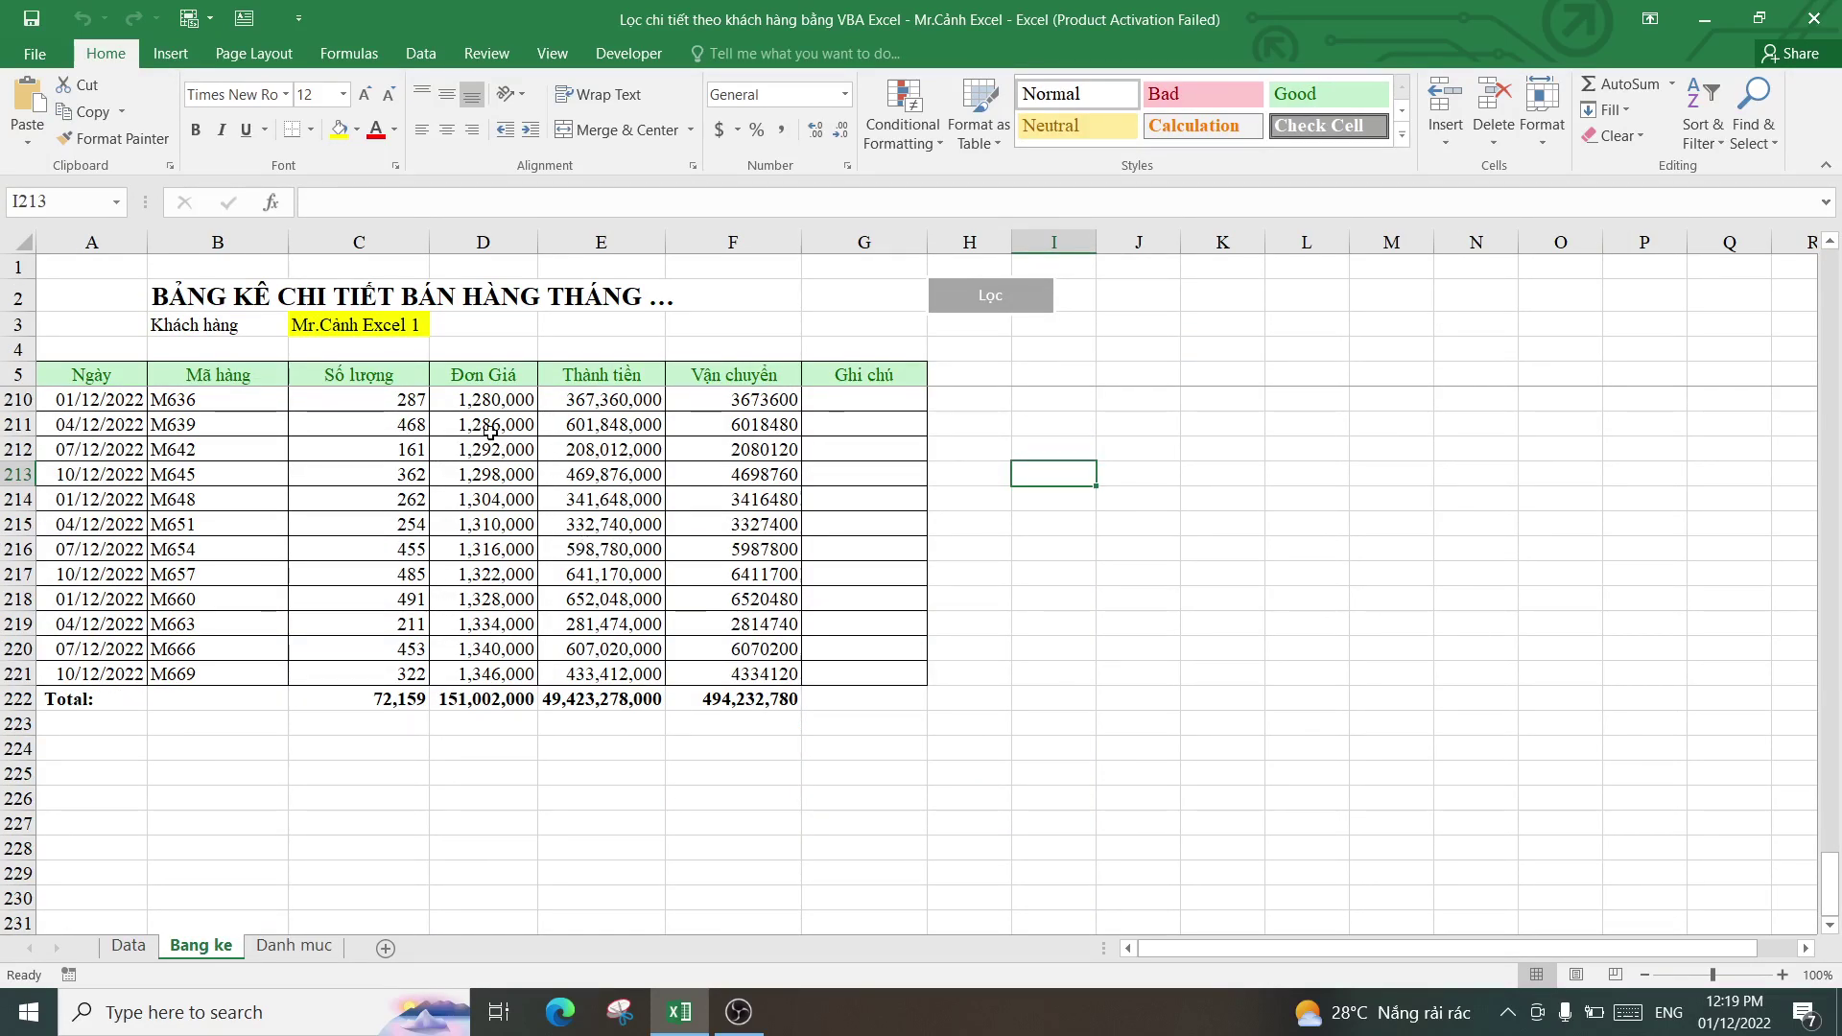
# - Choose the second customer in C3, run Lọc, and review that customer's listed rows
pyautogui.click(357, 324)
pyautogui.click(439, 325)
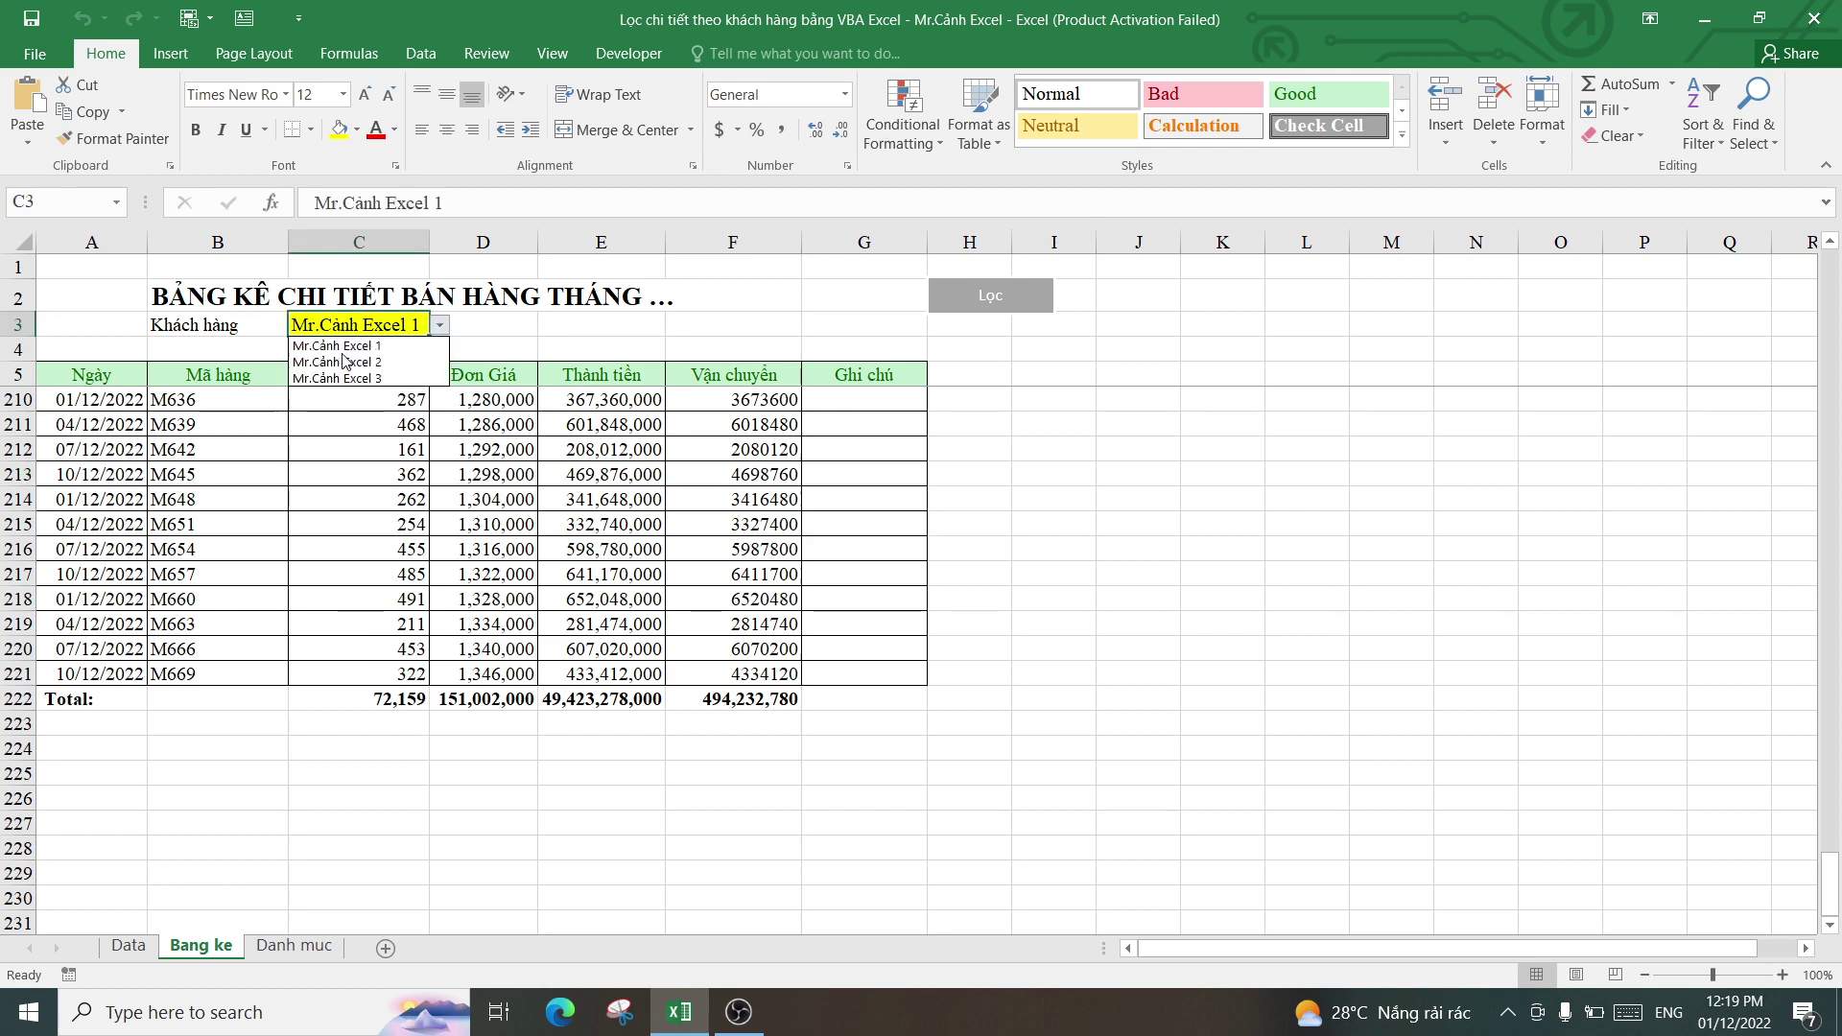
pyautogui.click(344, 362)
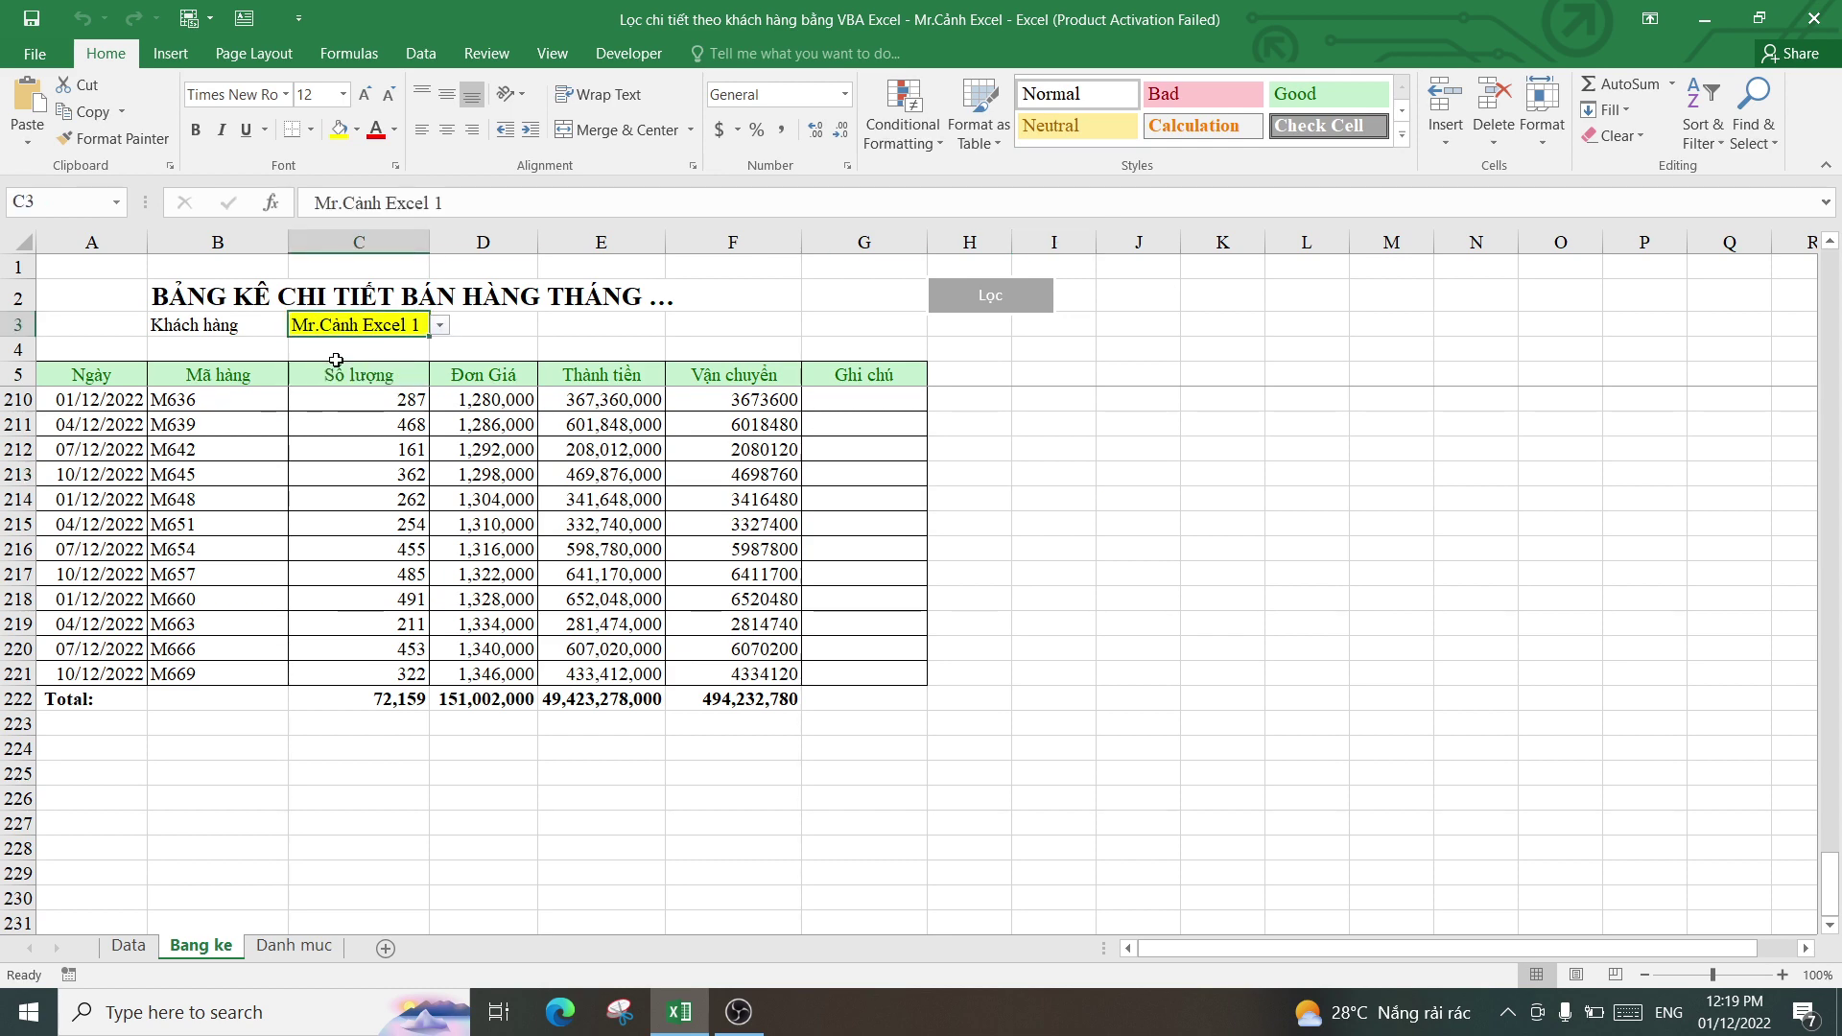
pyautogui.click(996, 307)
pyautogui.scroll(7, 510, 513)
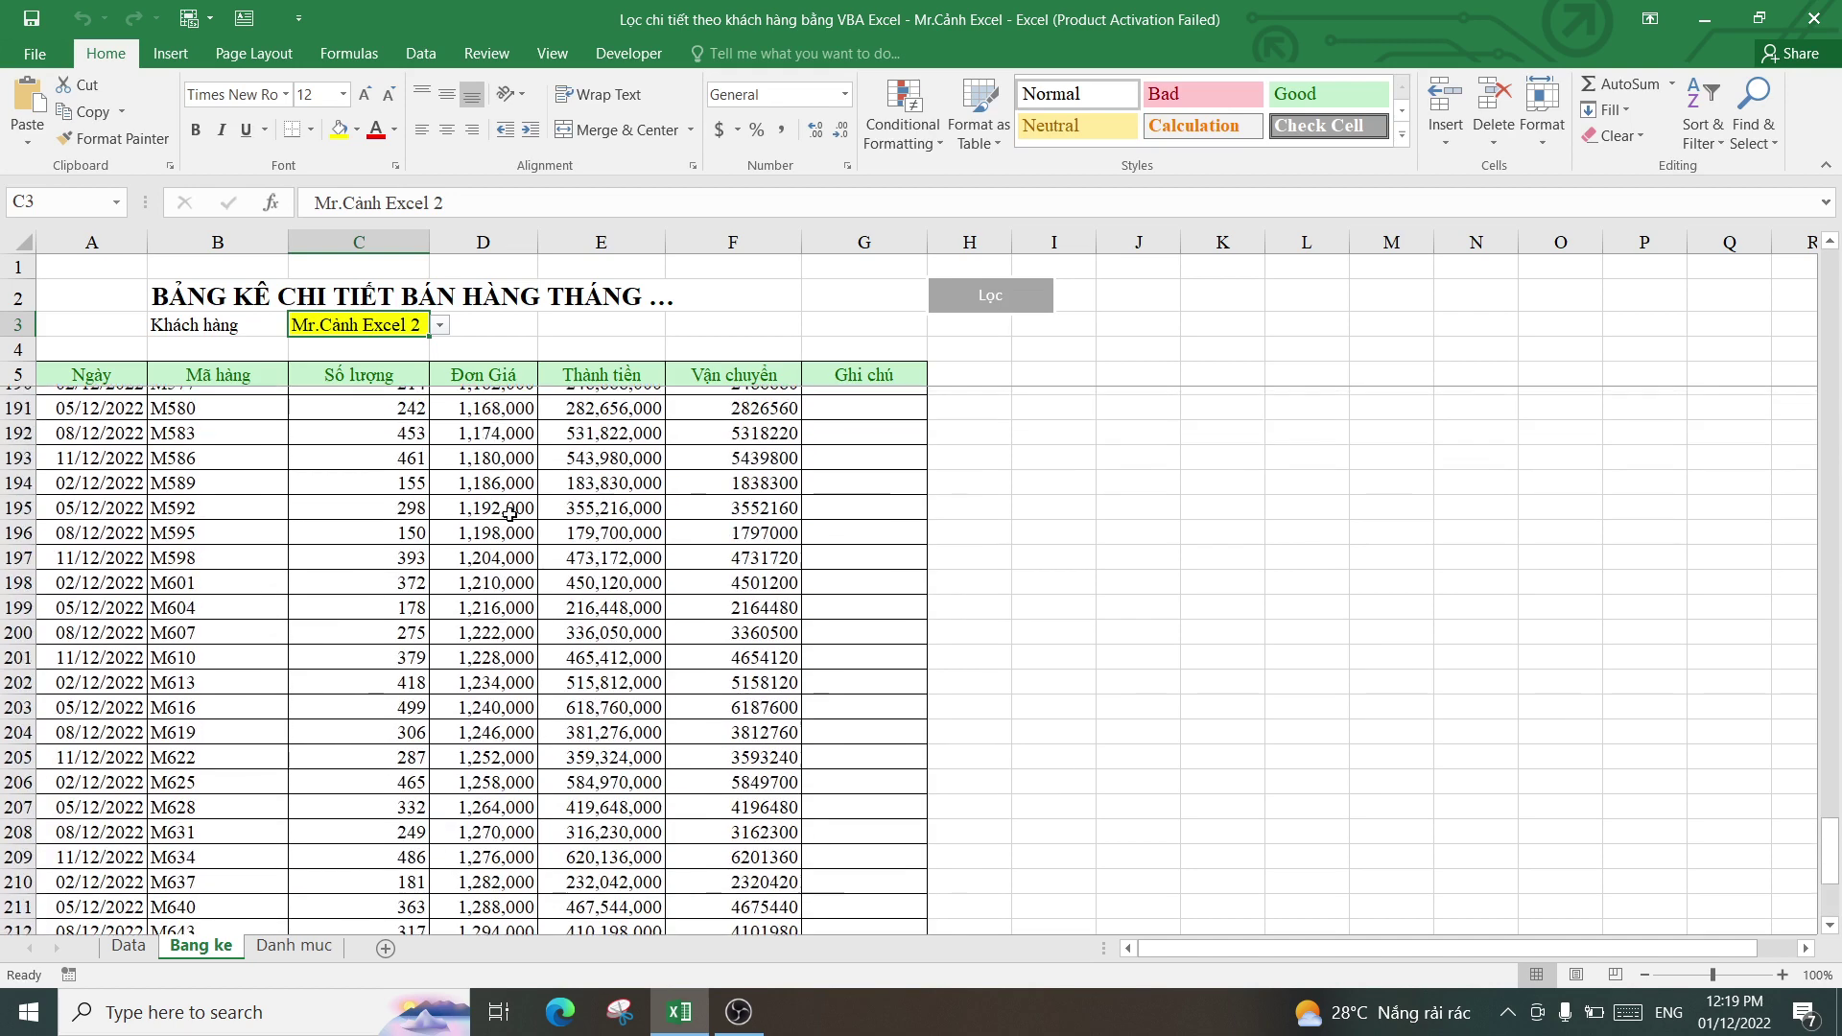
pyautogui.scroll(-3, 510, 513)
pyautogui.scroll(-7, 489, 500)
pyautogui.scroll(4, 485, 498)
pyautogui.scroll(2, 478, 491)
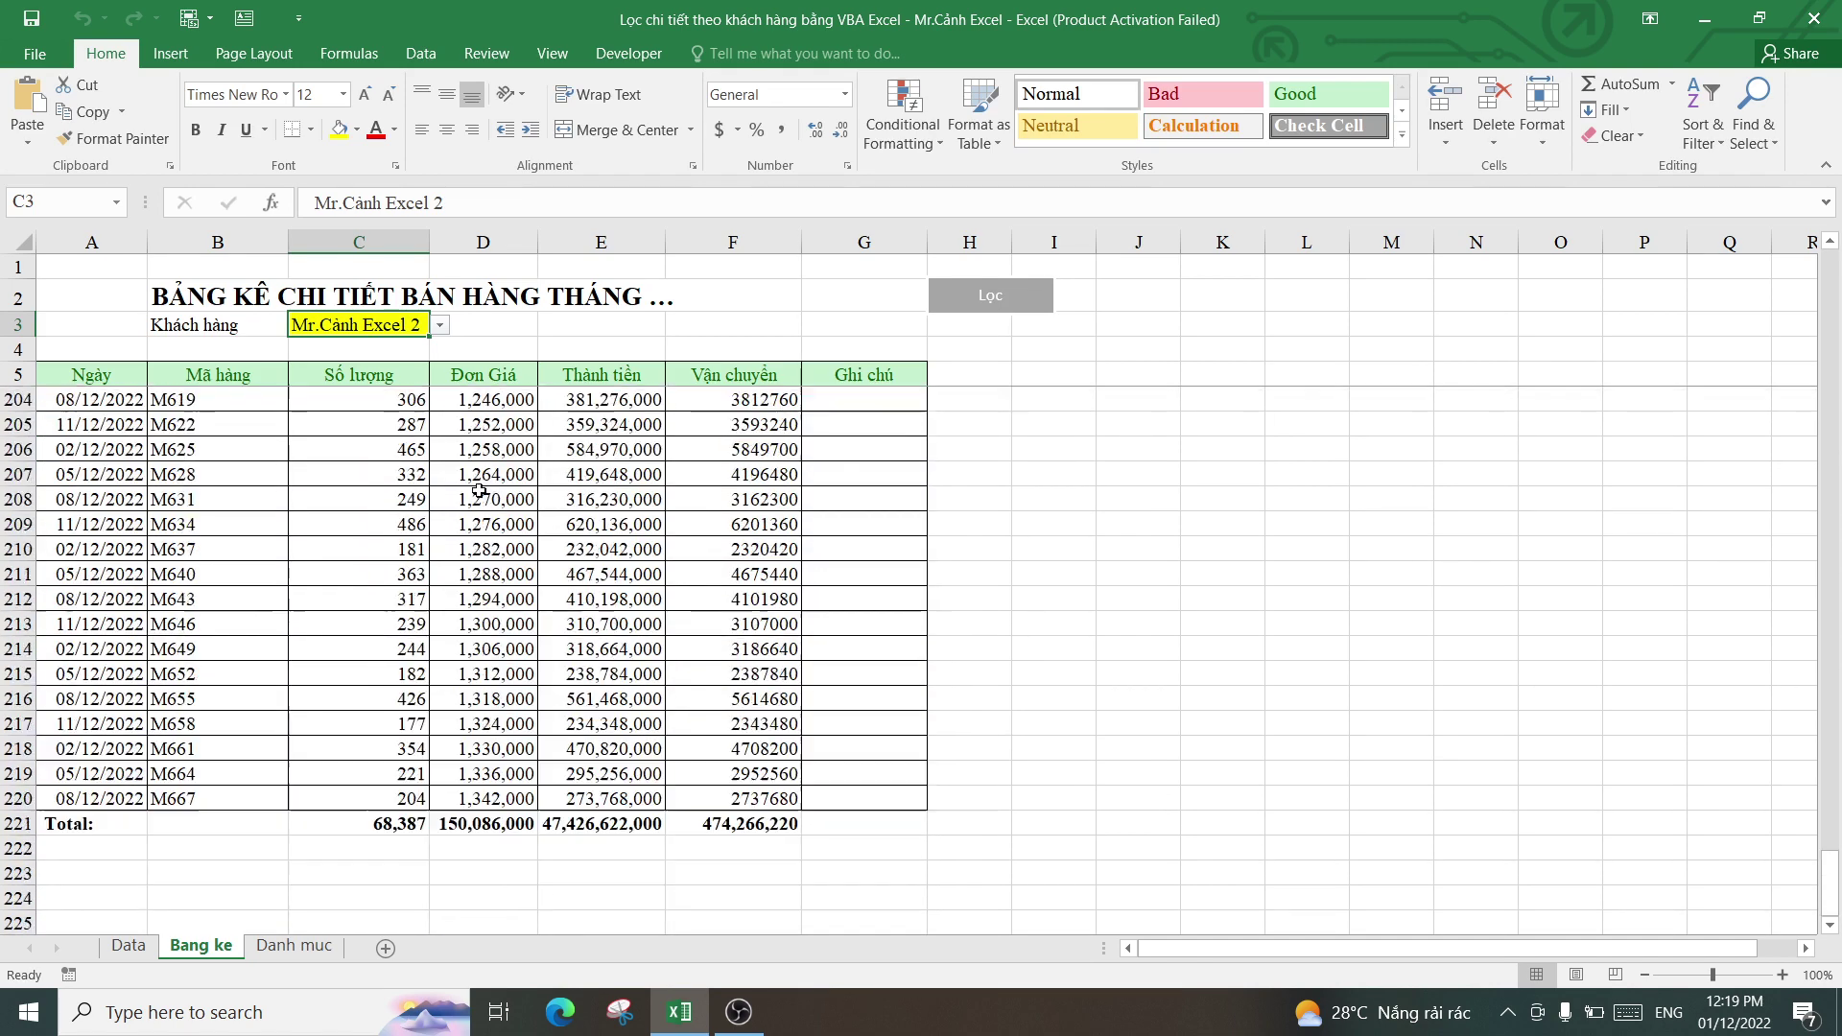
pyautogui.scroll(3, 556, 522)
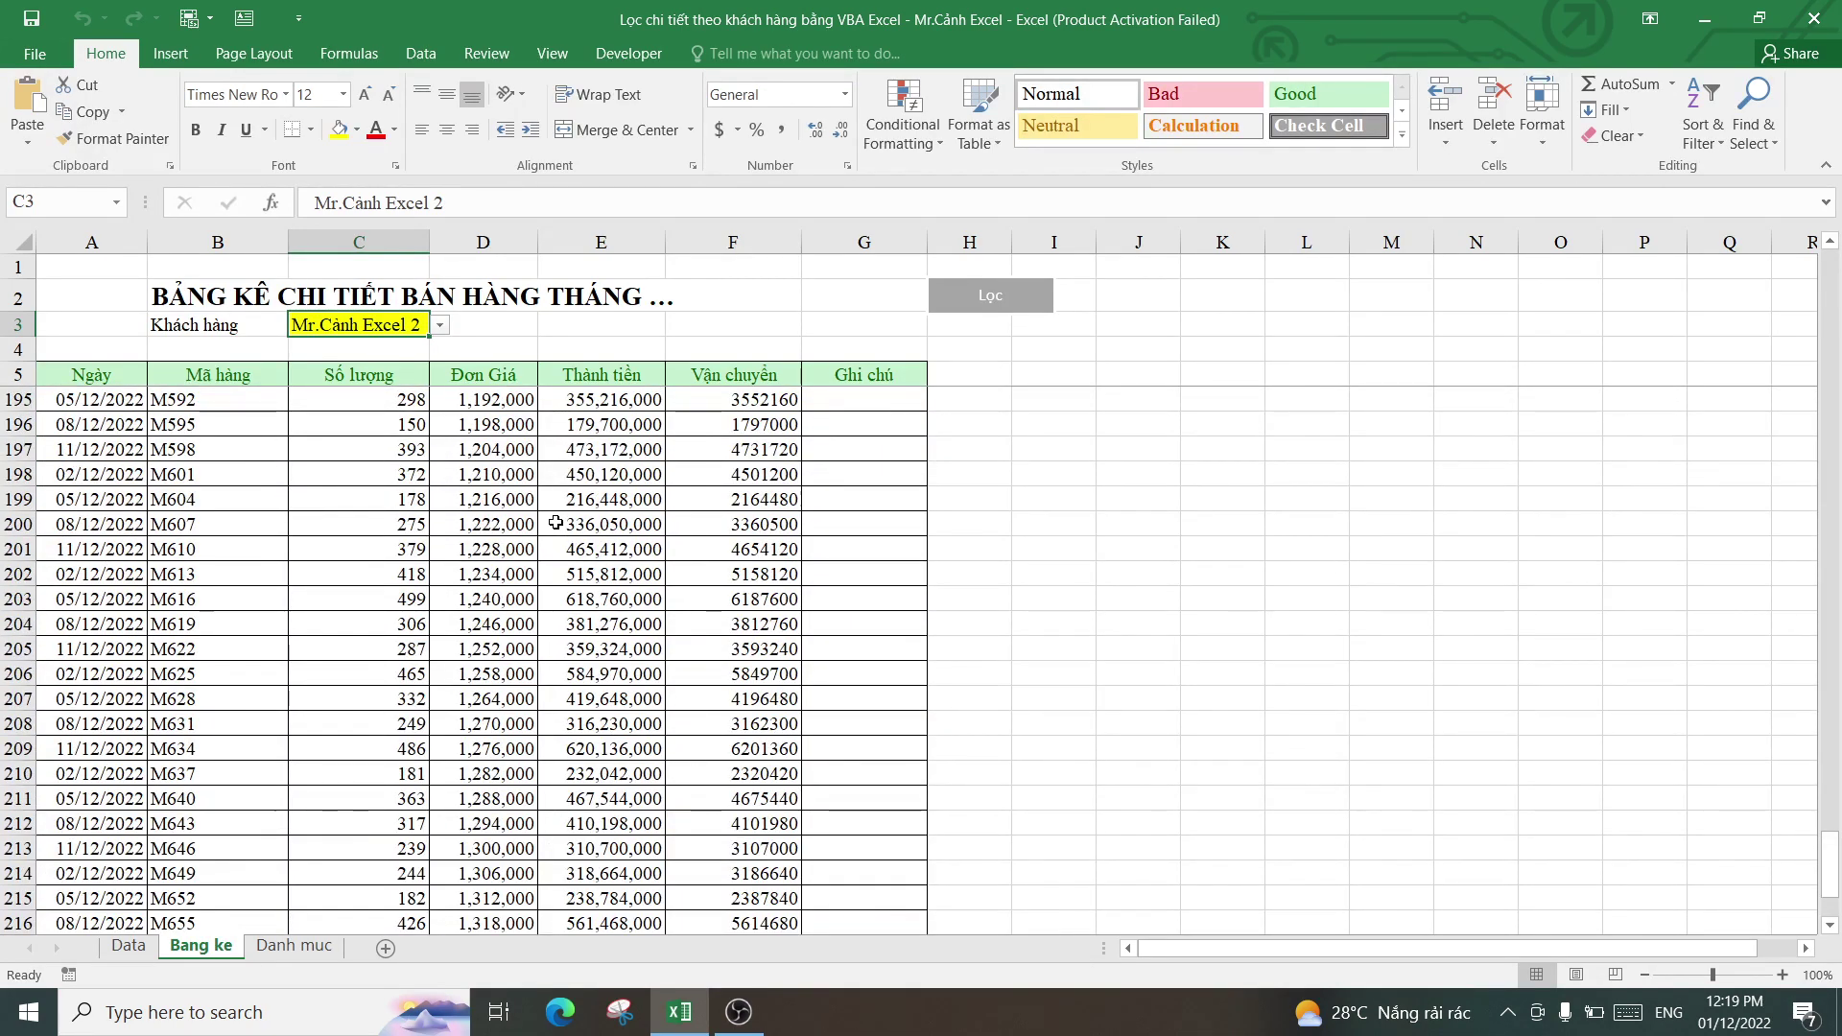
pyautogui.scroll(-3, 555, 522)
pyautogui.scroll(-2, 556, 521)
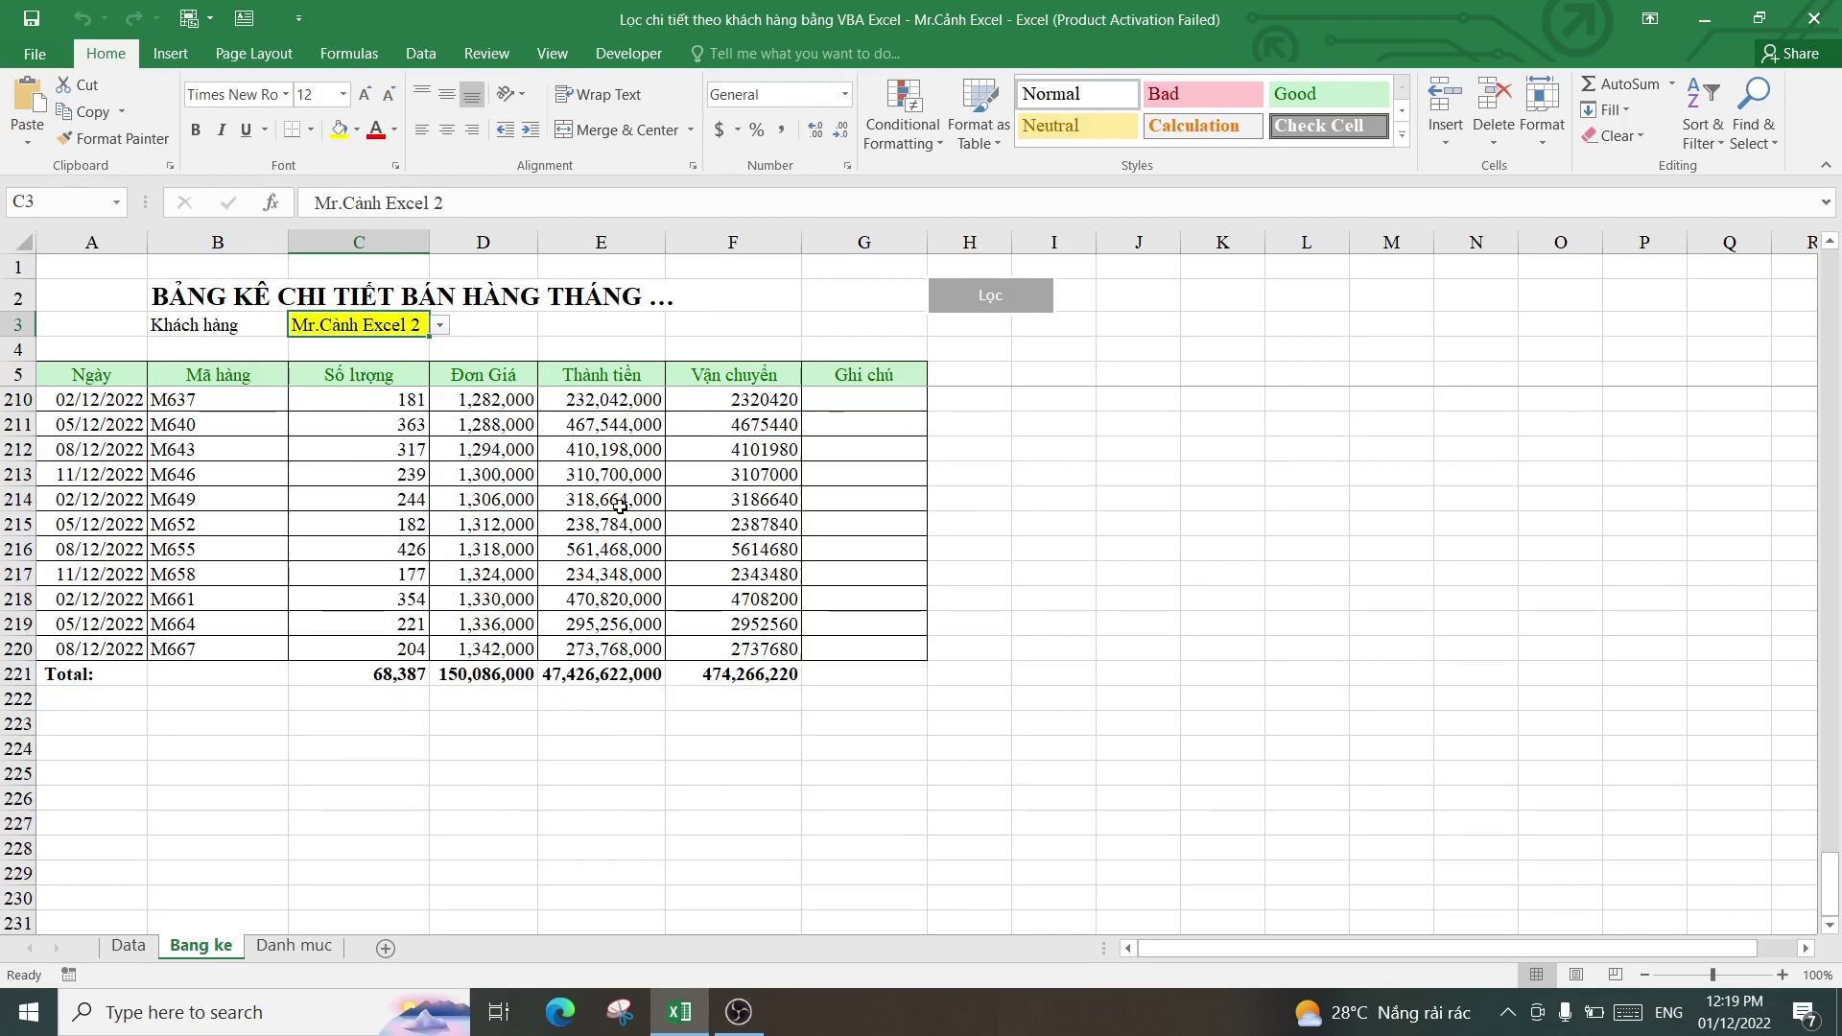
pyautogui.scroll(4, 619, 506)
pyautogui.scroll(8, 619, 506)
pyautogui.scroll(12, 614, 505)
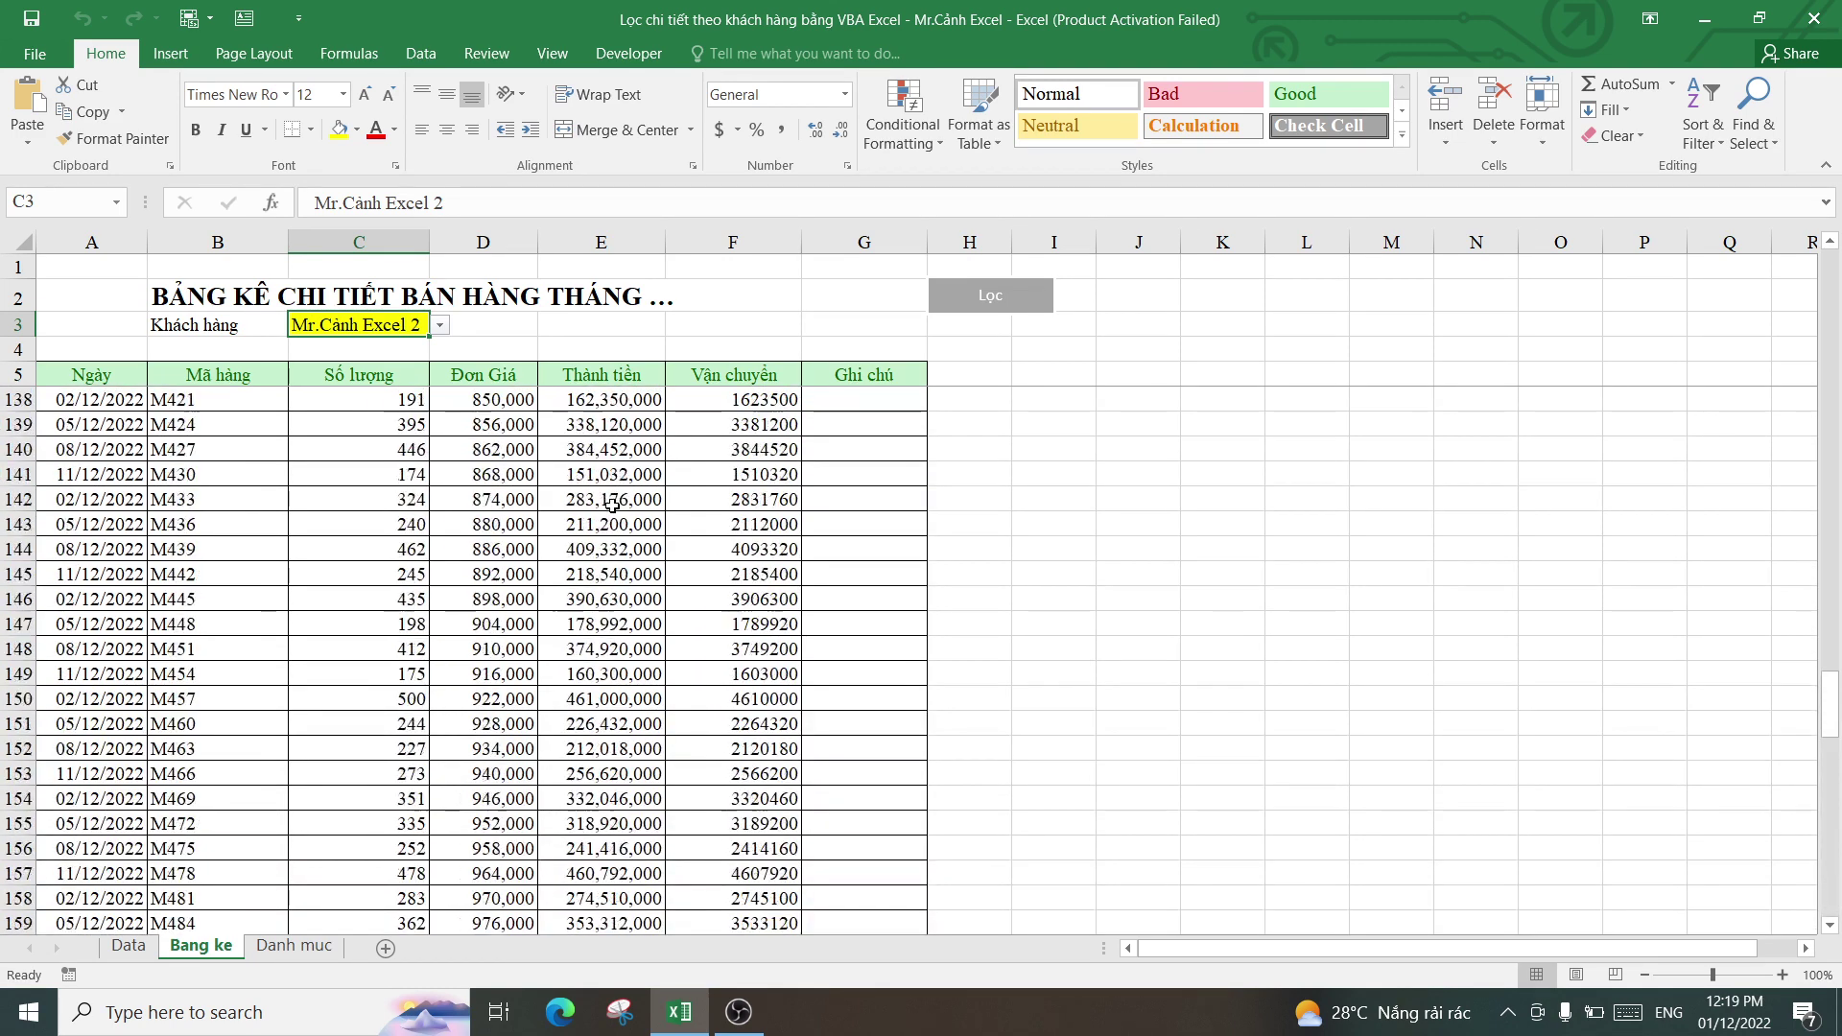
pyautogui.scroll(8, 612, 503)
pyautogui.scroll(-5, 610, 504)
pyautogui.scroll(-1, 609, 503)
pyautogui.scroll(-5, 608, 502)
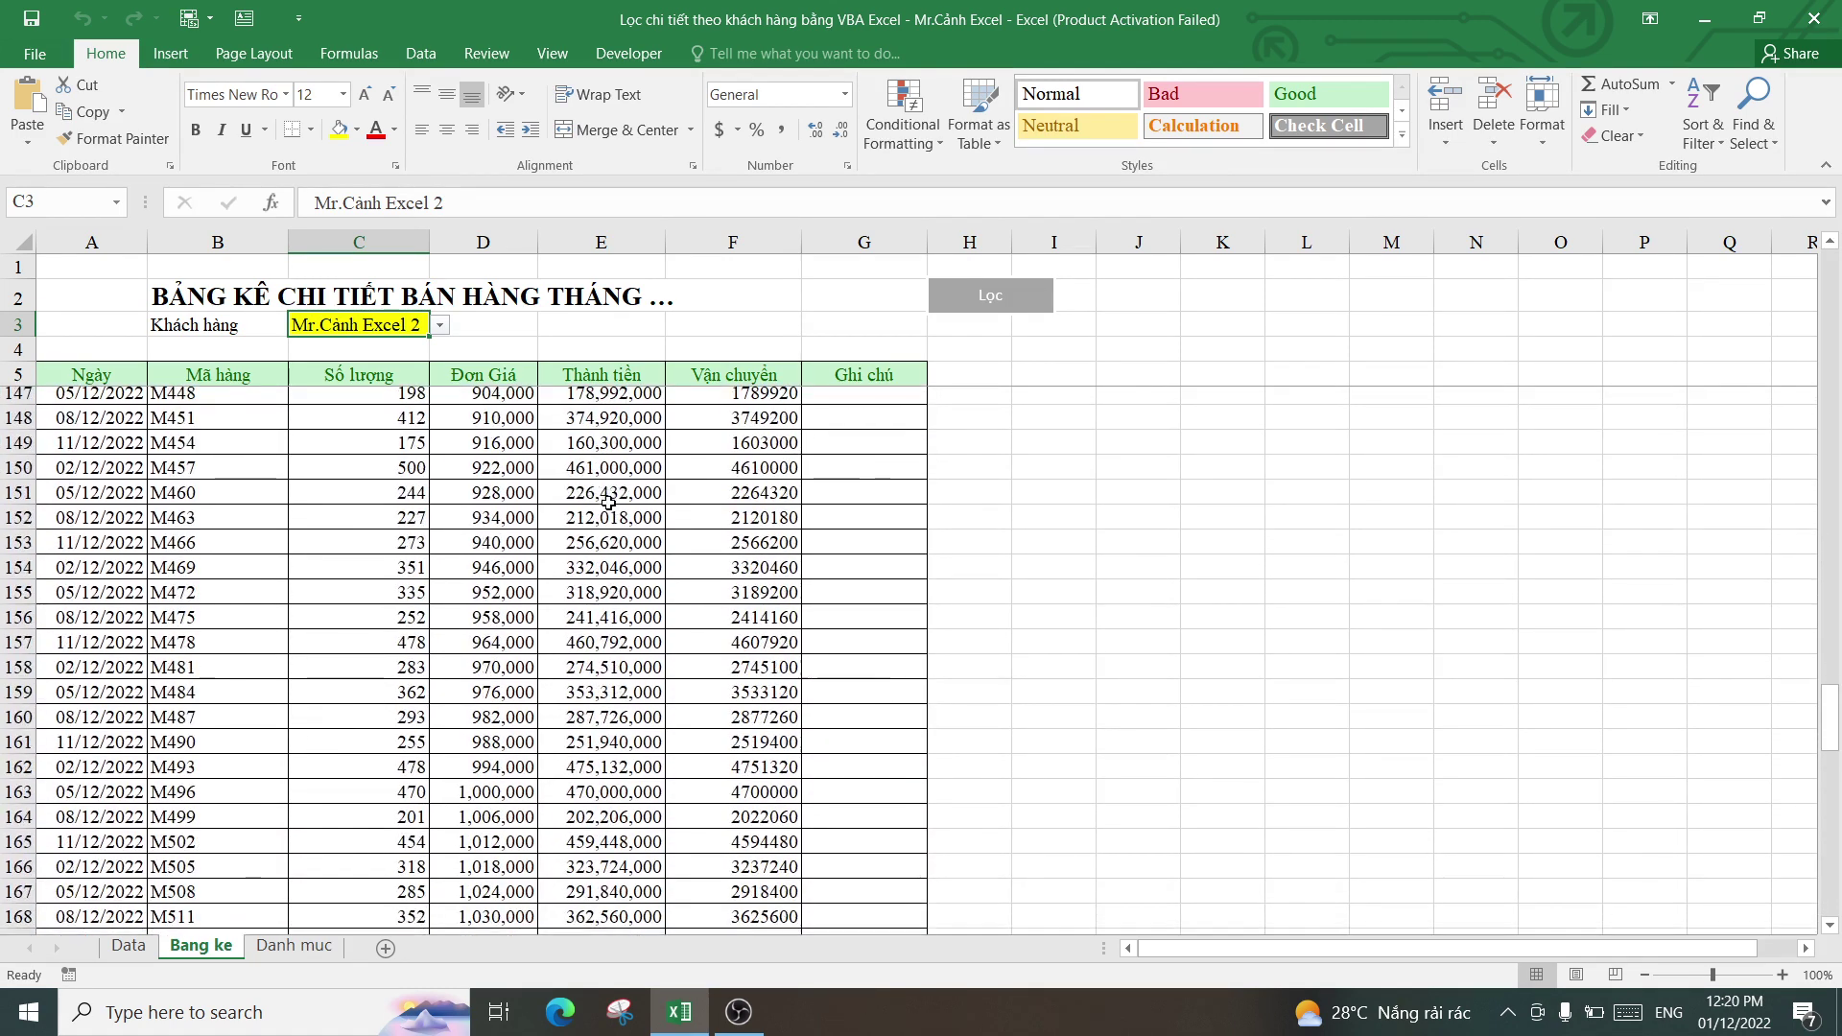
pyautogui.scroll(-8, 608, 503)
# - Choose the third customer in C3, run Lọc, and check totals 71,084 and 49,438,410,000
pyautogui.click(439, 326)
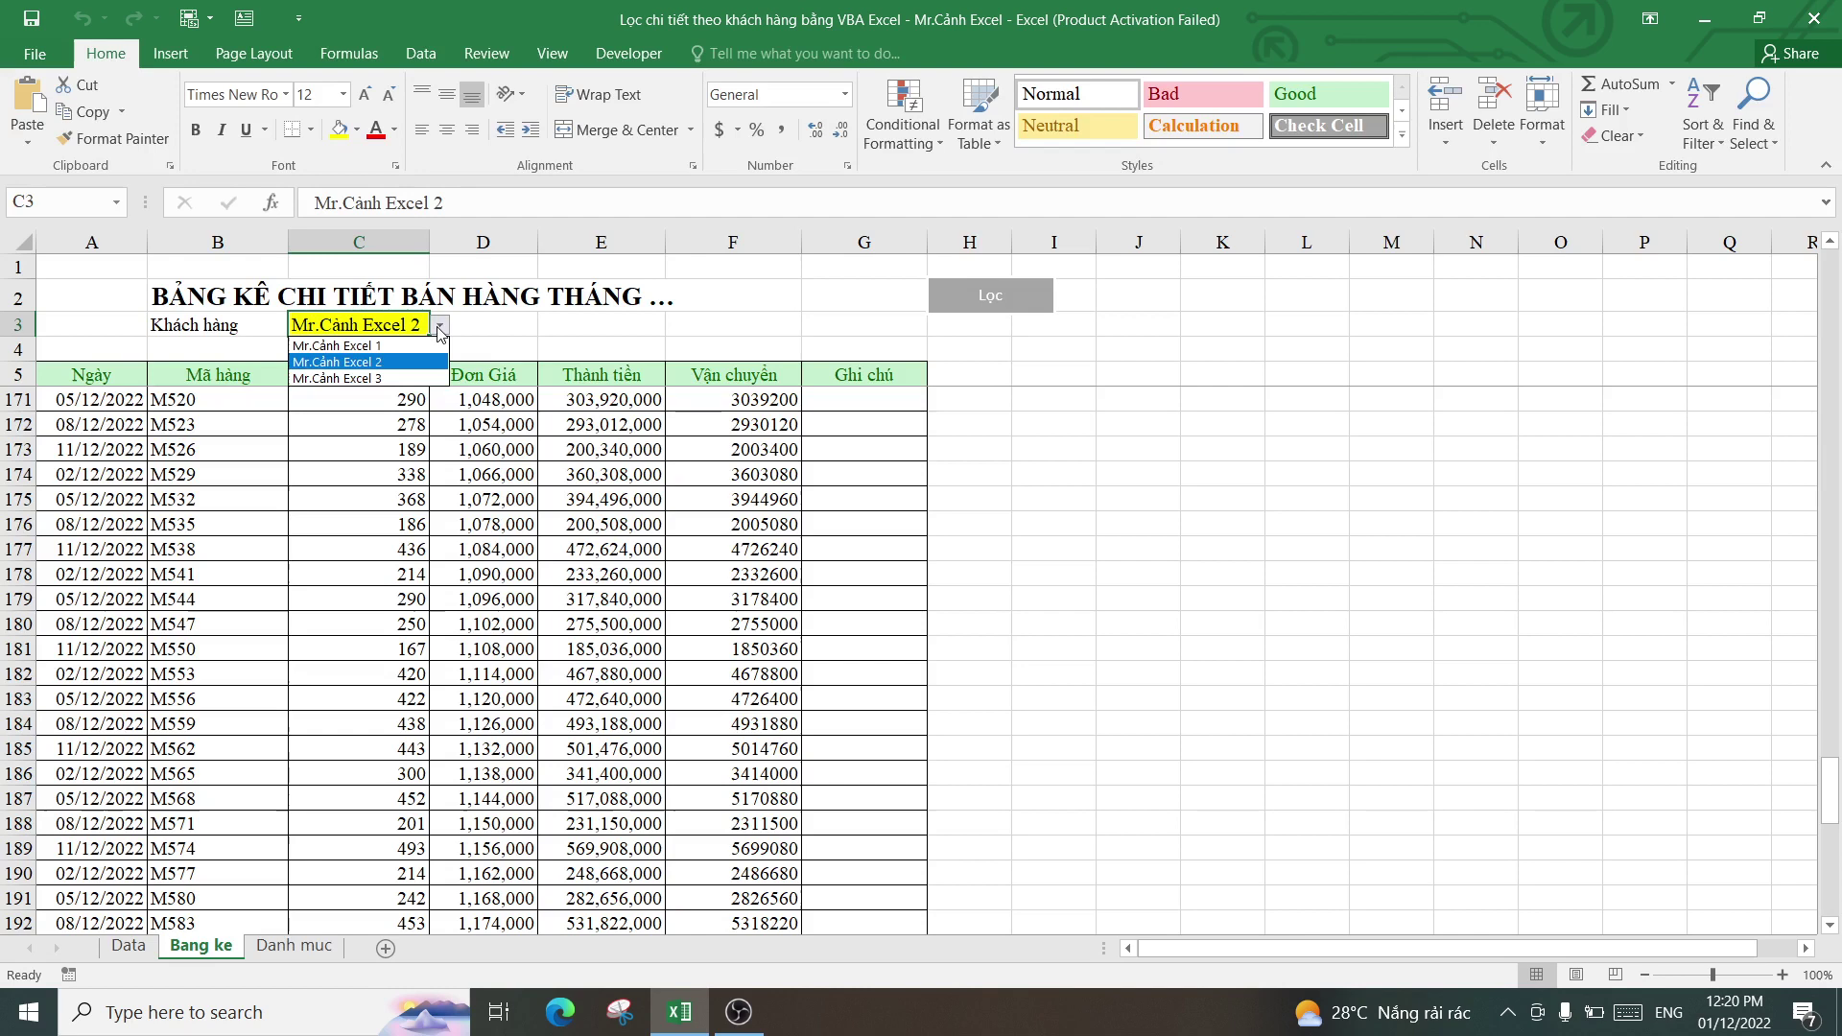
pyautogui.click(364, 377)
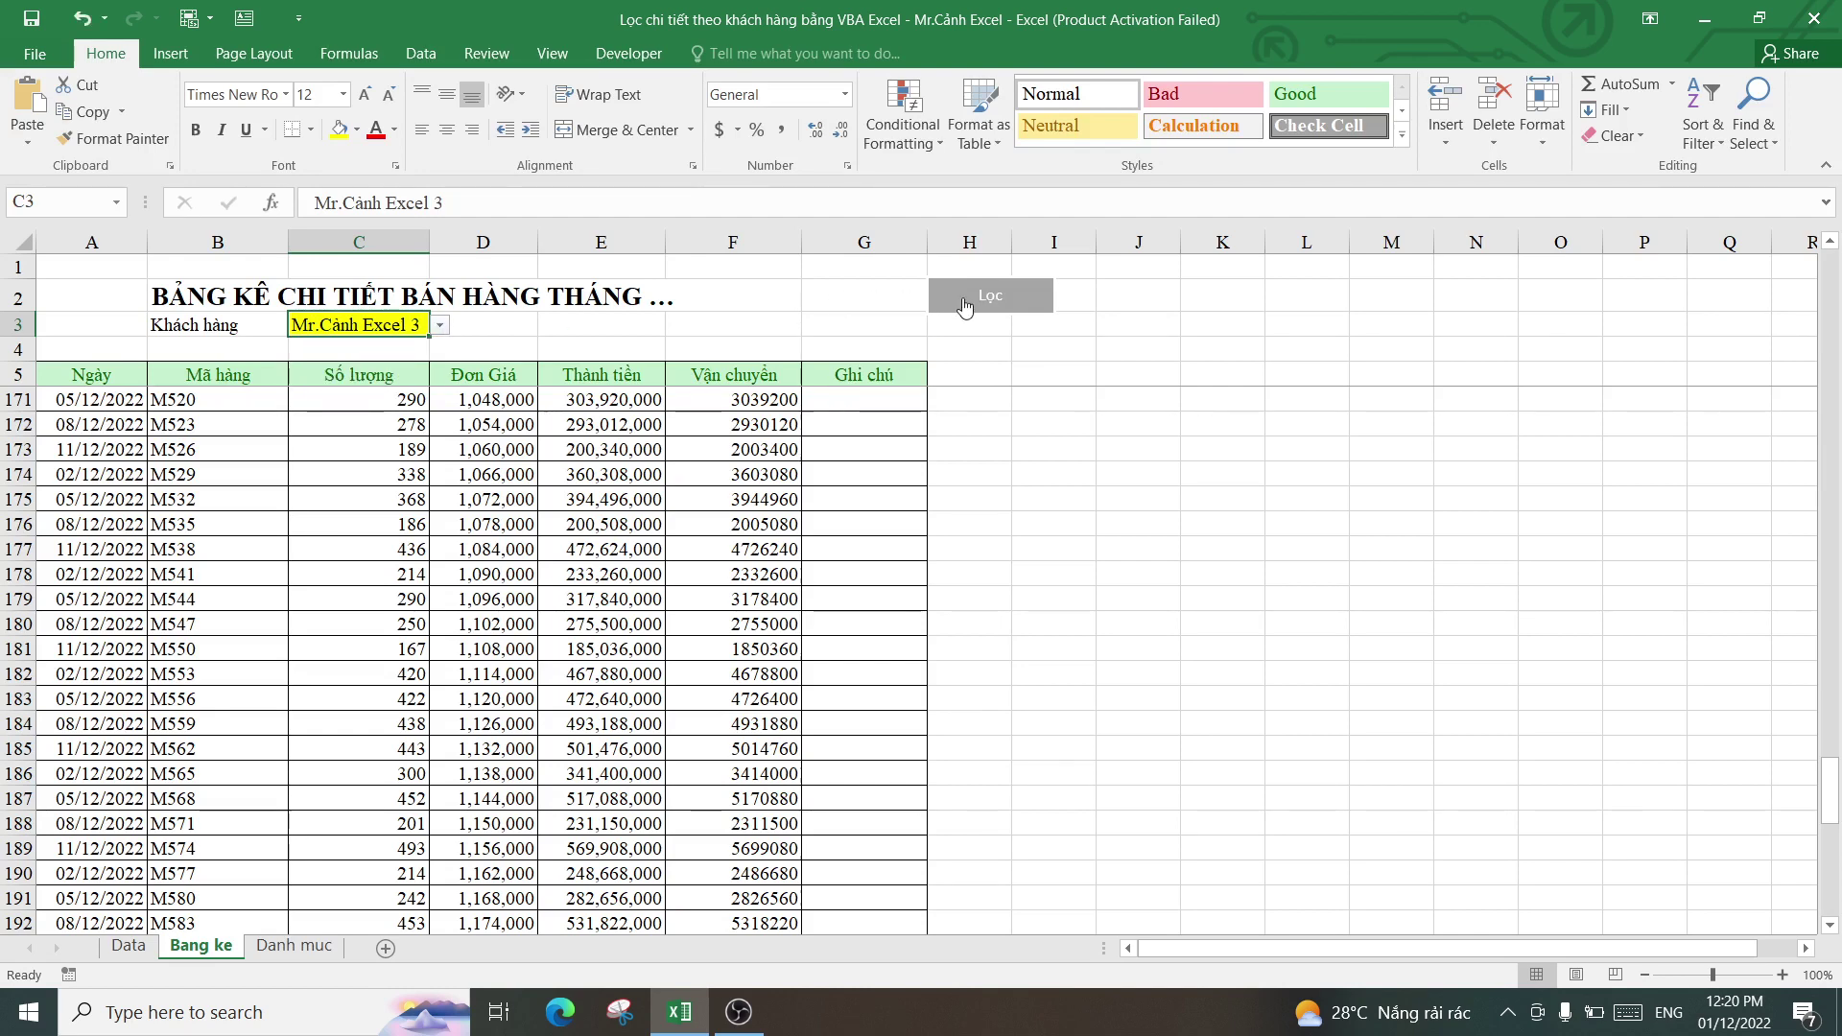
pyautogui.click(1017, 300)
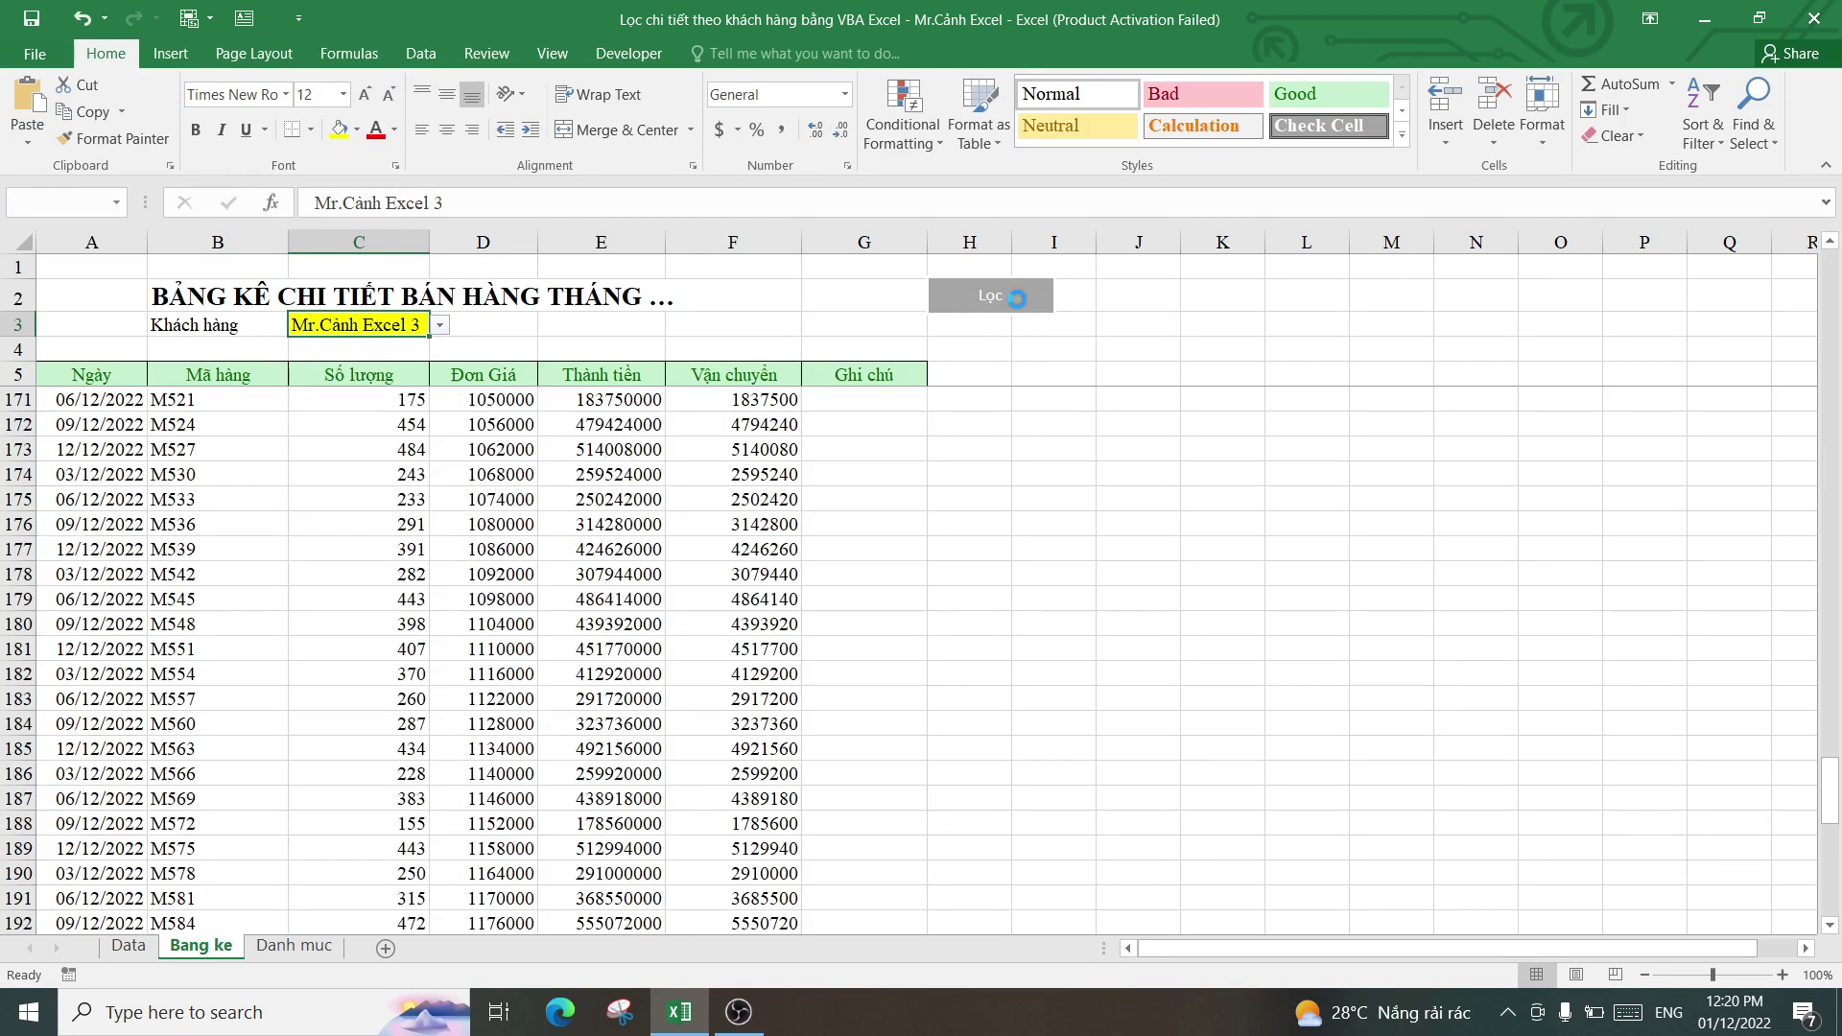
pyautogui.scroll(-2, 720, 494)
pyautogui.scroll(-14, 724, 498)
pyautogui.scroll(-4, 717, 549)
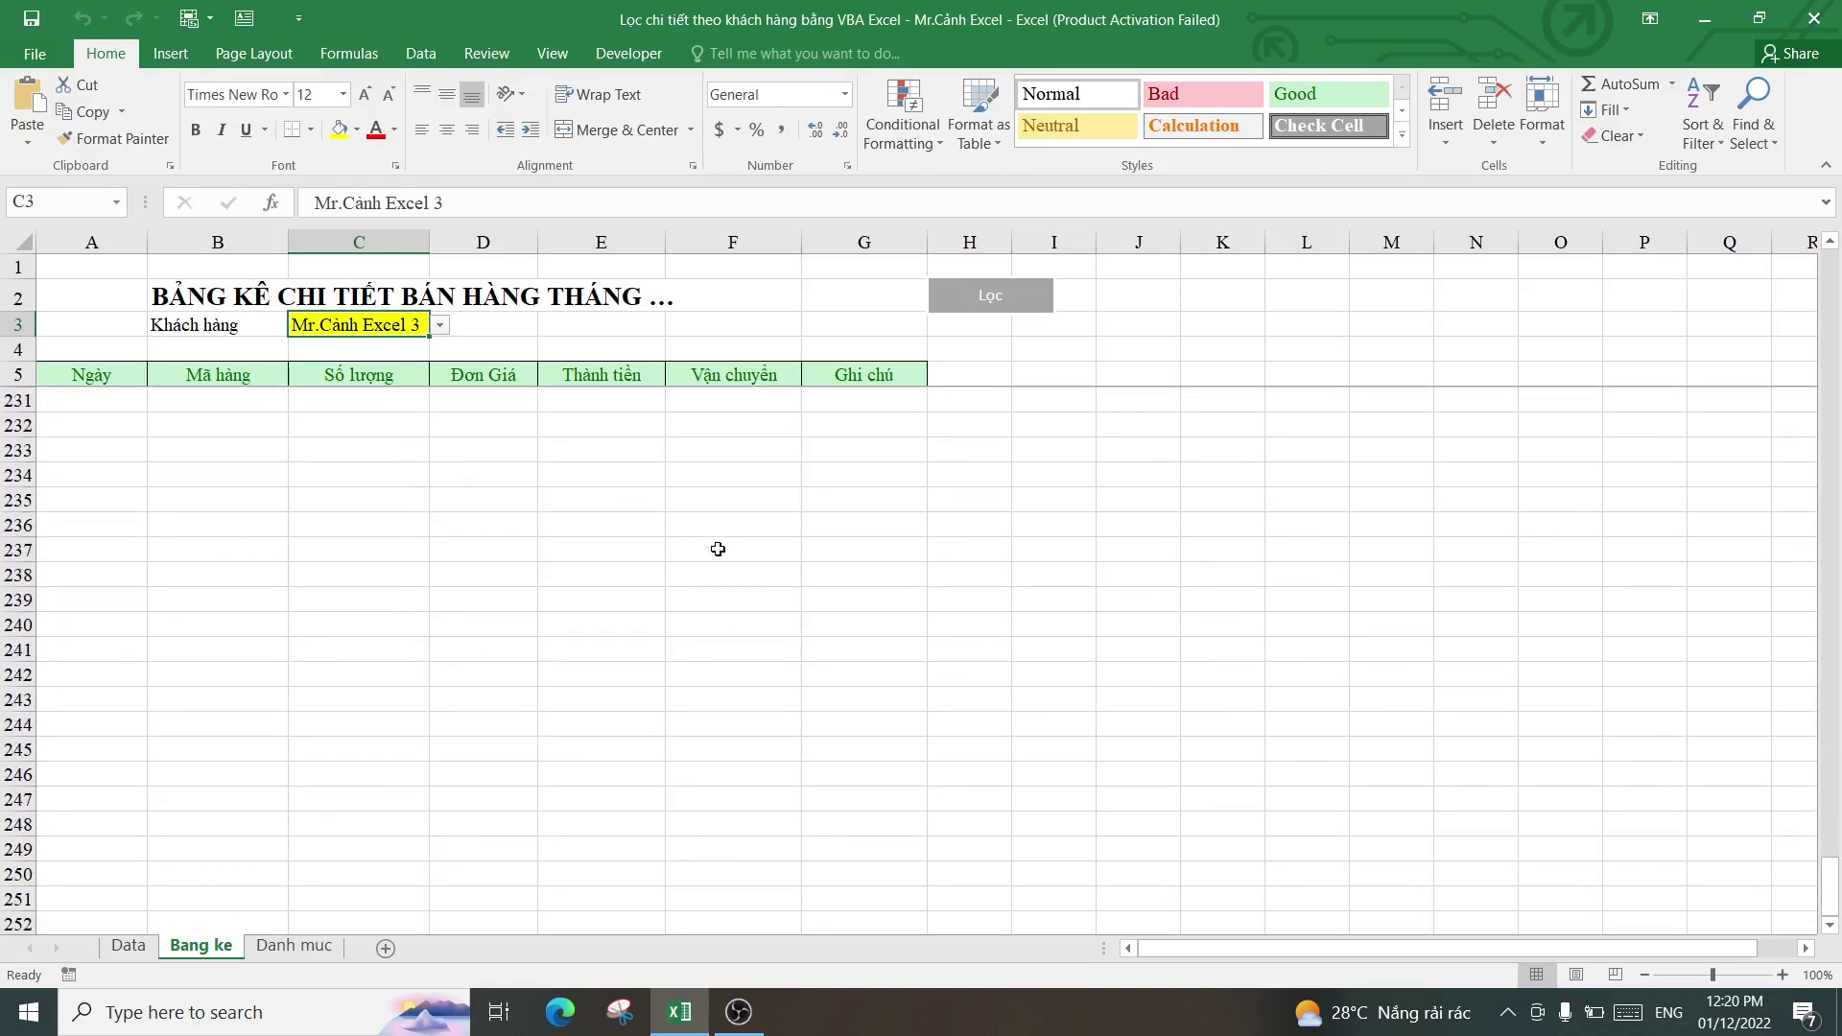
pyautogui.scroll(3, 718, 549)
pyautogui.scroll(2, 716, 546)
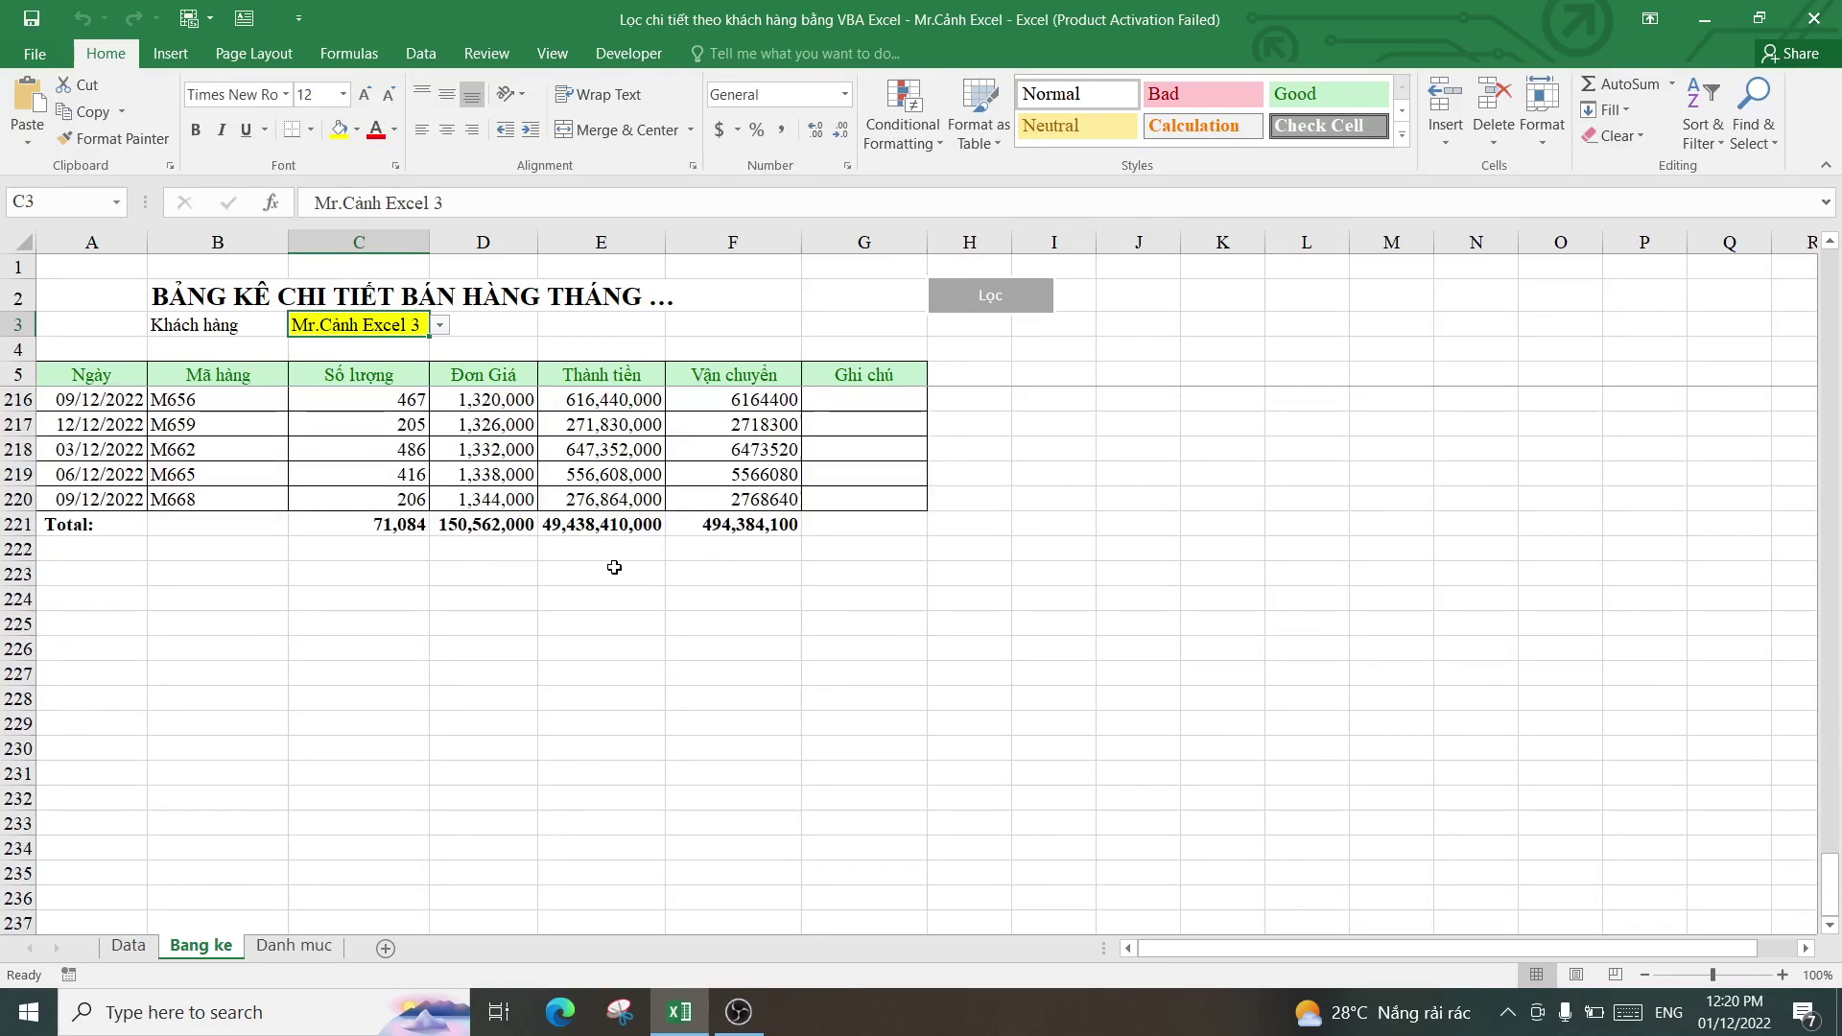
pyautogui.scroll(1, 522, 551)
pyautogui.scroll(2, 489, 542)
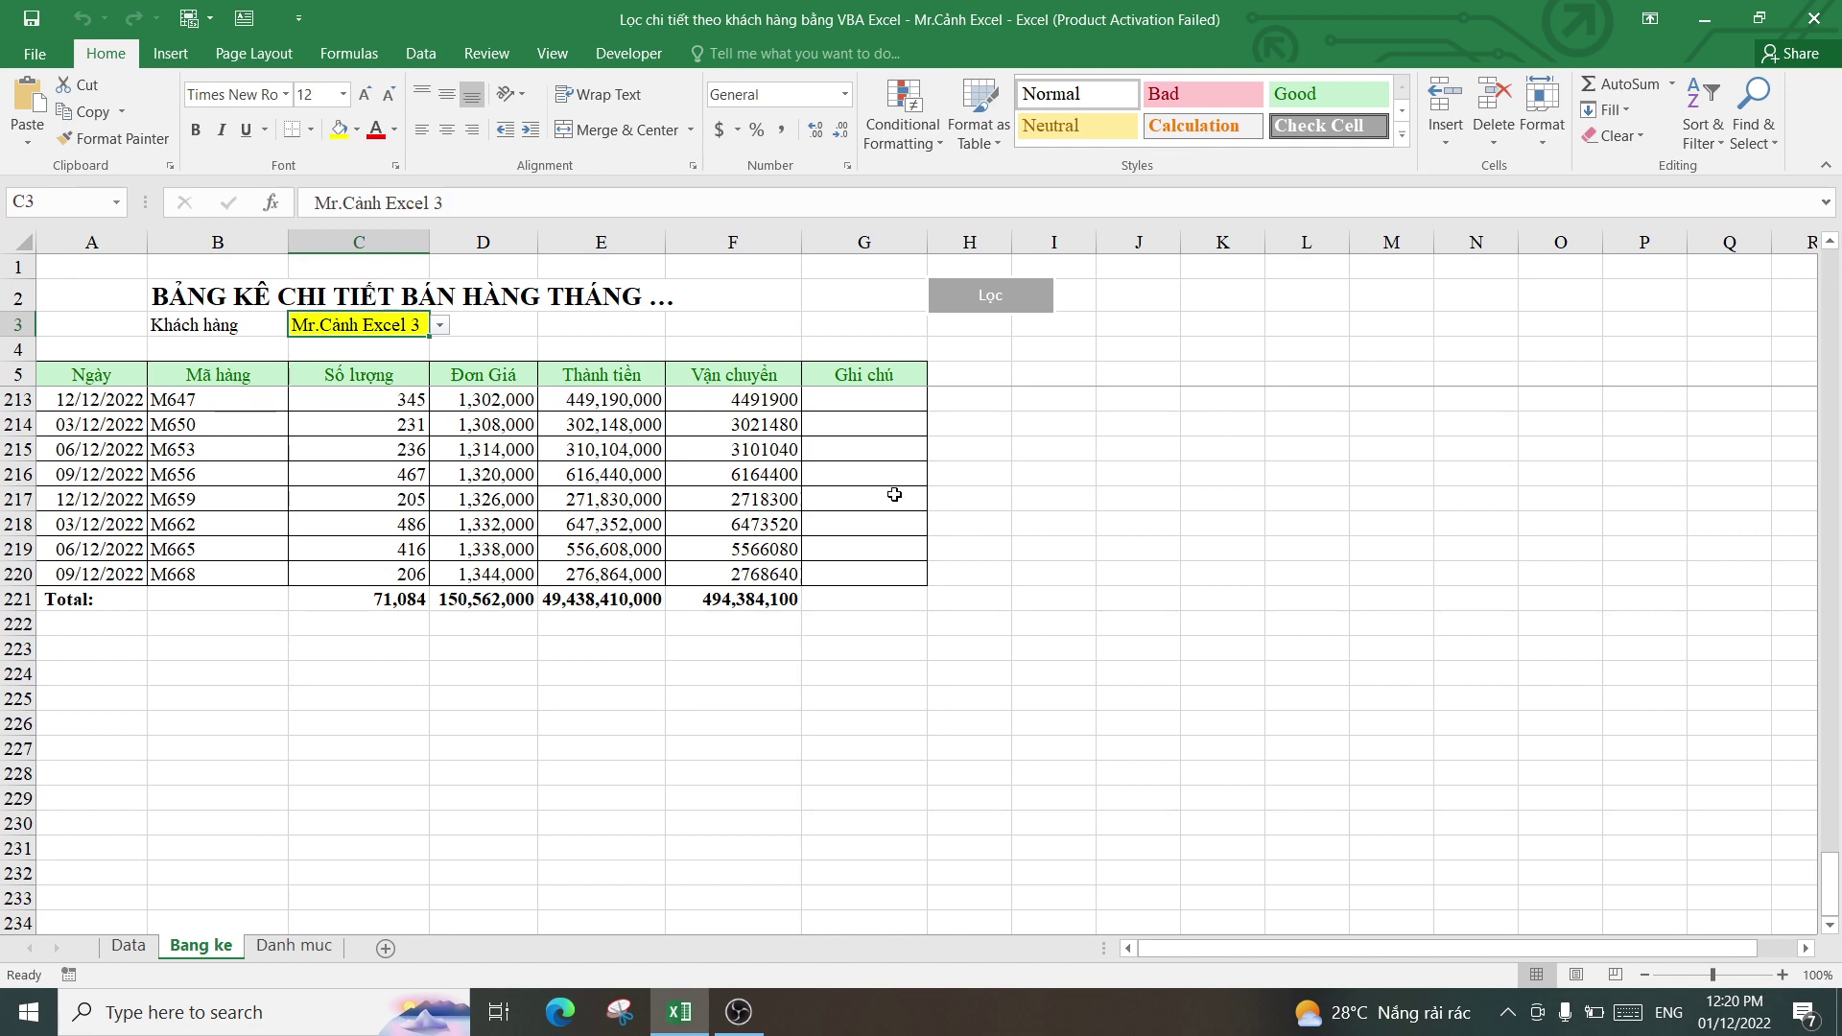
pyautogui.moveTo(1816, 876); pyautogui.dragTo(1828, 278)
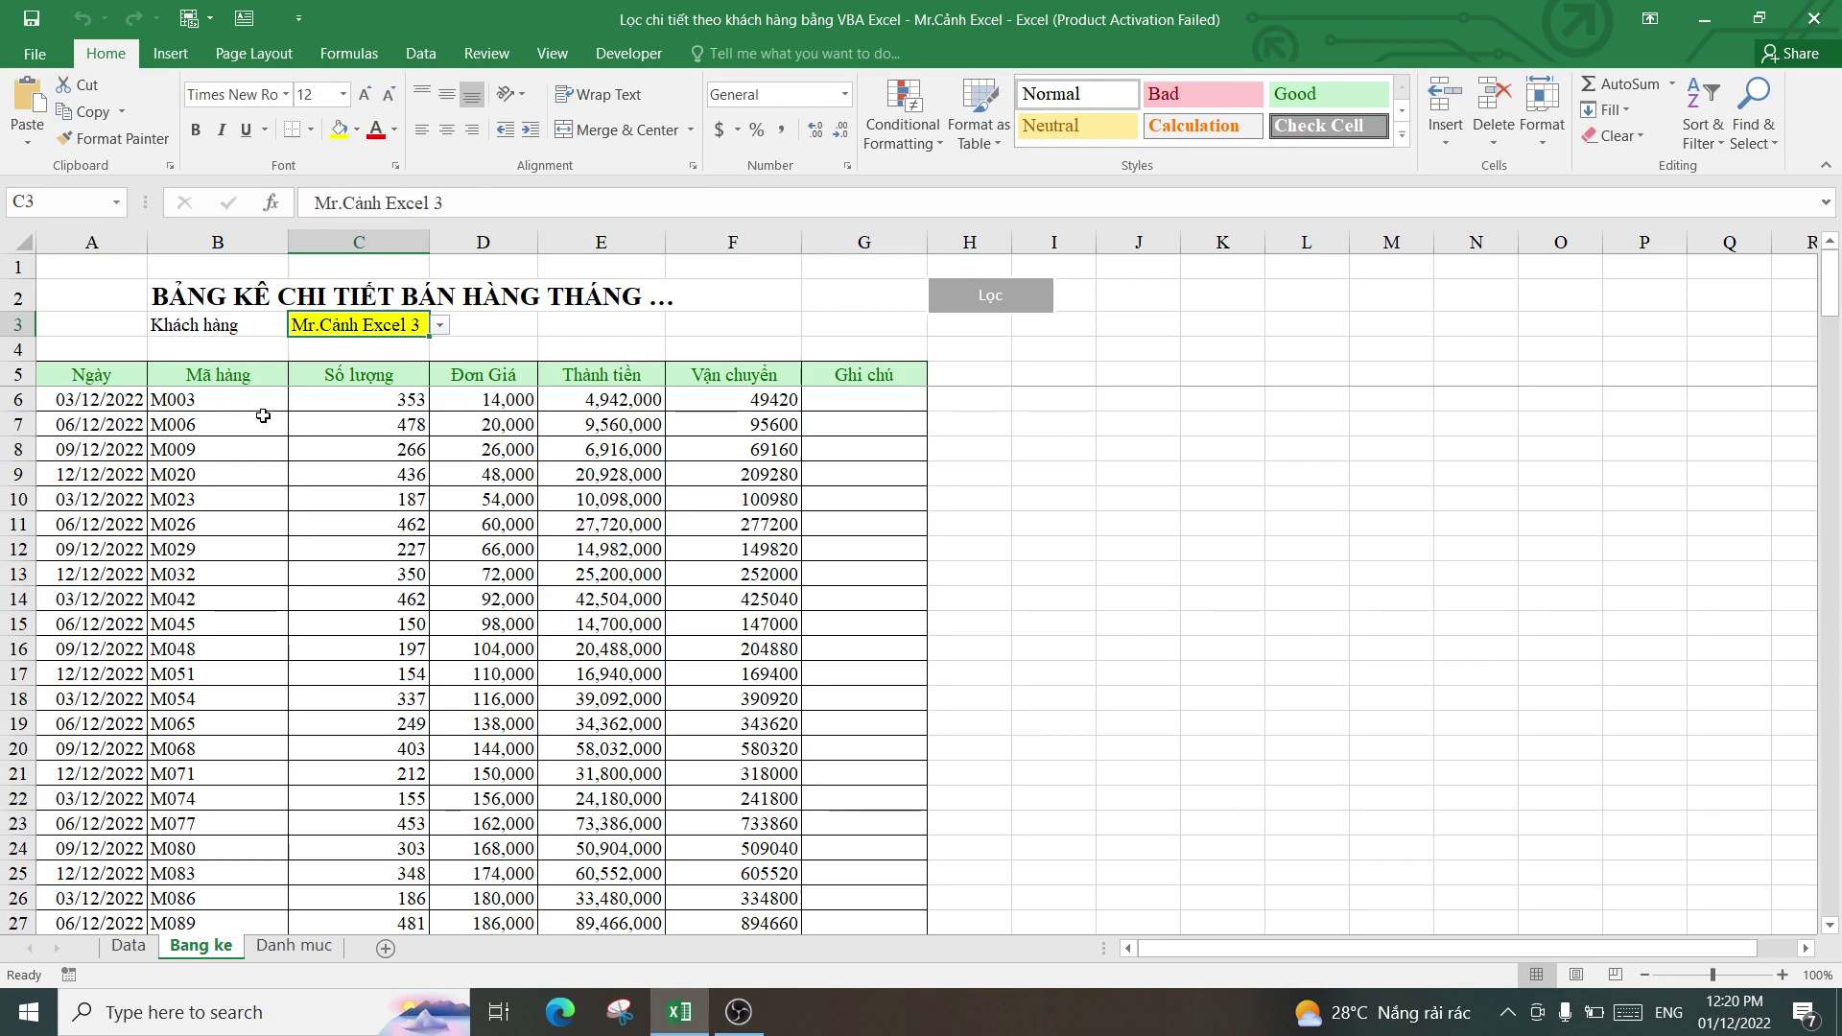
pyautogui.scroll(-2, 371, 422)
pyautogui.scroll(-3, 364, 384)
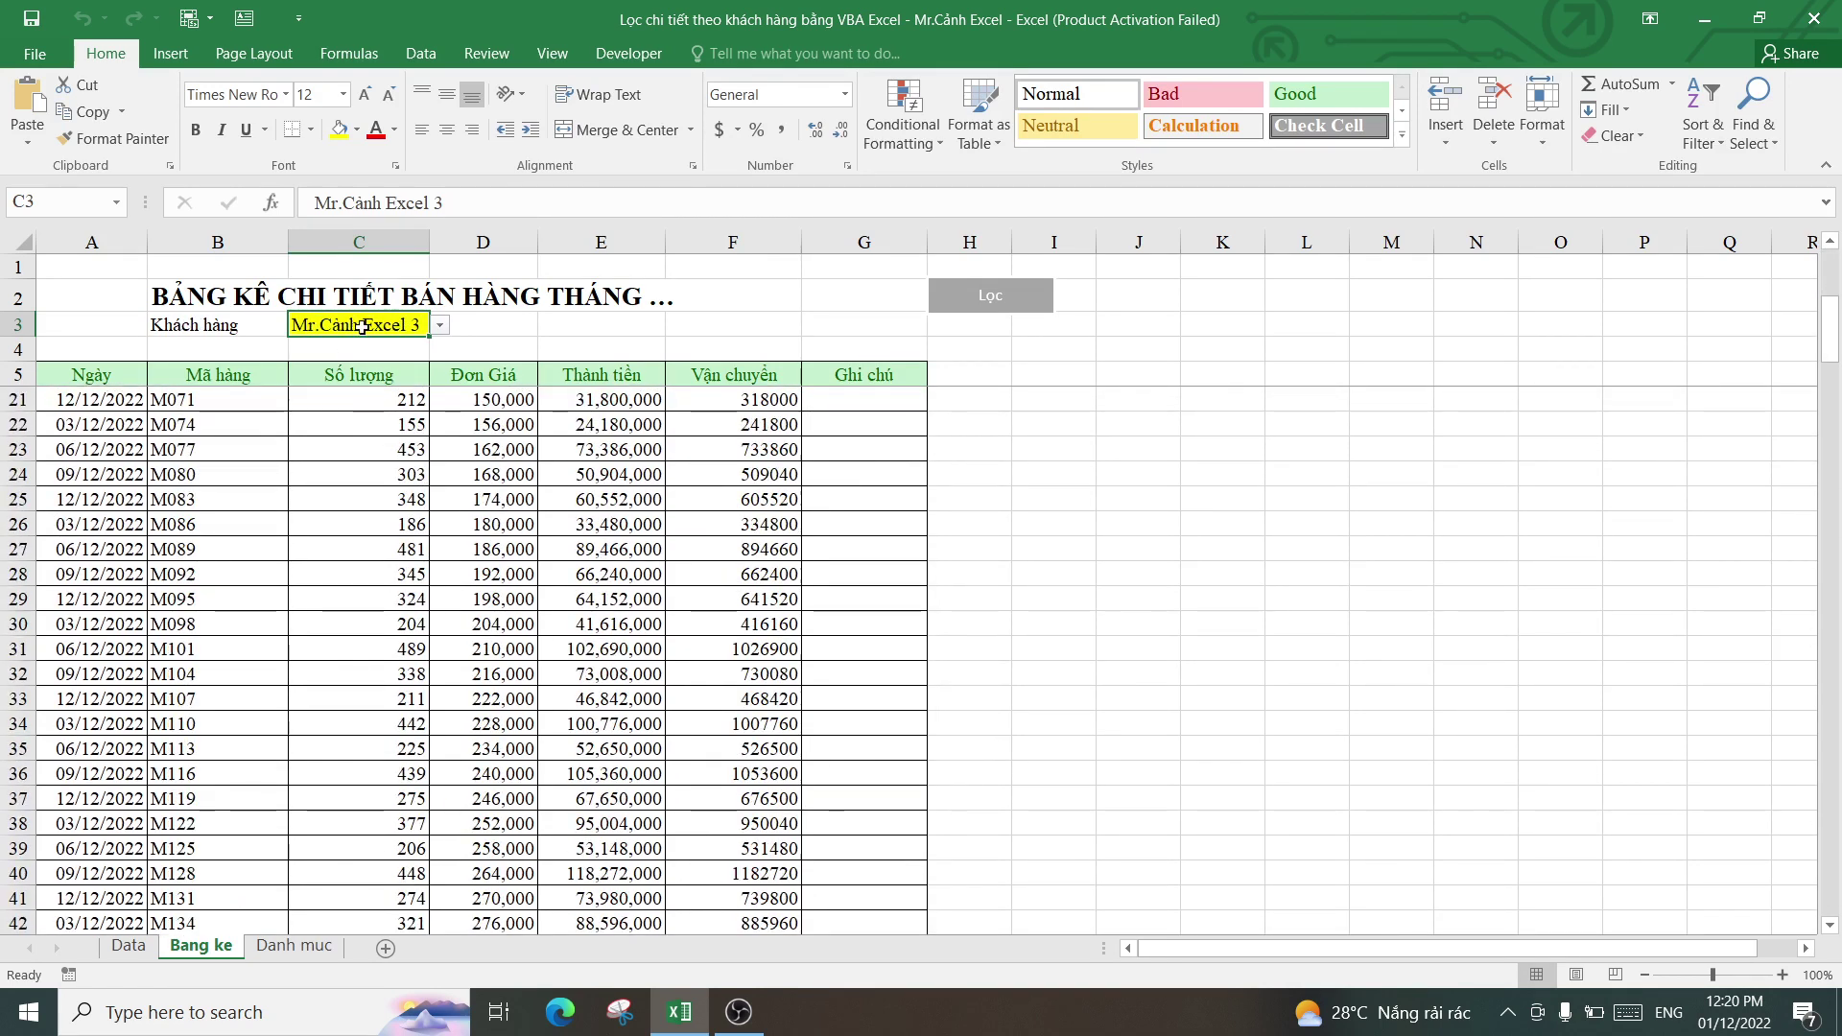
# - Inspect item codes M071, M003, M009 and M006 in the report's detail table
pyautogui.click(233, 409)
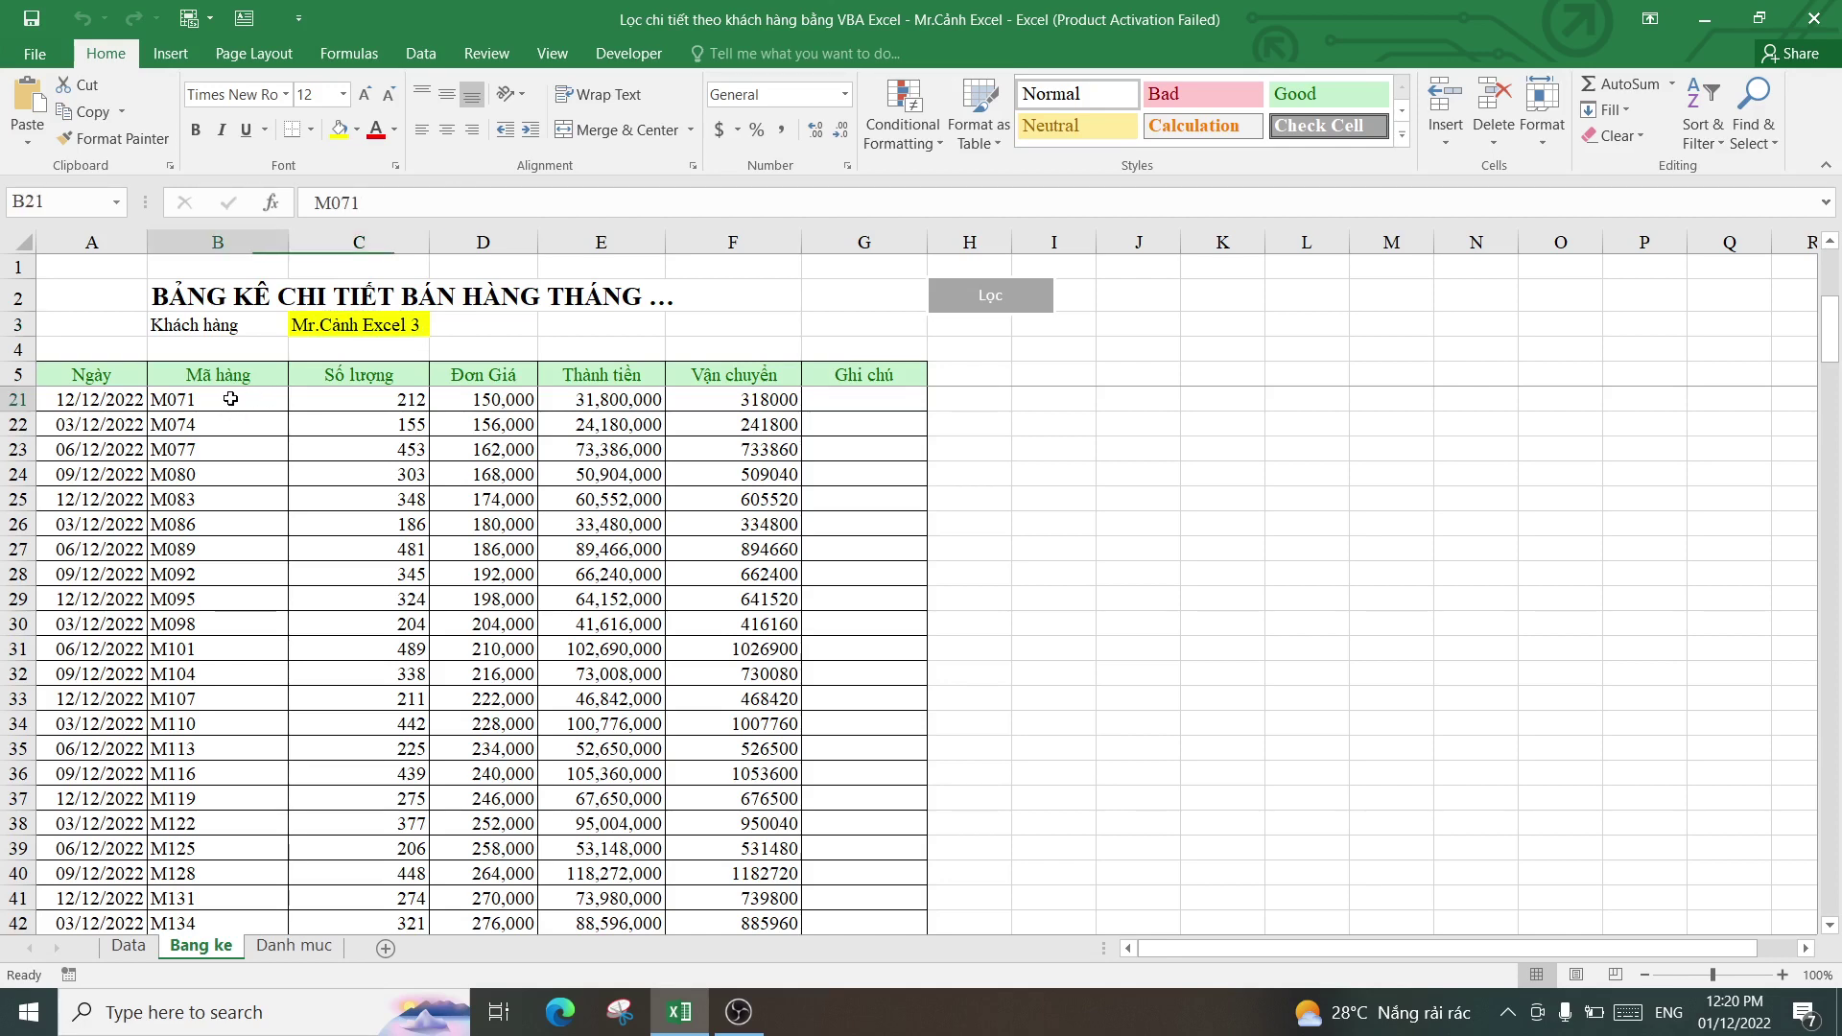
pyautogui.scroll(3, 221, 403)
pyautogui.scroll(2, 211, 399)
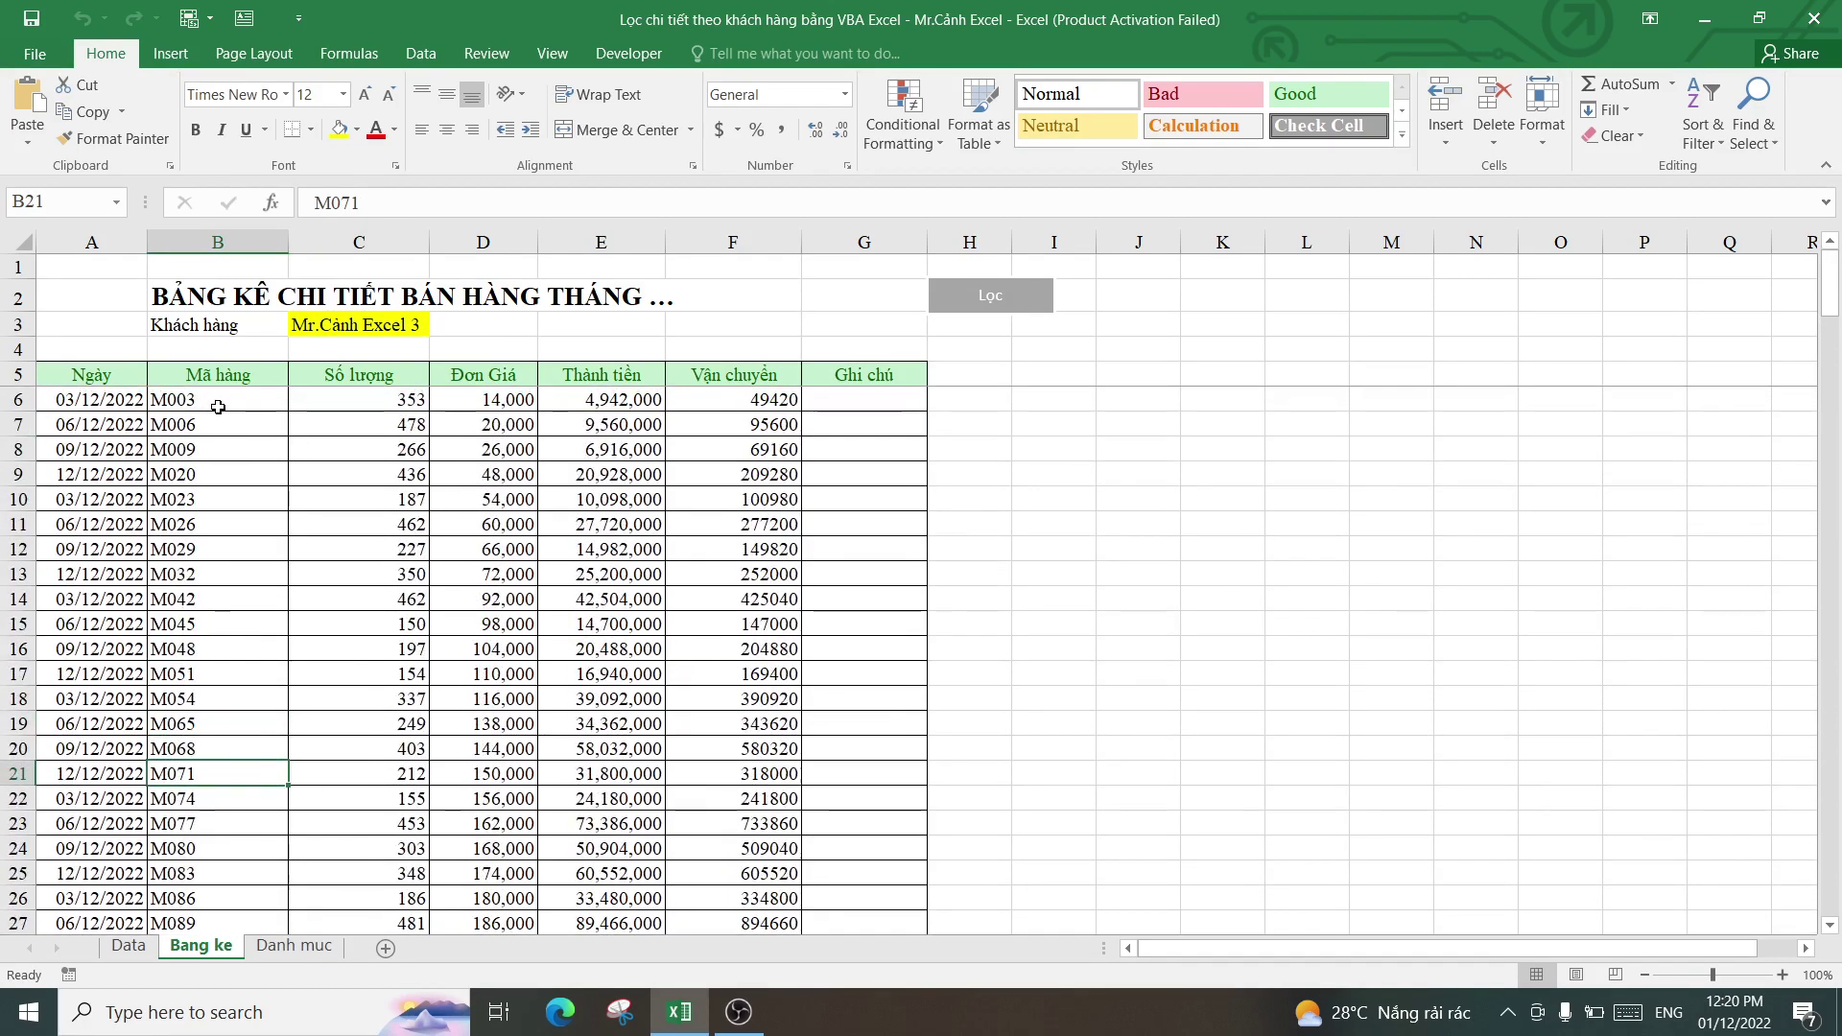
pyautogui.click(222, 403)
pyautogui.click(234, 443)
pyautogui.click(242, 402)
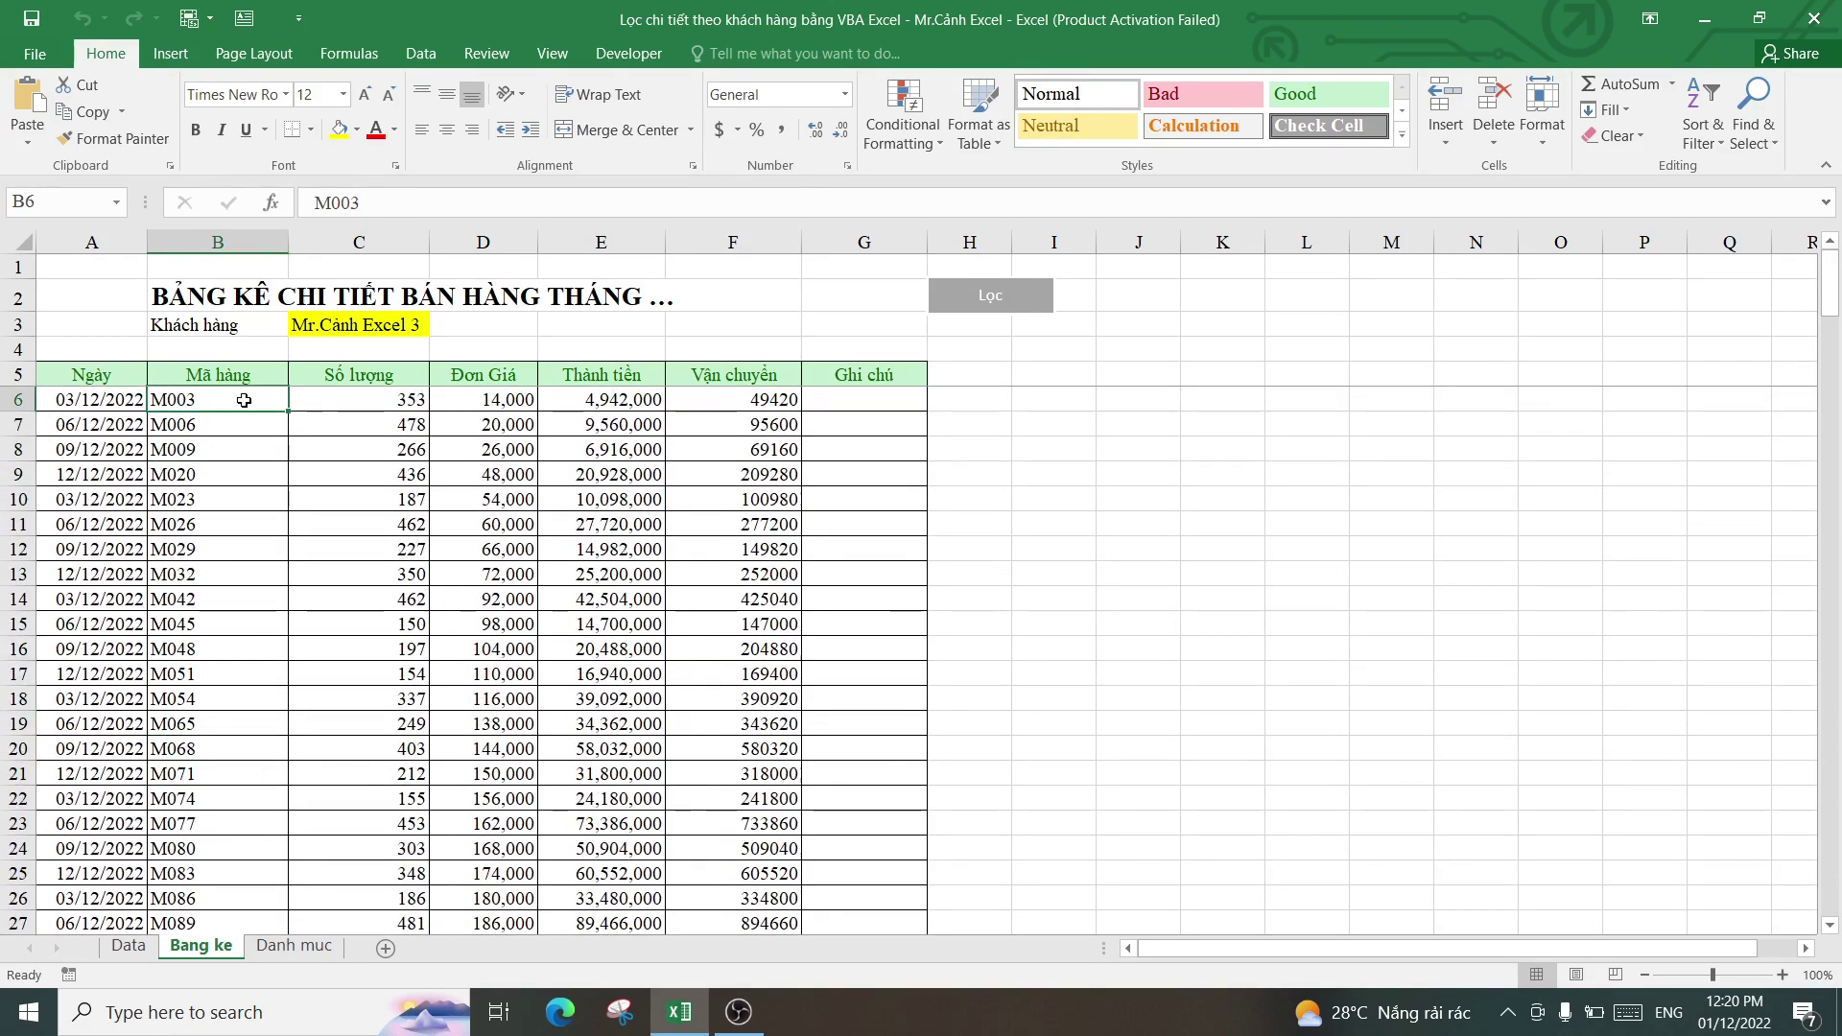
pyautogui.click(237, 427)
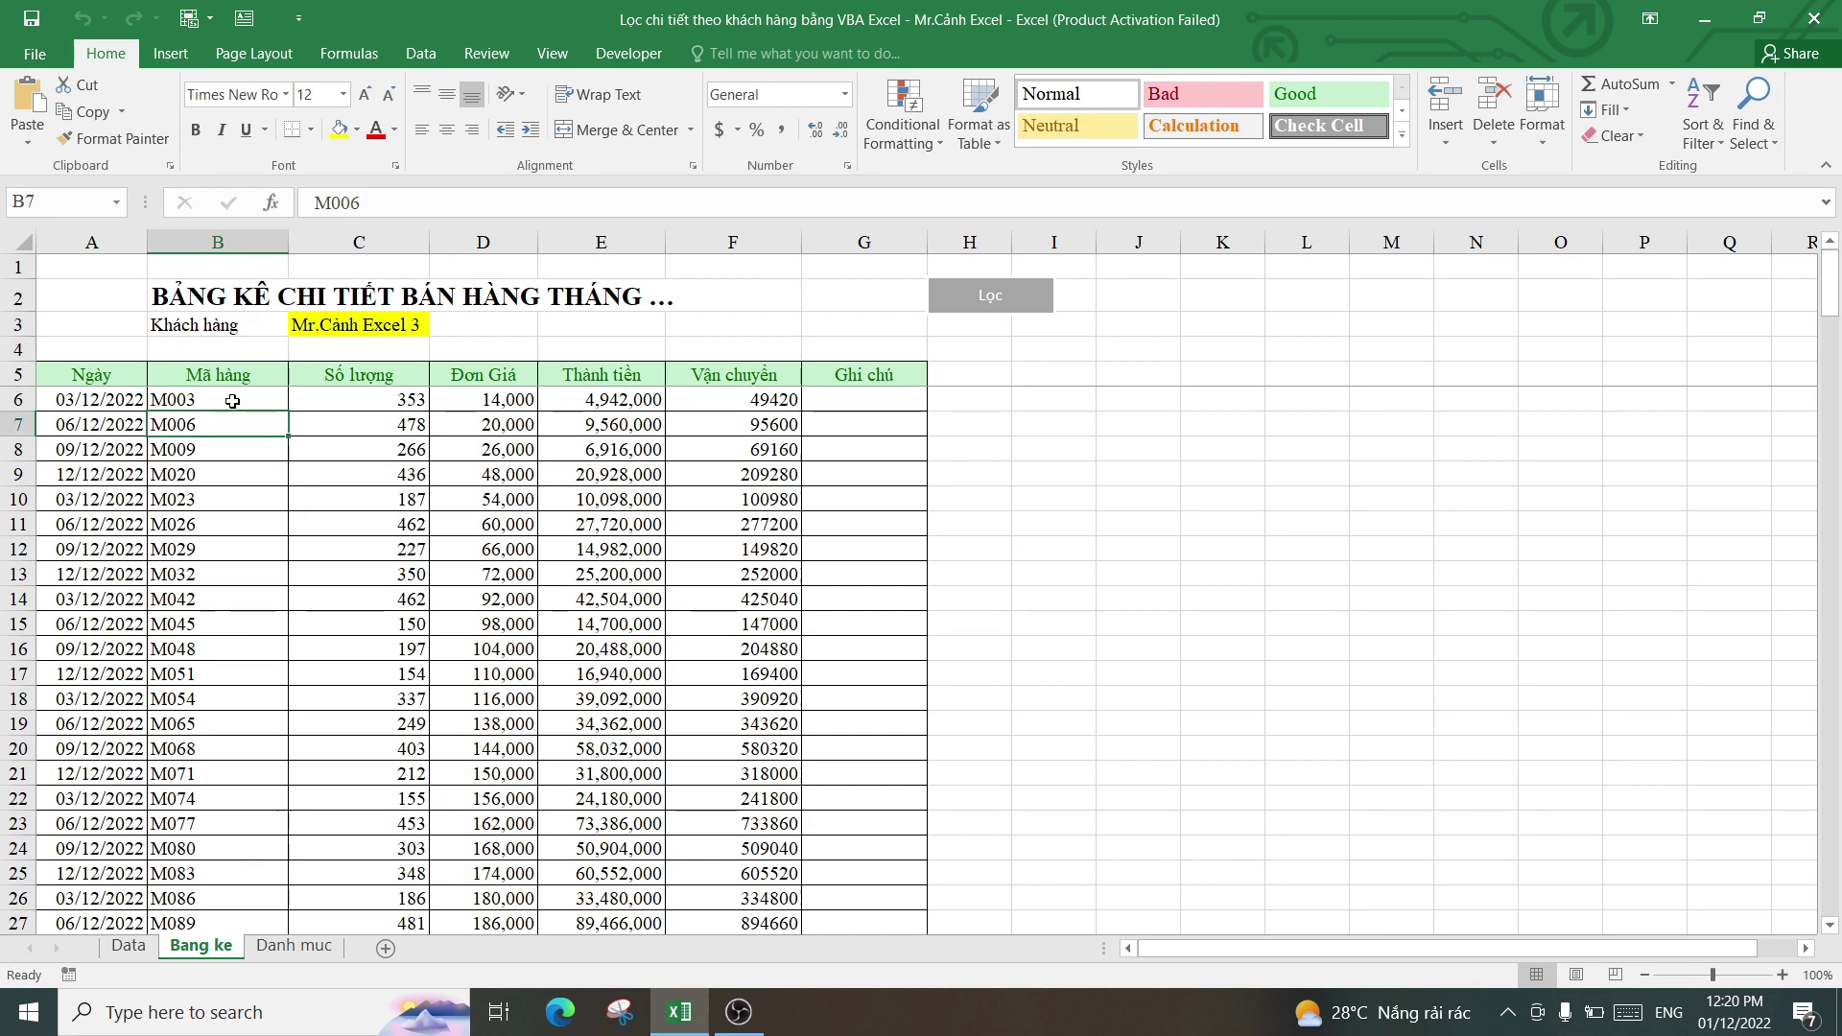
pyautogui.click(233, 400)
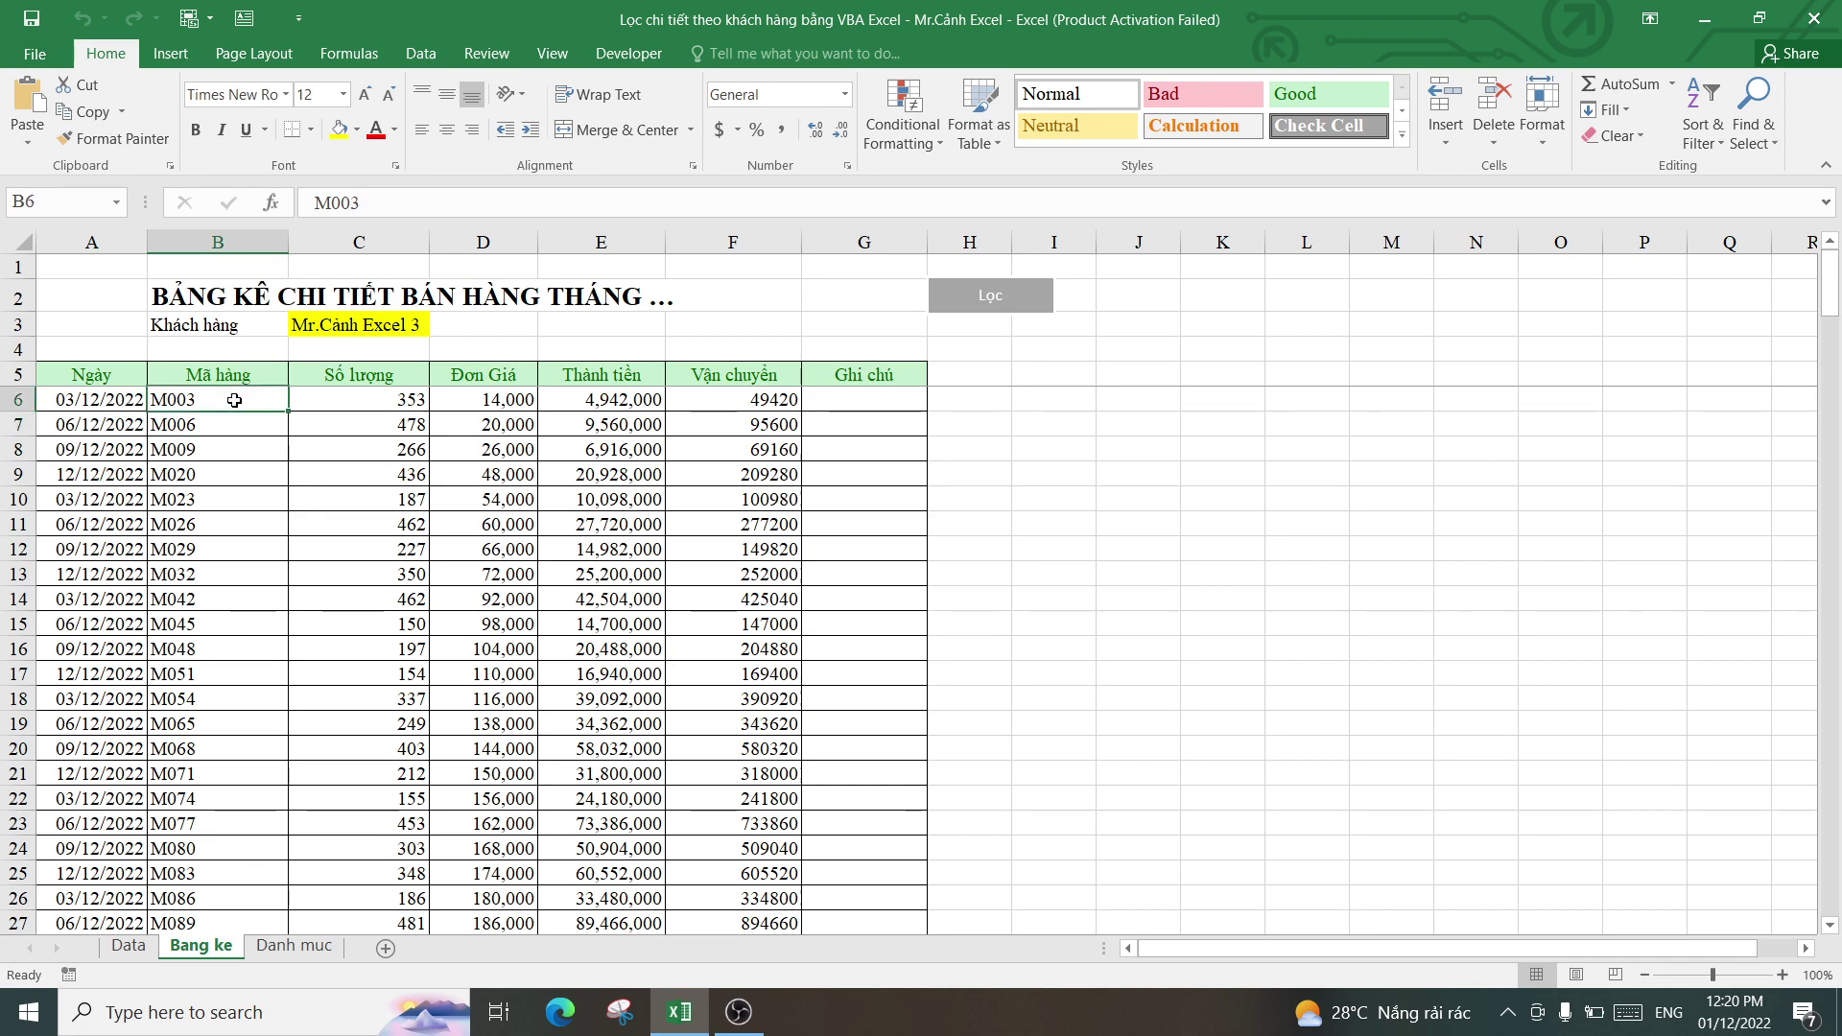
# - Filter the Data sheet's Khách hàng column to show only the third customer
pyautogui.hotkey('ctrl', 'shift', 'Down')
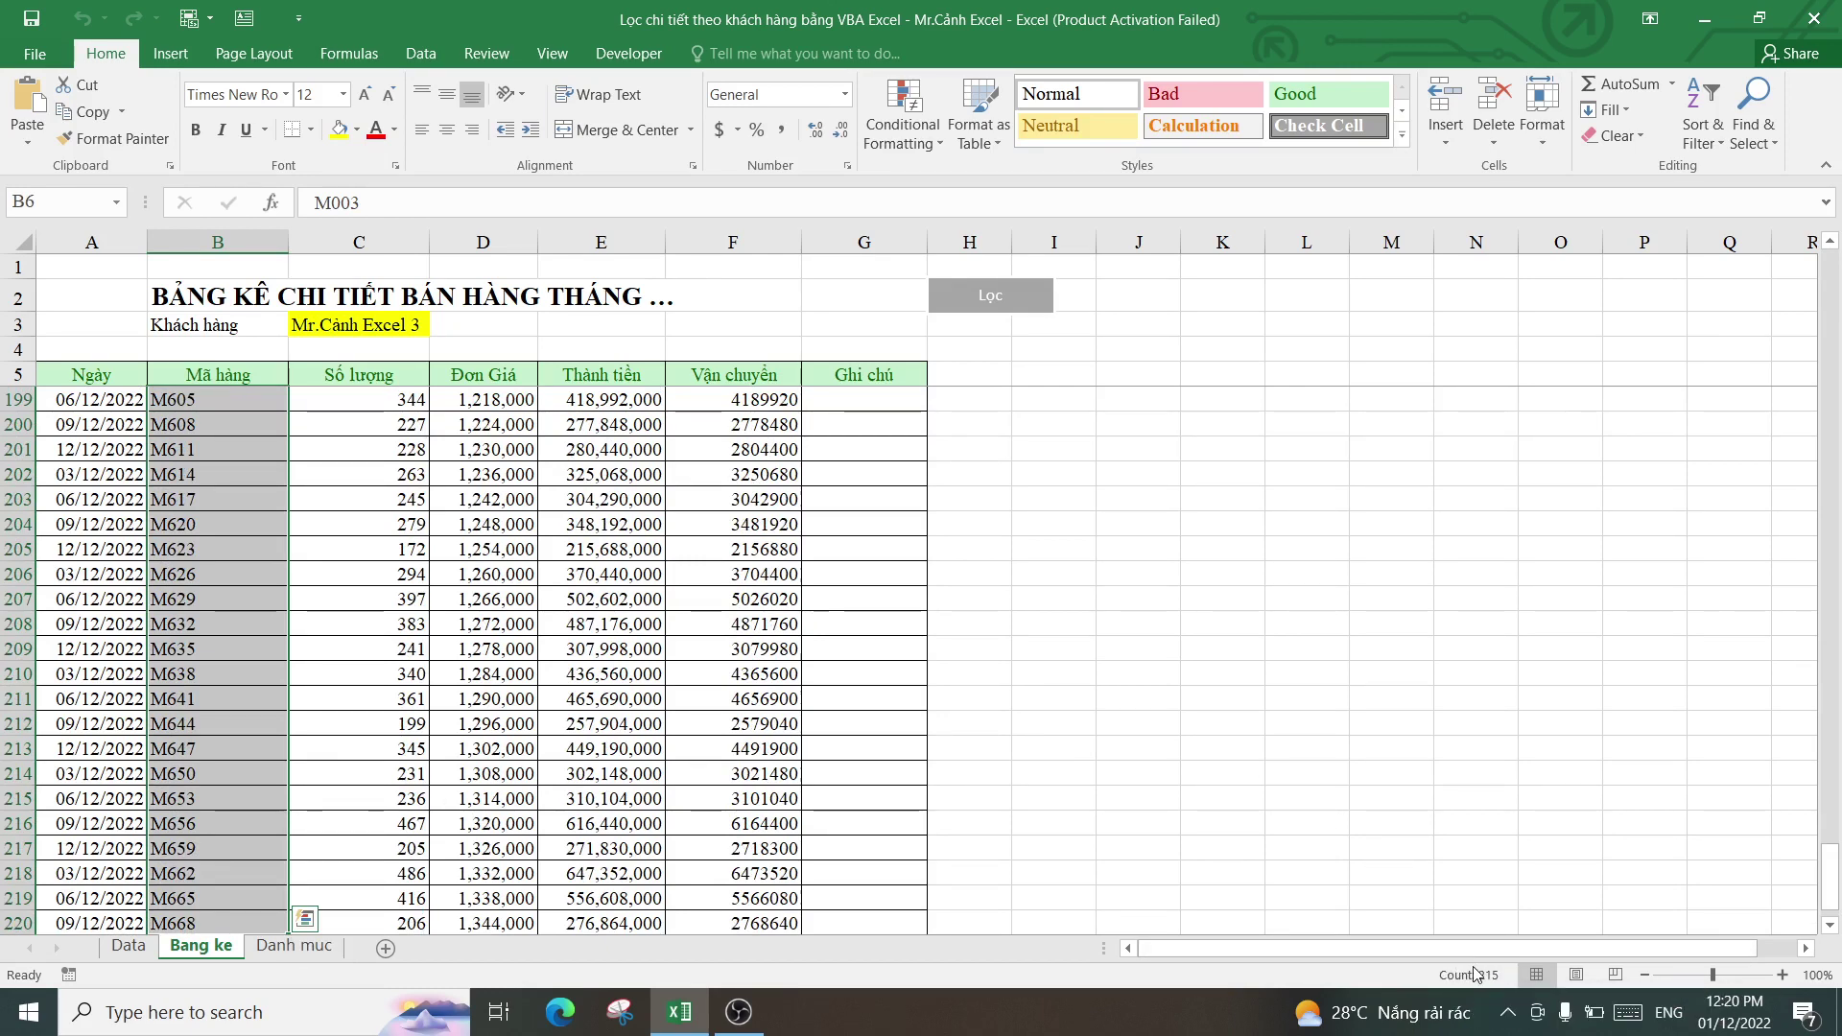
pyautogui.scroll(-3, 487, 676)
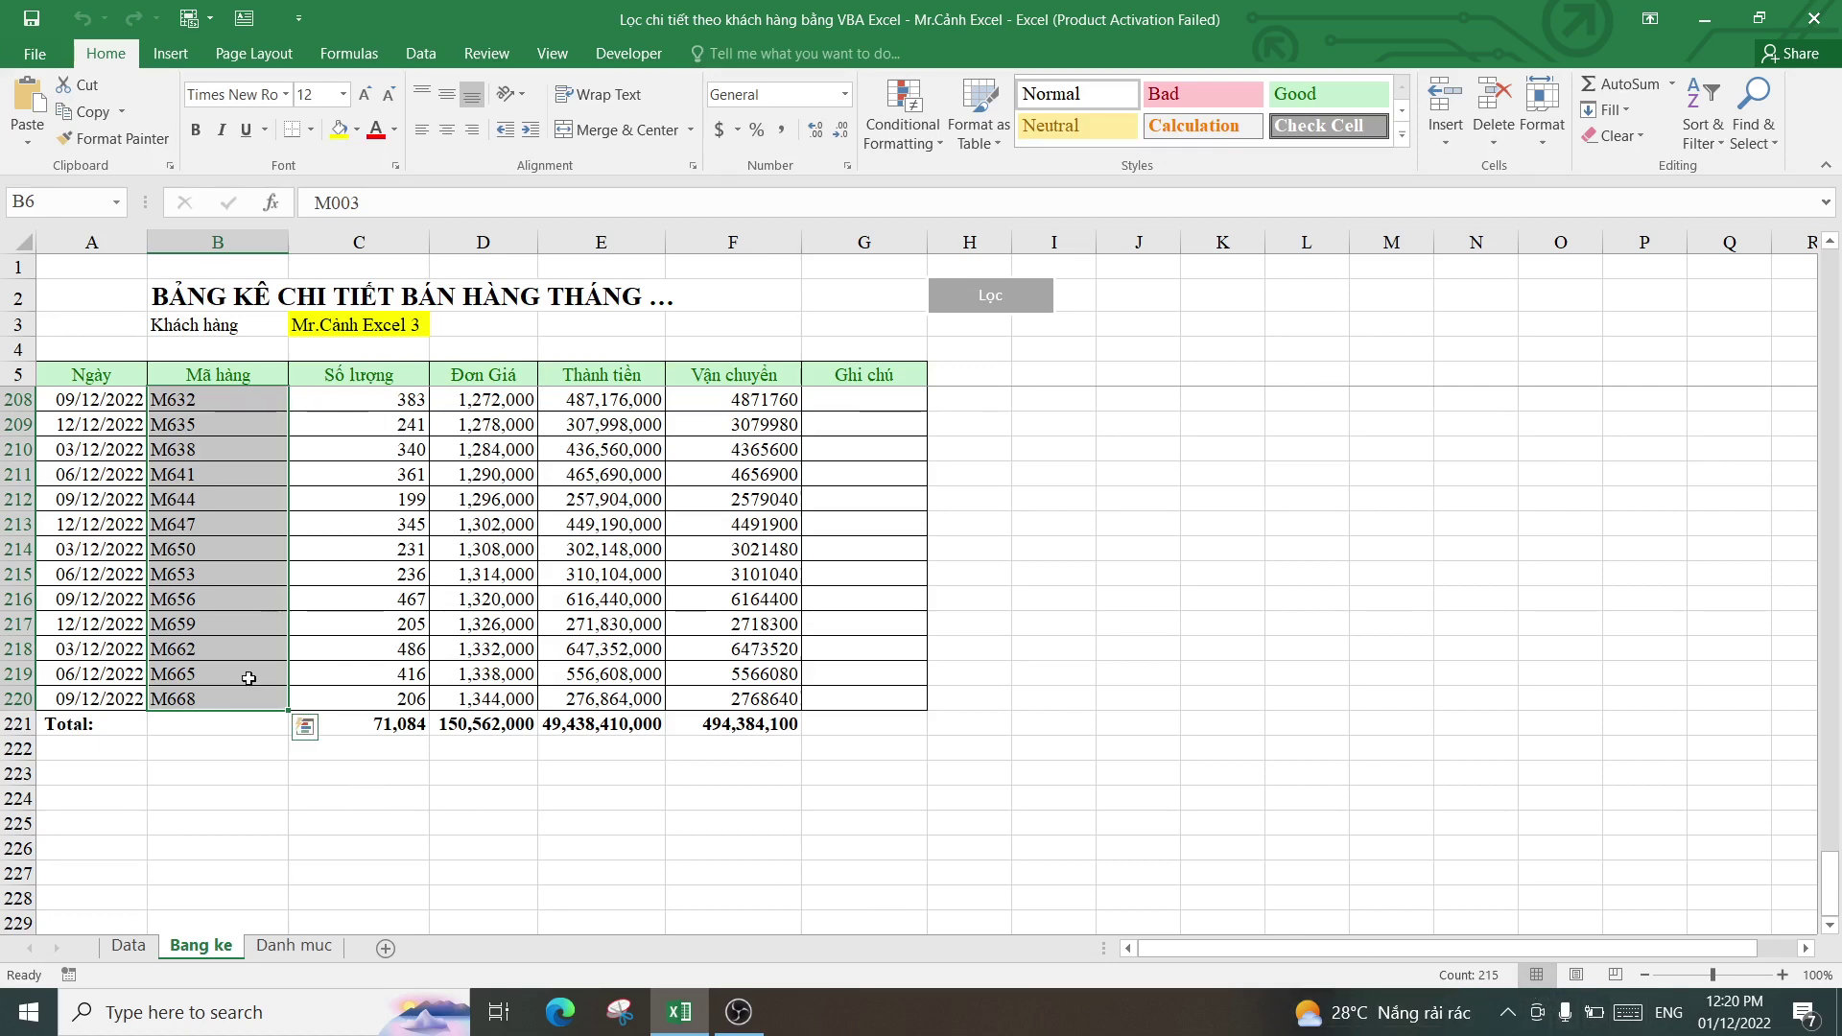
pyautogui.click(128, 946)
pyautogui.click(580, 515)
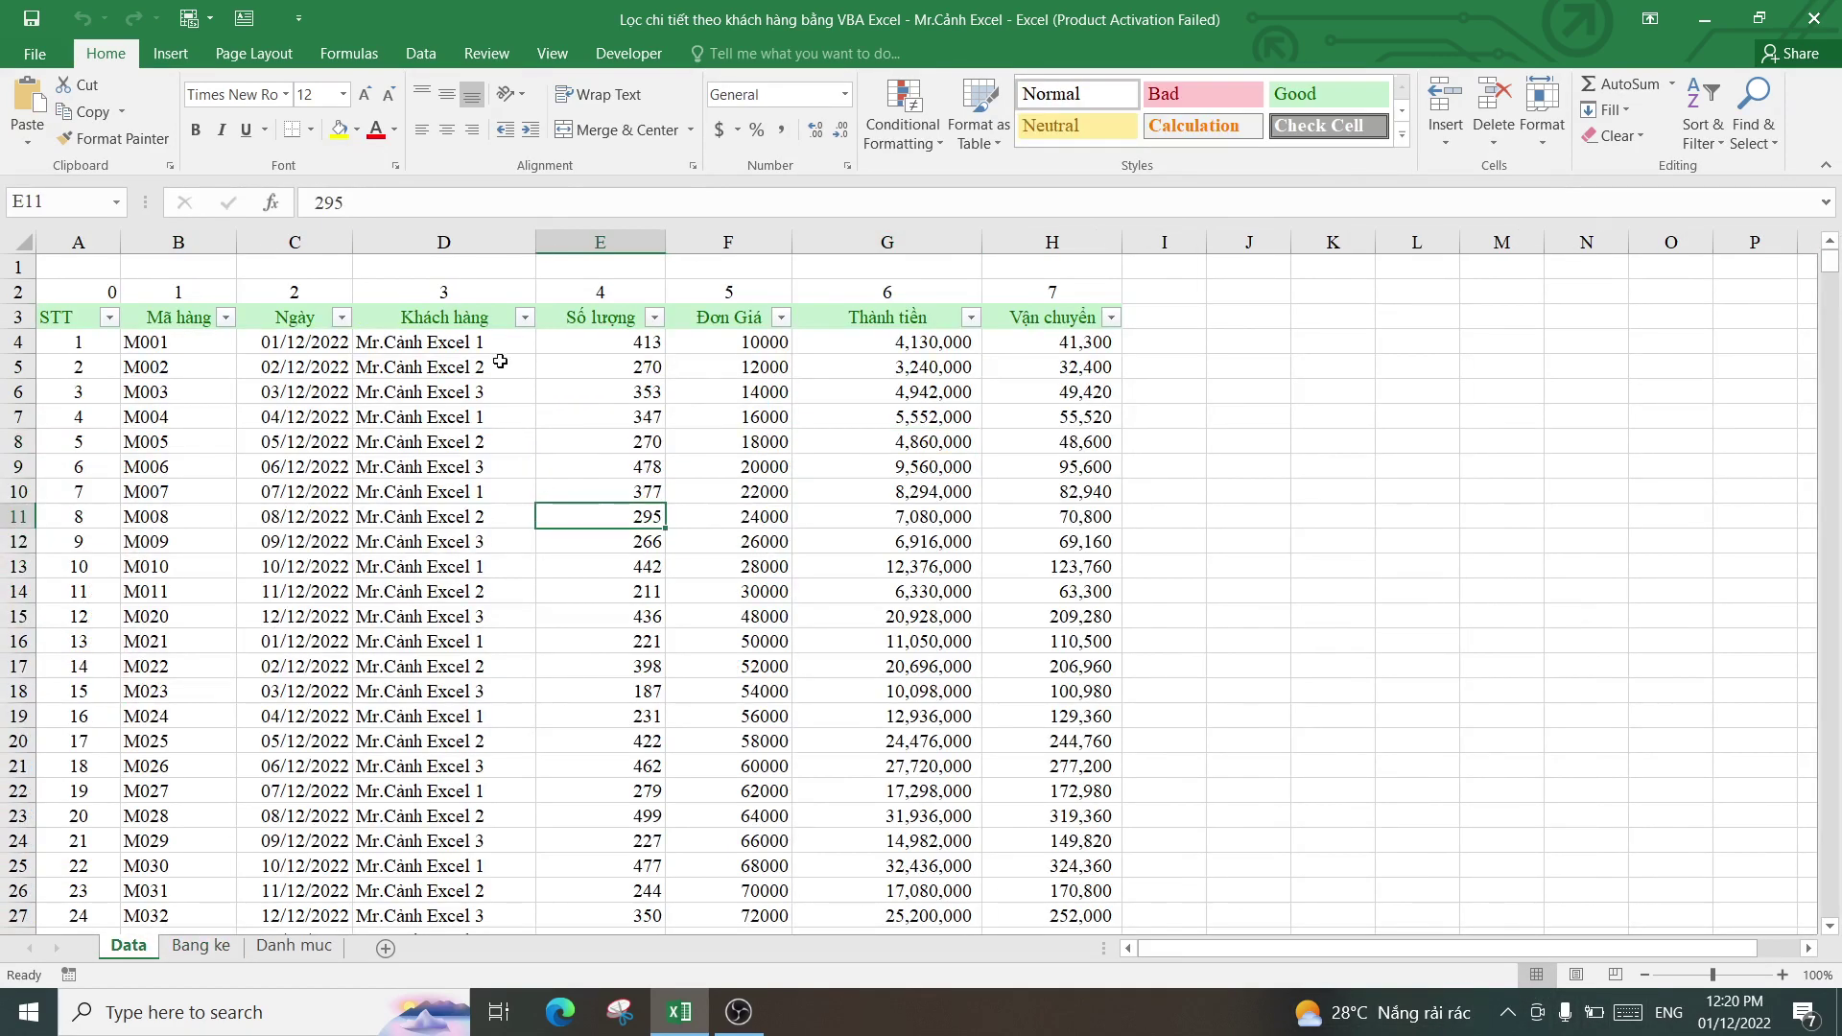
pyautogui.click(524, 318)
pyautogui.click(282, 550)
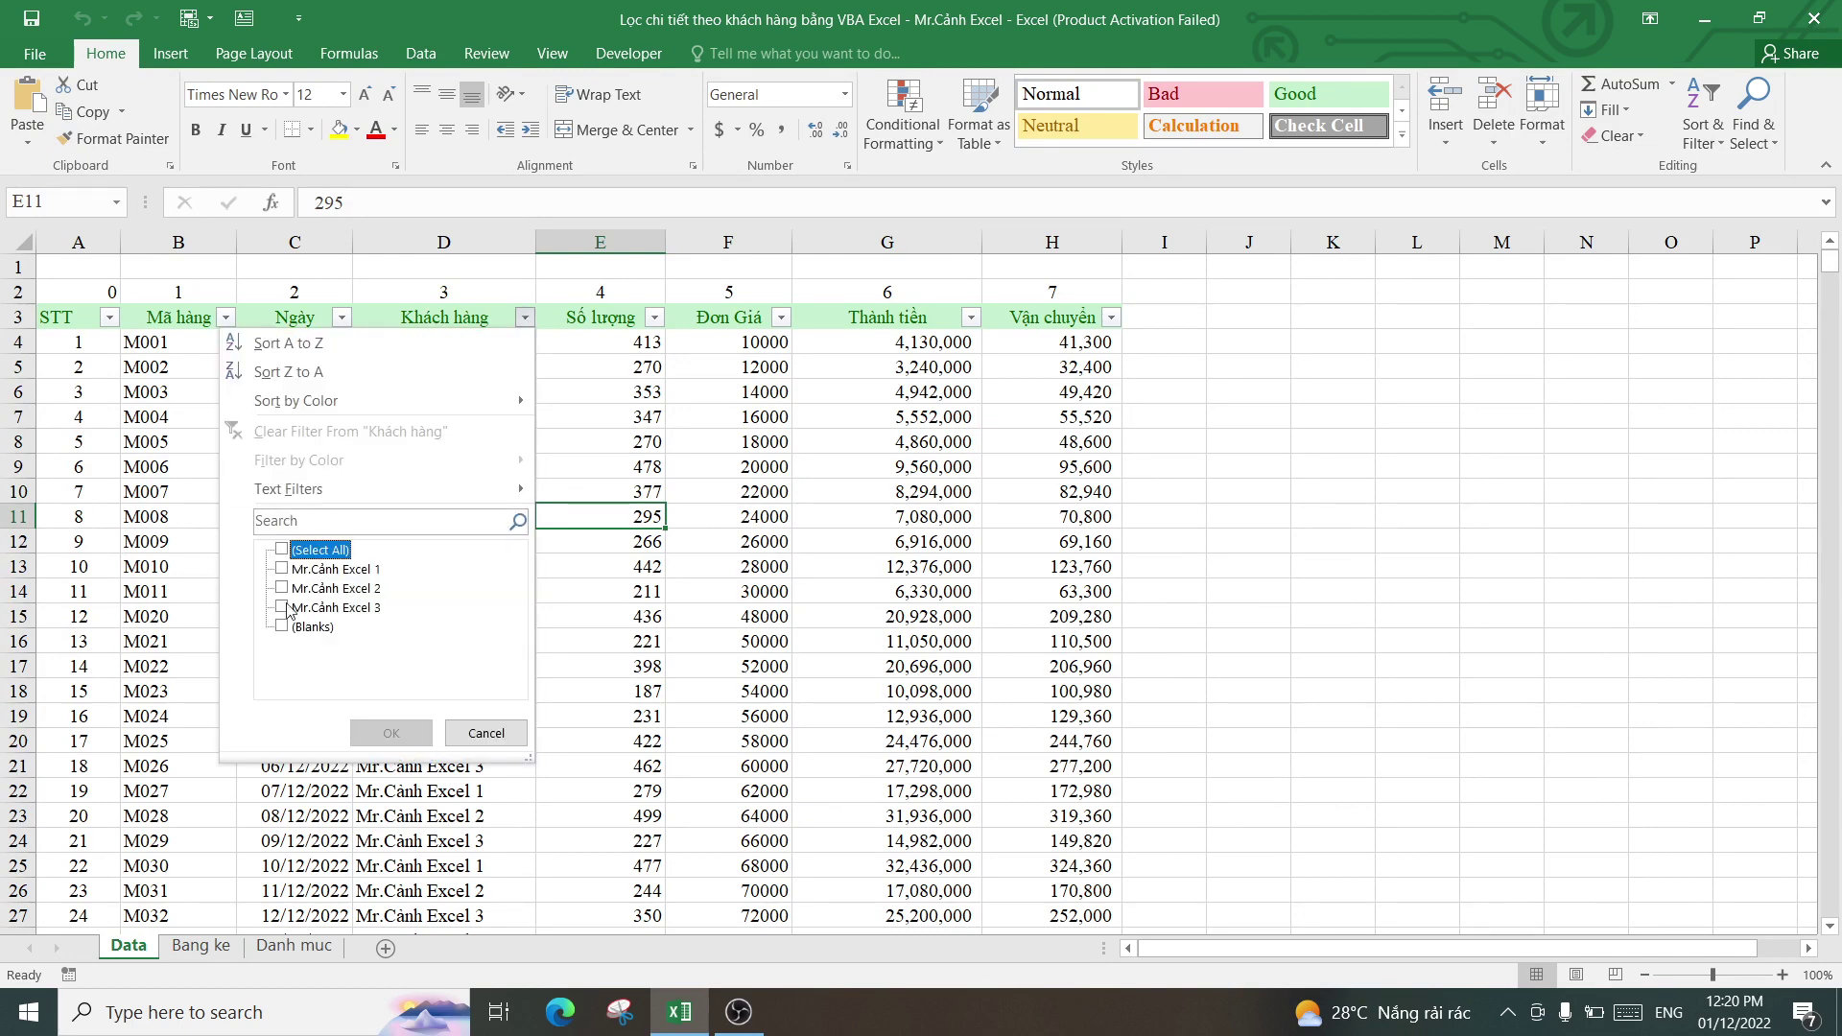
pyautogui.click(282, 607)
pyautogui.click(391, 734)
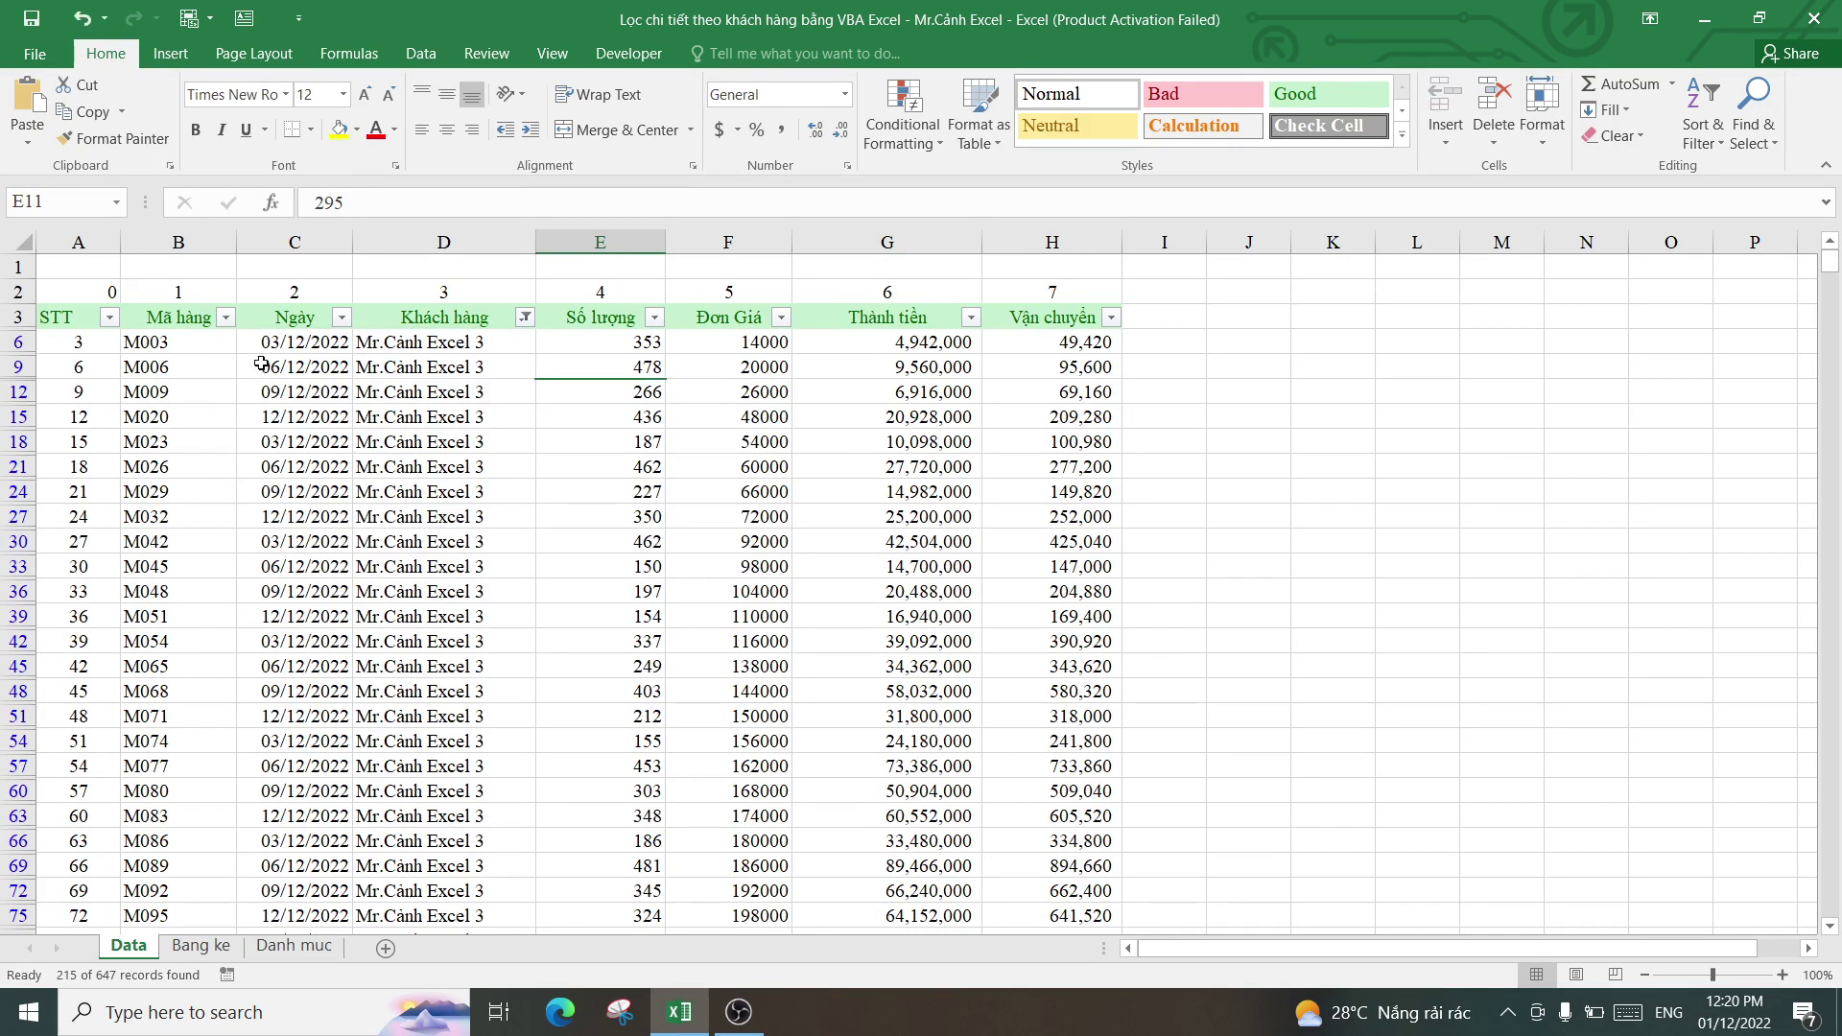
# - Review the filtered customer's product codes from M003 down to the last row
pyautogui.click(153, 346)
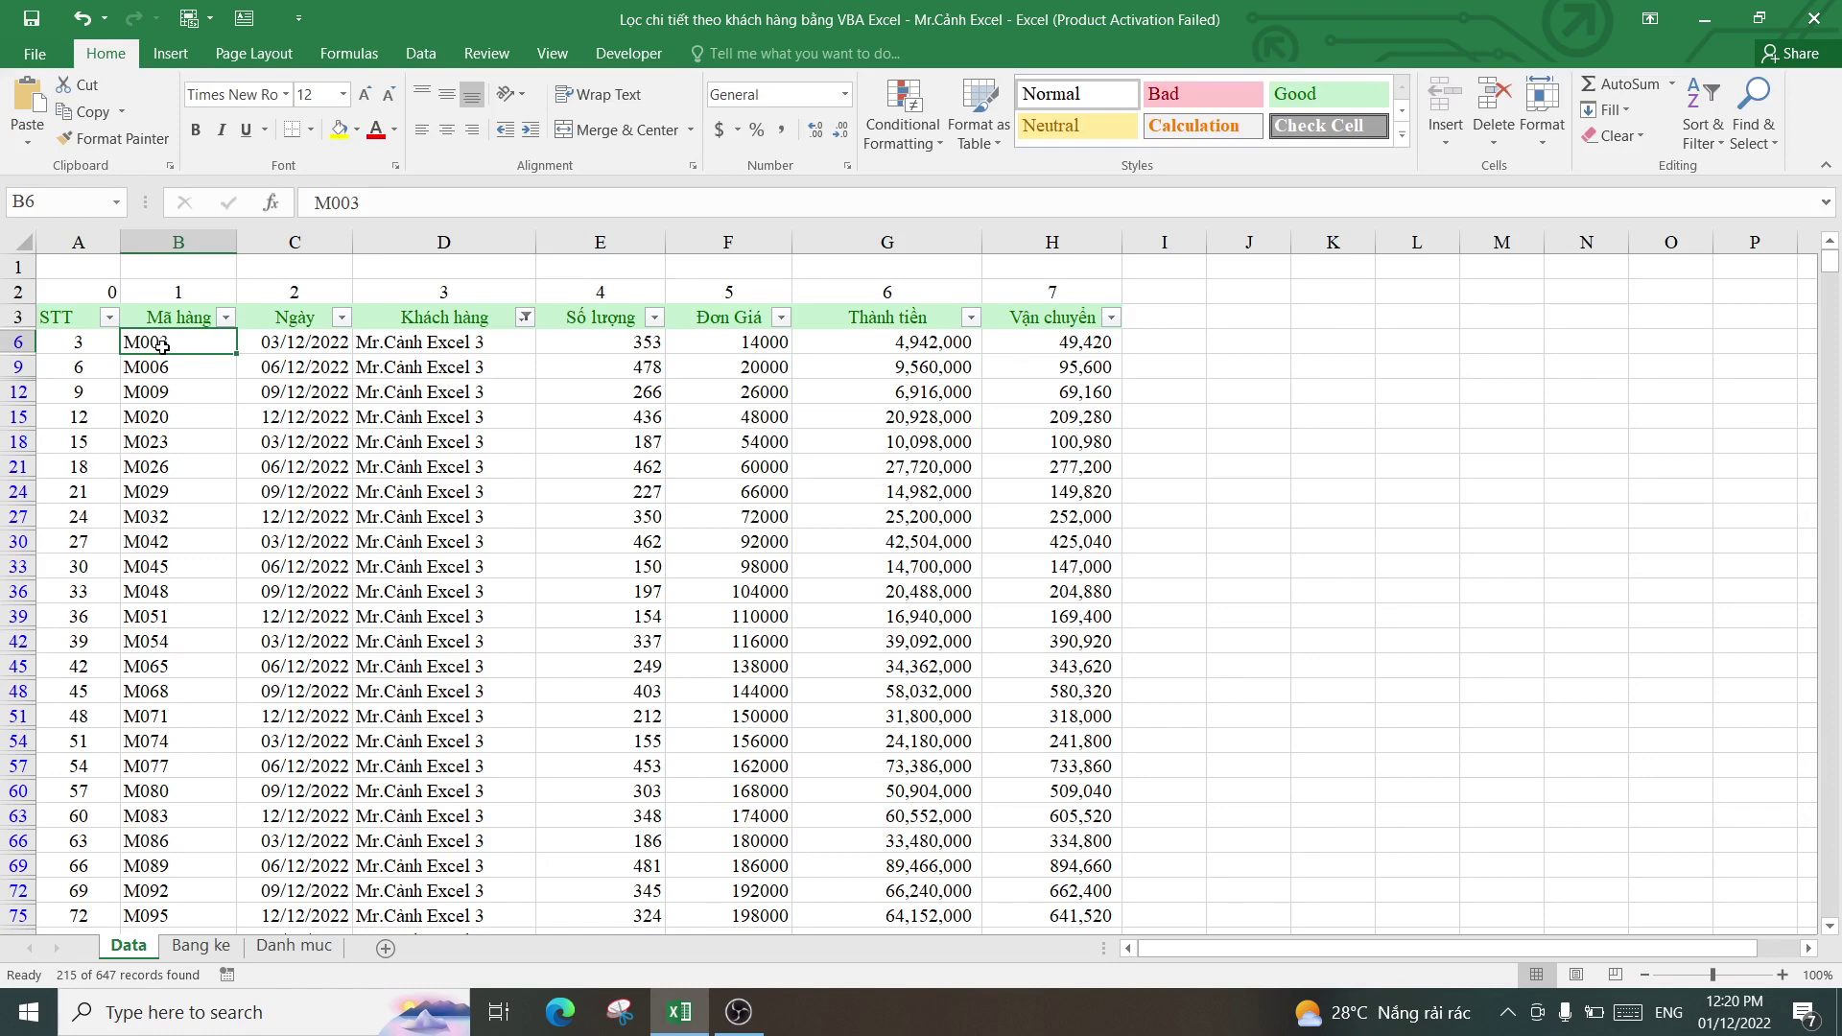
pyautogui.hotkey('ctrl', 'shift', 'Down')
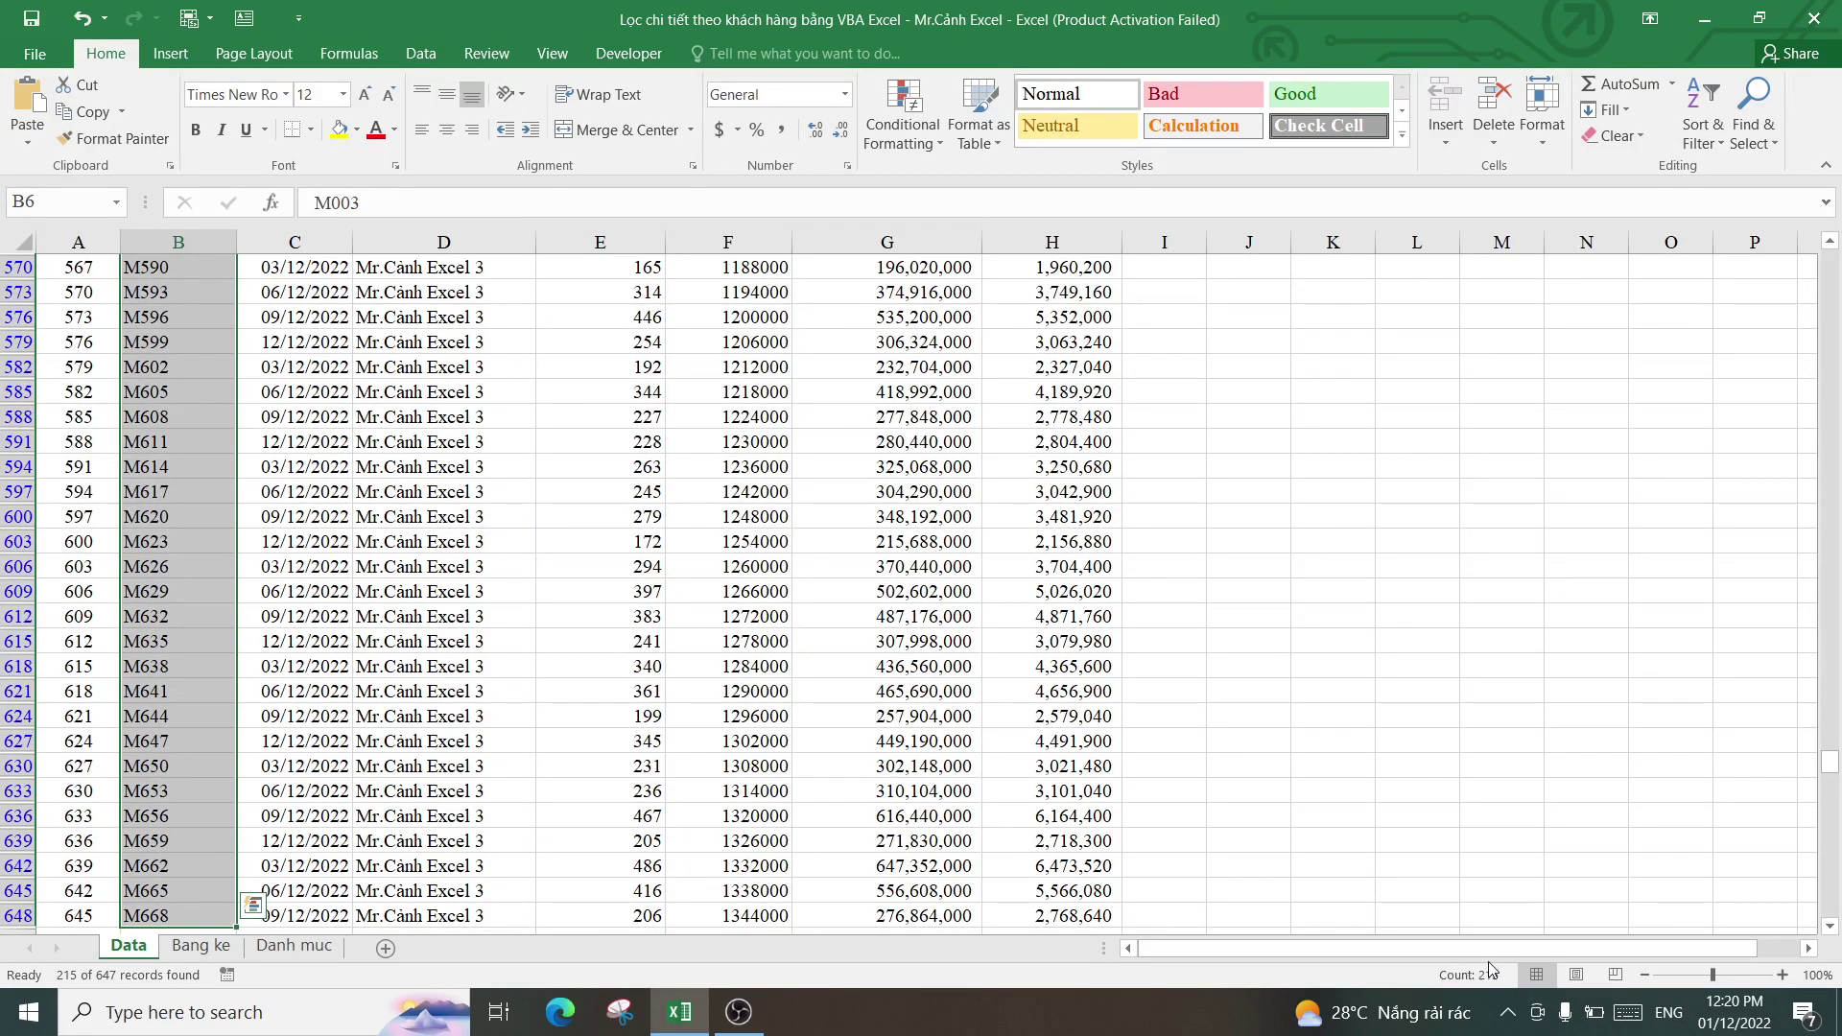
pyautogui.click(431, 690)
pyautogui.scroll(6, 432, 691)
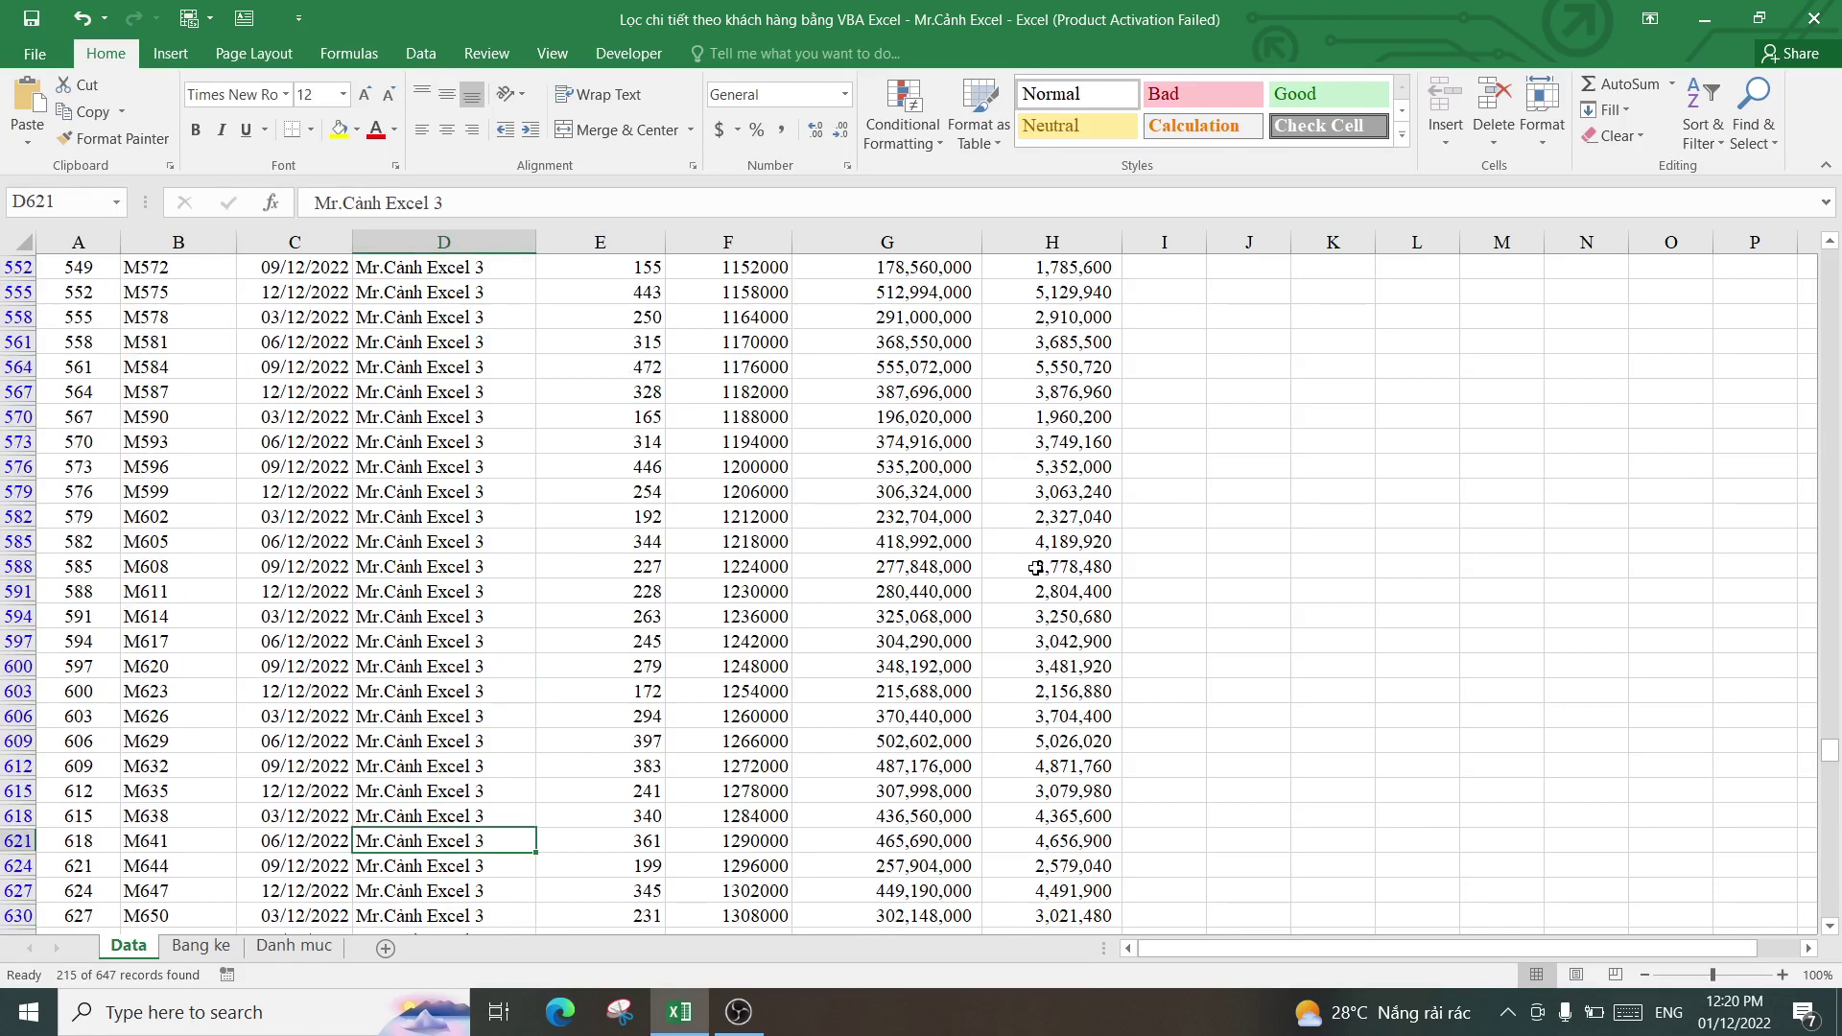
pyautogui.moveTo(1830, 722); pyautogui.dragTo(1829, 347)
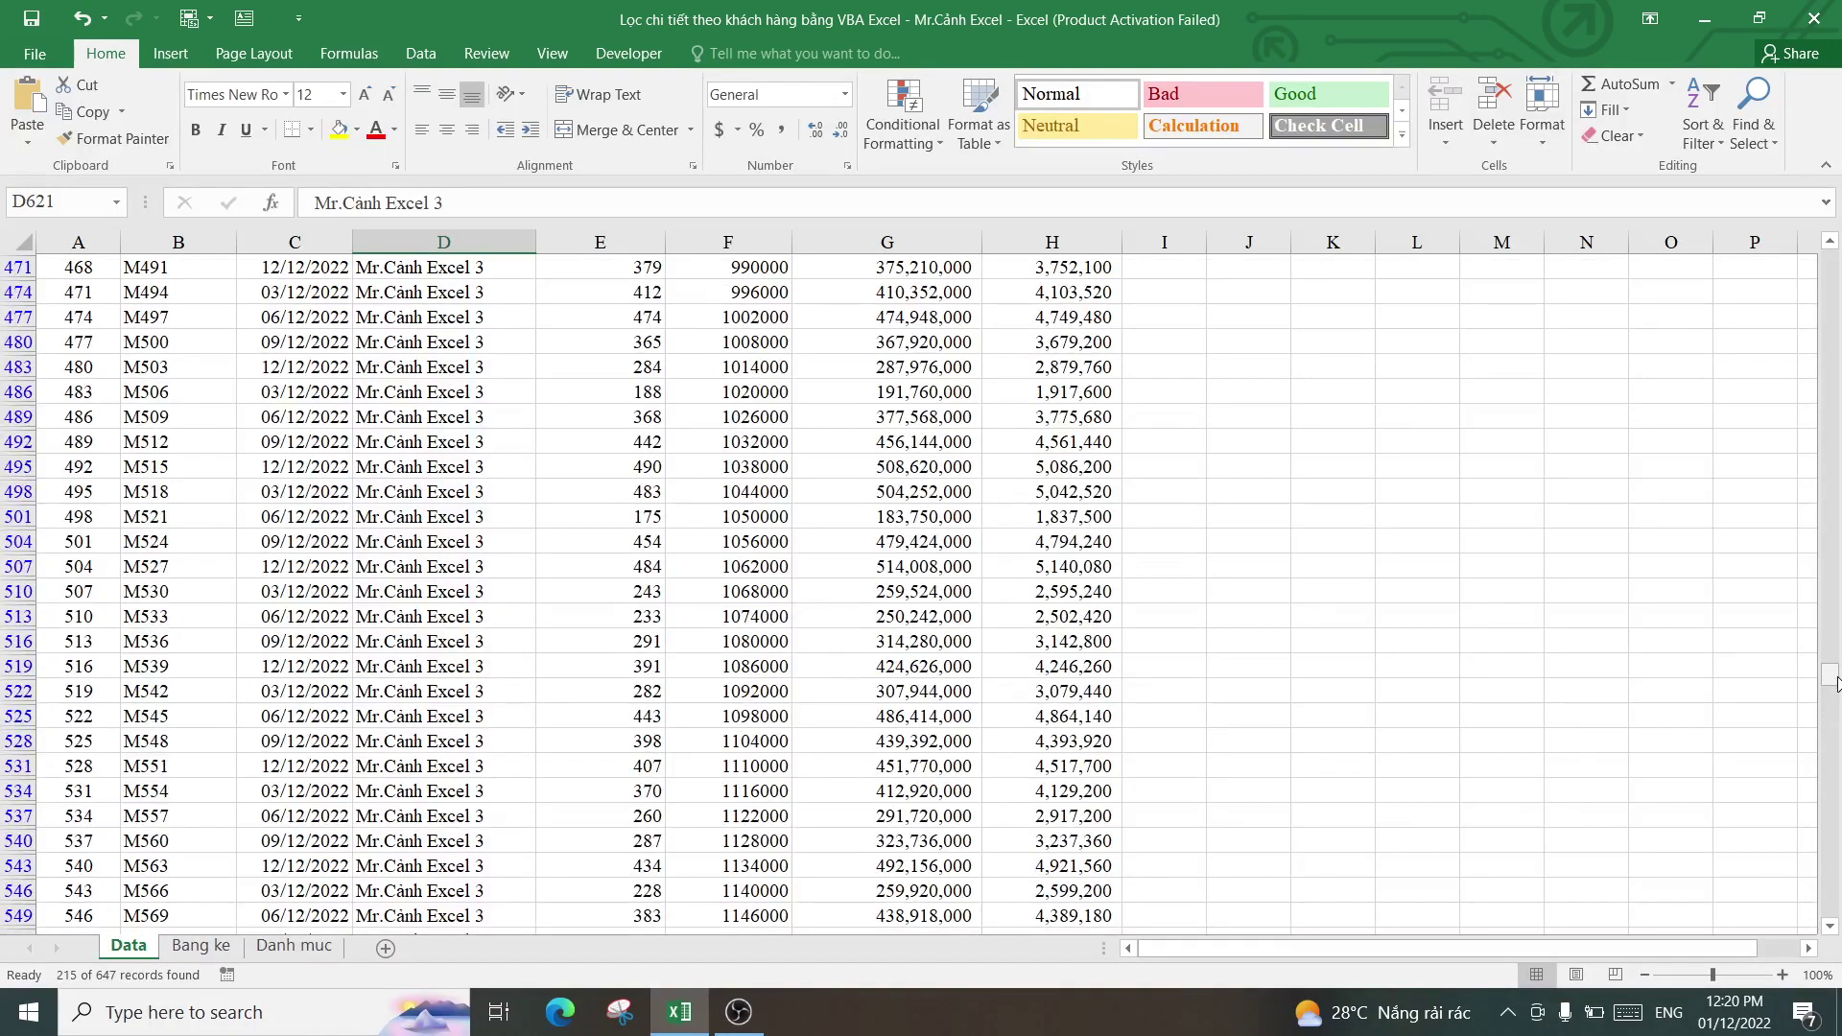
pyautogui.moveTo(1840, 259); pyautogui.dragTo(1832, 257)
# - Clear the Khách hàng filter to show all customers, then return to Bang ke
pyautogui.click(520, 464)
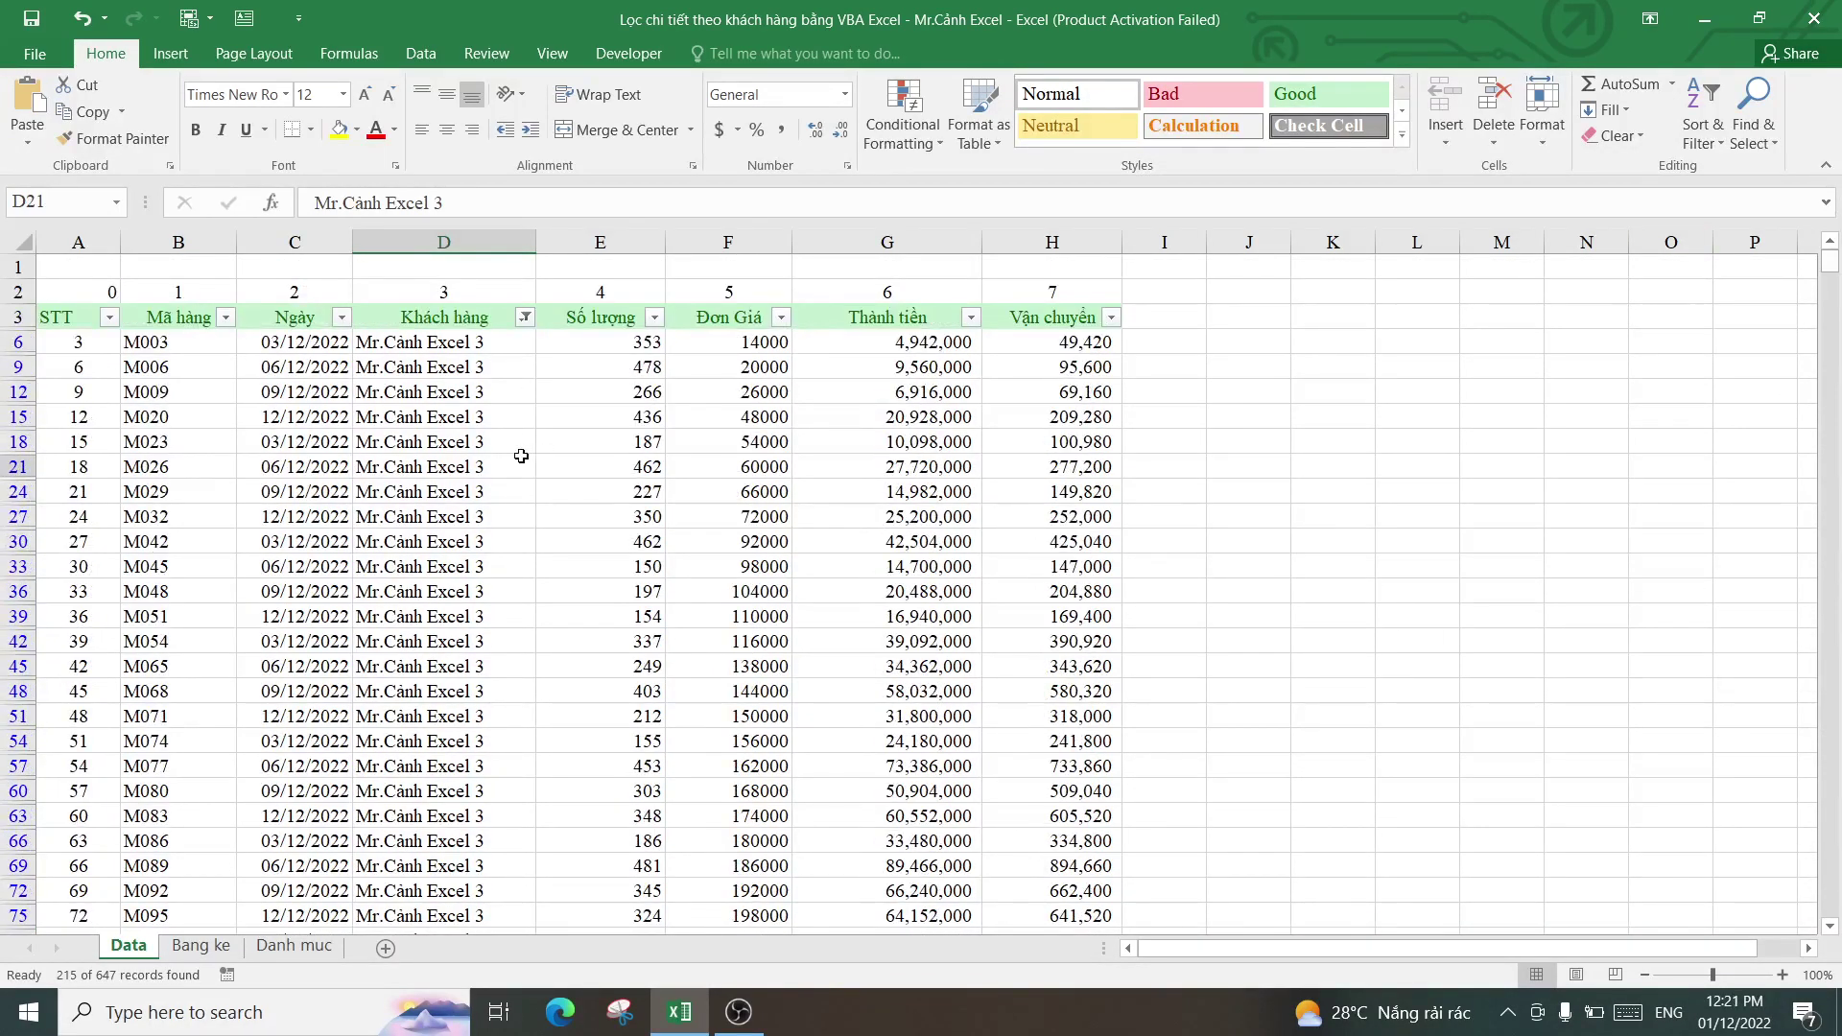
pyautogui.click(525, 316)
pyautogui.click(282, 550)
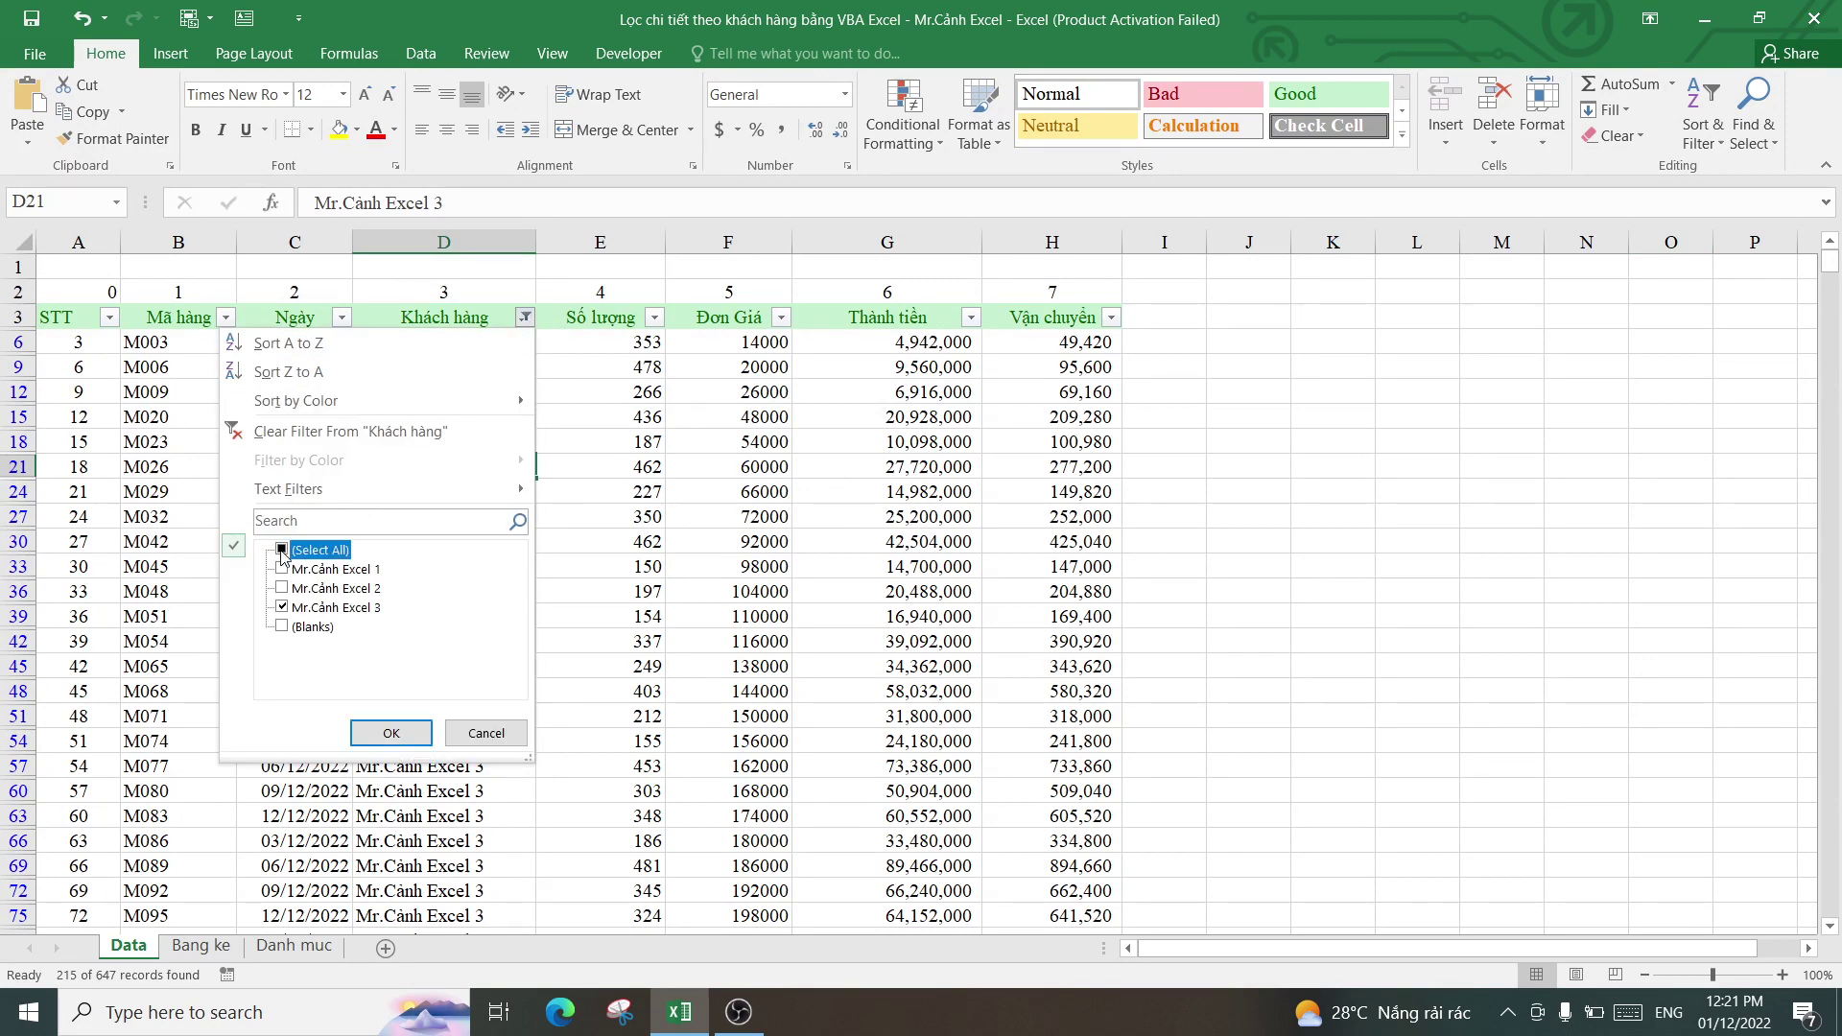
pyautogui.click(386, 731)
pyautogui.click(591, 426)
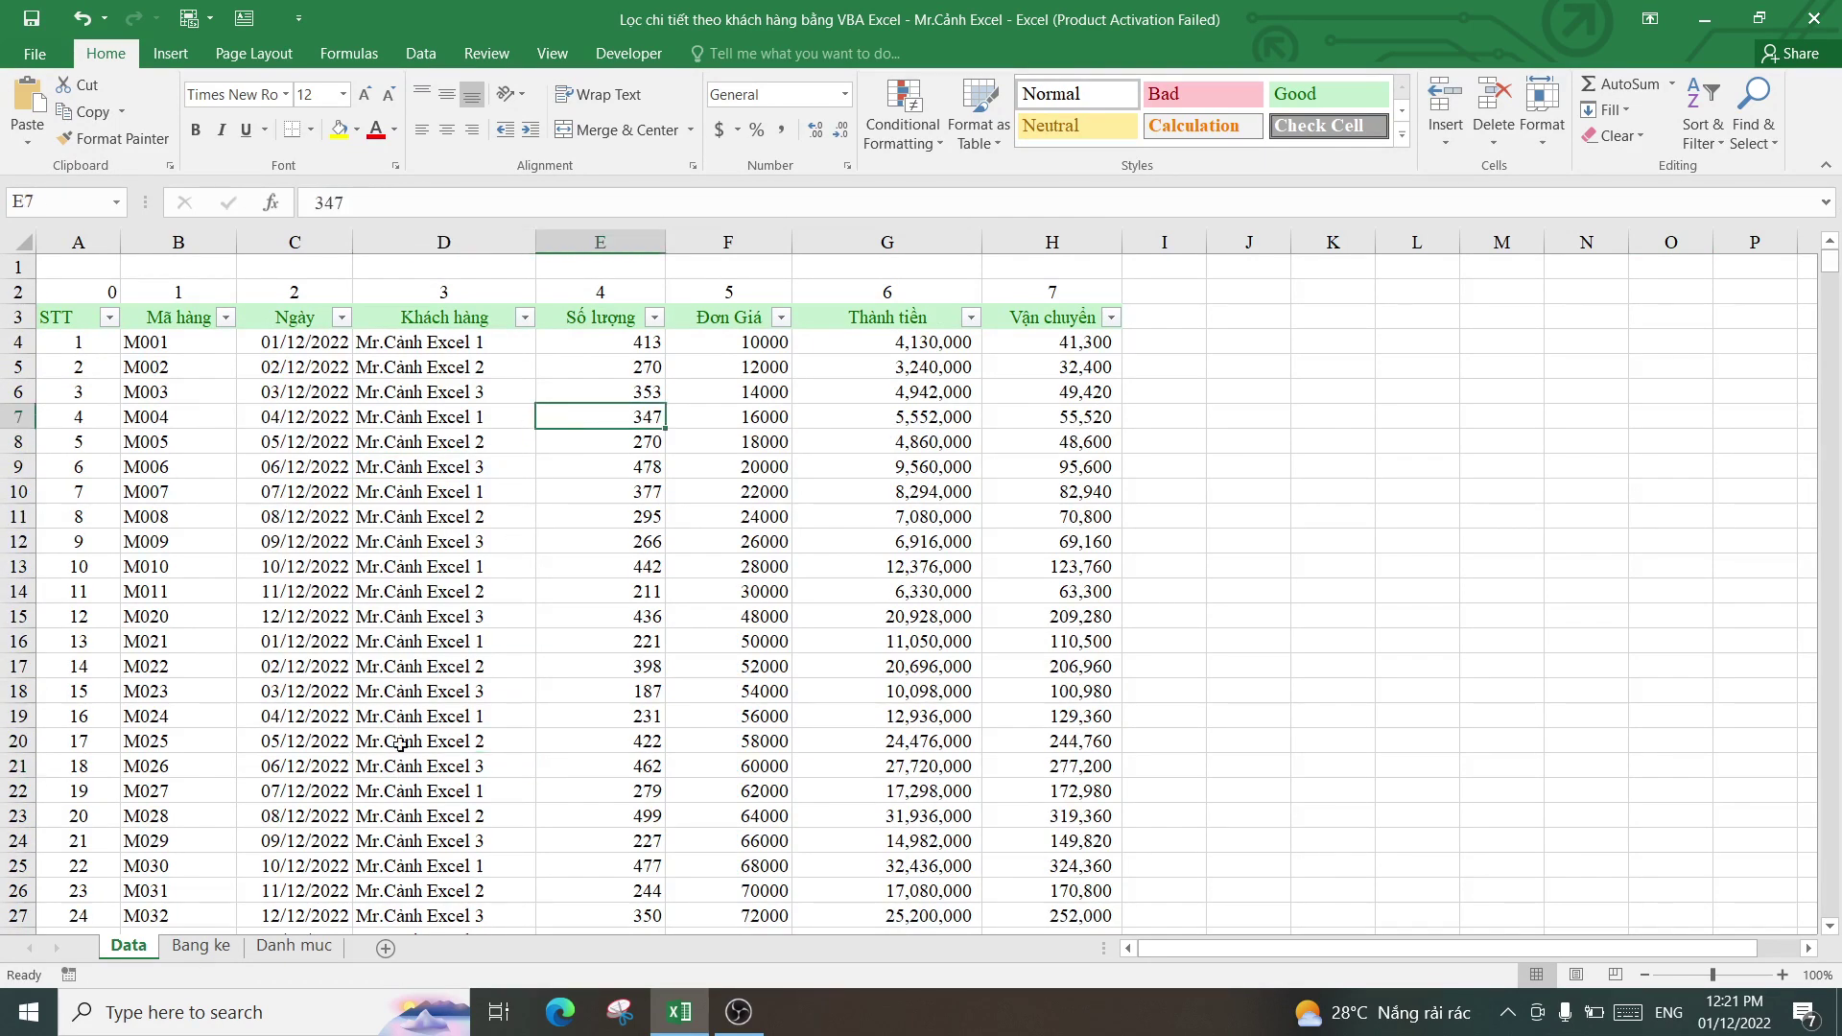
pyautogui.click(200, 945)
# - Check the report's Total row, then open the Visual Basic editor from the Developer tab
pyautogui.click(752, 519)
pyautogui.scroll(5, 752, 519)
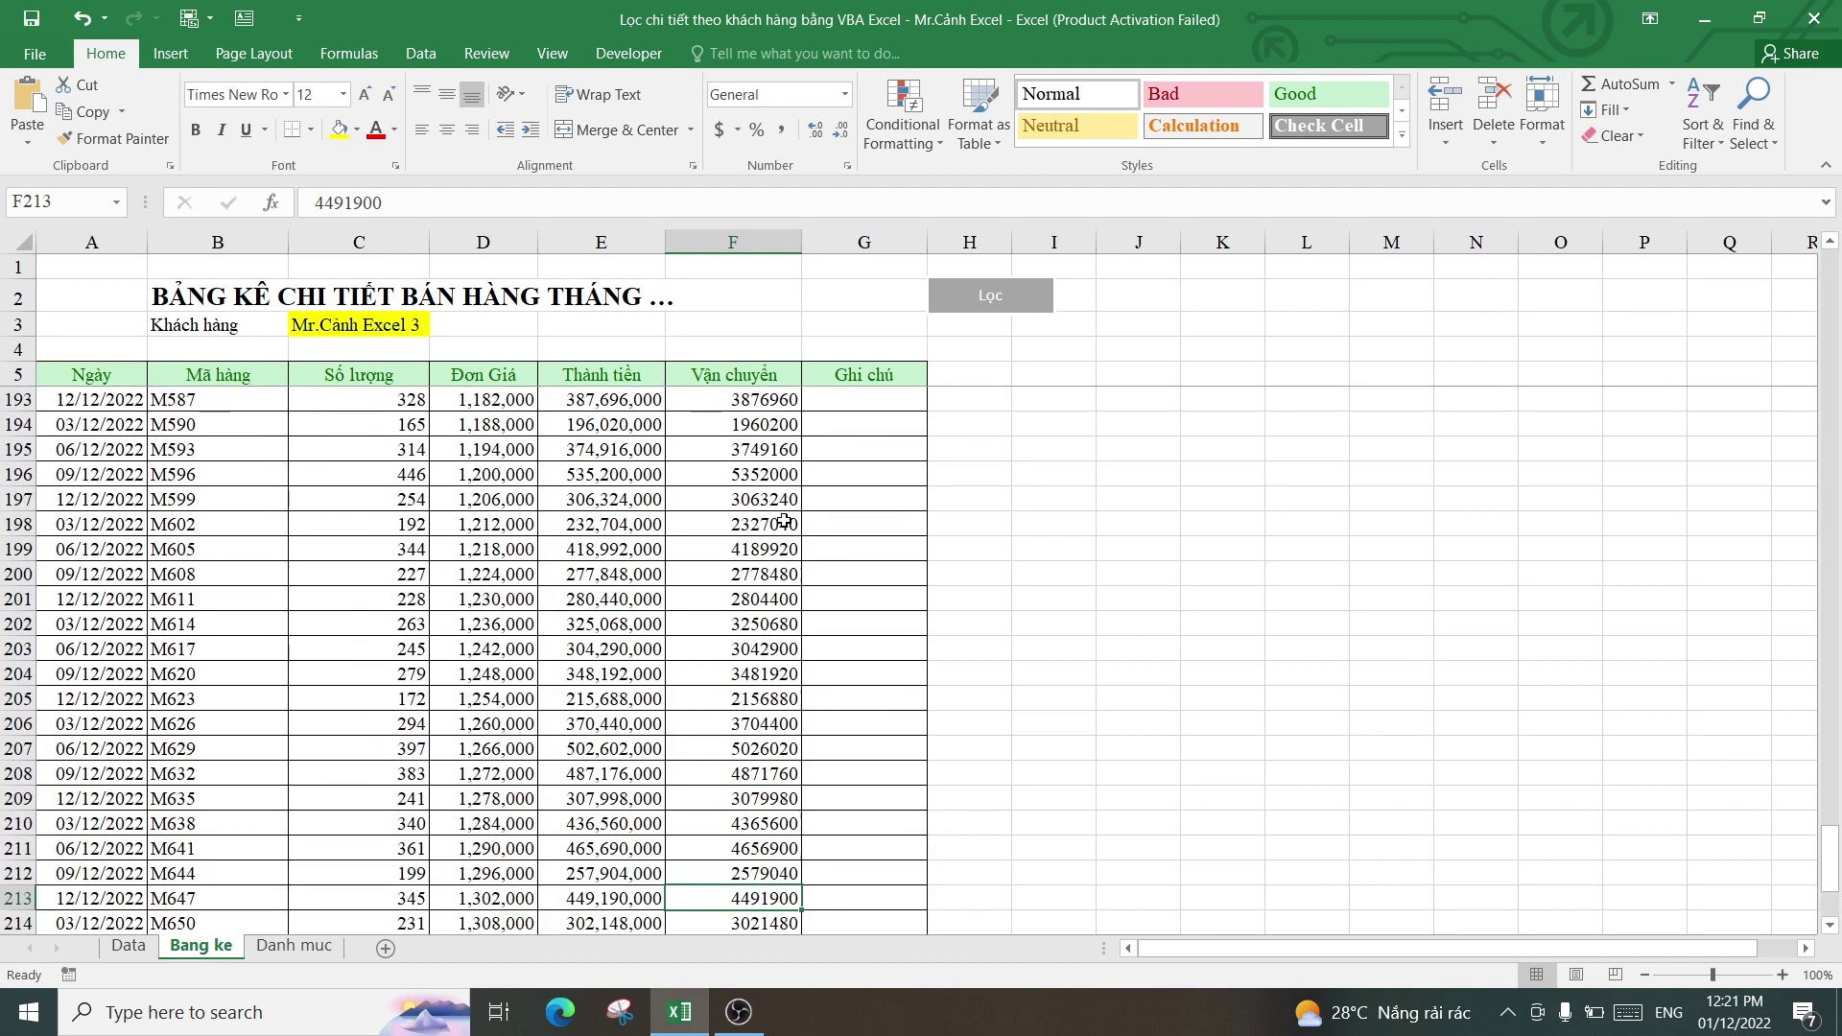
pyautogui.scroll(-5, 752, 518)
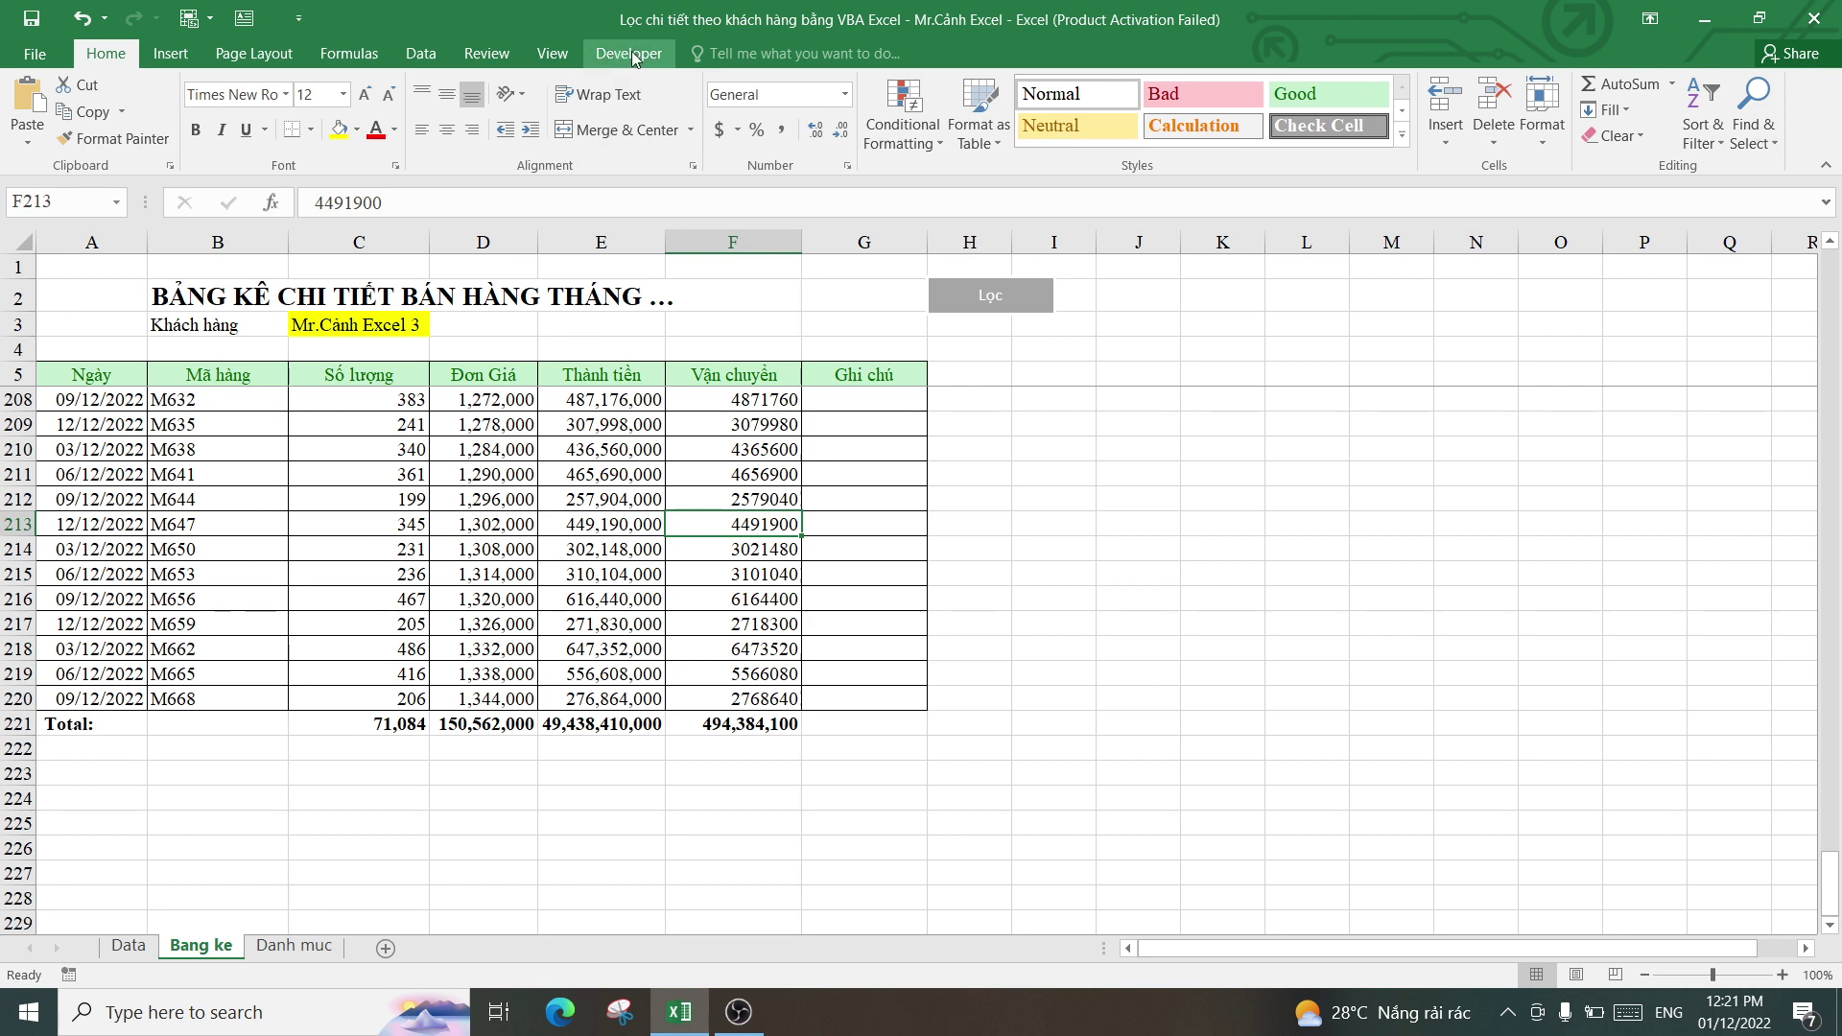
pyautogui.click(632, 58)
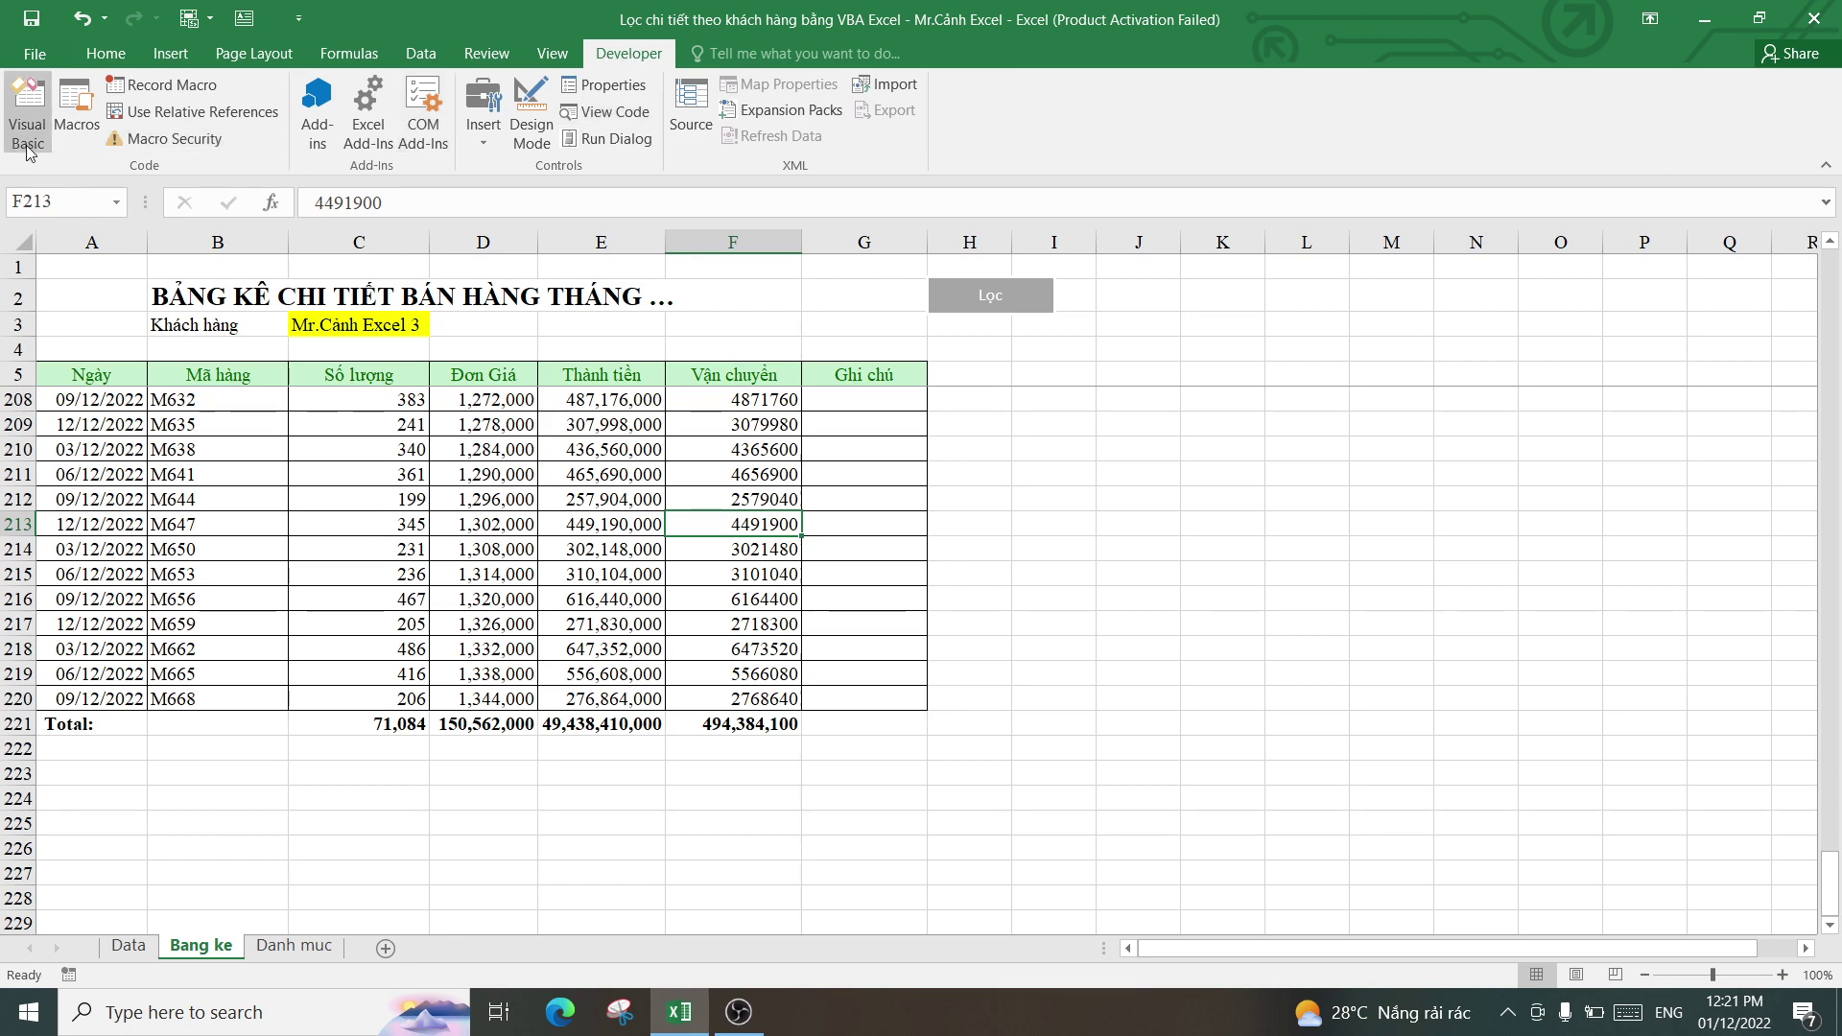
pyautogui.click(27, 113)
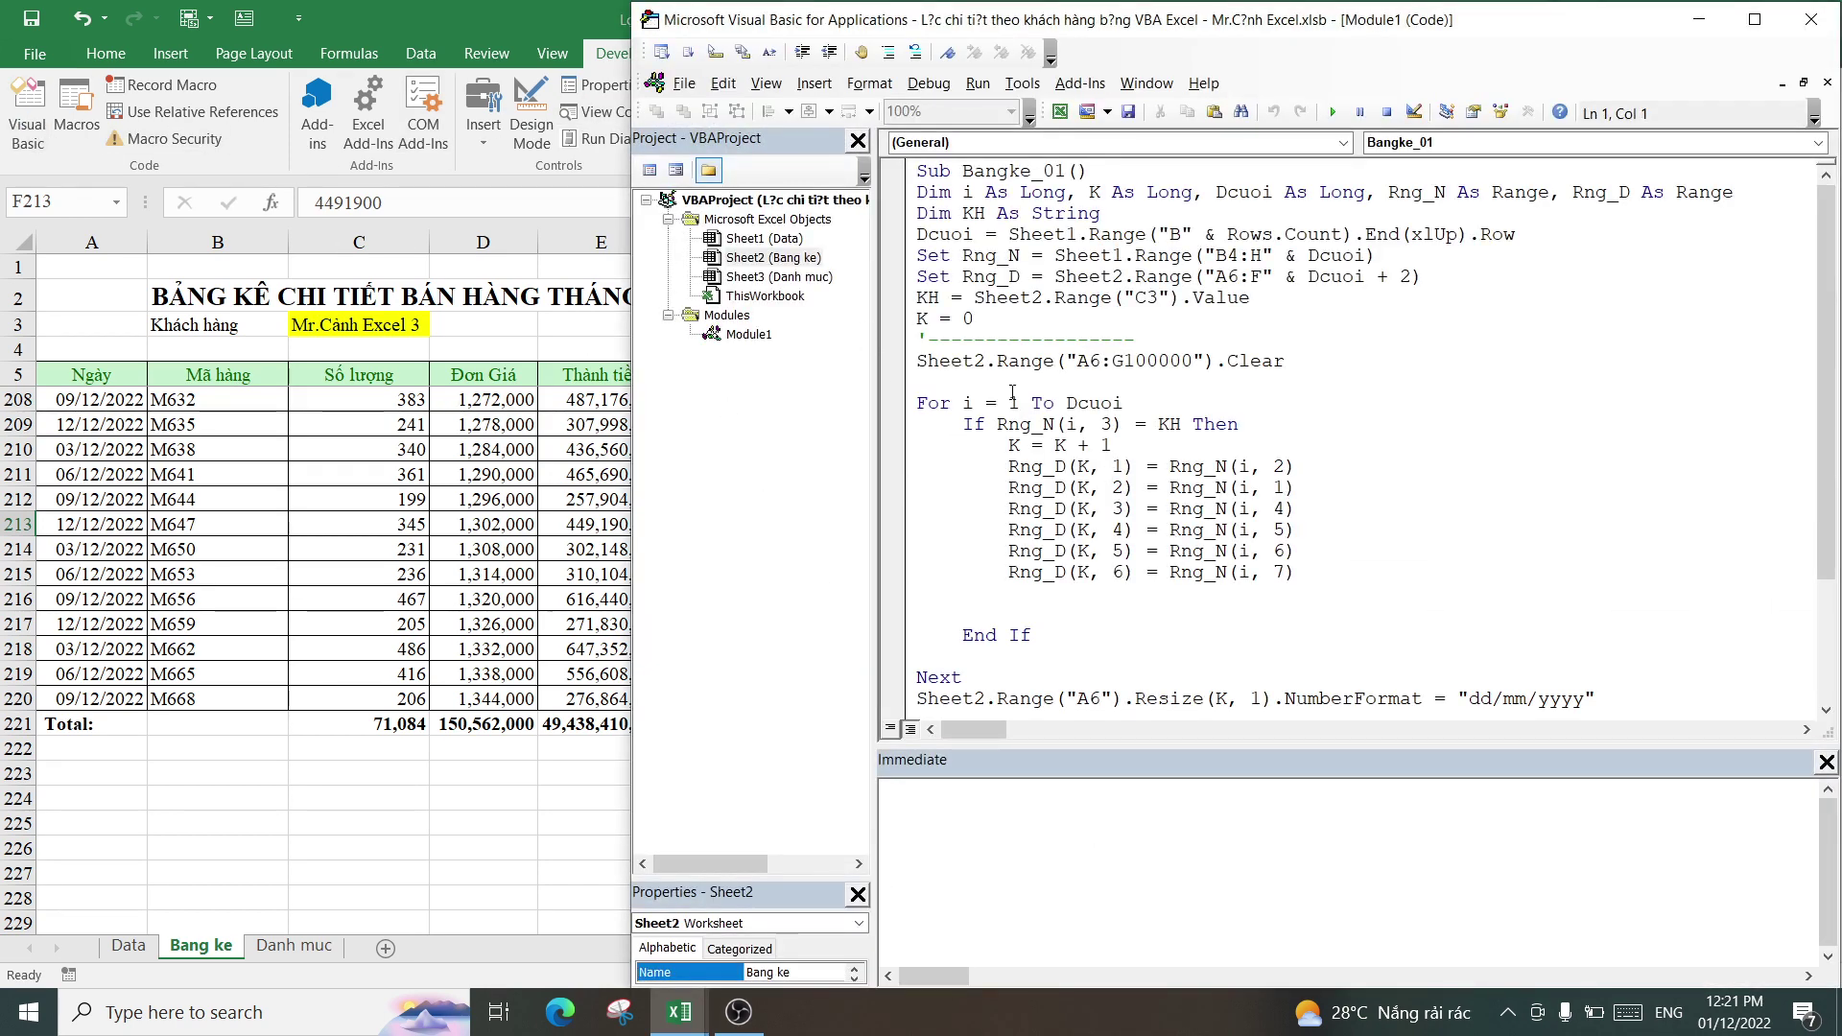
# - After reviewing Module1's Bangke_01 code, insert a new empty Module2 into the project
pyautogui.click(1399, 335)
pyautogui.scroll(-3, 1390, 348)
pyautogui.scroll(3, 1382, 362)
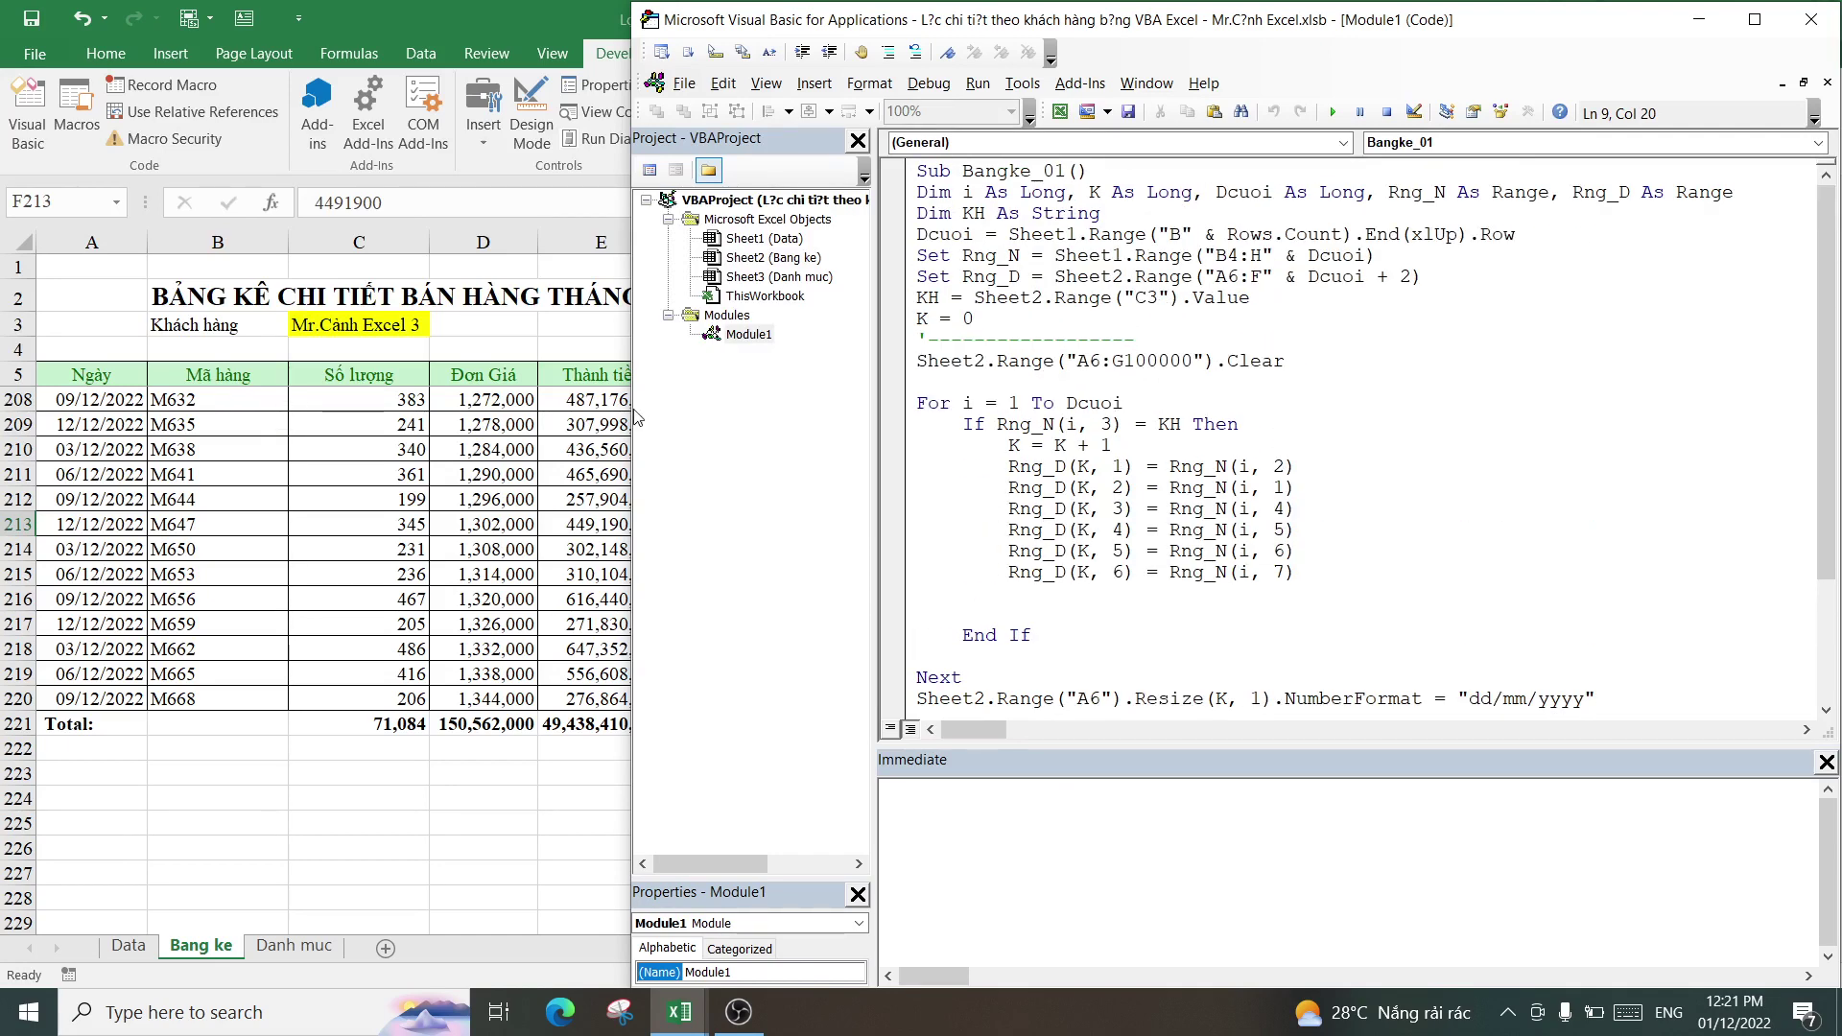
pyautogui.rightClick(722, 374)
pyautogui.moveTo(777, 463)
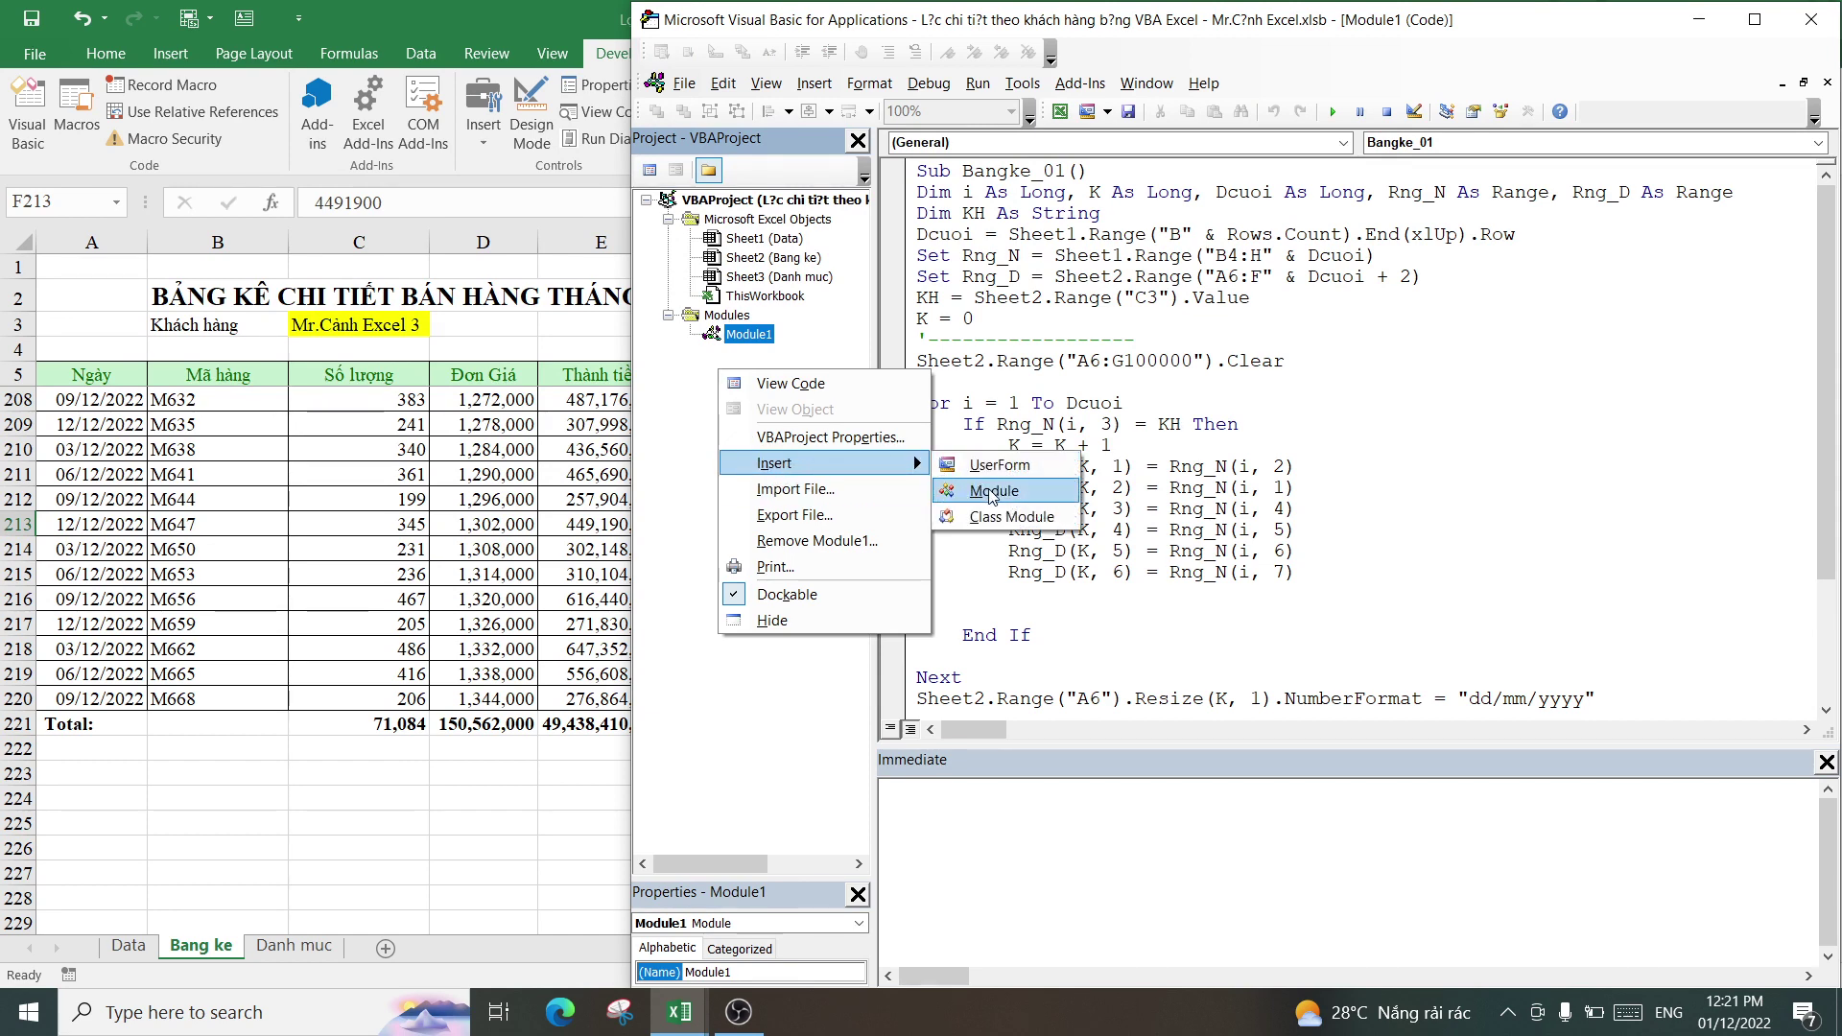
pyautogui.click(993, 490)
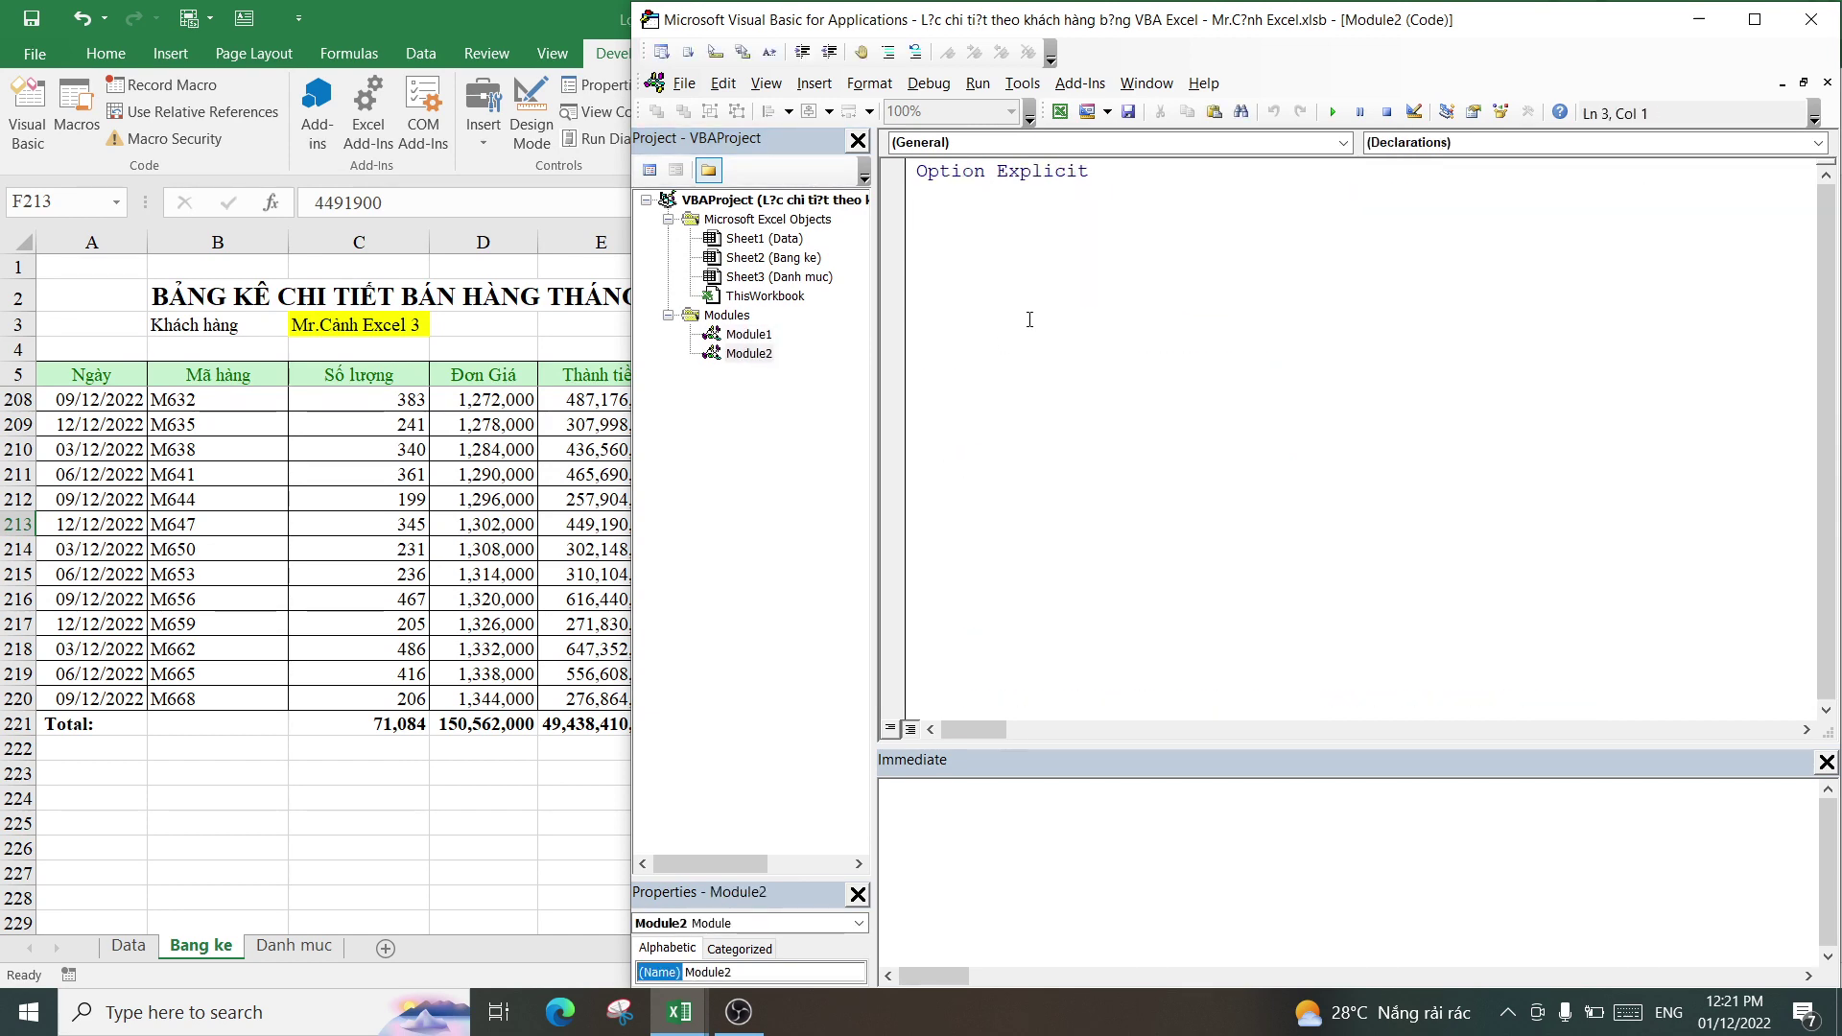
# - Replace Option Explicit with a new Sub Lockhachhang() declaration
pyautogui.moveTo(1124, 180); pyautogui.dragTo(809, 172)
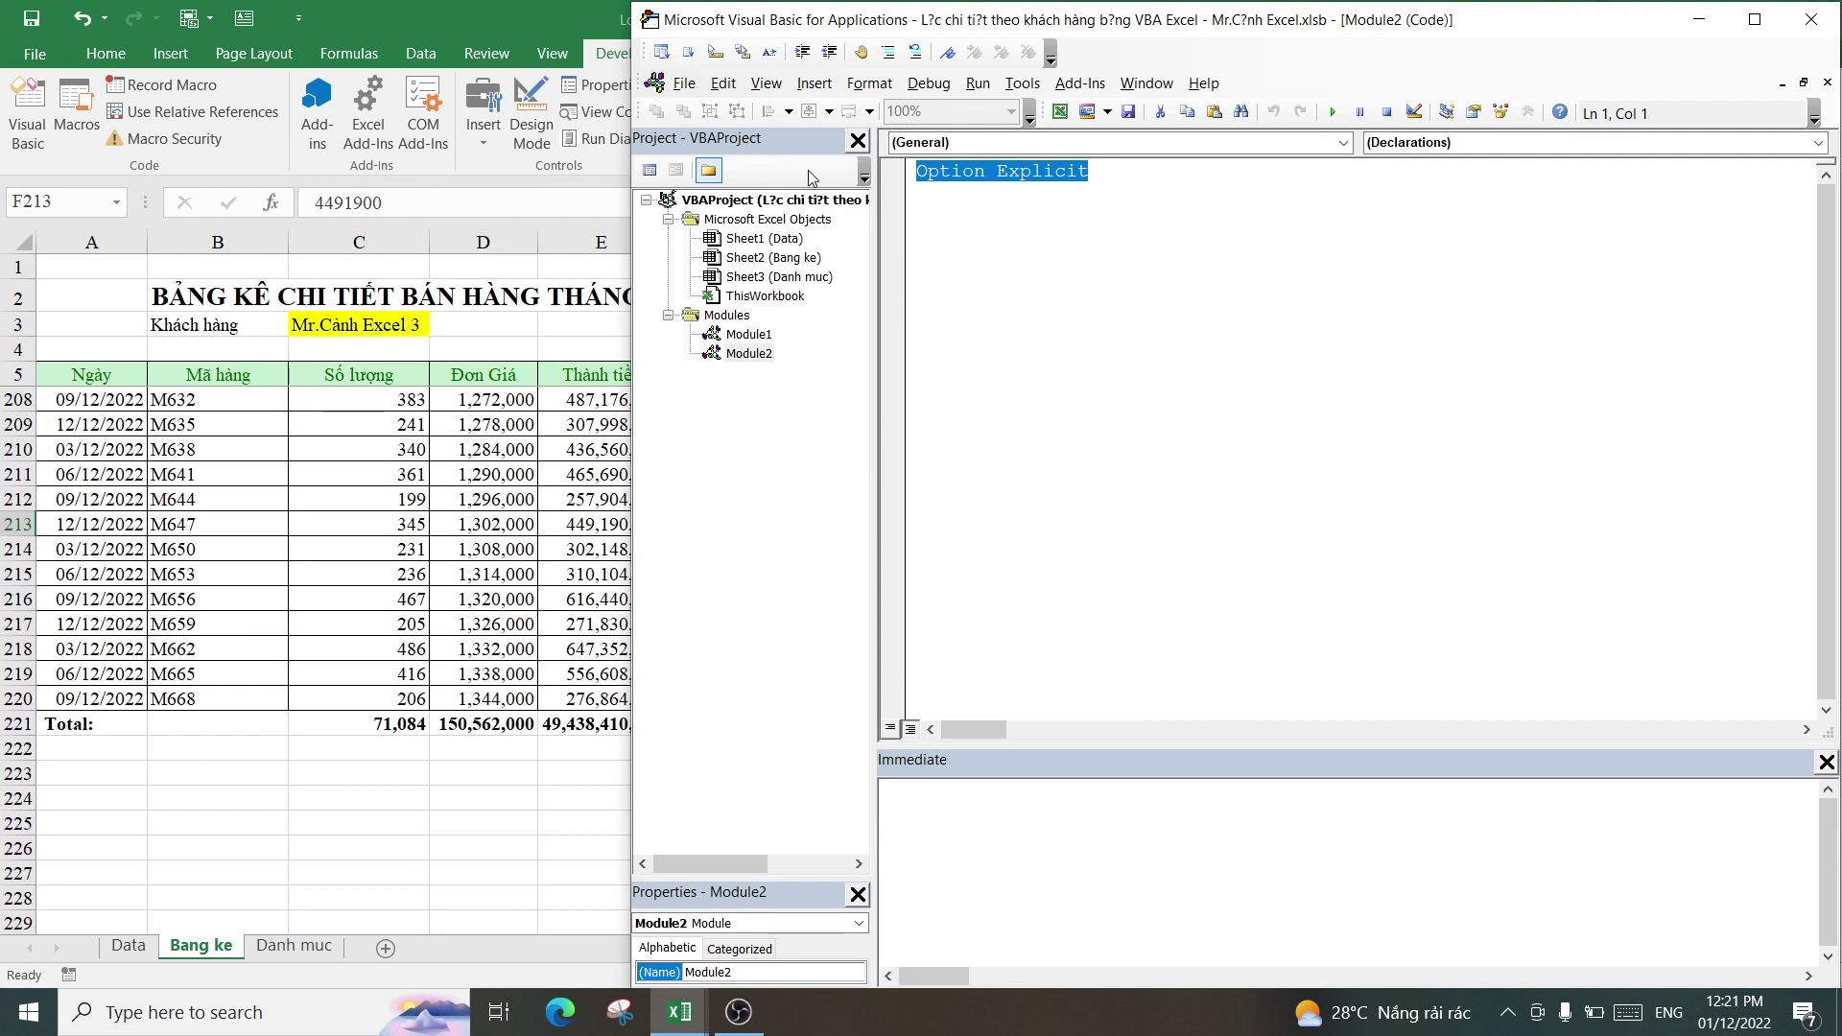
pyautogui.write('Sub')
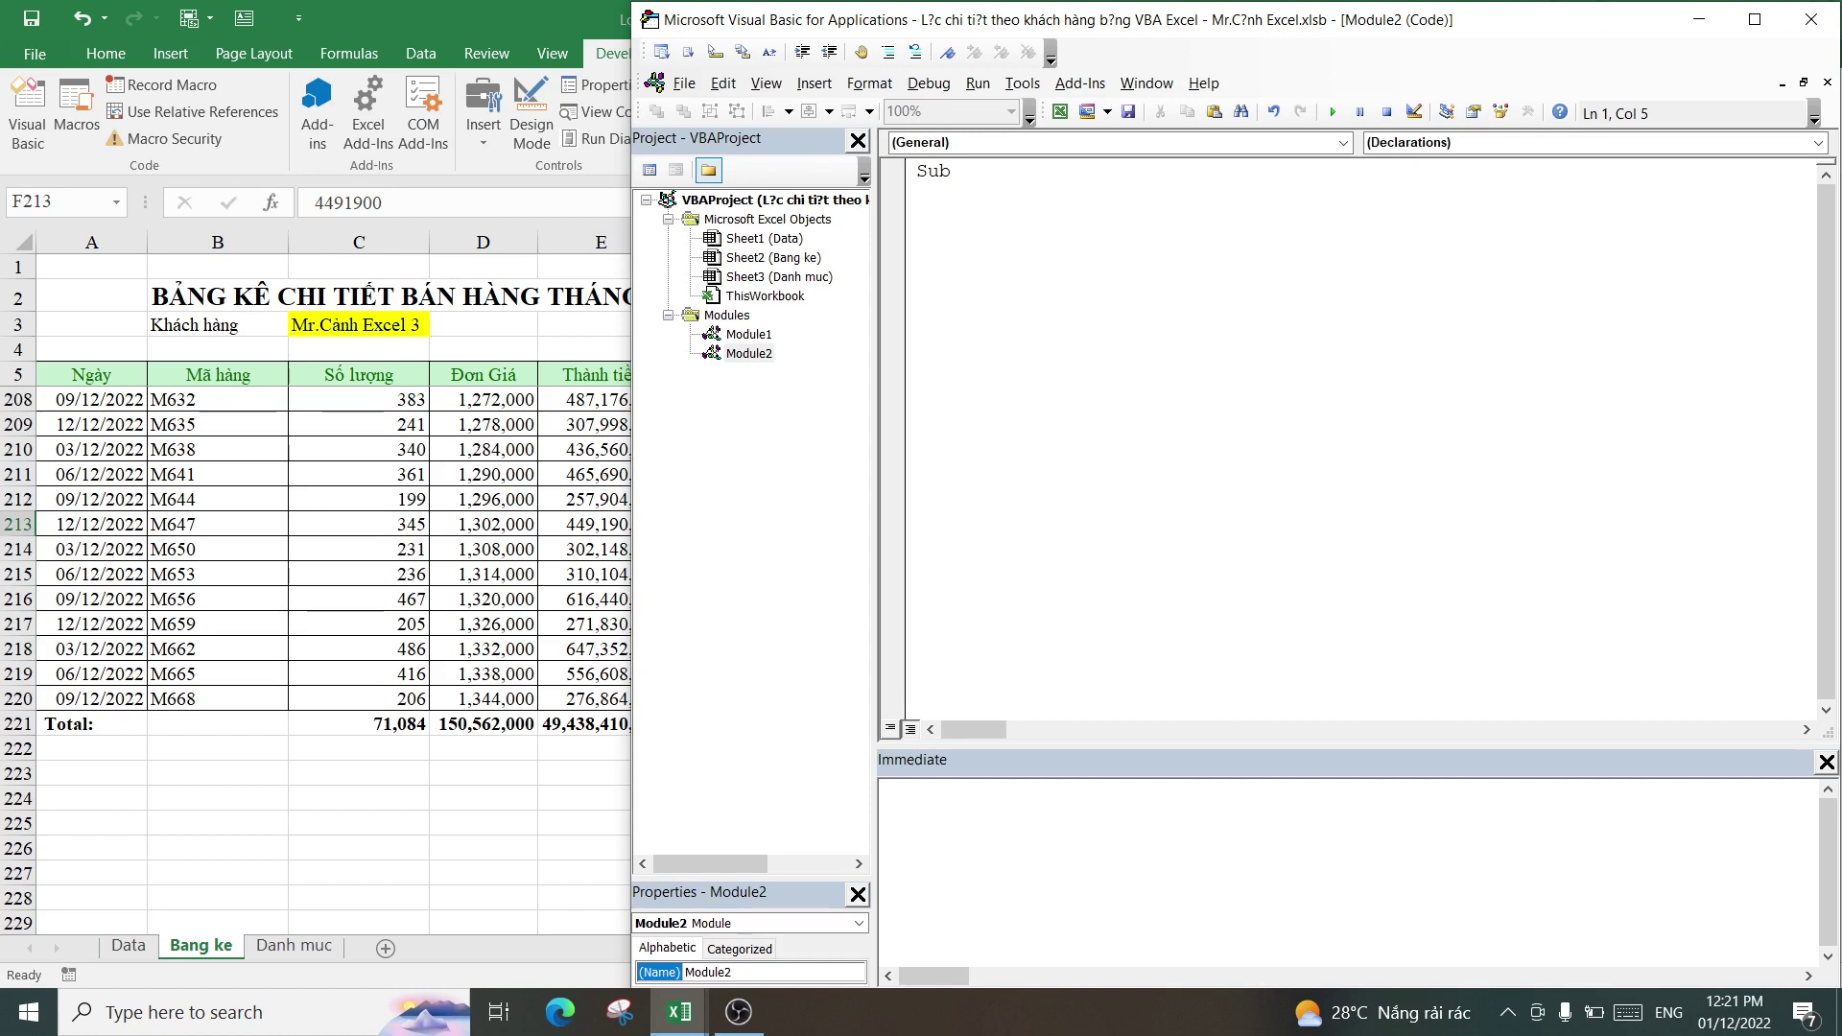
pyautogui.write('Loc')
pyautogui.write('khach')
pyautogui.press('BackSpace')
pyautogui.press('BackSpace')
pyautogui.press('BackSpace')
pyautogui.write('hang')
pyautogui.press('Return')
pyautogui.press('Return')
pyautogui.press('Return')
pyautogui.press('Return')
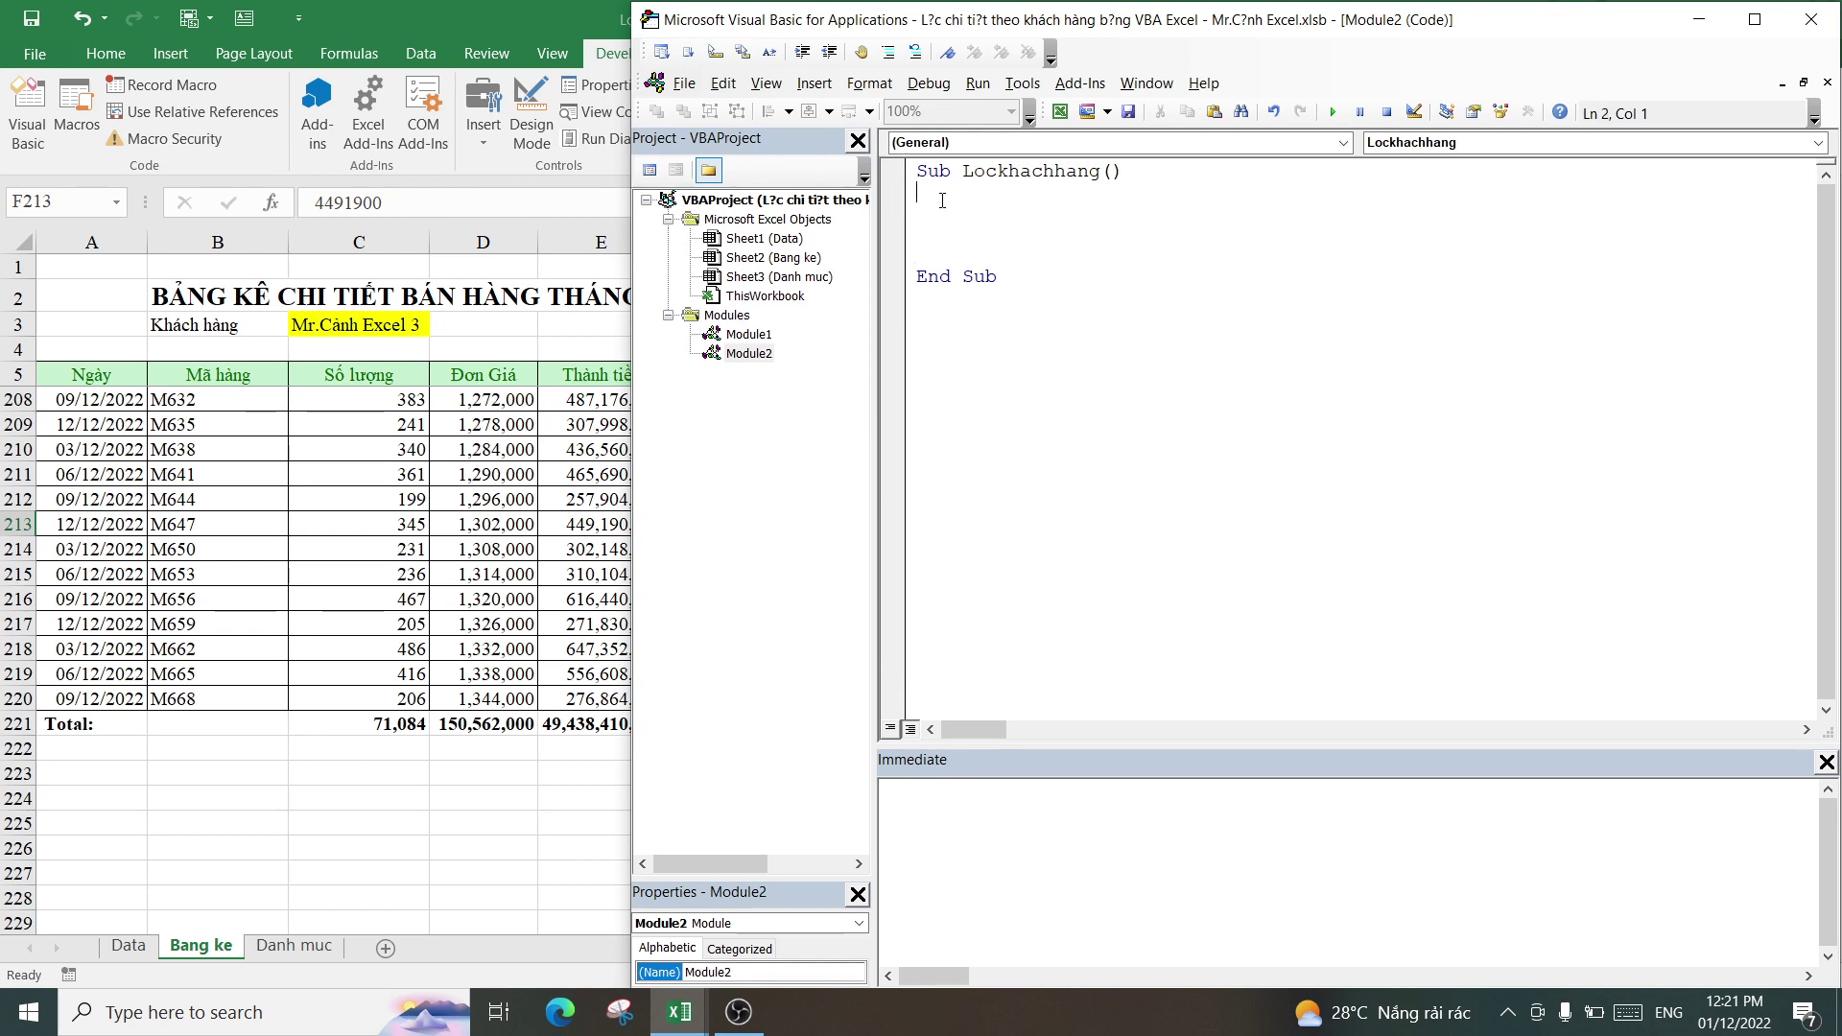
pyautogui.press('Return')
pyautogui.press('Return')
pyautogui.press('Return')
# - Declare i, K, KH, Rng_N, Rng_D and Dcuoi in a Dim line, then begin Dcuoi =
pyautogui.write('s Long, K')
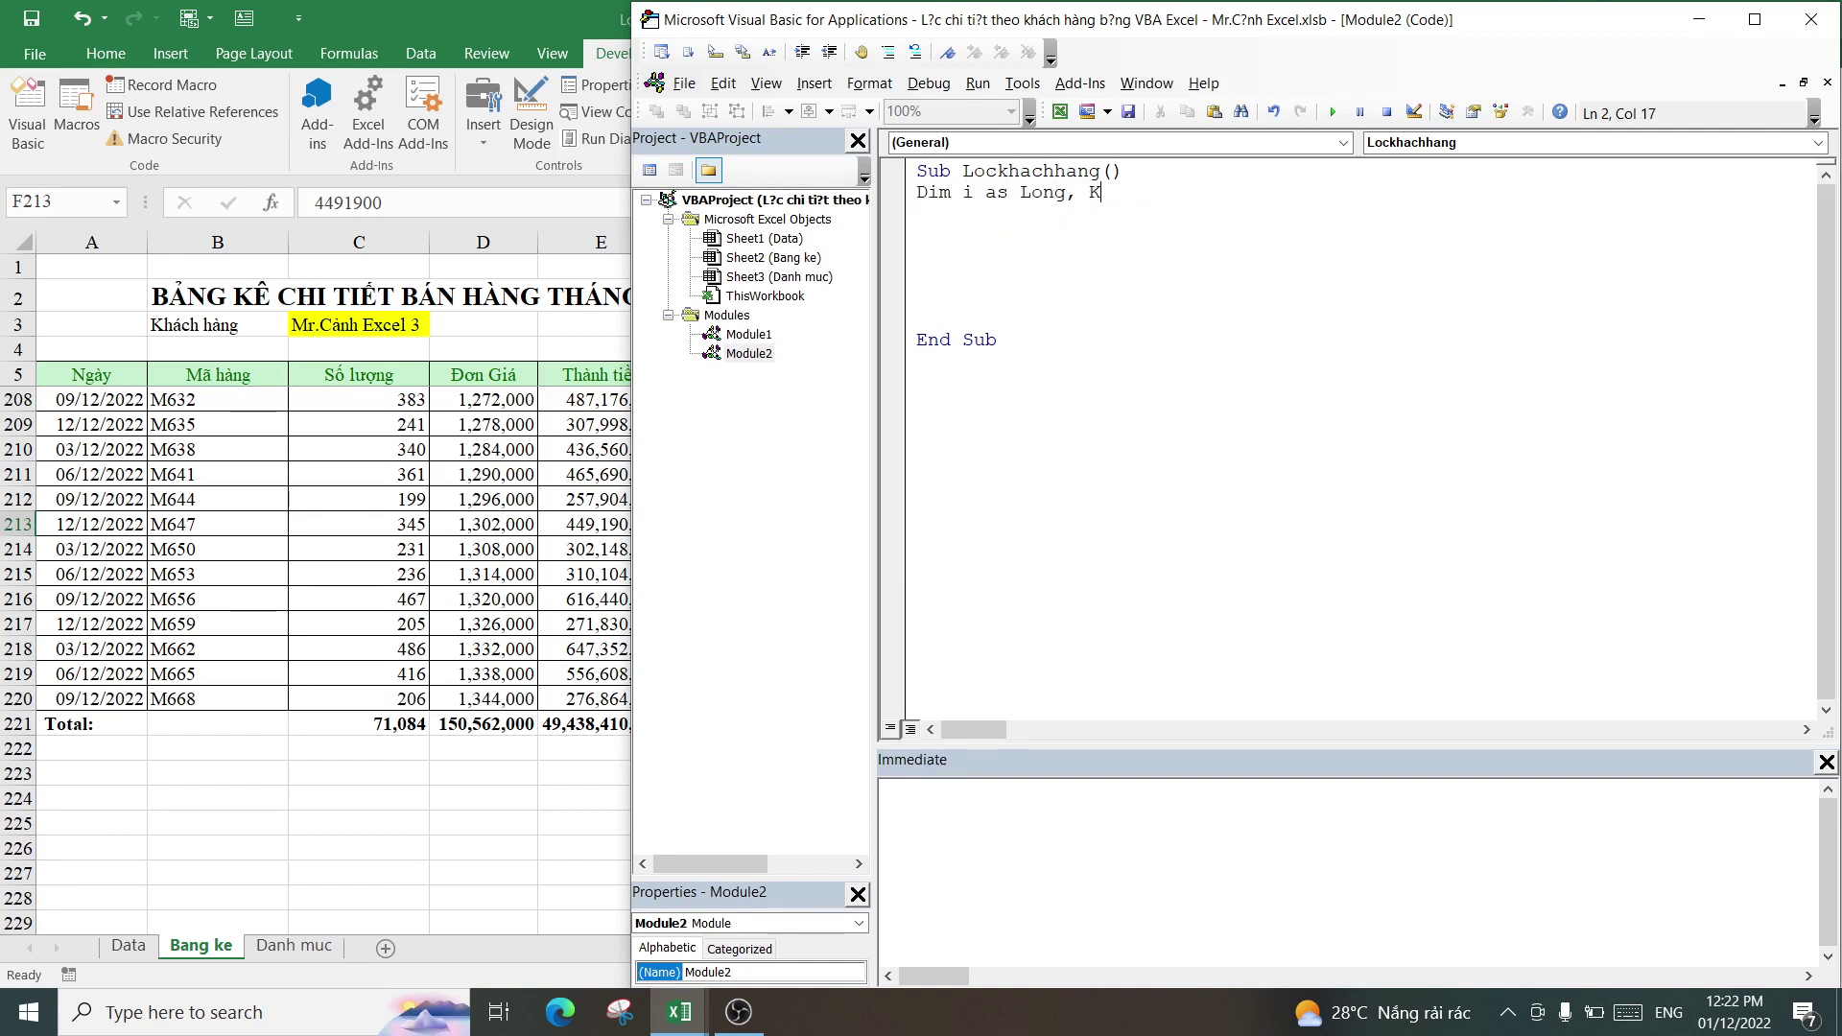
pyautogui.write(' as Long, ')
pyautogui.write('KH a')
pyautogui.write('s st')
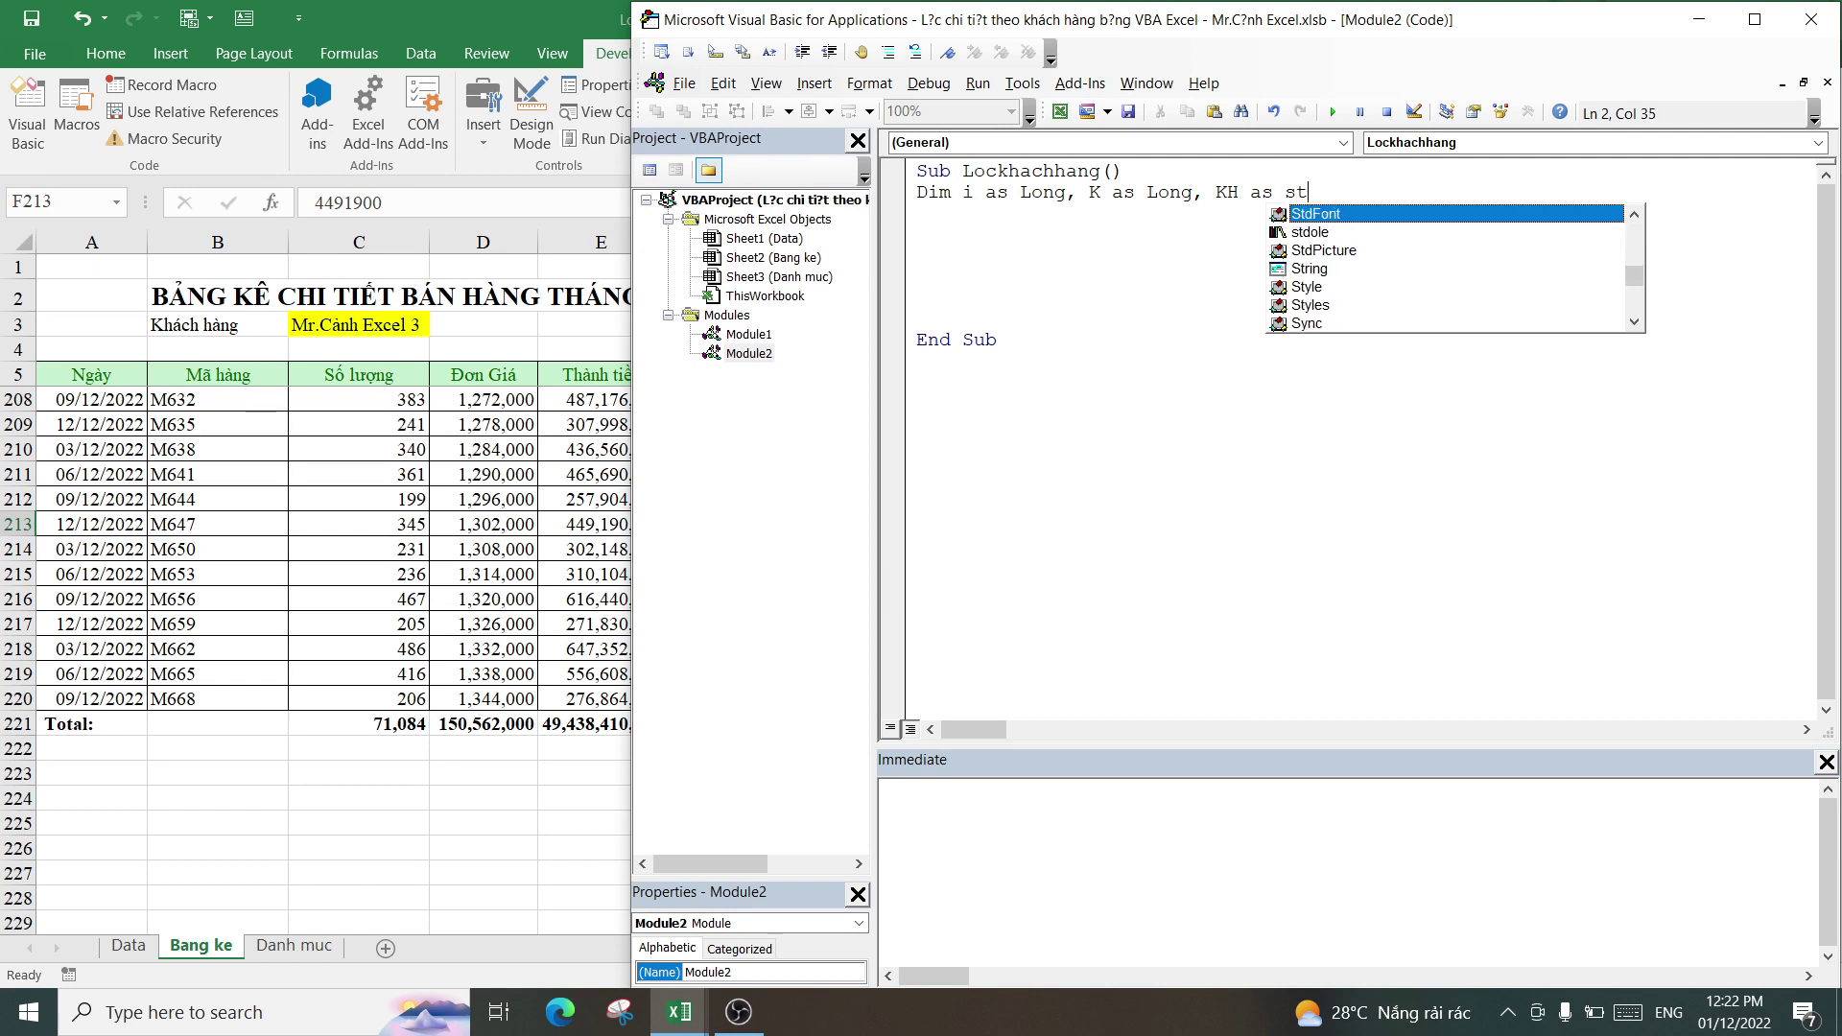
pyautogui.write('ring,')
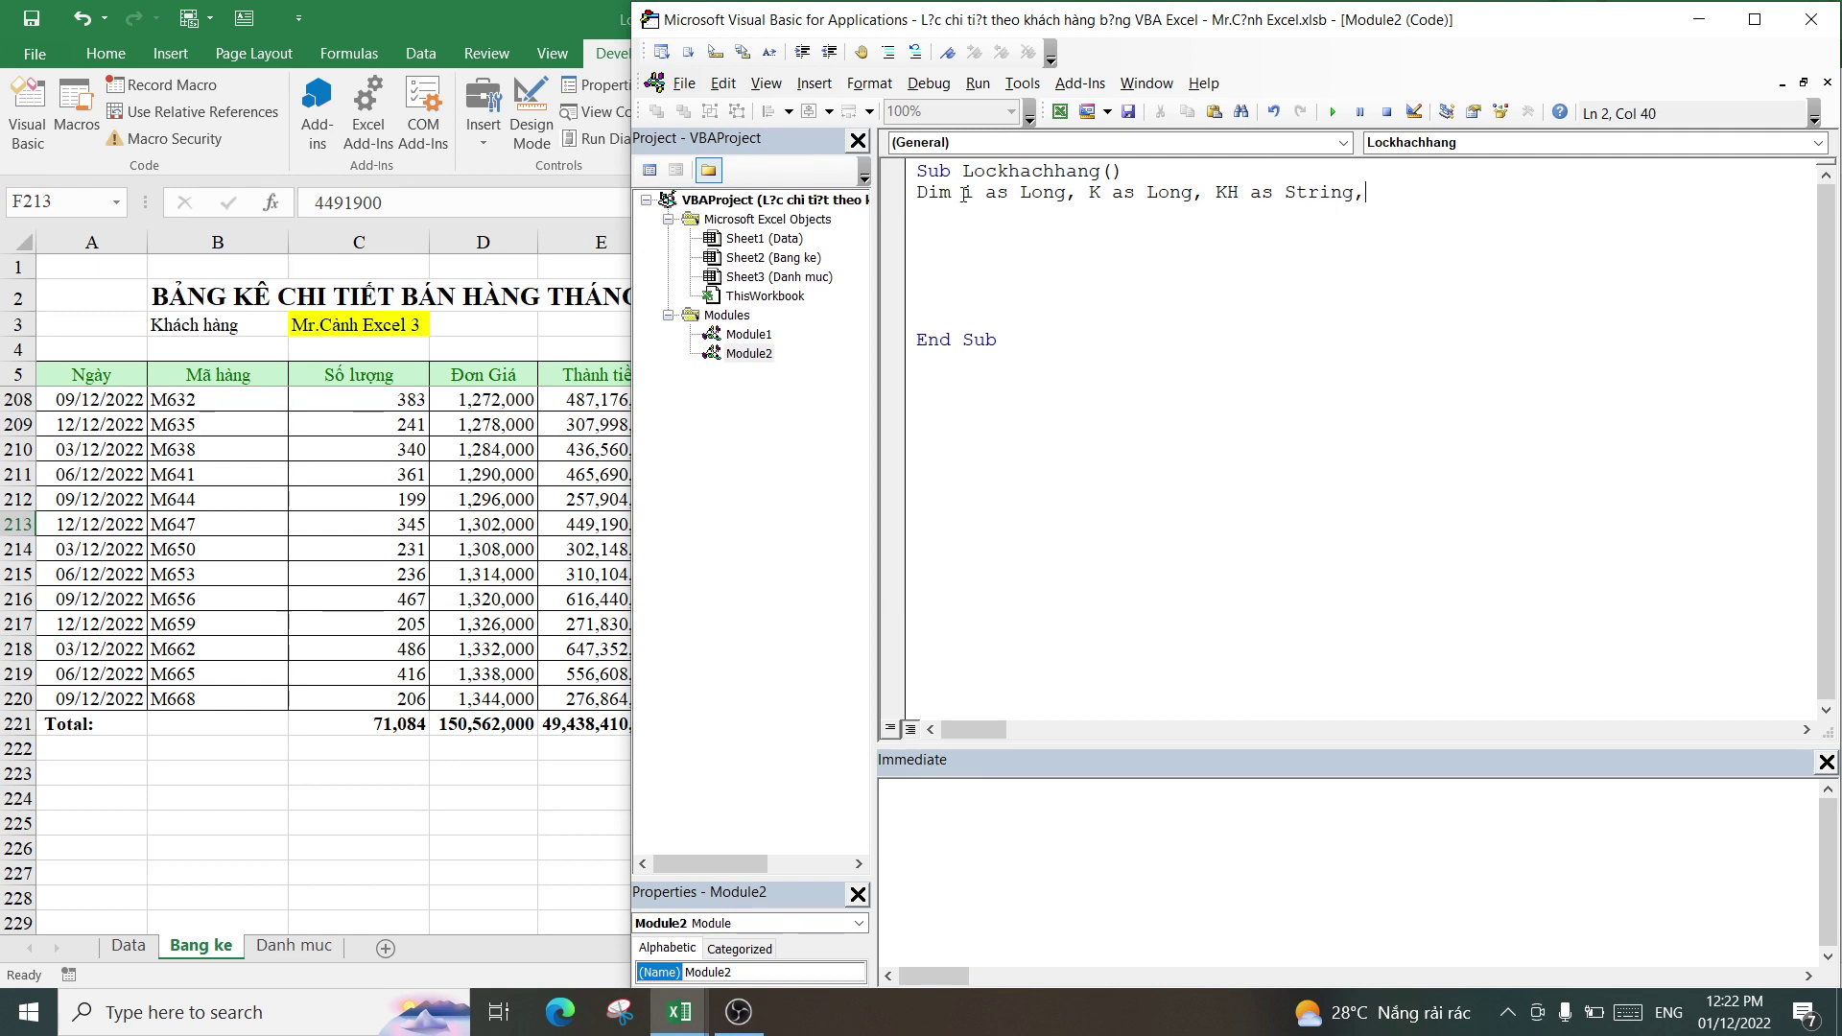
pyautogui.write(' Rng_')
pyautogui.write('N ')
pyautogui.write('as ')
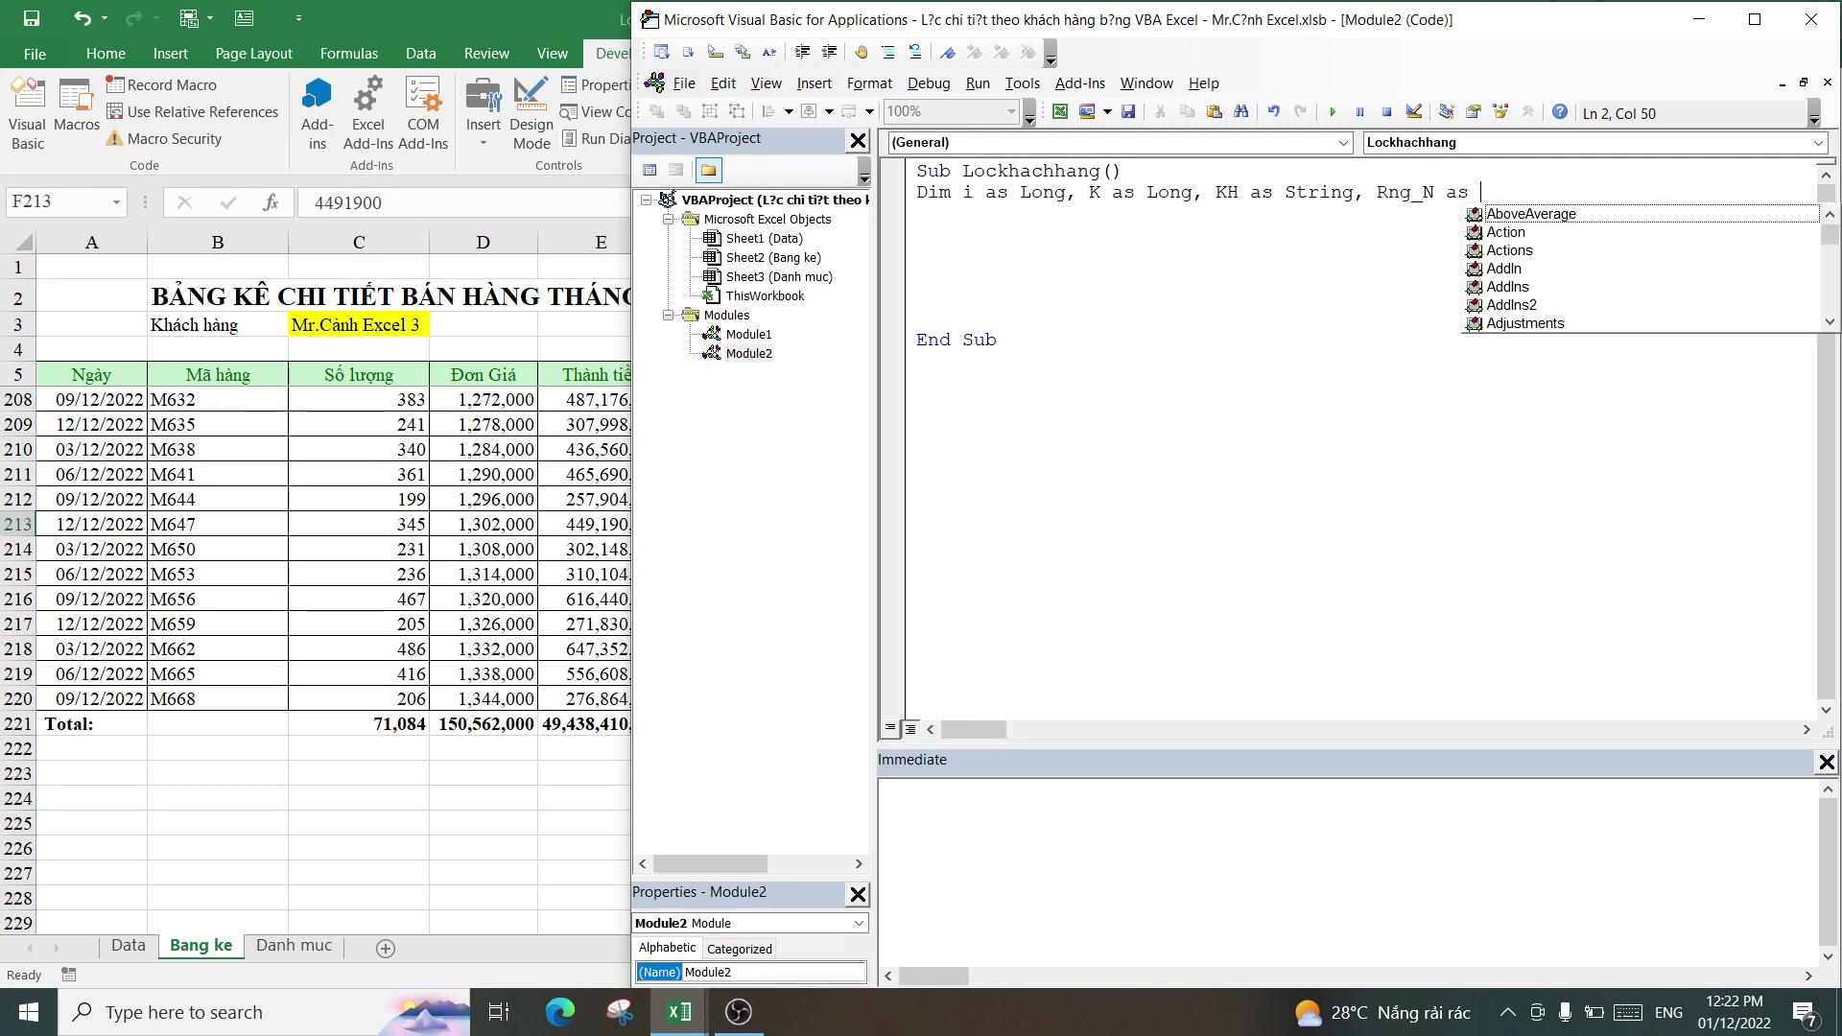
pyautogui.write('Range,')
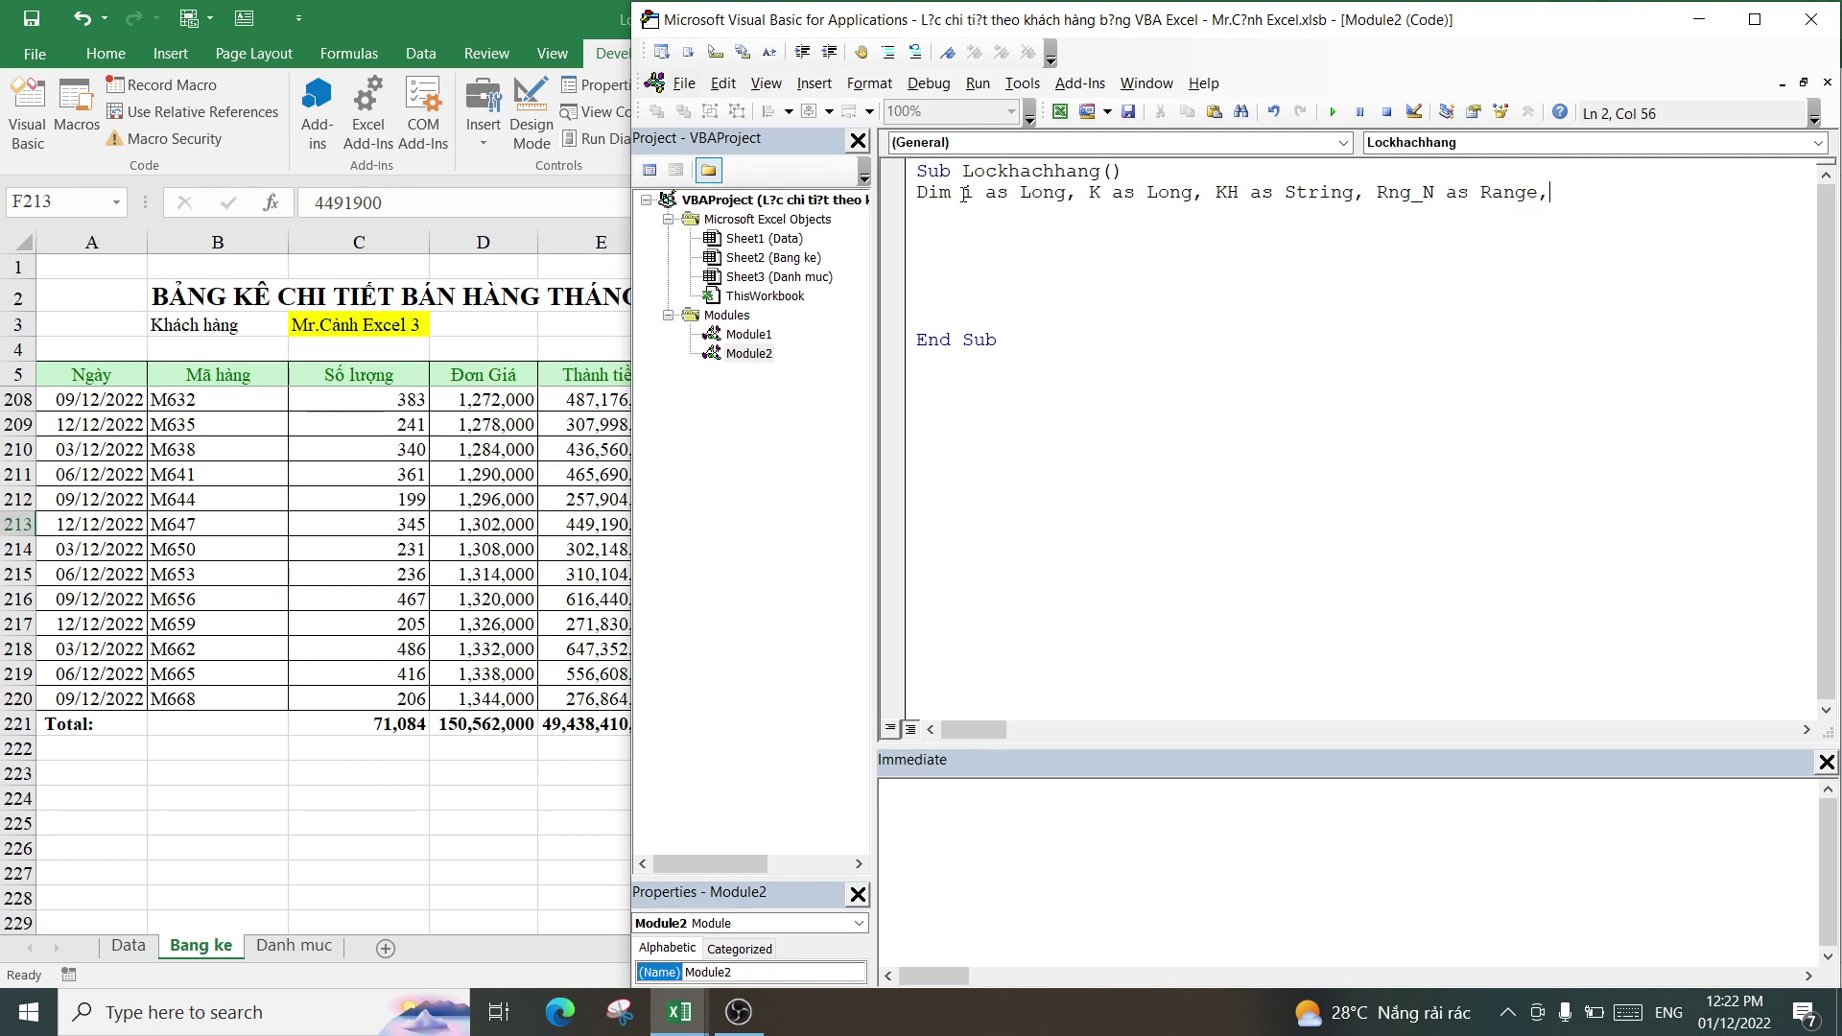
pyautogui.write('Rng')
pyautogui.write('D')
pyautogui.press('BackSpace')
pyautogui.write('_')
pyautogui.write('D as ')
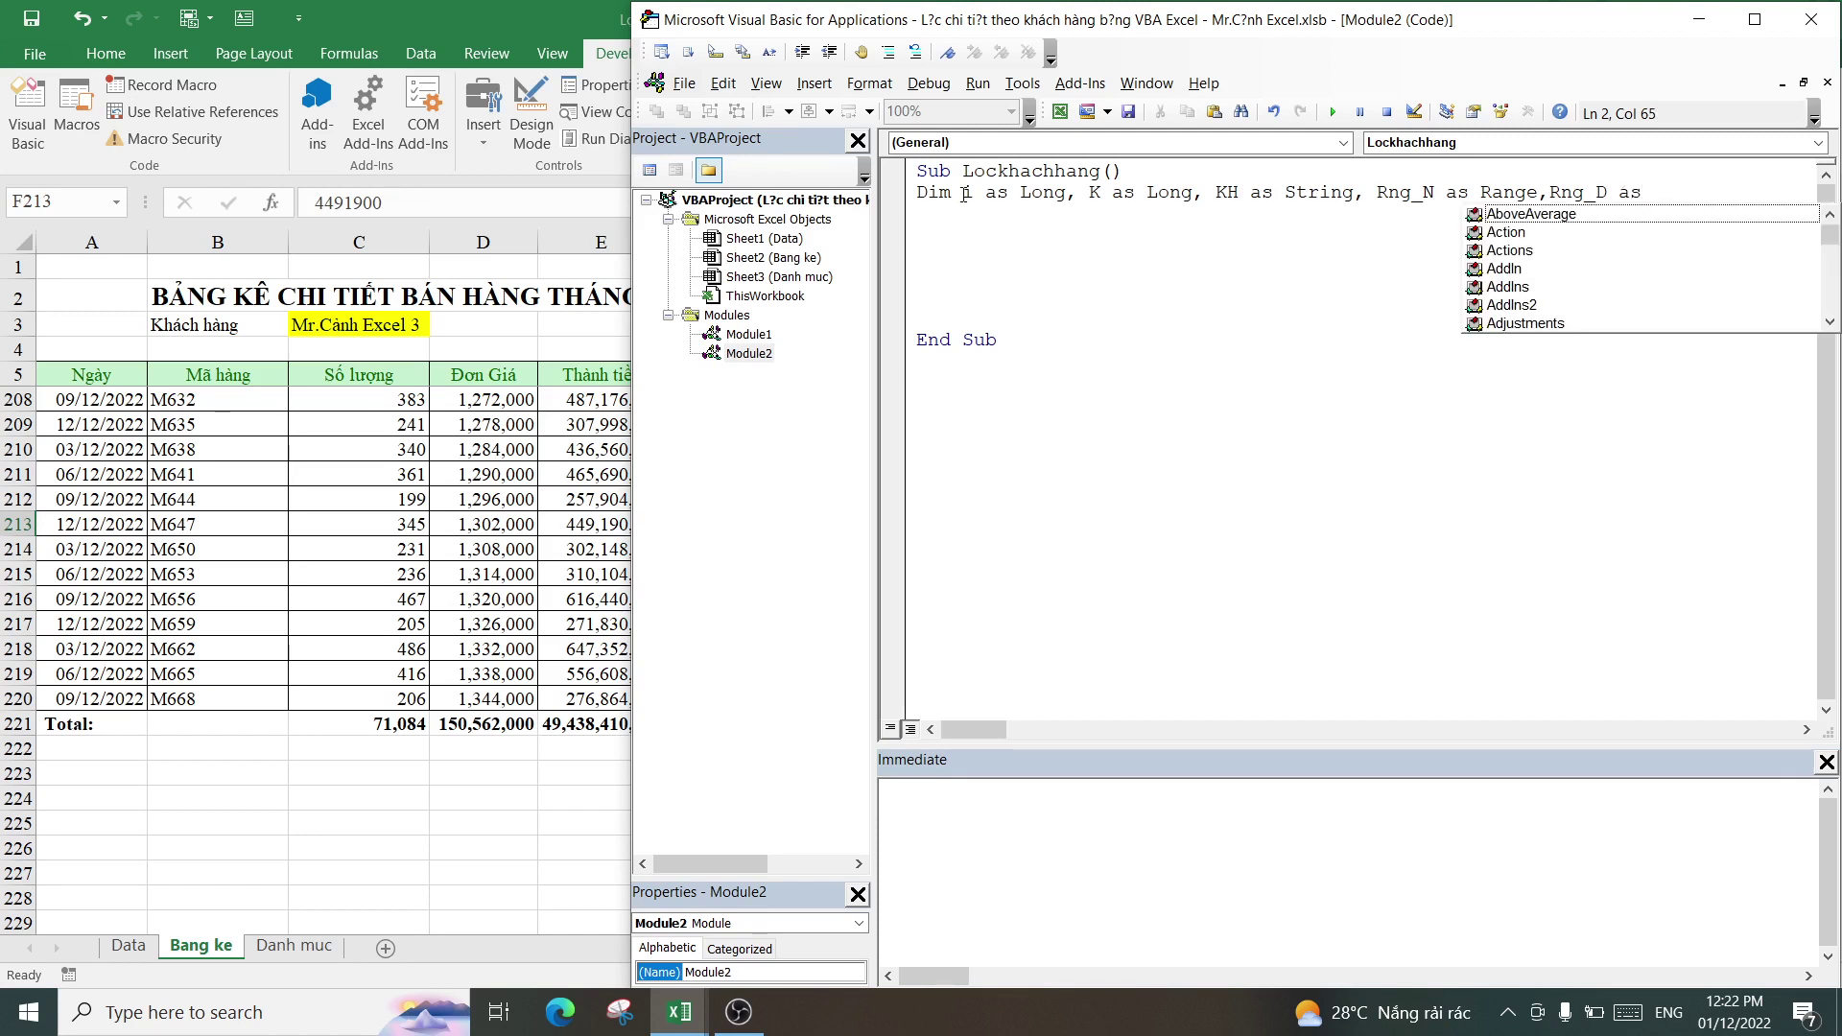
pyautogui.write('Range,')
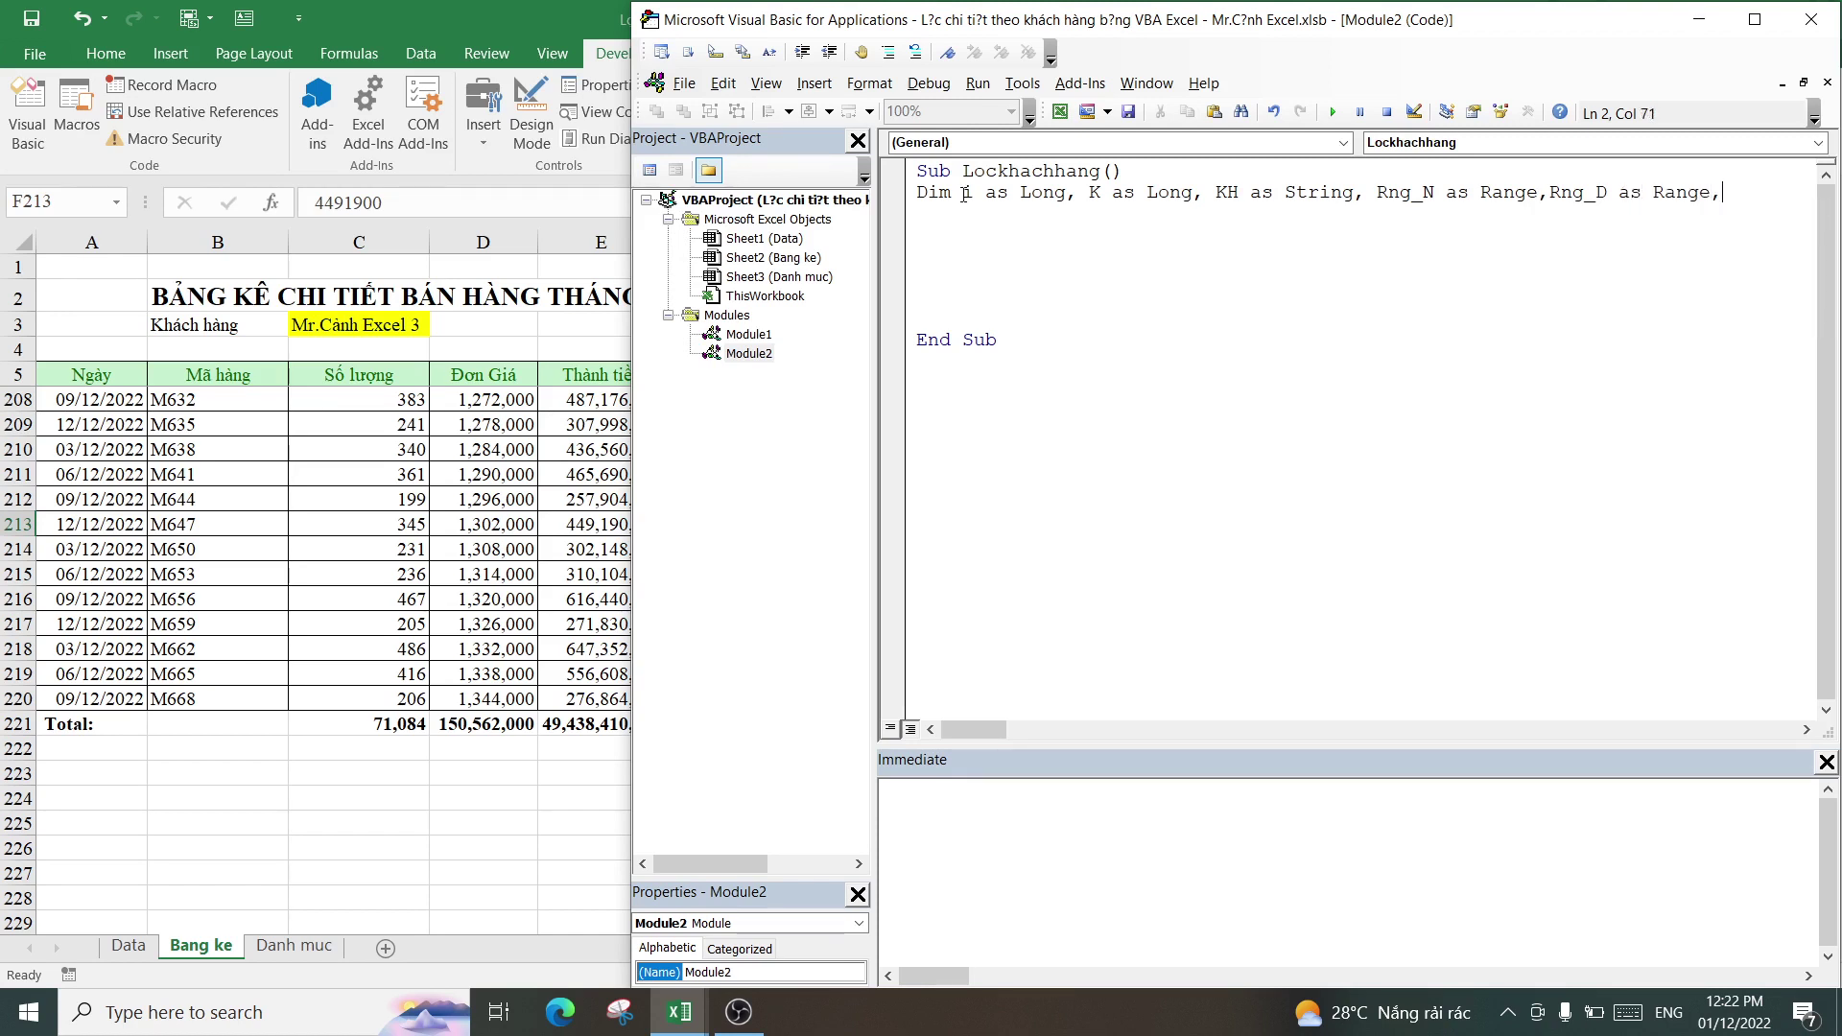
pyautogui.write('Dcuoi')
pyautogui.write(' as long')
pyautogui.press('Return')
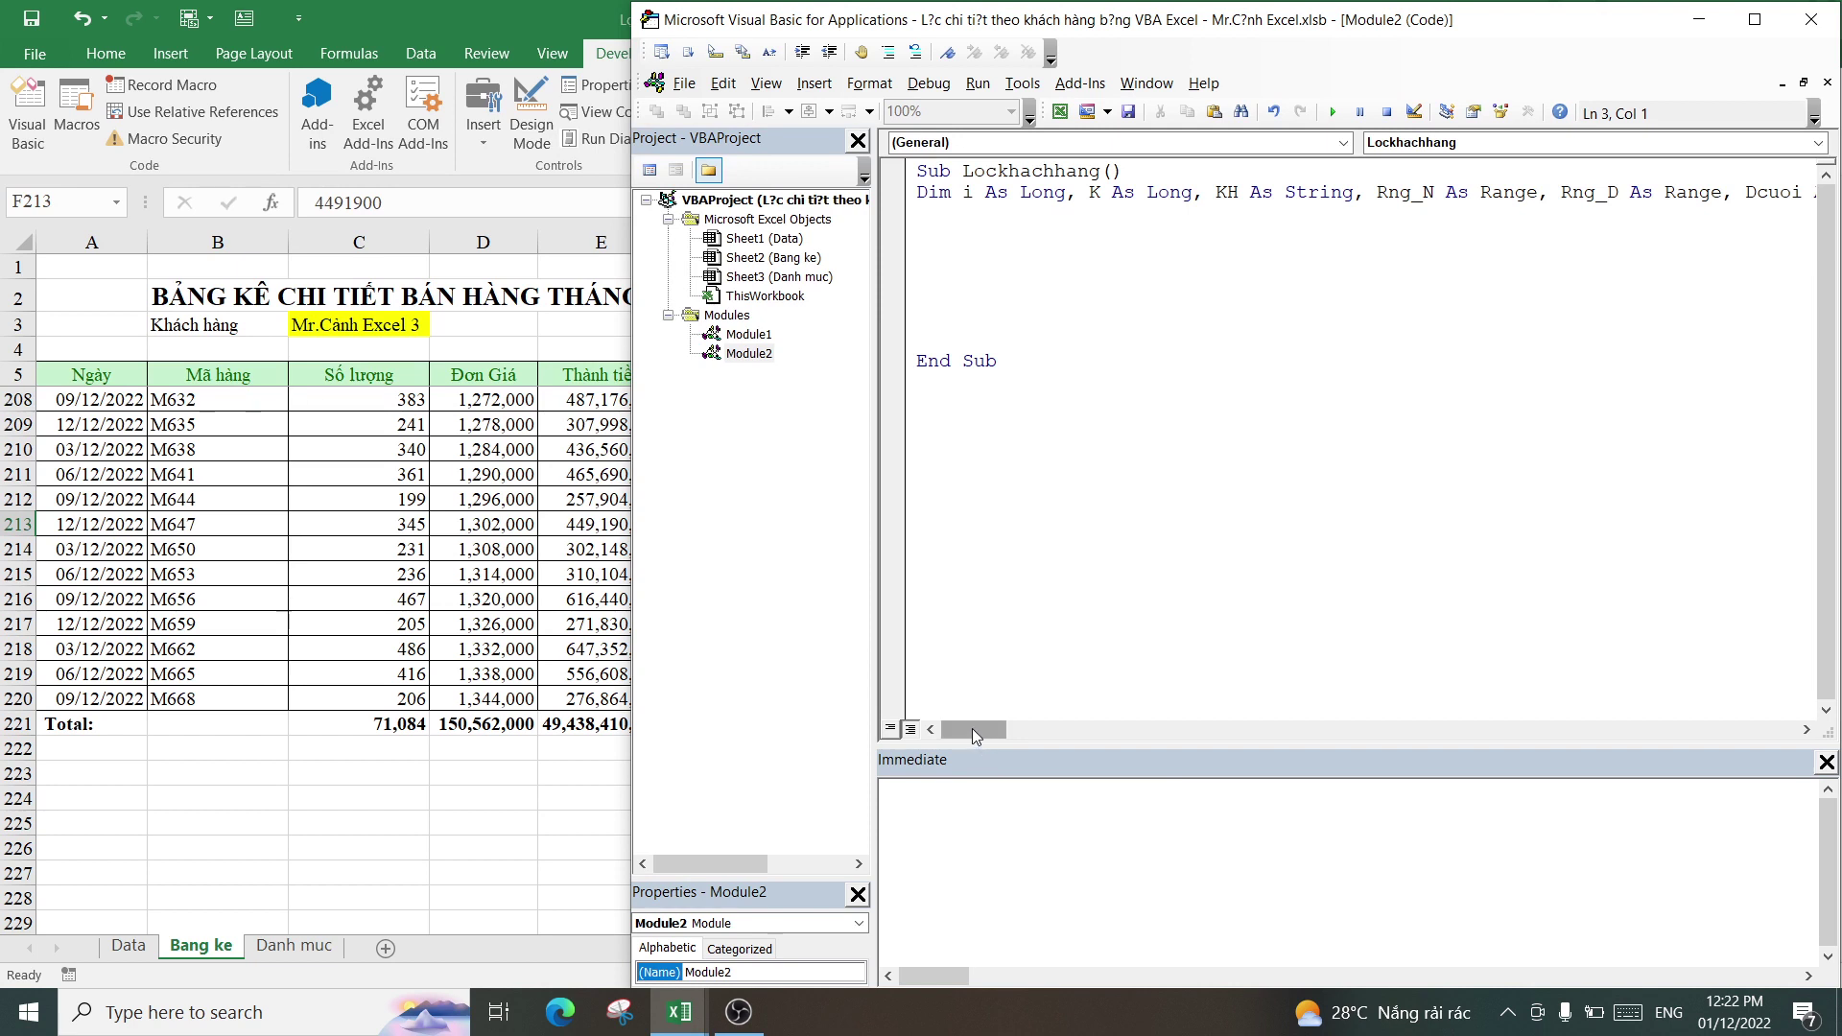
pyautogui.moveTo(971, 728)
pyautogui.mouseDown()
pyautogui.moveTo(1003, 727)
pyautogui.moveTo(906, 726)
pyautogui.mouseUp()
pyautogui.press('Return')
pyautogui.write('Dcuoi')
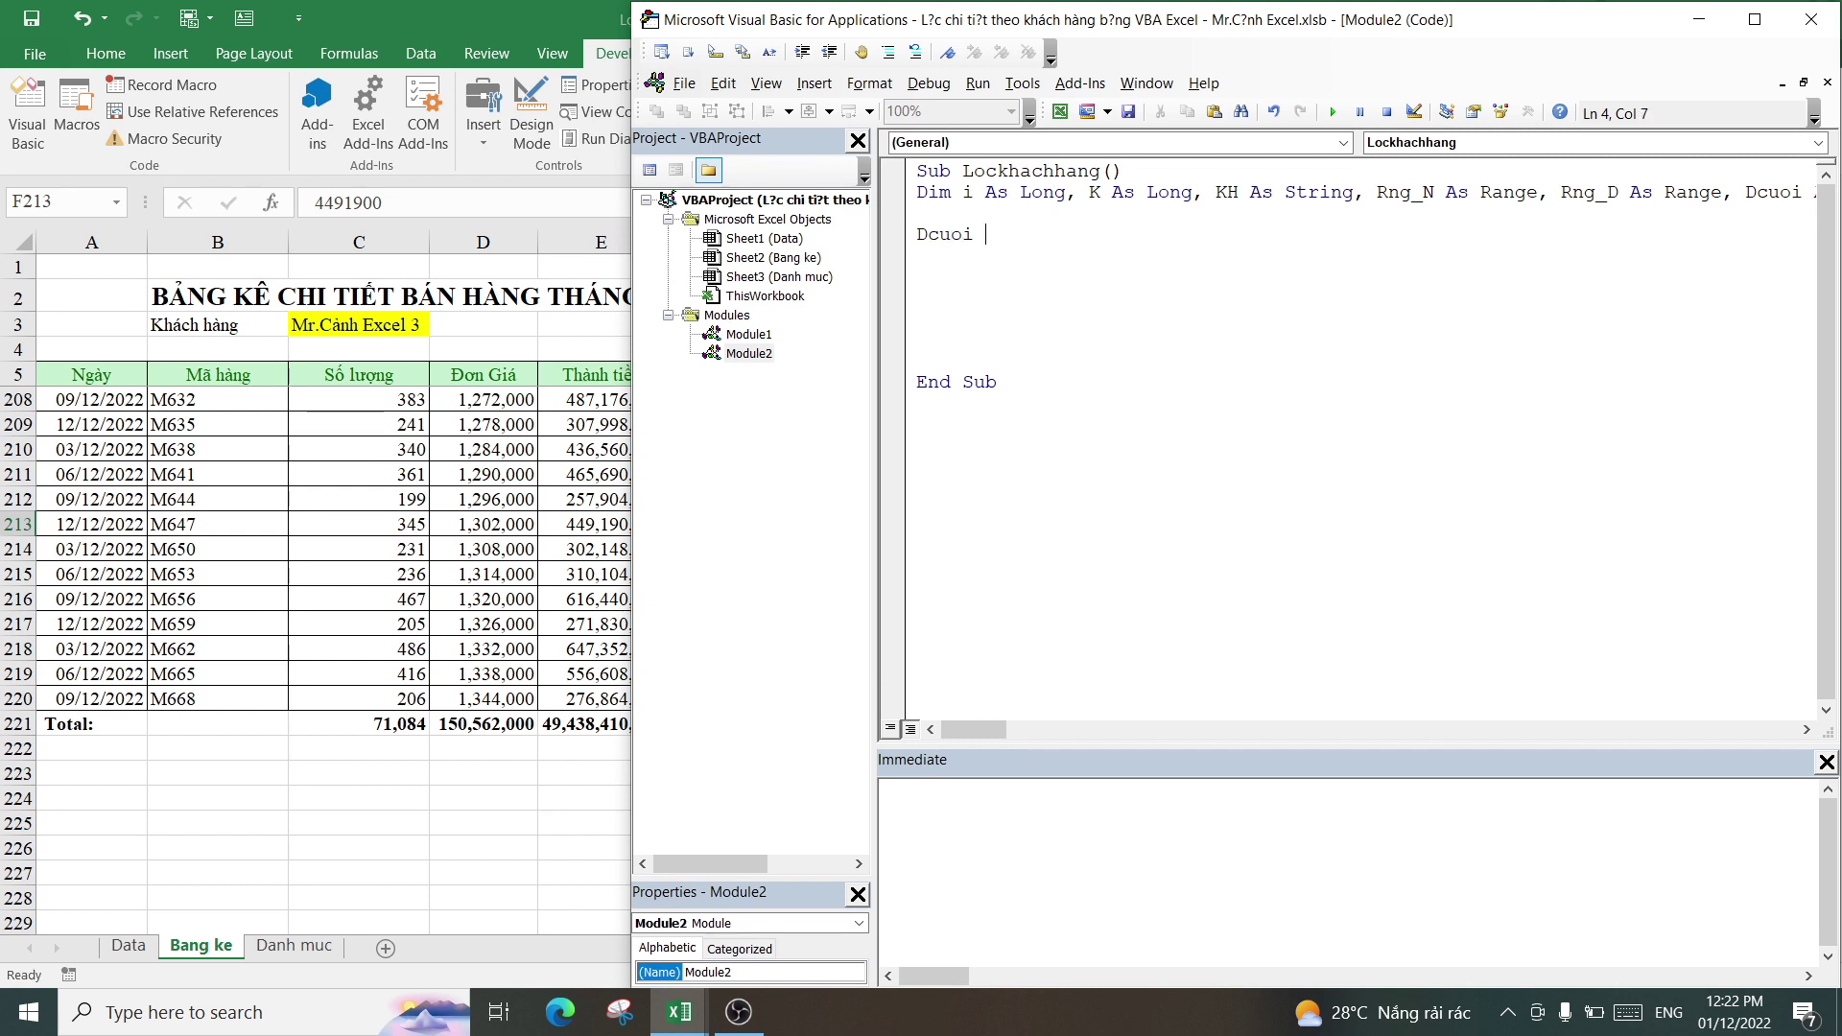
pyautogui.write(' =')
pyautogui.click(307, 746)
pyautogui.click(134, 946)
pyautogui.click(409, 413)
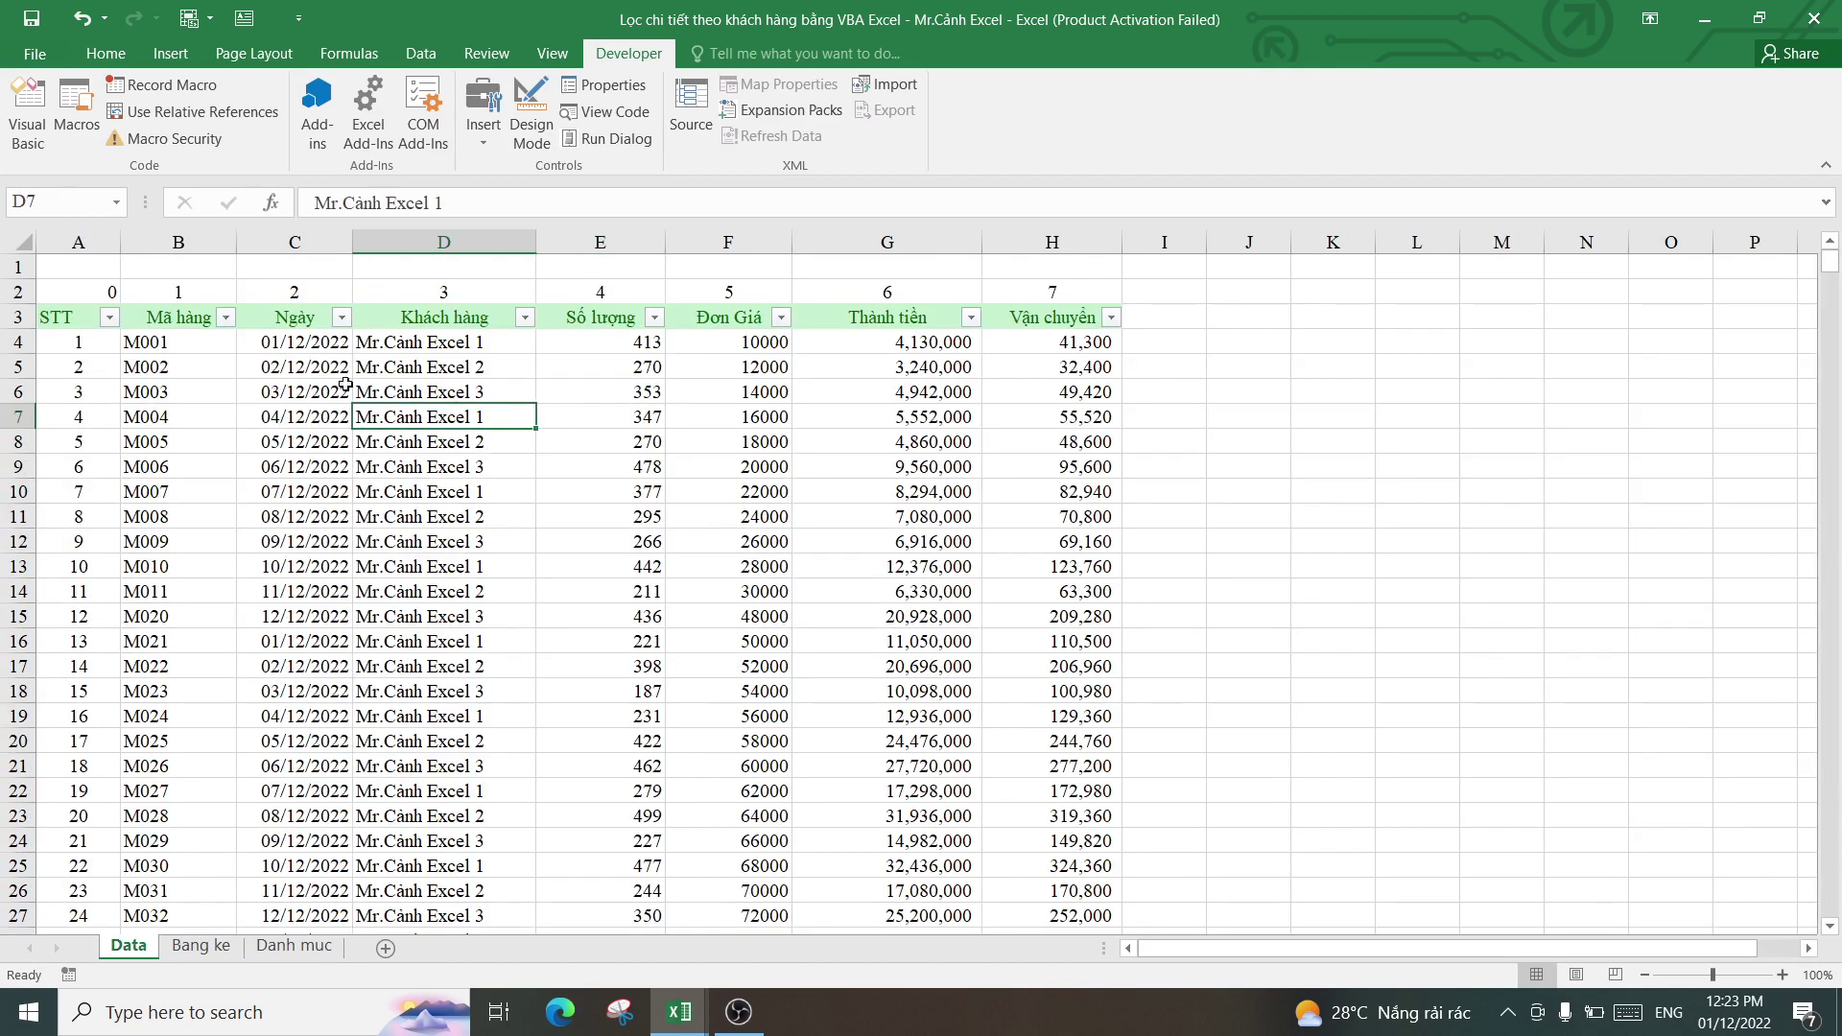
pyautogui.click(184, 388)
pyautogui.click(192, 243)
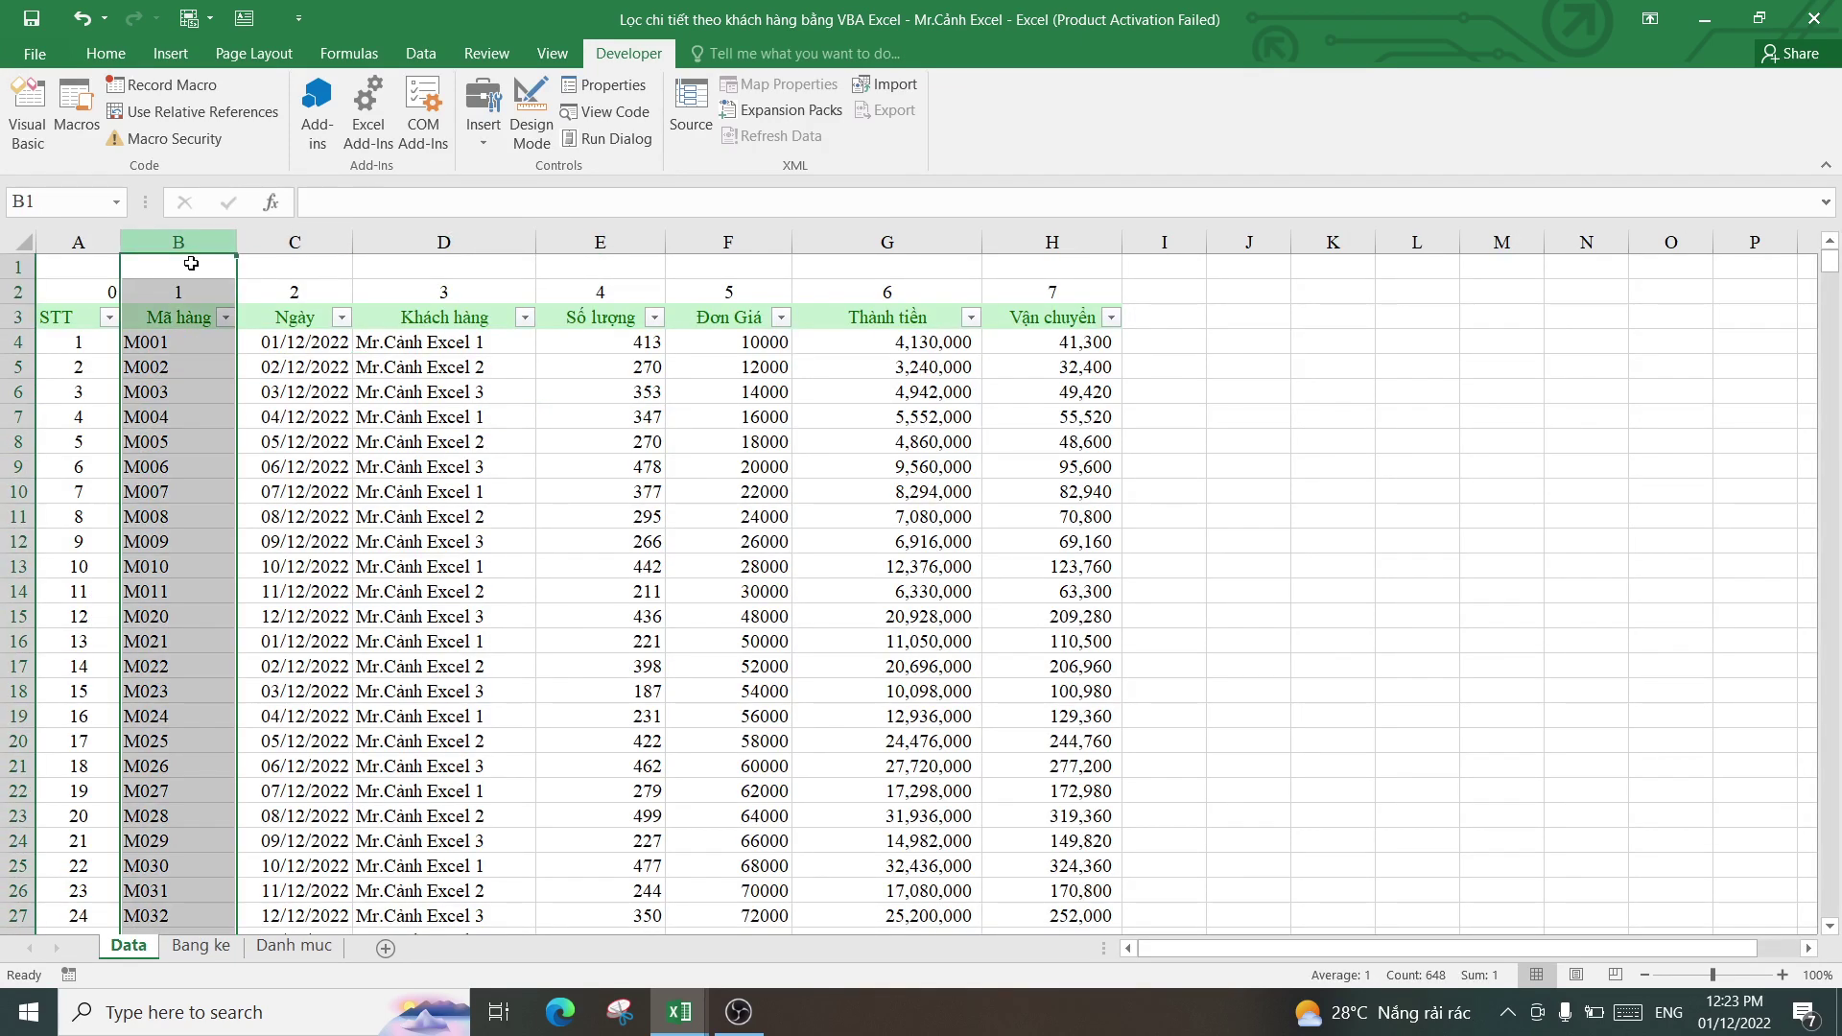
pyautogui.click(683, 1014)
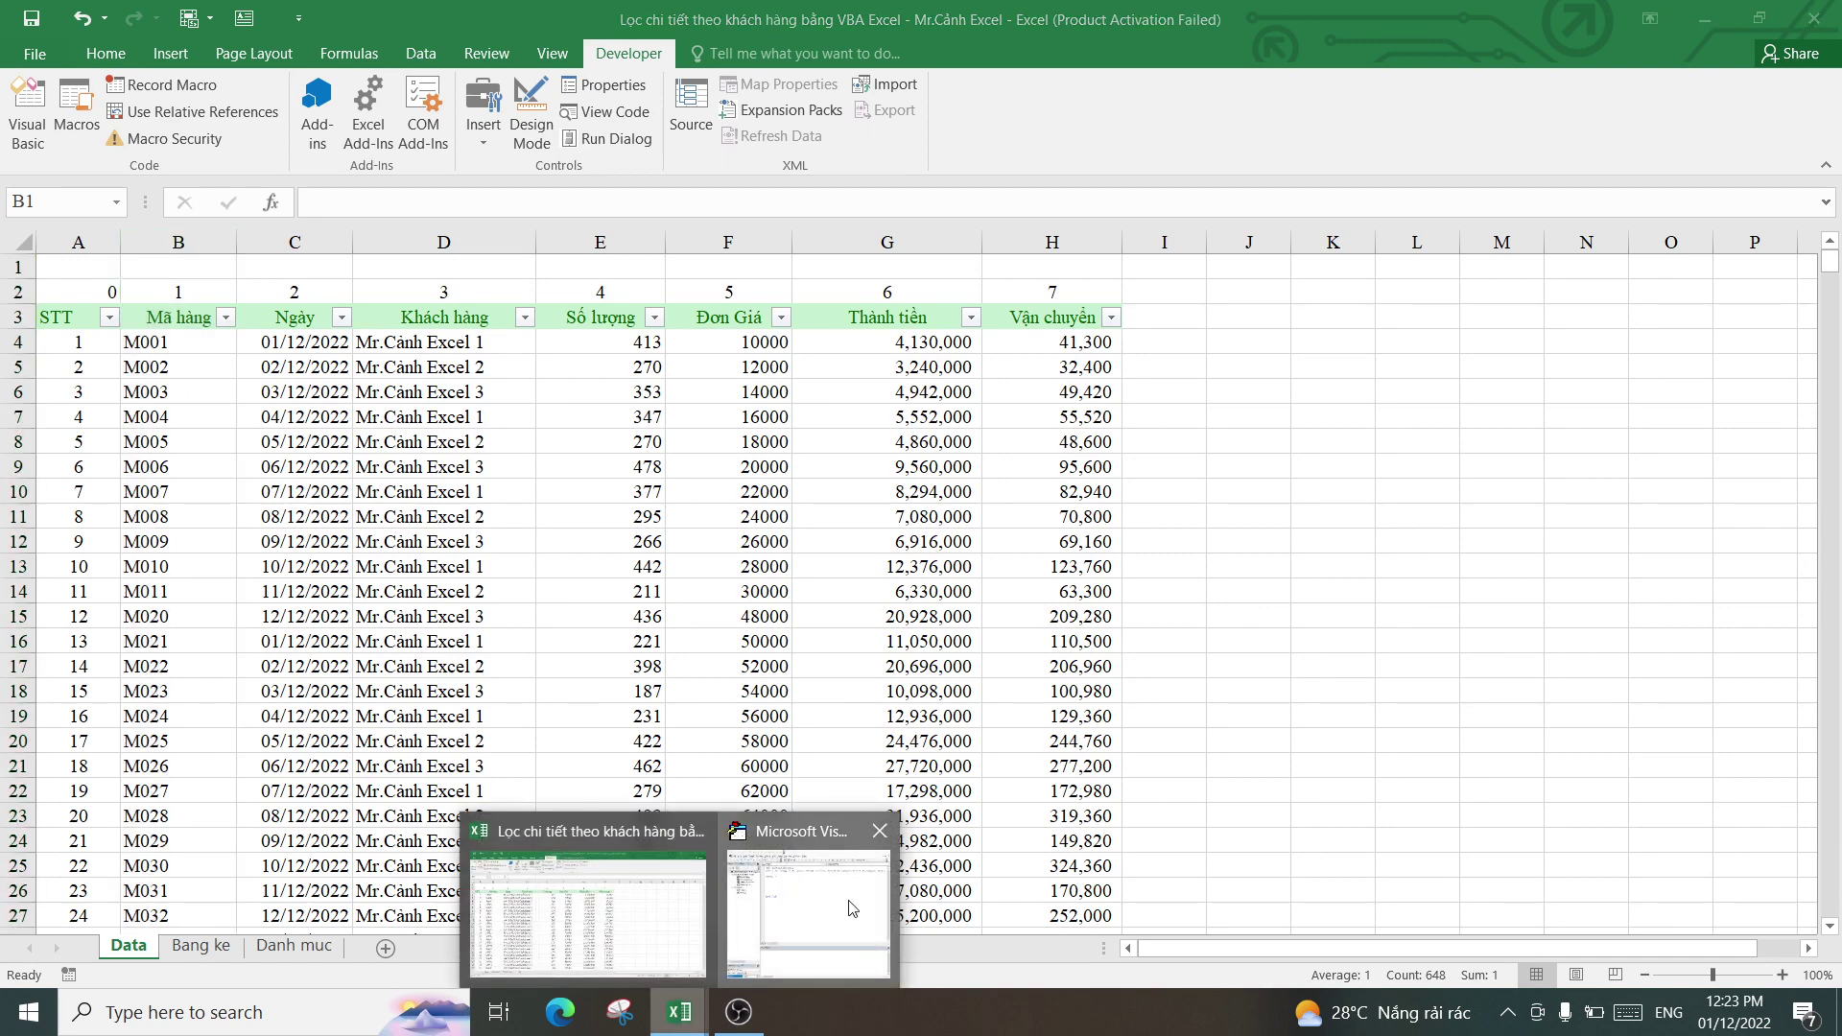
pyautogui.click(811, 868)
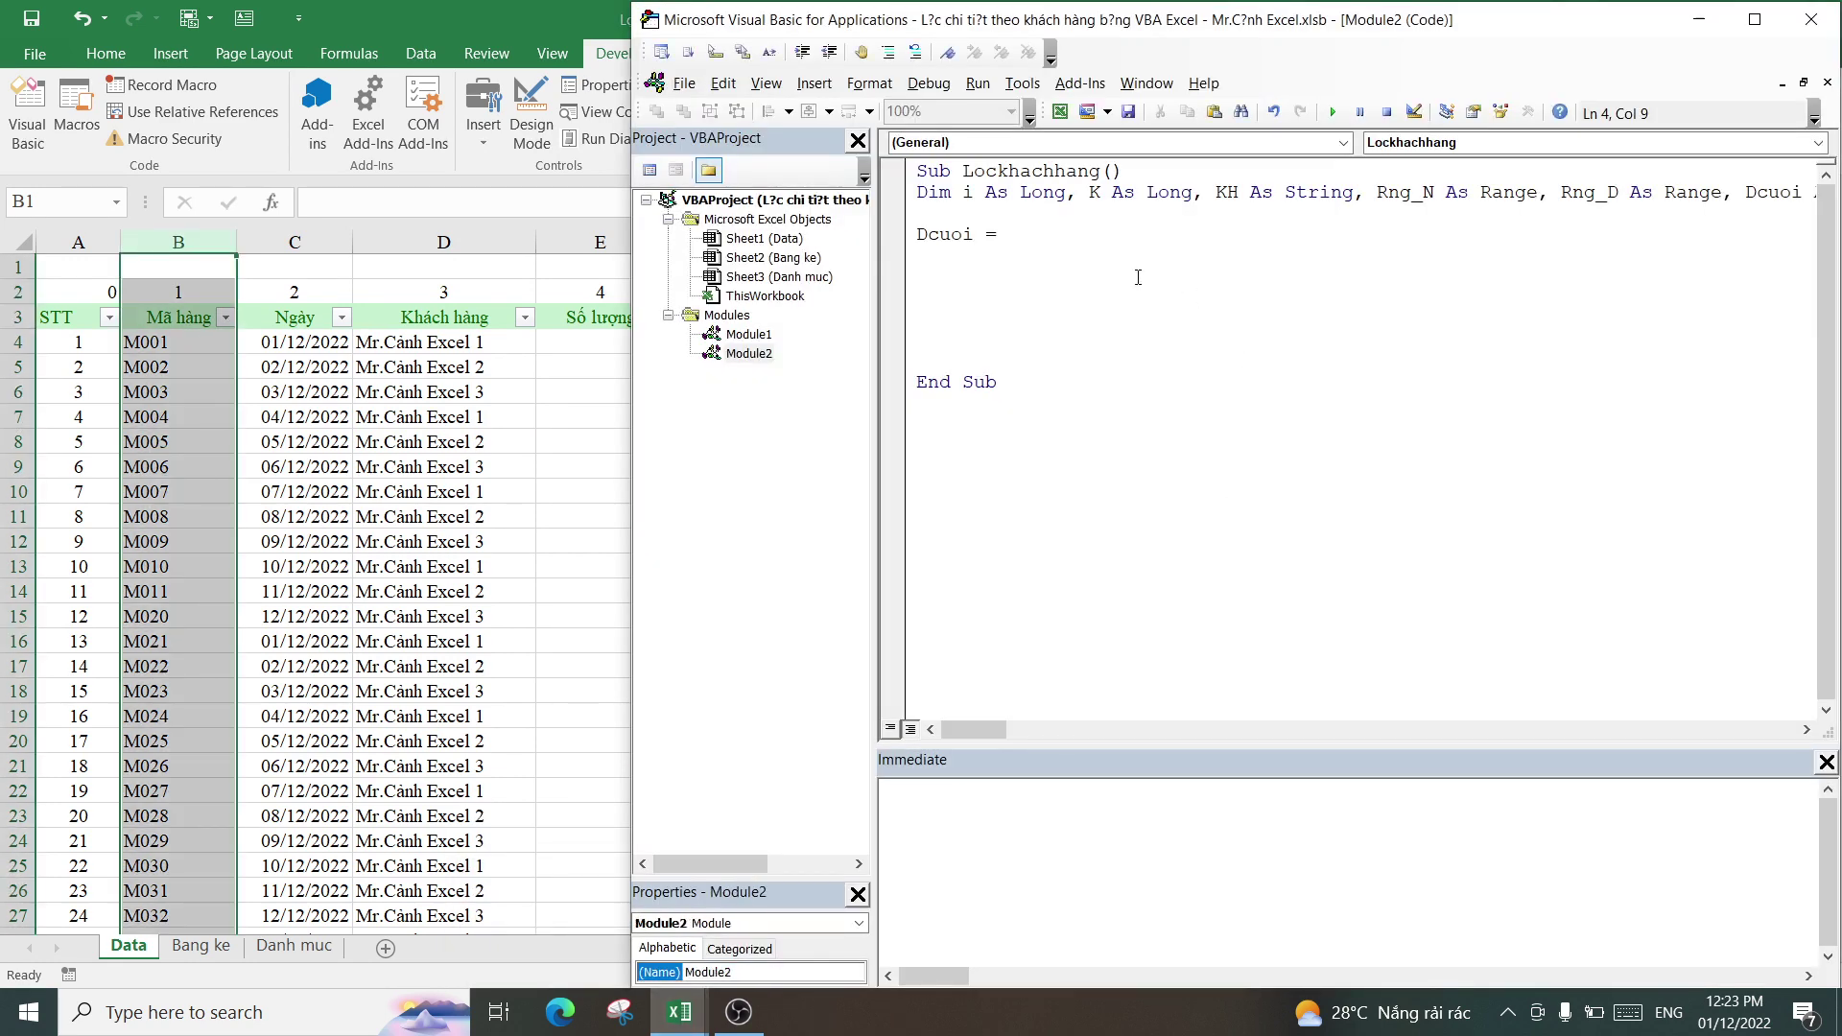
# - Complete the line Dcuoi = Sheet1.Range("B" & Rows.Count).End(xlUp).Row
pyautogui.write('Sheet')
pyautogui.write('1.Range')
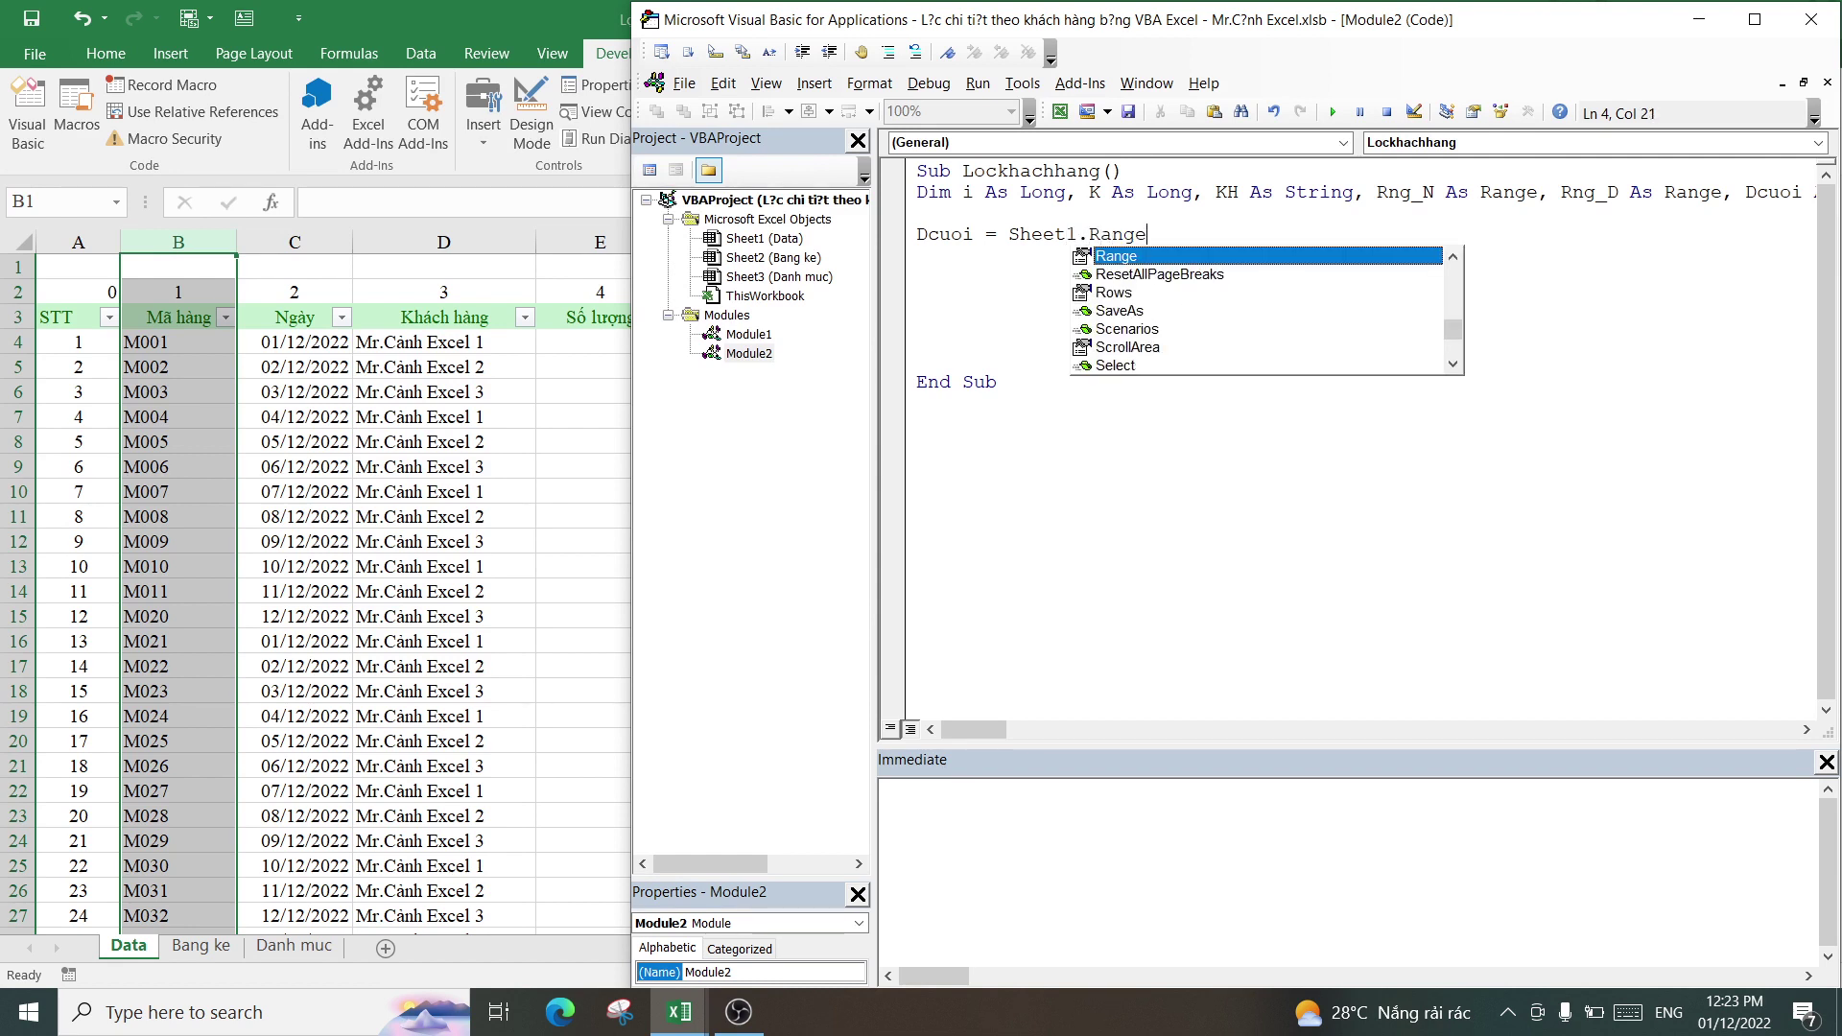
pyautogui.write('("')
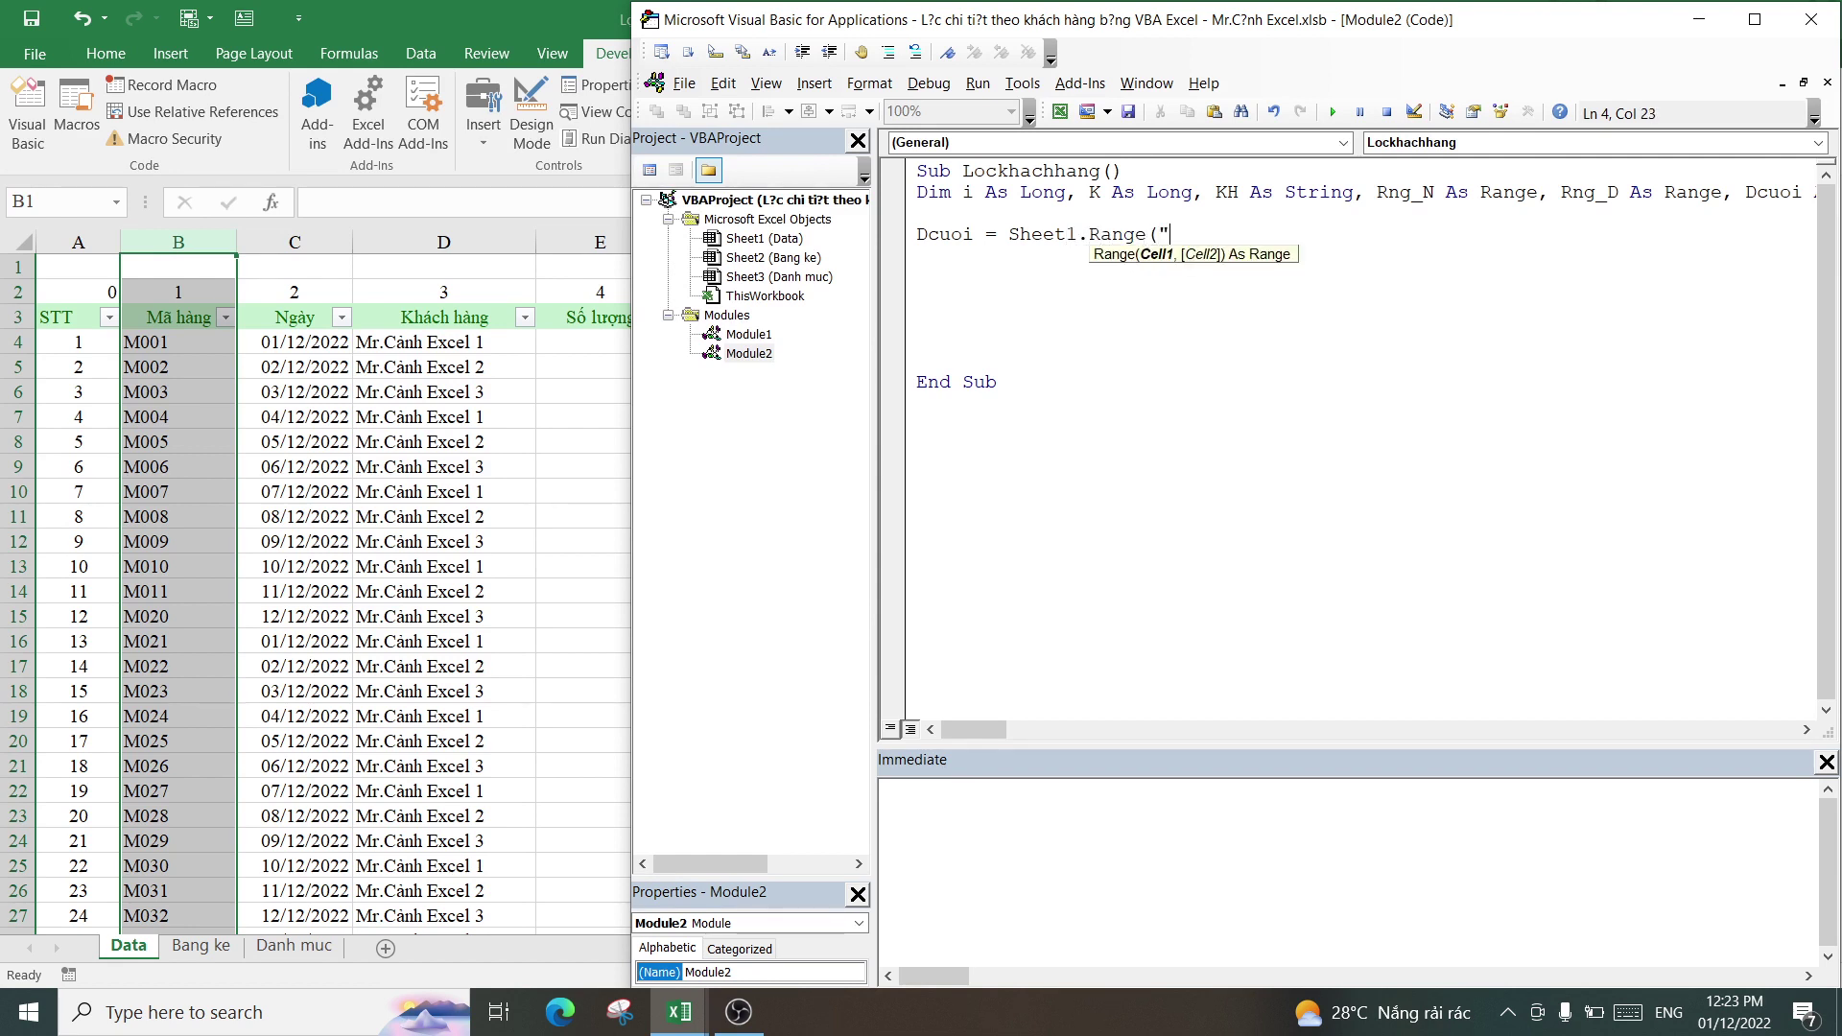
pyautogui.write('B" ')
pyautogui.write('&')
pyautogui.write(' Rows.')
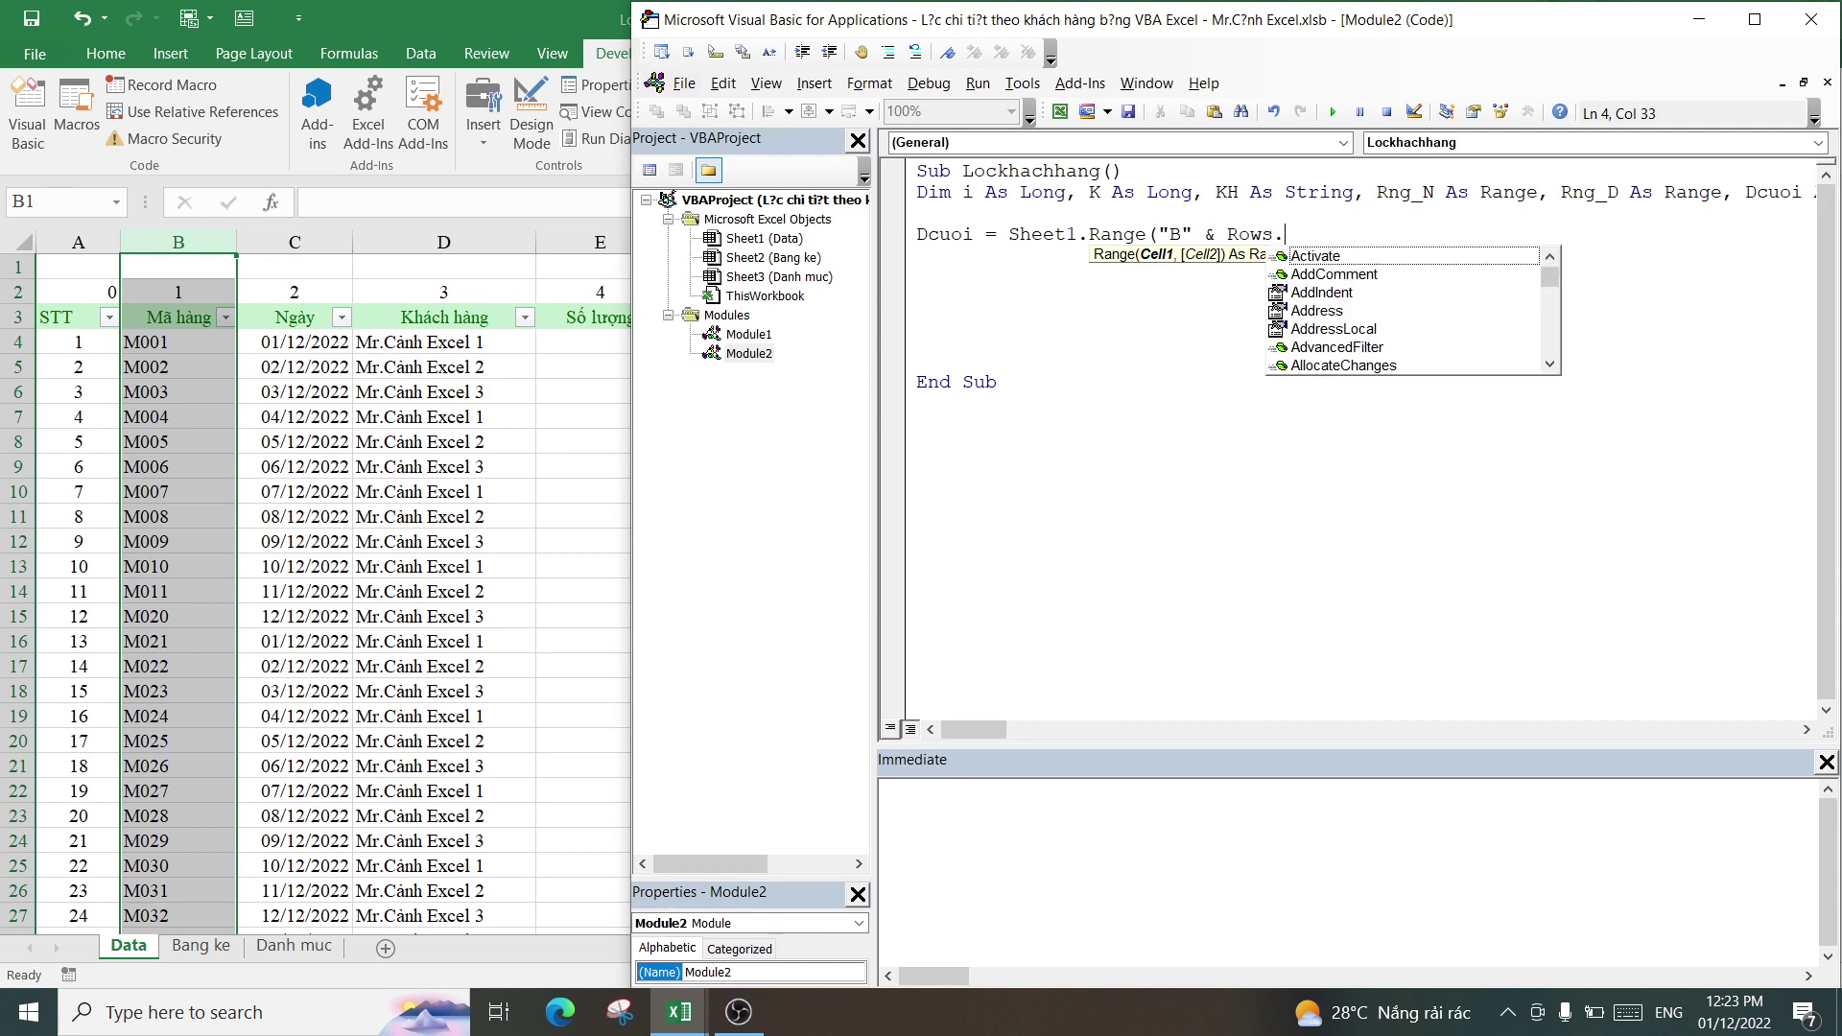
pyautogui.write('count)')
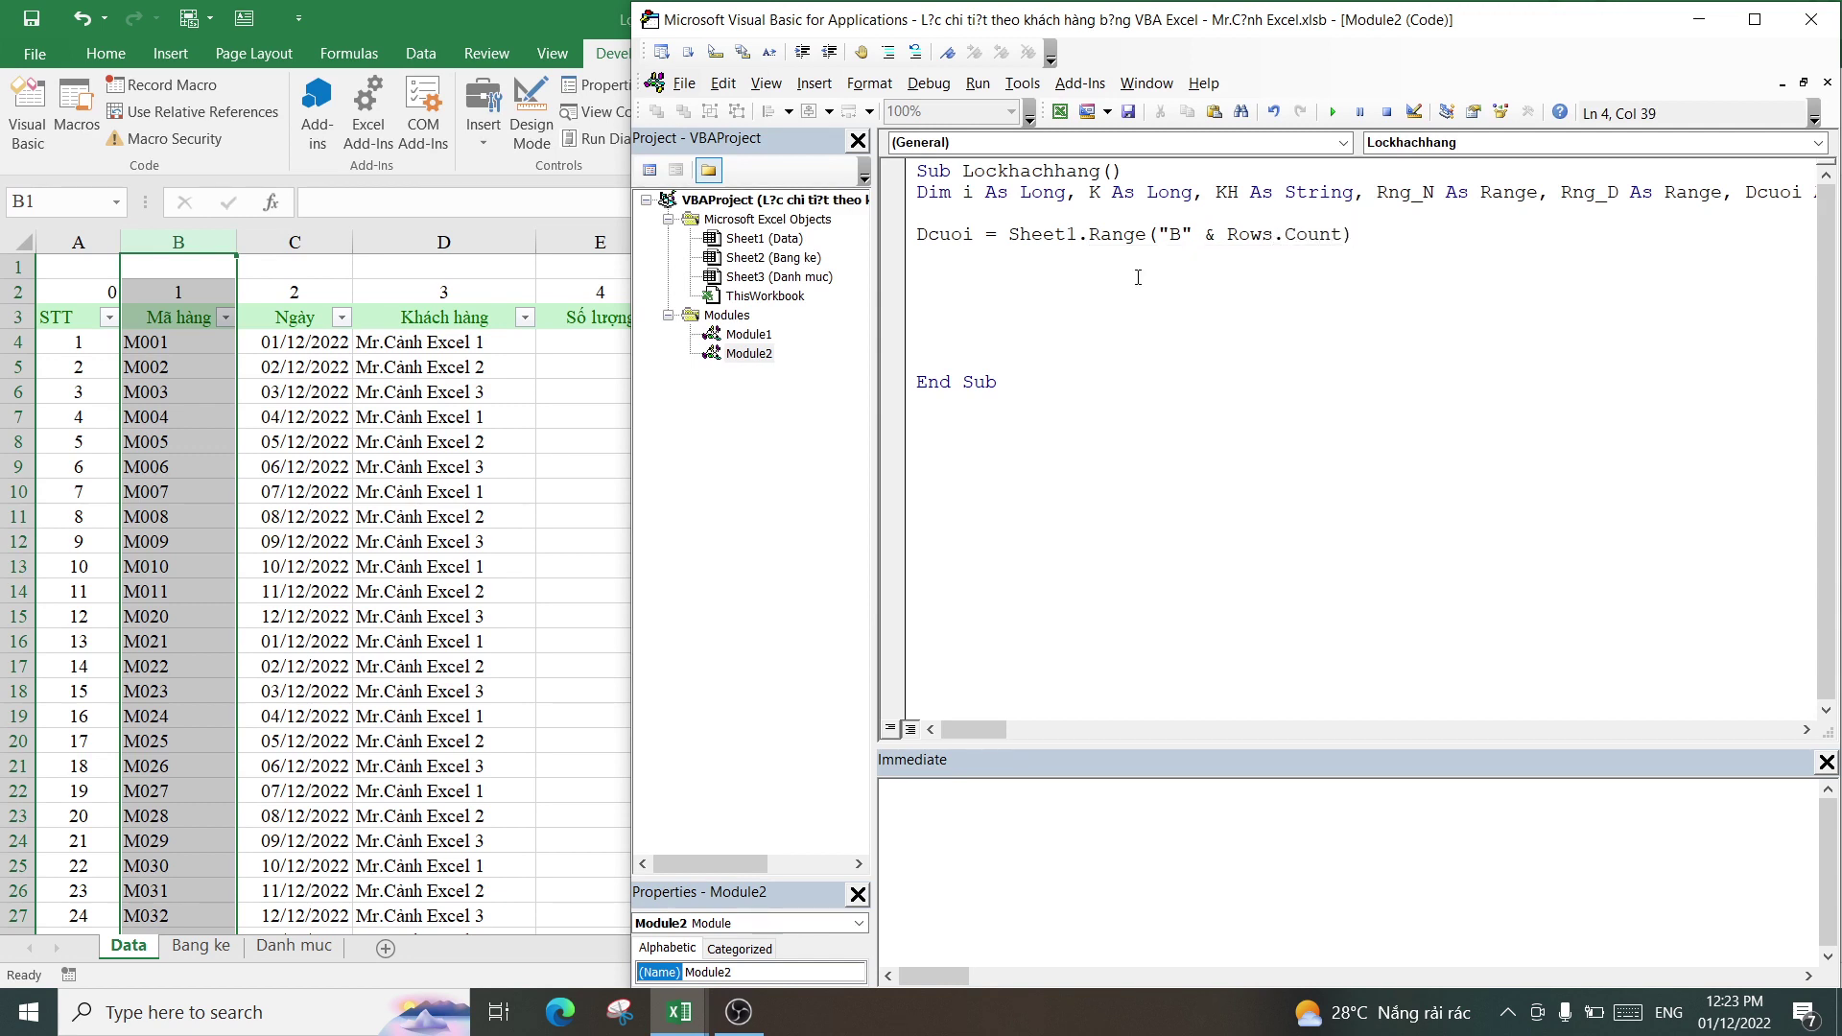
pyautogui.write('.End(')
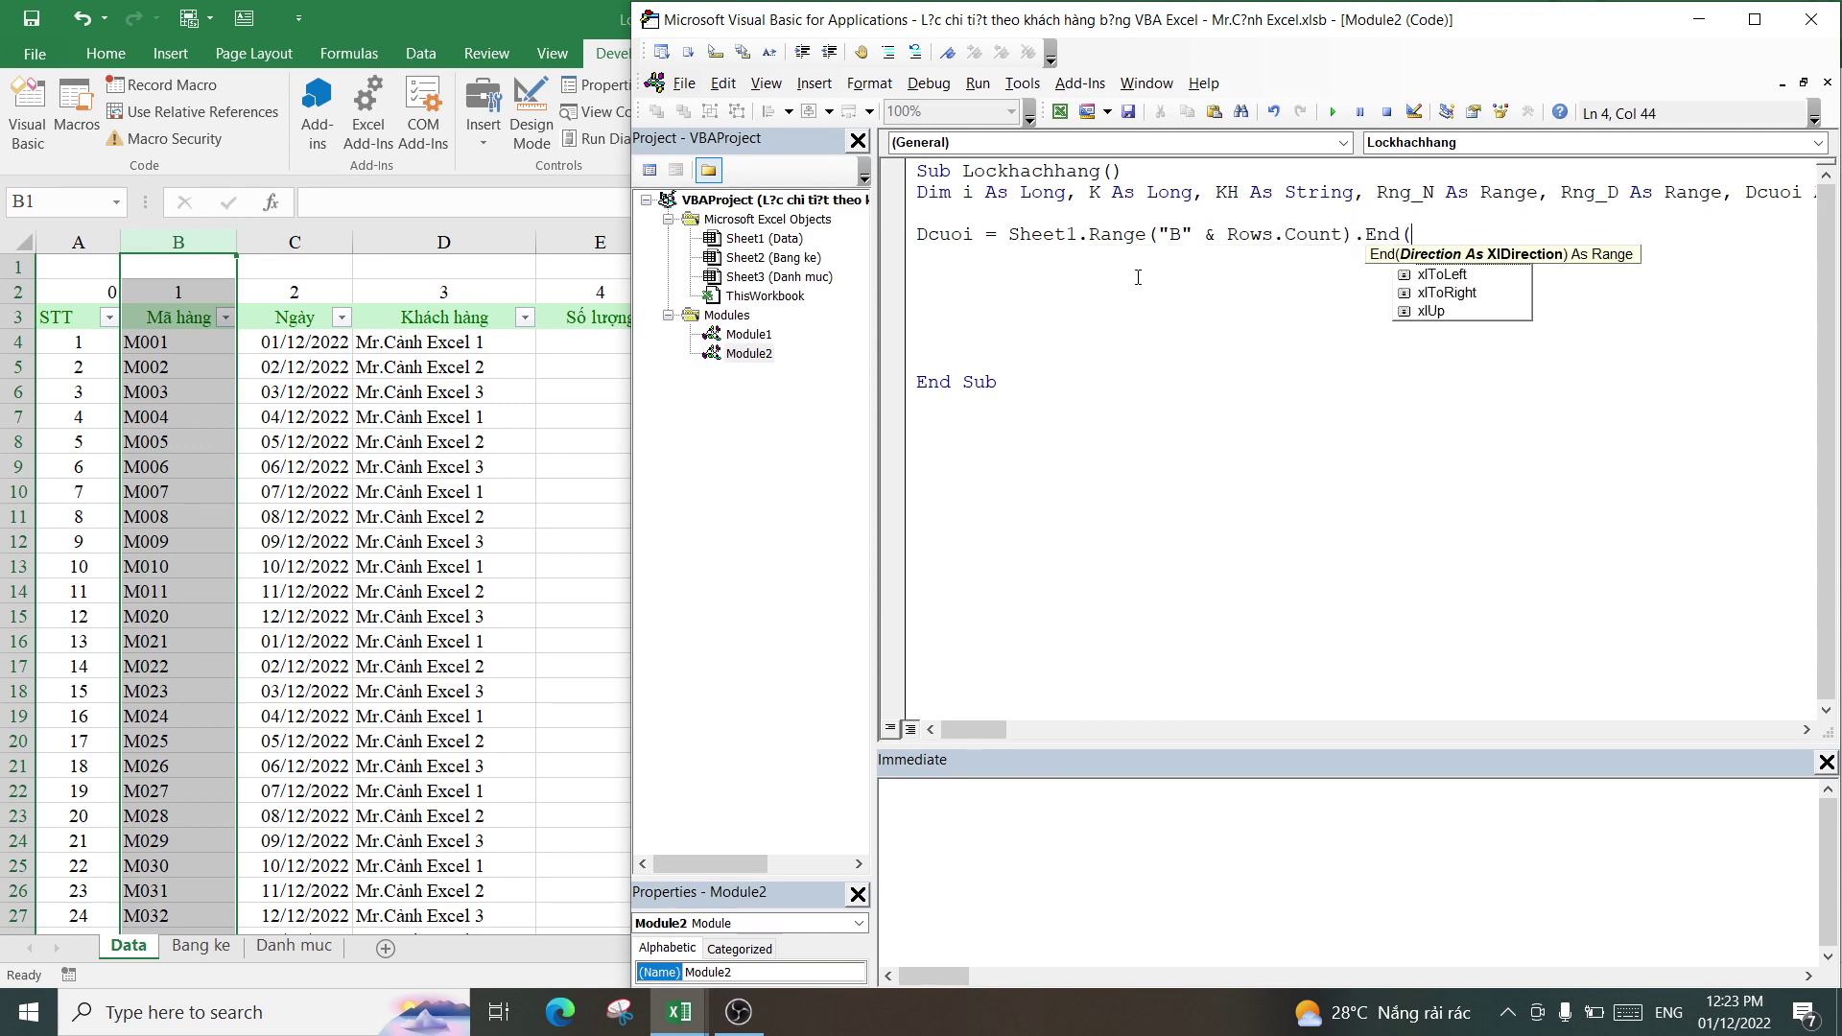
pyautogui.write('x')
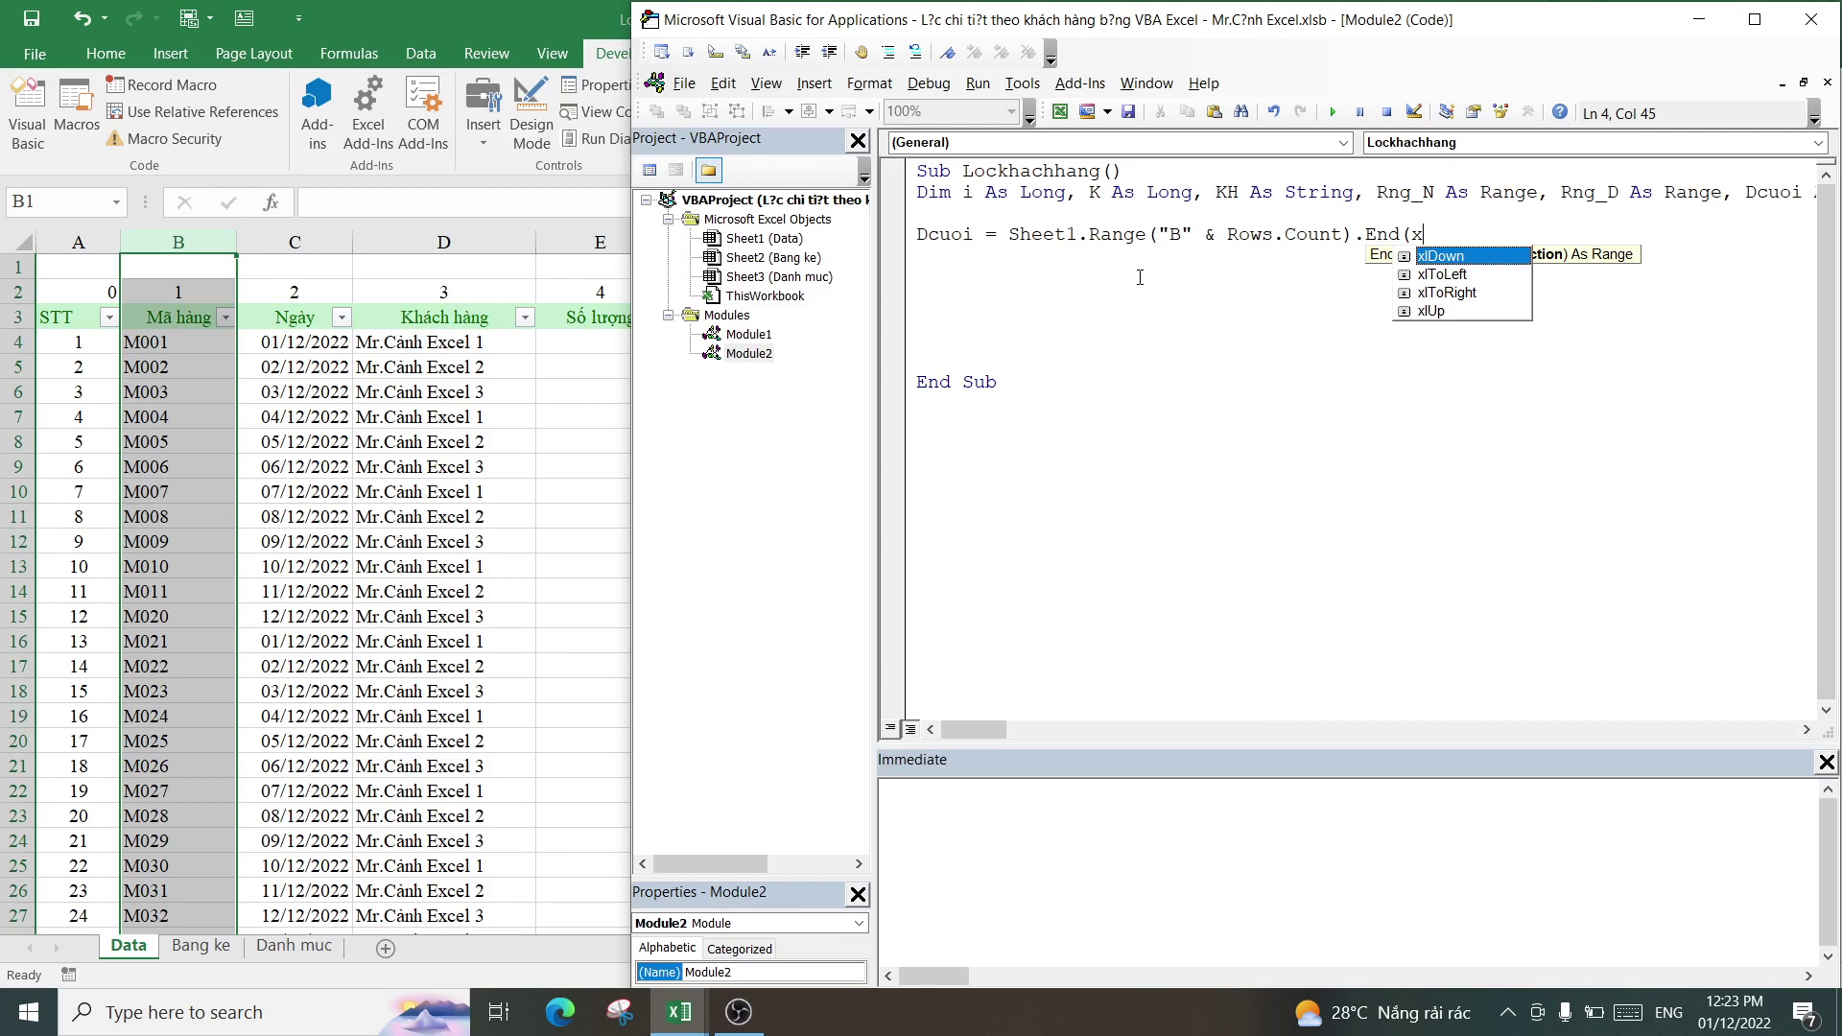
pyautogui.press('Down')
pyautogui.press('Down')
pyautogui.press('Down')
pyautogui.press('Tab')
pyautogui.write(')')
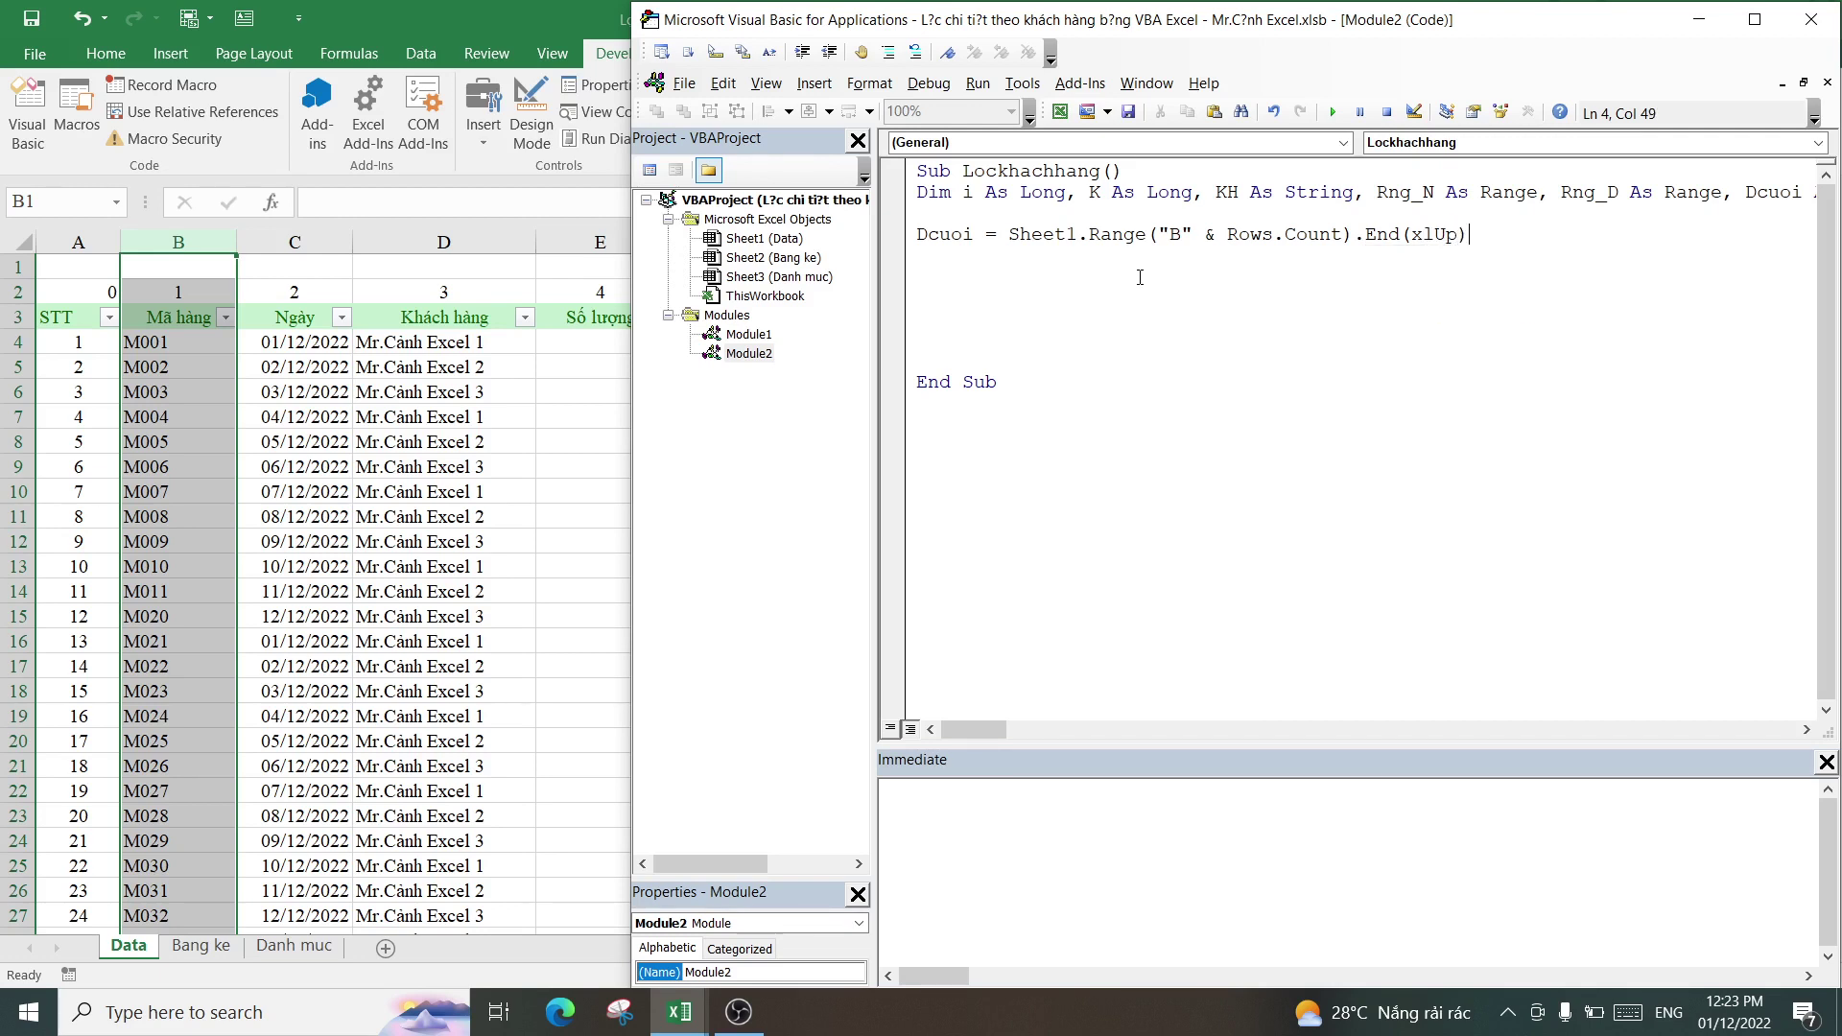
pyautogui.write('.r')
pyautogui.write('ow')
pyautogui.press('Return')
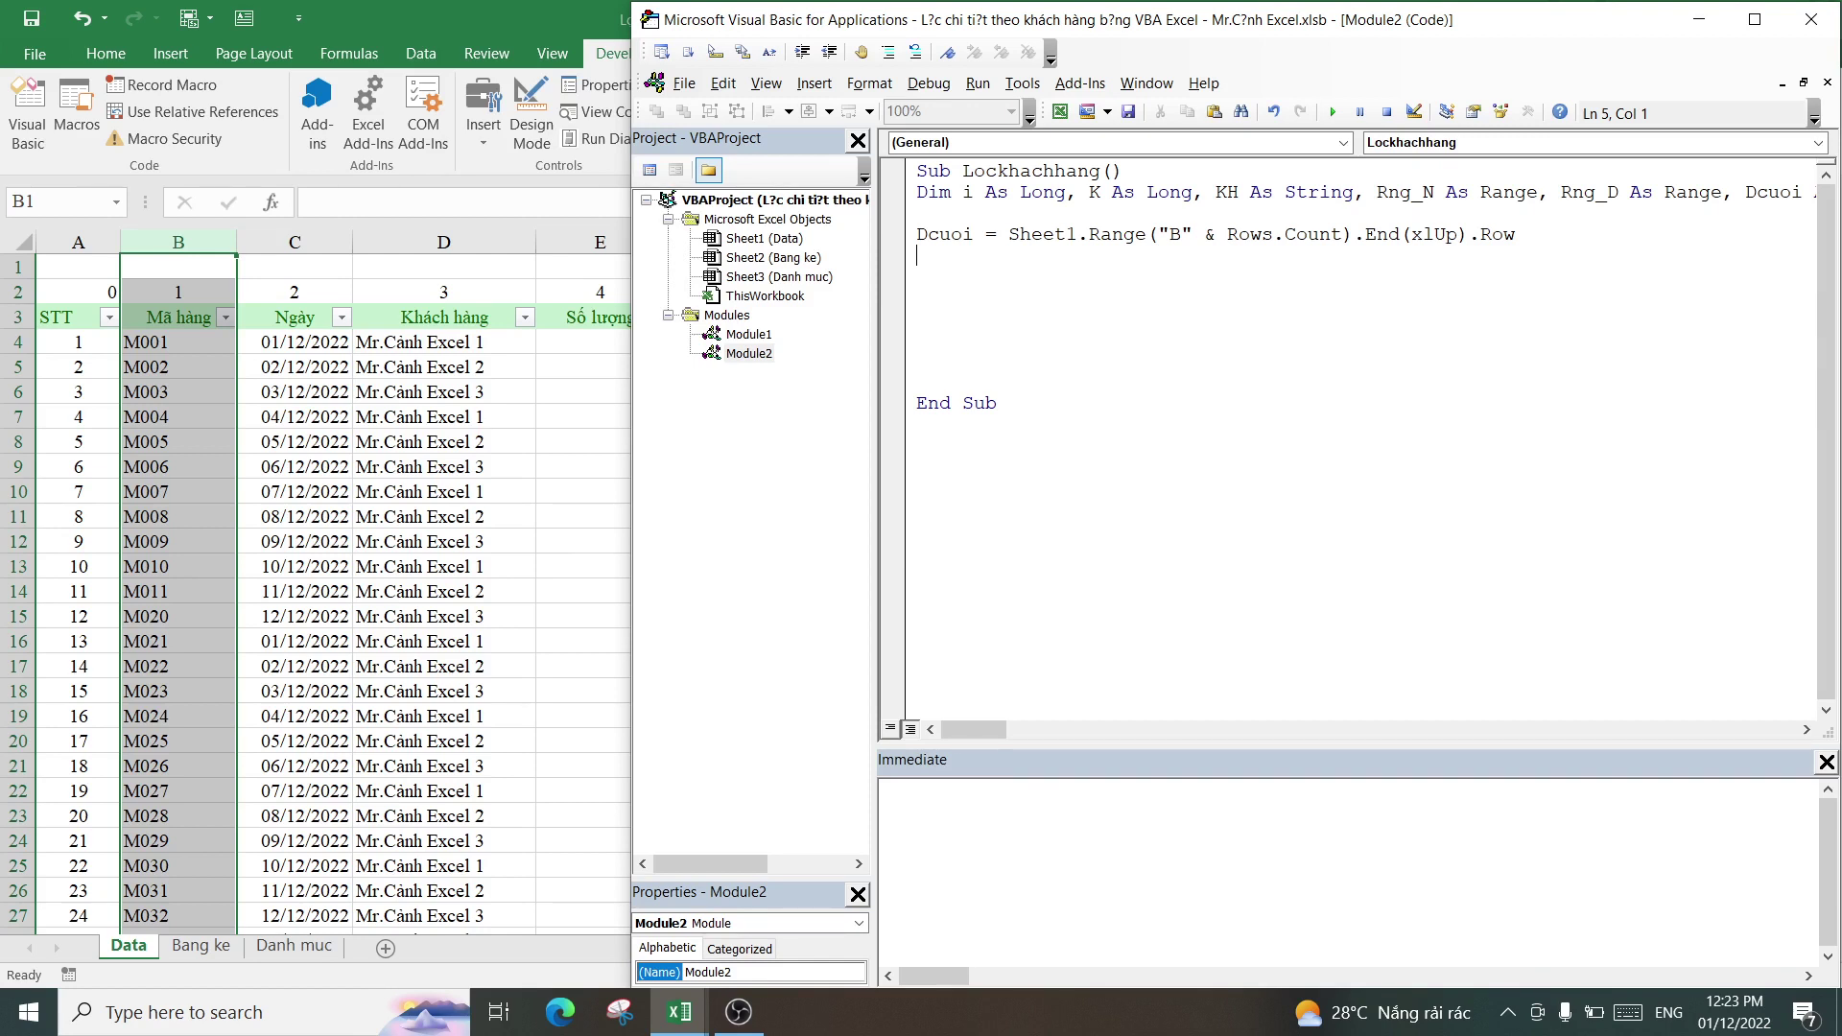
# - Start a Set Rng_N = line, checking the Data range from B4 to column H
pyautogui.write('Set Rng')
pyautogui.write('_N')
pyautogui.write('(')
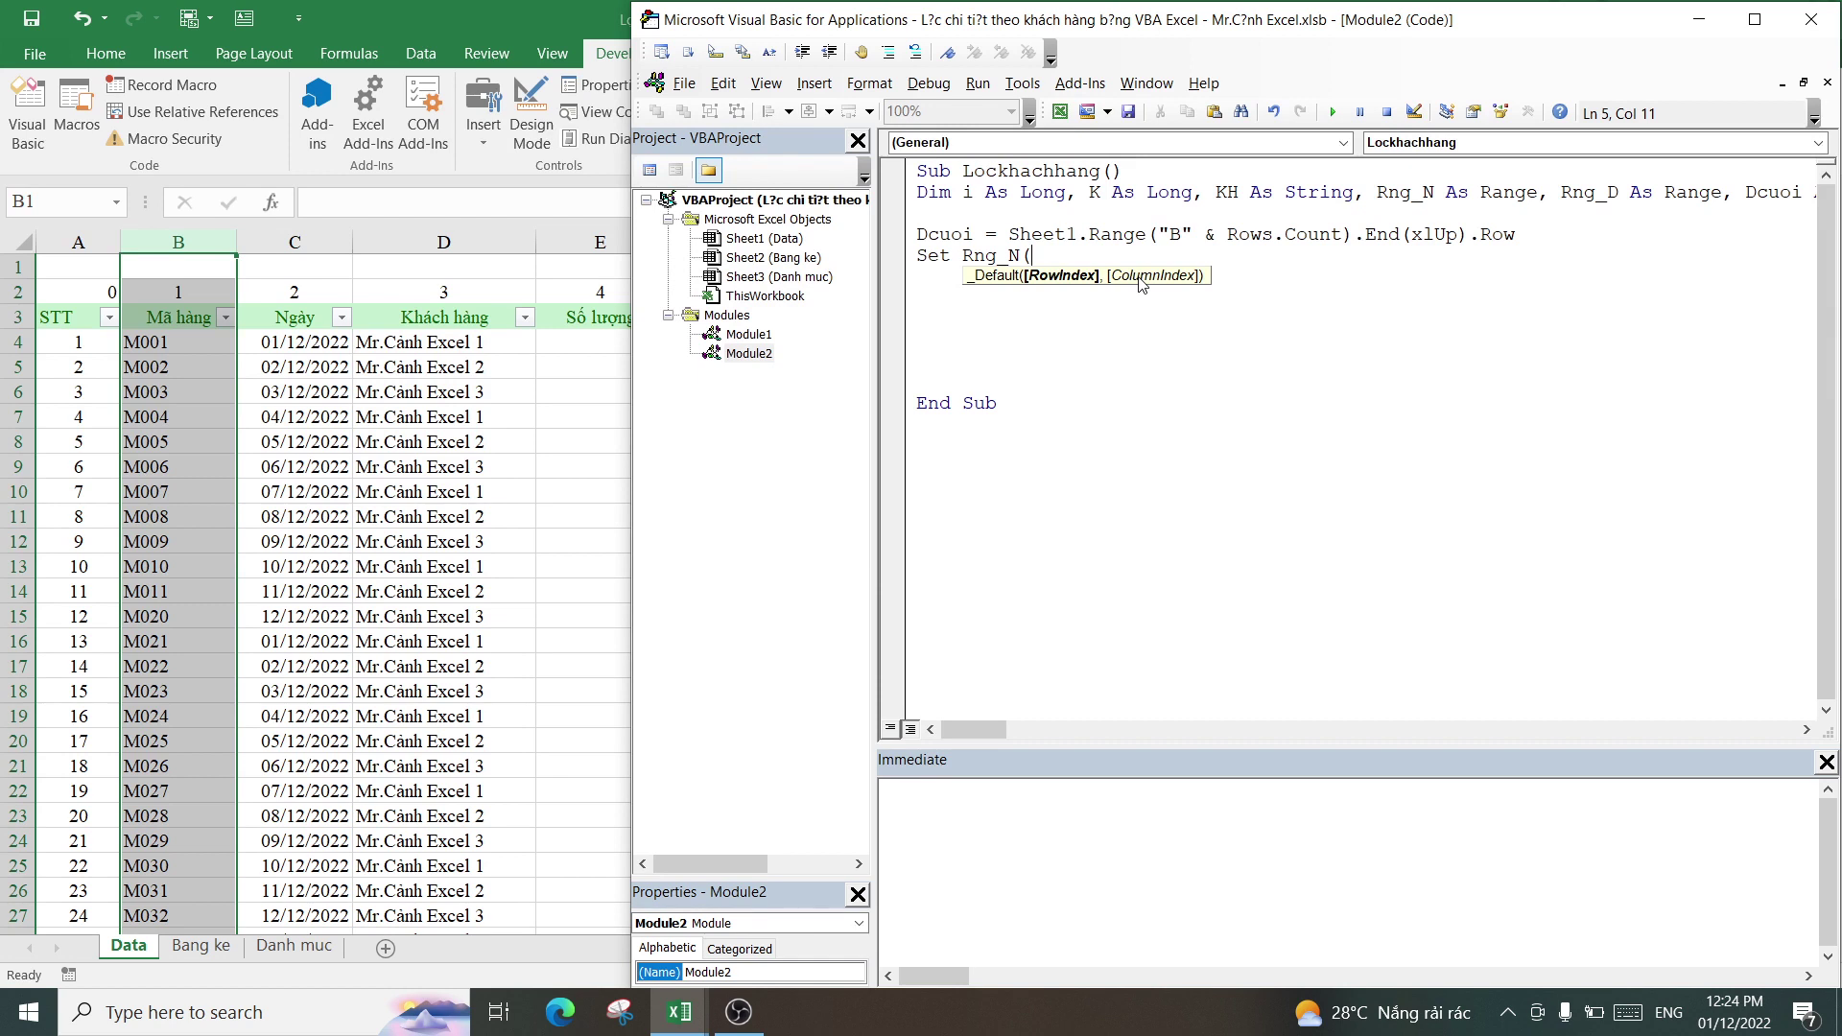
pyautogui.press('BackSpace')
pyautogui.write('=')
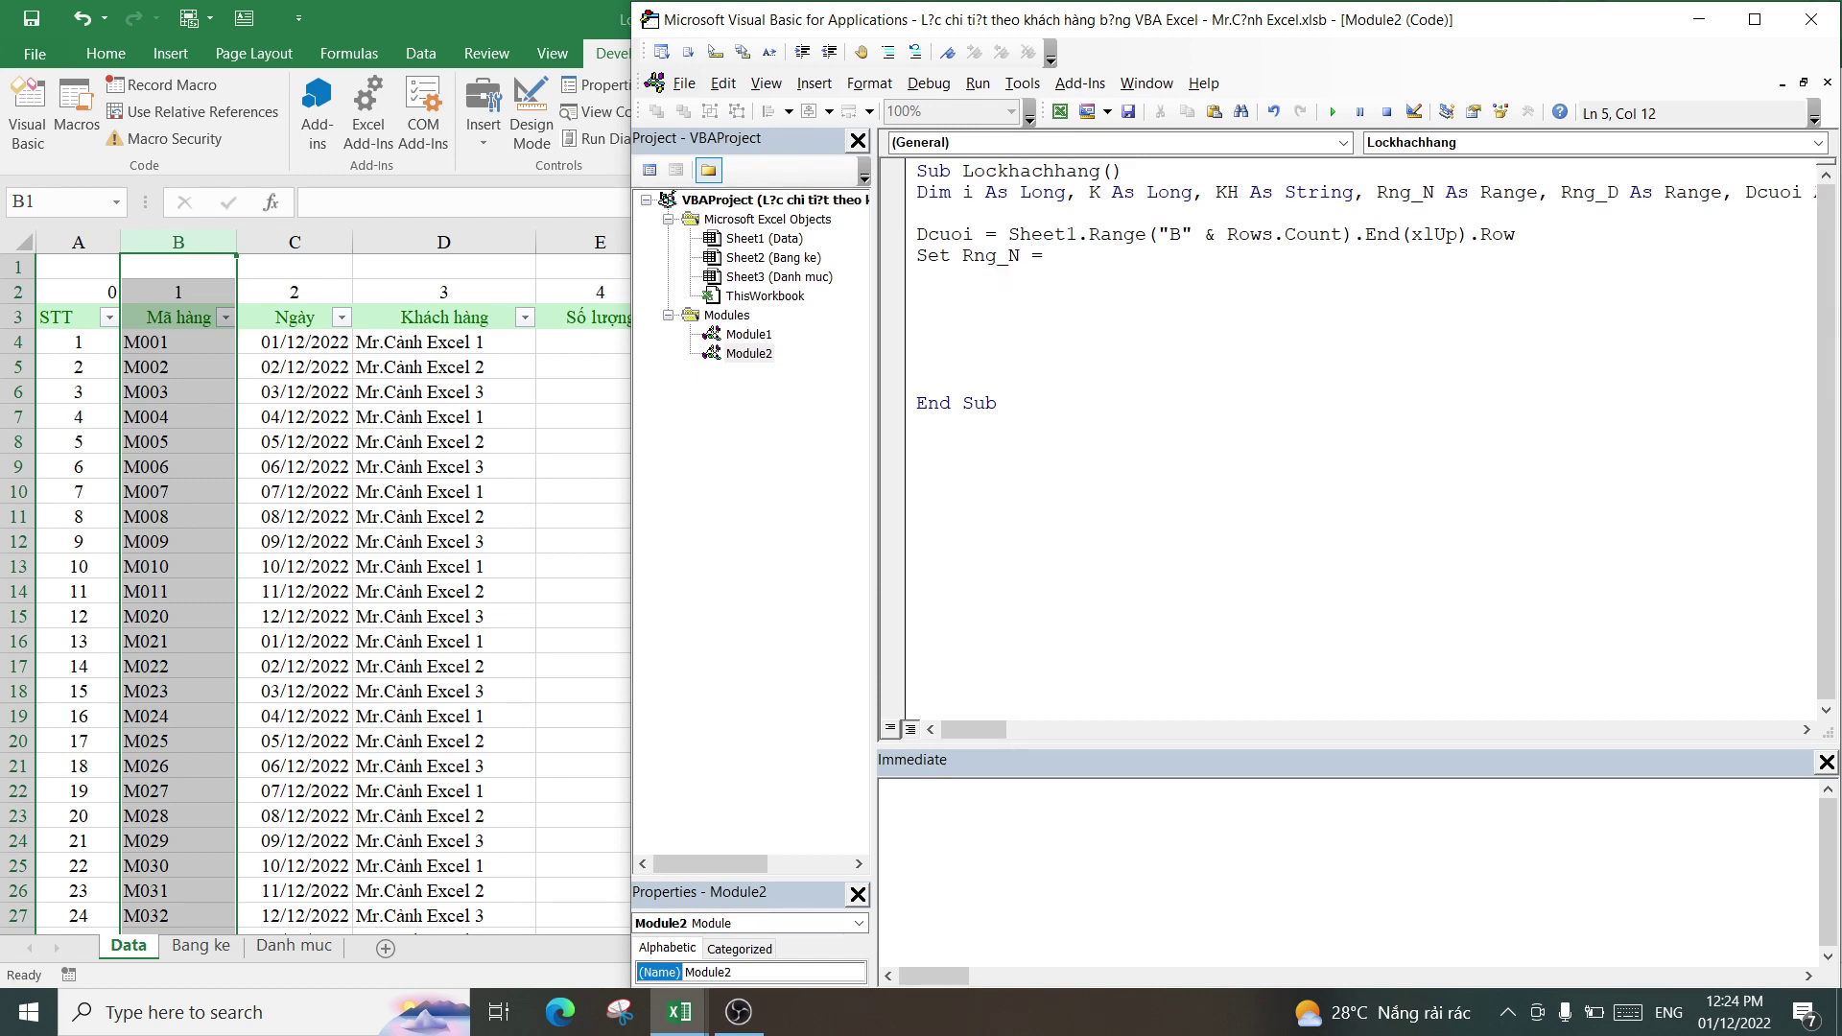
pyautogui.hotkey('alt', 'F11')
pyautogui.click(192, 348)
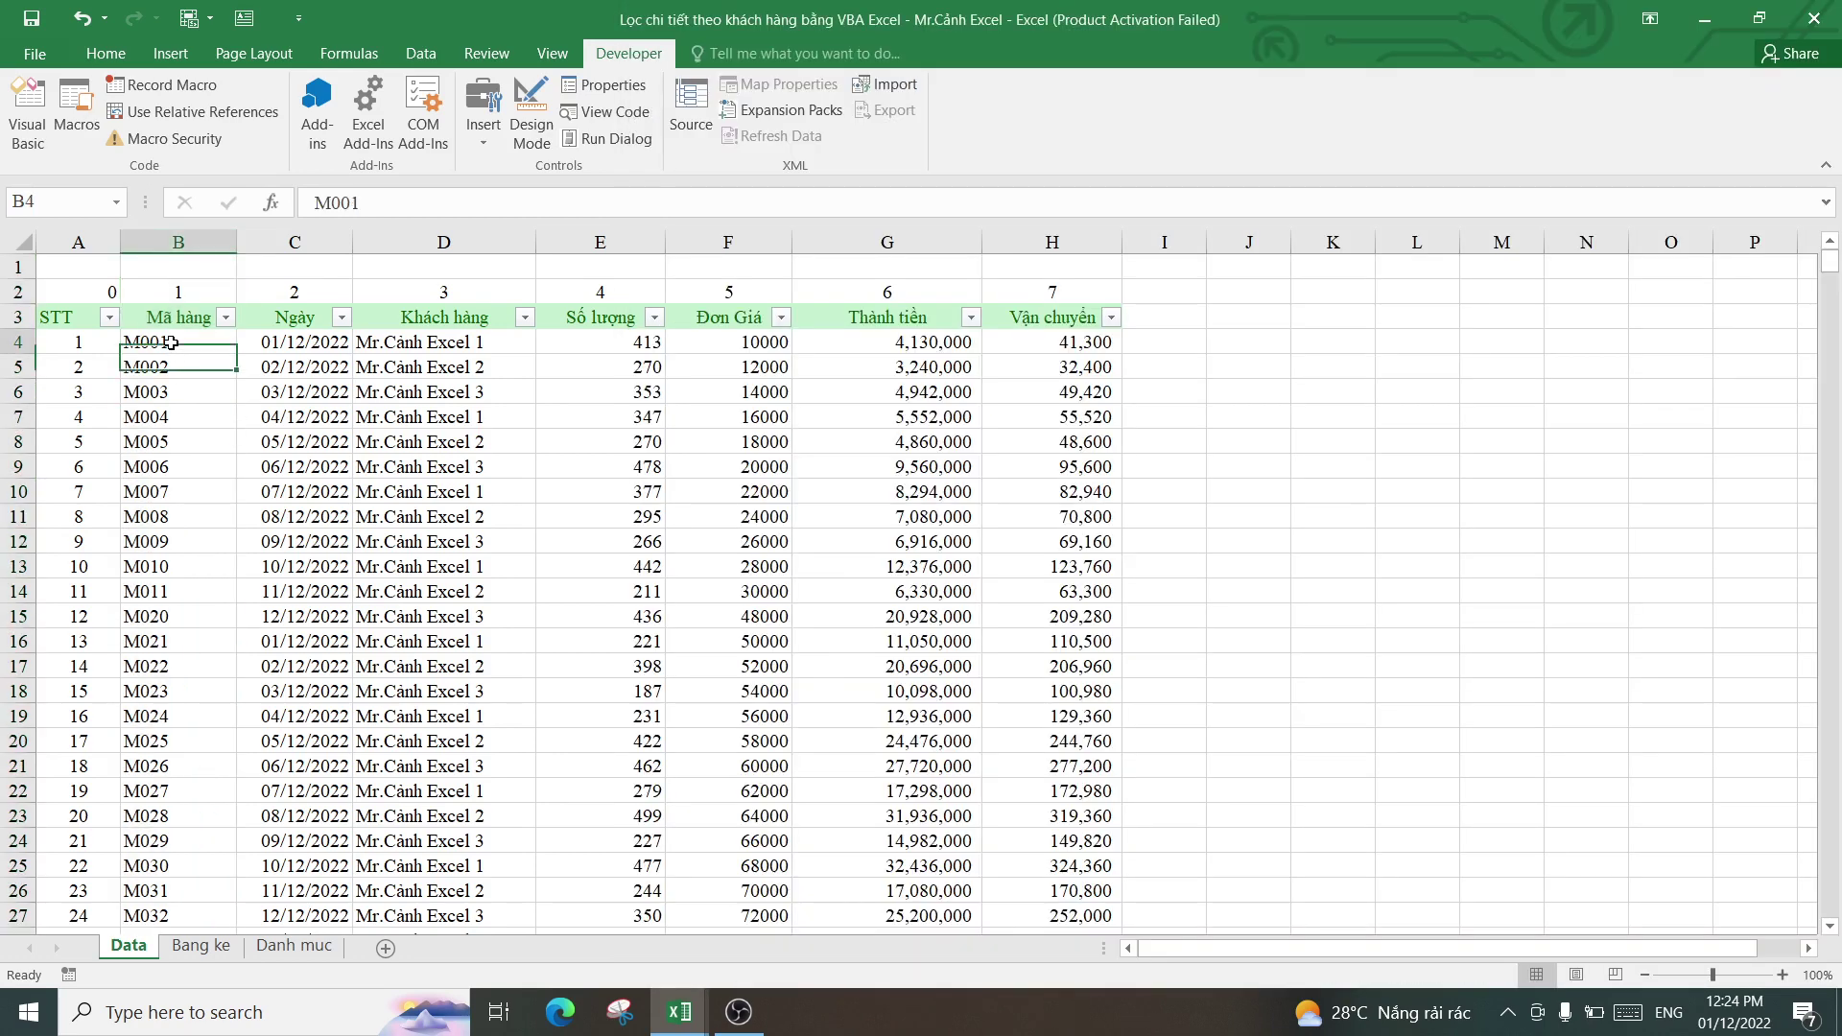
pyautogui.click(1019, 351)
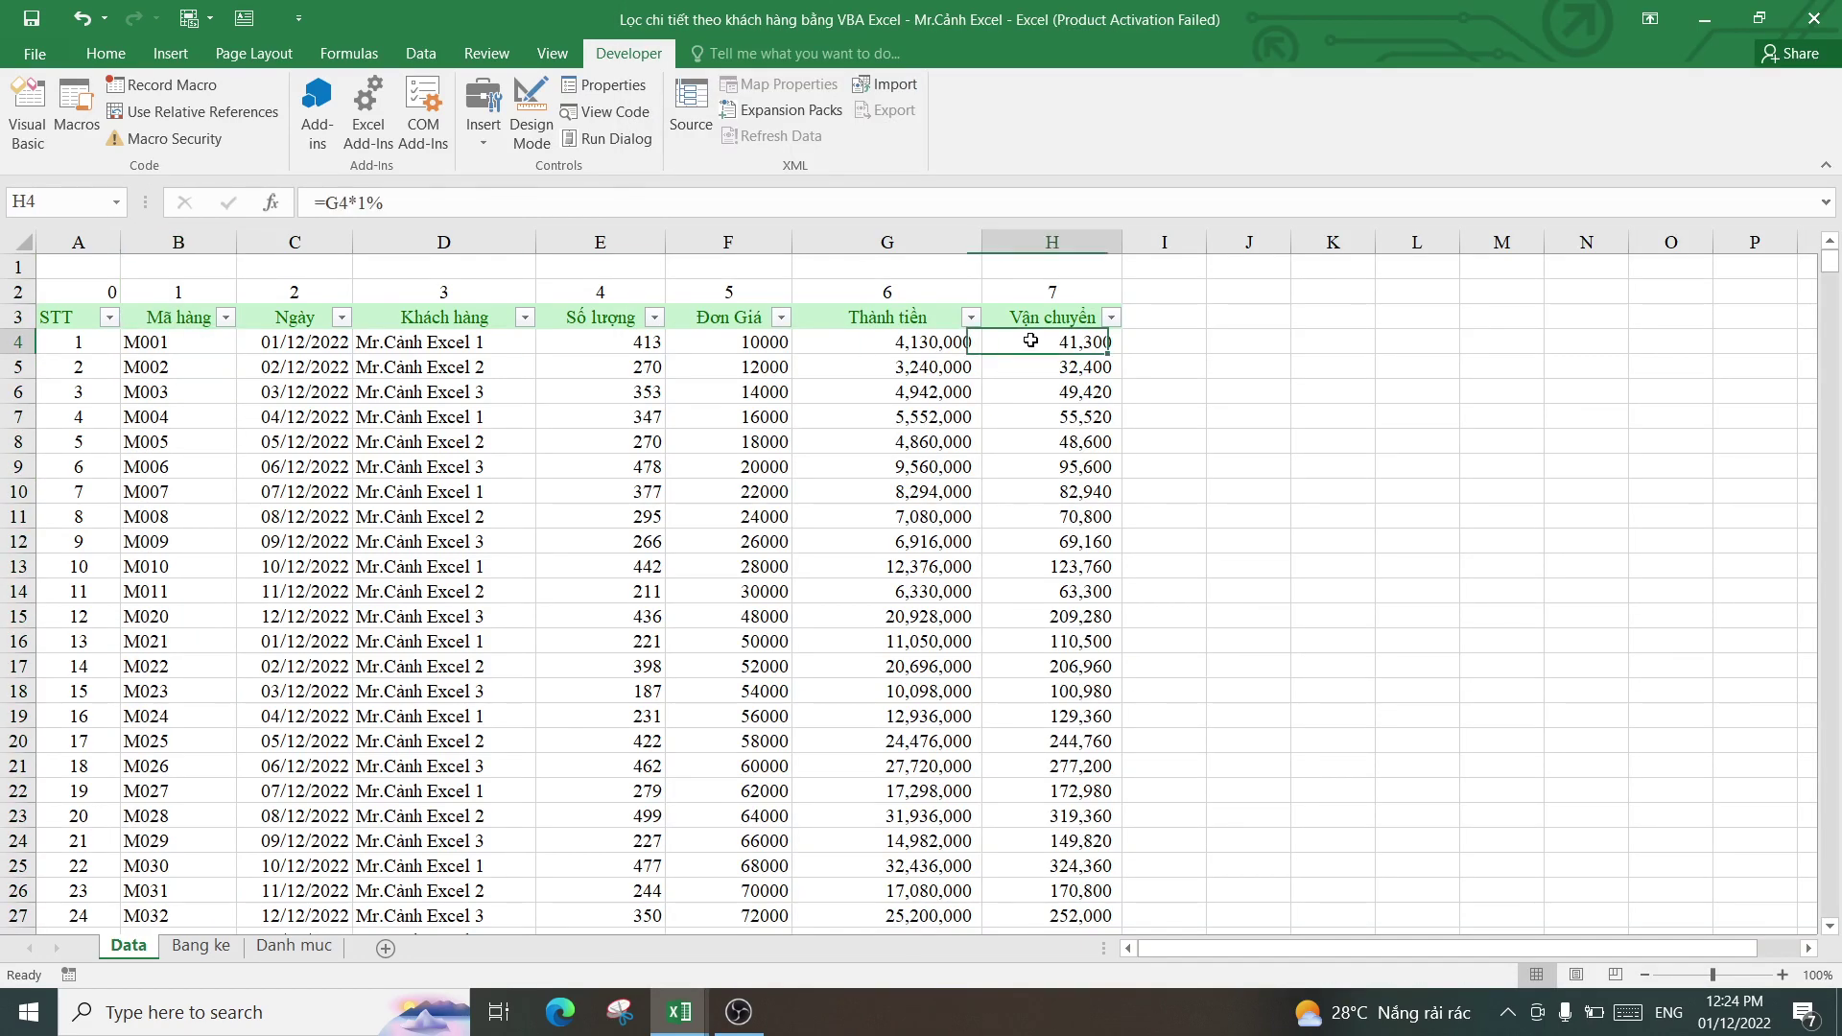
pyautogui.click(187, 355)
pyautogui.moveTo(679, 1011)
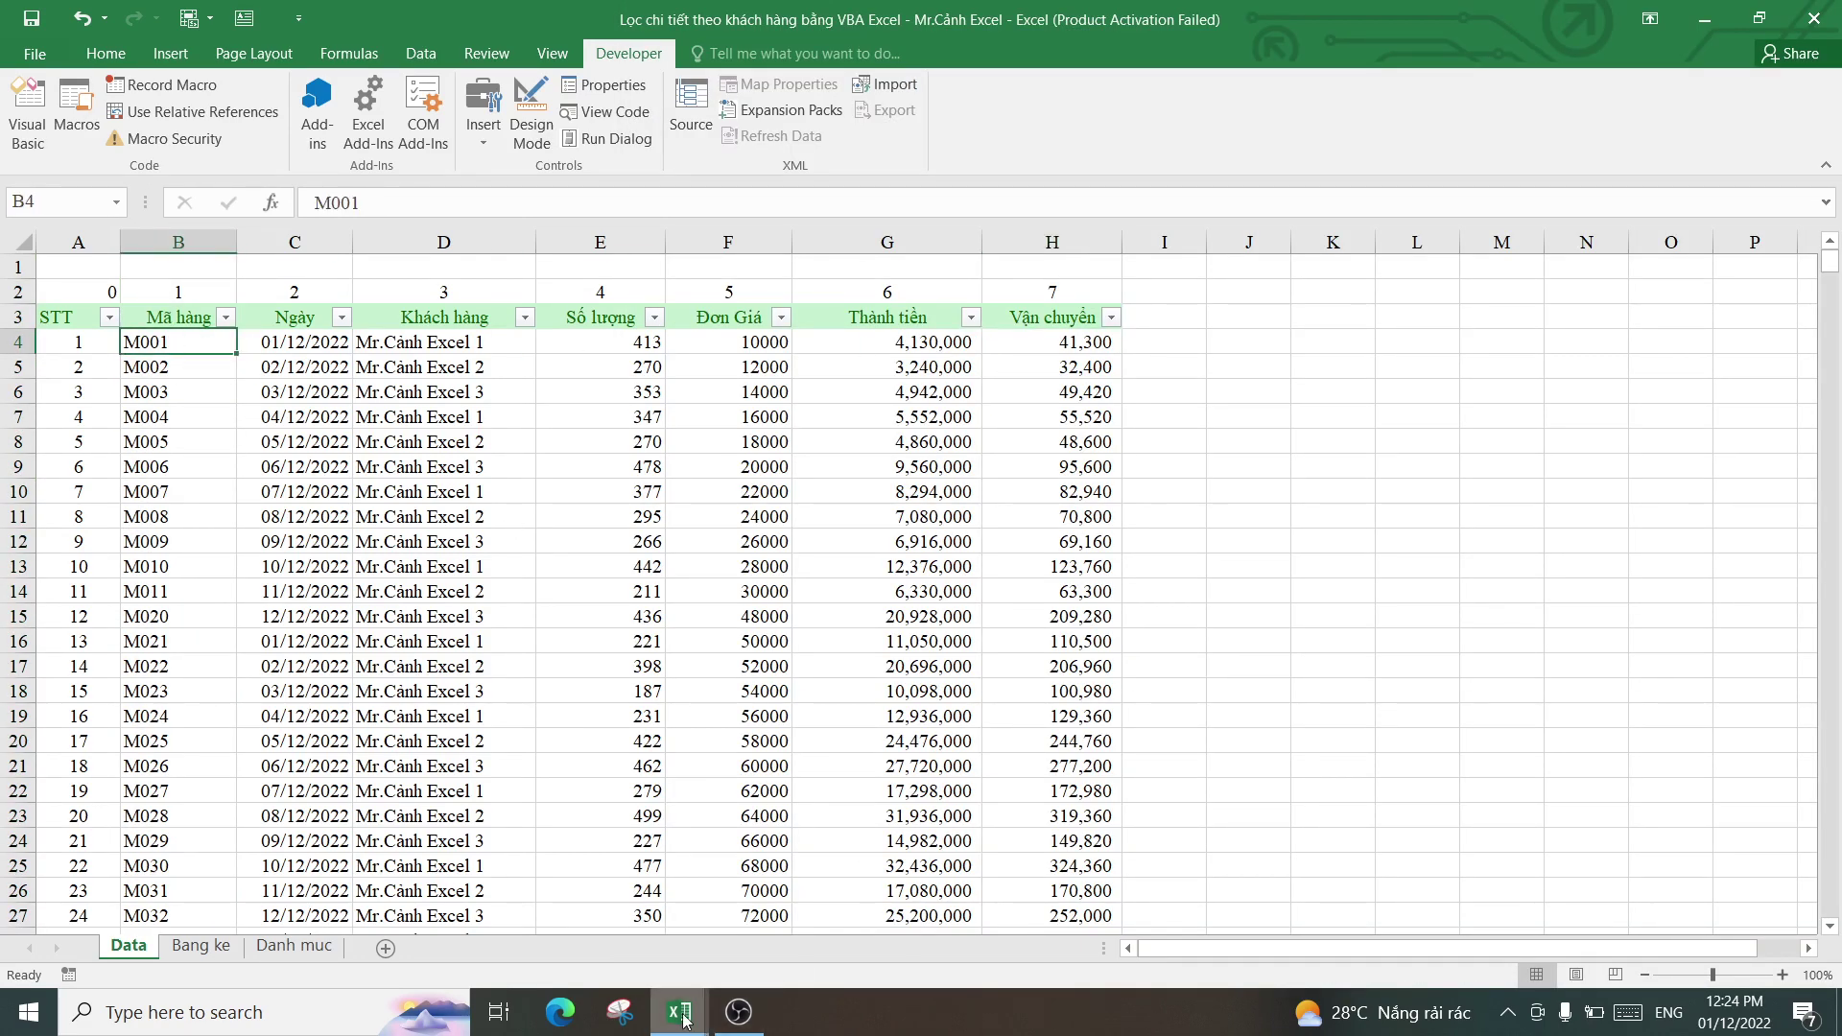
pyautogui.click(809, 921)
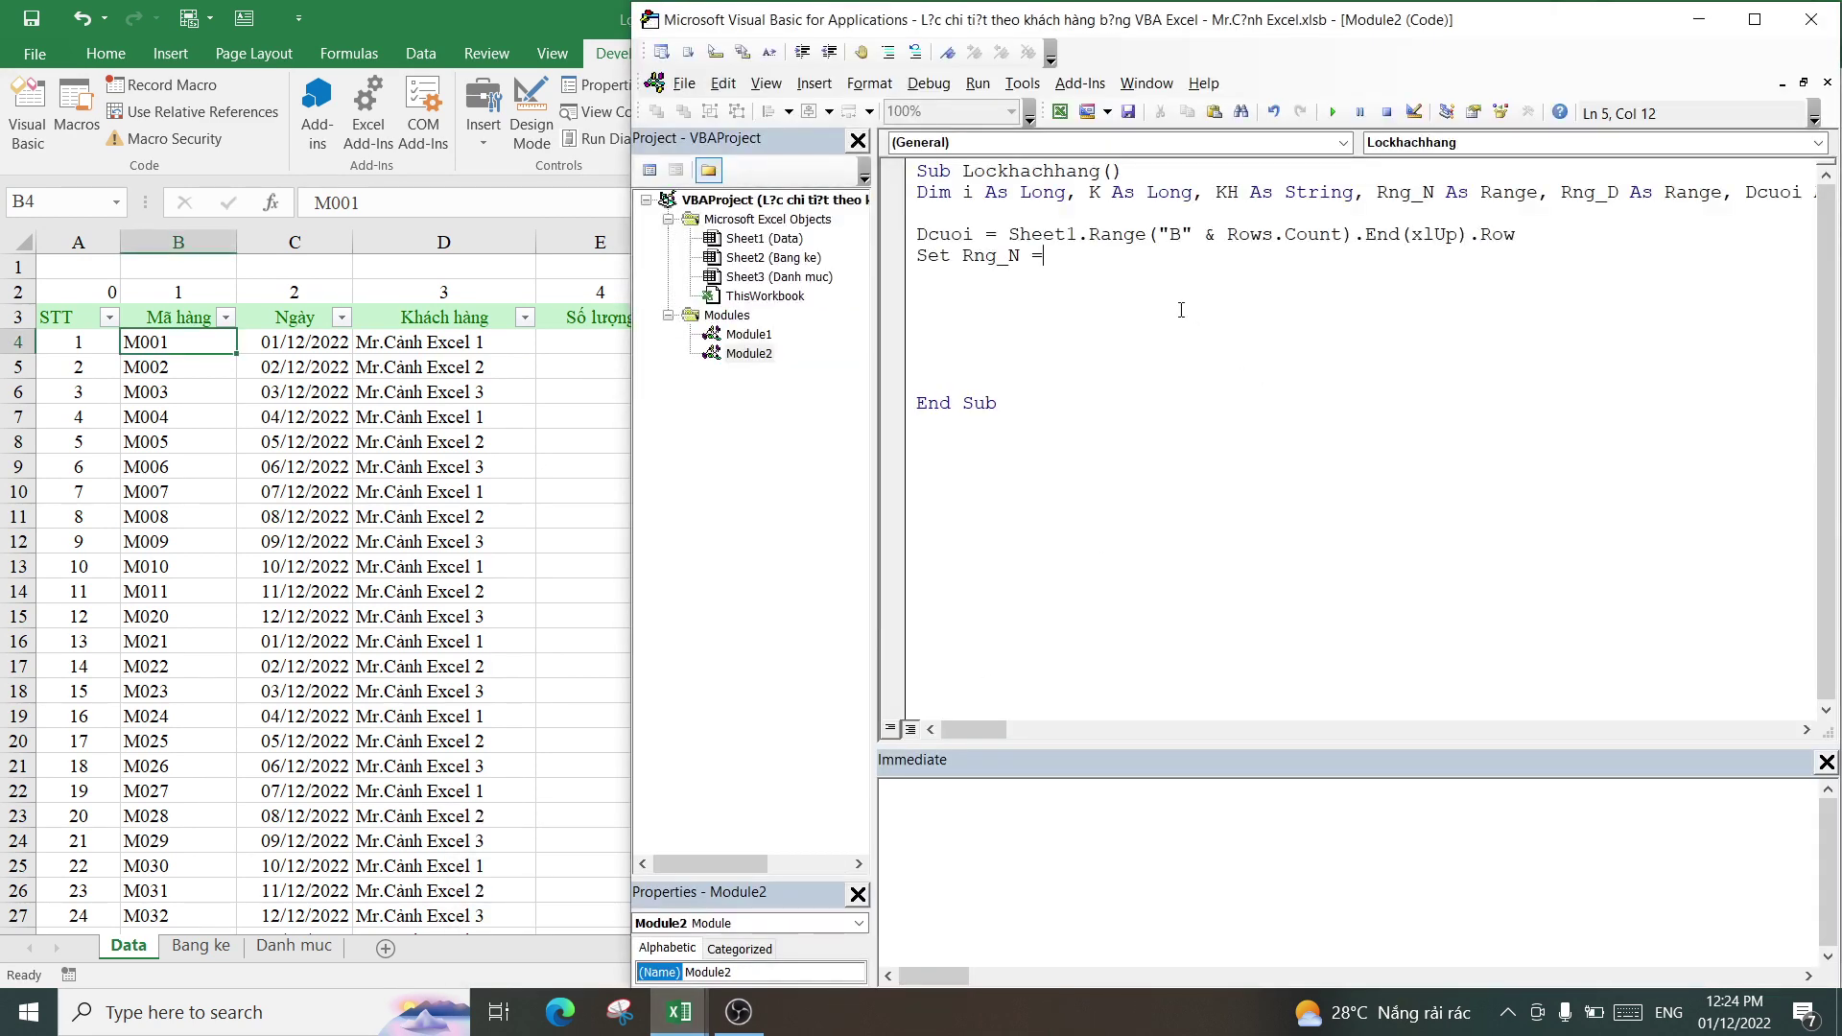
# - Finish Set Rng_N = Sheet1.Range("B4:H" & Dcuoi) and check the Data sheet rows
pyautogui.write(' Sheet')
pyautogui.write('1.Range')
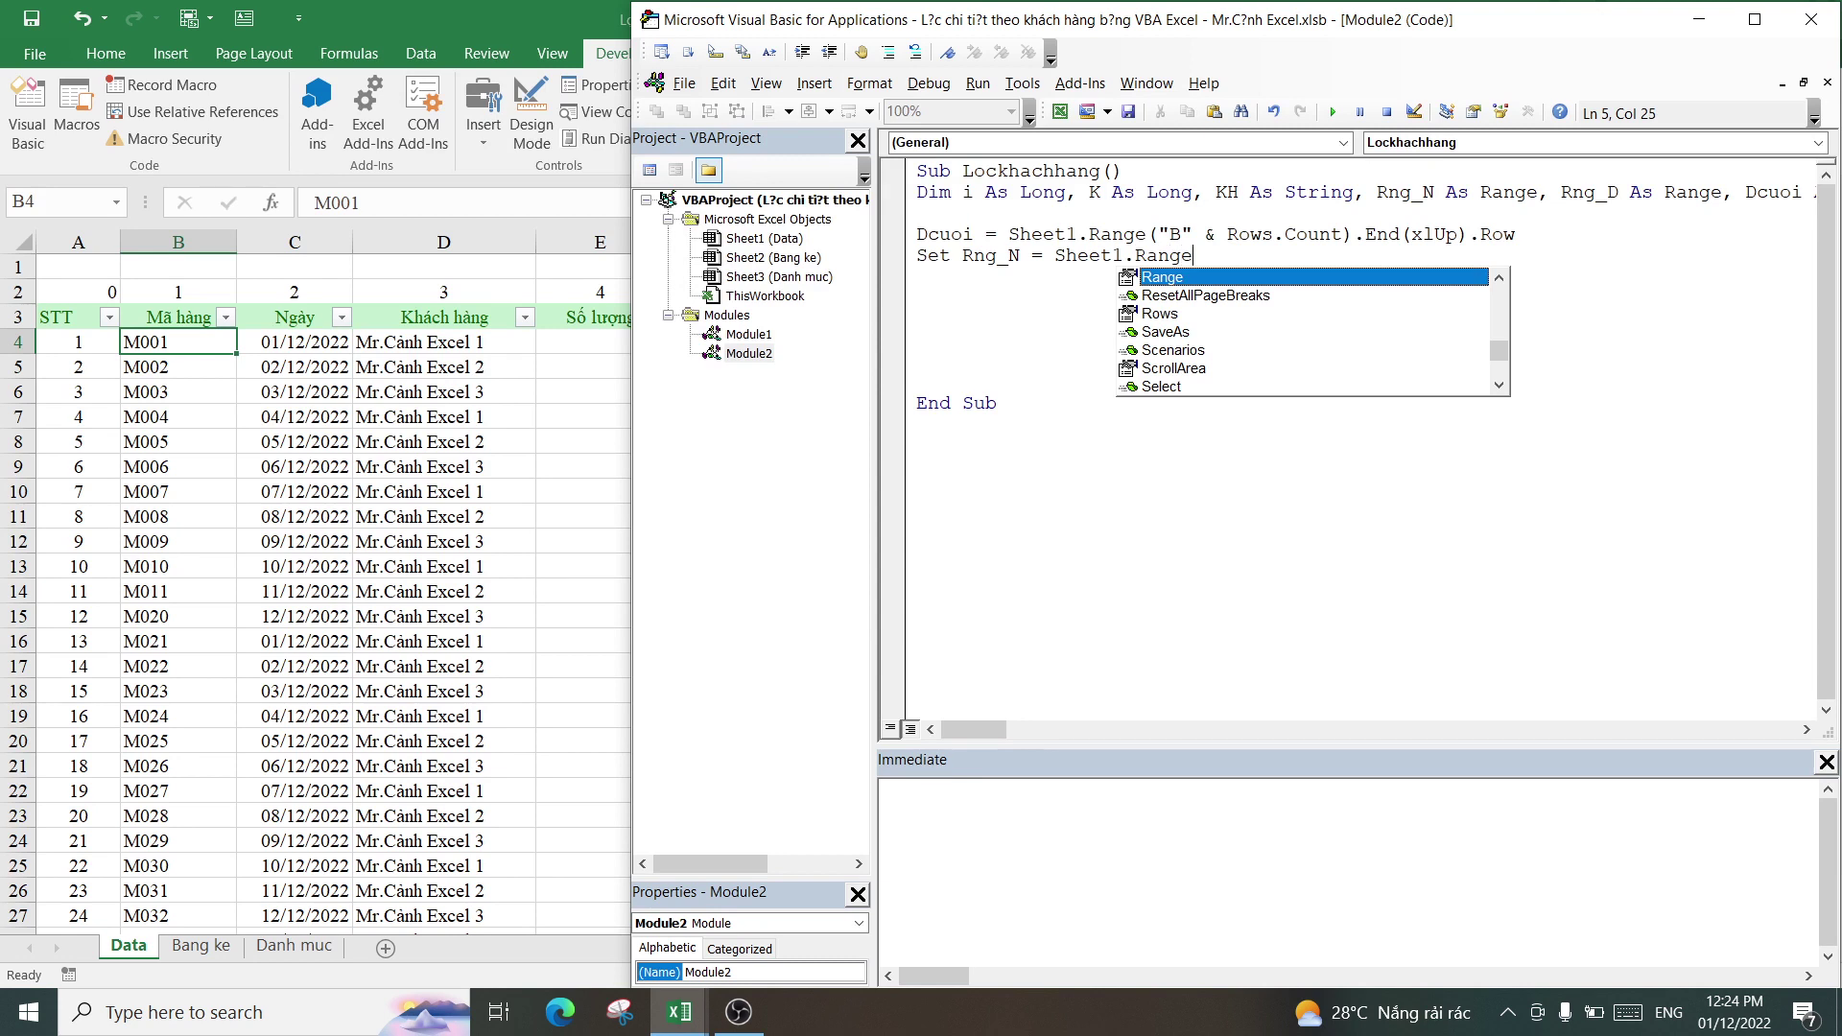
pyautogui.write('("')
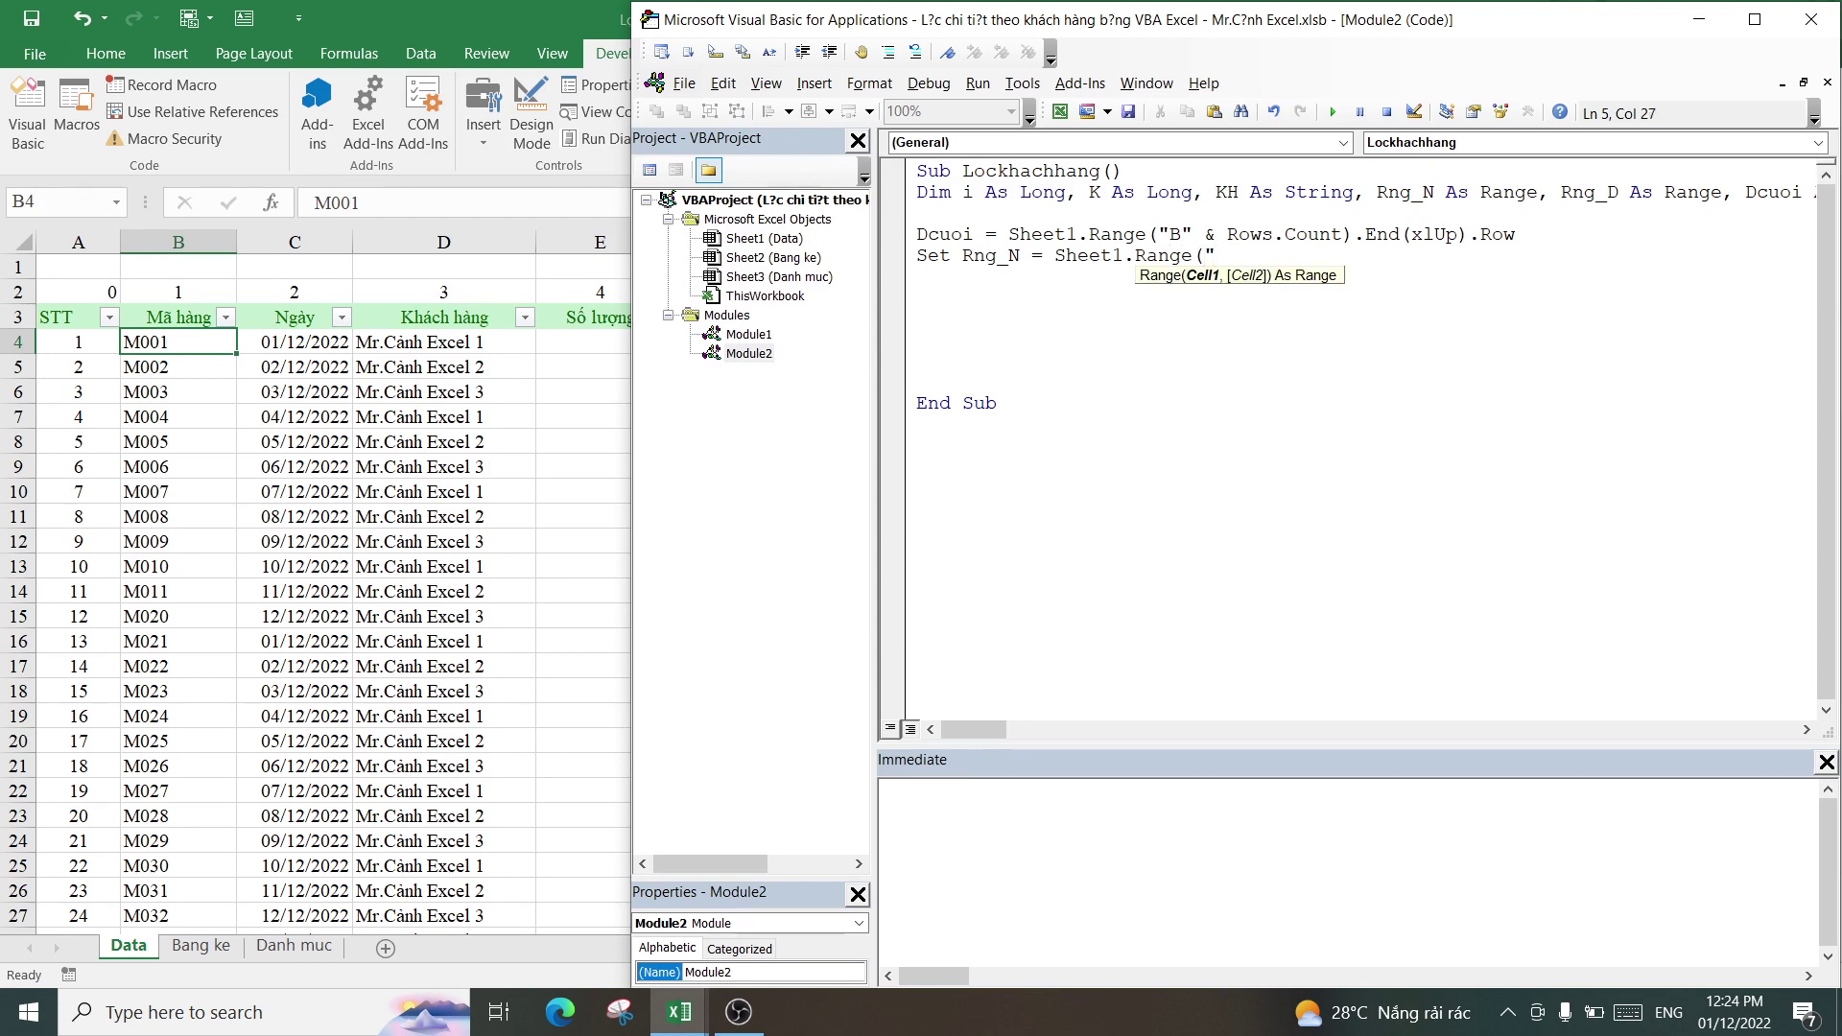
pyautogui.write('B')
pyautogui.write('4')
pyautogui.write(':H" ')
pyautogui.write('& D')
pyautogui.write('cuoi)')
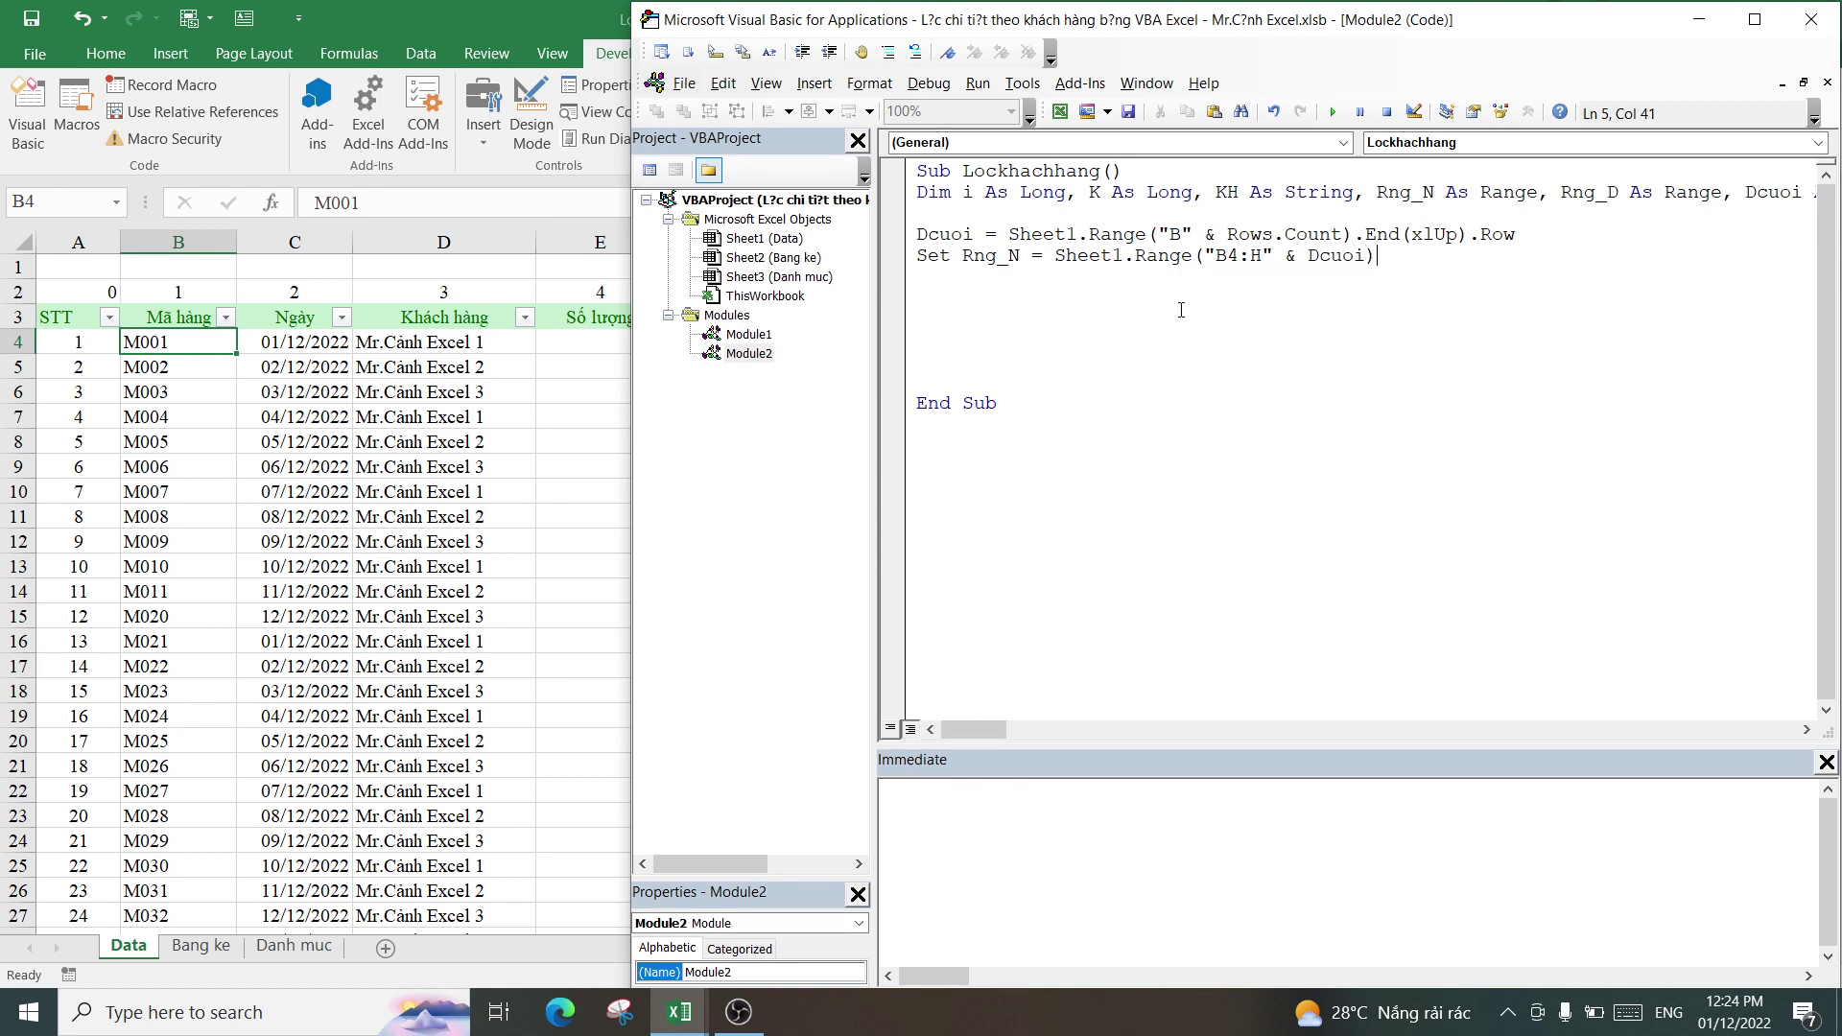
pyautogui.click(135, 523)
pyautogui.scroll(-5, 465, 533)
pyautogui.scroll(5, 402, 504)
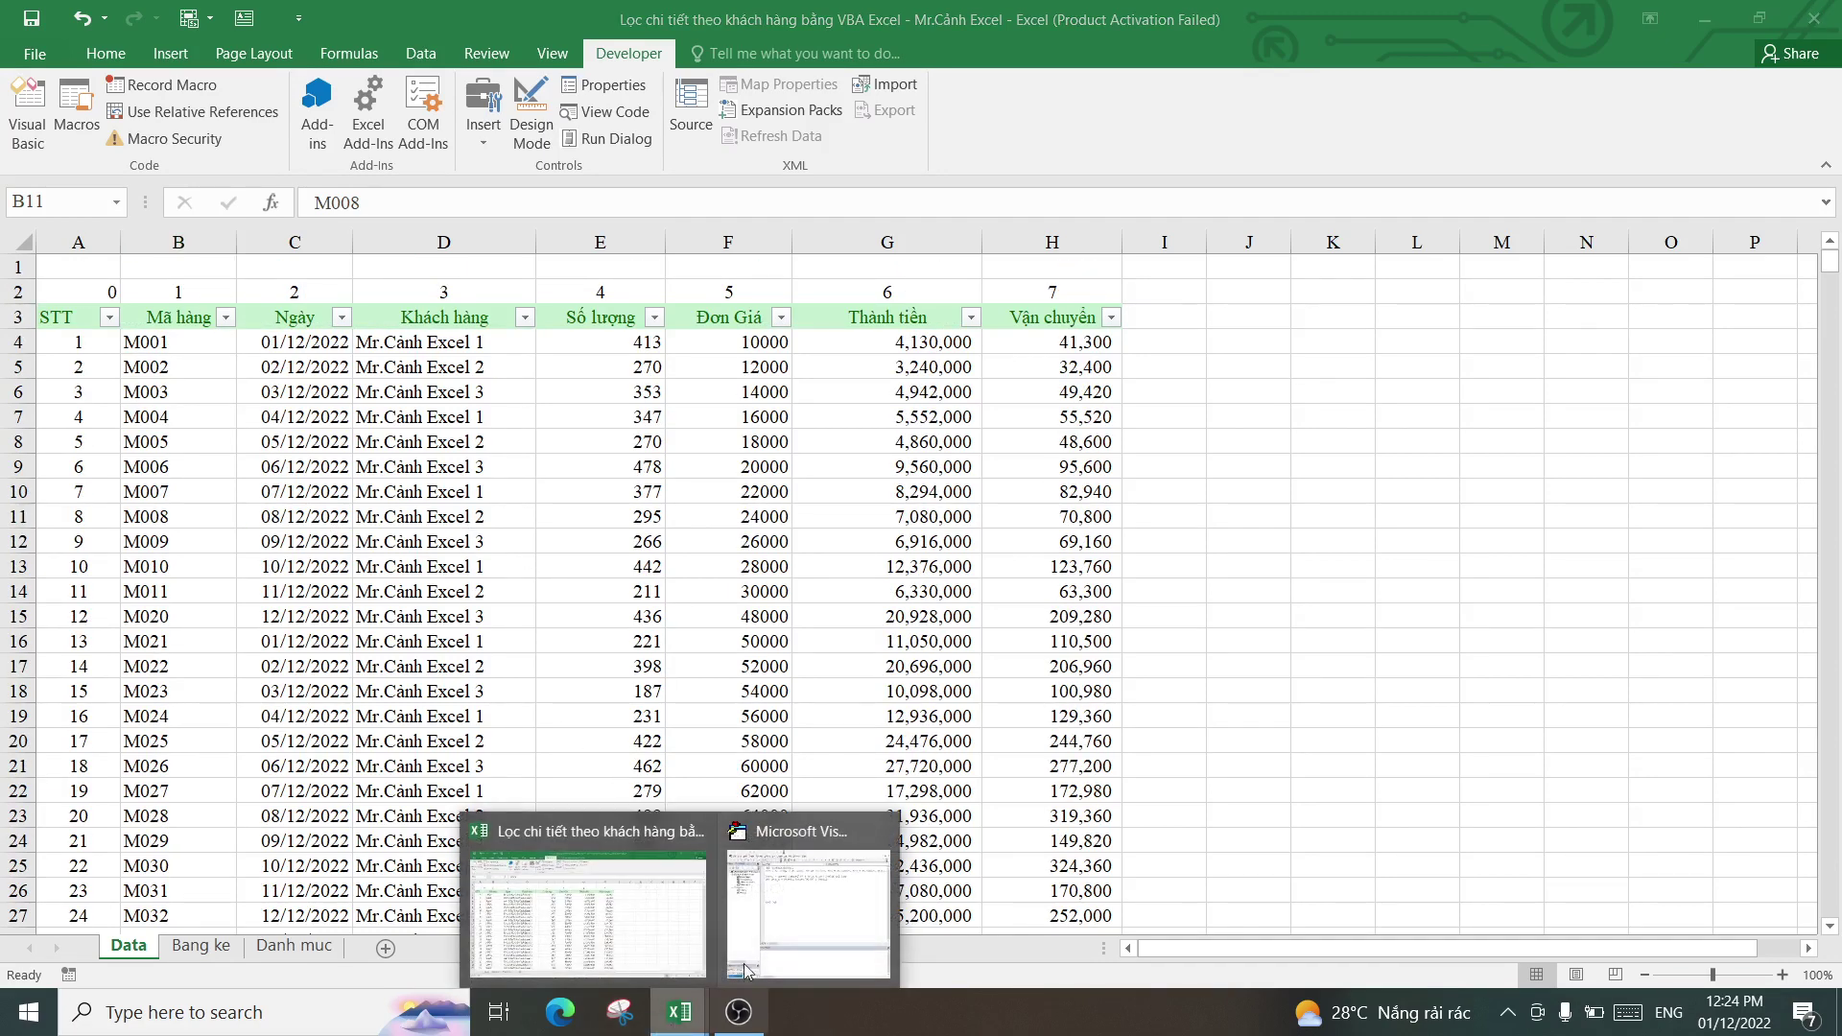
# - Add an unfinished Set Rng_D = Sheet1.Range( line below Rng_N, then show the Bang ke sheet
pyautogui.click(776, 906)
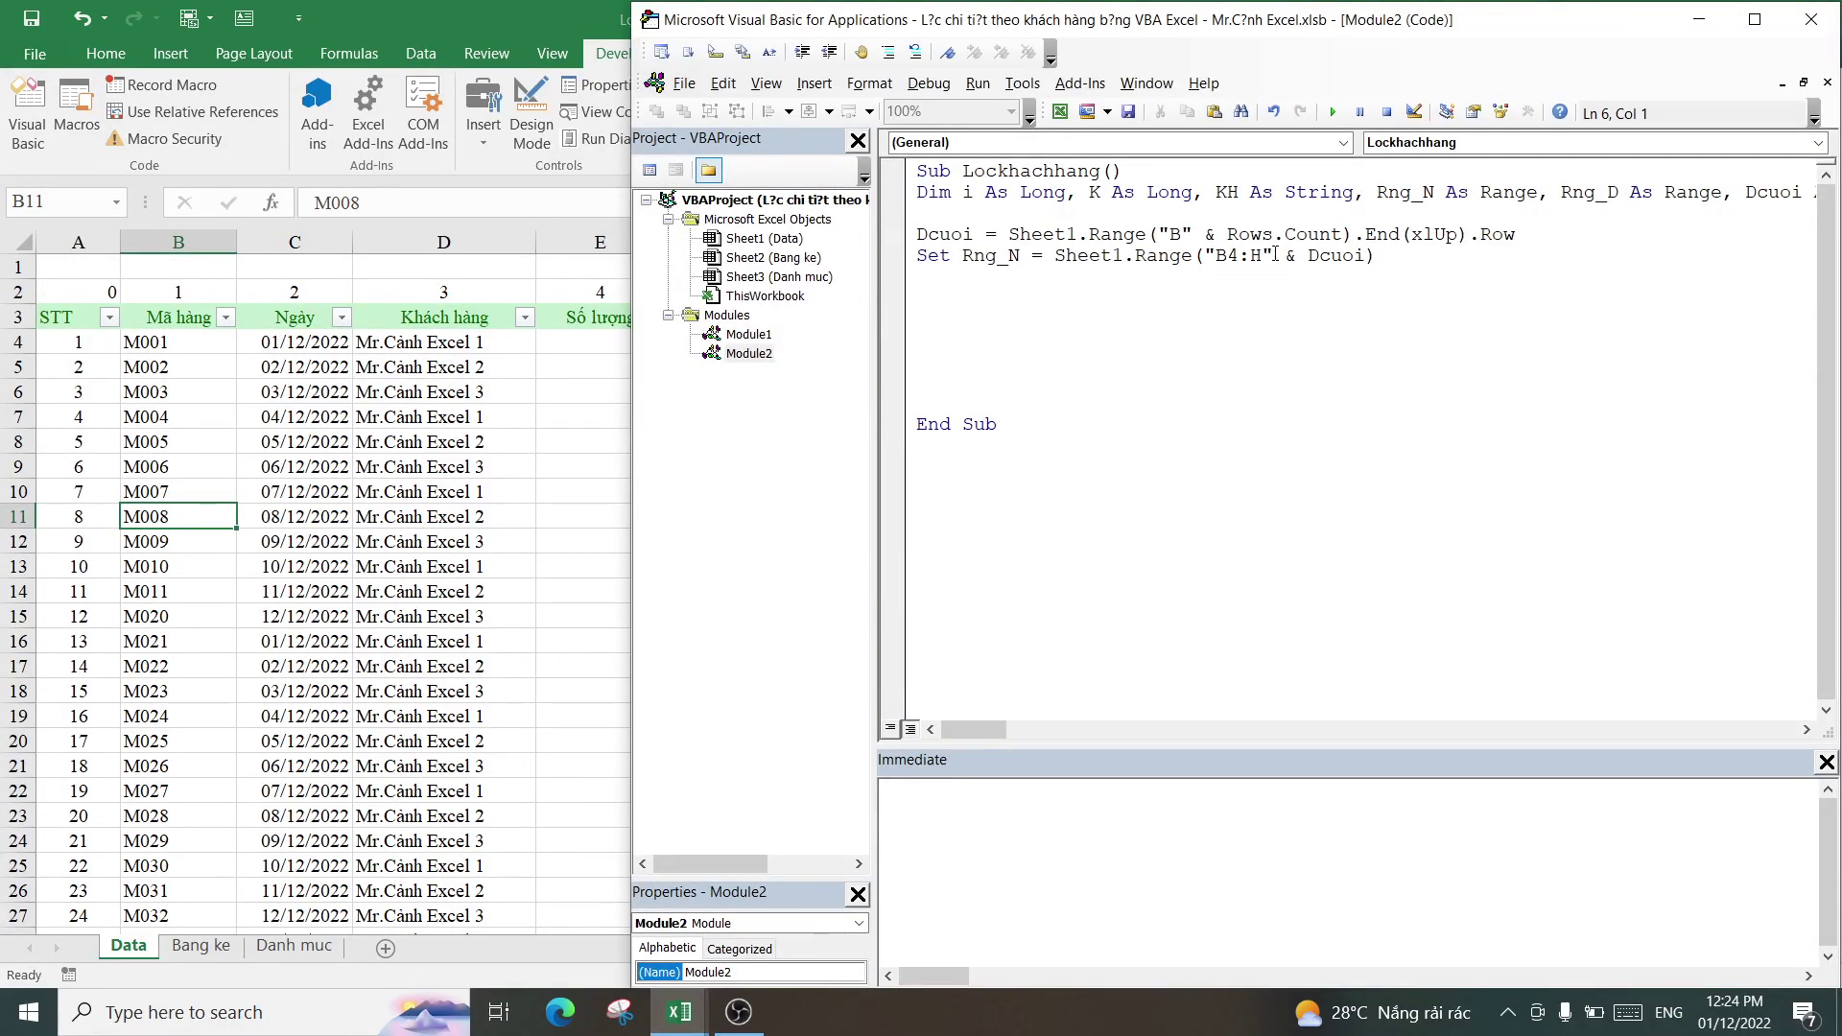
pyautogui.moveTo(1363, 255); pyautogui.dragTo(1285, 255)
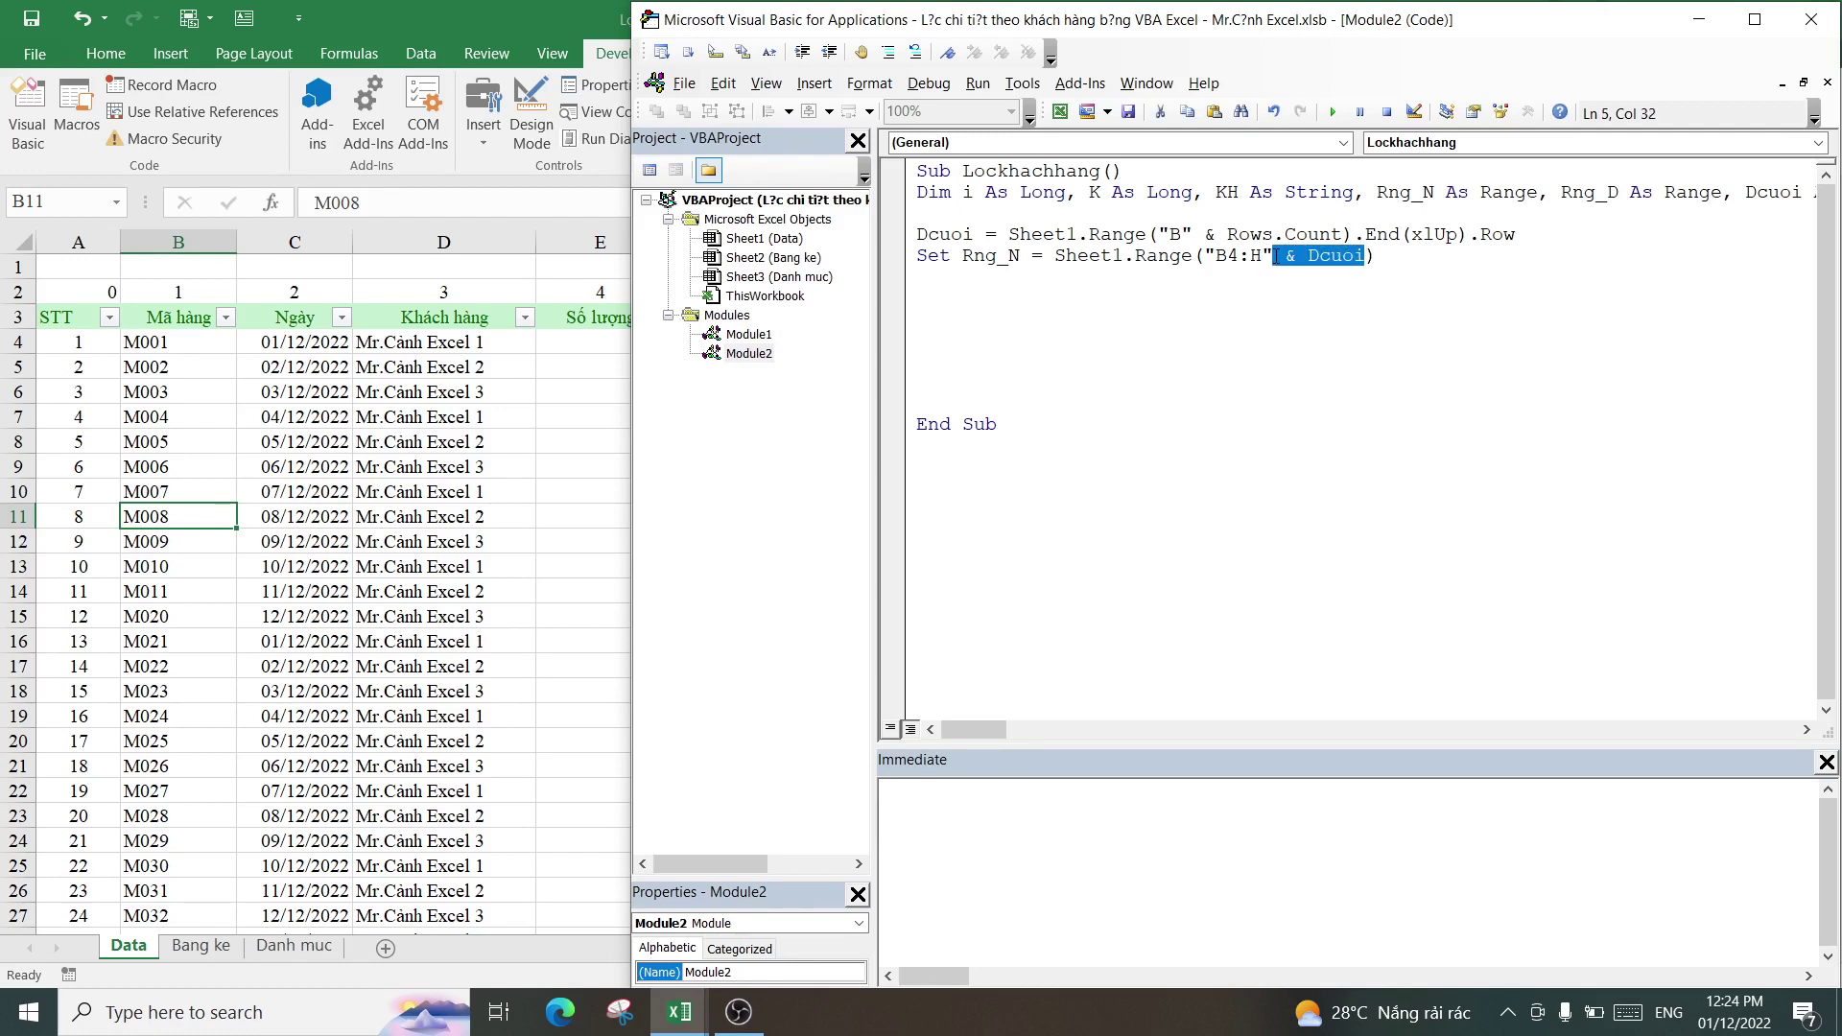
pyautogui.click(1341, 256)
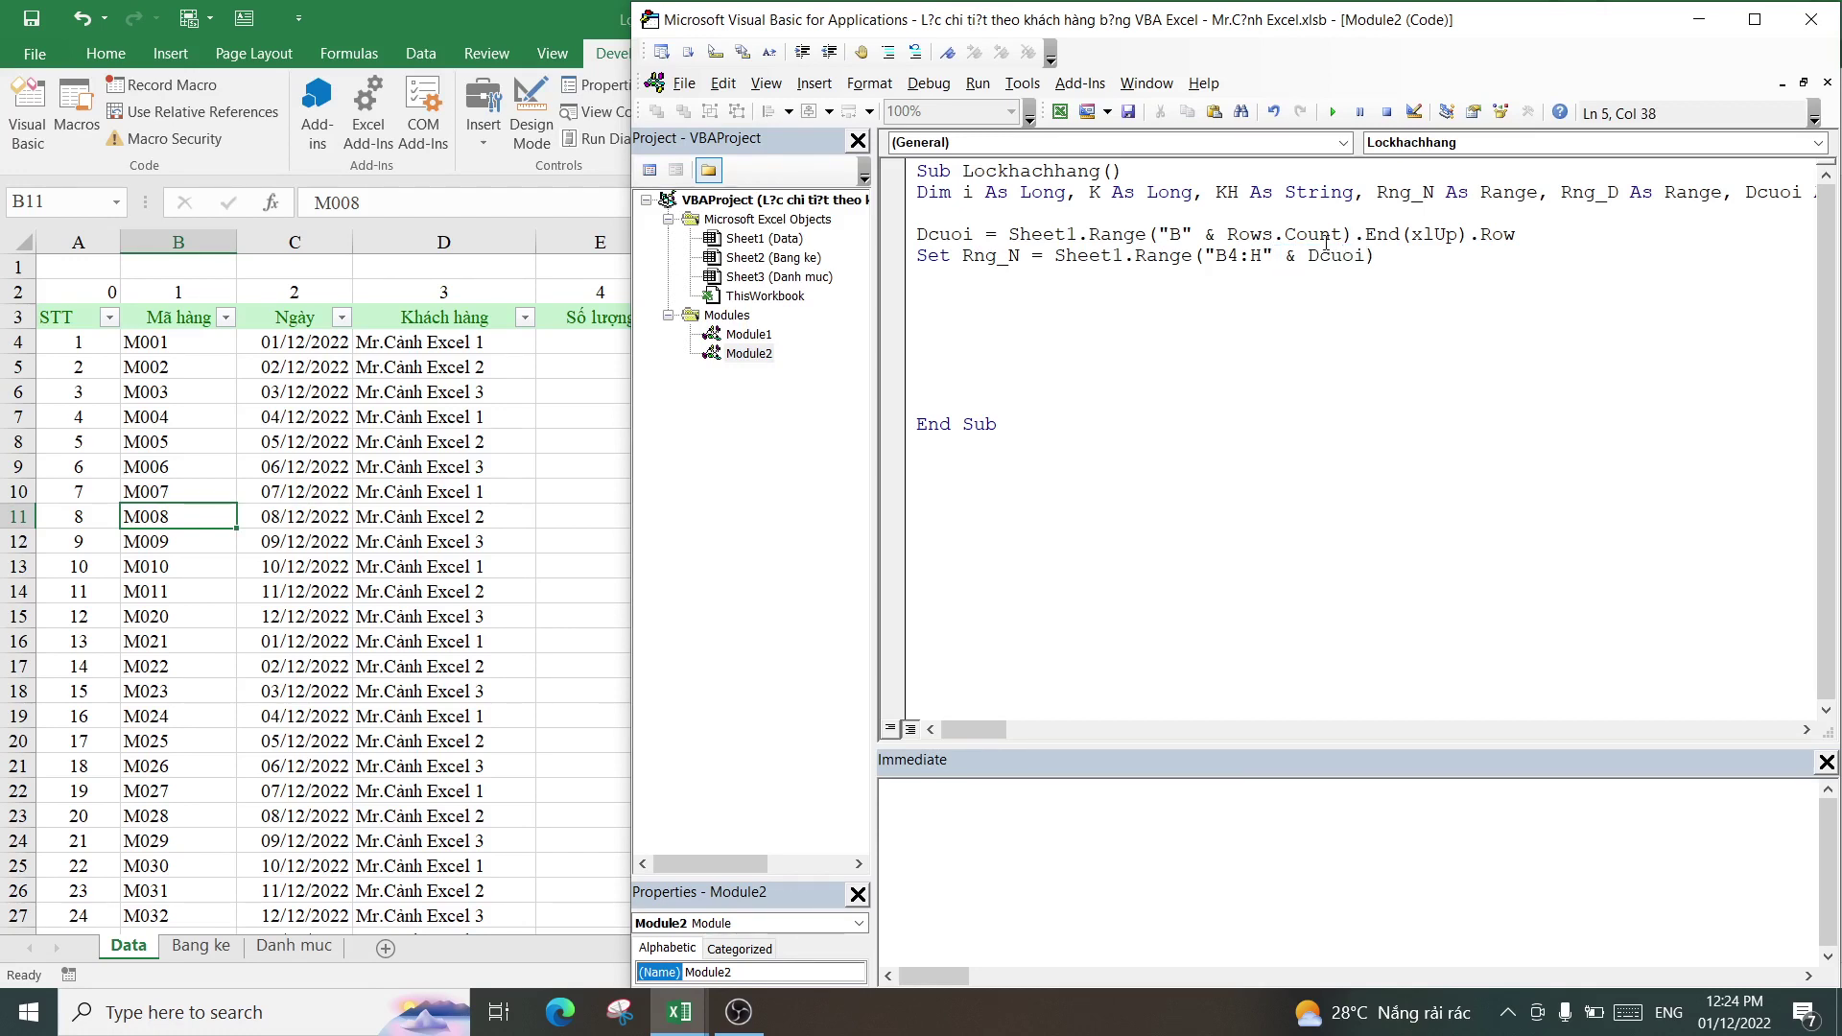
pyautogui.click(1379, 255)
pyautogui.press('Return')
pyautogui.write('Set Rng_')
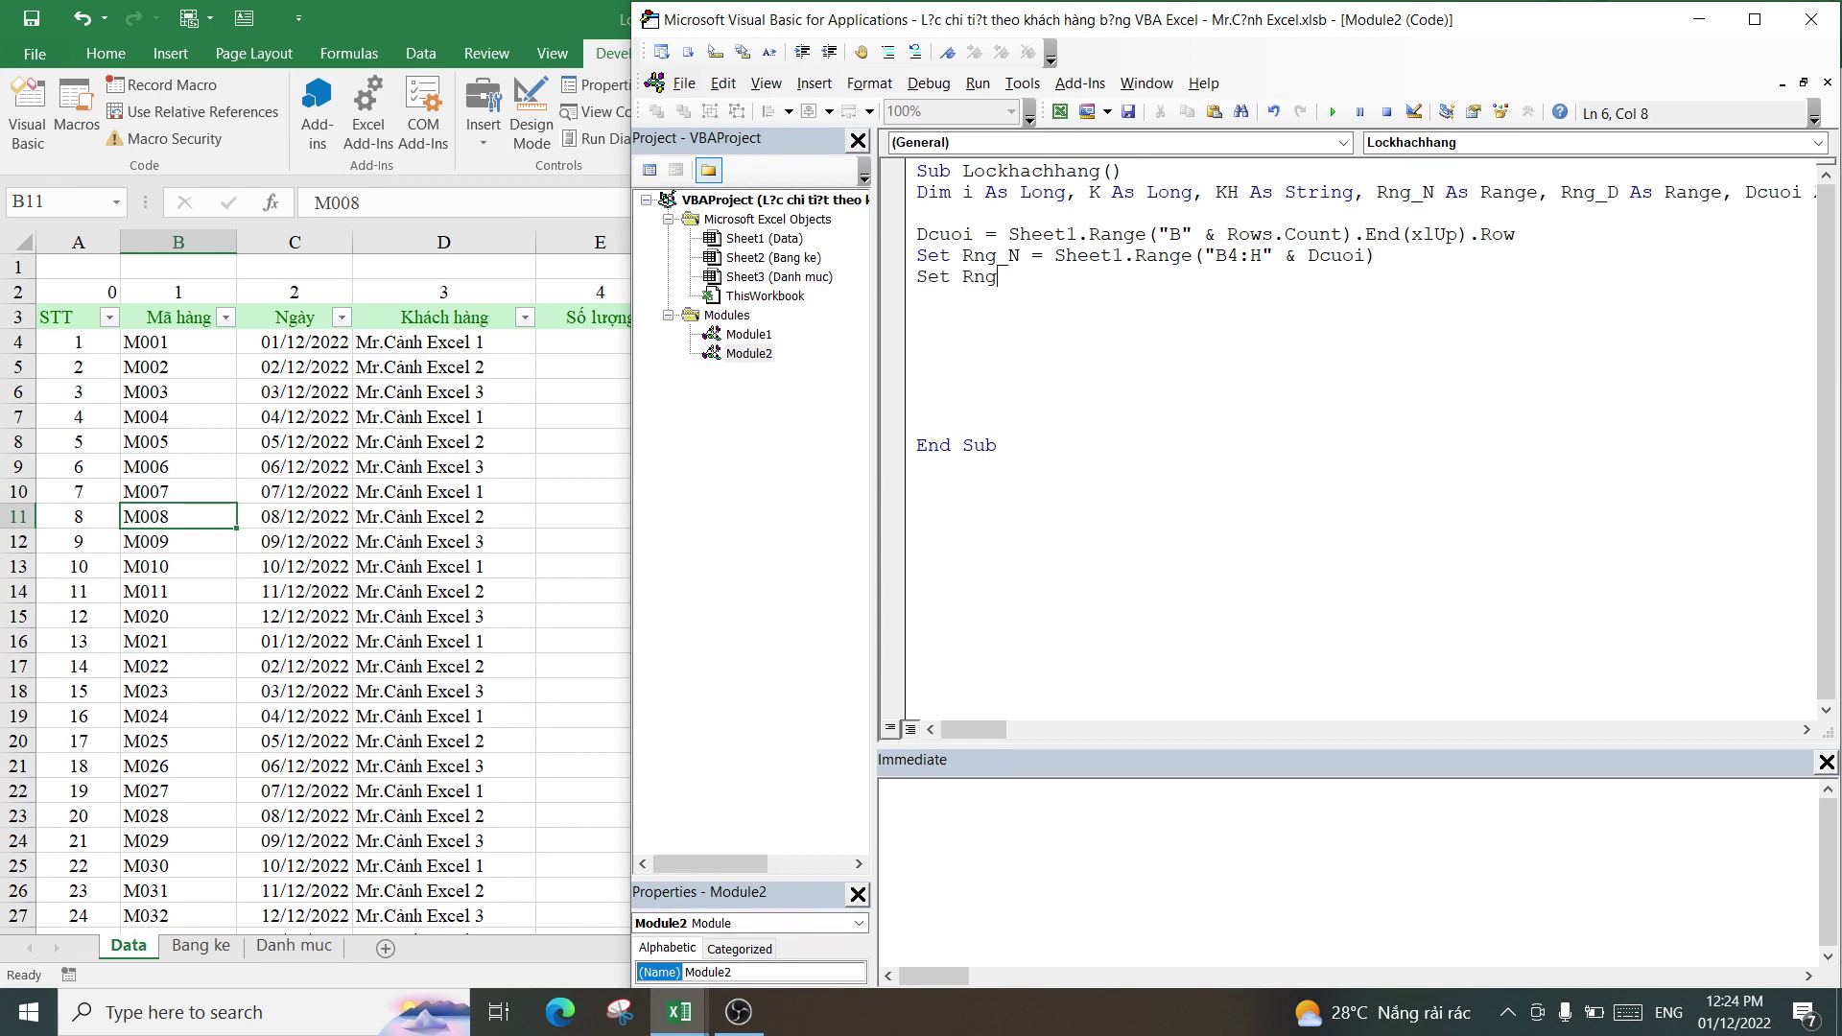
pyautogui.write('D ')
pyautogui.write('= ')
pyautogui.write('Sheet1.')
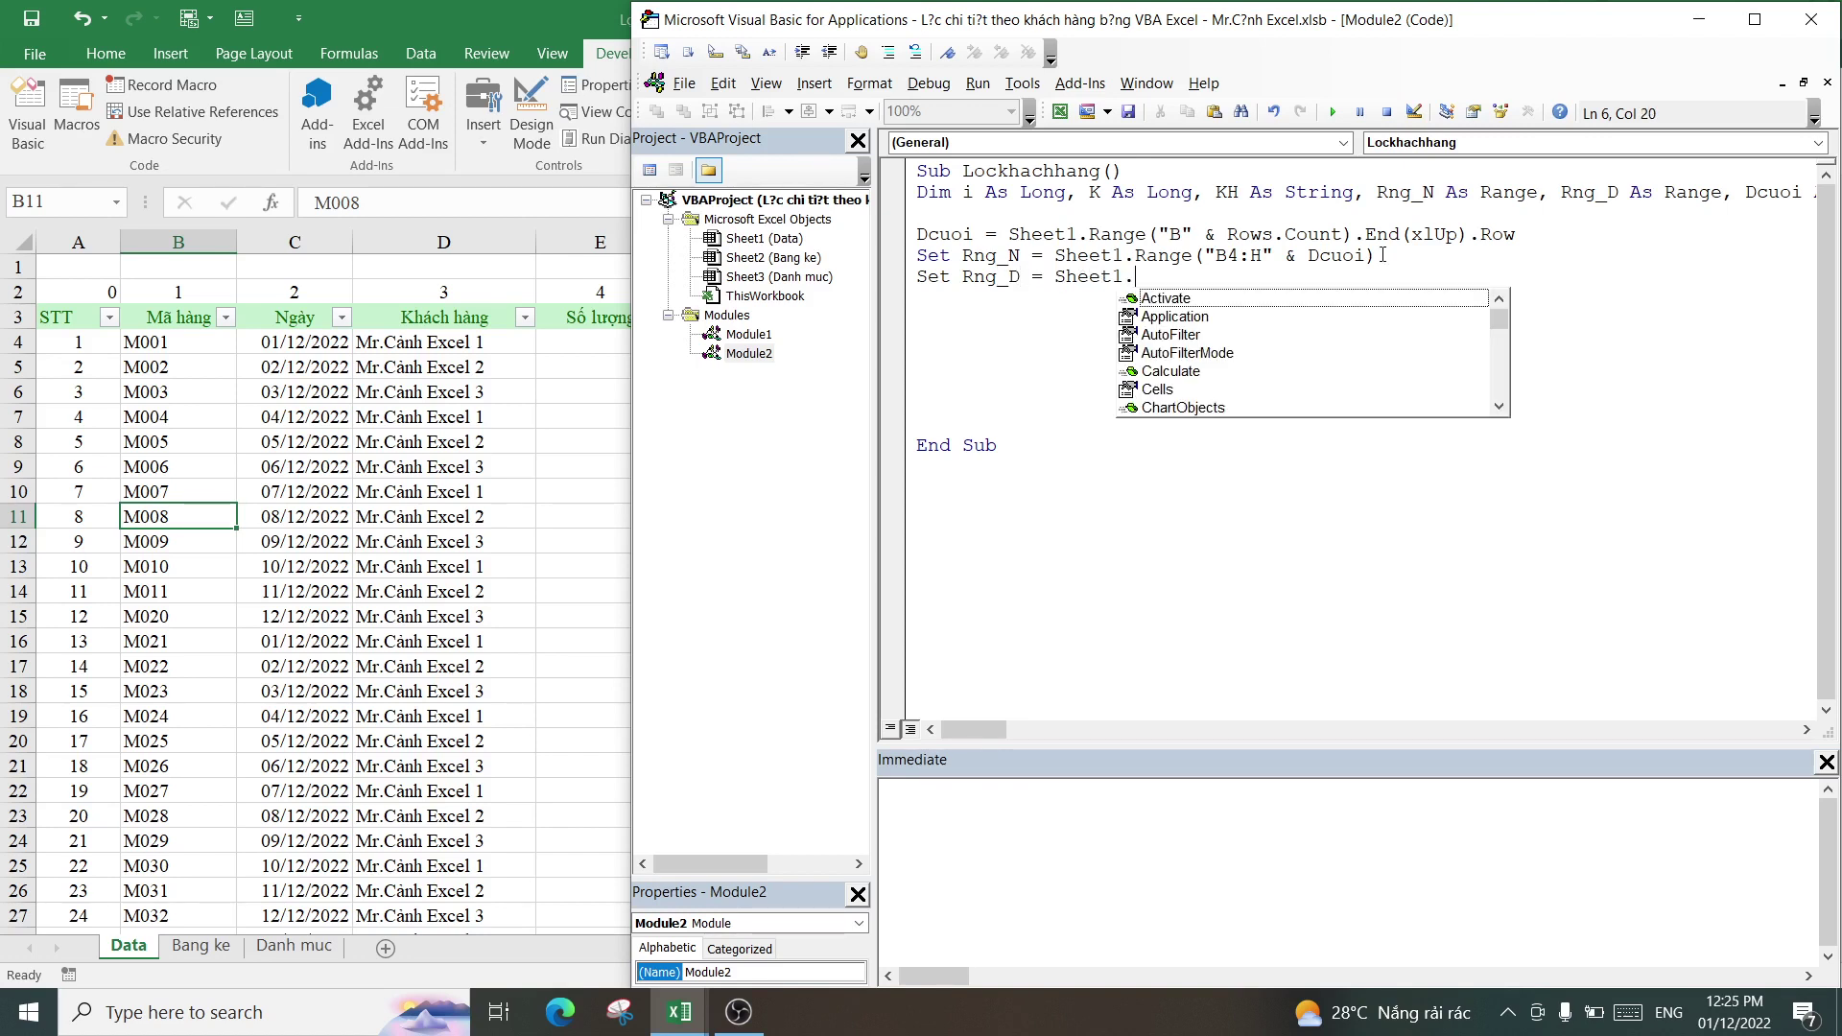
pyautogui.write('Range')
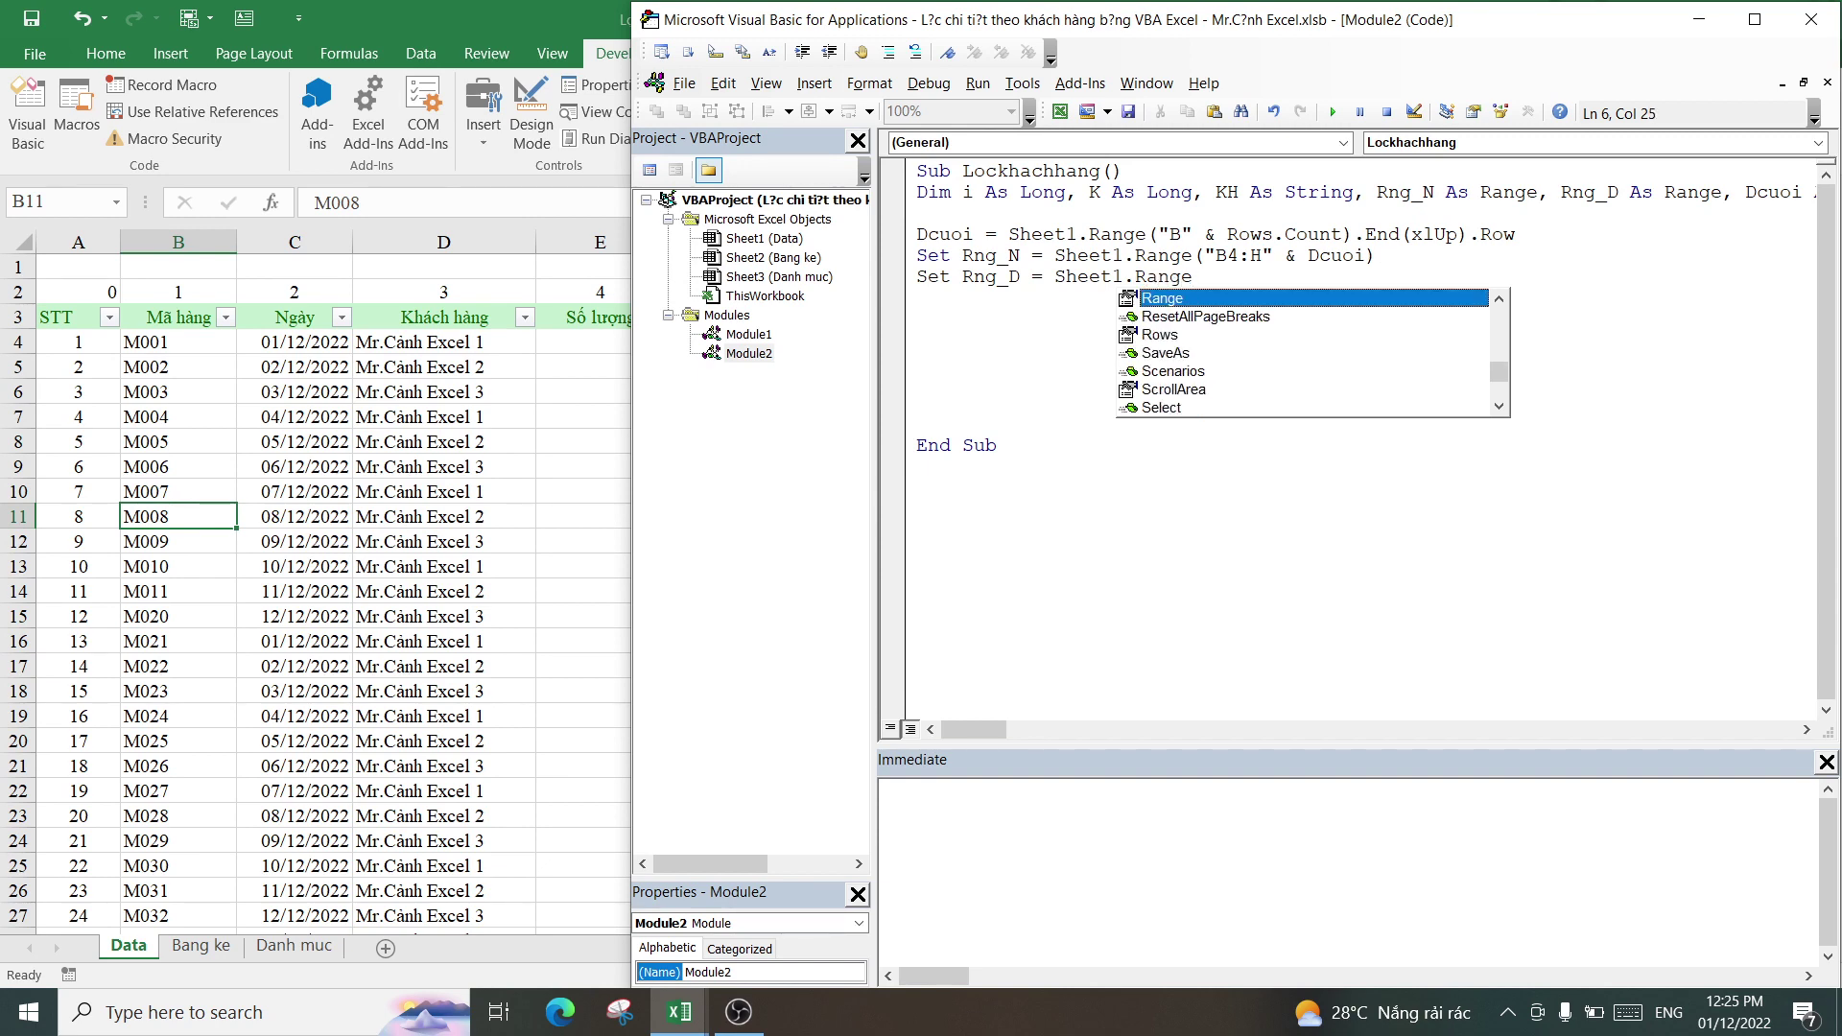
pyautogui.write('(')
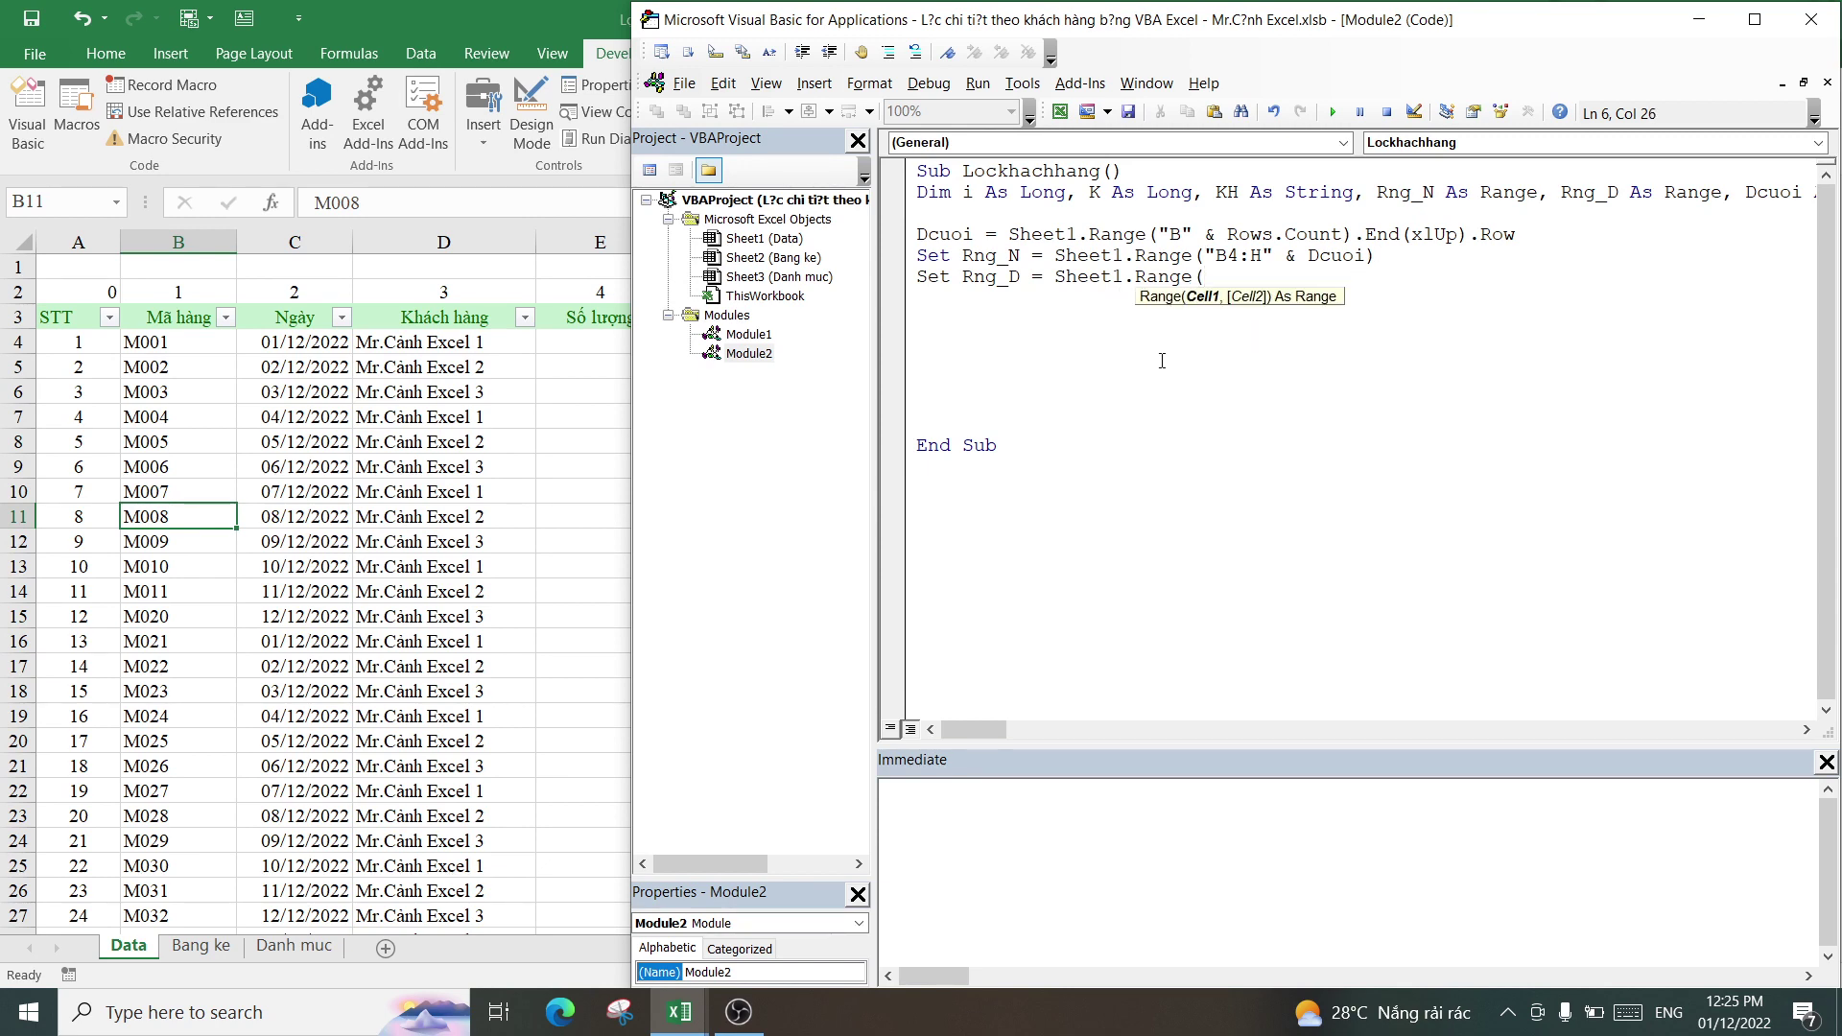
pyautogui.click(459, 516)
pyautogui.click(200, 946)
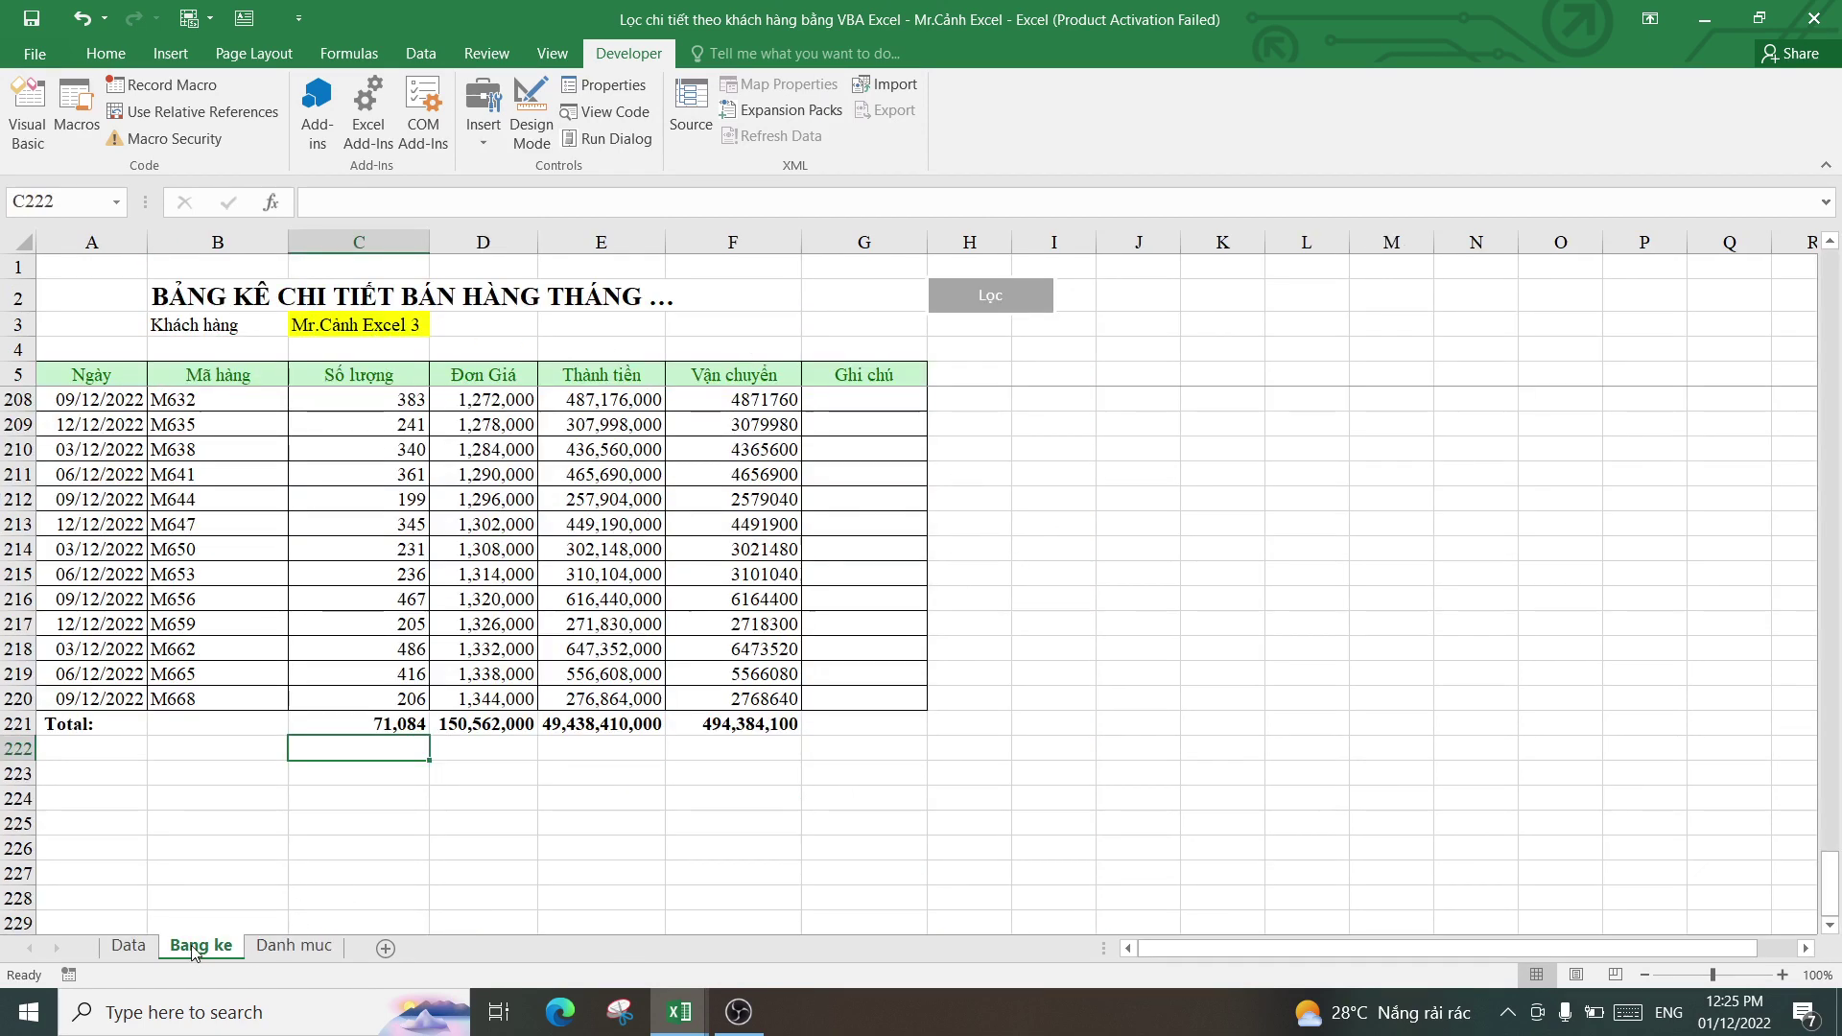
# - Copy the Bang ke sheet as Bang ke (2), then bring the Module2 code back
pyautogui.moveTo(192, 952); pyautogui.dragTo(365, 950)
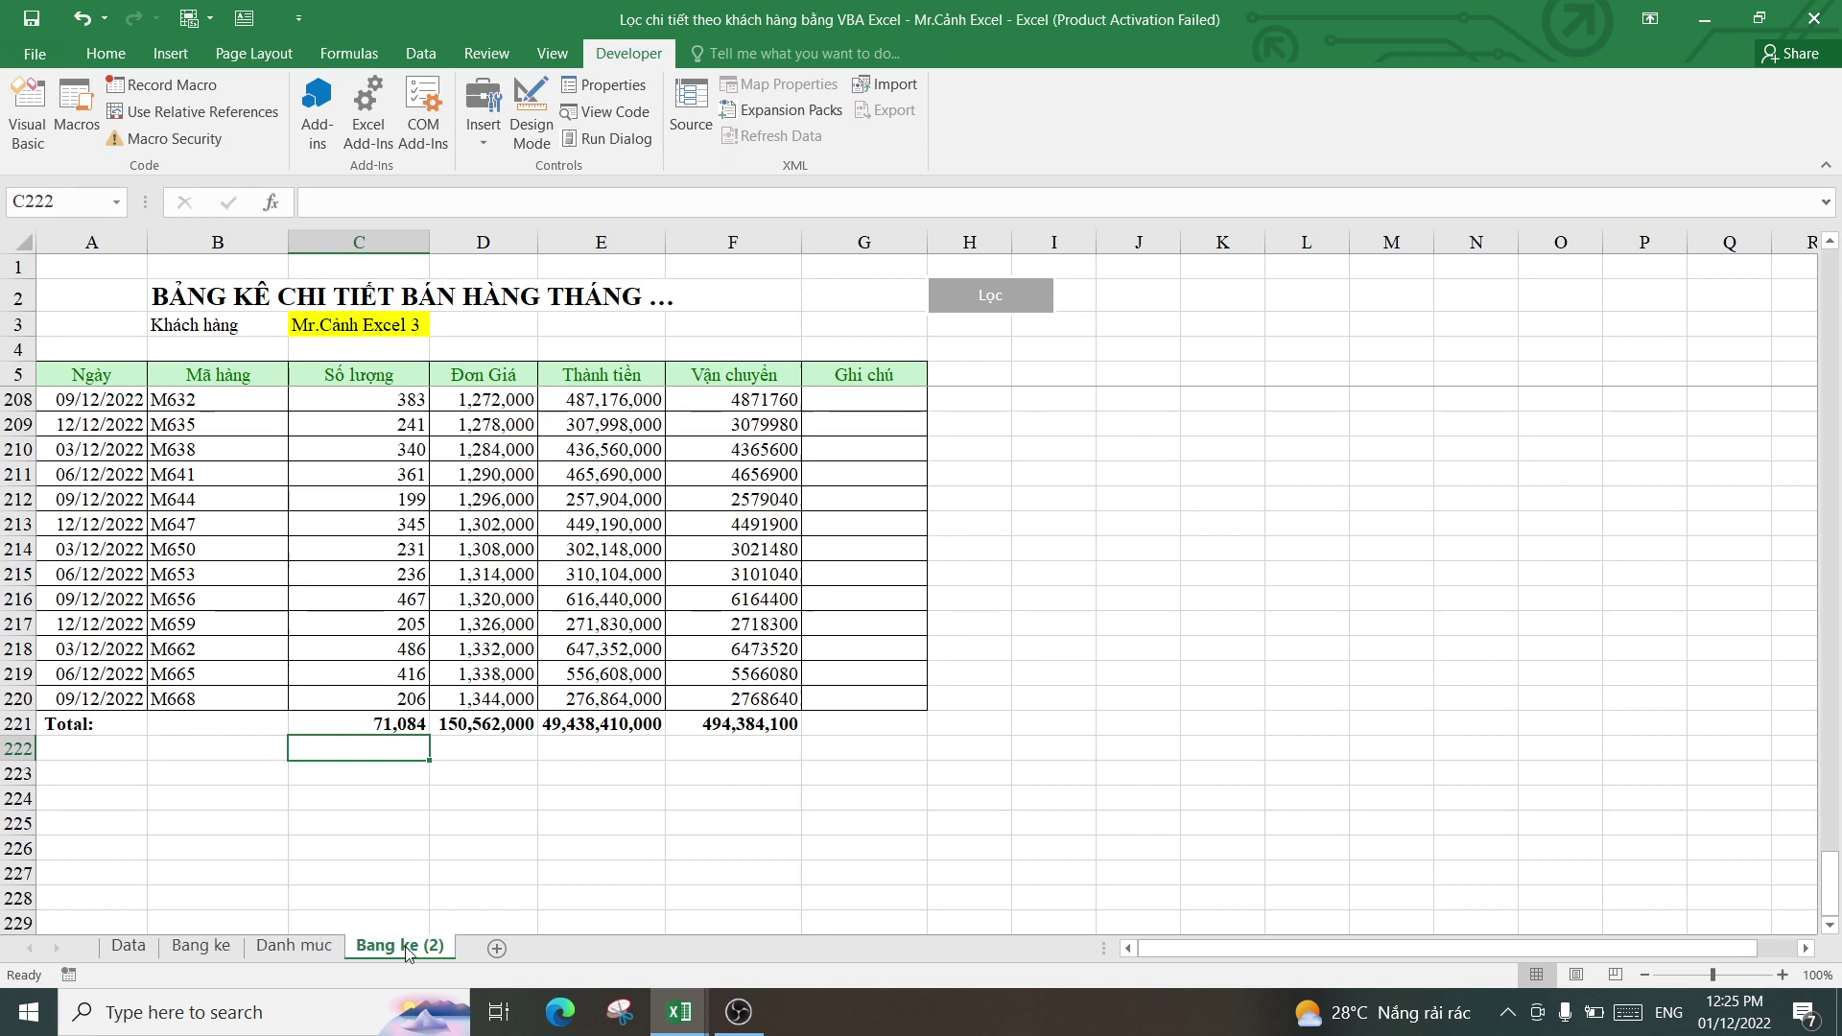
pyautogui.click(408, 877)
pyautogui.click(445, 910)
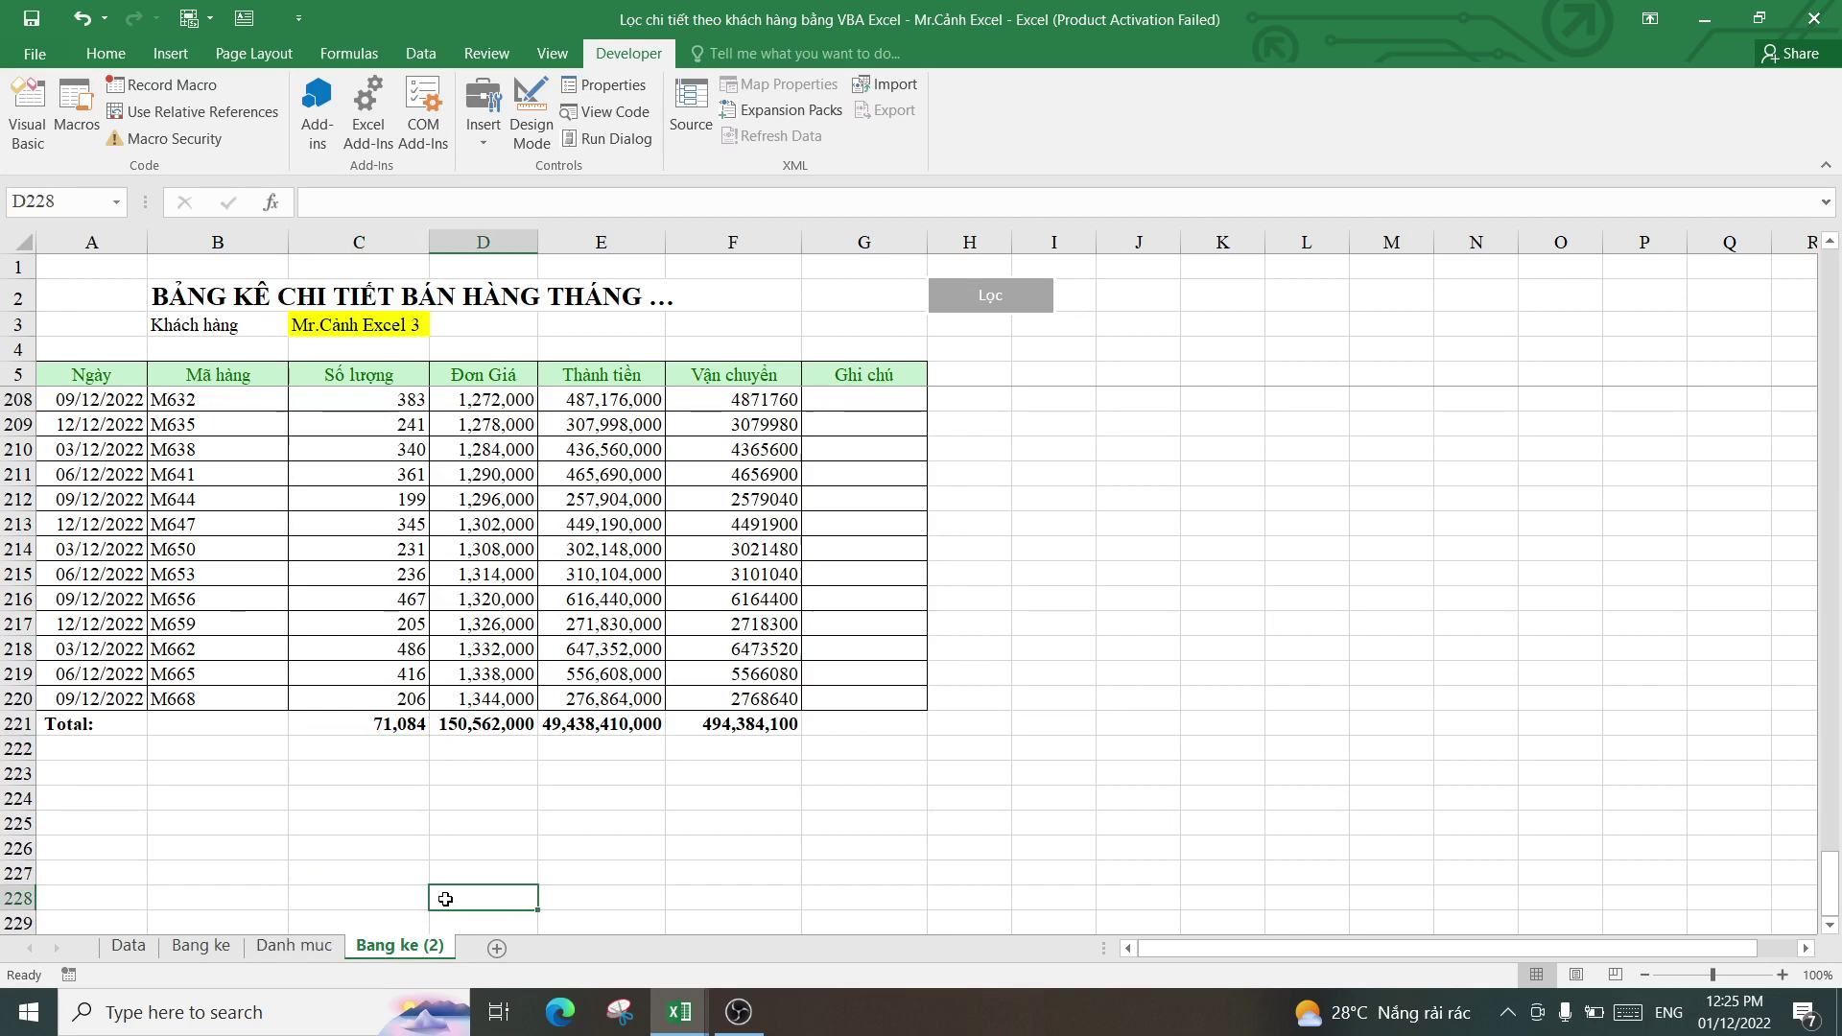
pyautogui.click(679, 1012)
pyautogui.click(784, 912)
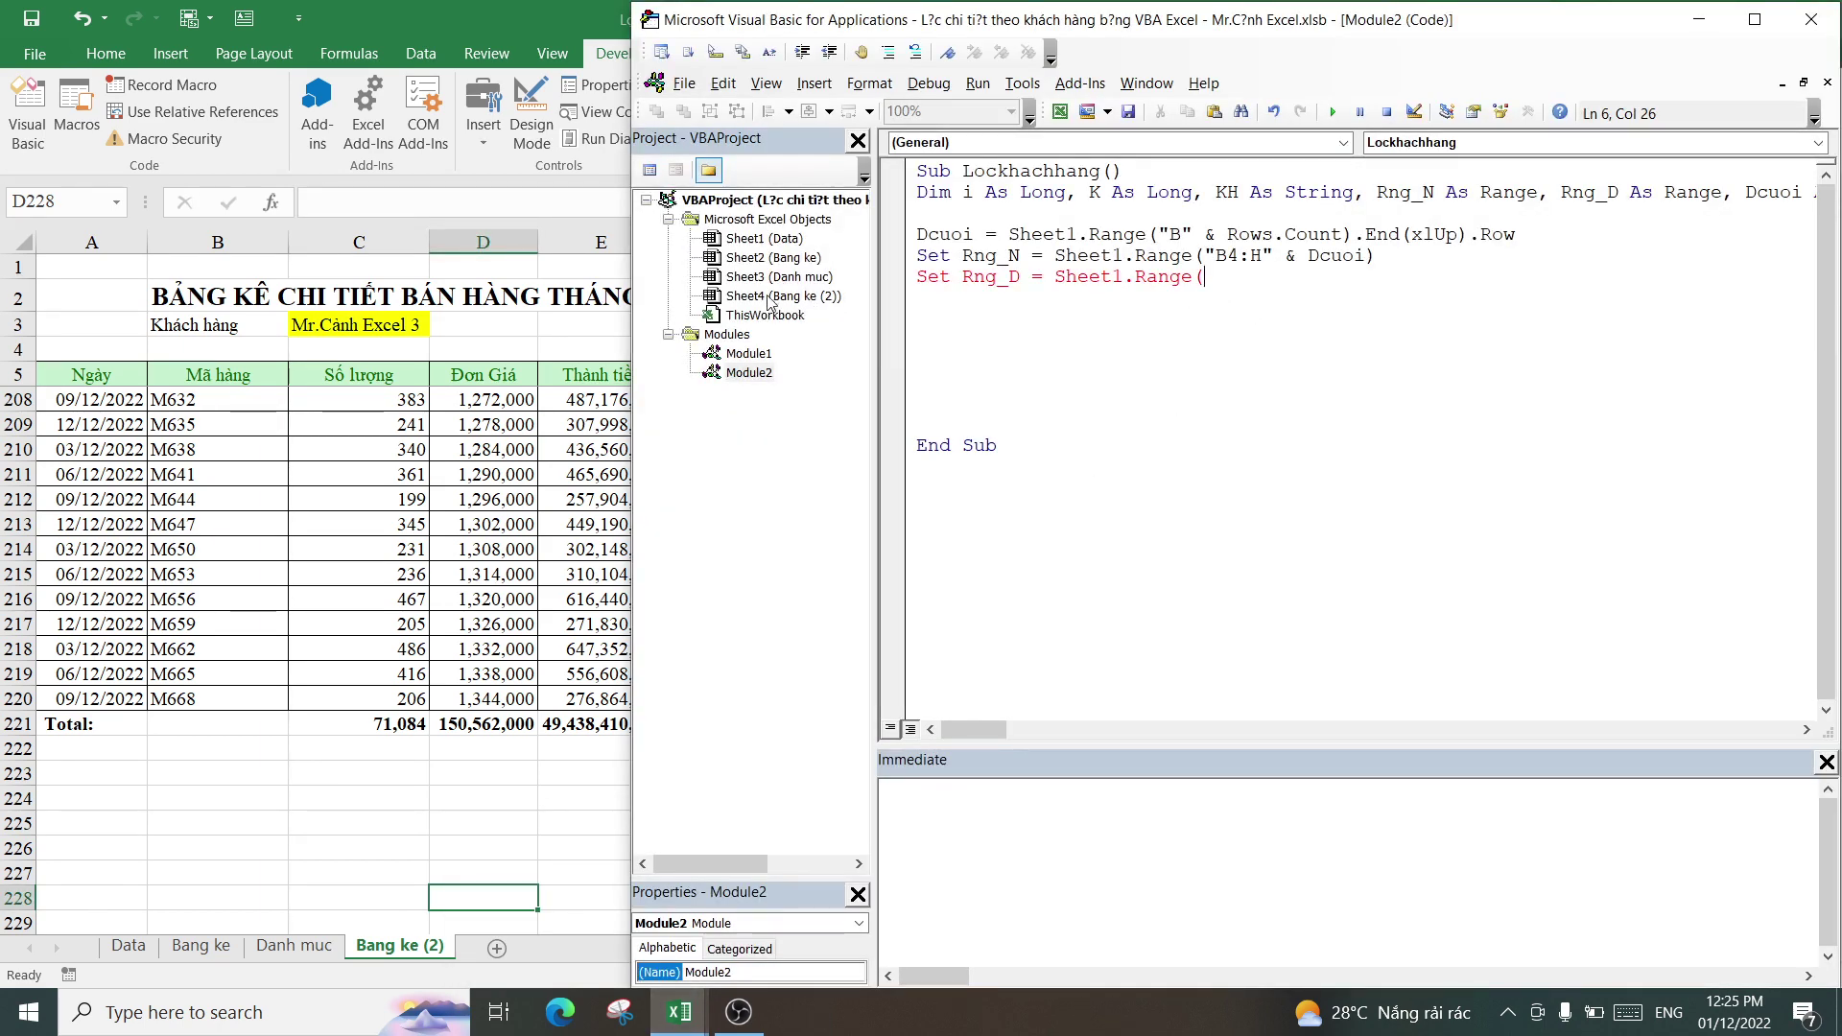
# - Change the Rng_D line's sheet reference from Sheet1 to Sheet4
pyautogui.click(1126, 277)
pyautogui.press('BackSpace')
pyautogui.write('4')
pyautogui.press('End')
# - Confirm A6 is the first report row, start the Rng_D range with "A6, and check column F
pyautogui.click(359, 524)
pyautogui.scroll(6, 1014, 521)
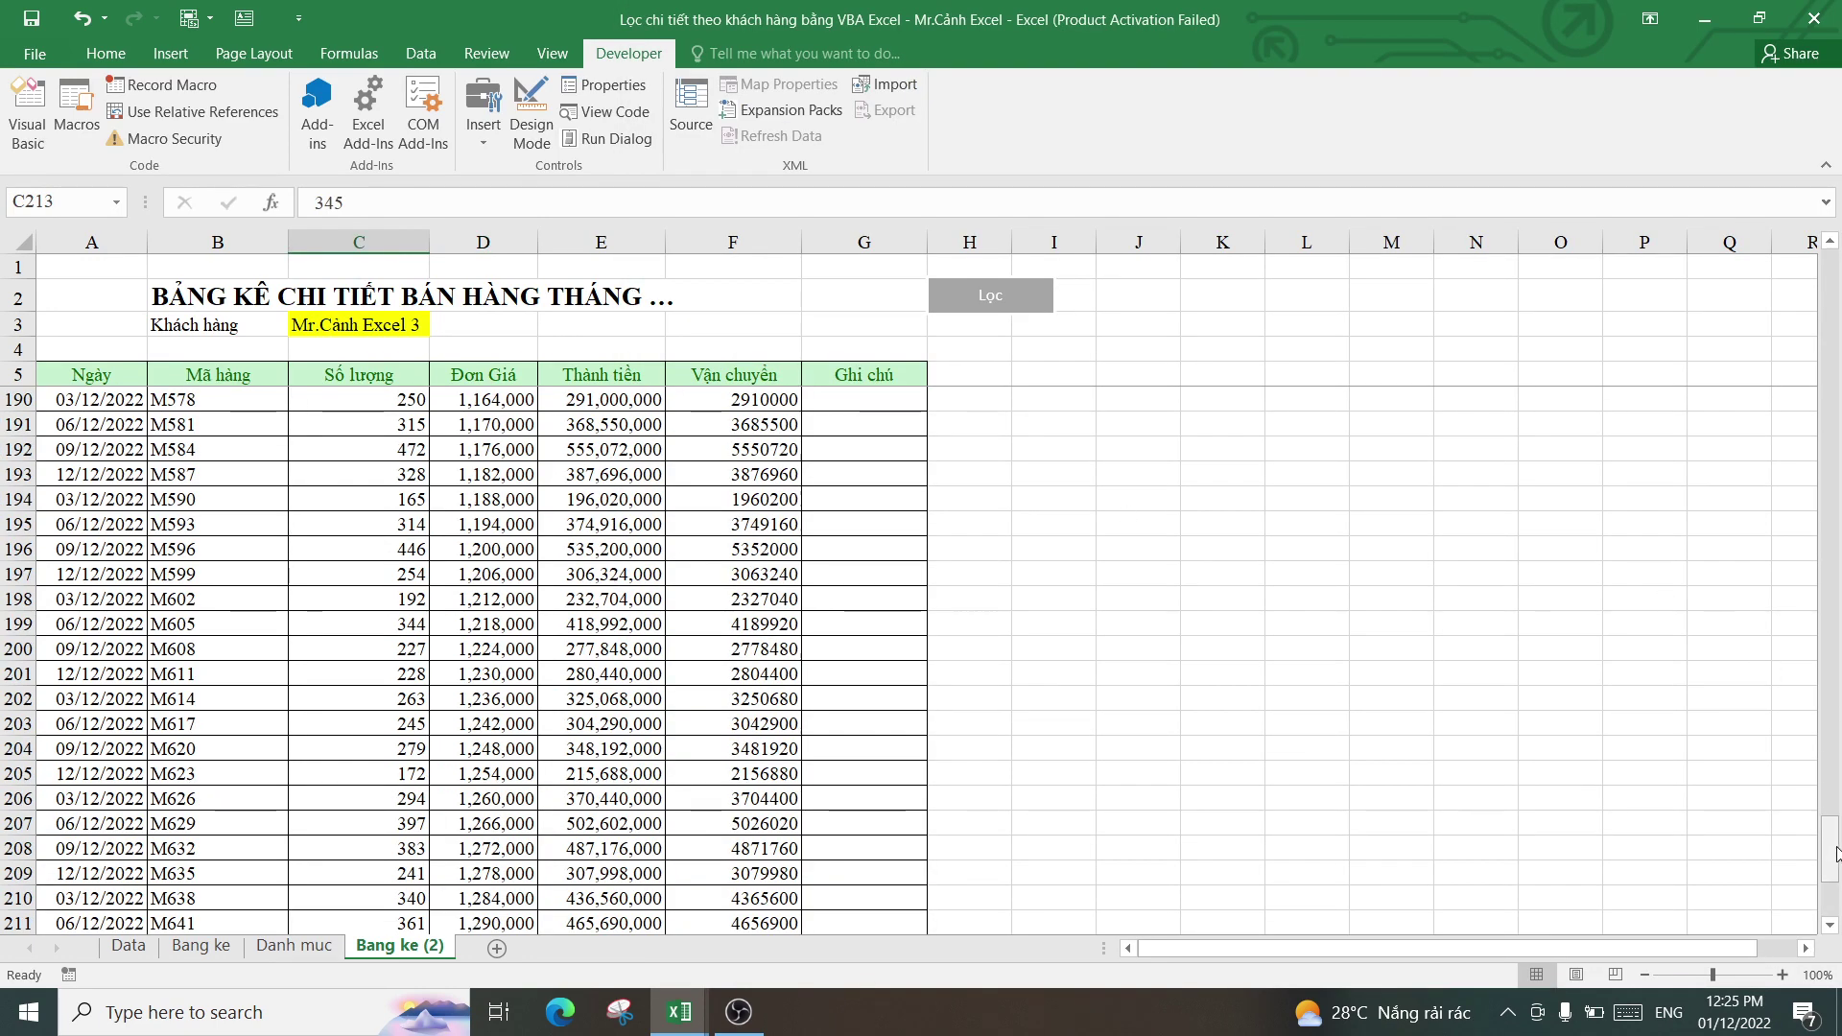
pyautogui.moveTo(1829, 849); pyautogui.dragTo(1829, 278)
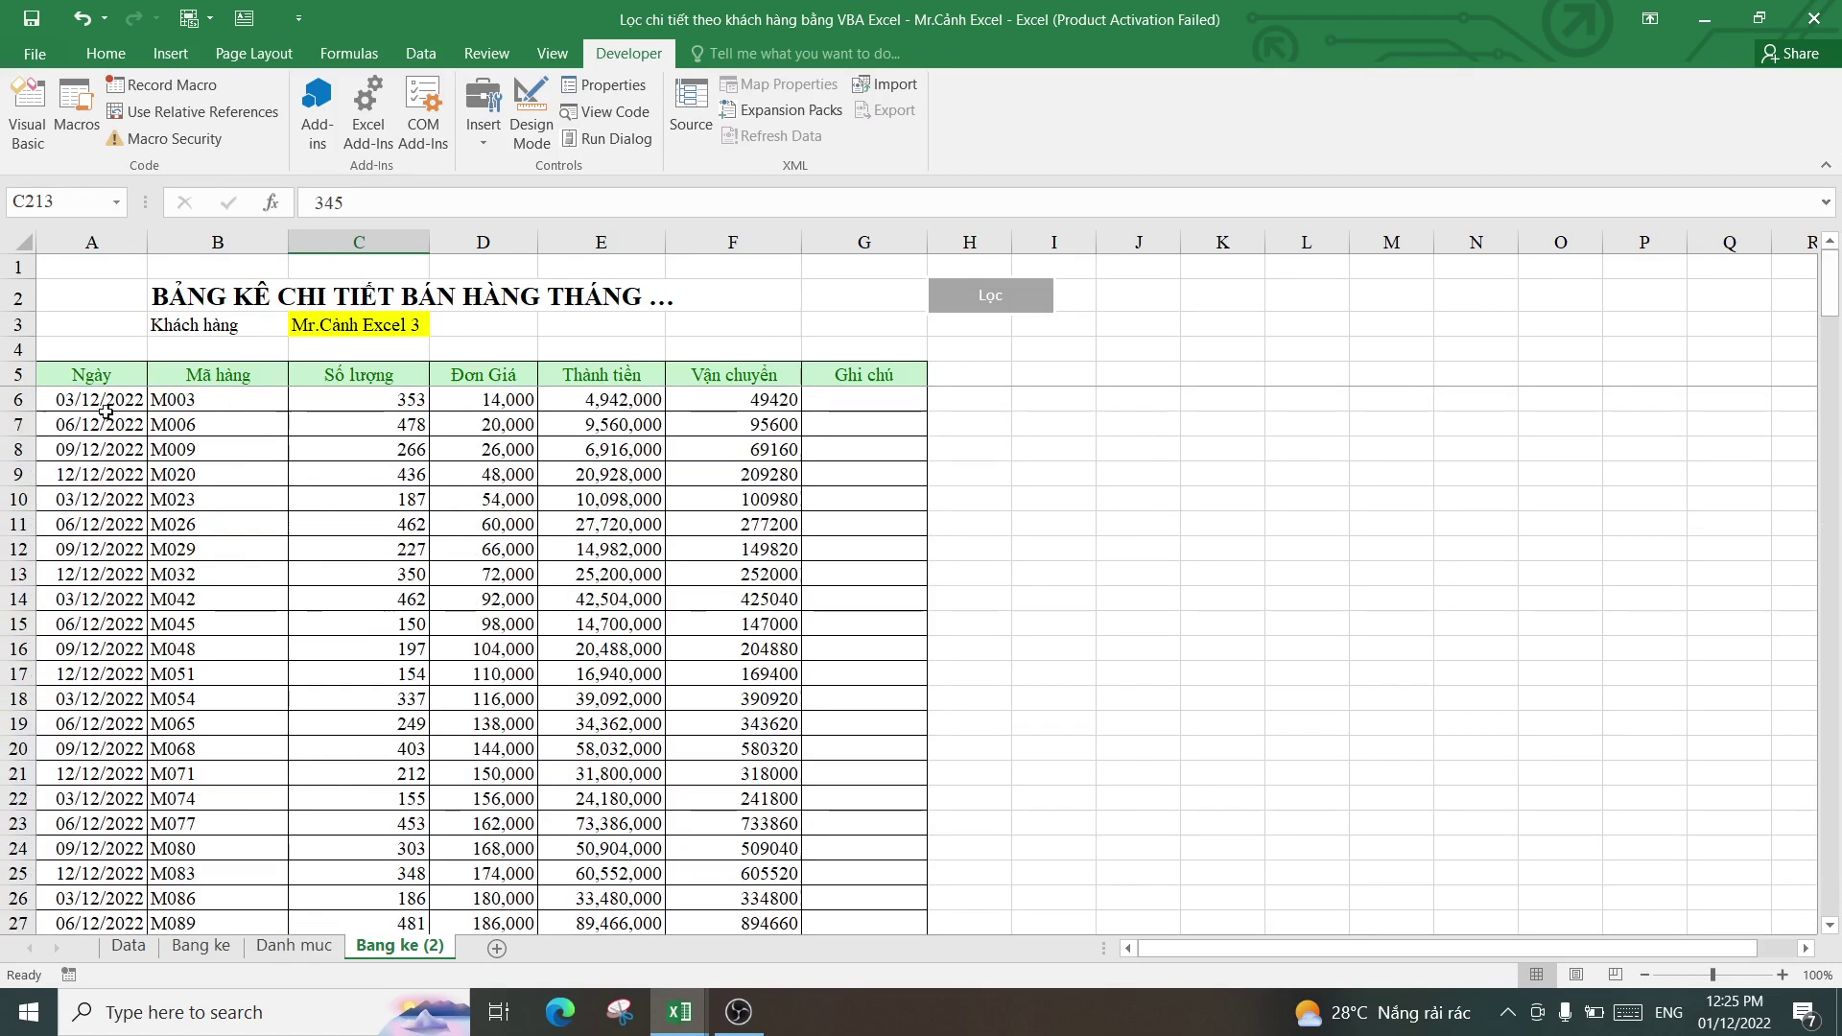
pyautogui.click(100, 405)
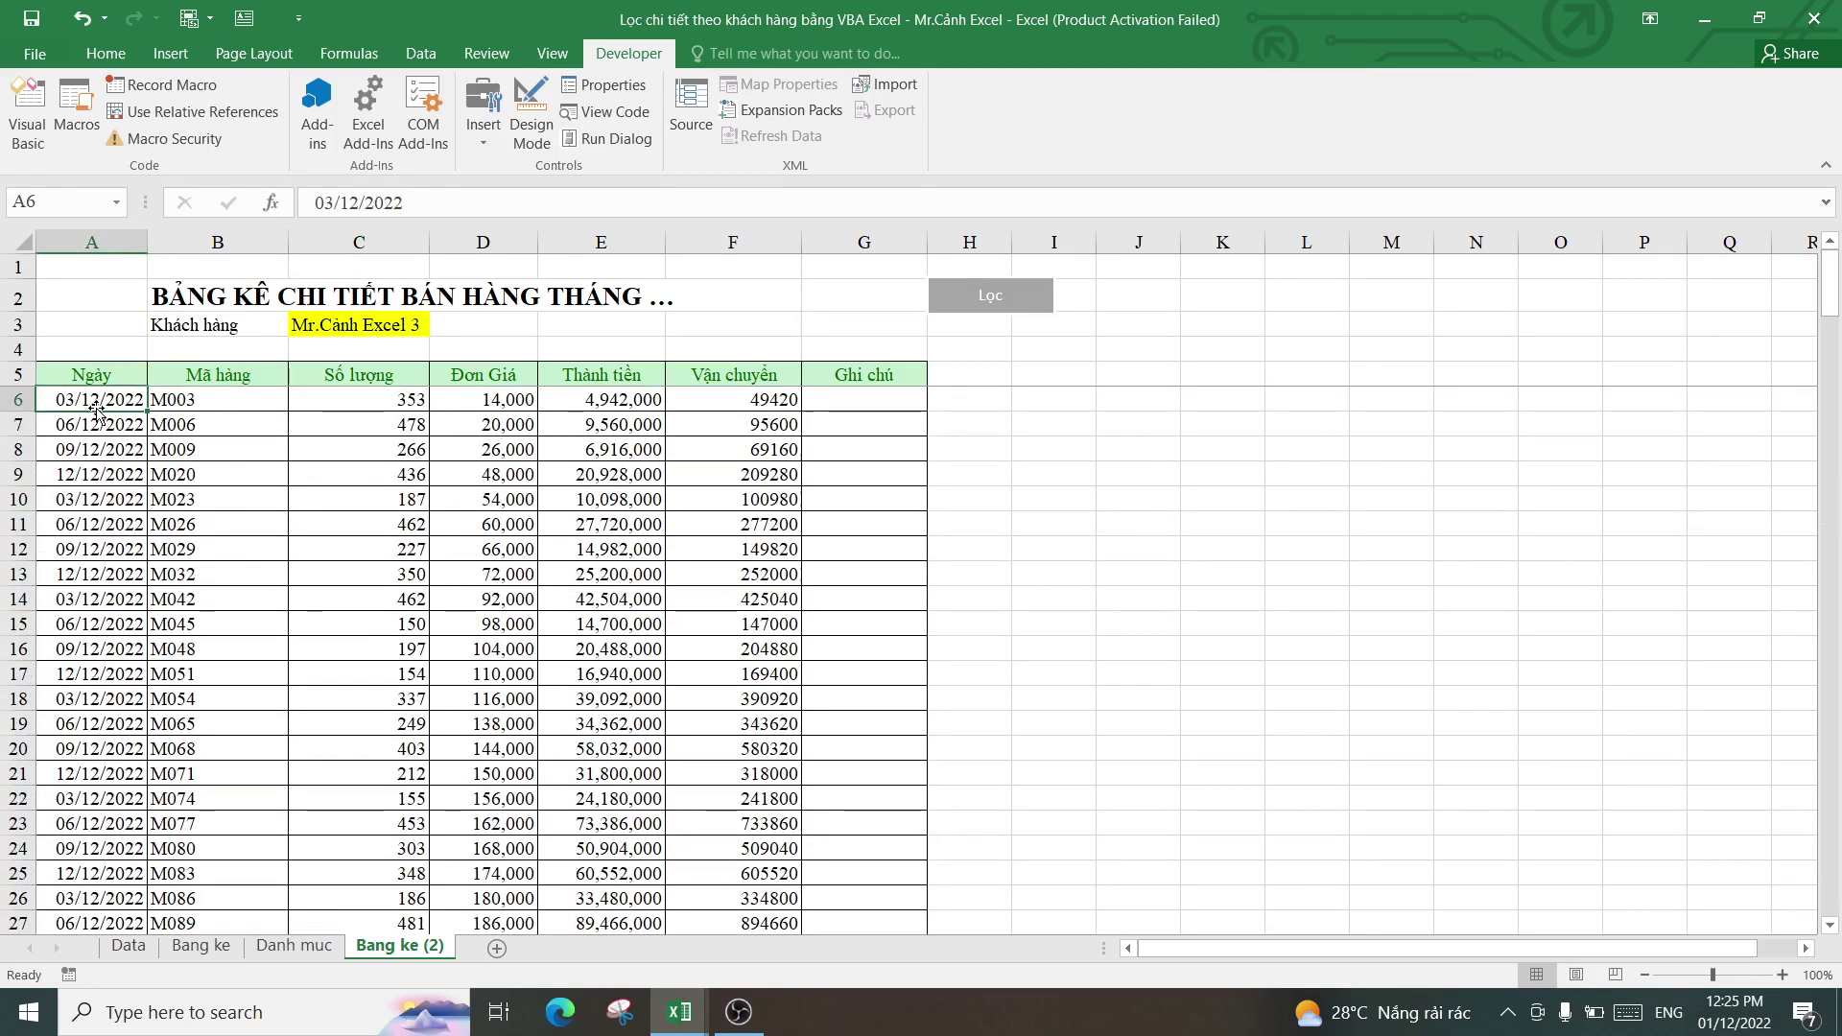
pyautogui.click(706, 1004)
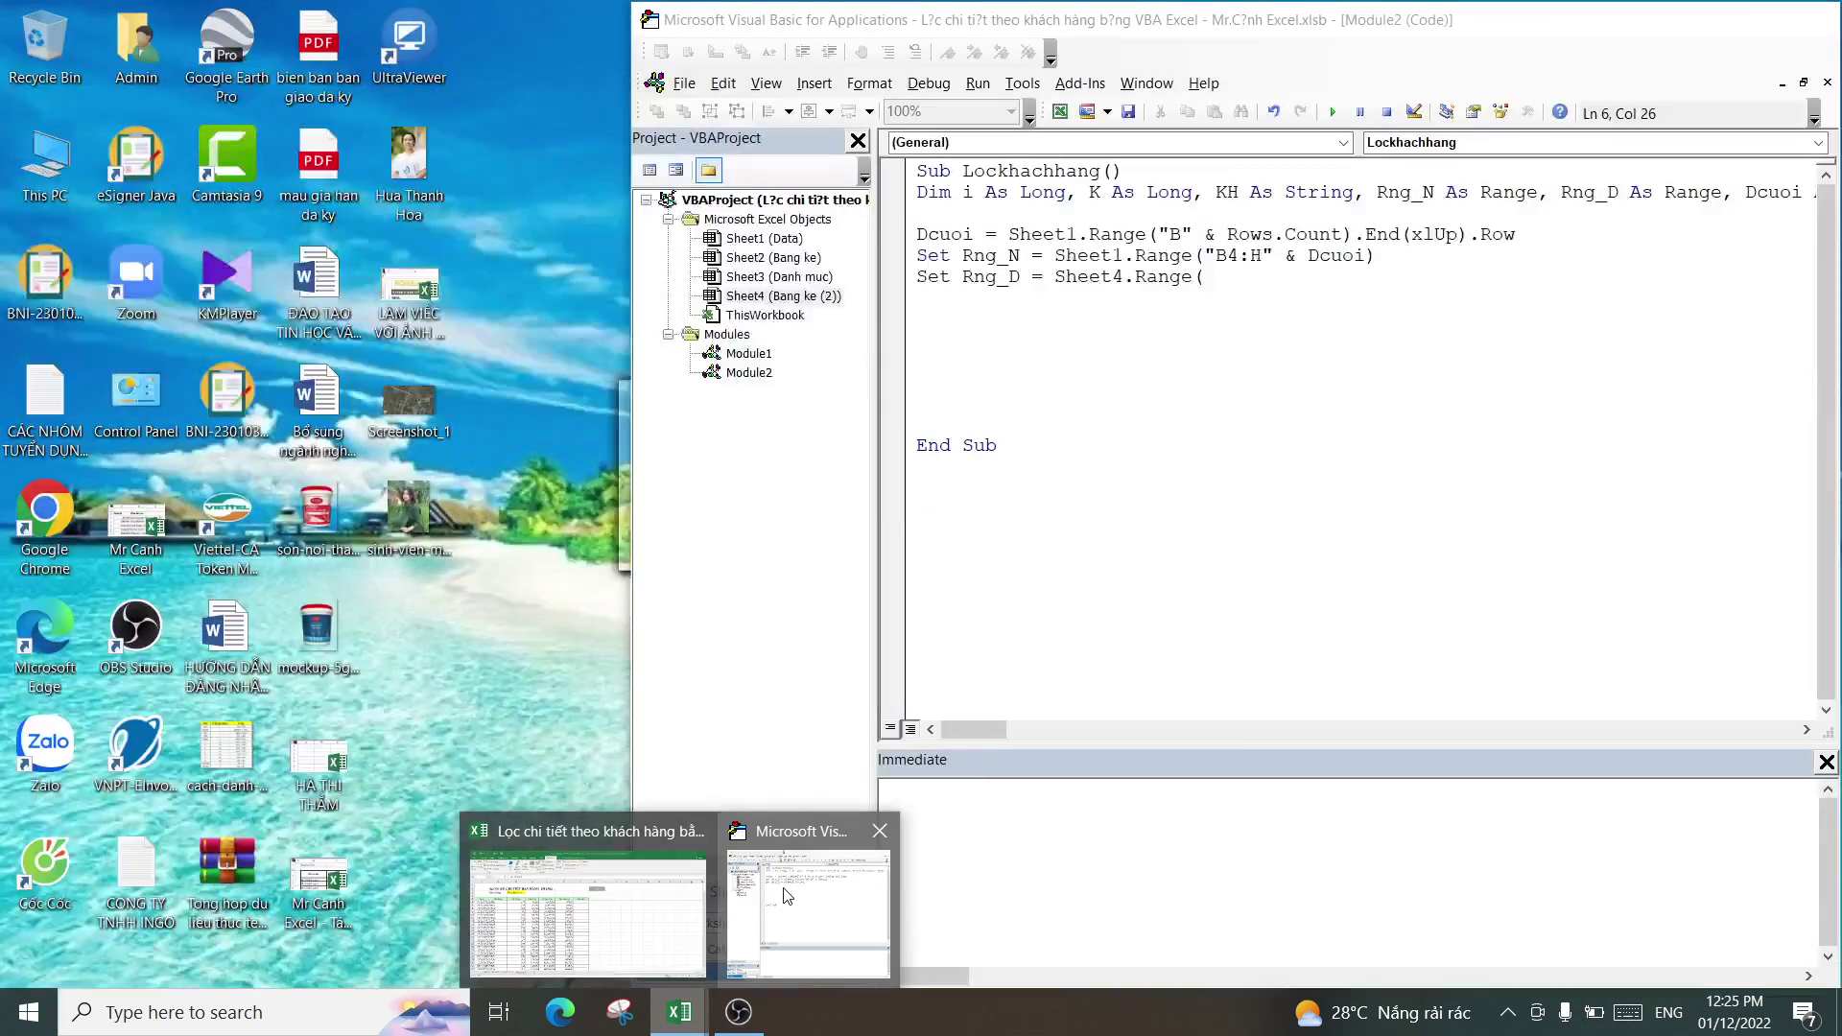
pyautogui.click(785, 895)
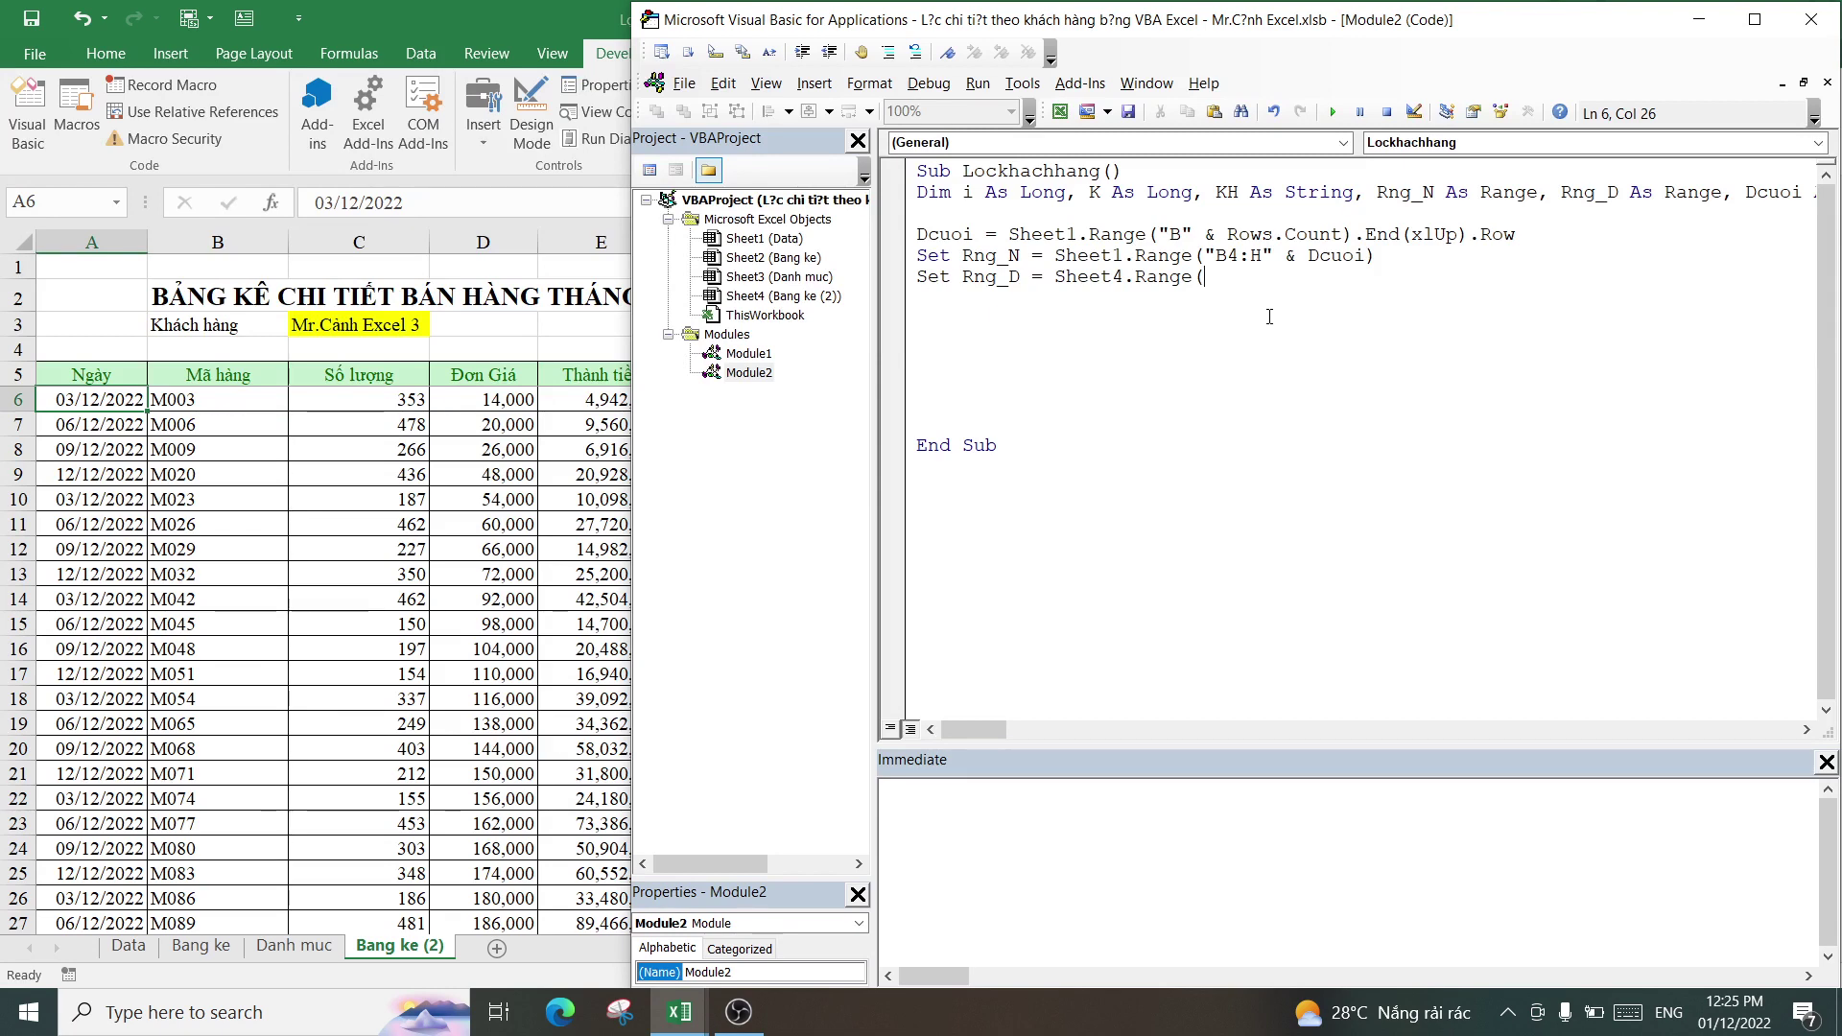
pyautogui.write('"A6:')
pyautogui.click(359, 473)
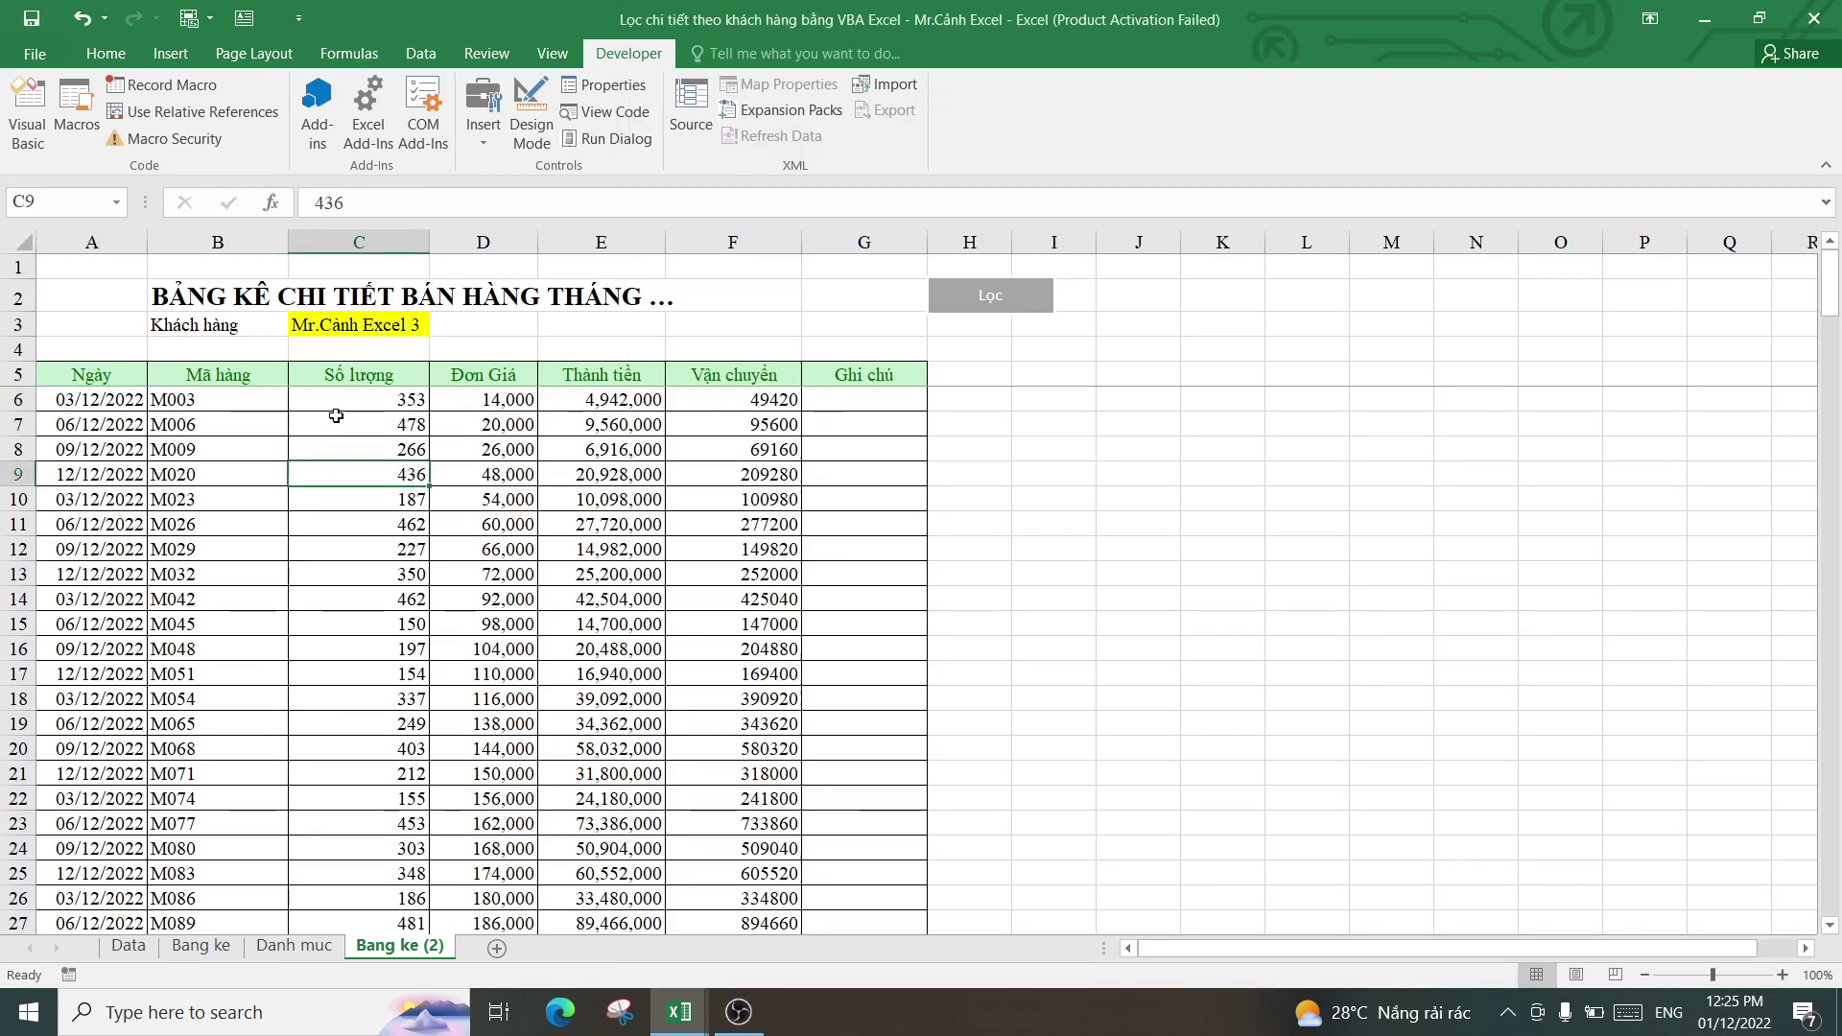
pyautogui.click(748, 399)
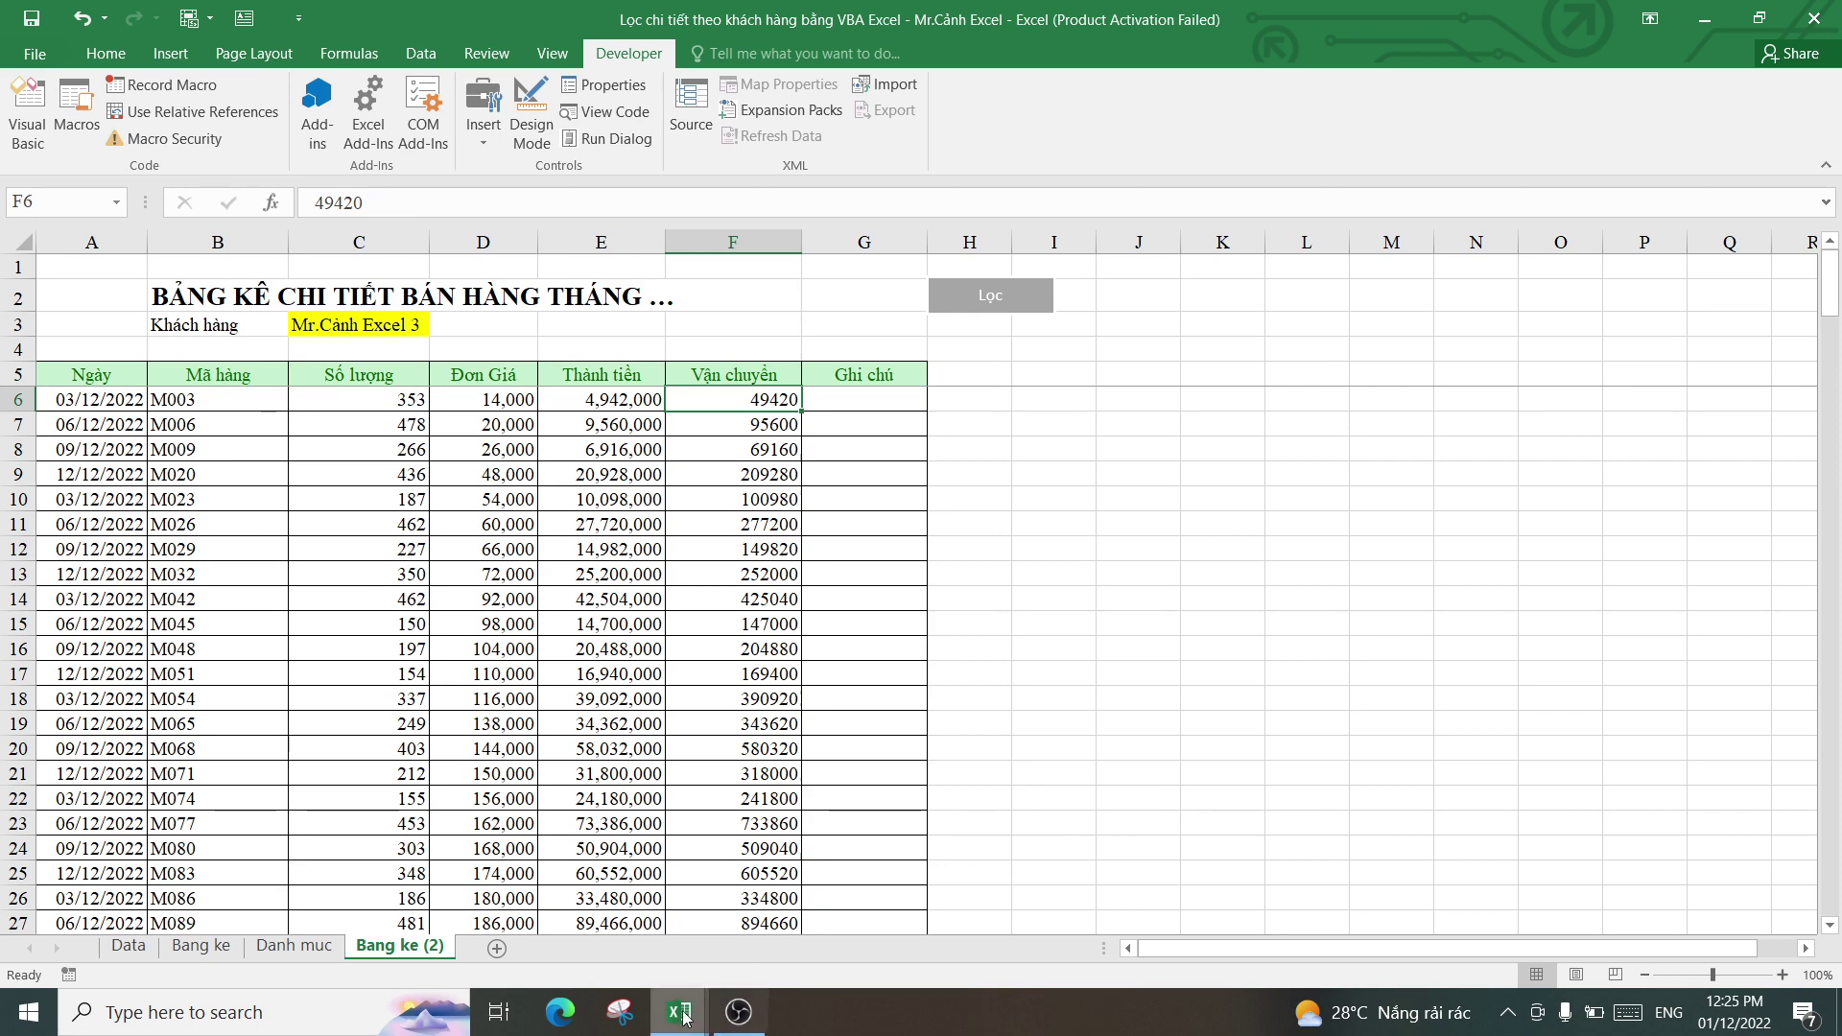
# - Finish the range as Sheet4.Range("A6:F" & Dcuoi + 2)
pyautogui.moveTo(680, 1011)
pyautogui.click(798, 890)
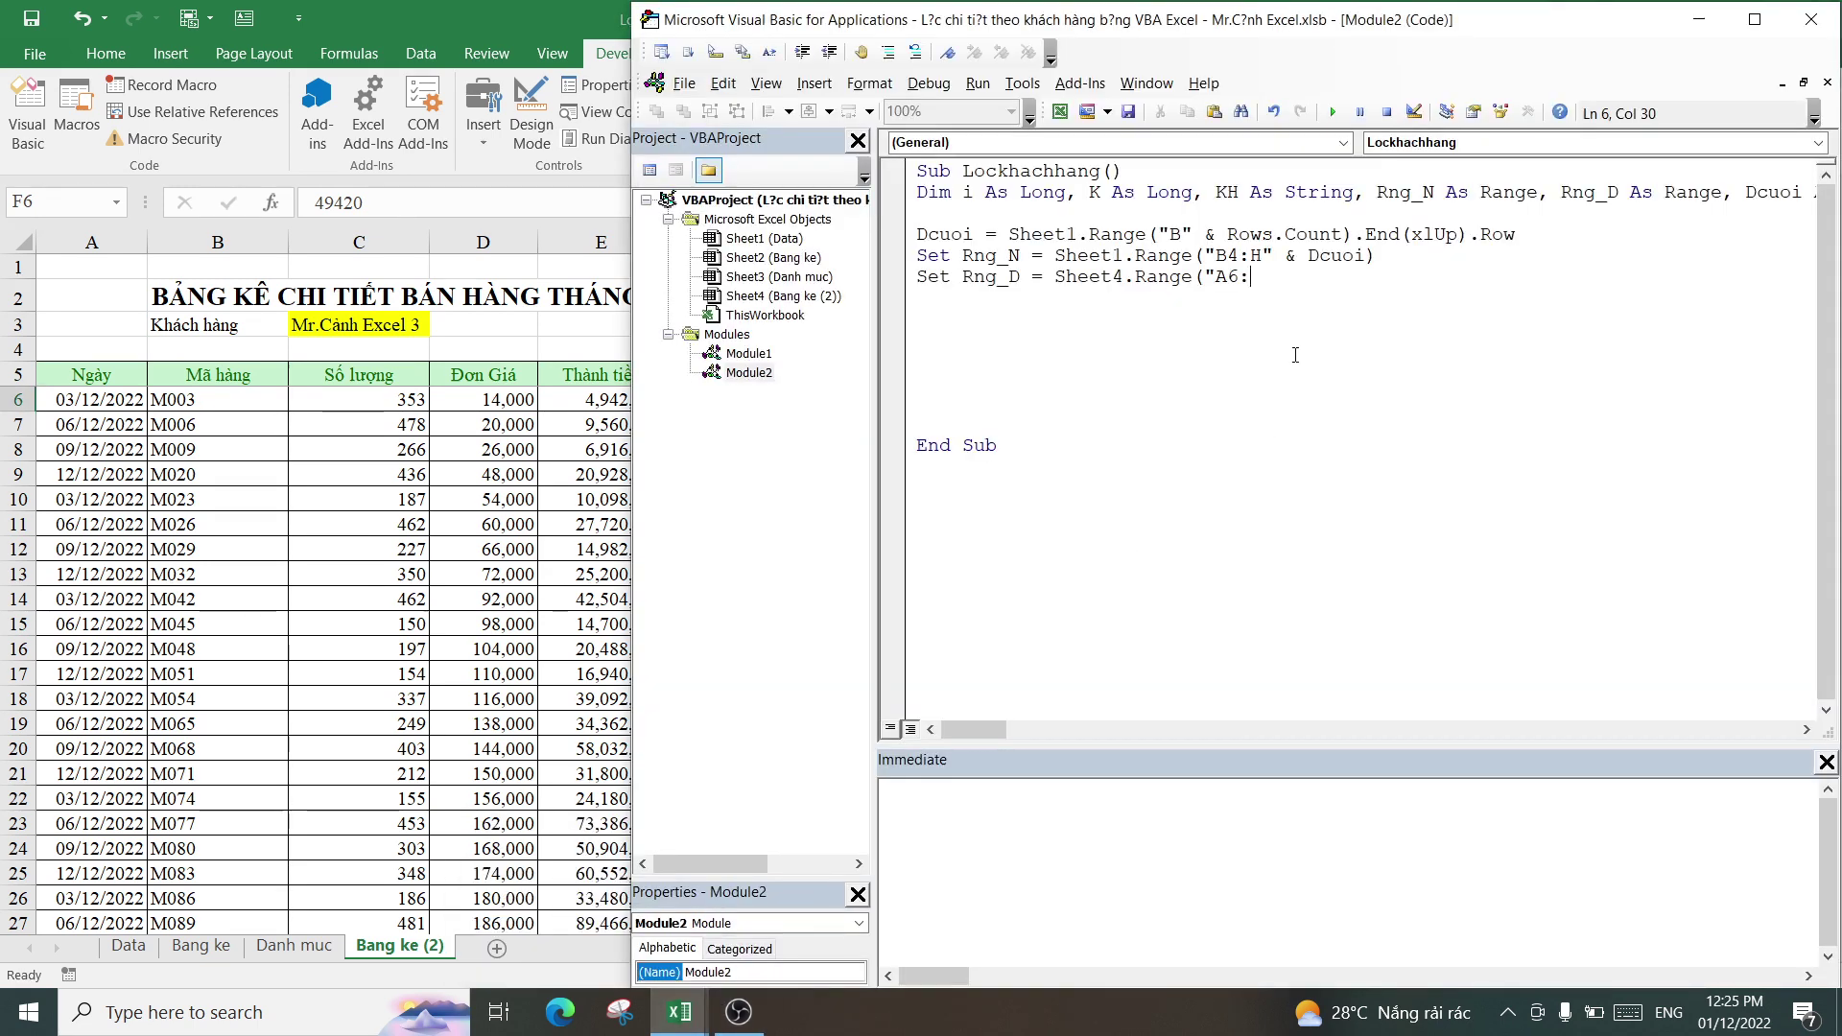
pyautogui.write('F"')
pyautogui.write(' & D')
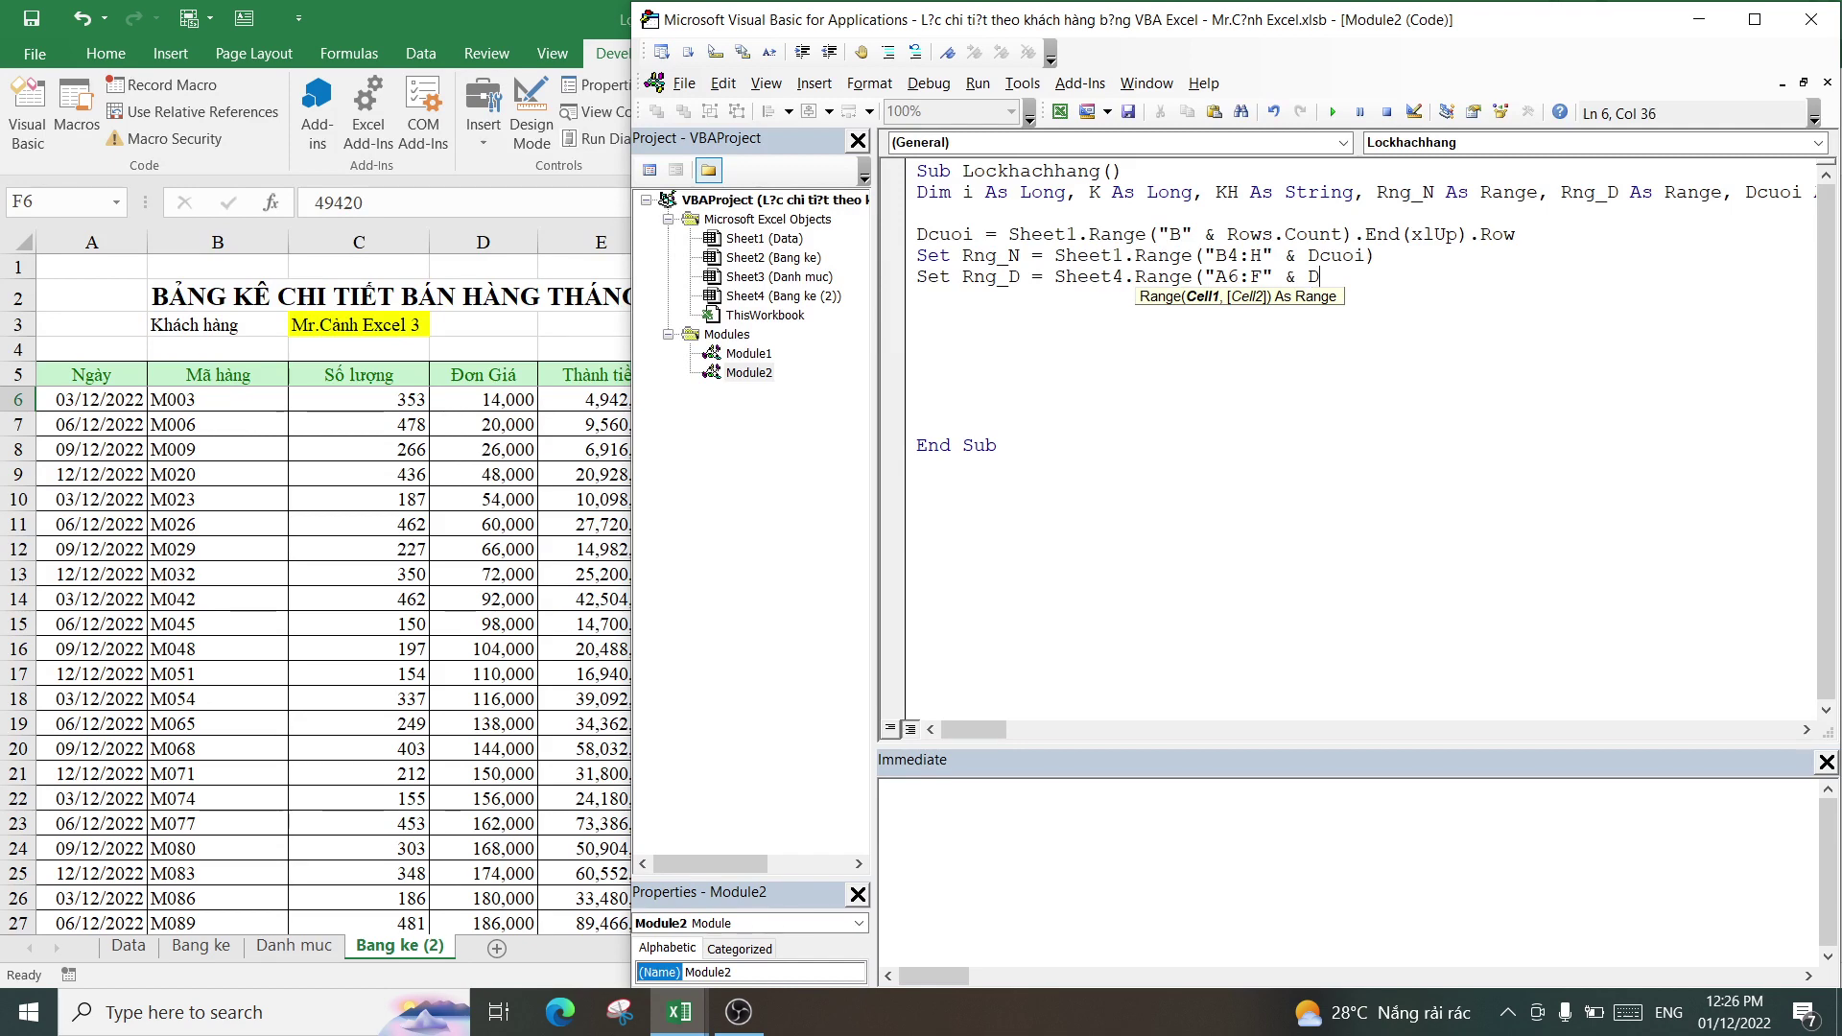
pyautogui.write('u')
pyautogui.press('BackSpace')
pyautogui.write('cuoi ')
pyautogui.write('+')
pyautogui.write(' 2)')
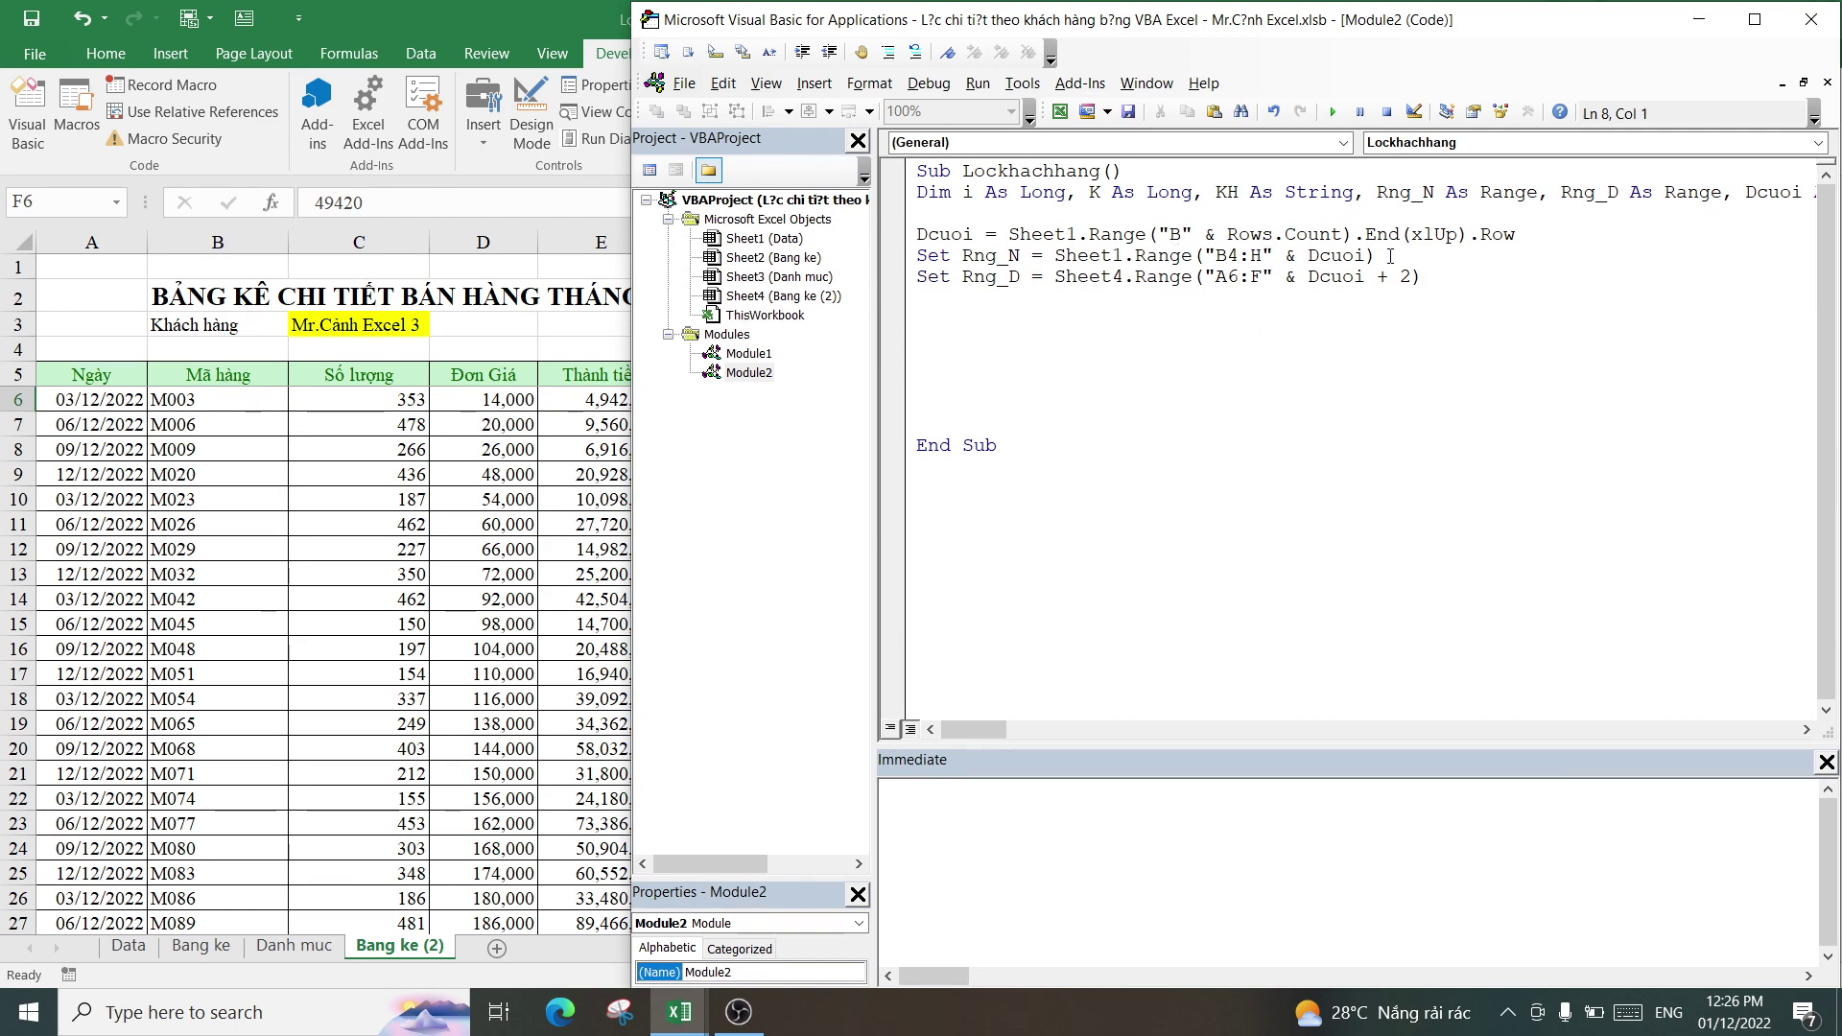
# - Compare Rng_D with Rng_N, noting the start row and + 2 offset, then add a new line
pyautogui.moveTo(1431, 276); pyautogui.dragTo(1136, 283)
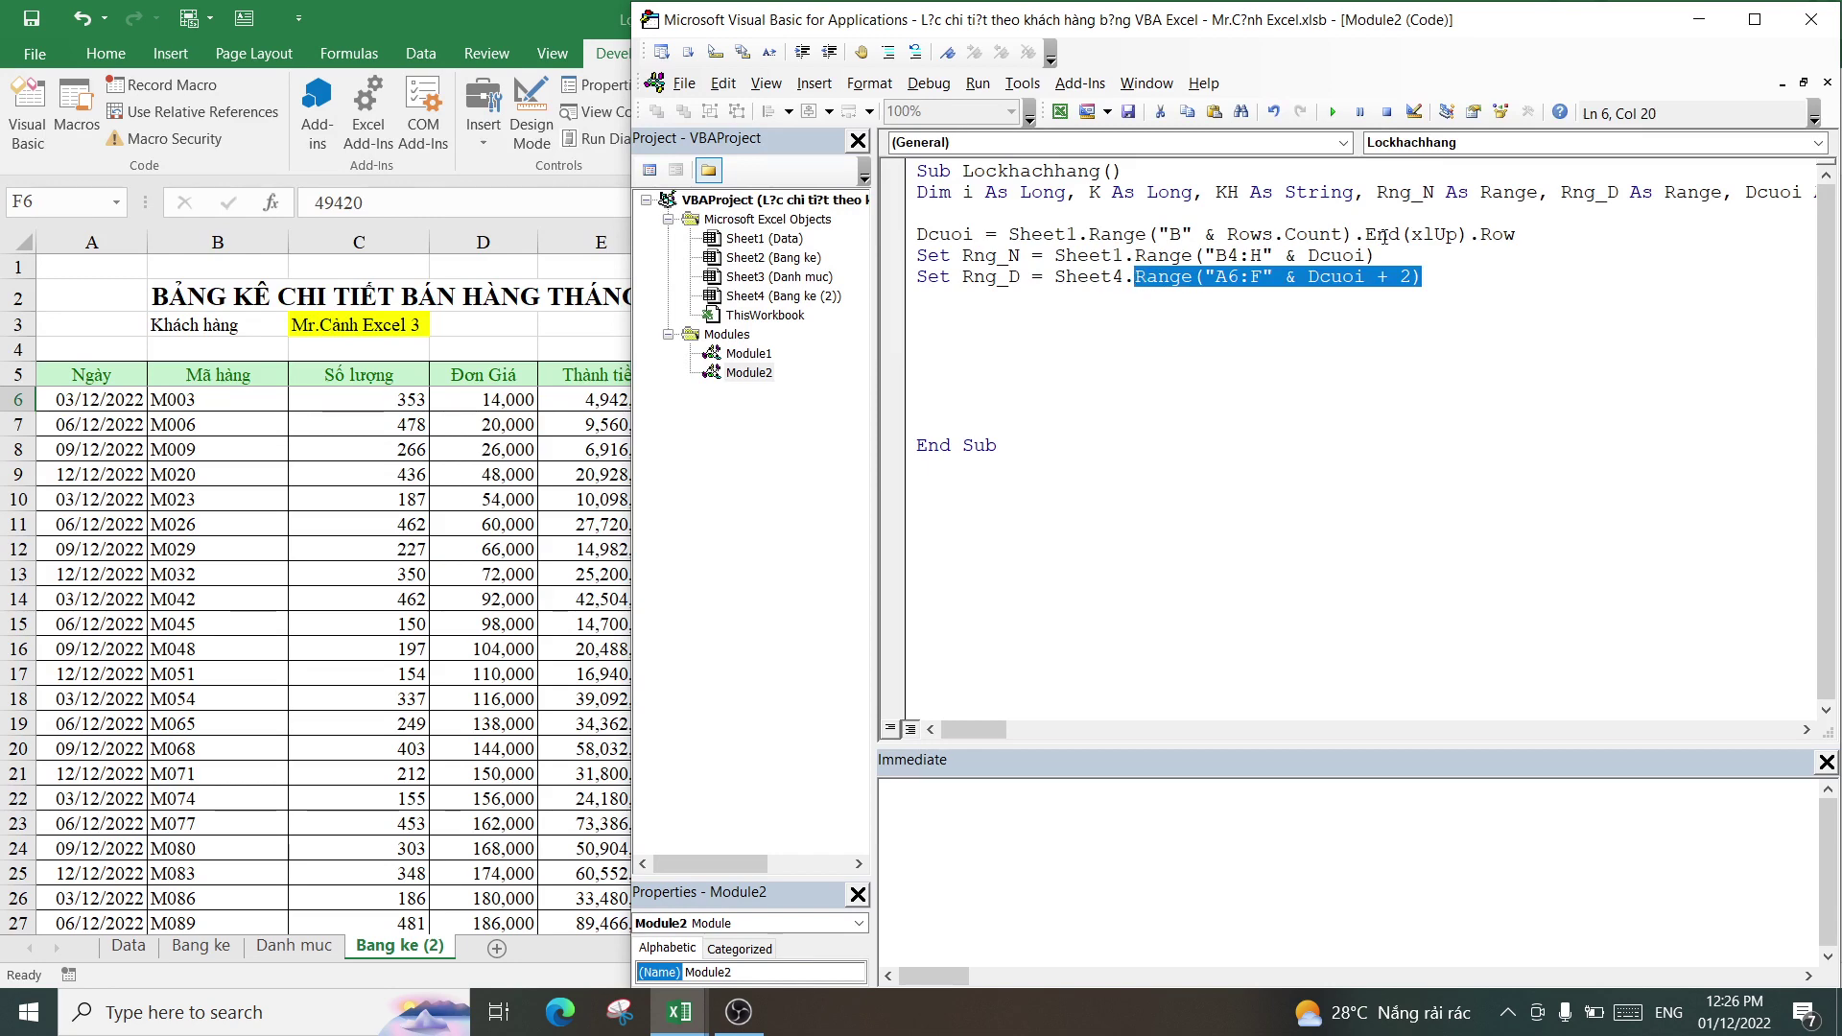
pyautogui.moveTo(1377, 255); pyautogui.dragTo(1136, 256)
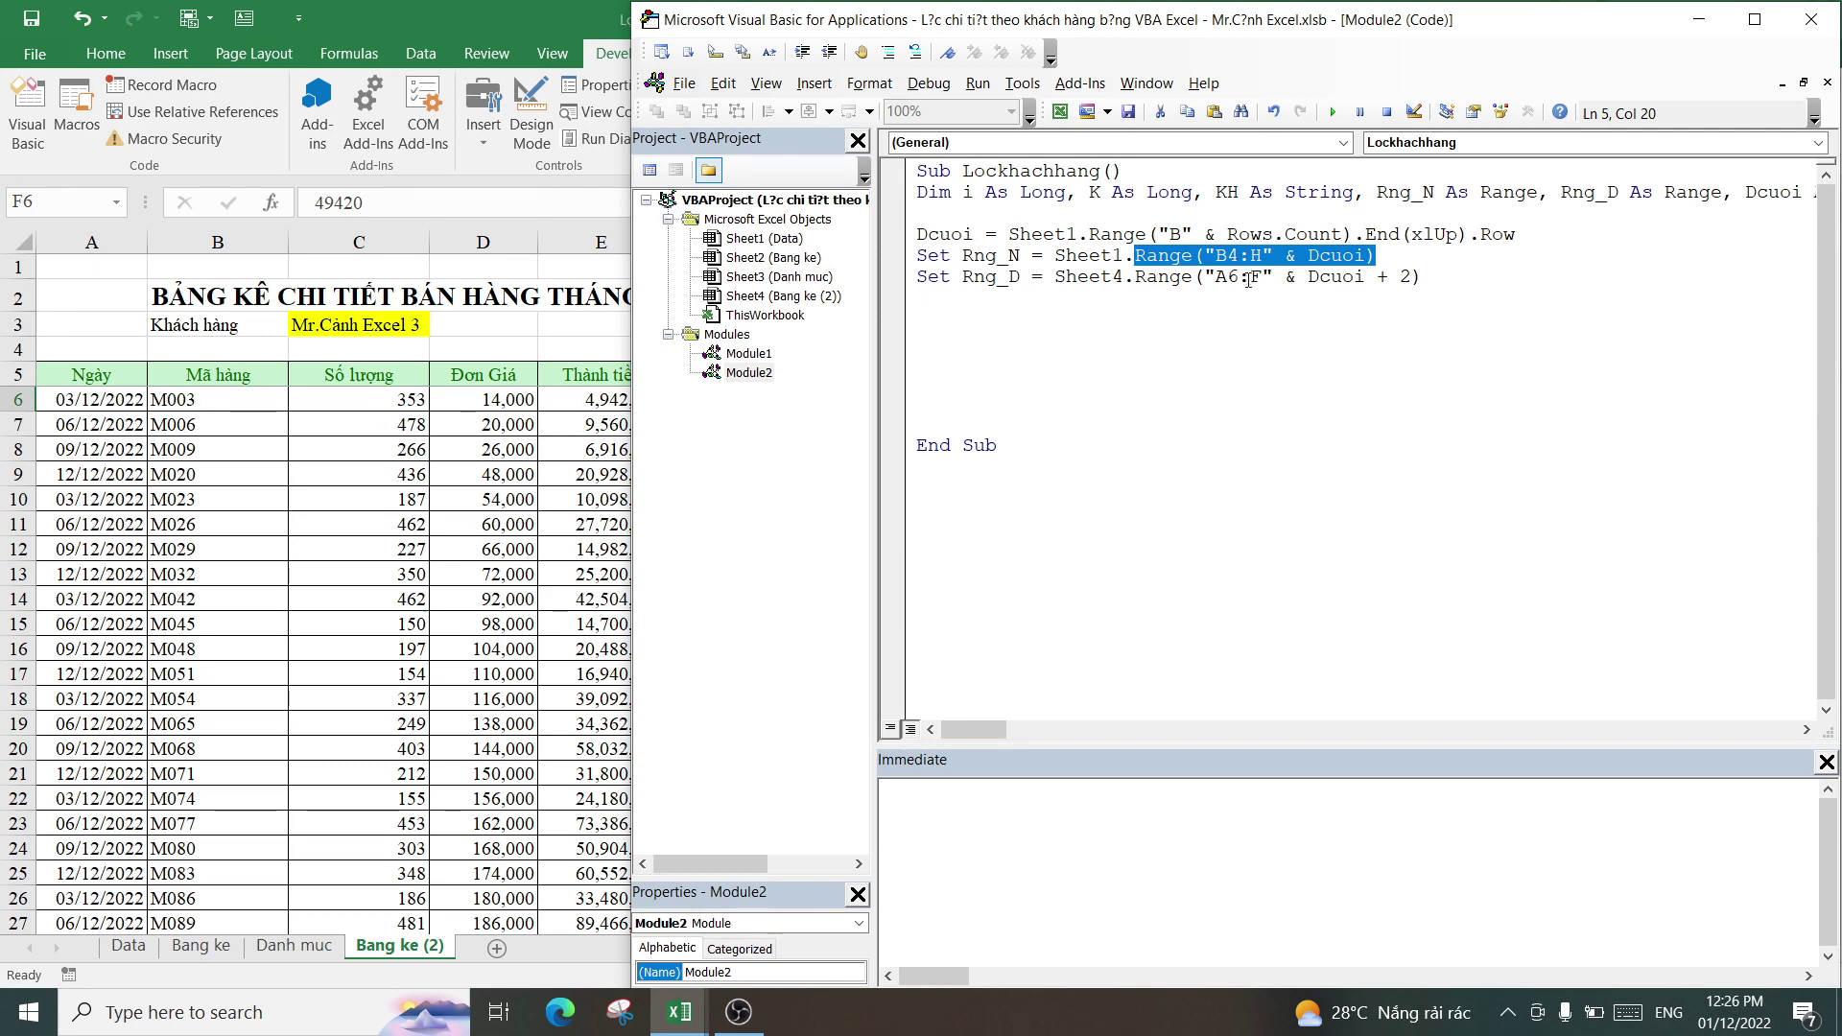
pyautogui.moveTo(1424, 276); pyautogui.dragTo(1135, 276)
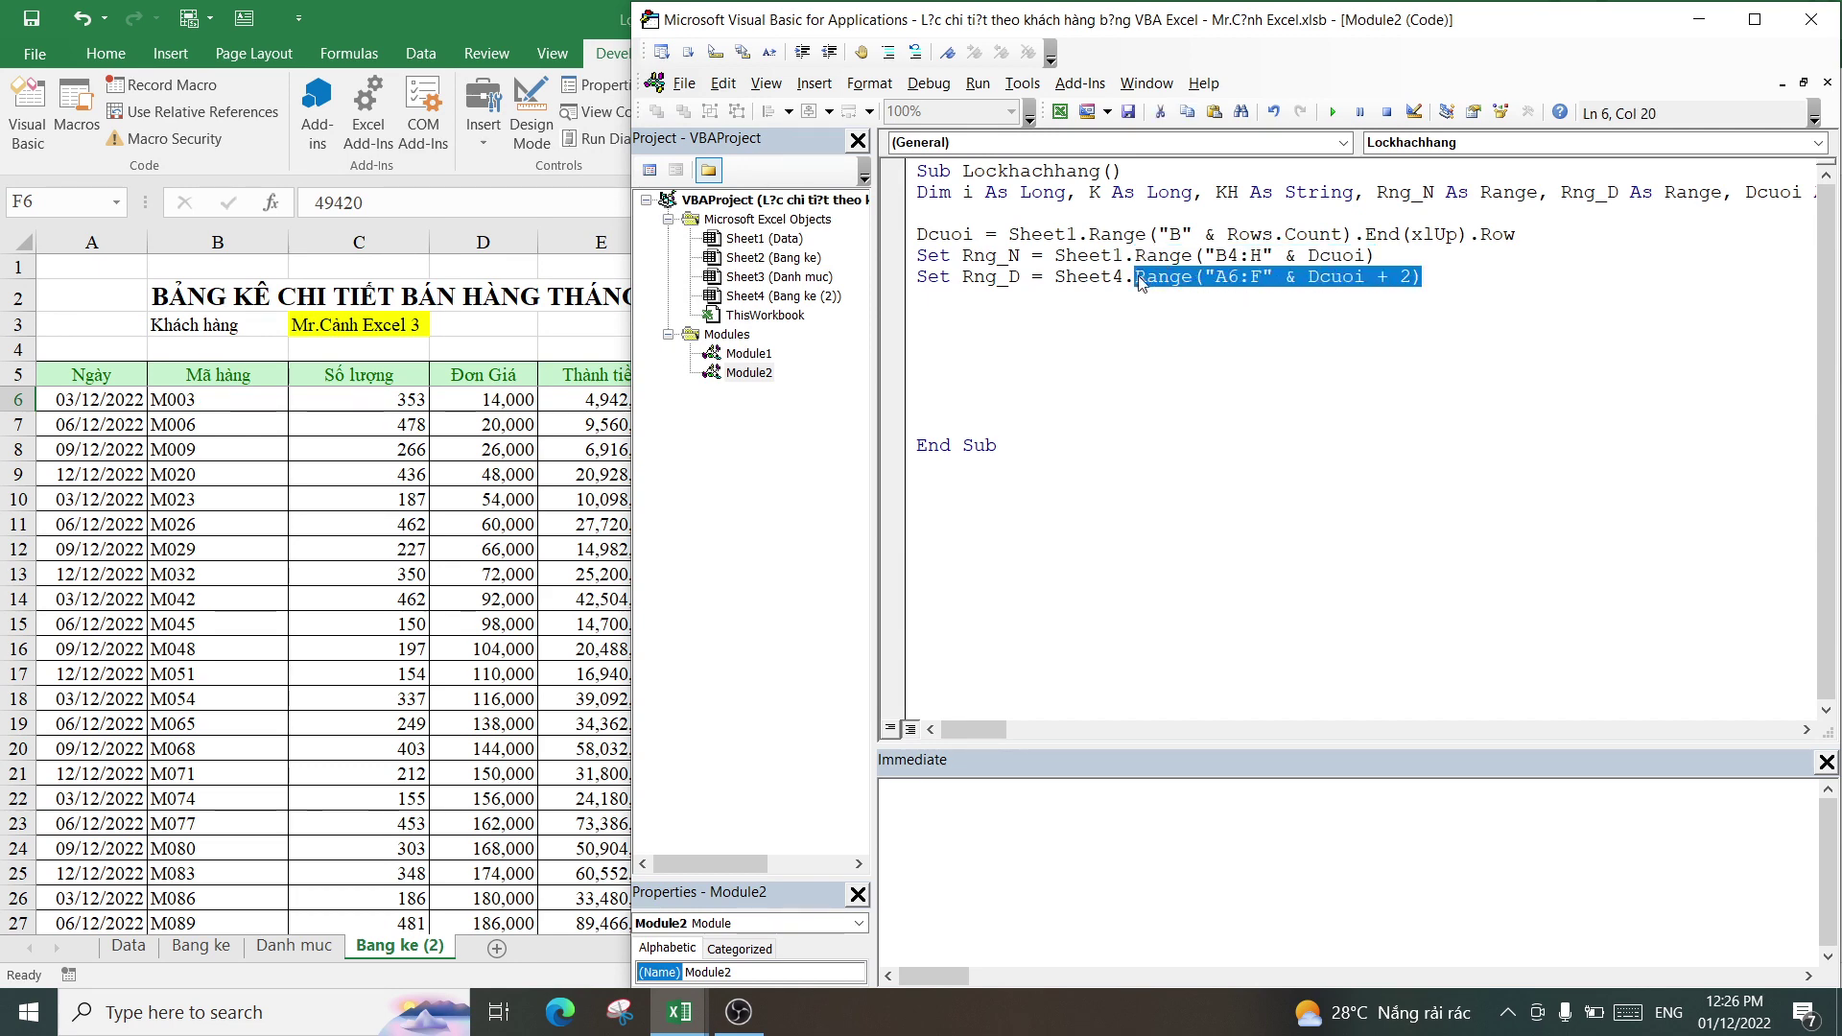
pyautogui.click(1241, 280)
pyautogui.moveTo(1237, 256); pyautogui.dragTo(1228, 279)
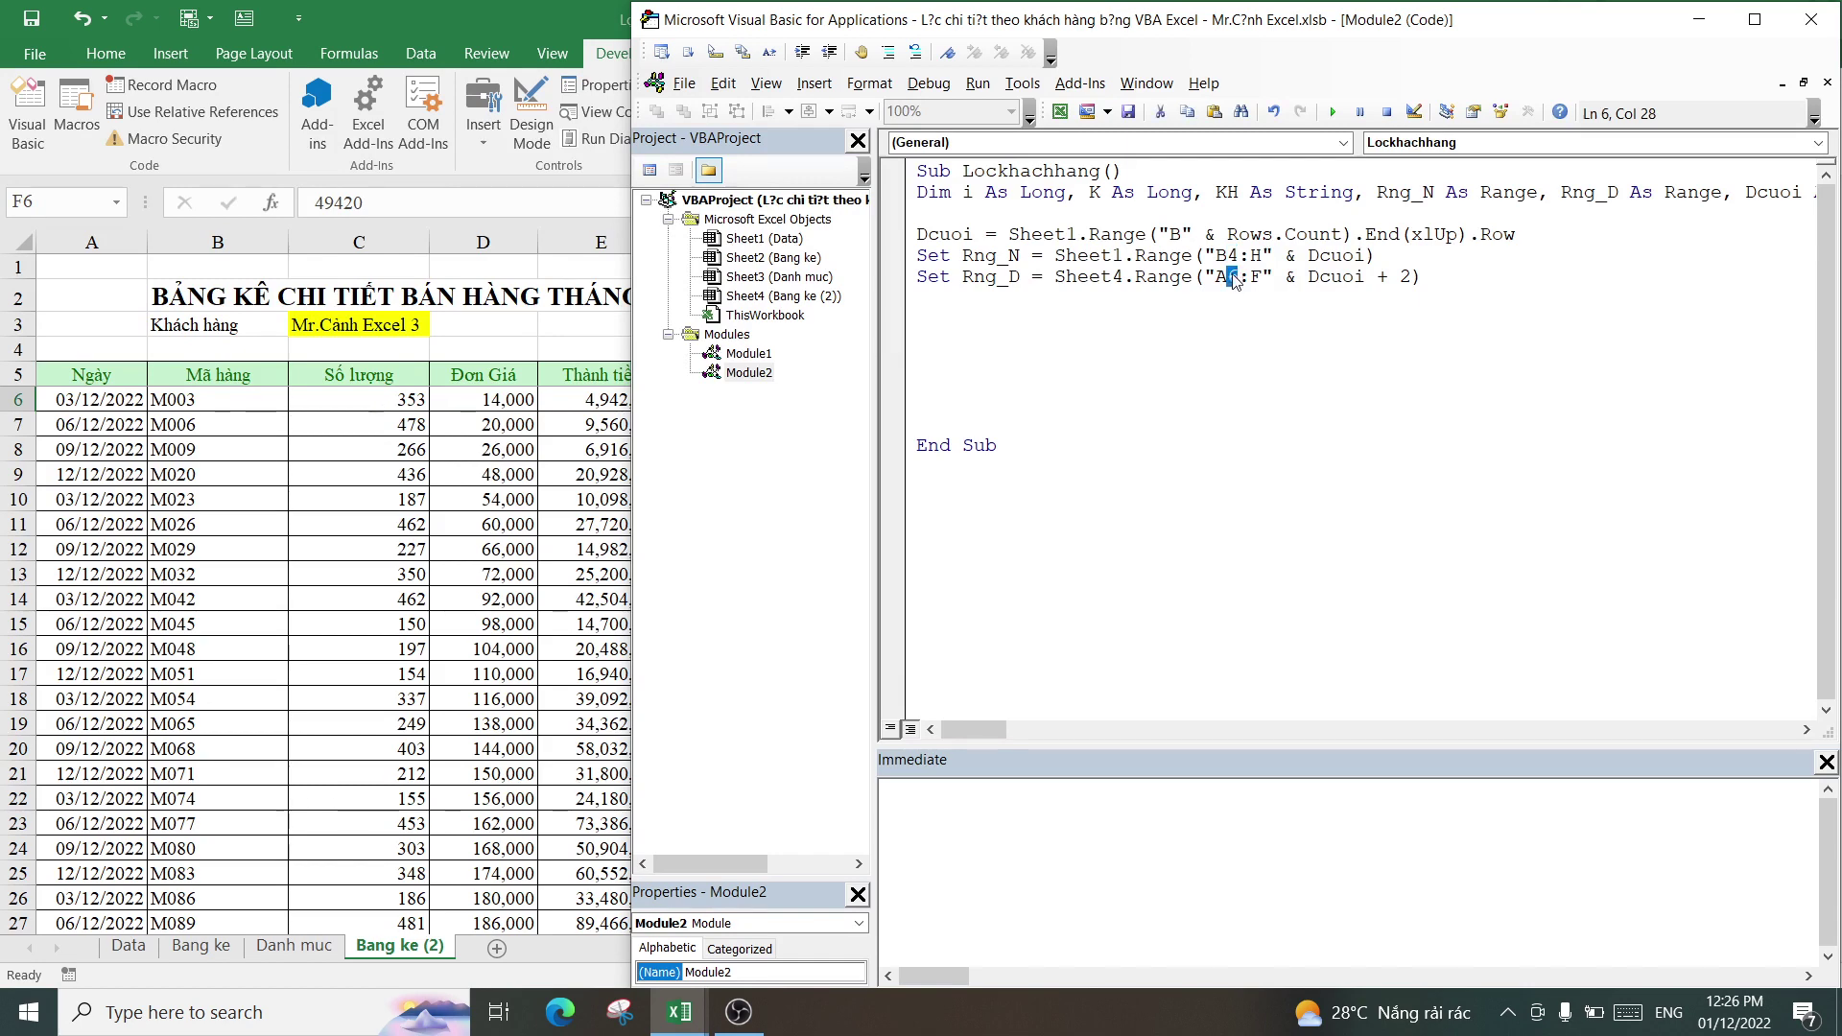
pyautogui.click(1236, 255)
pyautogui.moveTo(1412, 277); pyautogui.dragTo(1204, 285)
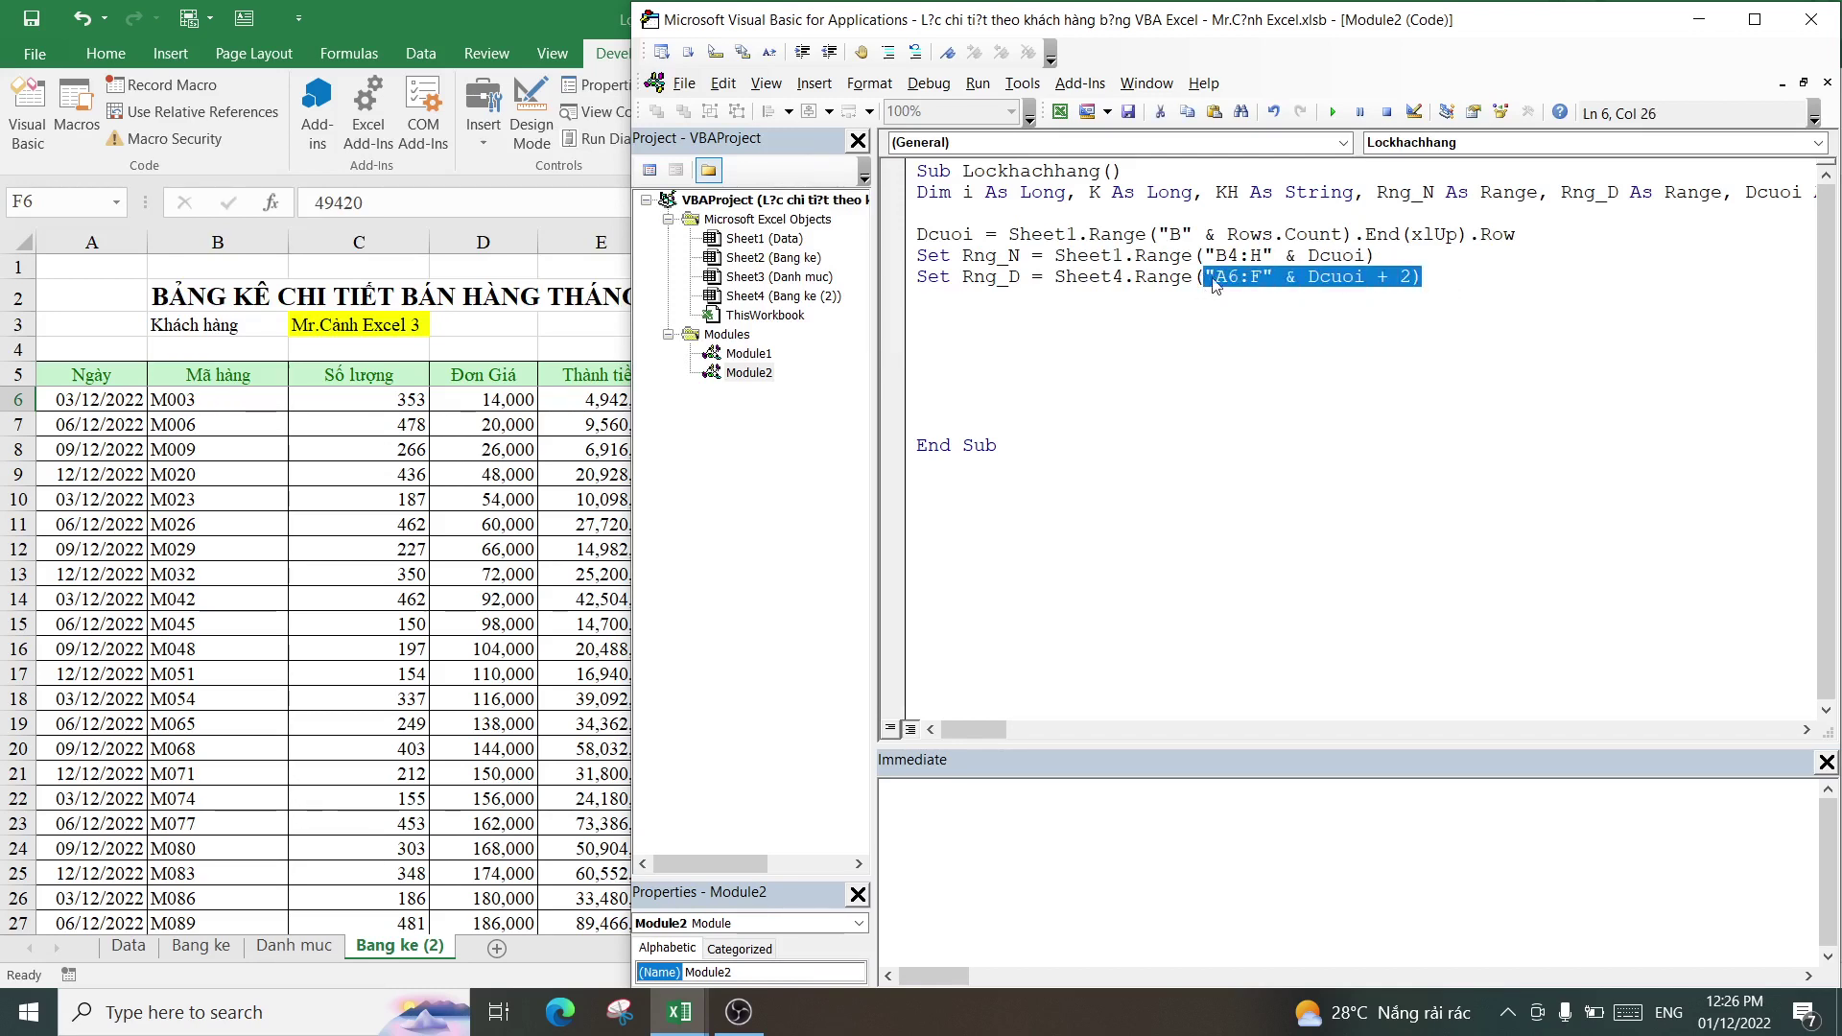
pyautogui.click(1461, 272)
pyautogui.press('Return')
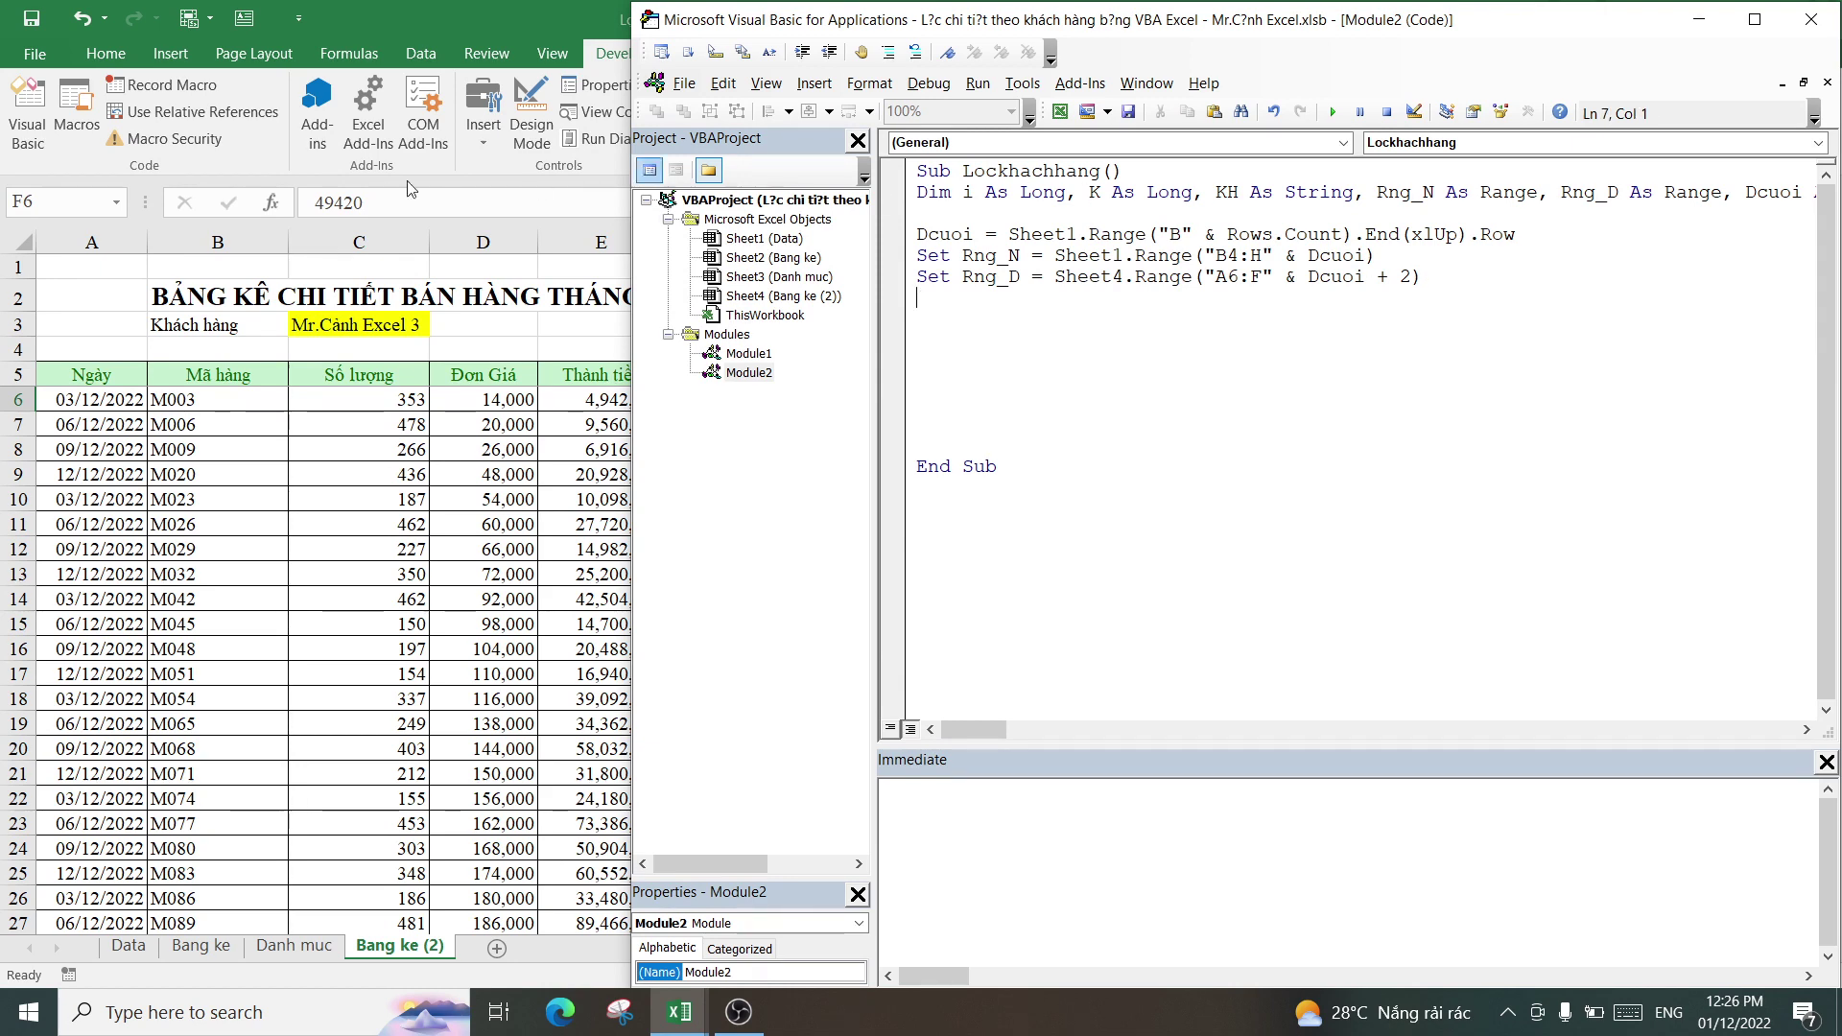
# - Check customer cell C3 and assign KH = Sheet4.Range("C3").Value, with a new line below
pyautogui.click(387, 325)
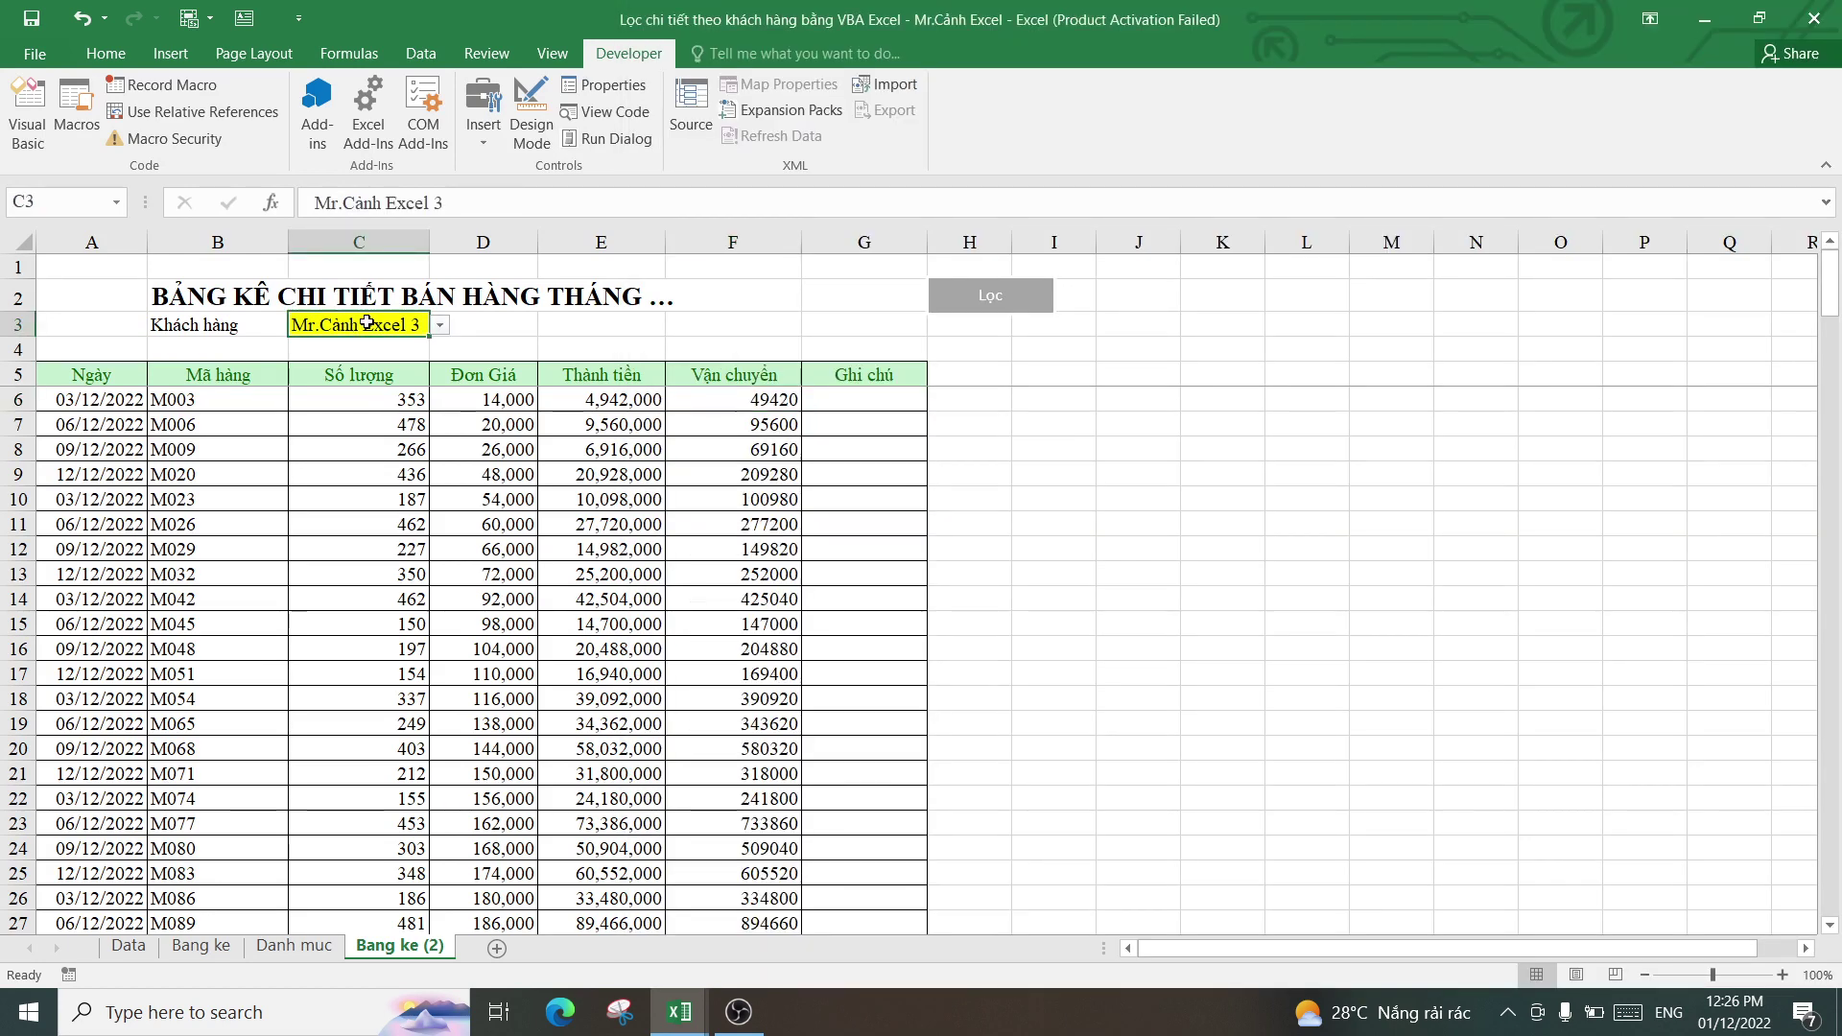
pyautogui.click(680, 1012)
pyautogui.click(820, 895)
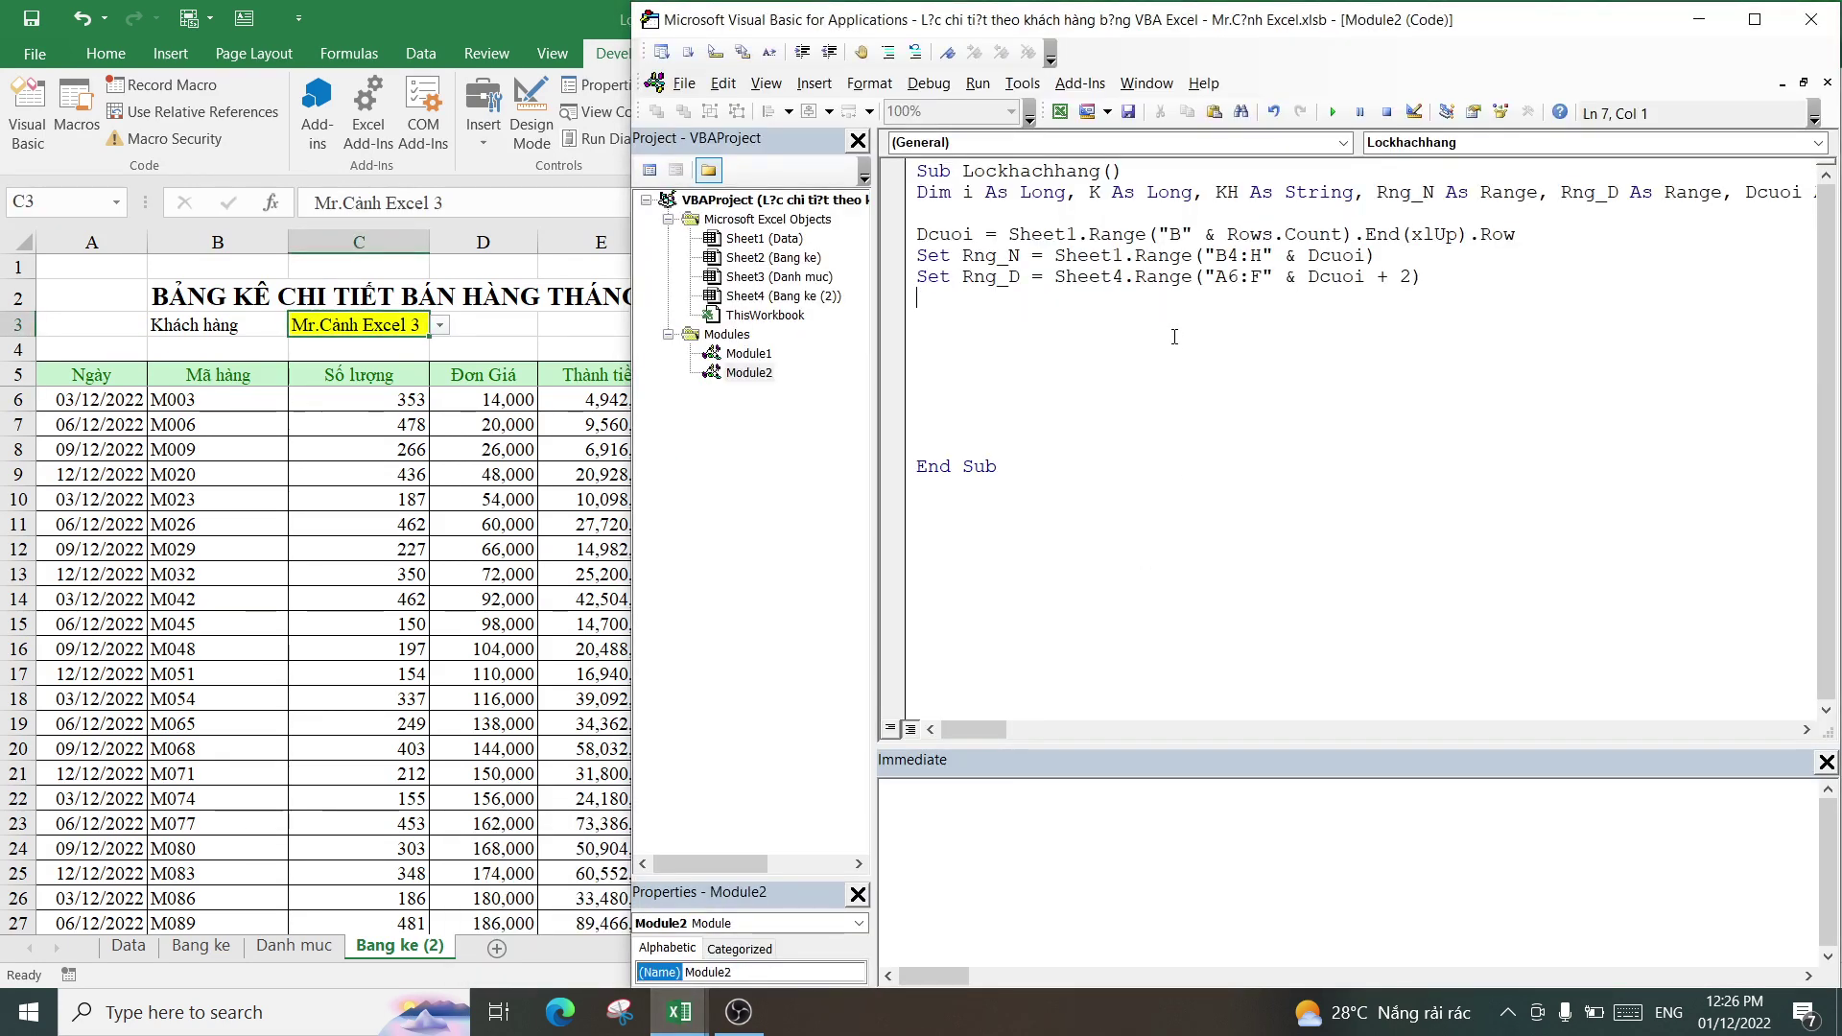
pyautogui.write('KH =')
pyautogui.write(' shêet4')
pyautogui.write('.')
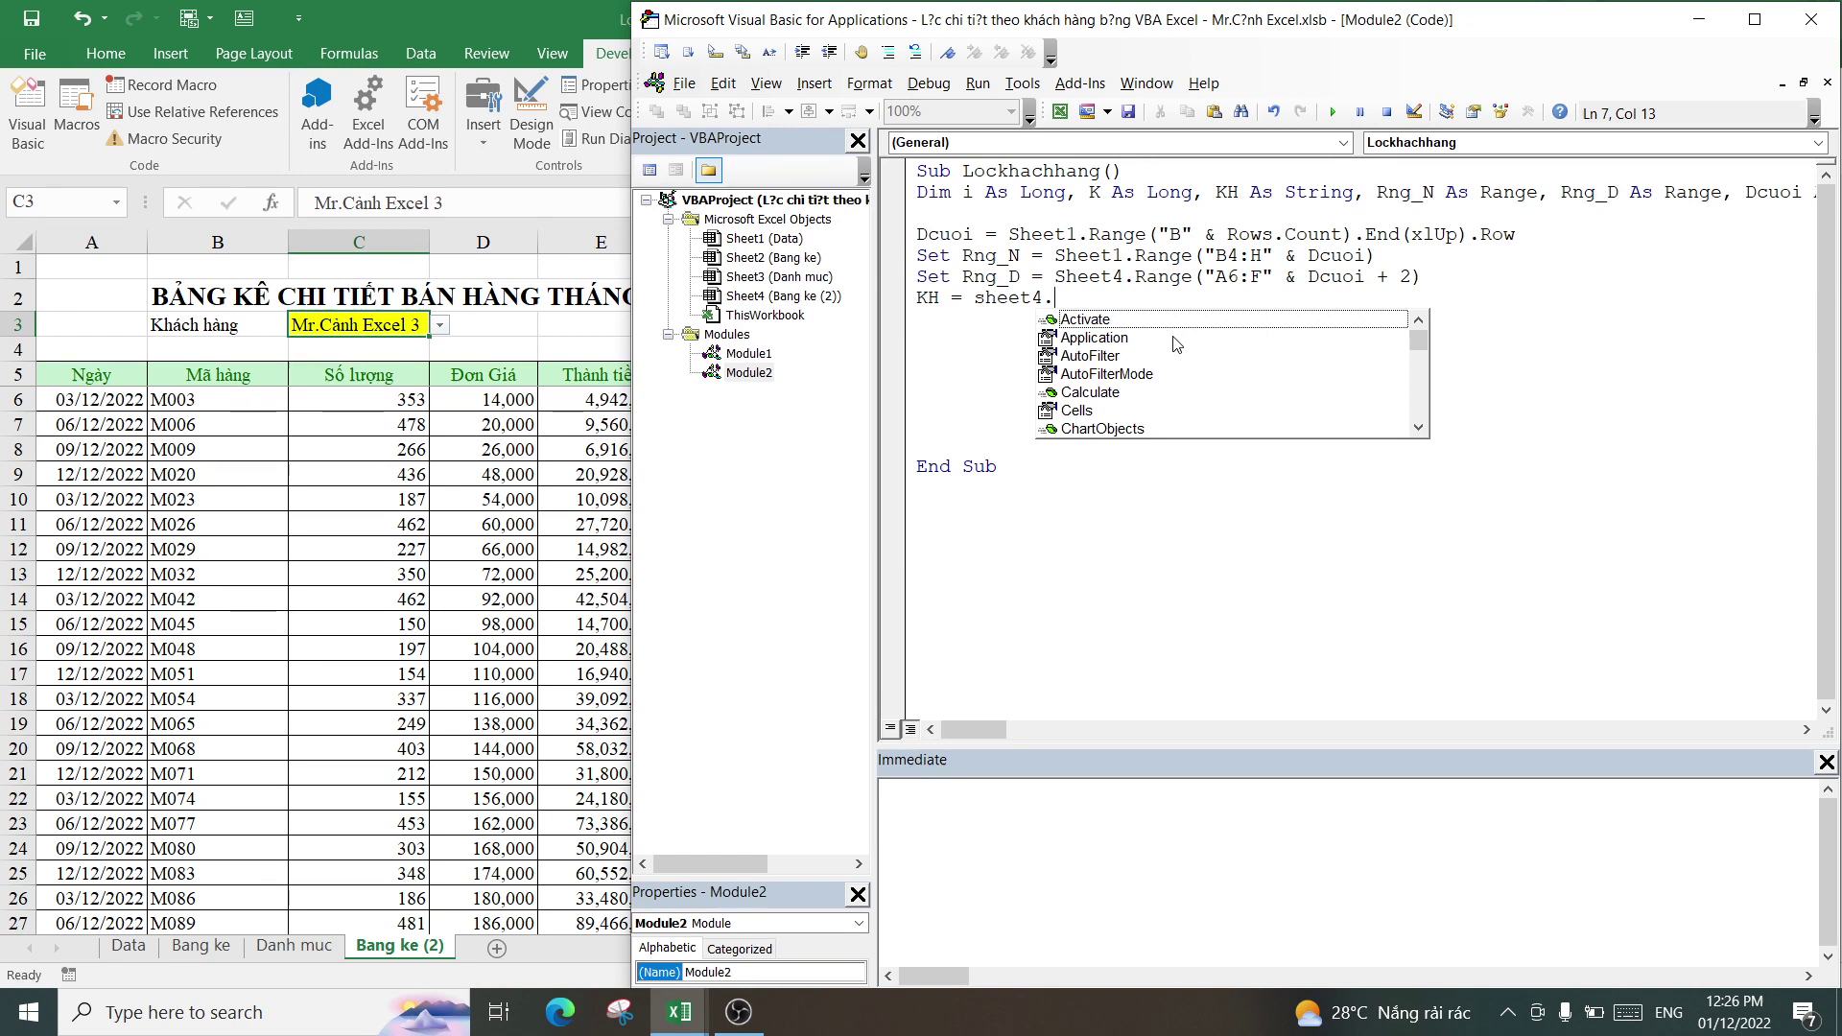
pyautogui.write('Range')
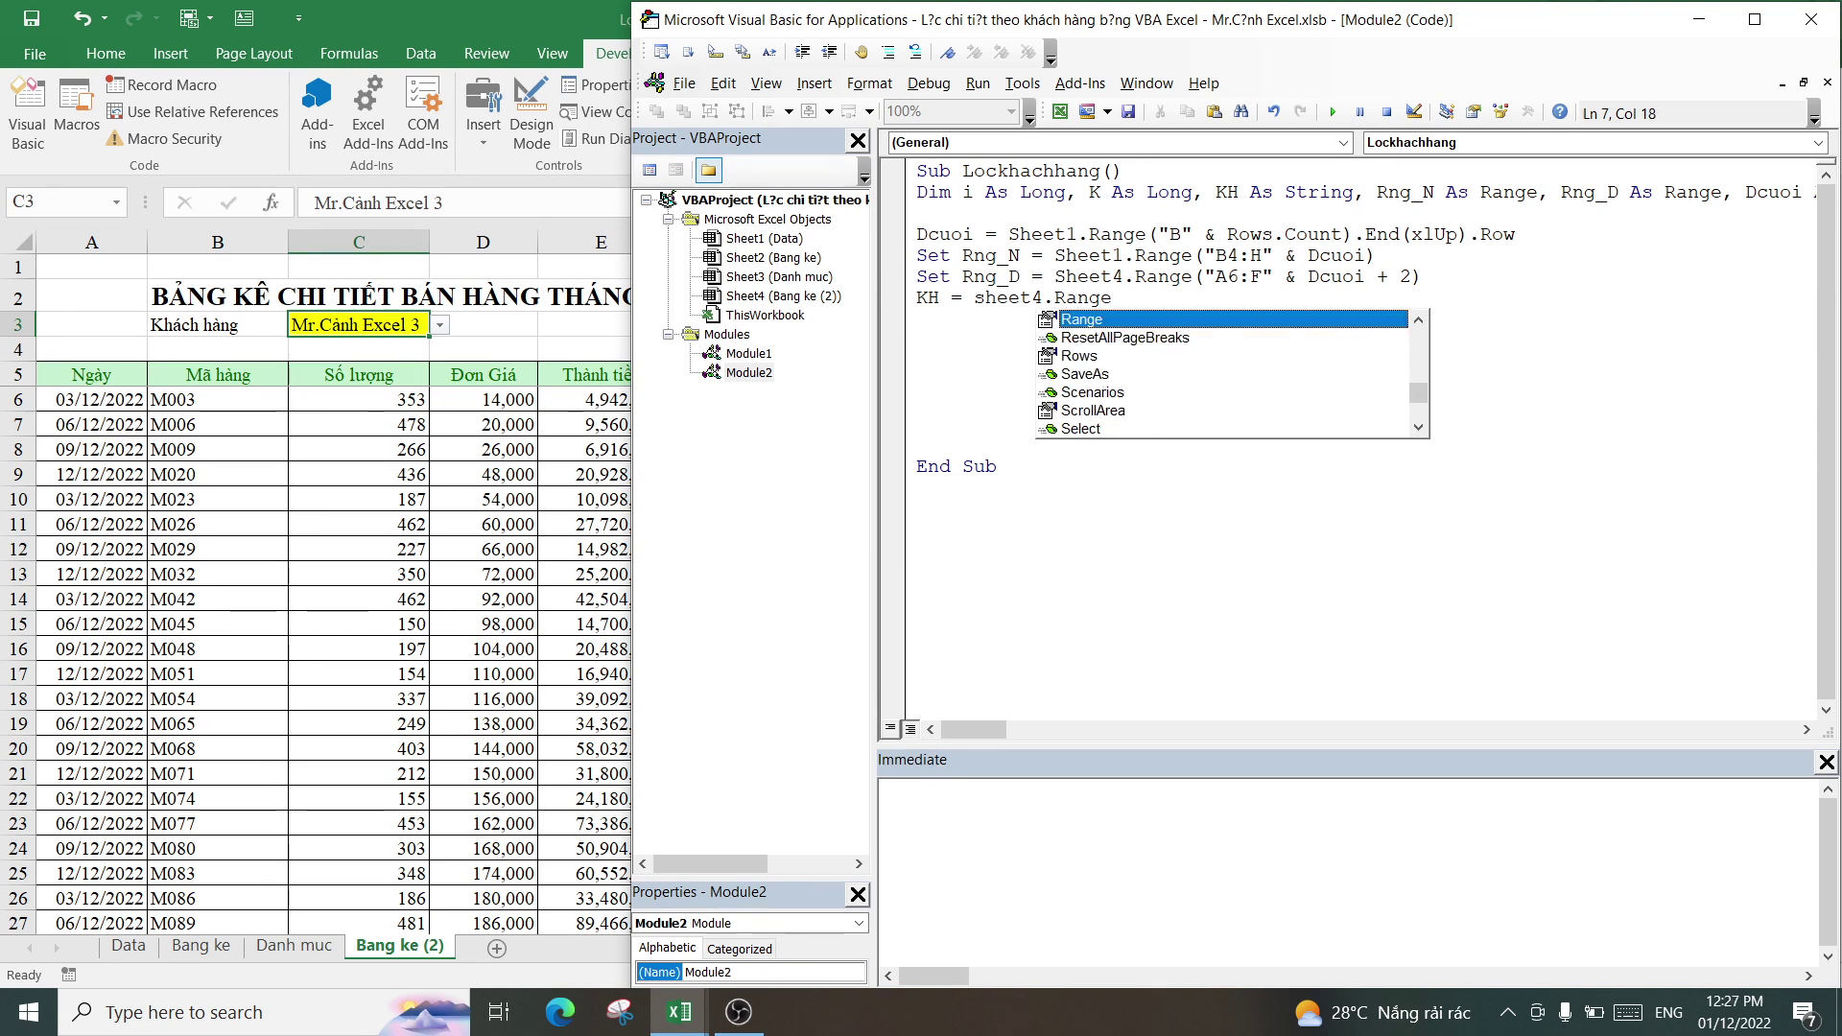
pyautogui.write('(')
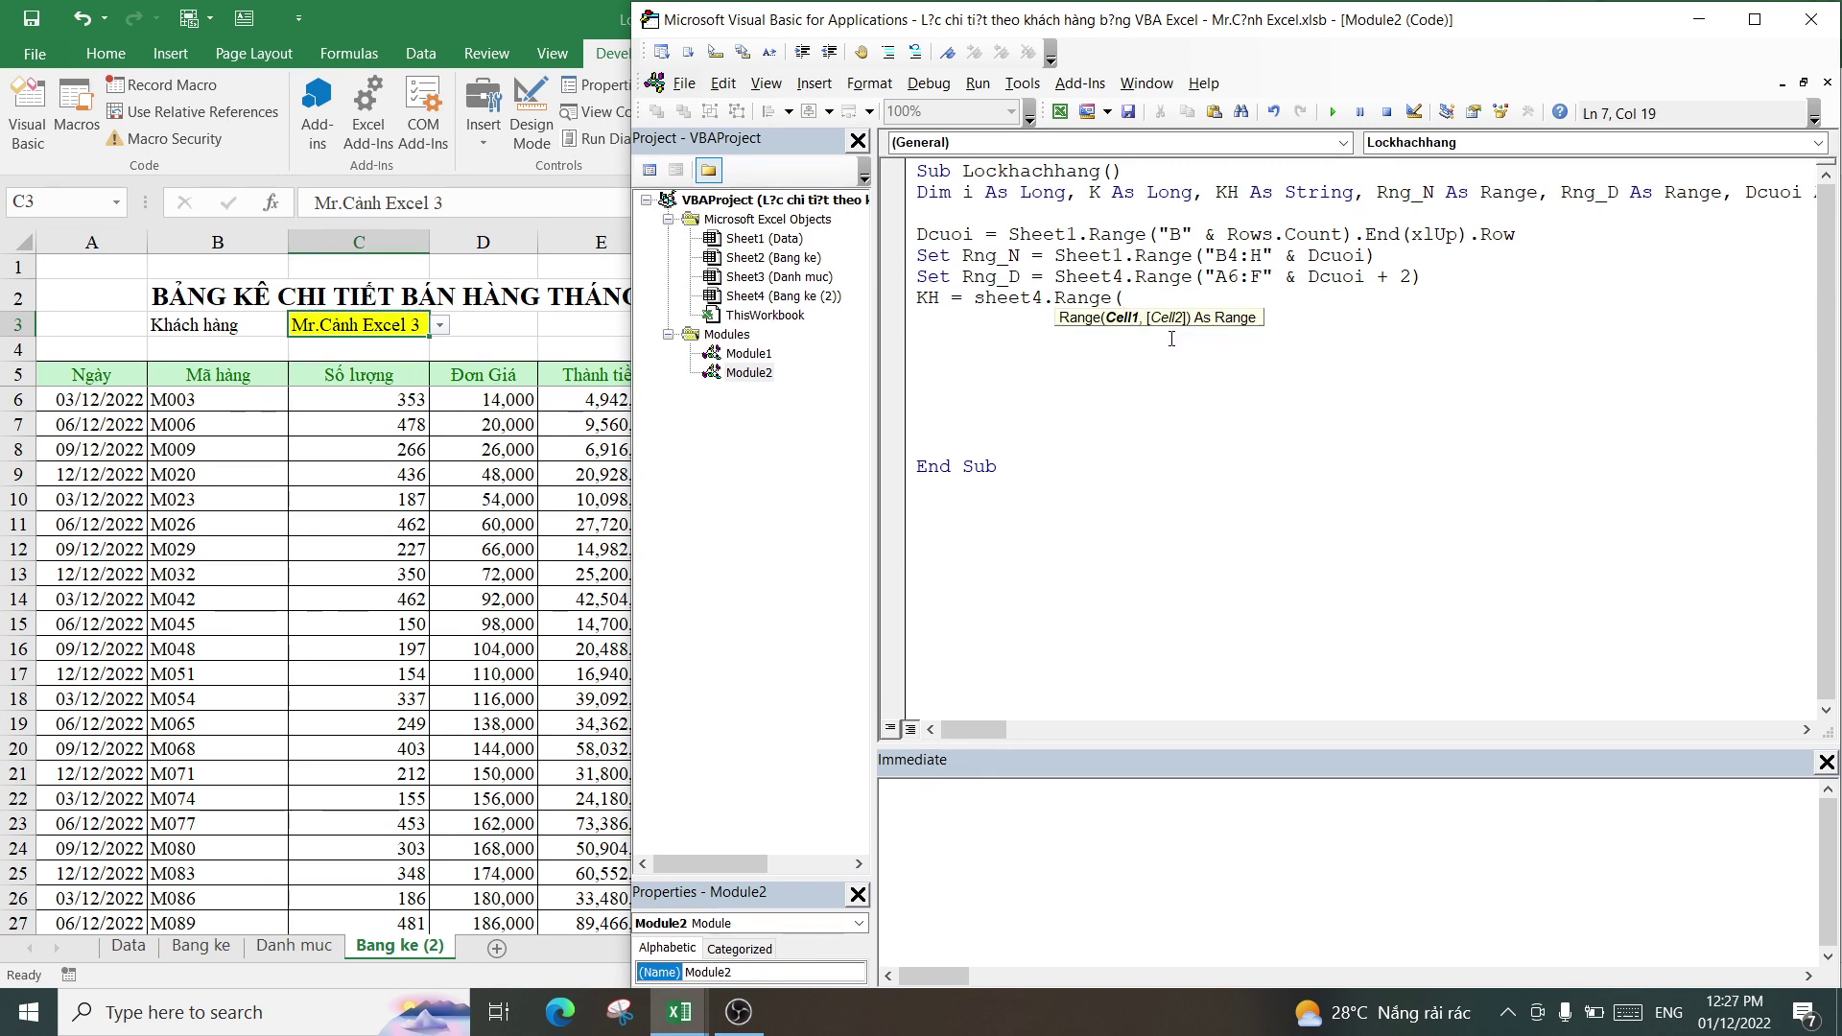
pyautogui.write('"C3')
pyautogui.write('"')
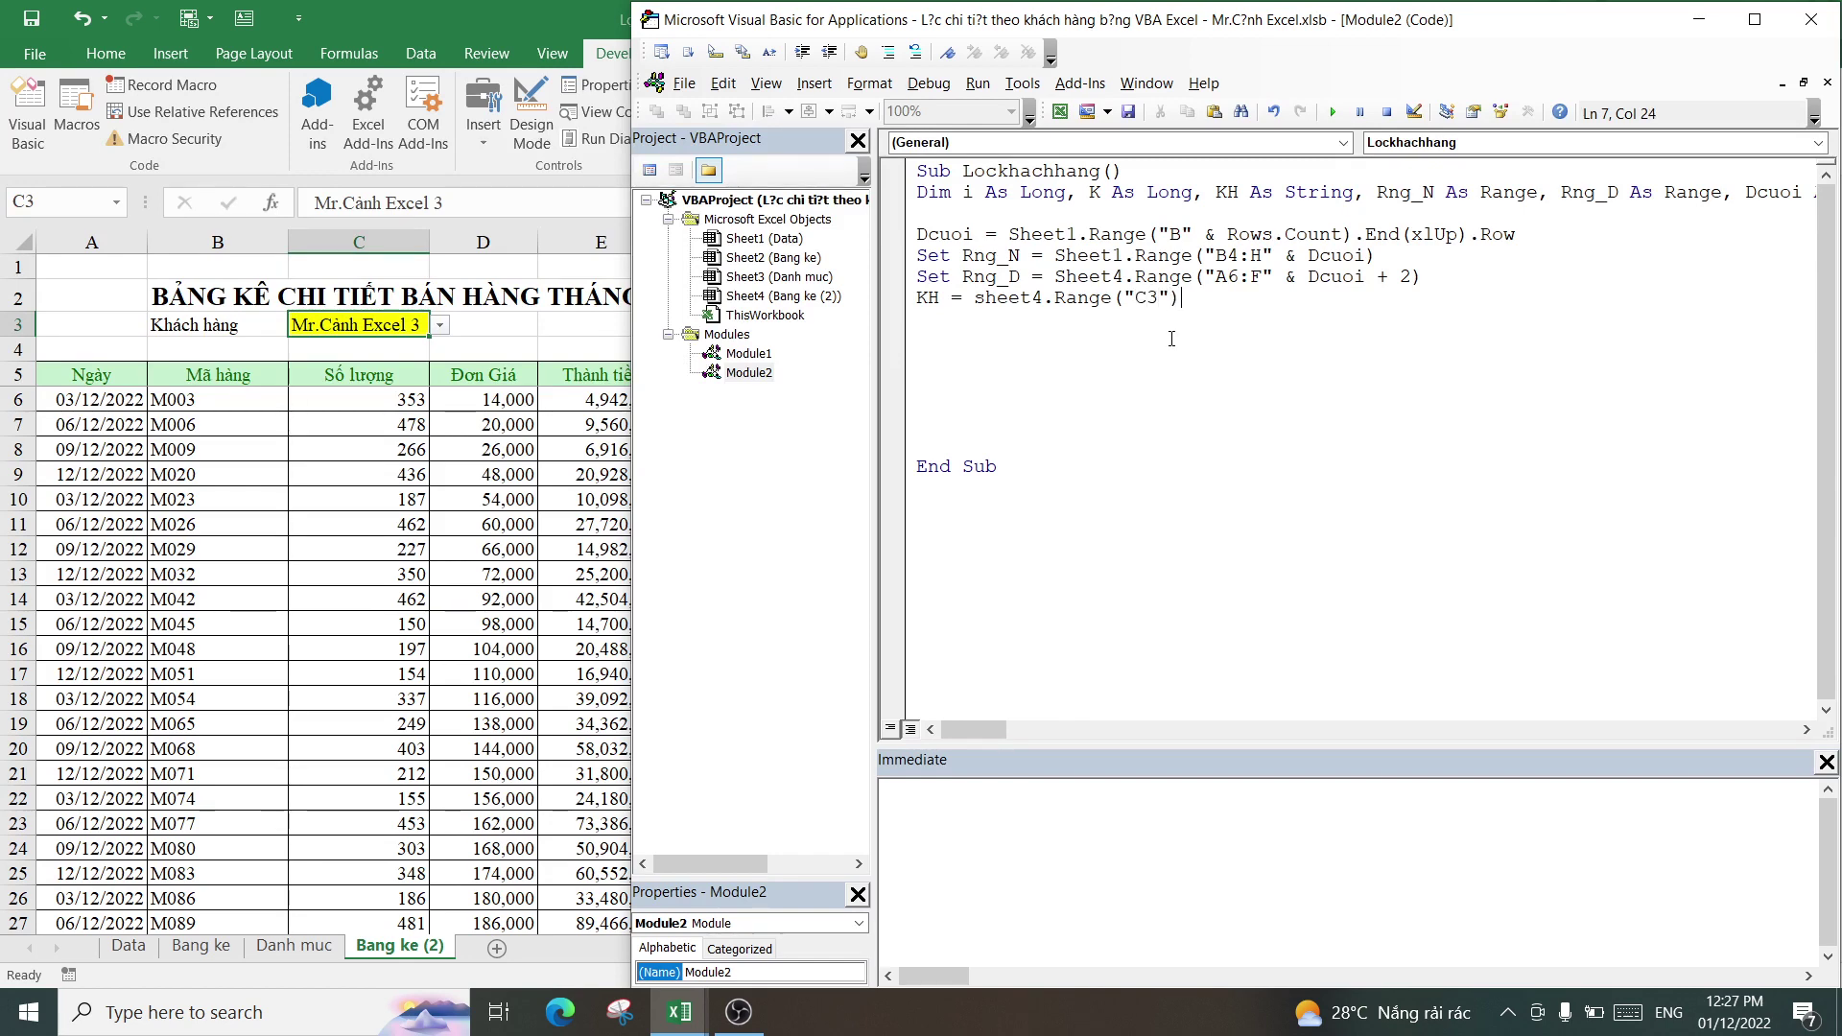
pyautogui.write('.value')
pyautogui.press('Return')
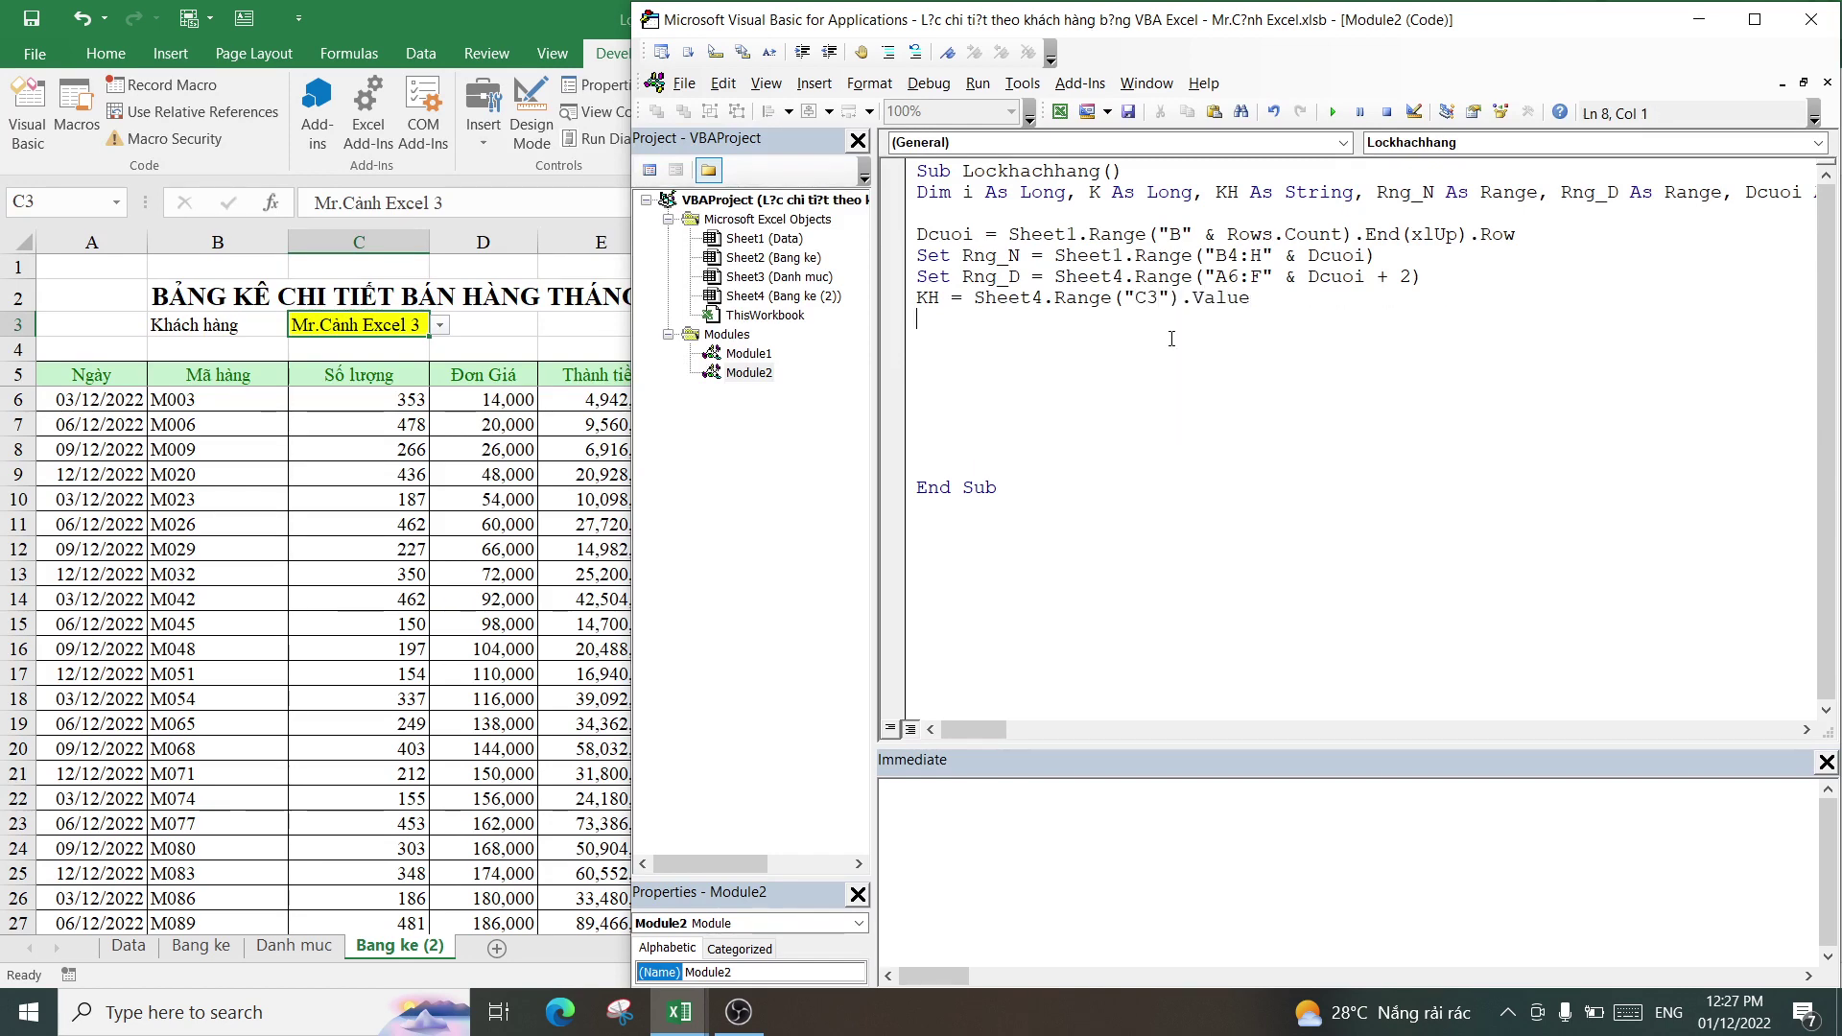
pyautogui.doubleClick(928, 299)
pyautogui.click(1264, 299)
pyautogui.press('Return')
# - Set K = 0 and add a dashed comment separator line after the setup lines
pyautogui.write('K ')
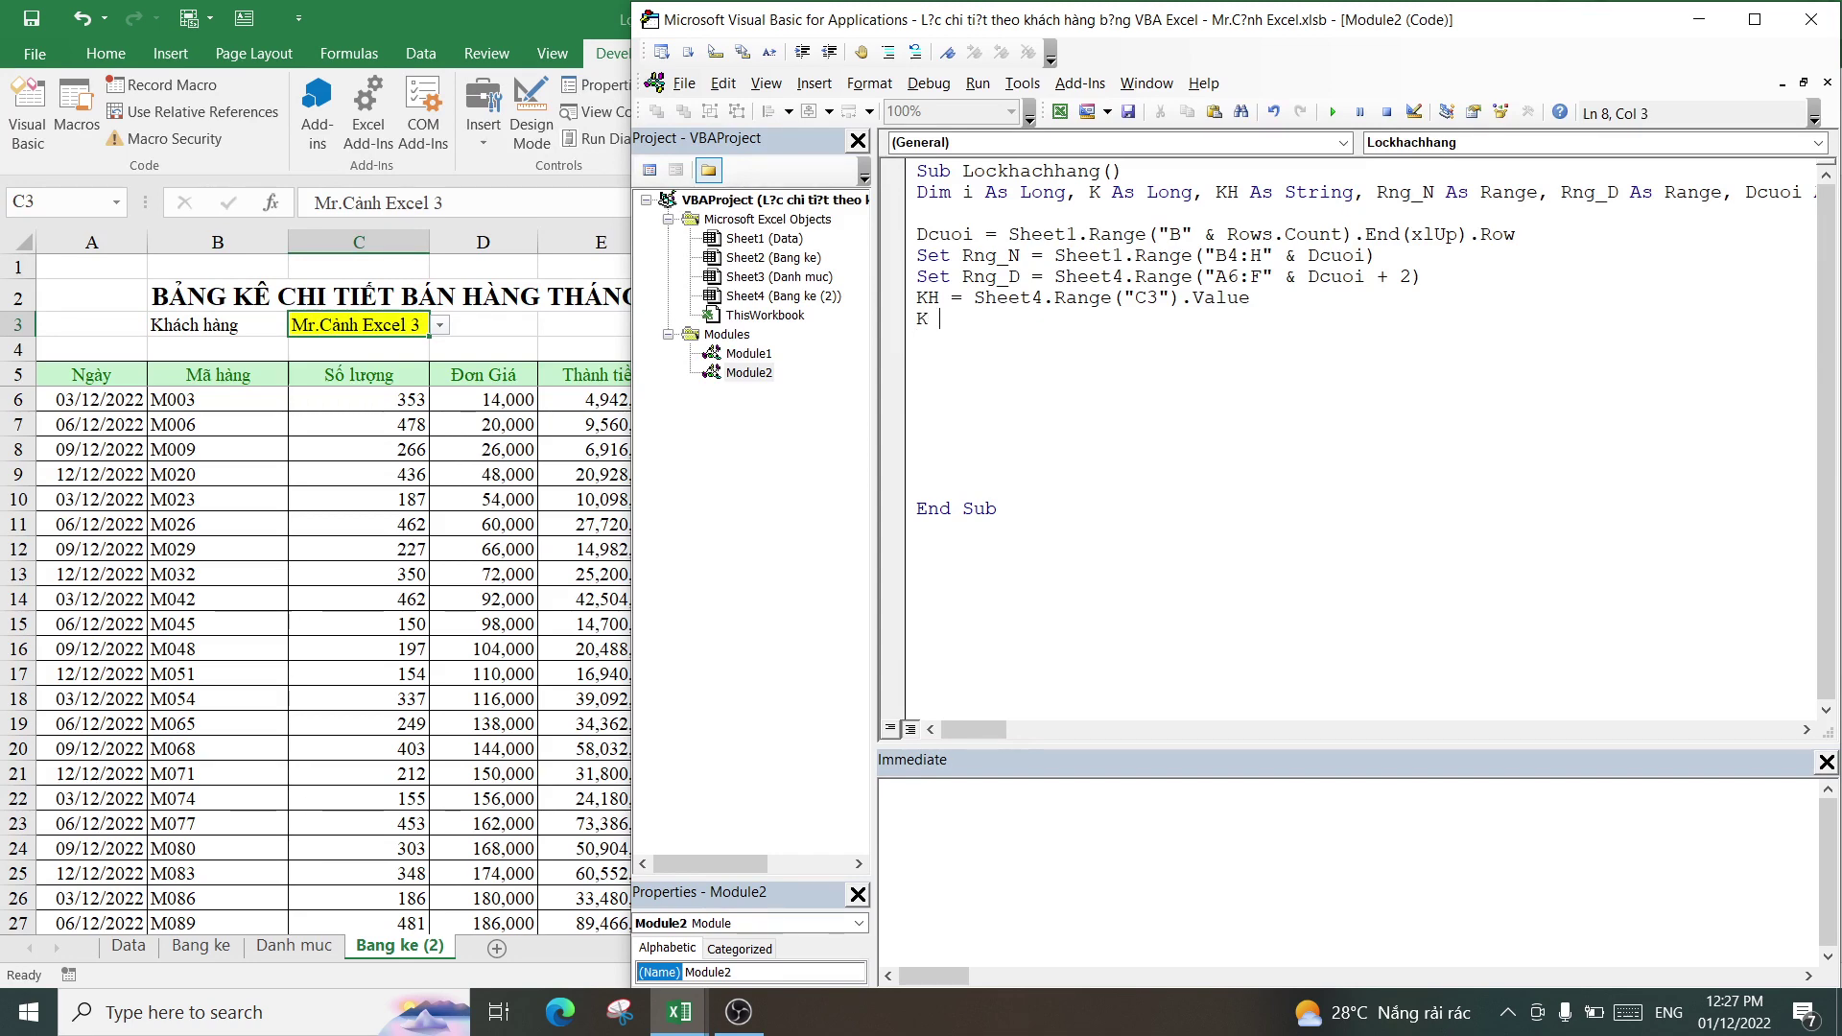
pyautogui.write('= 0')
pyautogui.press('Return')
pyautogui.press('Return')
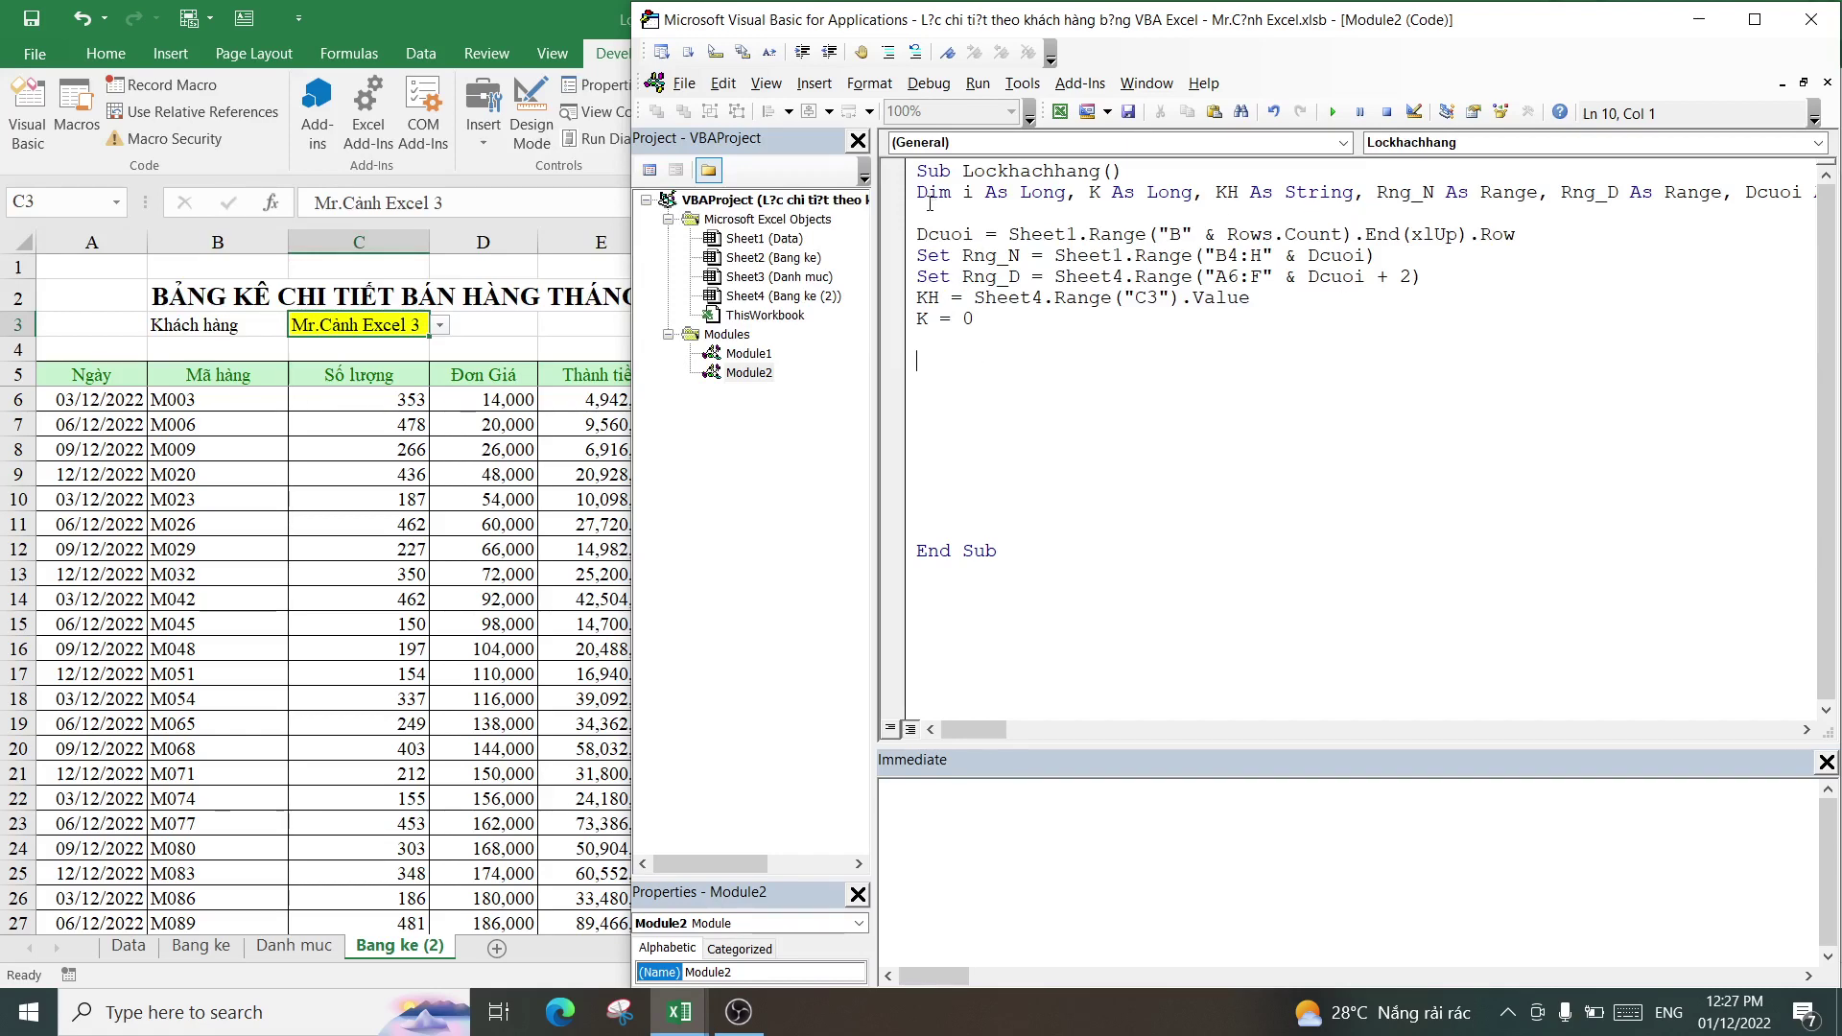
pyautogui.moveTo(918, 191); pyautogui.dragTo(1793, 196)
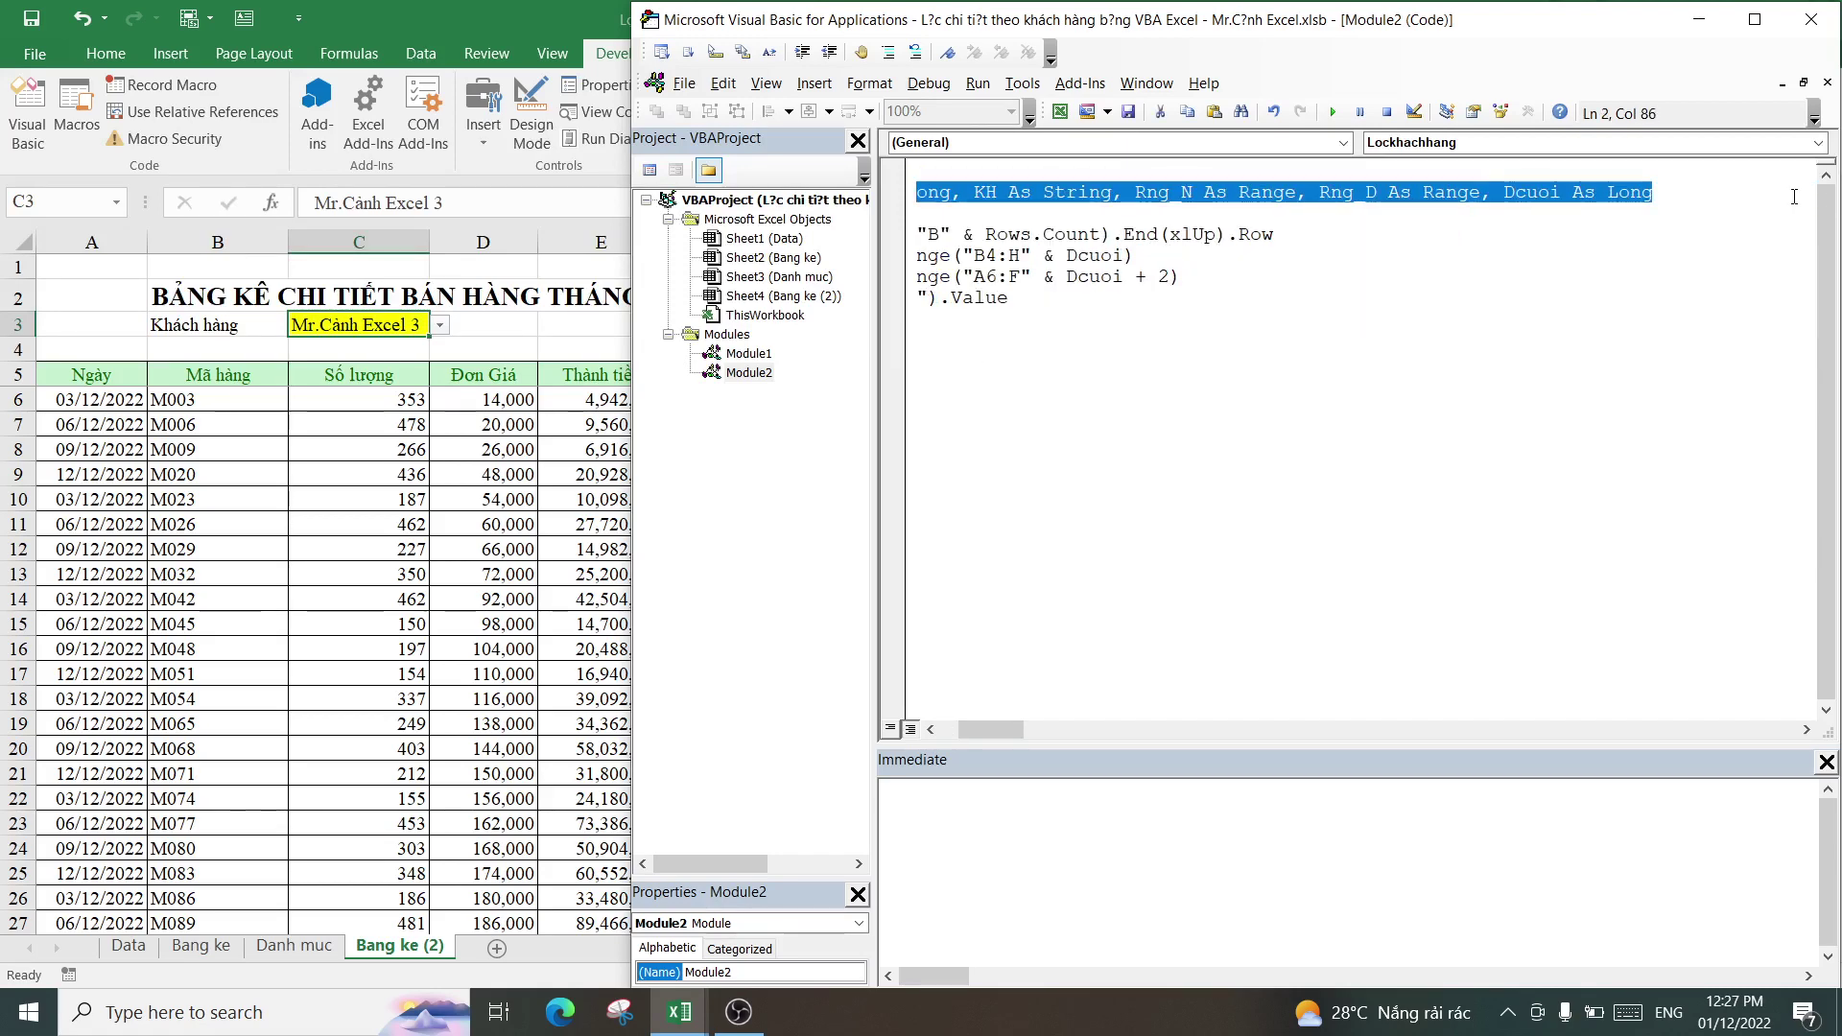
pyautogui.click(1157, 358)
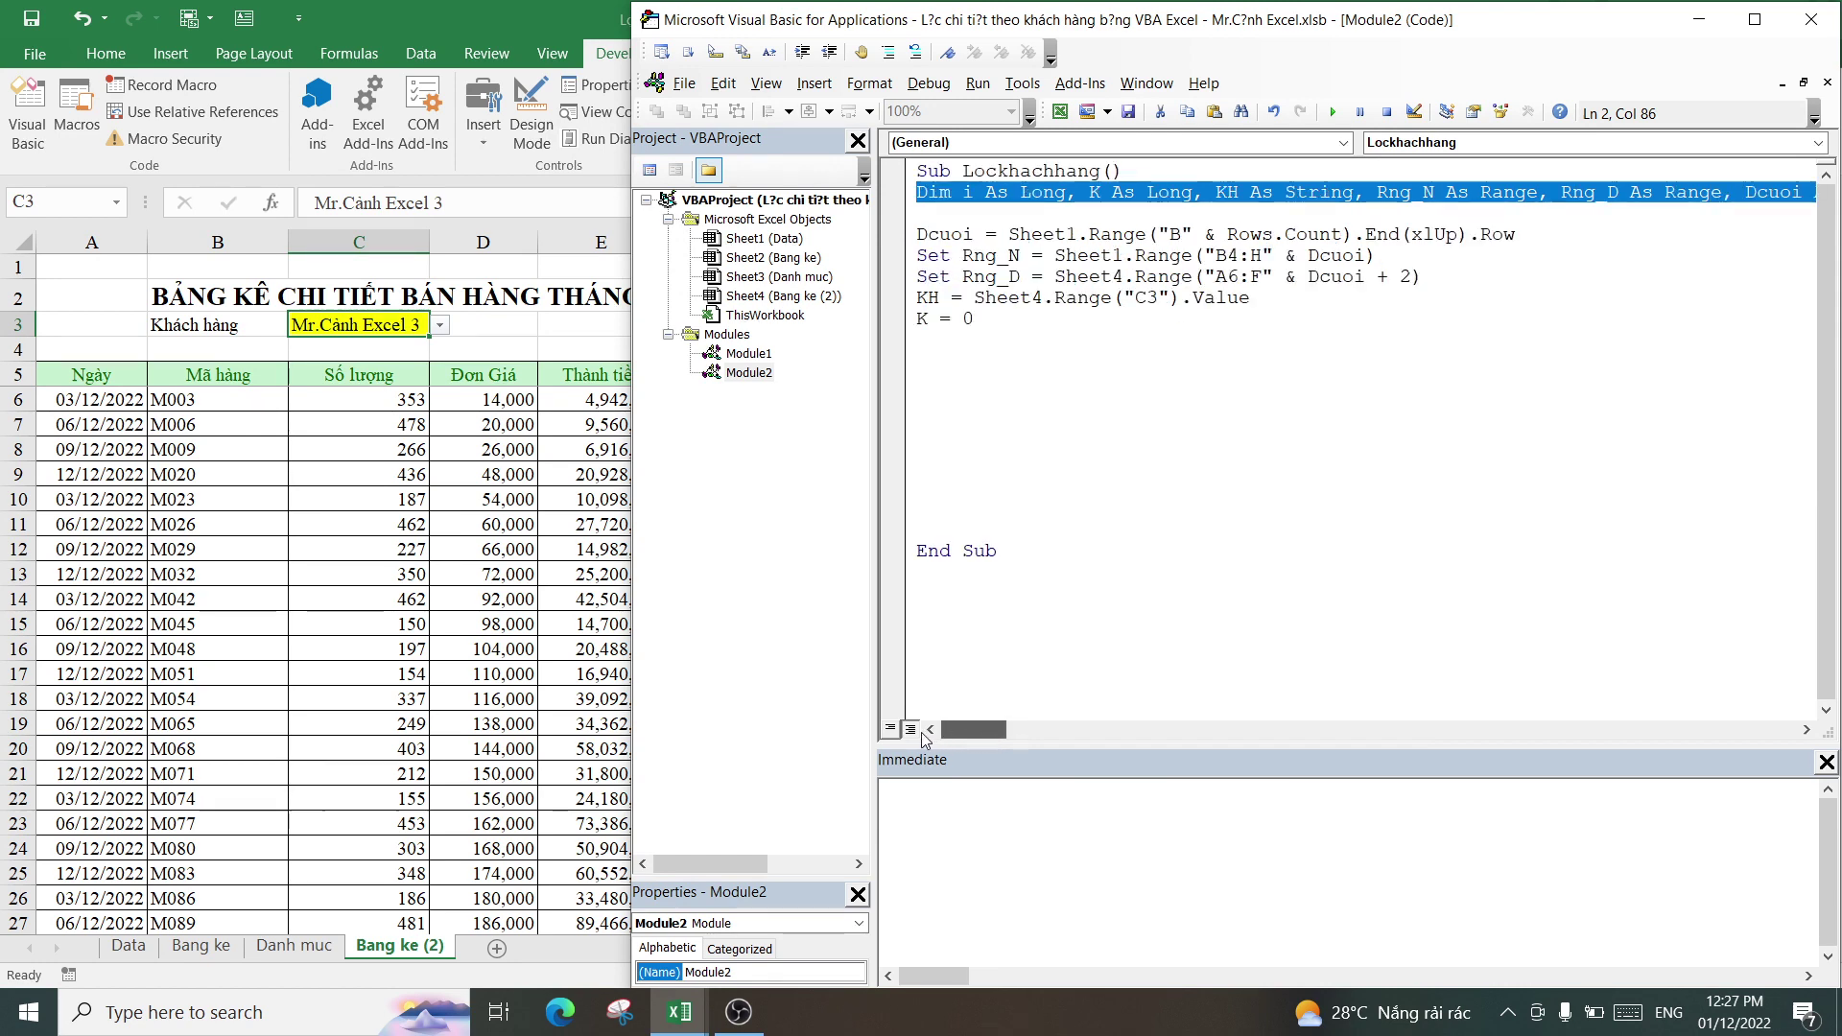
pyautogui.moveTo(974, 319); pyautogui.dragTo(913, 233)
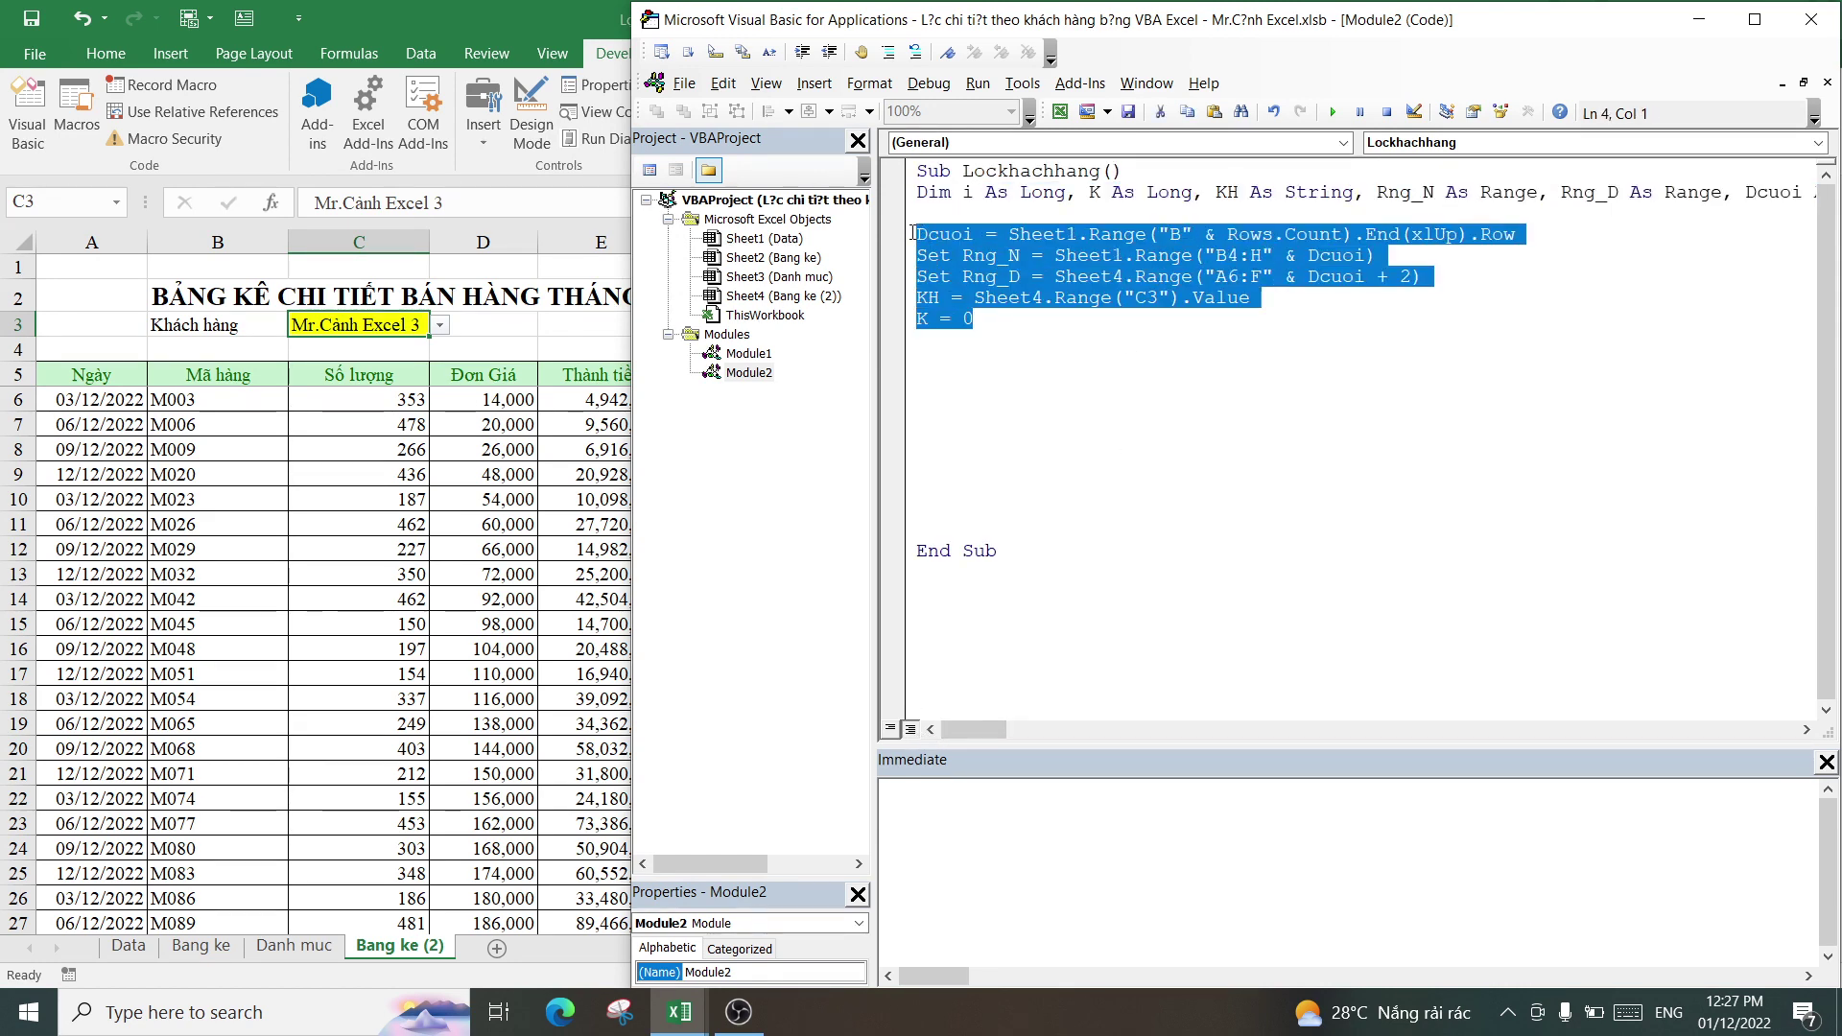
pyautogui.click(963, 342)
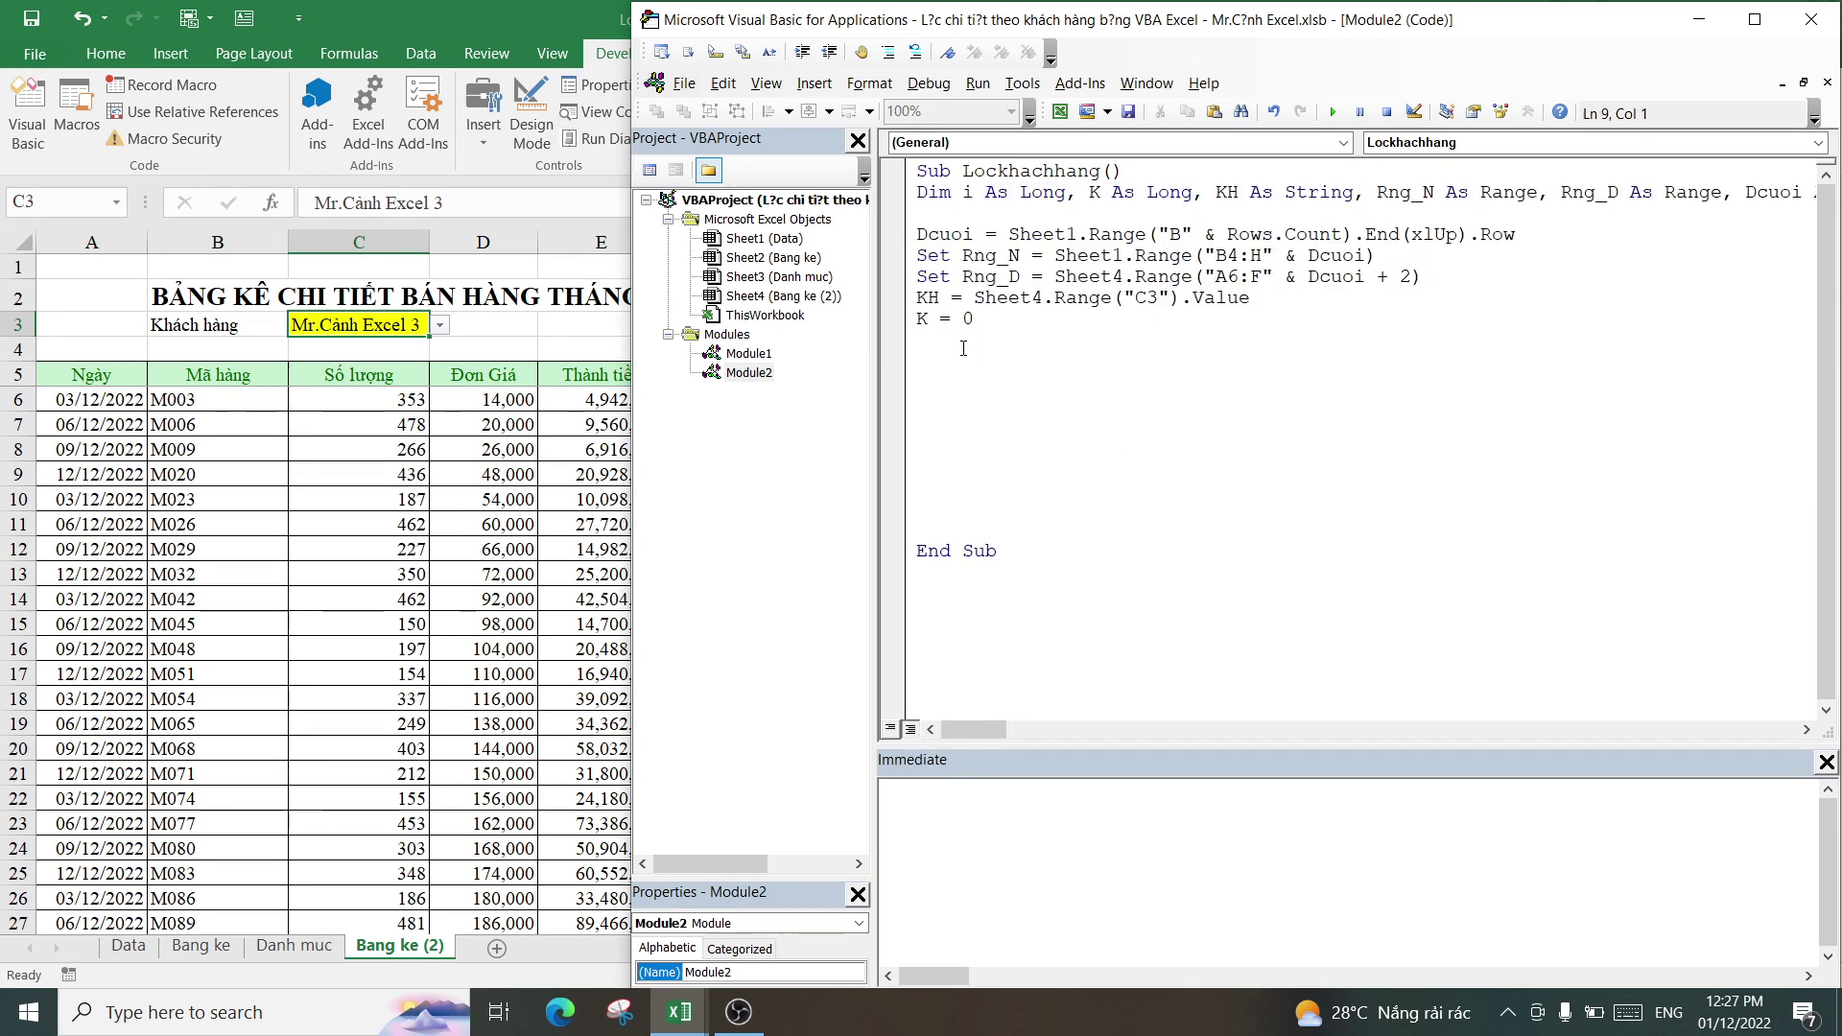
pyautogui.write("'--")
pyautogui.write('--------------')
pyautogui.press('Return')
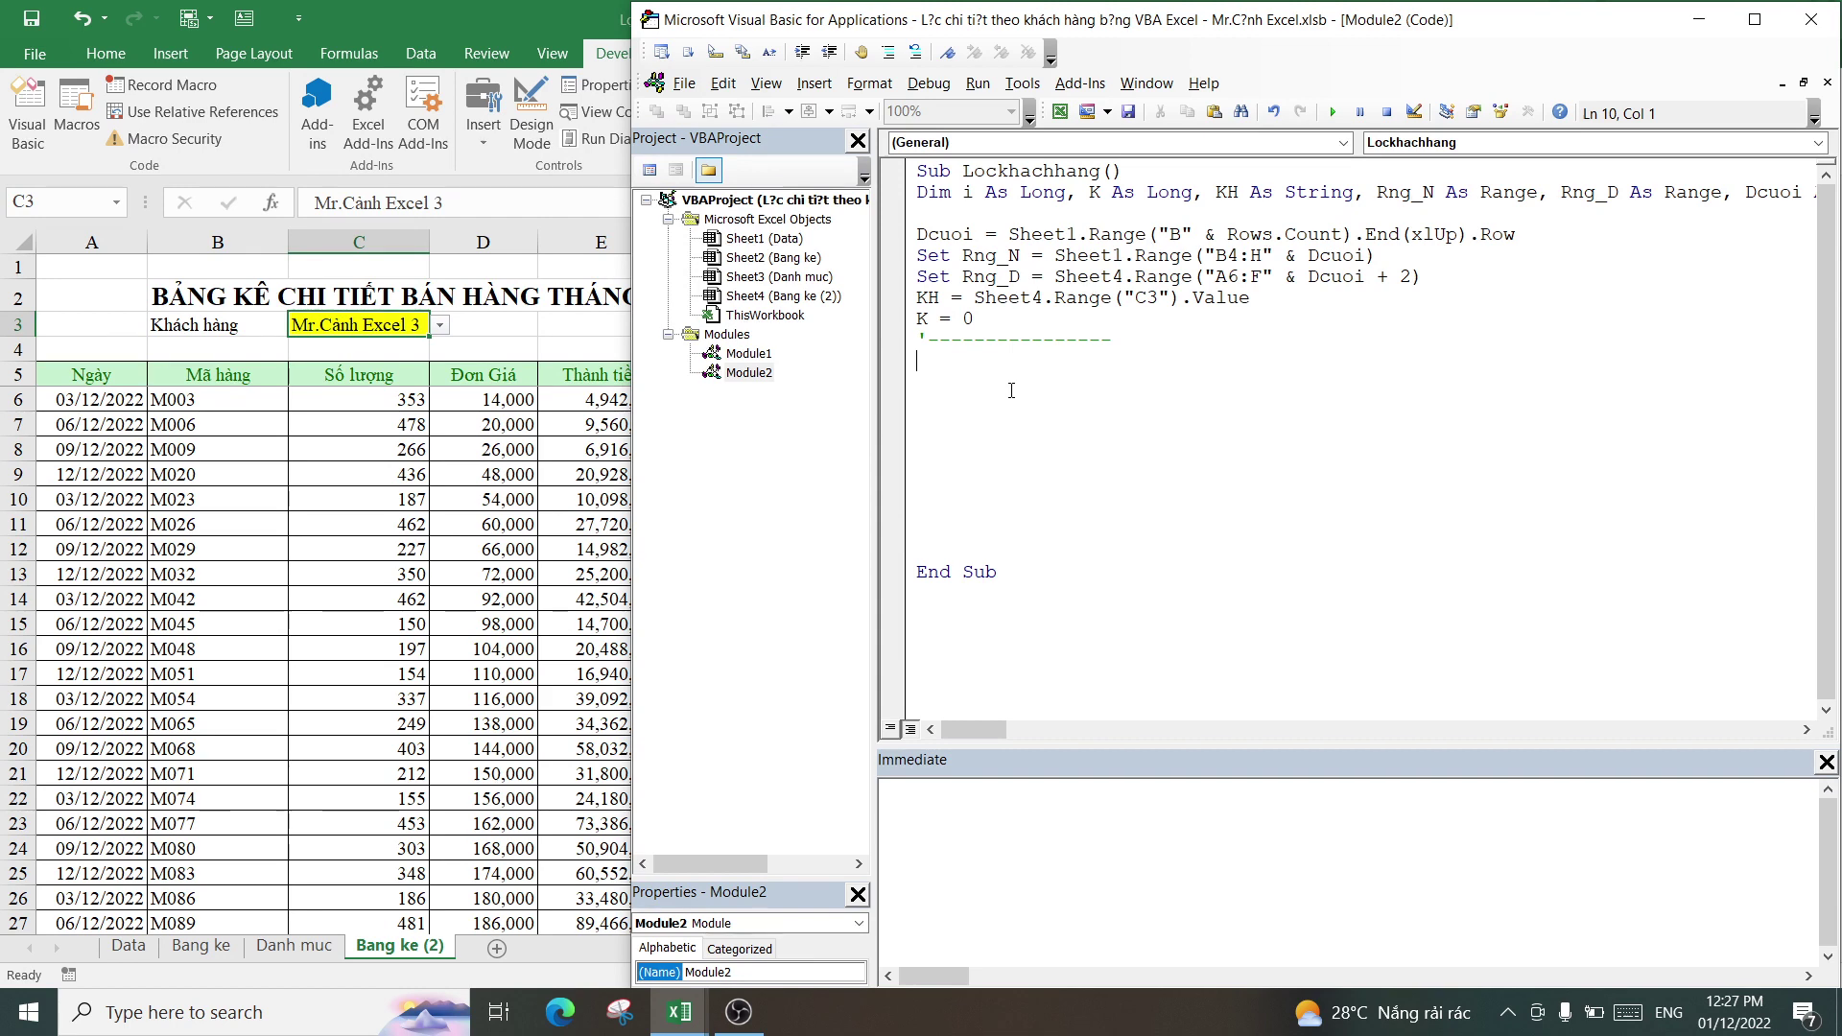
# - Add a For i = 1 To Dcuoi … Next loop with an indented blank line inside
pyautogui.press('Return')
pyautogui.write('For')
pyautogui.write(' i = 1 T')
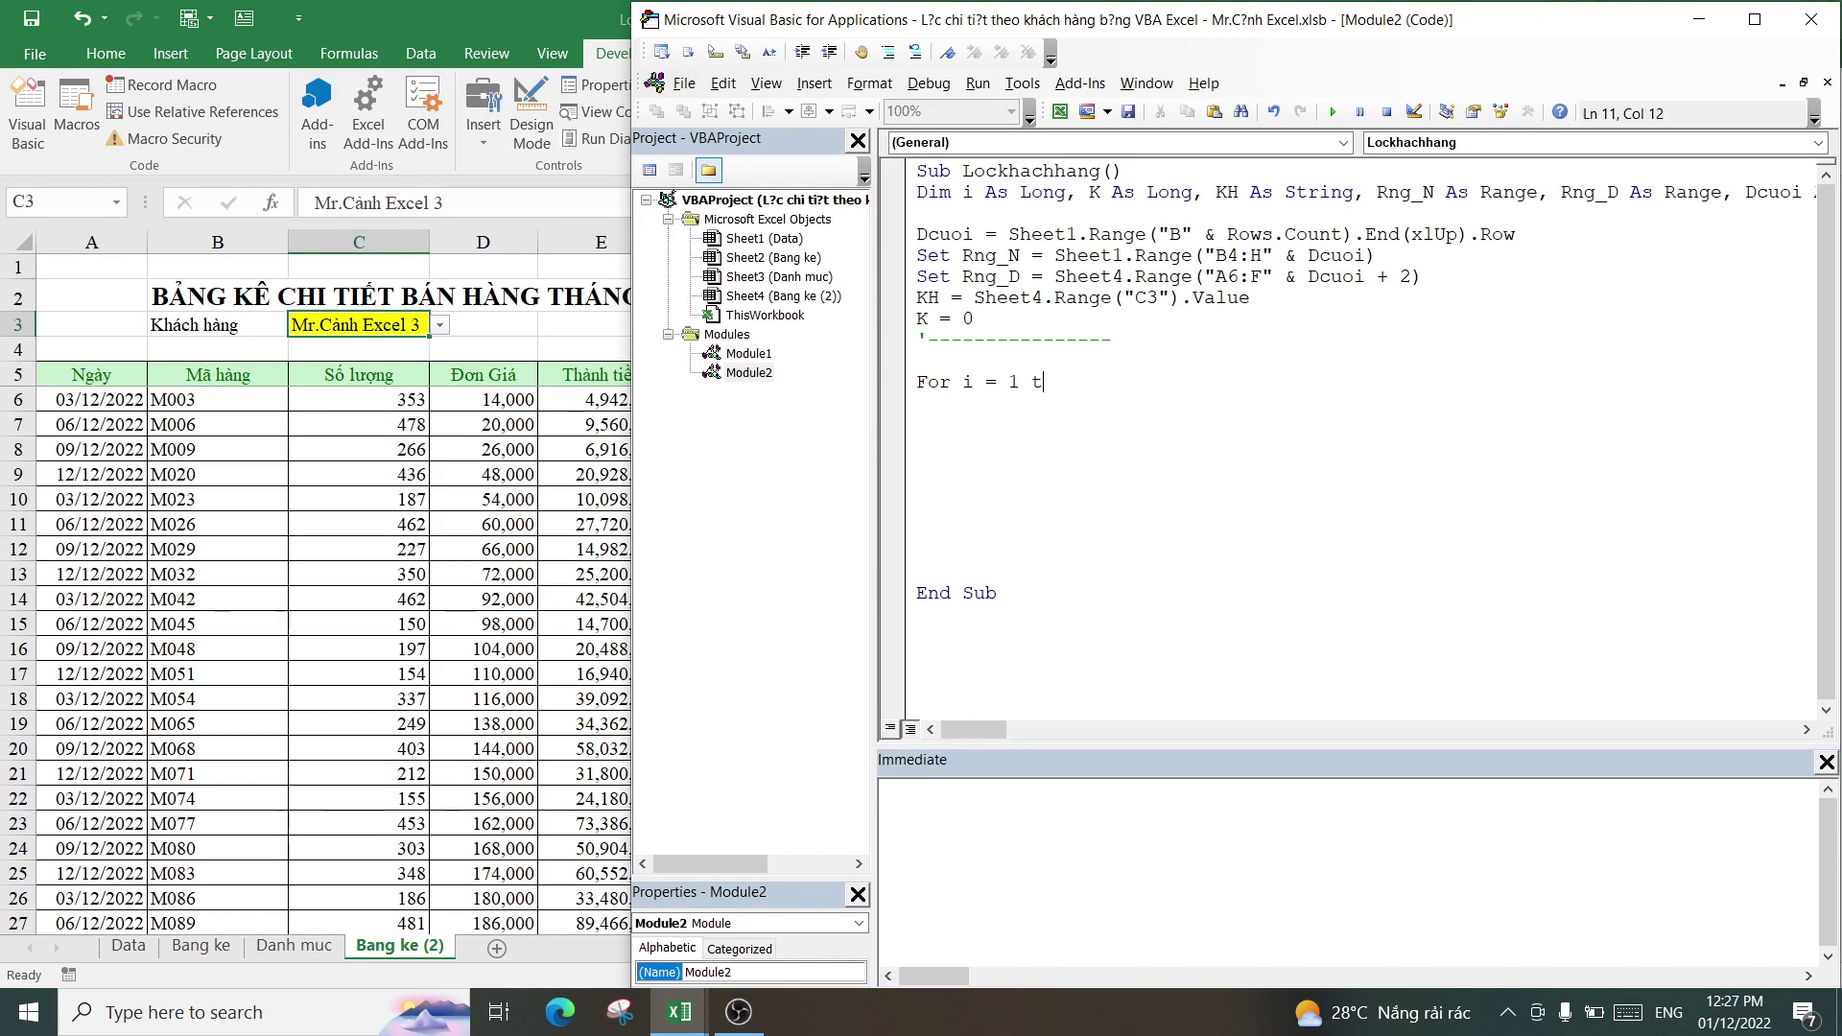
pyautogui.write('o Dcuoi')
pyautogui.press('Return')
pyautogui.press('Return')
pyautogui.write('N')
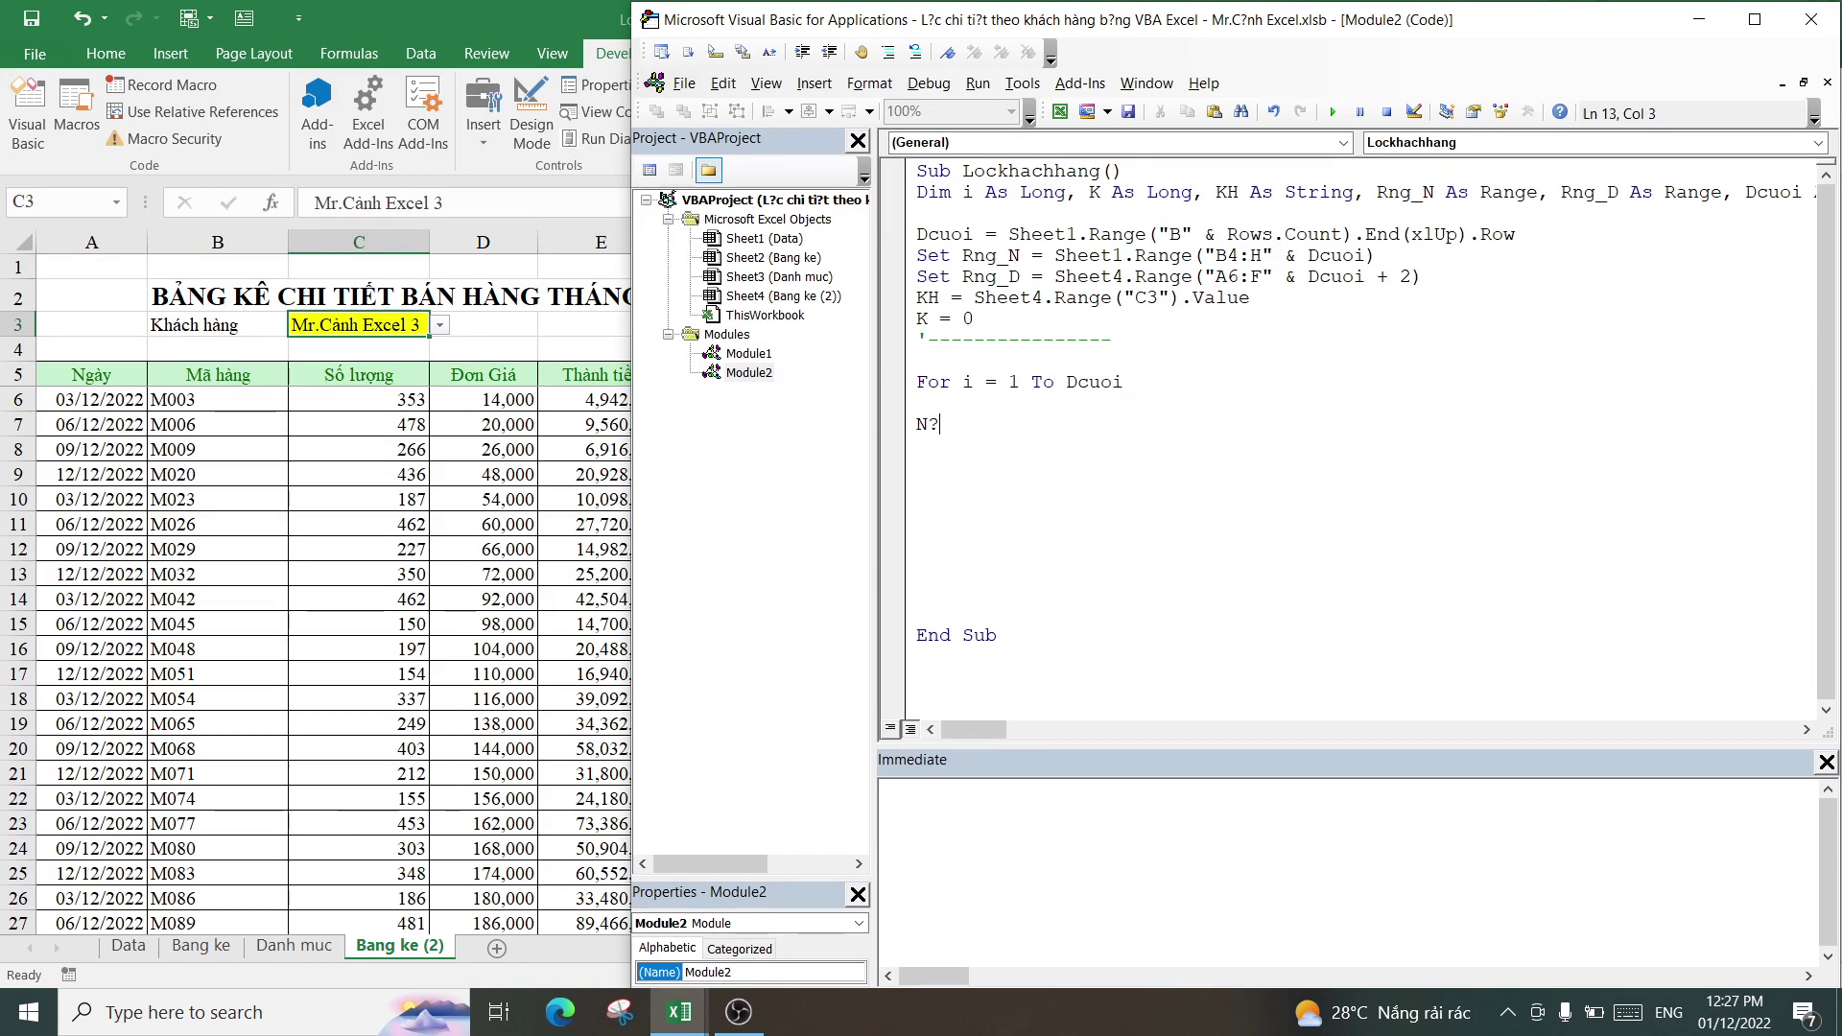
pyautogui.write('ext')
pyautogui.press('Return')
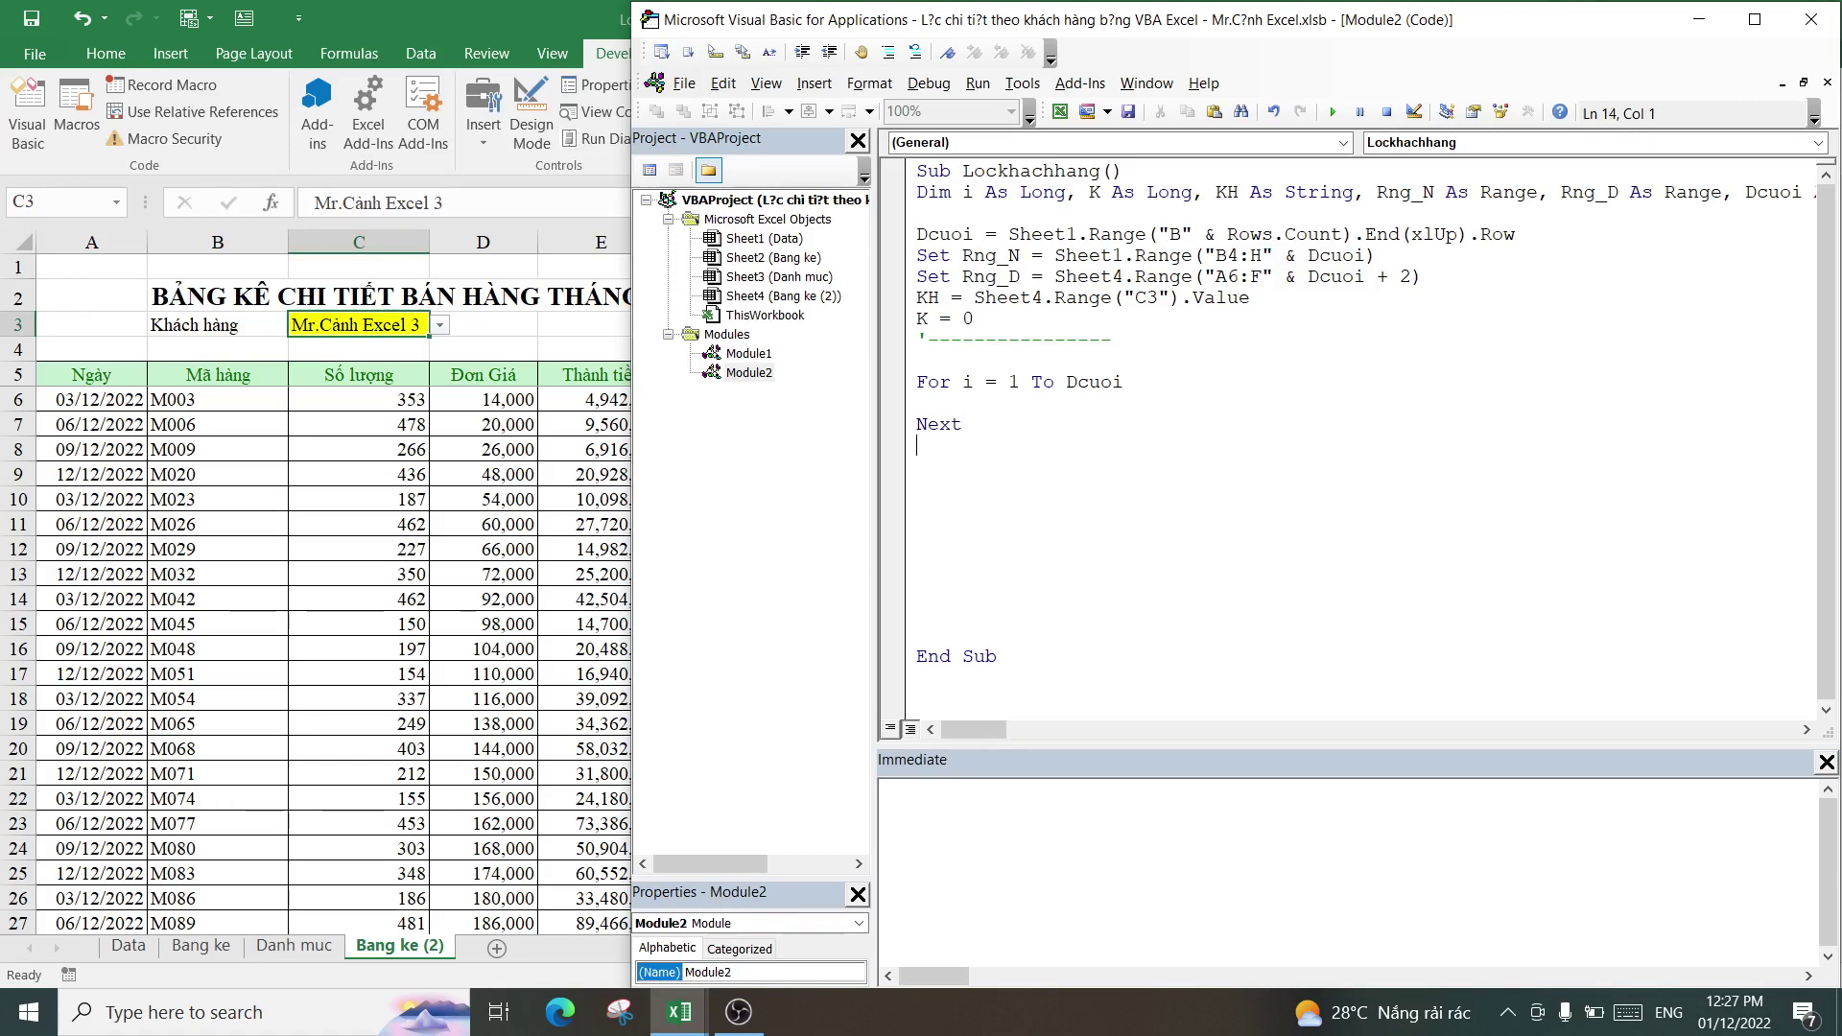
pyautogui.click(980, 595)
pyautogui.press('BackSpace')
pyautogui.press('BackSpace')
pyautogui.press('BackSpace')
pyautogui.press('BackSpace')
pyautogui.press('BackSpace')
pyautogui.press('BackSpace')
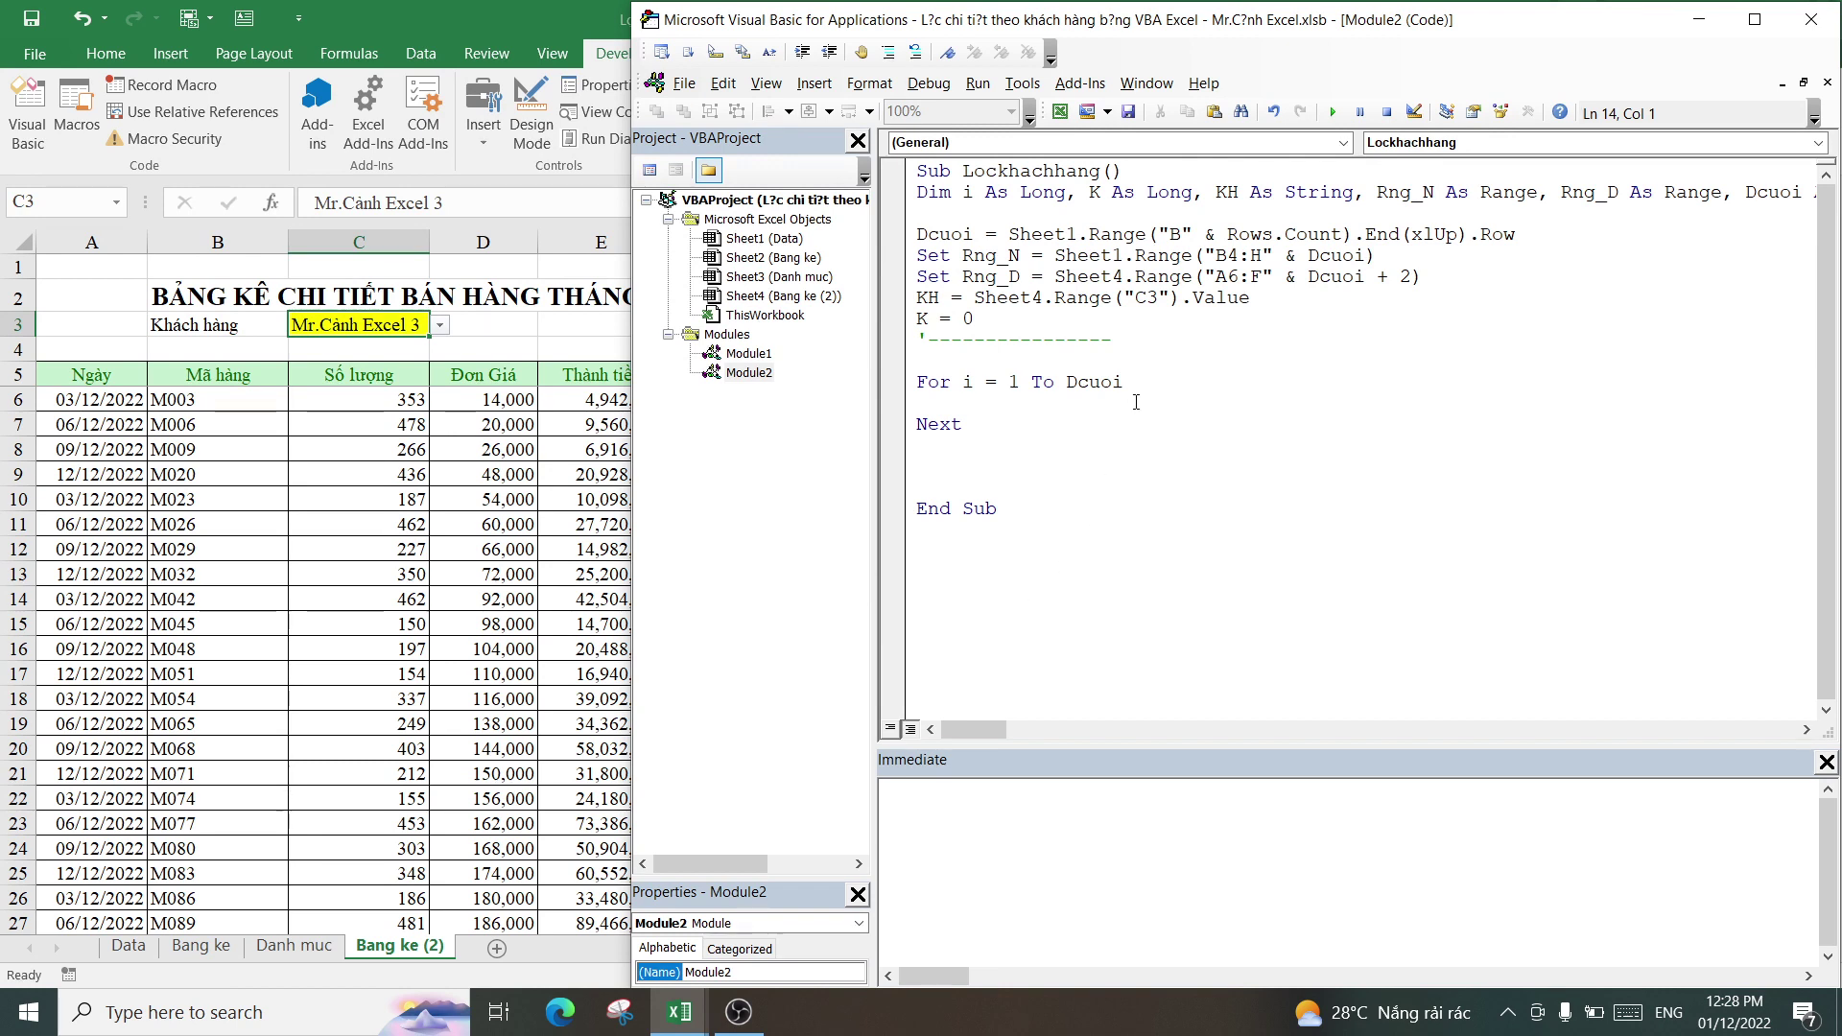
pyautogui.press('Up')
pyautogui.press('Up')
pyautogui.press('Return')
pyautogui.press('Up')
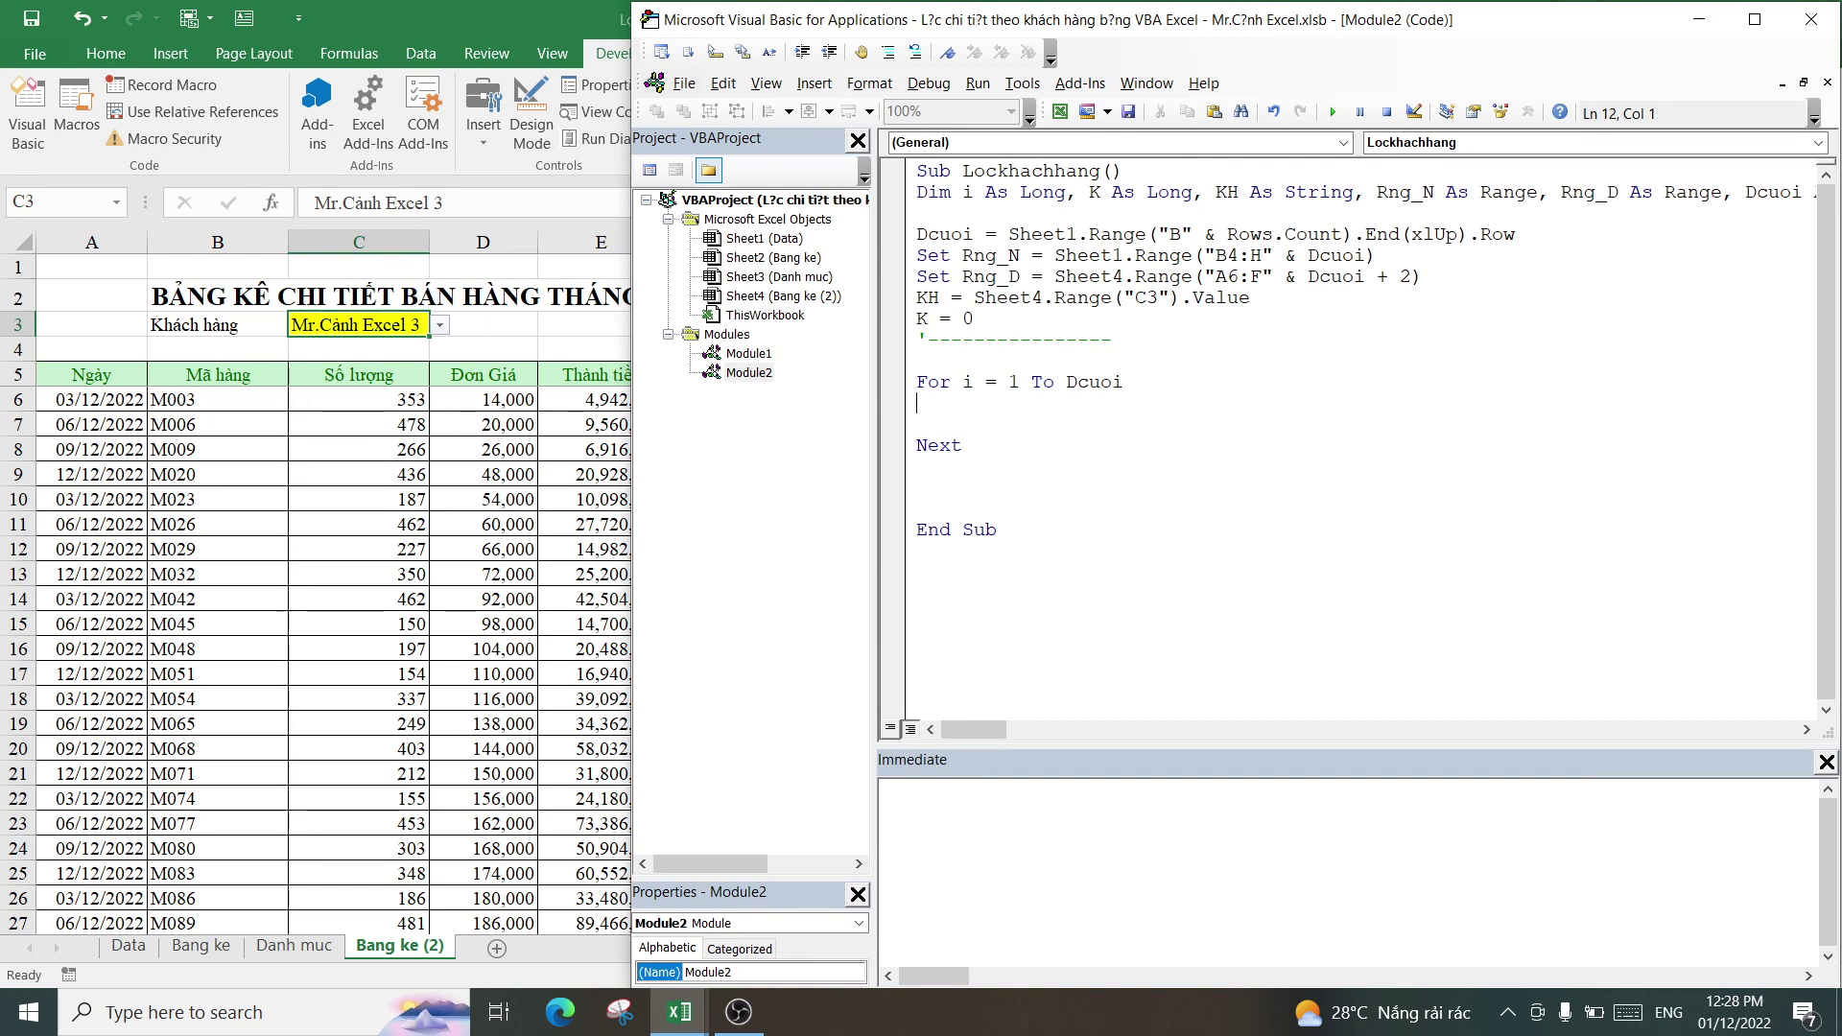
pyautogui.press('Tab')
# - Check the Data sheet's customer column and write the test Rng_N(i,3) = KH
pyautogui.write('R')
pyautogui.write('ng_')
pyautogui.write('N(')
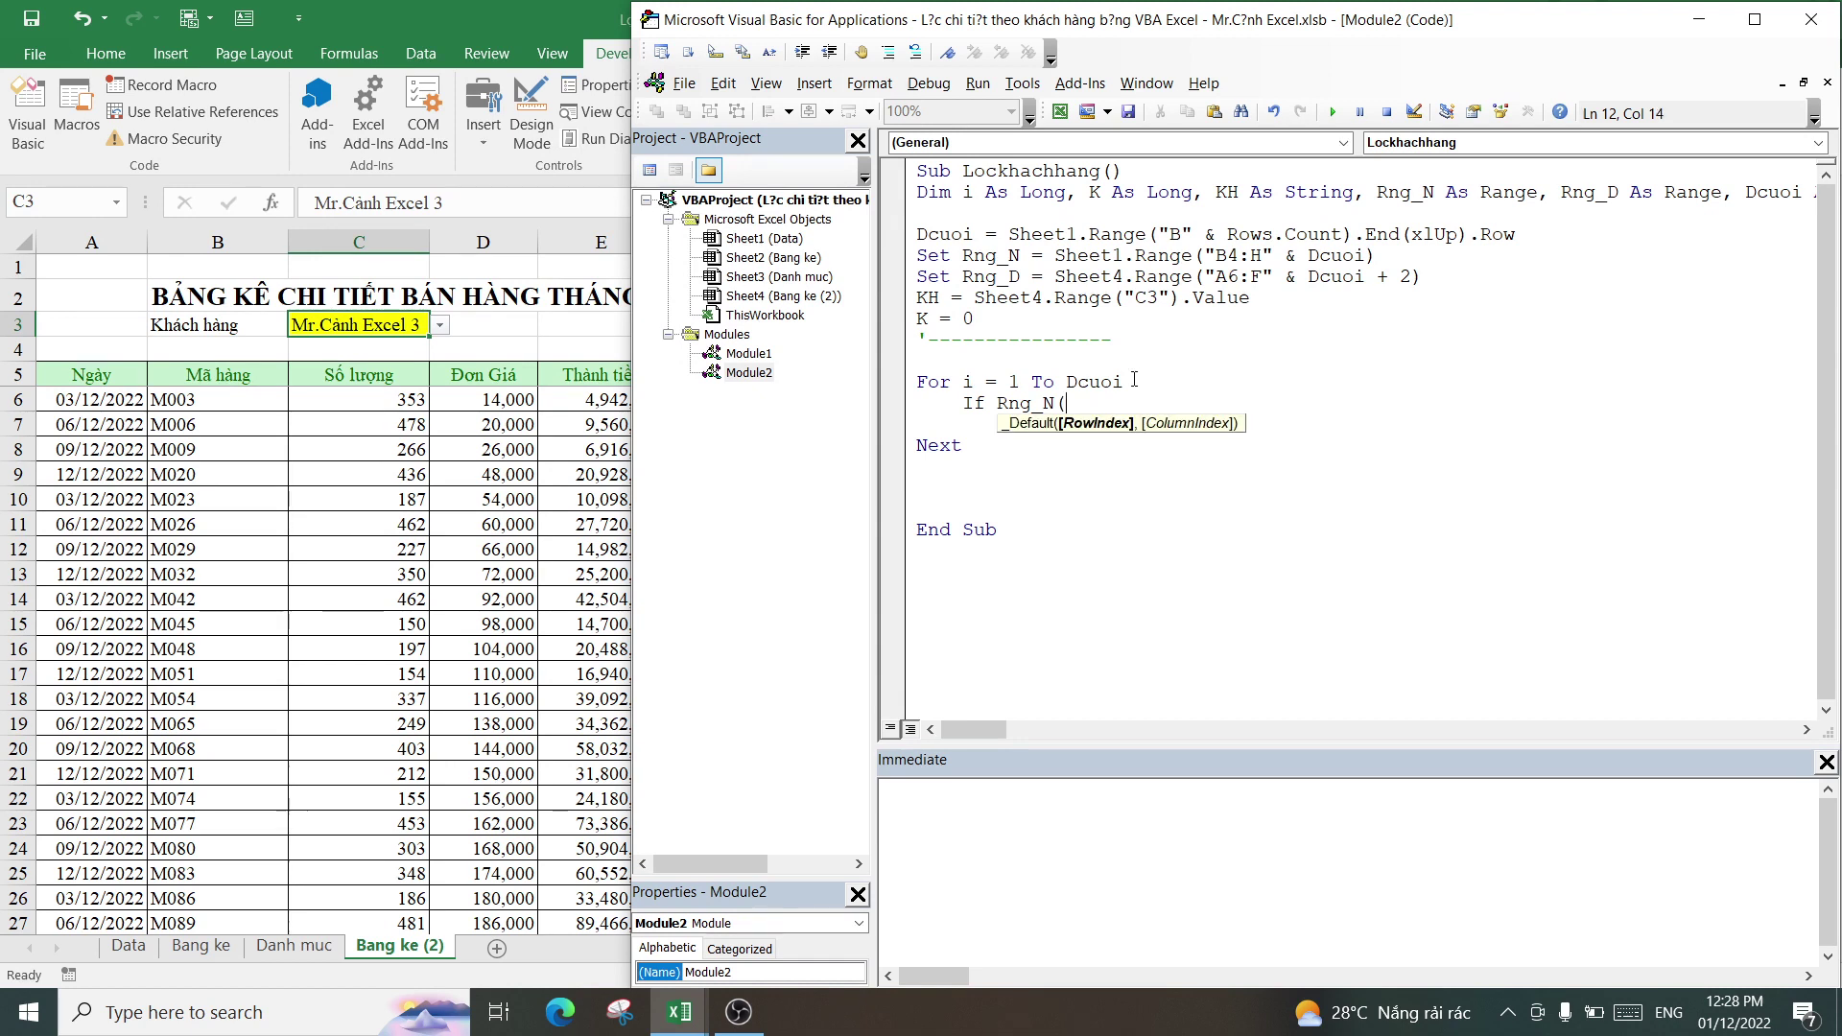
pyautogui.click(325, 622)
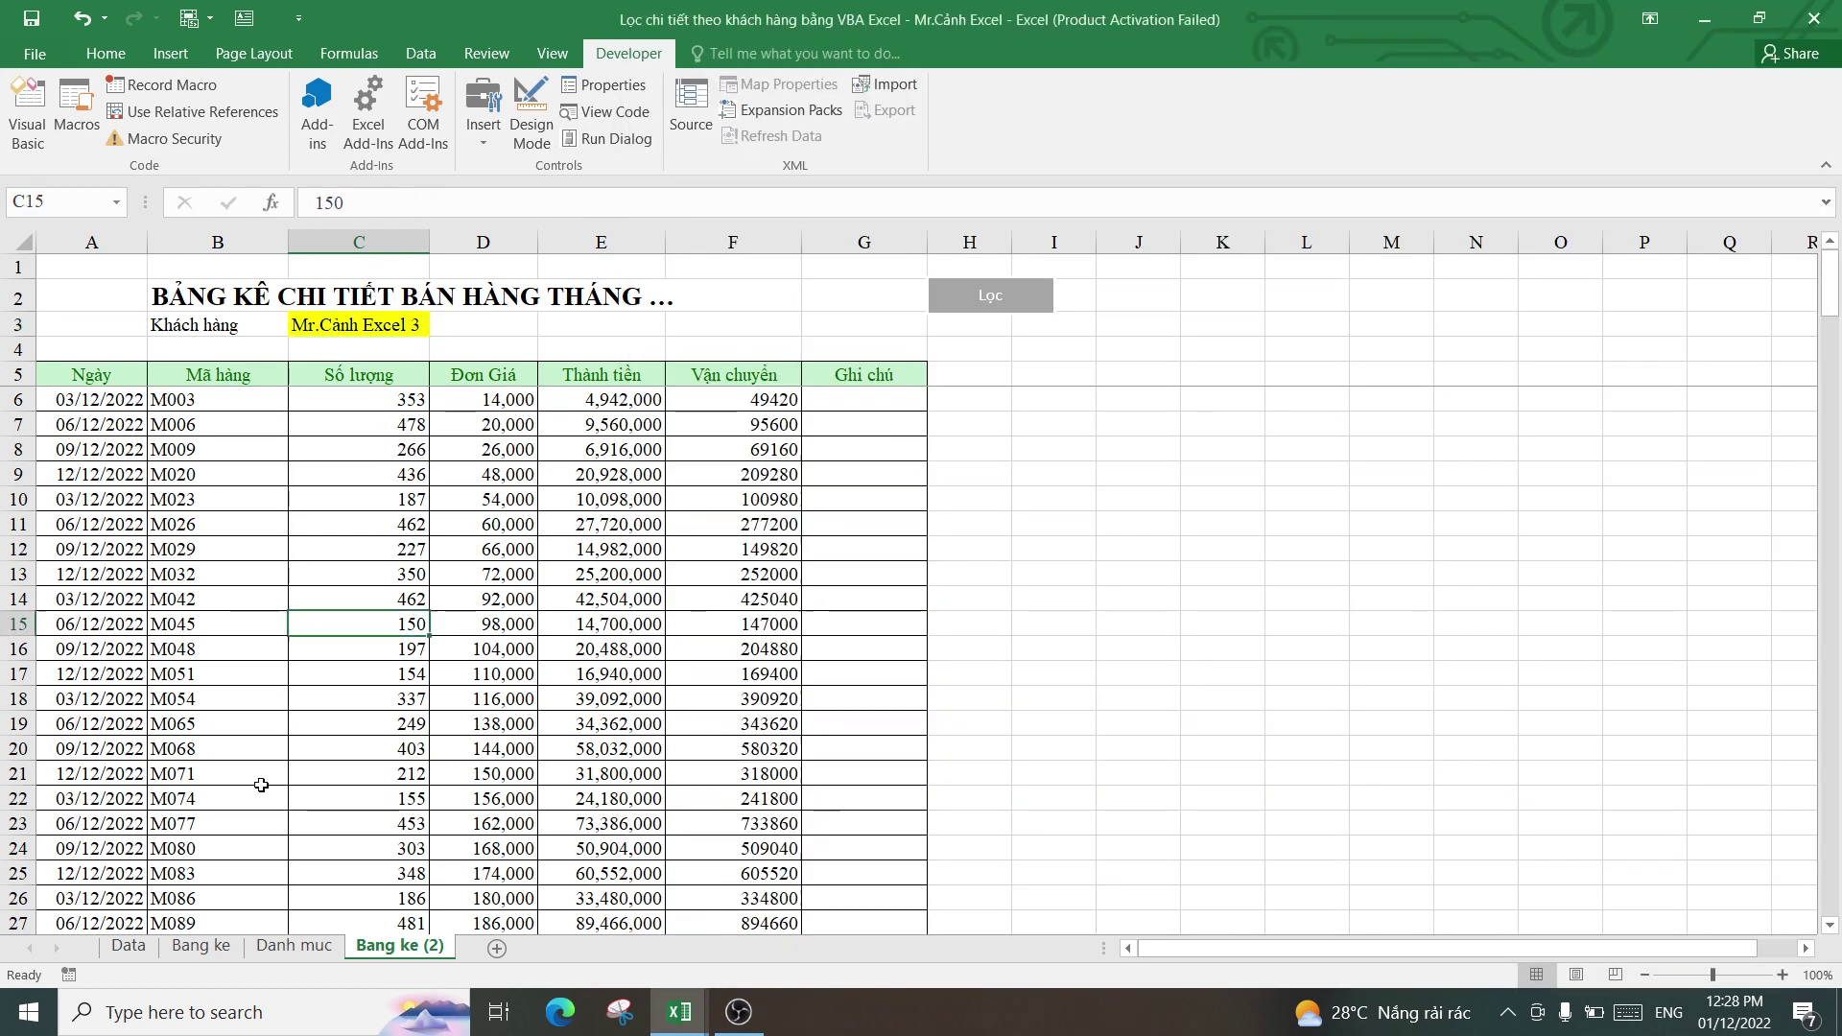
pyautogui.click(200, 948)
pyautogui.click(129, 947)
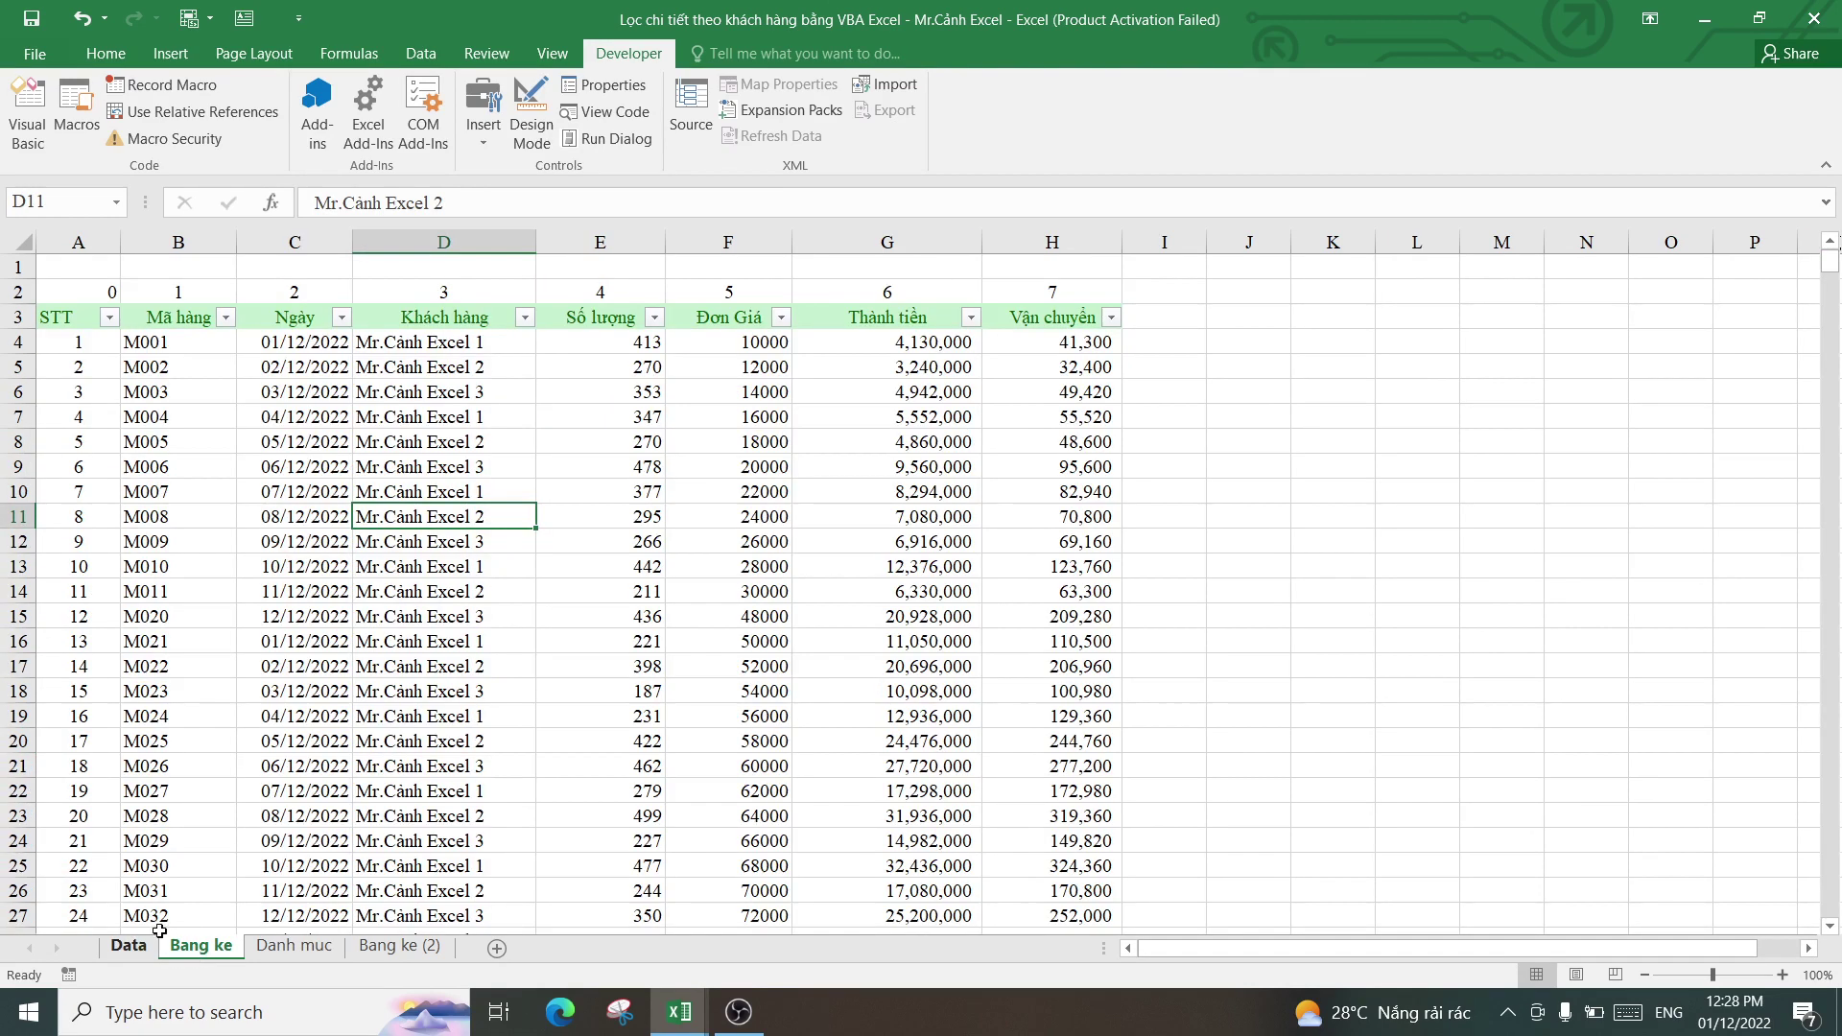
pyautogui.click(455, 347)
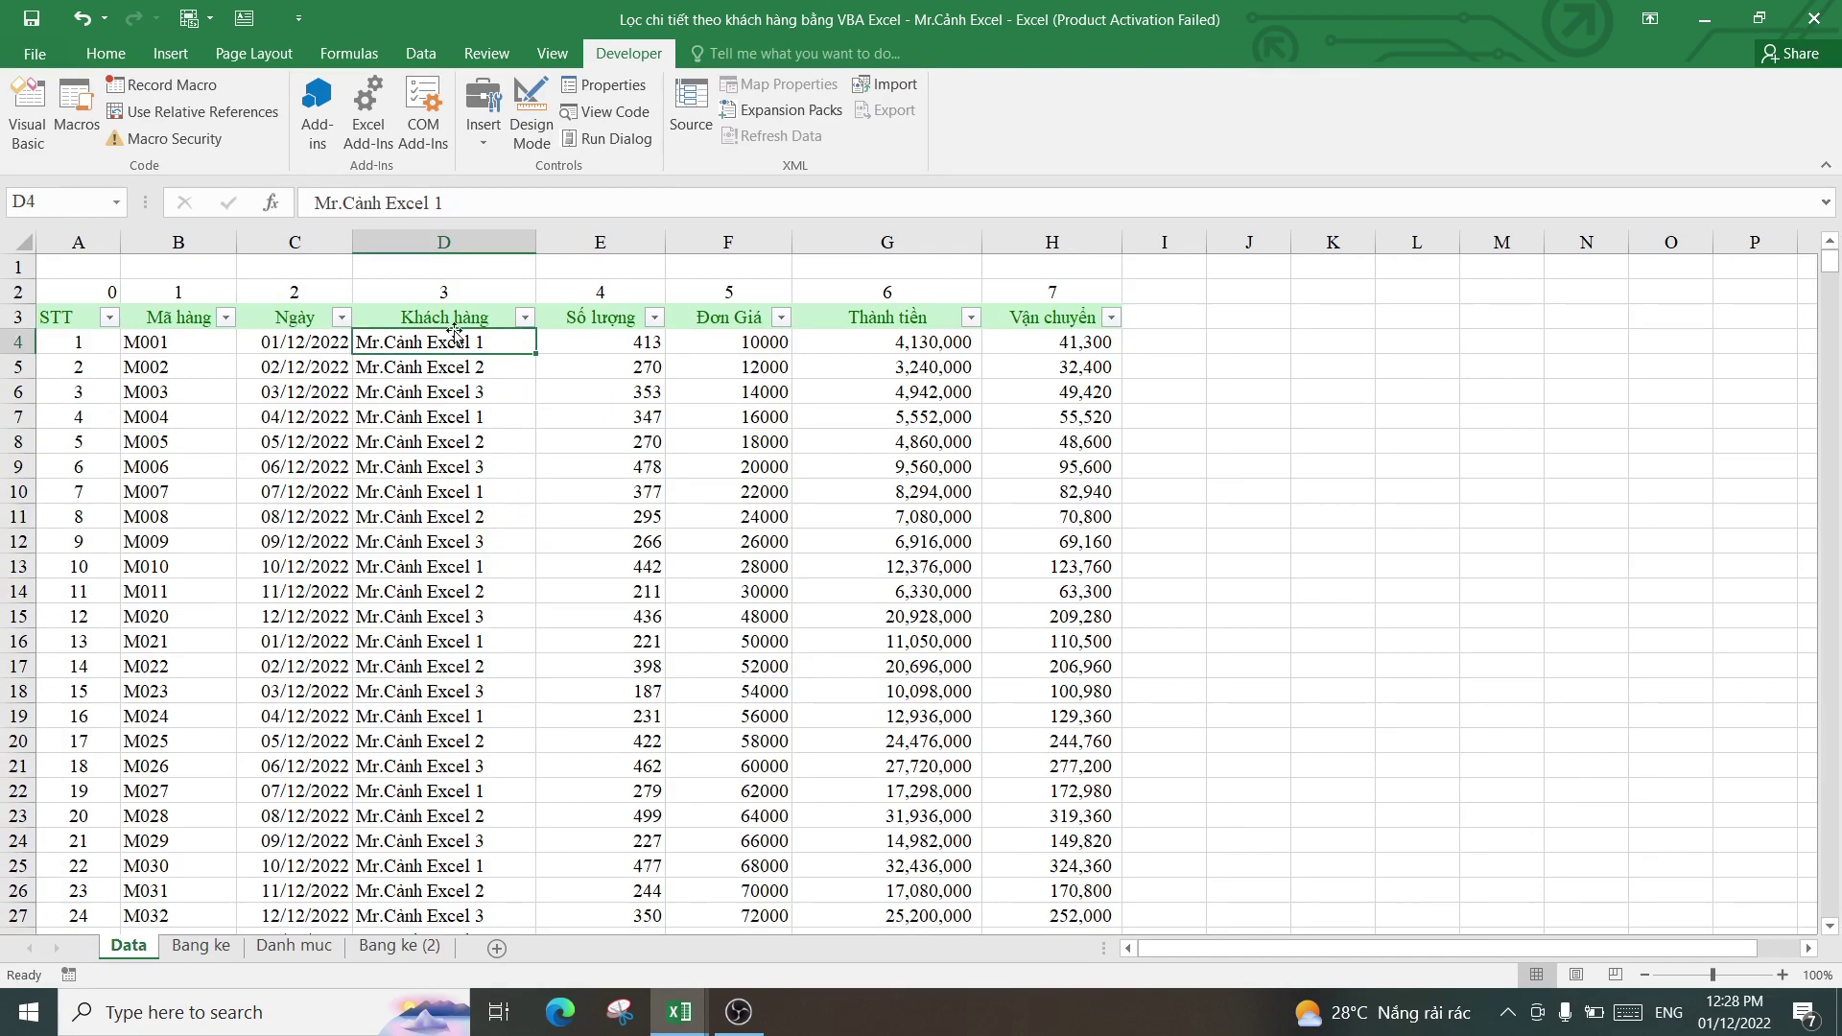
pyautogui.click(175, 345)
pyautogui.click(422, 343)
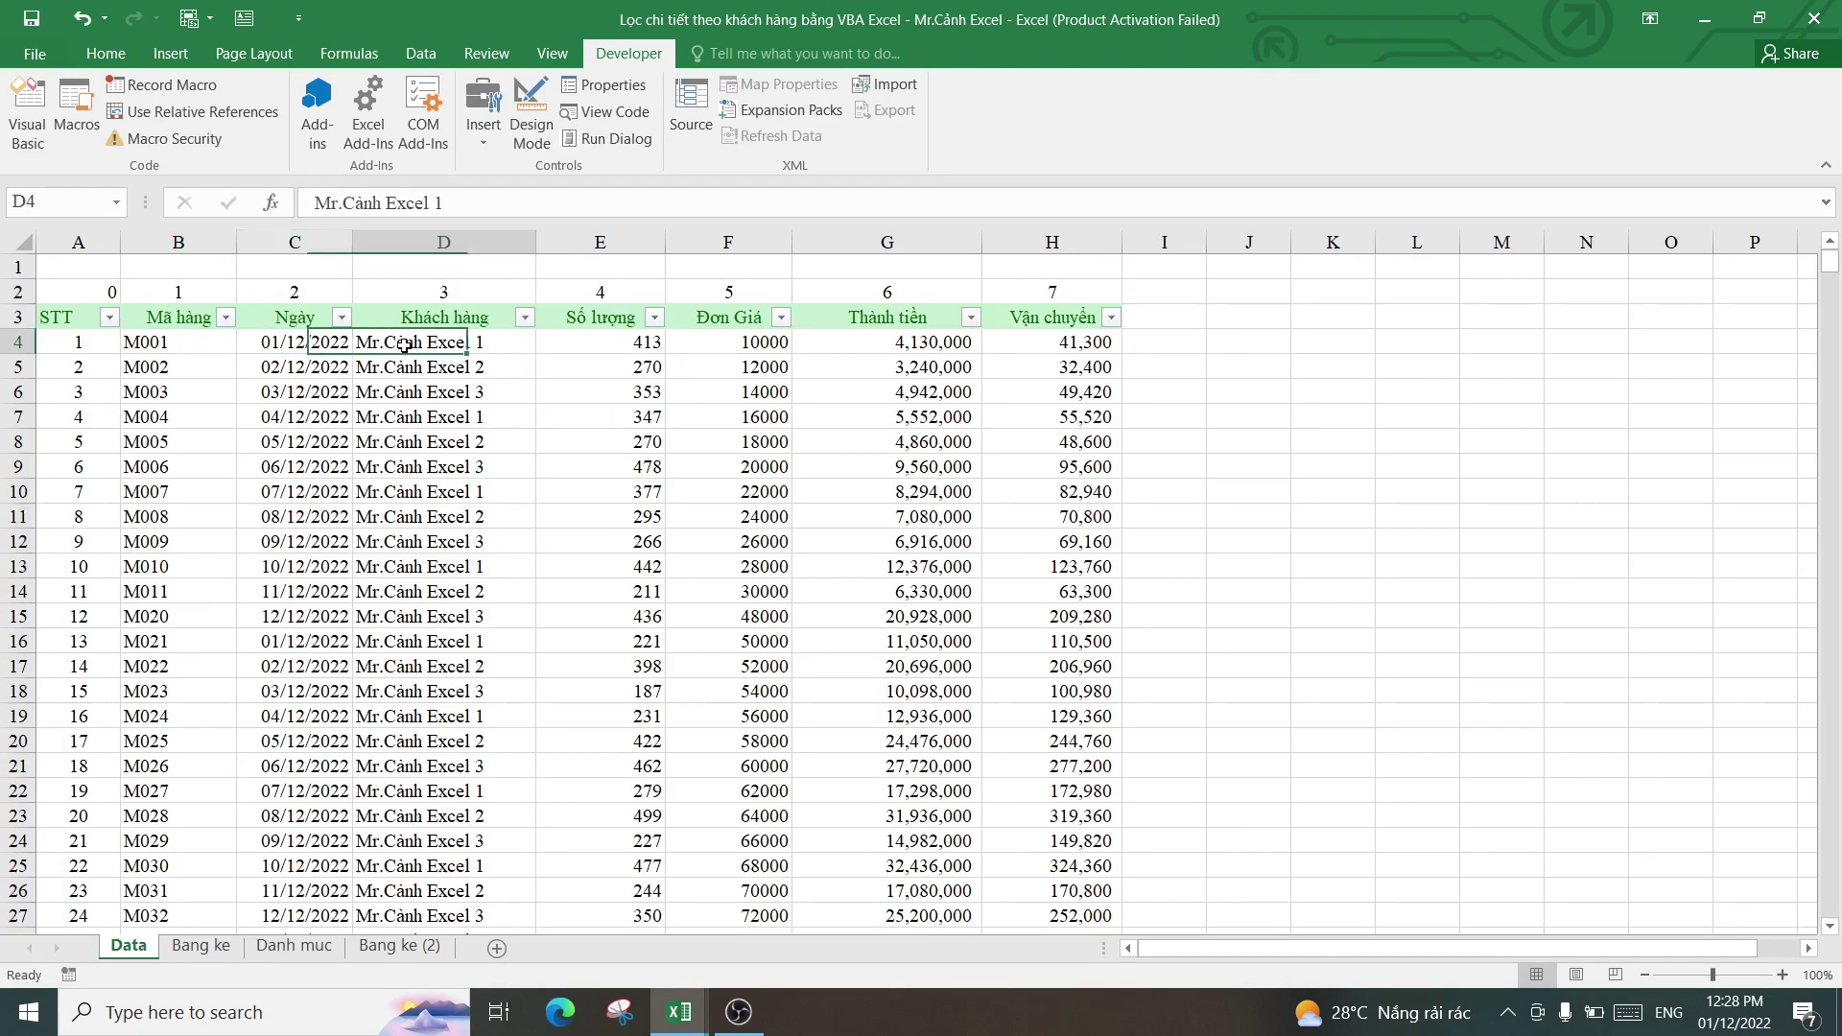
pyautogui.moveTo(679, 1011)
pyautogui.click(834, 935)
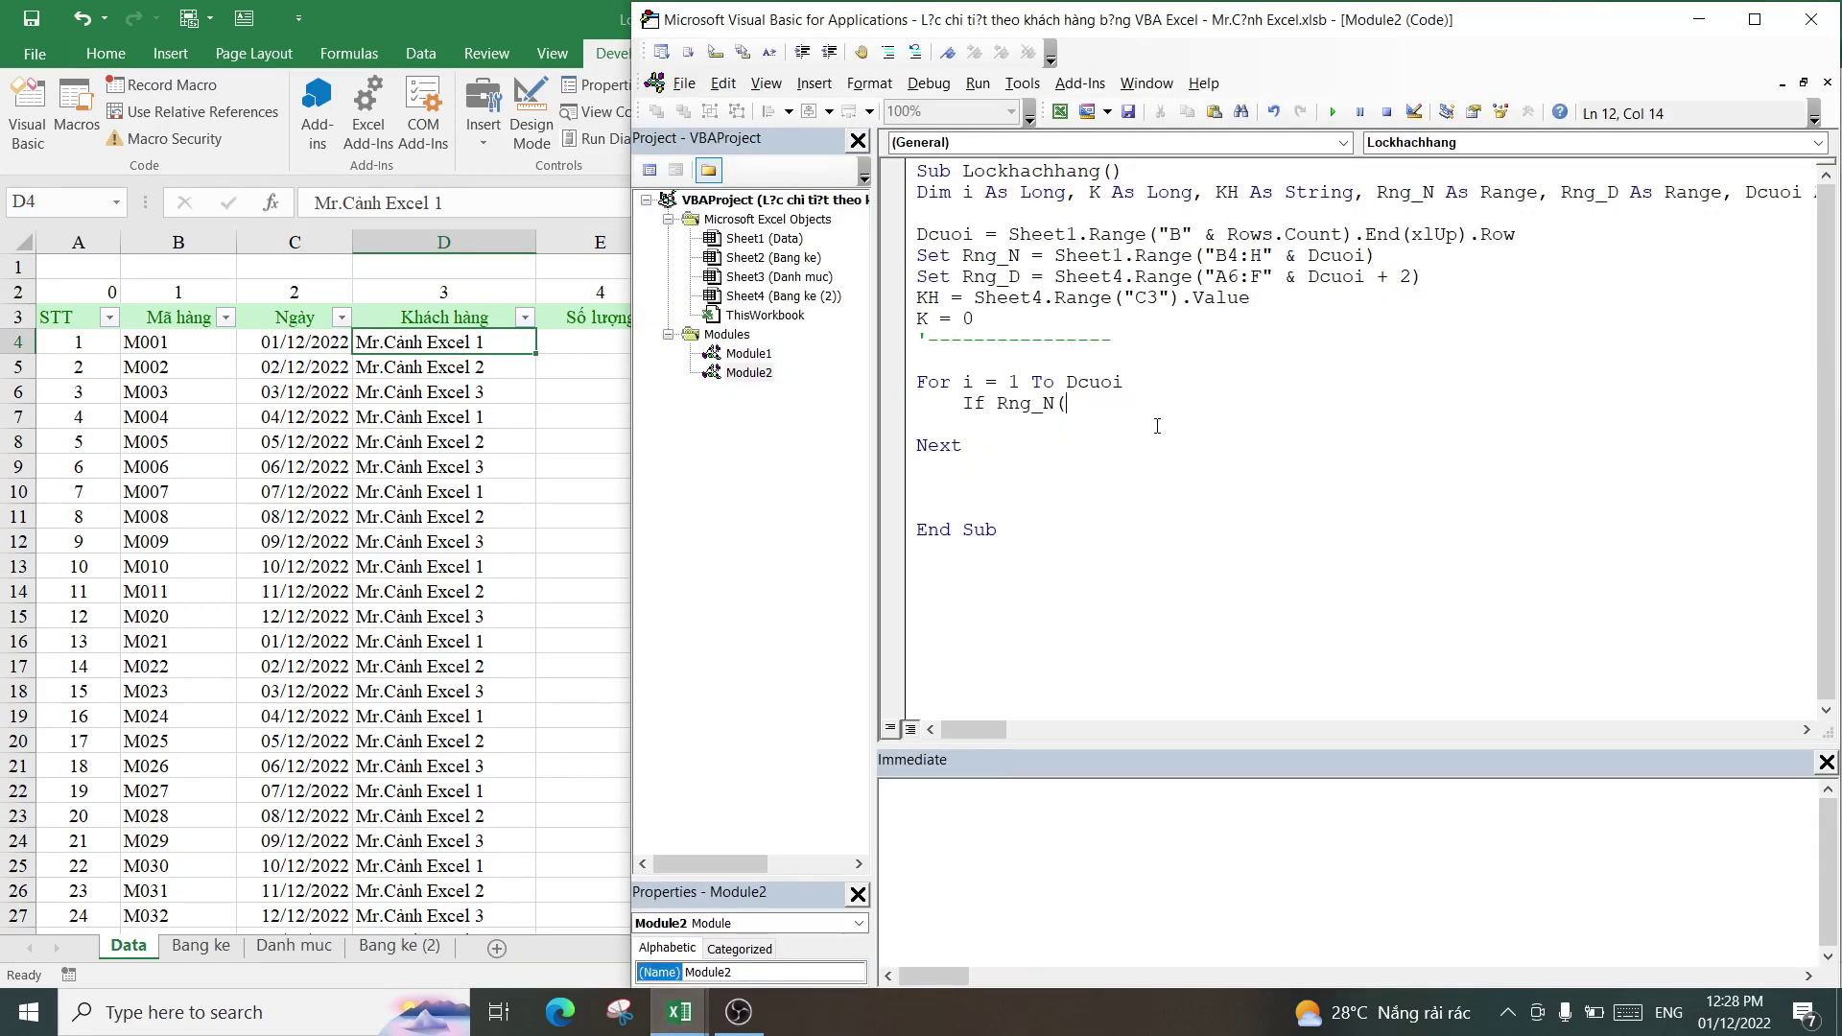
pyautogui.write('i,')
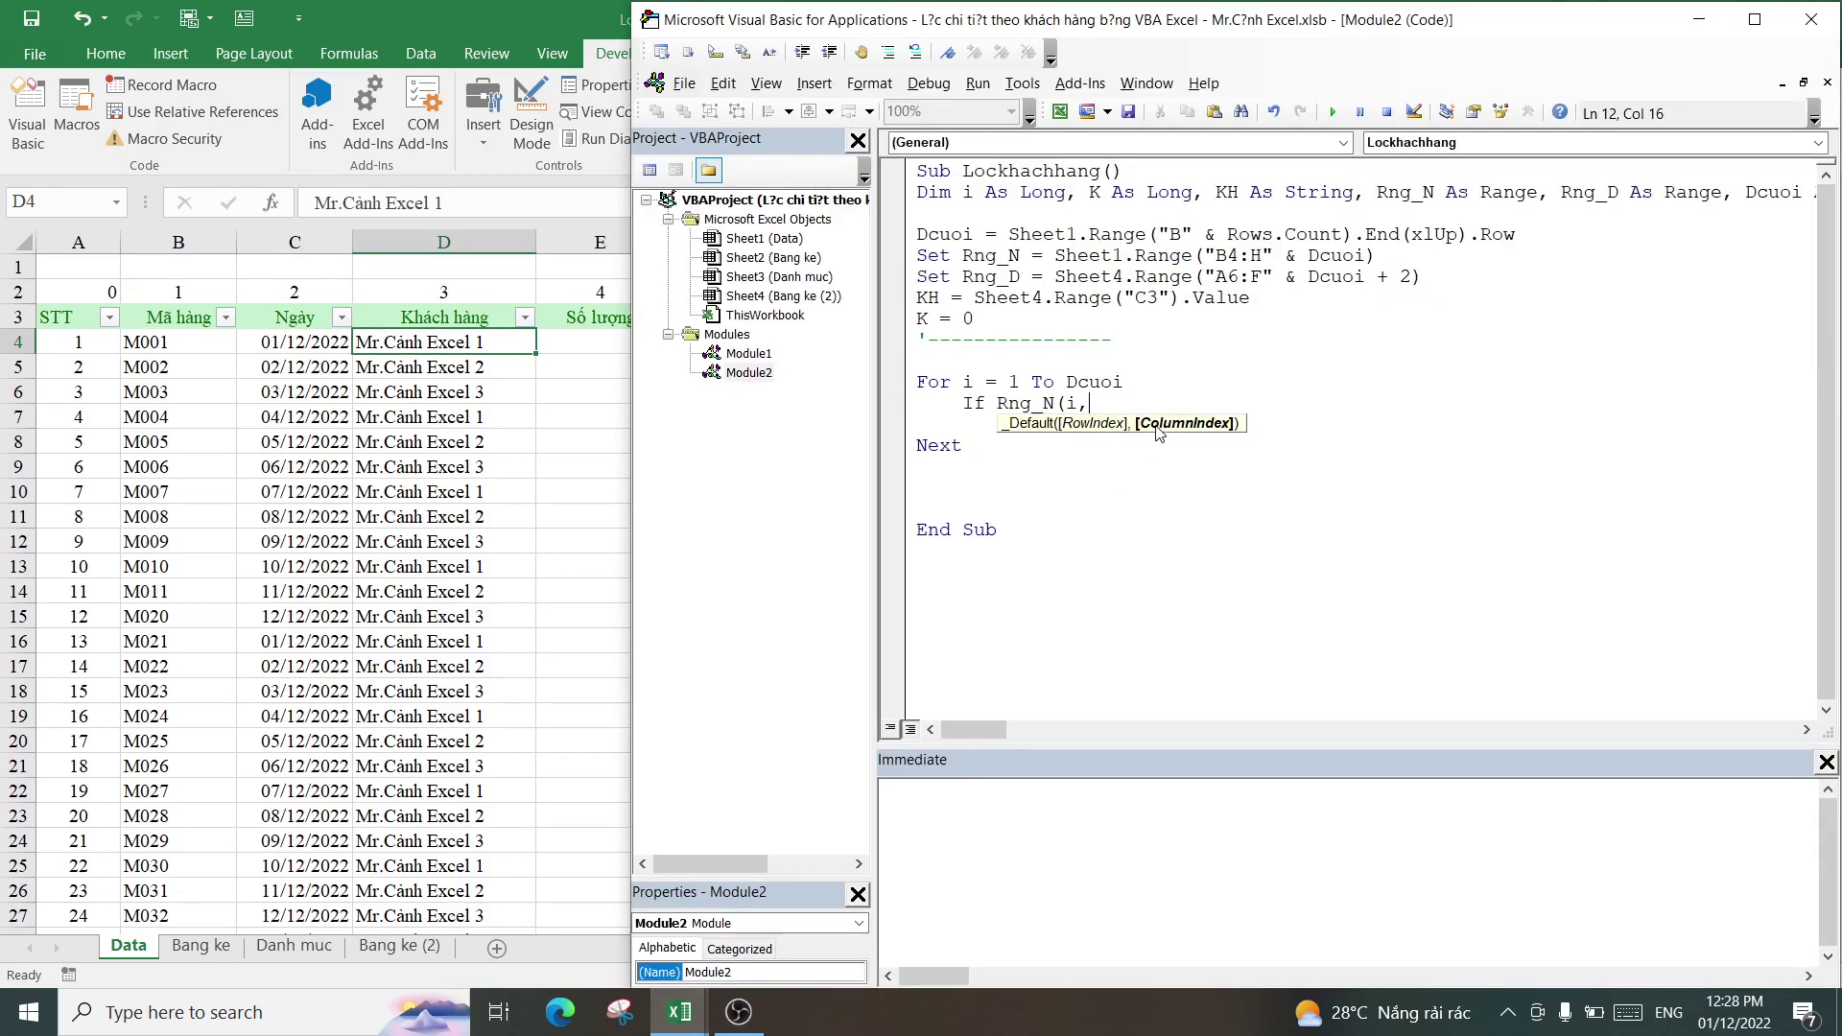
pyautogui.write('3) ')
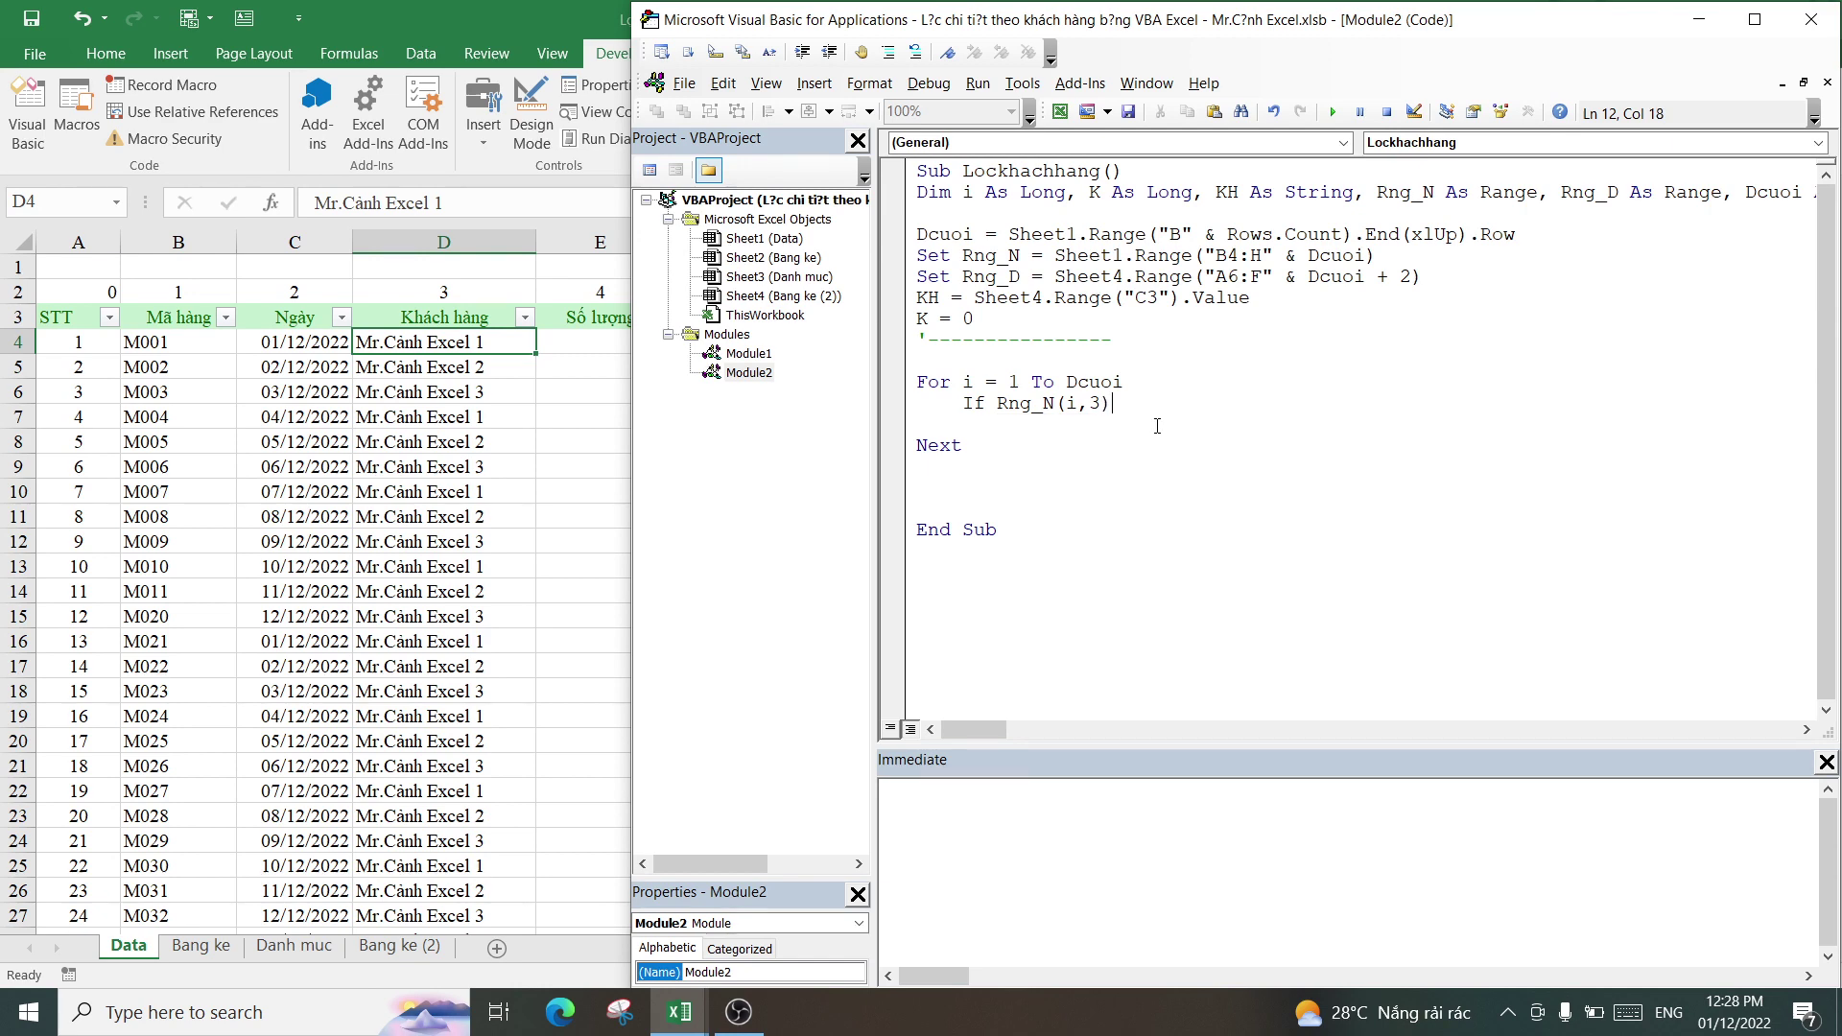
pyautogui.write('= KH')
# - Confirm the customer in C3 on Bang ke (2), then complete the If with Then and End If
pyautogui.click(436, 342)
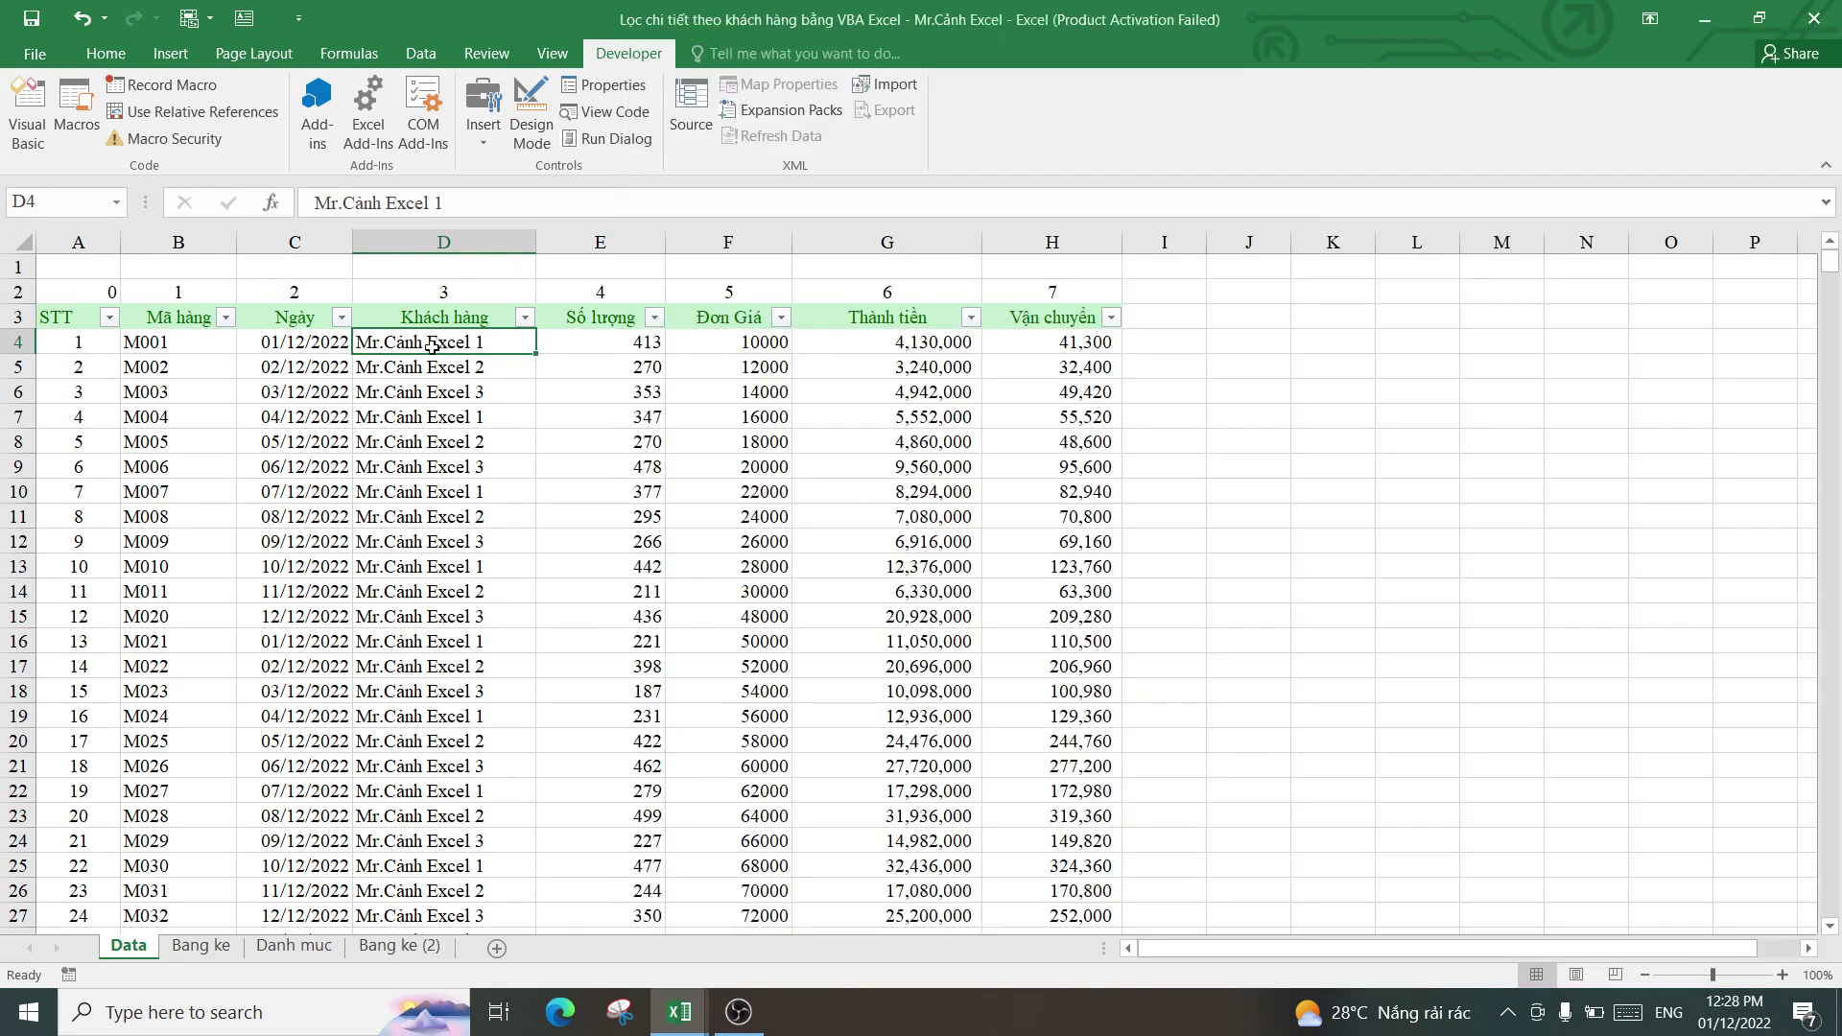
pyautogui.click(399, 947)
pyautogui.click(369, 325)
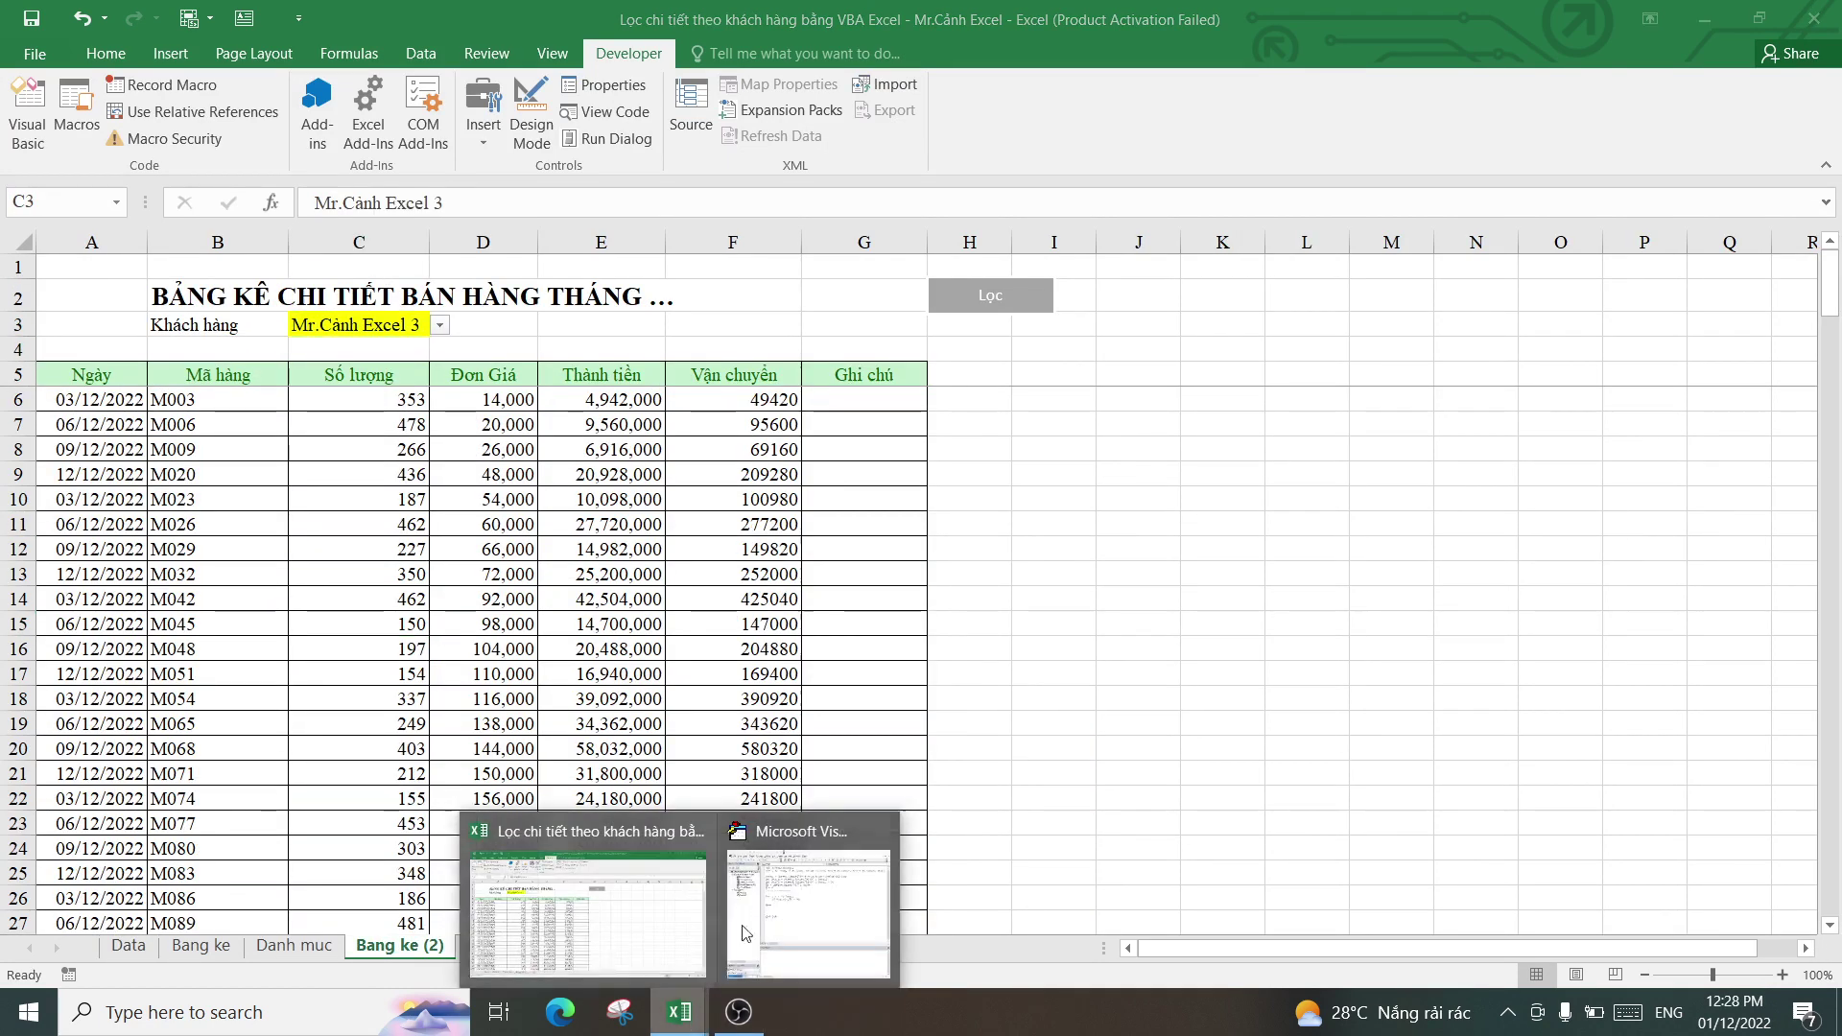
pyautogui.click(806, 921)
pyautogui.write('Then')
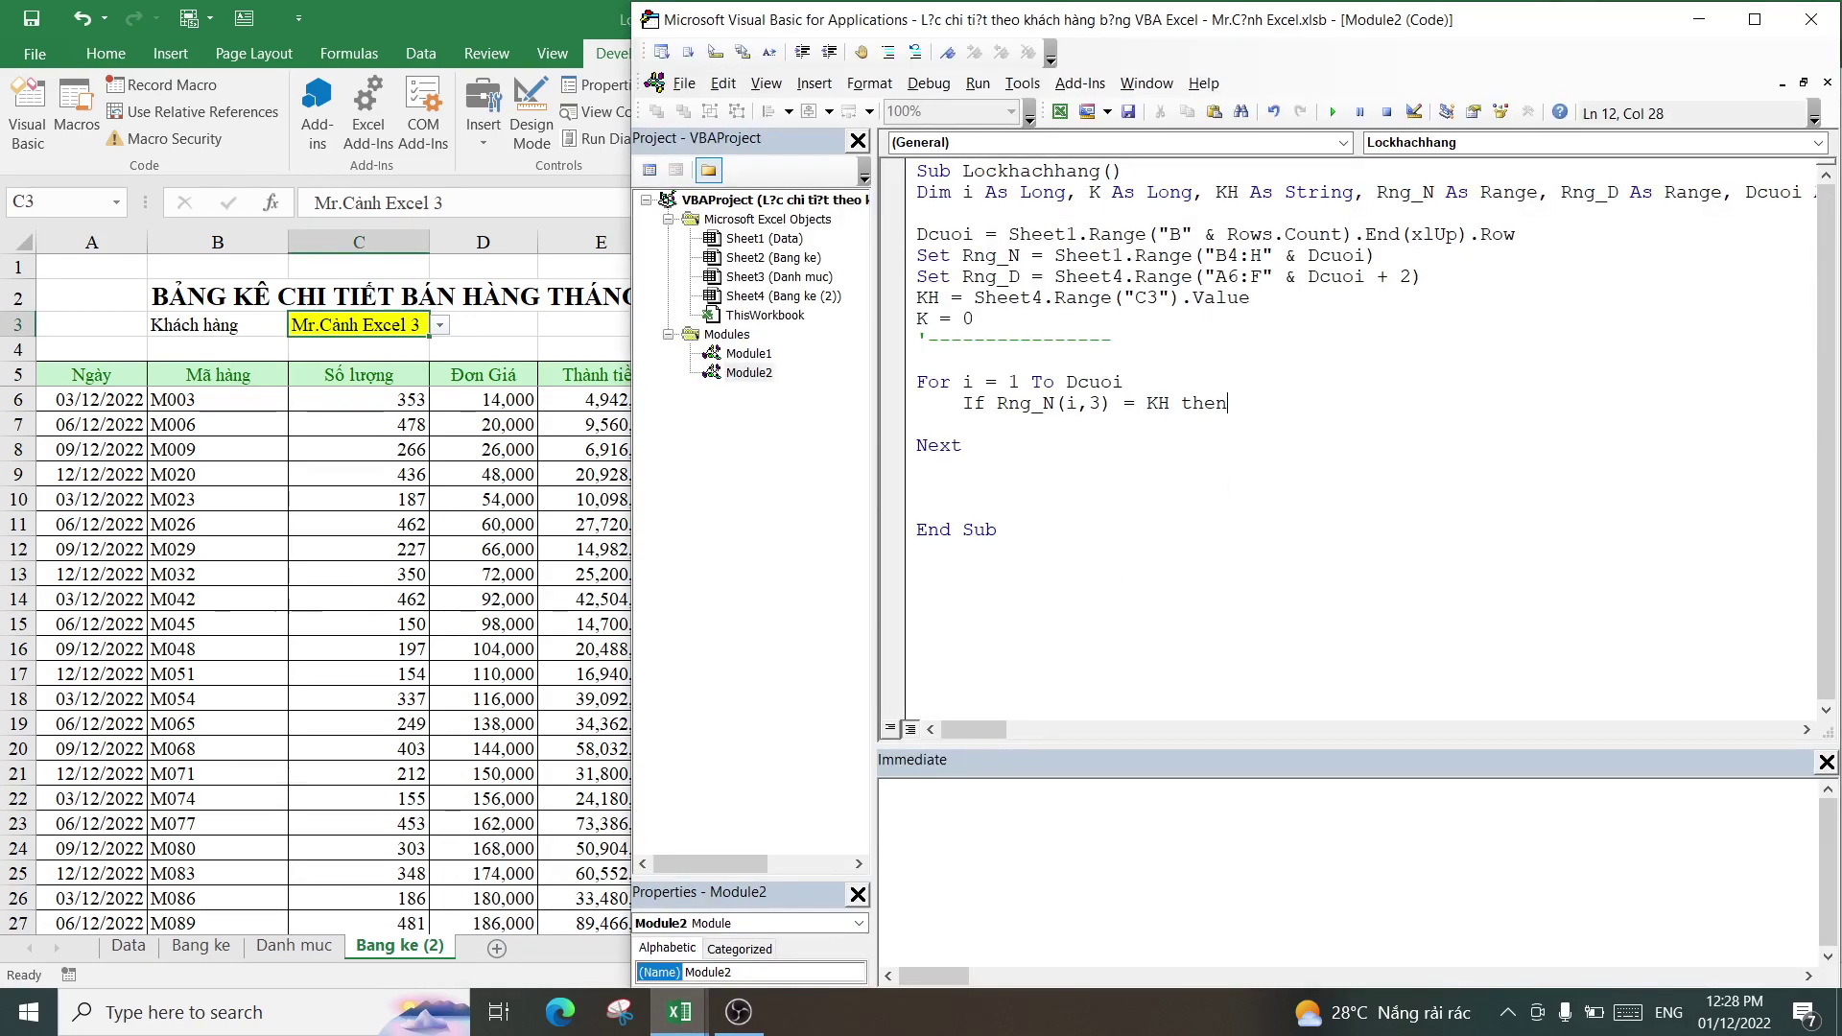
pyautogui.press('Return')
# - Inside the If block, add K = K + 1 and begin Rng_D(K,1) = Rng_N(i,
pyautogui.press('Return')
pyautogui.write('End i')
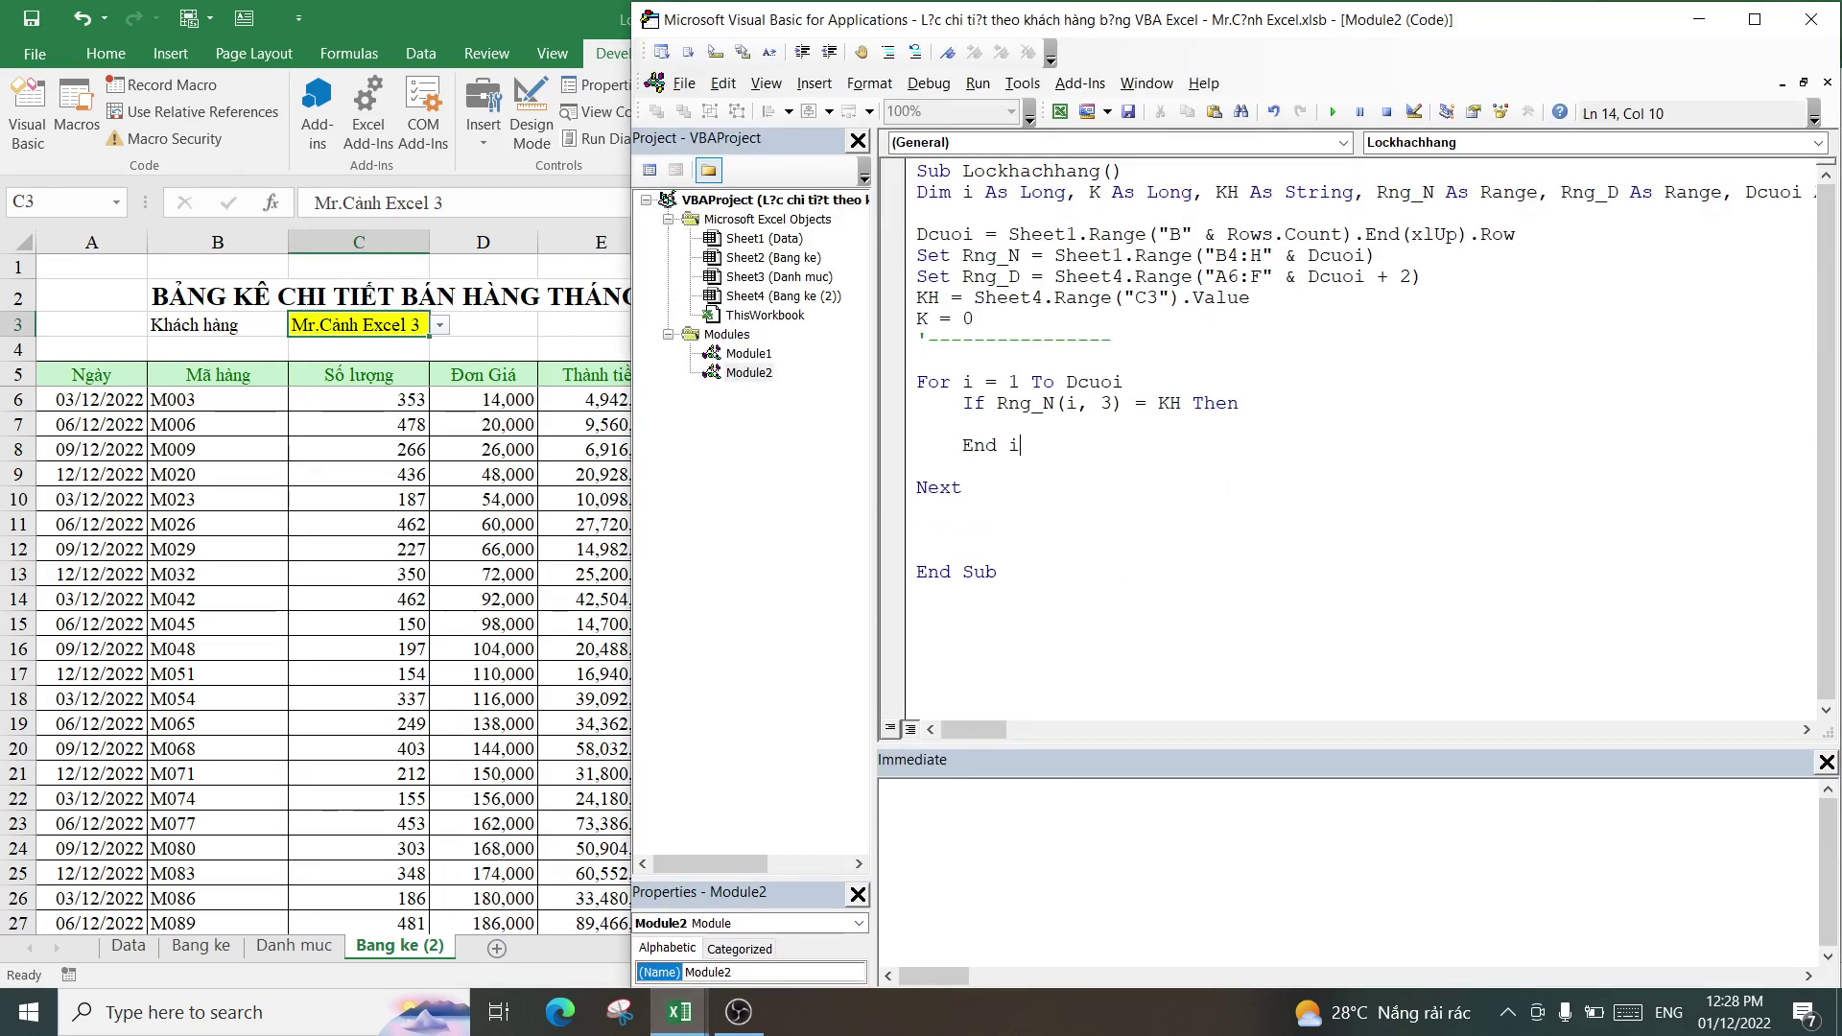
pyautogui.write('f')
pyautogui.press('Up')
pyautogui.press('Up')
pyautogui.press('End')
pyautogui.press('Return')
pyautogui.write('K ')
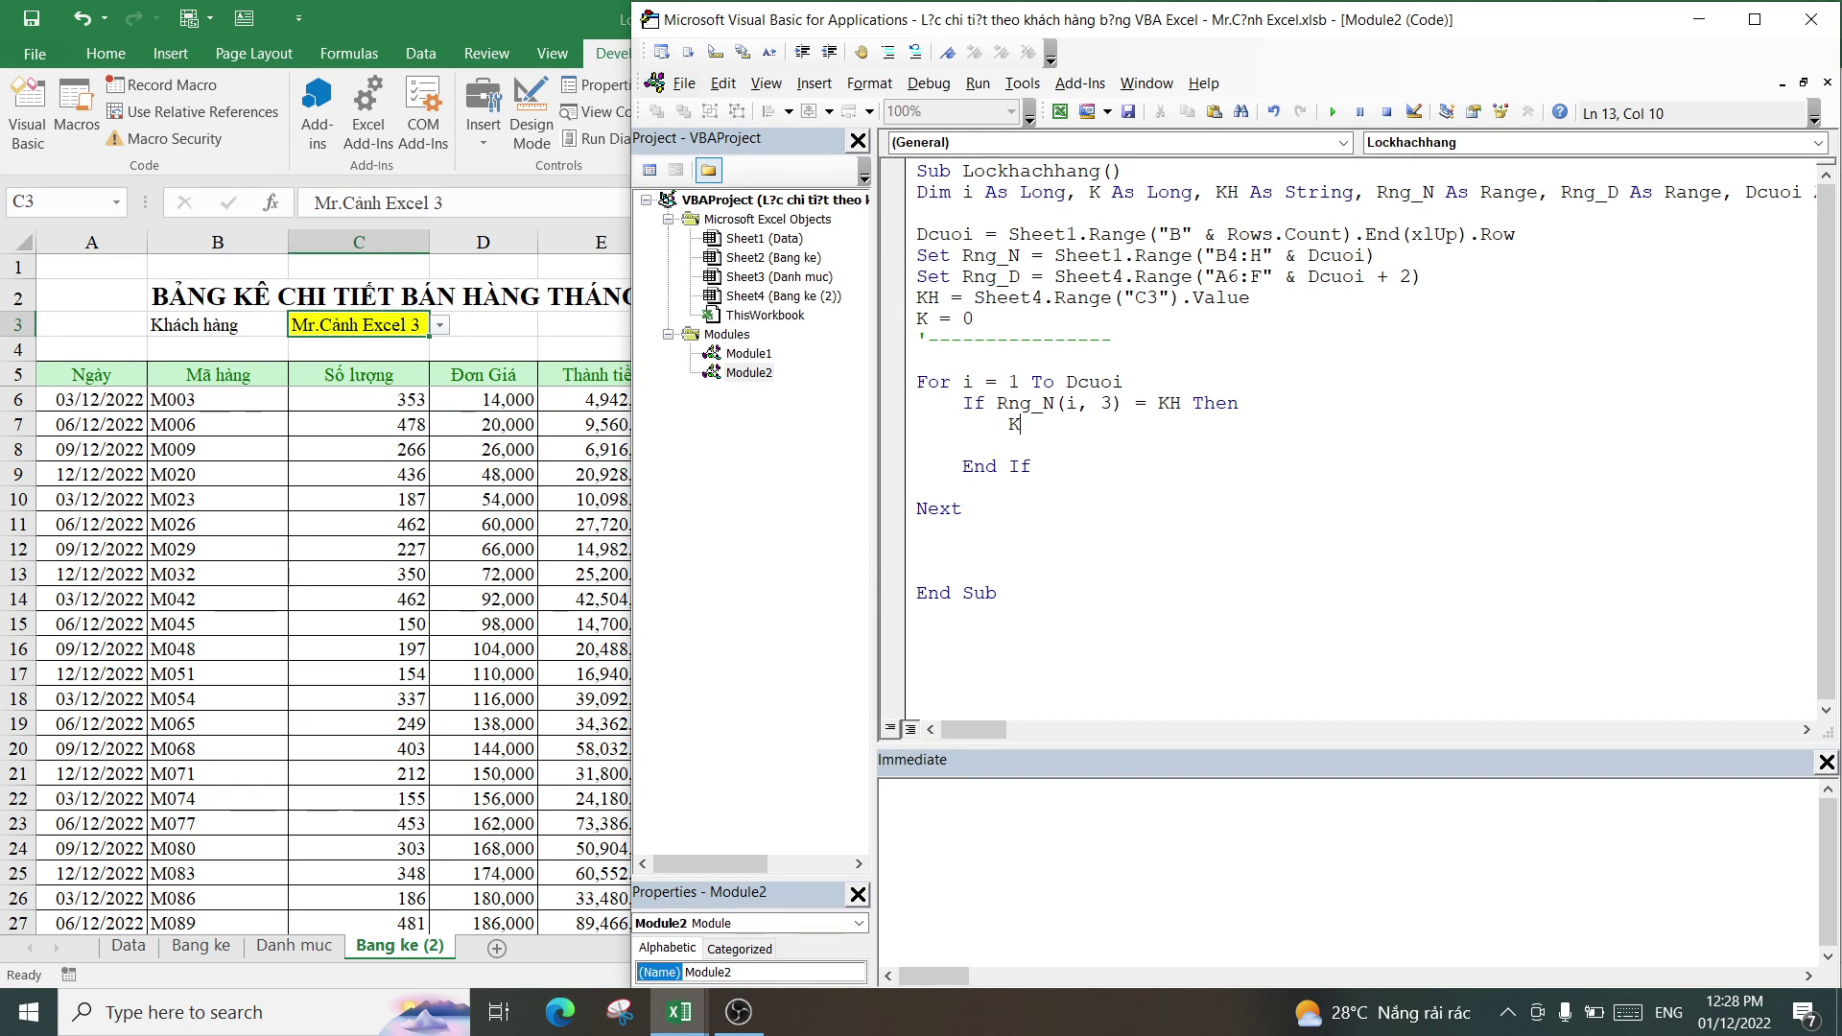
pyautogui.write('= K +')
pyautogui.write('1')
pyautogui.press('Return')
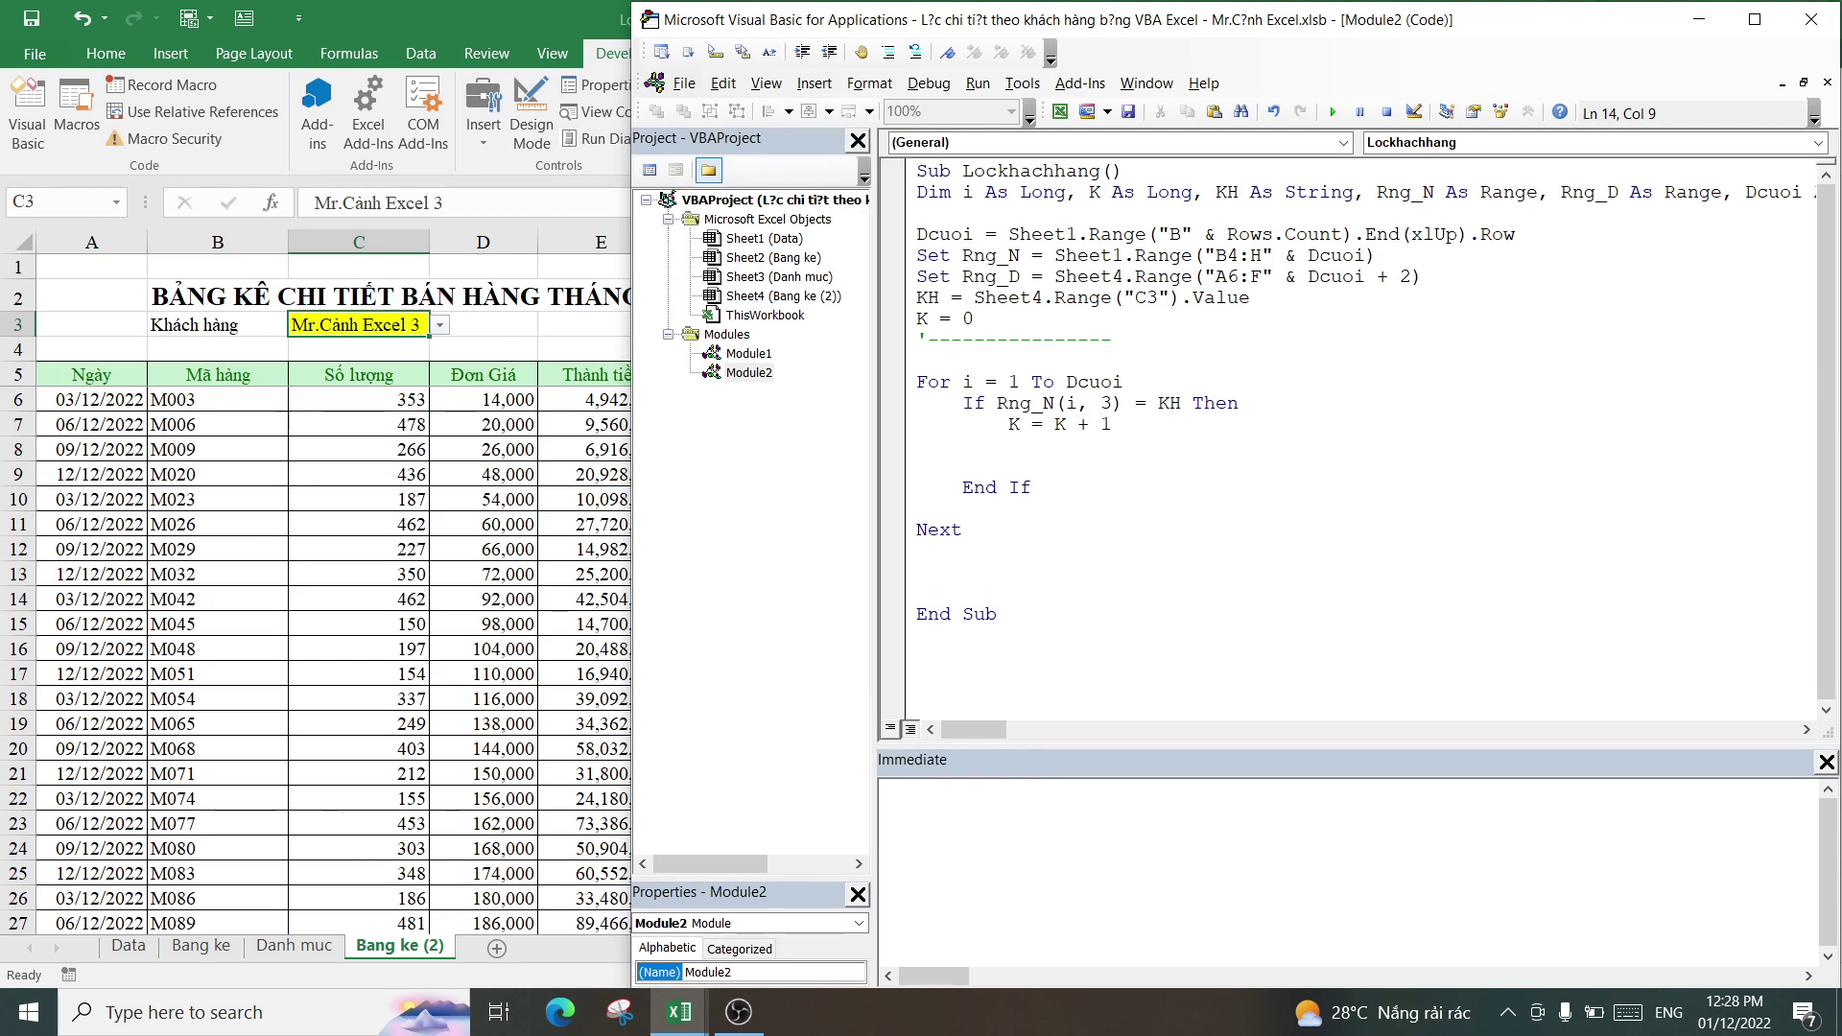
pyautogui.write('Rn')
pyautogui.write('g_')
pyautogui.write('D')
pyautogui.write('(K,1')
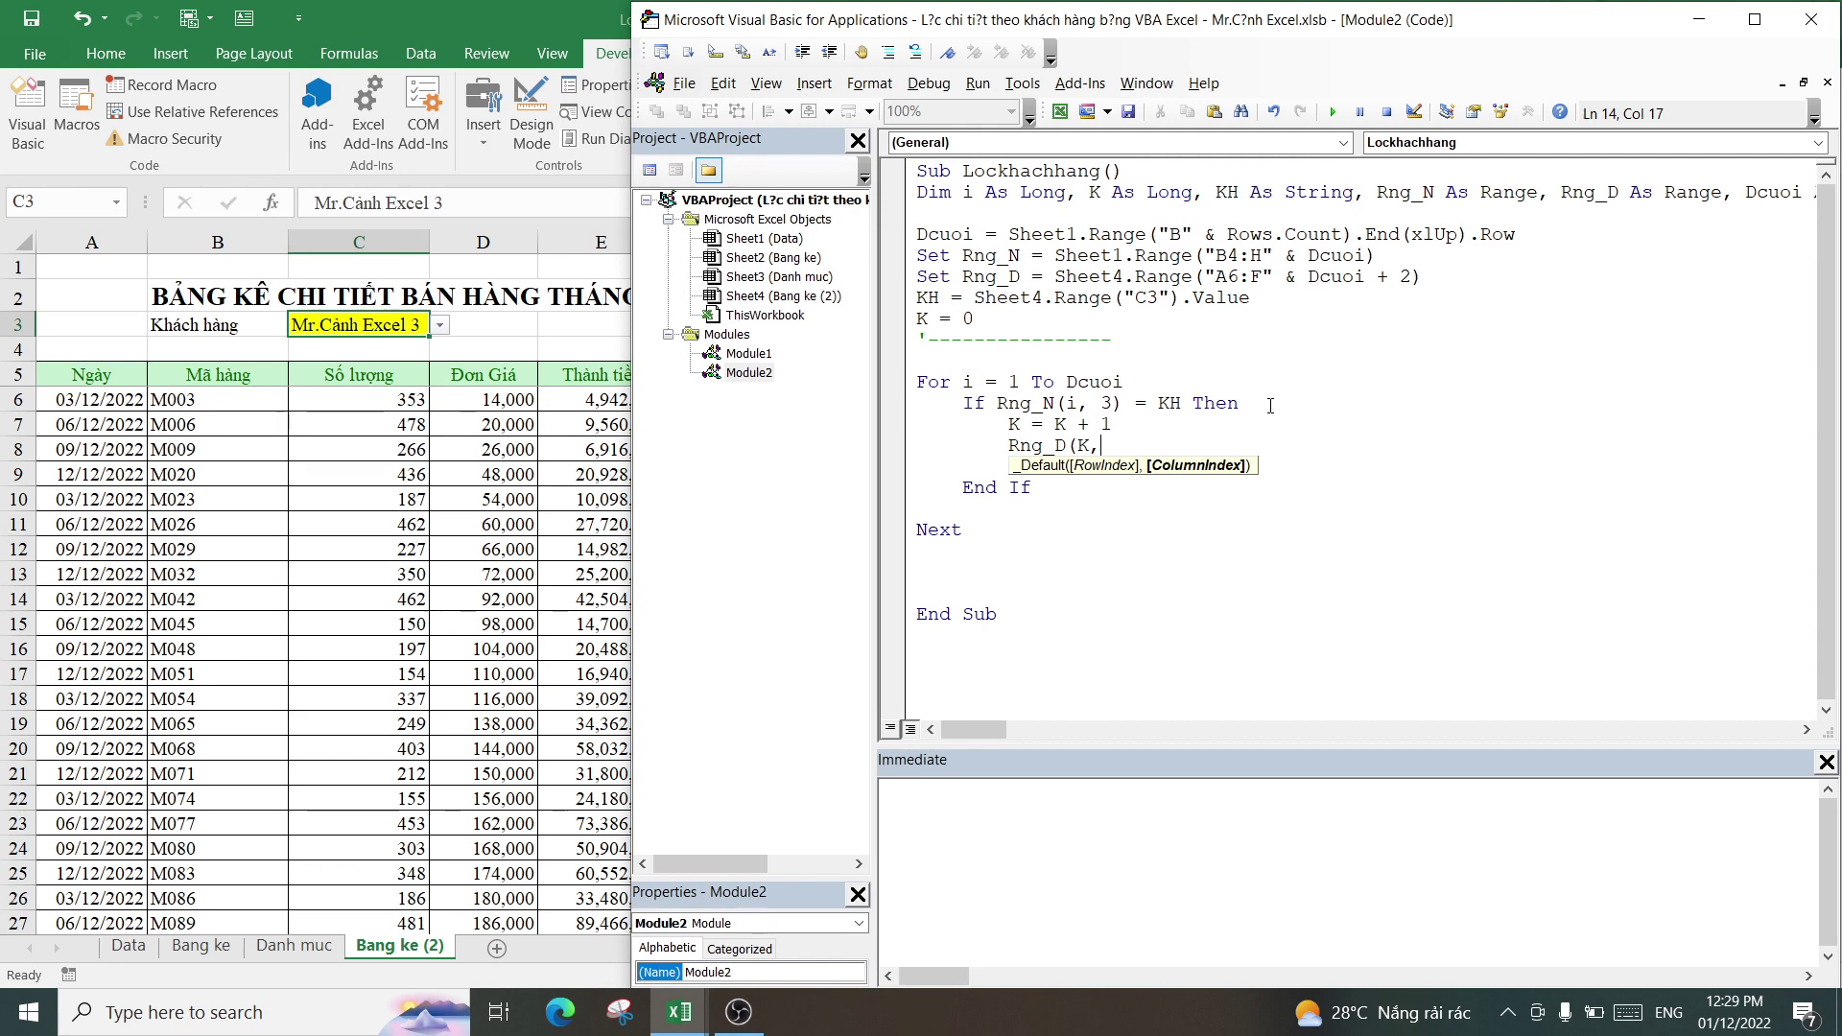
pyautogui.write(') = Rng_')
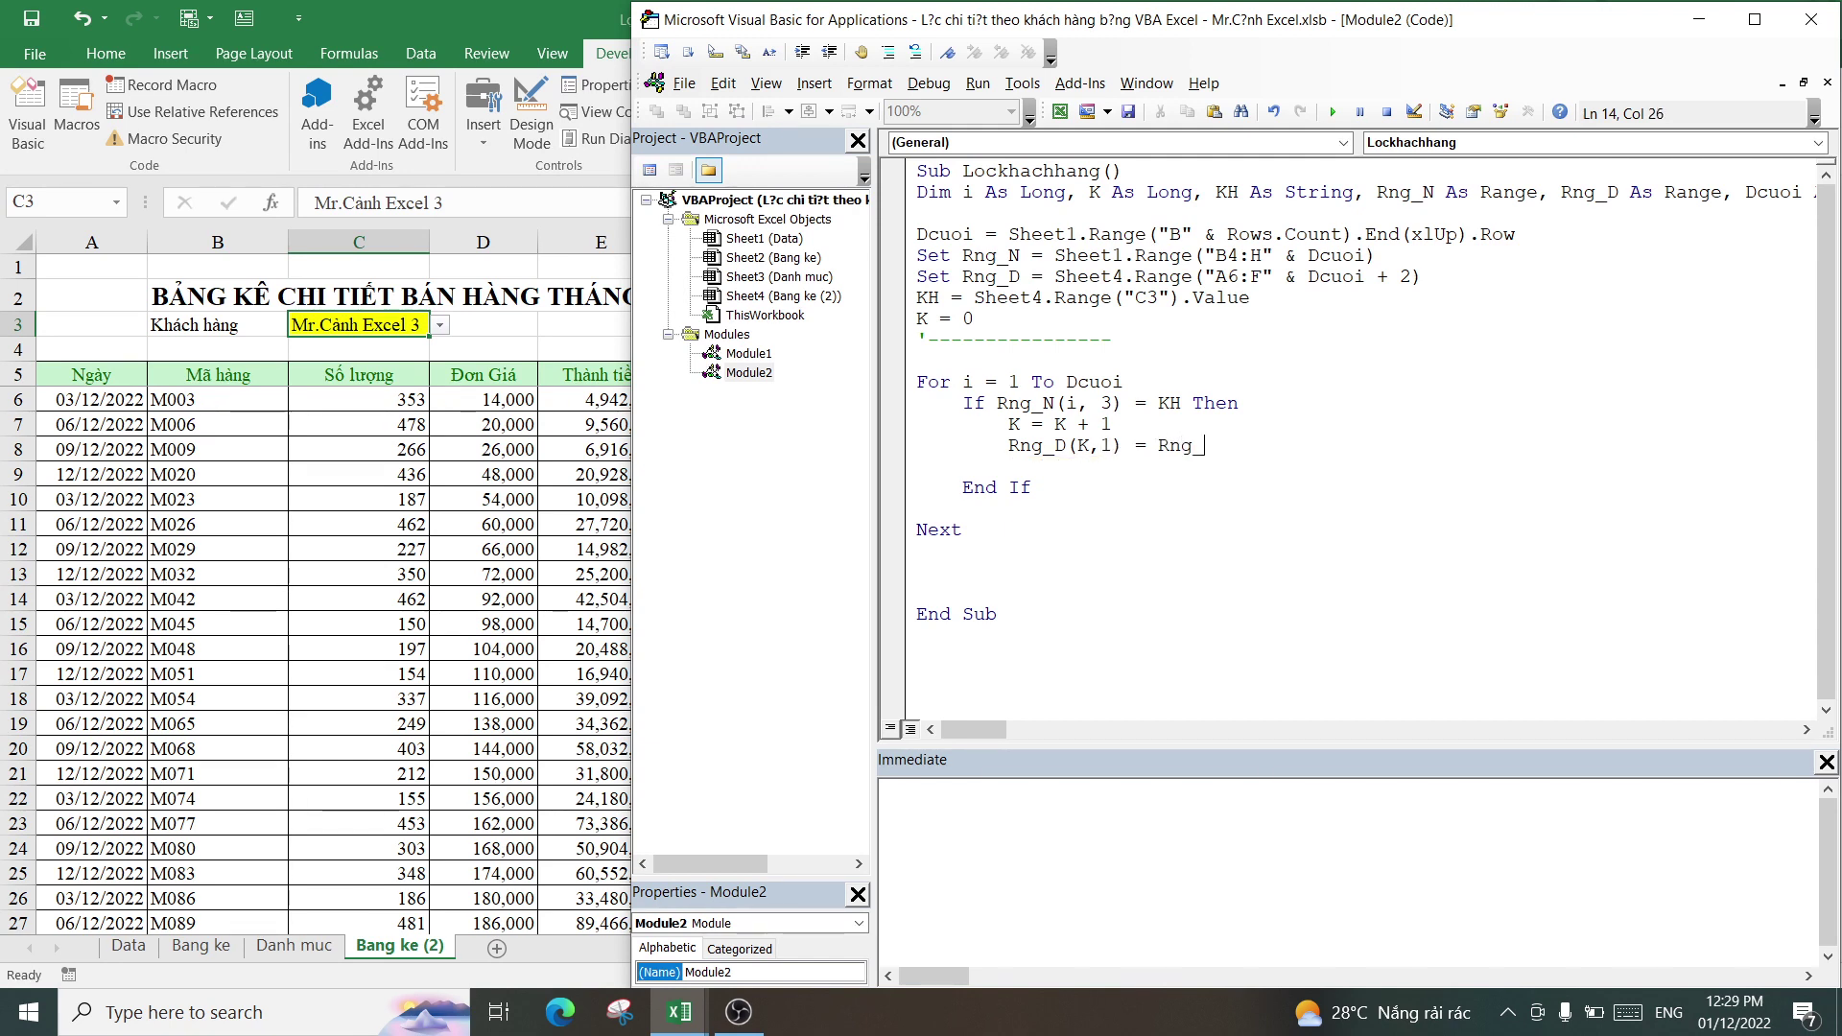
pyautogui.write('N(')
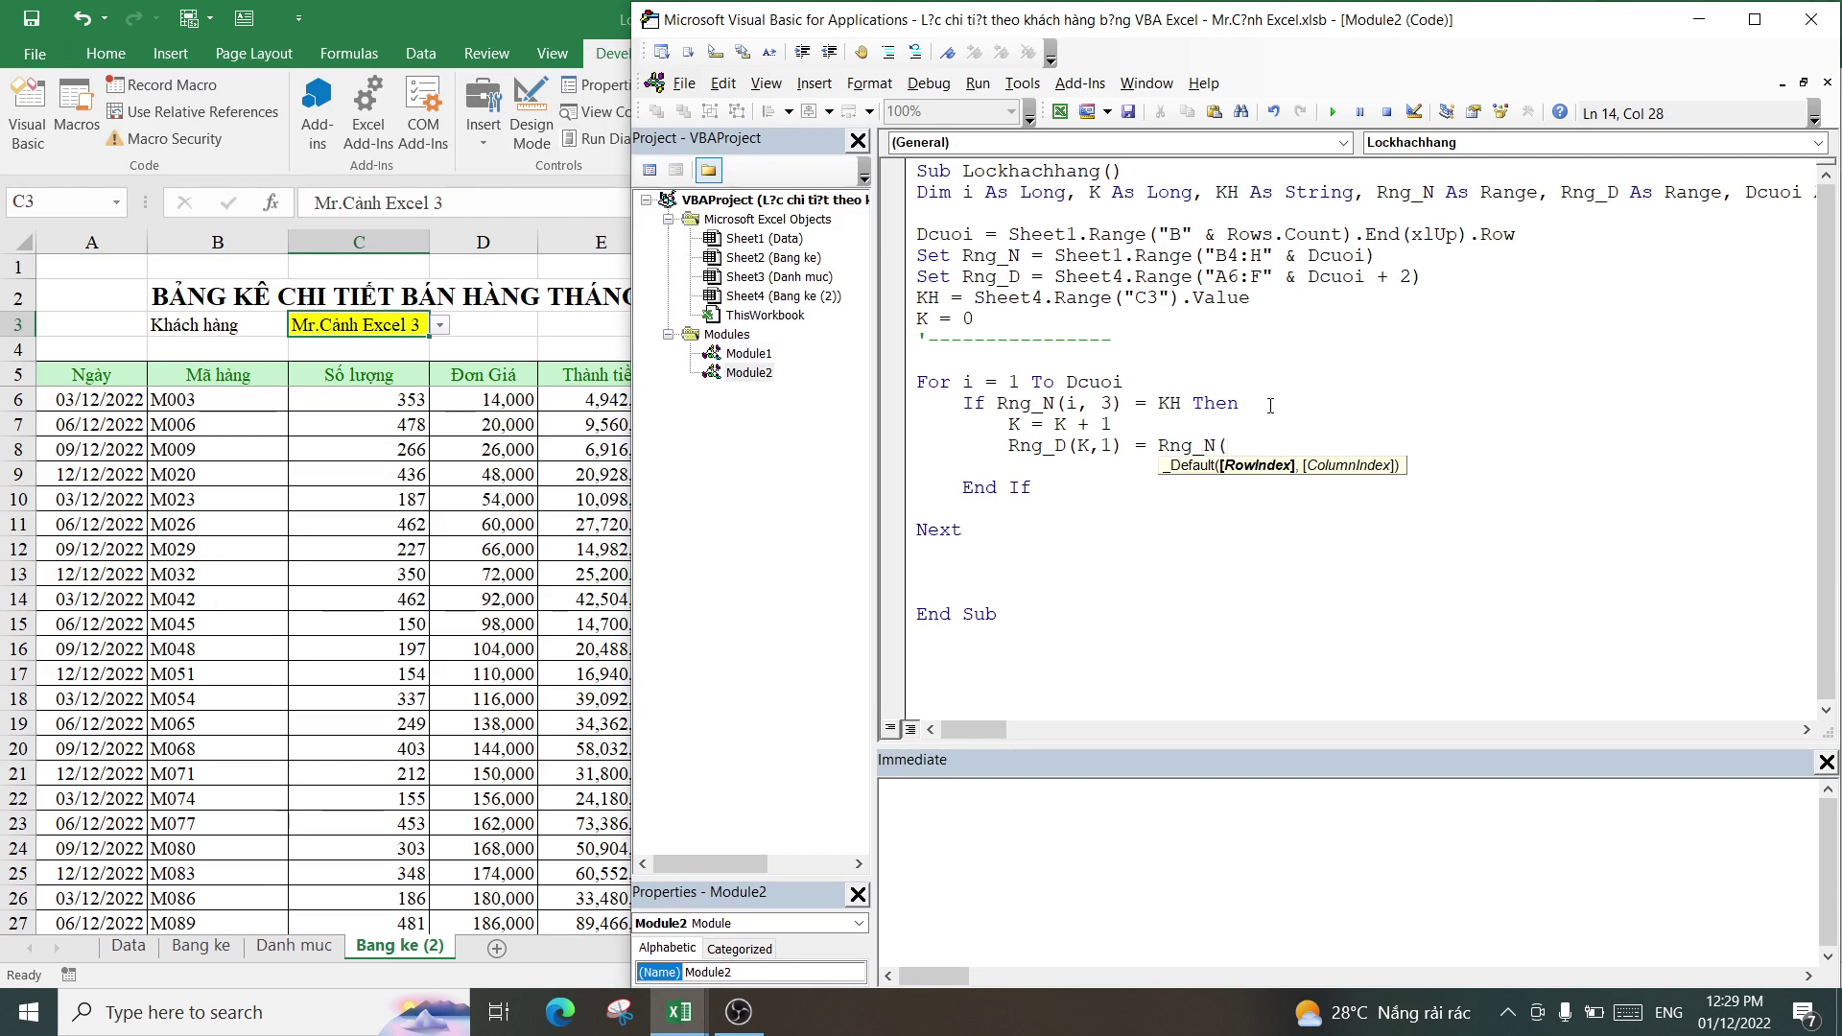
pyautogui.write('i,')
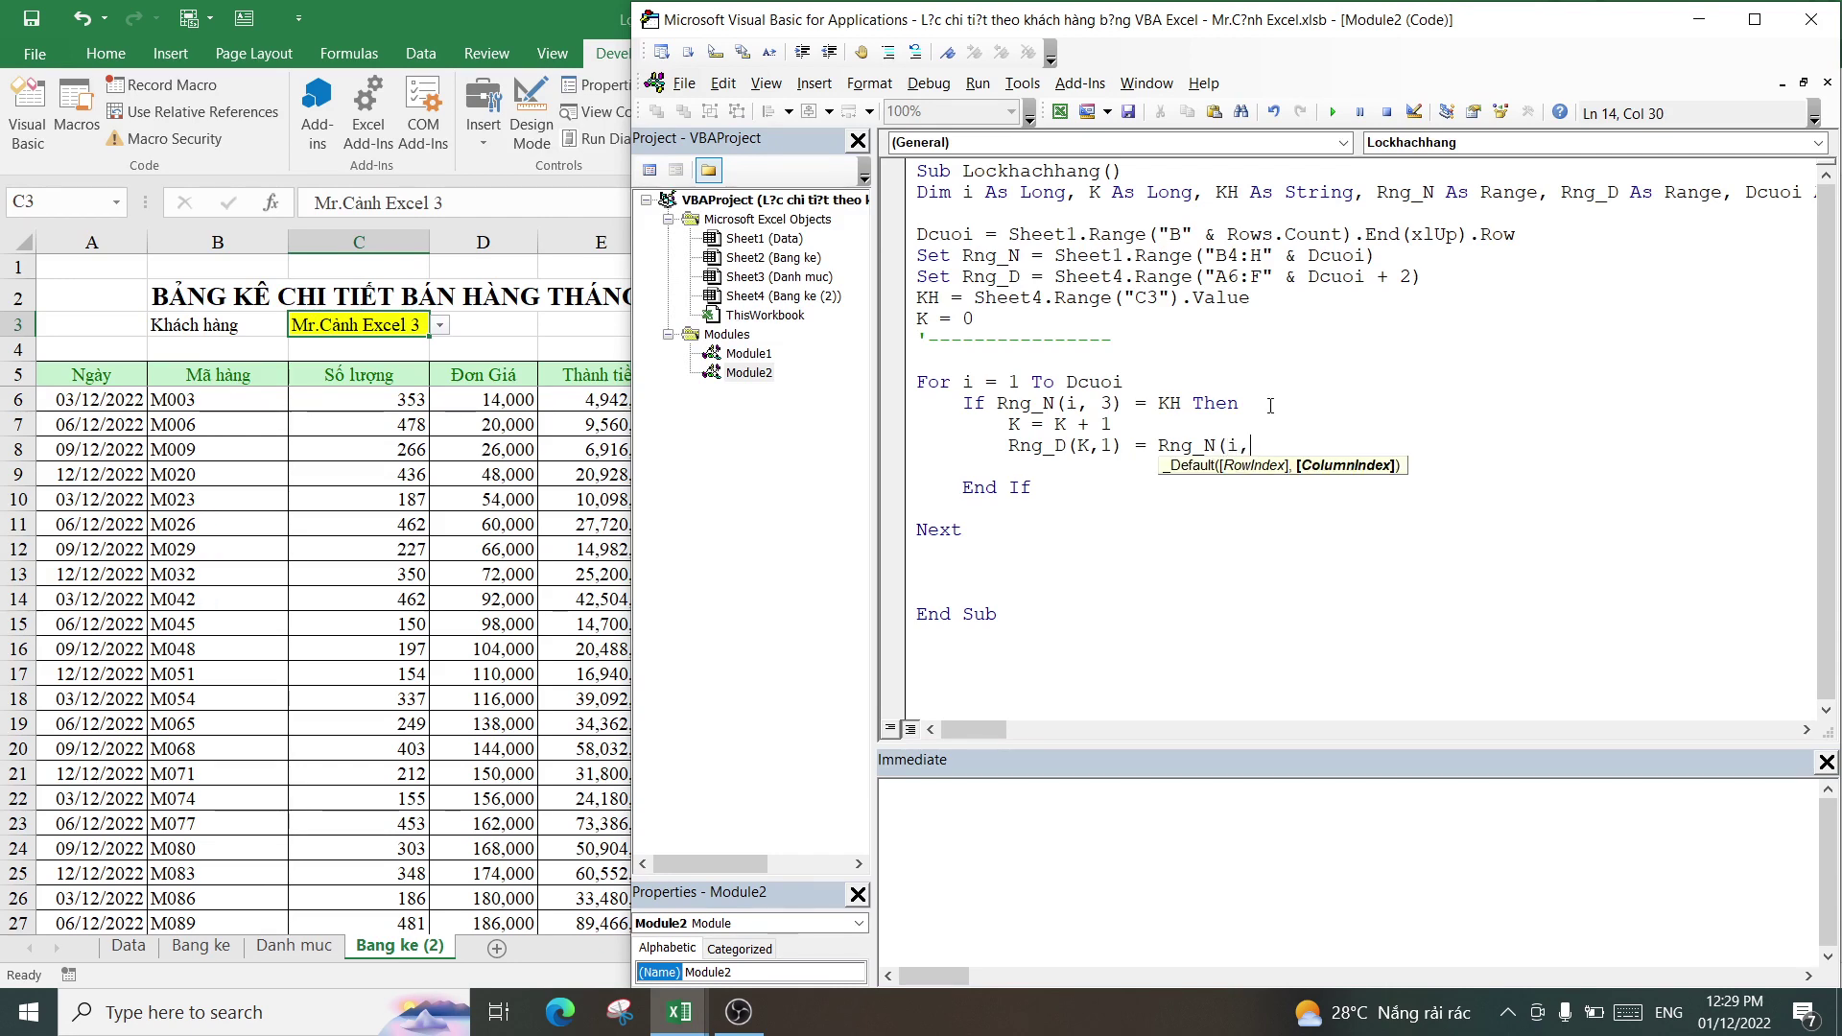
# - Check the report and Data columns, then finish the line as Rng_D(K,1) = Rng_N(i,2)
pyautogui.click(438, 465)
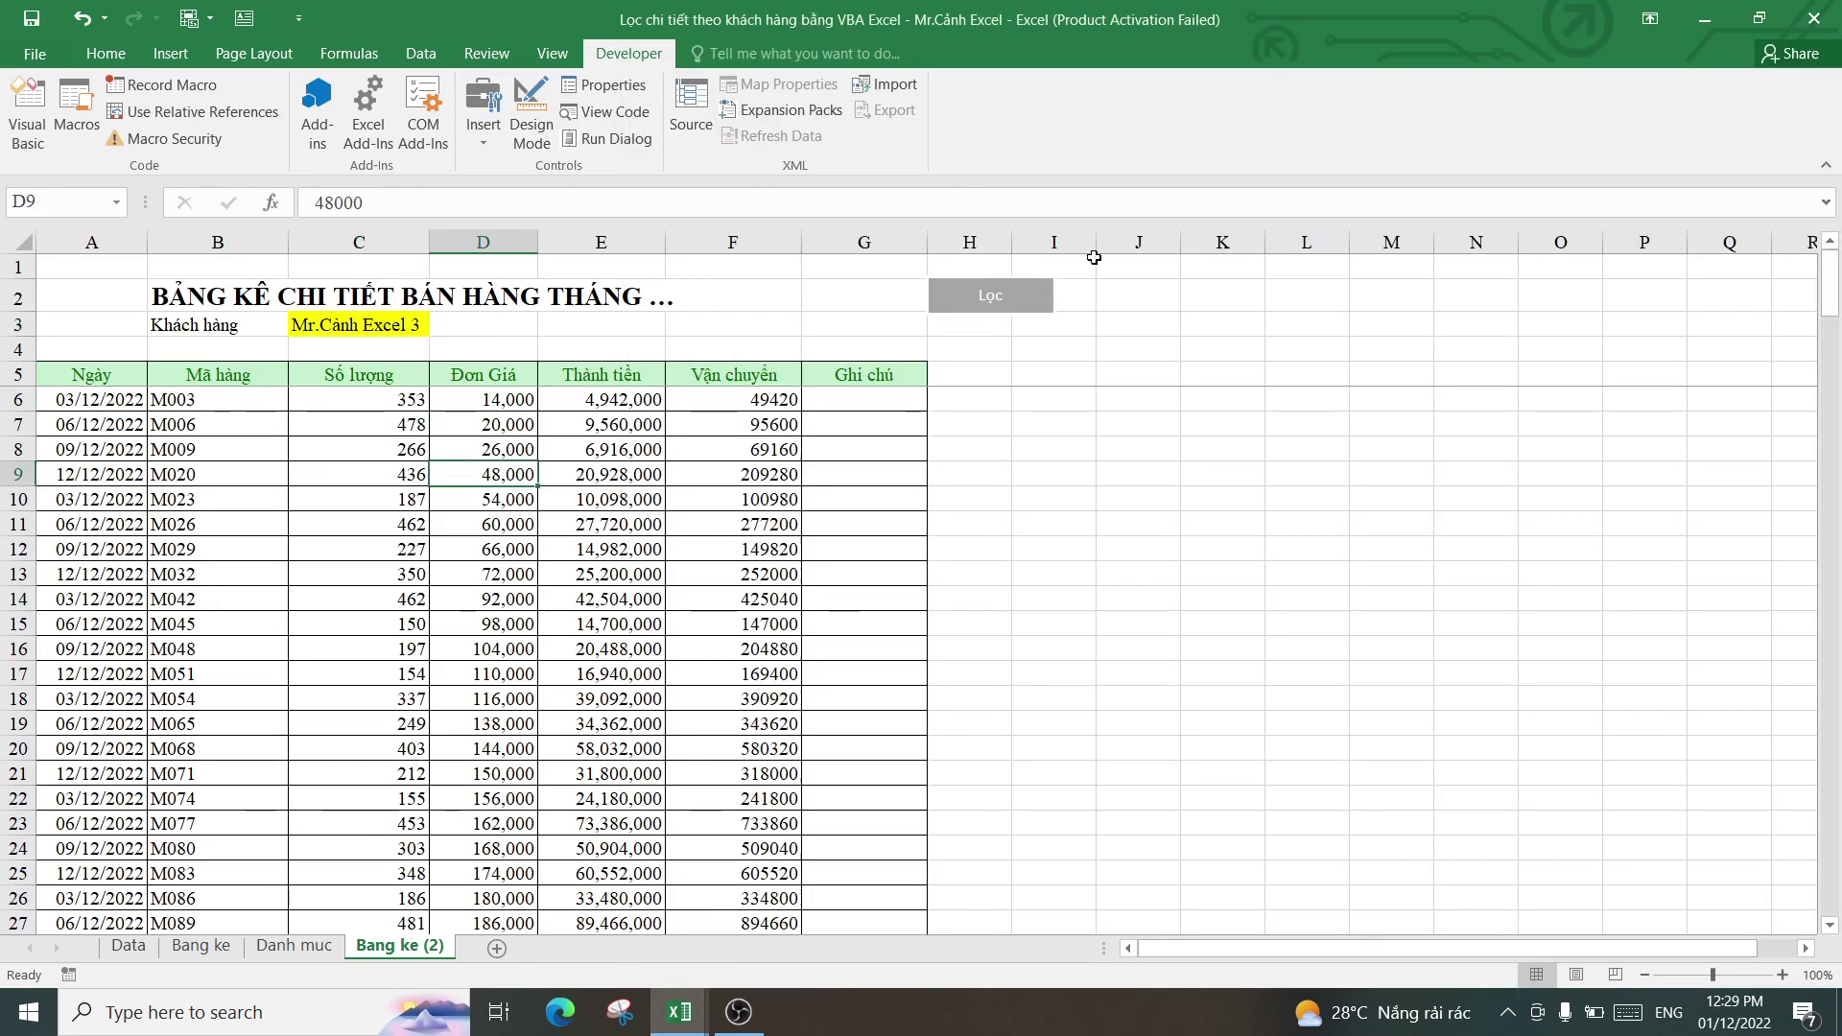
pyautogui.click(84, 399)
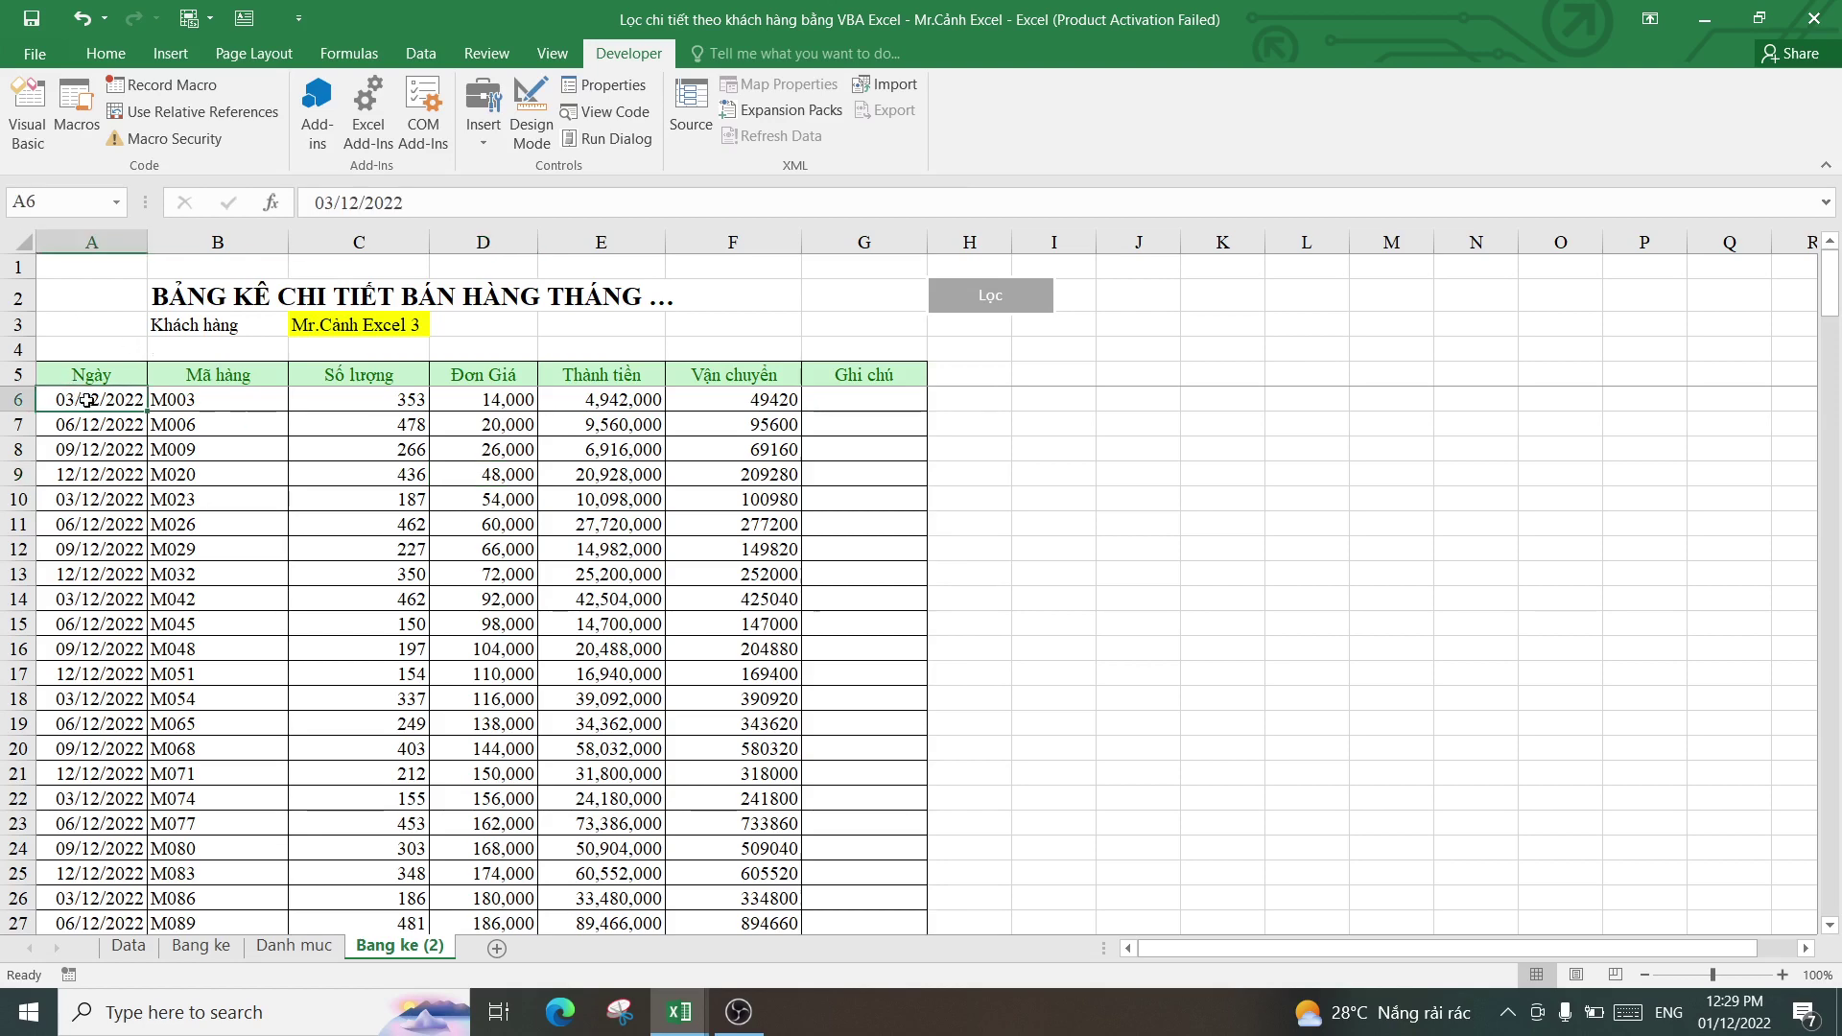
pyautogui.click(127, 946)
pyautogui.click(201, 344)
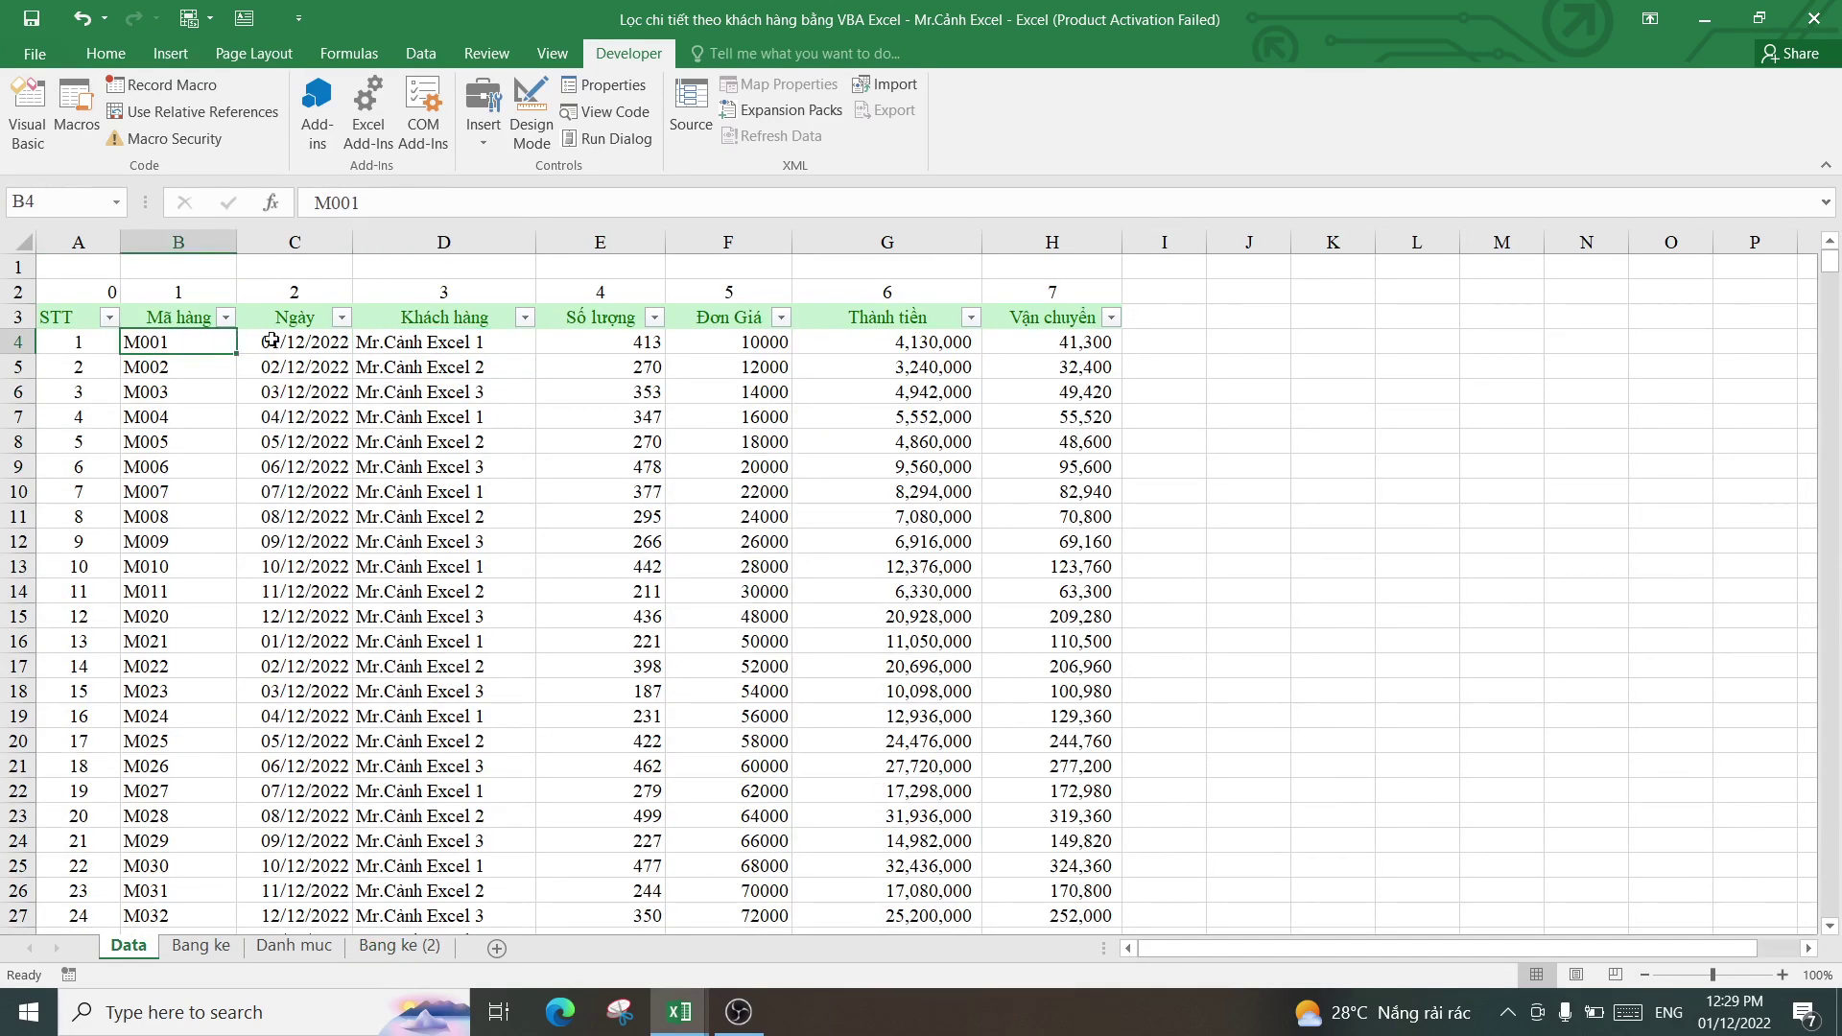
pyautogui.click(298, 343)
pyautogui.click(689, 1009)
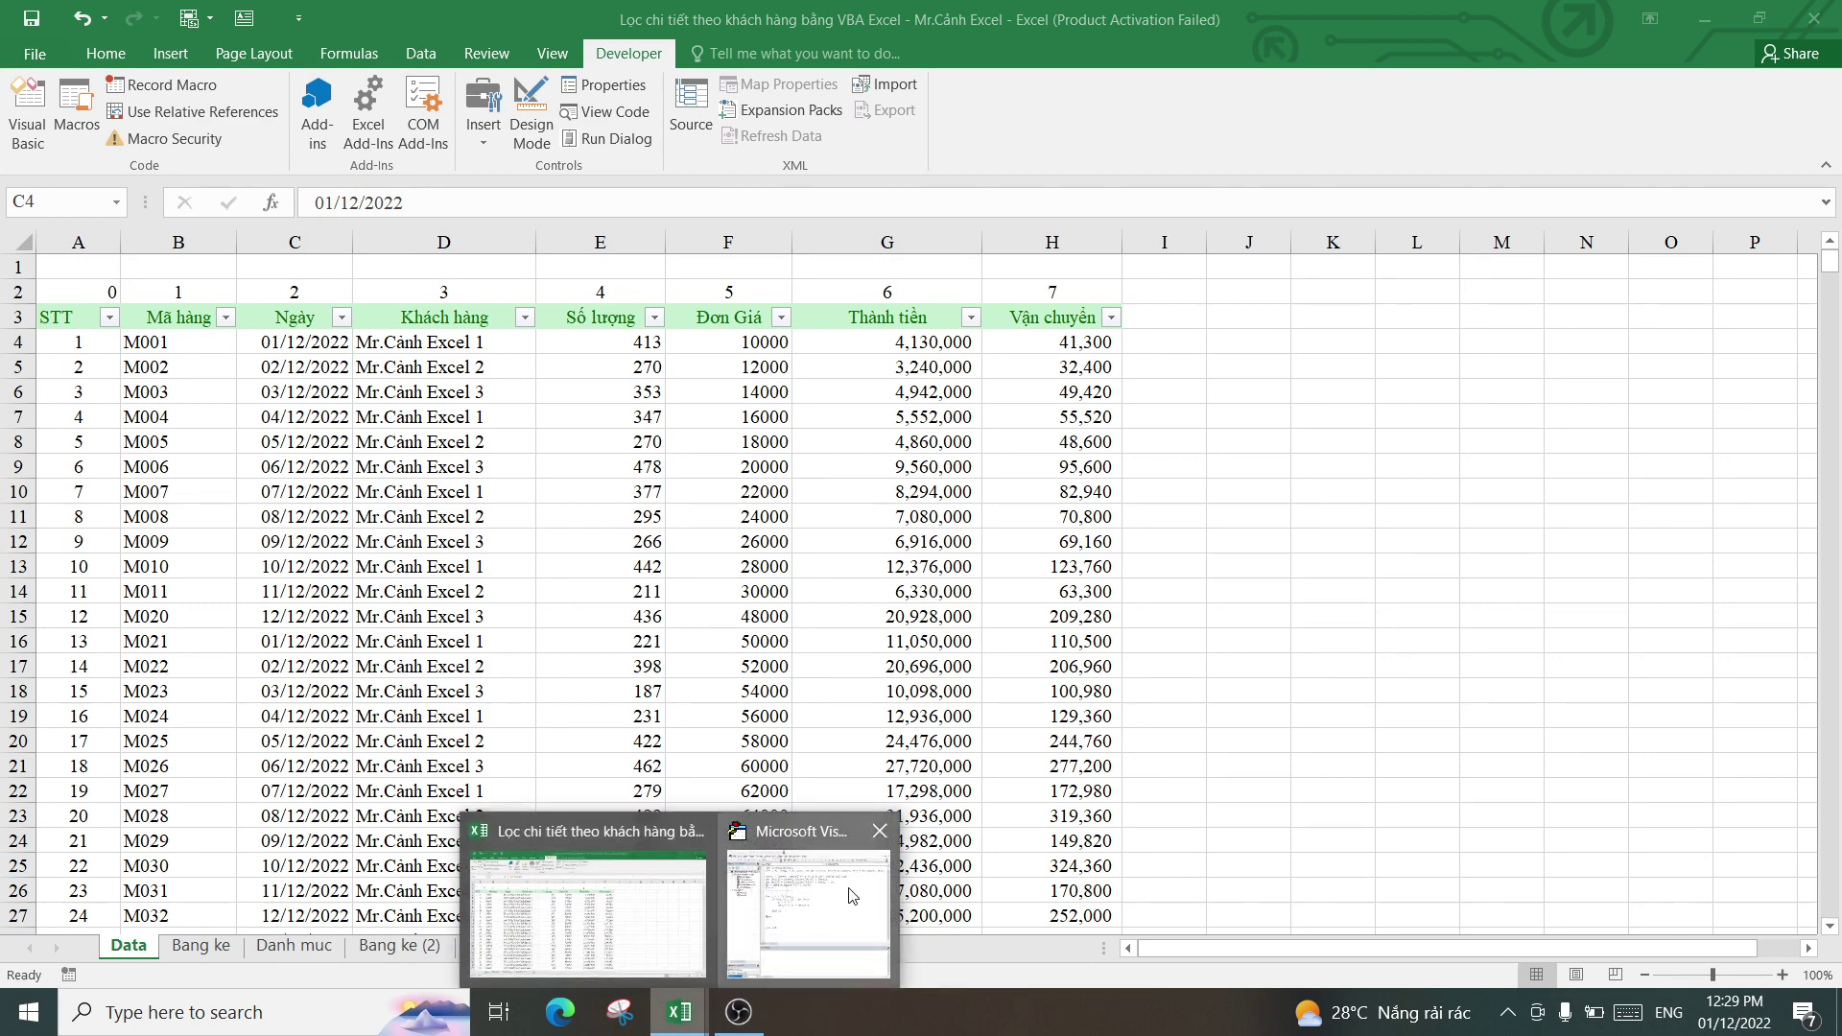
pyautogui.click(815, 897)
pyautogui.write('2')
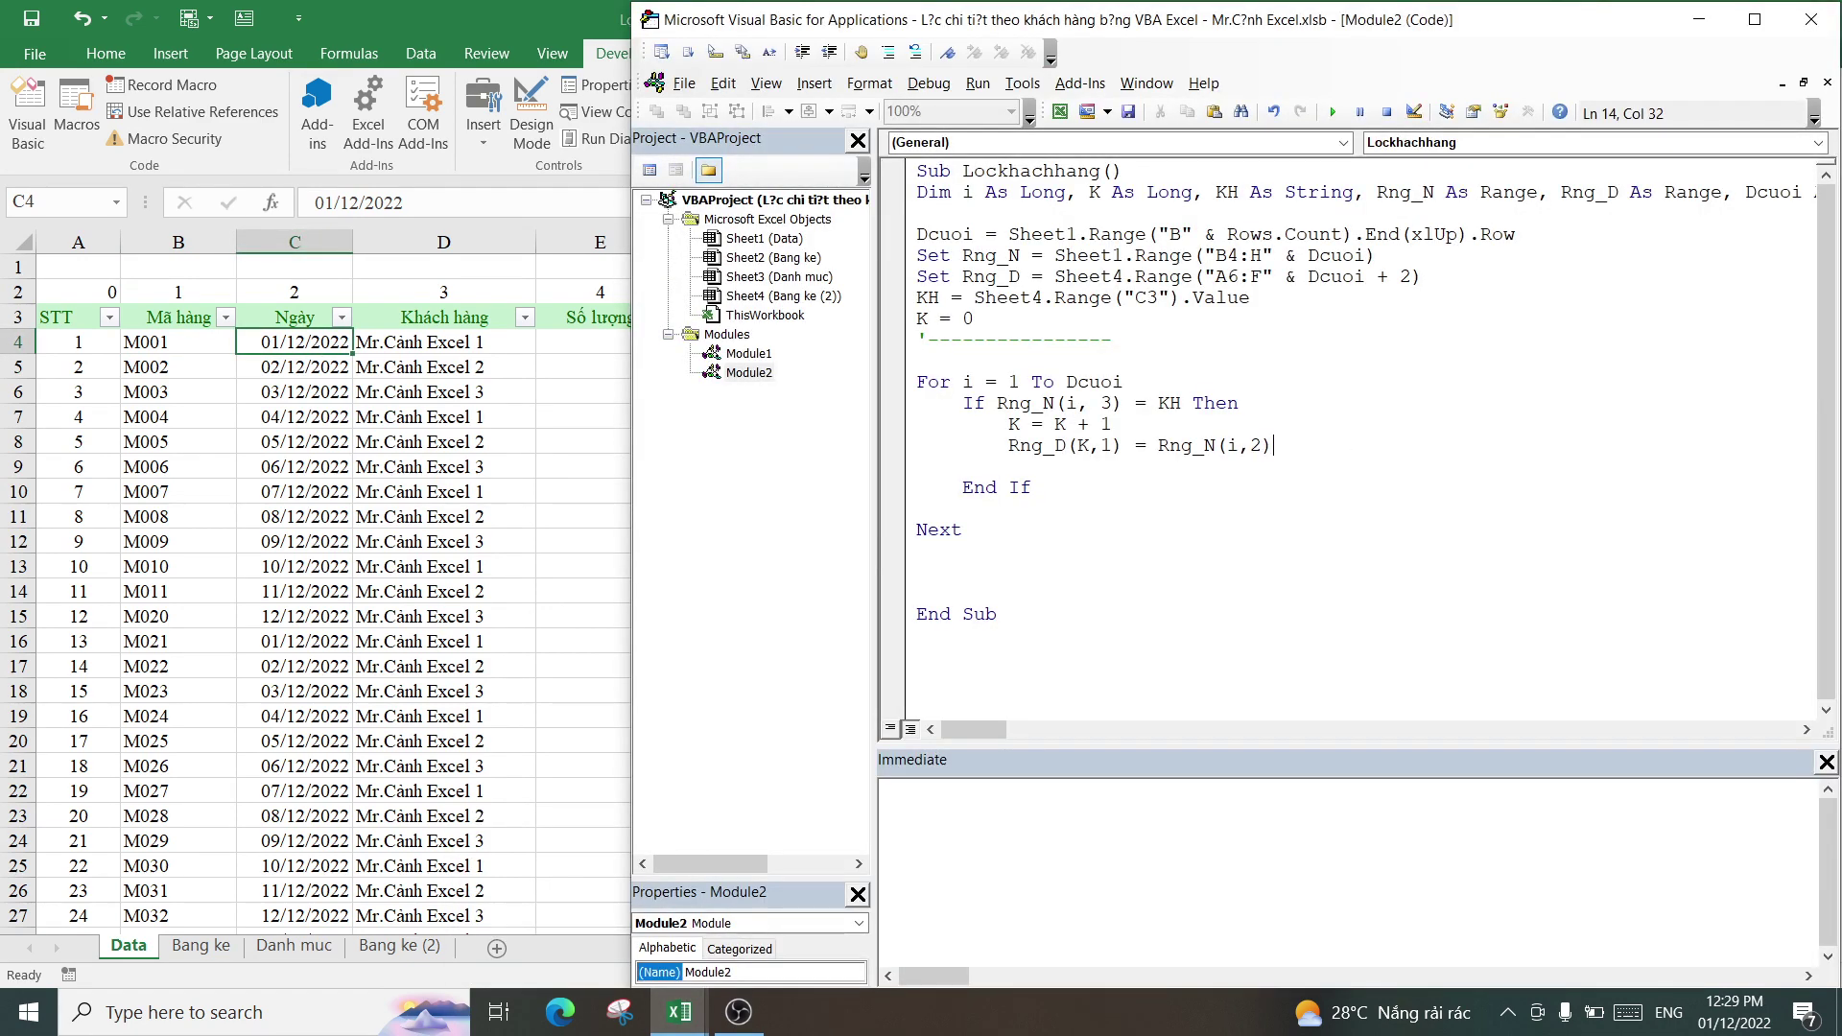
pyautogui.press('Return')
pyautogui.press('Return')
pyautogui.press('Return')
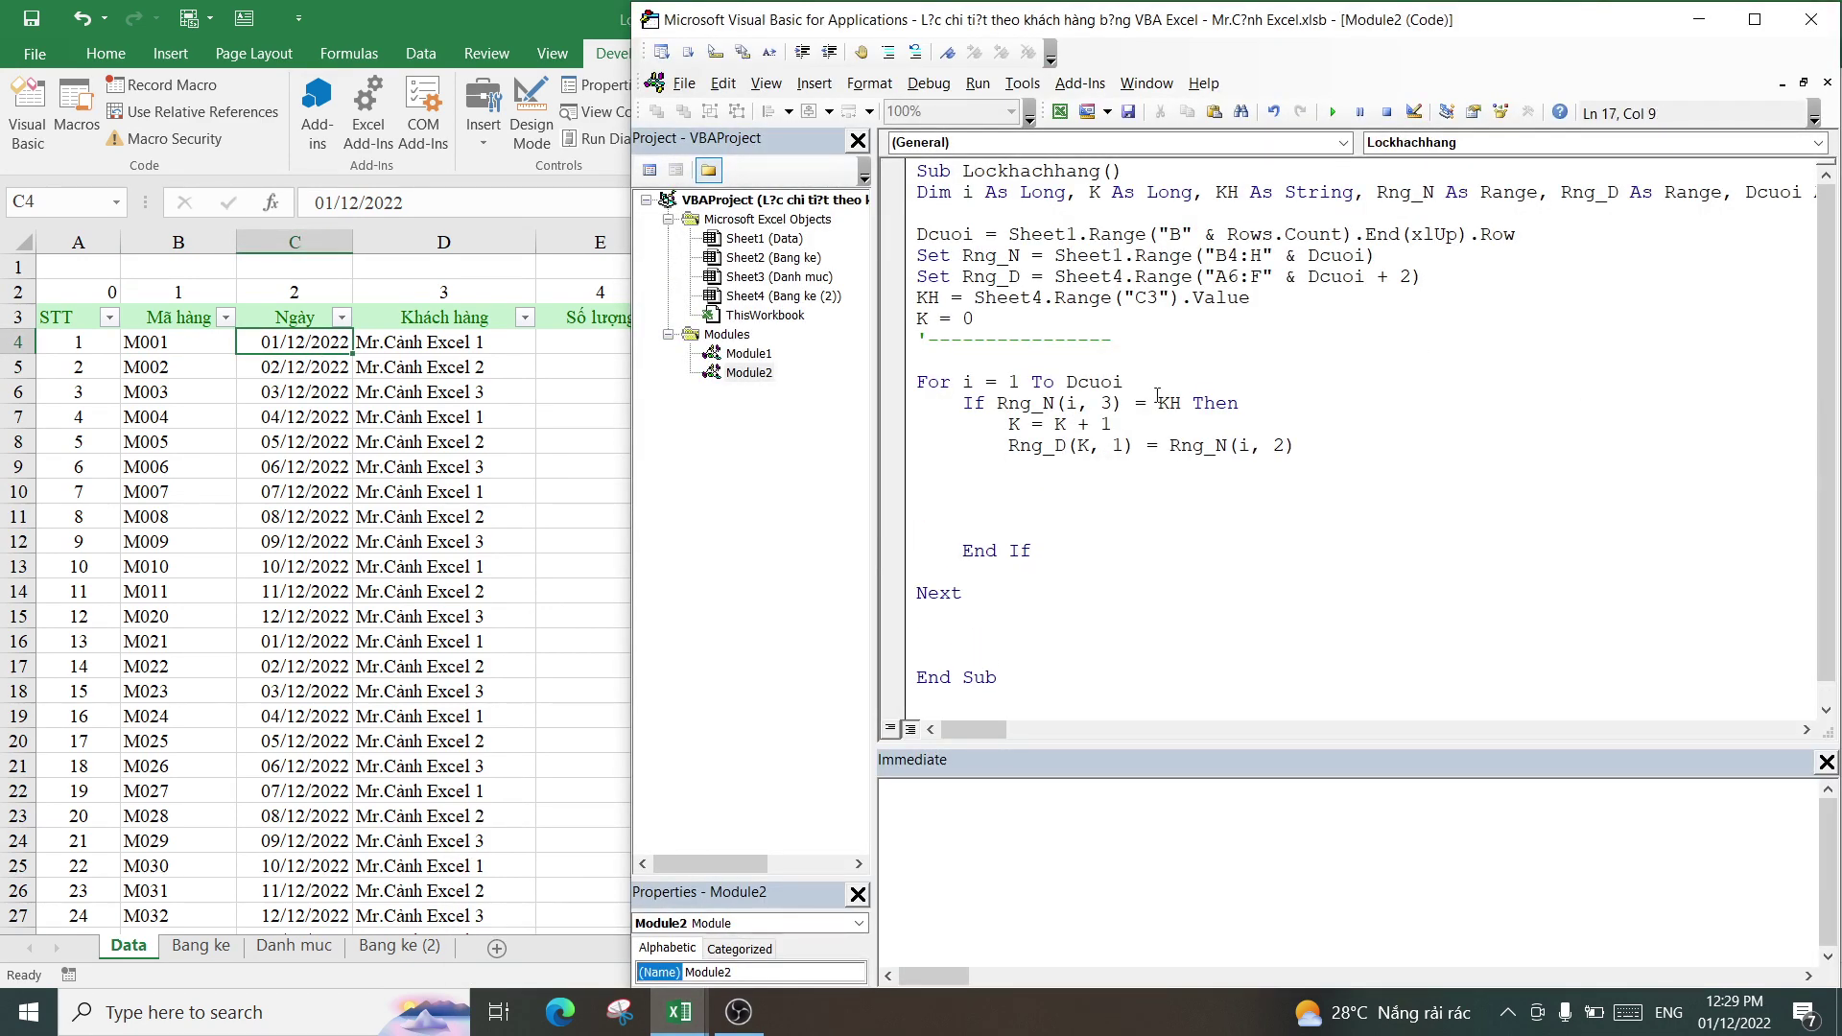
# - Duplicate the assignment line until six identical copies fill the If block
pyautogui.moveTo(1293, 447); pyautogui.dragTo(1012, 454)
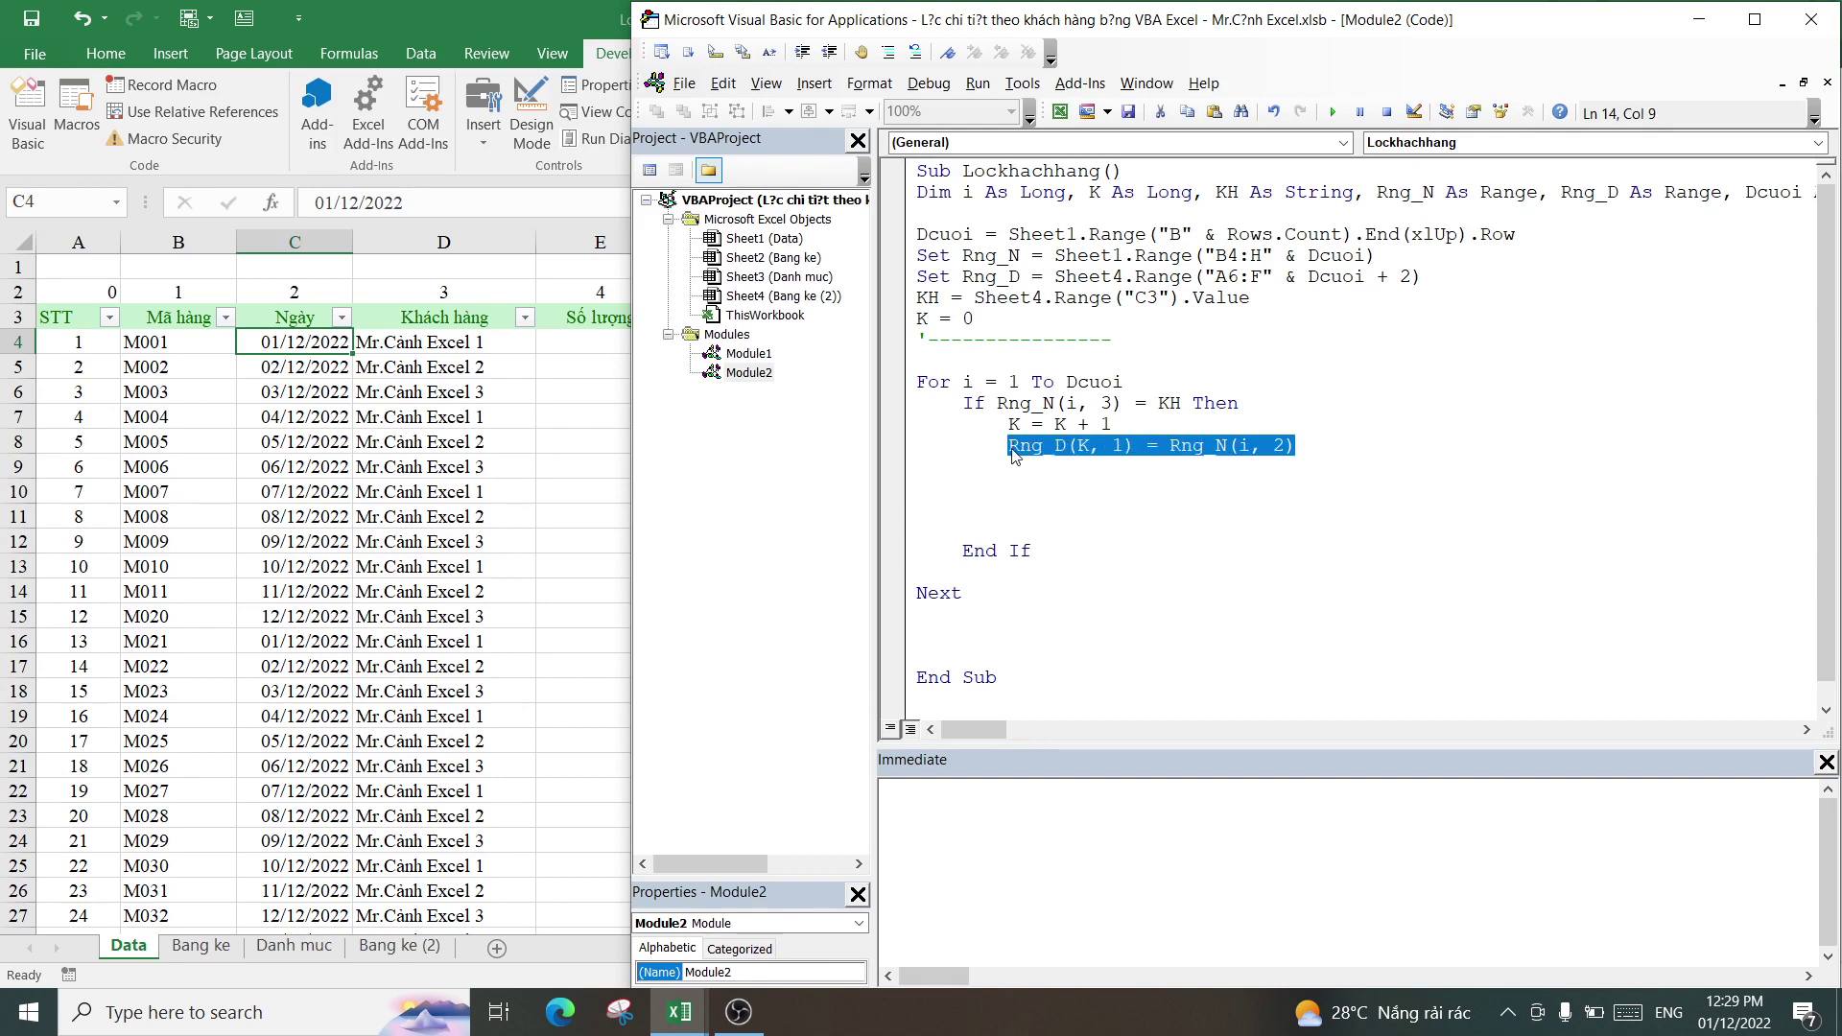
pyautogui.click(1040, 469)
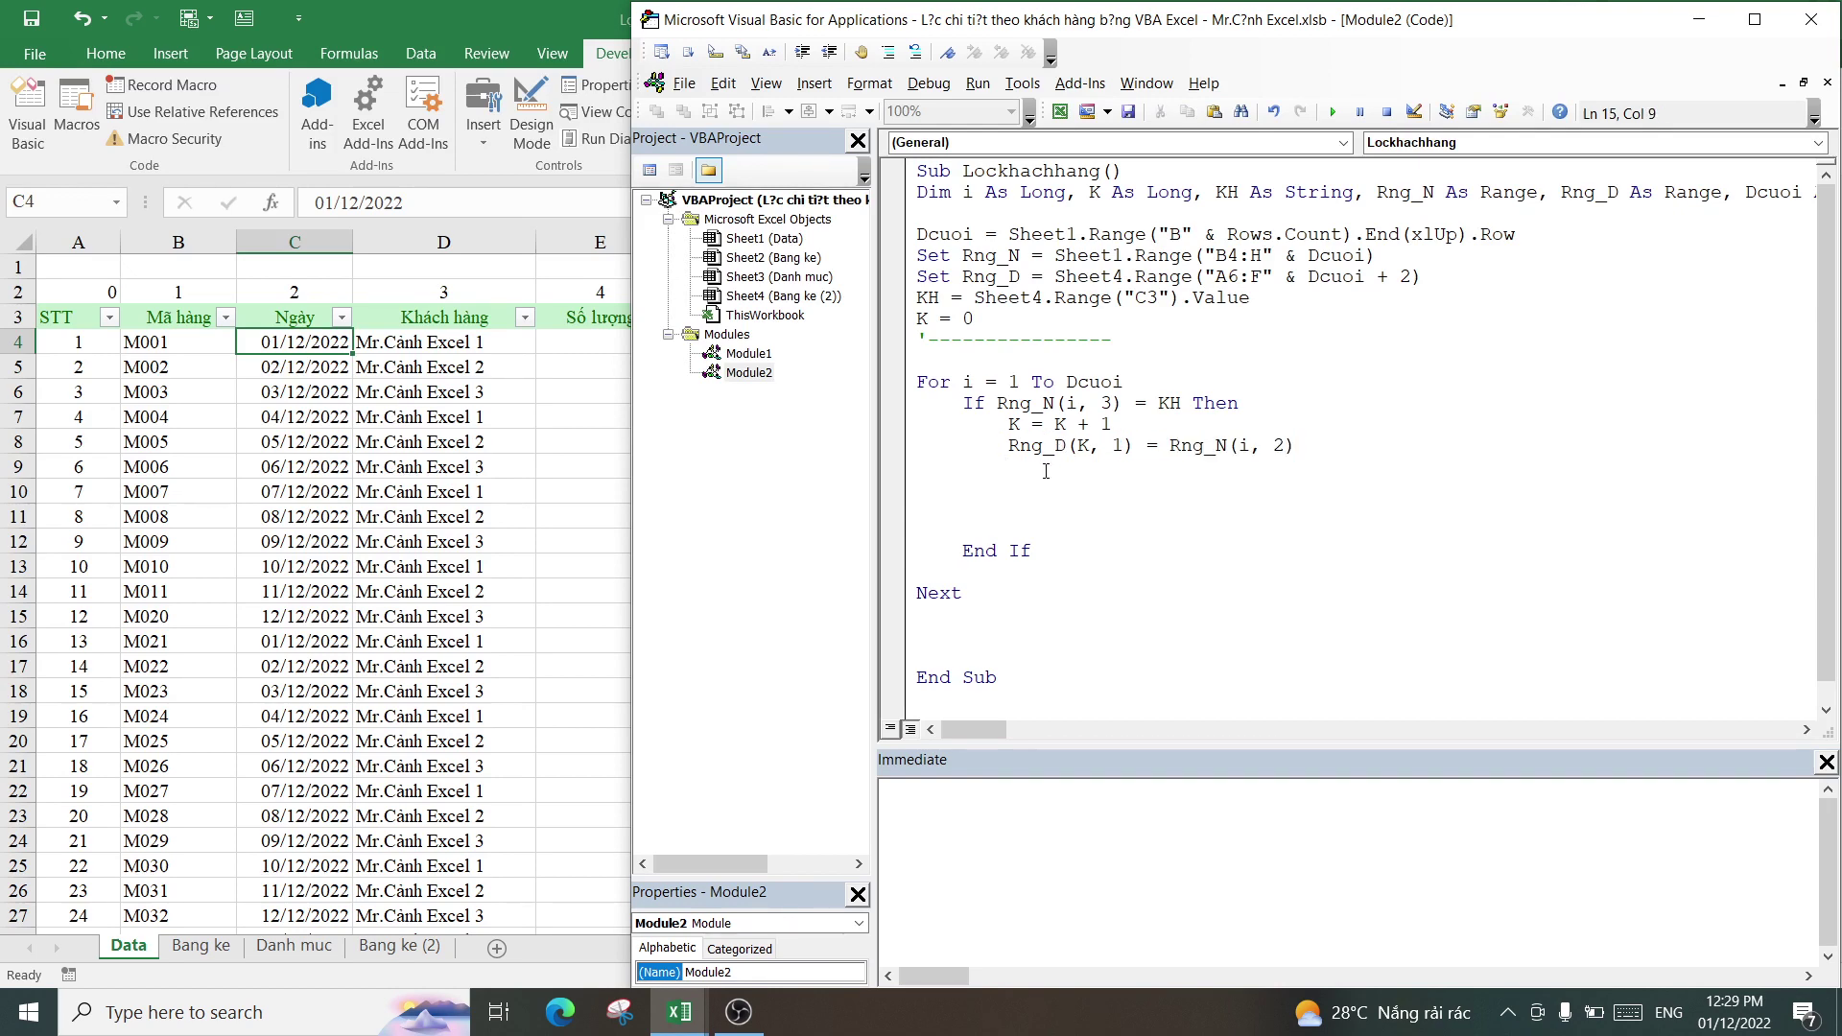
pyautogui.write('Rng_D(K, 1) = Rng_N(i, 2)')
pyautogui.write('Rng_D(K, 1) = Rng_N(i, 2)')
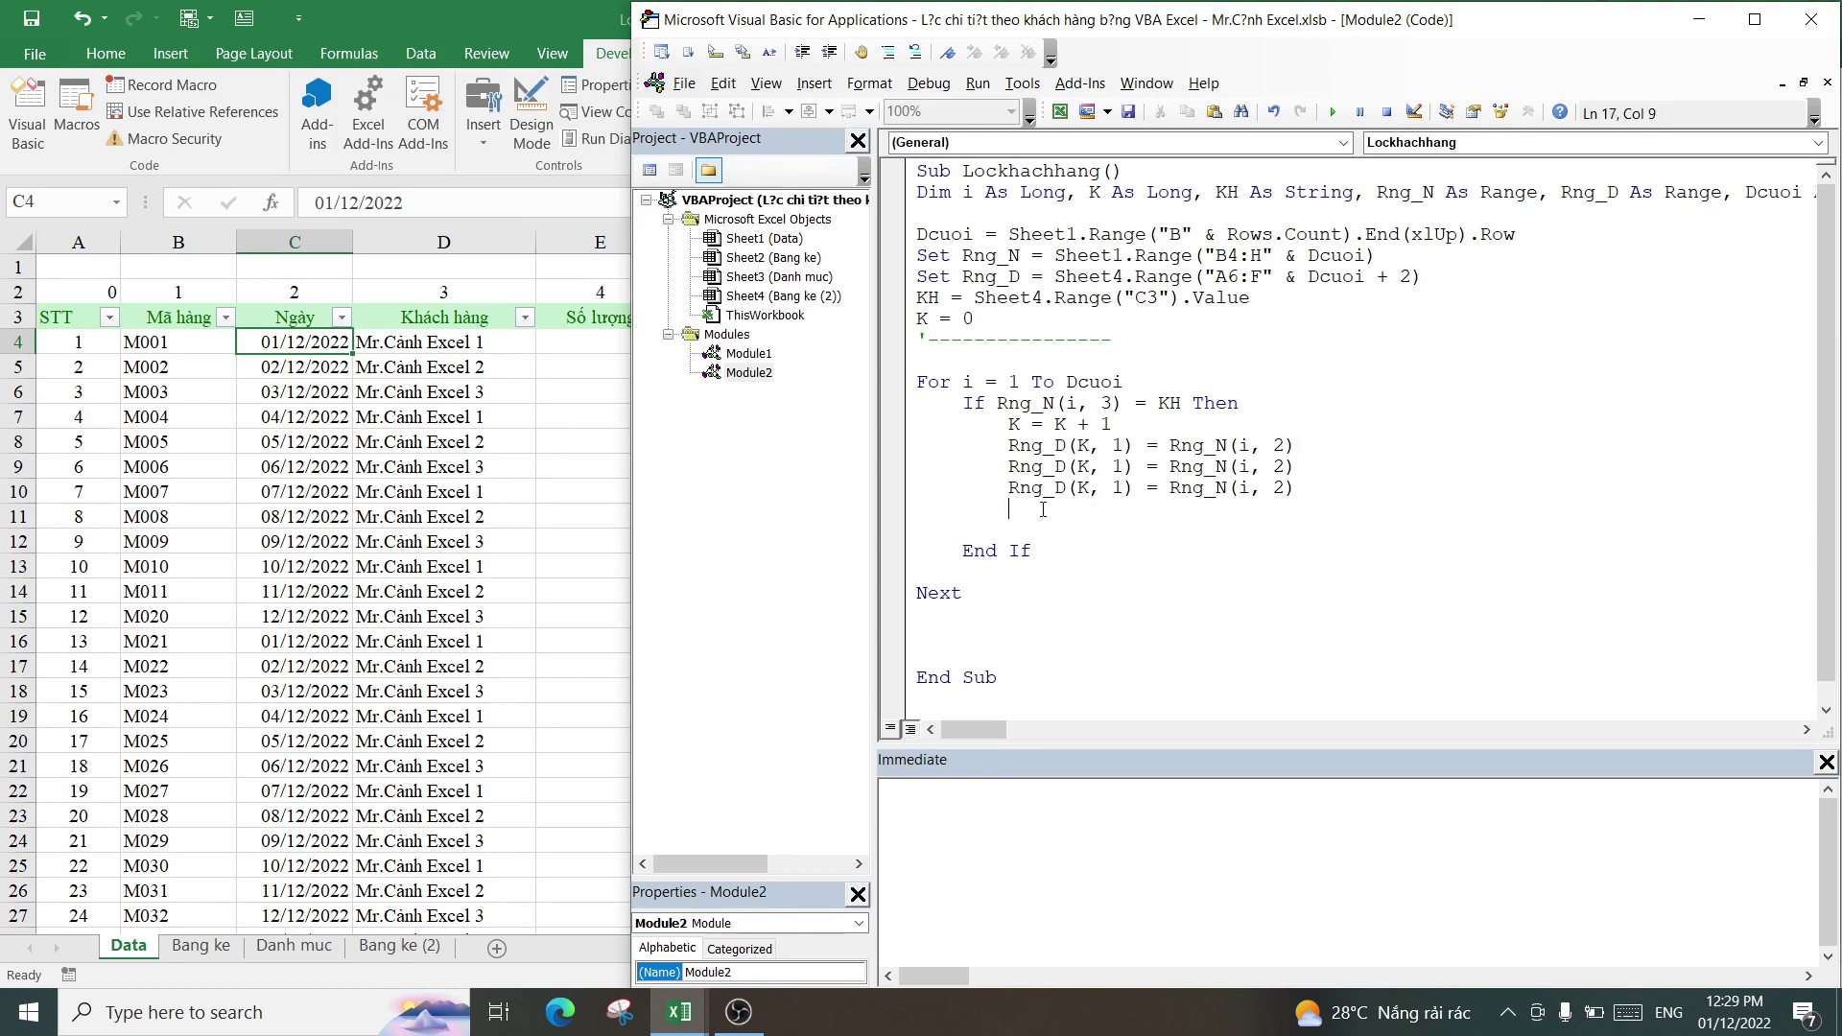
pyautogui.write('Rng_D(K, 1) = Rng_N(i, 2)')
pyautogui.press('Return')
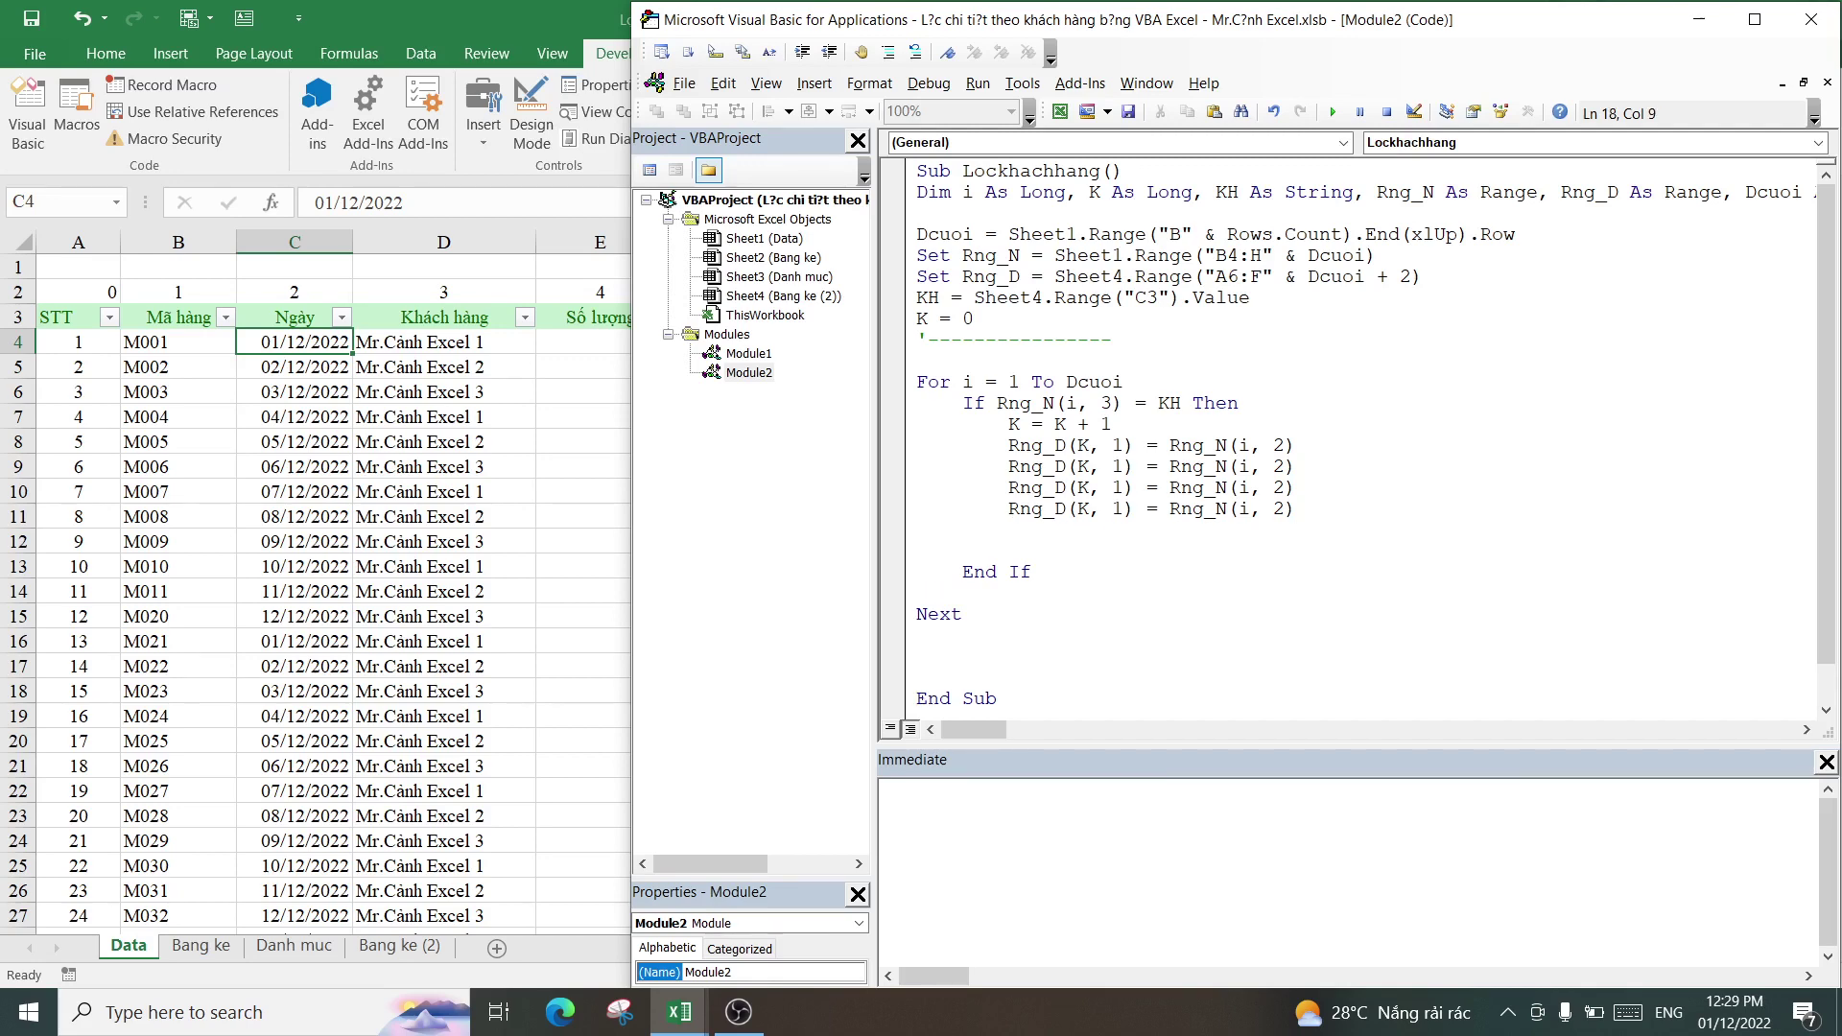
pyautogui.write('Rng_D(K, 1) = Rng_N(i, 2)')
pyautogui.press('Return')
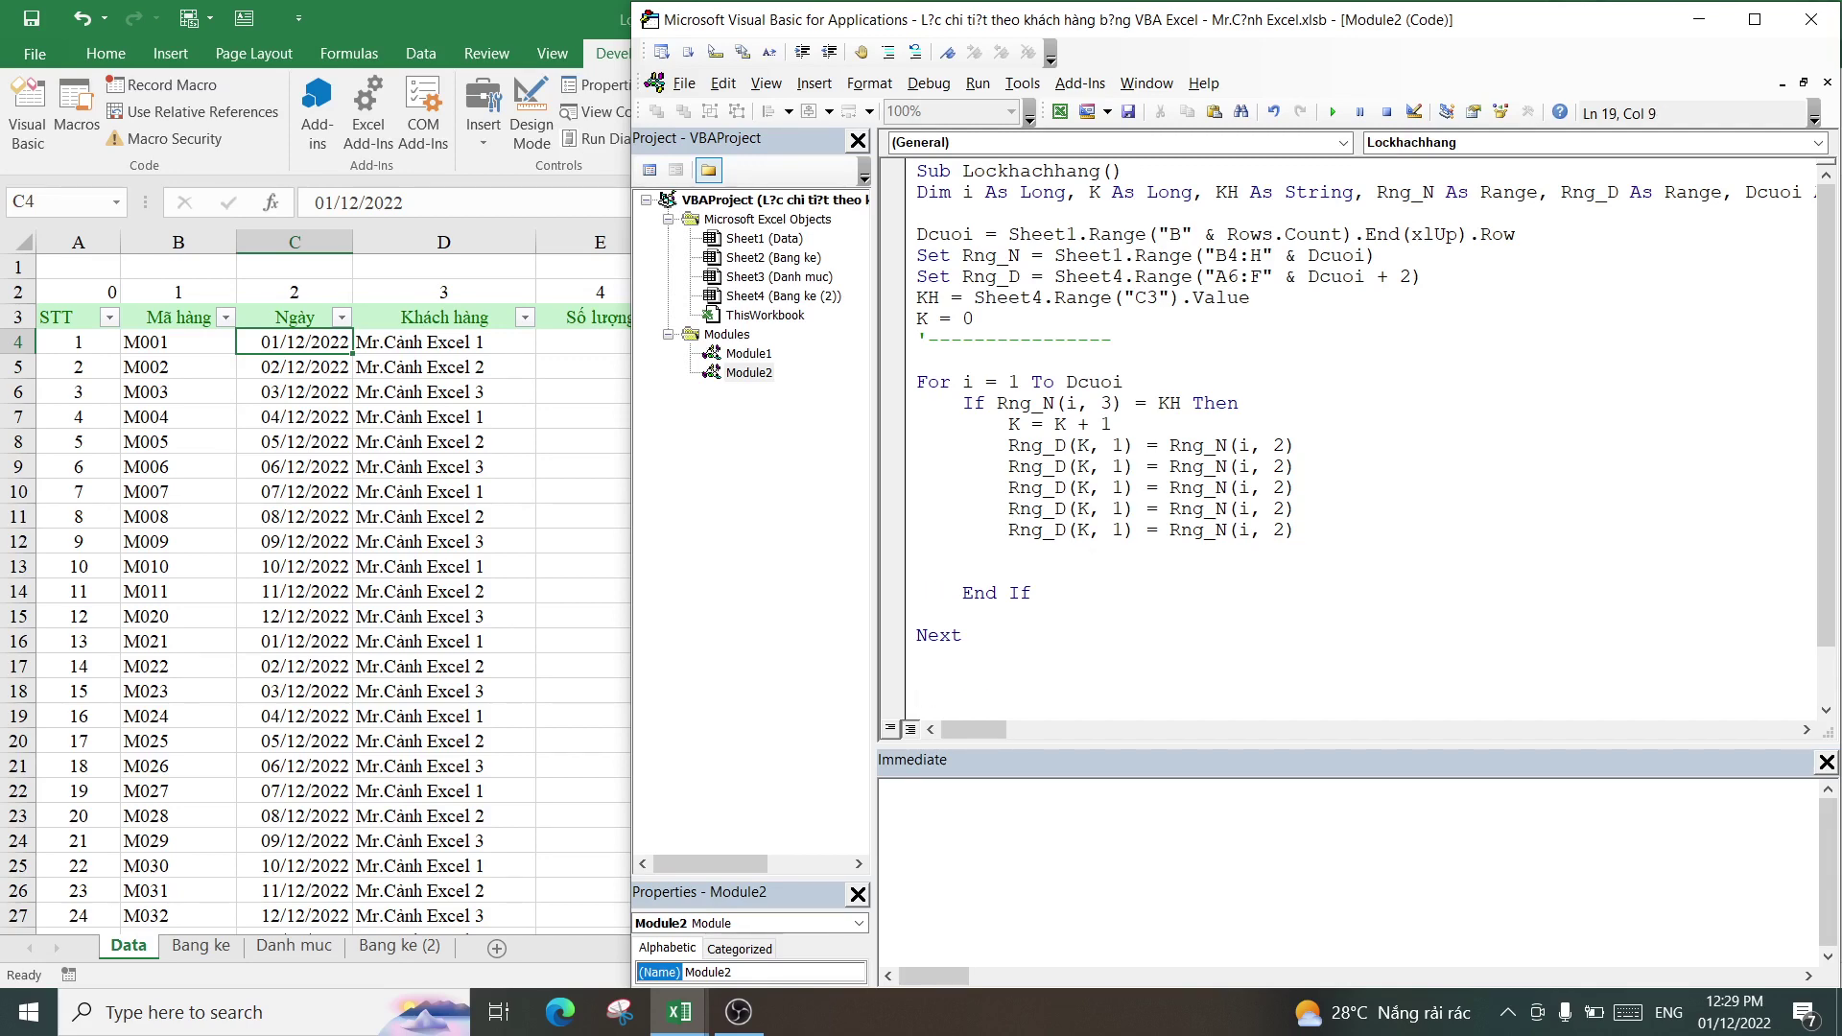
pyautogui.write('Rng_D(K, 1) = Rng_N(i, 2)')
# - Renumber the Rng_D column indexes on lines two to six as 2, 3, 4, 5, 6
pyautogui.doubleClick(1118, 467)
pyautogui.write('2')
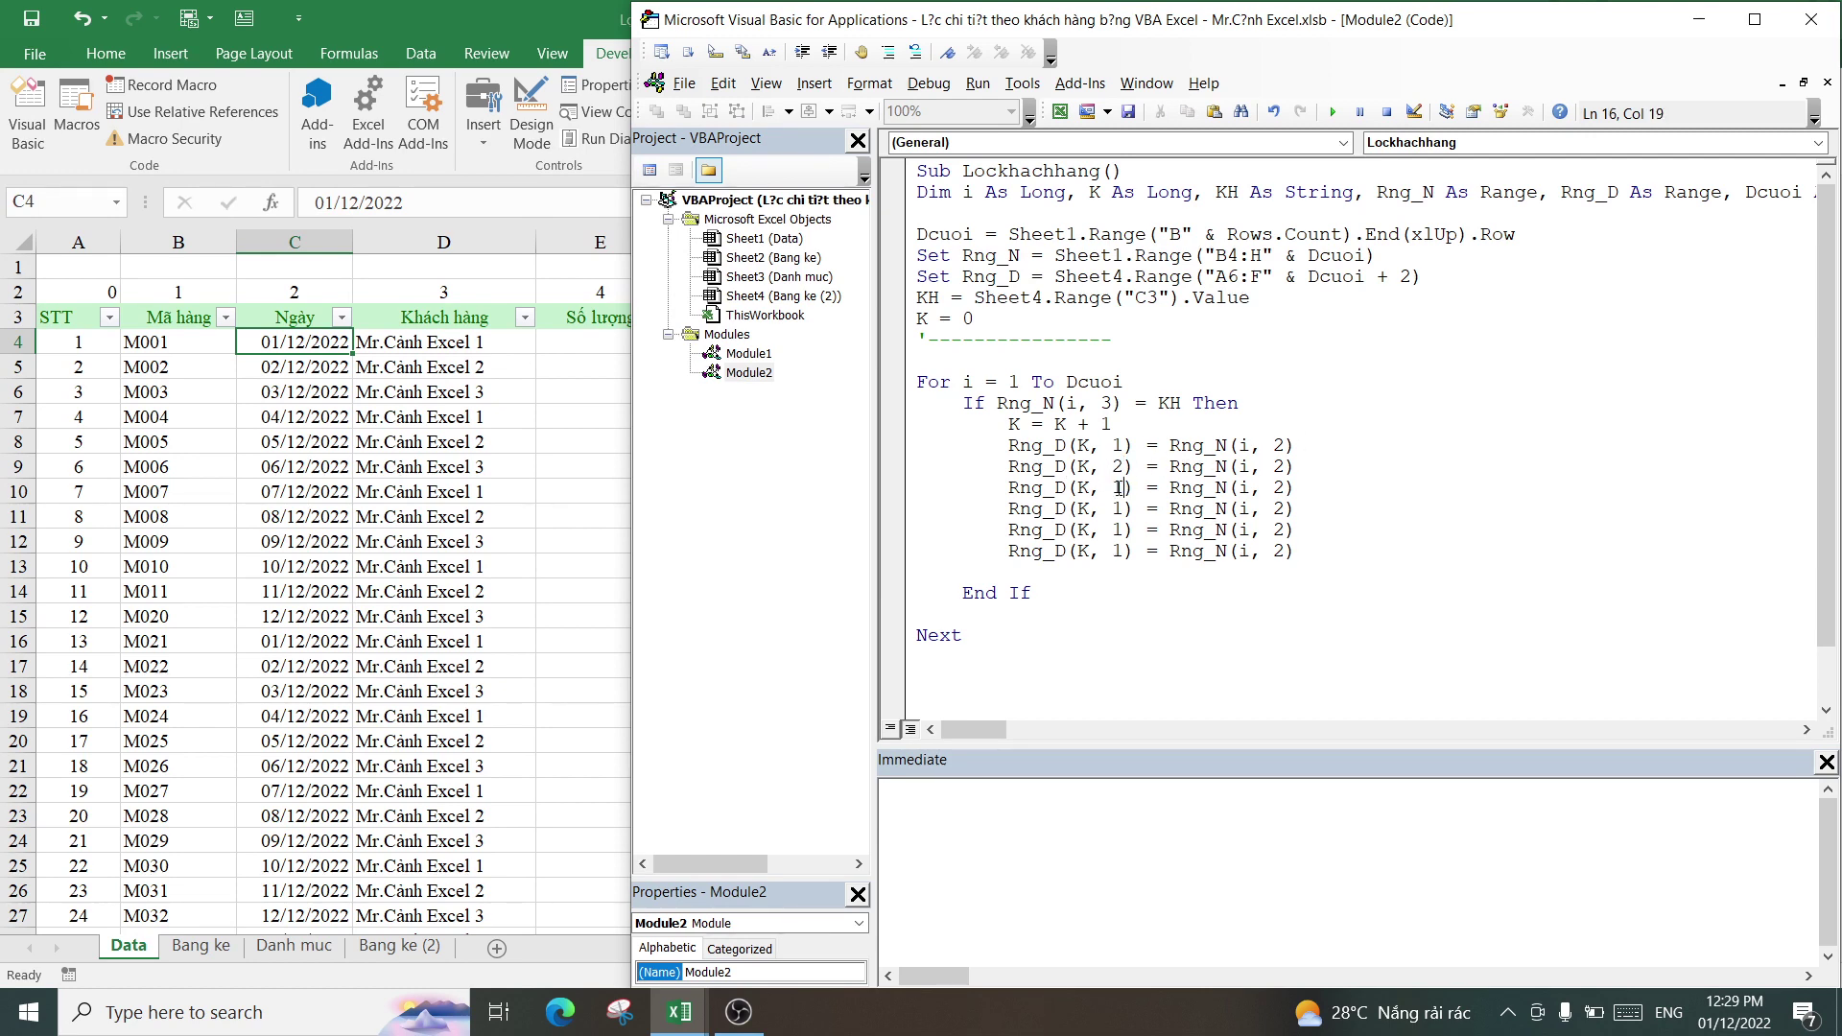
pyautogui.doubleClick(1118, 488)
pyautogui.write('3')
pyautogui.doubleClick(1118, 509)
pyautogui.write('4')
pyautogui.doubleClick(1117, 530)
pyautogui.write('5')
pyautogui.doubleClick(1116, 550)
pyautogui.write('6')
# - Compare the Mã hàng columns on Bang ke (2) and Data, then select line two's Rng_N index
pyautogui.click(432, 641)
pyautogui.click(399, 946)
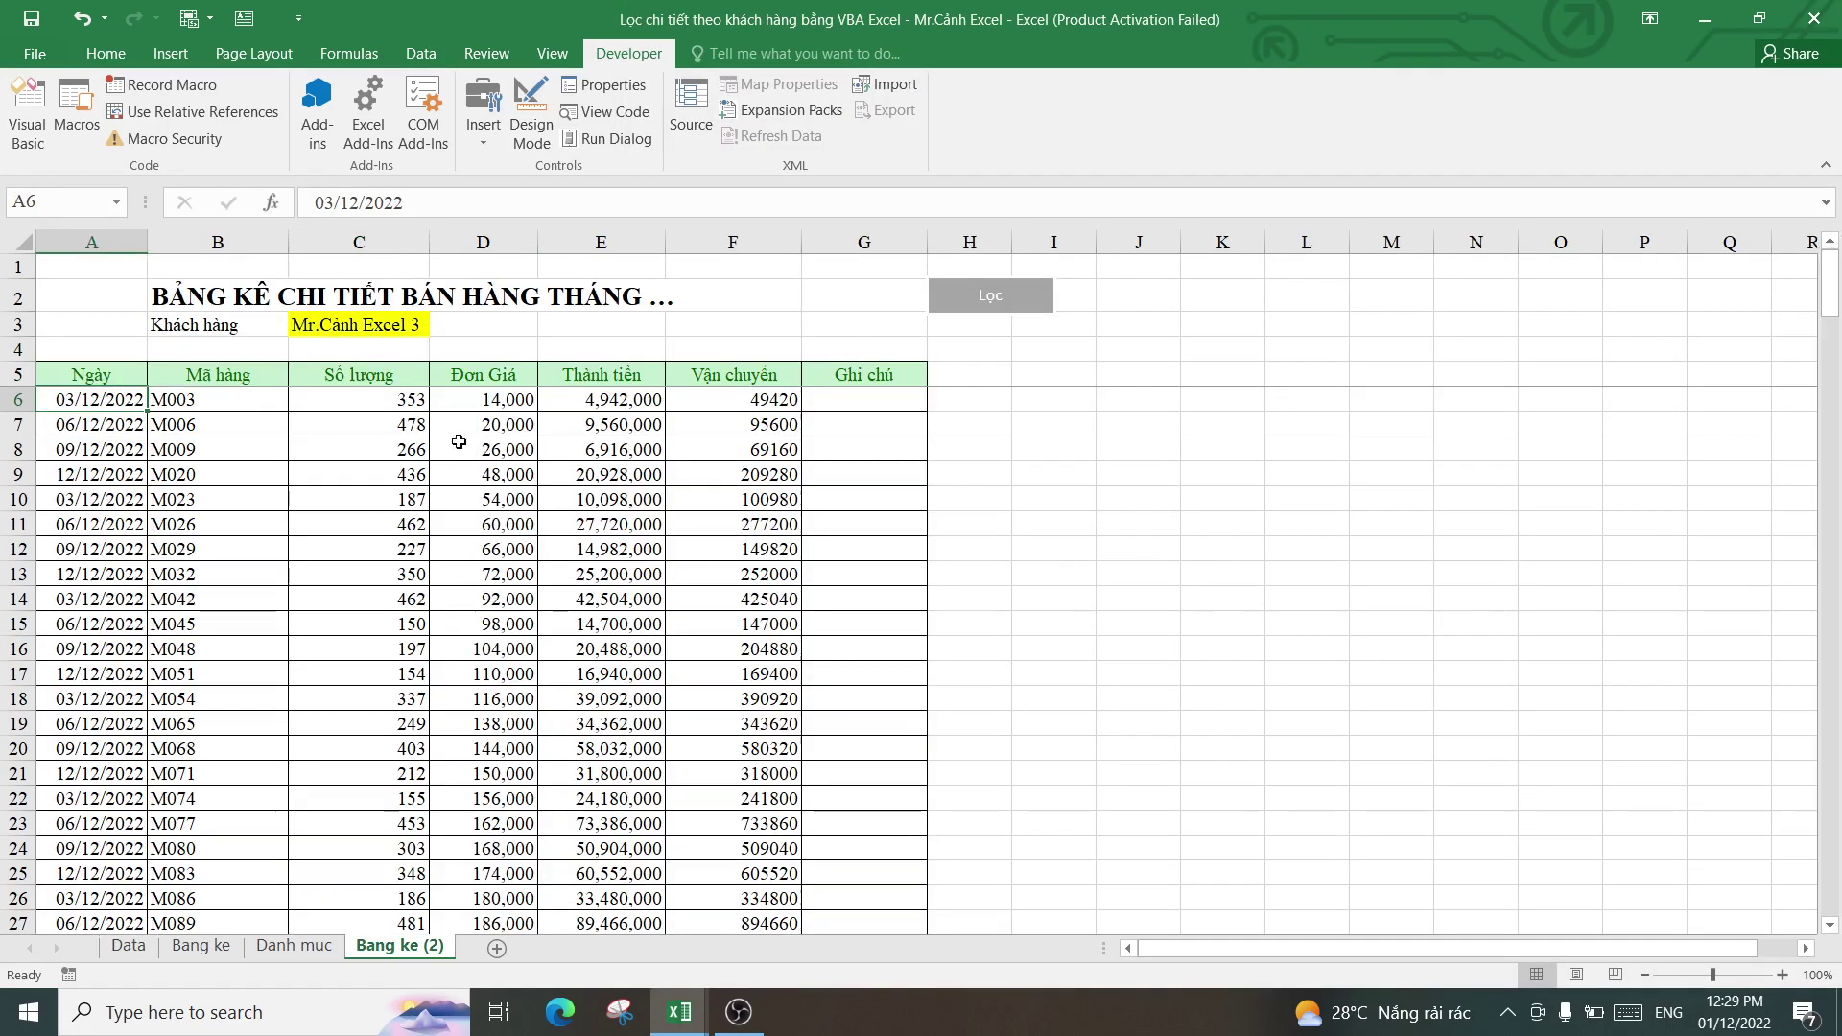
pyautogui.click(205, 395)
pyautogui.click(128, 946)
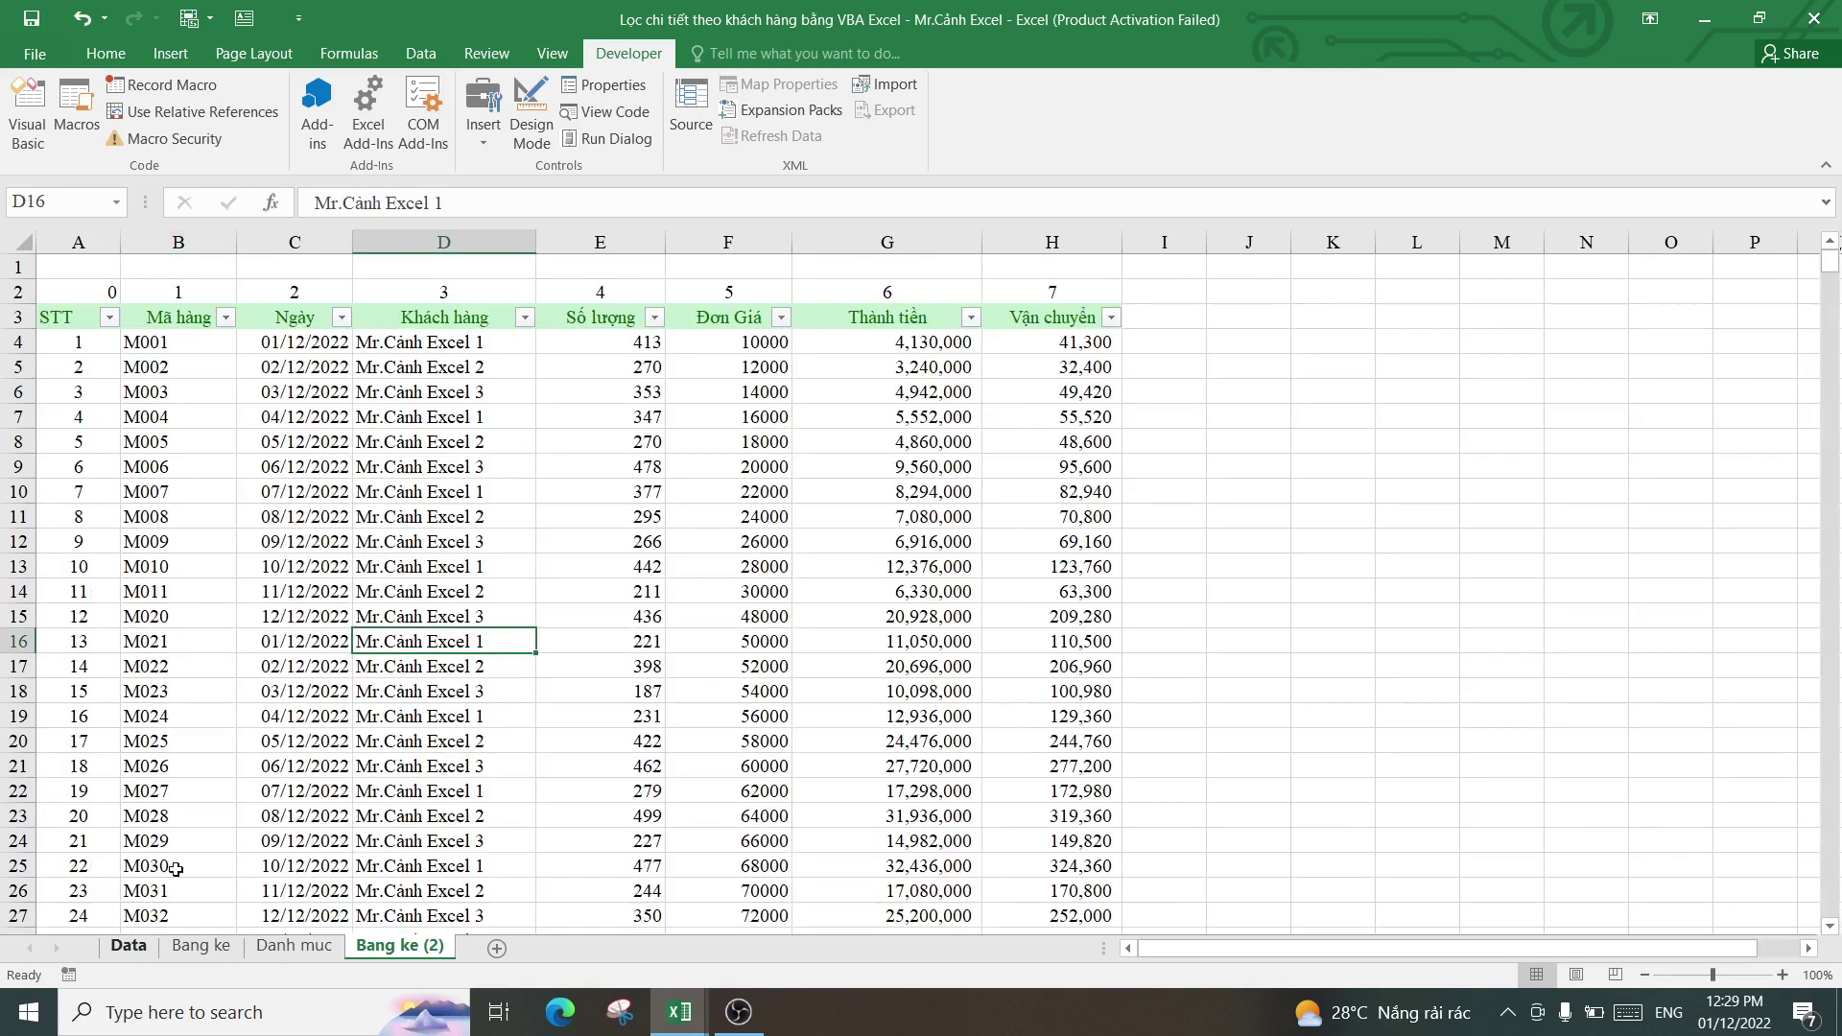
pyautogui.click(178, 338)
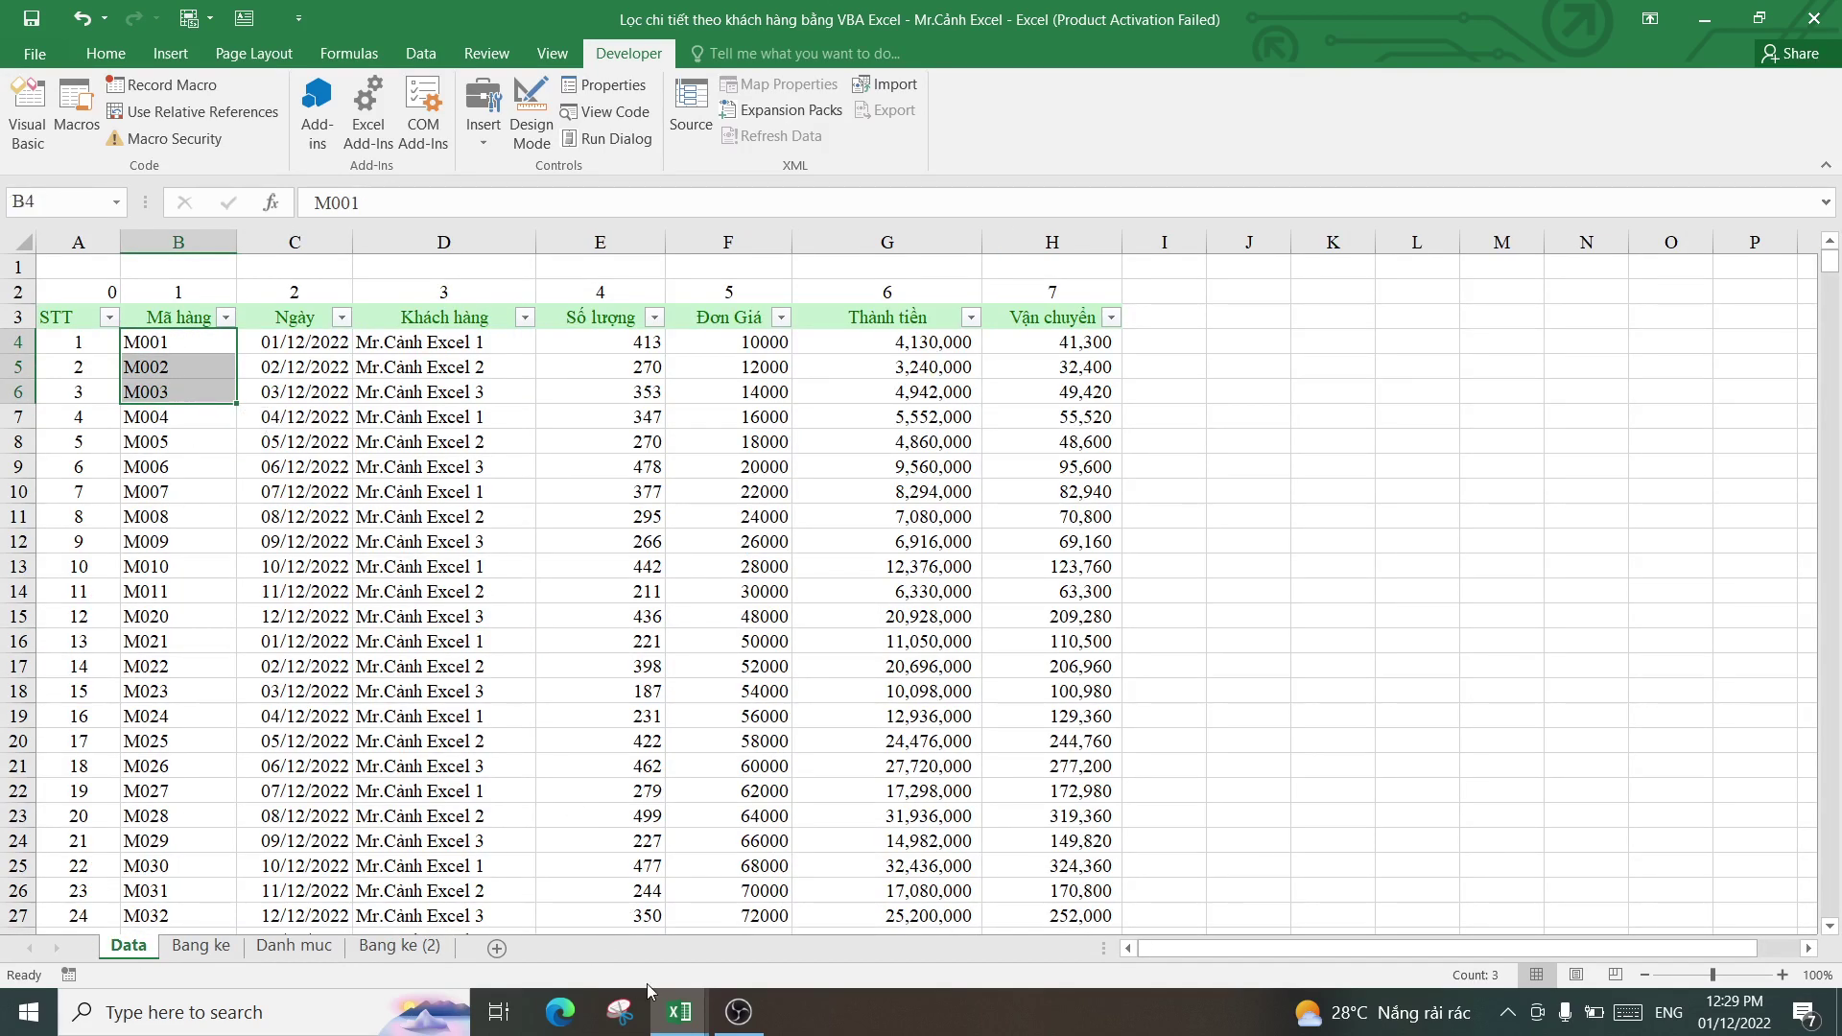
pyautogui.click(811, 907)
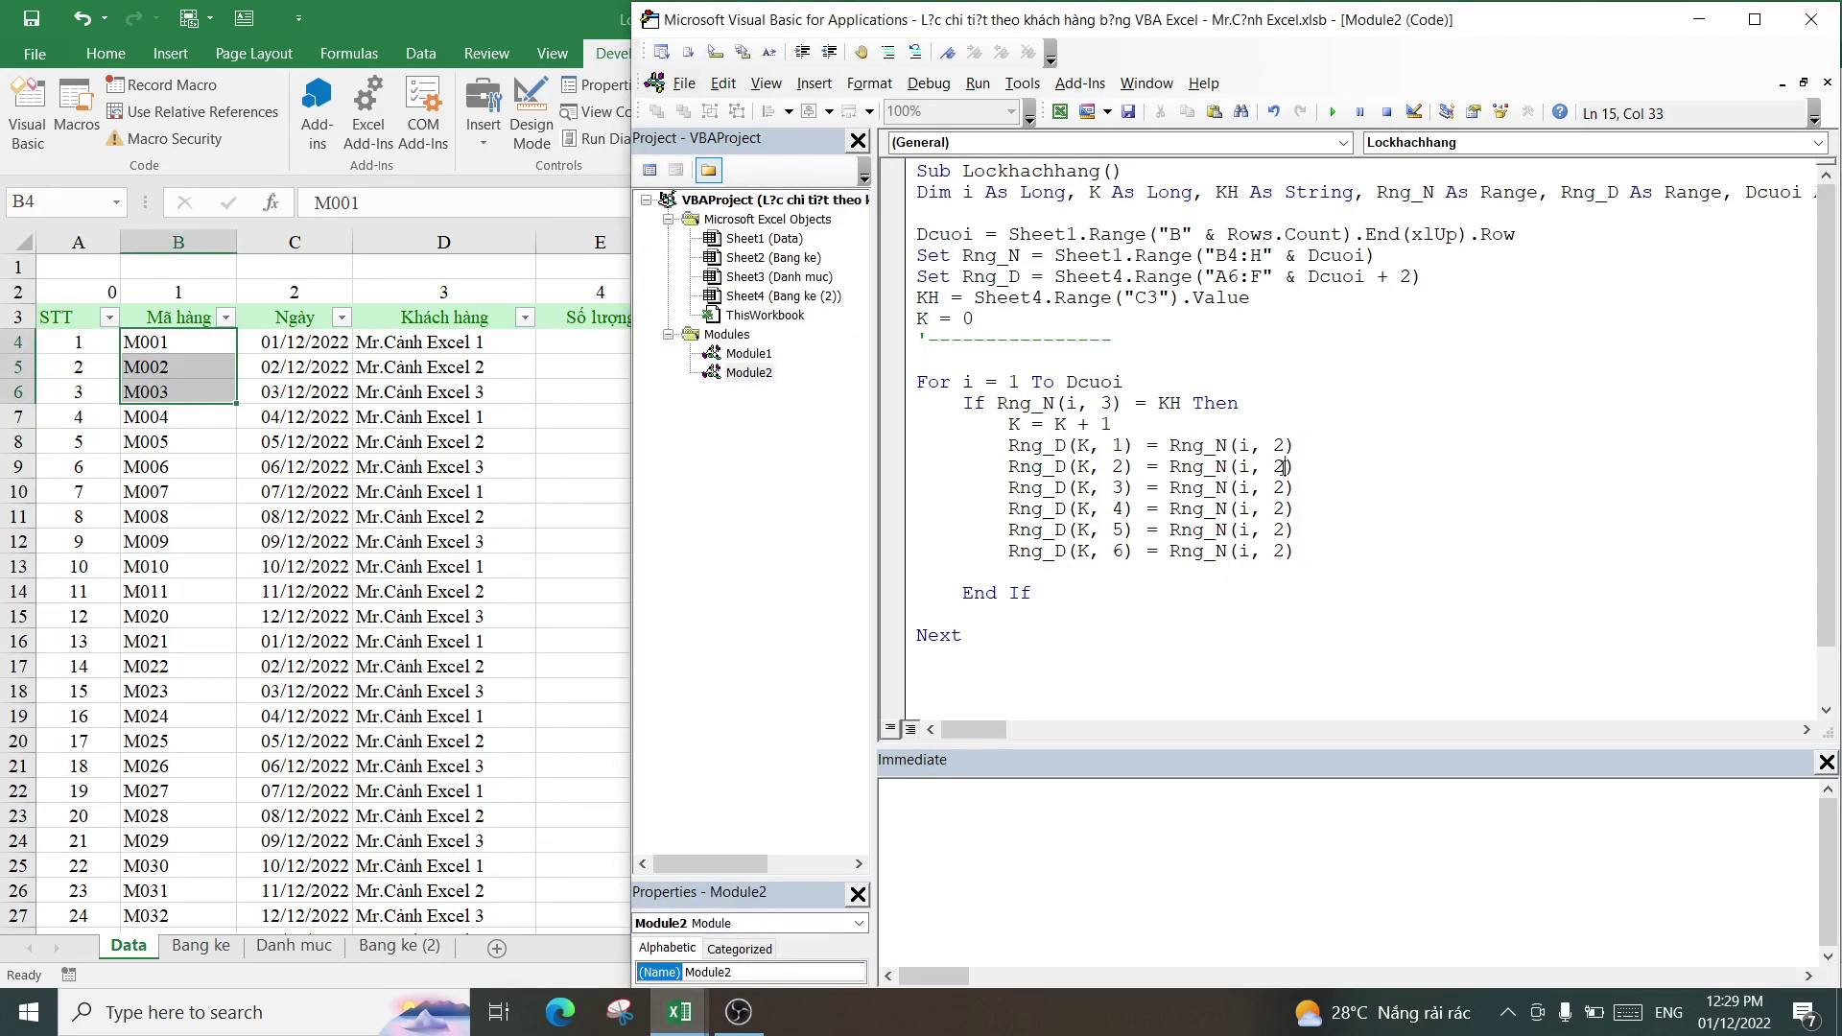
pyautogui.moveTo(1283, 468); pyautogui.dragTo(1276, 468)
# - Match the Số lượng columns on both sheets and set the third Rng_D line to column 4
pyautogui.write('1')
pyautogui.click(480, 686)
pyautogui.click(399, 946)
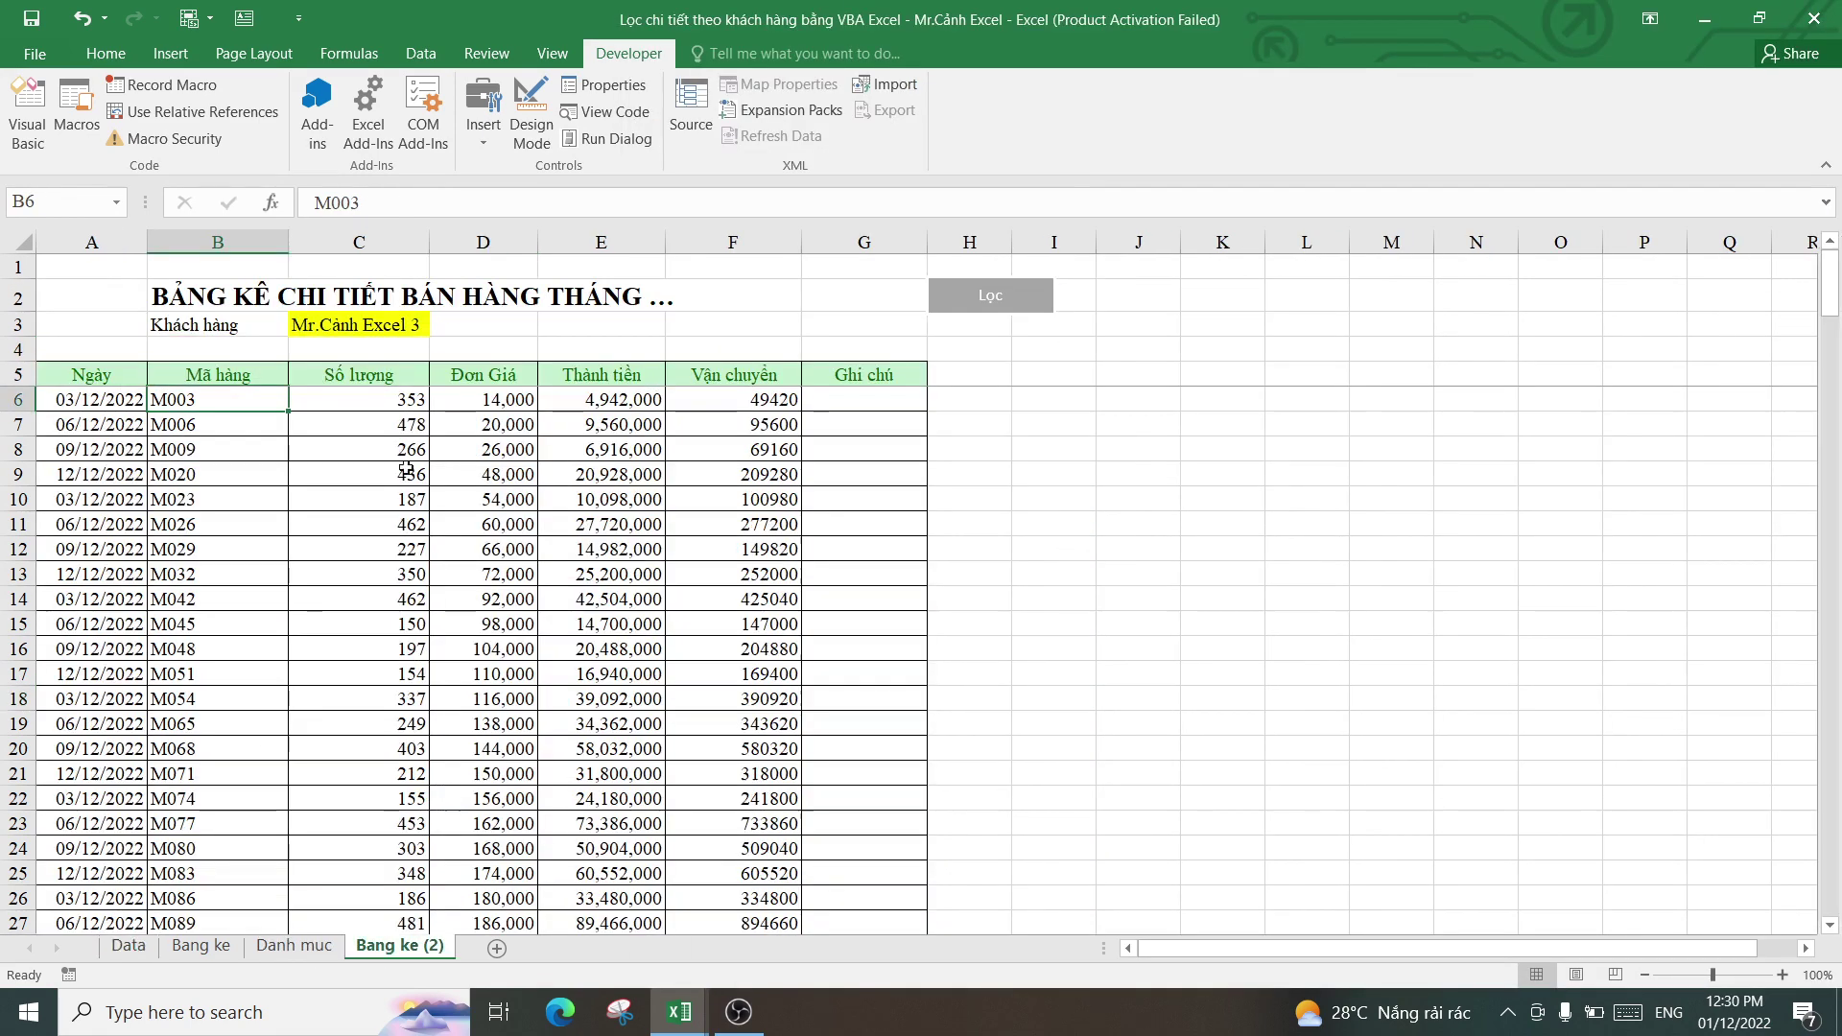
pyautogui.click(352, 399)
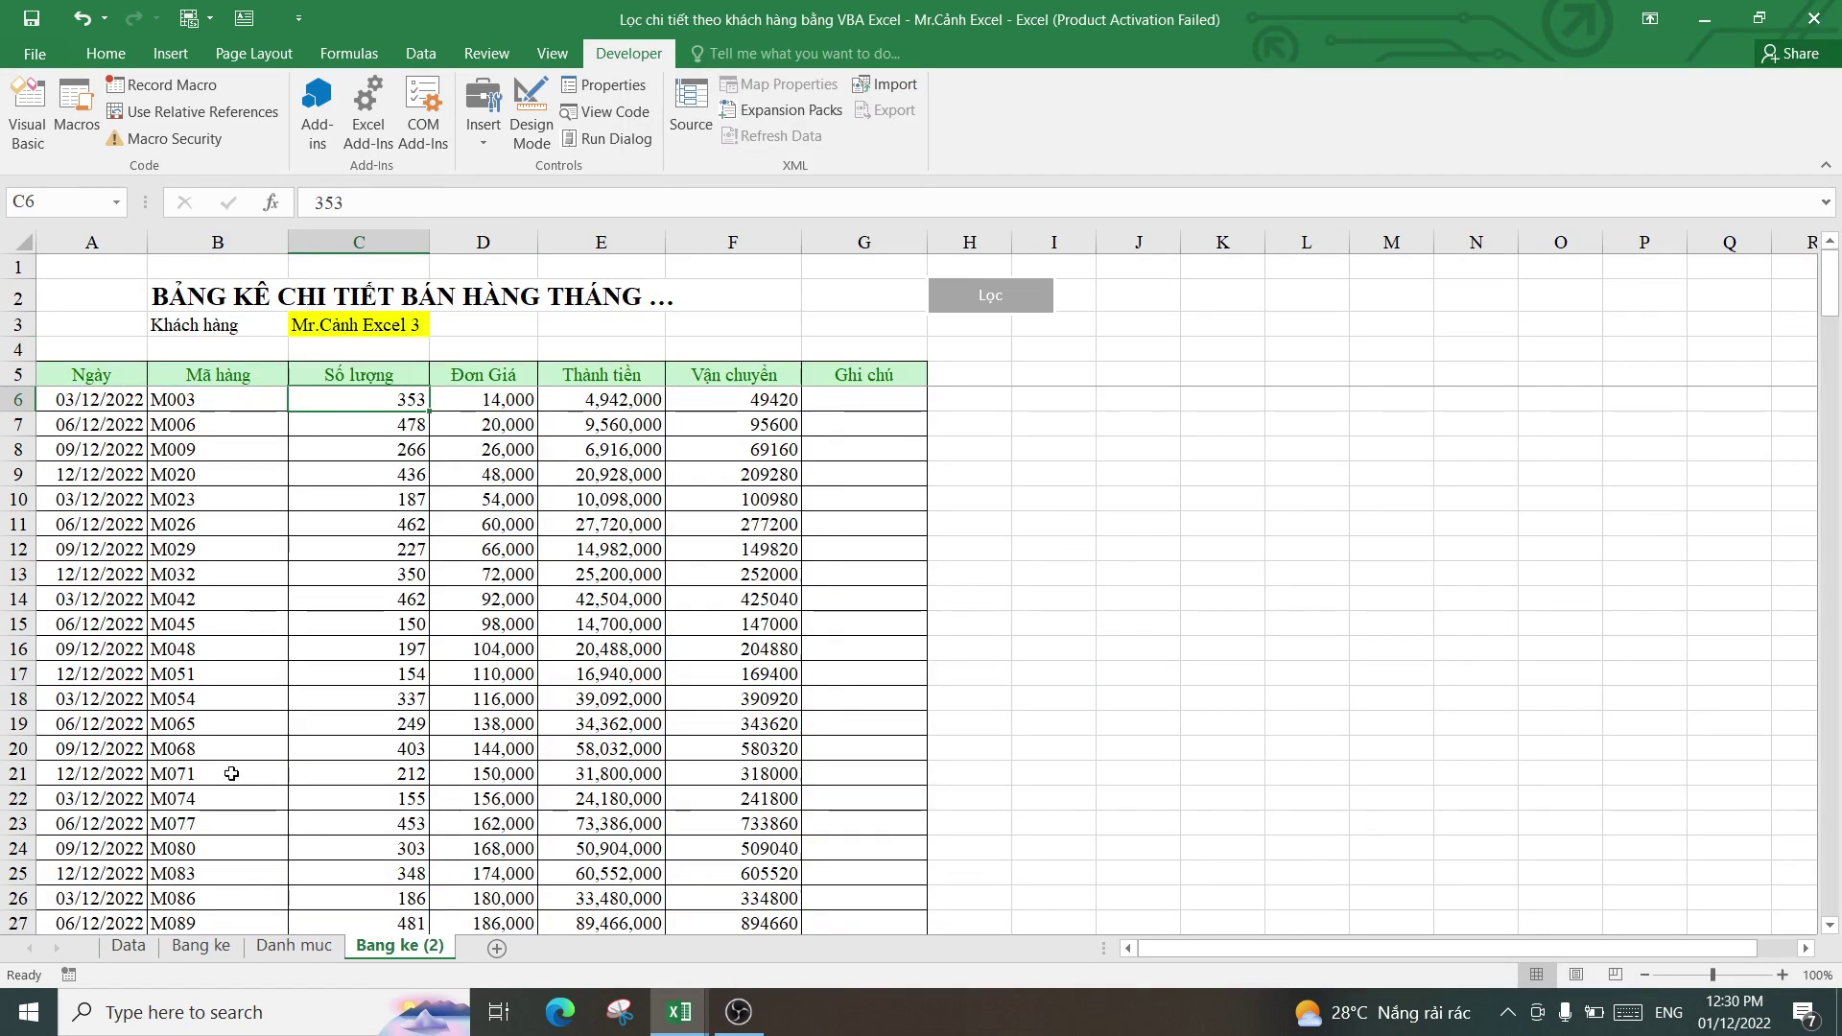
pyautogui.click(128, 947)
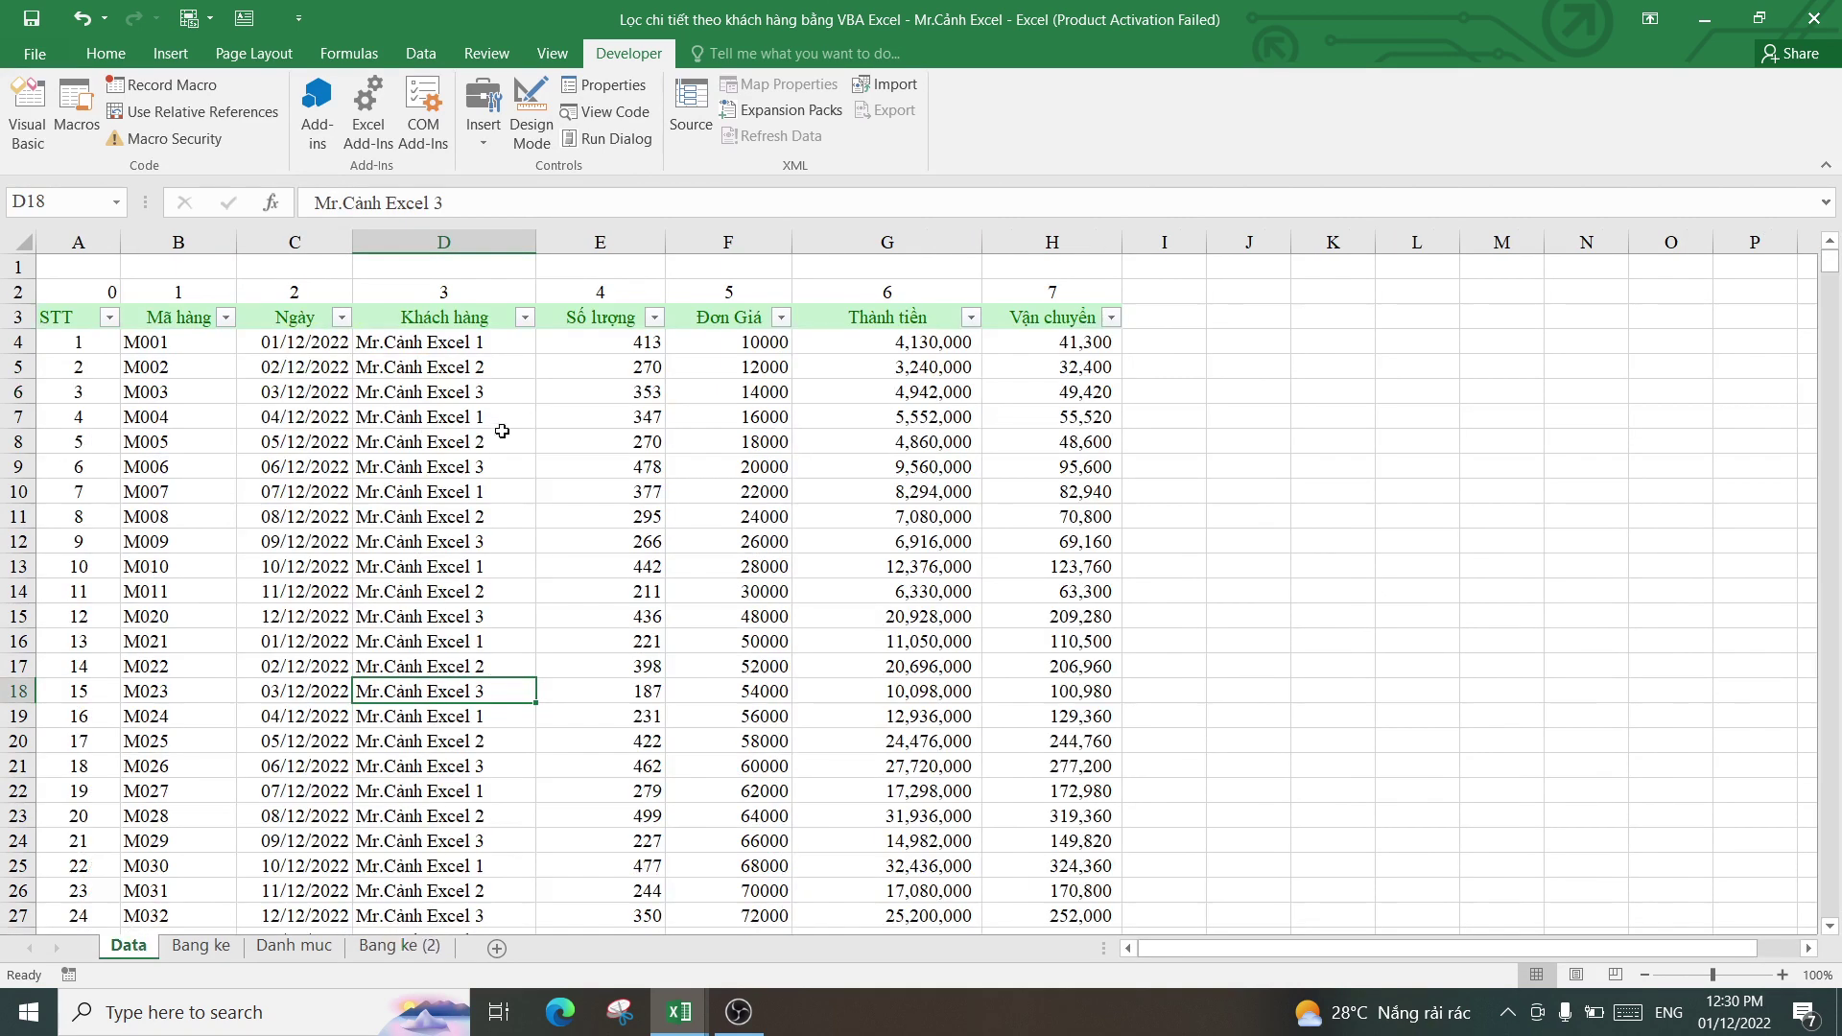
pyautogui.click(585, 334)
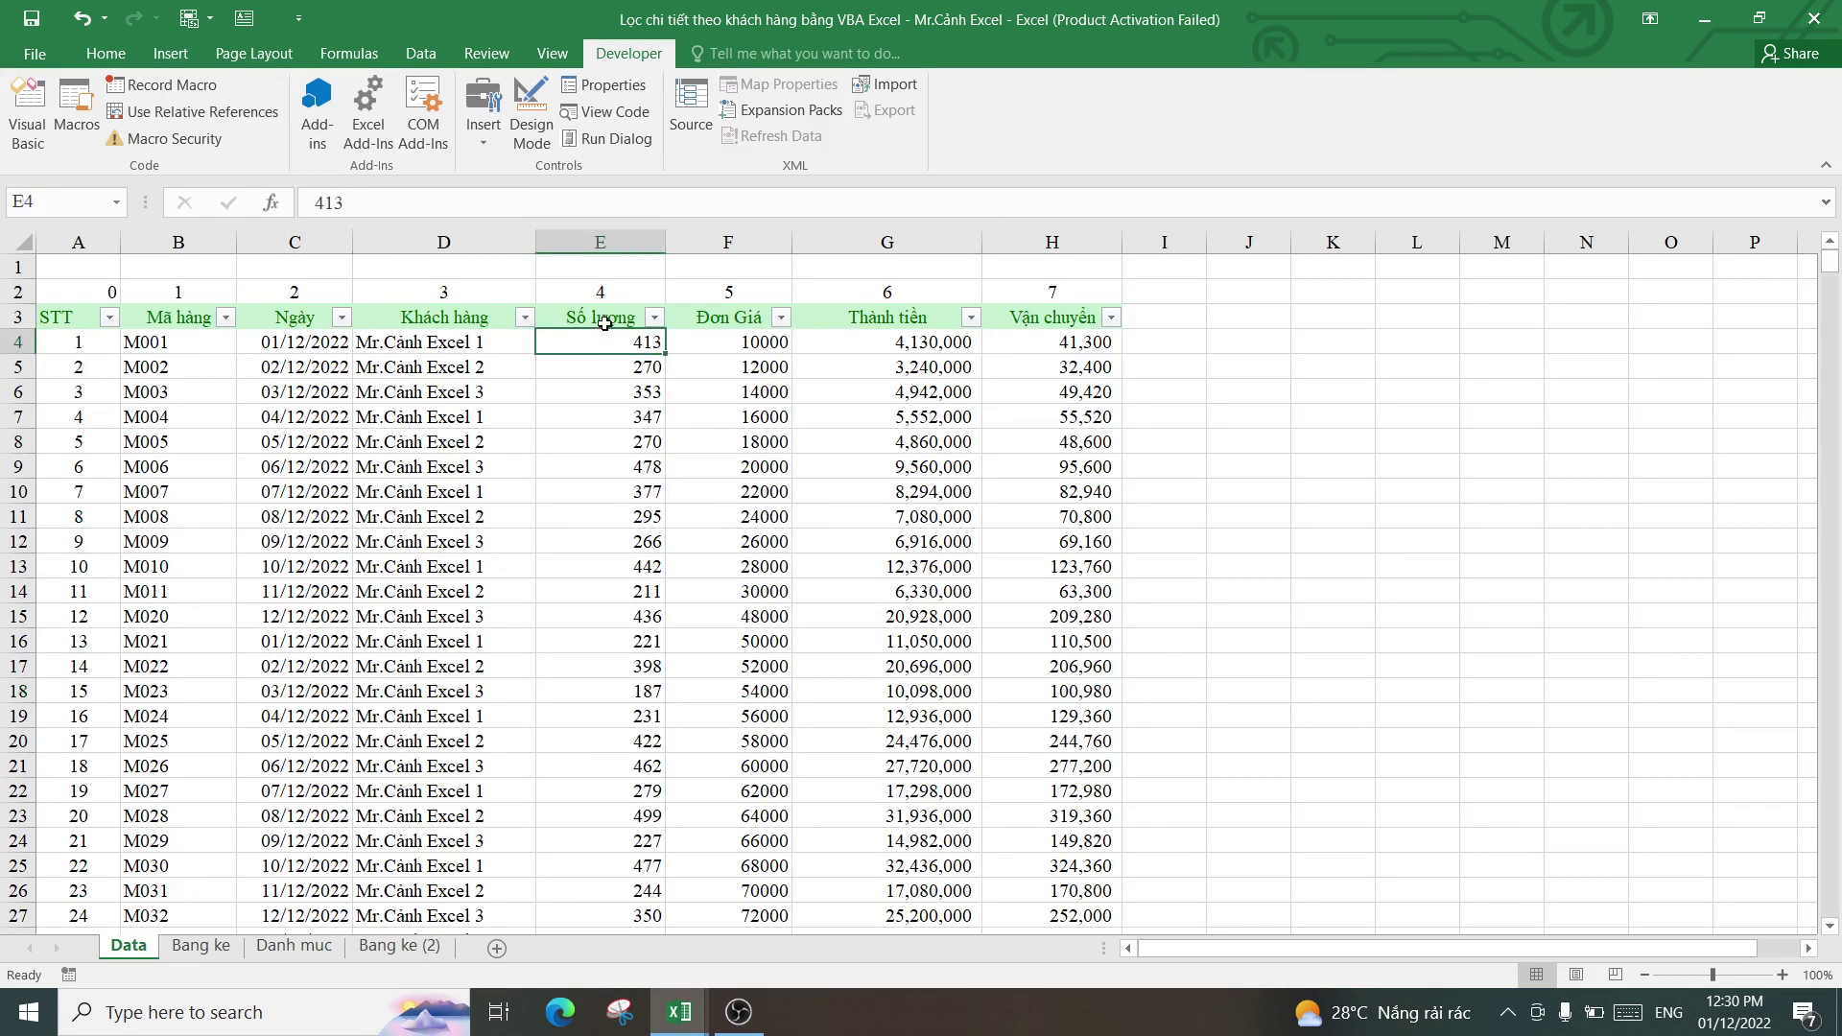
pyautogui.click(611, 291)
pyautogui.moveTo(679, 1011)
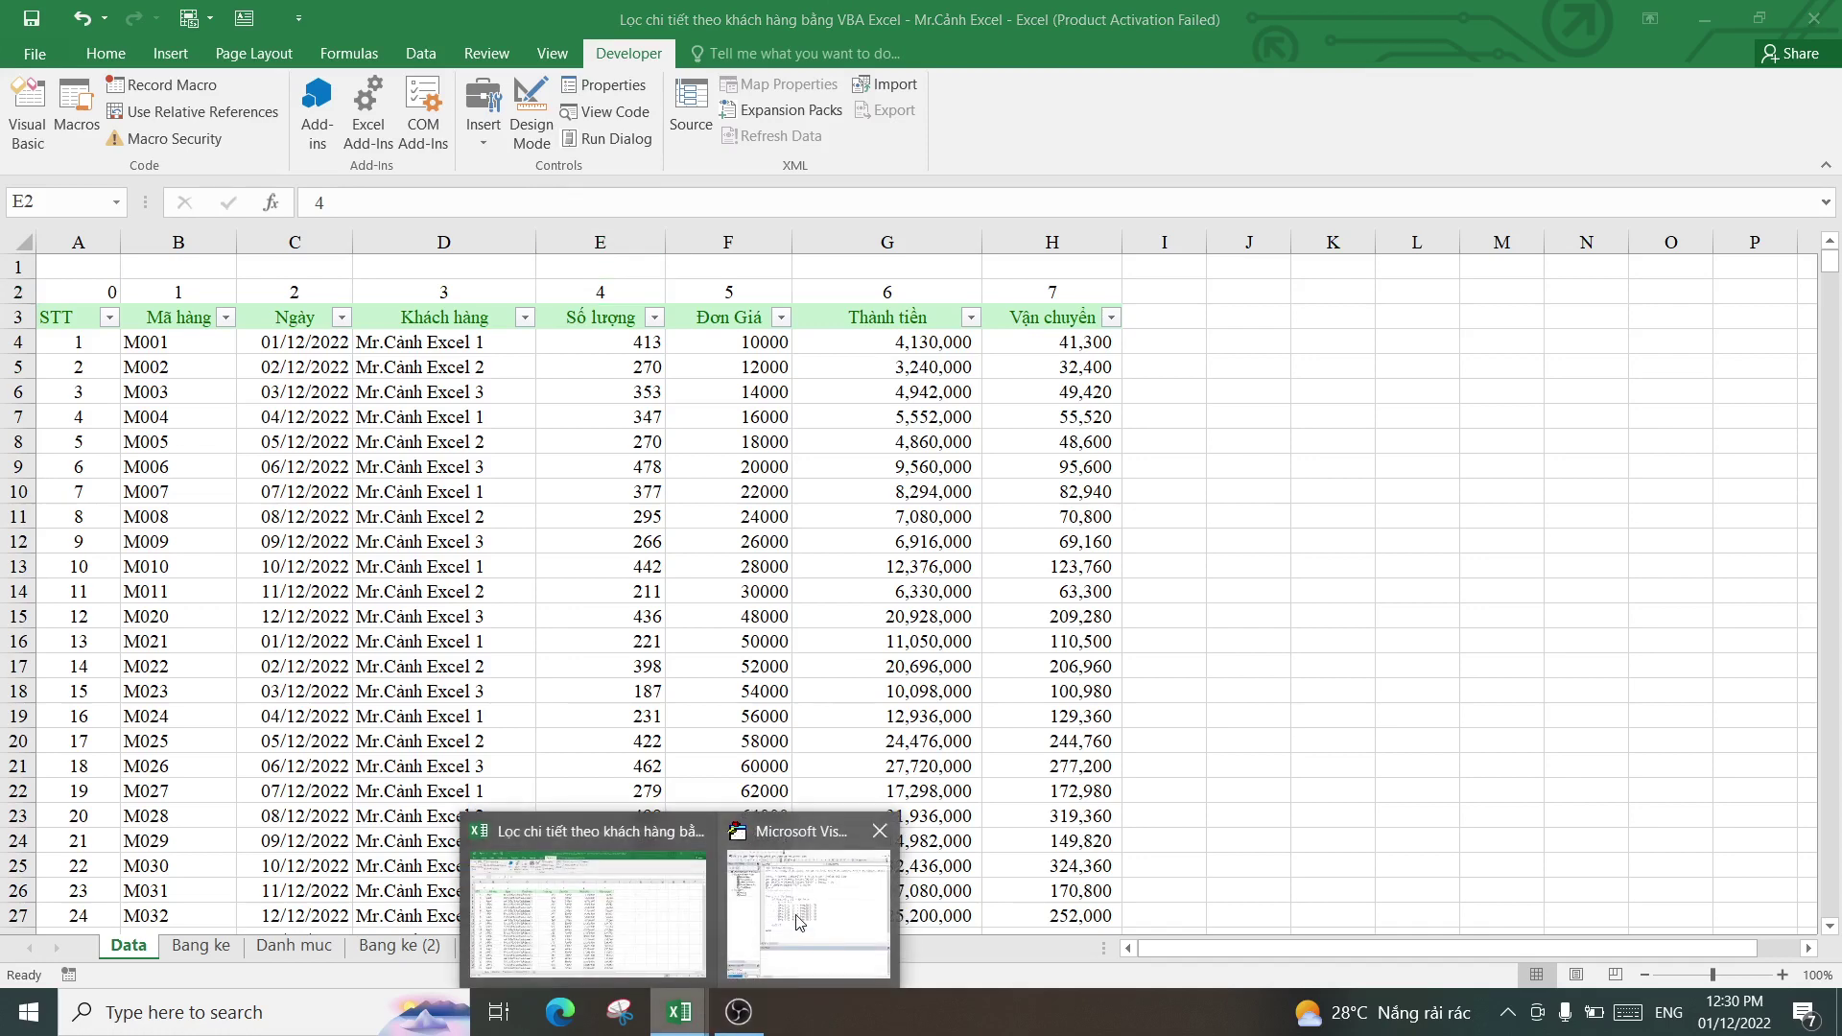
pyautogui.click(825, 902)
pyautogui.moveTo(1289, 491); pyautogui.dragTo(1271, 489)
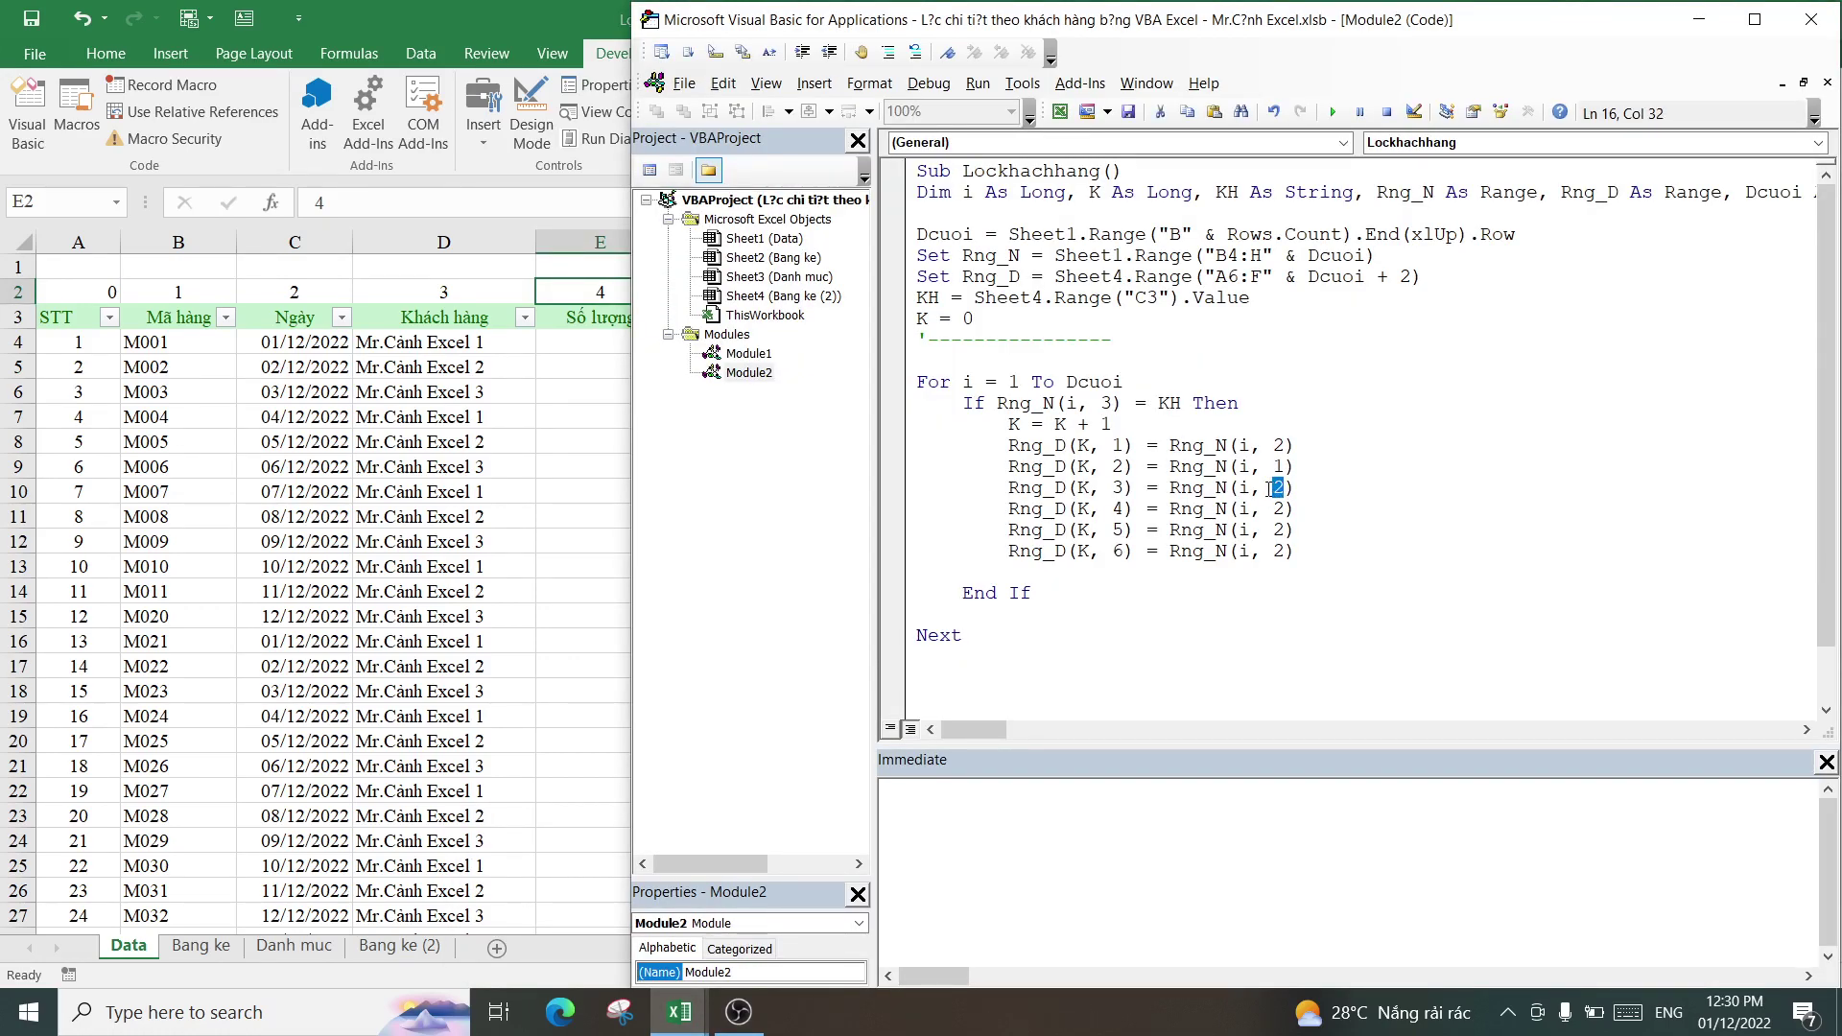
pyautogui.write('4')
# - Match the Đơn Giá columns on both sheets and set the fourth Rng_D line to column 5
pyautogui.click(518, 544)
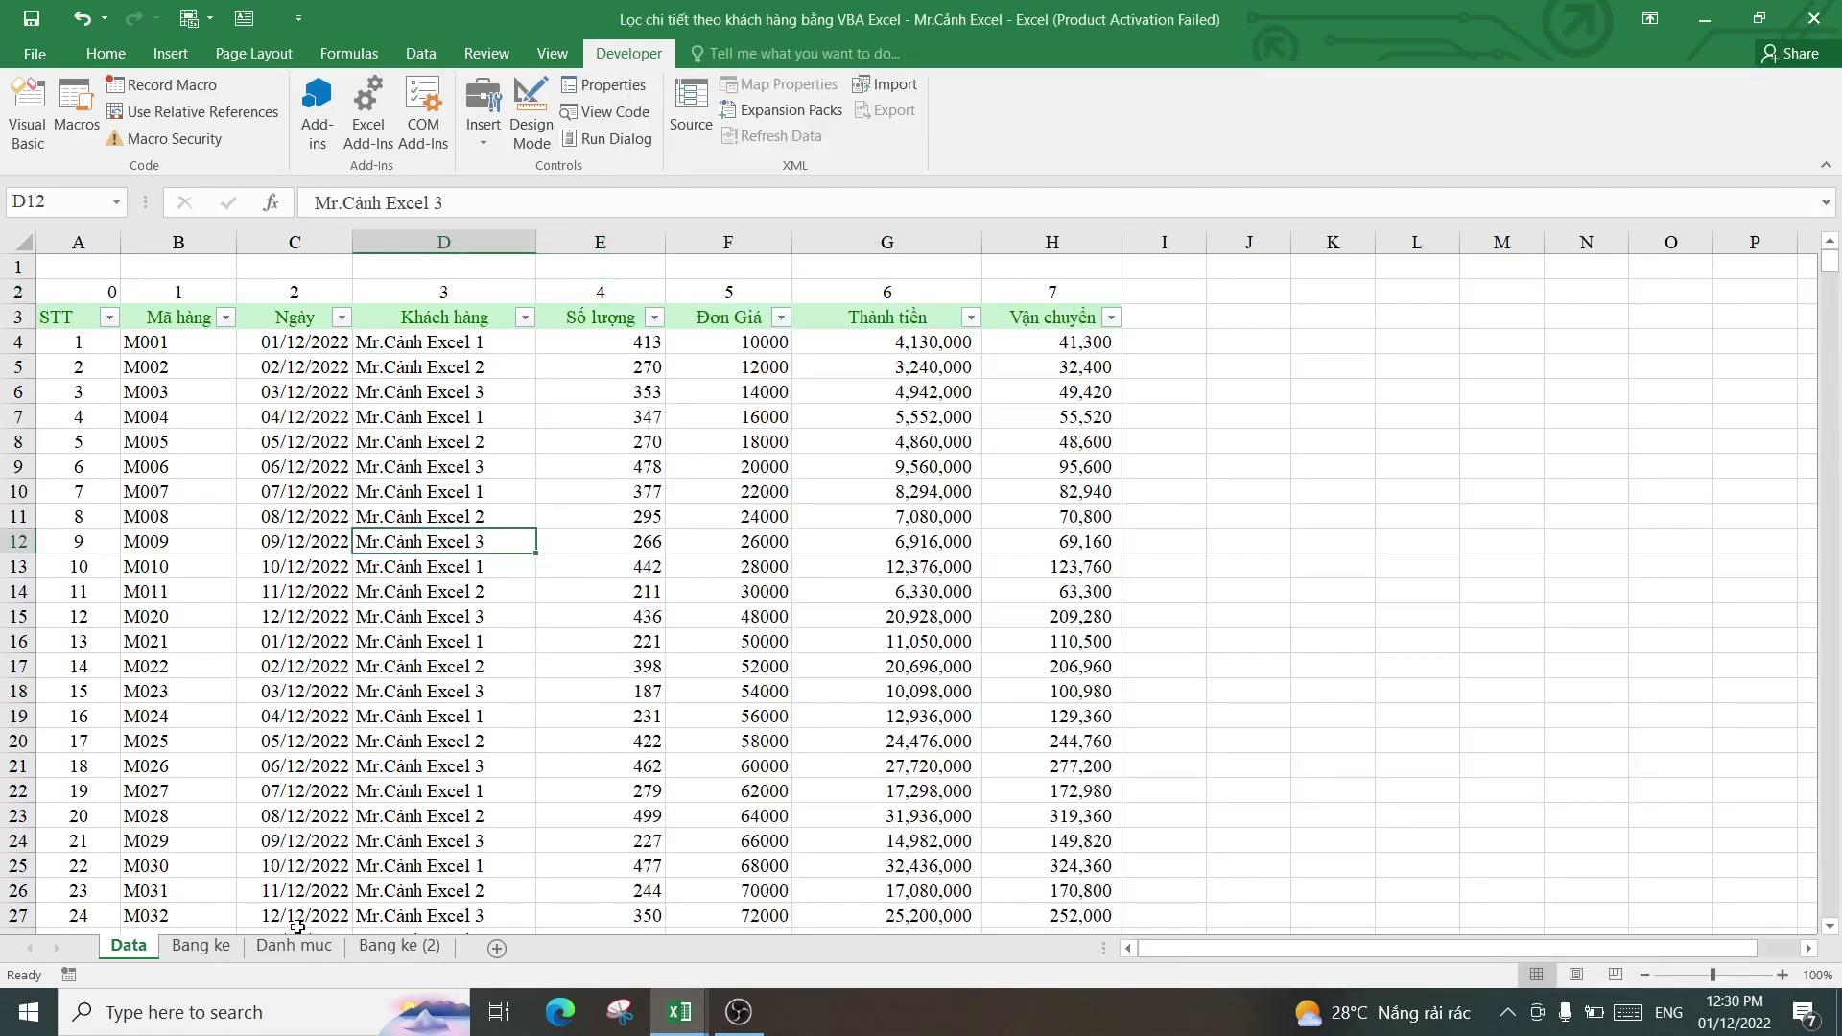
pyautogui.click(395, 946)
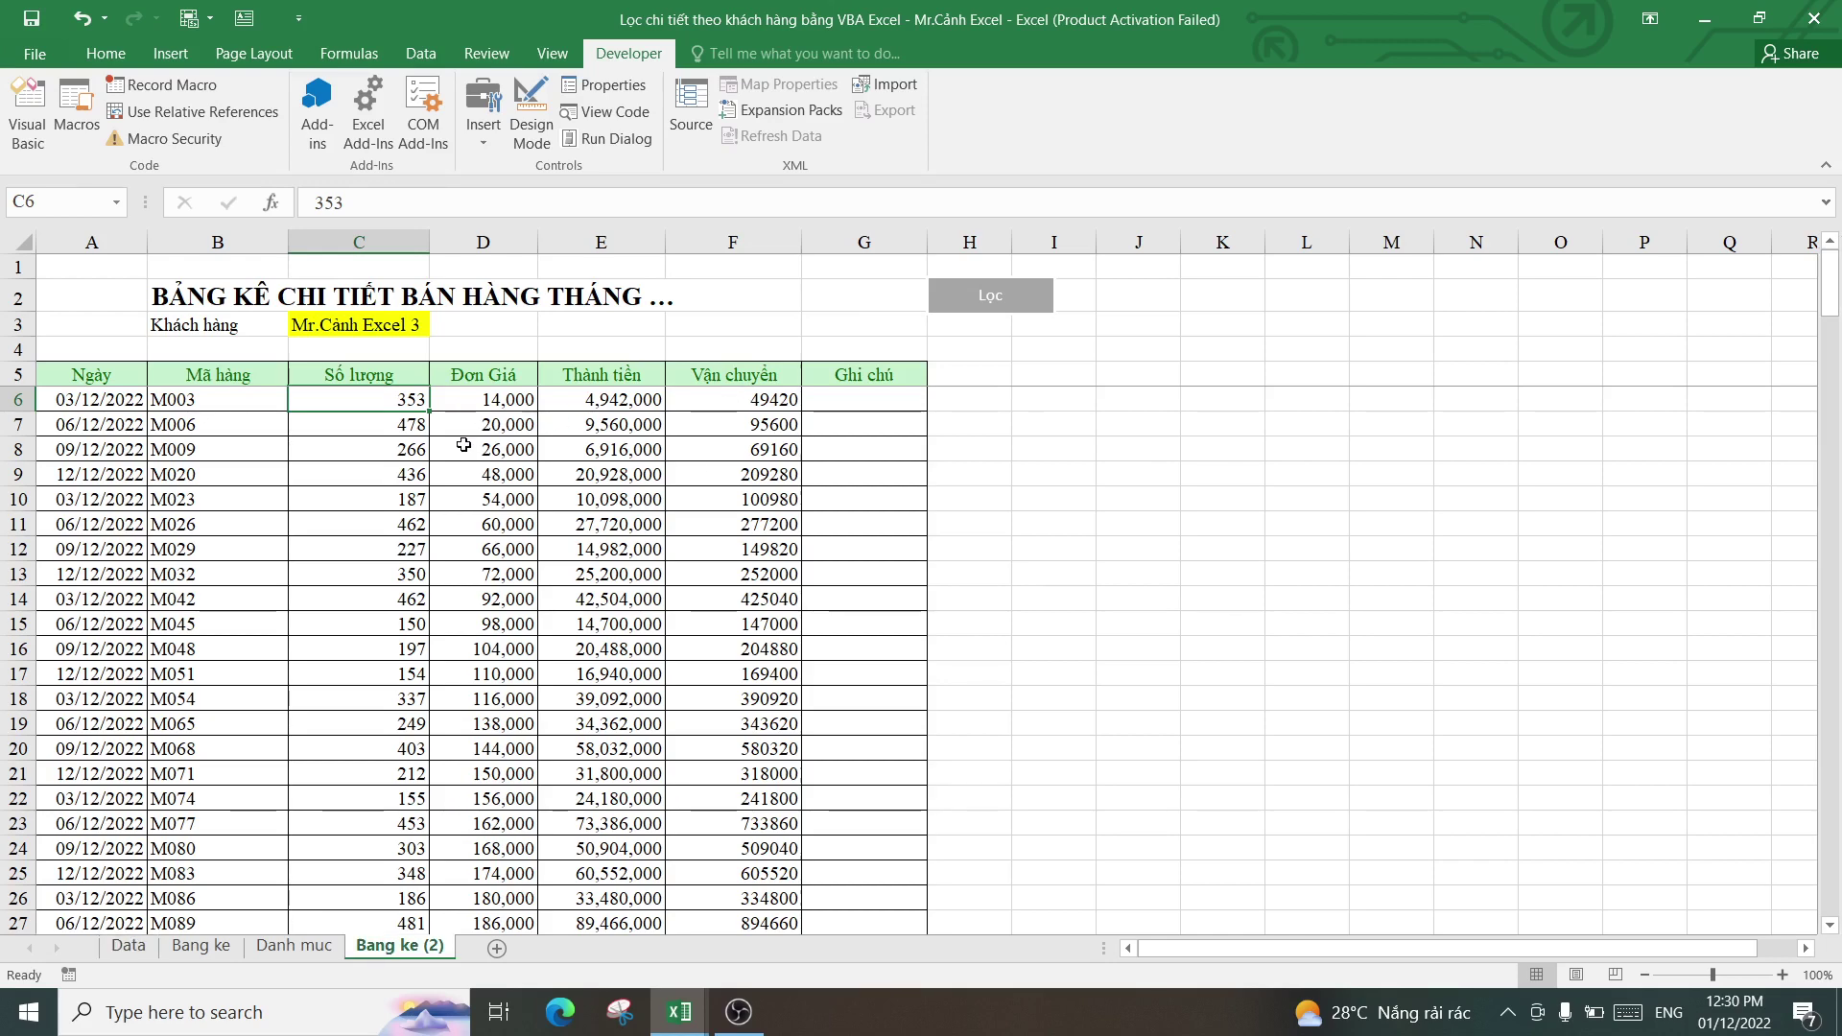
pyautogui.hotkey('ctrl', 'pageup')
pyautogui.hotkey('ctrl', 'pageup')
pyautogui.hotkey('ctrl', 'pageup')
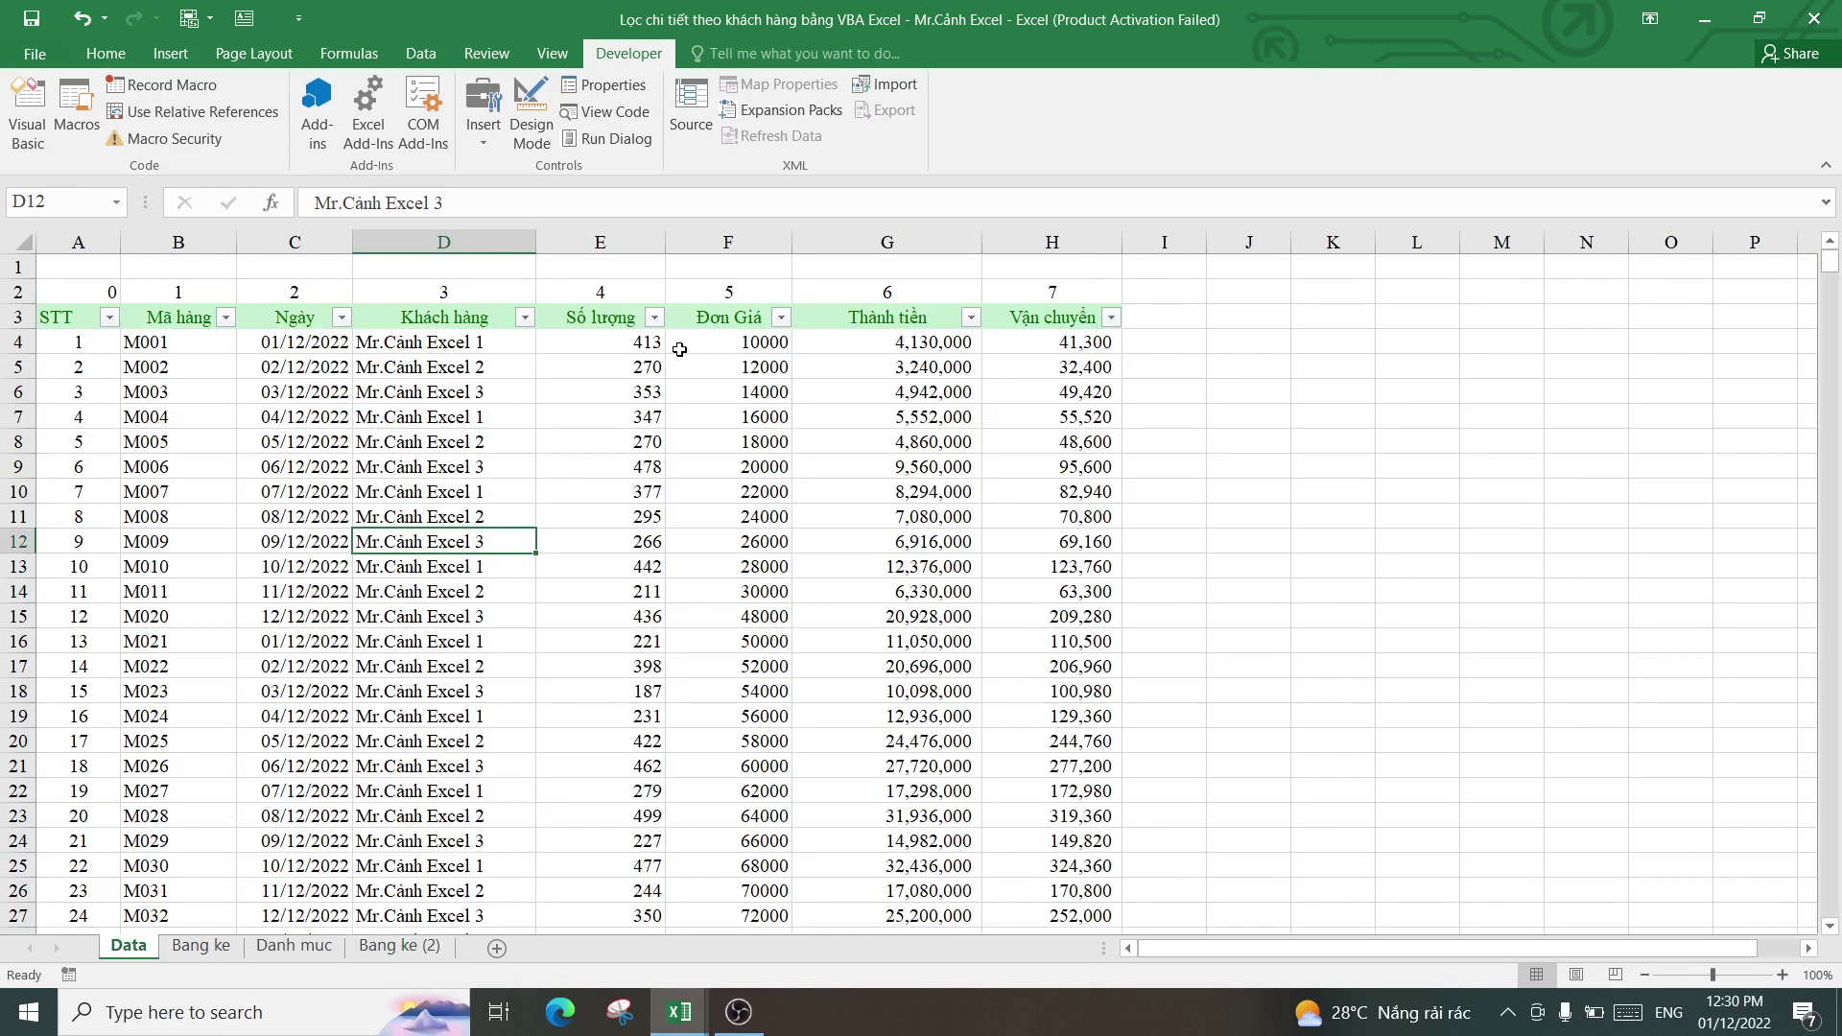
pyautogui.click(622, 345)
pyautogui.click(398, 945)
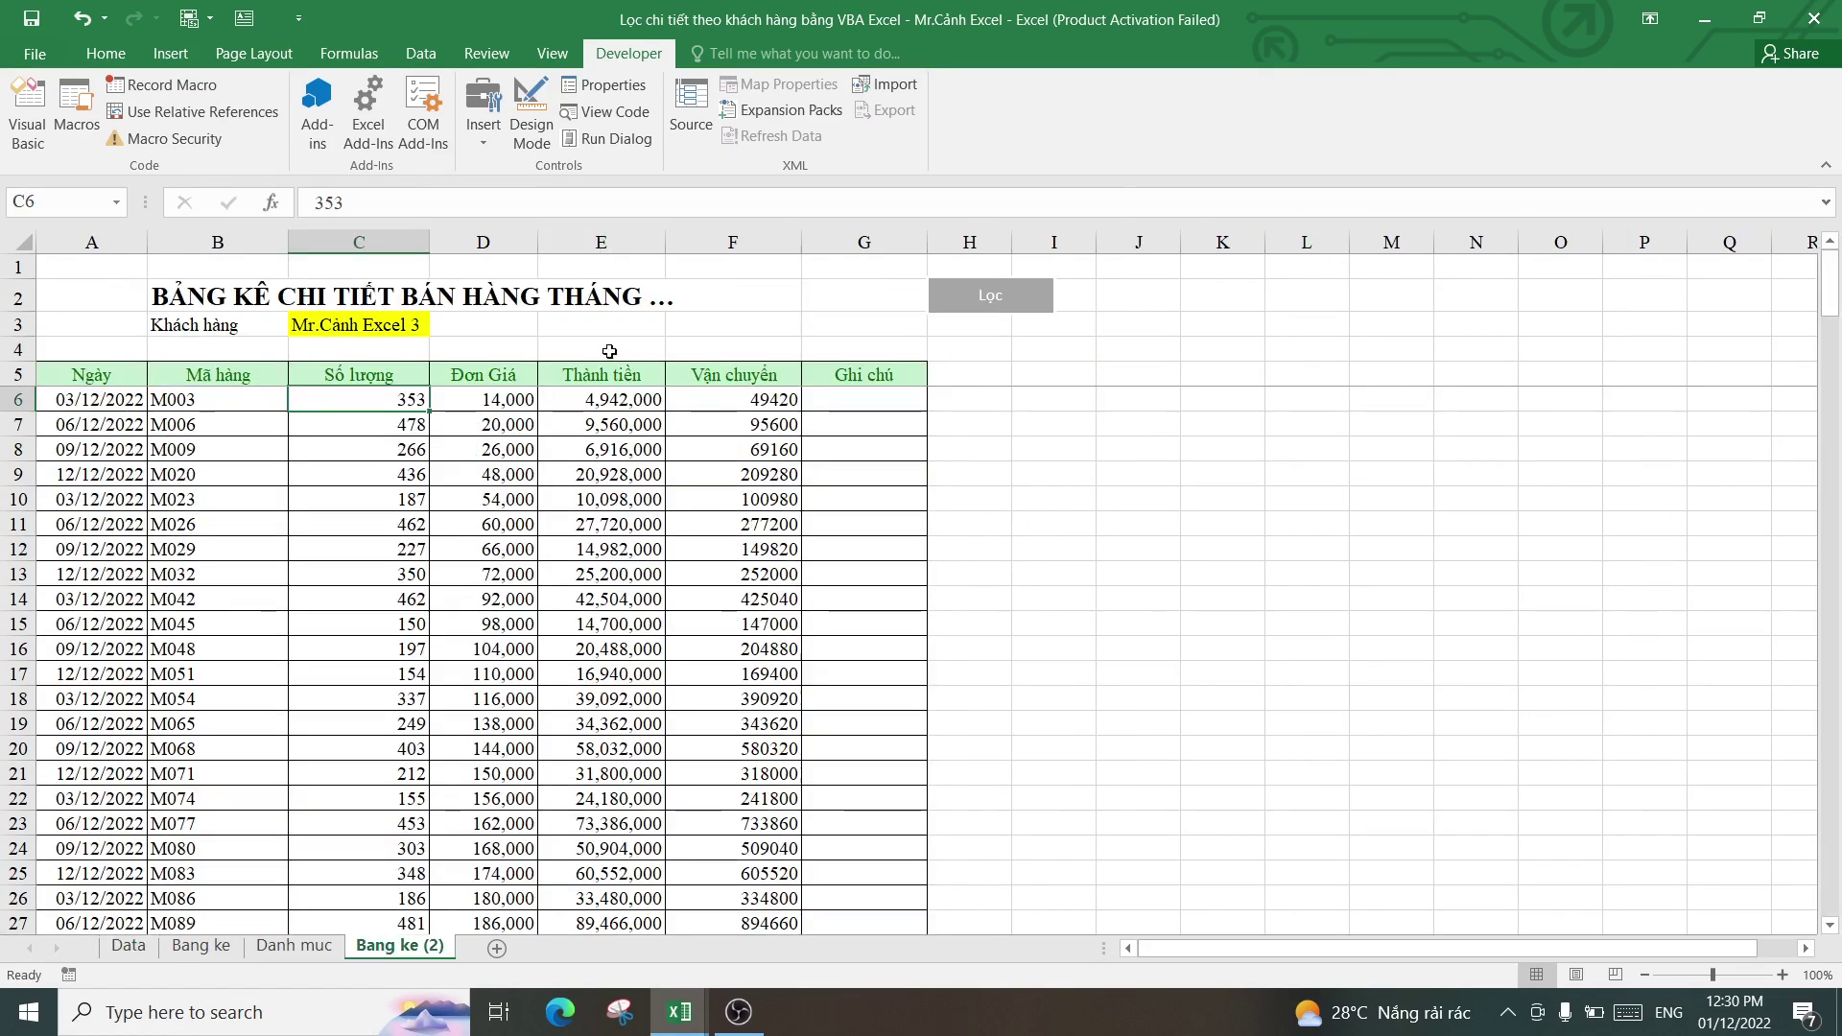
pyautogui.click(472, 392)
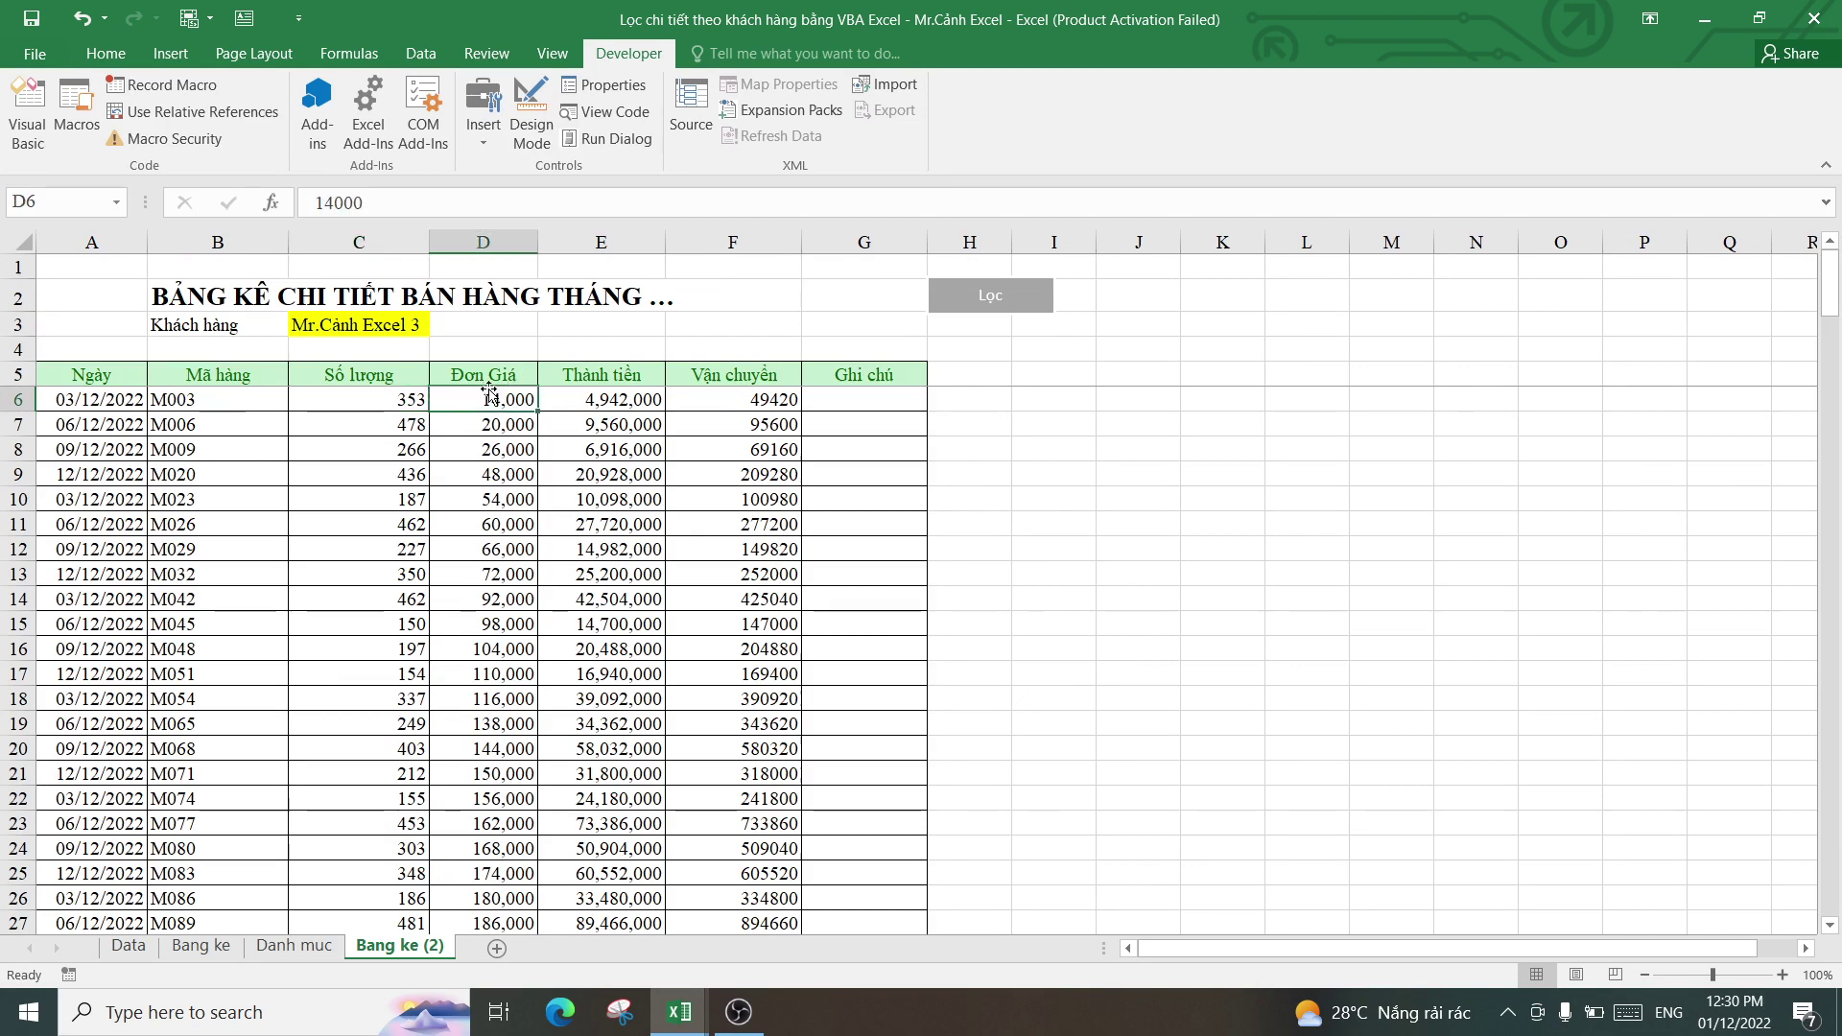
pyautogui.click(149, 950)
pyautogui.click(725, 341)
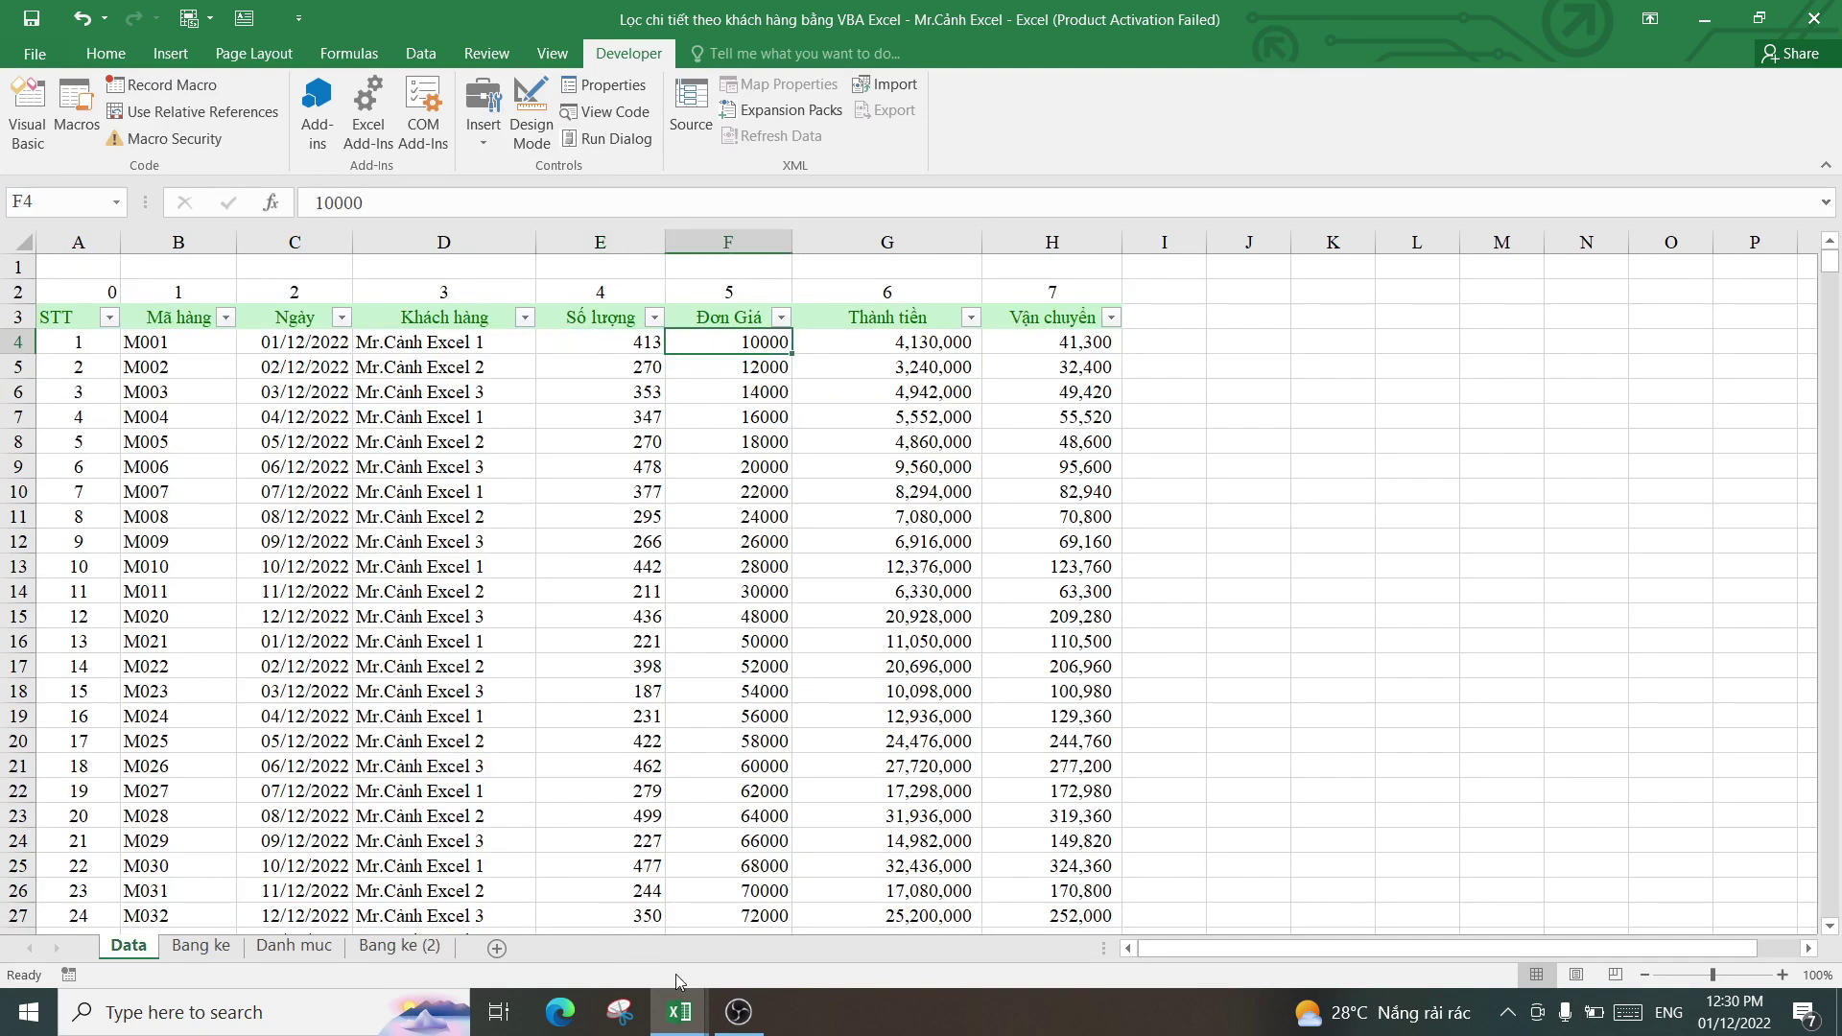
pyautogui.moveTo(677, 1011)
pyautogui.click(809, 892)
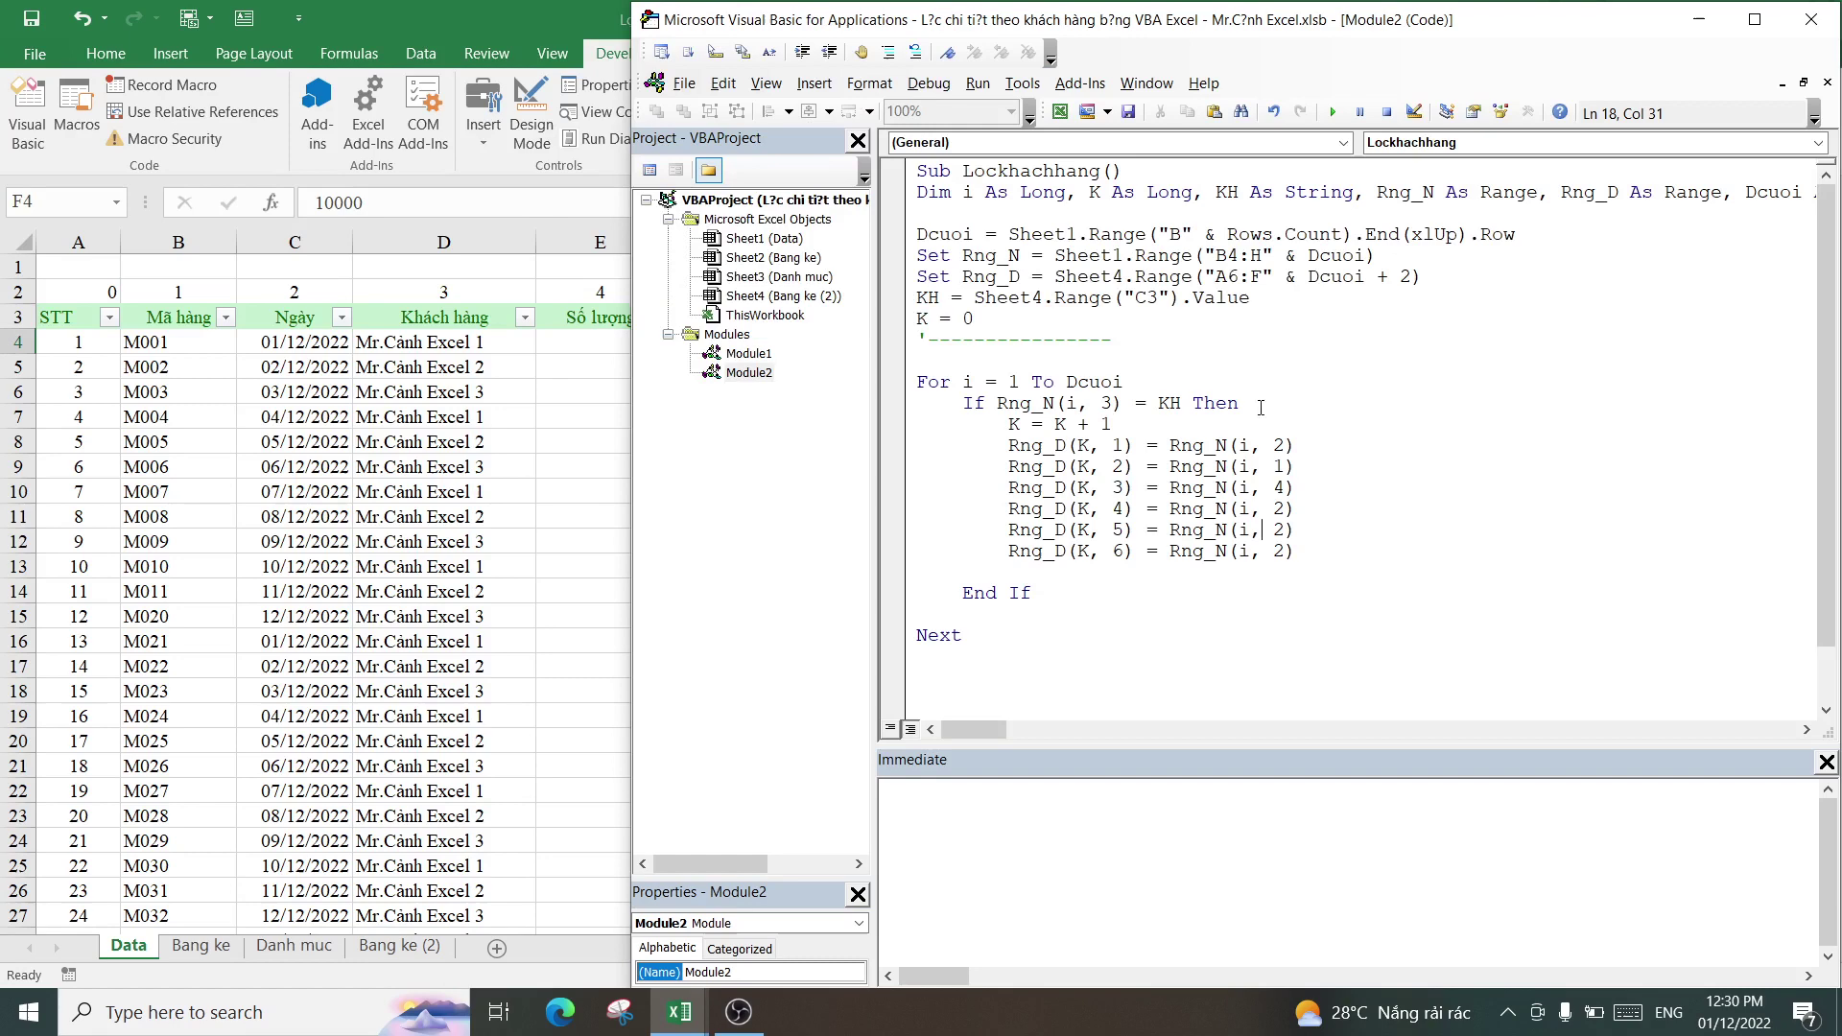
pyautogui.doubleClick(1282, 507)
pyautogui.write('5')
# - After checking Thành tiền, set the fifth and sixth Rng_D lines to columns 6 and 7
pyautogui.click(427, 566)
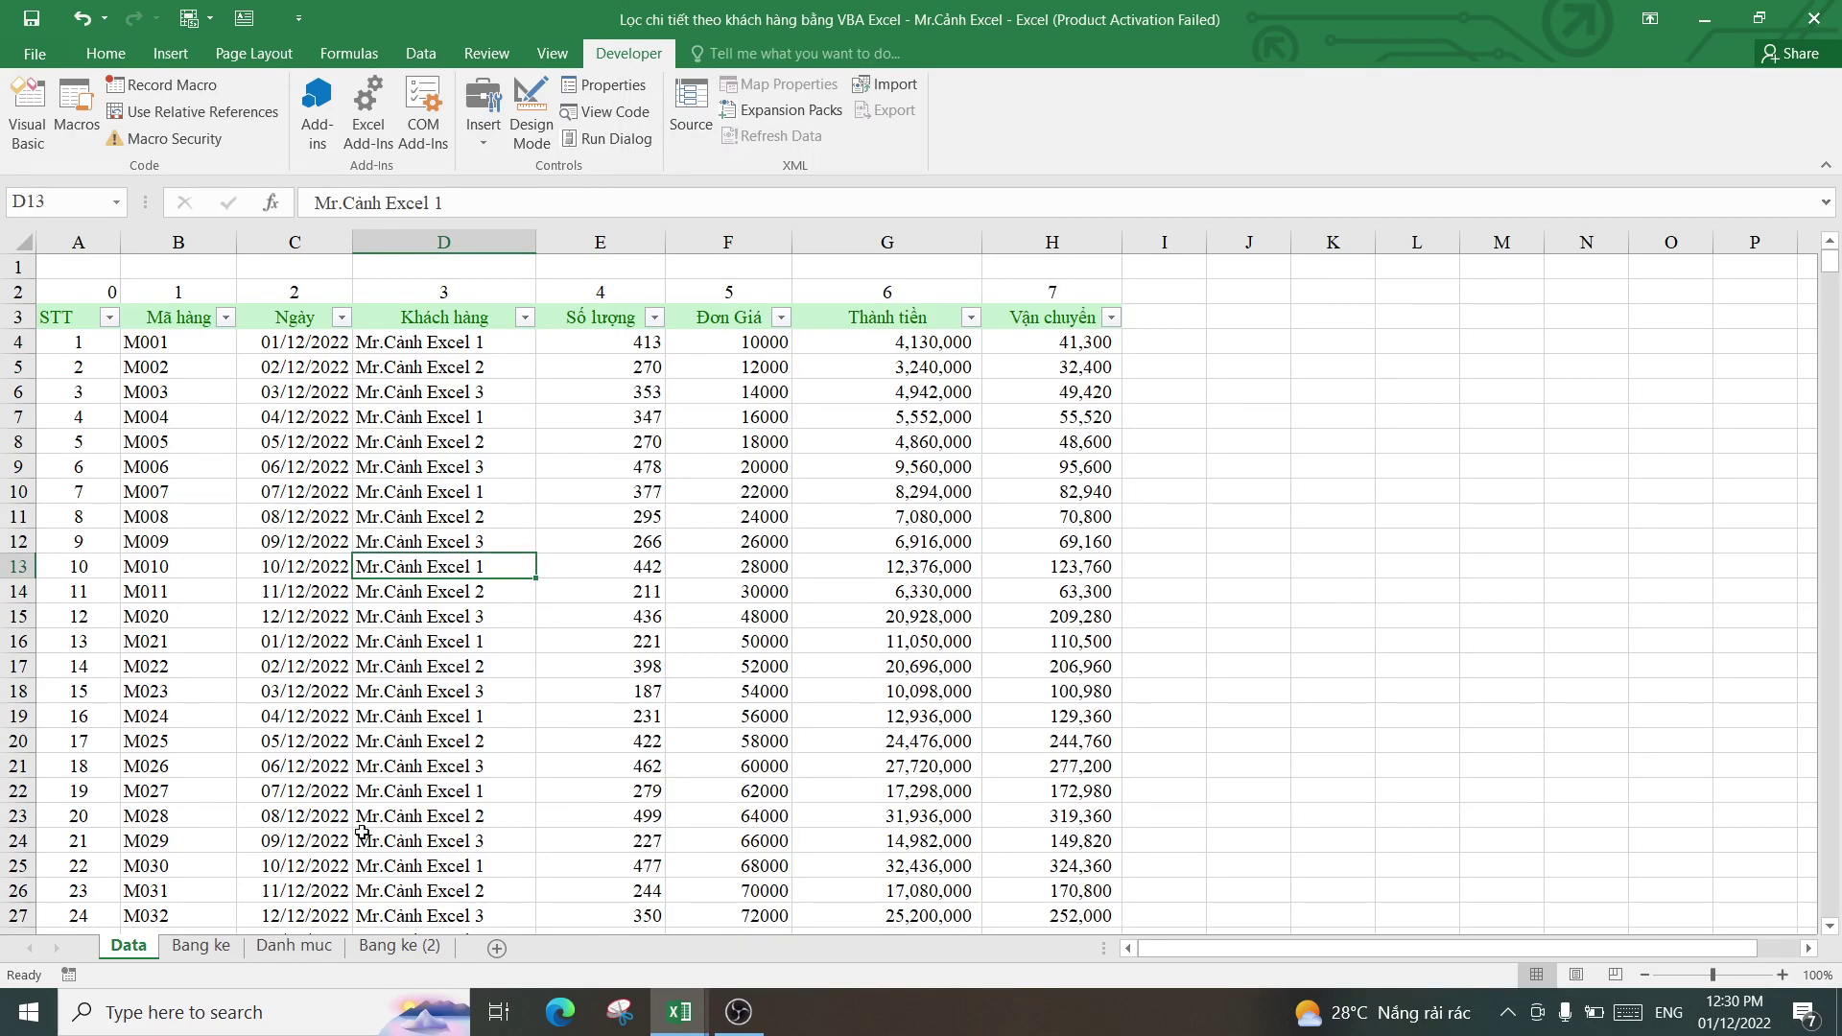
pyautogui.click(399, 946)
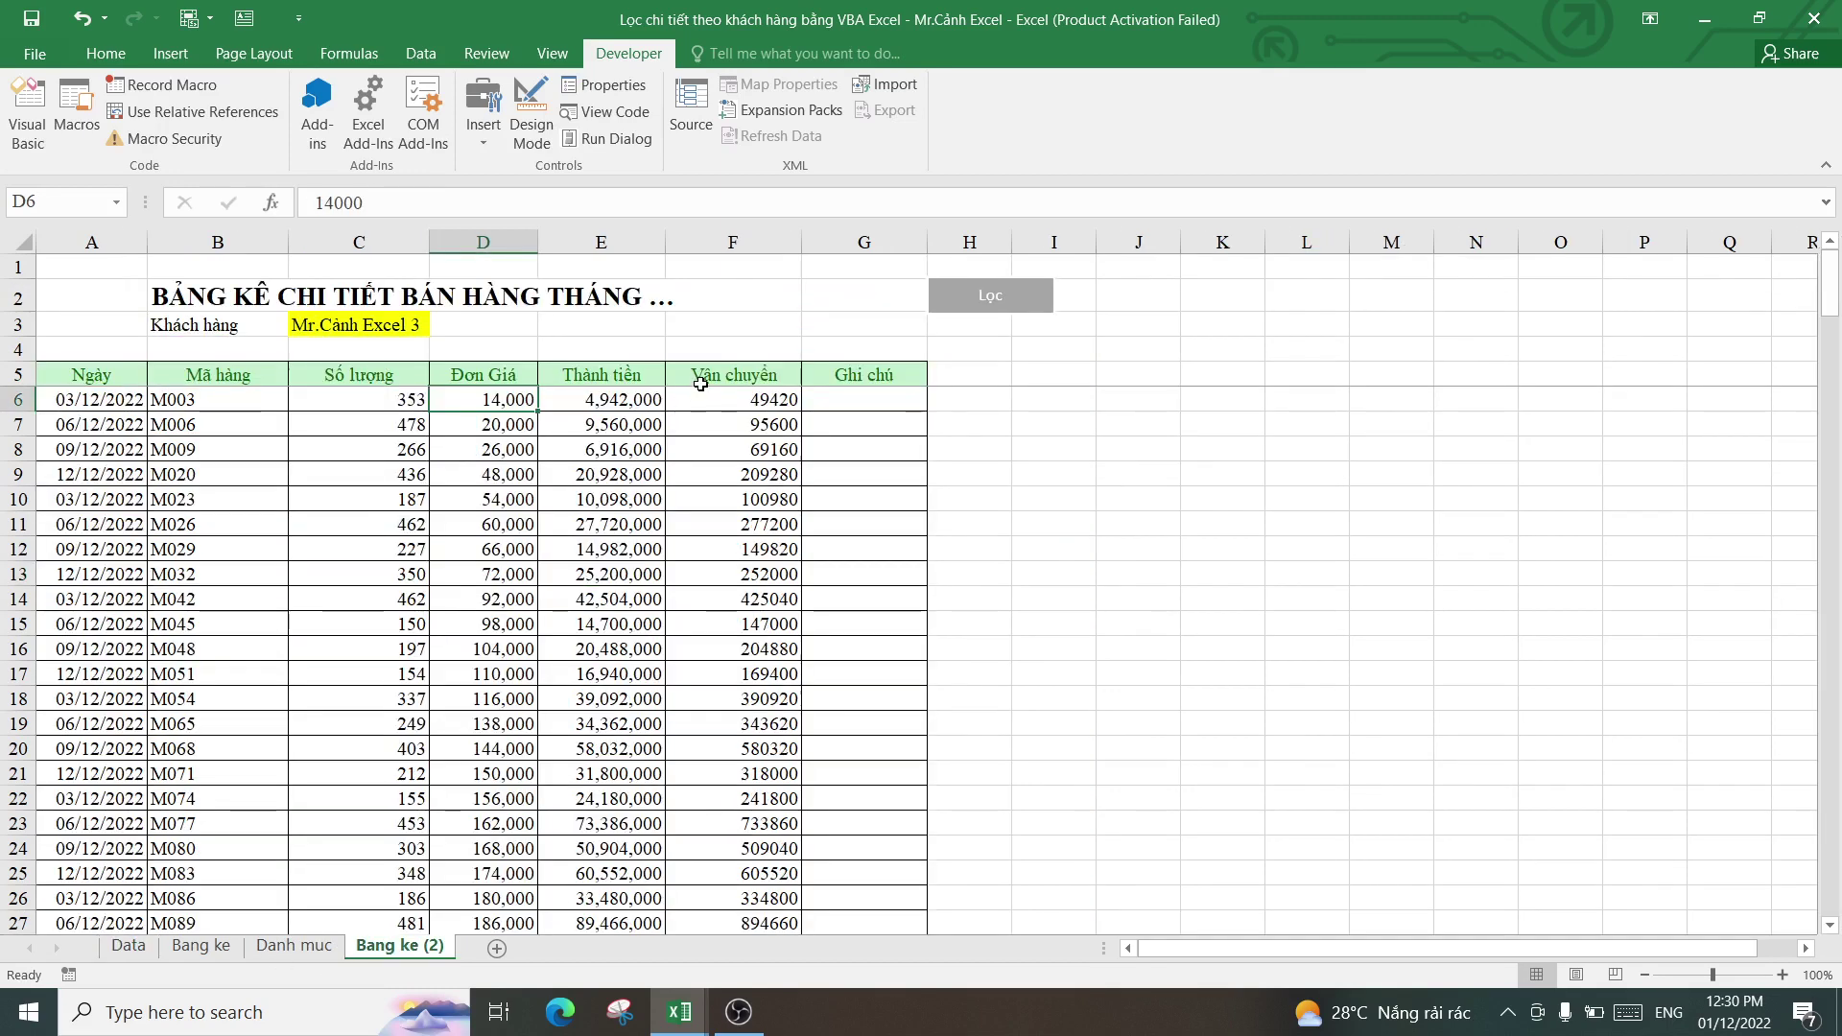
pyautogui.click(633, 399)
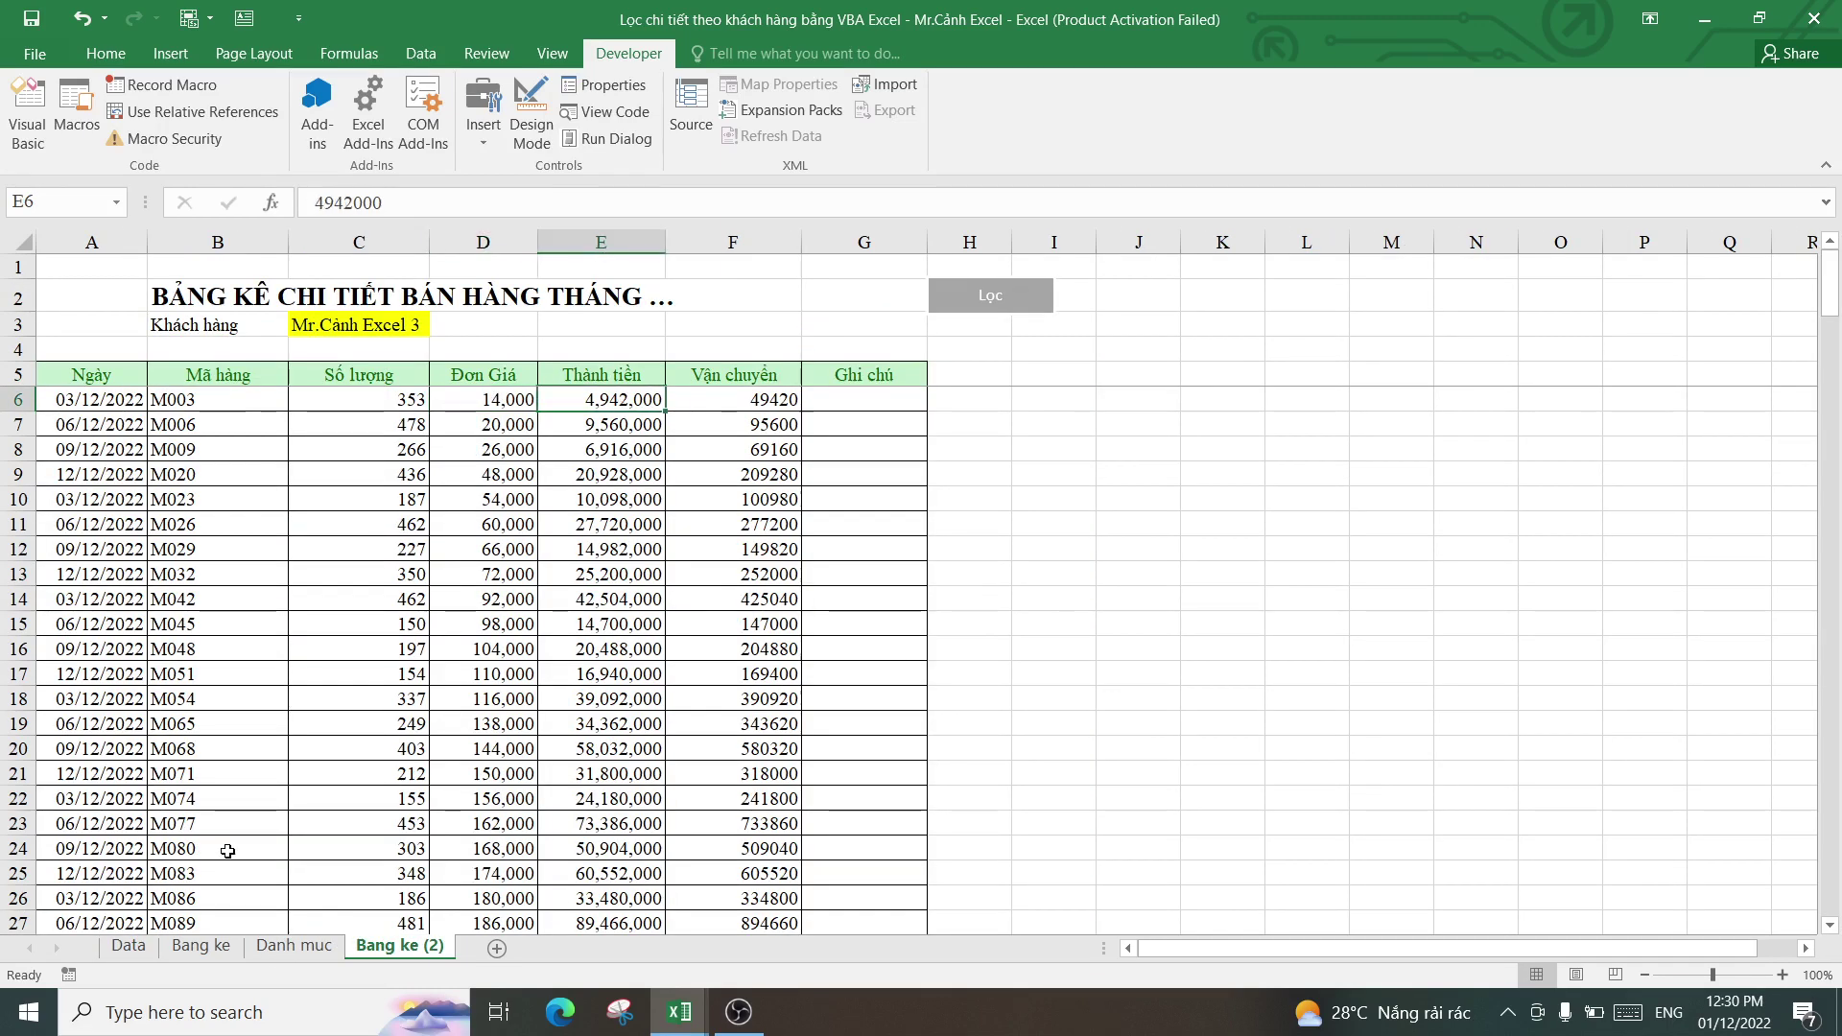
pyautogui.click(129, 945)
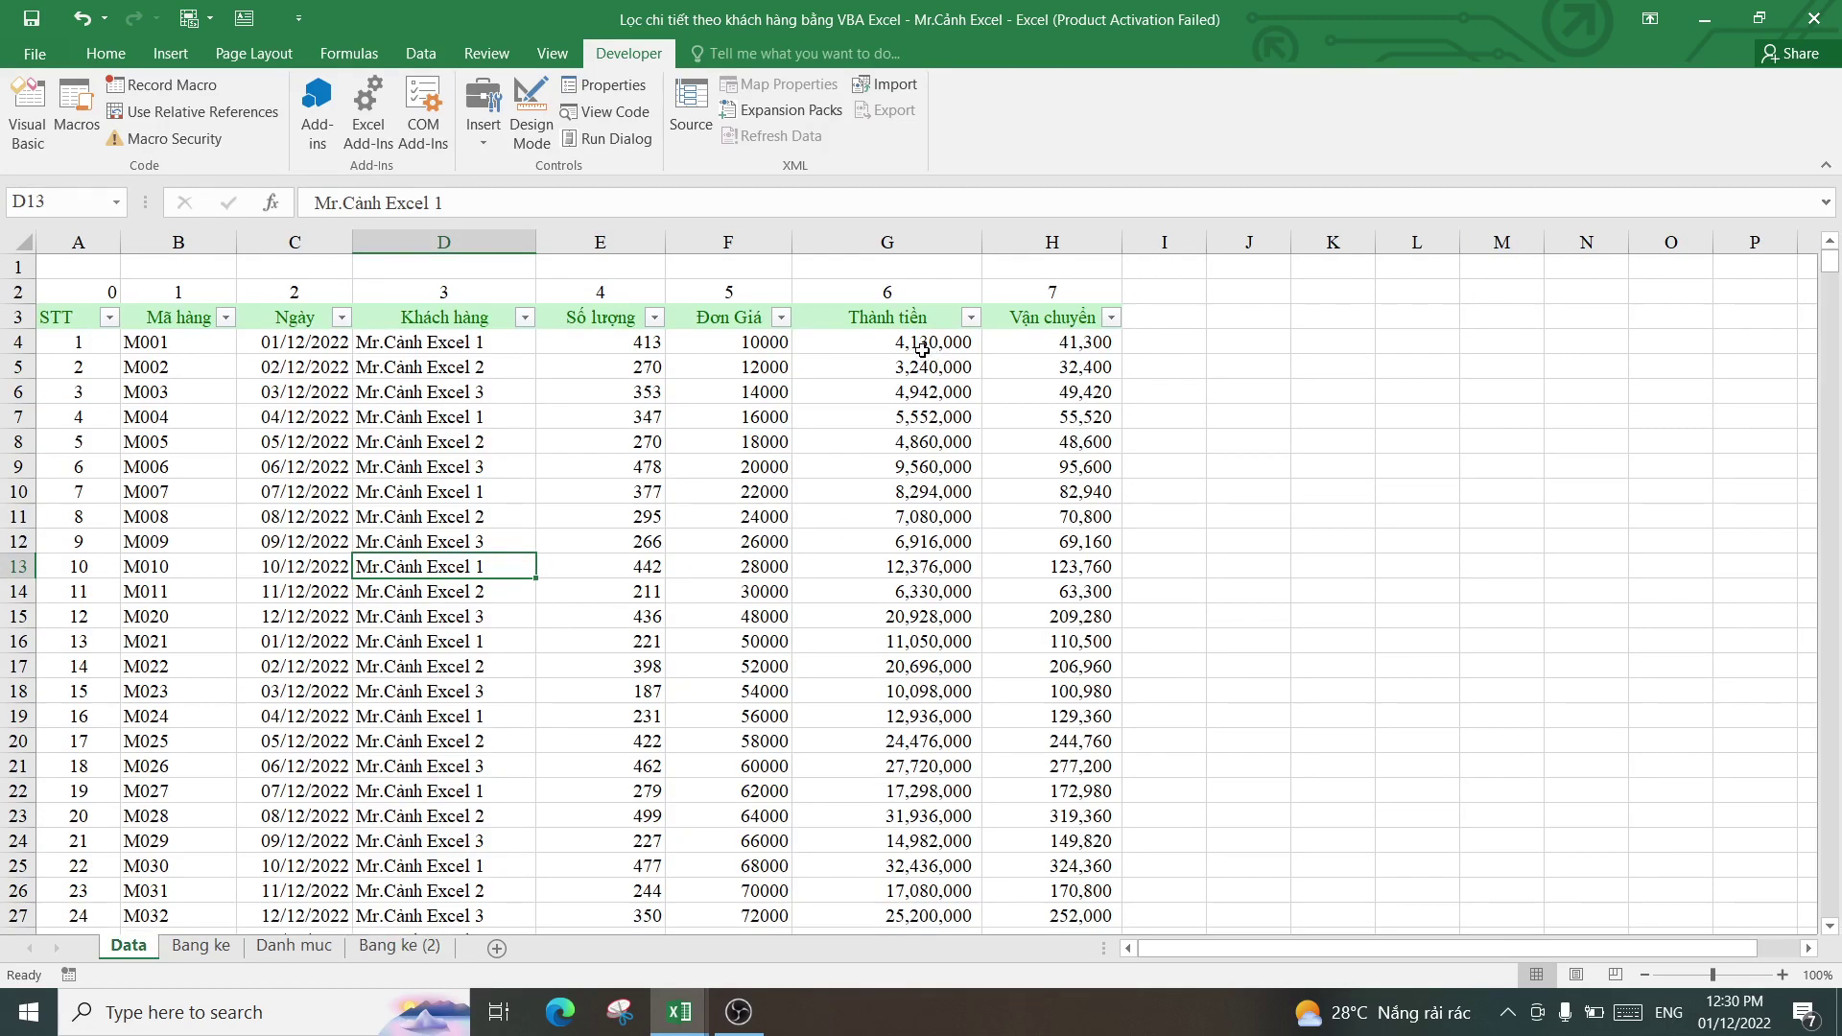
pyautogui.click(767, 935)
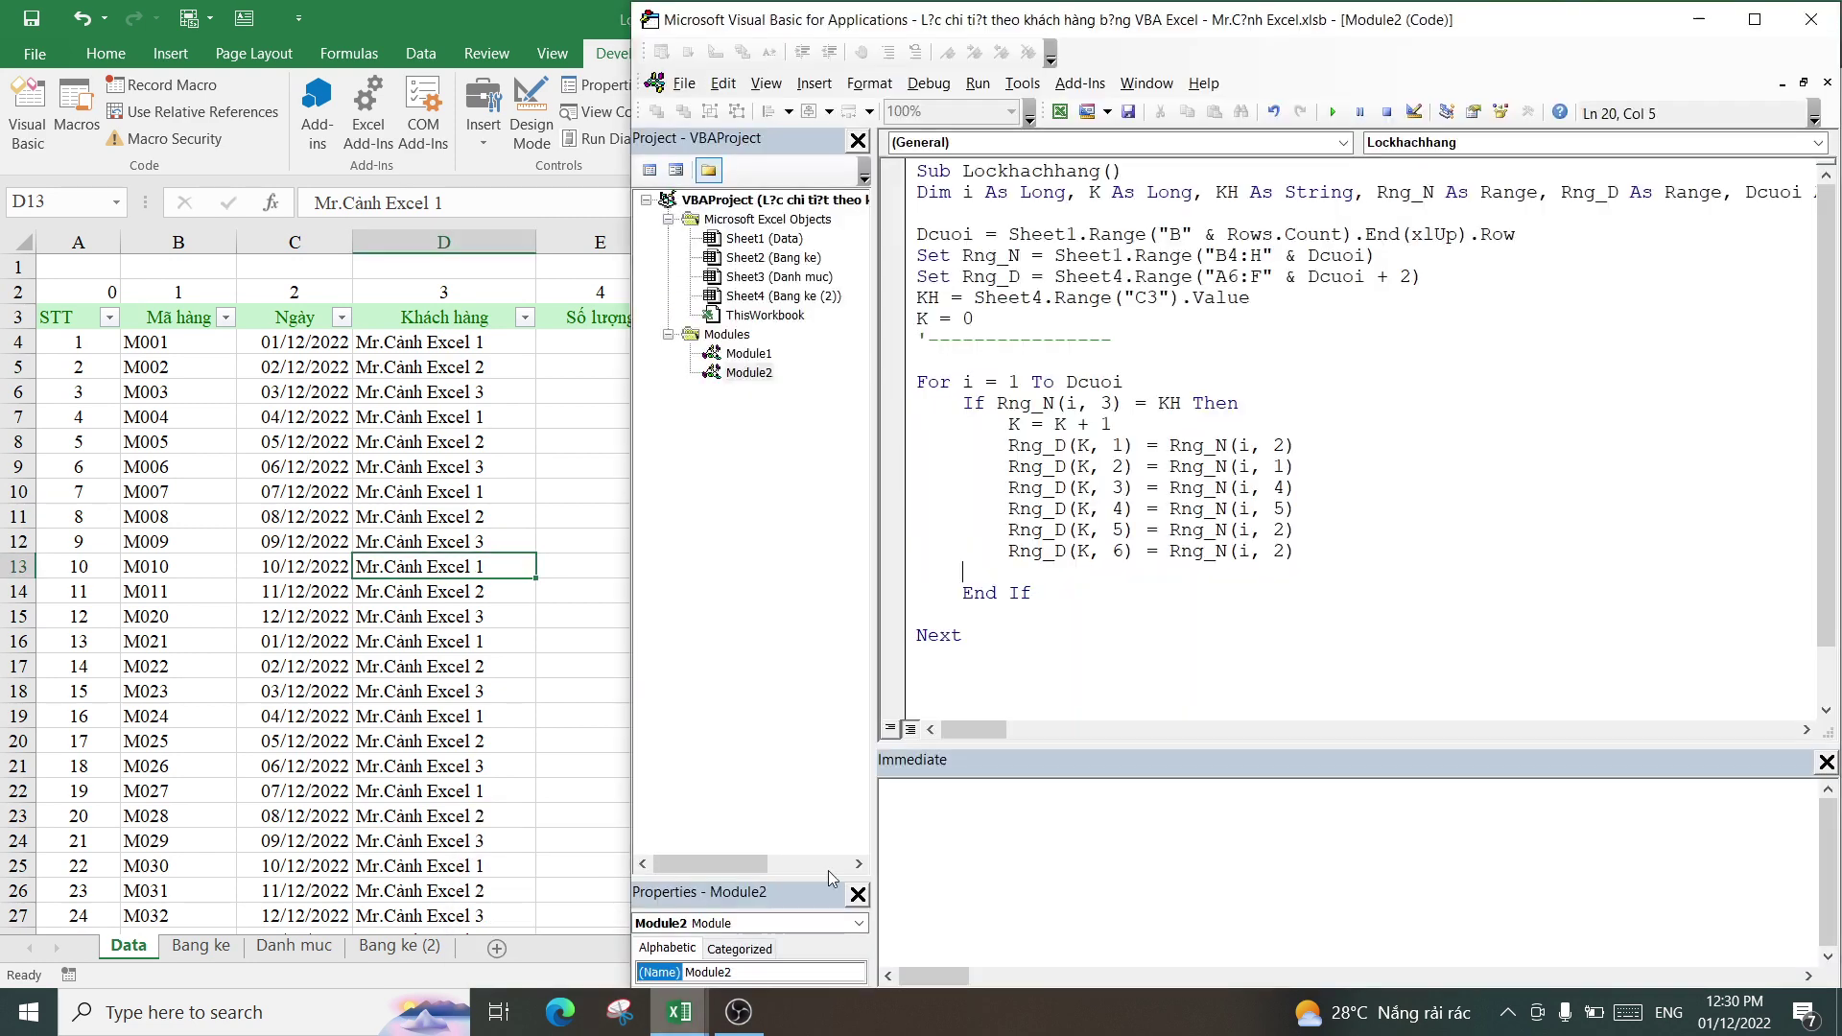
pyautogui.doubleClick(1281, 530)
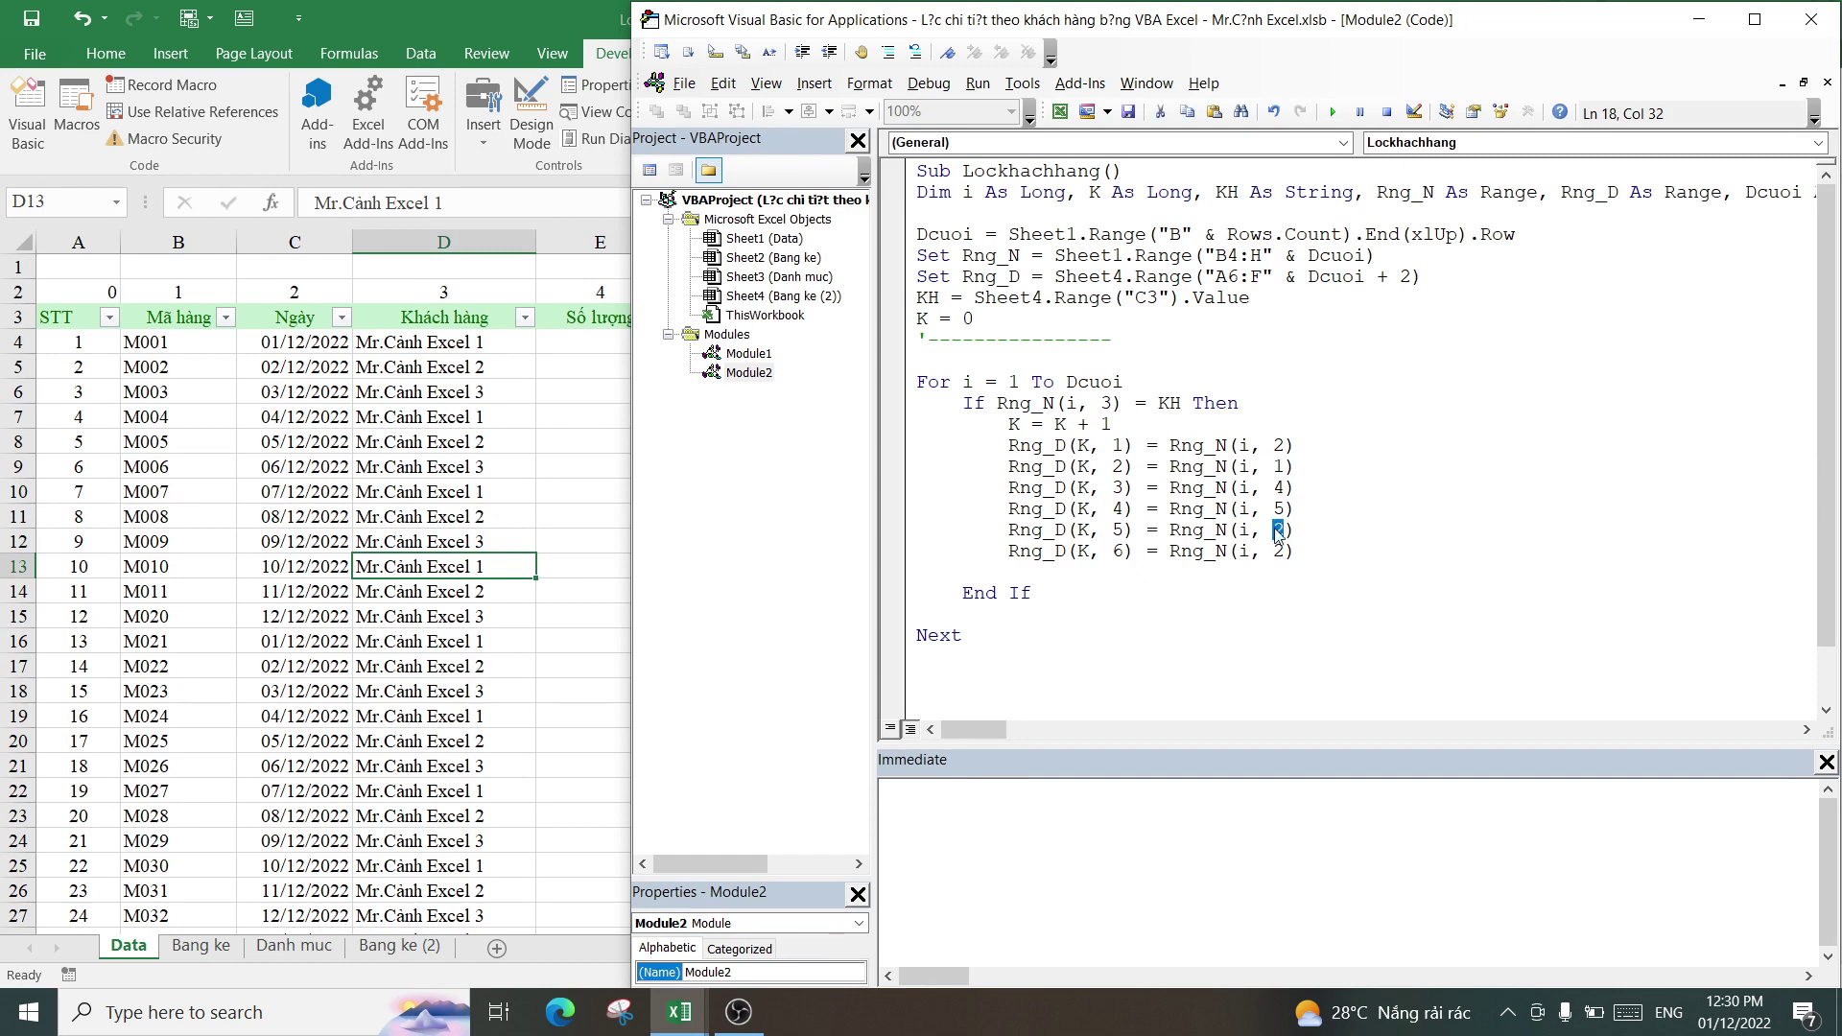
pyautogui.write('6')
pyautogui.doubleClick(1282, 549)
pyautogui.write('7')
# - Review the finished assignment lines and return to the Excel workbook
pyautogui.click(1187, 582)
pyautogui.scroll(-1, 1132, 552)
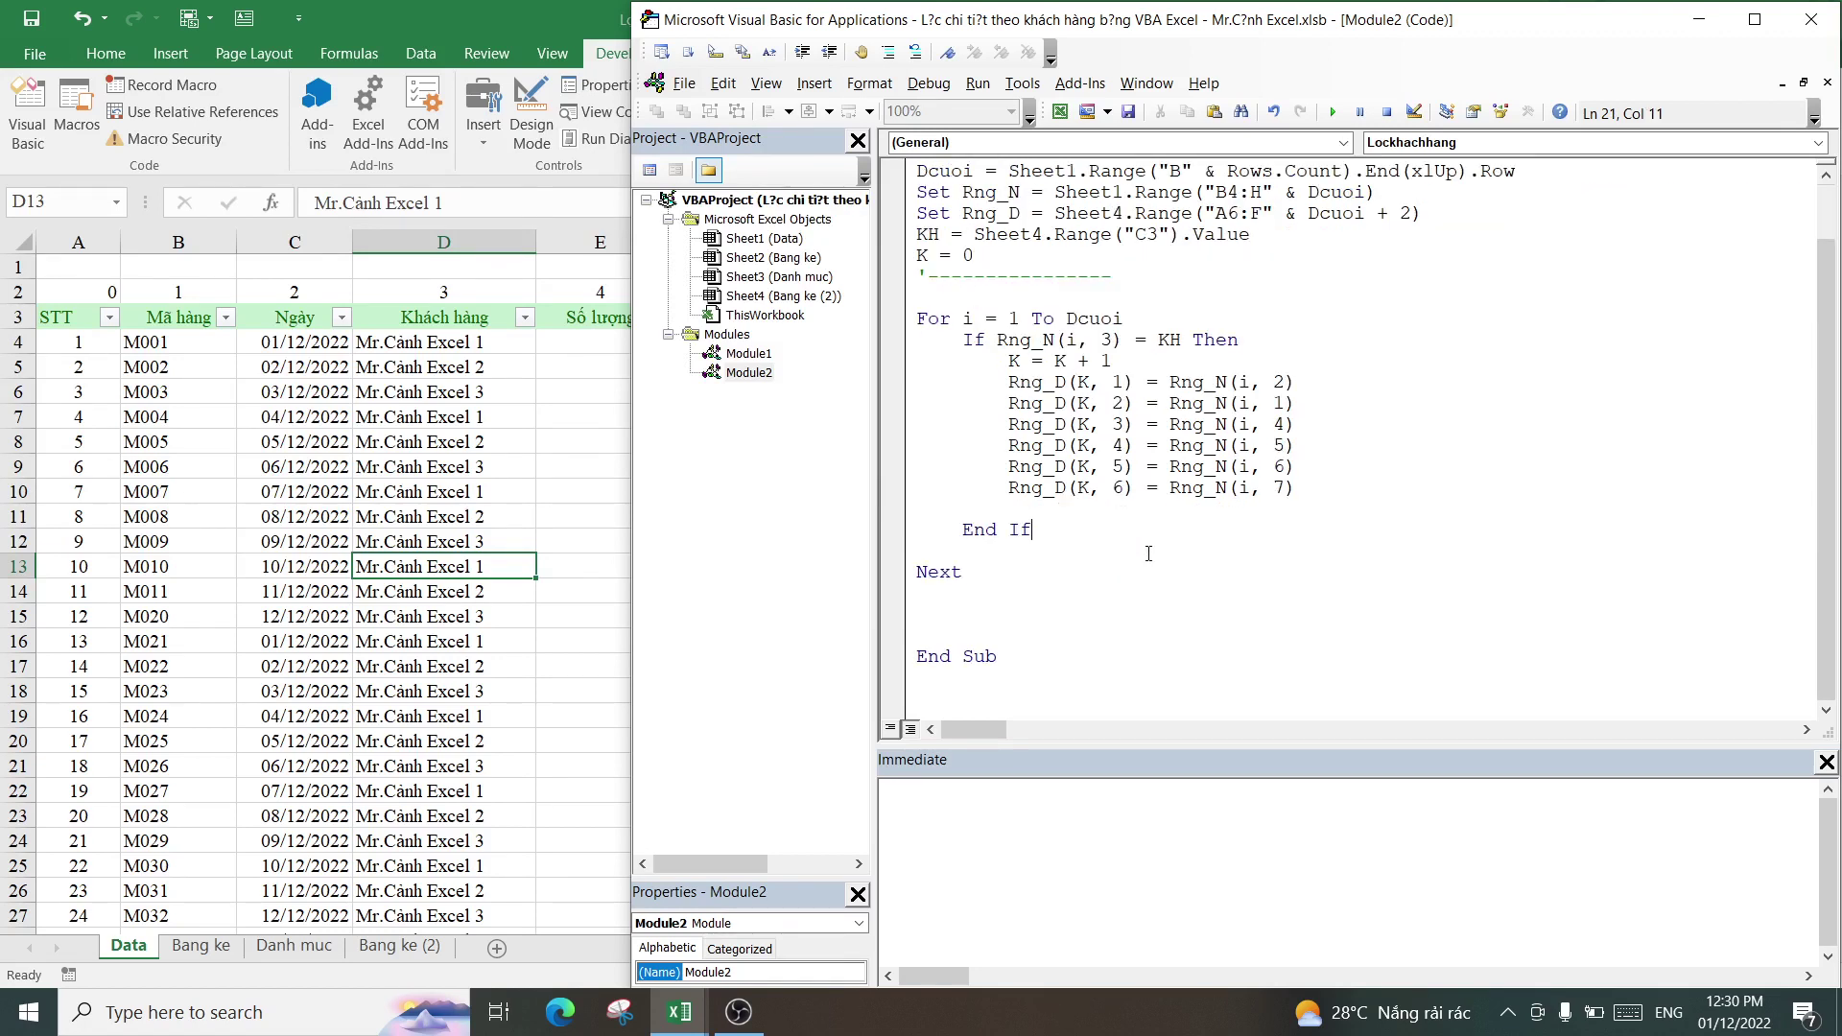
pyautogui.scroll(1, 1120, 551)
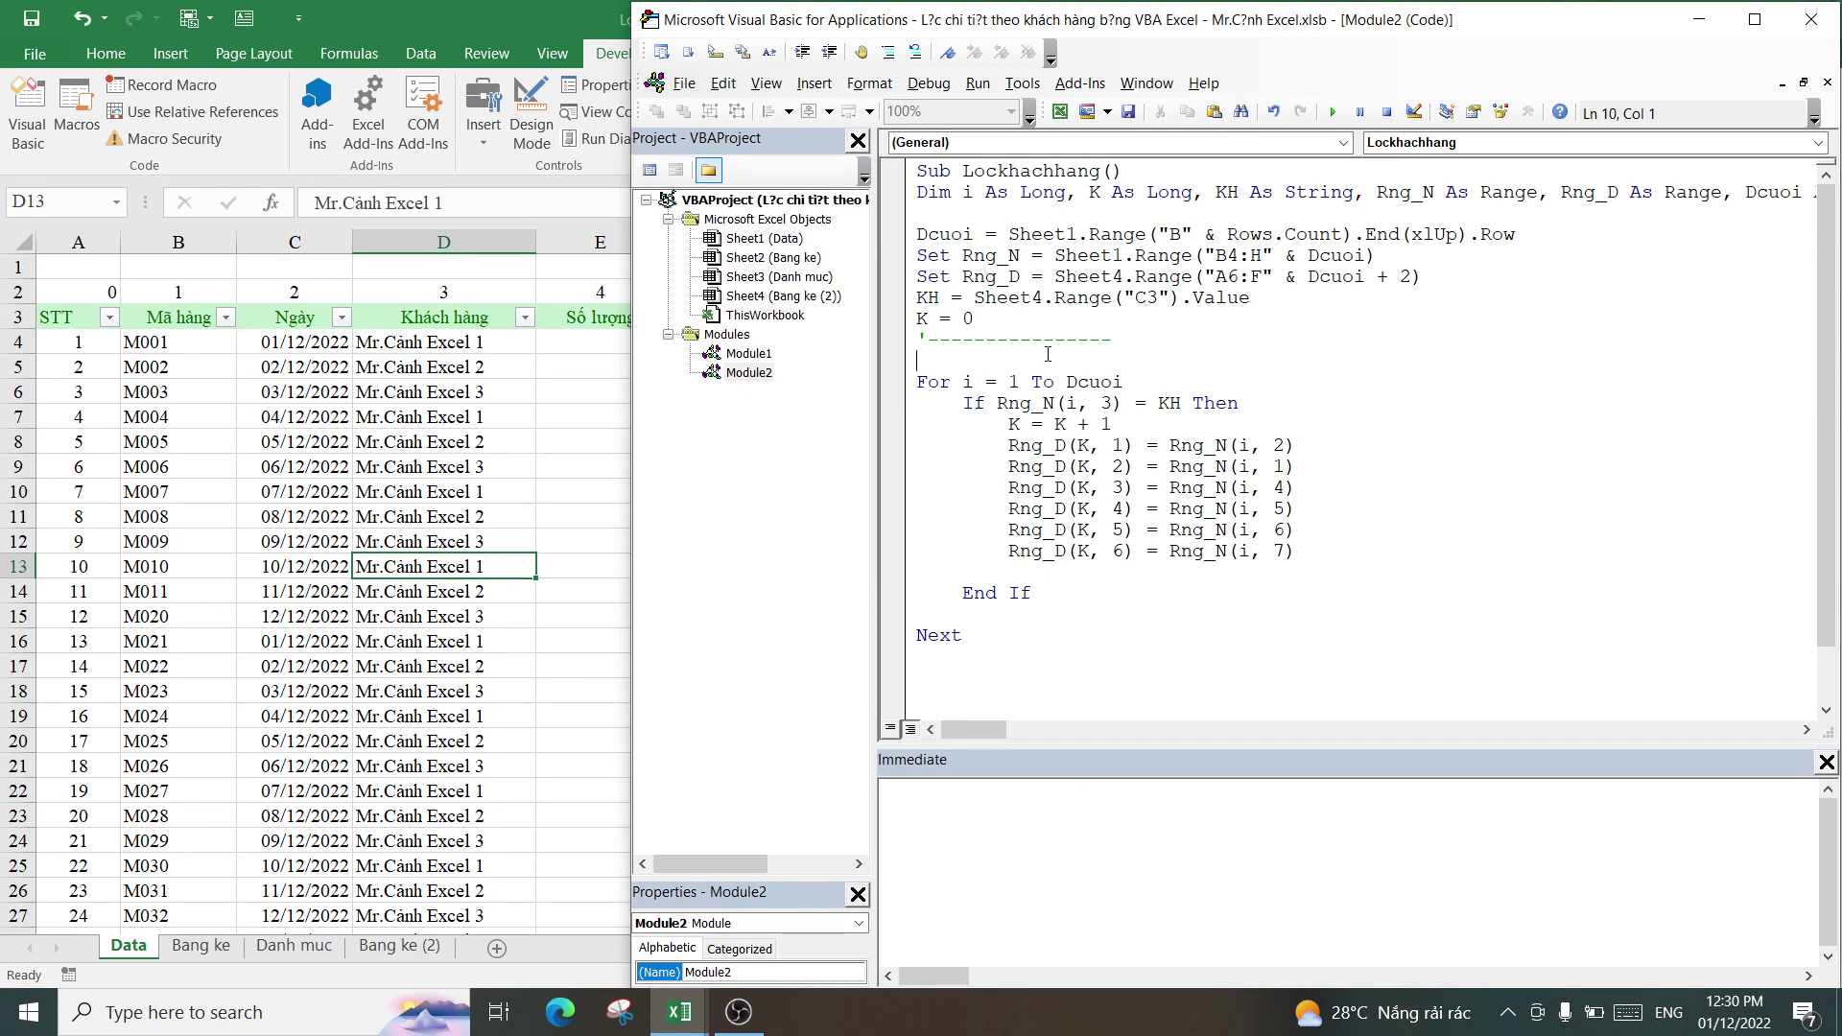
pyautogui.click(547, 415)
# - Compare the first Data rows with the report's detail area A6:G13 on Bang ke (2)
pyautogui.moveTo(72, 342); pyautogui.dragTo(1091, 470)
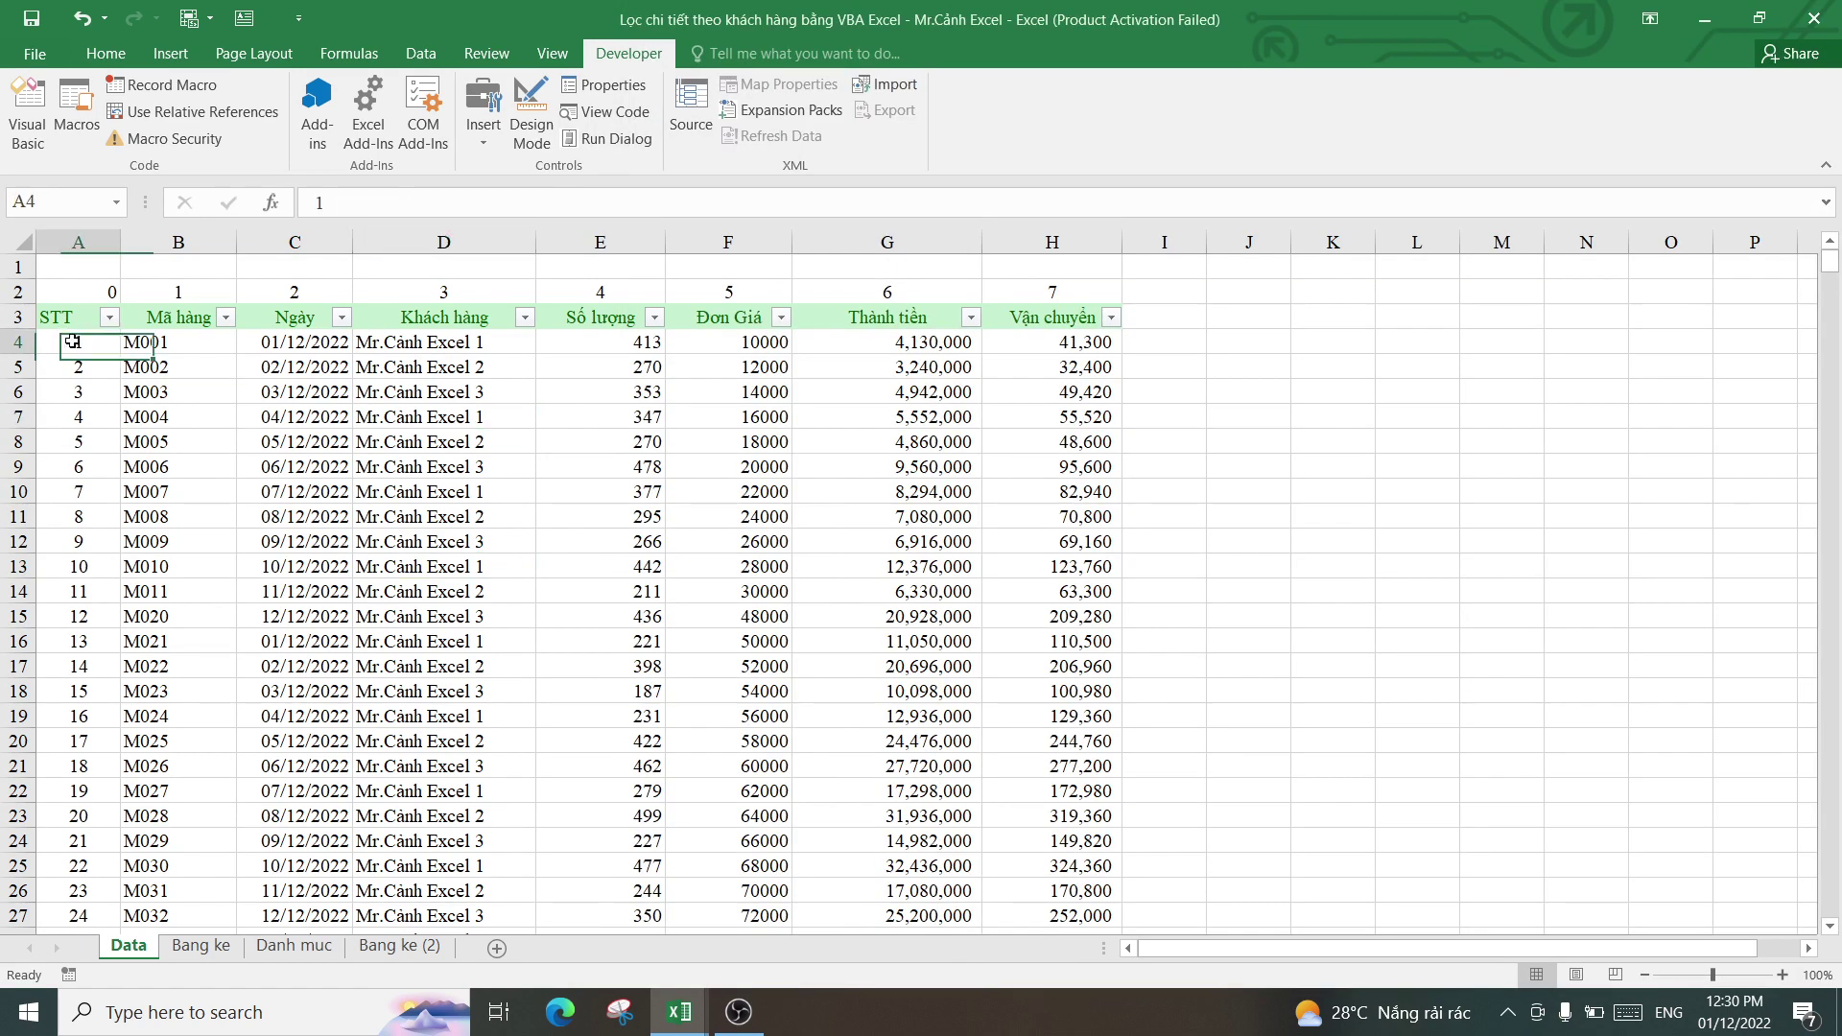
pyautogui.click(399, 946)
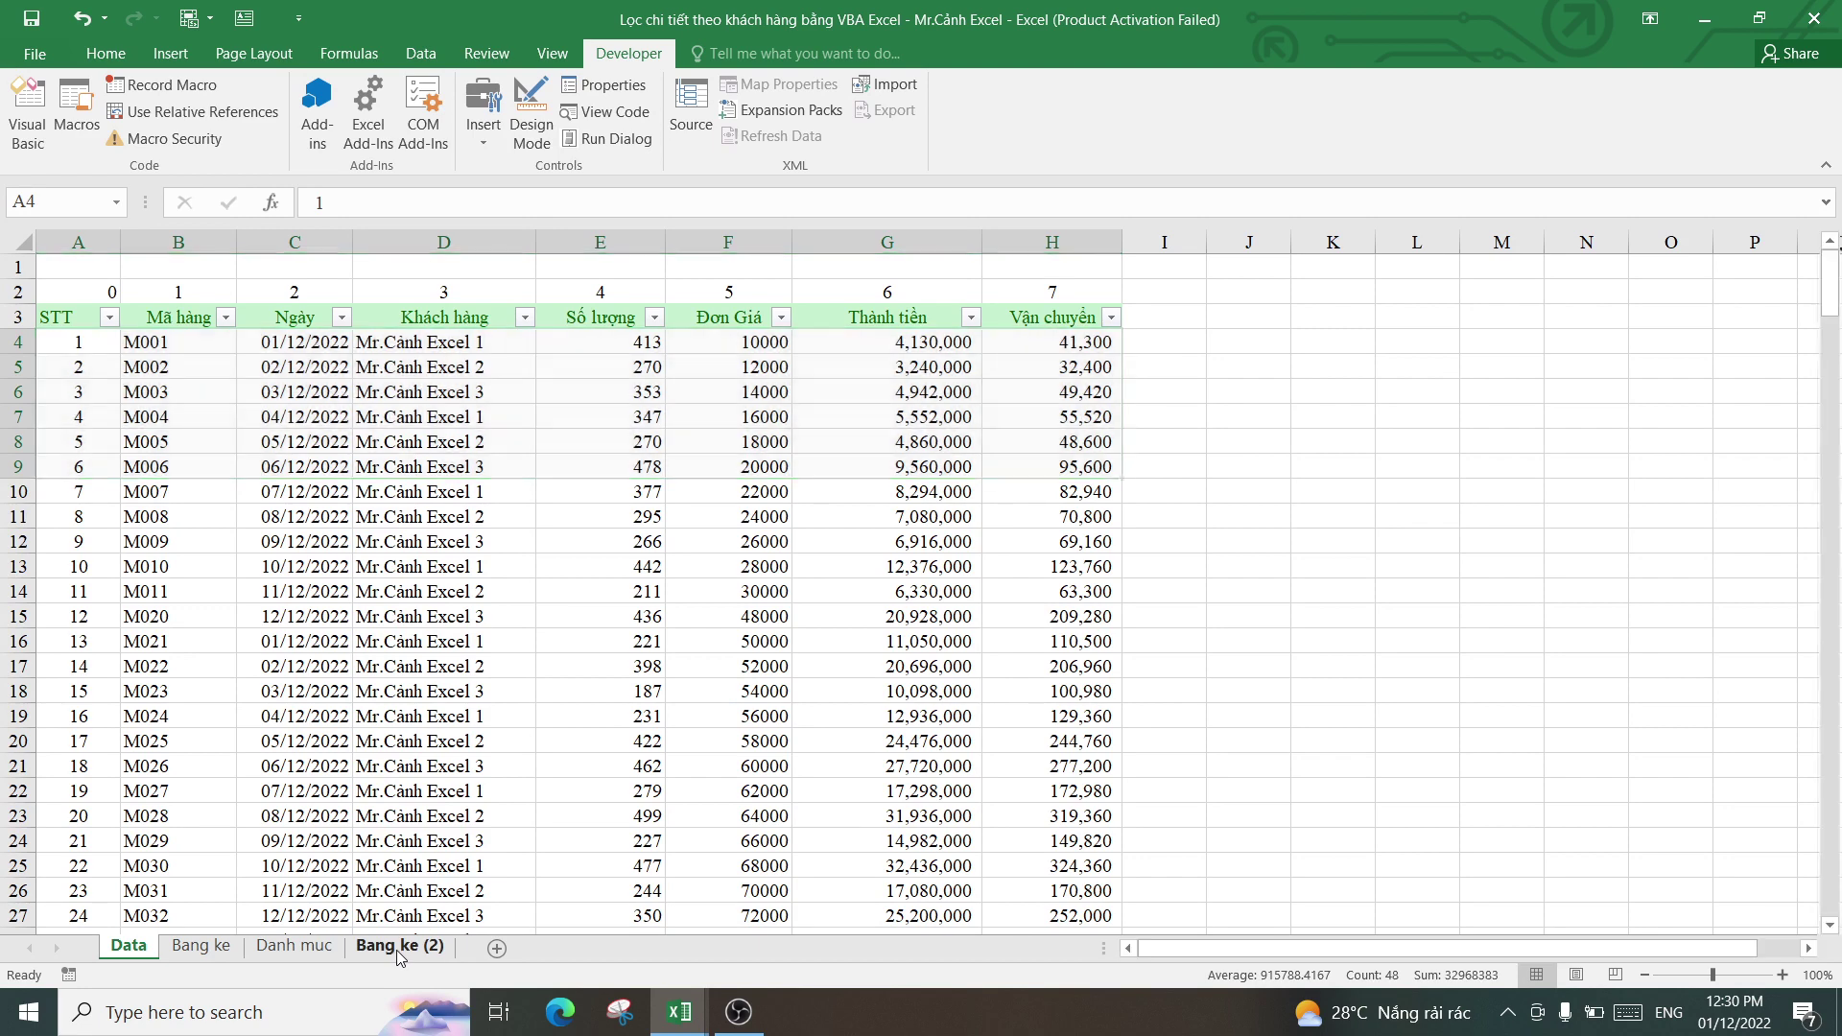
pyautogui.click(96, 411)
pyautogui.moveTo(96, 411); pyautogui.dragTo(892, 579)
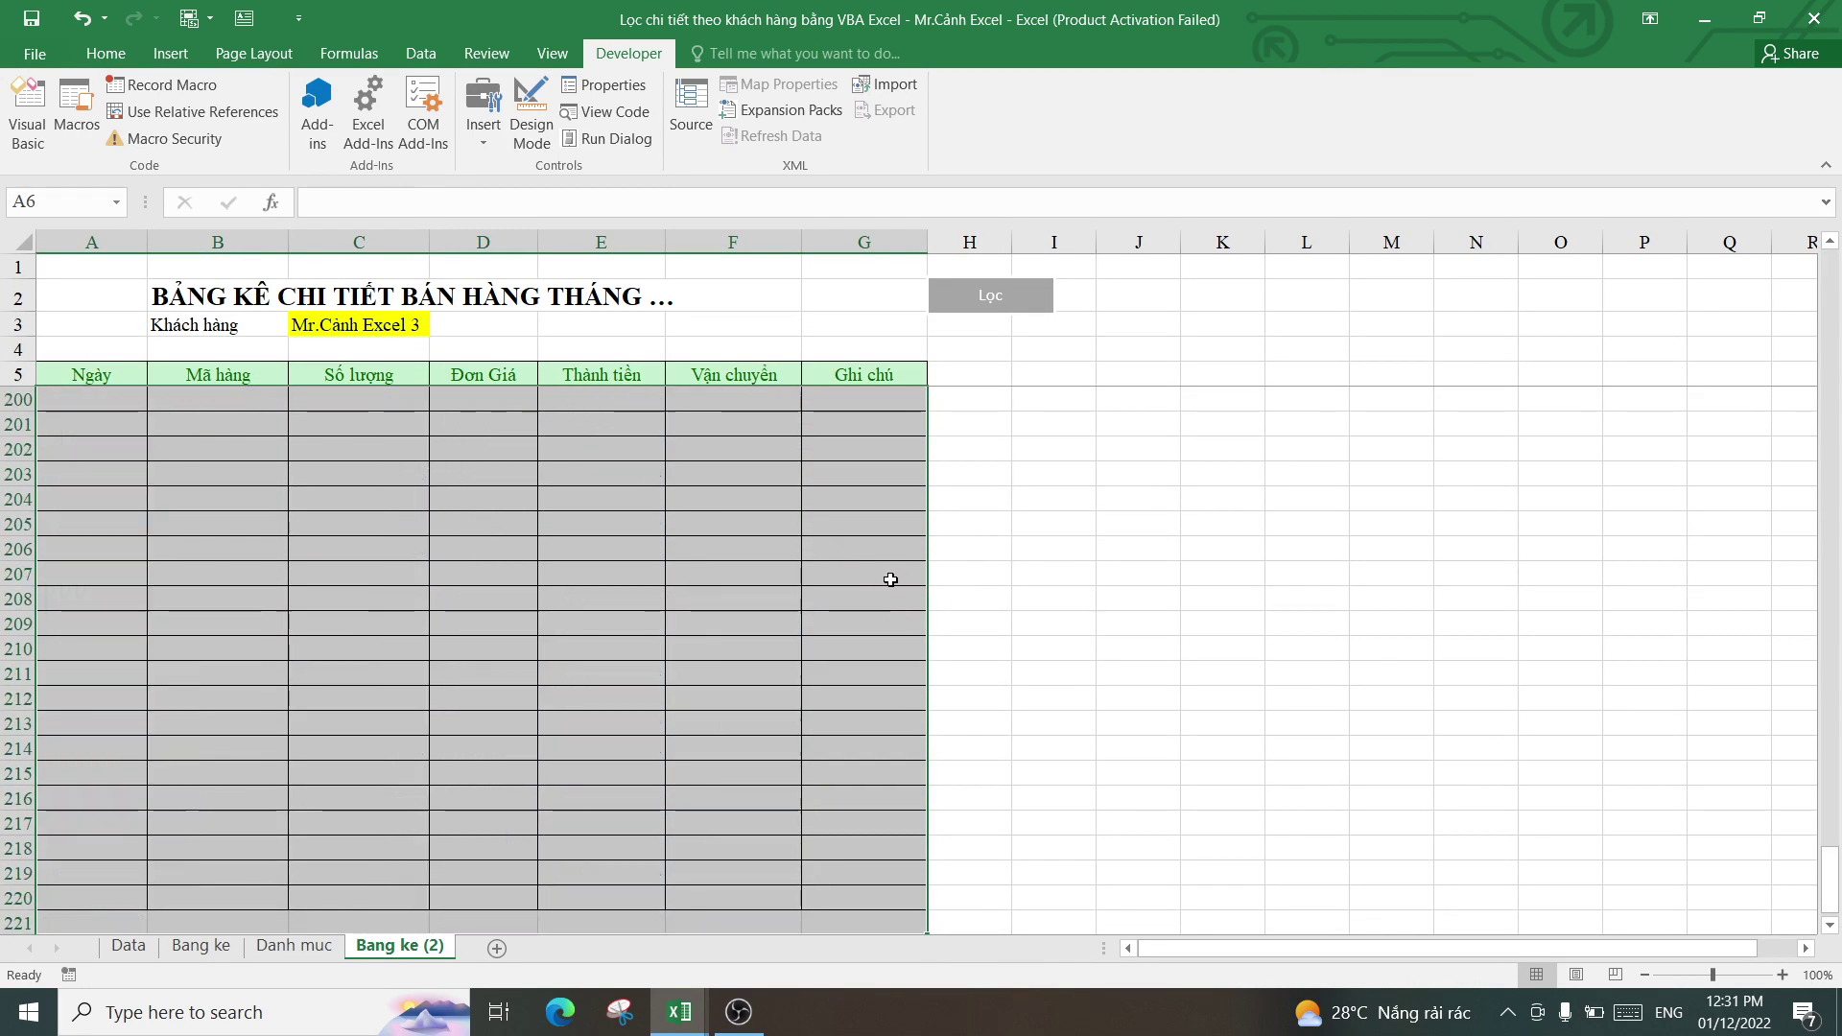
pyautogui.click(892, 575)
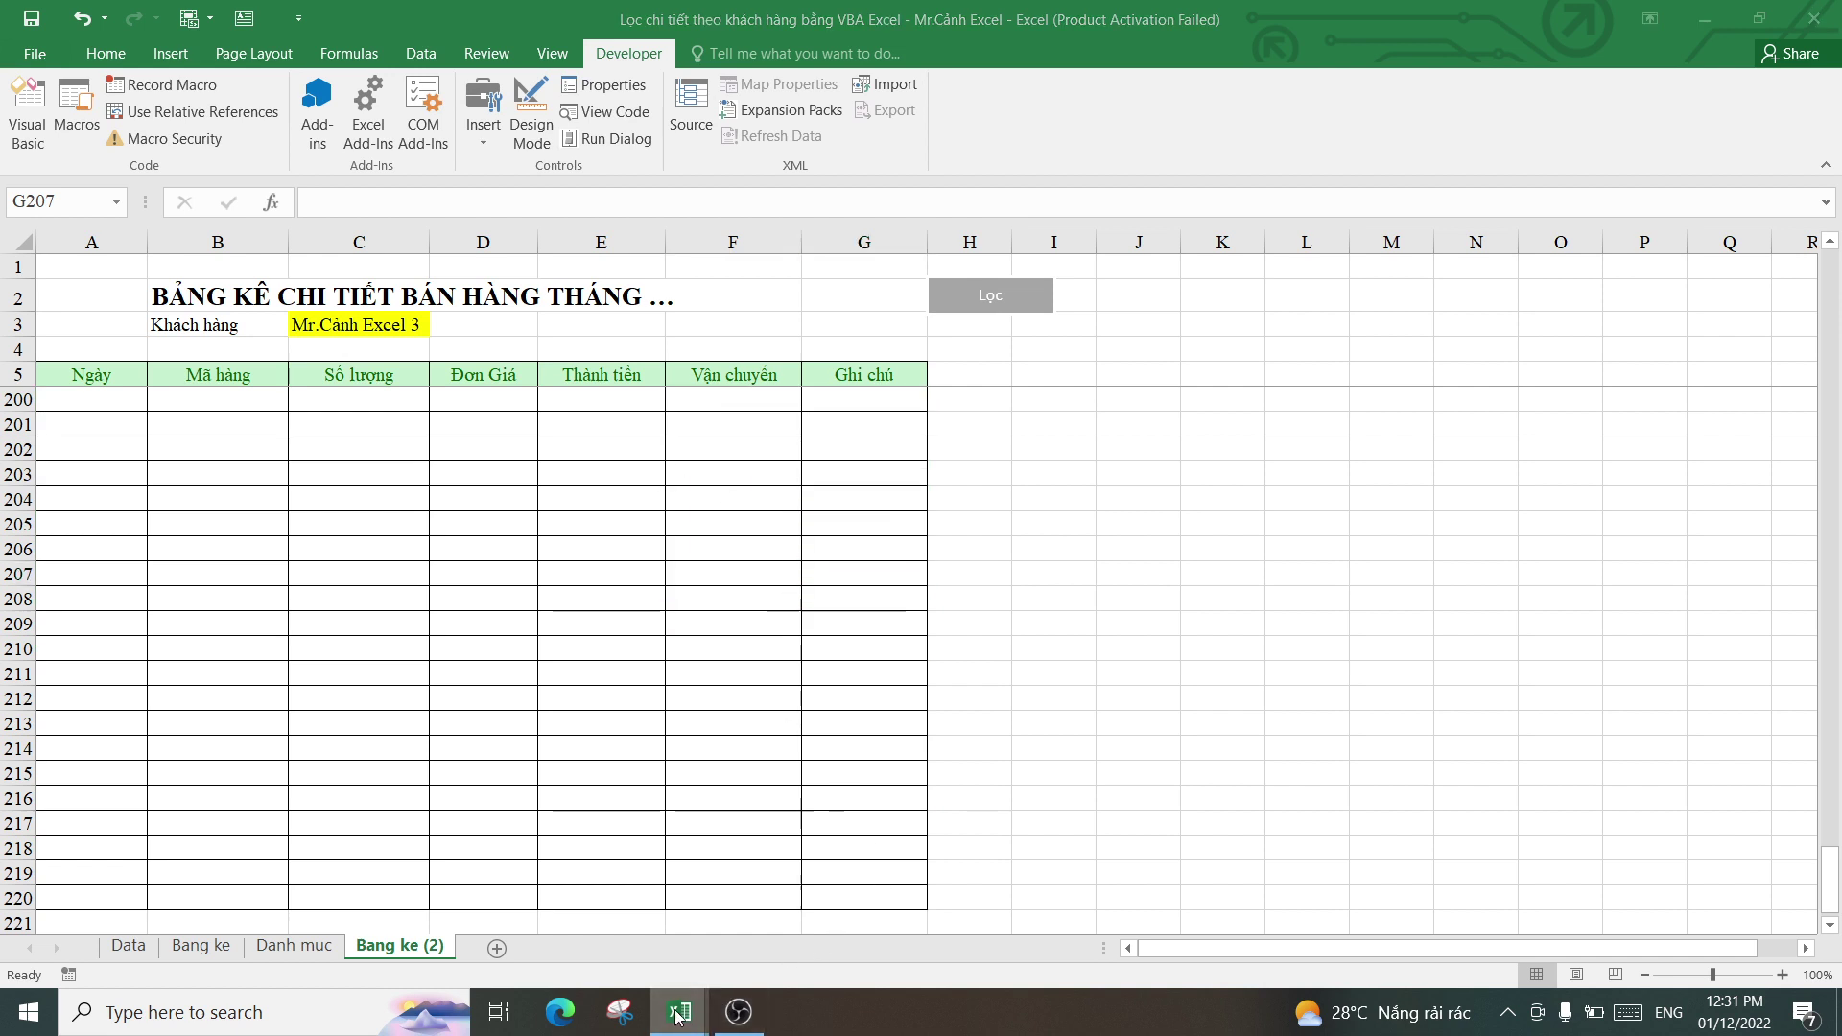
# - Run the Lockhachhang macro and scroll through the filled Bang ke (2) rows
pyautogui.click(839, 892)
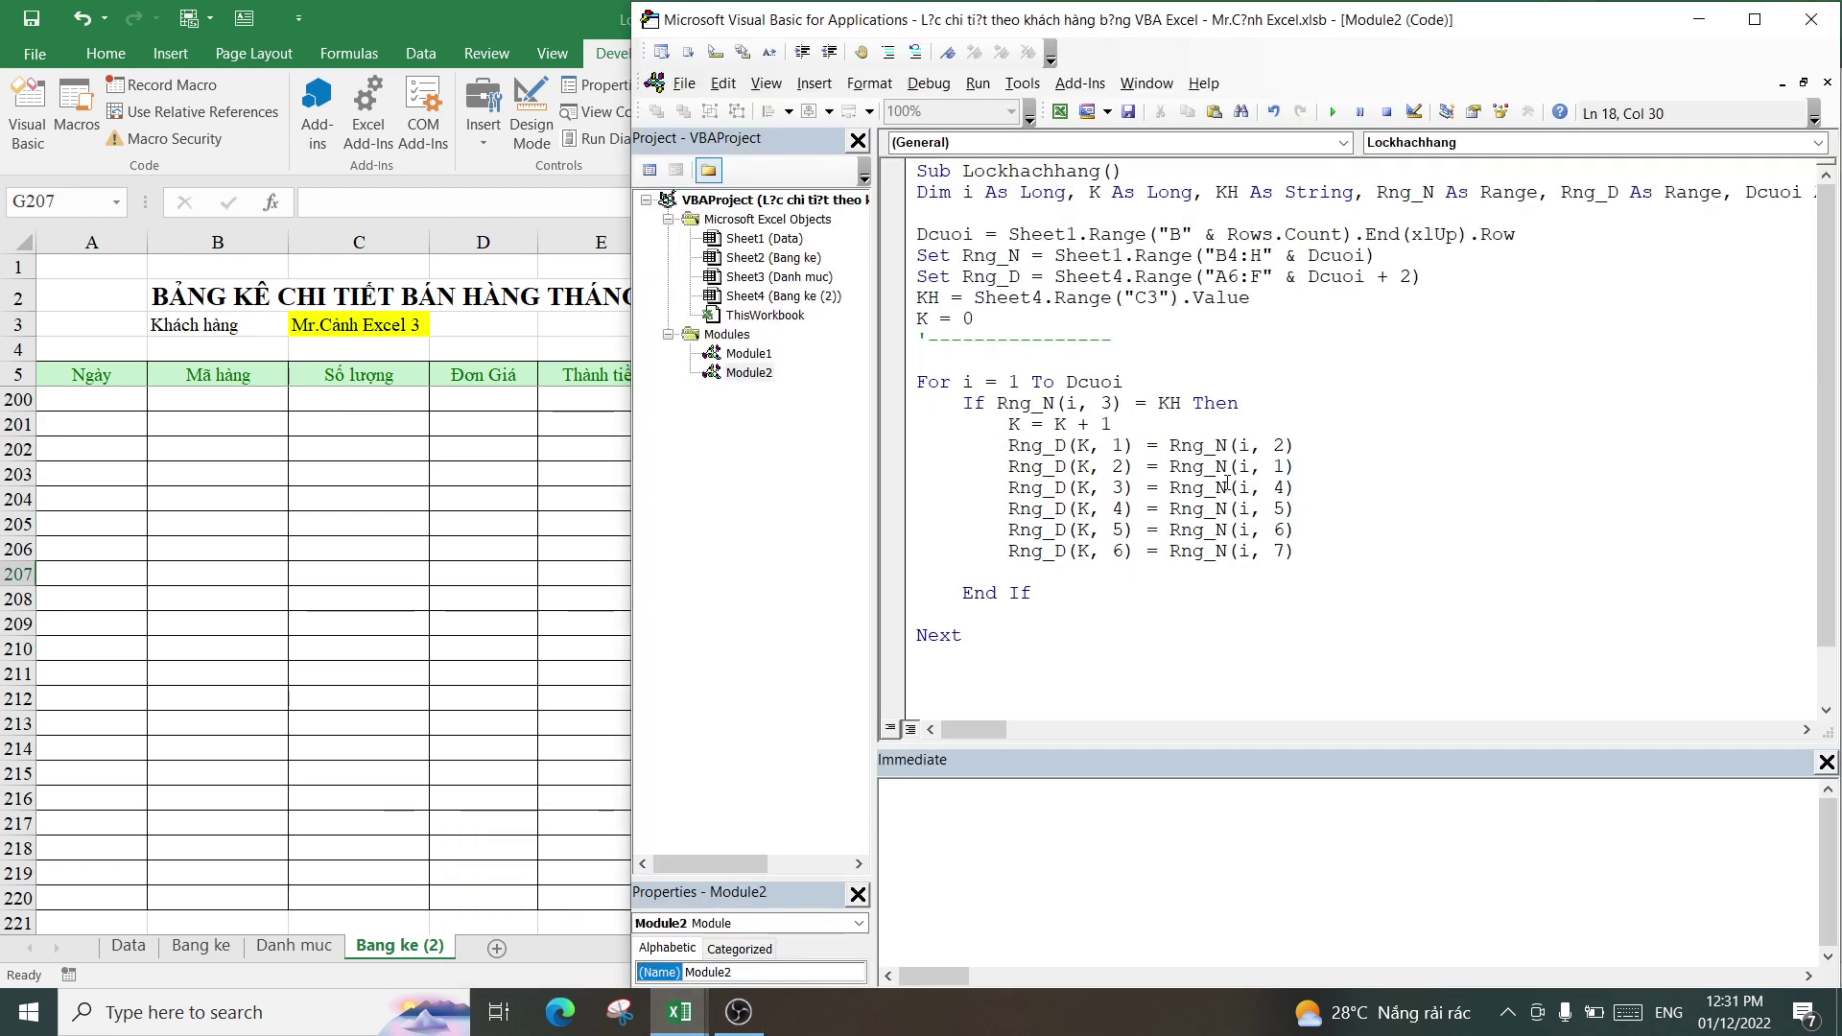
pyautogui.click(1348, 360)
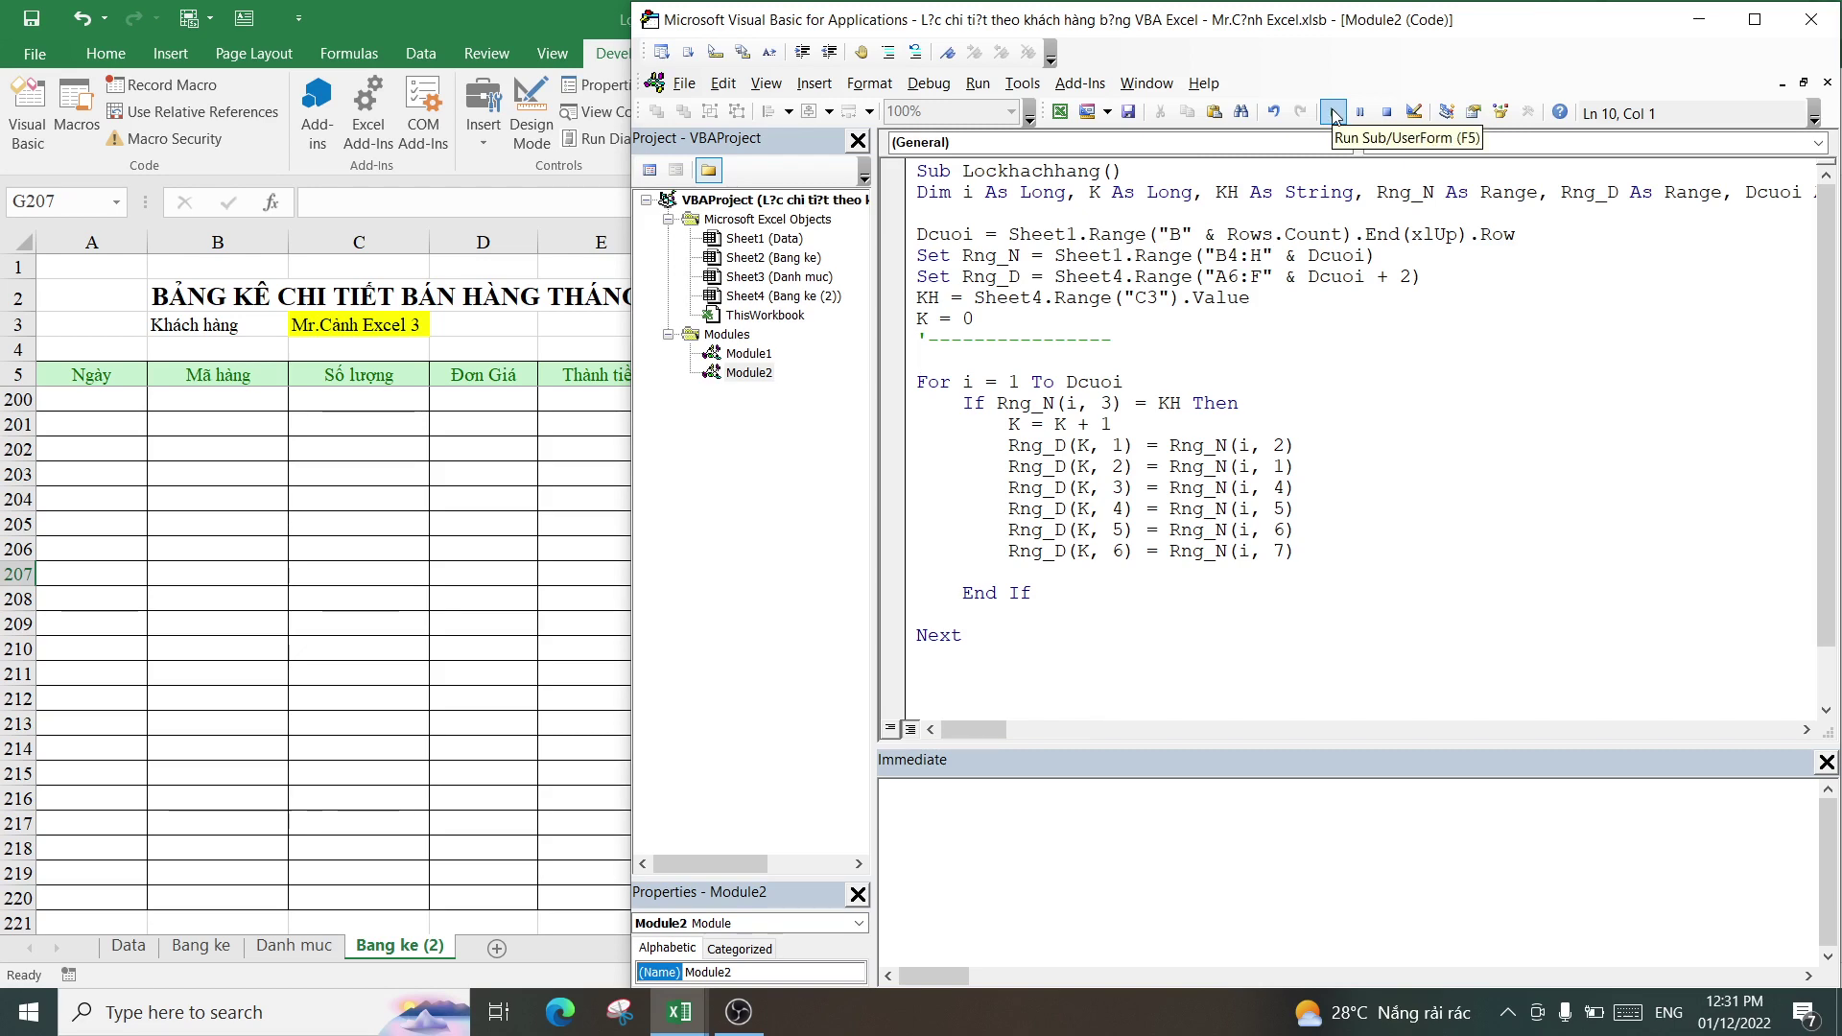
pyautogui.click(1332, 115)
pyautogui.click(407, 523)
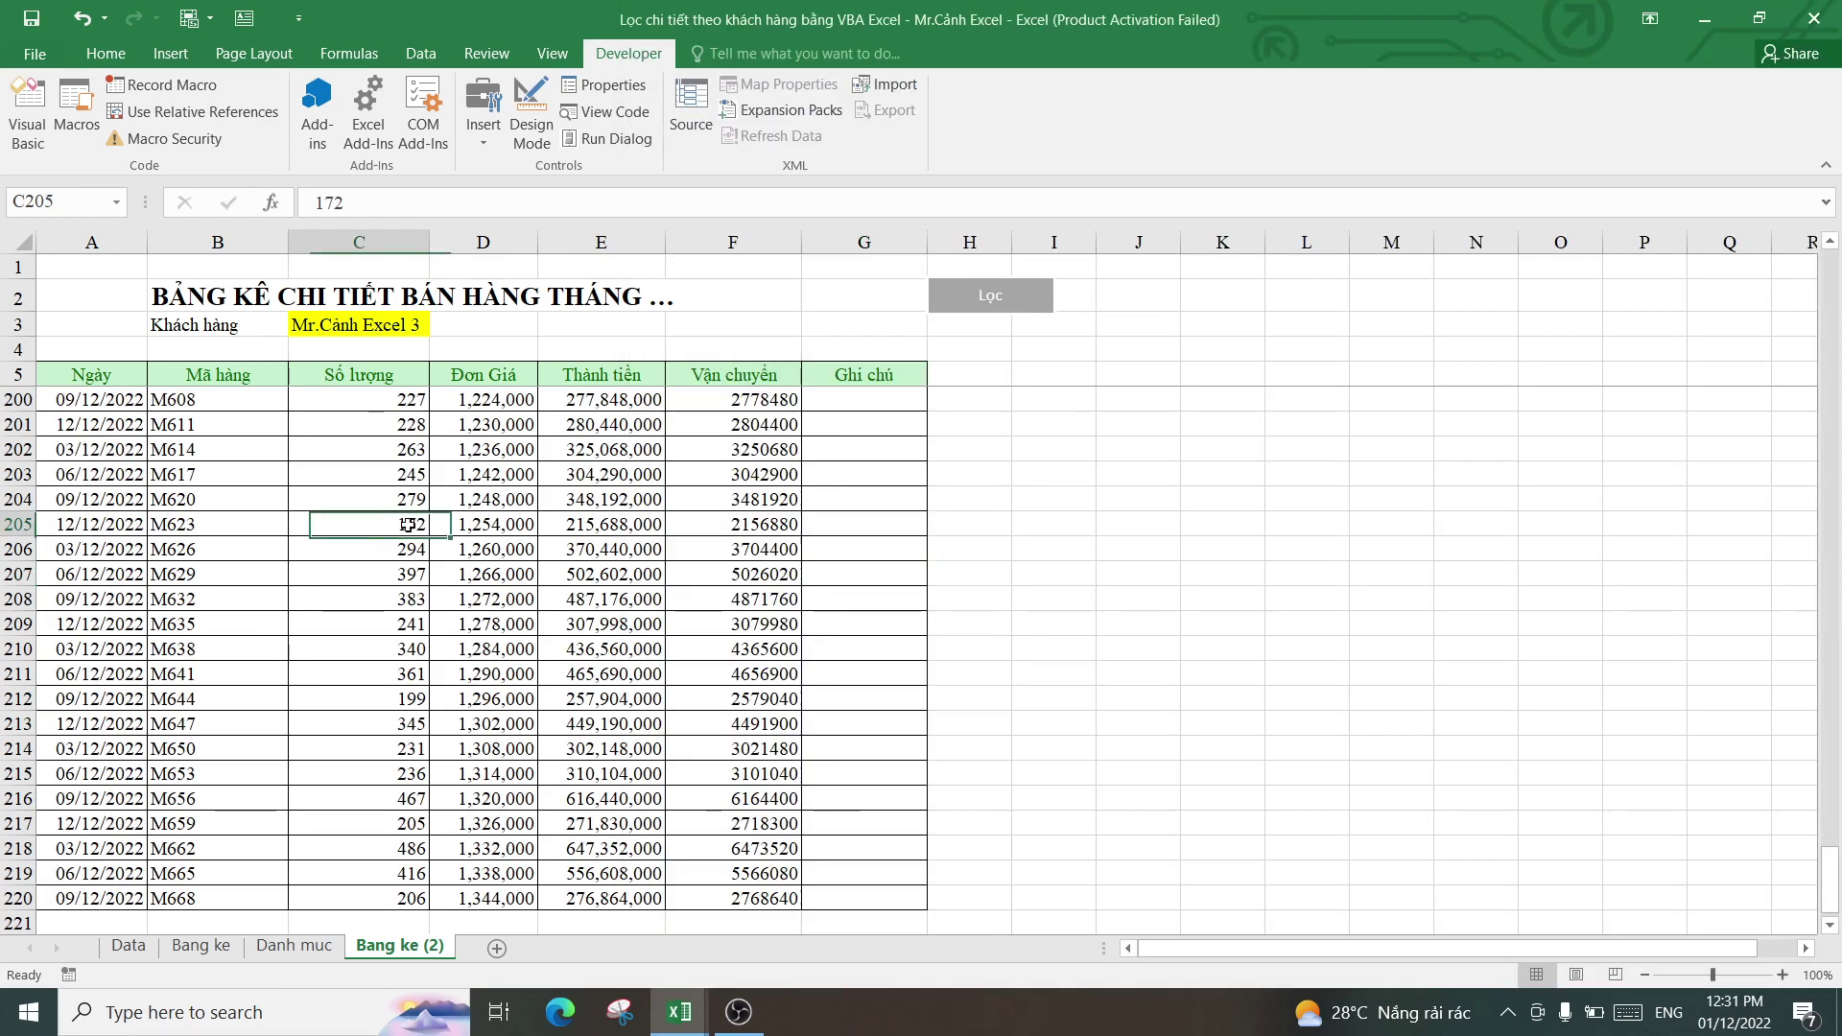
pyautogui.scroll(-6, 525, 538)
pyautogui.scroll(-1, 526, 538)
pyautogui.scroll(3, 526, 543)
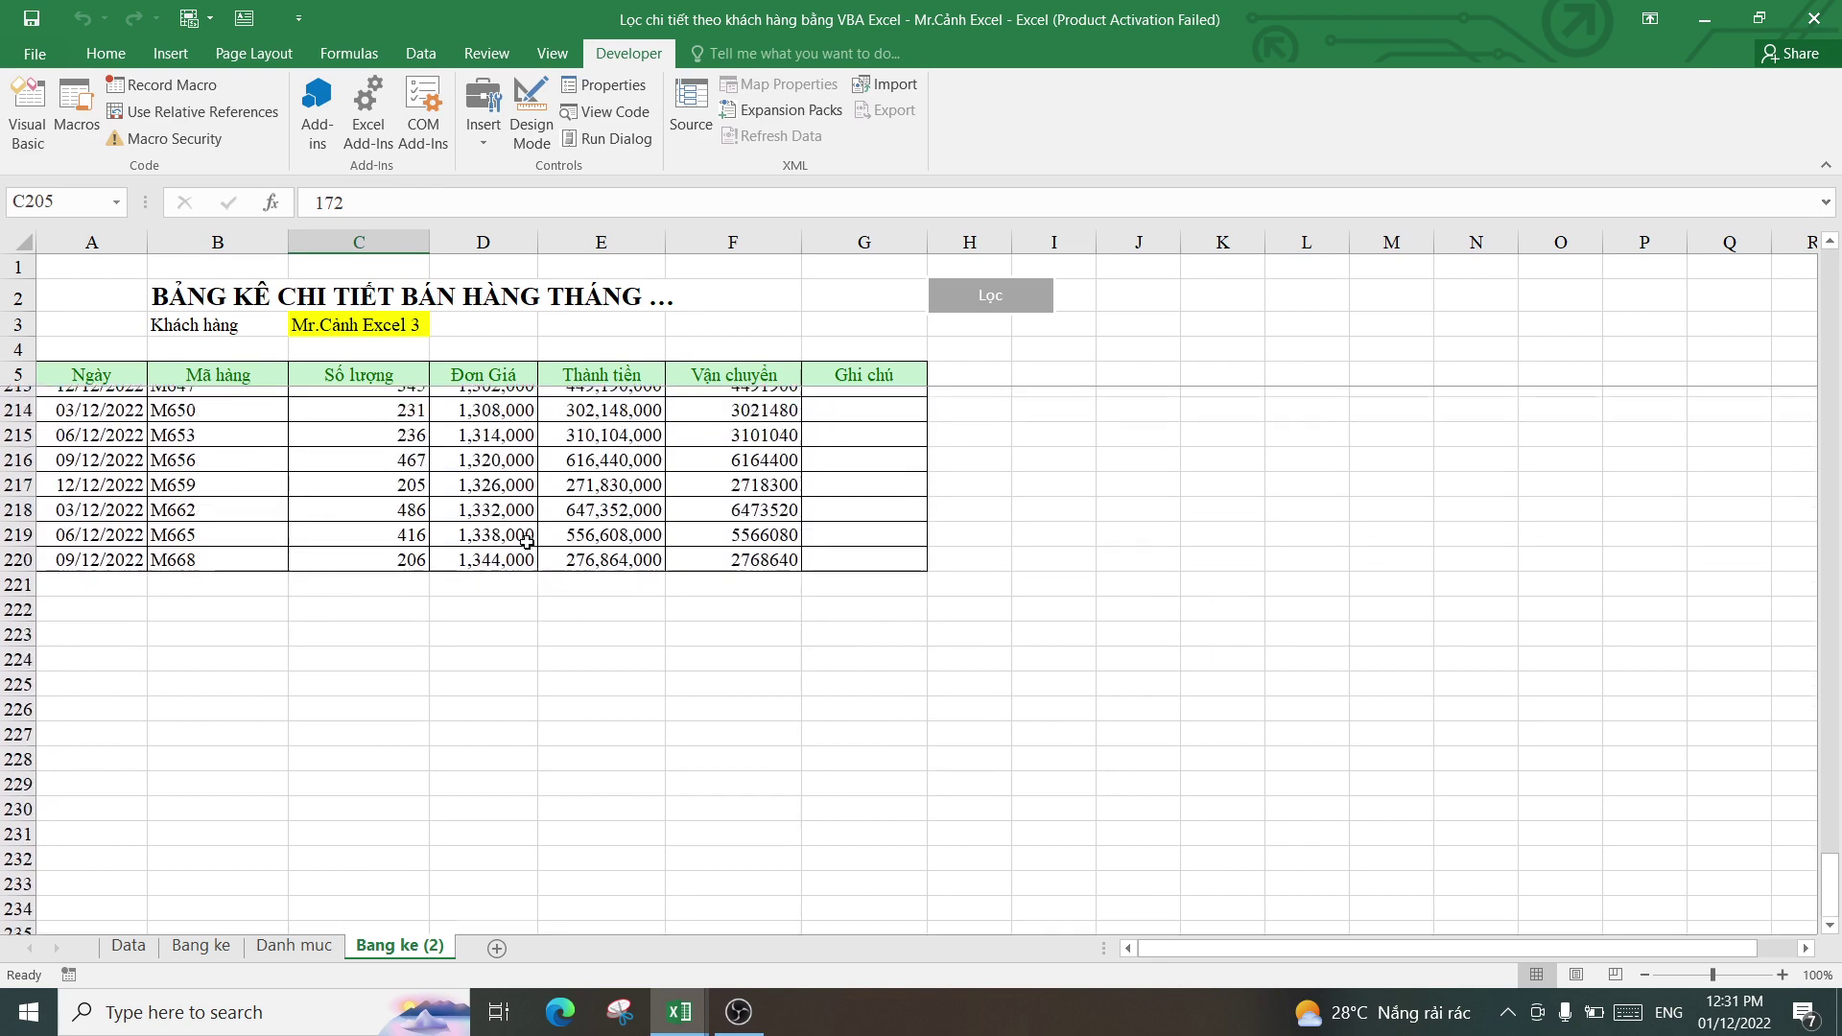
pyautogui.scroll(2, 526, 543)
pyautogui.scroll(9, 505, 727)
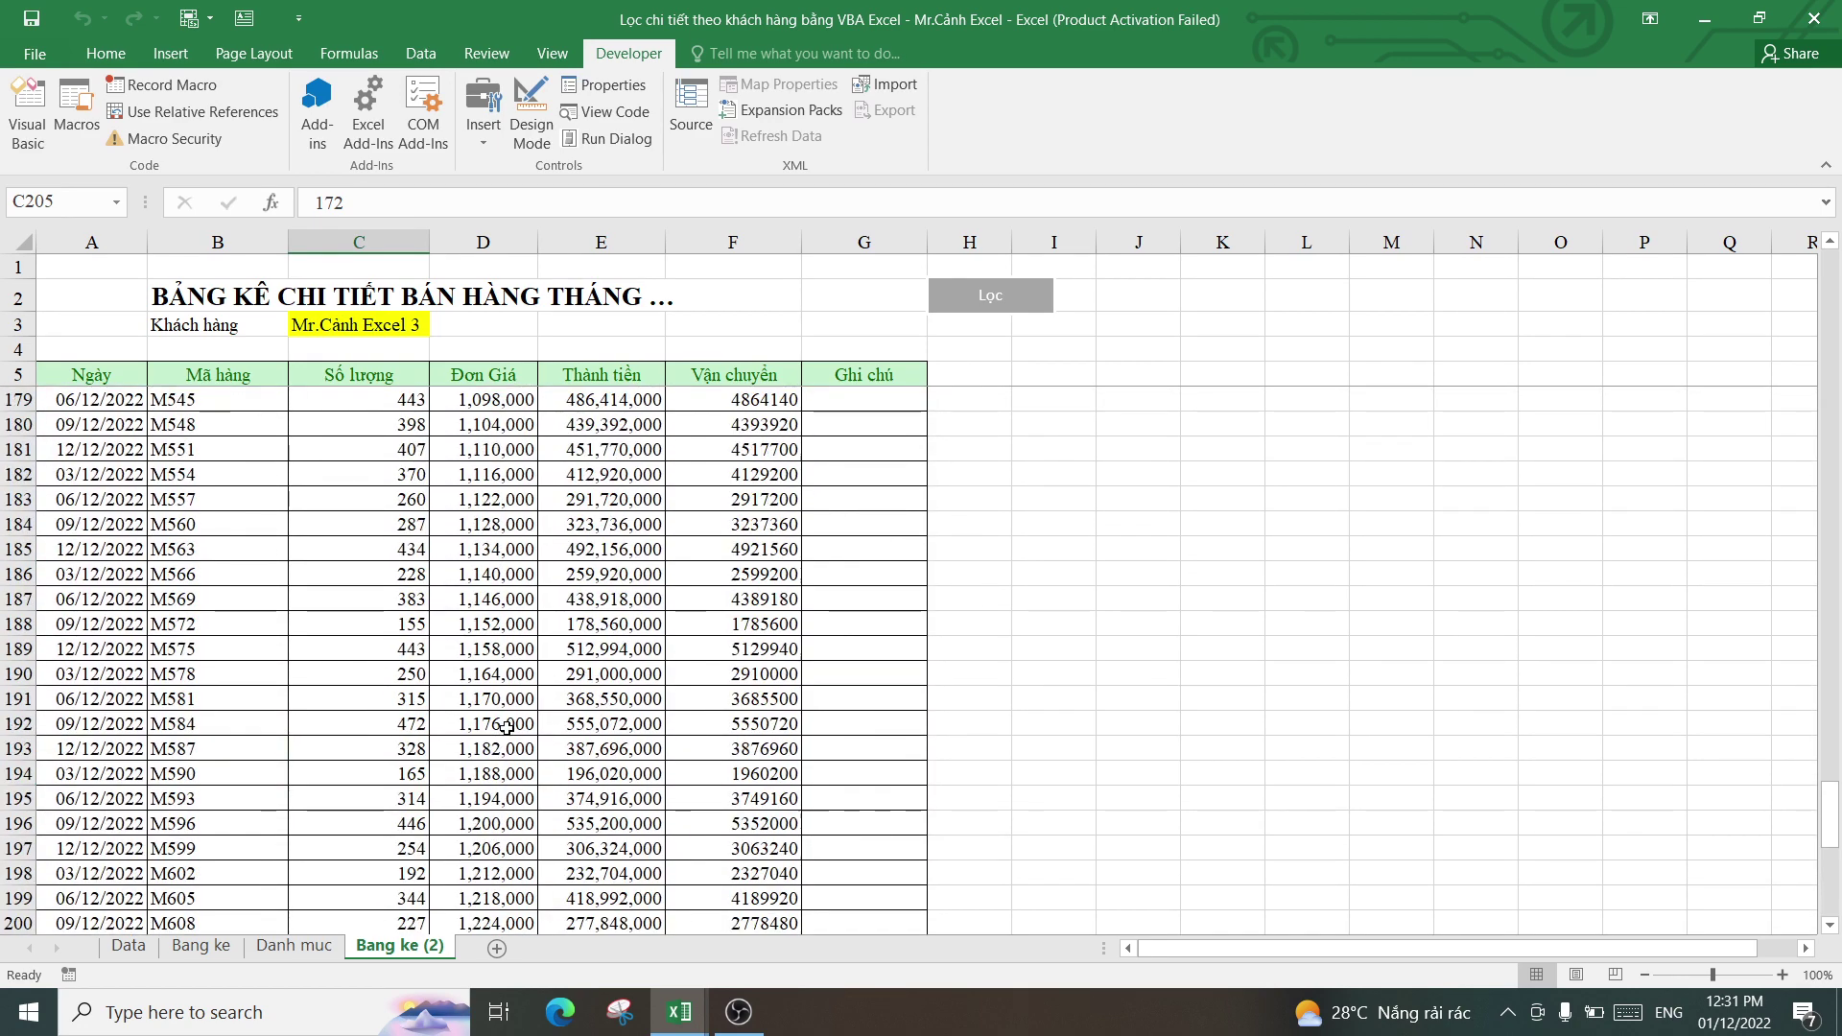
pyautogui.scroll(1, 505, 727)
pyautogui.scroll(10, 575, 671)
pyautogui.scroll(10, 634, 653)
pyautogui.scroll(10, 634, 653)
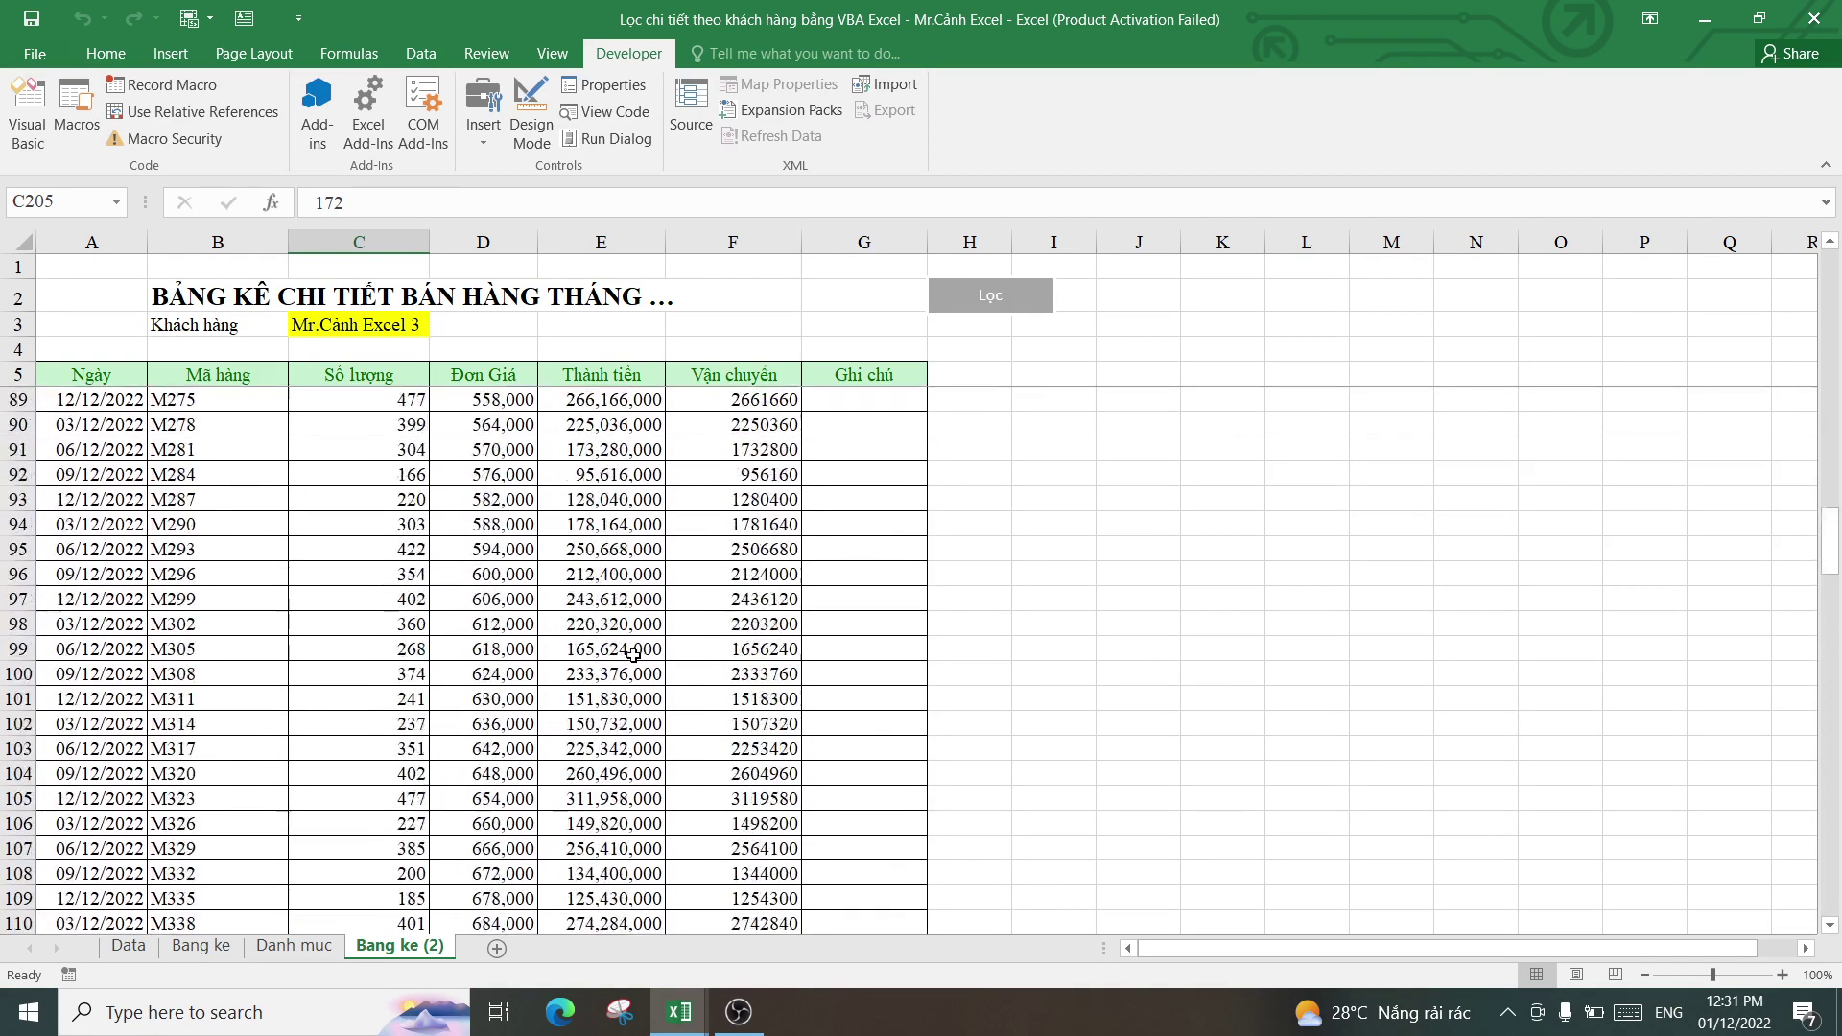
pyautogui.scroll(10, 633, 653)
pyautogui.scroll(3, 633, 653)
pyautogui.scroll(-8, 631, 638)
pyautogui.scroll(-10, 630, 627)
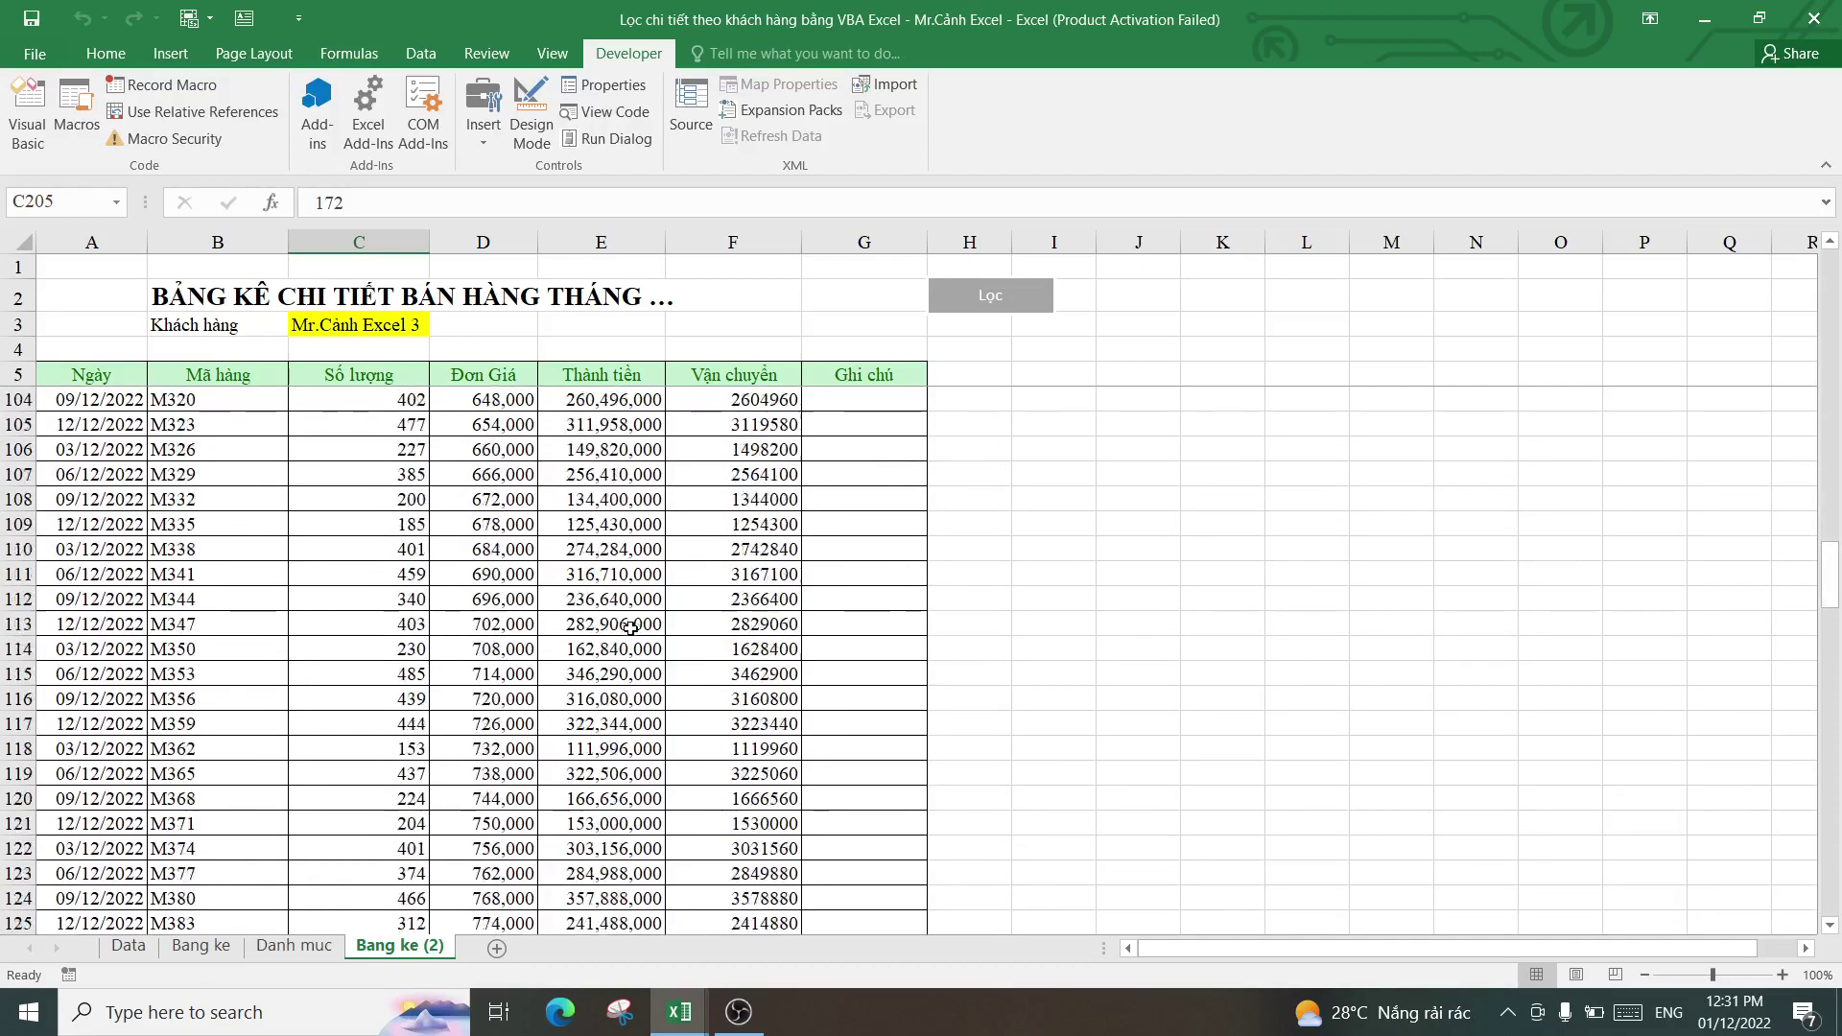
pyautogui.scroll(-10, 630, 627)
pyautogui.scroll(-7, 614, 614)
pyautogui.scroll(-7, 604, 604)
pyautogui.scroll(-7, 589, 592)
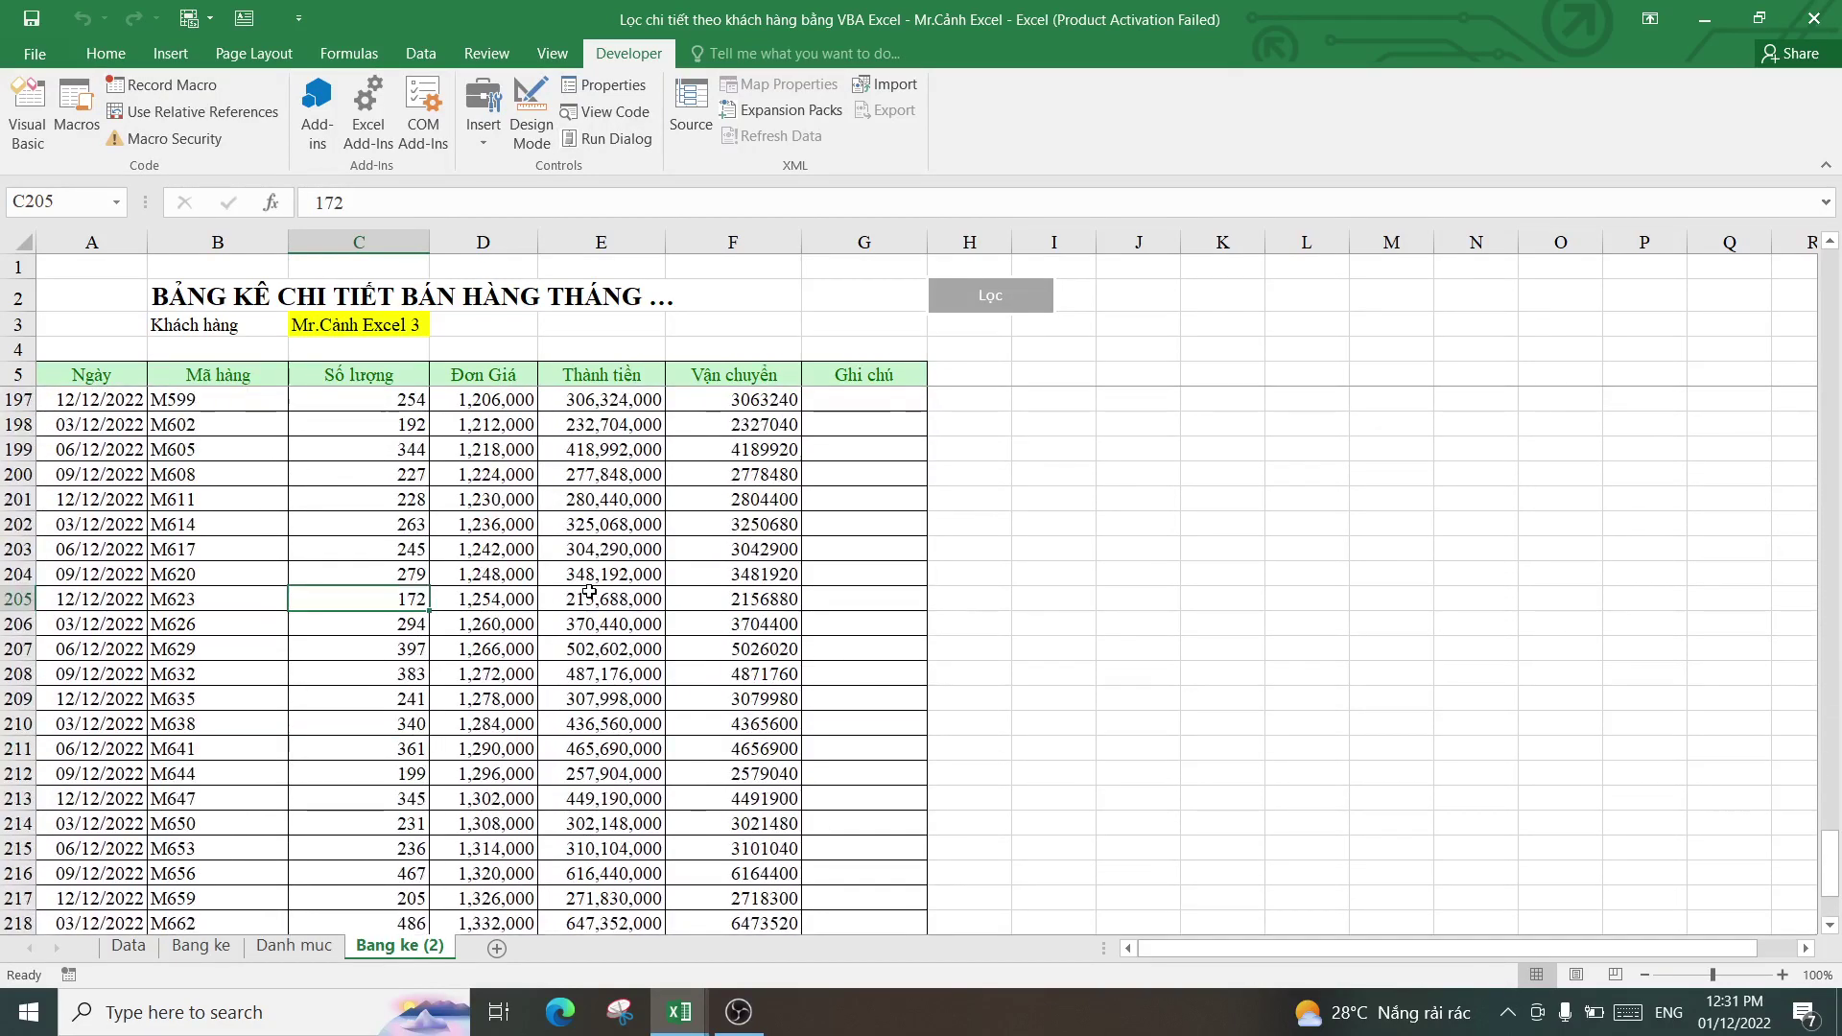
pyautogui.scroll(-7, 589, 592)
pyautogui.scroll(-1, 588, 598)
pyautogui.scroll(3, 588, 598)
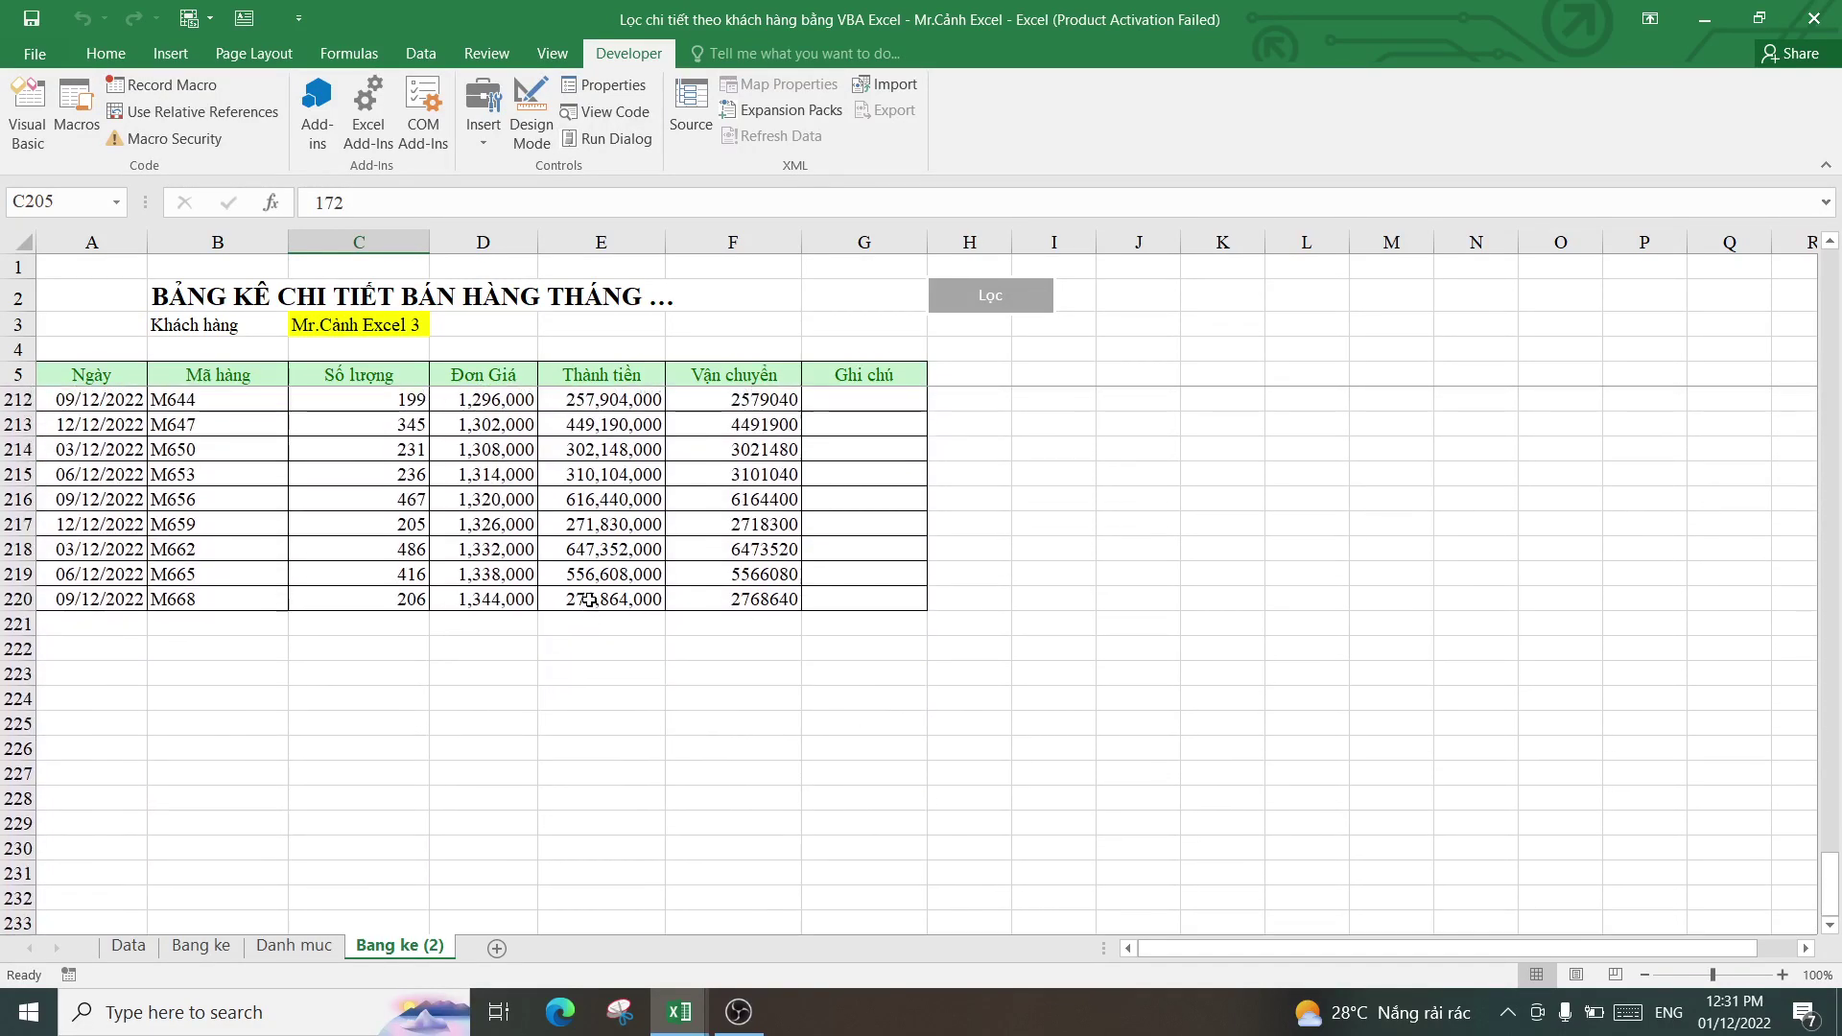
# - Check the last listed rows, ending at row 220, and select customer cell C3
pyautogui.click(384, 571)
pyautogui.moveTo(84, 599)
pyautogui.mouseDown()
pyautogui.moveTo(907, 587)
pyautogui.moveTo(906, 602)
pyautogui.mouseUp()
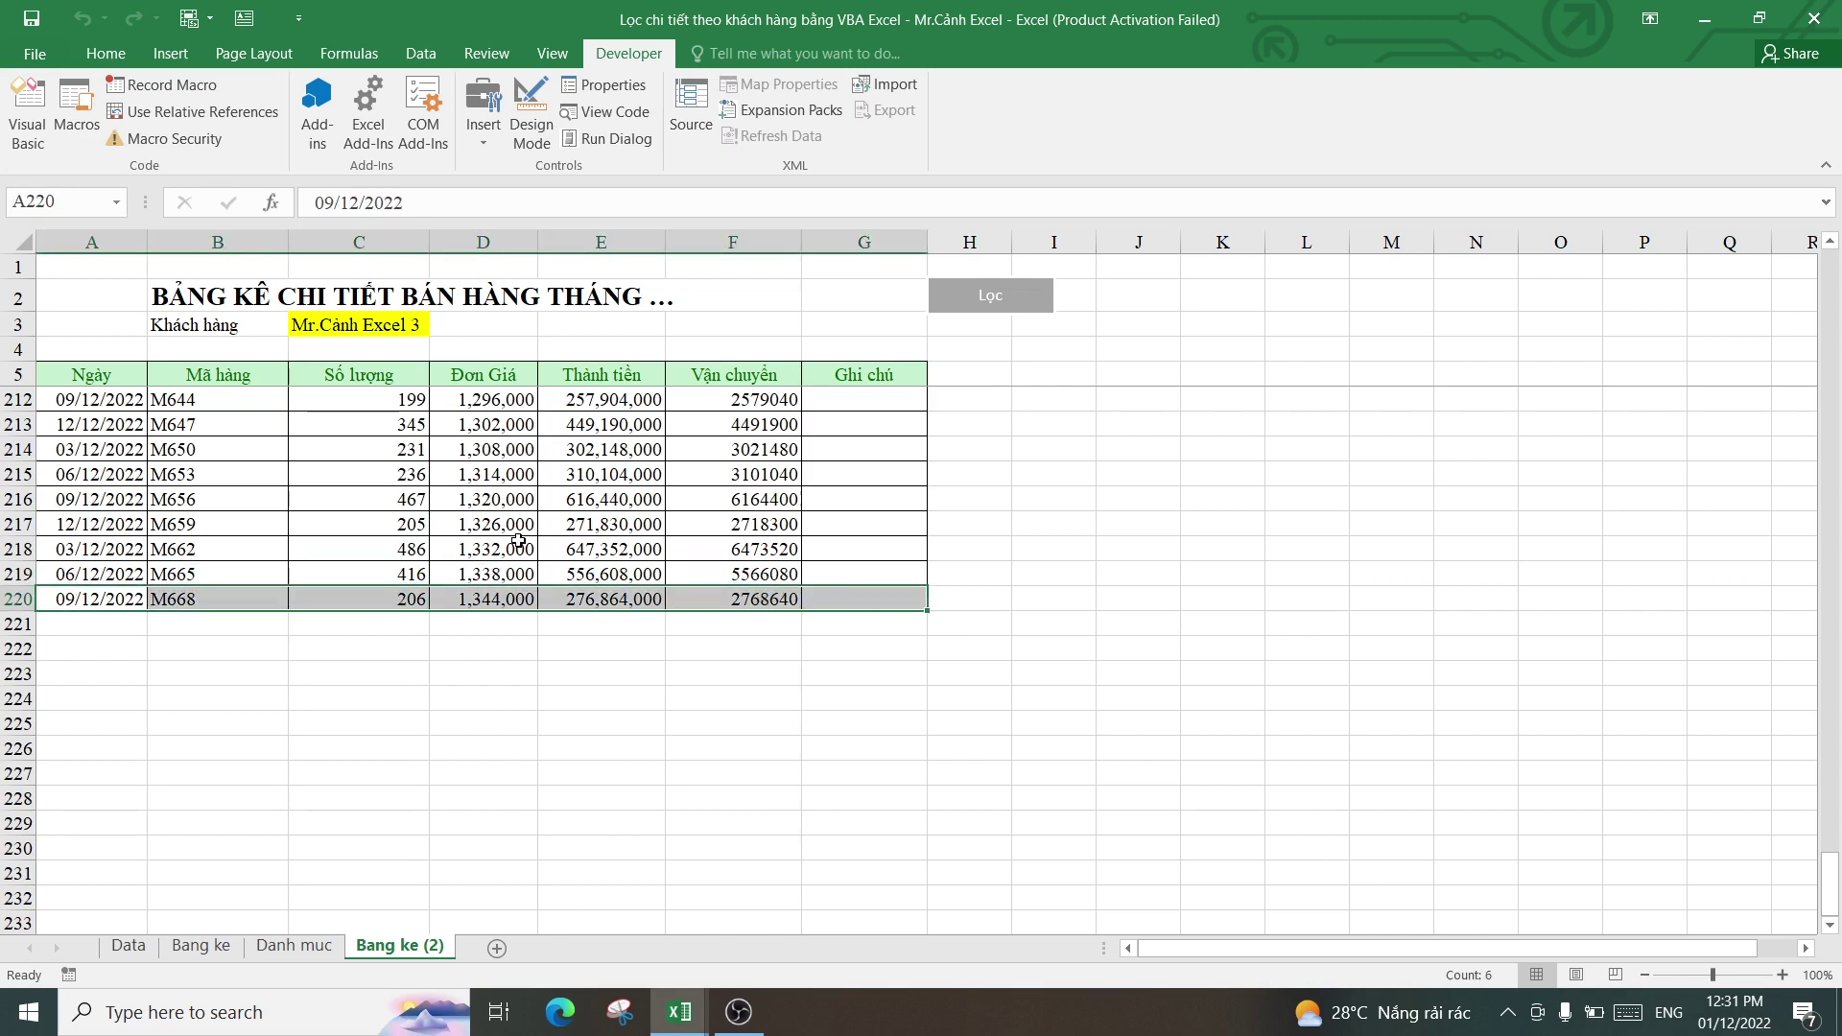
pyautogui.click(511, 500)
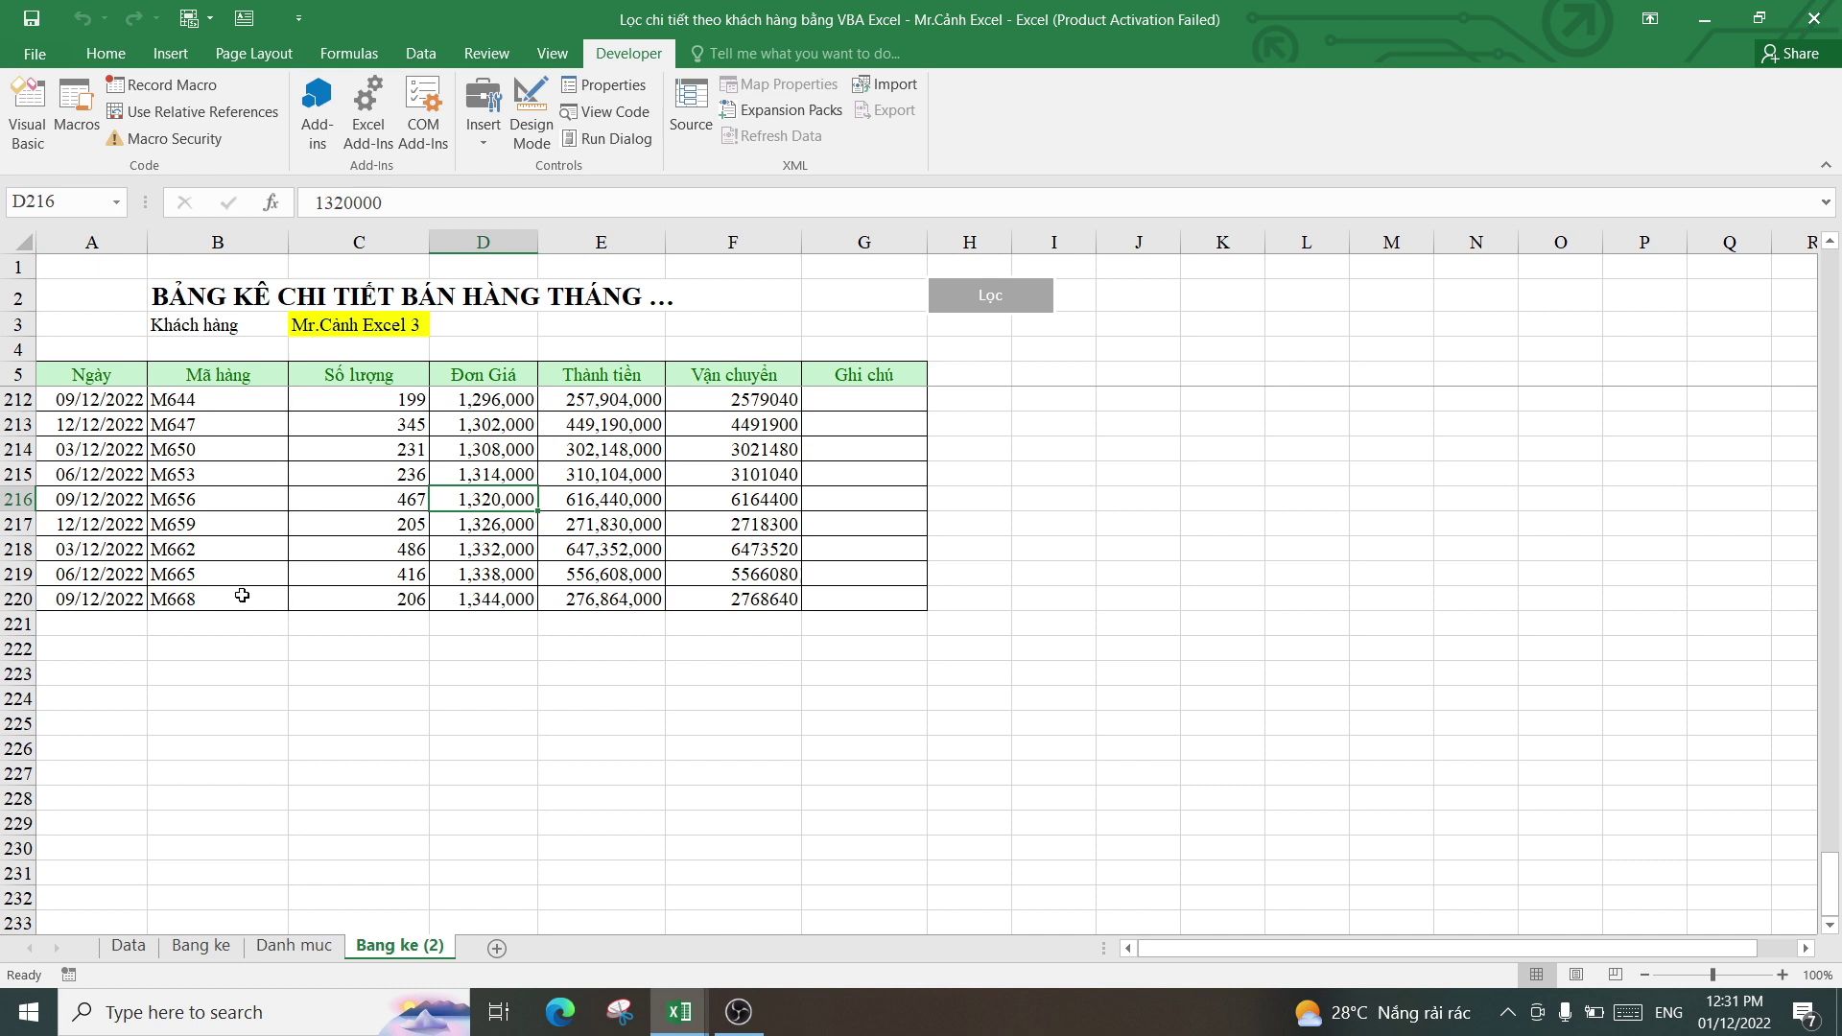
pyautogui.click(194, 503)
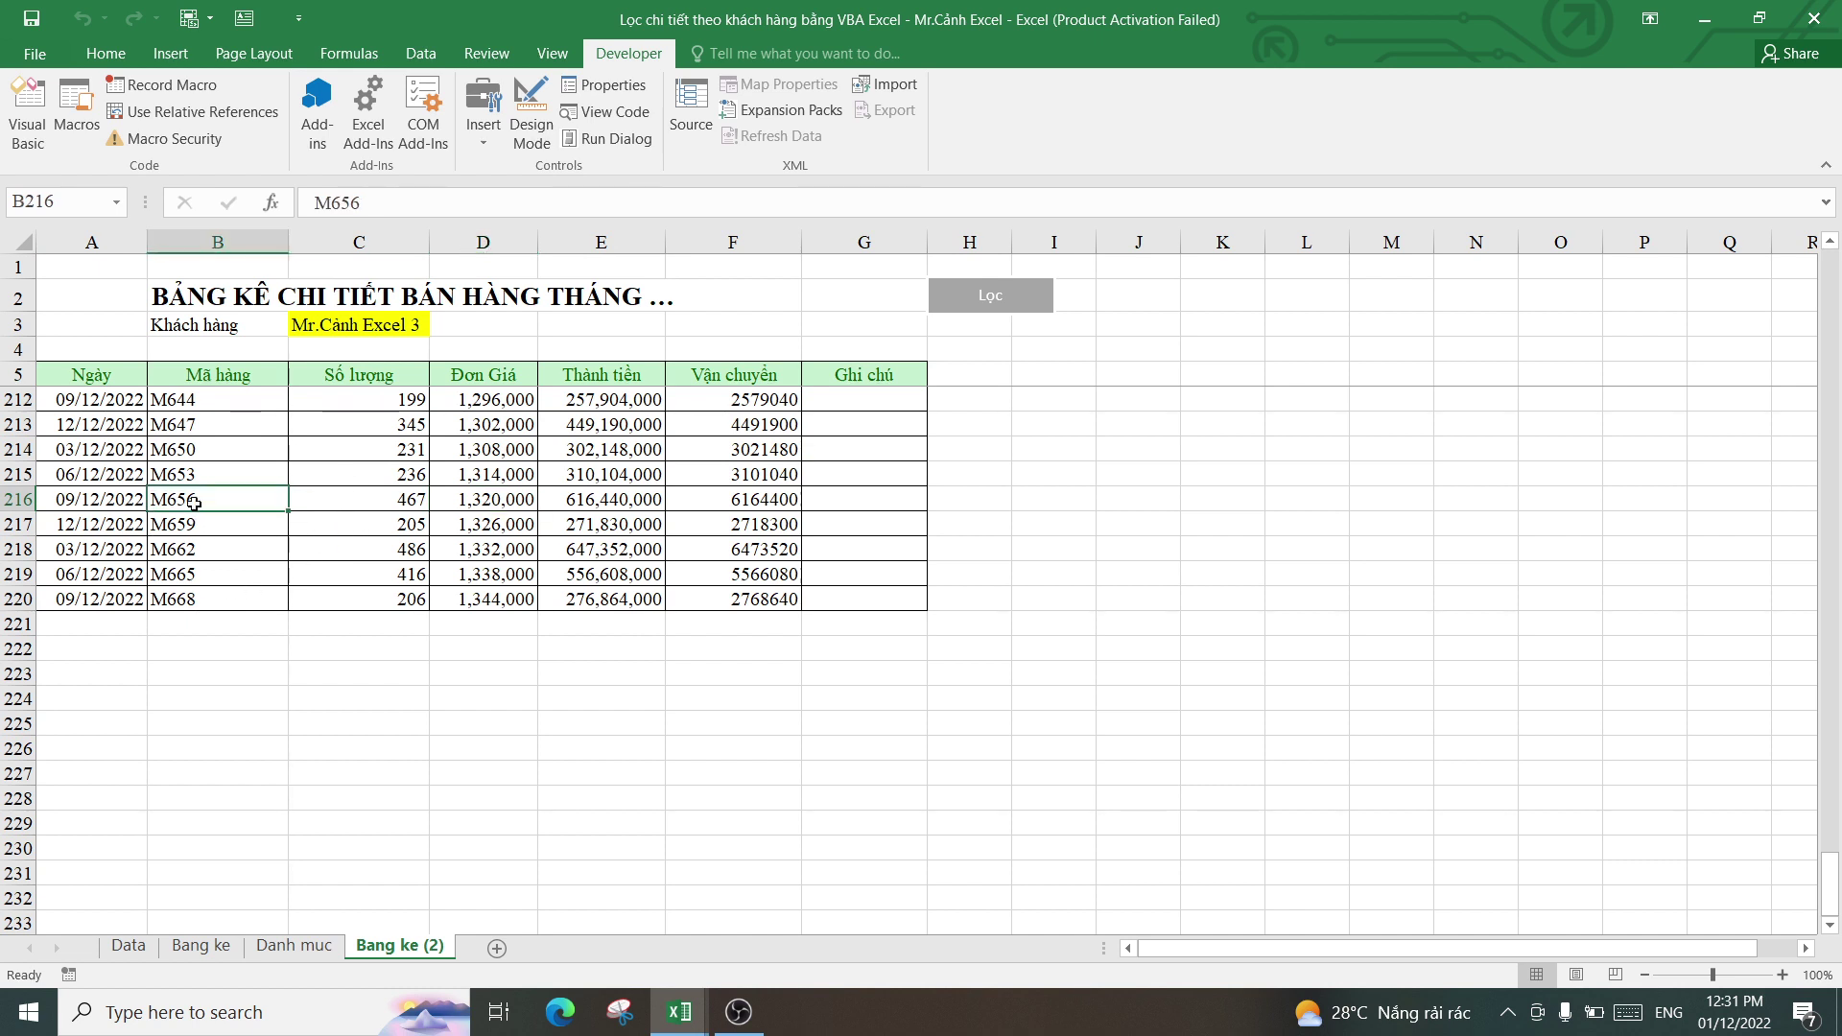
pyautogui.click(316, 321)
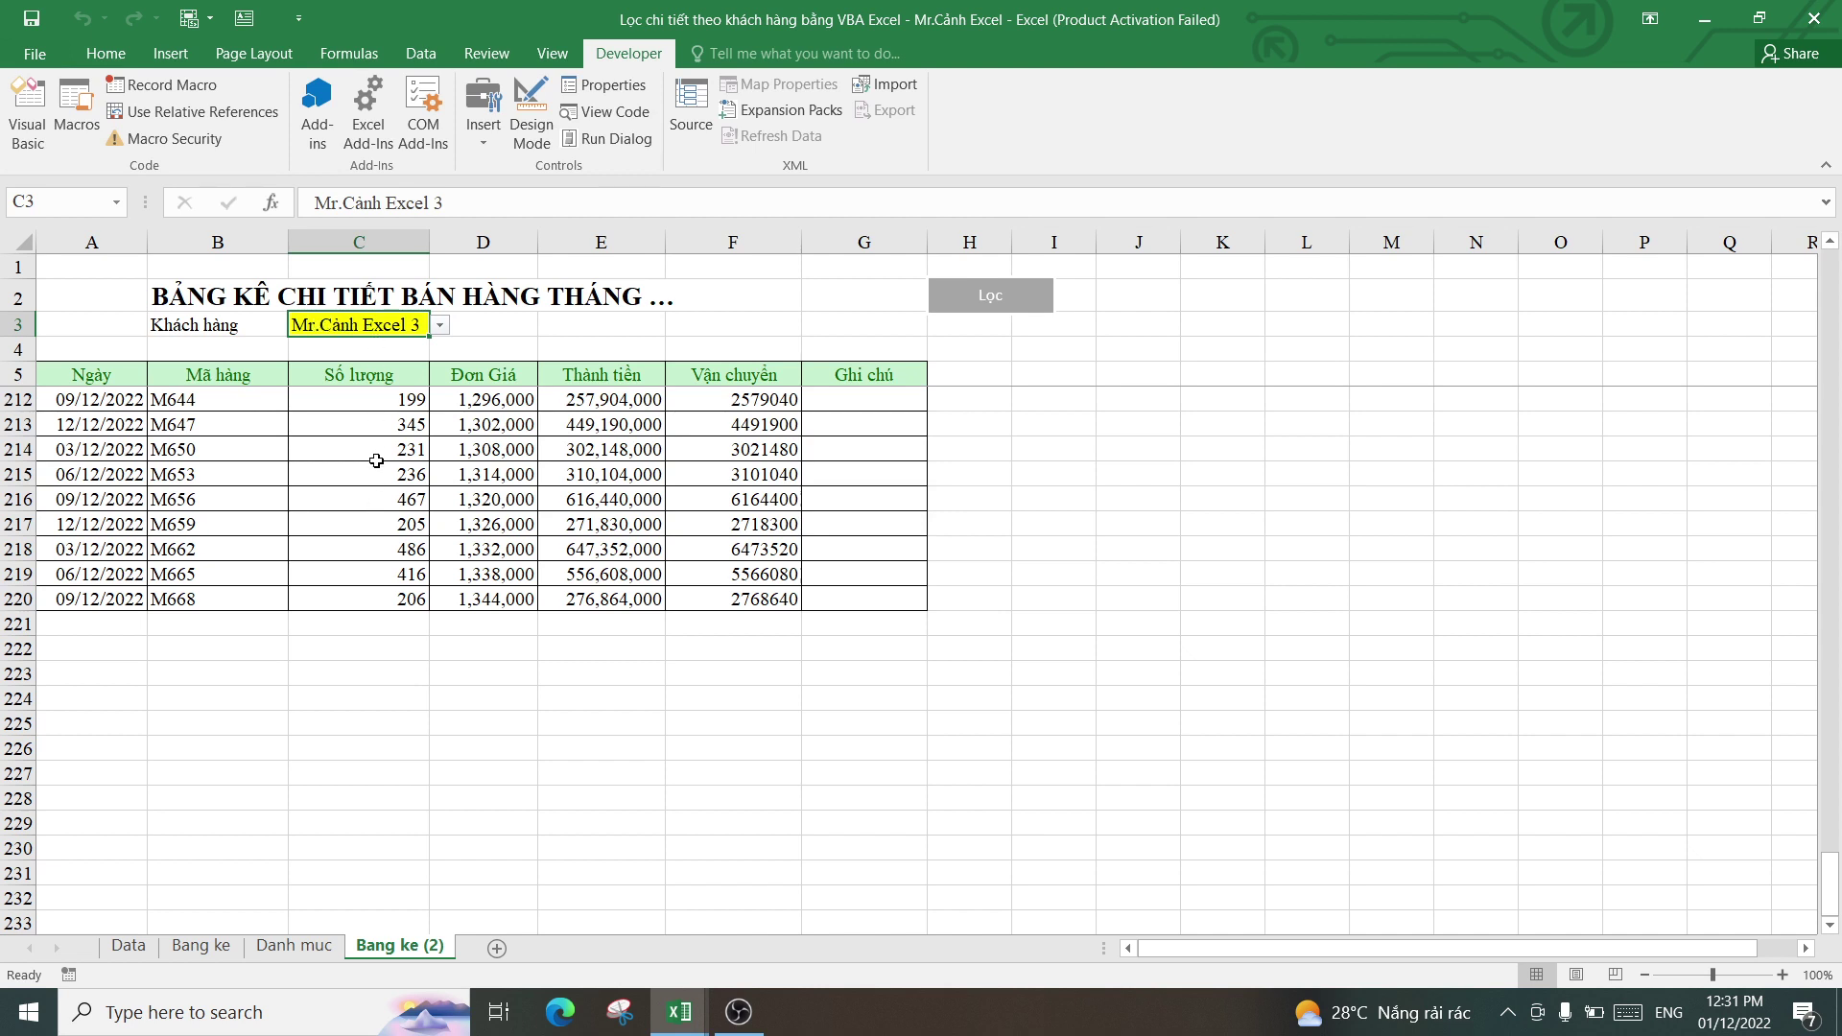
# - Choose the second customer from the C3 dropdown list
pyautogui.moveTo(228, 428); pyautogui.dragTo(767, 574)
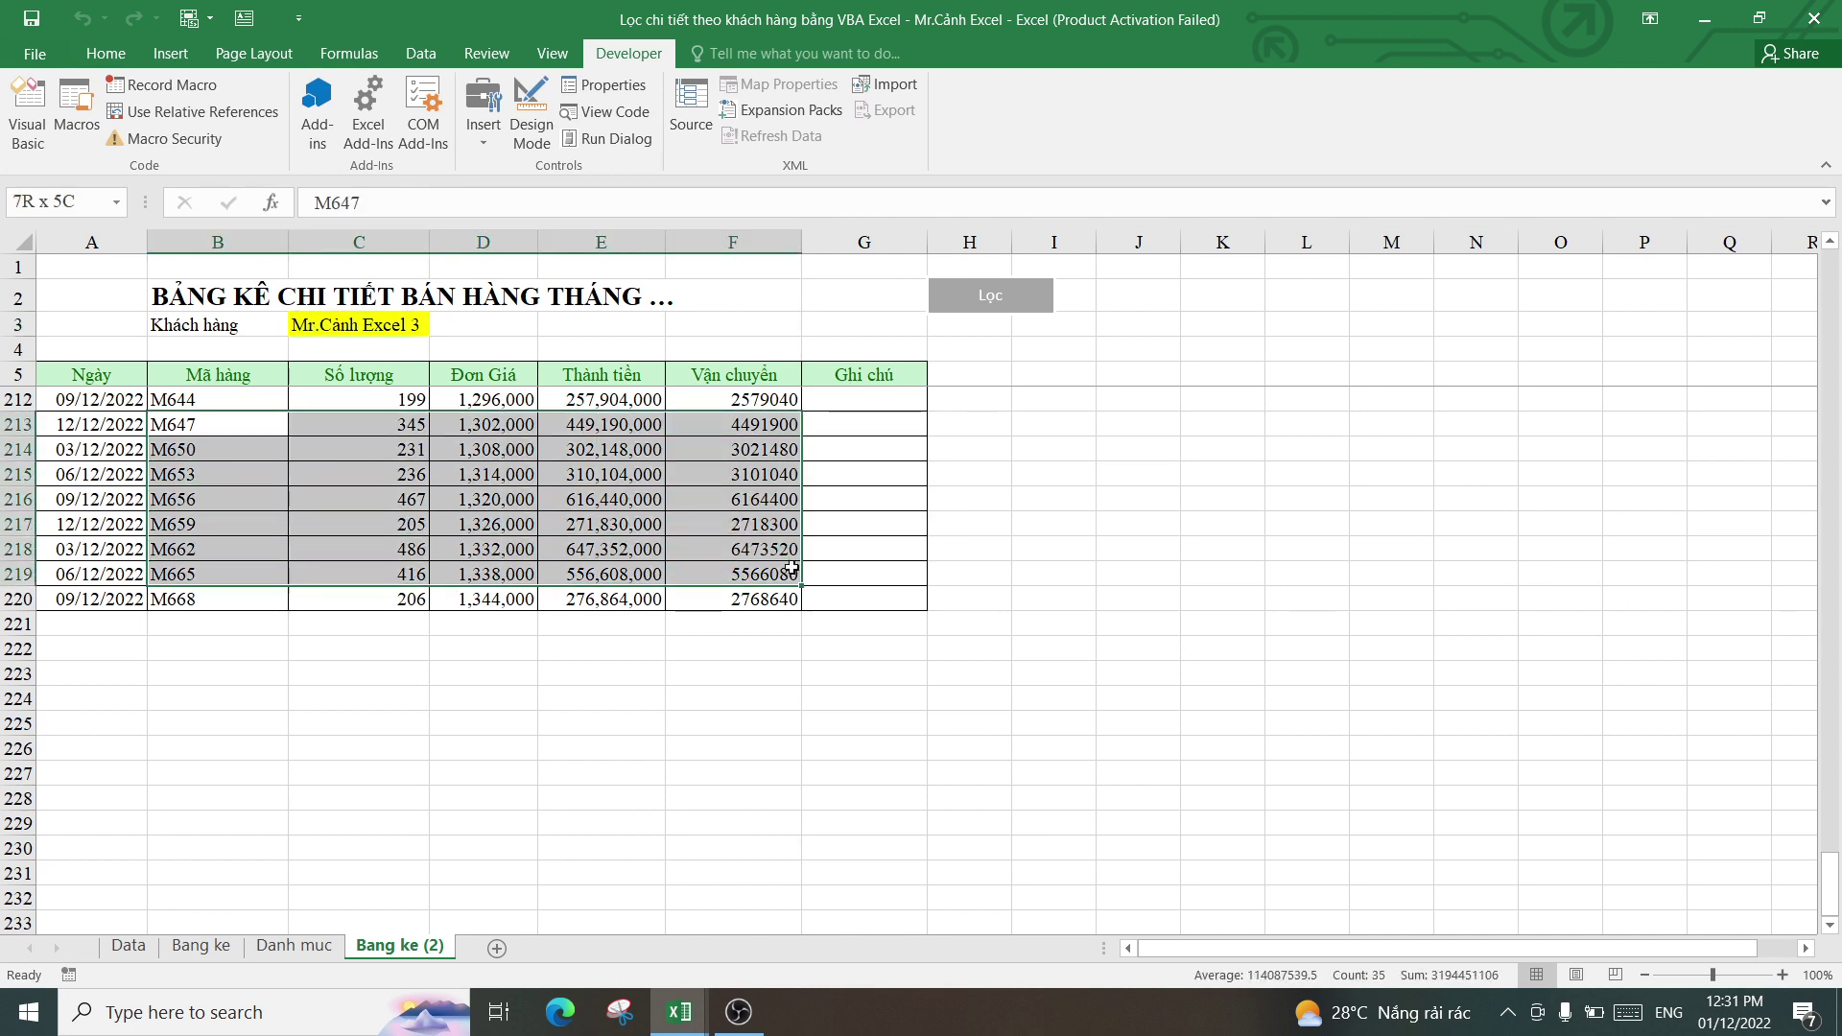
pyautogui.click(388, 321)
pyautogui.click(439, 325)
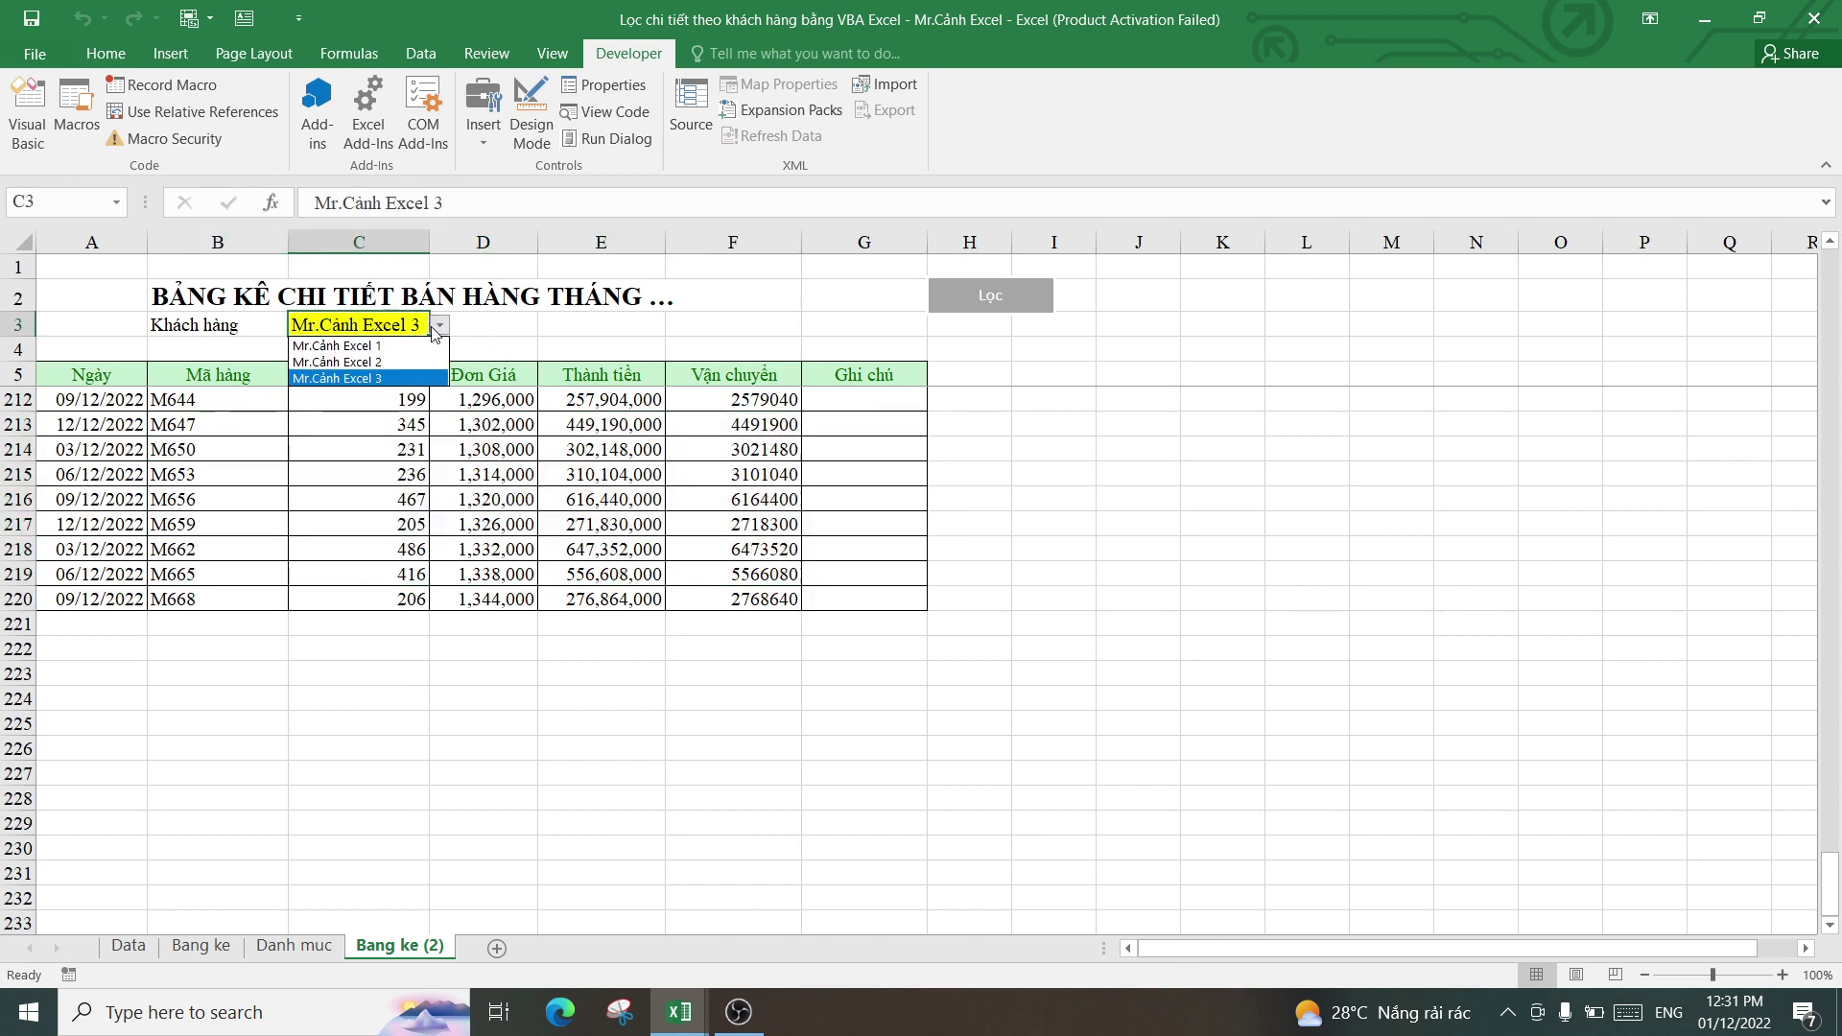
pyautogui.click(358, 362)
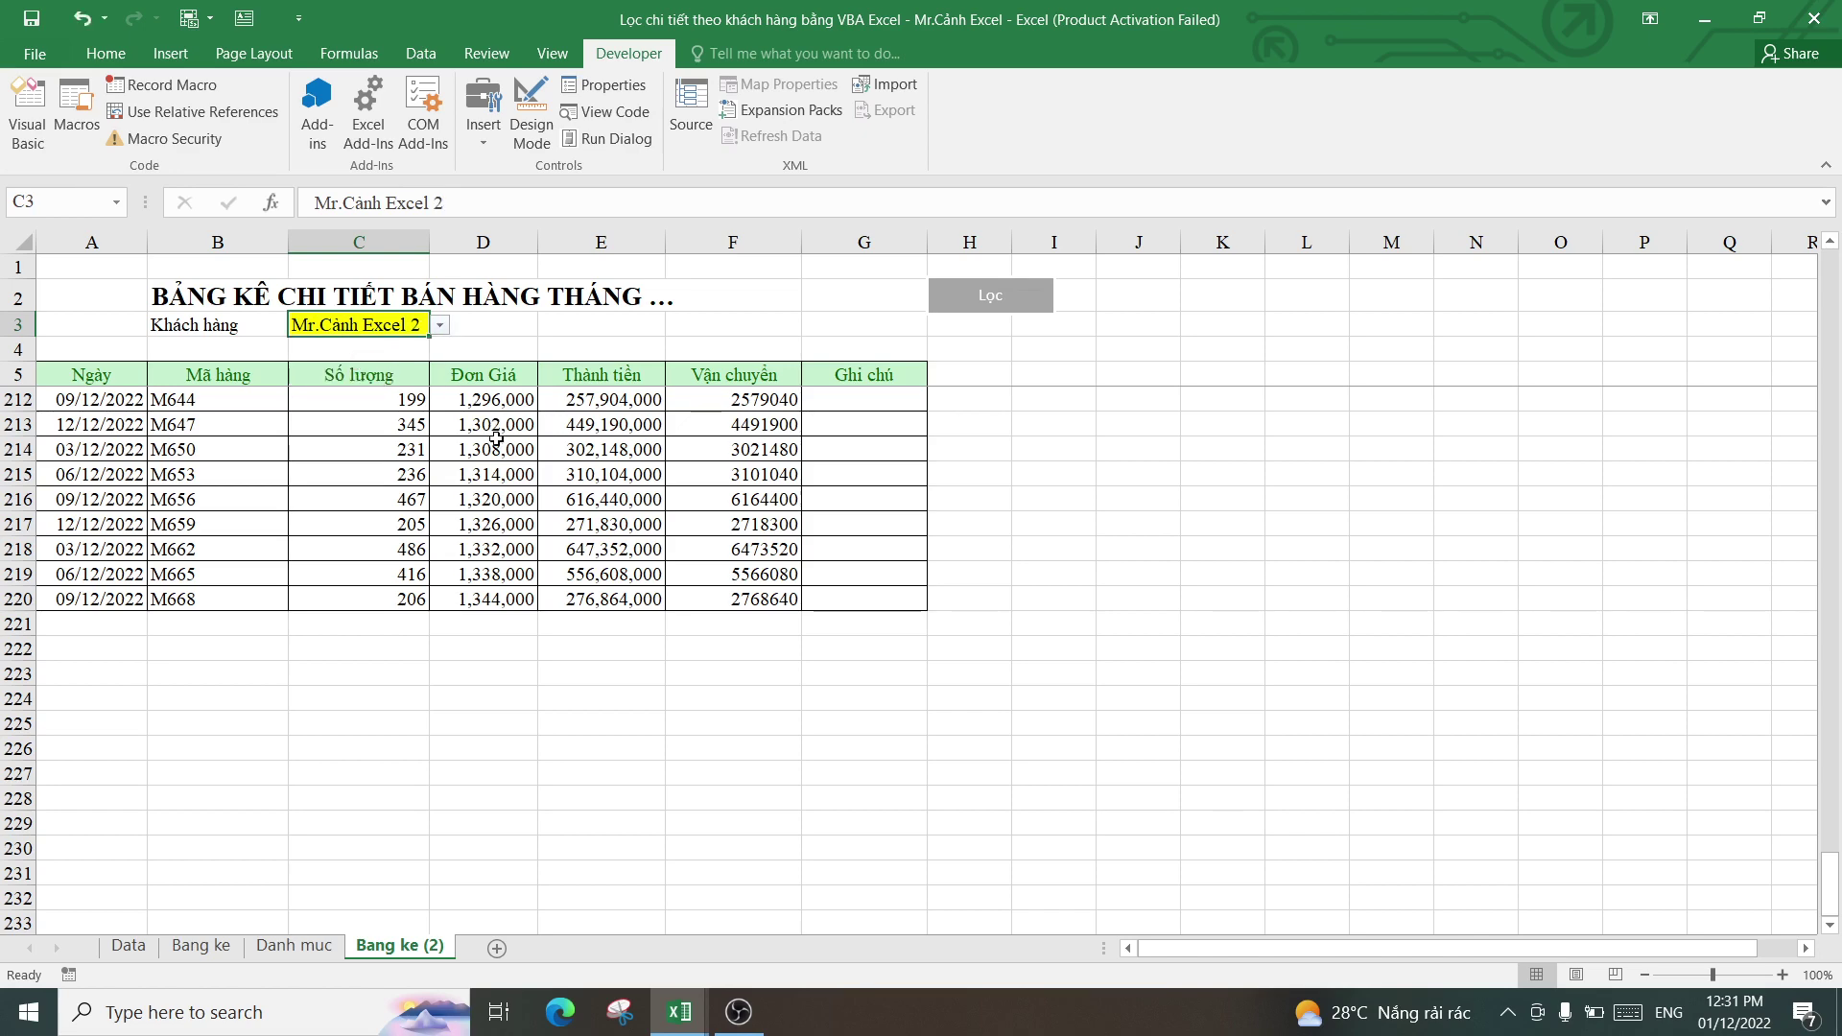
pyautogui.click(496, 473)
pyautogui.moveTo(677, 1011)
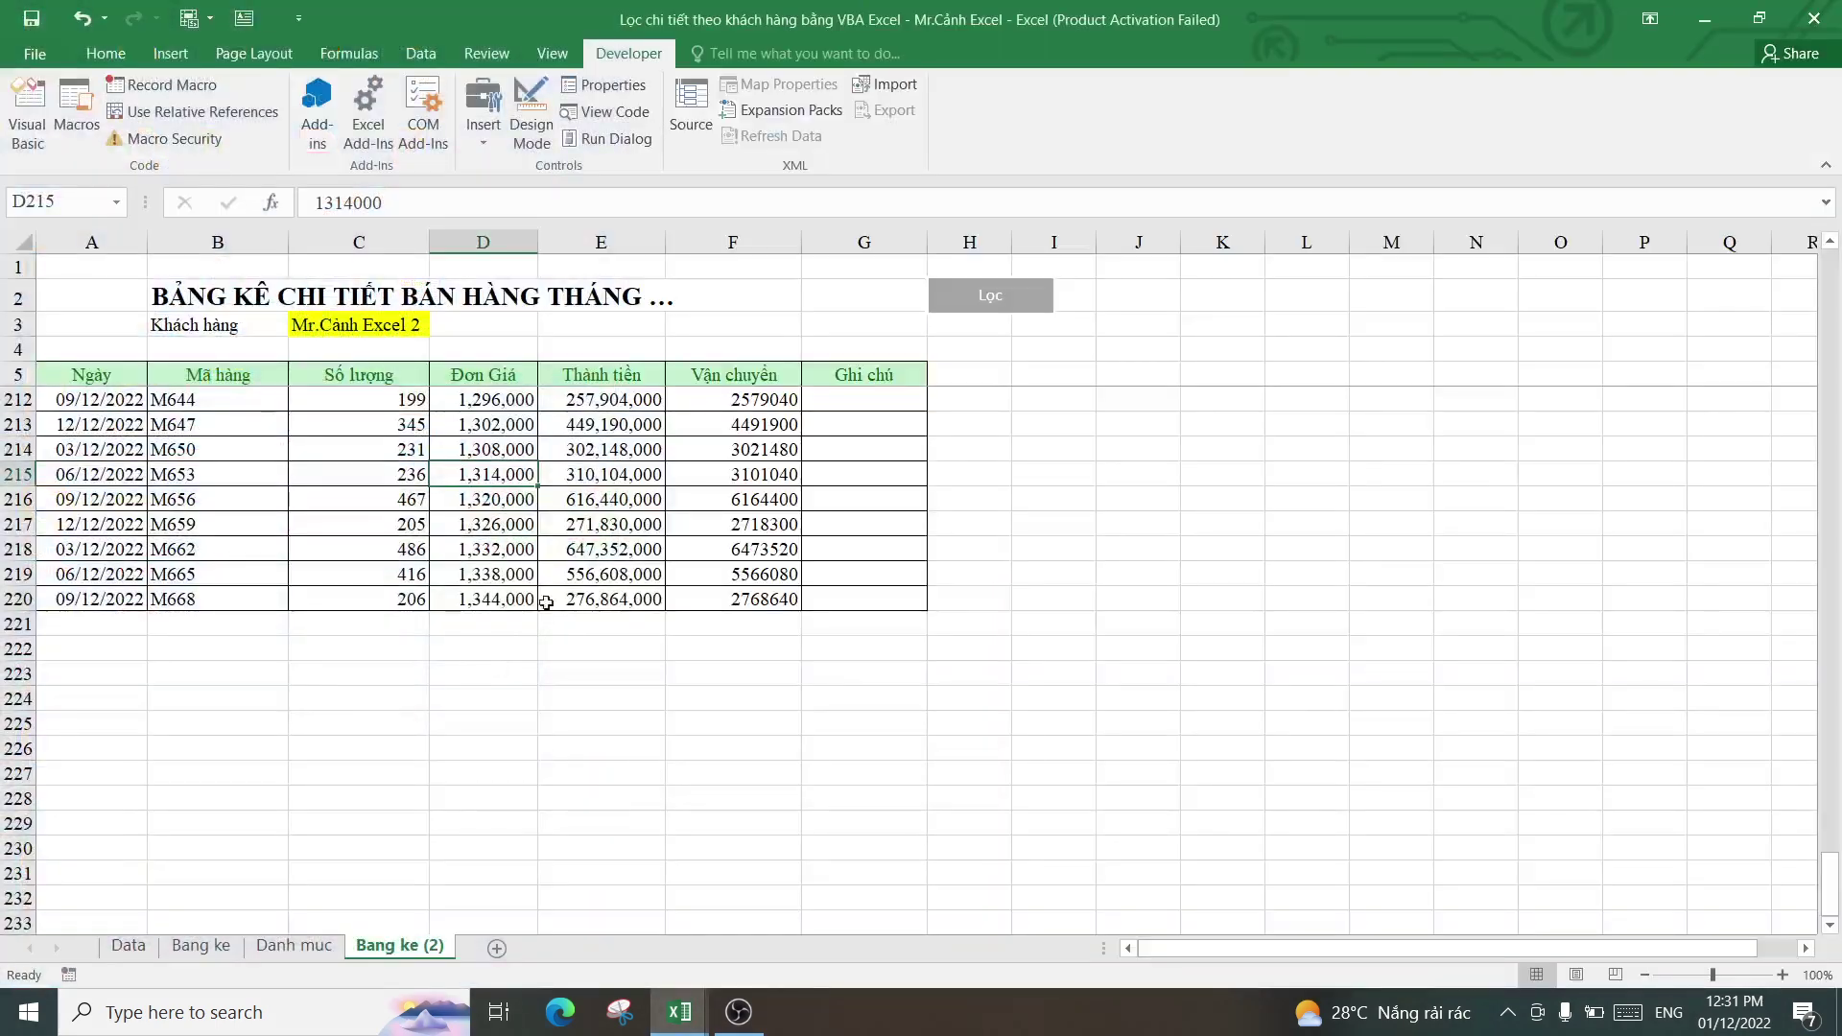
# - Clear the previous customer's rows A6:G220 from the report
pyautogui.moveTo(1831, 883); pyautogui.dragTo(1812, 125)
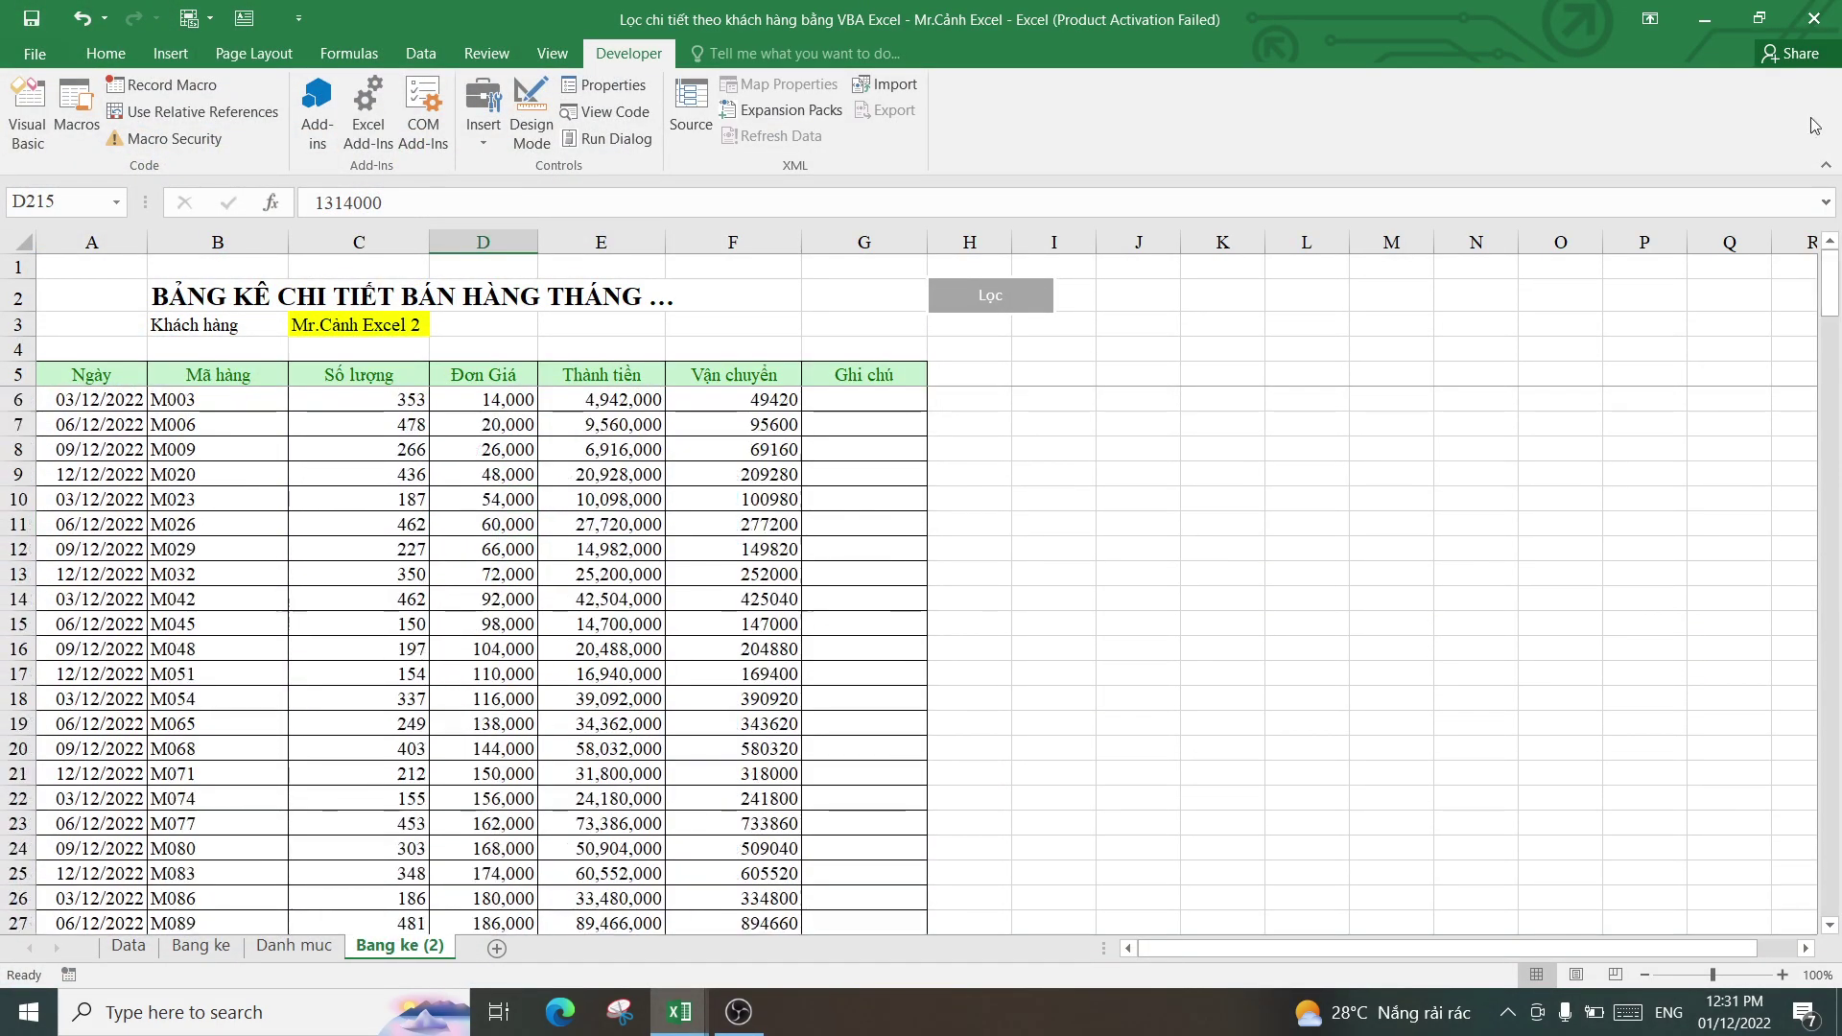
pyautogui.moveTo(95, 399); pyautogui.dragTo(852, 529)
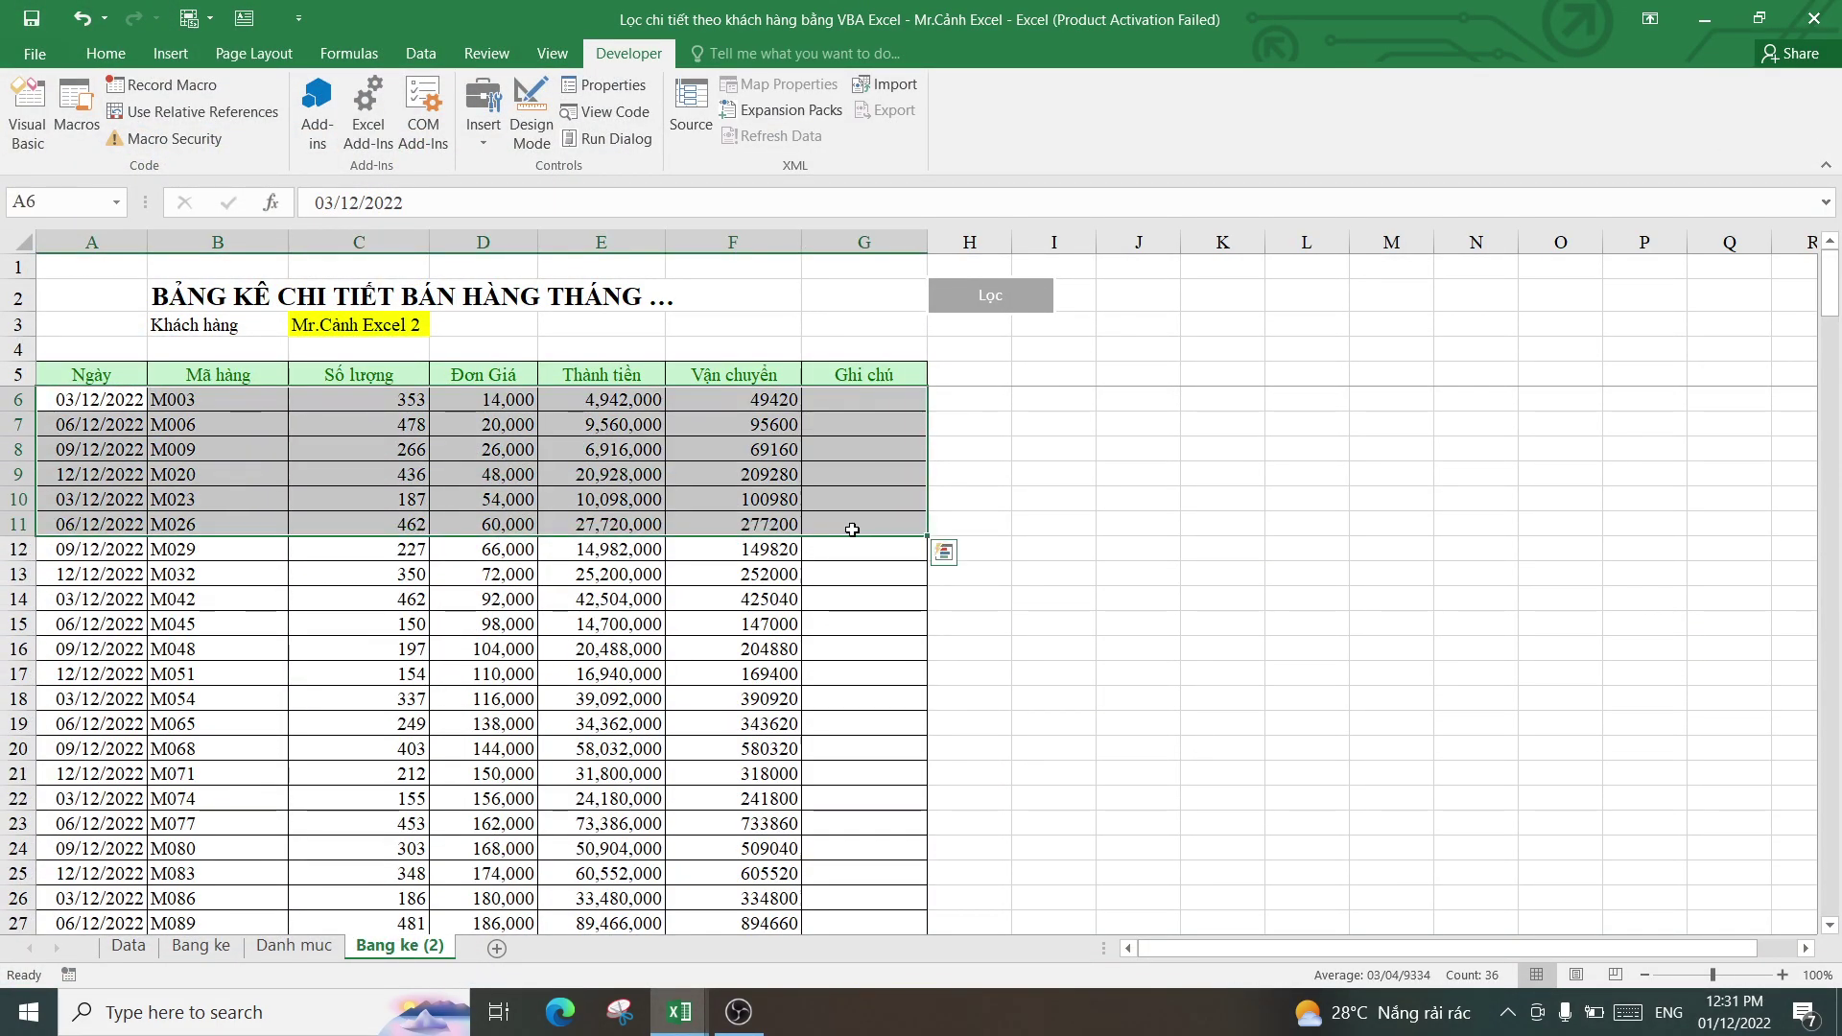
pyautogui.hotkey('ctrl', 'shift', 'Down')
pyautogui.press('Delete')
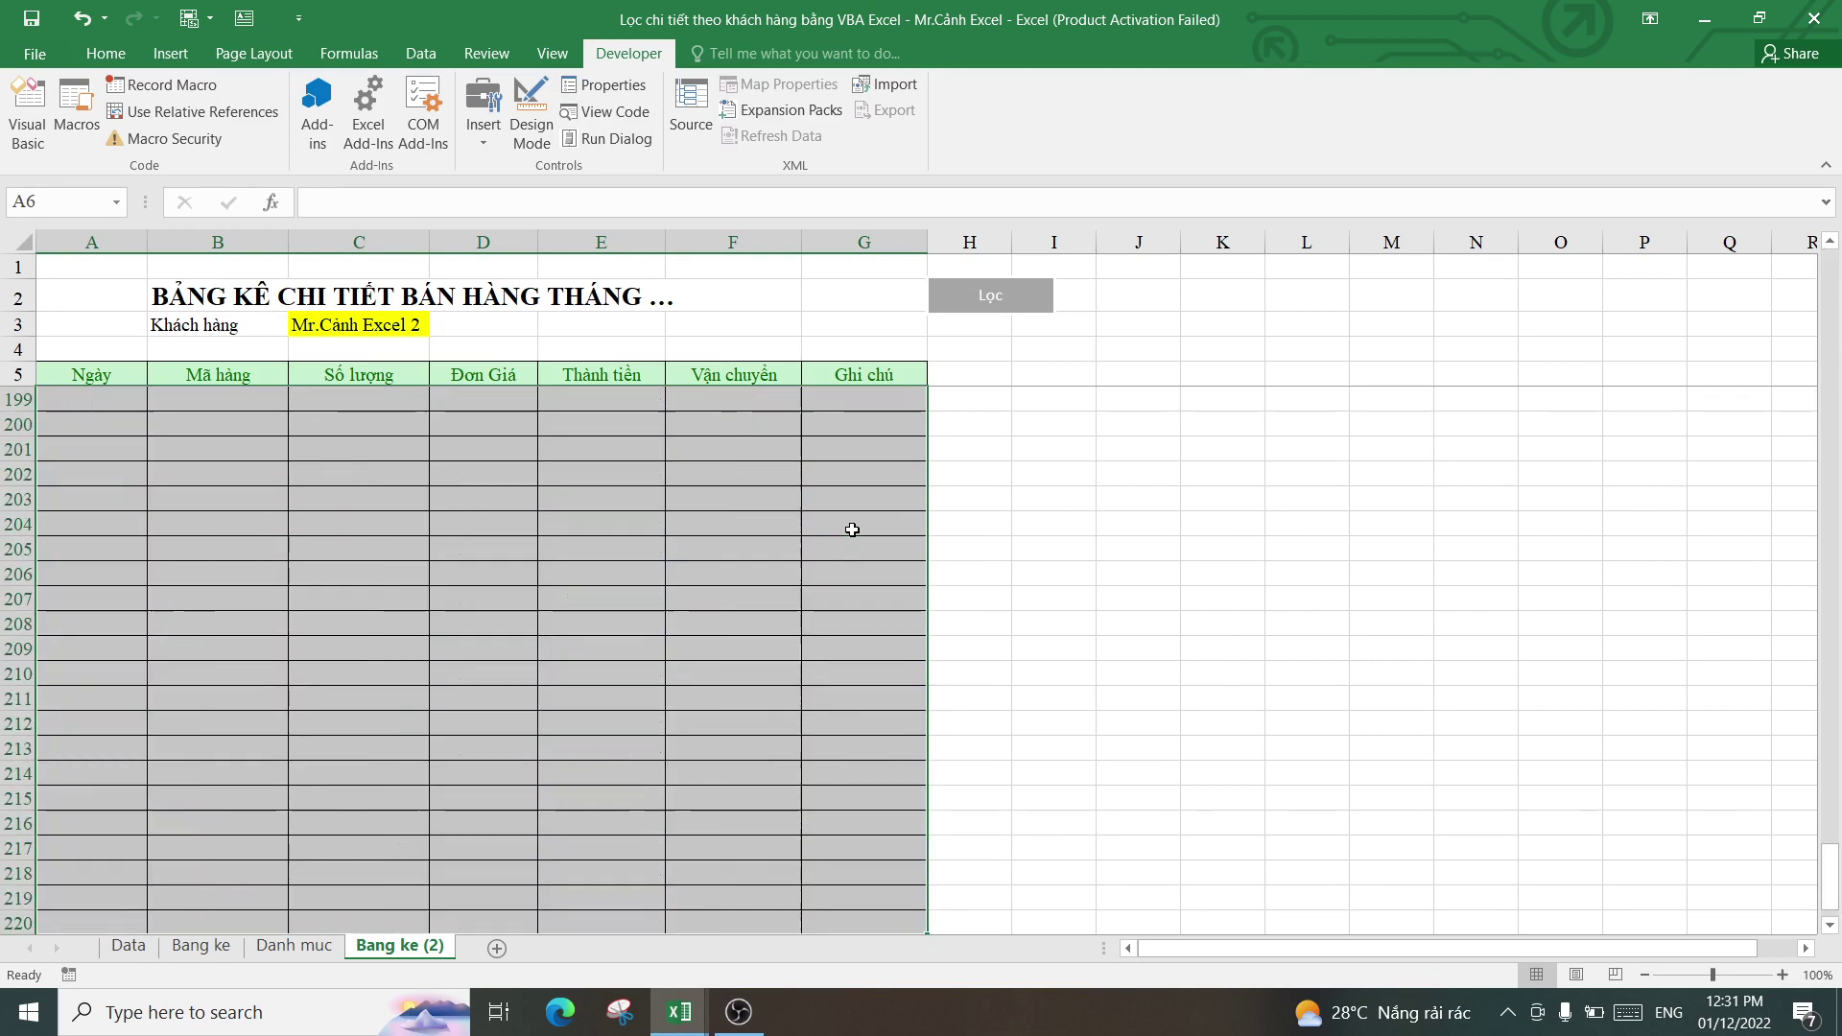
pyautogui.click(585, 549)
pyautogui.click(422, 449)
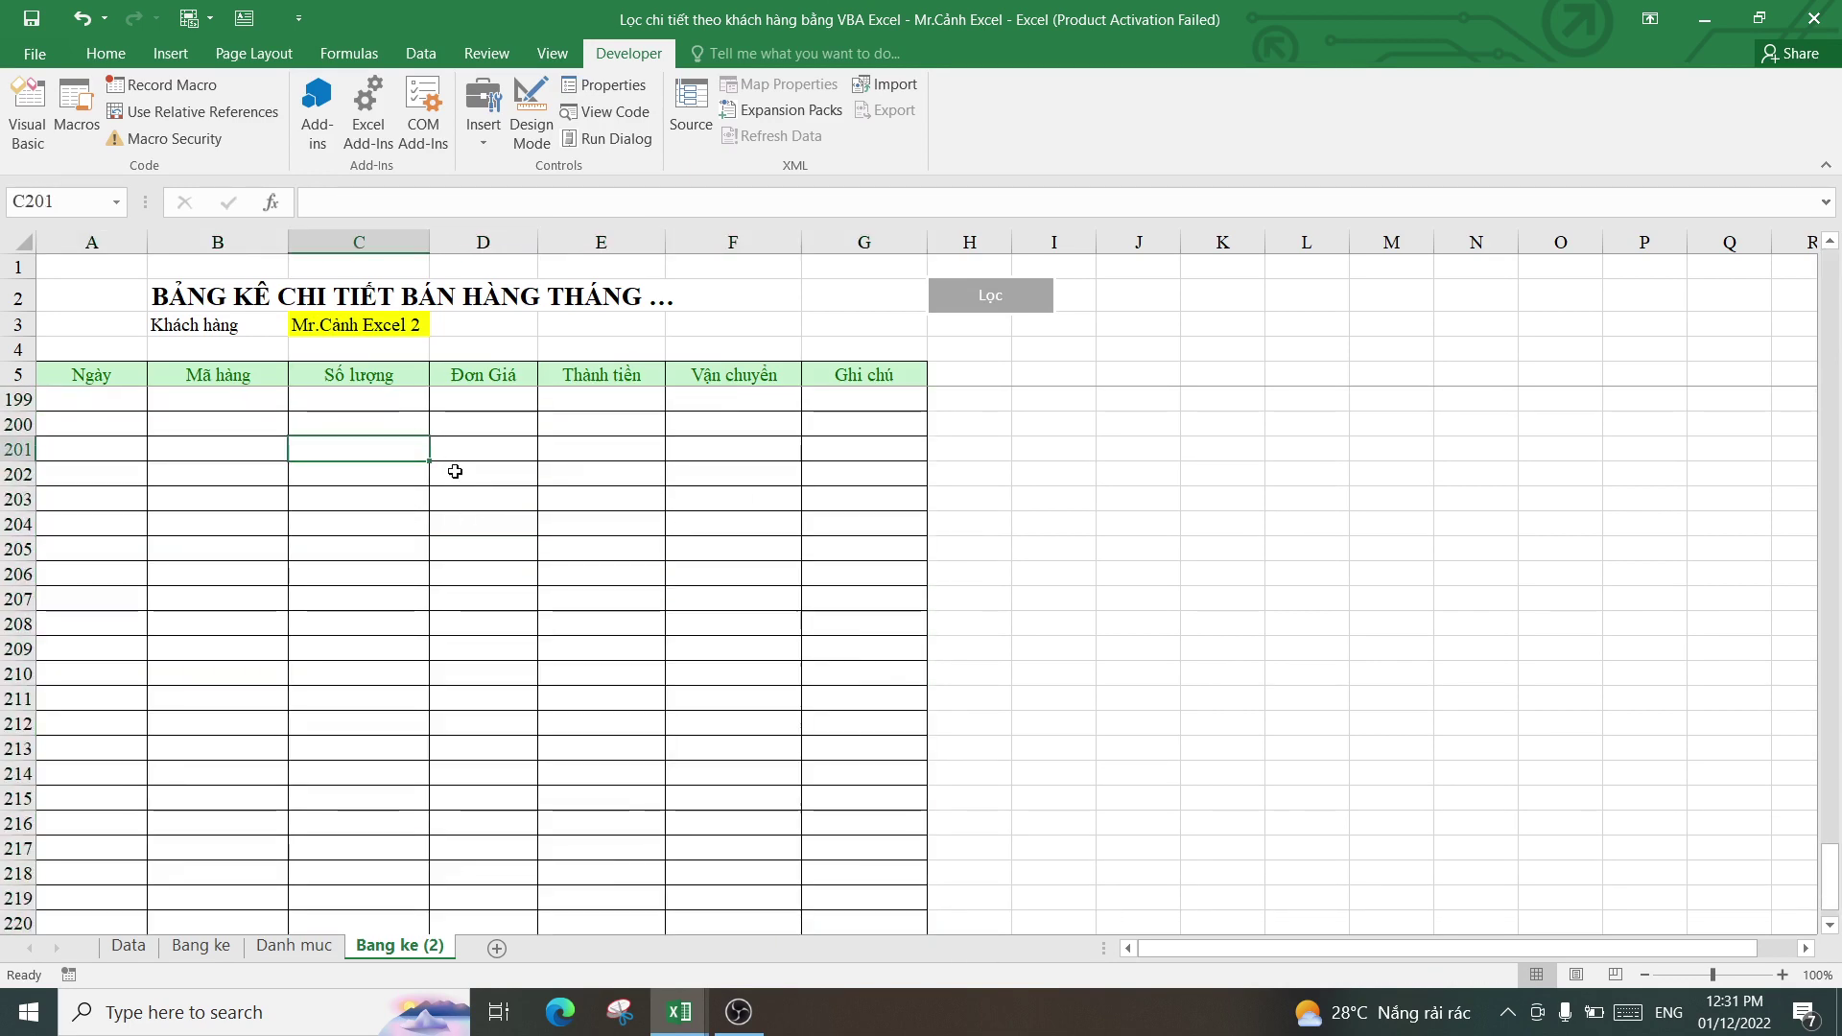
# - Rerun the filter macro and scroll through the second customer's refilled rows
pyautogui.click(801, 901)
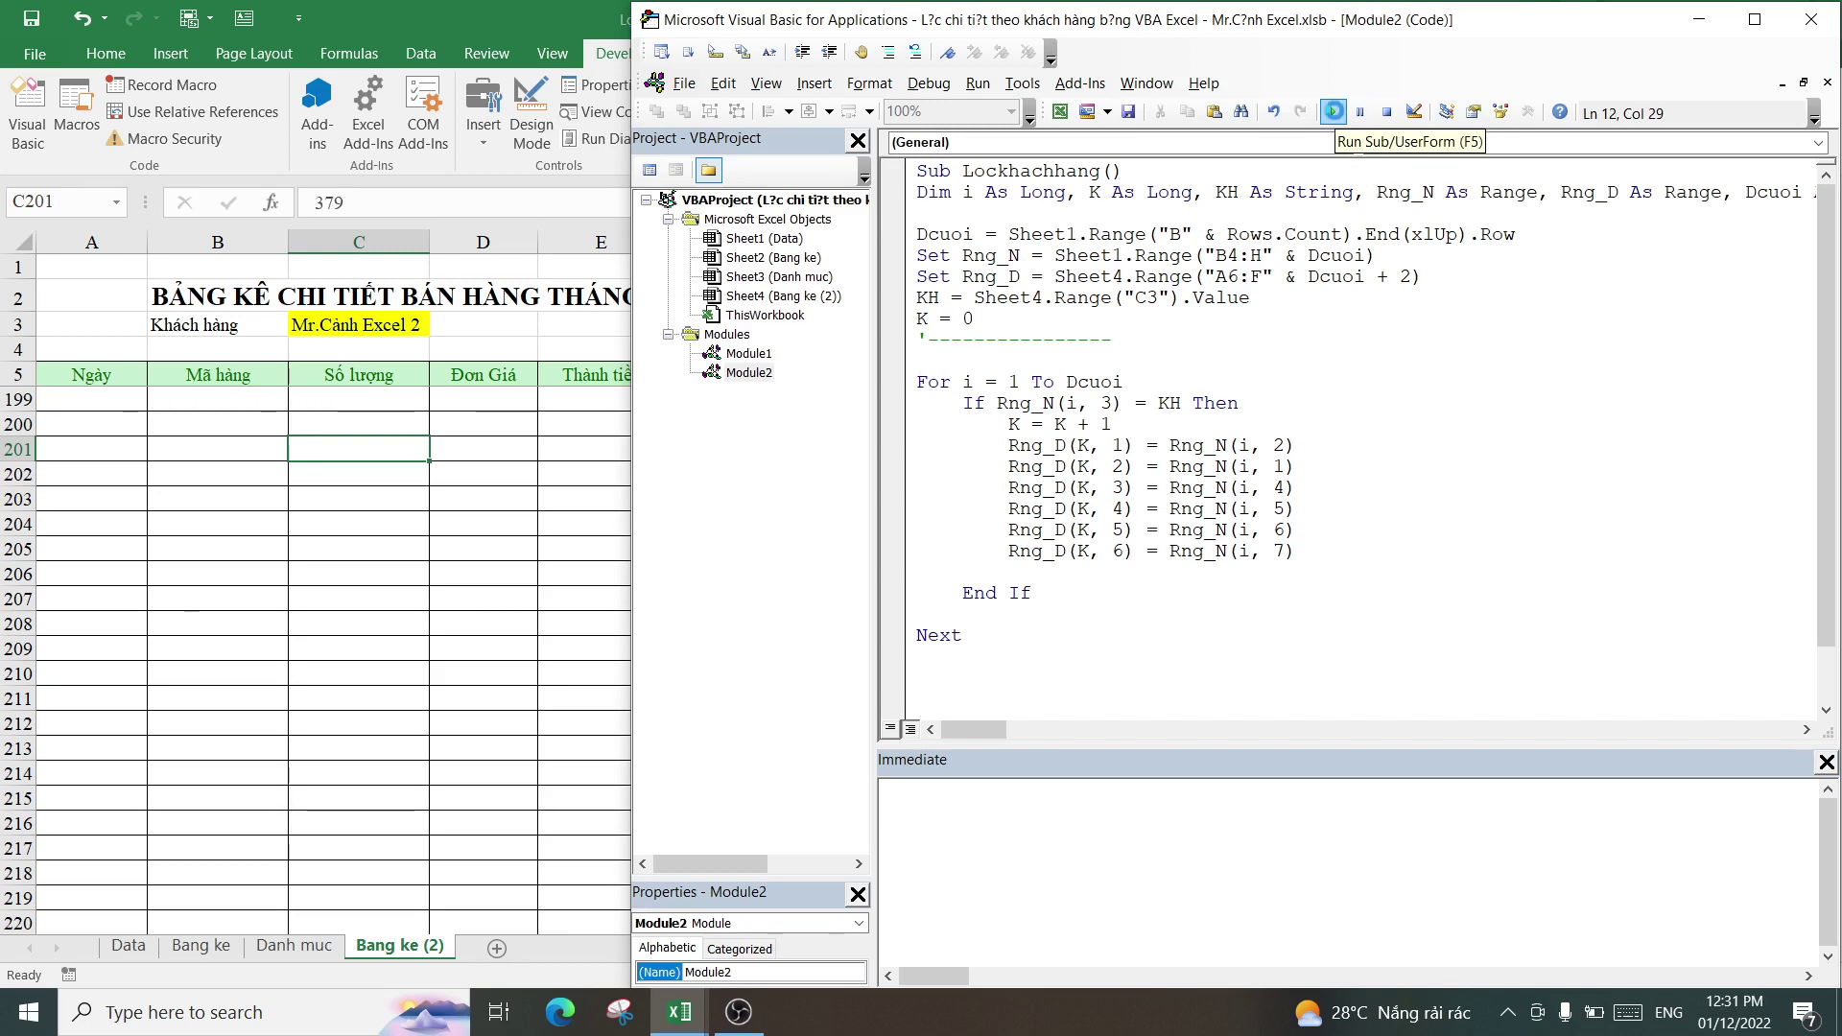
pyautogui.click(1331, 112)
pyautogui.click(296, 623)
pyautogui.scroll(-5, 383, 662)
pyautogui.scroll(-6, 470, 699)
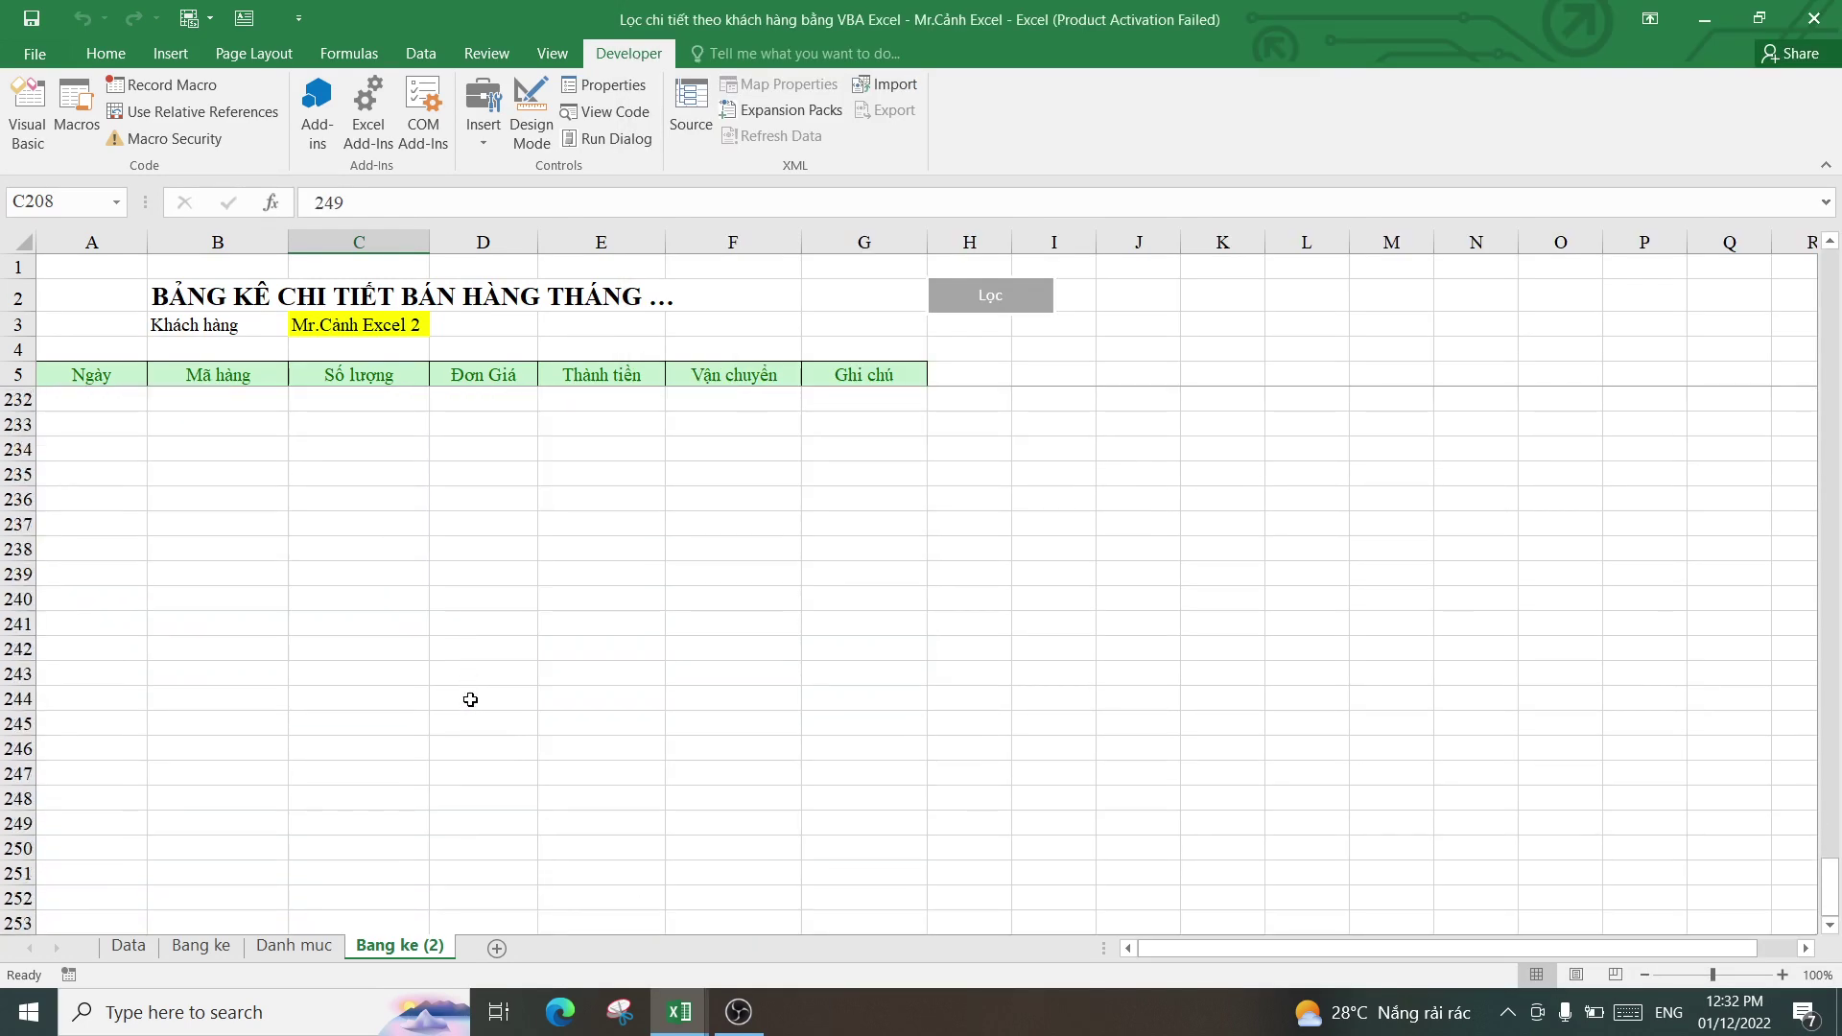
pyautogui.scroll(5, 470, 699)
pyautogui.scroll(2, 470, 699)
pyautogui.scroll(2, 470, 700)
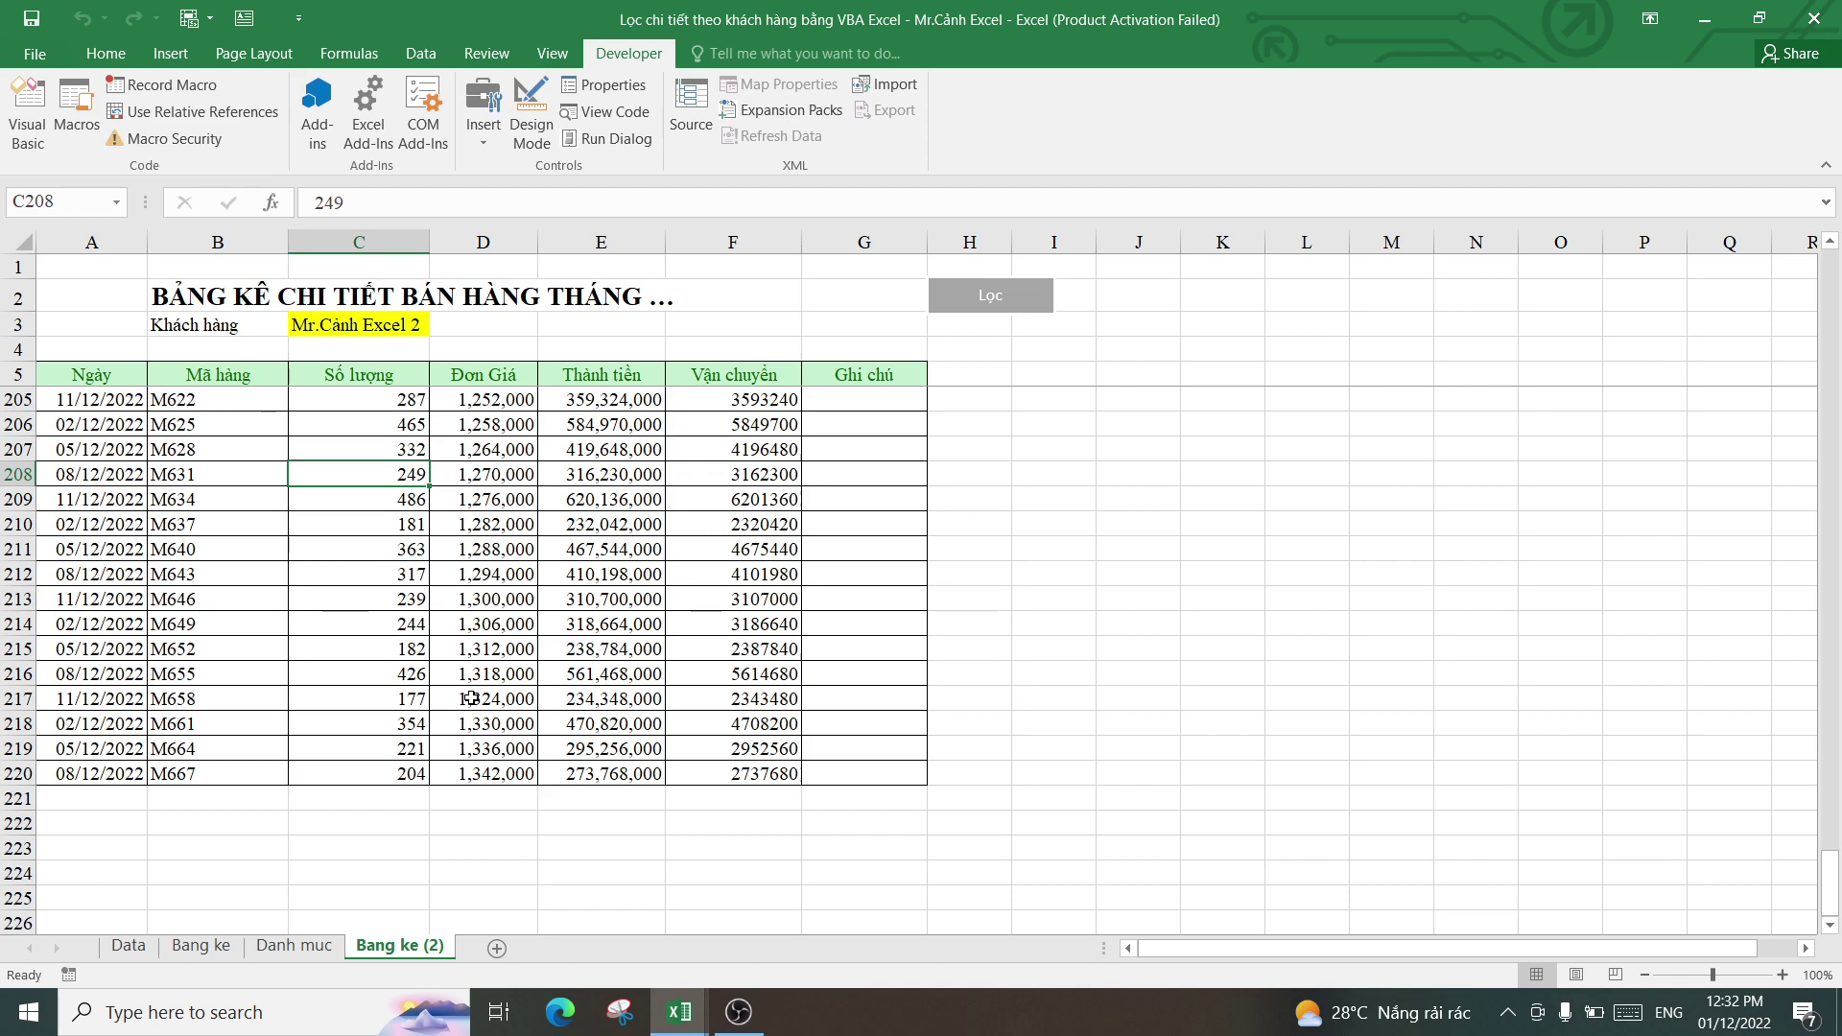
pyautogui.scroll(6, 470, 699)
pyautogui.scroll(10, 470, 699)
pyautogui.scroll(8, 470, 699)
pyautogui.scroll(9, 470, 699)
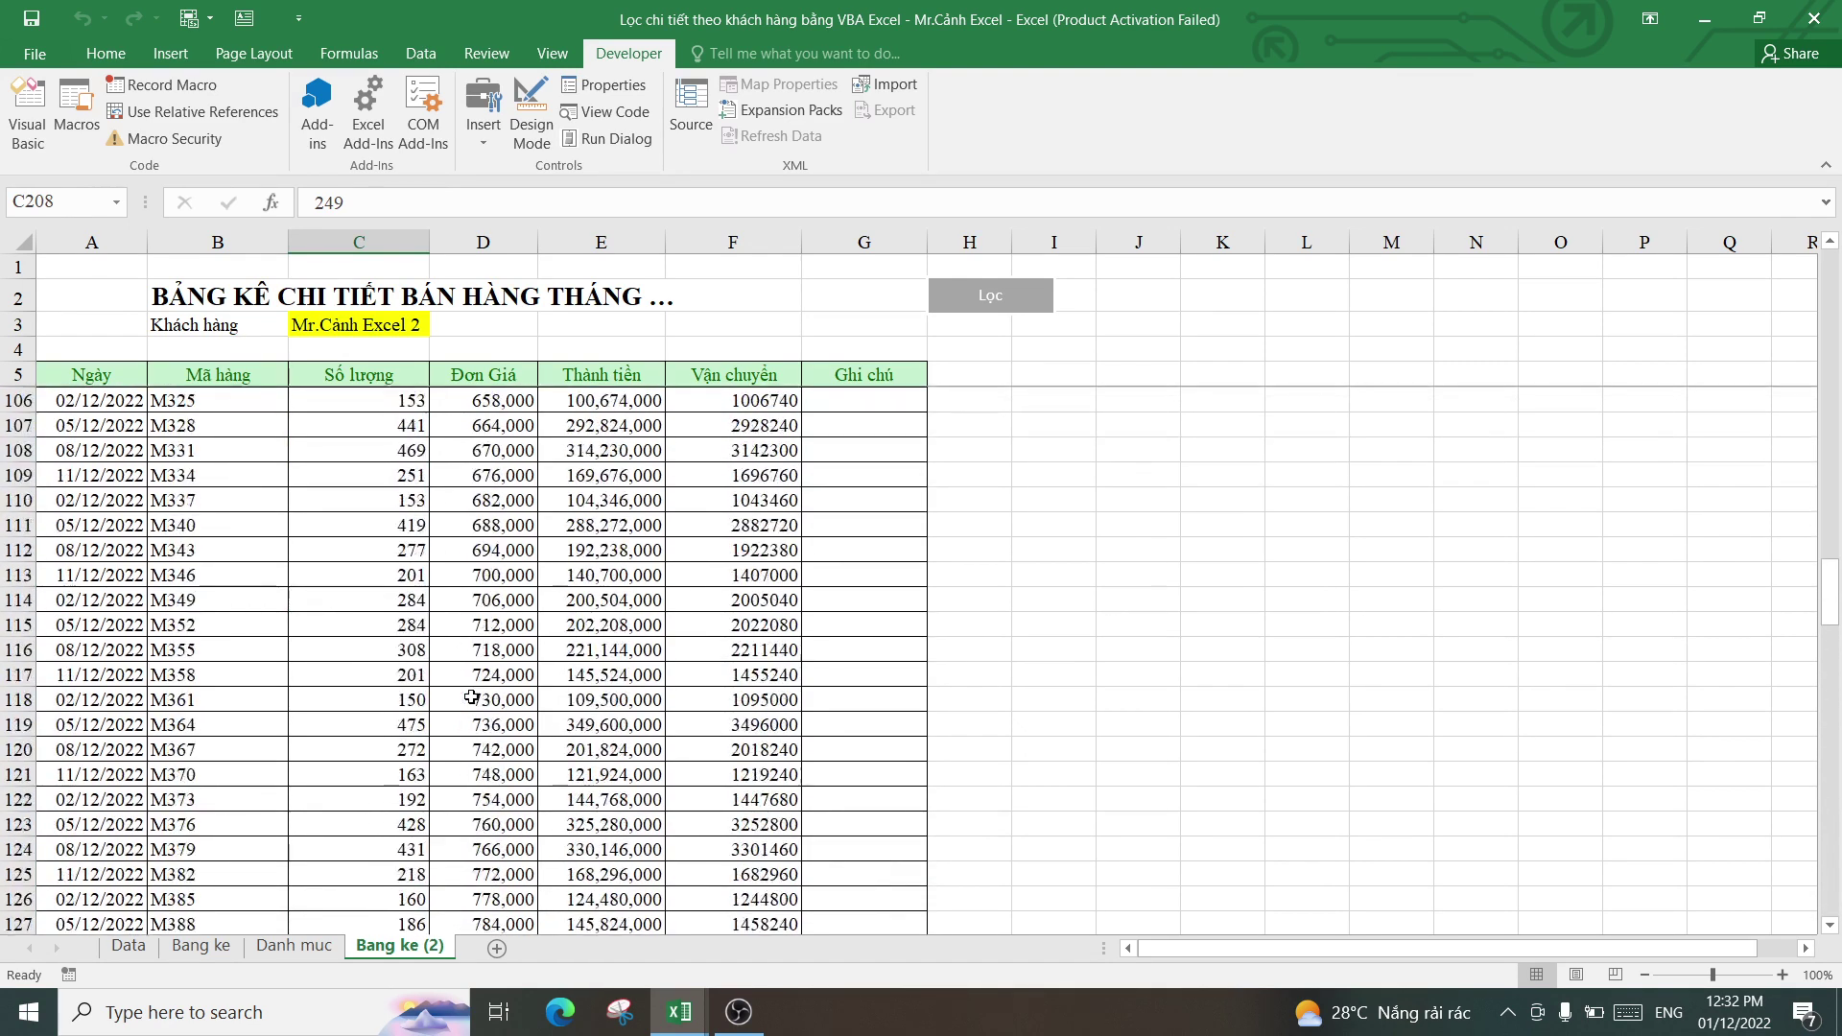
pyautogui.scroll(12, 469, 702)
pyautogui.scroll(6, 468, 706)
pyautogui.scroll(9, 468, 706)
pyautogui.scroll(7, 465, 676)
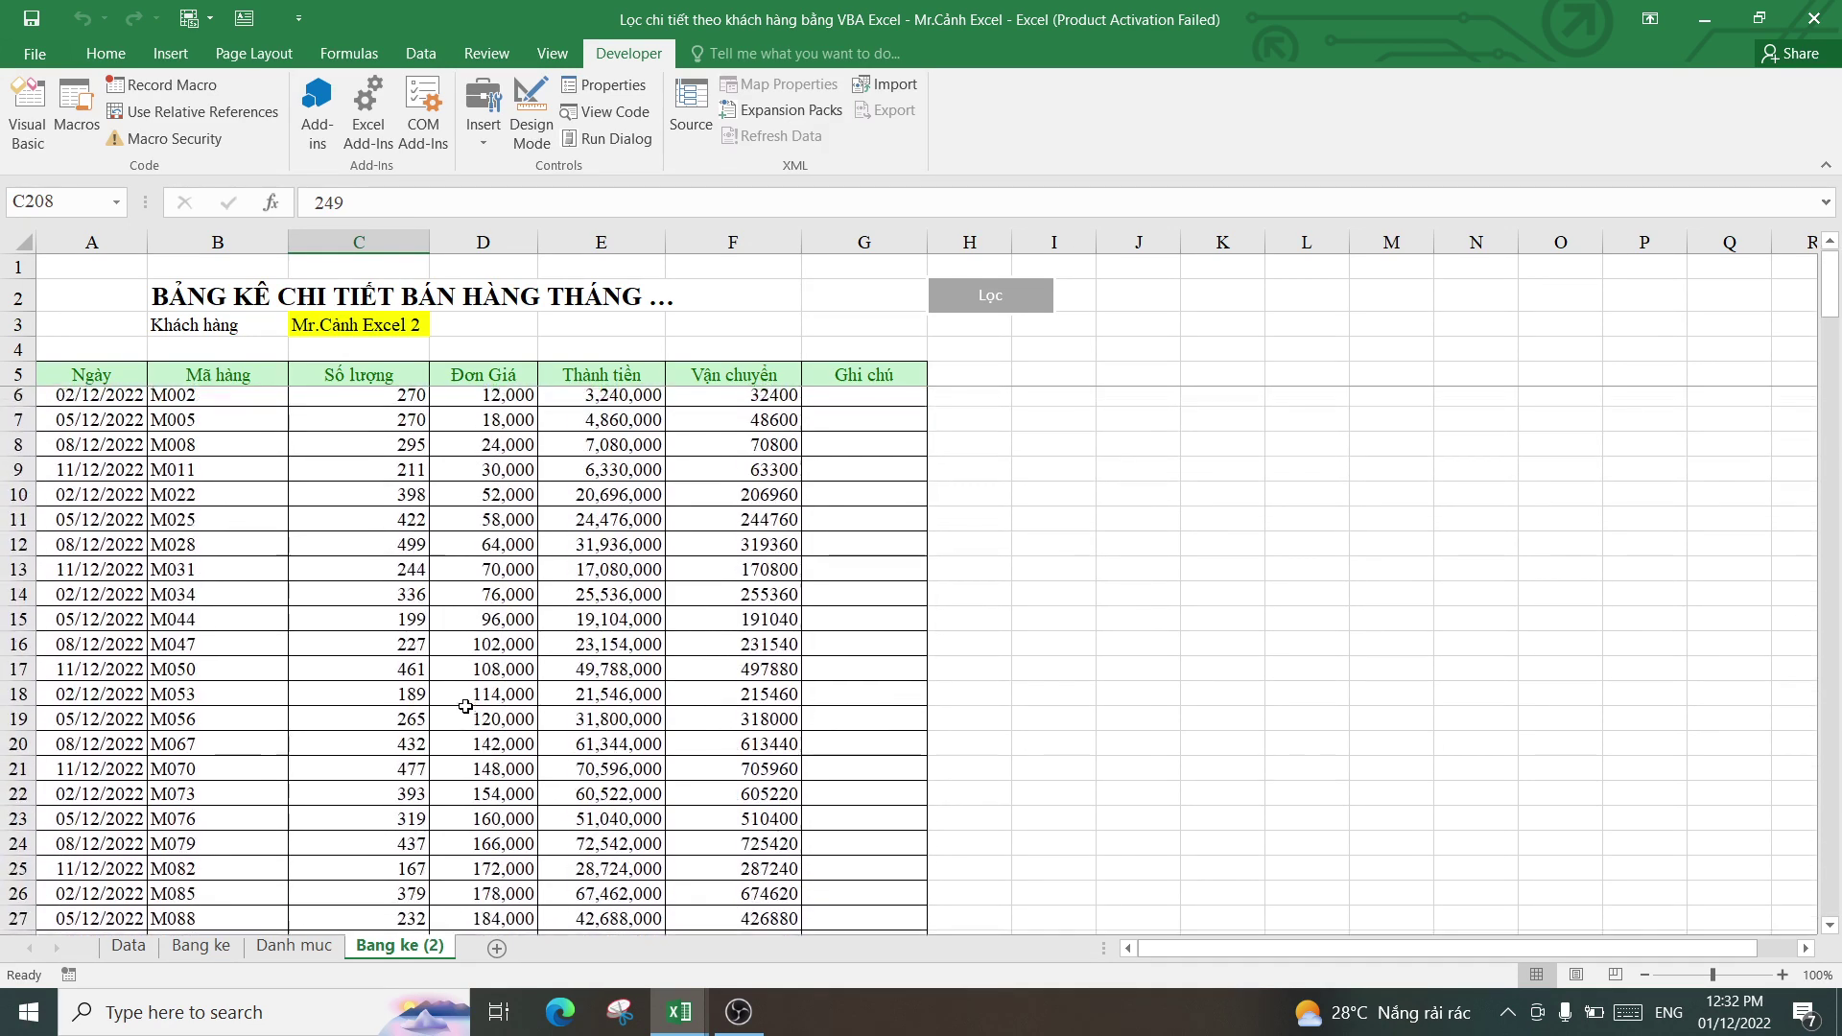
# - Check the unit price in D16, then go back to the Lockhachhang code in the VBA editor
pyautogui.click(463, 646)
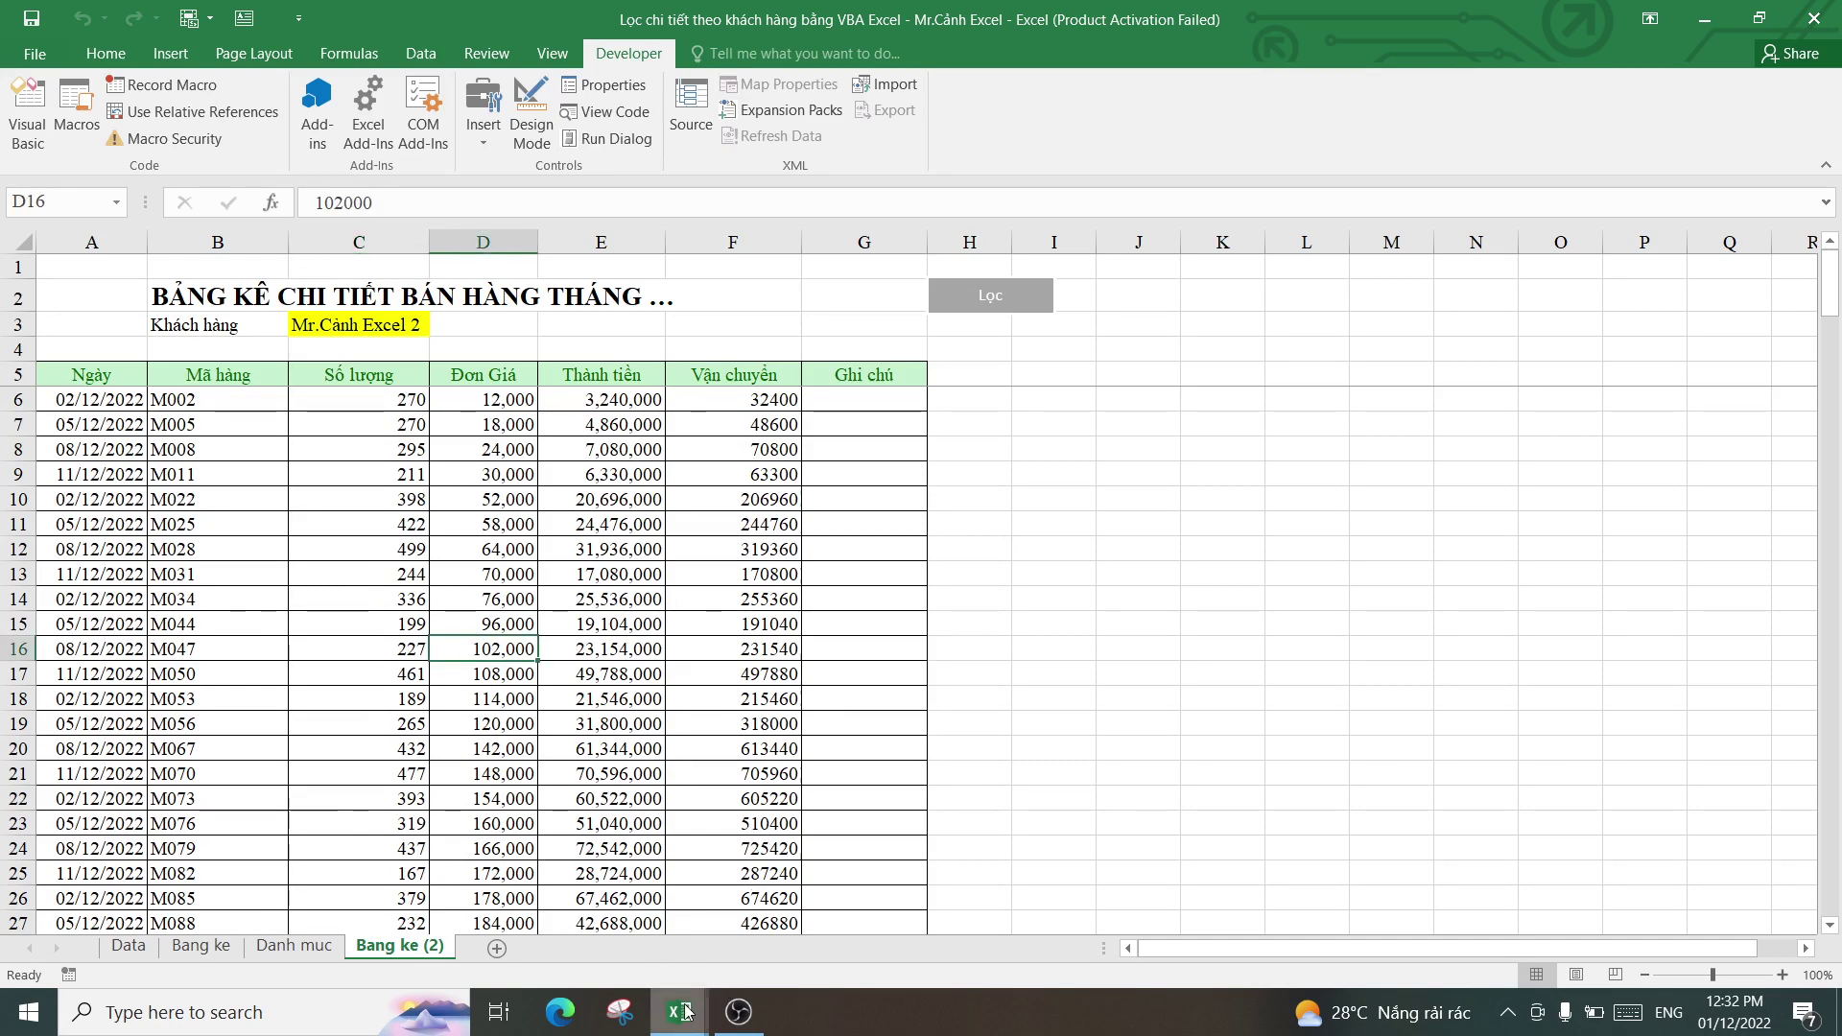
pyautogui.moveTo(680, 1011)
pyautogui.click(950, 921)
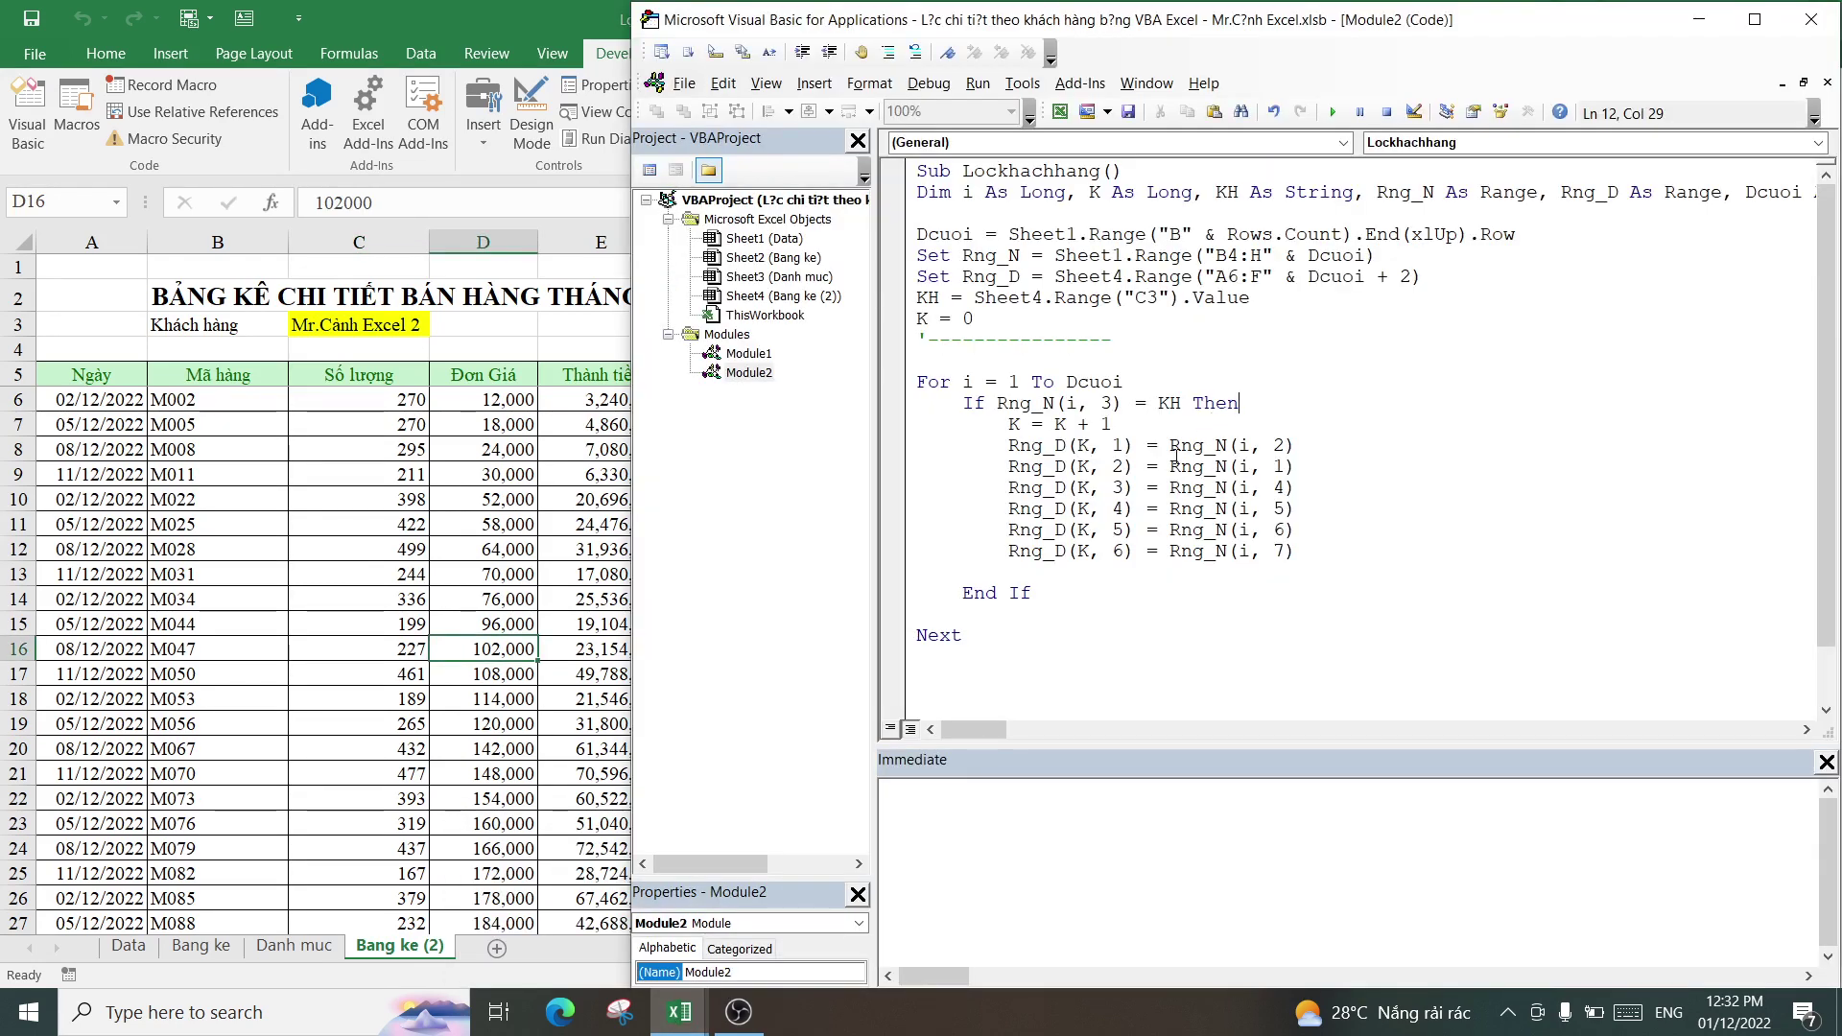
pyautogui.click(1228, 530)
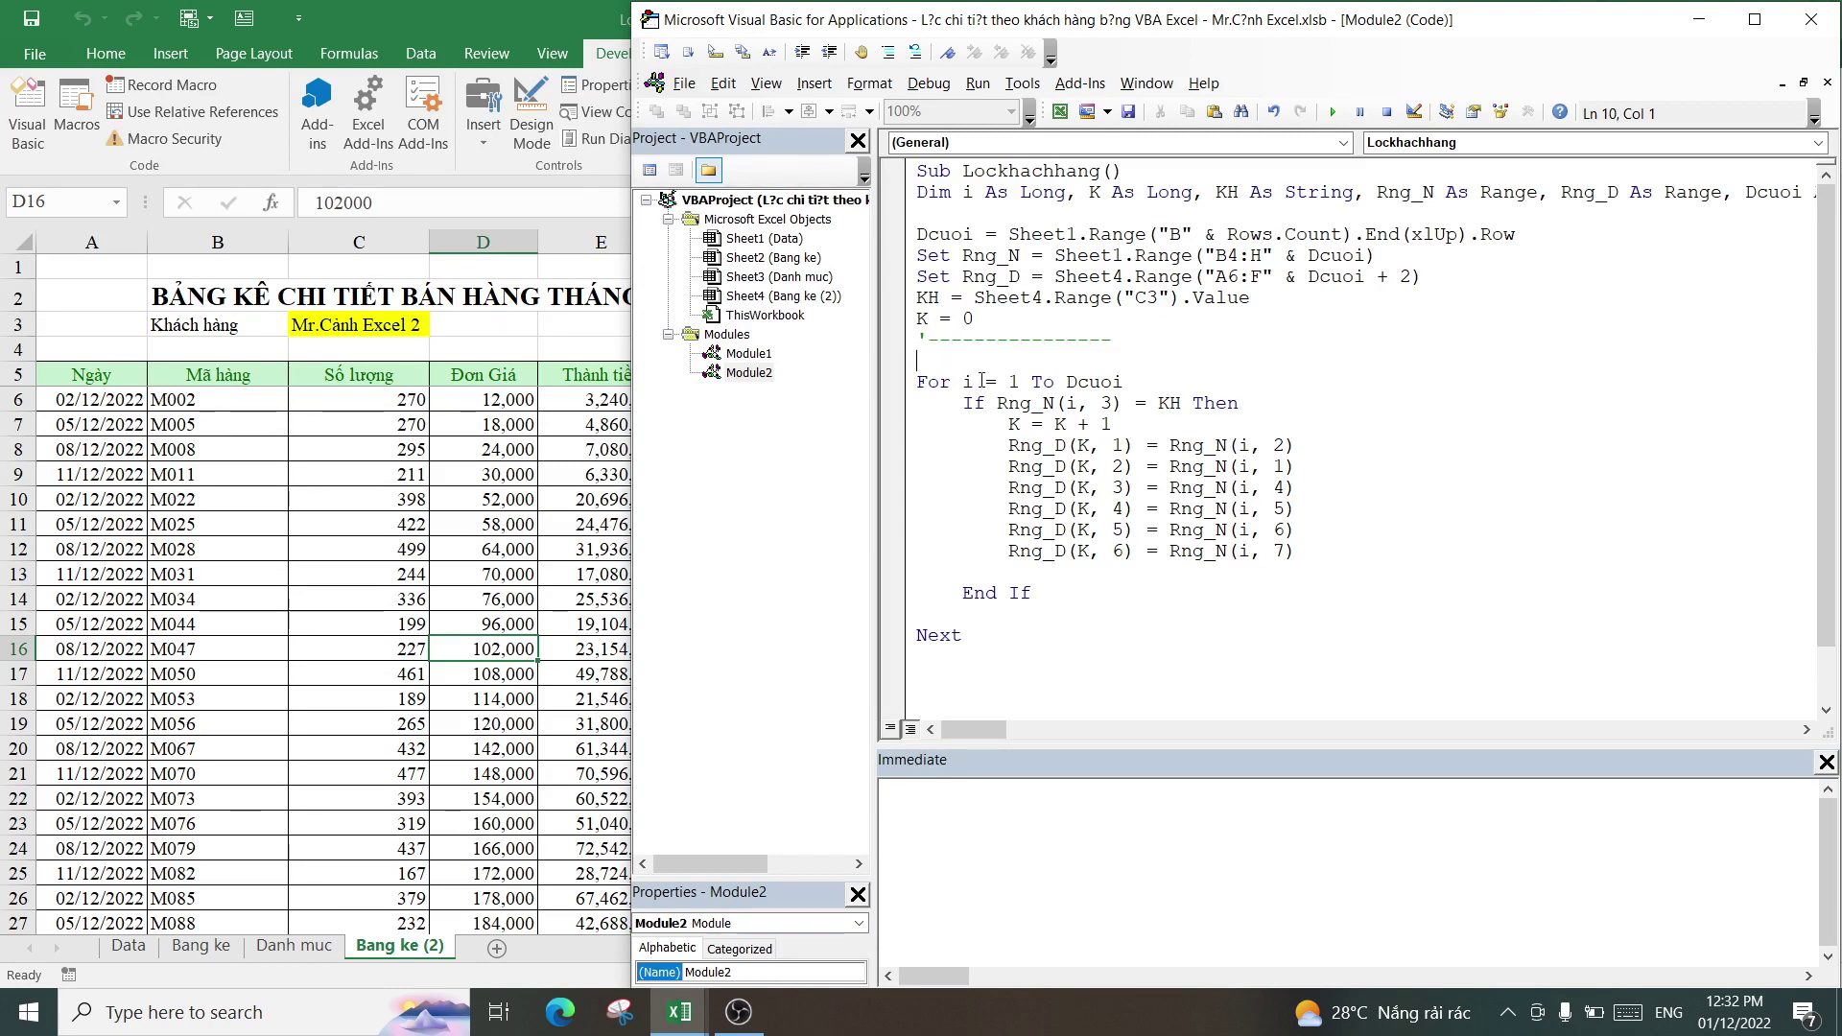
# - Add Sheet4.Range("A6:G100000").Clear above the For loop, then return to the worksheet
pyautogui.write('Shee')
pyautogui.write('t')
pyautogui.write('4.Ra')
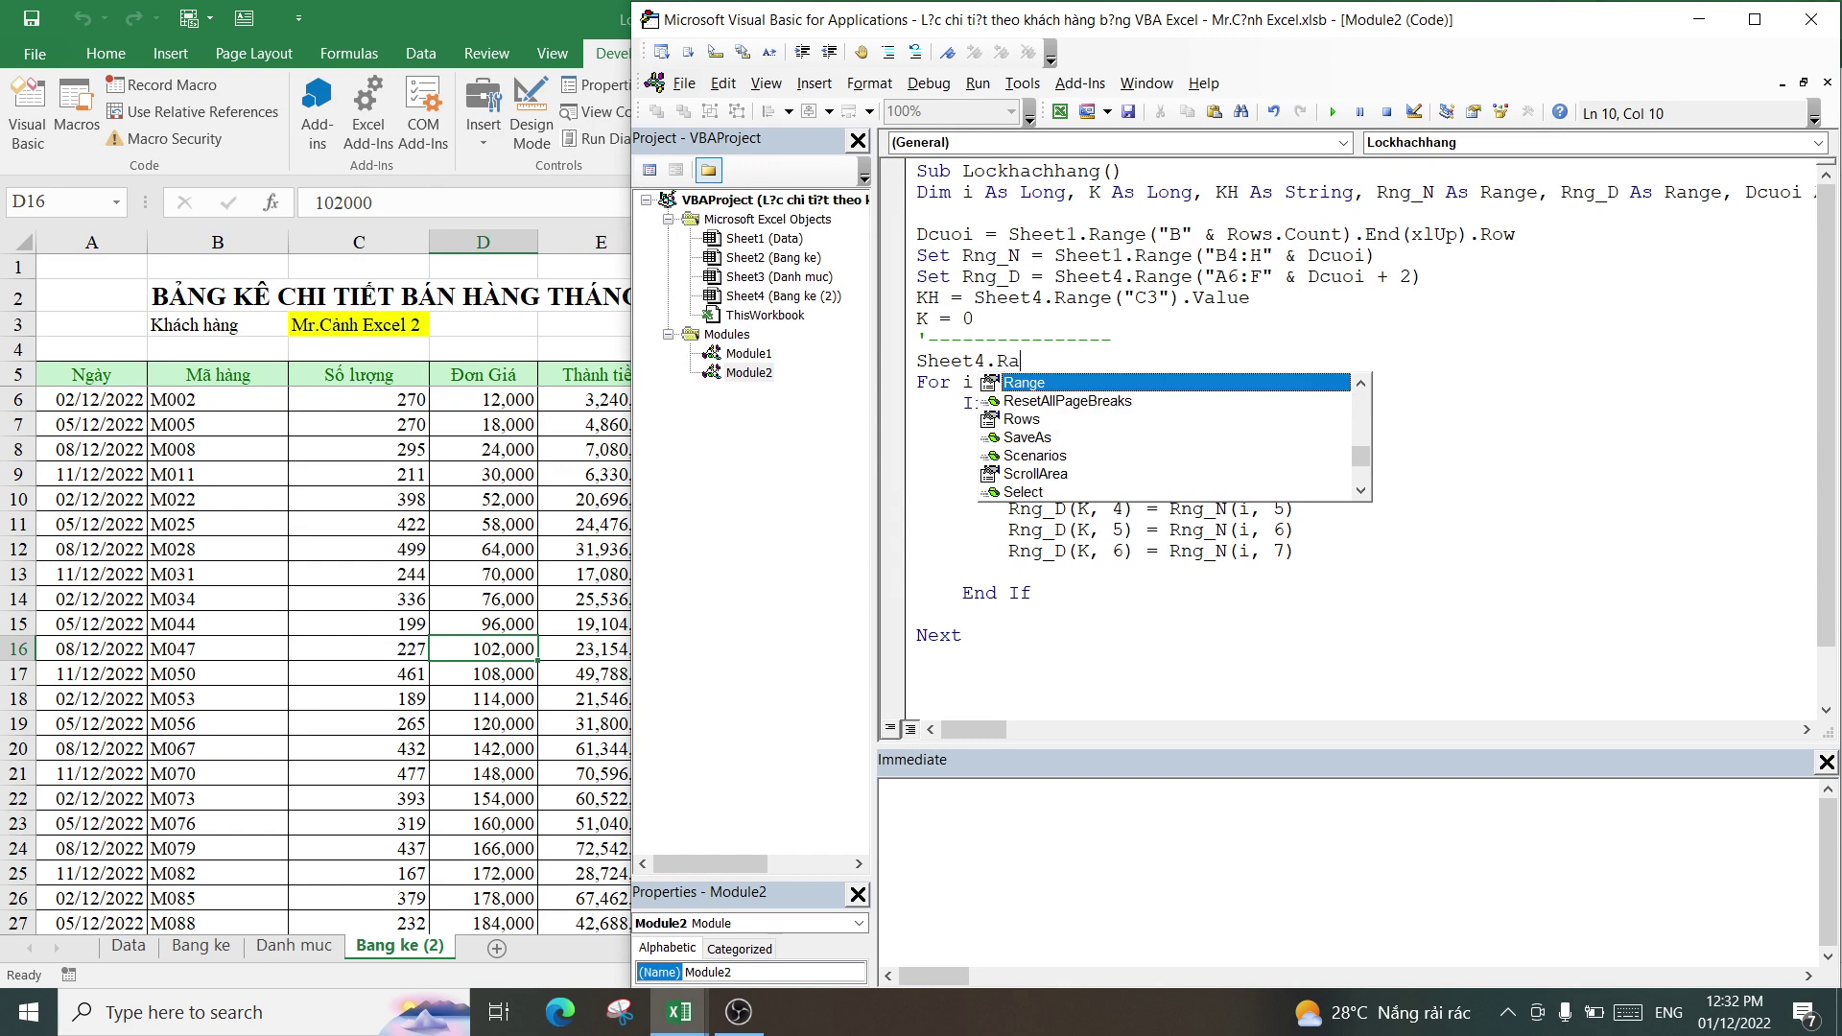
pyautogui.write('nge')
pyautogui.write('(')
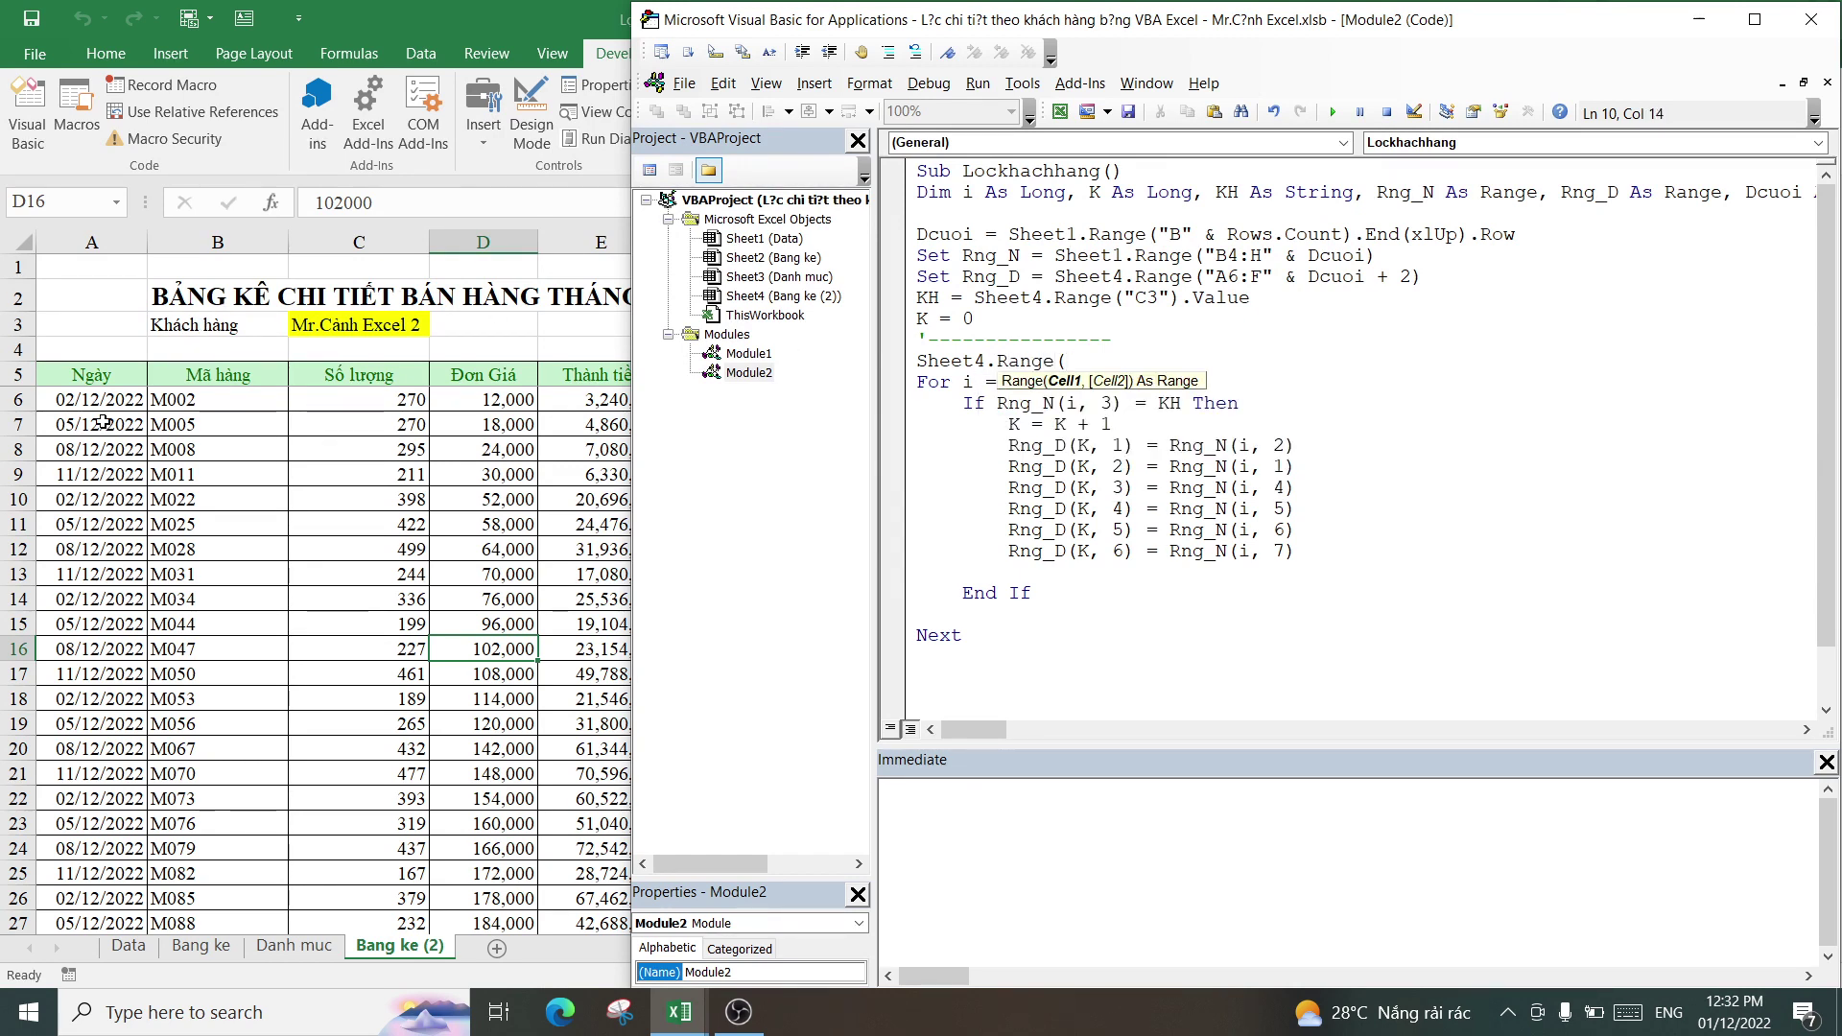
pyautogui.click(119, 401)
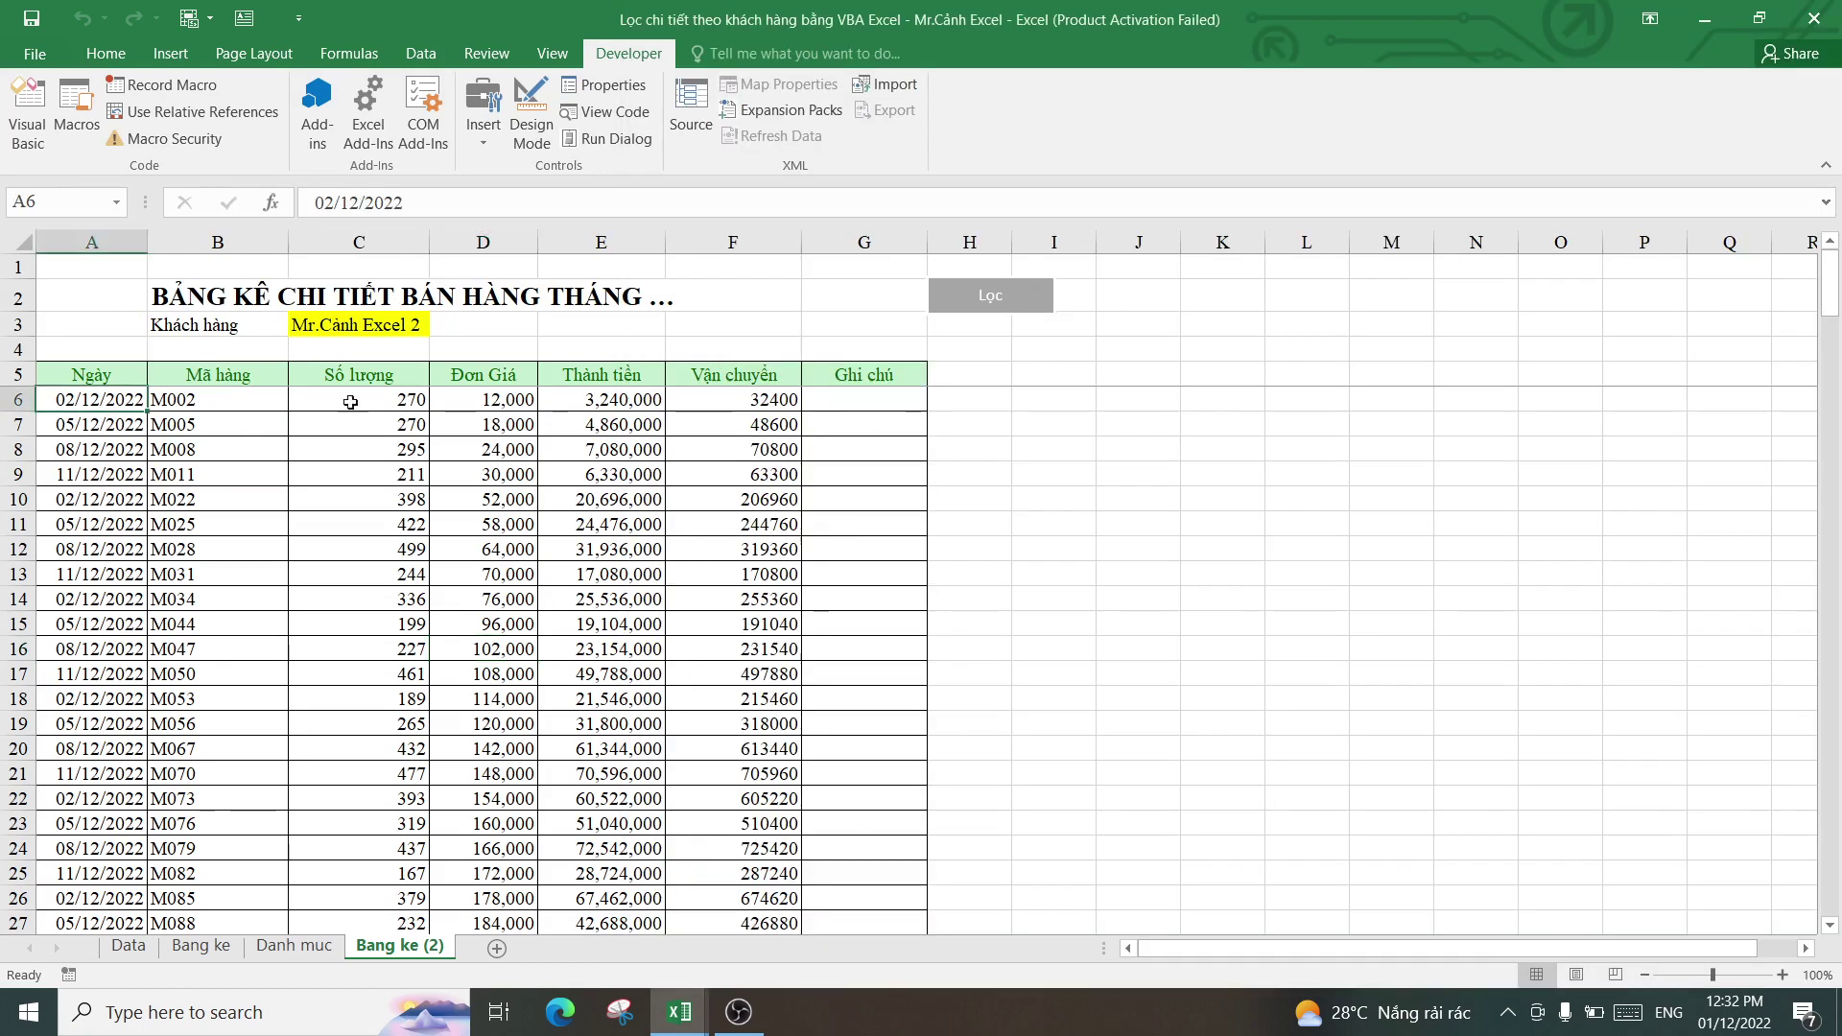
pyautogui.click(855, 402)
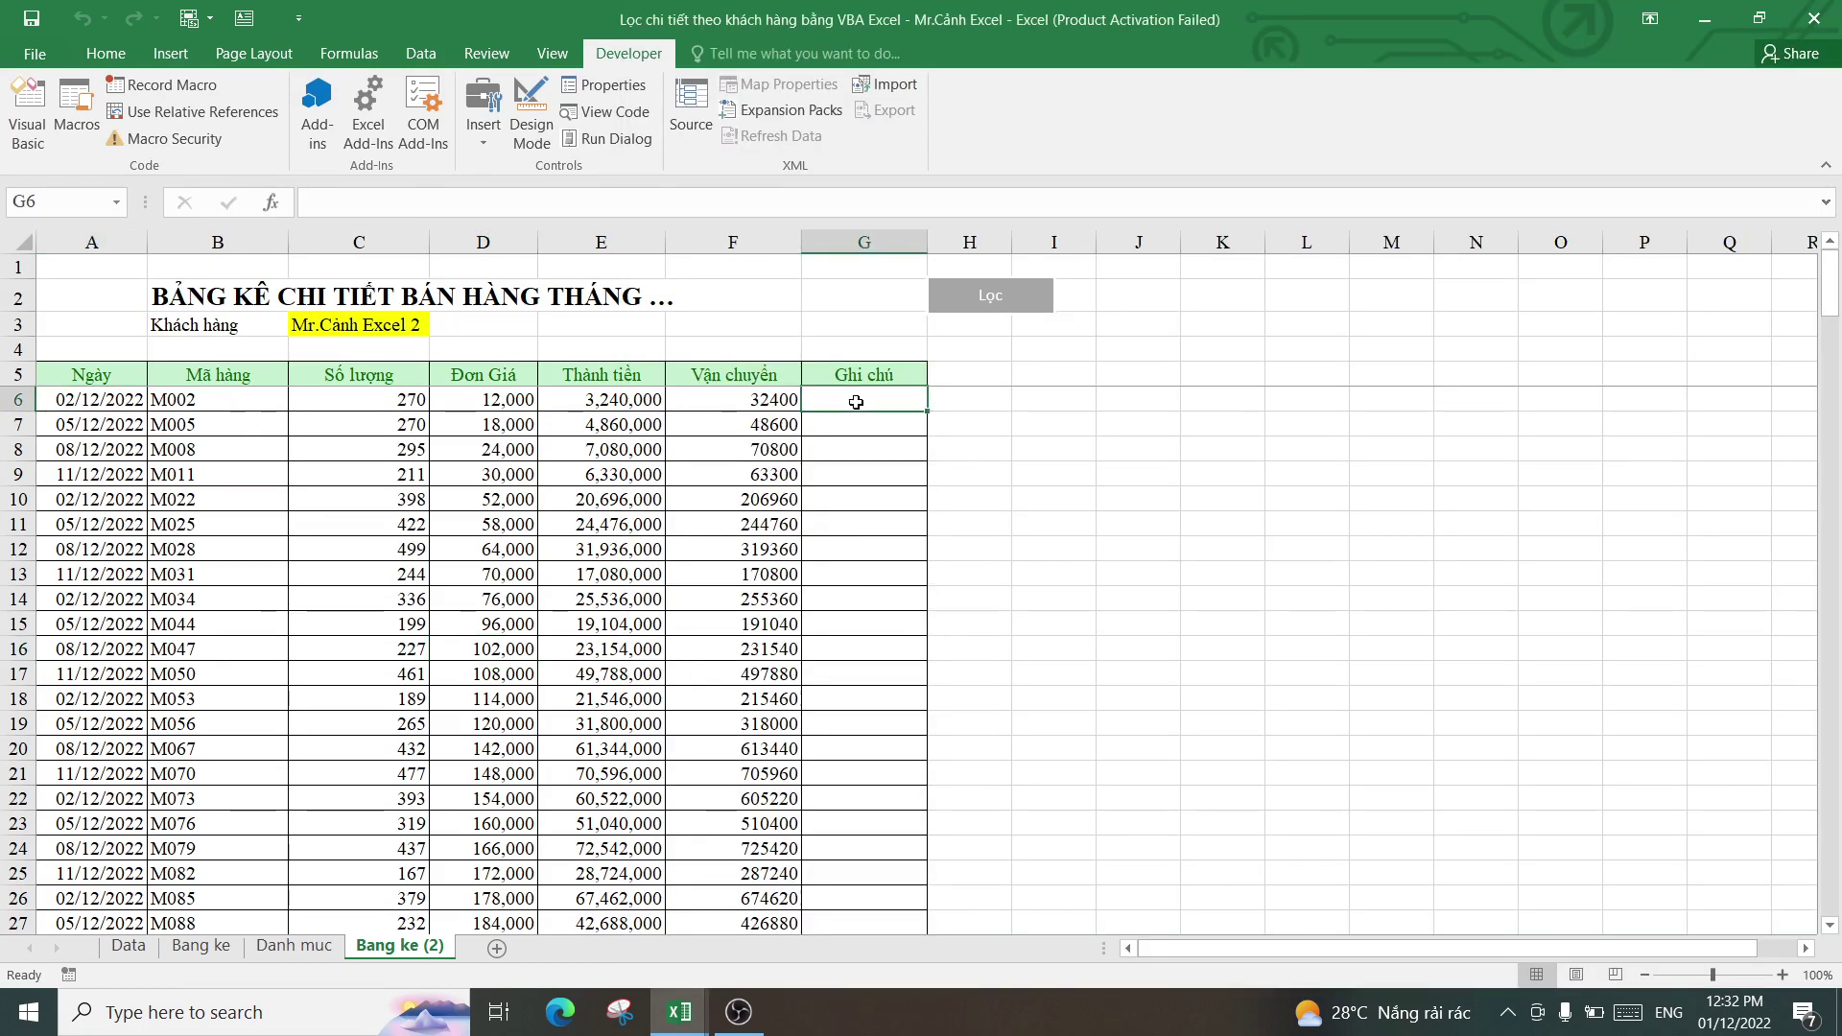
pyautogui.moveTo(677, 1011)
pyautogui.click(801, 912)
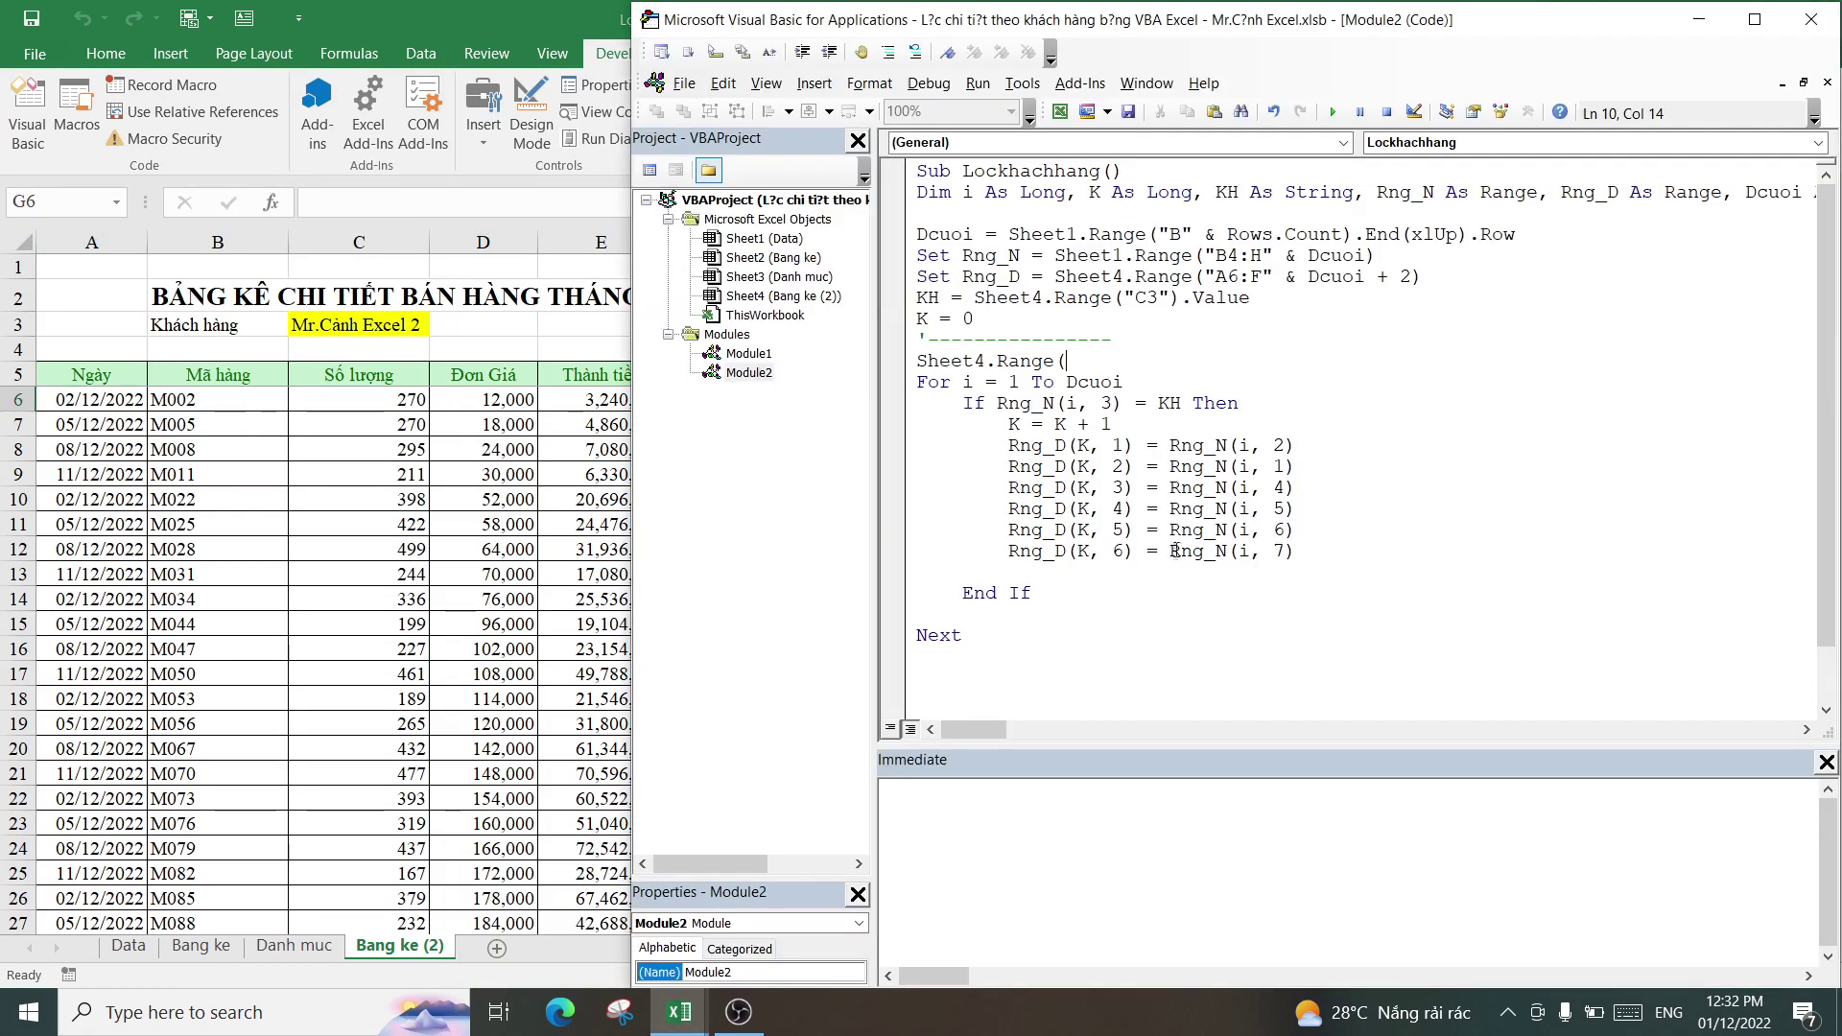
pyautogui.write('"A')
pyautogui.write('6:G')
pyautogui.write('100')
pyautogui.write('00')
pyautogui.write('0")')
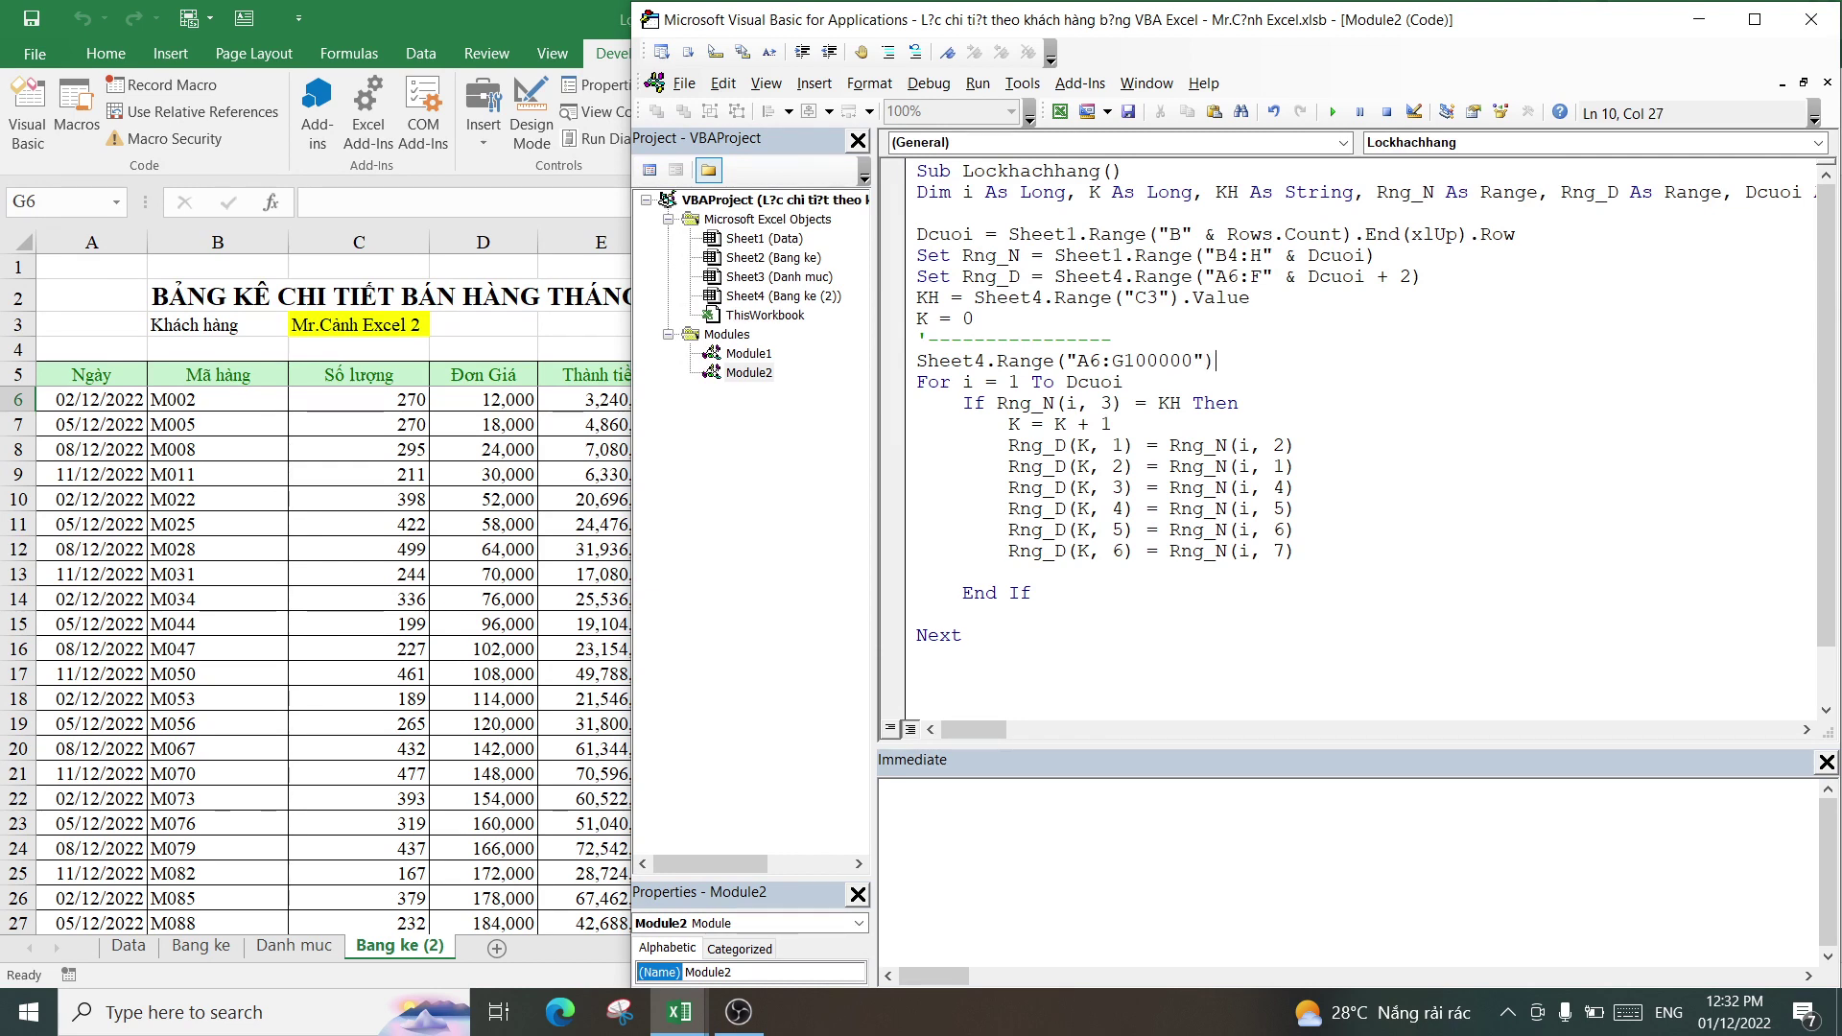
pyautogui.click(1356, 445)
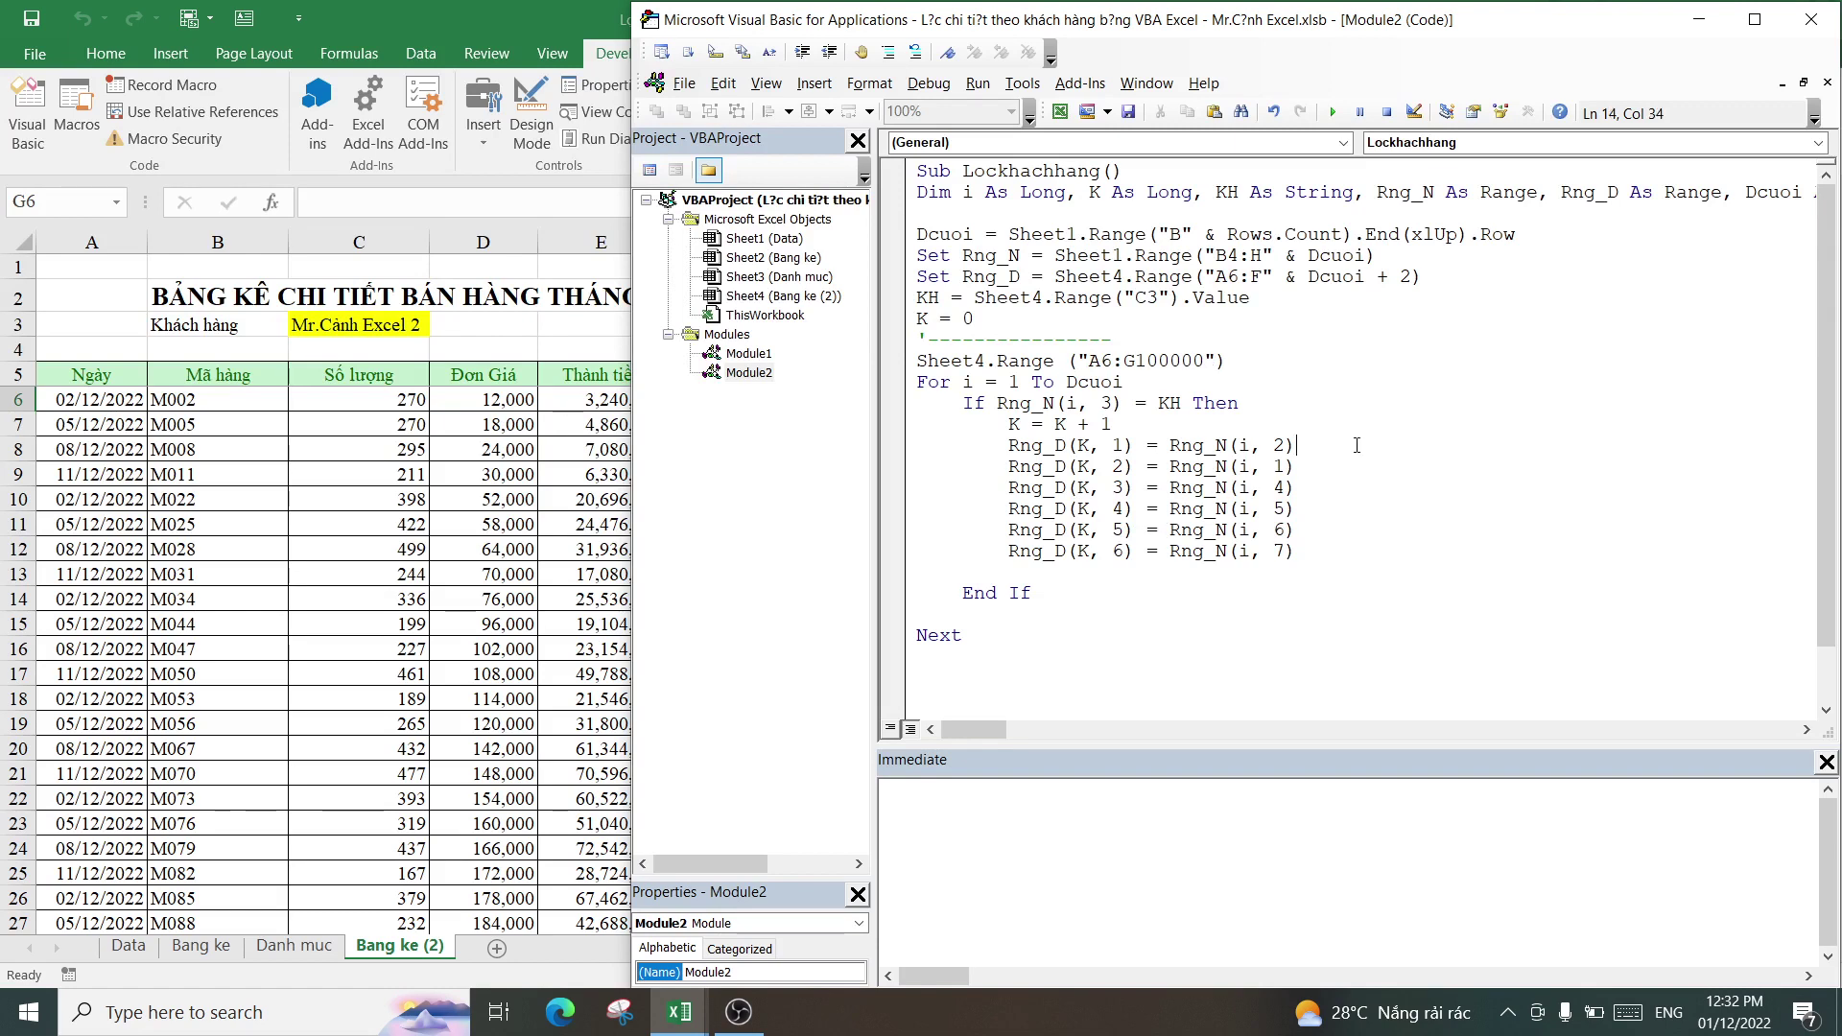
pyautogui.click(1229, 356)
pyautogui.write('.c')
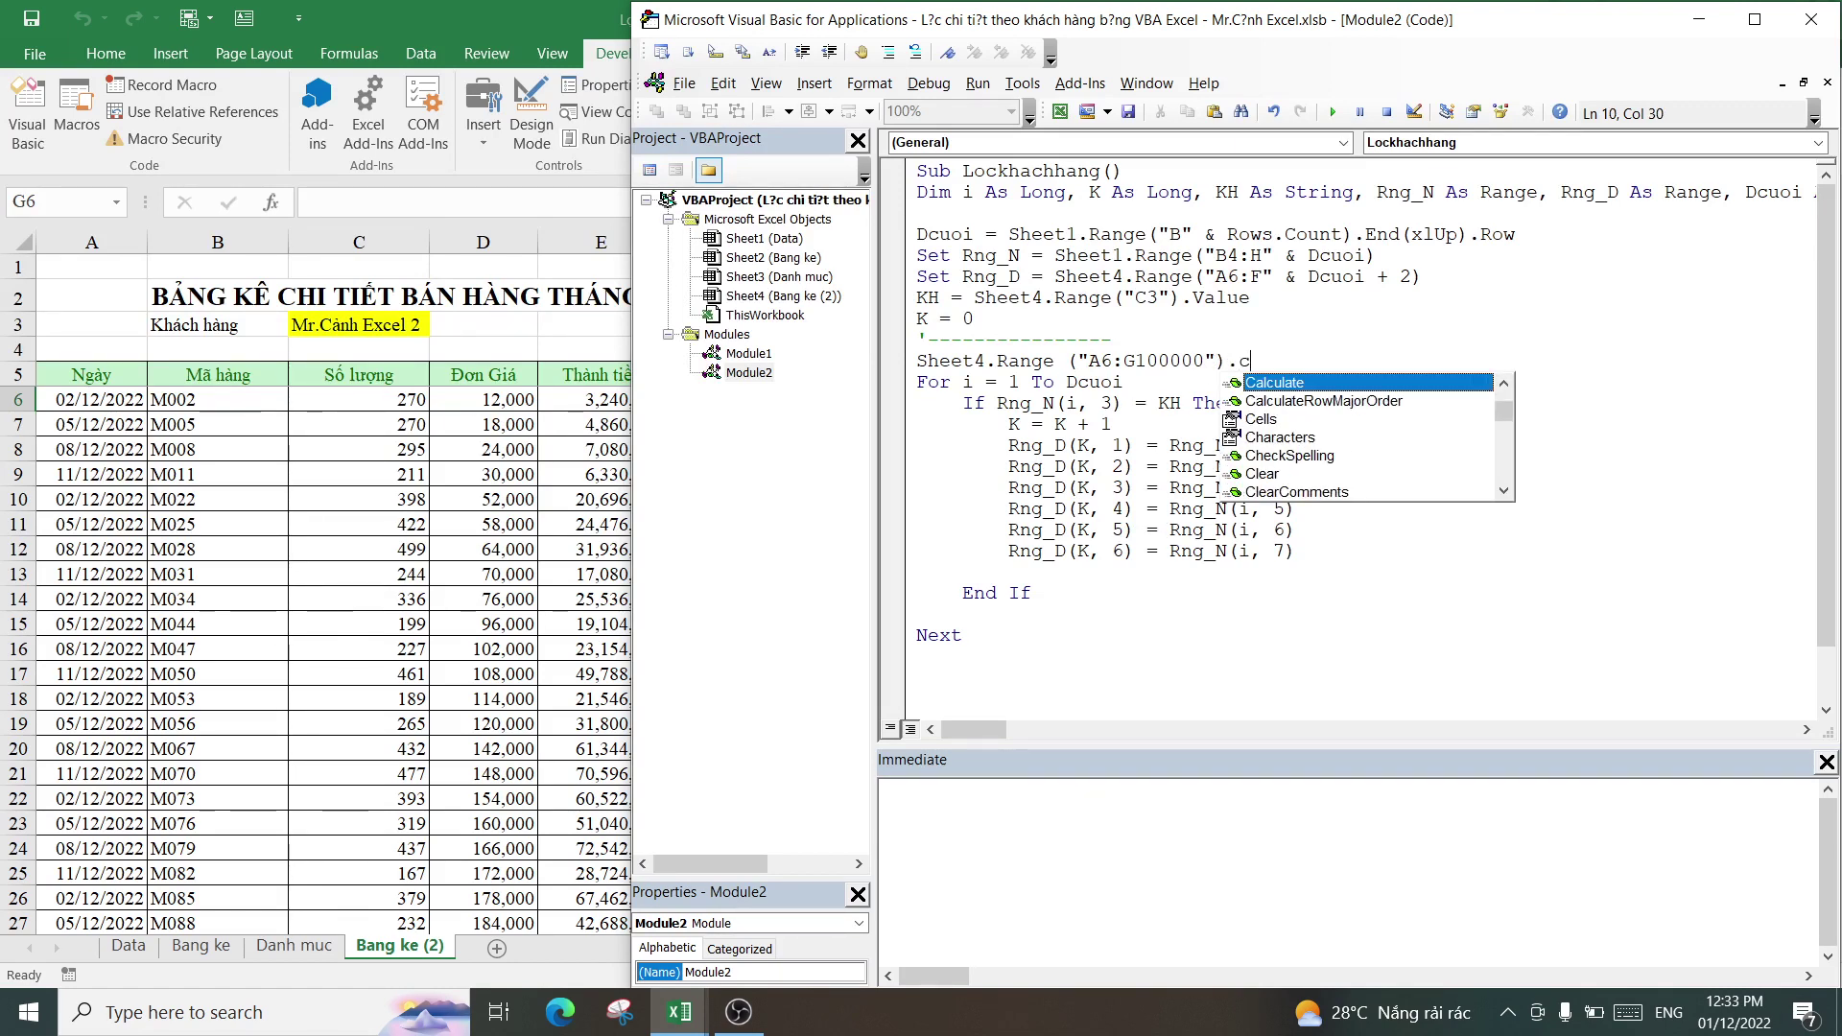
pyautogui.write('le')
pyautogui.press('Tab')
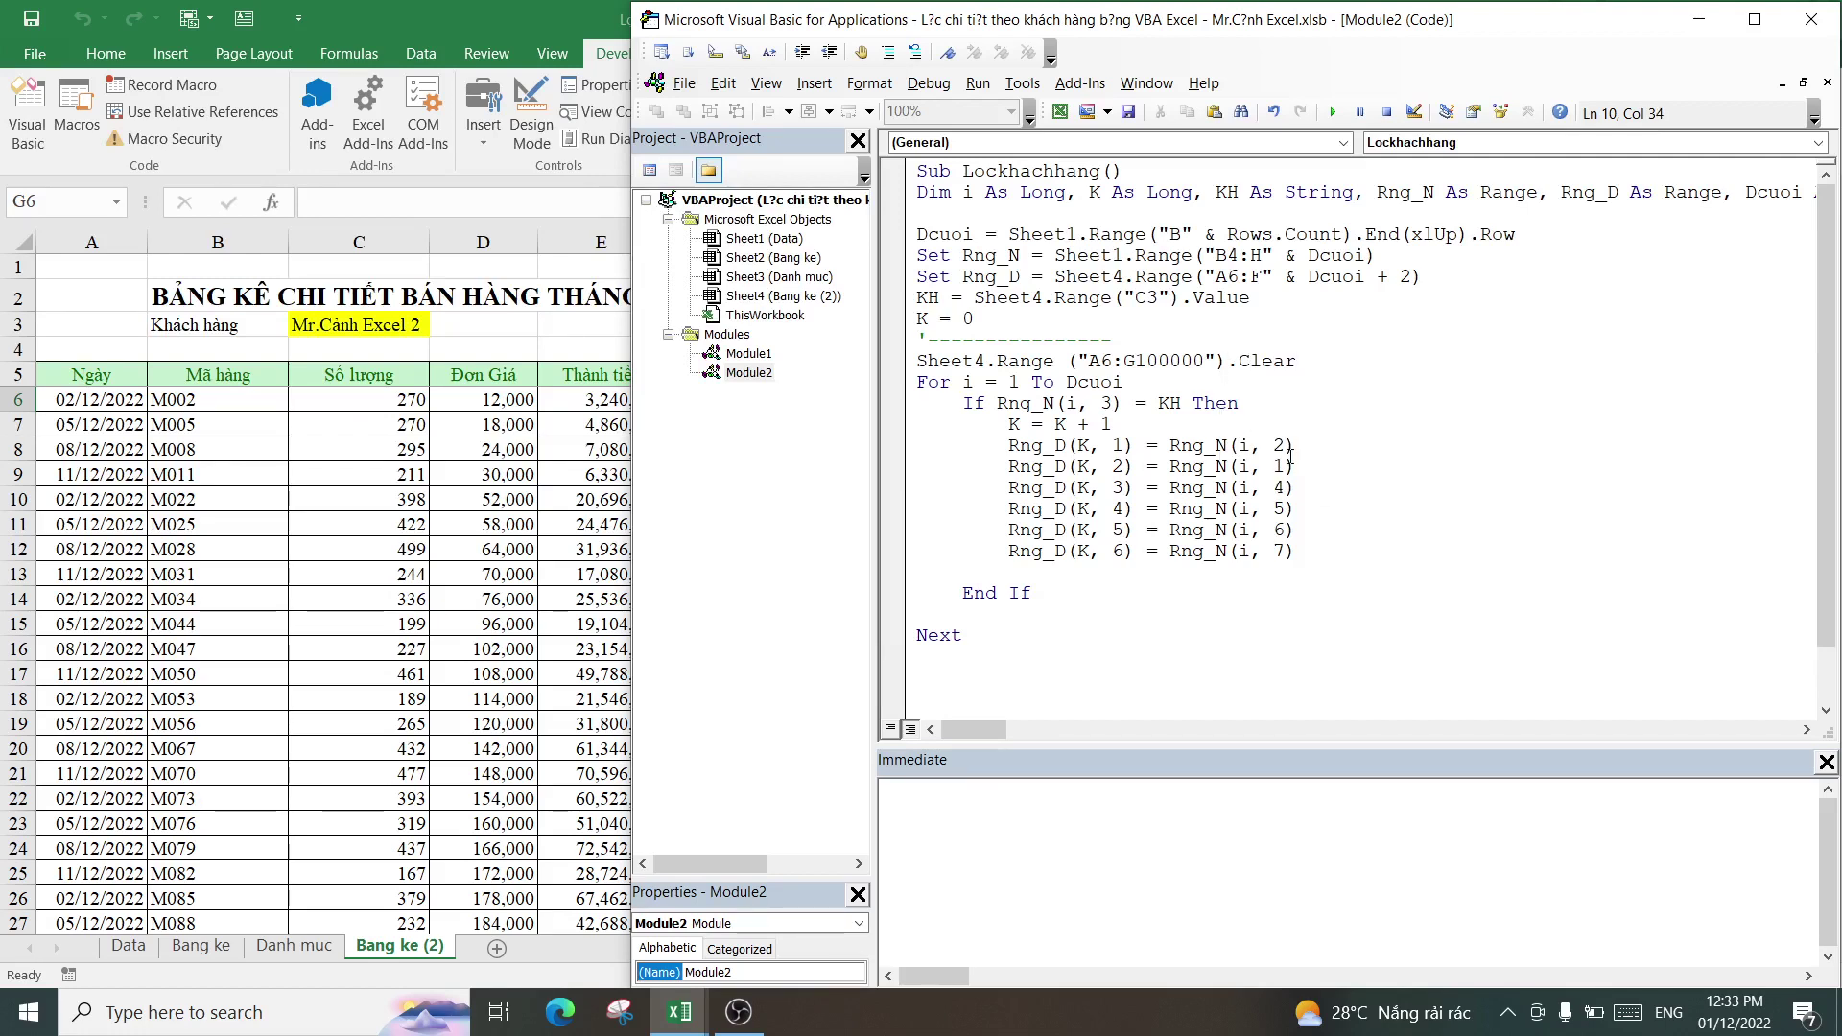
pyautogui.click(1289, 459)
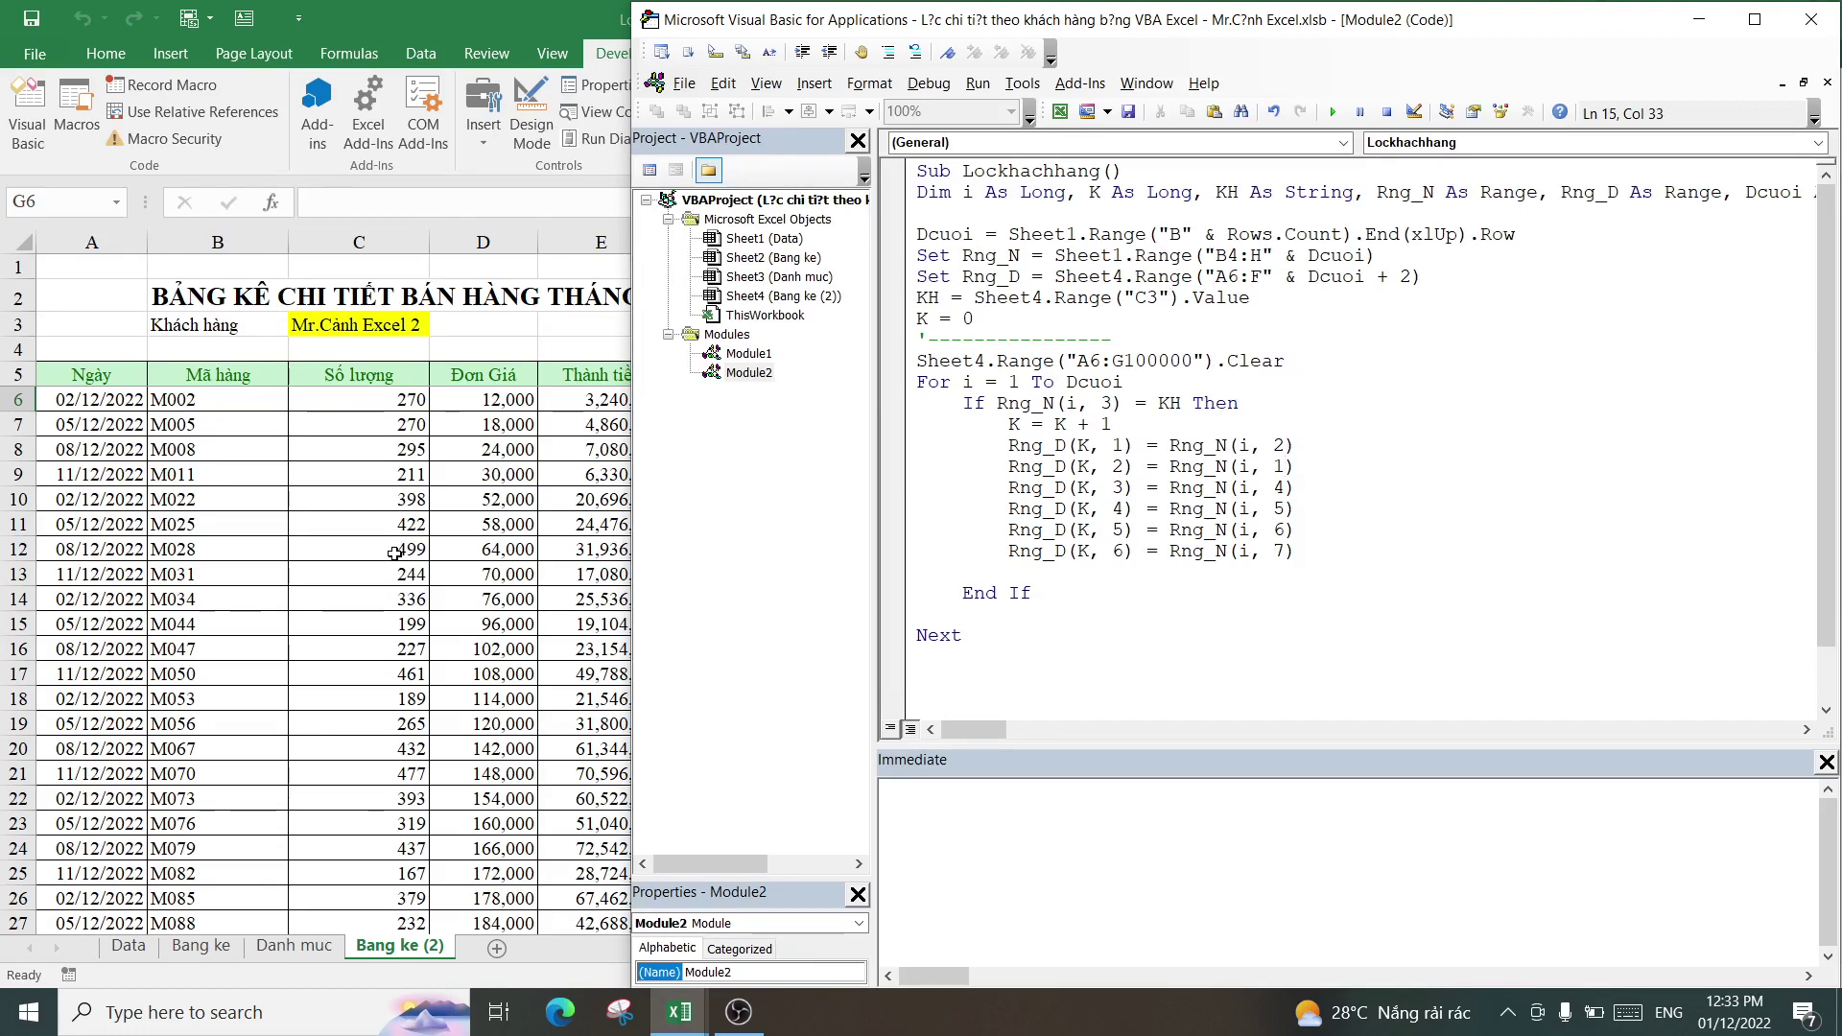
pyautogui.hotkey('alt', 'F11')
pyautogui.click(1055, 499)
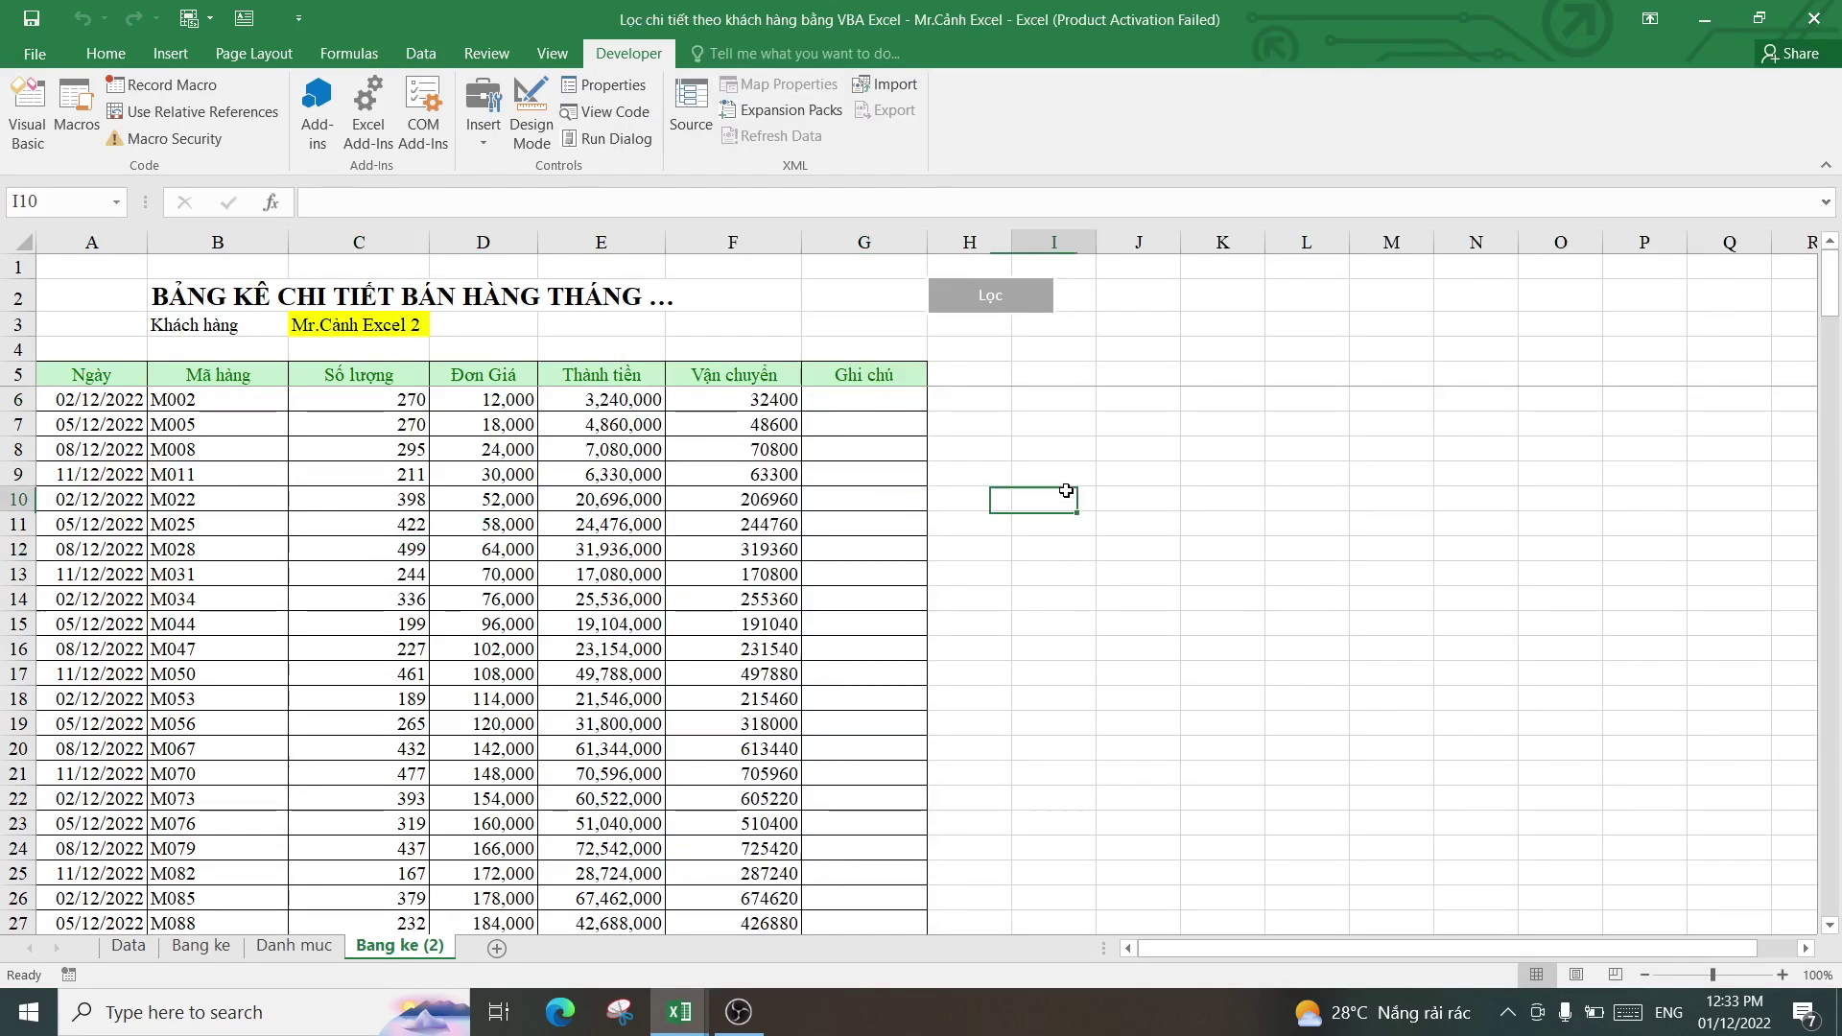
# - Cut the old grey Lọc button off the sheet
pyautogui.rightClick(1020, 298)
pyautogui.click(1029, 288)
pyautogui.rightClick(1029, 288)
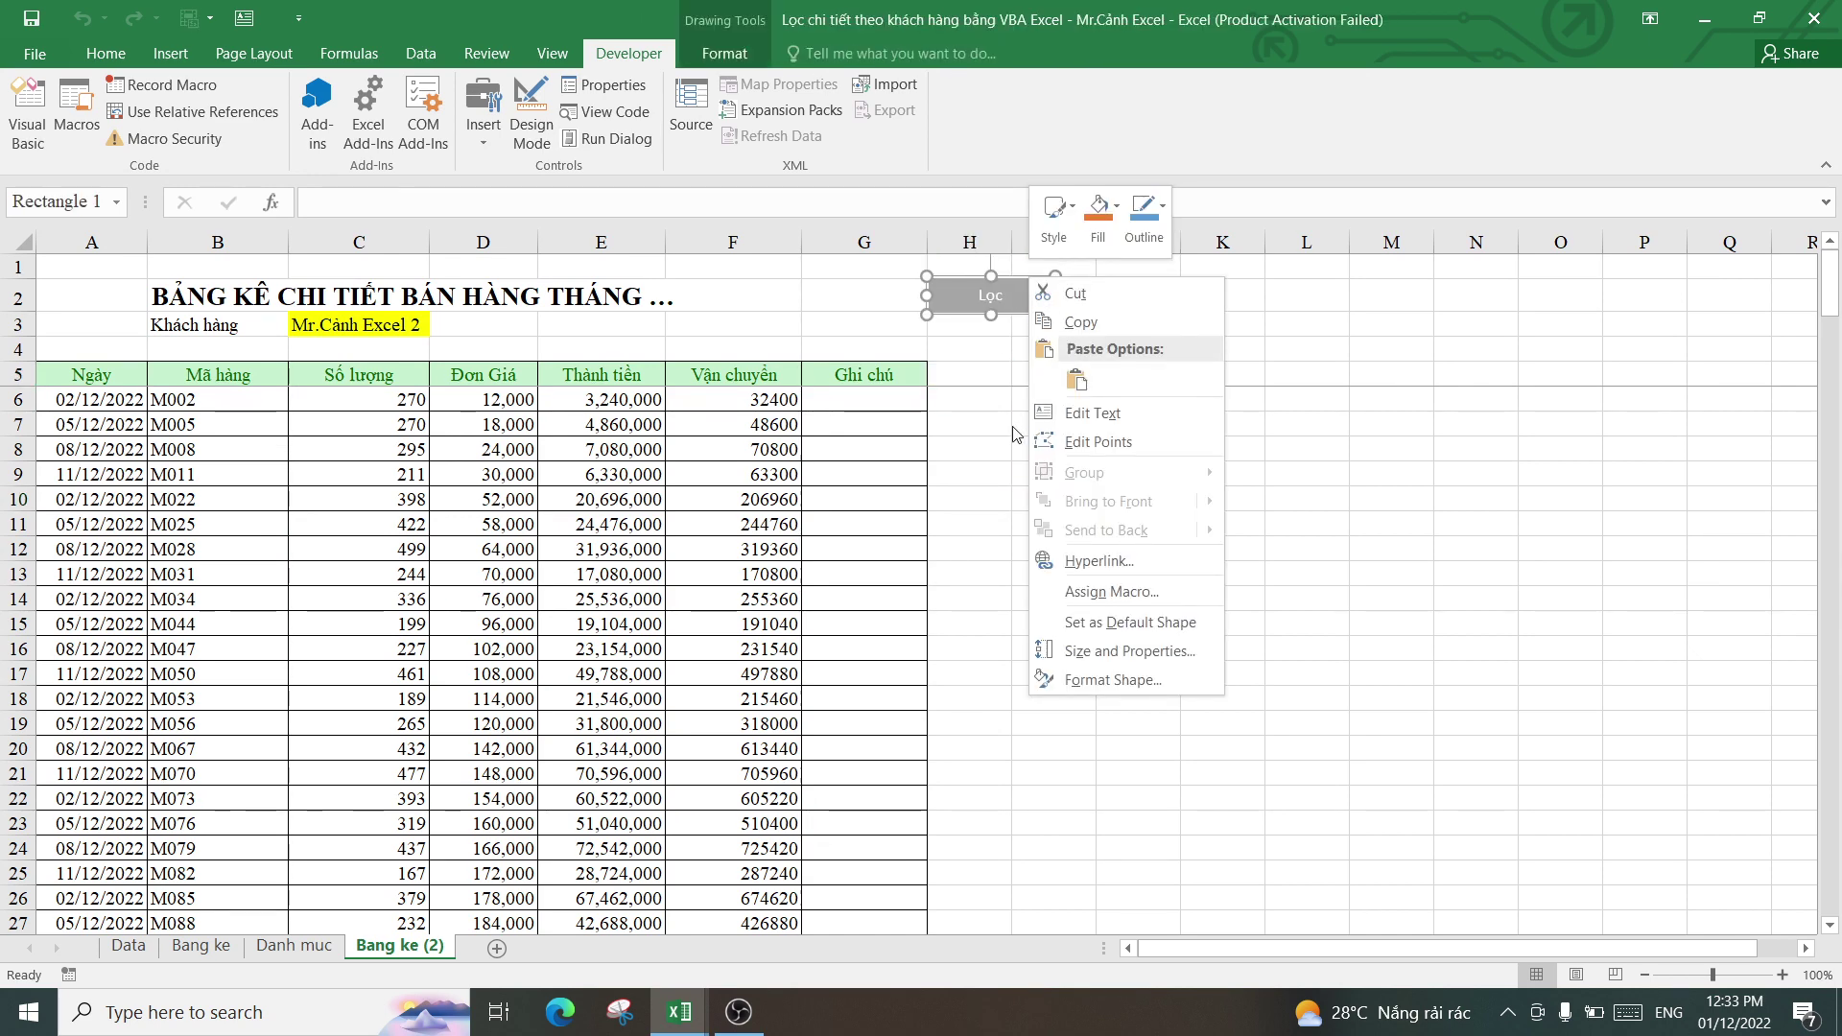
pyautogui.click(1074, 292)
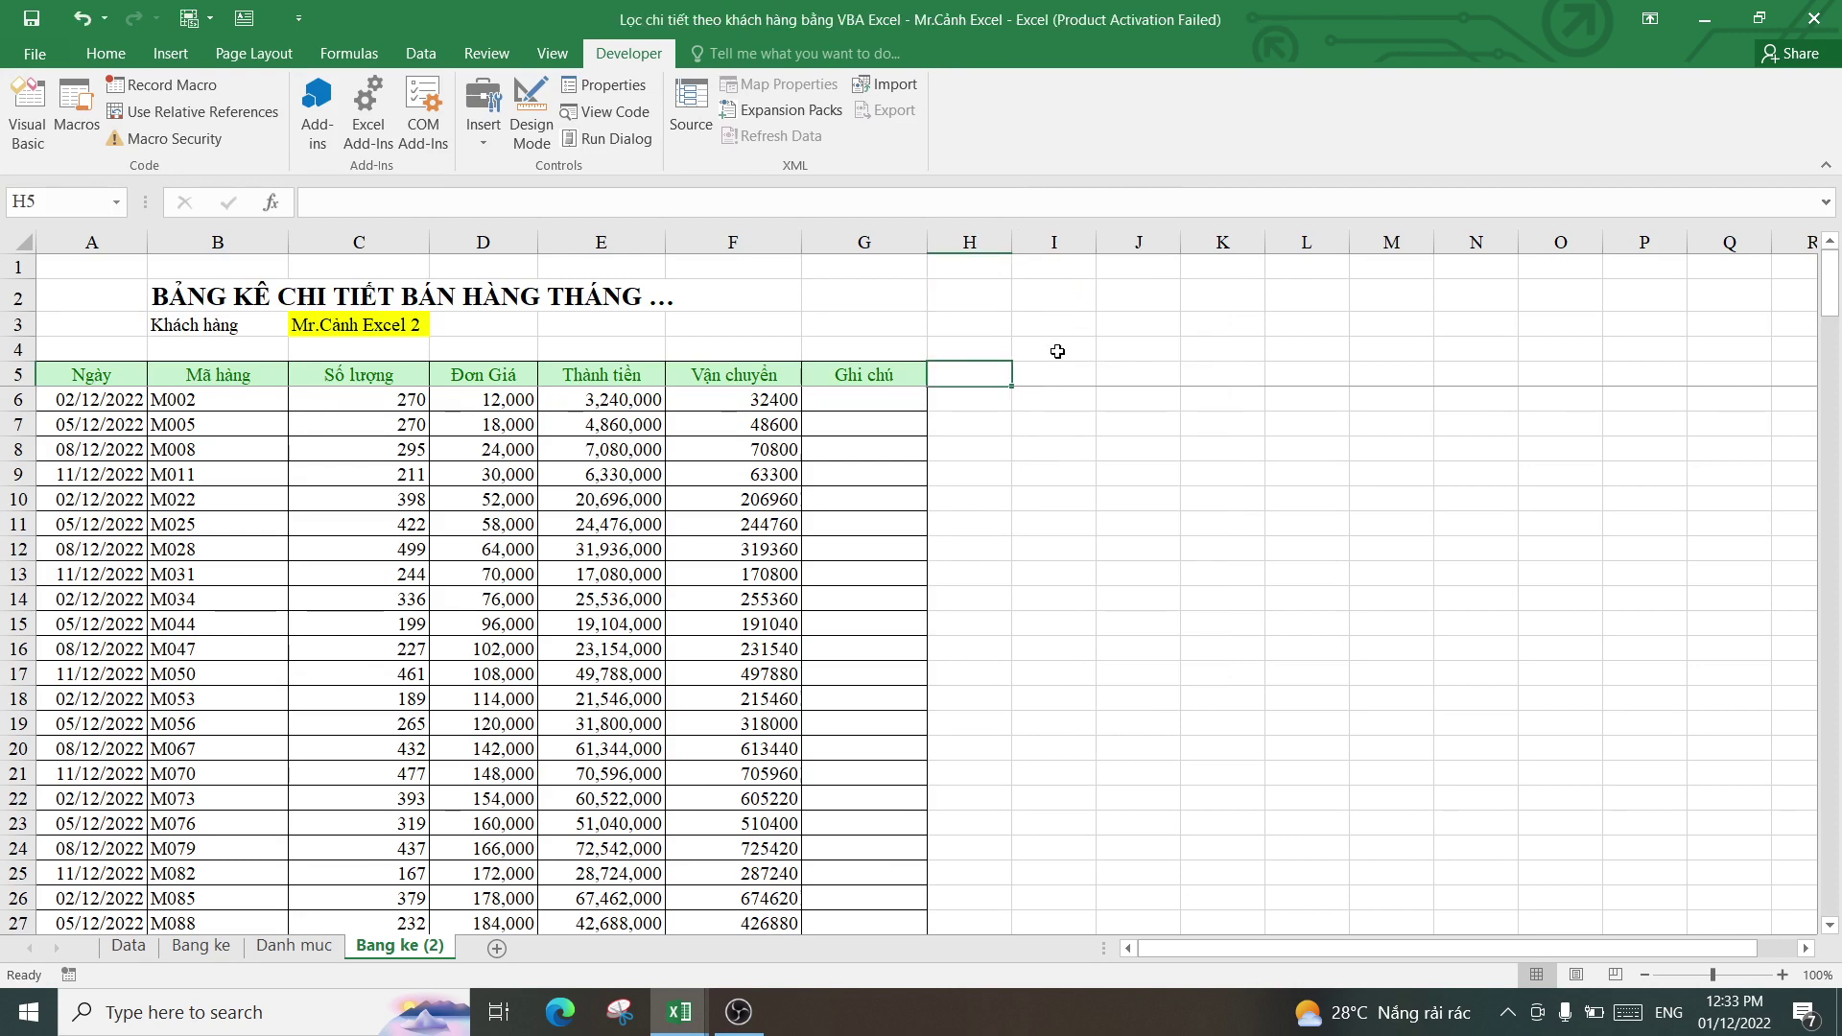
# - Draw a rectangle over cells I2:J3 and give it a yellow shape style
pyautogui.click(171, 53)
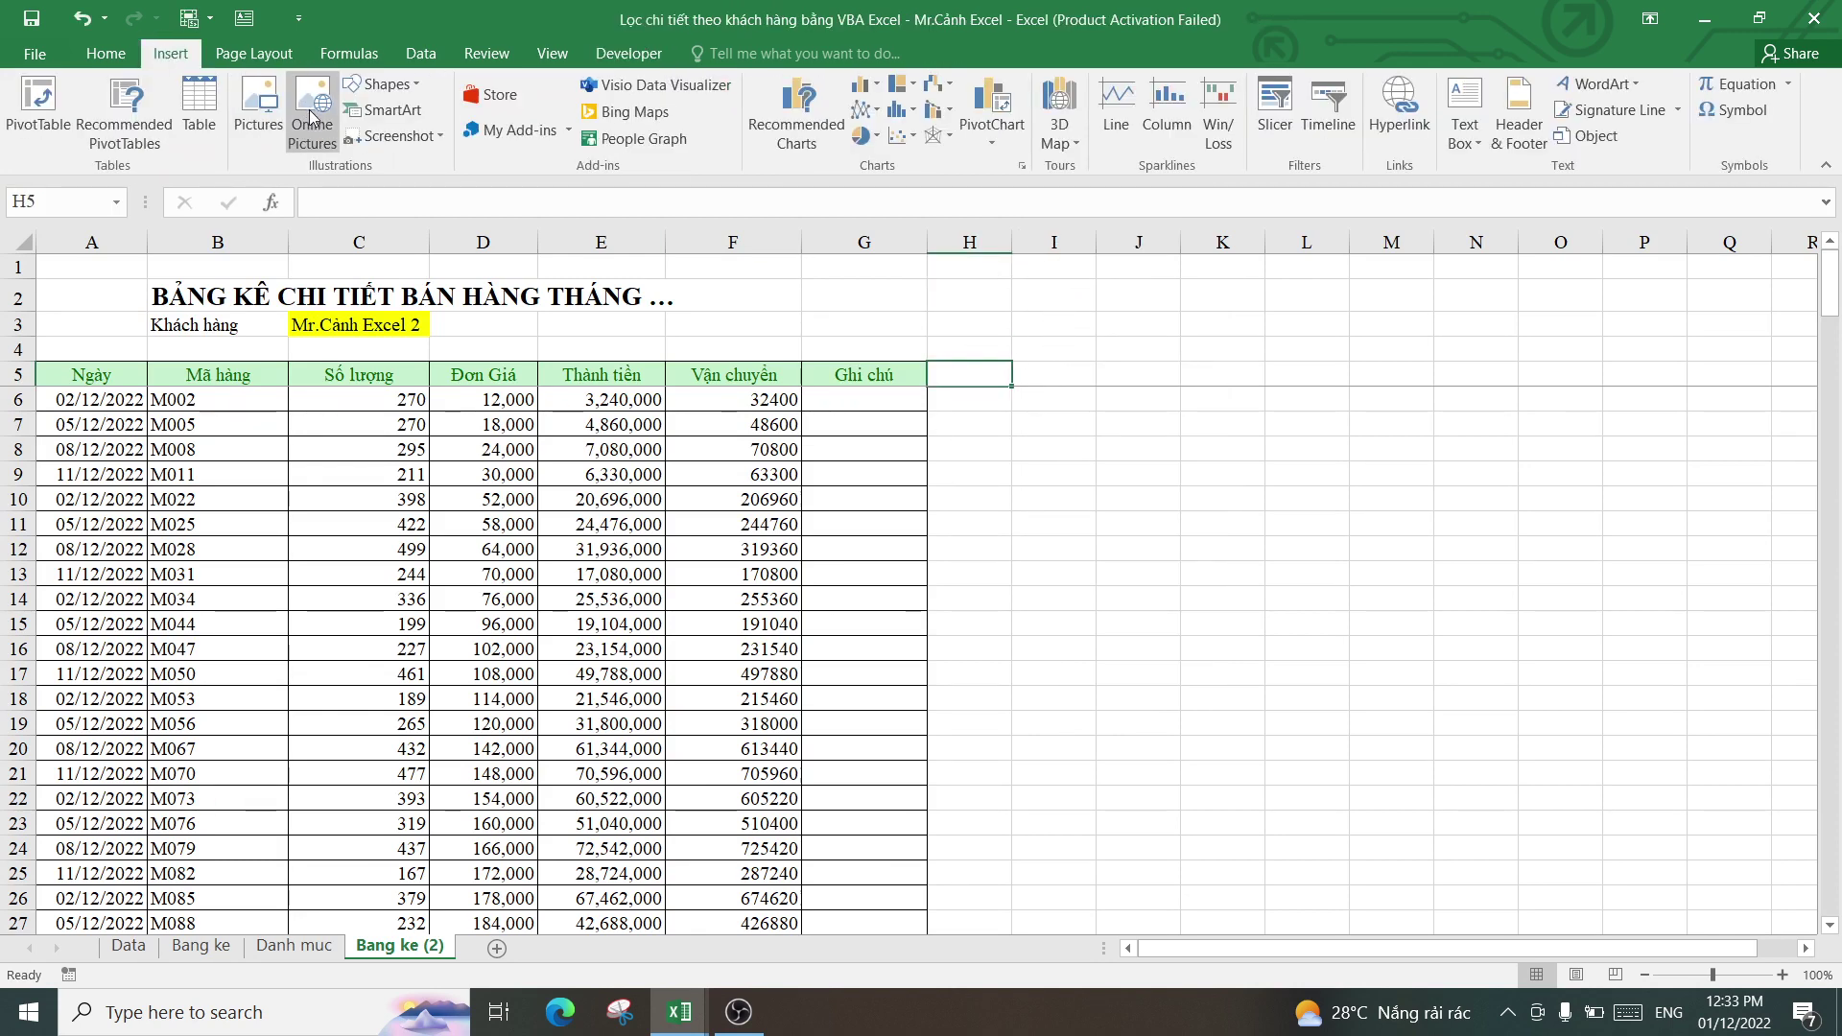
pyautogui.click(387, 84)
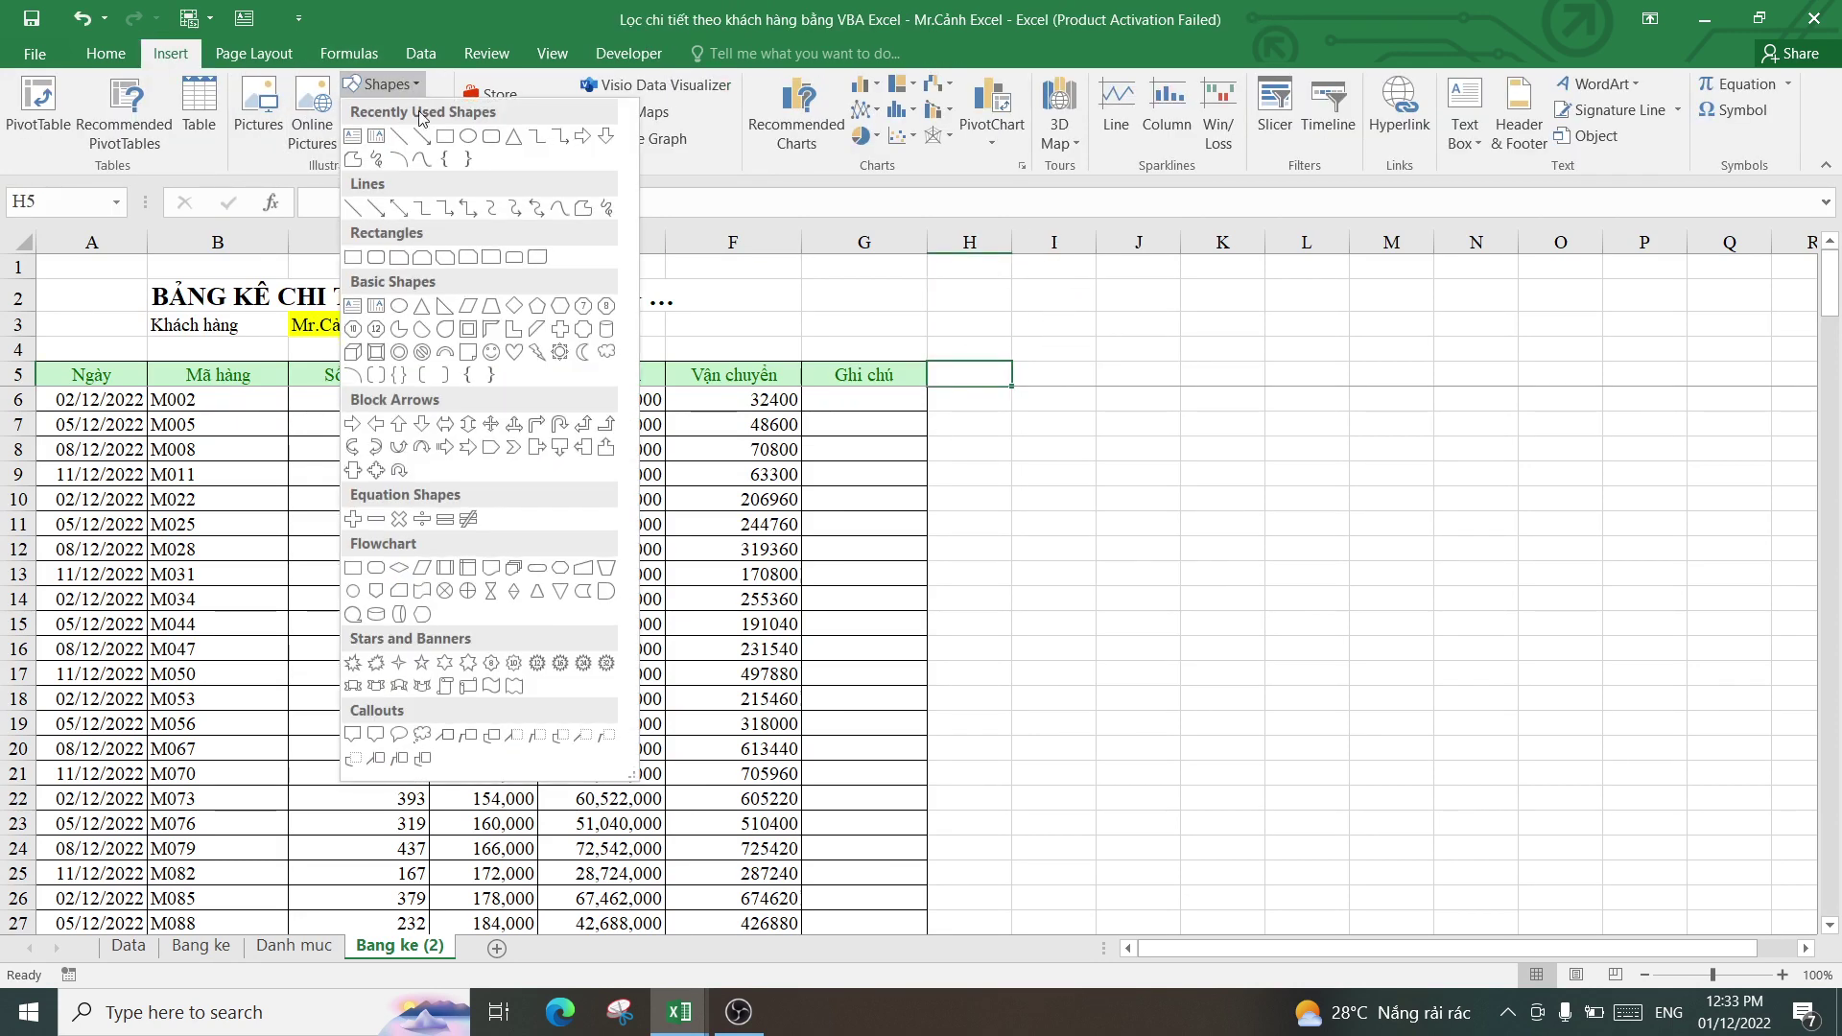
pyautogui.click(445, 137)
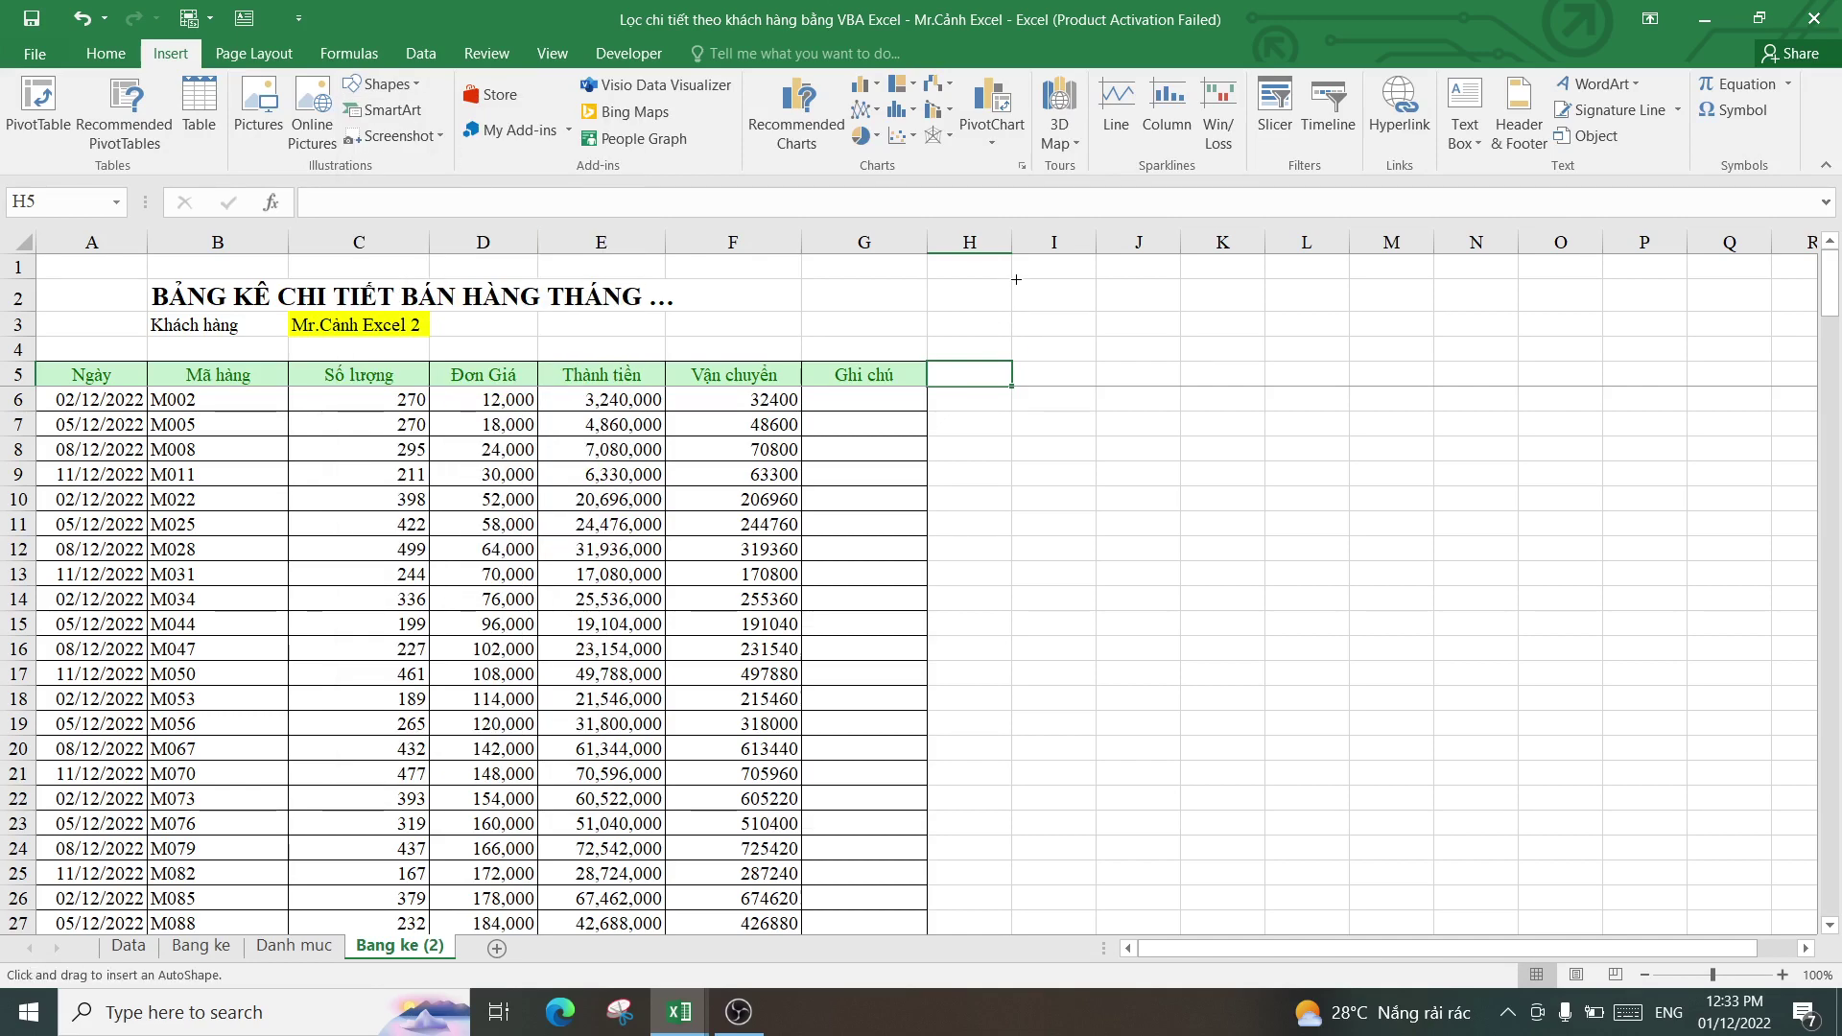
pyautogui.moveTo(1009, 279); pyautogui.dragTo(1129, 322)
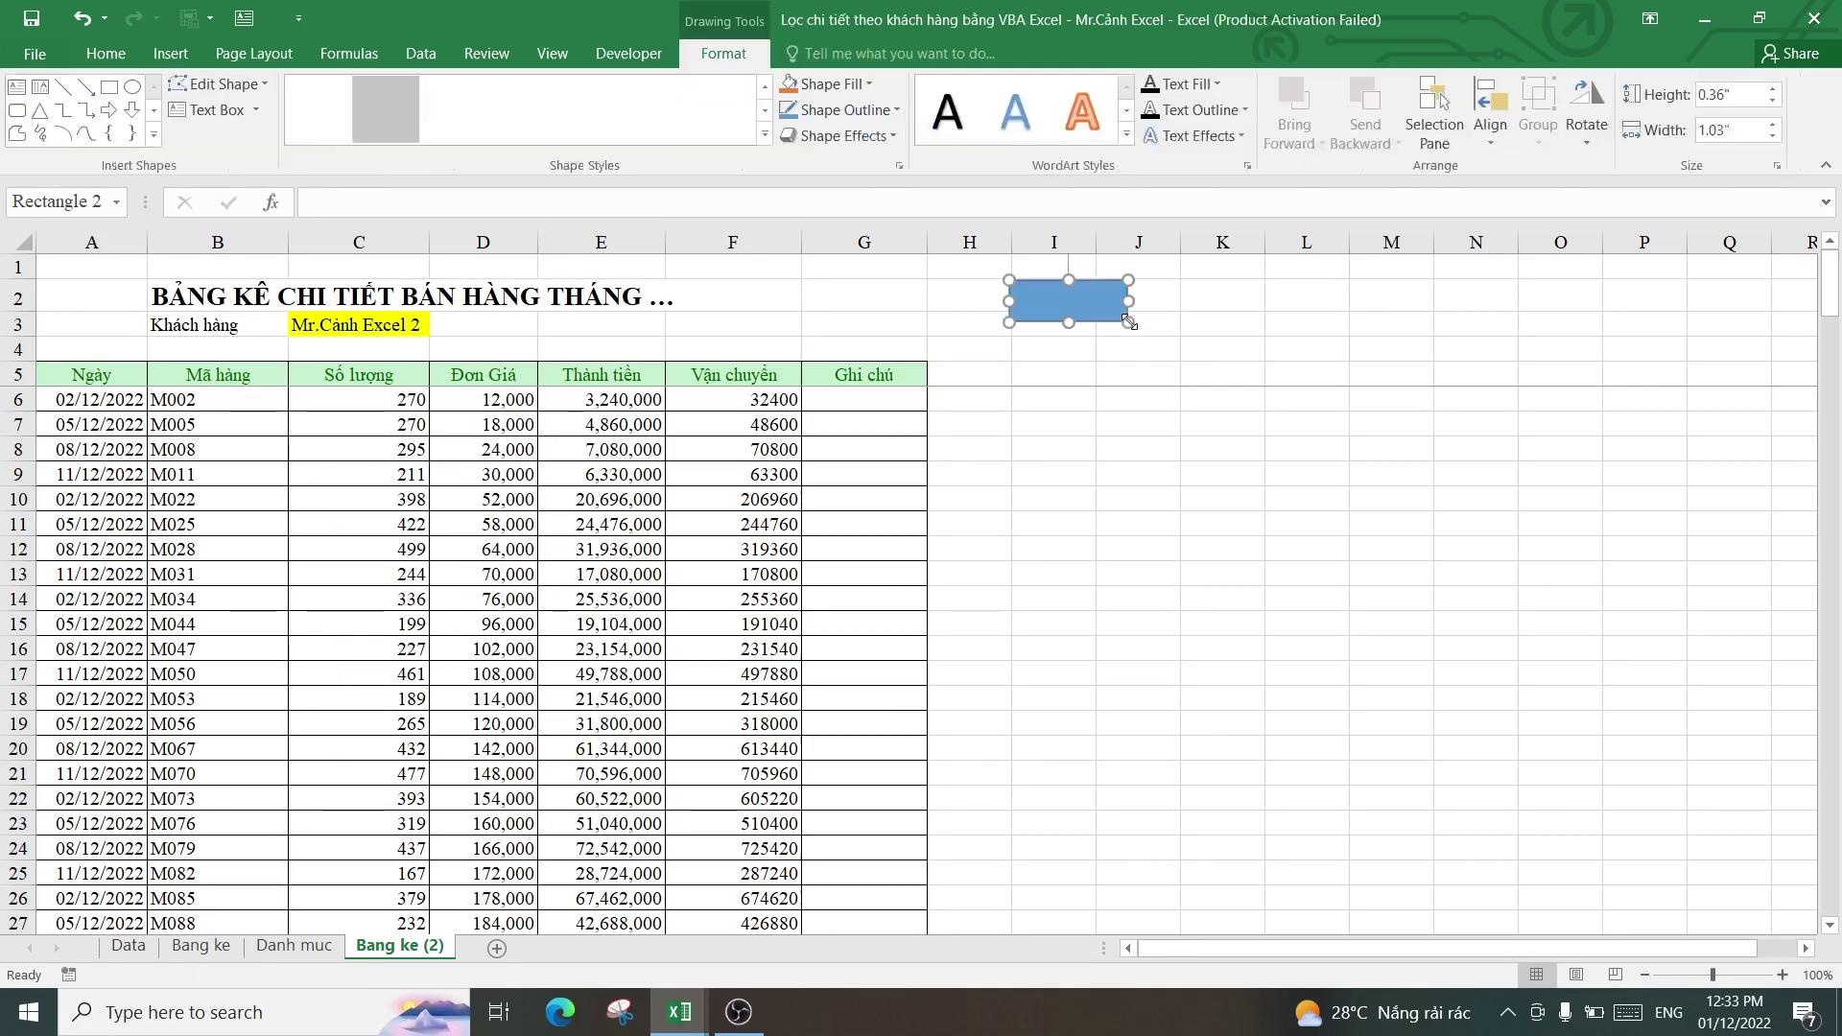
pyautogui.click(589, 113)
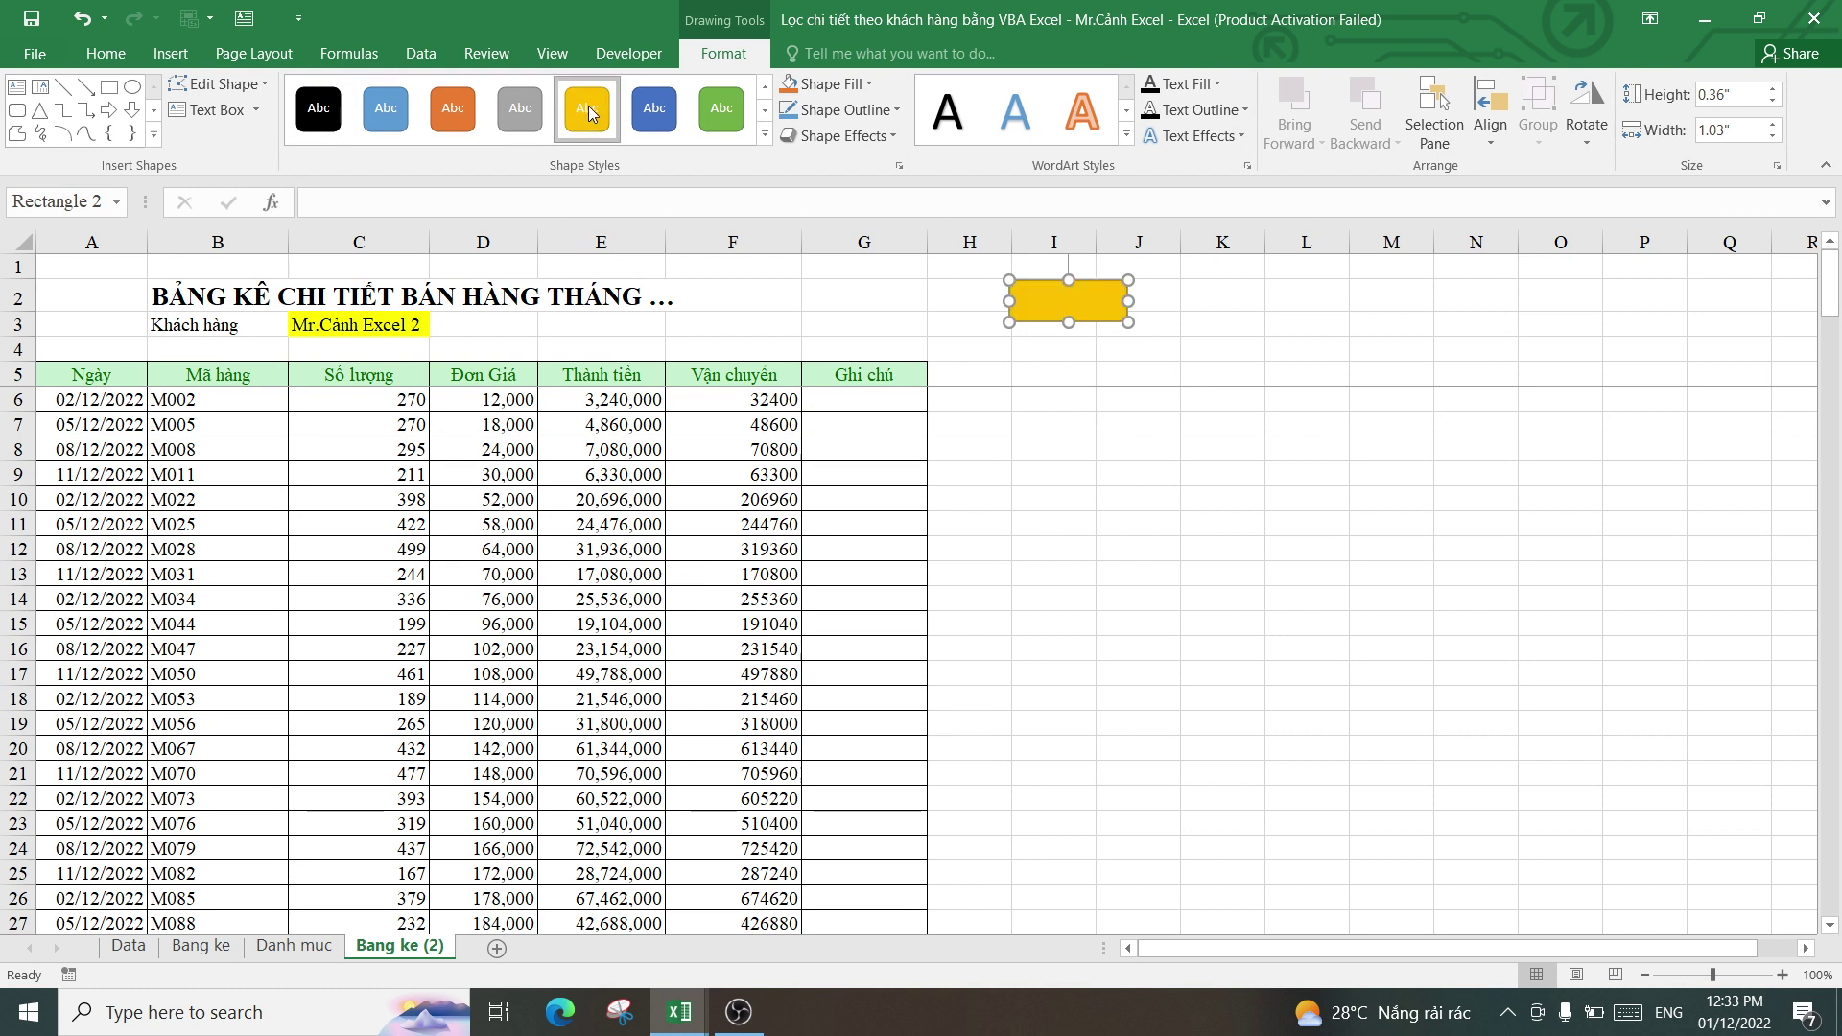
# - Label the rectangle 'Lọc KH'
pyautogui.rightClick(1093, 305)
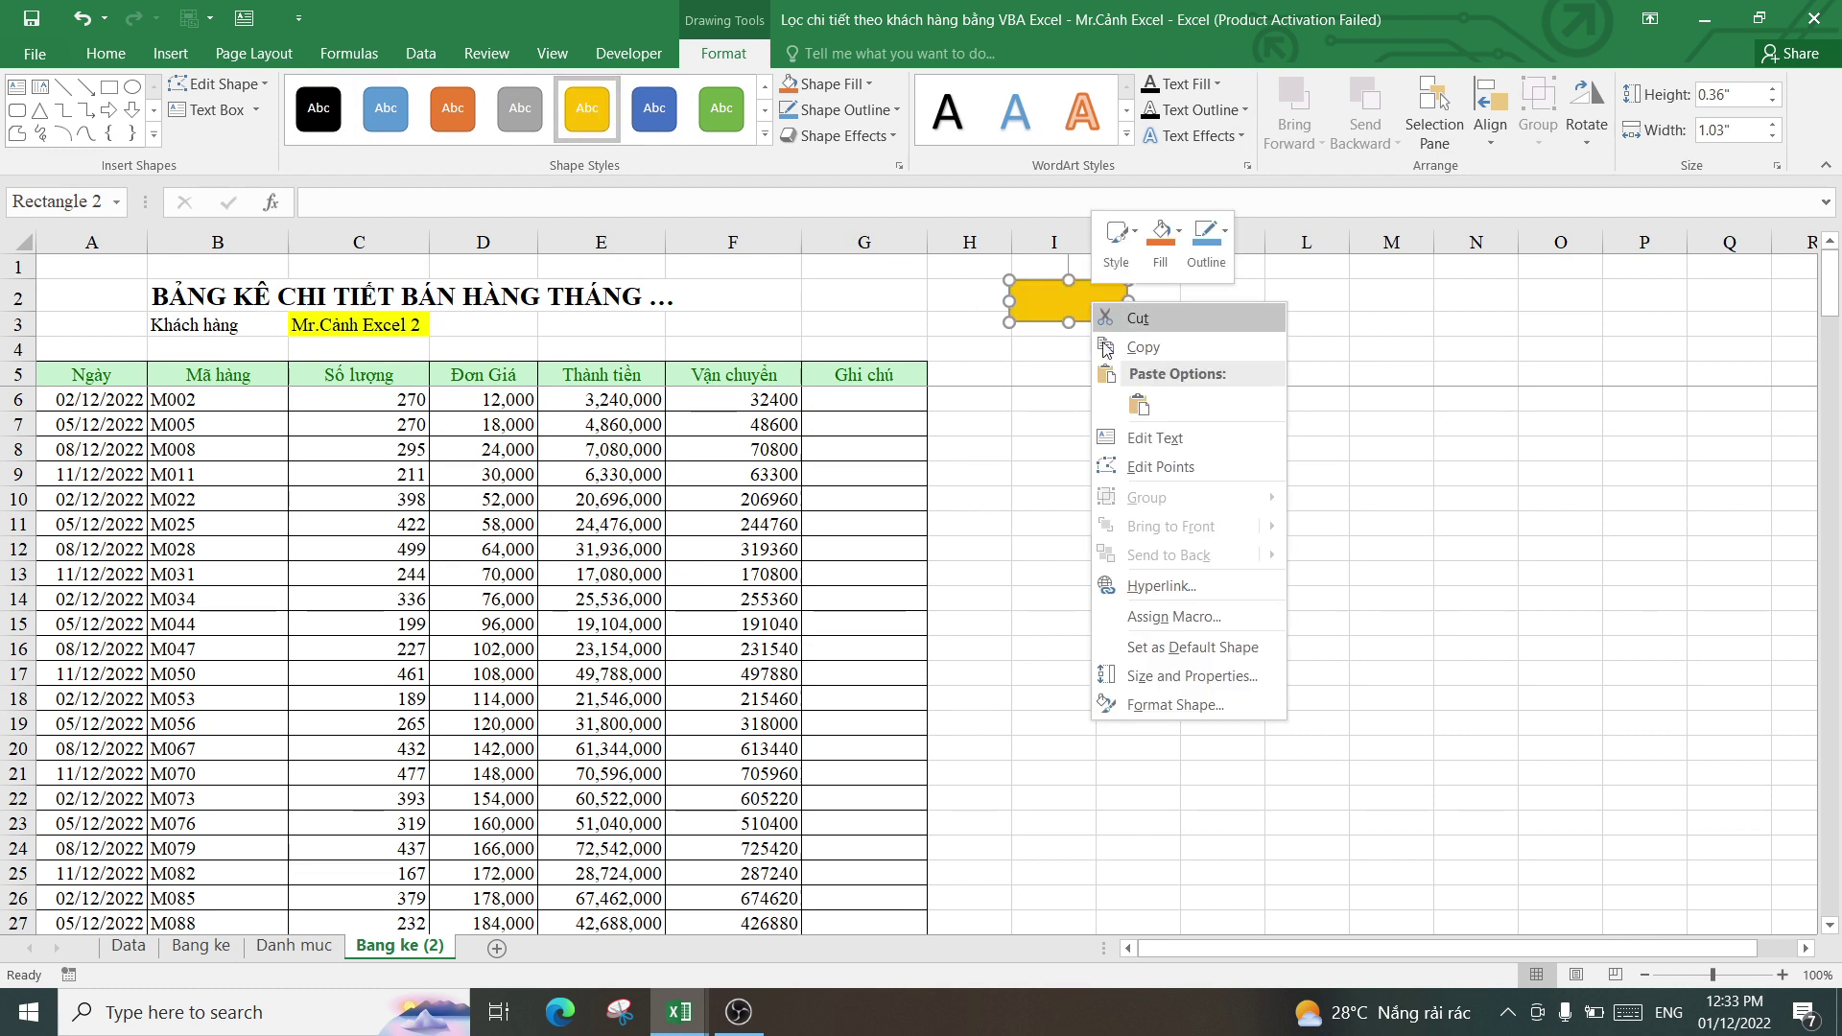
pyautogui.click(1150, 438)
pyautogui.write('Lo')
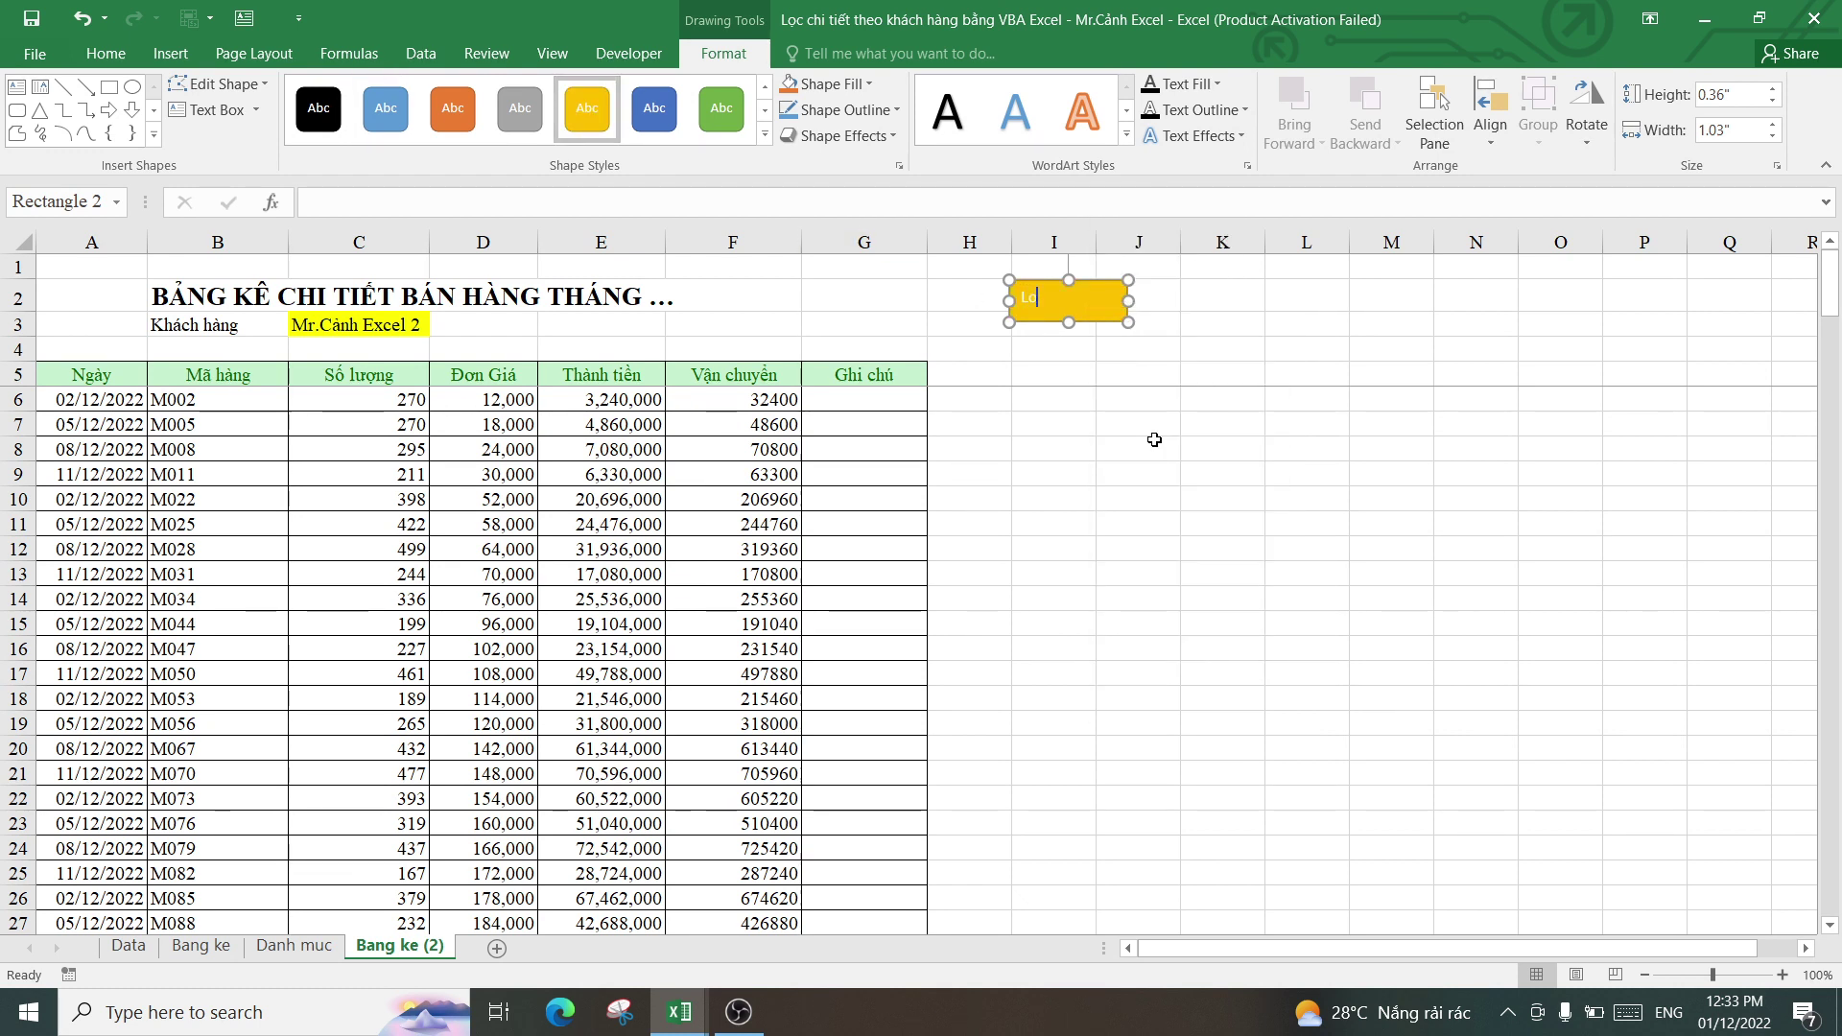
pyautogui.write('j')
pyautogui.write(' KH')
pyautogui.click(1153, 439)
# - Centre the Lọc KH label horizontally and vertically
pyautogui.click(1084, 300)
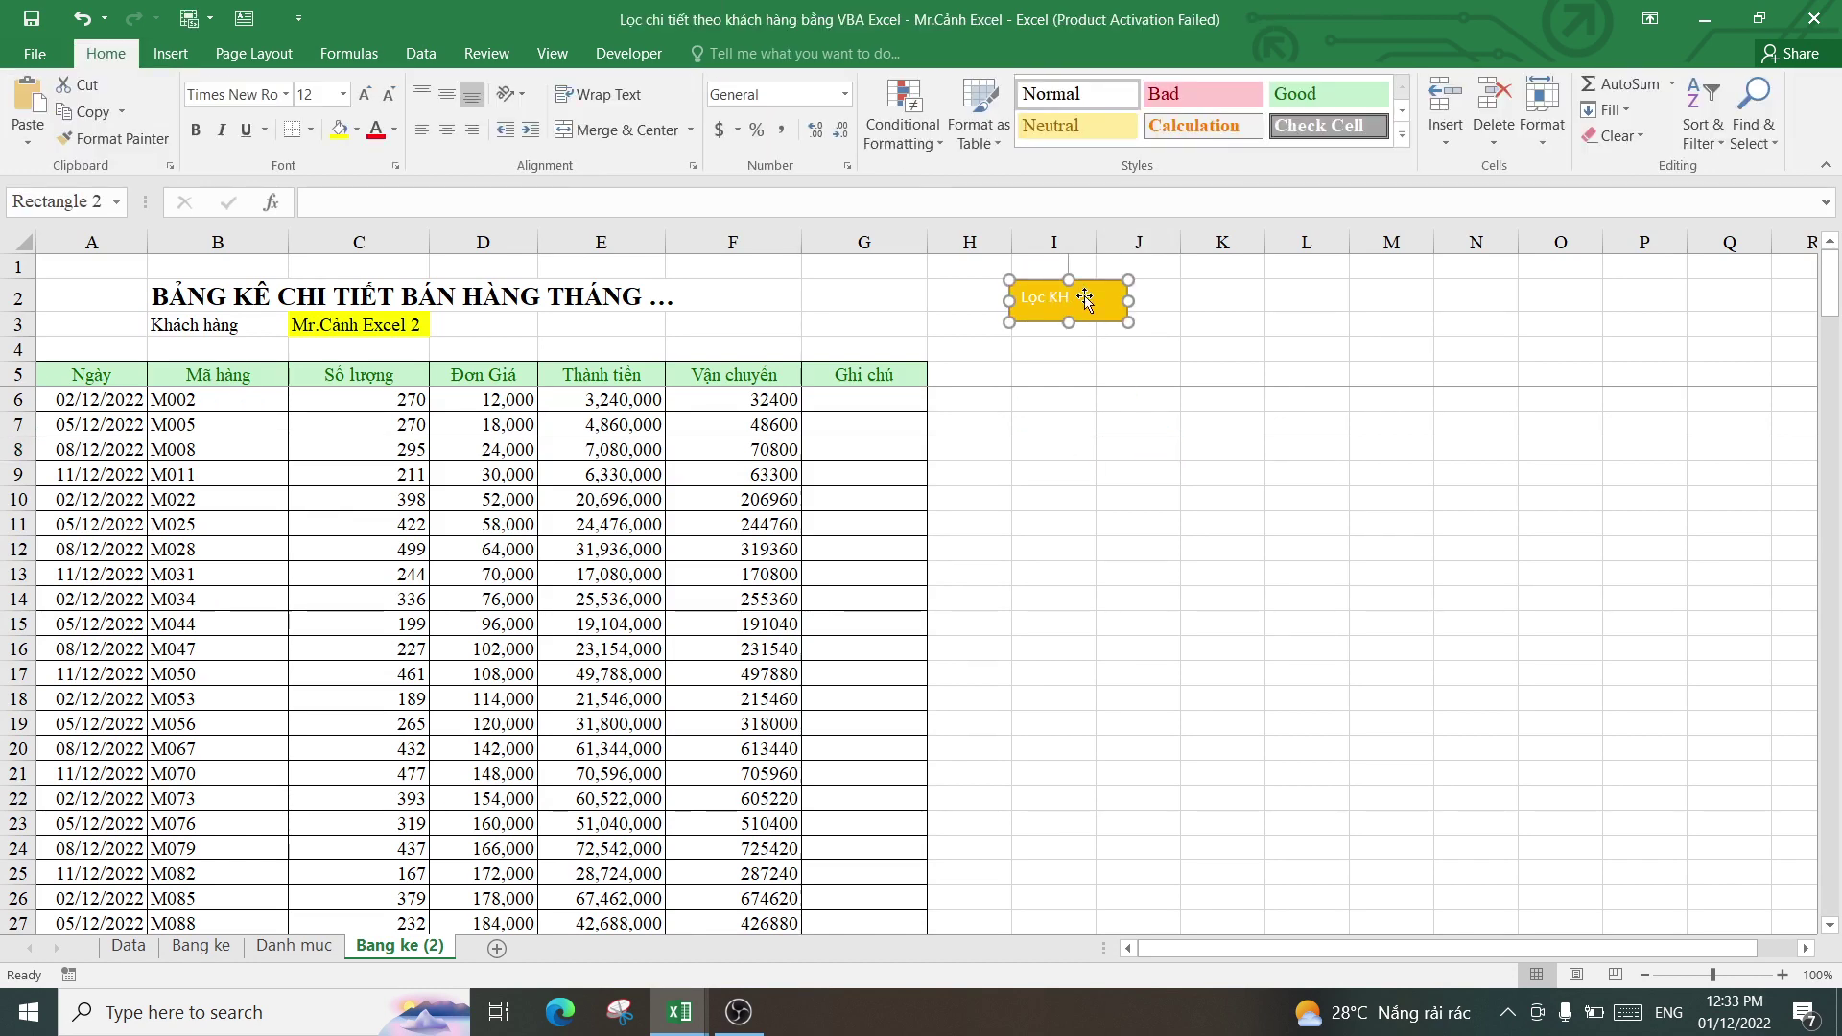
pyautogui.click(105, 53)
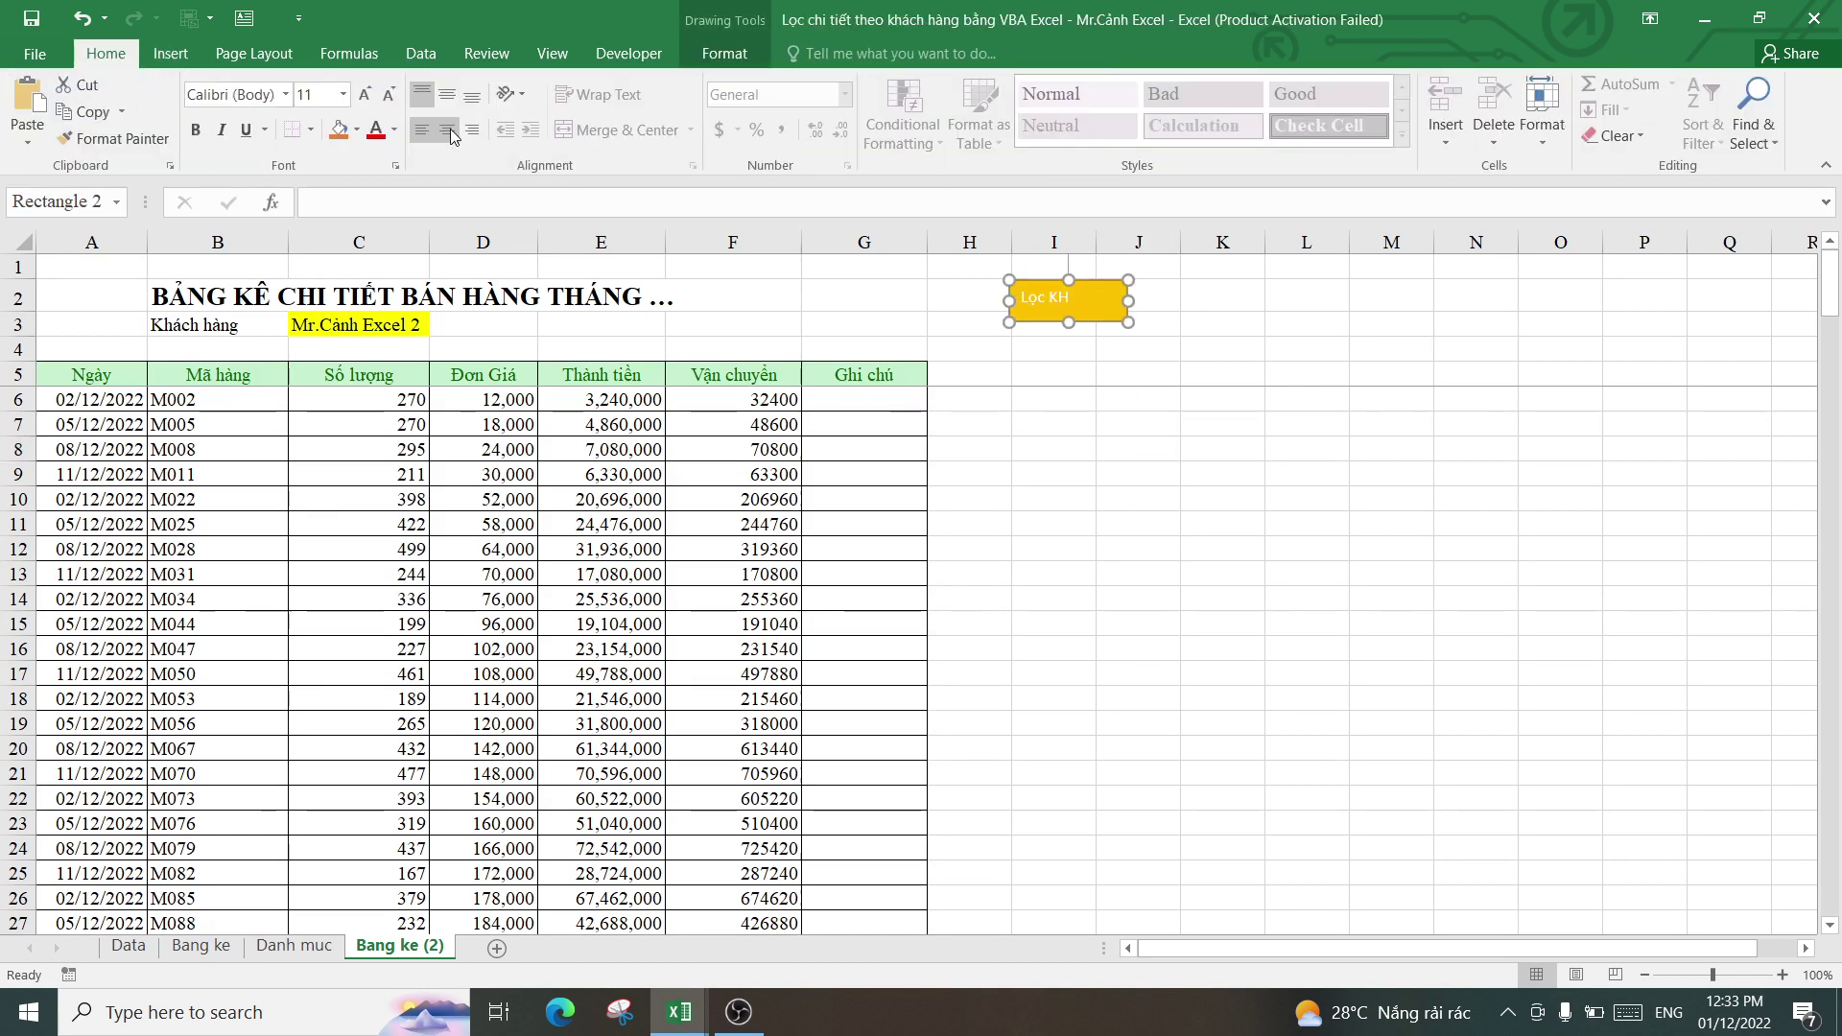
pyautogui.click(447, 130)
pyautogui.click(447, 94)
pyautogui.click(1112, 441)
pyautogui.click(1090, 304)
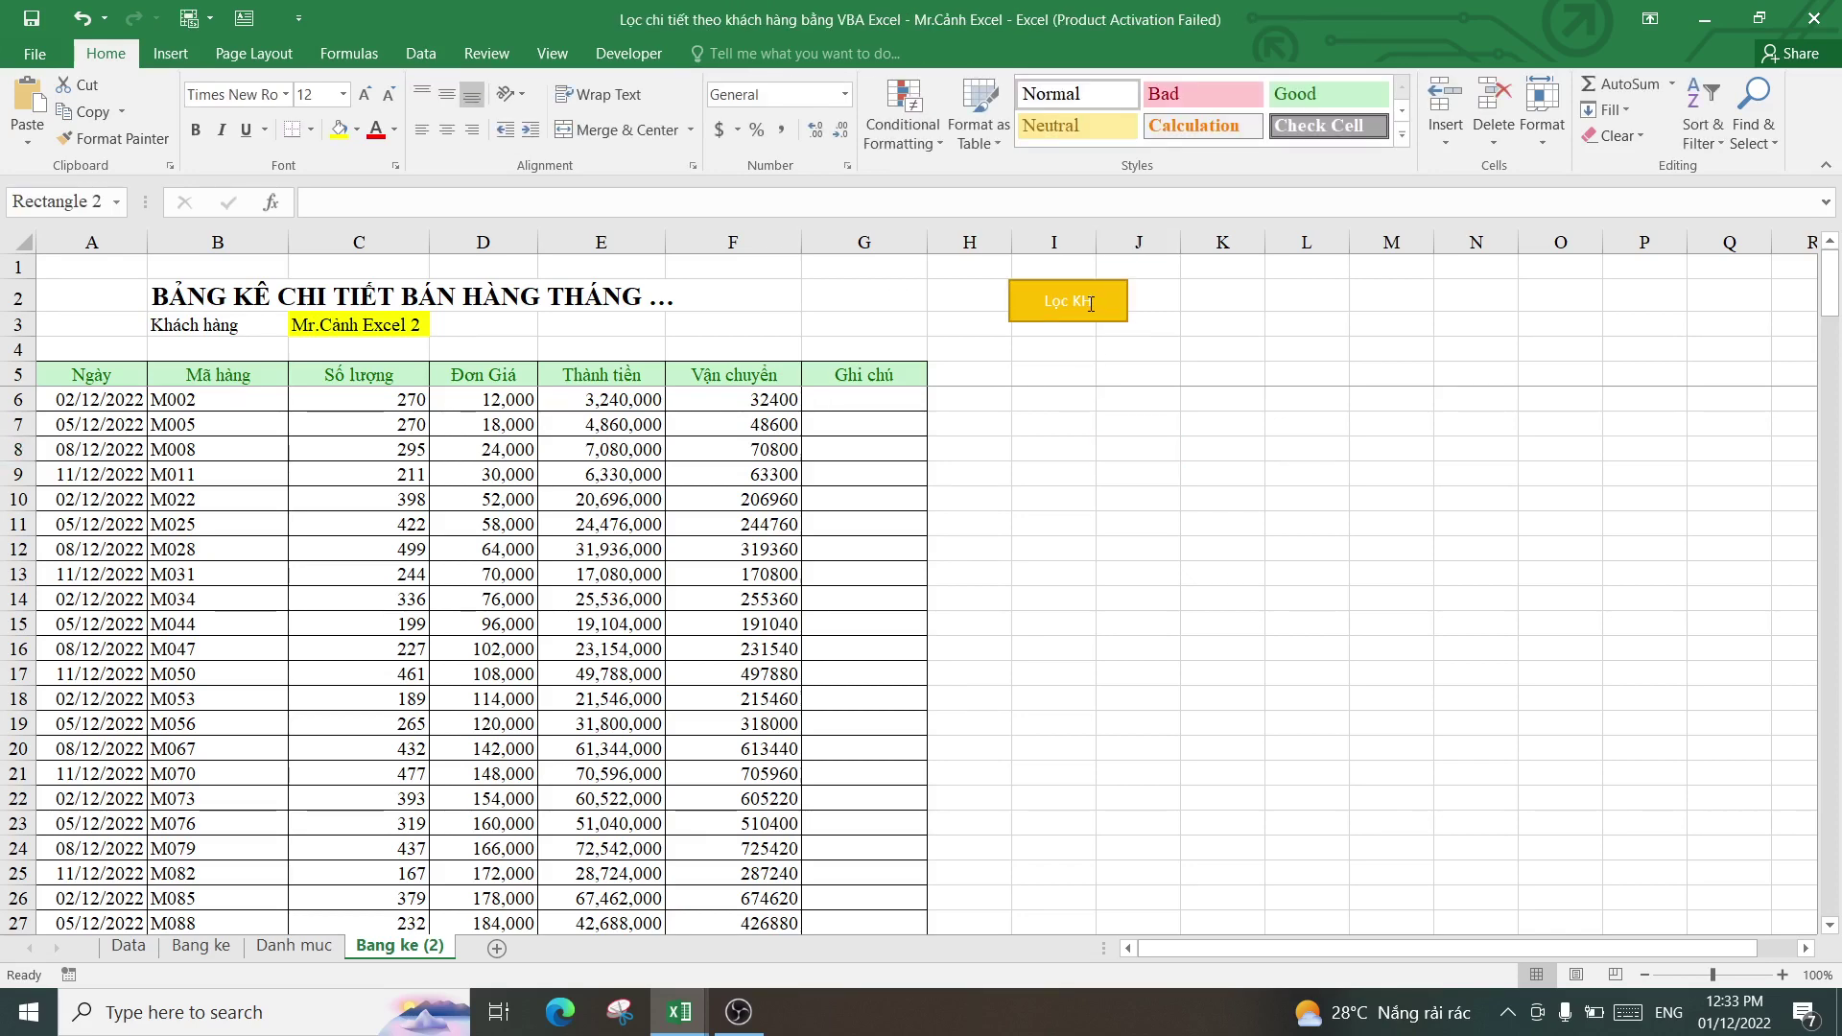
# - Assign the Lockhachhang macro from This Workbook to the Lọc KH rectangle
pyautogui.rightClick(1101, 285)
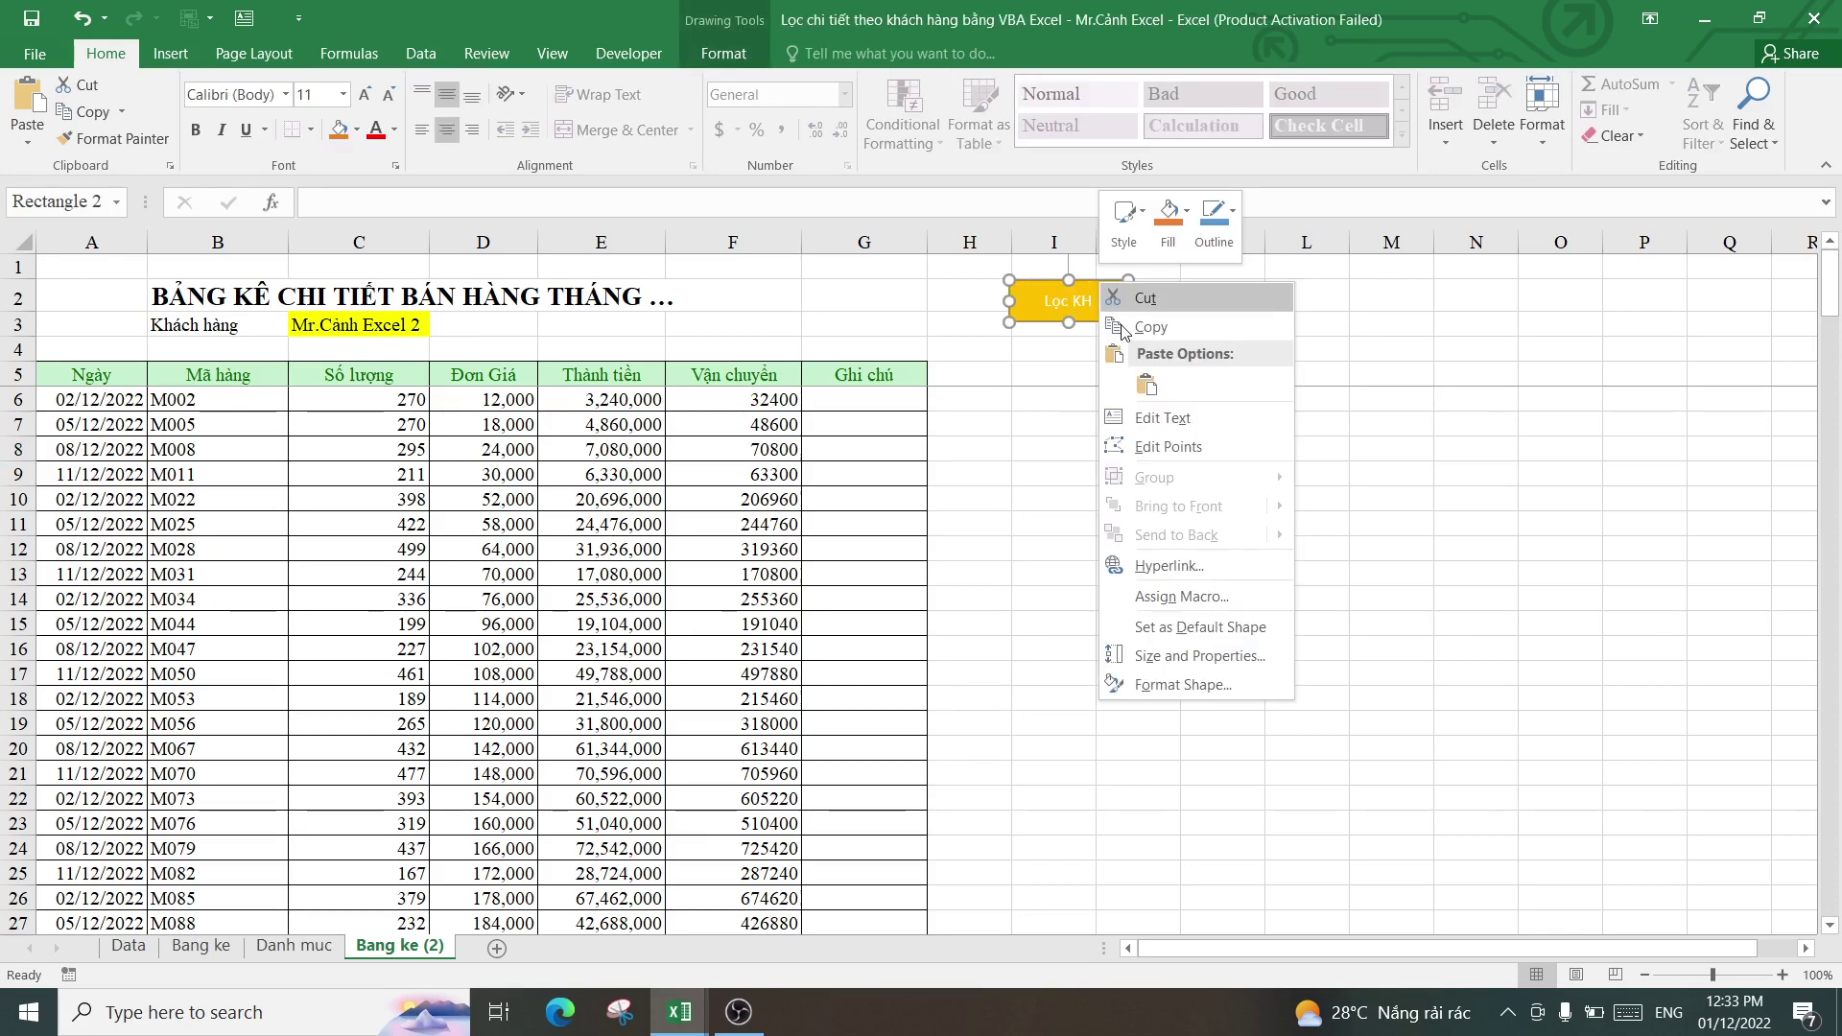
pyautogui.click(1170, 596)
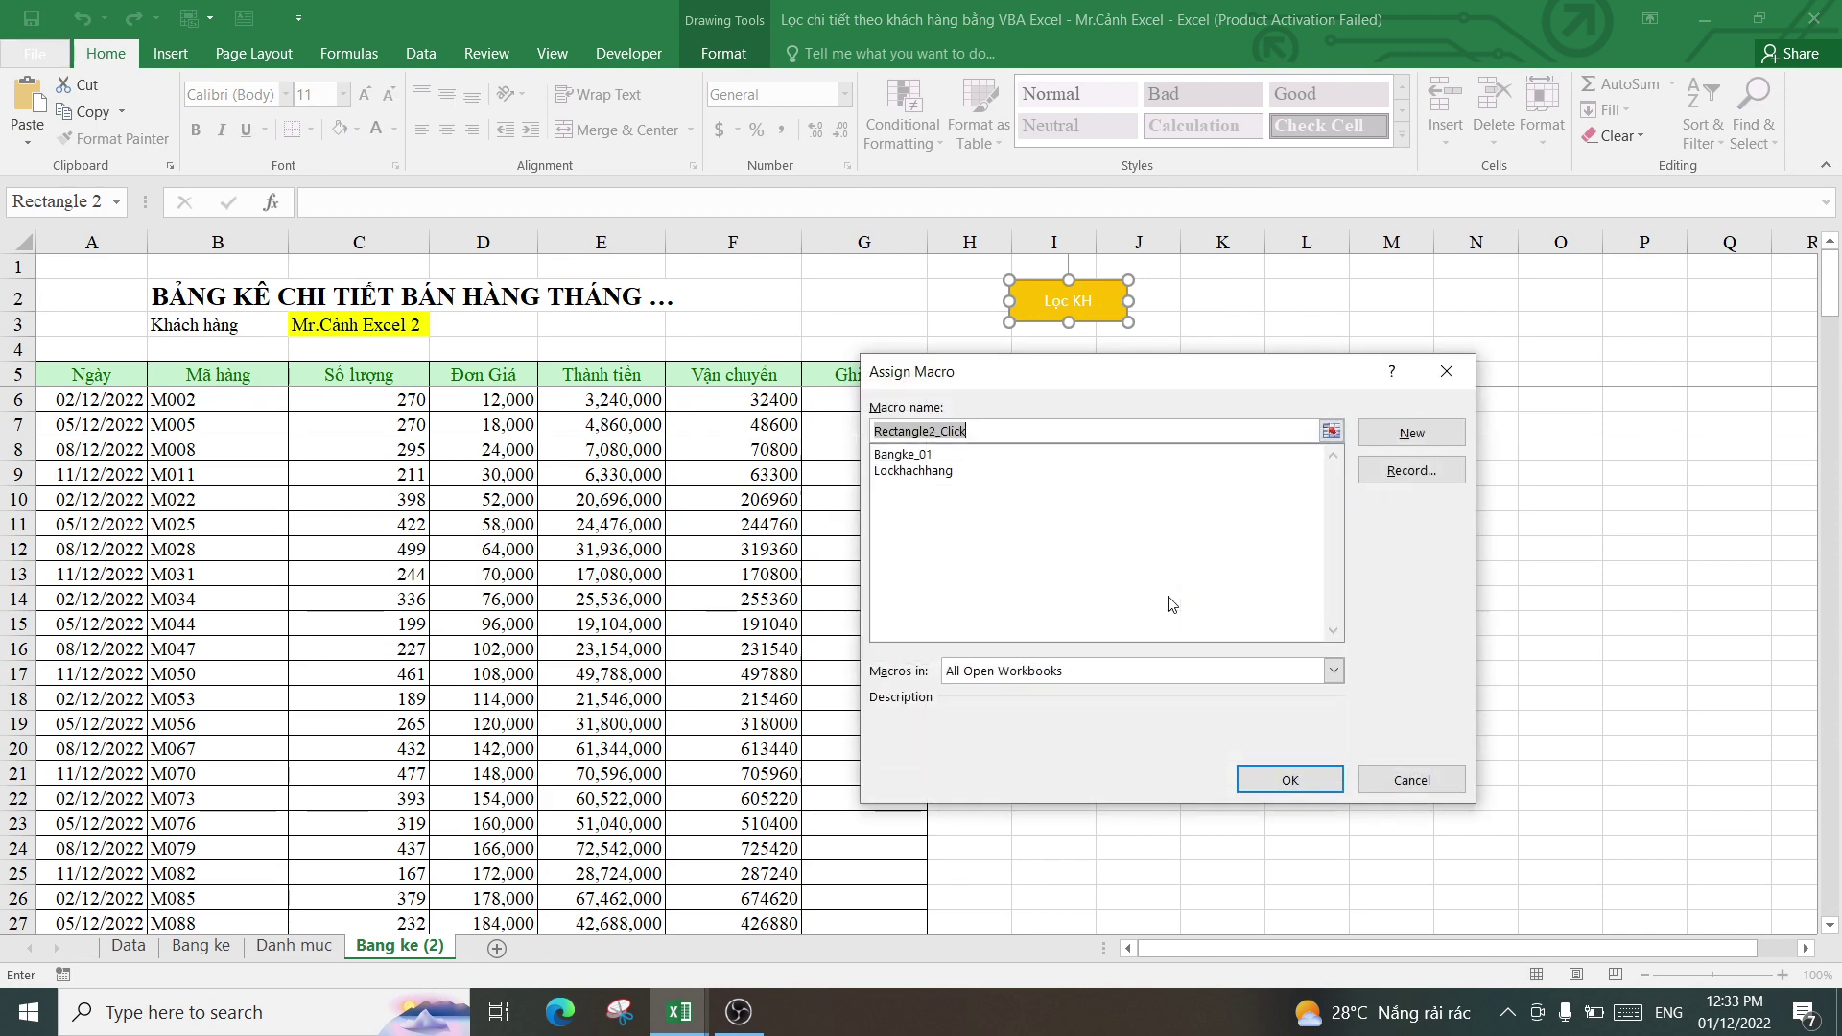
pyautogui.click(928, 473)
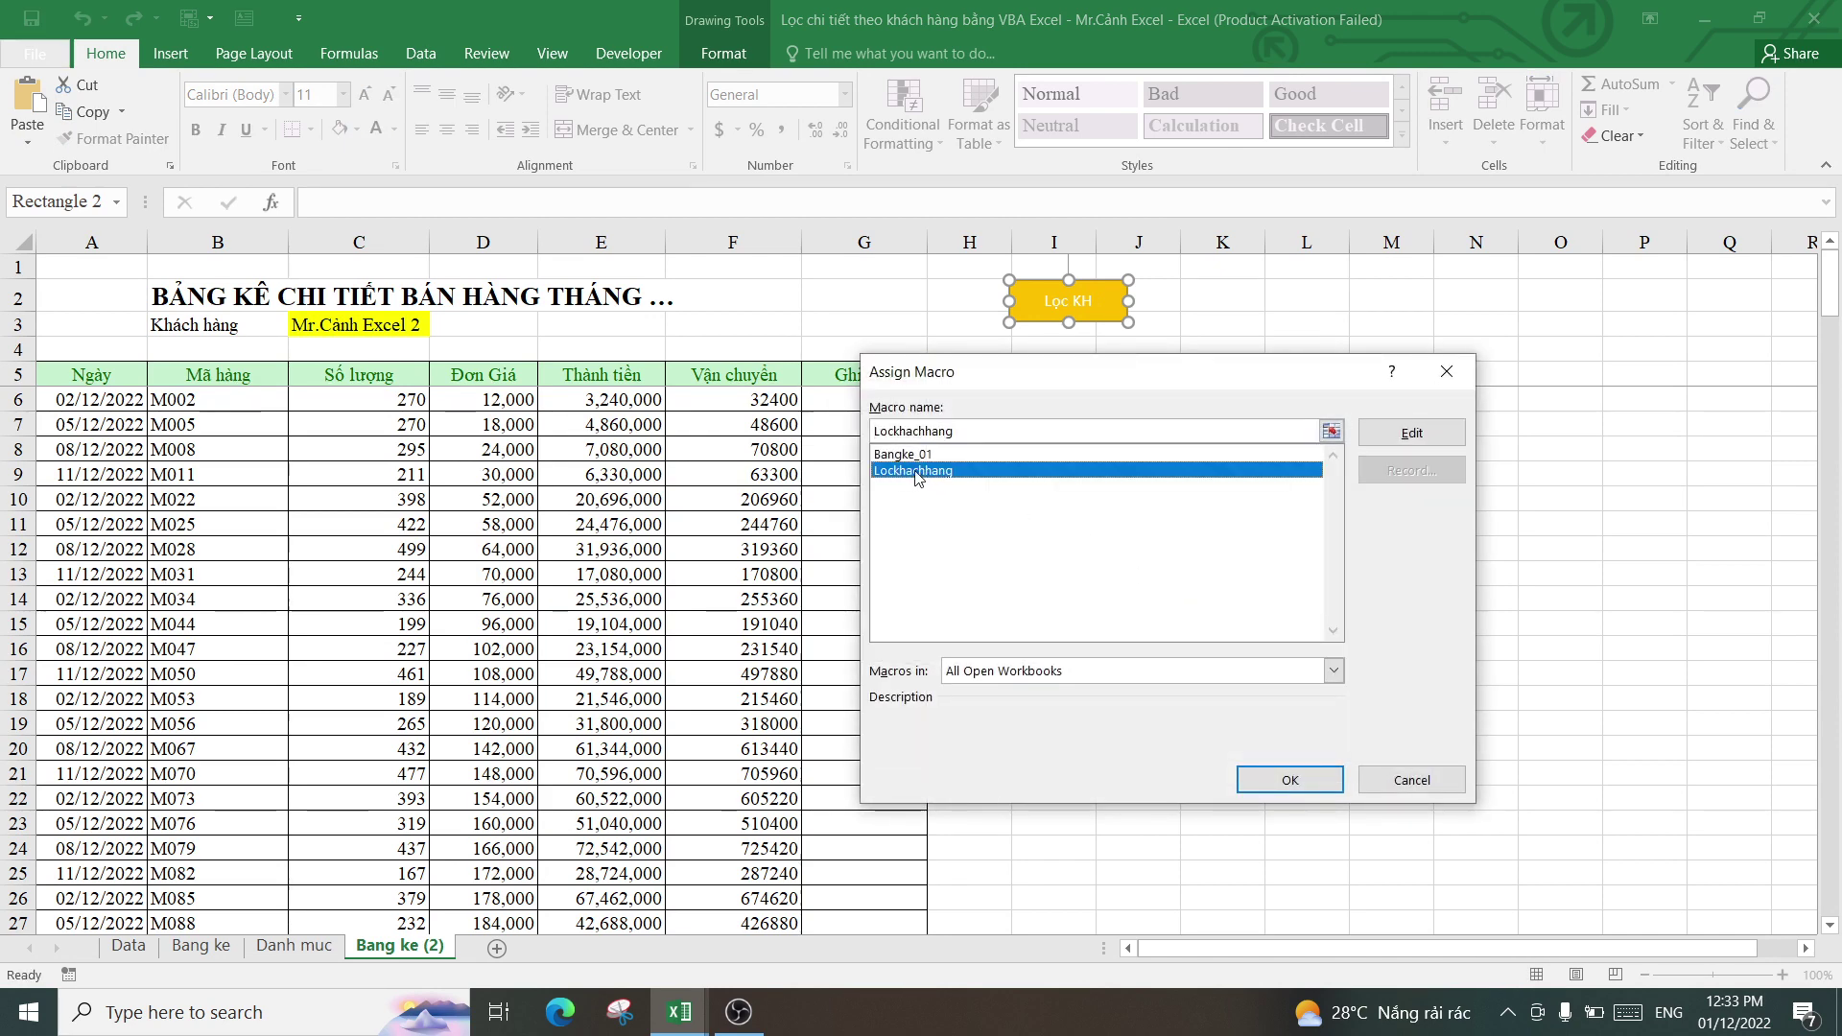
pyautogui.click(1033, 676)
pyautogui.click(990, 708)
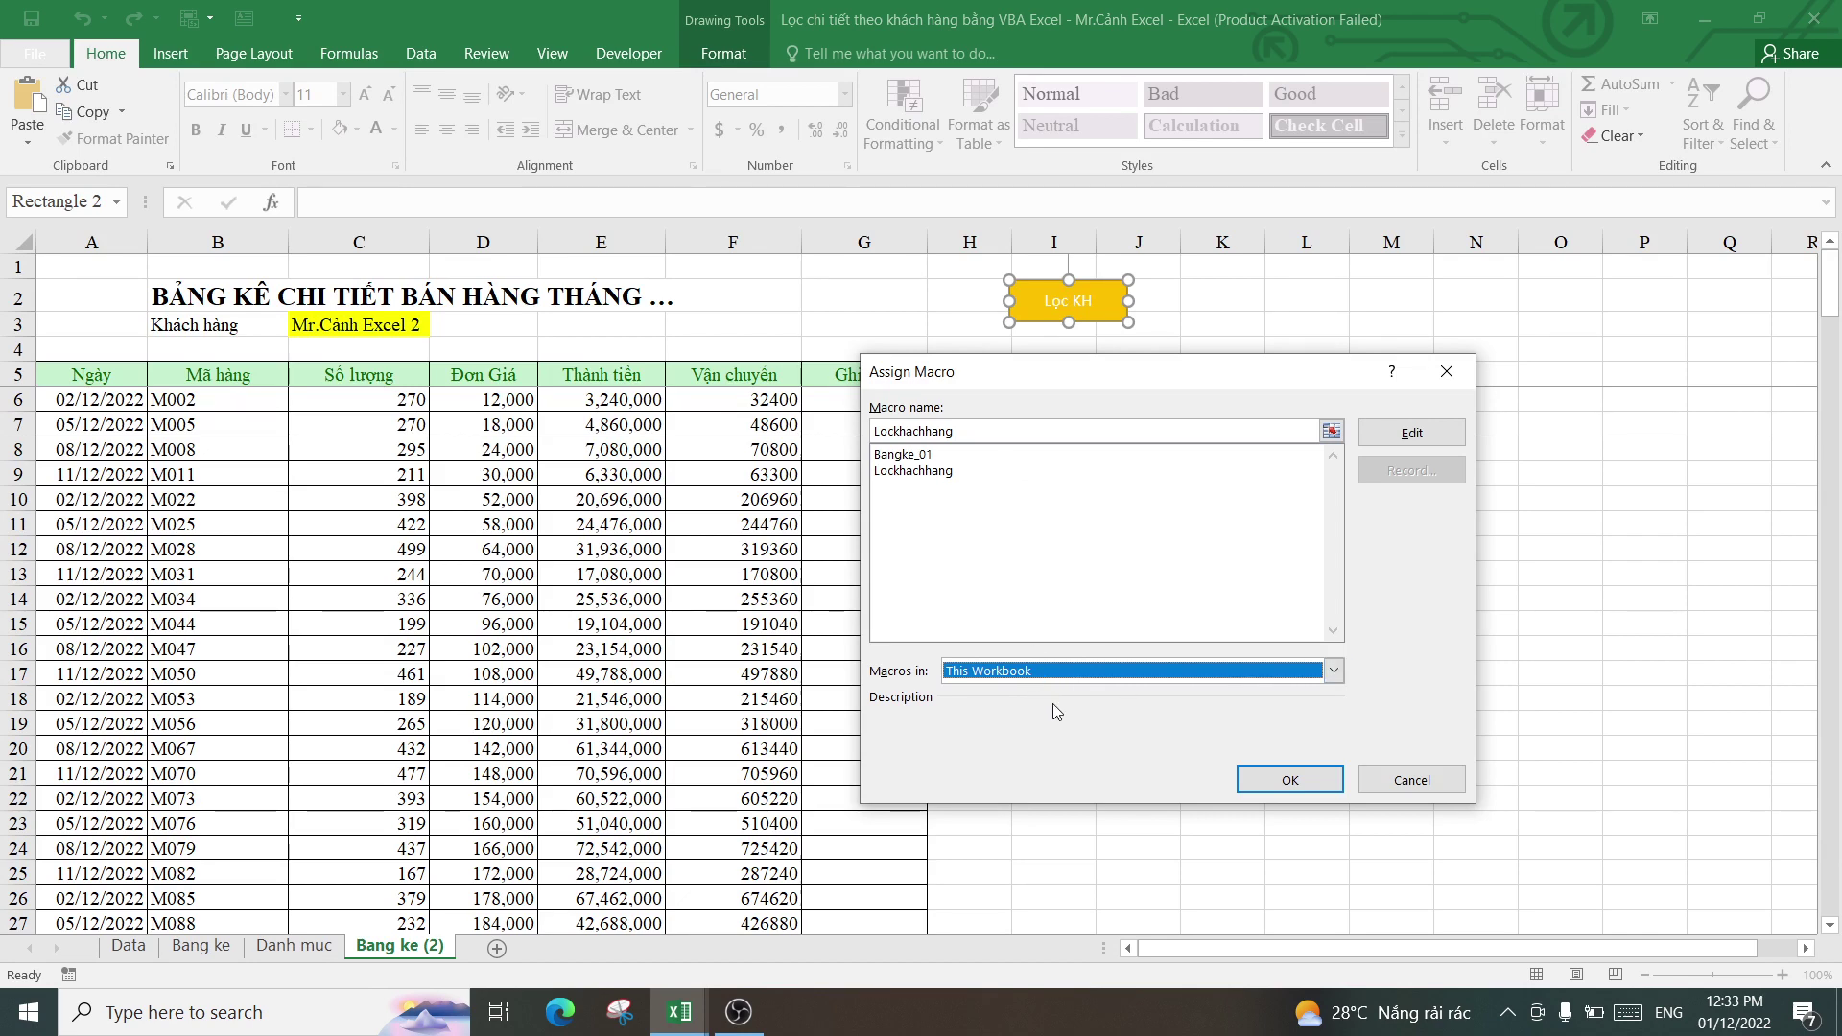
pyautogui.click(1290, 779)
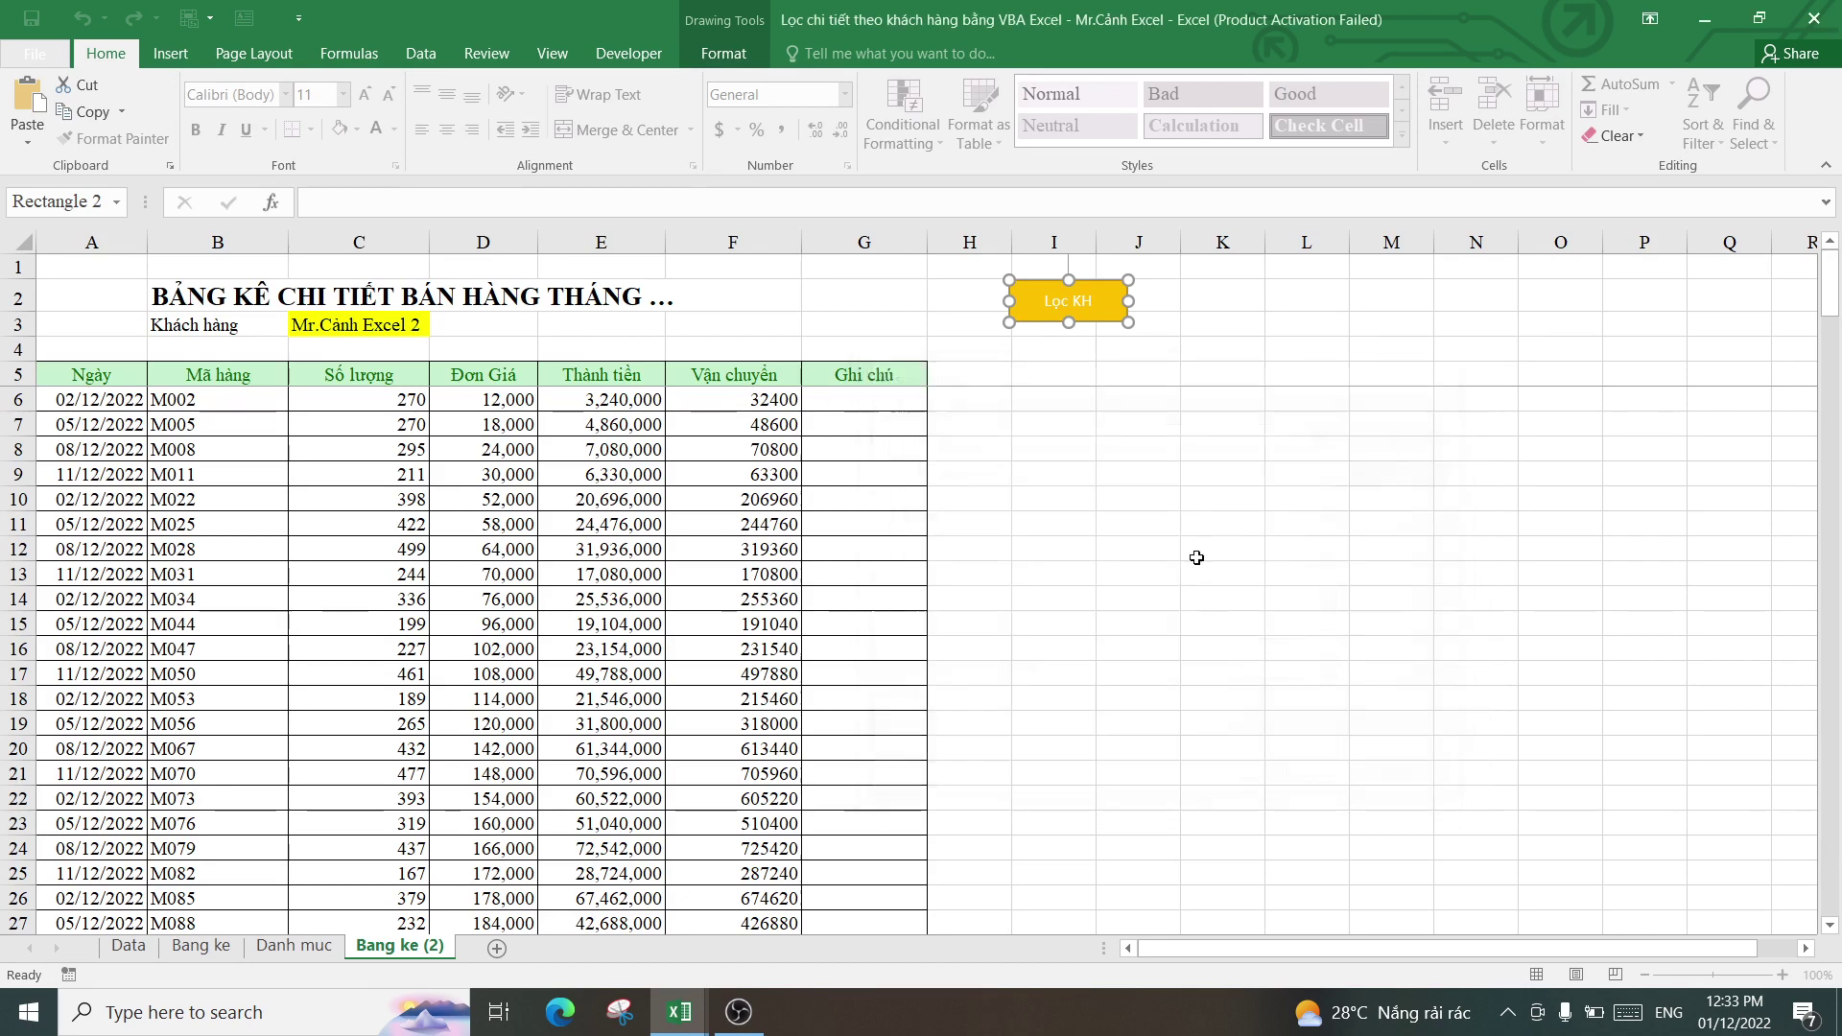
pyautogui.click(1138, 427)
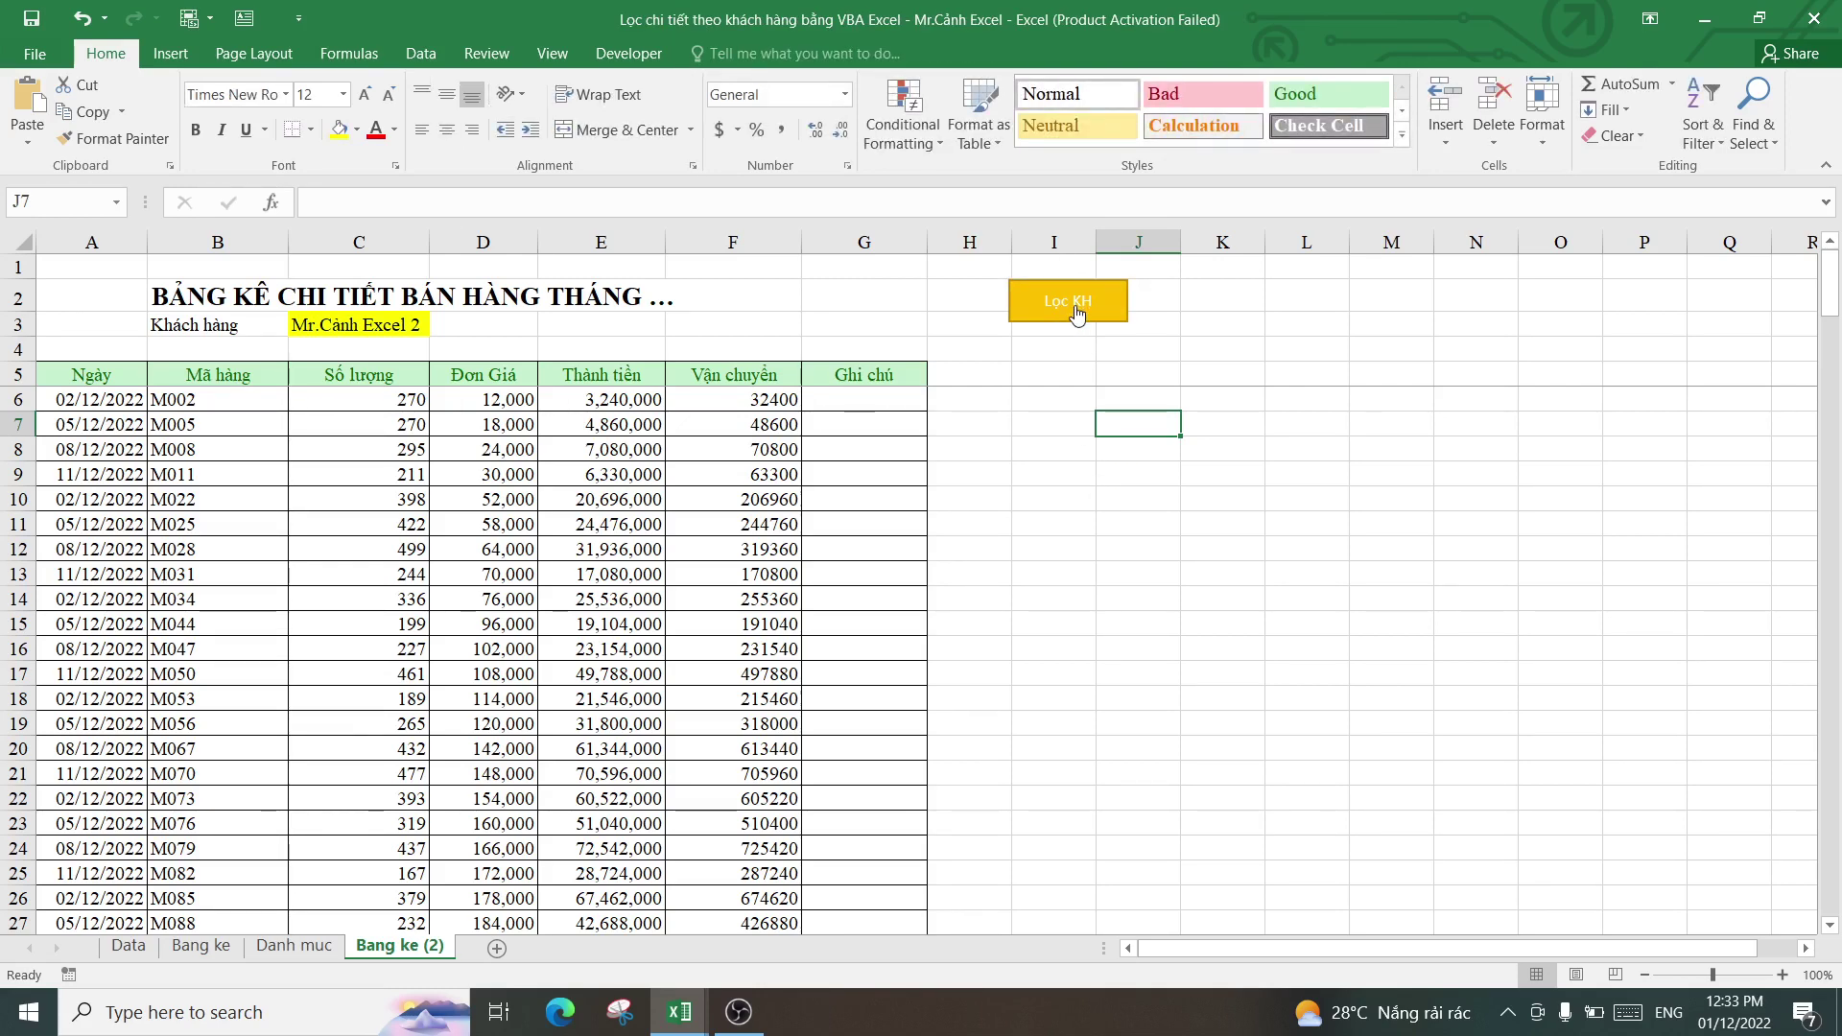
# - Run the Lọc KH filter and scroll through the resulting rows
pyautogui.click(1076, 311)
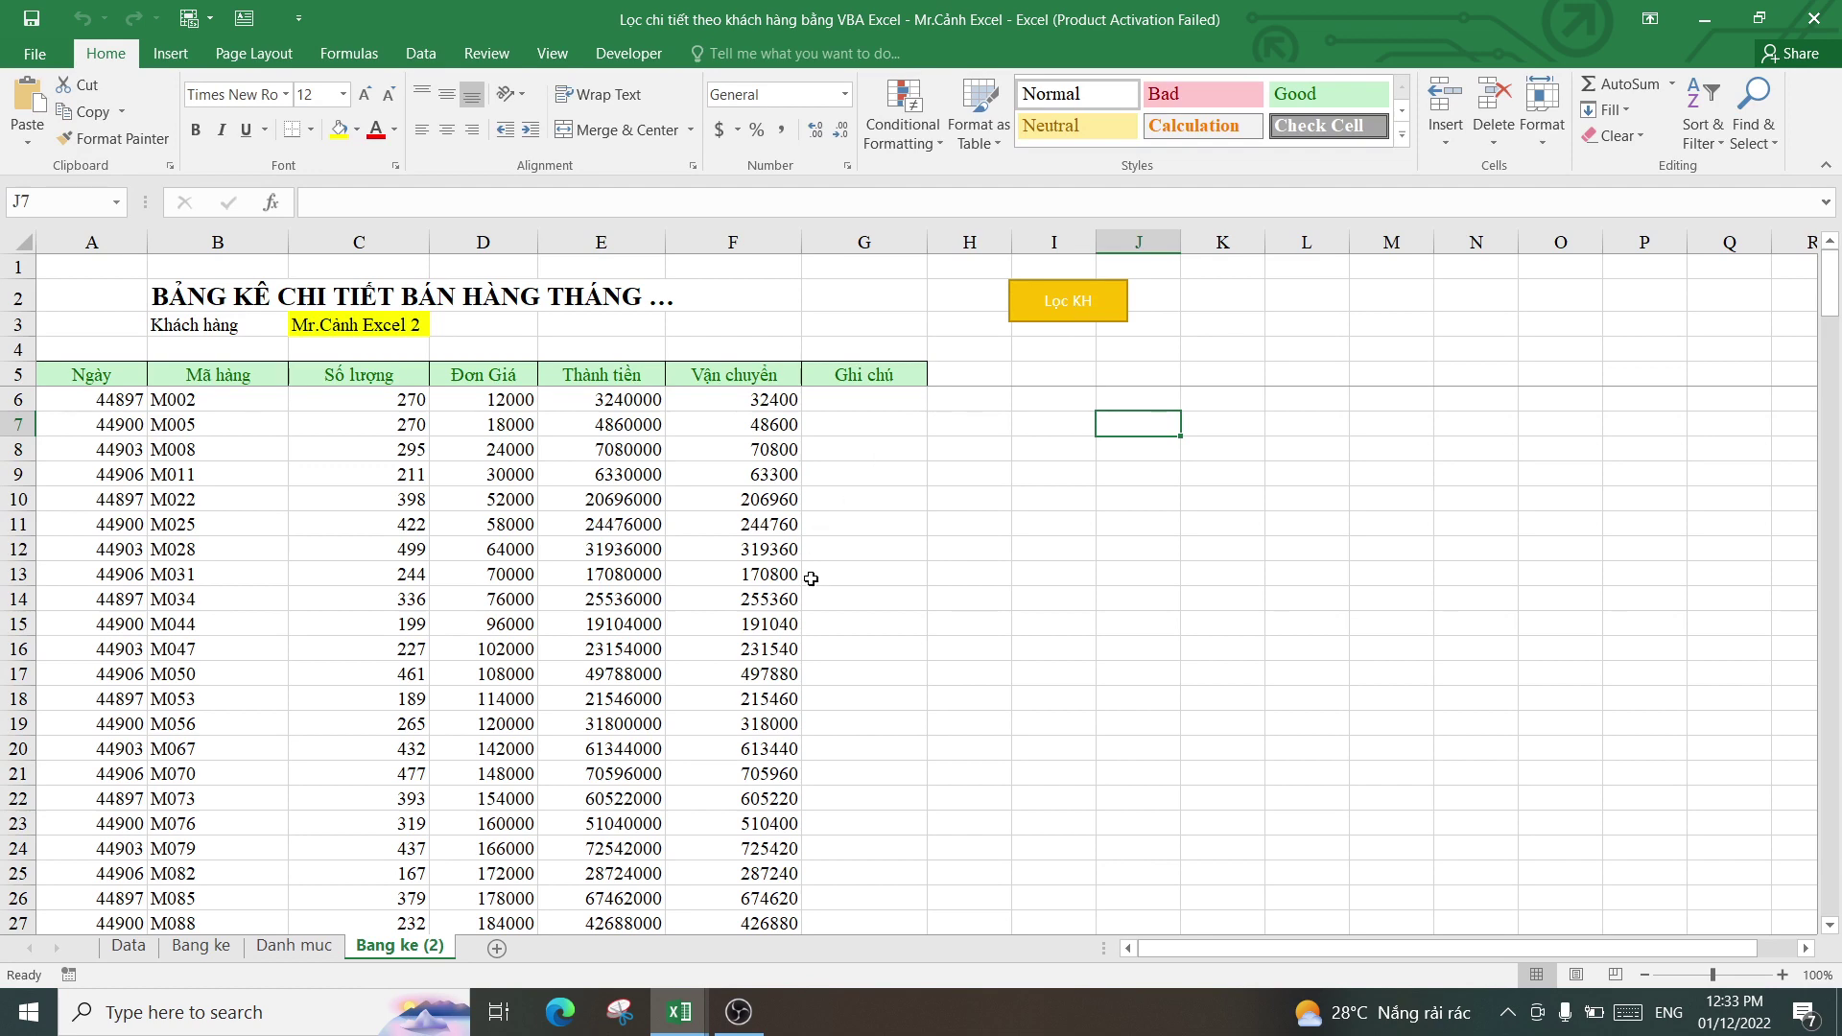
pyautogui.scroll(-7, 788, 582)
pyautogui.scroll(-10, 788, 582)
pyautogui.scroll(-7, 789, 582)
pyautogui.scroll(-11, 789, 582)
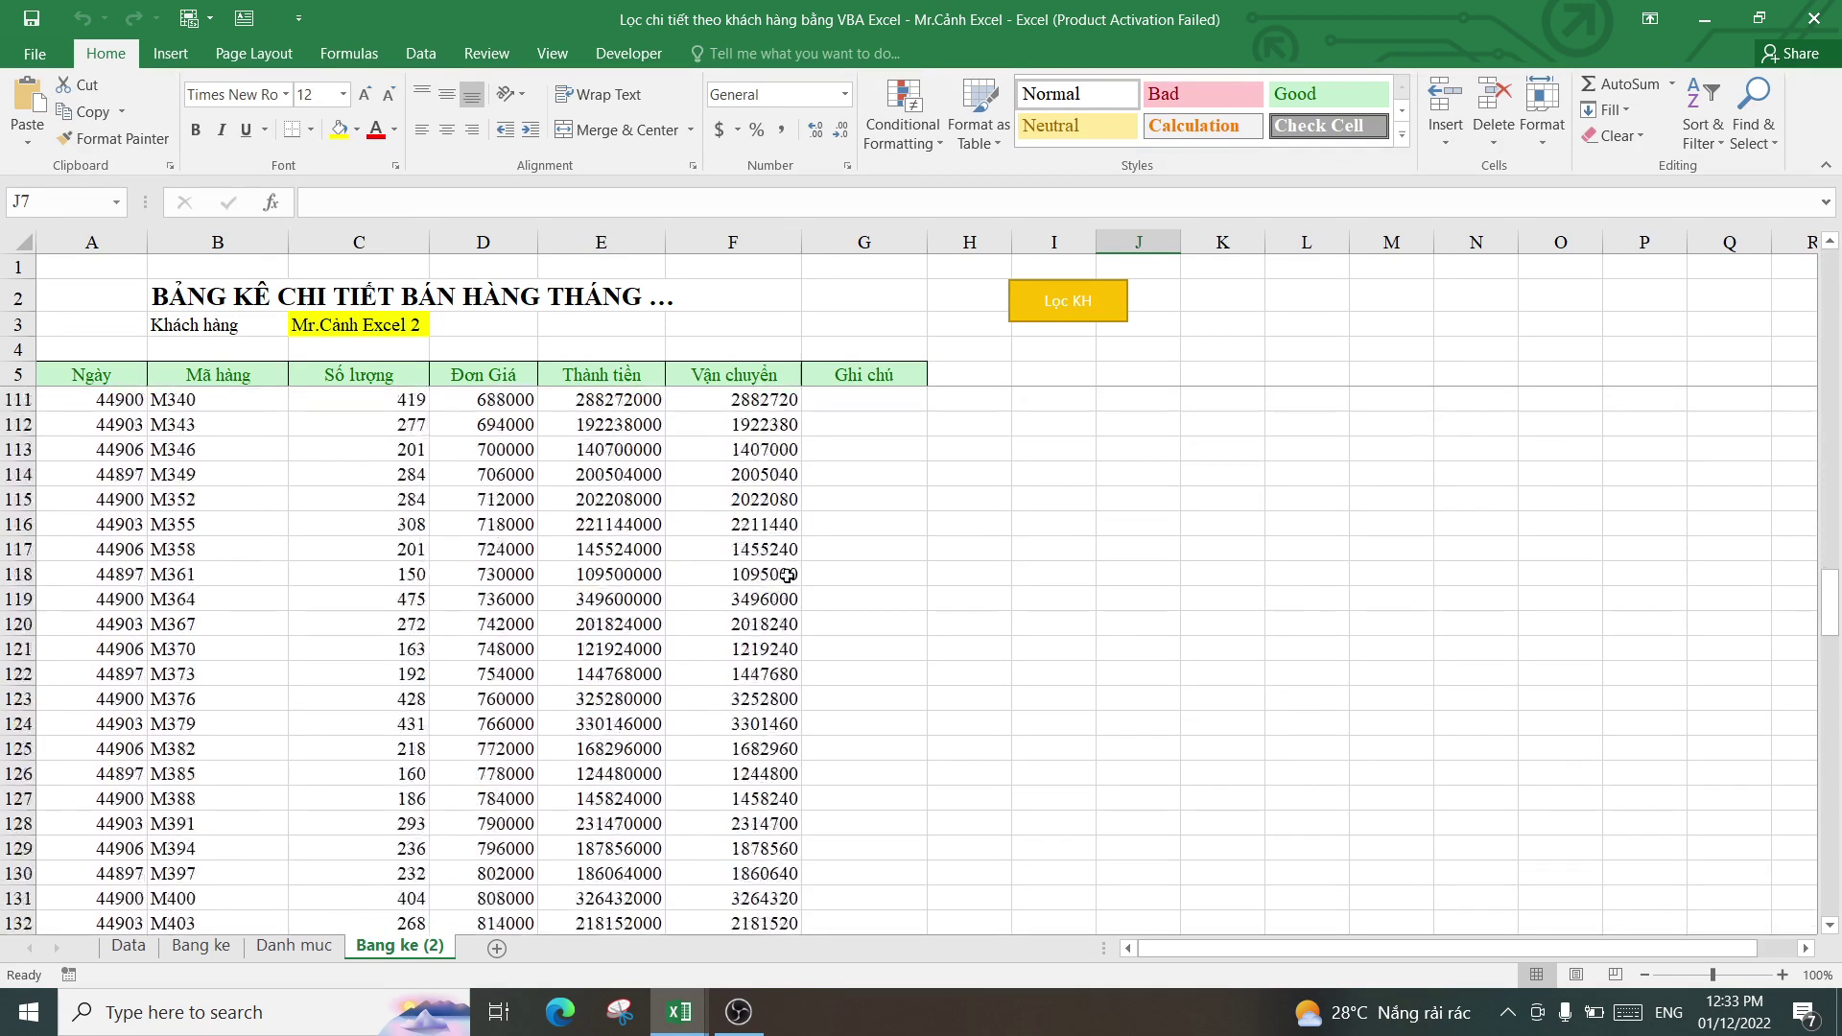
pyautogui.scroll(-6, 788, 582)
pyautogui.scroll(-13, 786, 581)
pyautogui.scroll(-7, 785, 580)
pyautogui.scroll(-10, 815, 573)
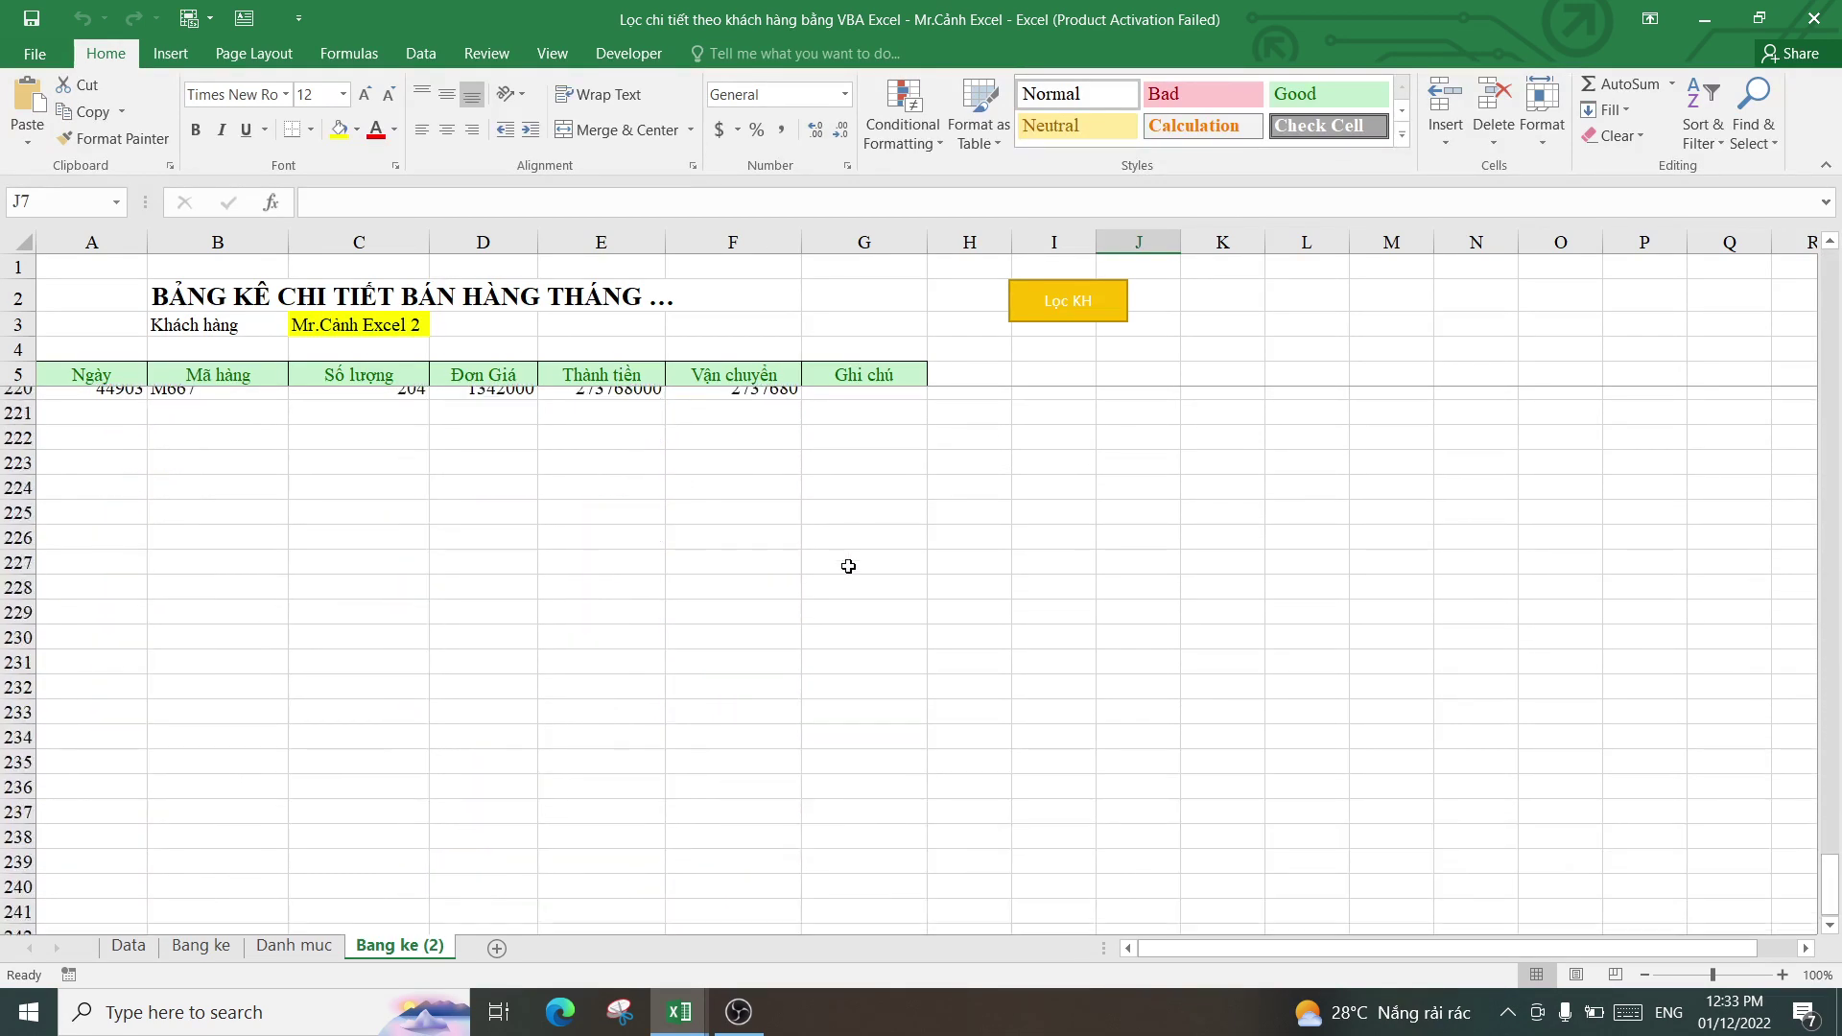
pyautogui.scroll(-1, 847, 567)
pyautogui.scroll(3, 847, 567)
pyautogui.scroll(3, 848, 566)
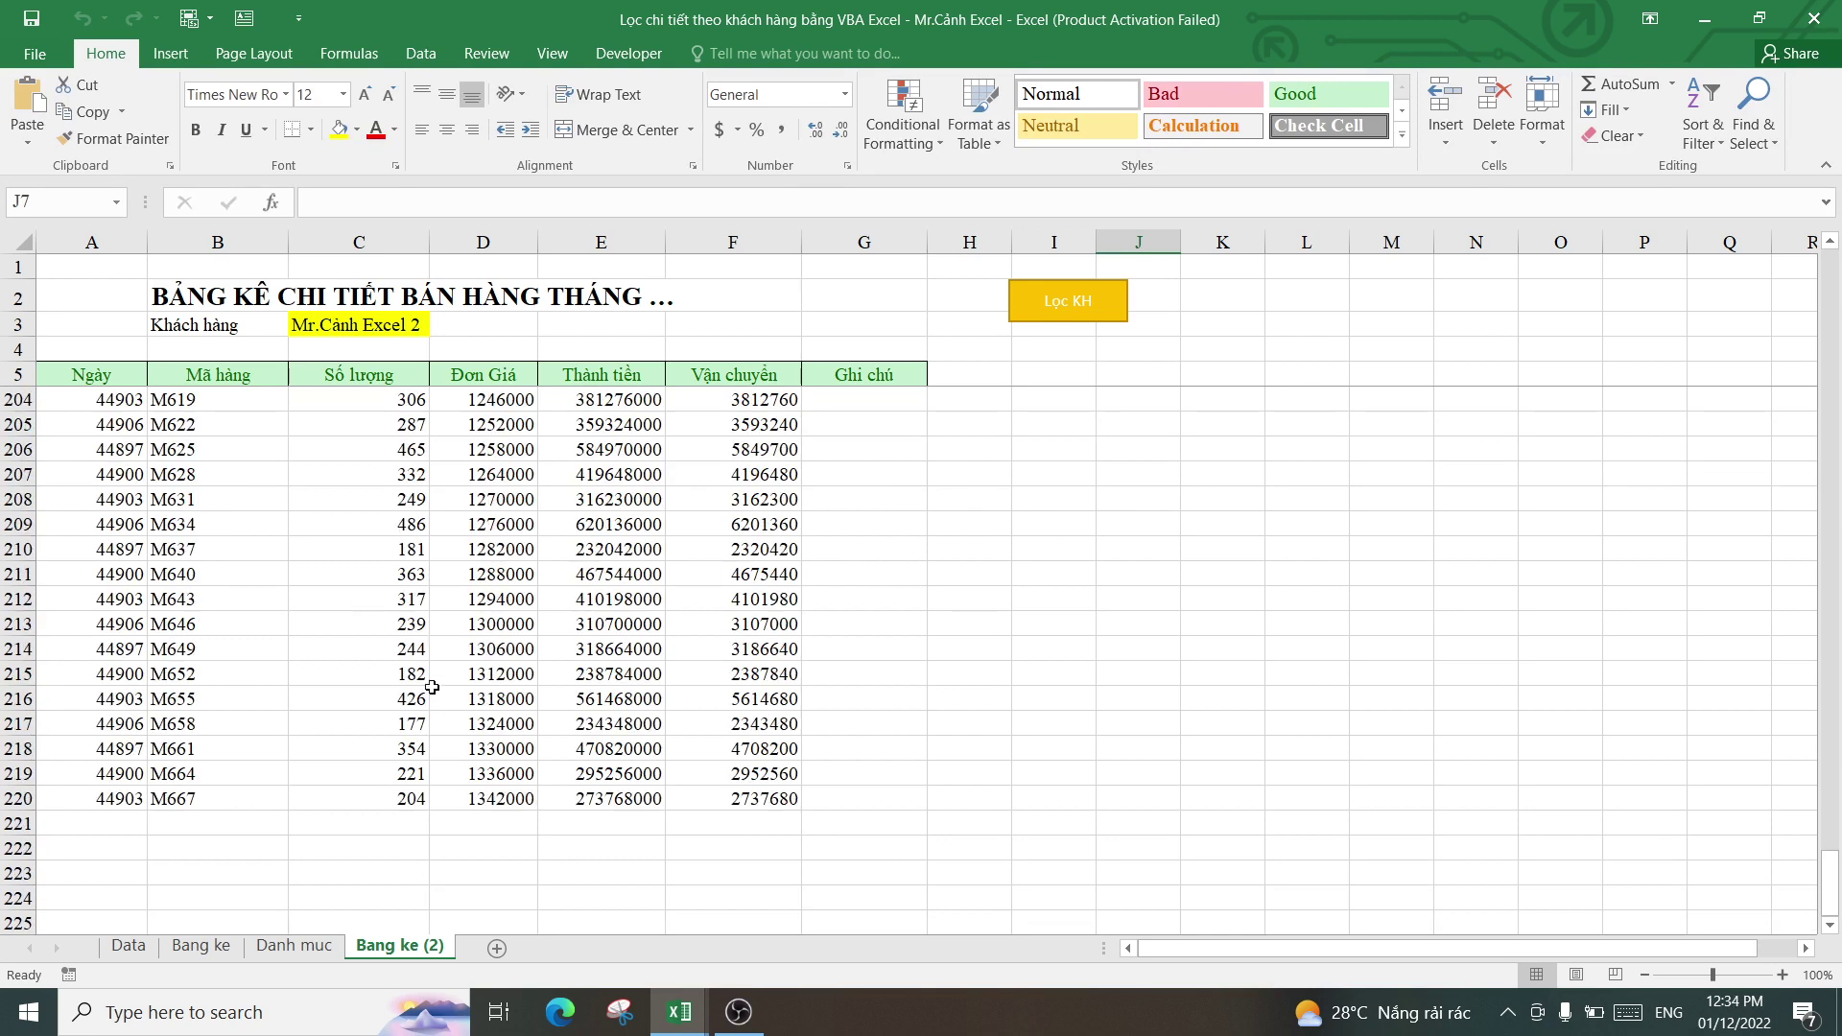
# - Filter for the first customer, then the third customer, from the C3 dropdown
pyautogui.click(406, 324)
pyautogui.click(441, 328)
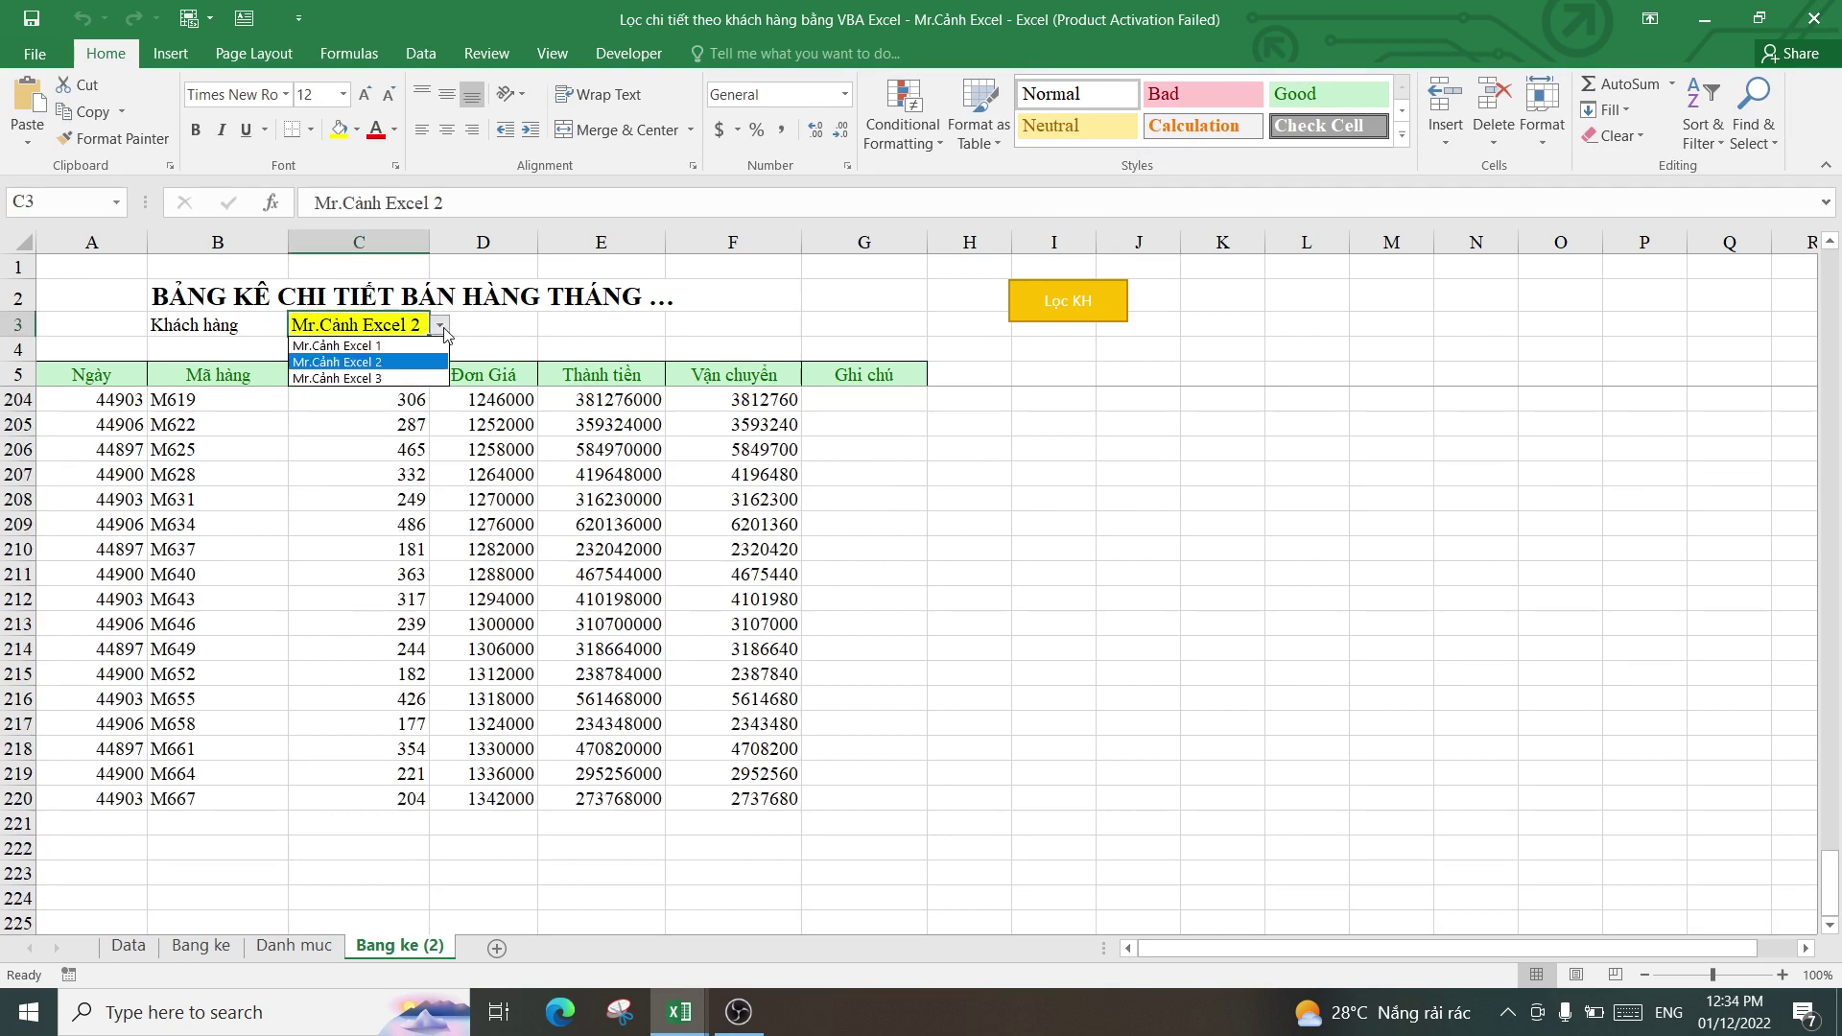
pyautogui.click(363, 347)
pyautogui.click(1070, 301)
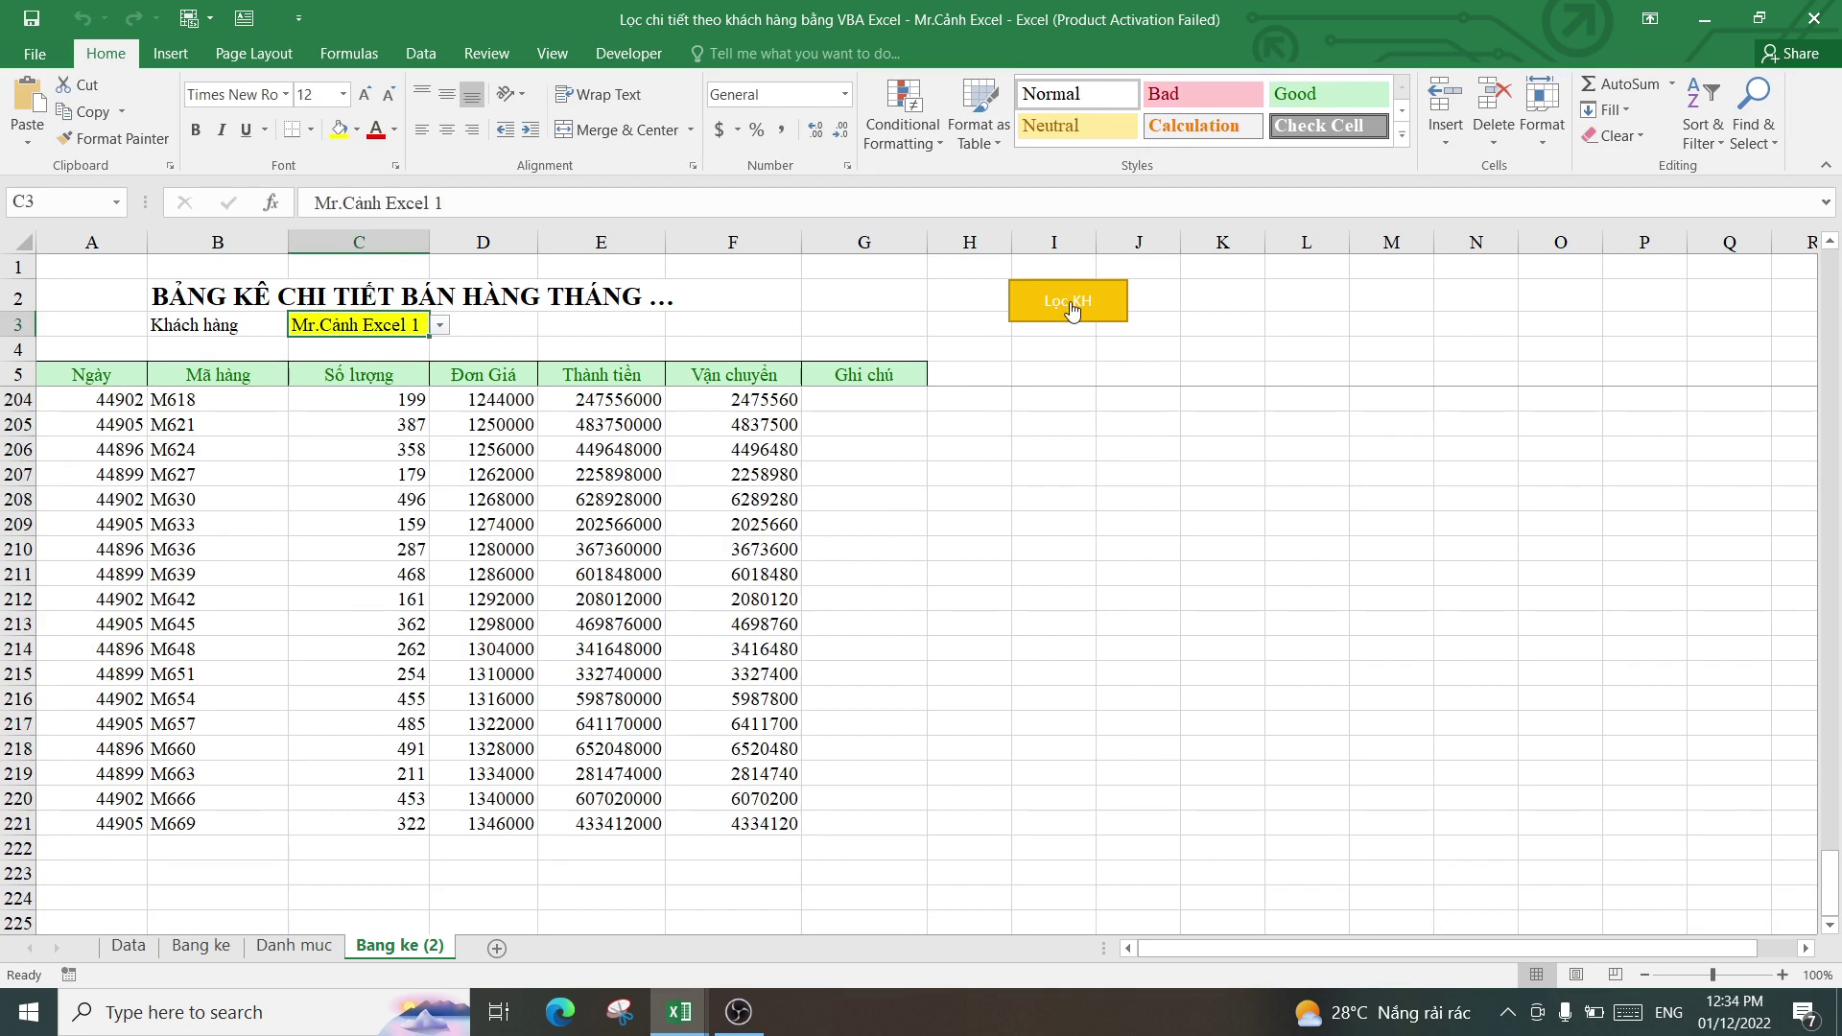
pyautogui.scroll(1, 645, 714)
pyautogui.scroll(2, 651, 702)
pyautogui.scroll(-3, 650, 701)
pyautogui.click(439, 326)
pyautogui.click(368, 378)
pyautogui.click(1053, 303)
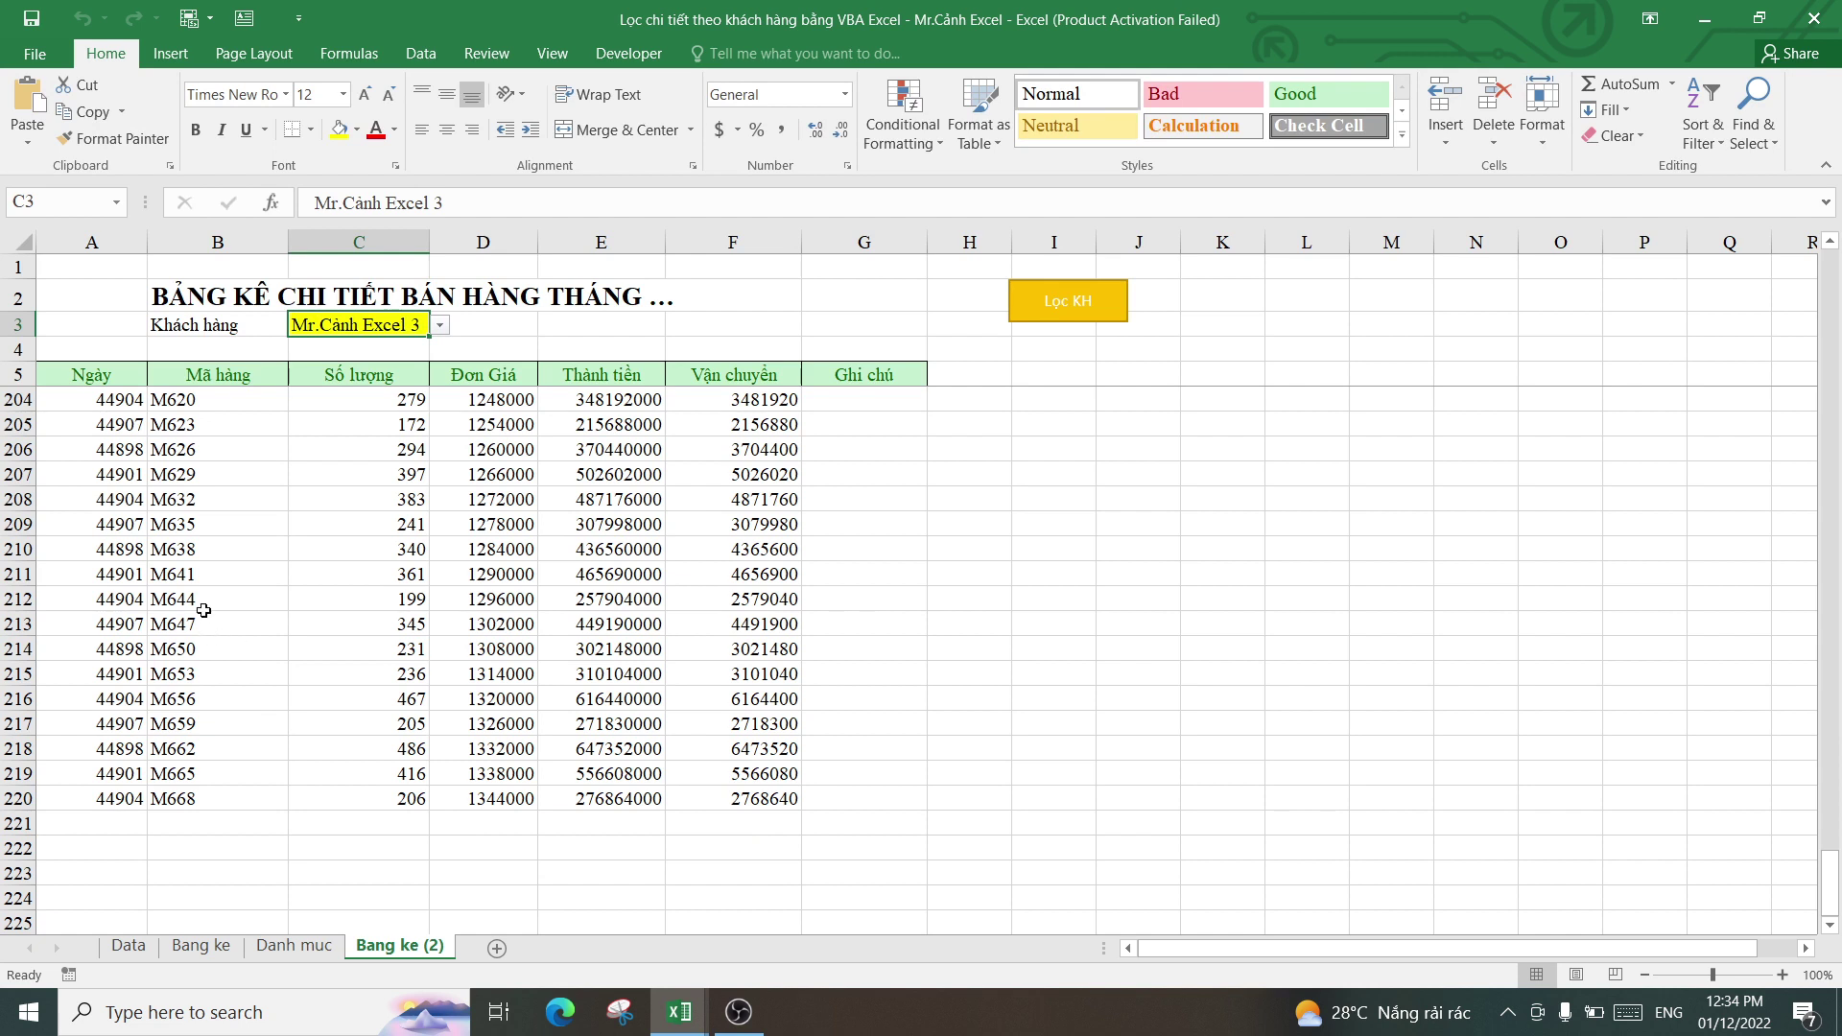
# - Inspect the result dates, amounts and the empty row below the table
pyautogui.moveTo(86, 423); pyautogui.dragTo(87, 800)
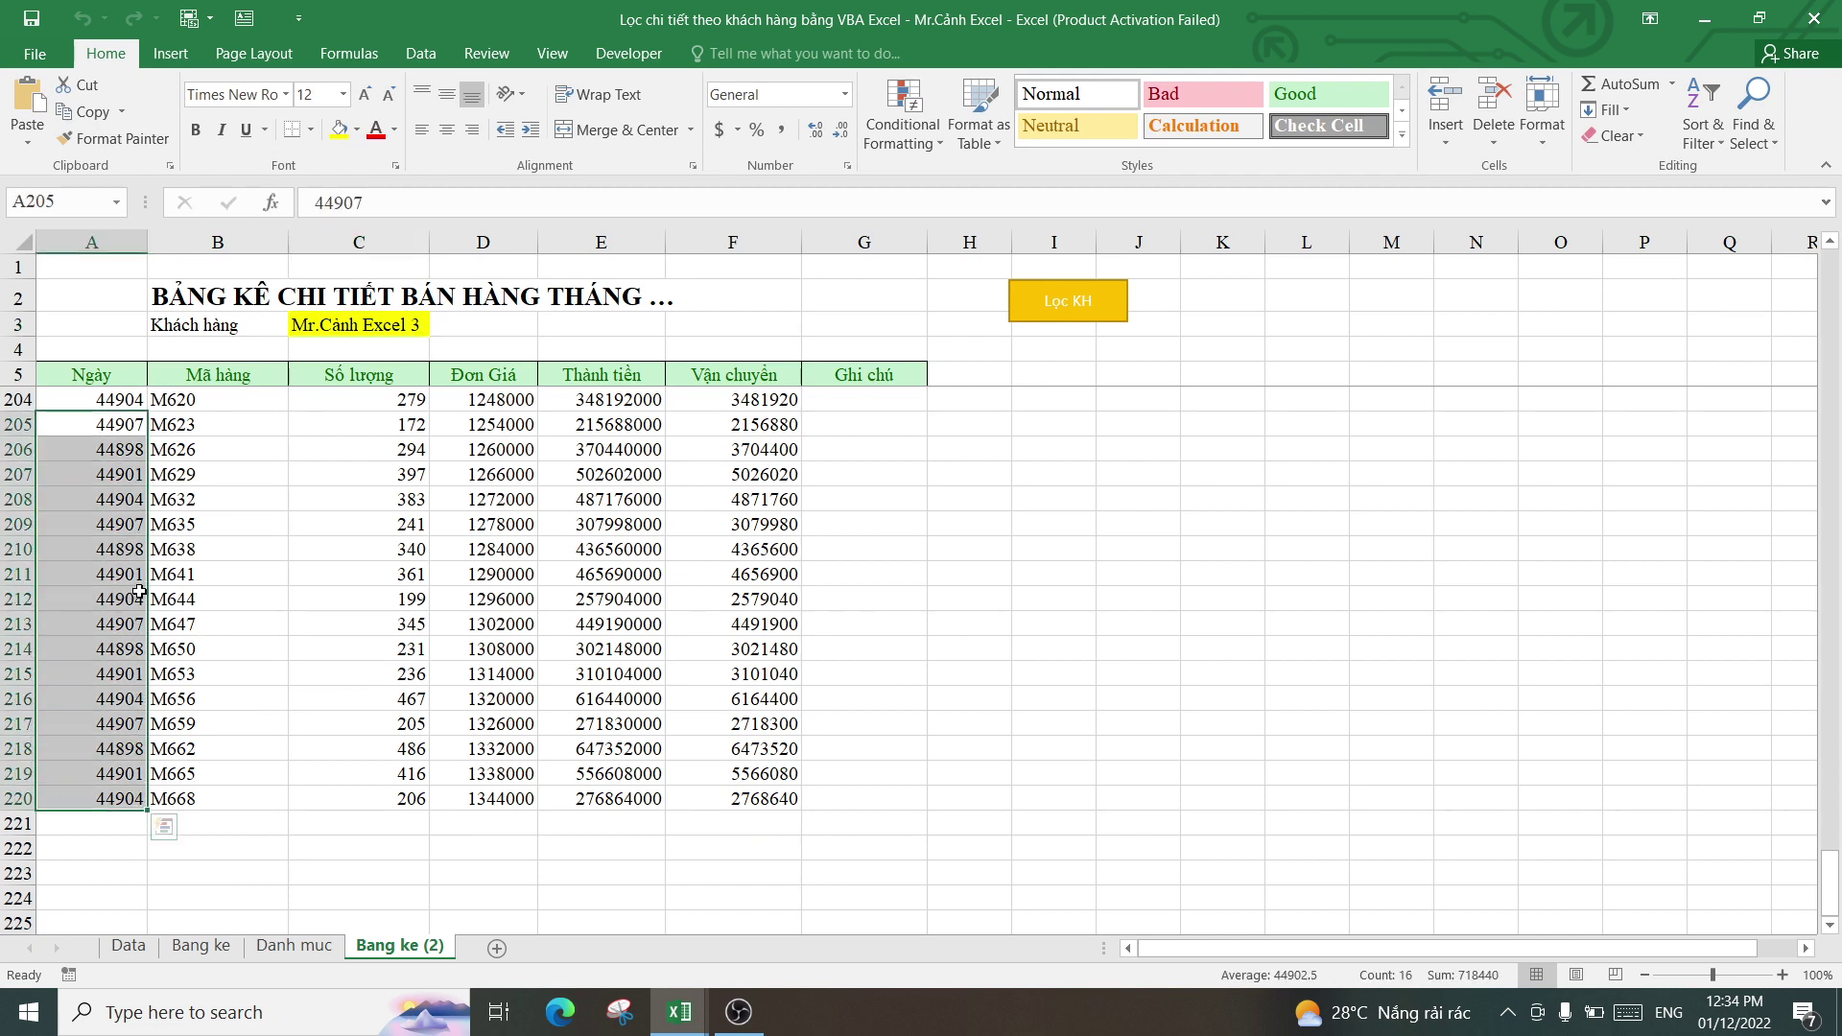
pyautogui.moveTo(468, 401)
pyautogui.mouseDown()
pyautogui.moveTo(762, 741)
pyautogui.moveTo(758, 801)
pyautogui.mouseUp()
pyautogui.moveTo(363, 401)
pyautogui.mouseDown()
pyautogui.moveTo(727, 768)
pyautogui.moveTo(815, 825)
pyautogui.mouseUp()
pyautogui.moveTo(91, 374)
pyautogui.mouseDown()
pyautogui.moveTo(882, 742)
pyautogui.moveTo(863, 823)
pyautogui.mouseUp()
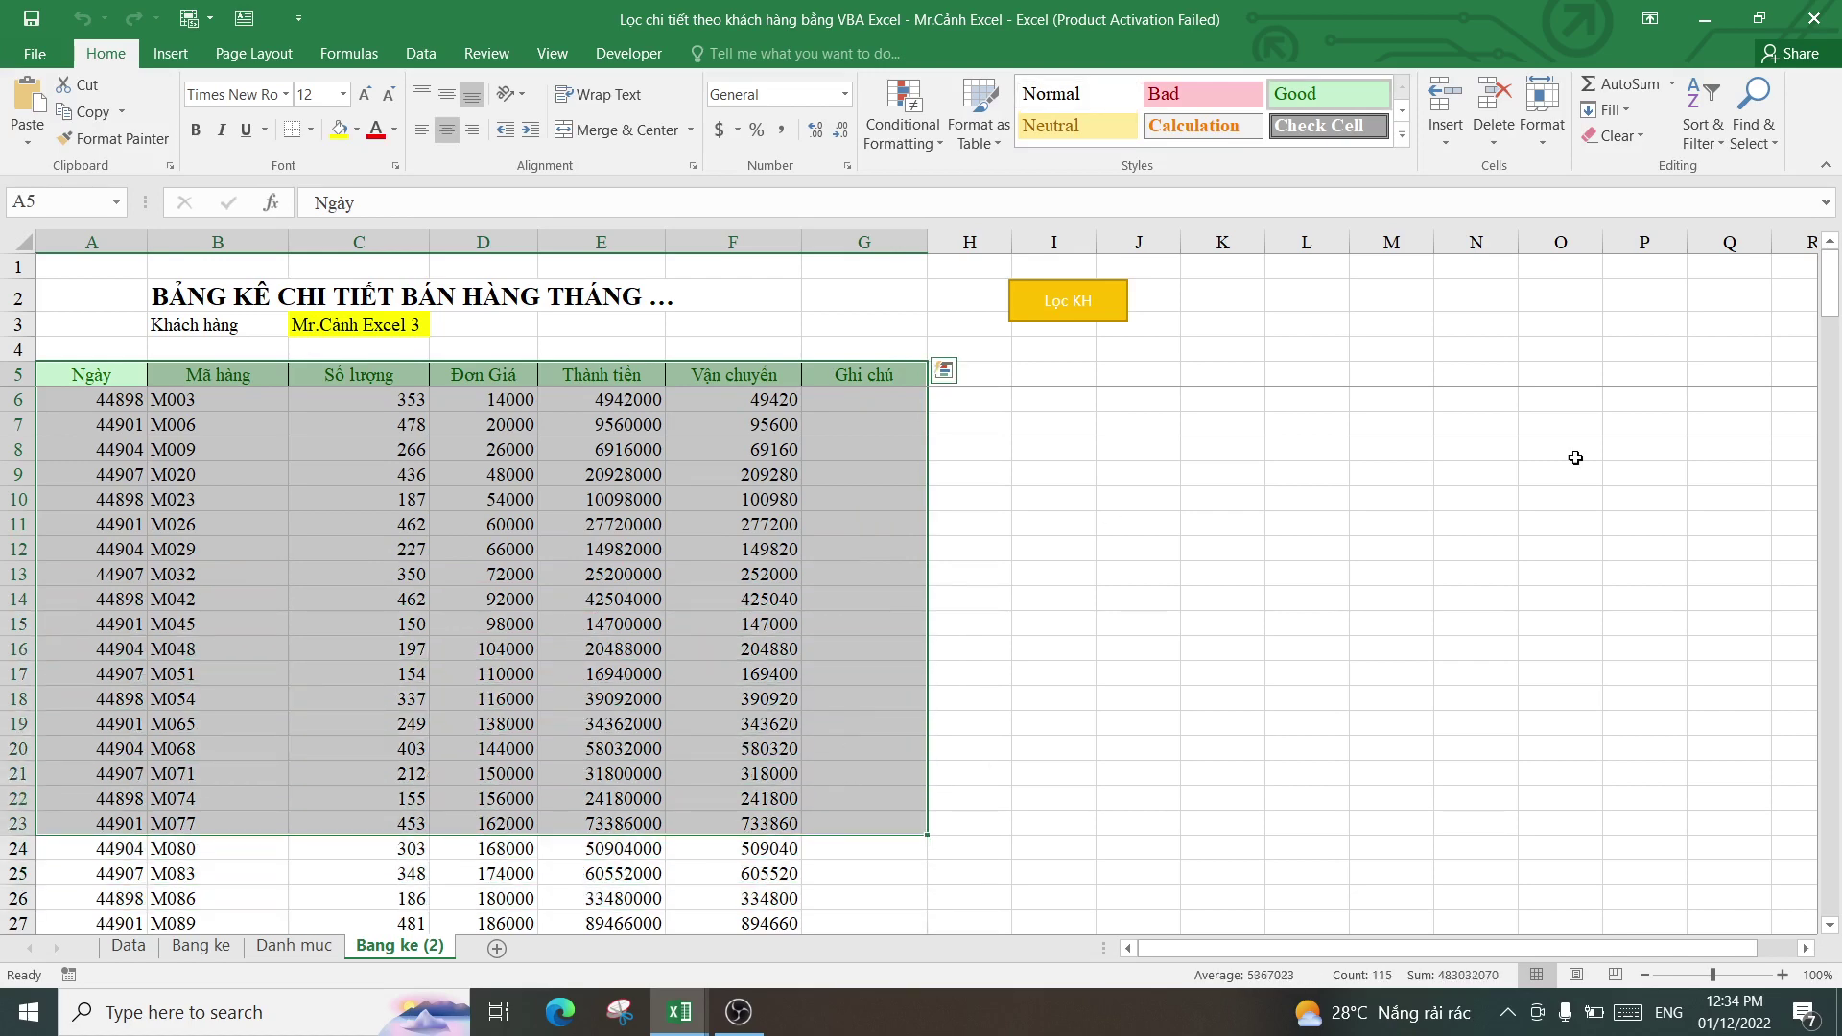
pyautogui.moveTo(1830, 288); pyautogui.dragTo(1830, 882)
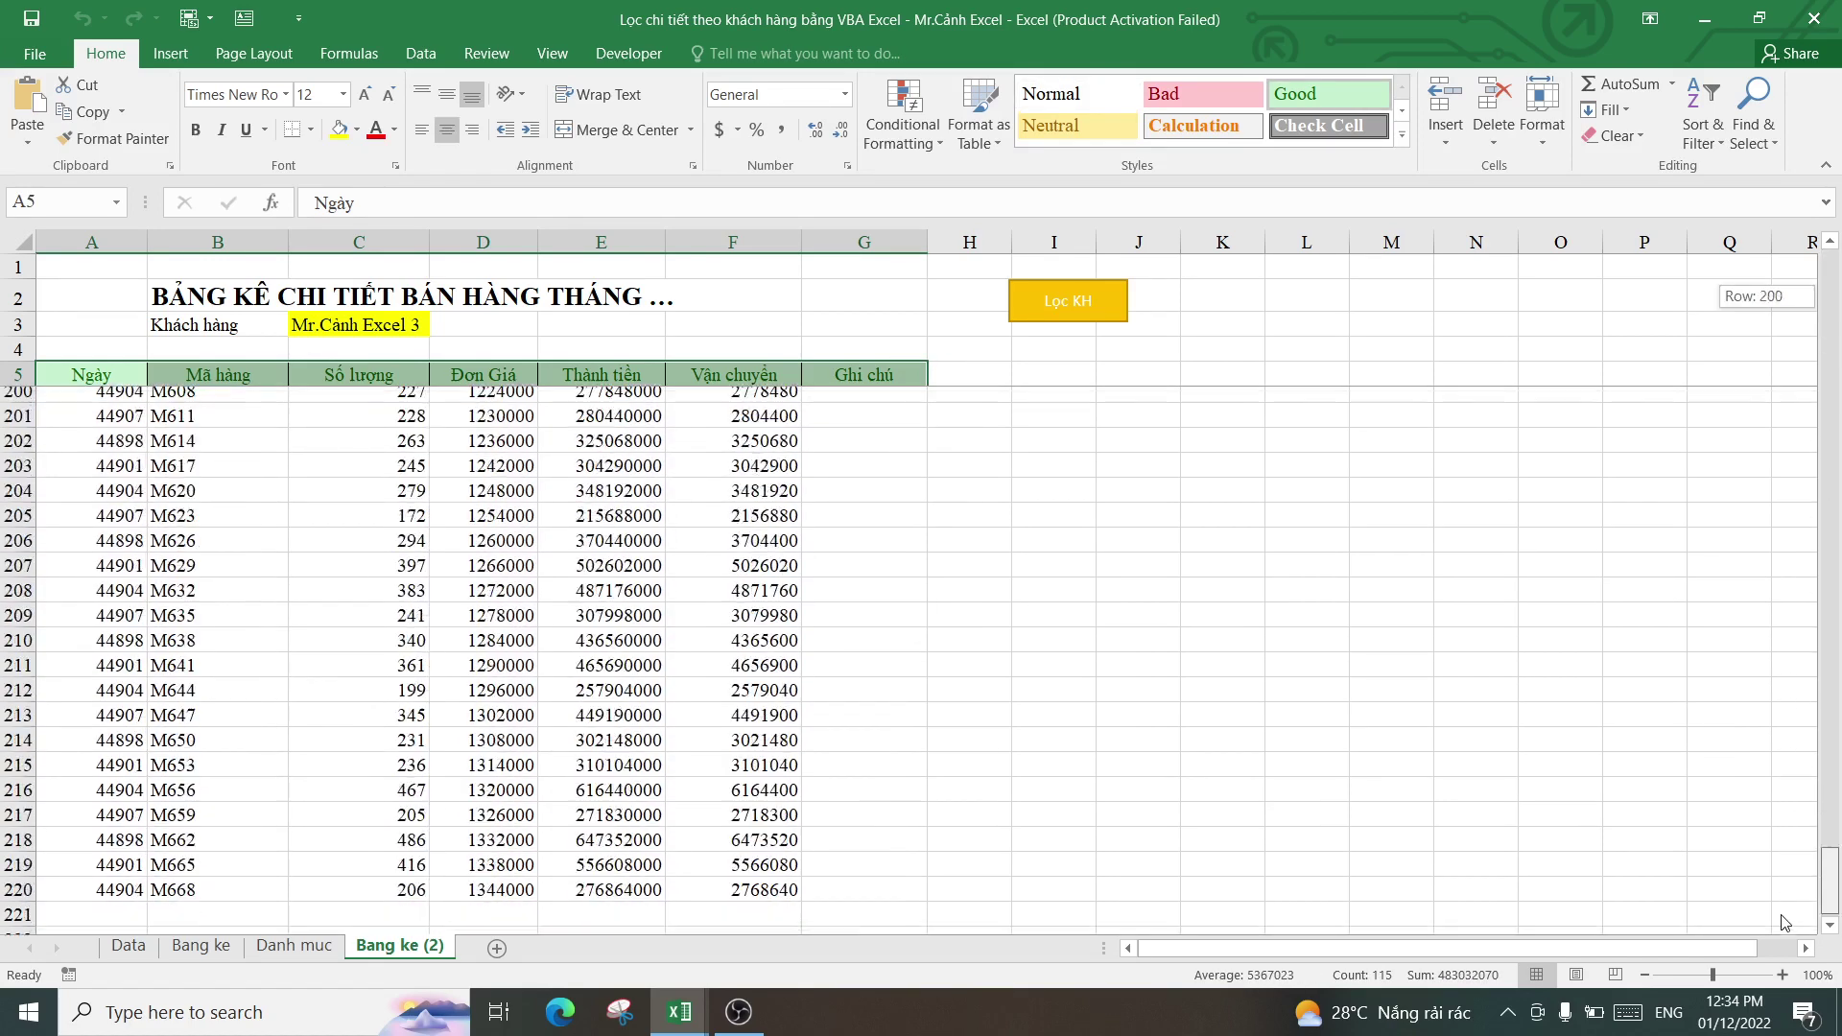
pyautogui.scroll(-5, 265, 617)
pyautogui.click(144, 526)
pyautogui.click(384, 527)
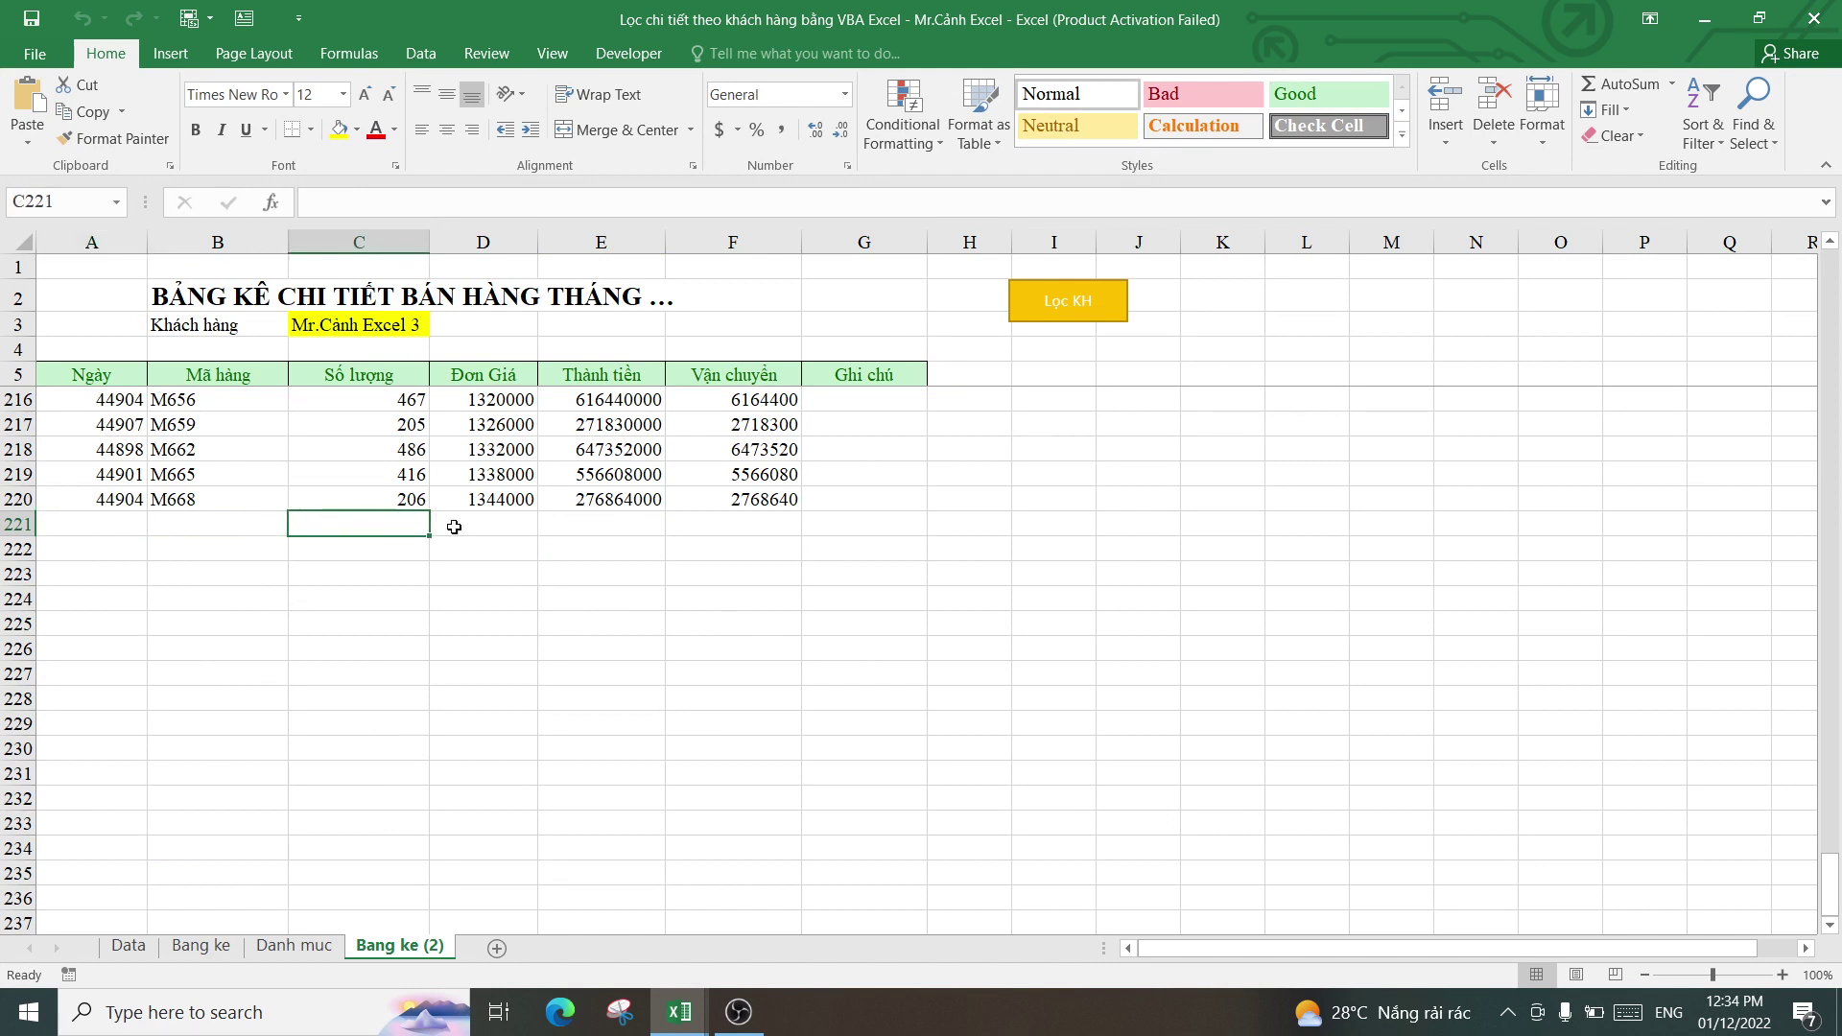
pyautogui.click(584, 527)
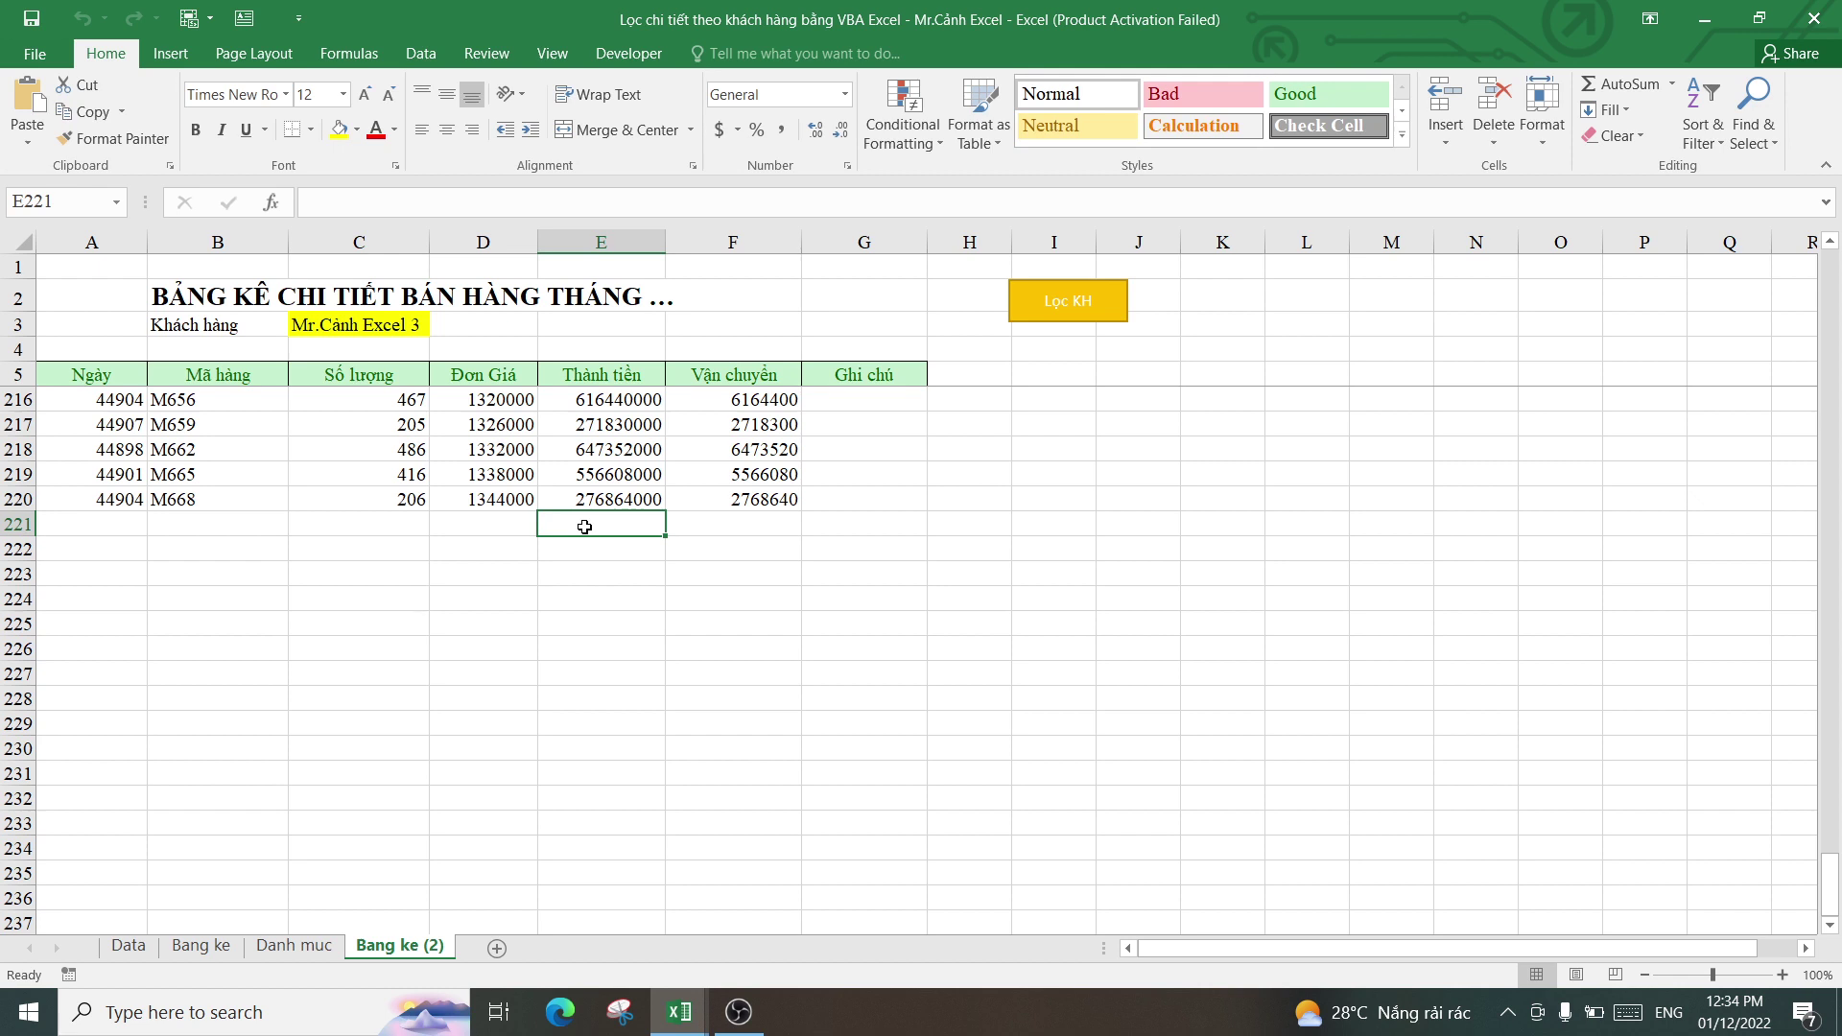
pyautogui.click(998, 618)
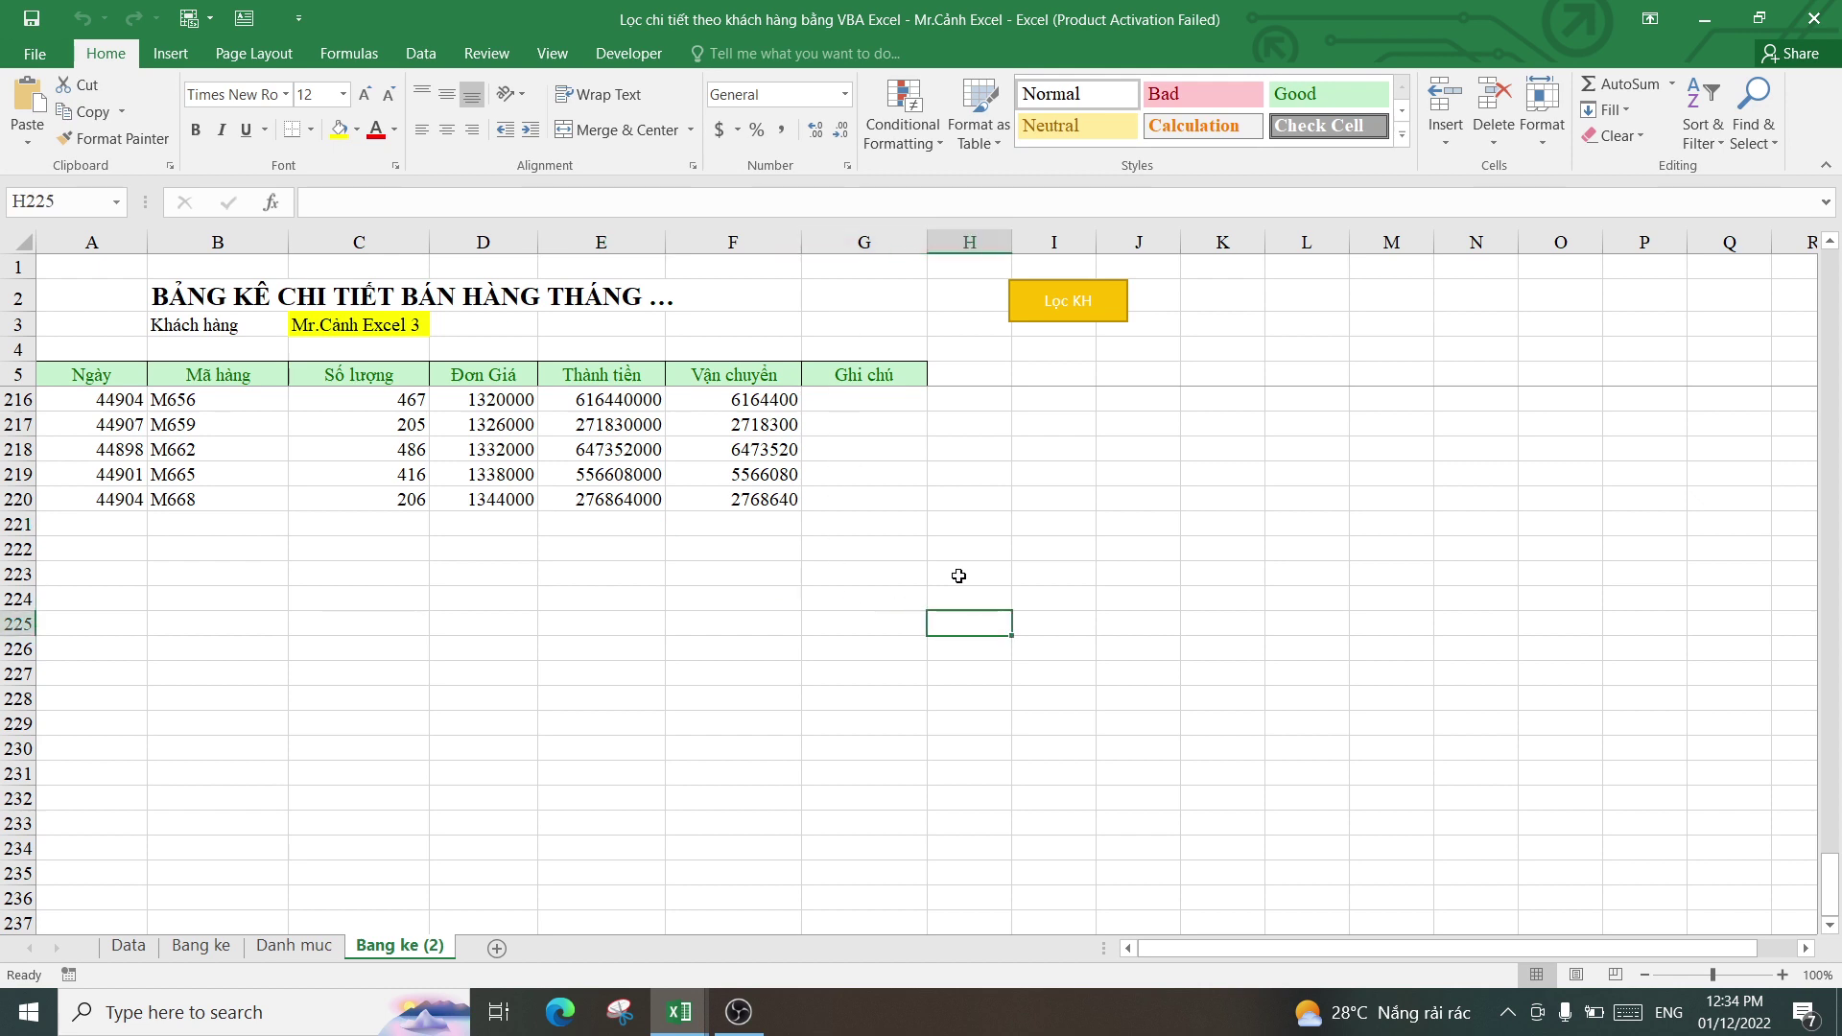
pyautogui.moveTo(679, 1011)
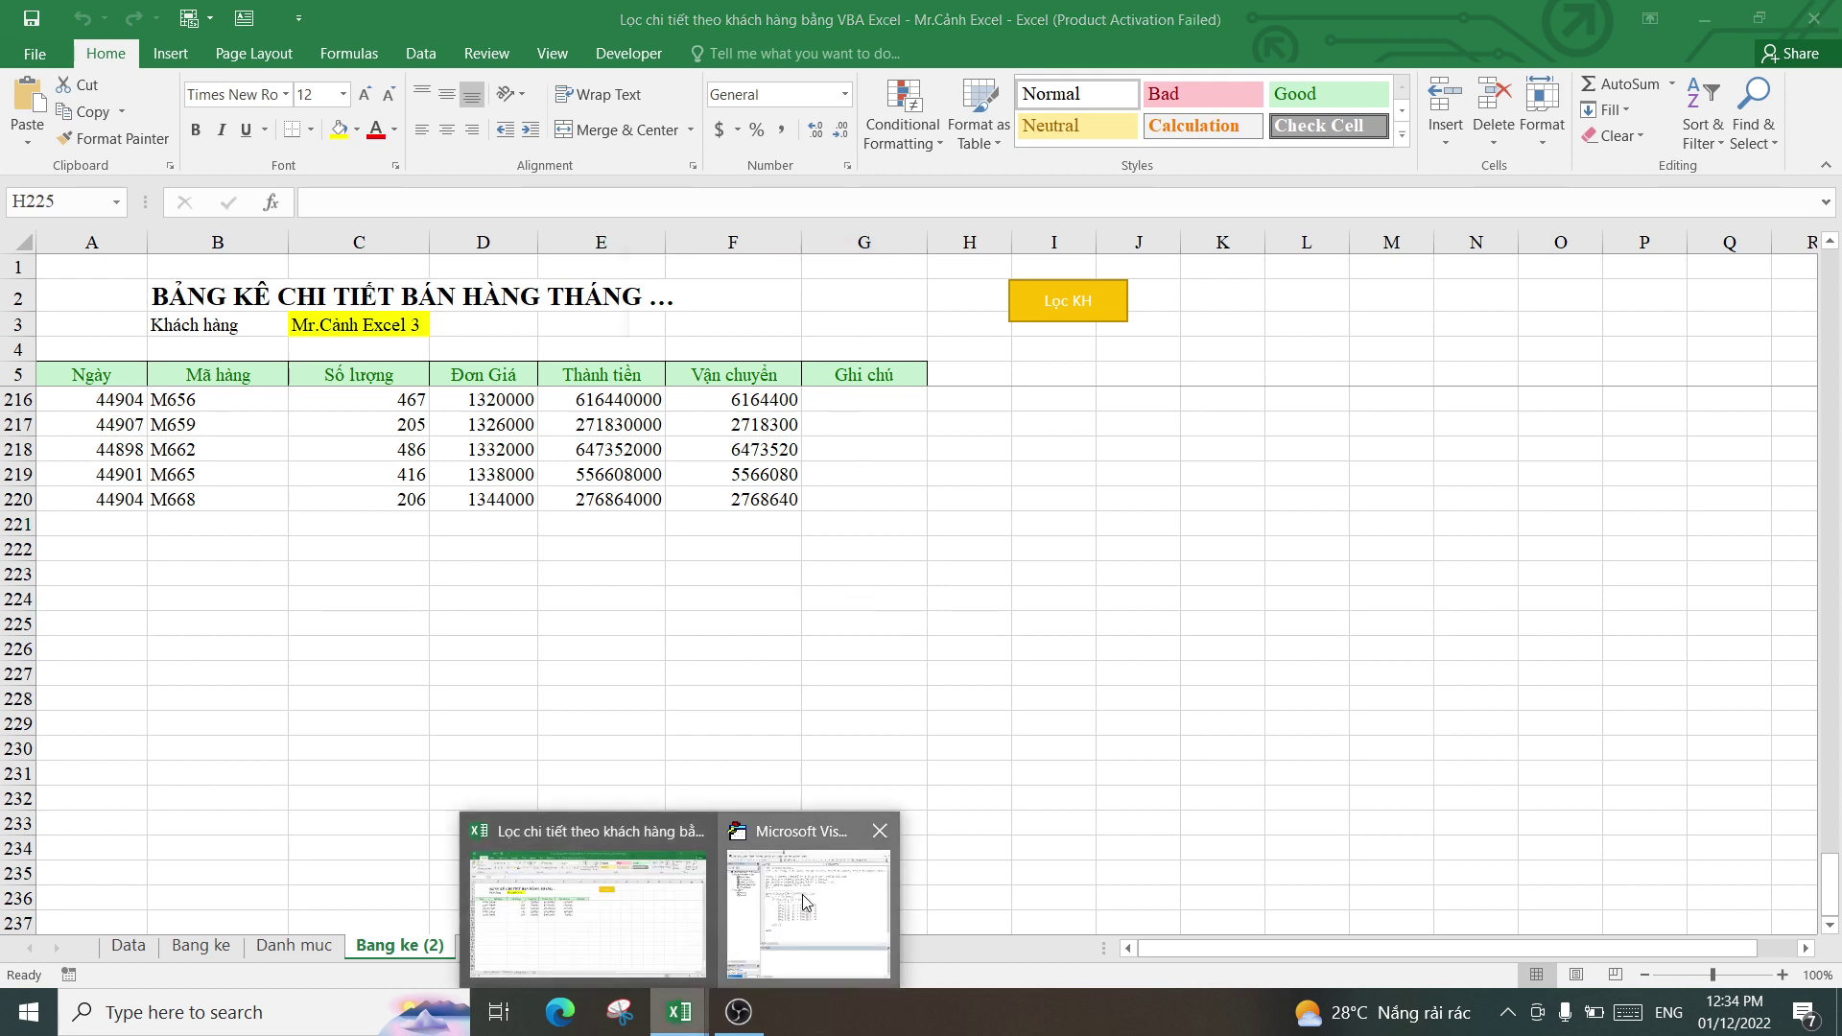
# - Start a new line after Next with Sheet4.Range("A6")
pyautogui.click(807, 900)
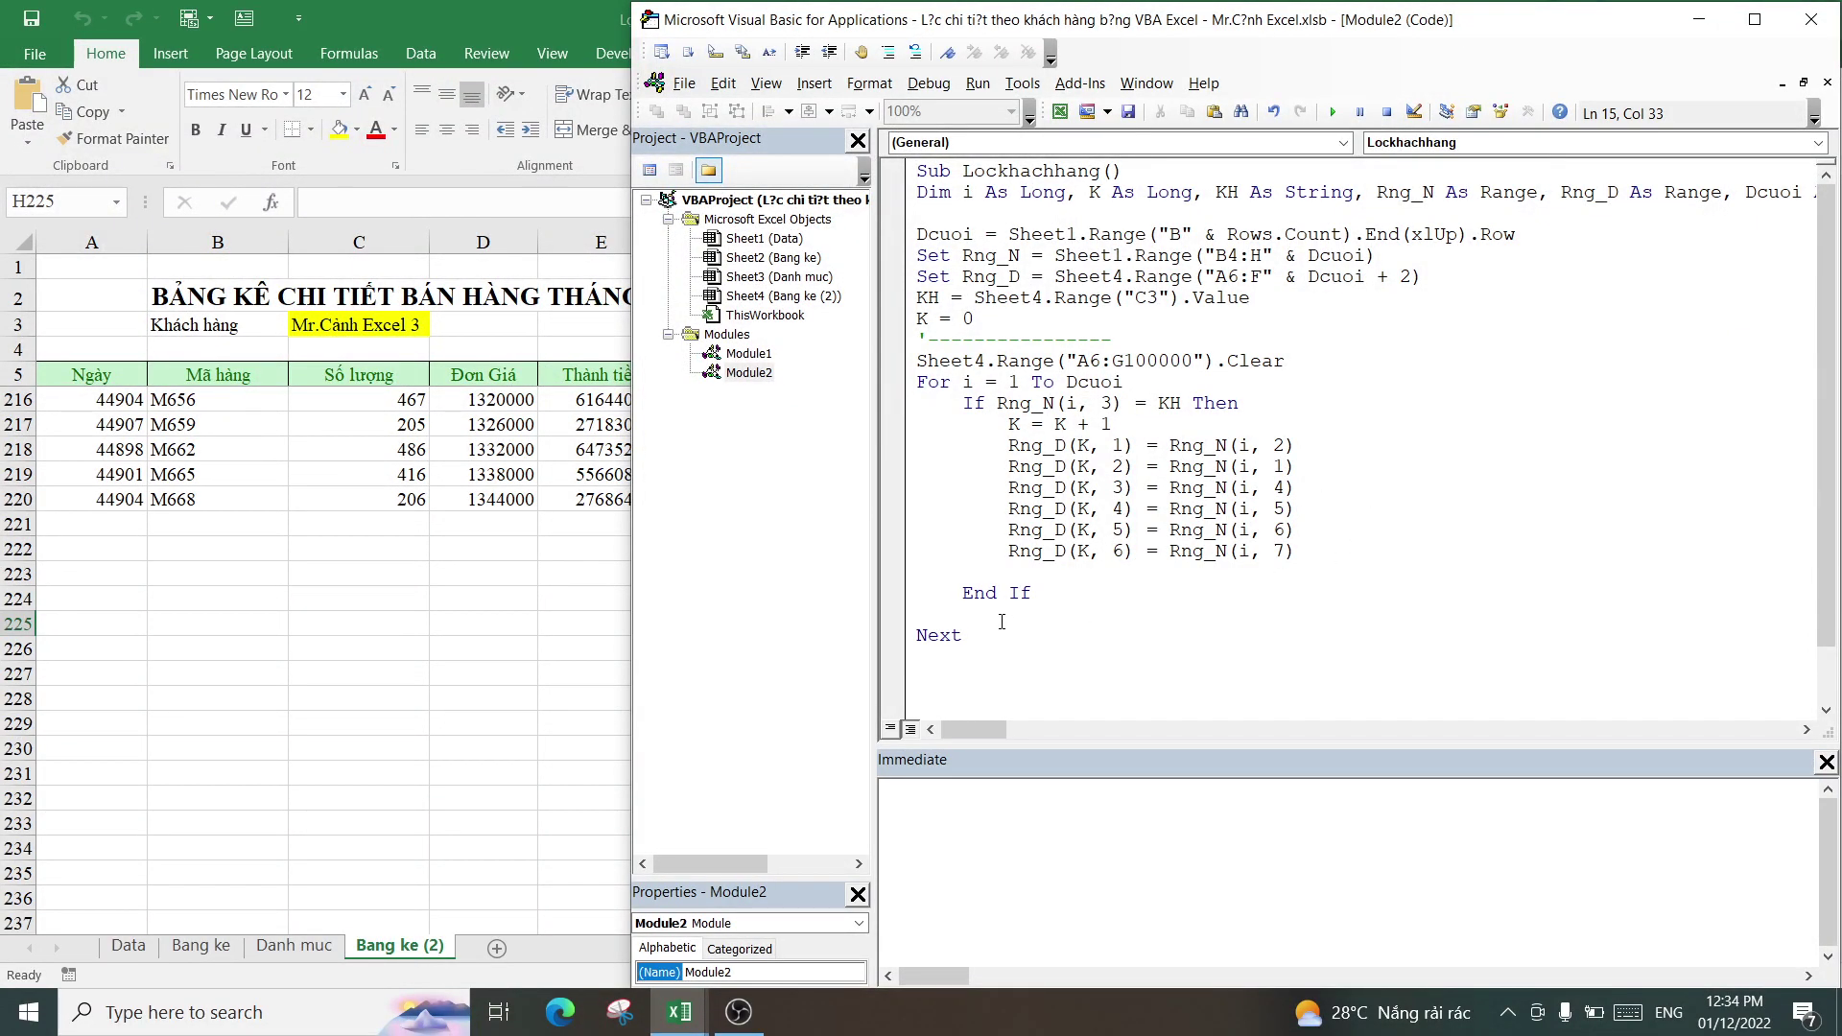
pyautogui.scroll(-1, 1001, 622)
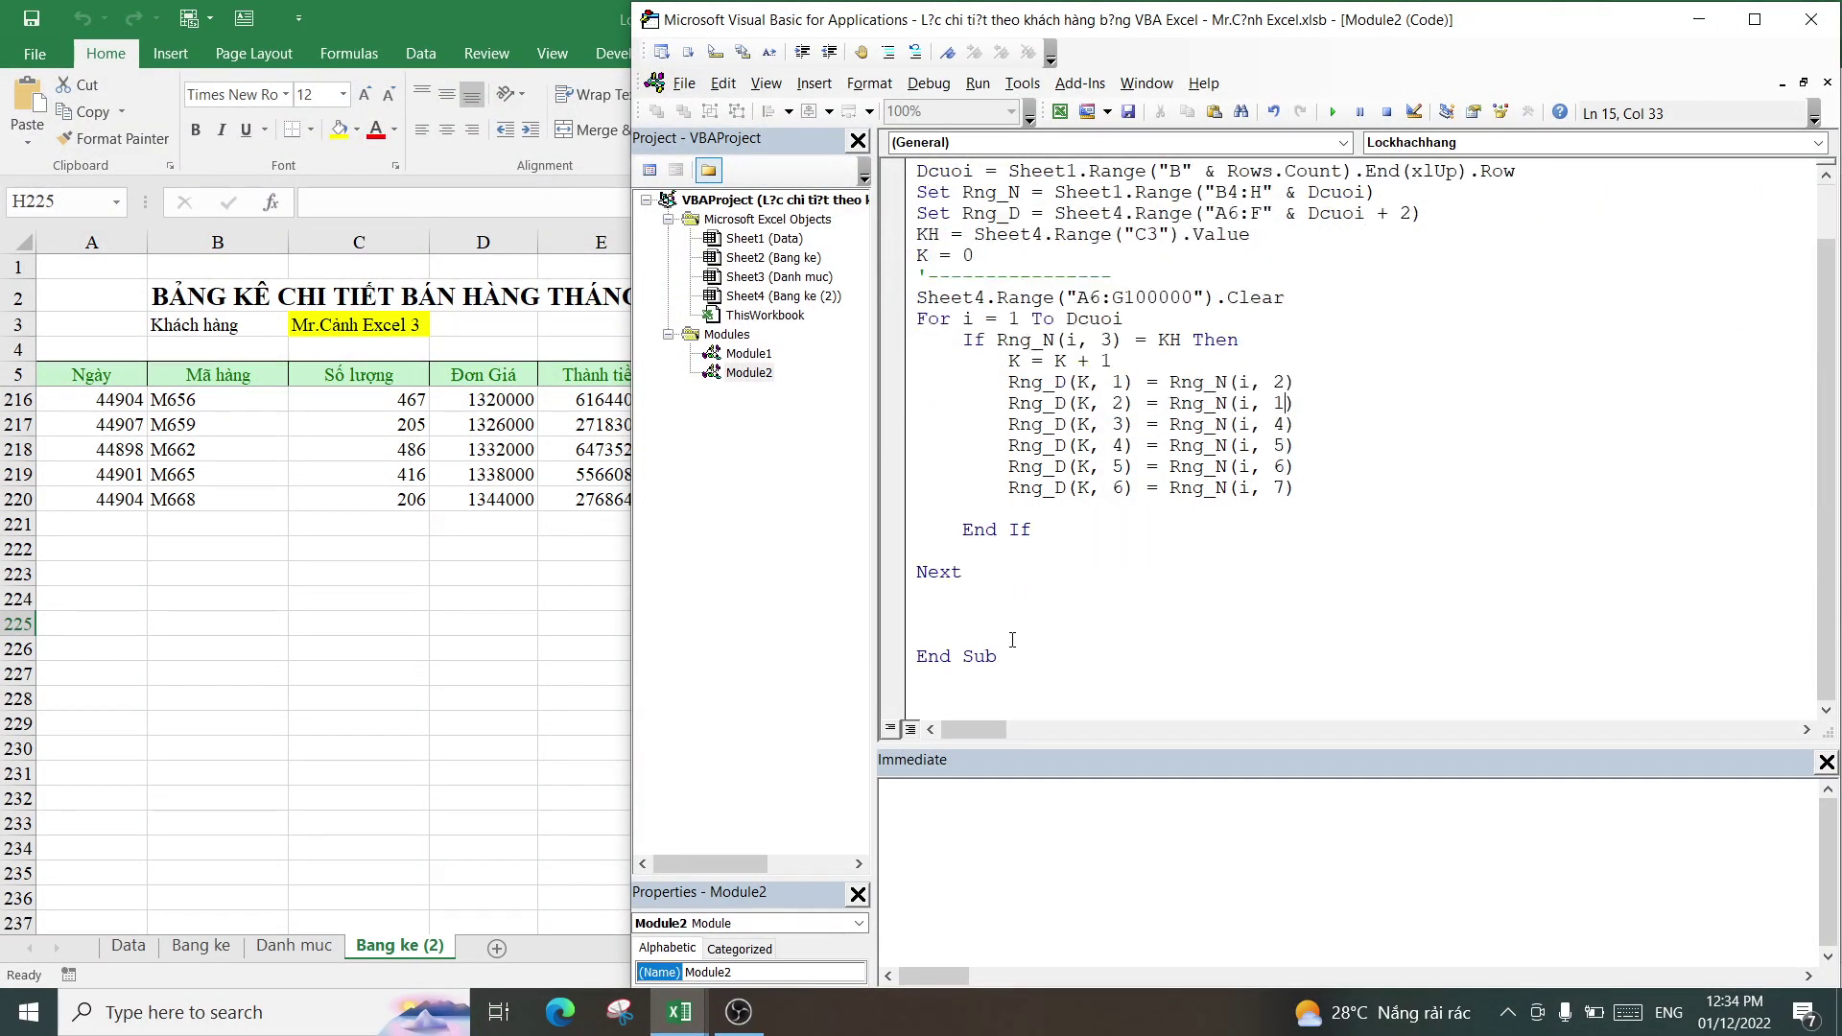
pyautogui.press('Return')
pyautogui.click(945, 593)
pyautogui.press('Return')
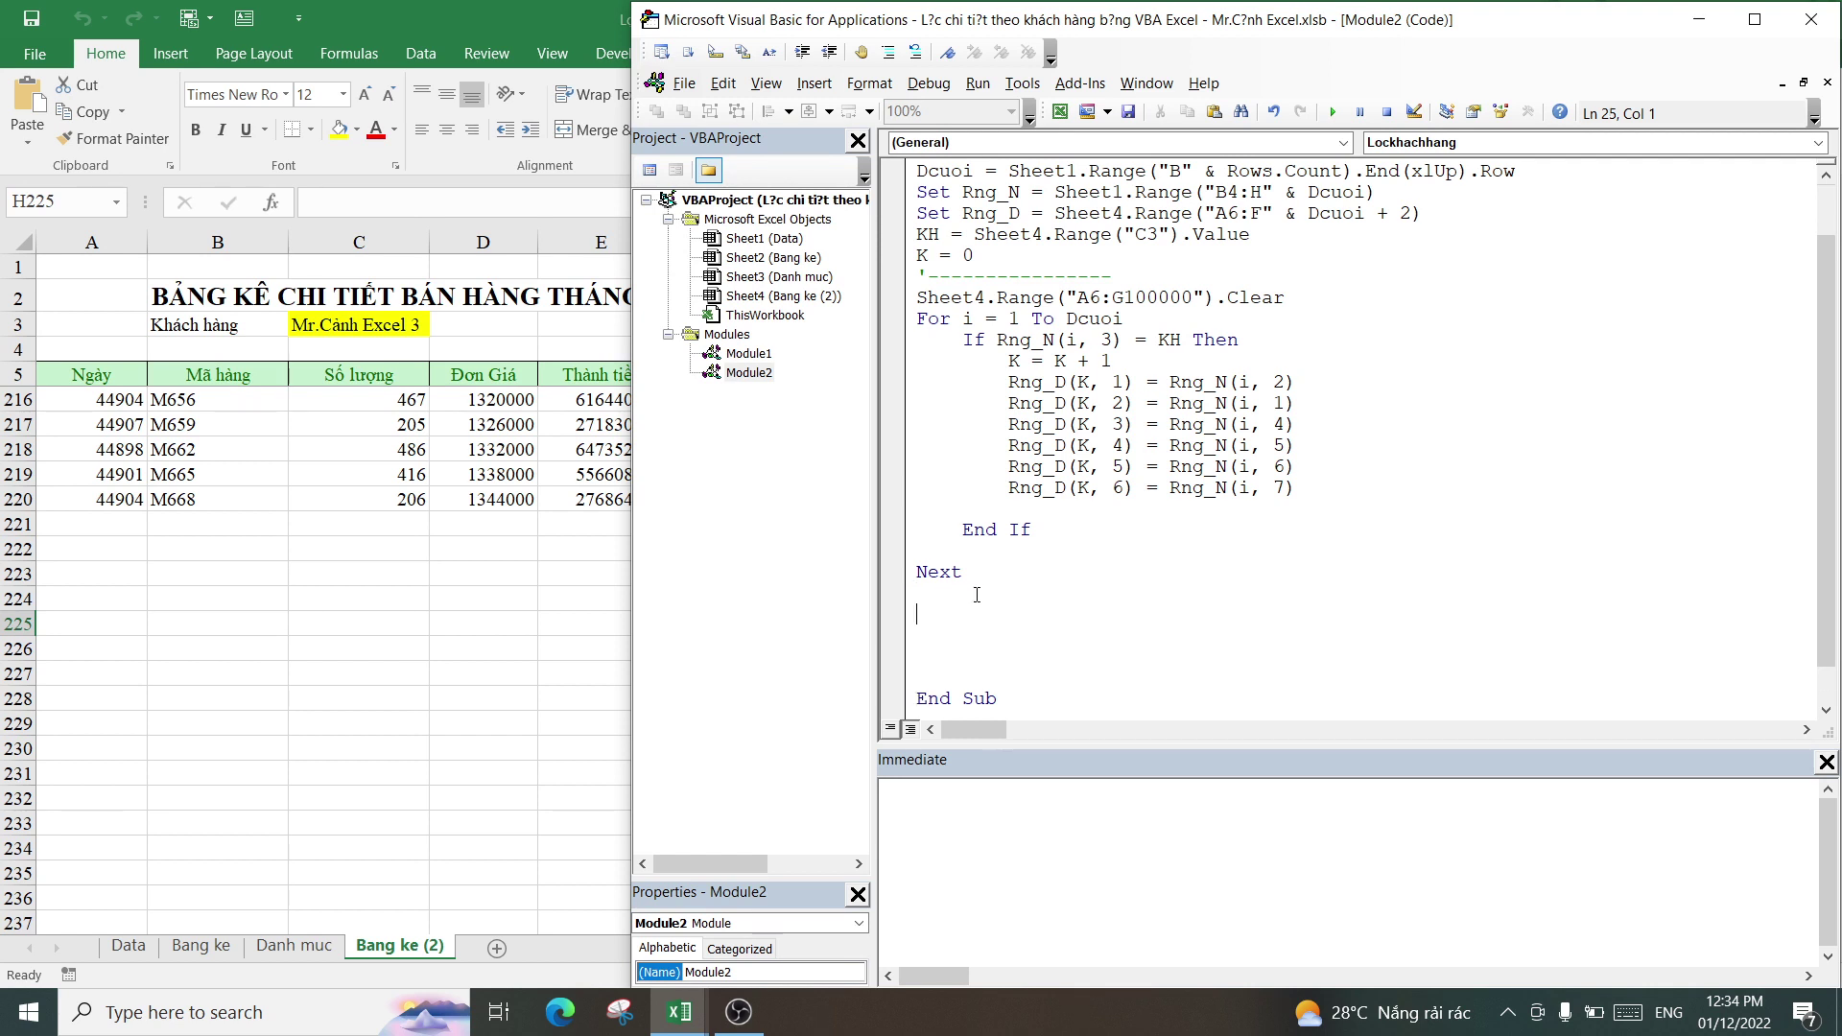
pyautogui.write('Sheet4')
pyautogui.write('.')
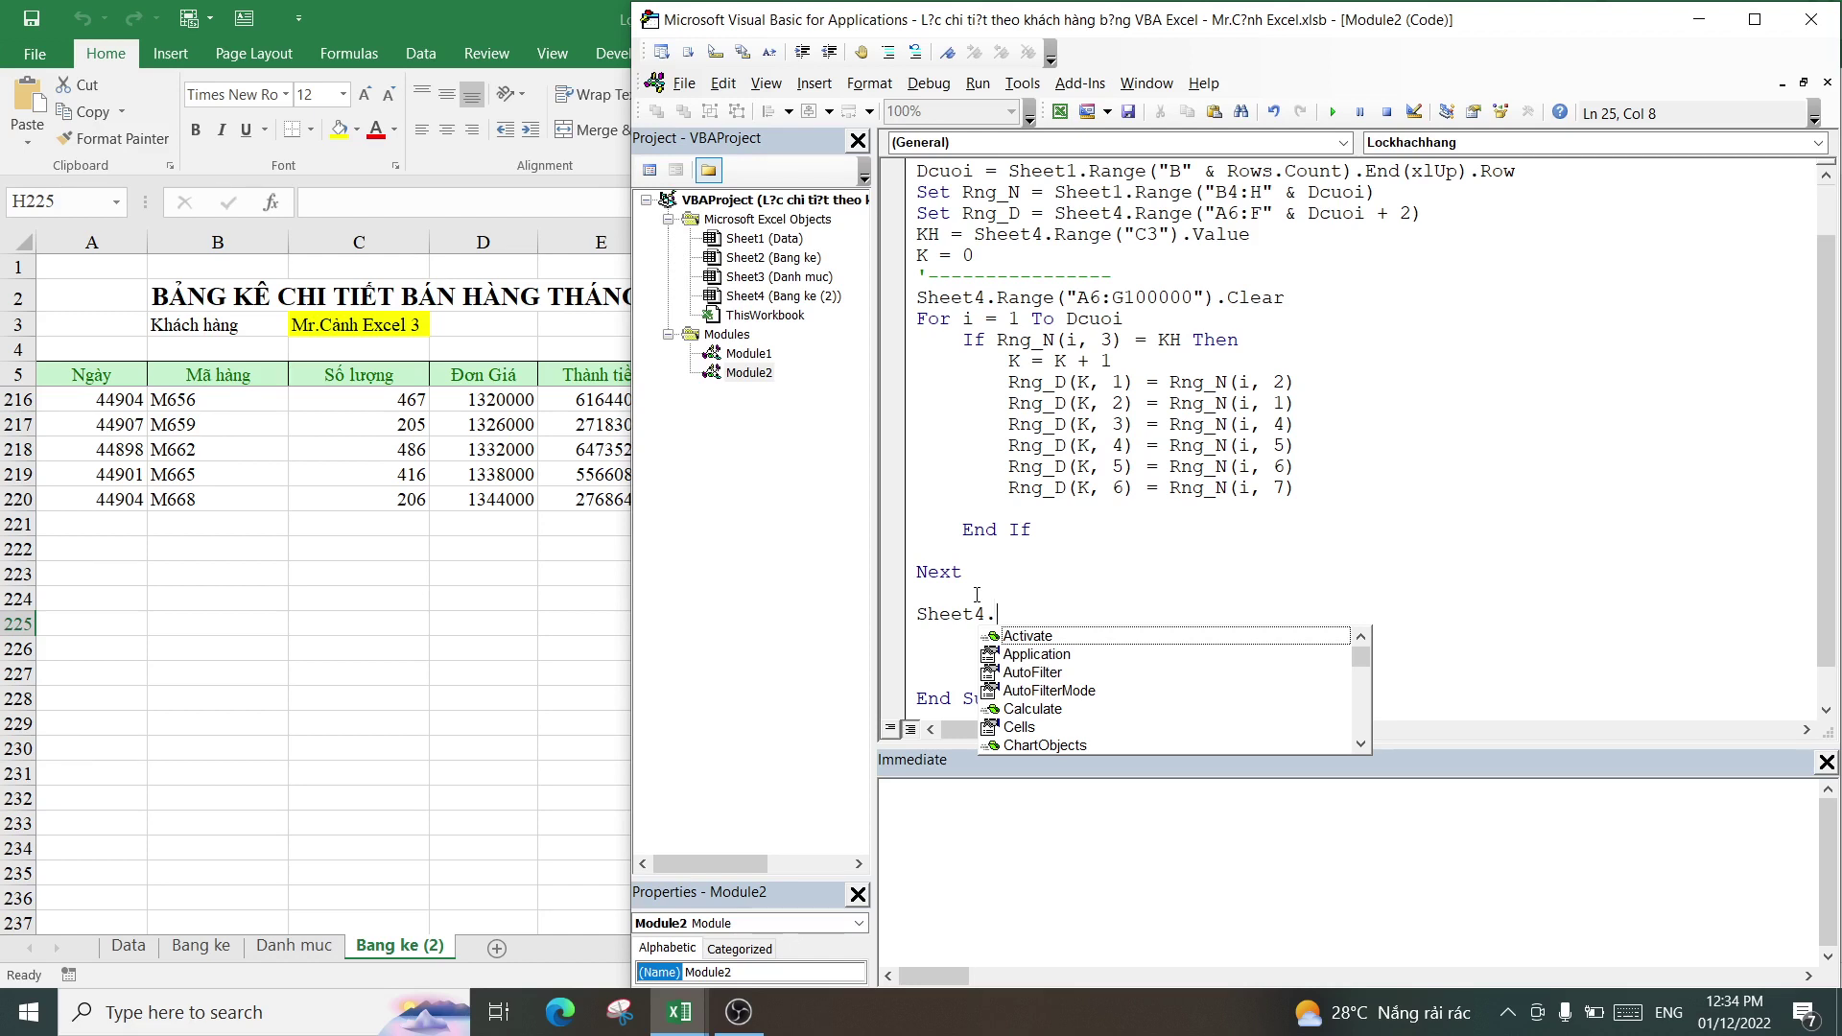
pyautogui.write('Range(')
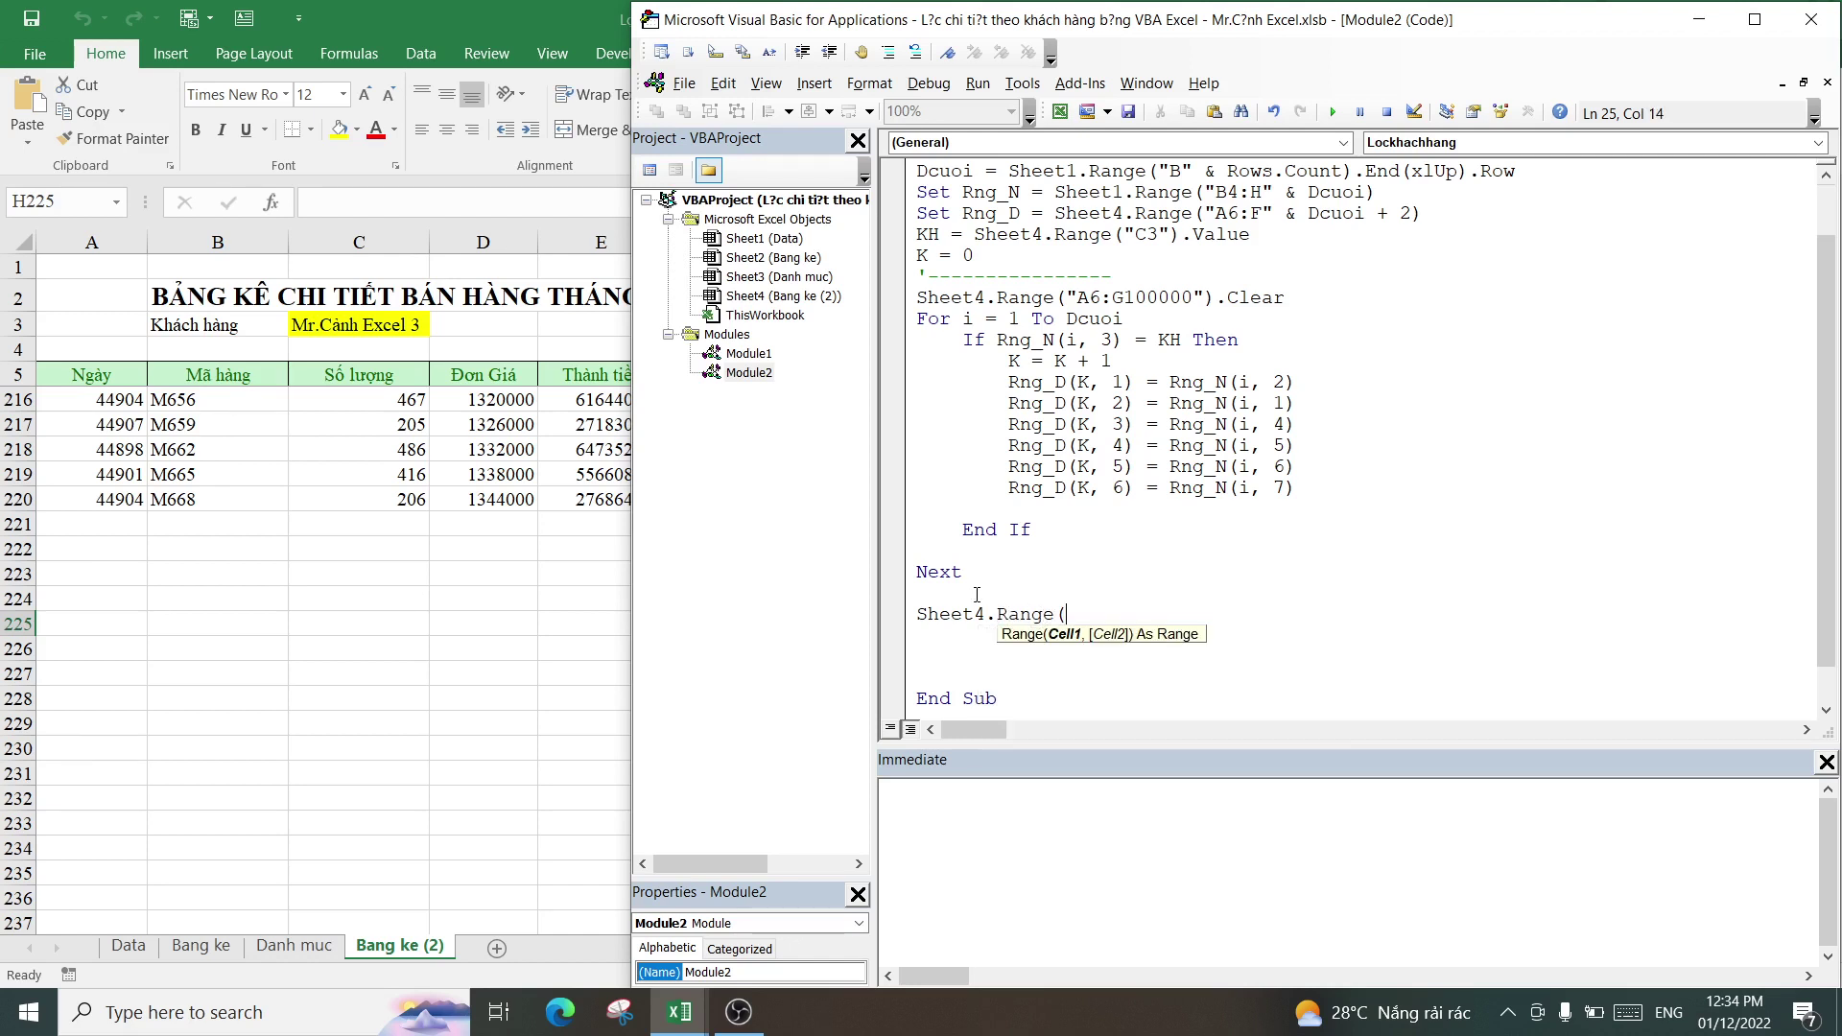
pyautogui.write('"A')
pyautogui.write('5"')
pyautogui.write(')')
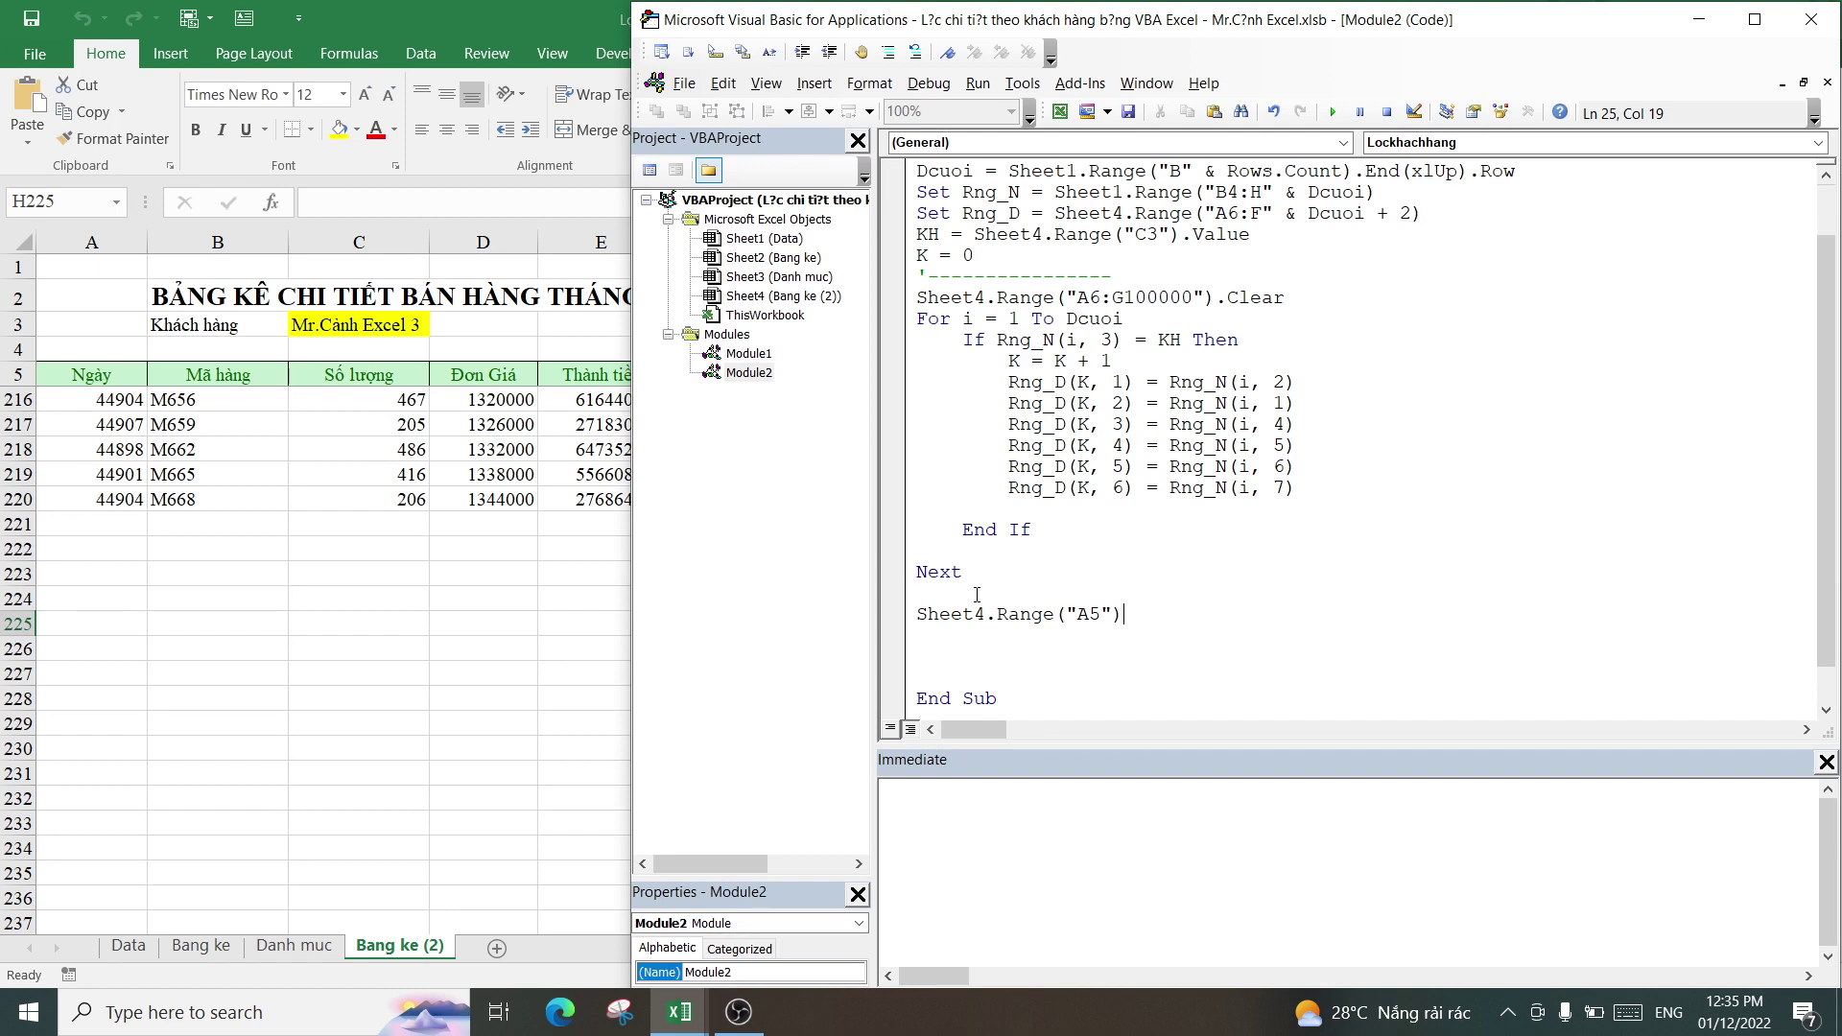
pyautogui.write('.')
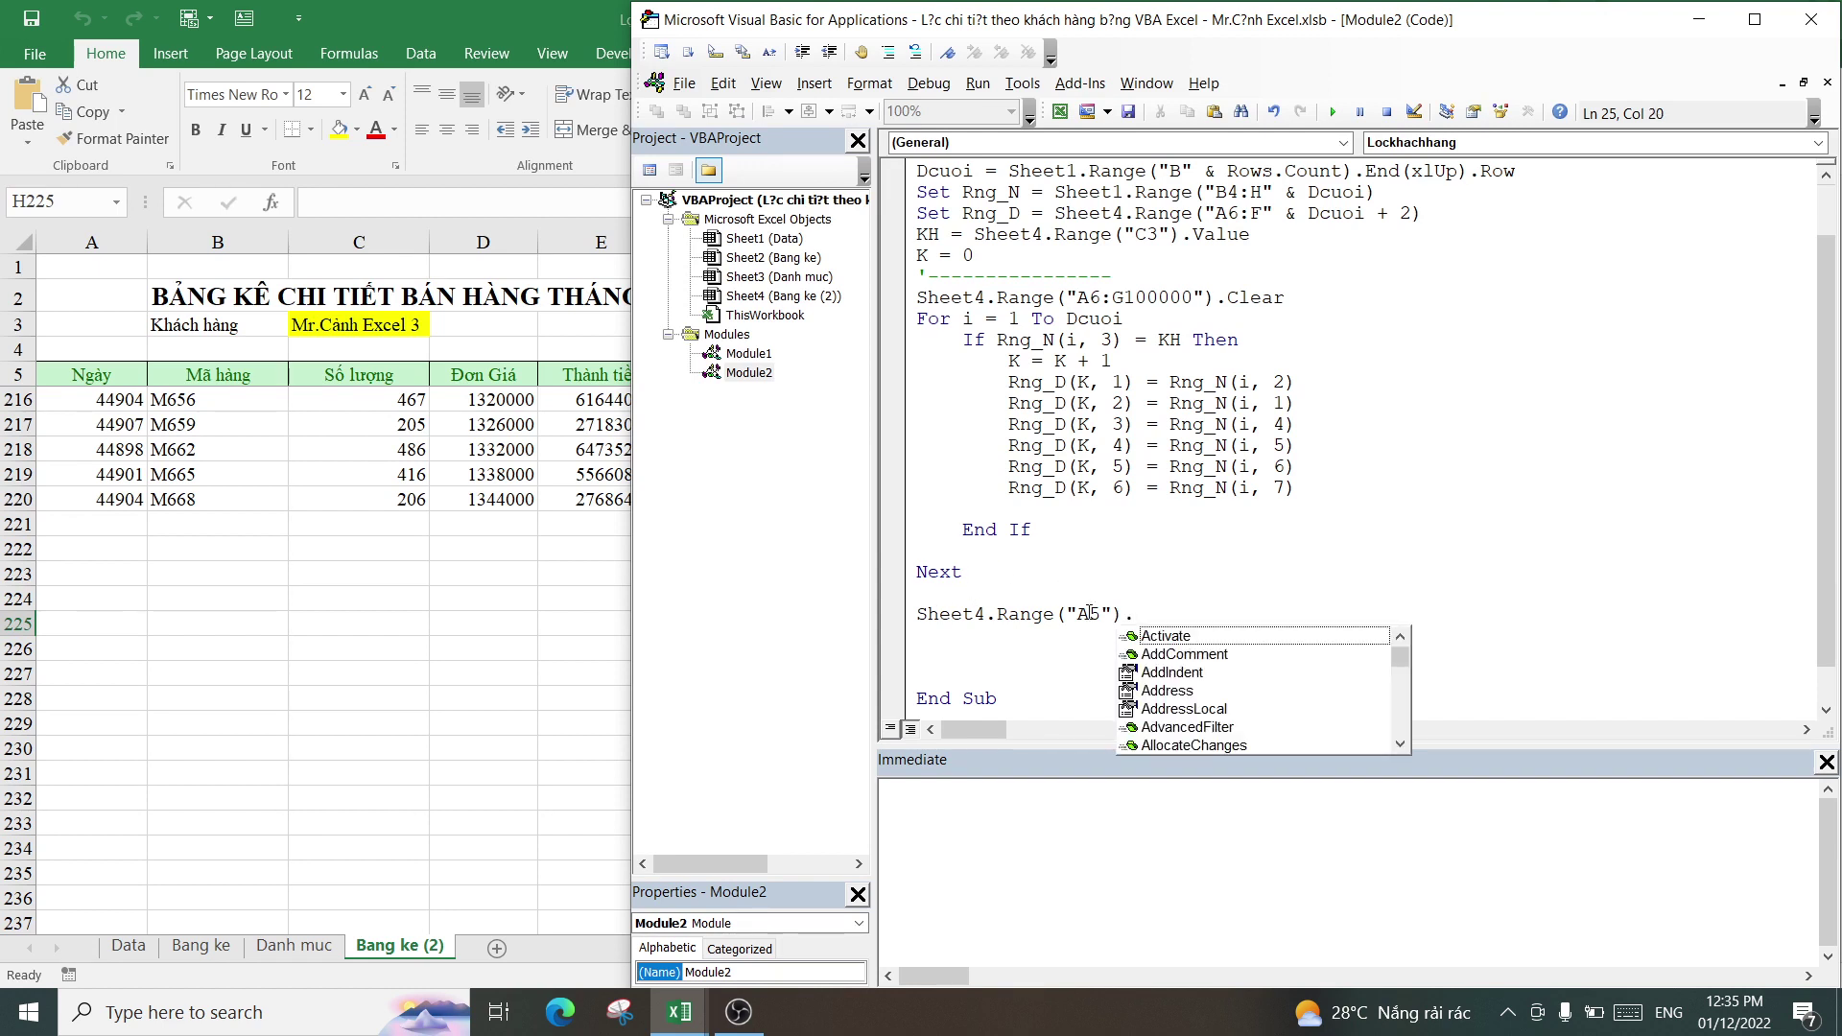
pyautogui.click(1097, 614)
pyautogui.press('BackSpace')
pyautogui.write('6')
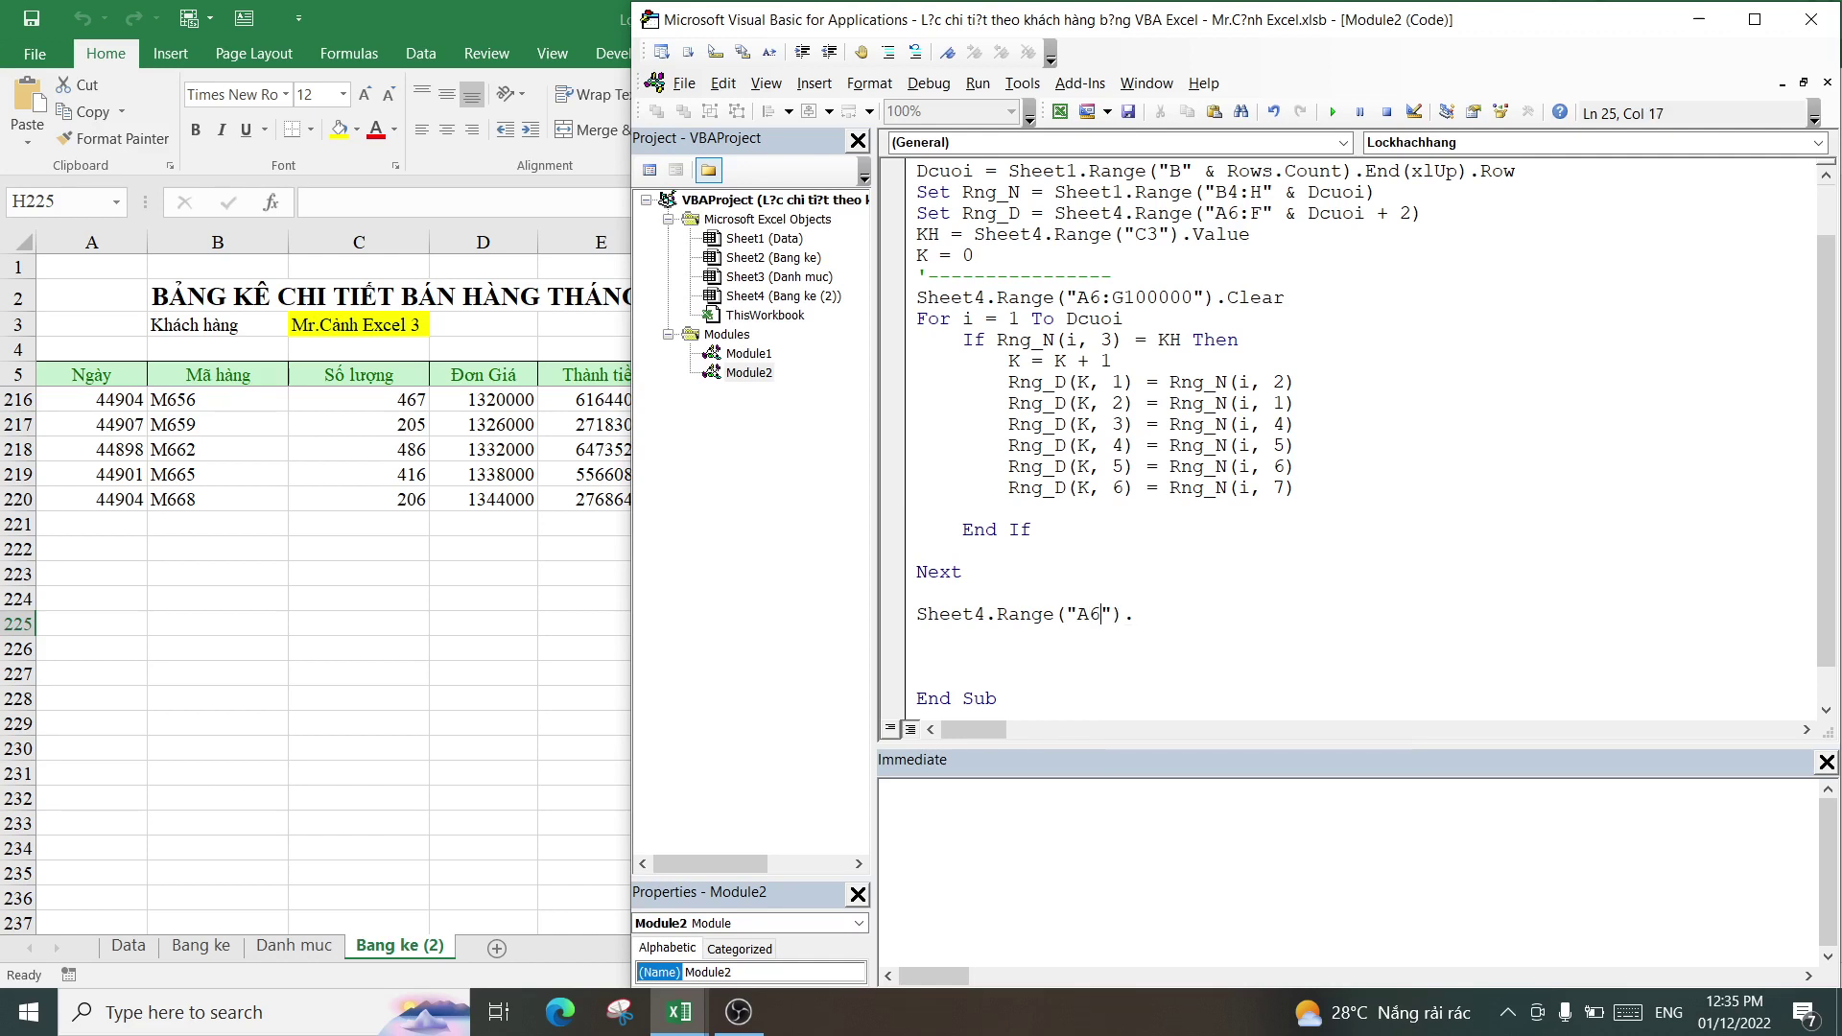
pyautogui.press('End')
# - Extend the line with .Resize(K,1).NumberFormat = and open the format string
pyautogui.write('Res')
pyautogui.write('ize')
pyautogui.write('(K')
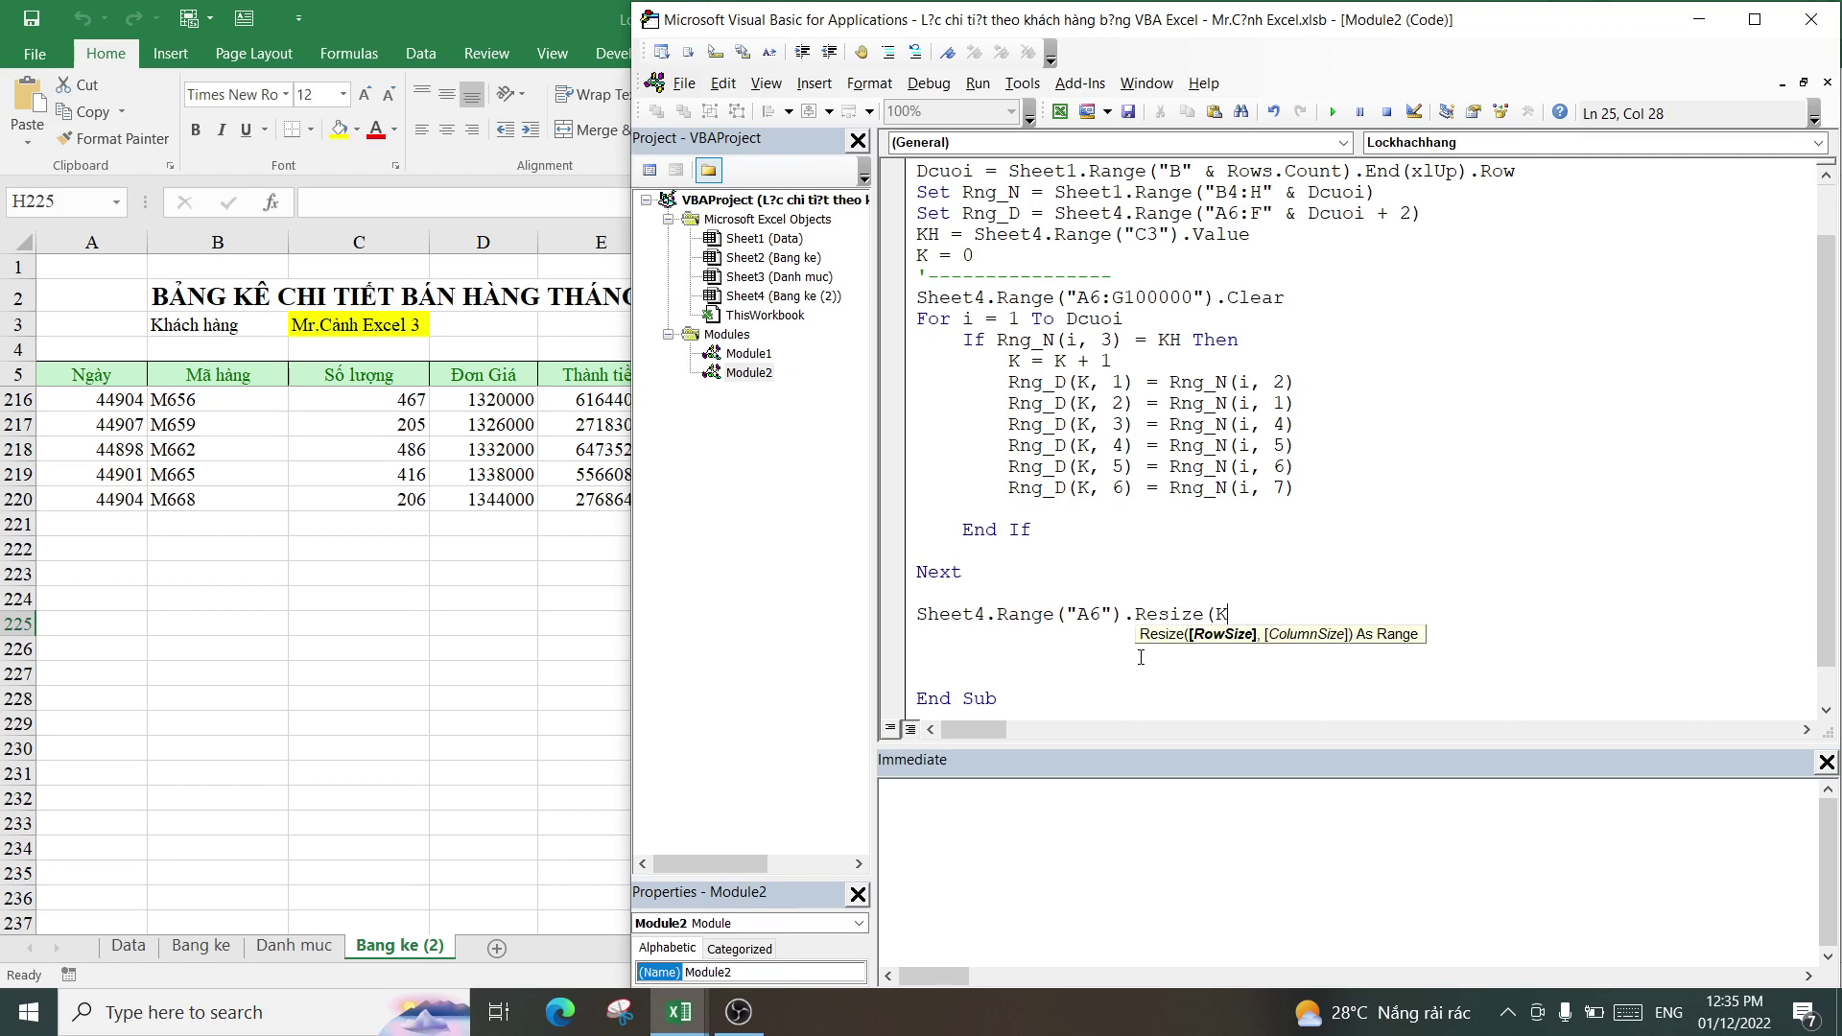
pyautogui.write(',')
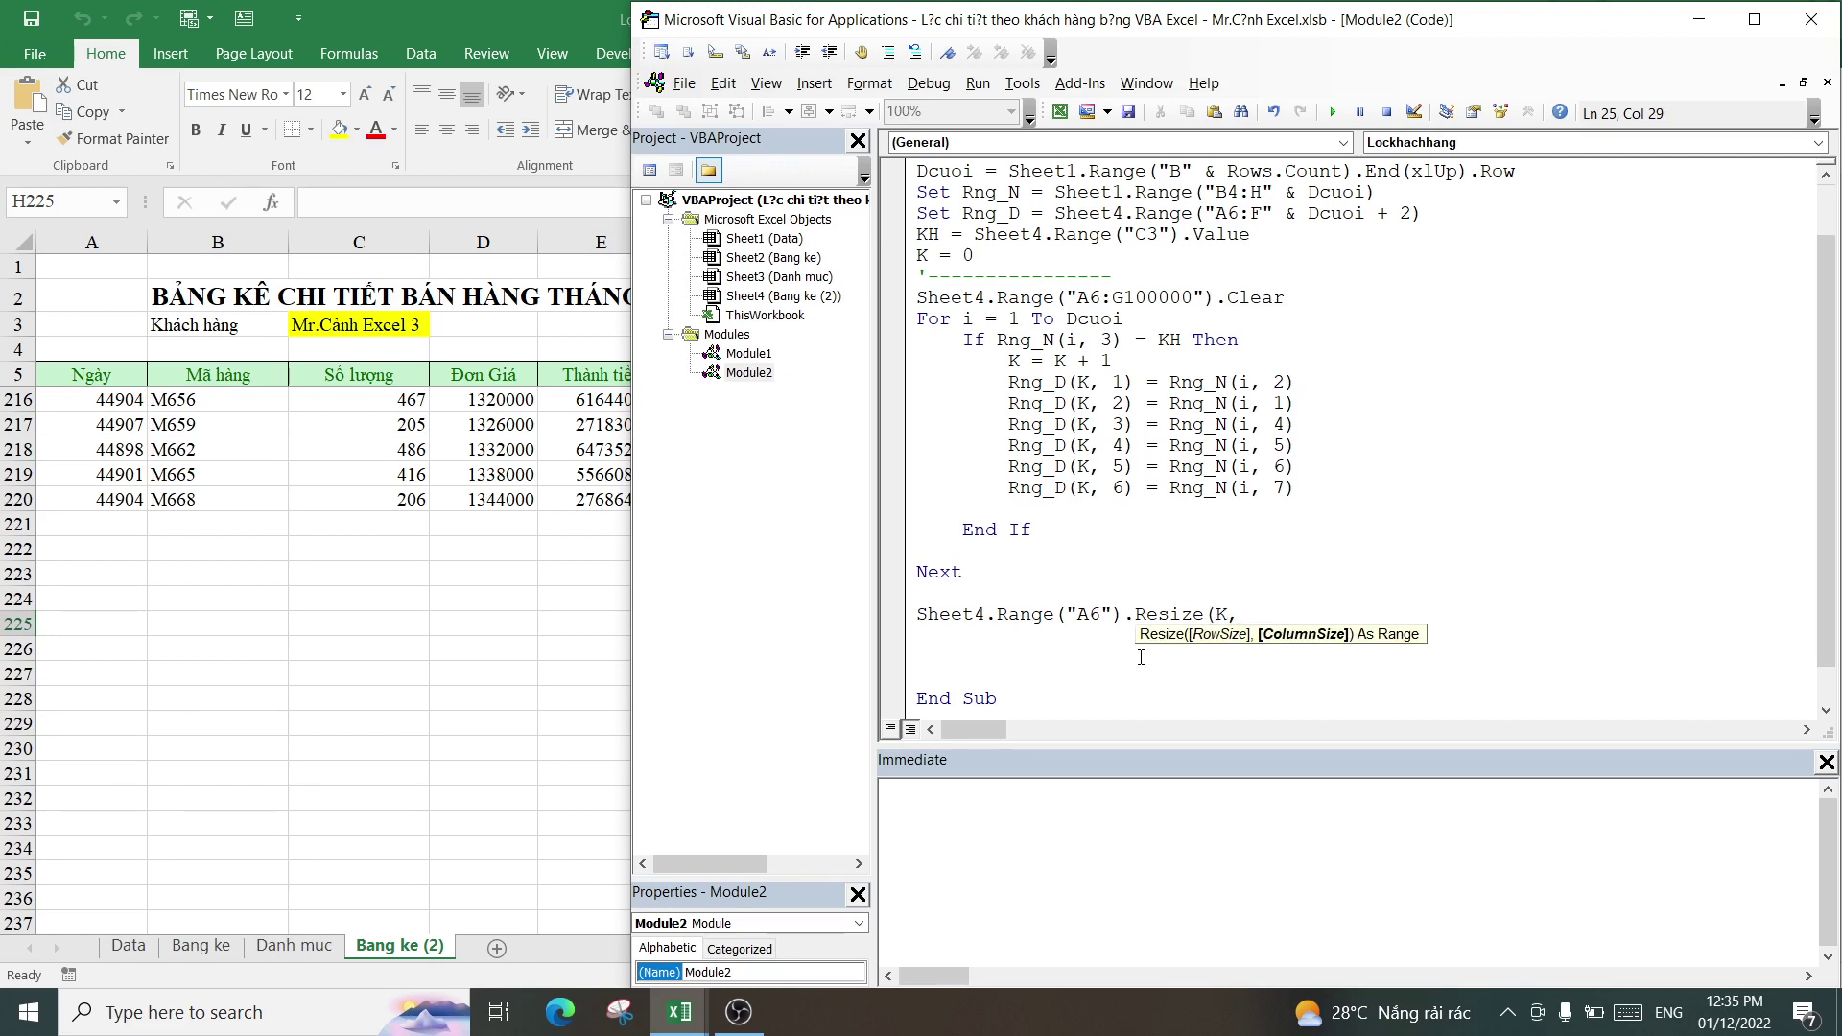
pyautogui.write('1')
pyautogui.write(').u')
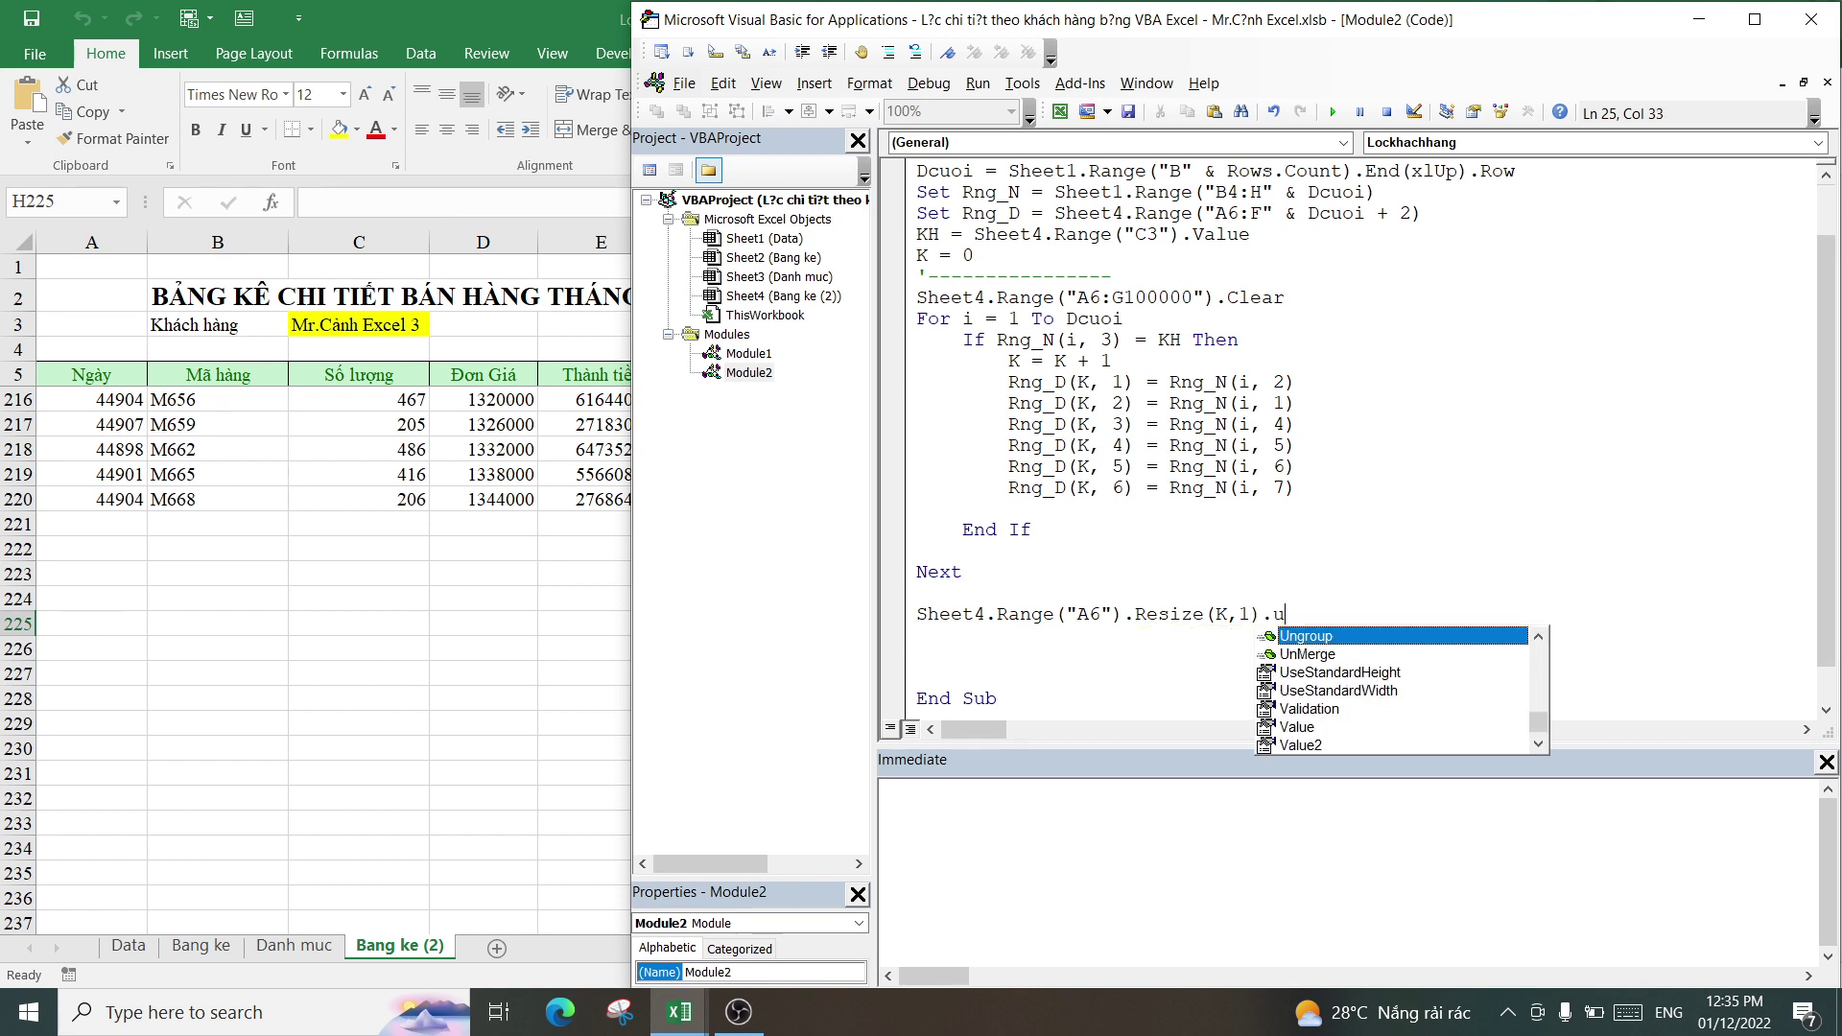
pyautogui.press('BackSpace')
pyautogui.write('num')
pyautogui.press('Tab')
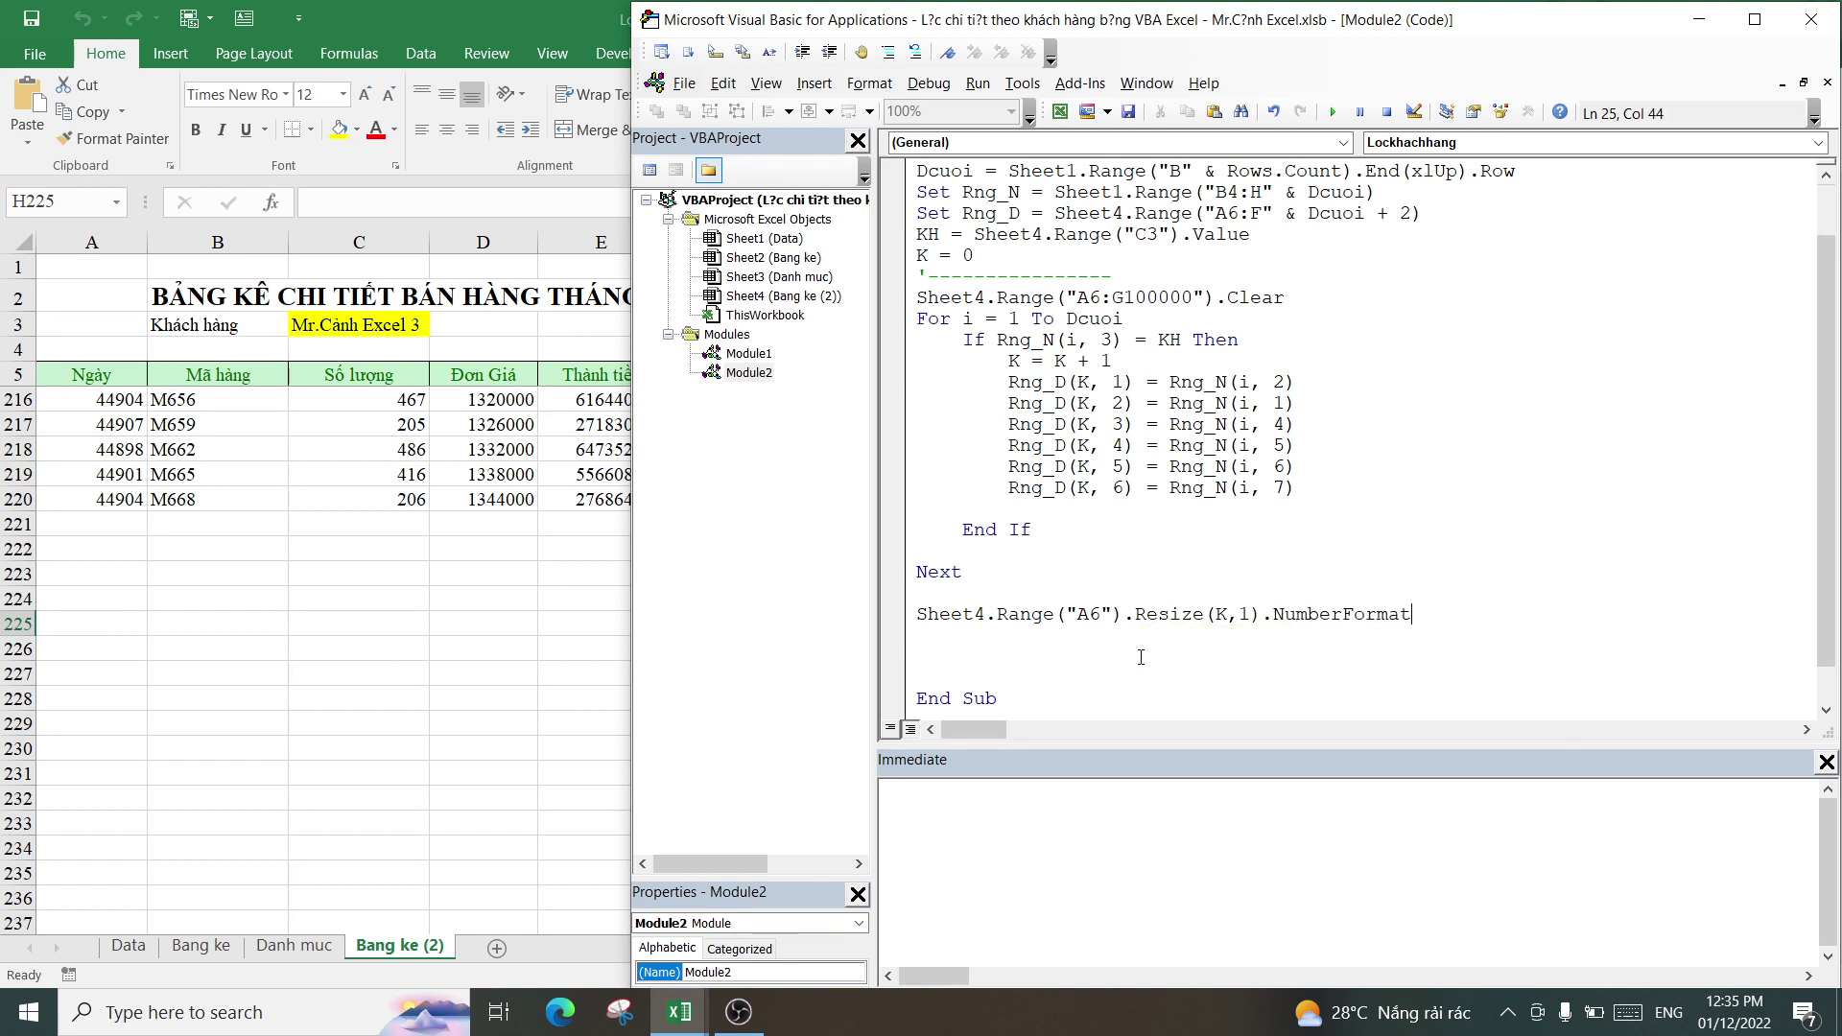
pyautogui.write('"#,')
# - Finish the "#,###" format and run the macro to test it
pyautogui.write('###')
pyautogui.write('"')
pyautogui.click(1201, 487)
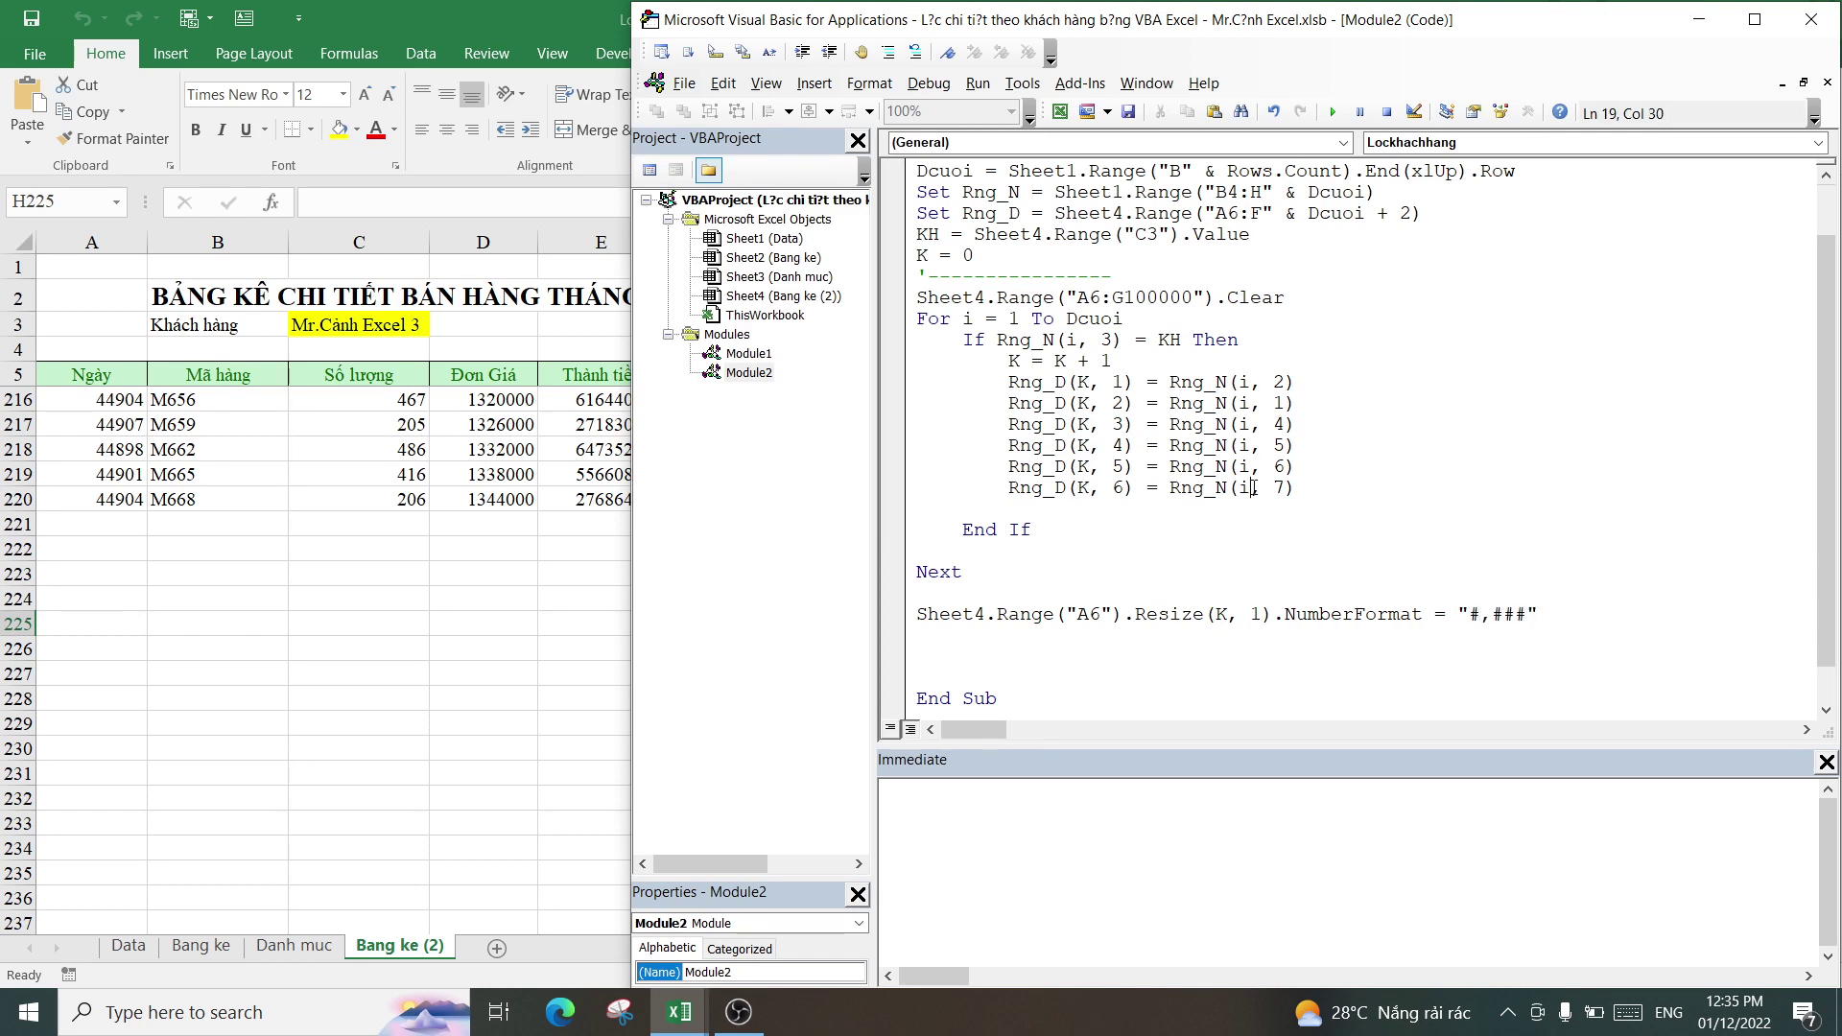
pyautogui.click(1341, 113)
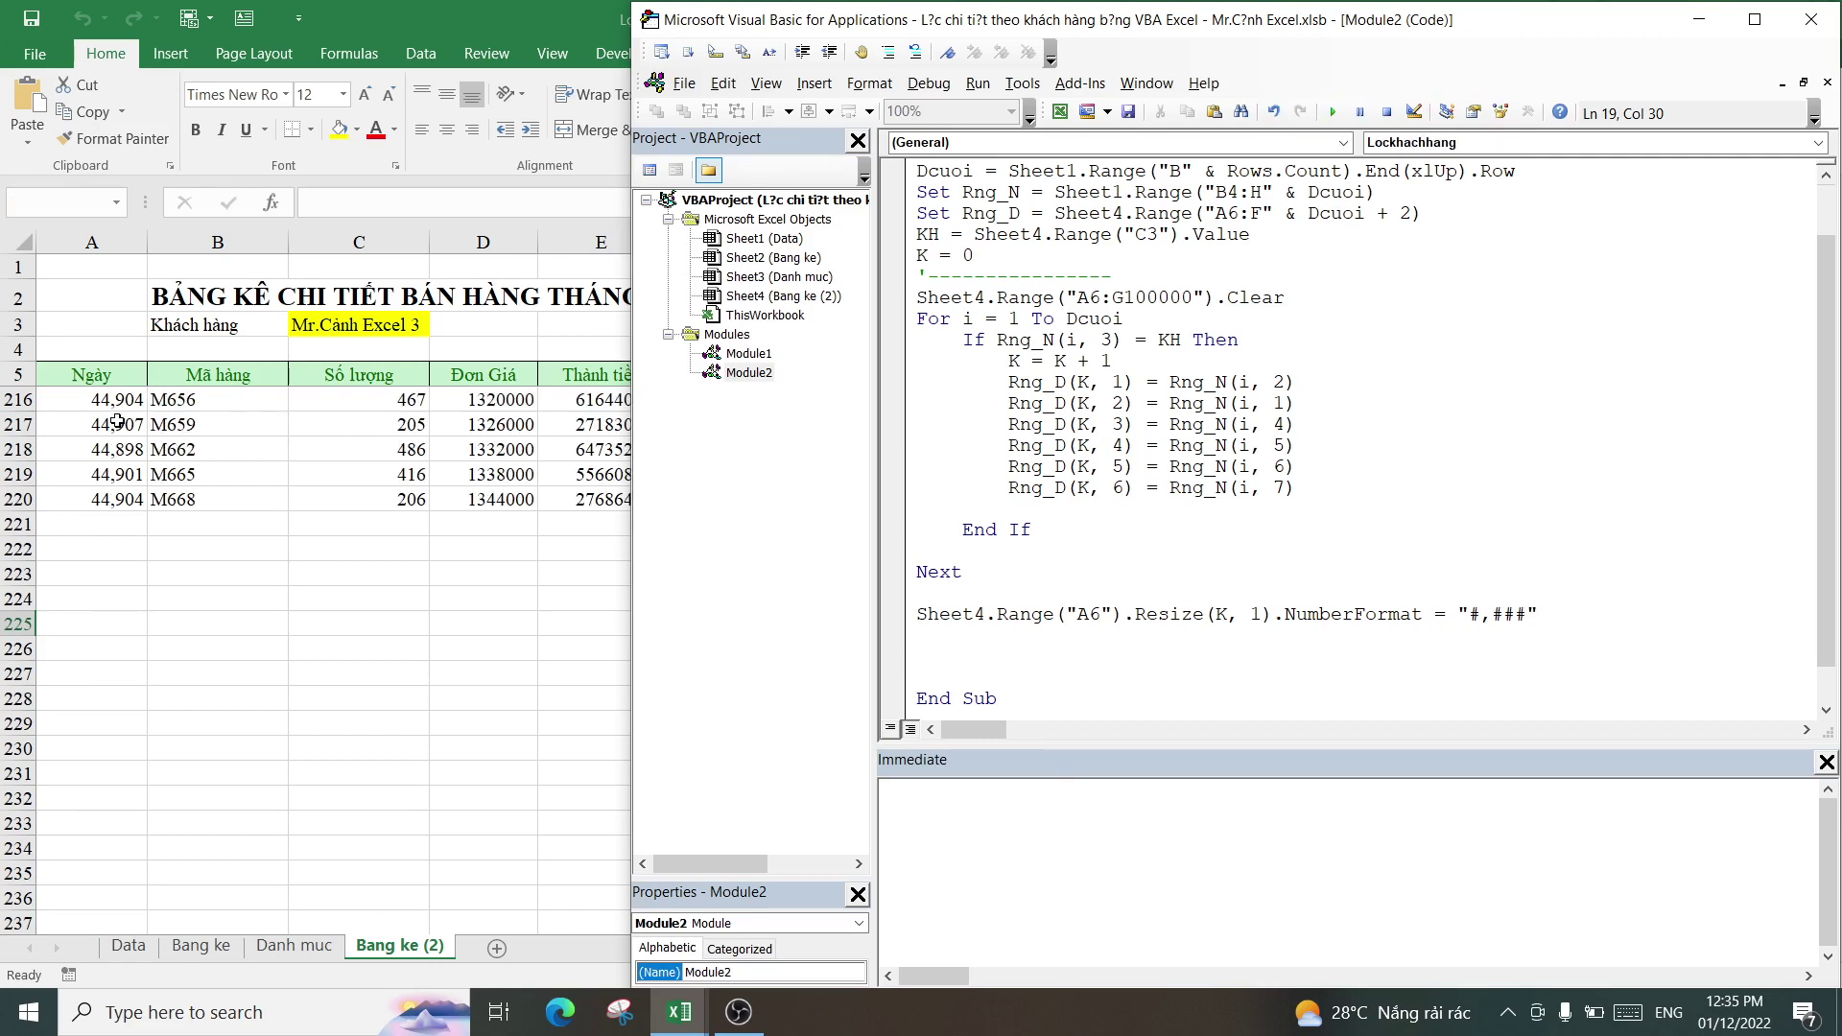
# - Change the format to "dd/mm/yyyy" and rerun the macro
pyautogui.click(1529, 630)
pyautogui.press('BackSpace')
pyautogui.press('BackSpace')
pyautogui.press('BackSpace')
pyautogui.press('BackSpace')
pyautogui.press('BackSpace')
pyautogui.write('dd/m')
pyautogui.write('m/yy')
pyautogui.write('yy')
pyautogui.click(1541, 449)
pyautogui.click(1332, 112)
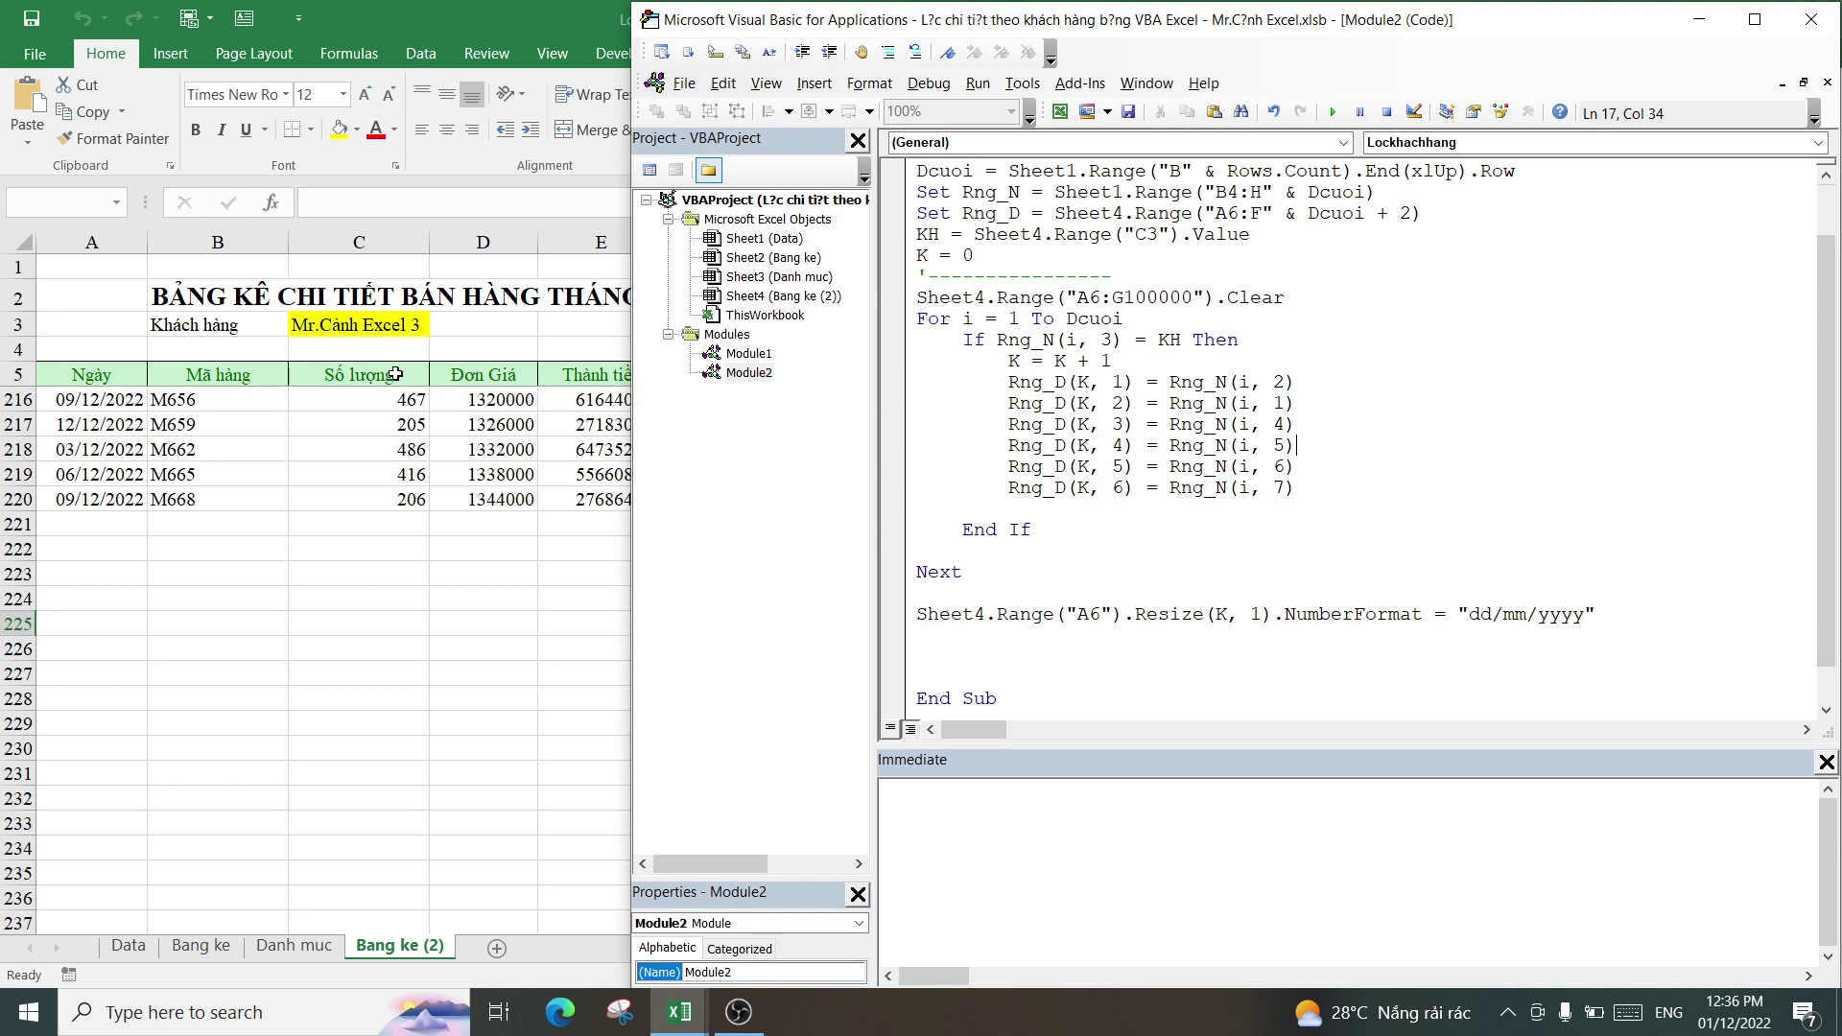
# - Check the dd/mm/yyyy dates in the worksheet, then return to the code
pyautogui.click(376, 396)
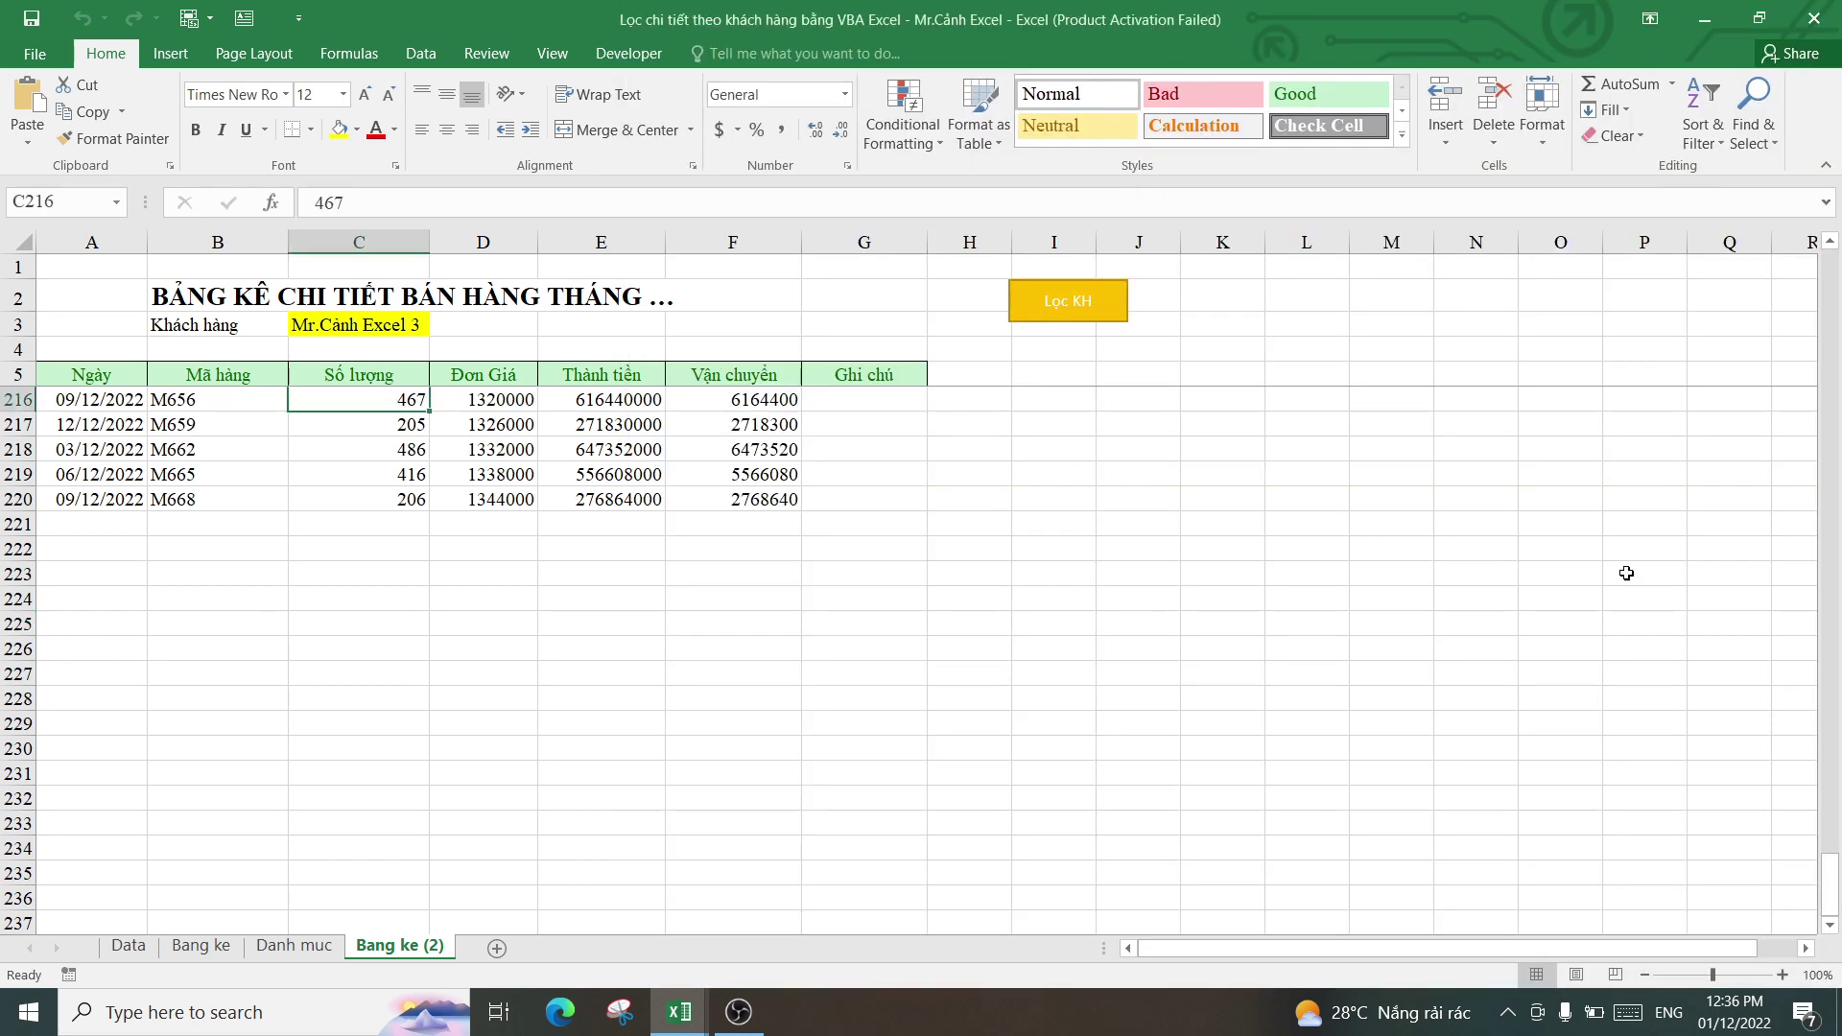
pyautogui.moveTo(1829, 885); pyautogui.dragTo(1839, 158)
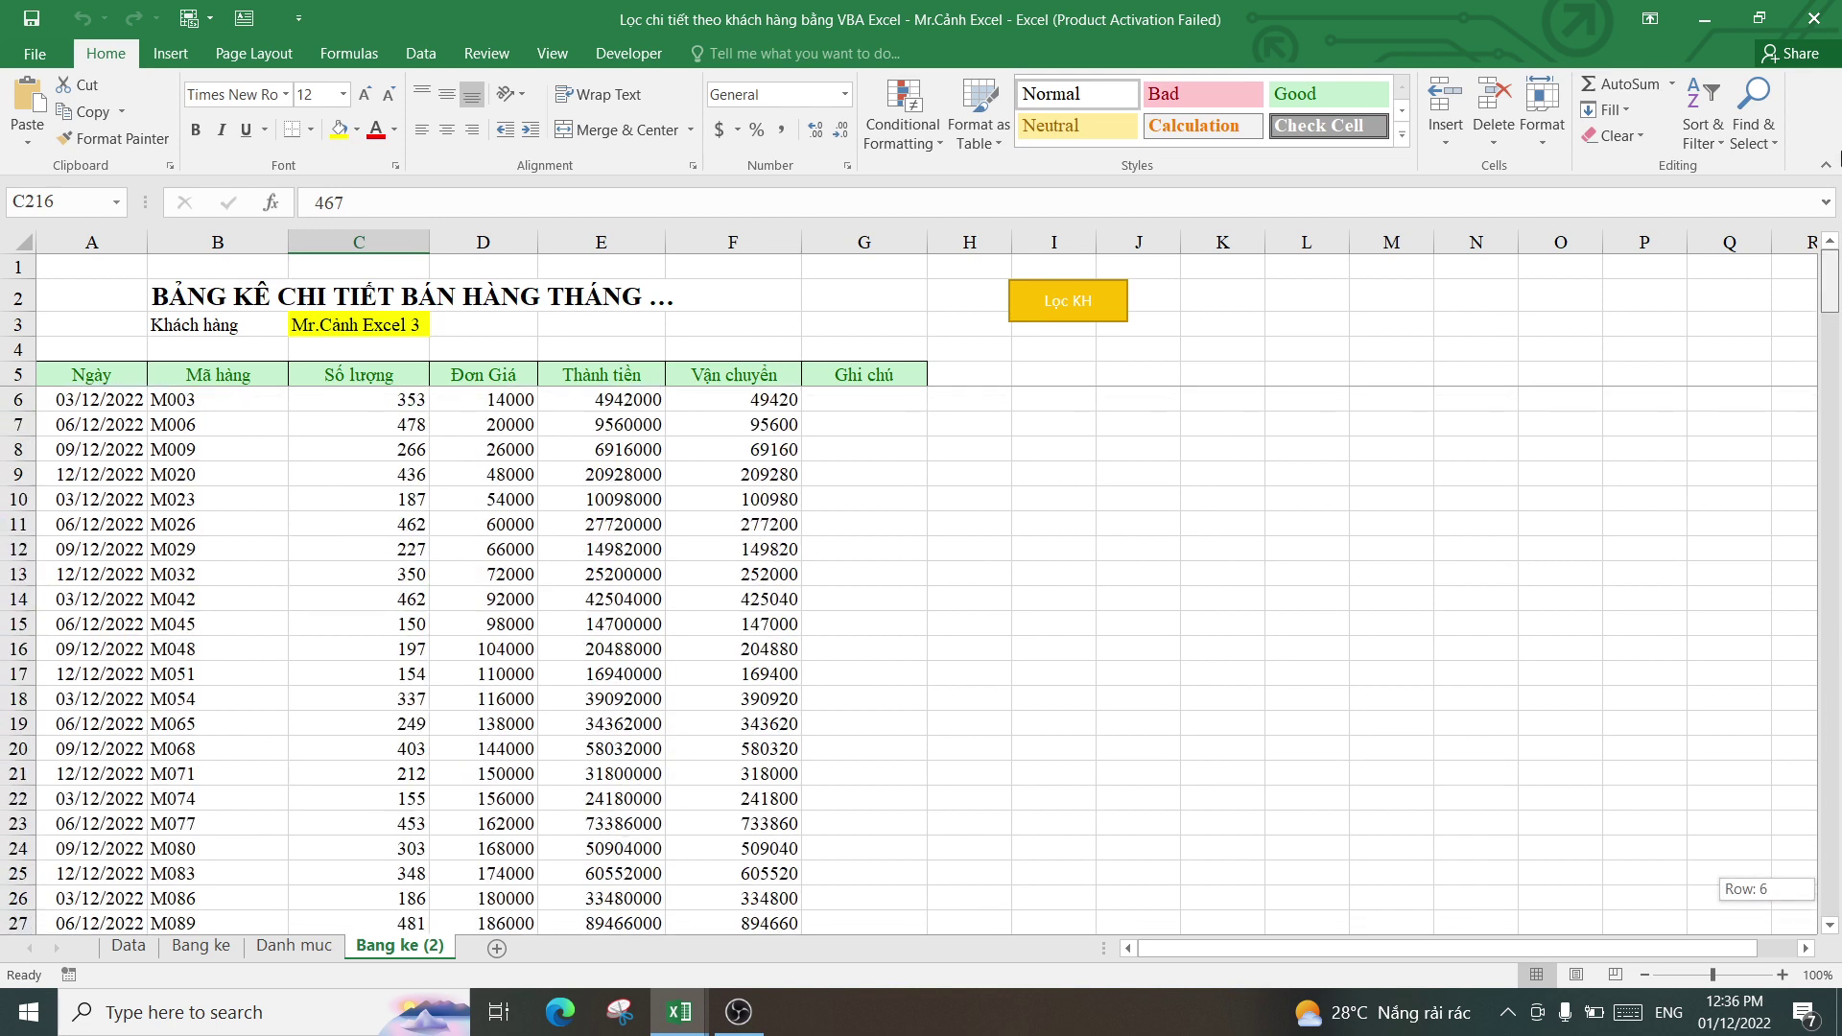
pyautogui.click(335, 398)
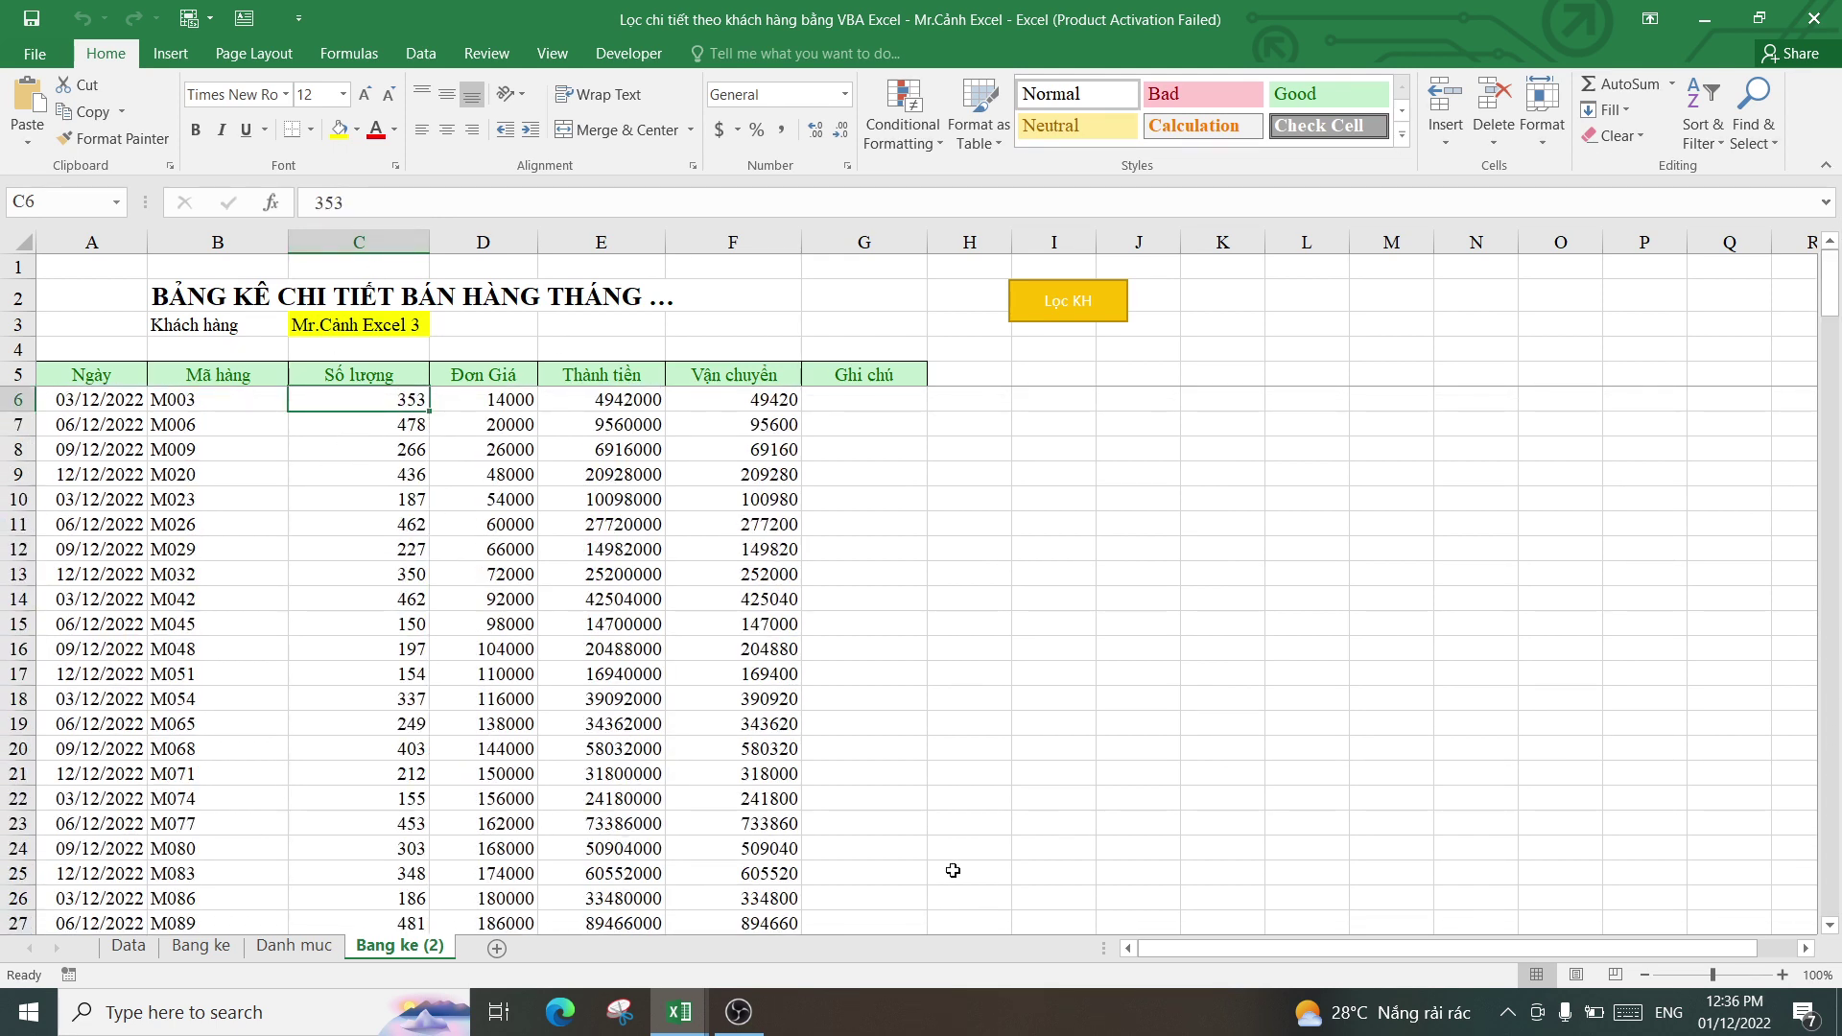
pyautogui.moveTo(677, 1011)
pyautogui.click(805, 906)
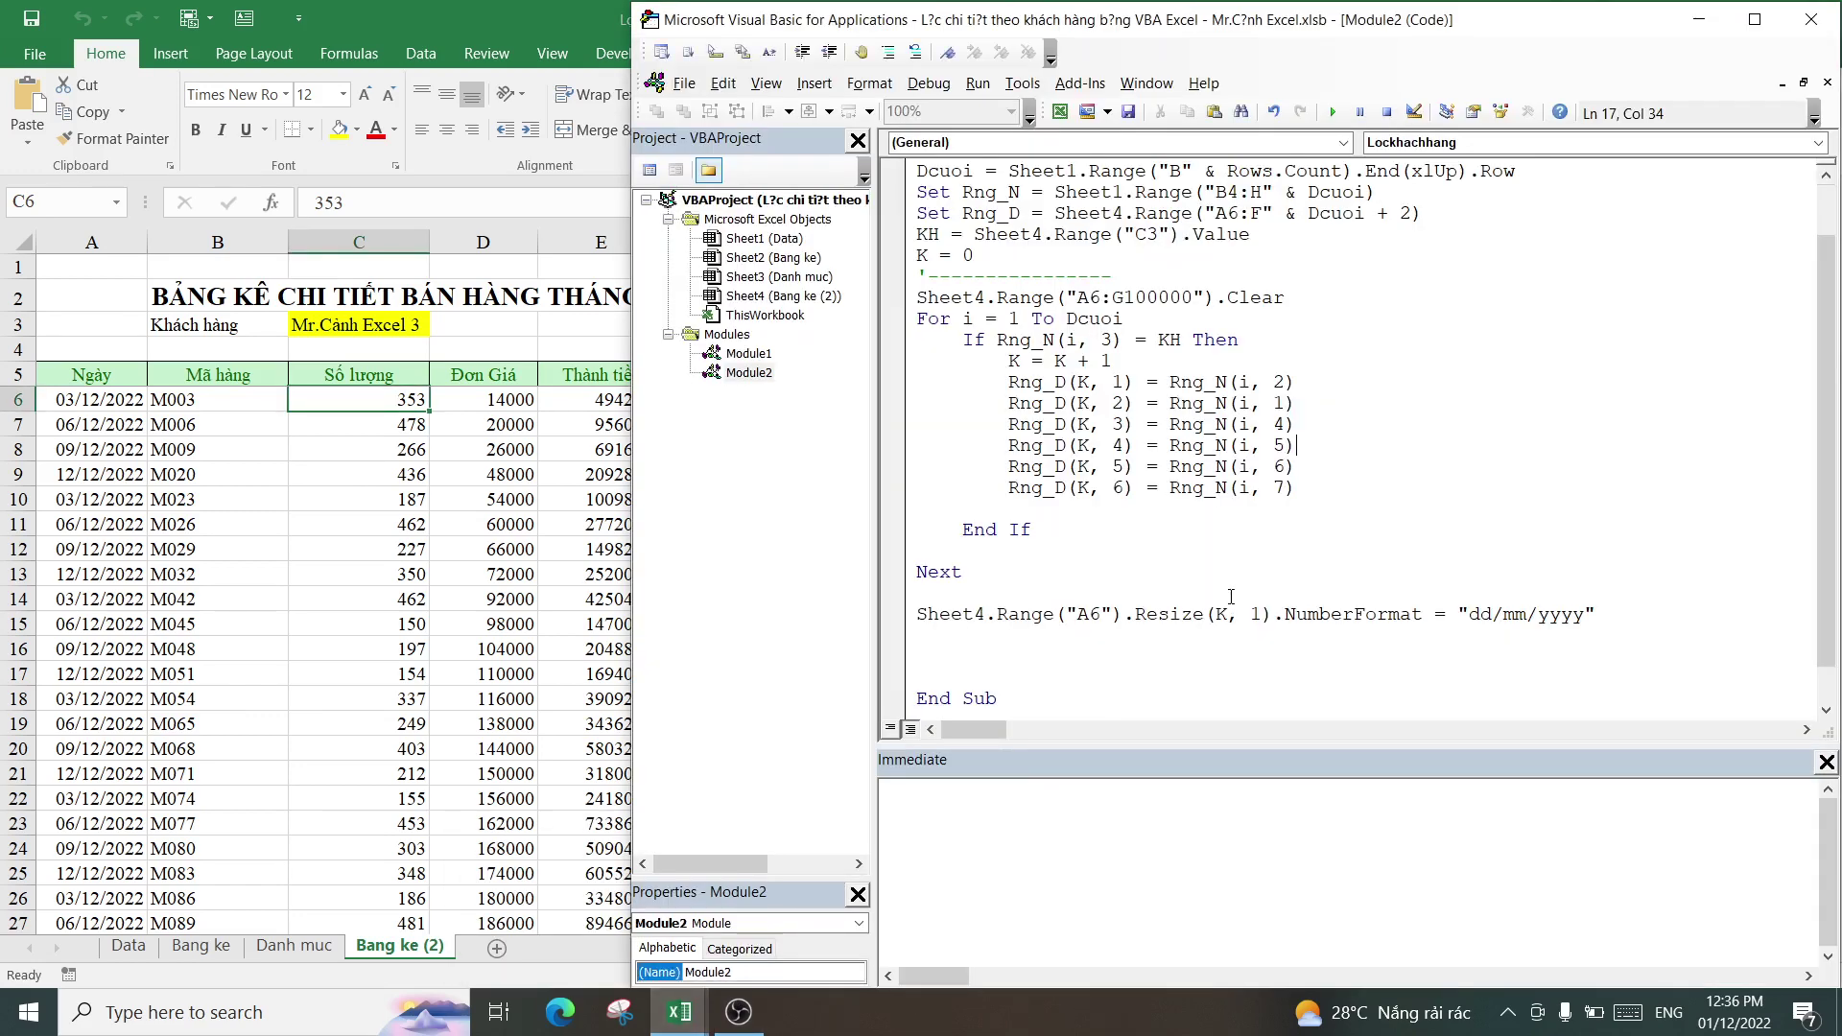
# - Copy the range reference to a new line as Sheet4.Range("C6").Resize(K,4)
pyautogui.click(947, 633)
pyautogui.moveTo(1122, 620); pyautogui.dragTo(920, 619)
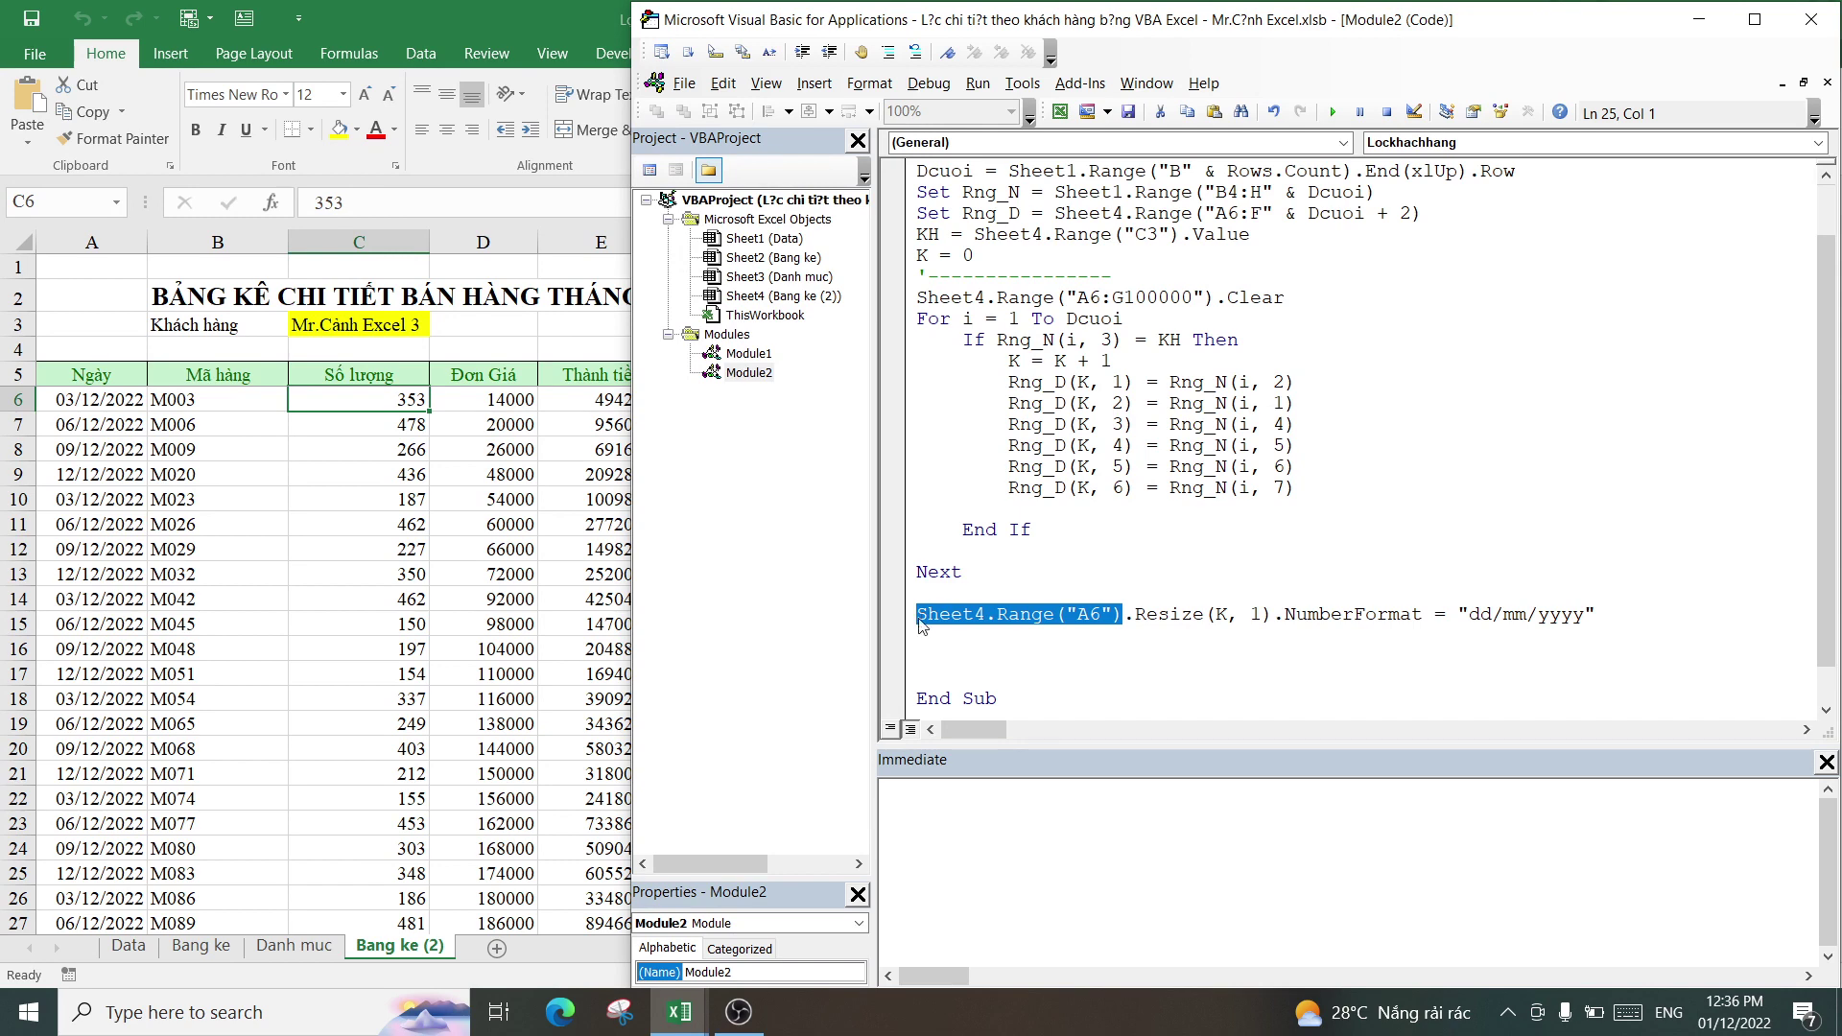
pyautogui.click(940, 641)
pyautogui.write('Sheet4.Range("A6")')
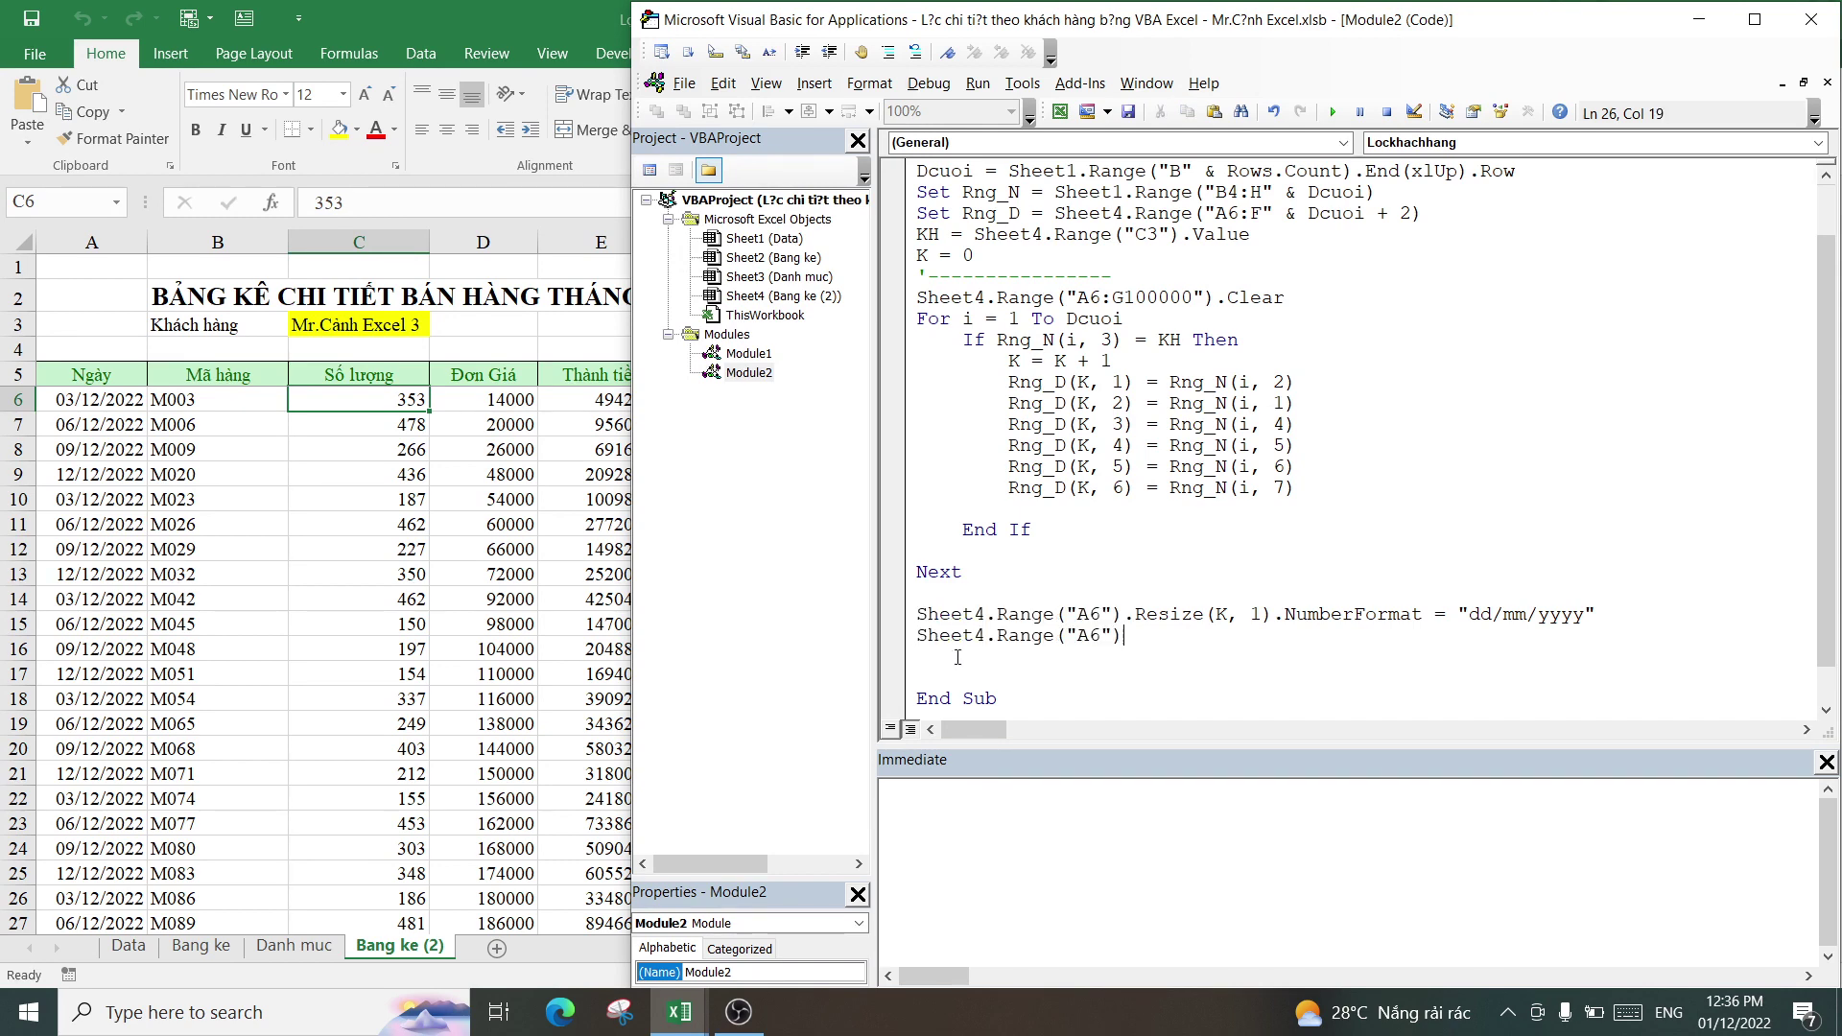
pyautogui.click(1090, 635)
pyautogui.press('BackSpace')
pyautogui.write('C6")')
pyautogui.write('.')
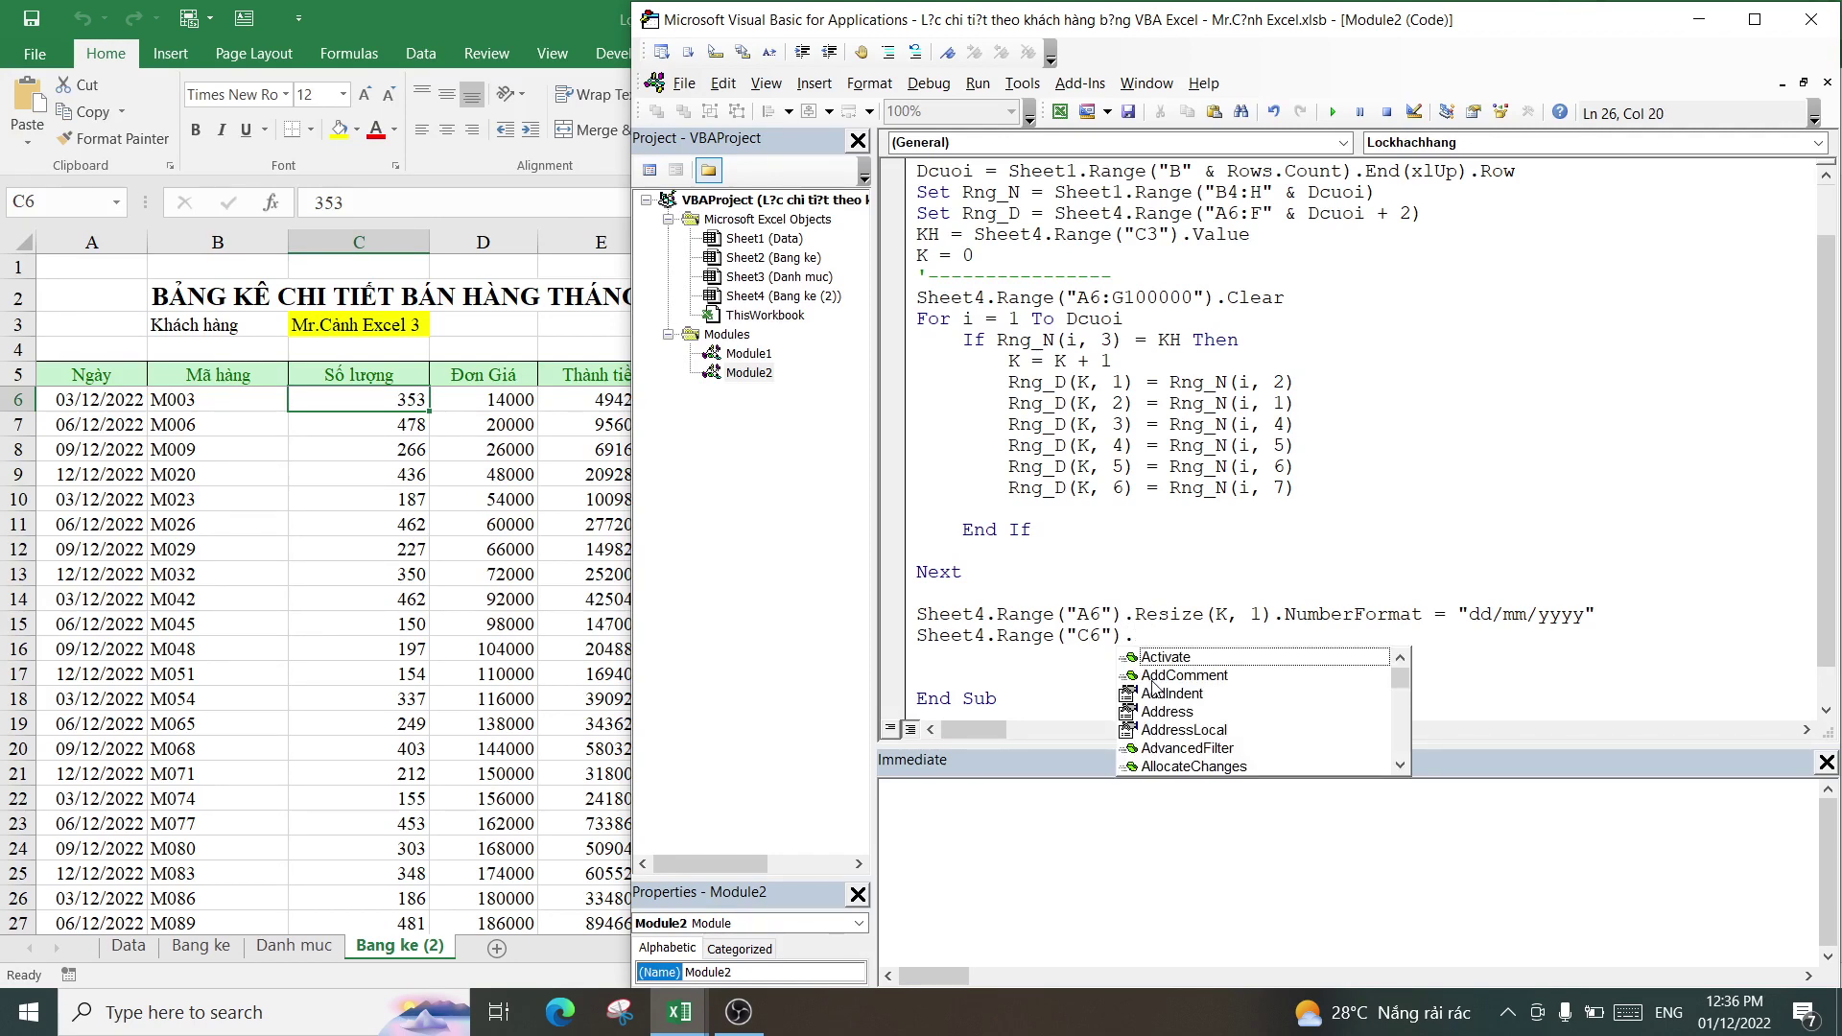
pyautogui.write('R')
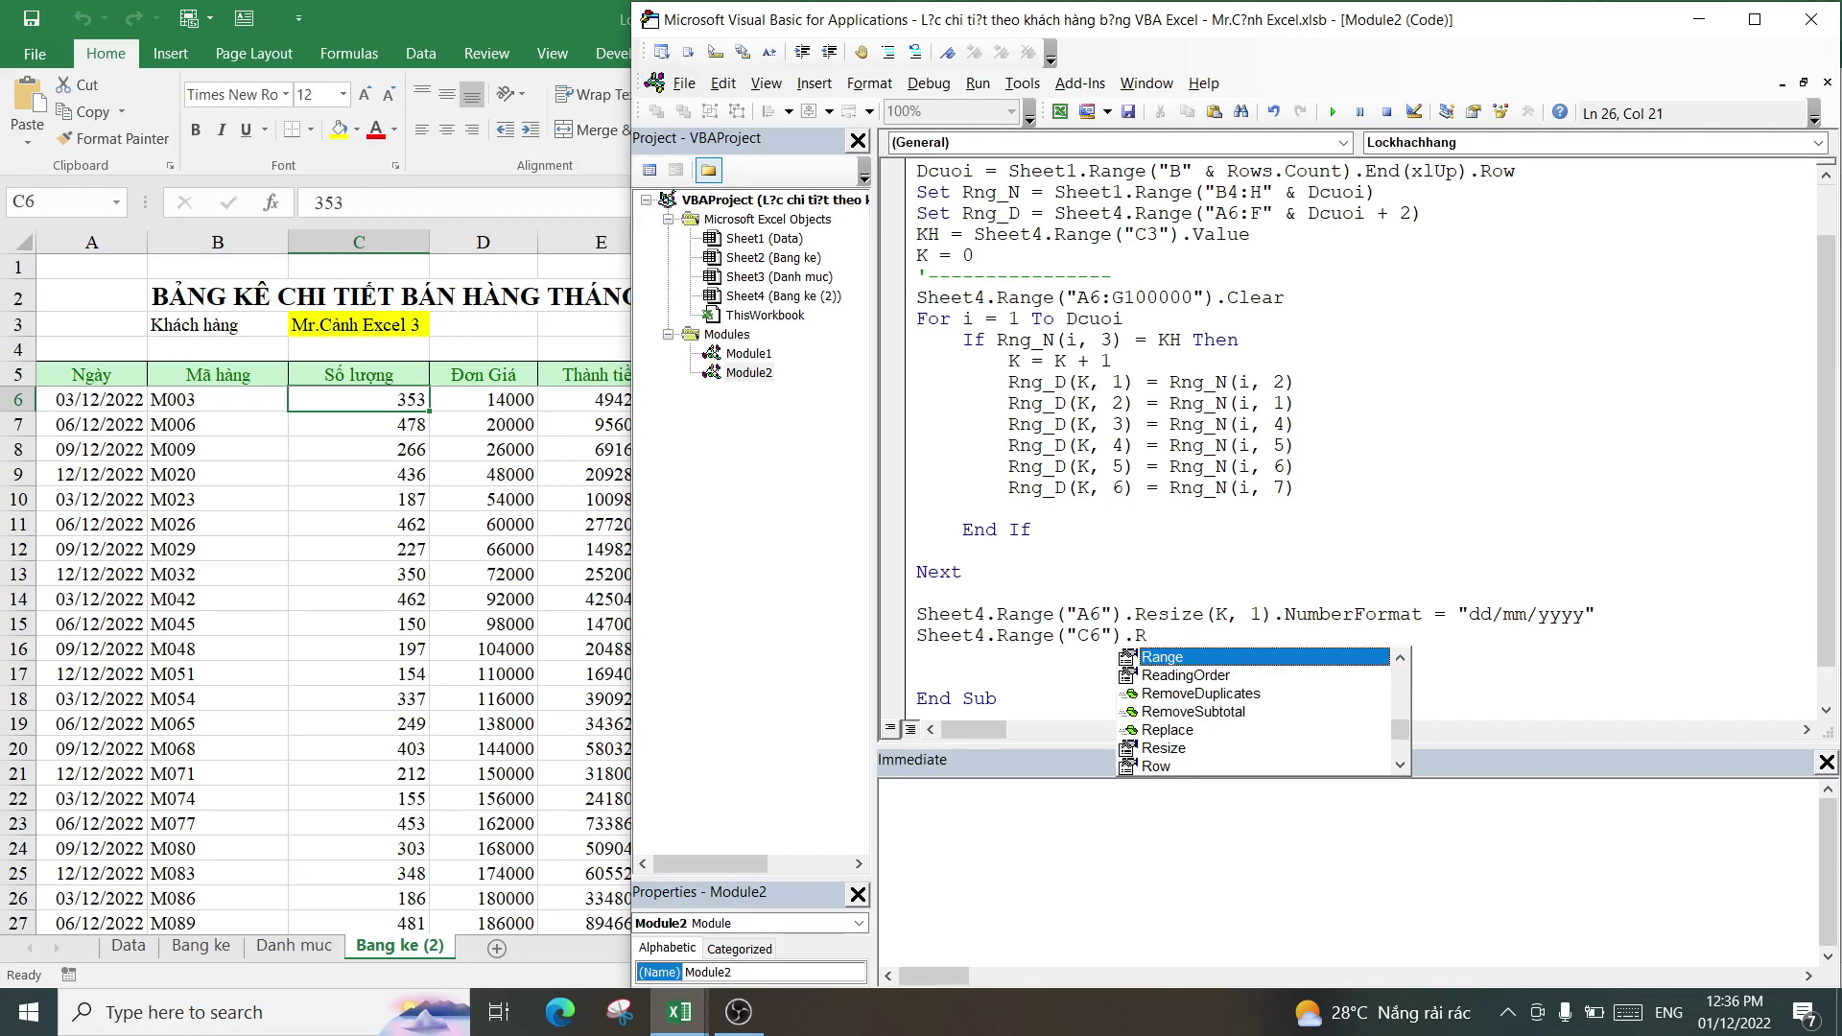
pyautogui.press('Down')
pyautogui.press('Down')
pyautogui.press('Down')
pyautogui.press('Down')
pyautogui.press('Down')
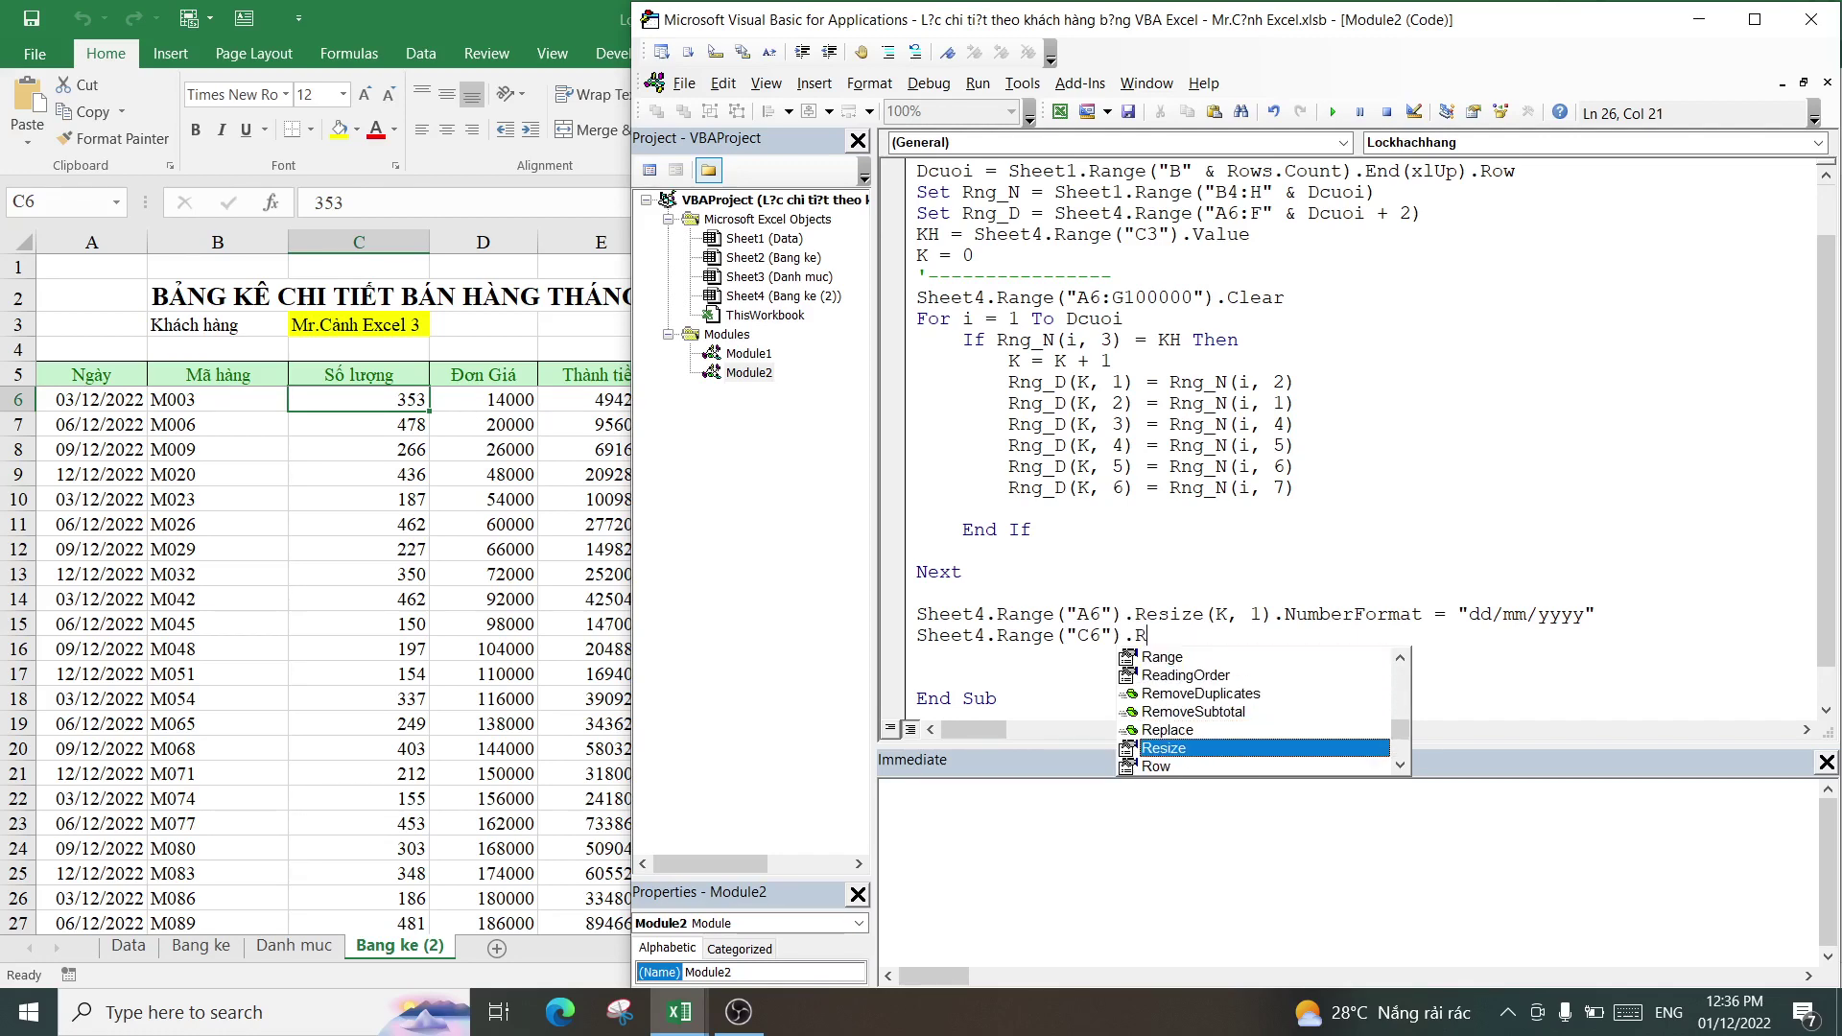
pyautogui.press('Tab')
pyautogui.write('(K')
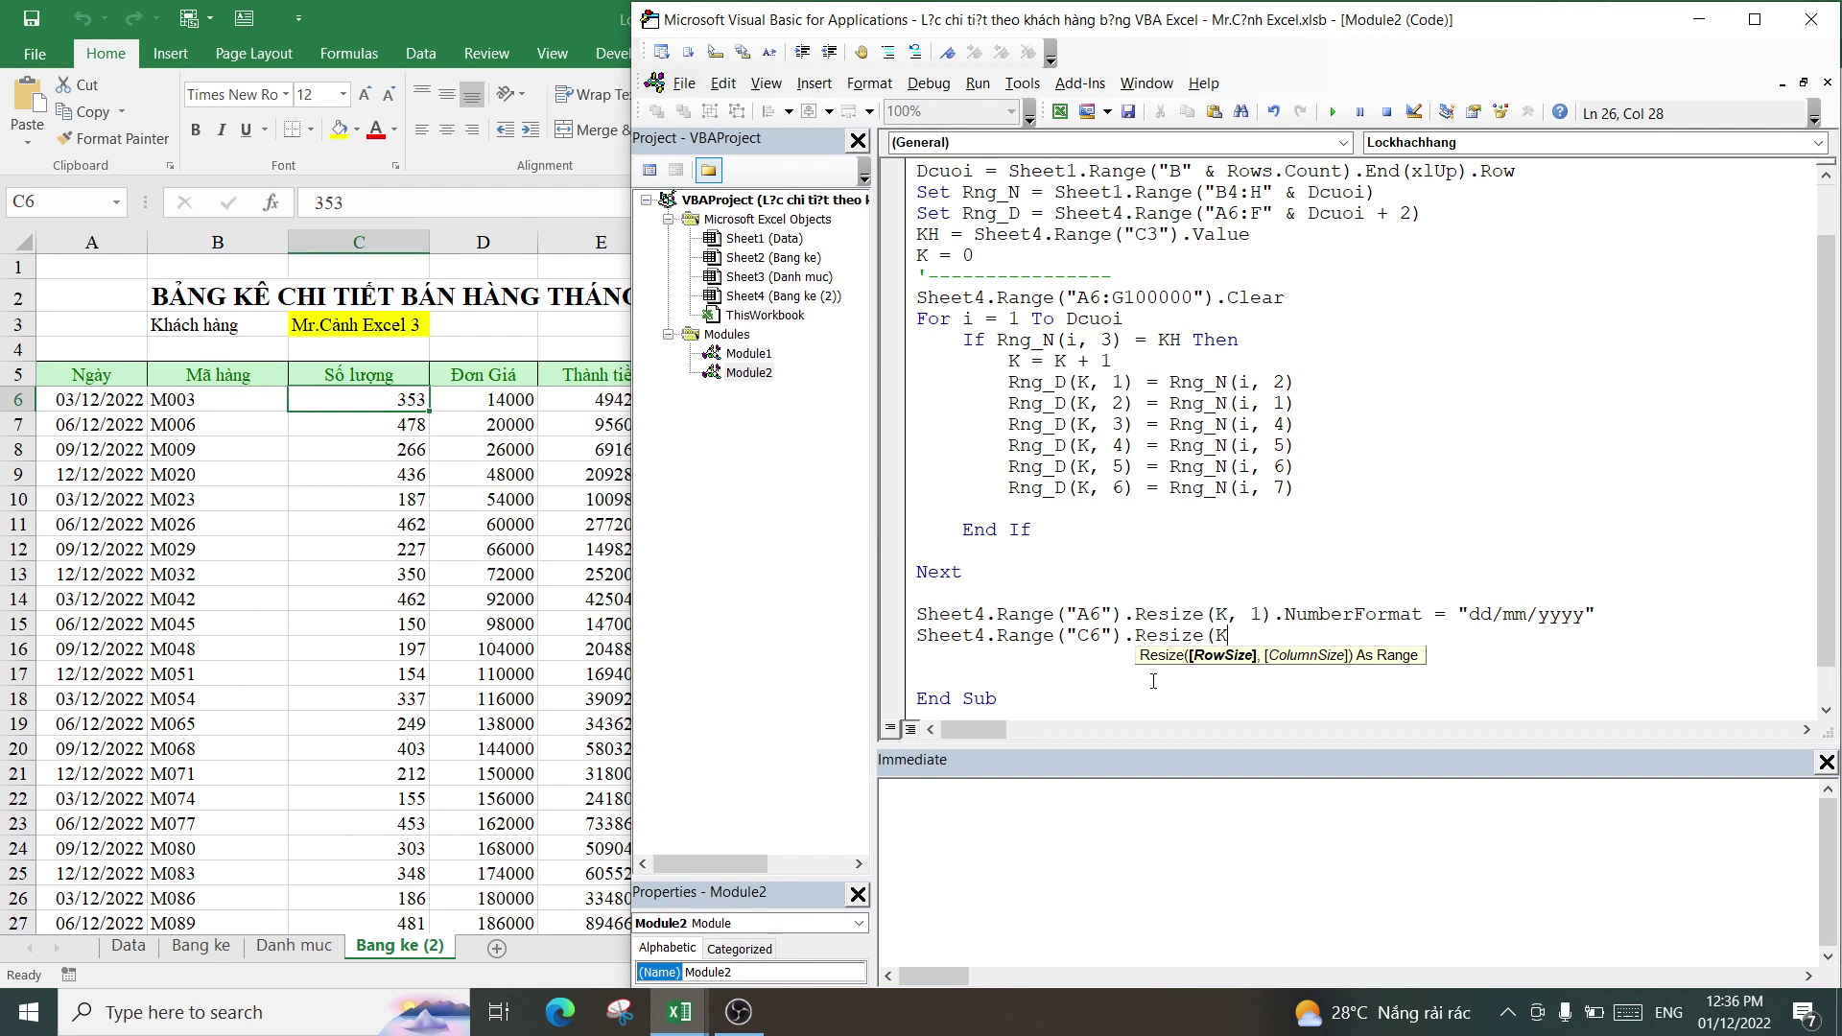
pyautogui.write(',')
pyautogui.click(669, 503)
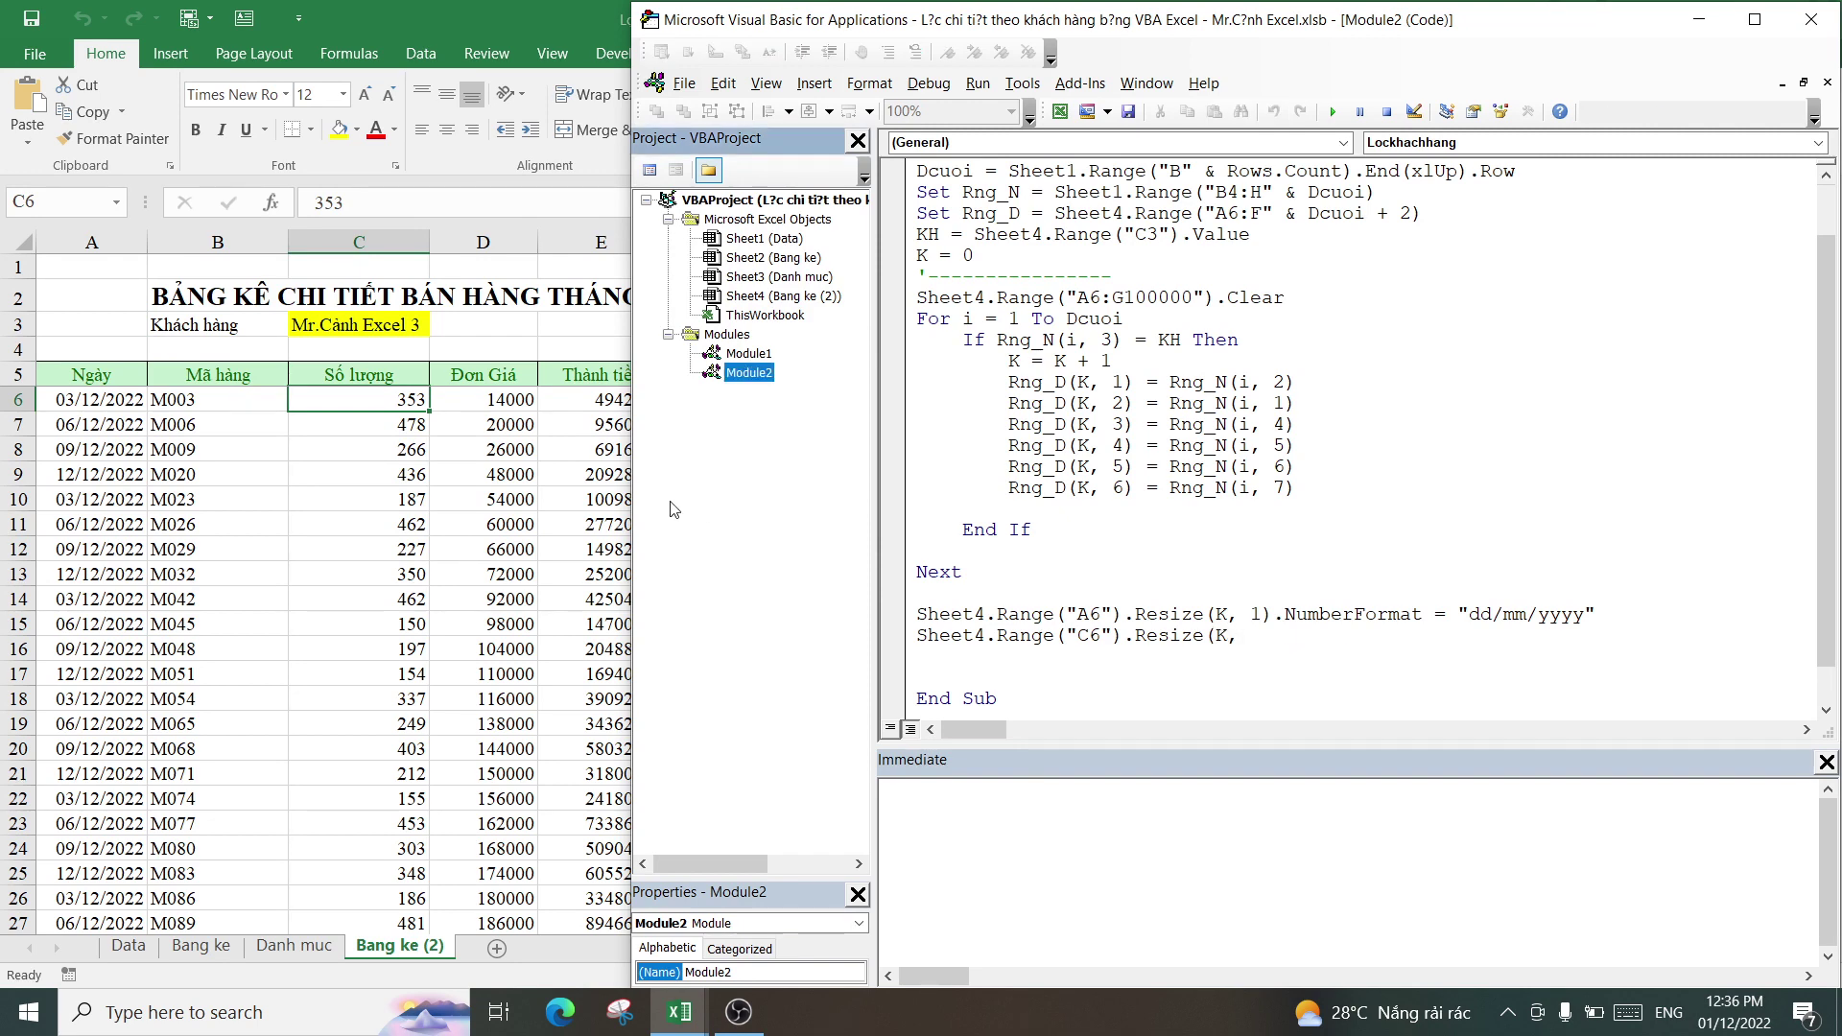
pyautogui.click(1259, 641)
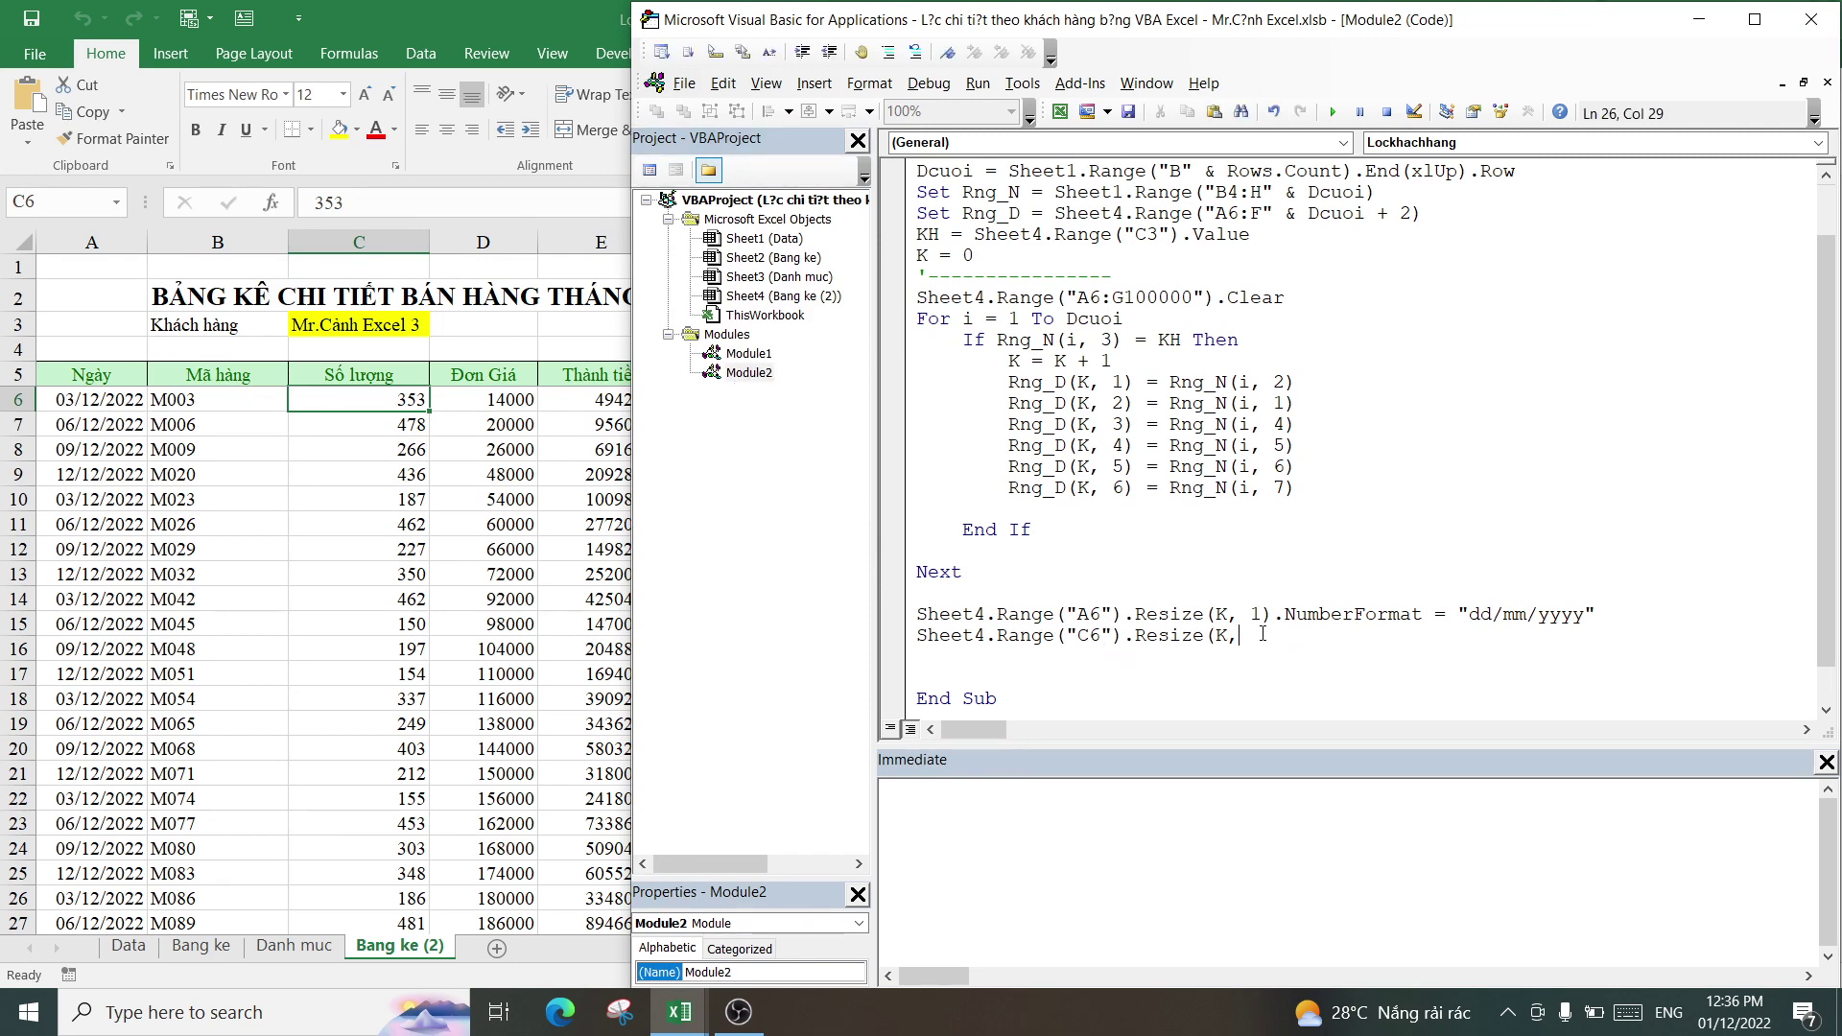
pyautogui.write('4')
# - After checking columns C to F, finish the line with .NumberFormat = "#,###"
pyautogui.click(502, 480)
pyautogui.click(417, 402)
pyautogui.click(492, 403)
pyautogui.click(593, 404)
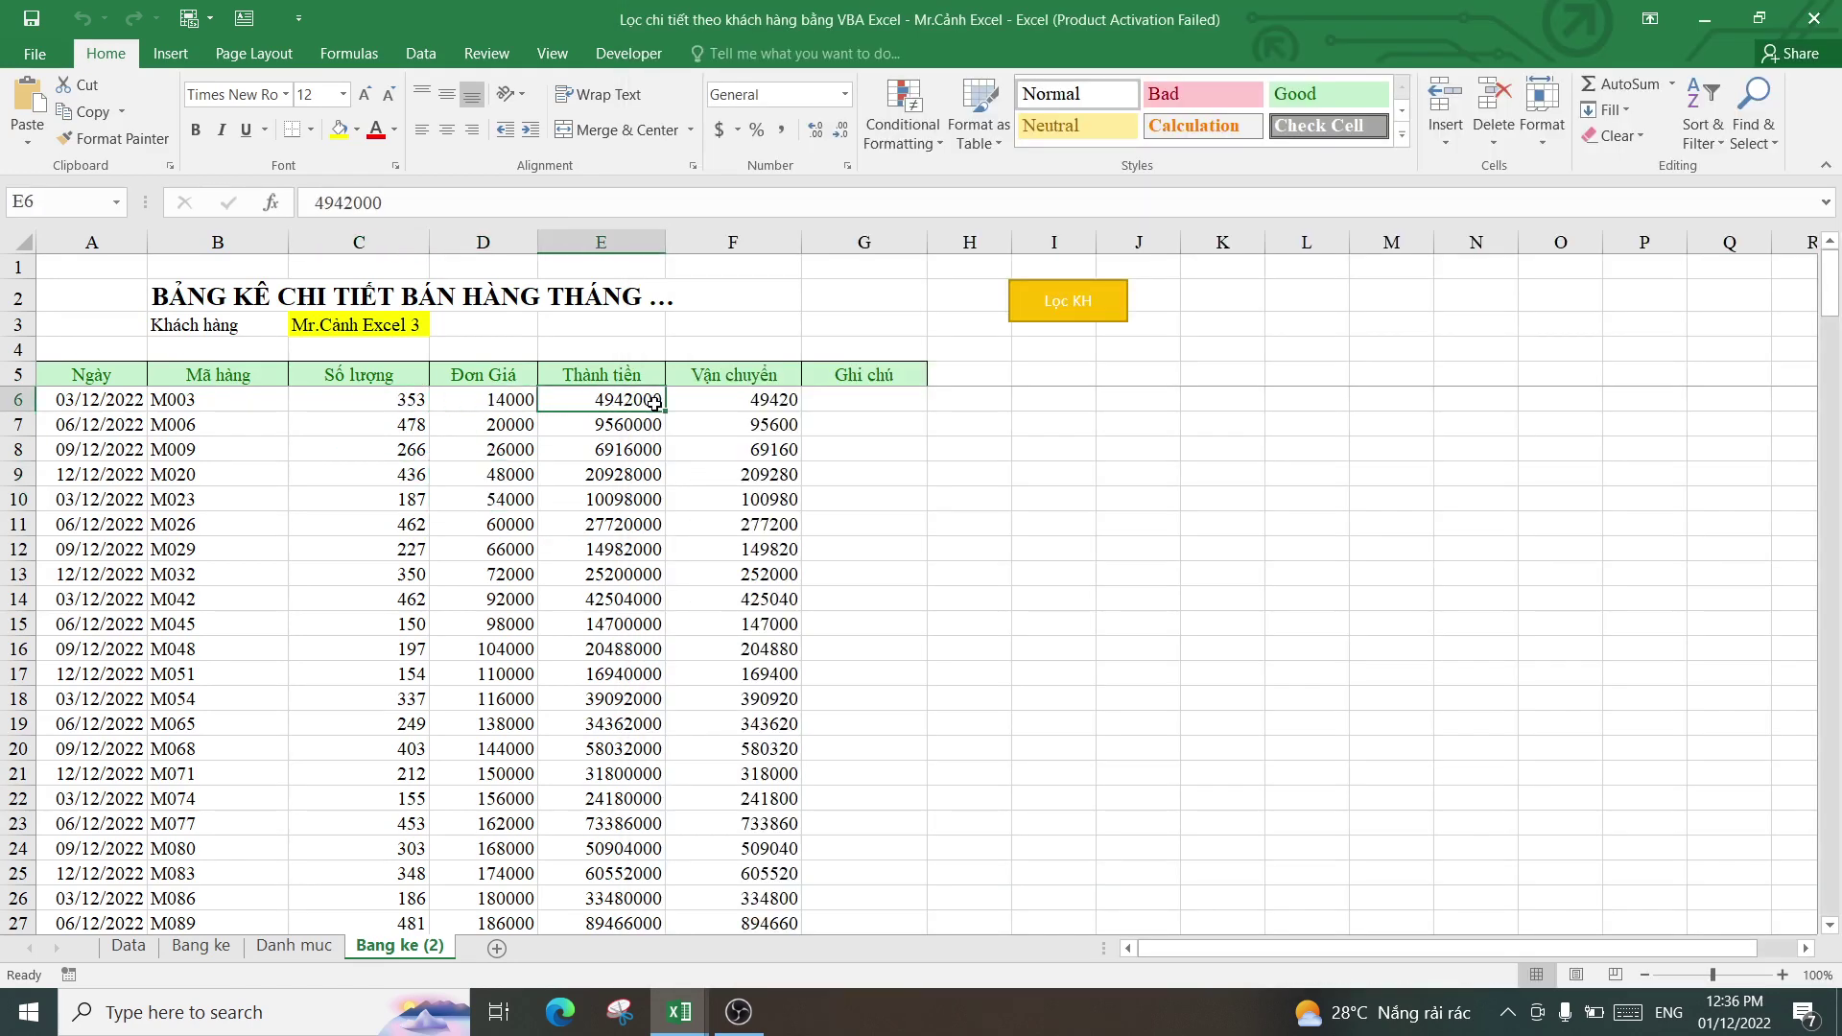
pyautogui.click(720, 403)
pyautogui.moveTo(680, 1011)
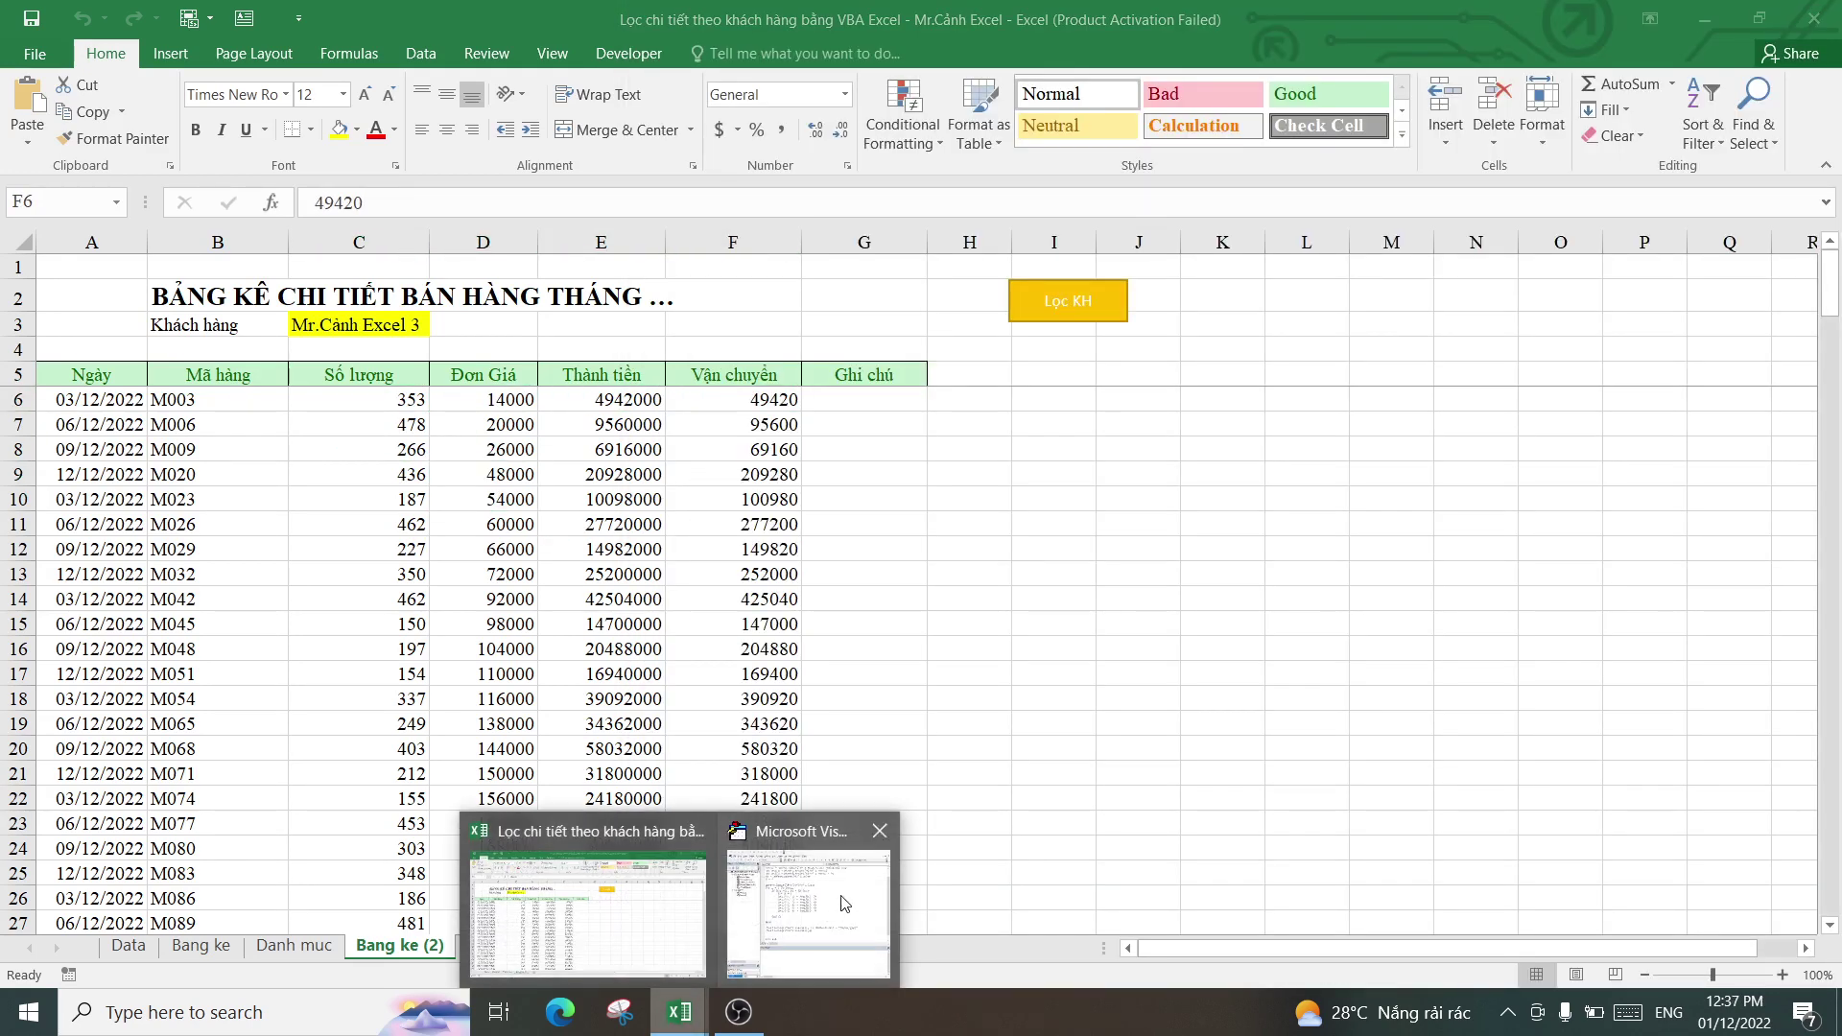
pyautogui.click(796, 959)
pyautogui.write('.Range("C6").Resize(K,4).')
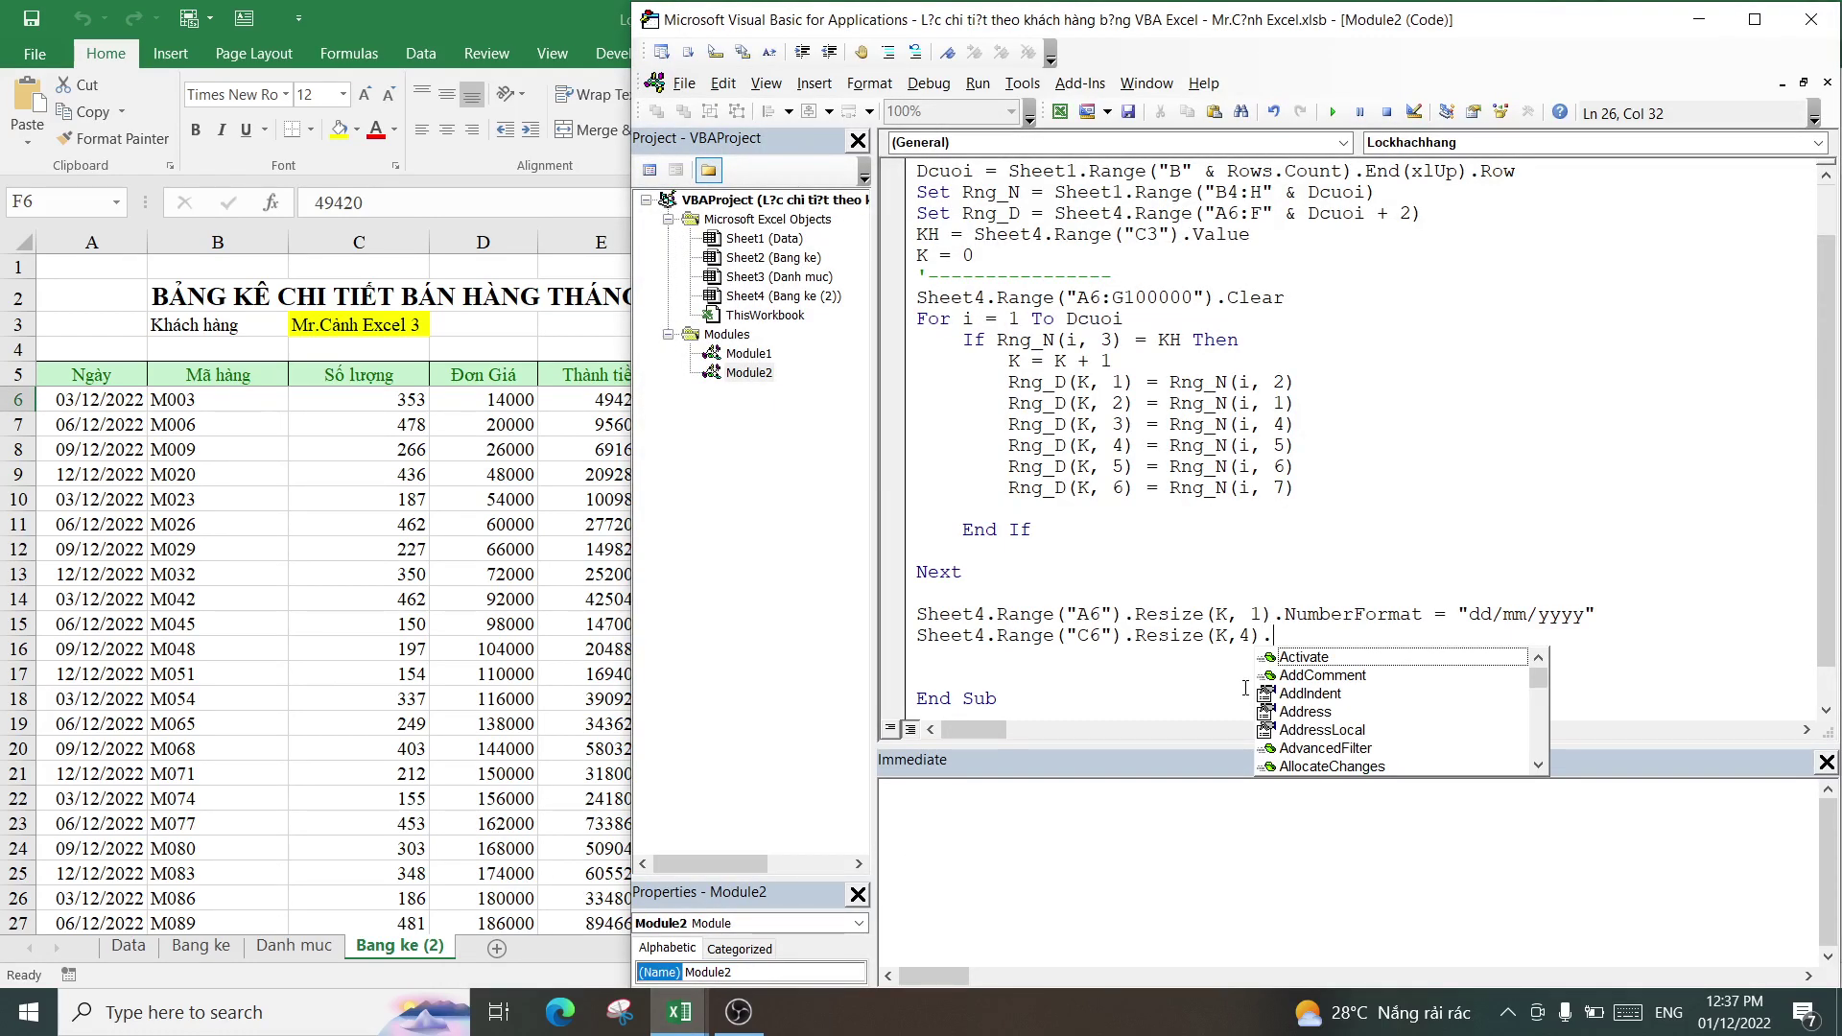
pyautogui.write('nu')
pyautogui.press('Tab')
pyautogui.write('=')
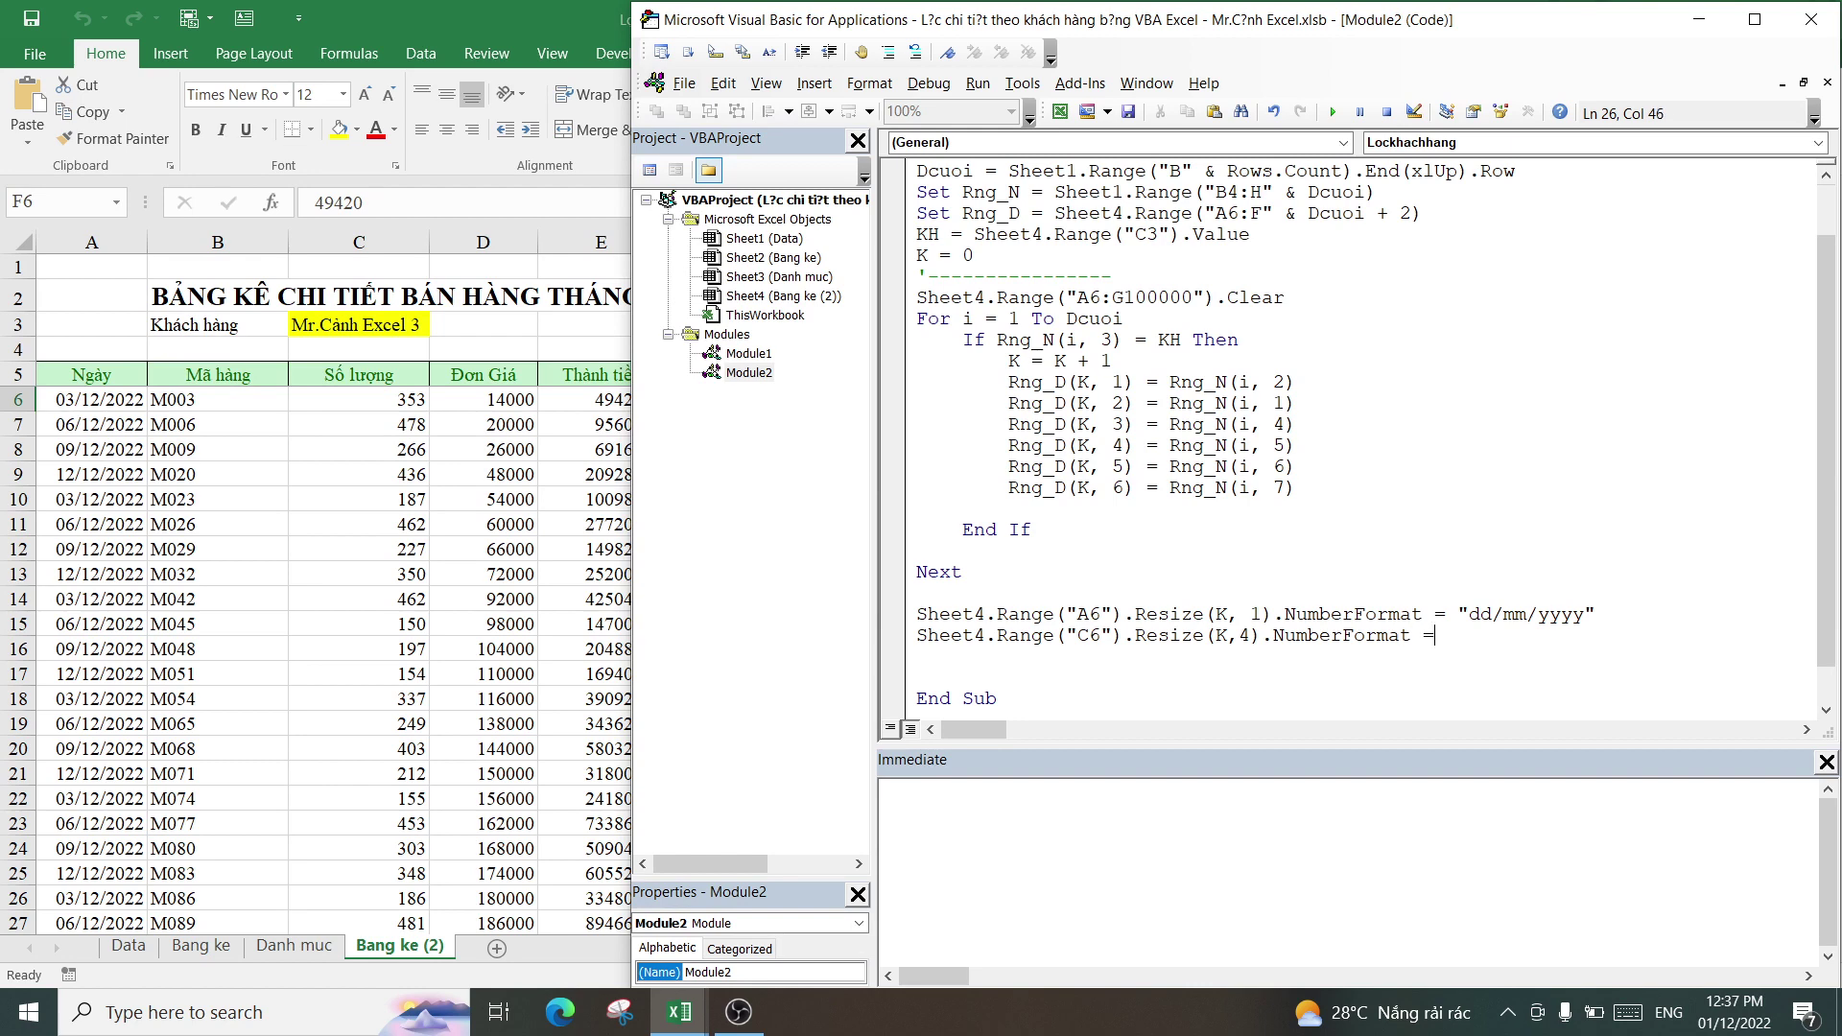
pyautogui.write(' "#,')
pyautogui.write('###')
# - Rerun the macro to apply the "#,###" thousands separators, then return to the code
pyautogui.click(1229, 613)
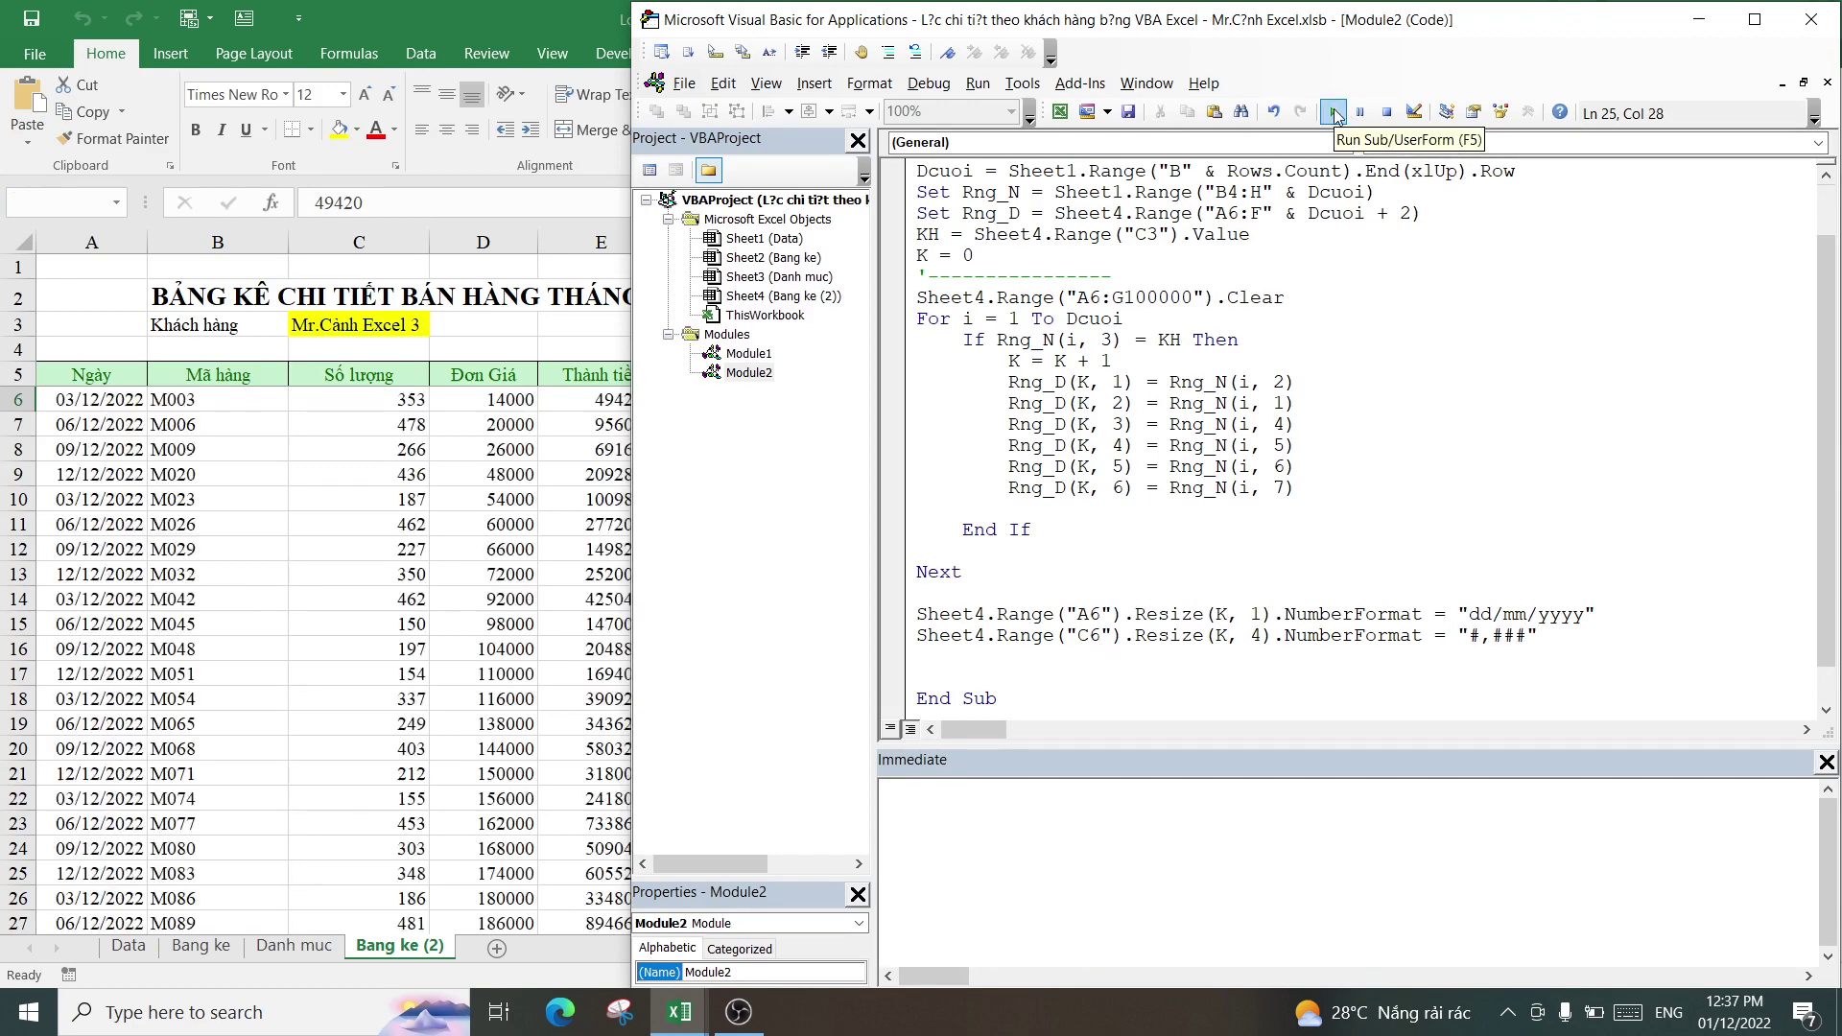
pyautogui.click(1333, 114)
pyautogui.click(489, 601)
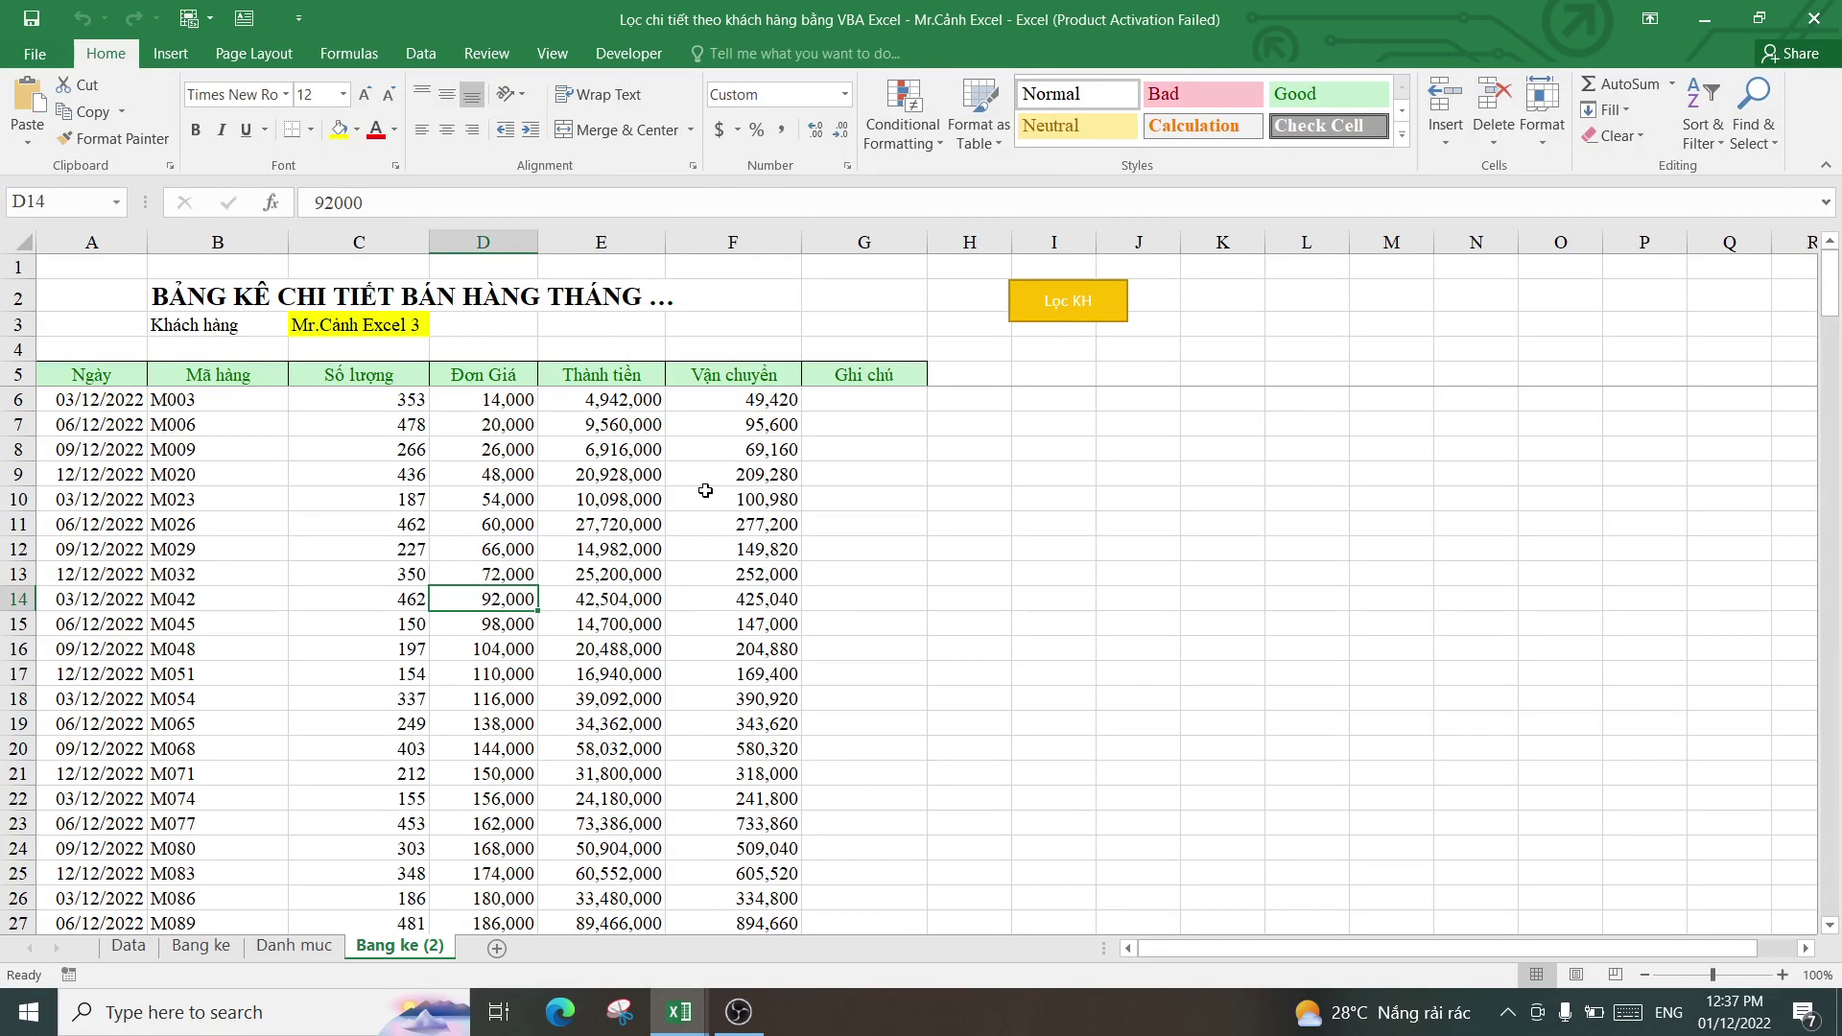
pyautogui.click(679, 1011)
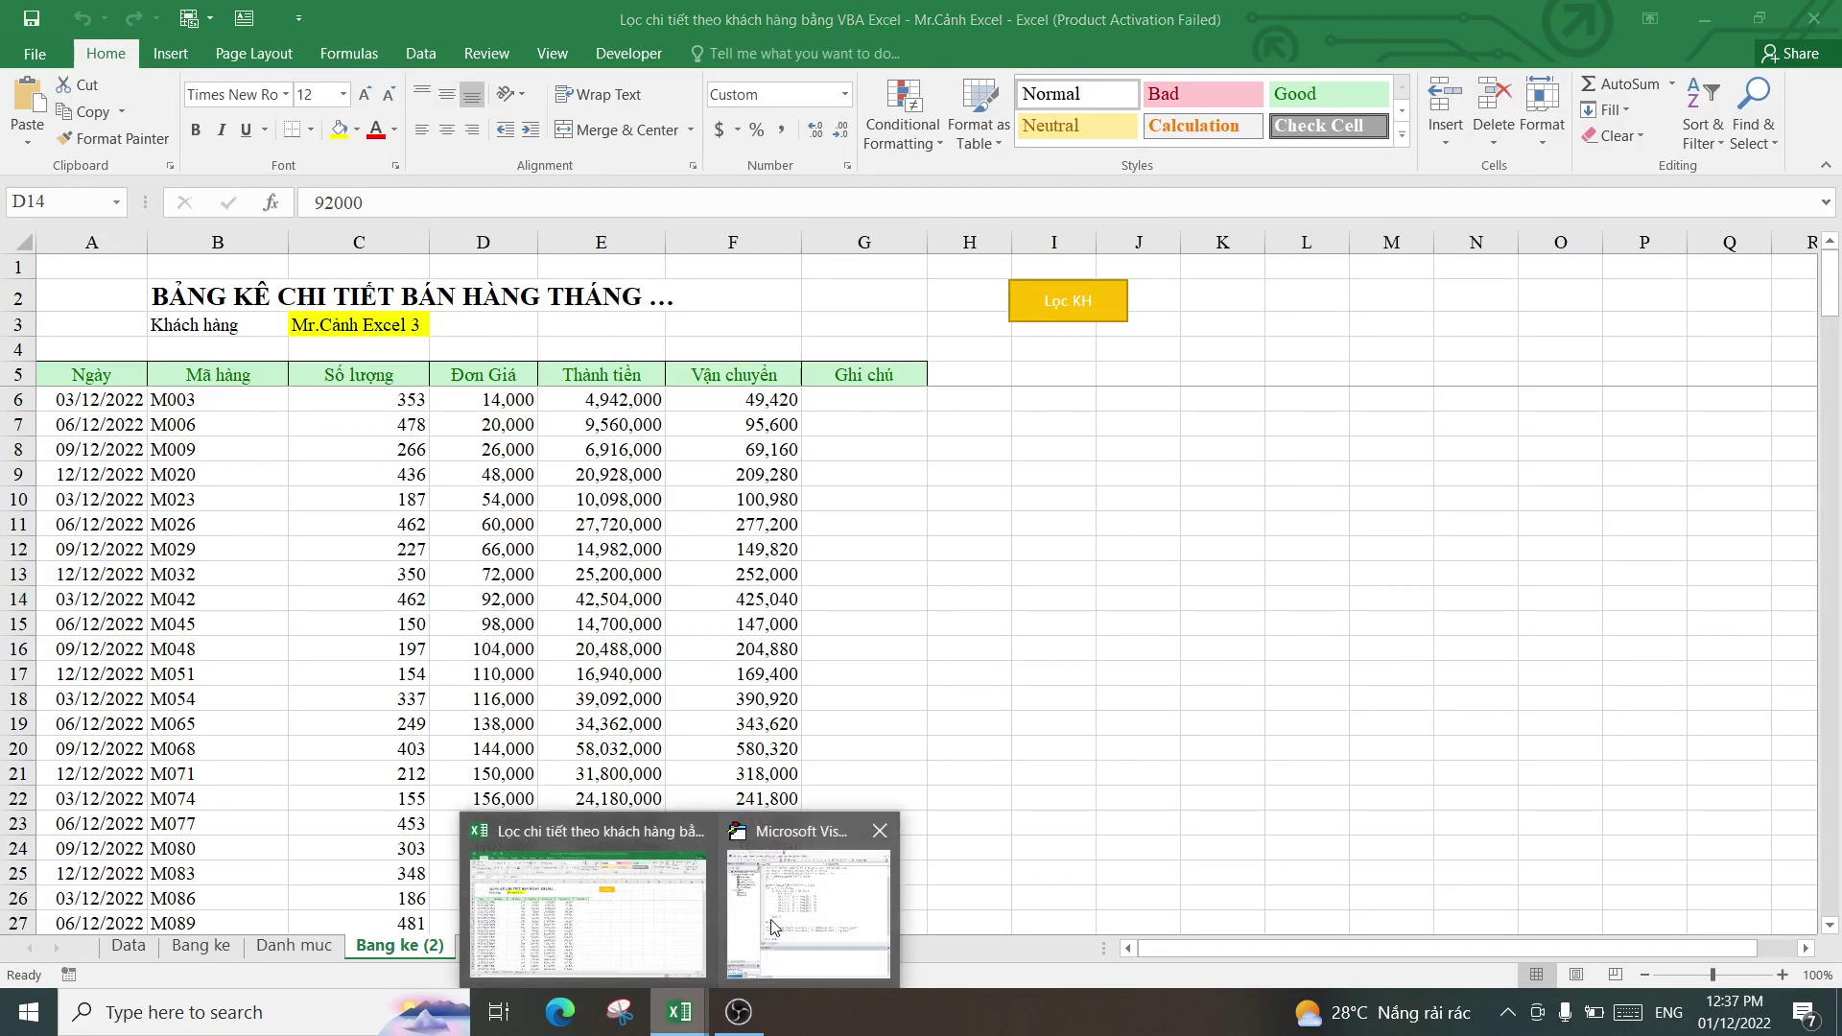
pyautogui.click(773, 926)
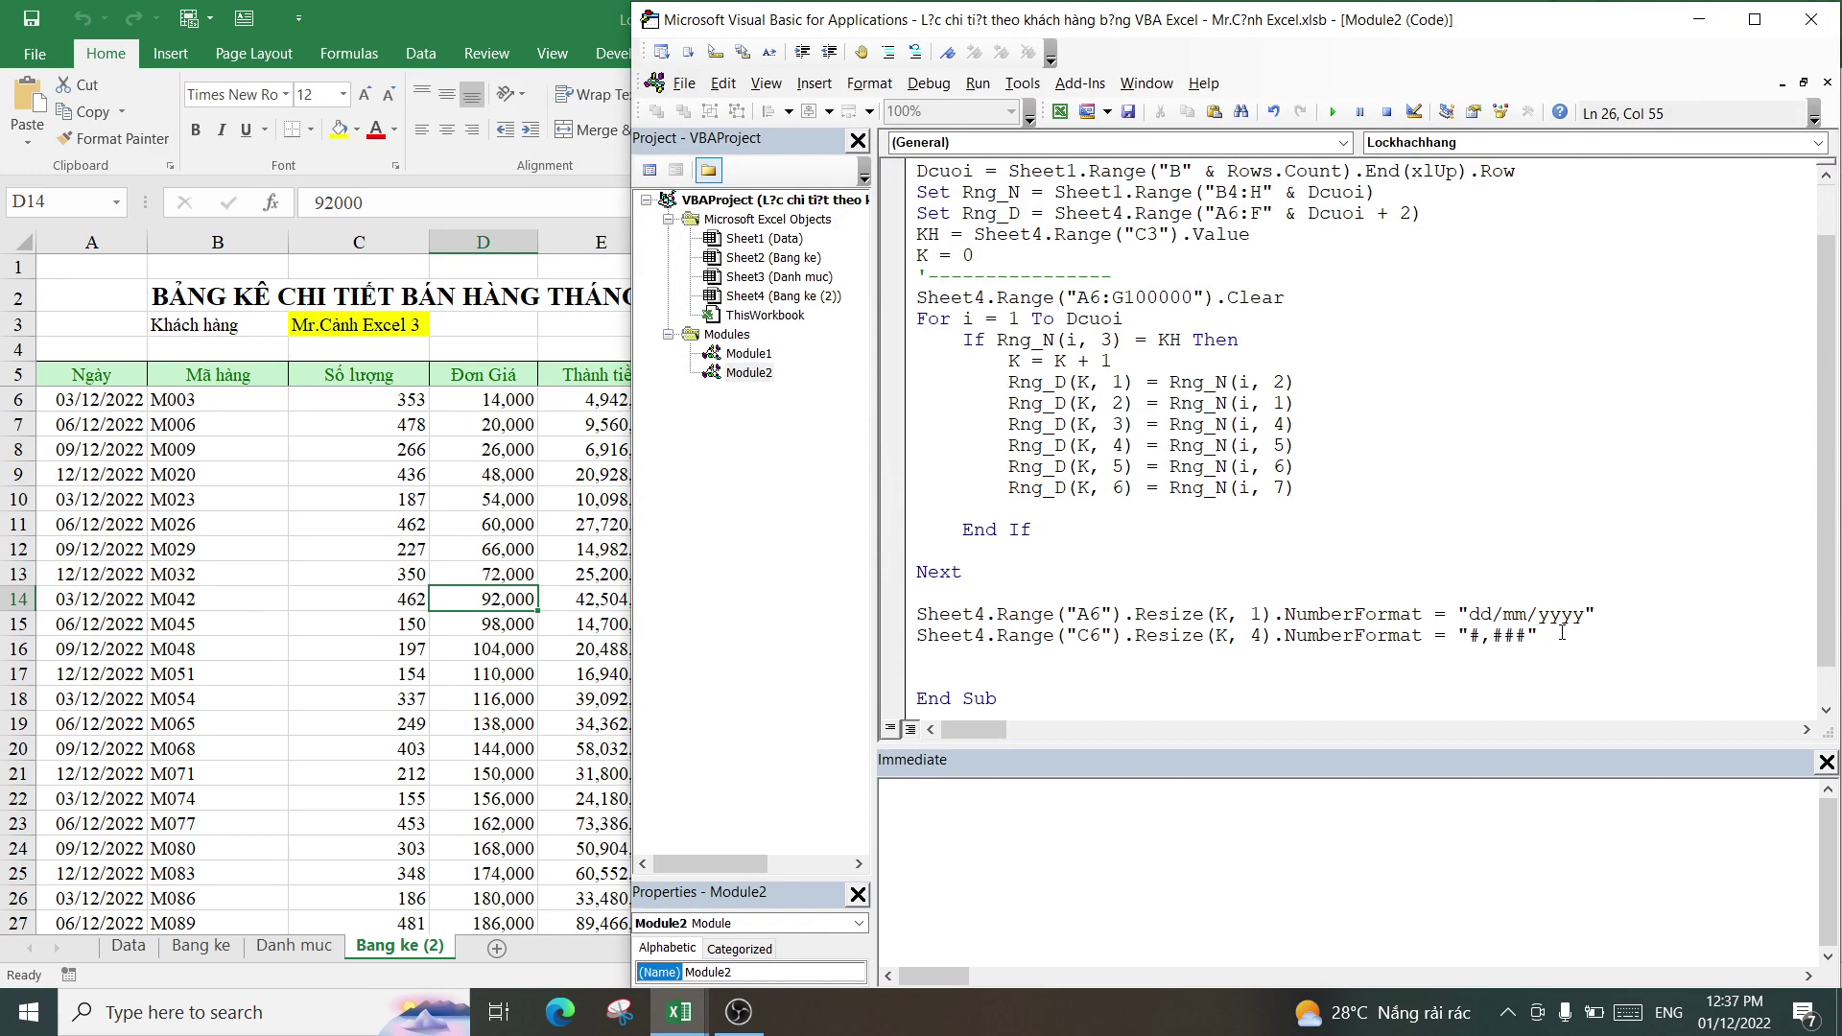
# - On a new line, copy the C6 Resize expression and change its range to A5
pyautogui.press('Return')
pyautogui.moveTo(1121, 637); pyautogui.dragTo(907, 639)
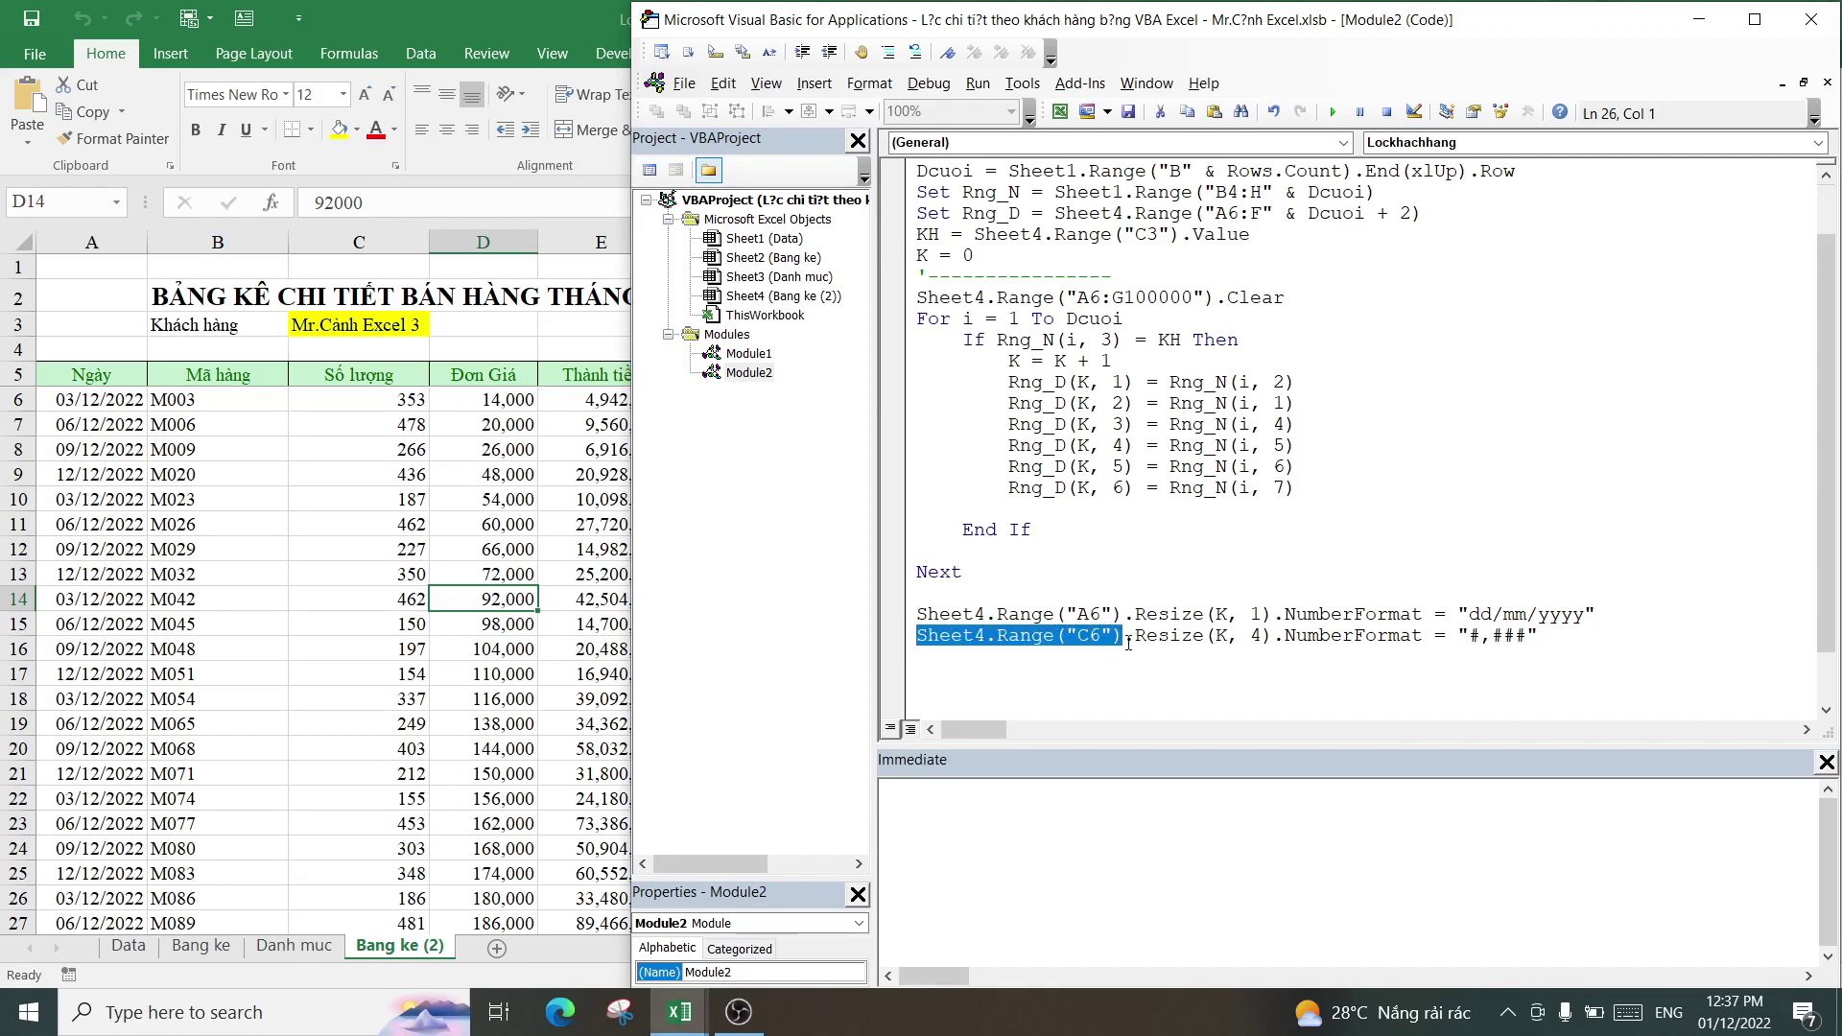
pyautogui.moveTo(1272, 637); pyautogui.dragTo(907, 634)
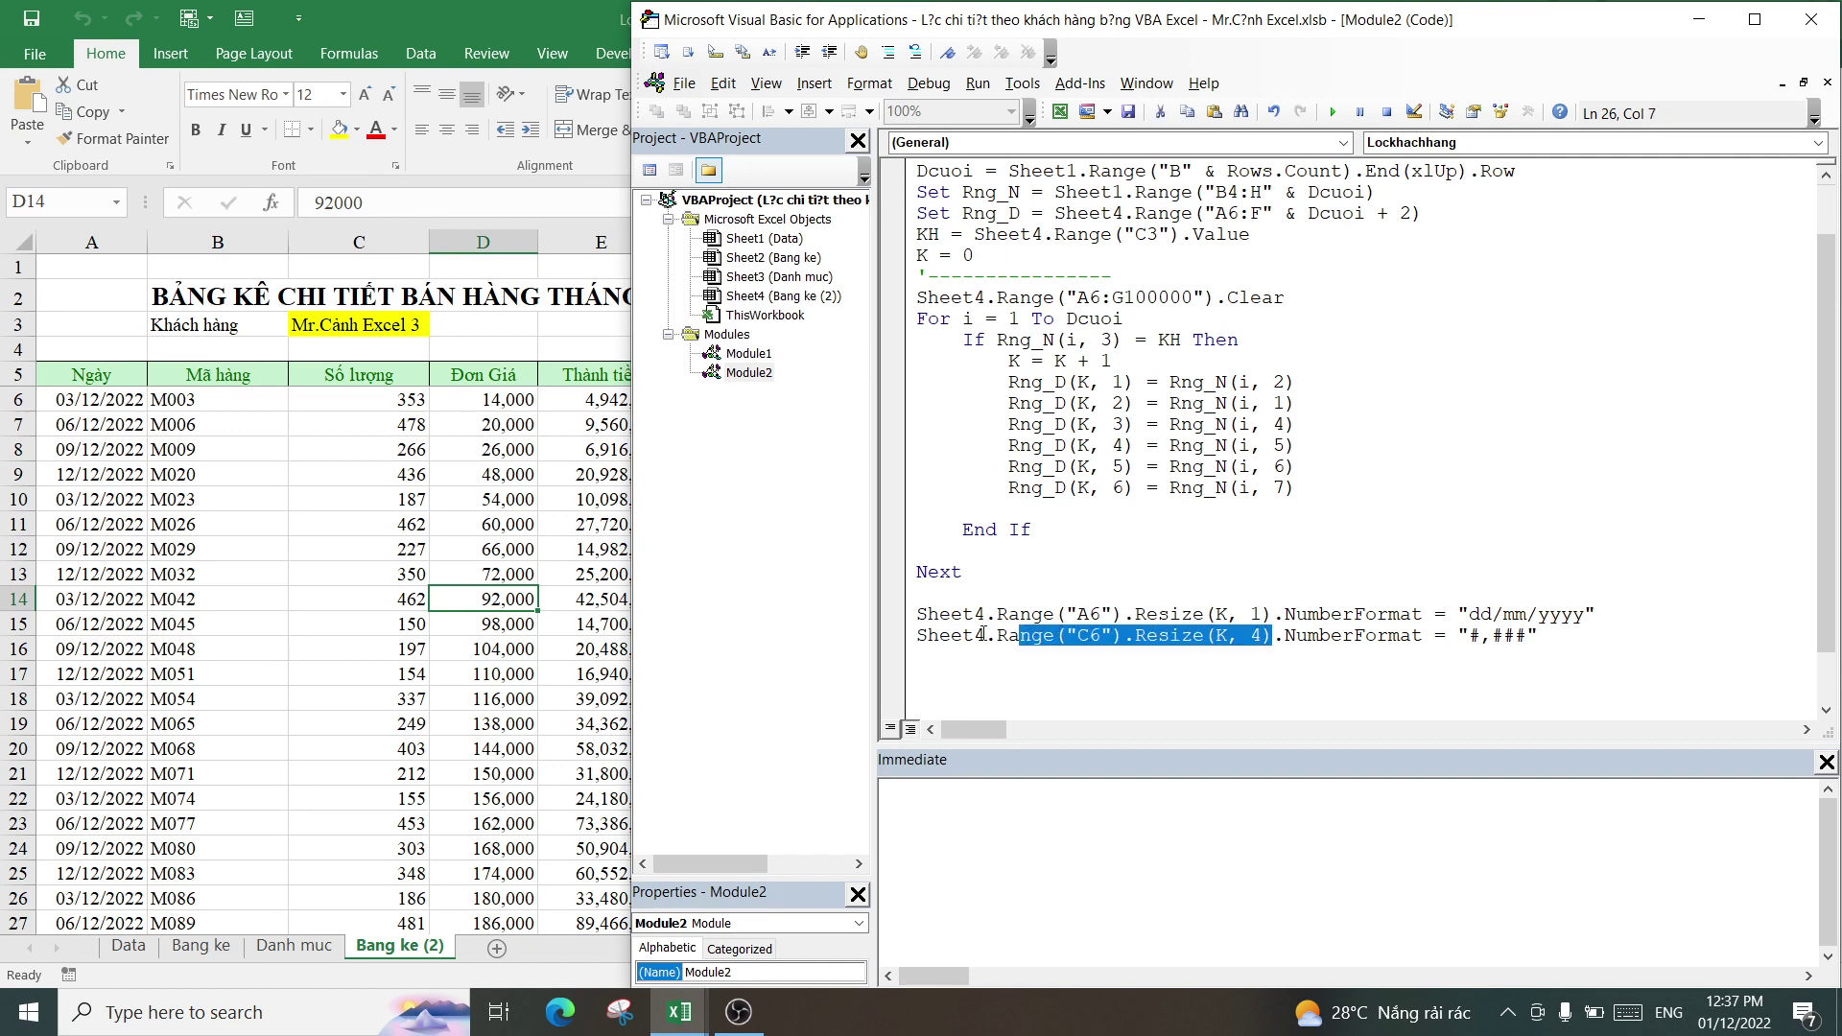
pyautogui.hotkey('ctrl', 'c')
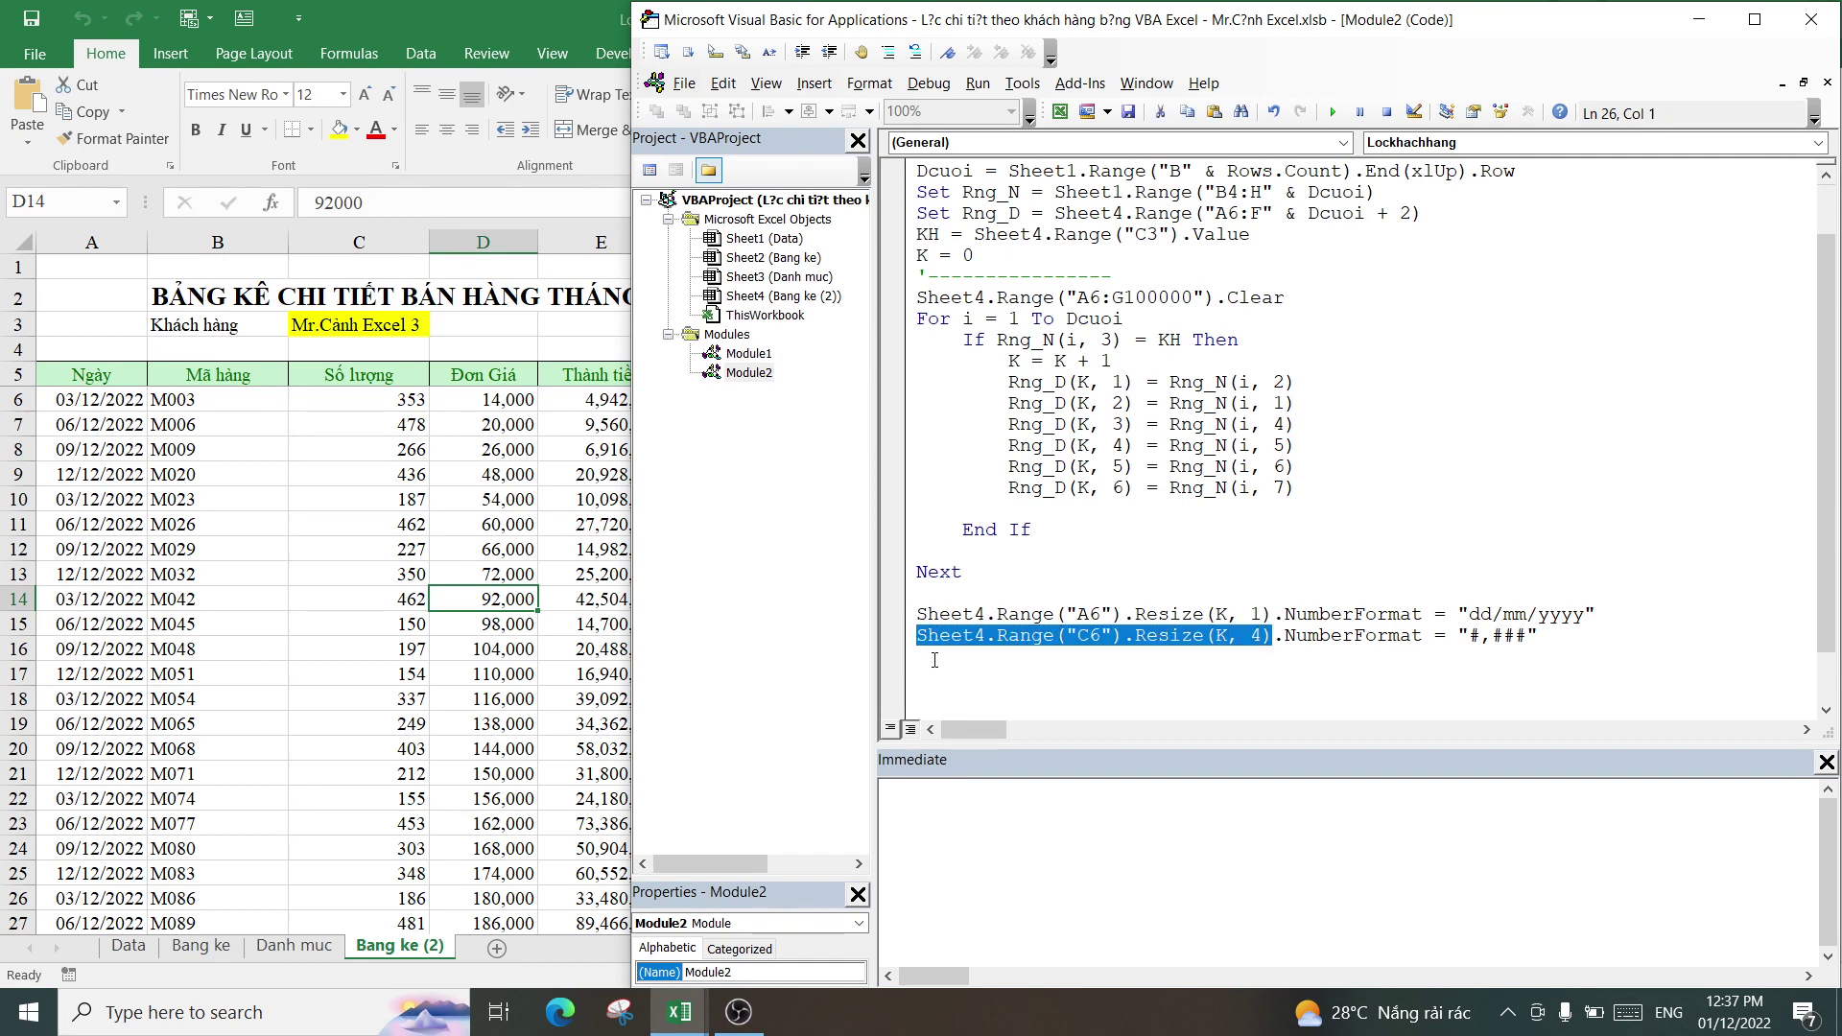
pyautogui.click(952, 660)
pyautogui.hotkey('ctrl', 'v')
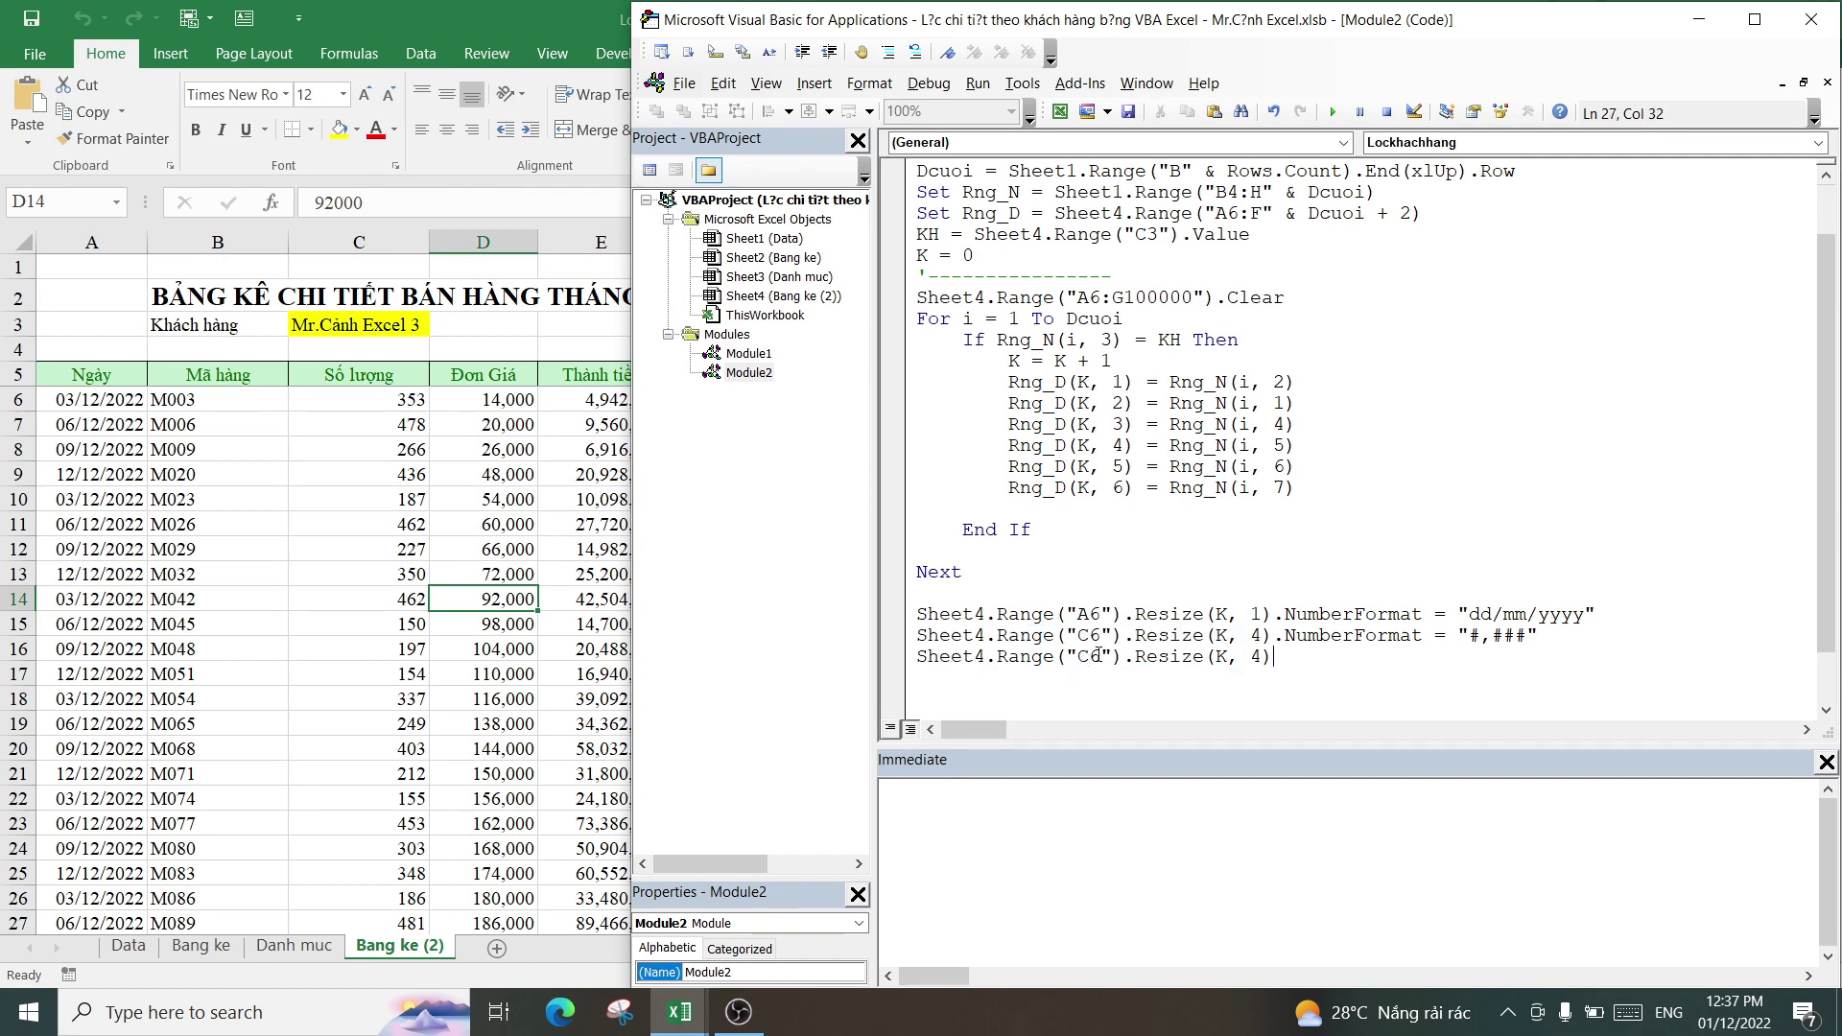
pyautogui.click(1096, 655)
pyautogui.press('BackSpace')
pyautogui.press('BackSpace')
pyautogui.write('A')
pyautogui.write('5')
pyautogui.press('Down')
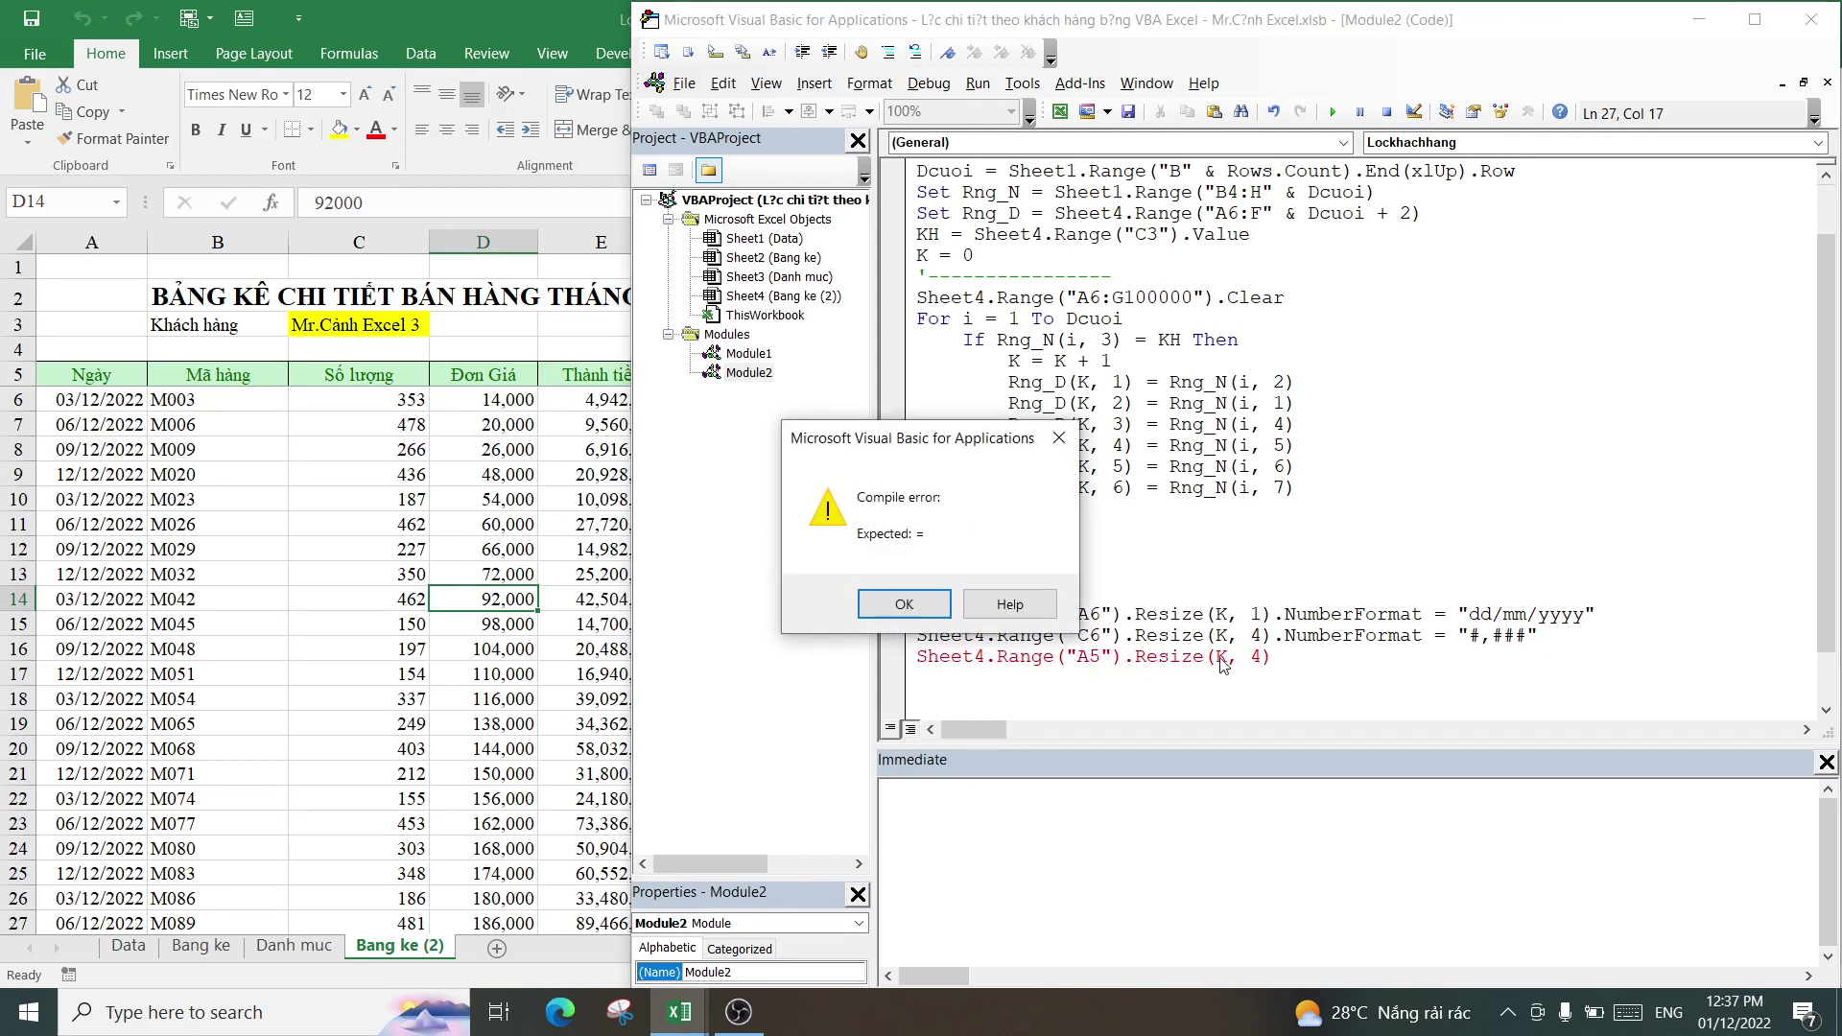
pyautogui.press('Return')
# - Change the row count to K + 1 and count the headers from A5 to G5
pyautogui.click(1230, 658)
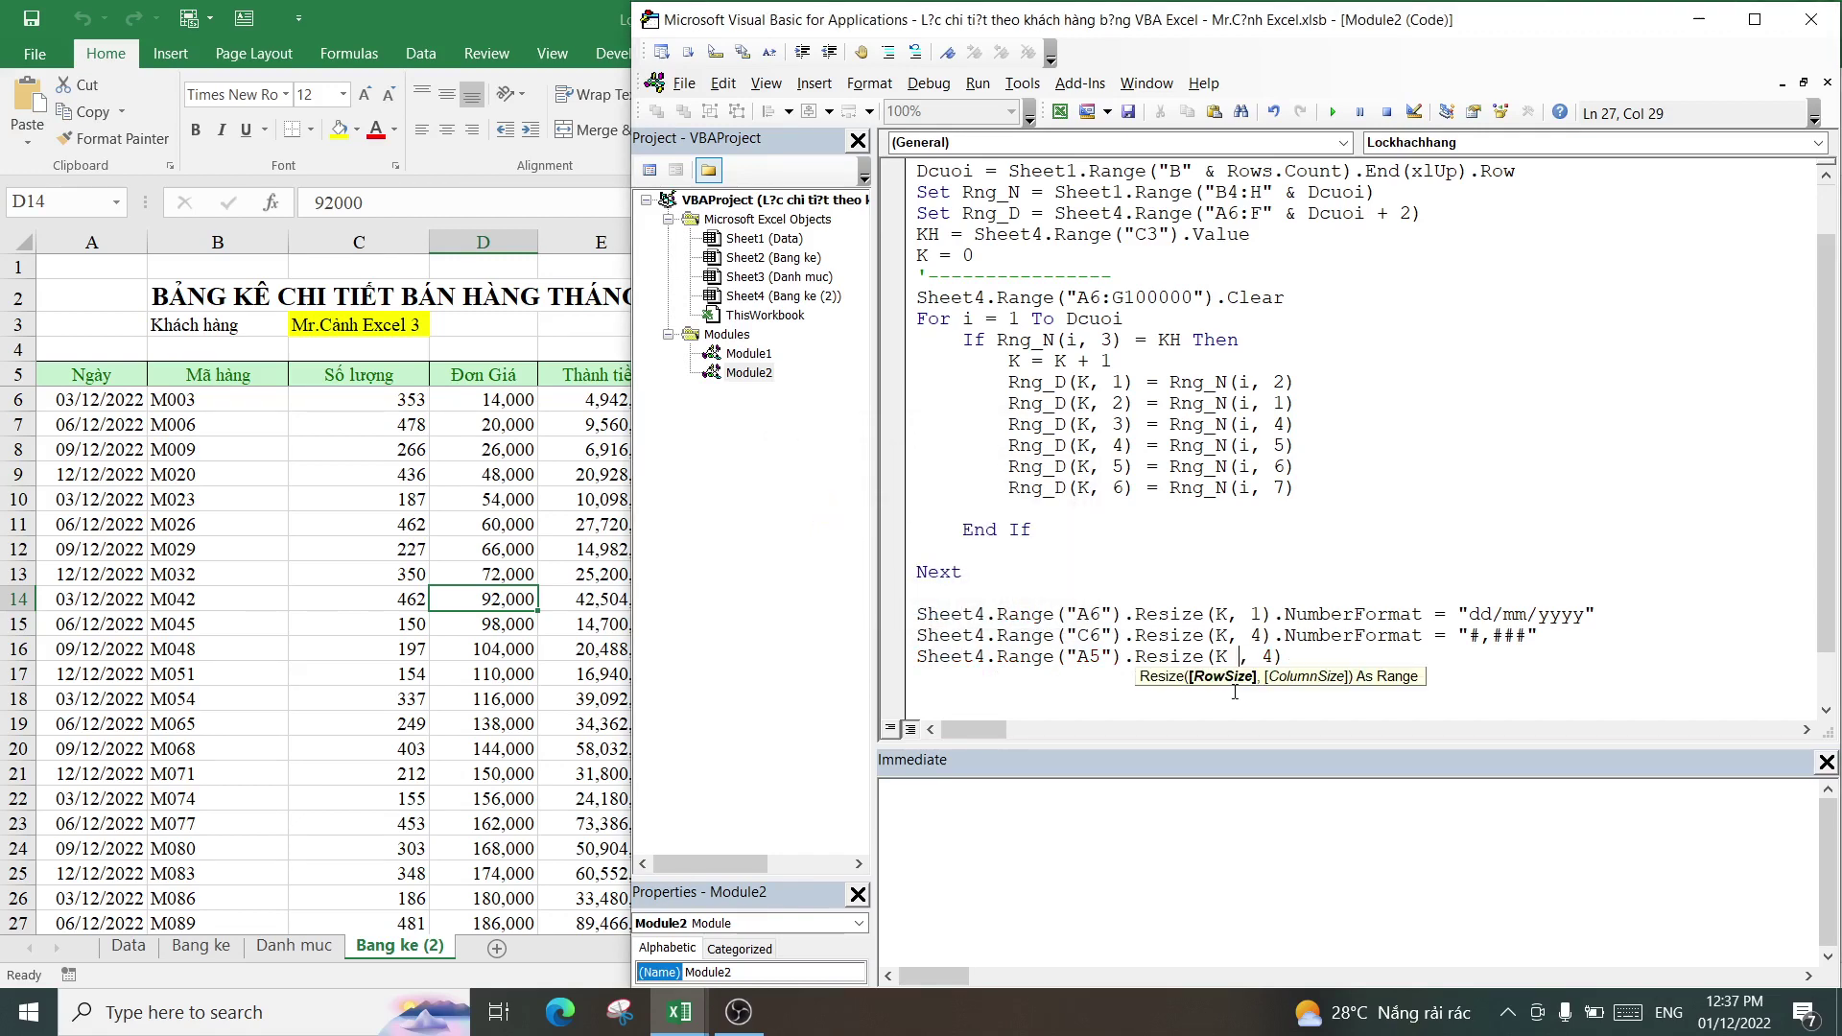
pyautogui.write('+1')
pyautogui.press('Down')
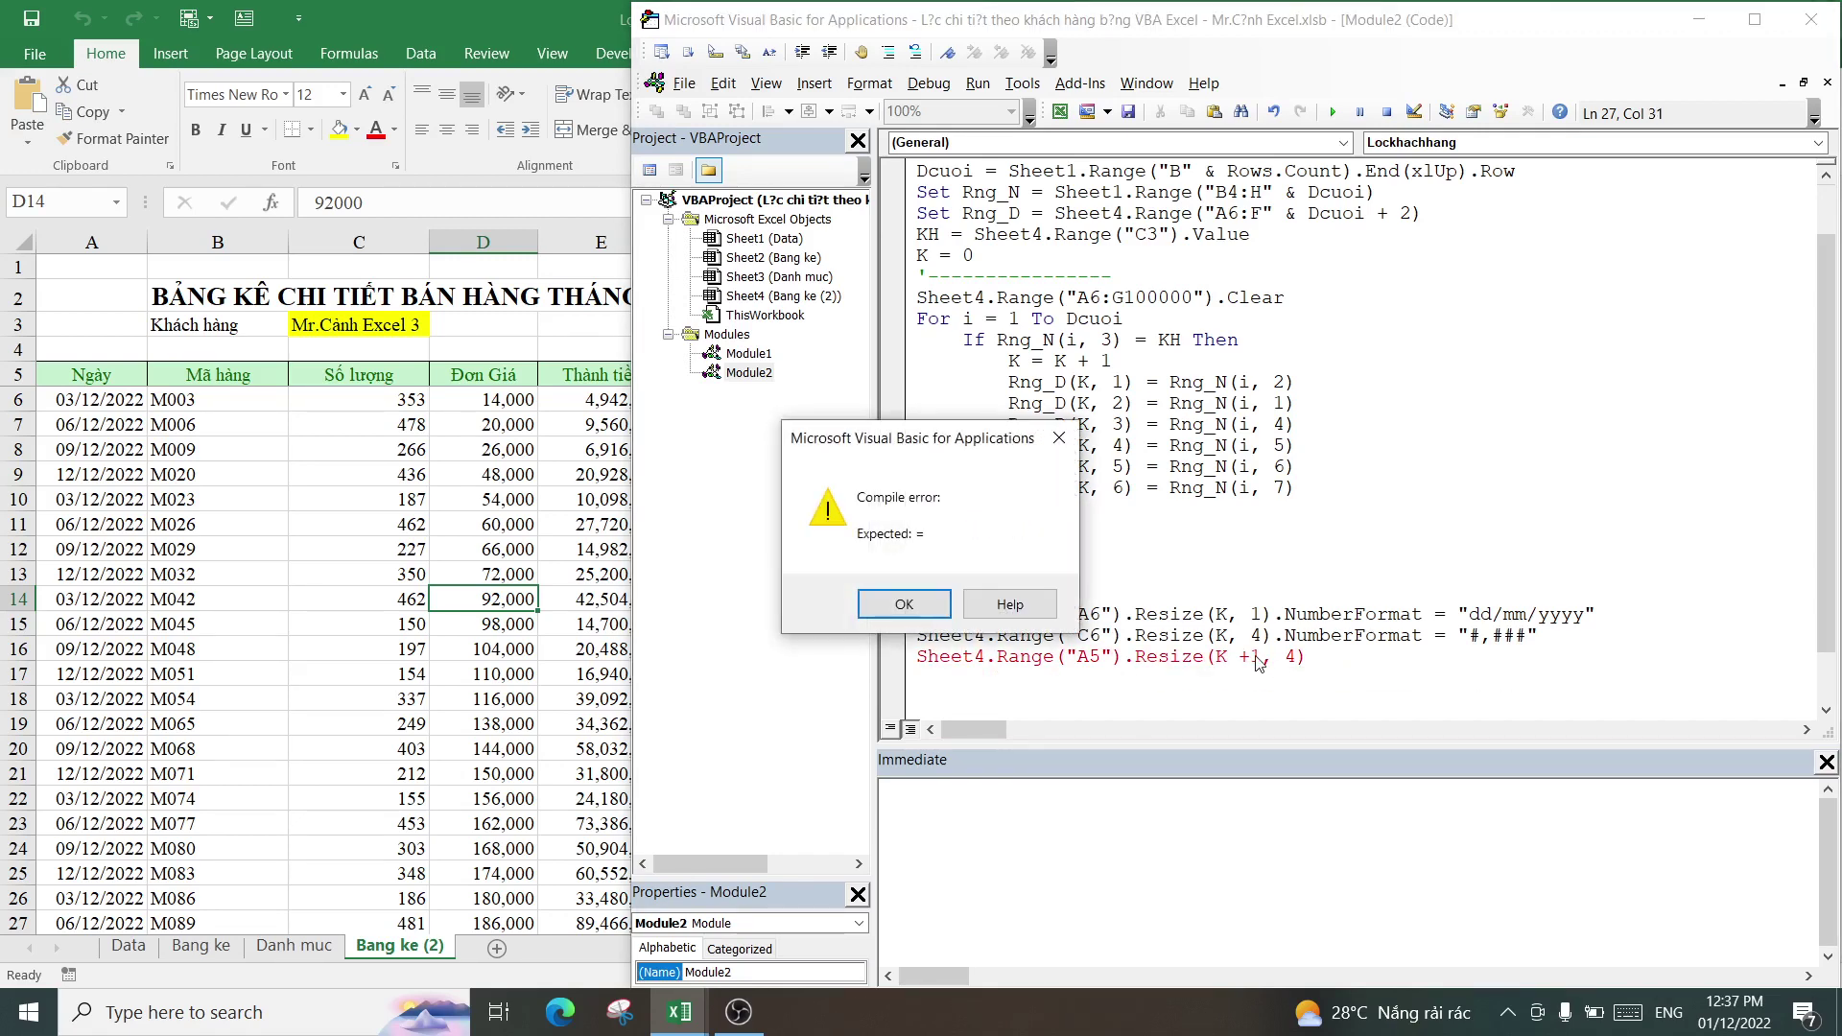
pyautogui.press('Return')
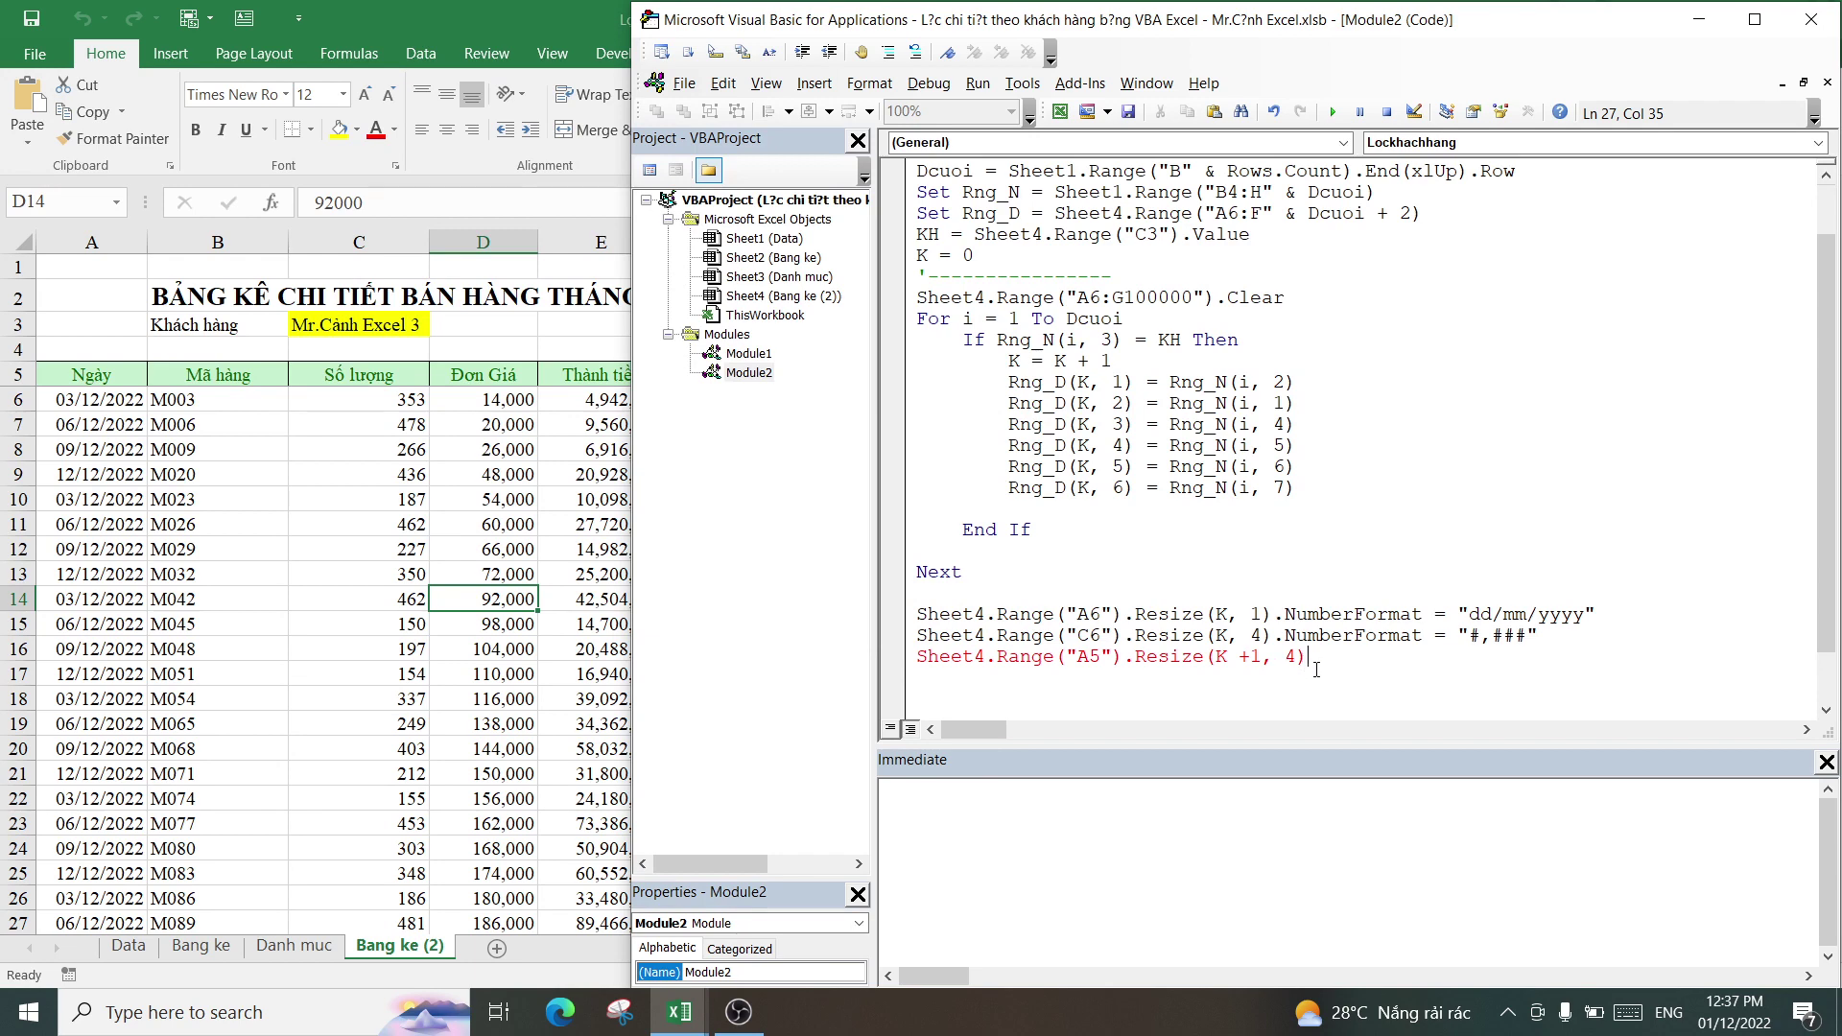
pyautogui.click(1299, 656)
pyautogui.click(209, 403)
pyautogui.click(113, 374)
pyautogui.click(193, 374)
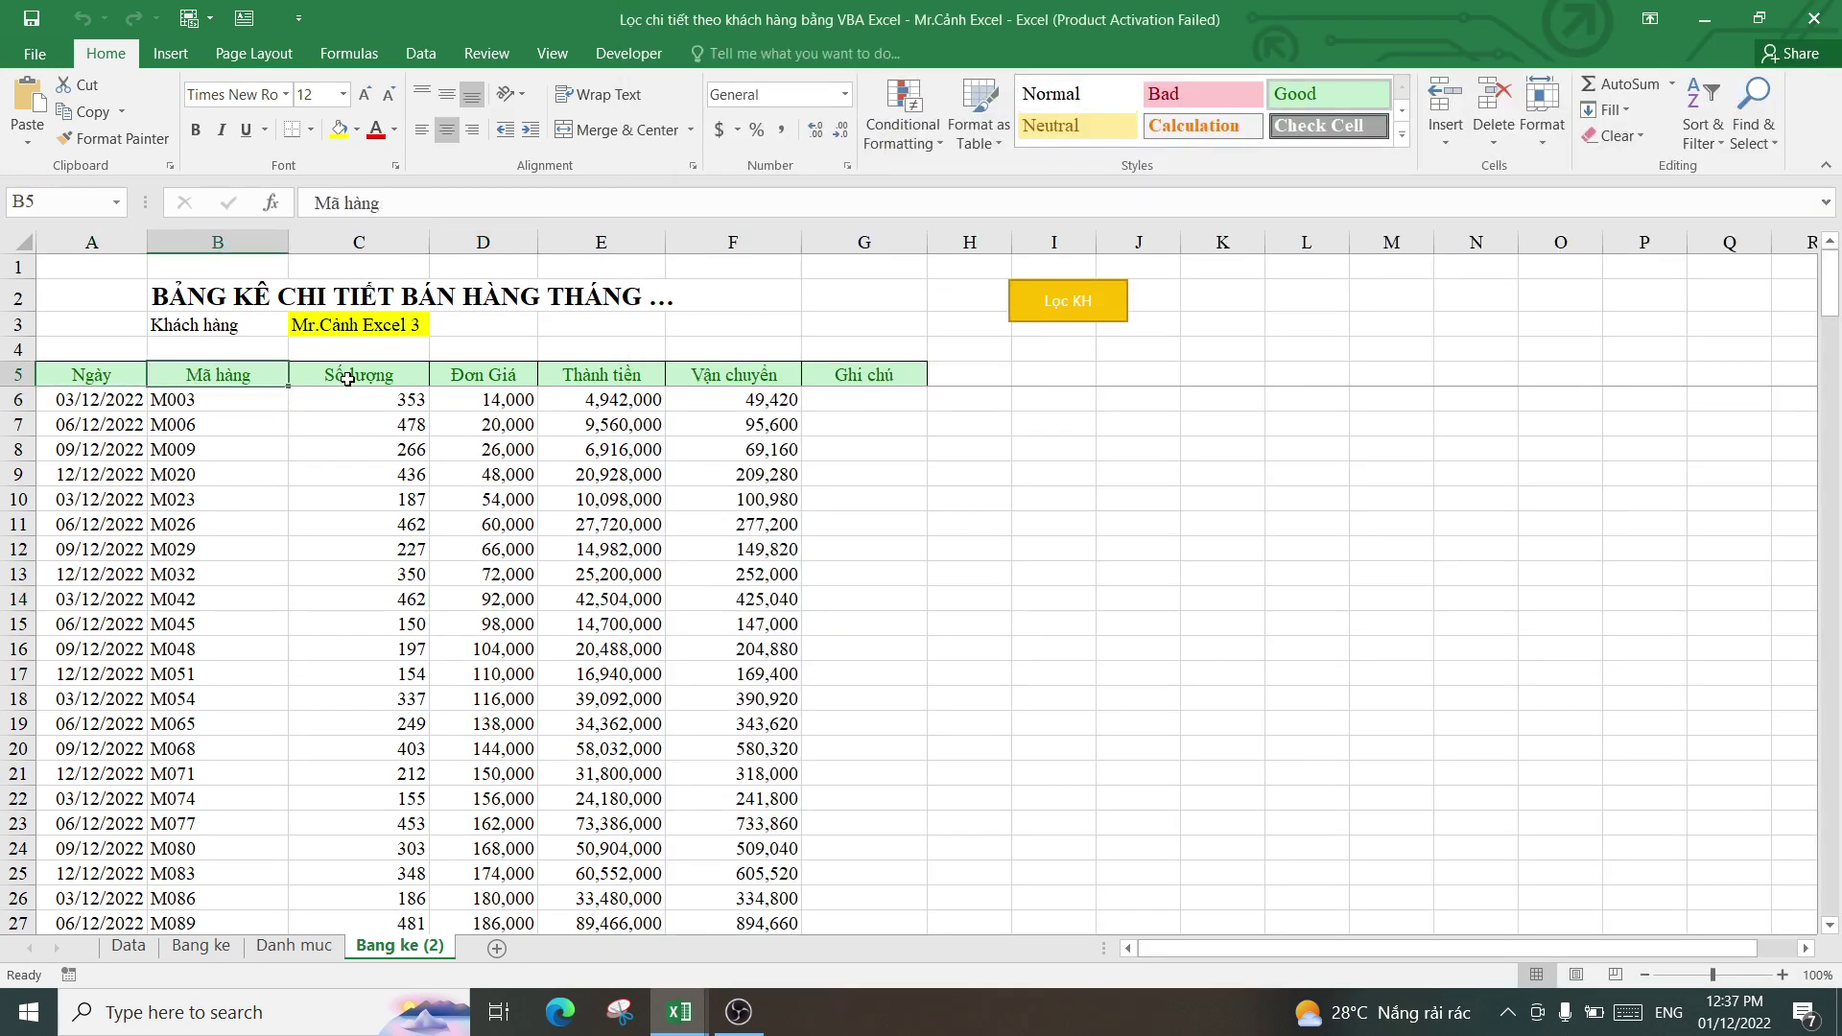
pyautogui.click(348, 378)
pyautogui.click(494, 378)
pyautogui.click(601, 378)
pyautogui.click(731, 382)
pyautogui.click(862, 377)
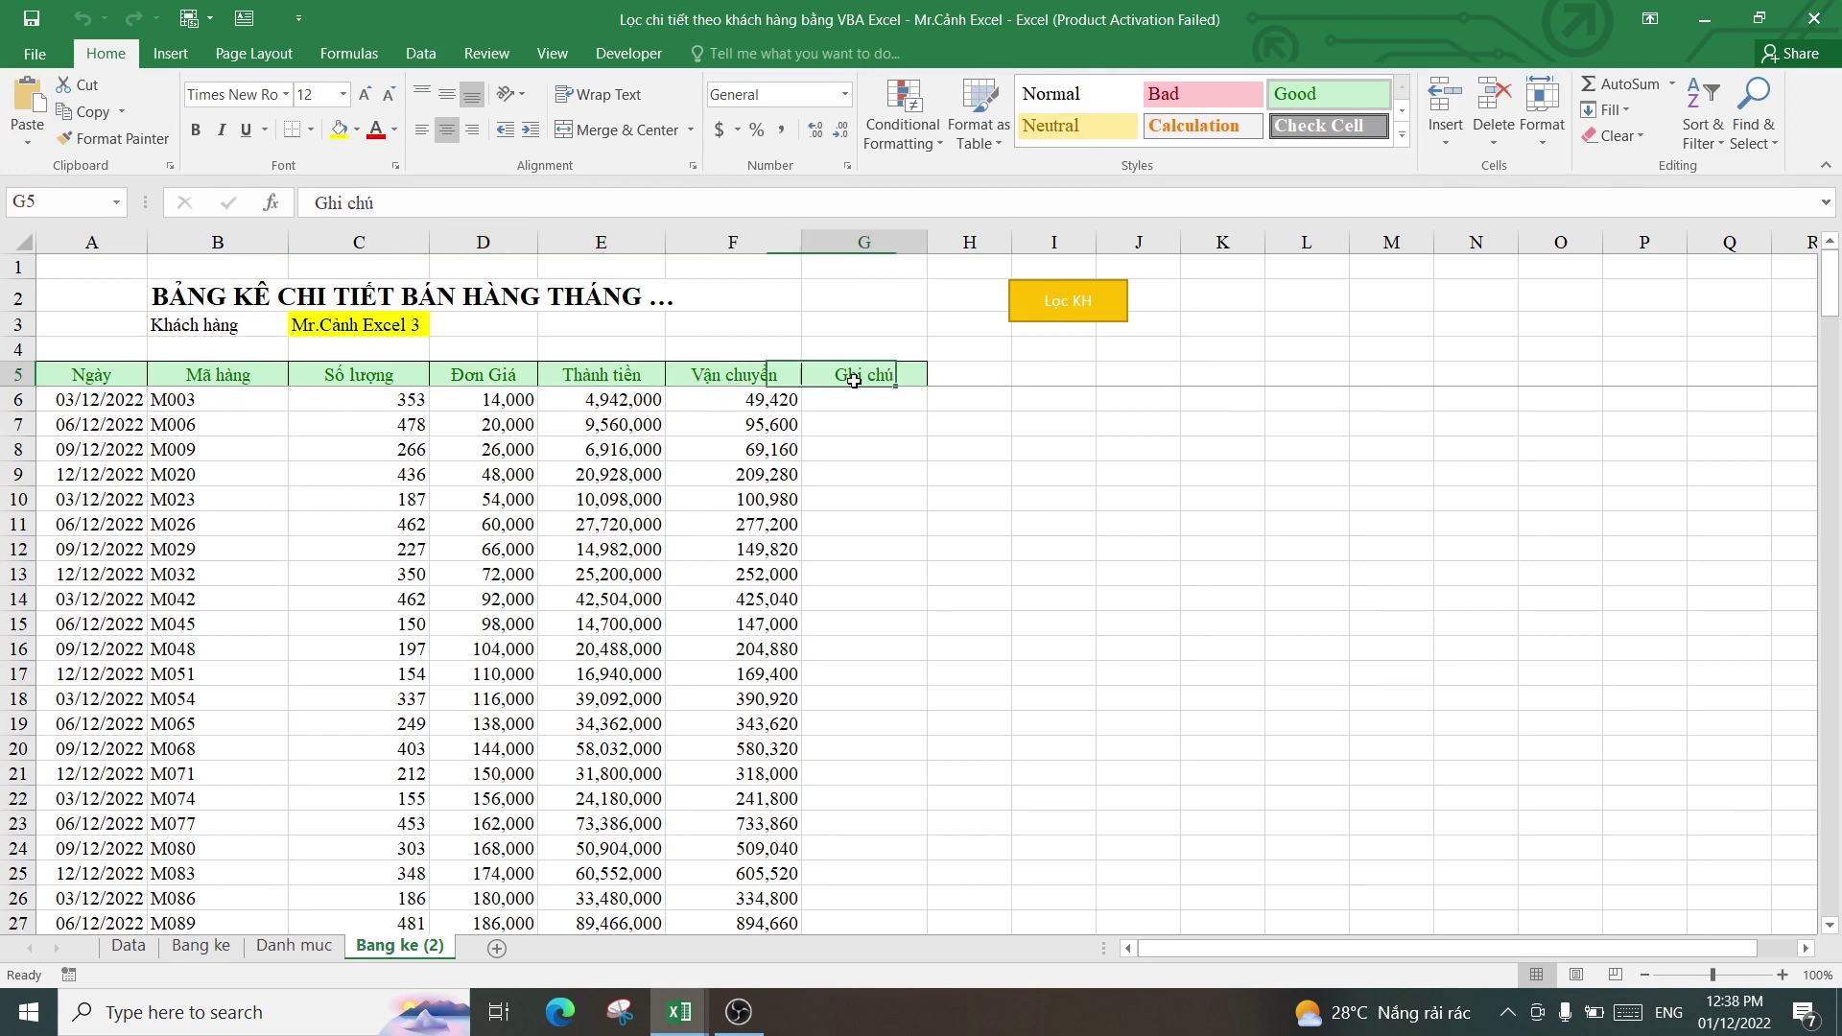
# - Set the Resize column count to 7 and append .Borders.LineStyle = 1
pyautogui.click(868, 880)
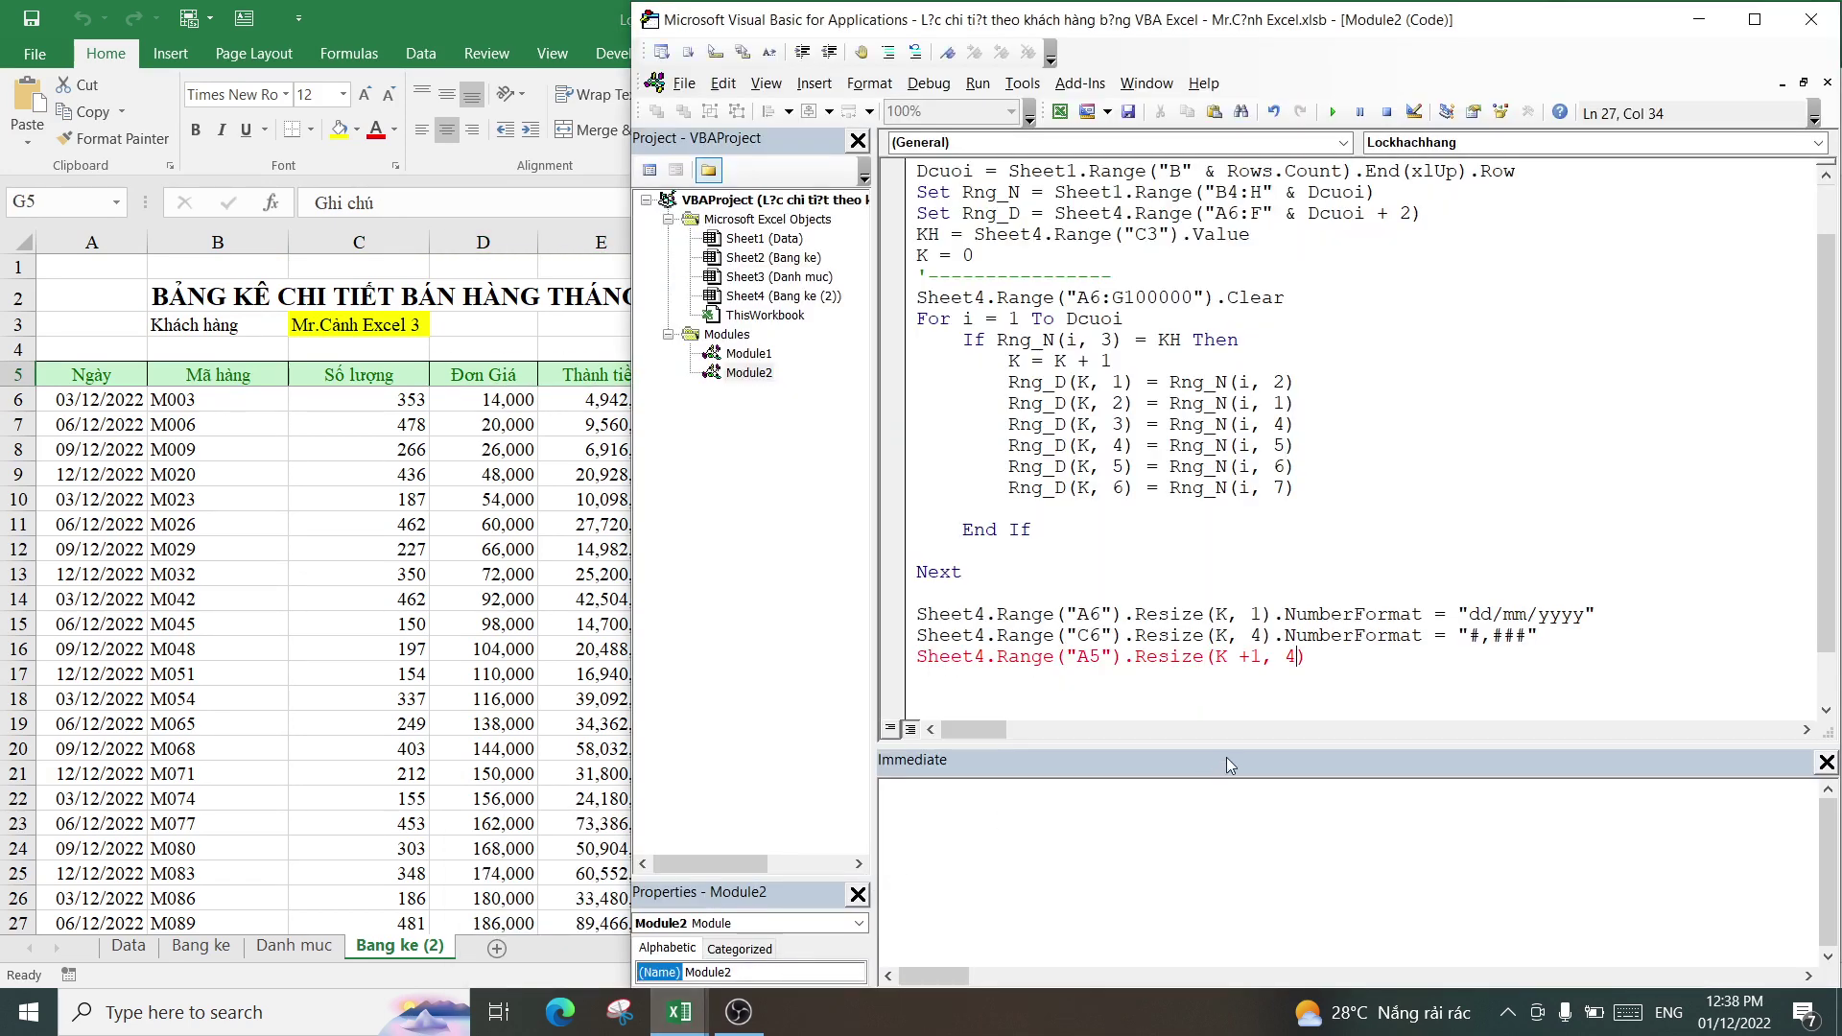
pyautogui.press('BackSpace')
pyautogui.write('7)')
pyautogui.write('.b')
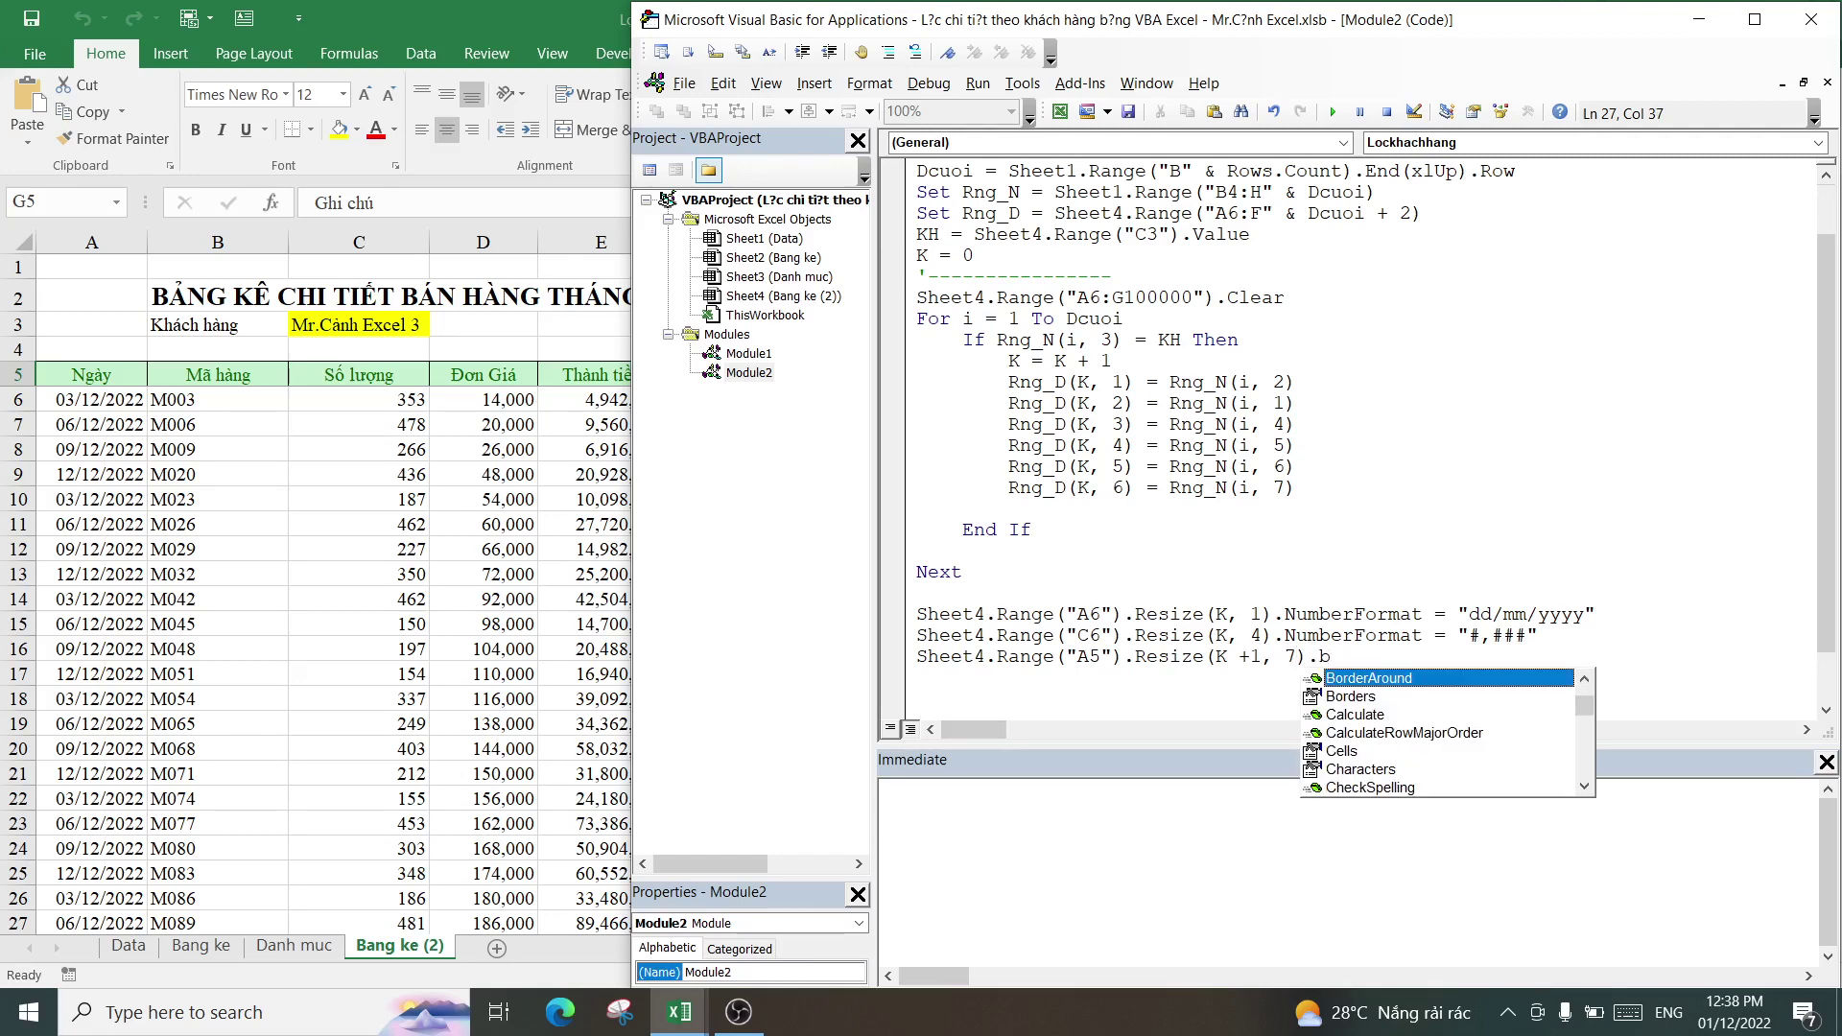
pyautogui.press('Down')
pyautogui.press('Tab')
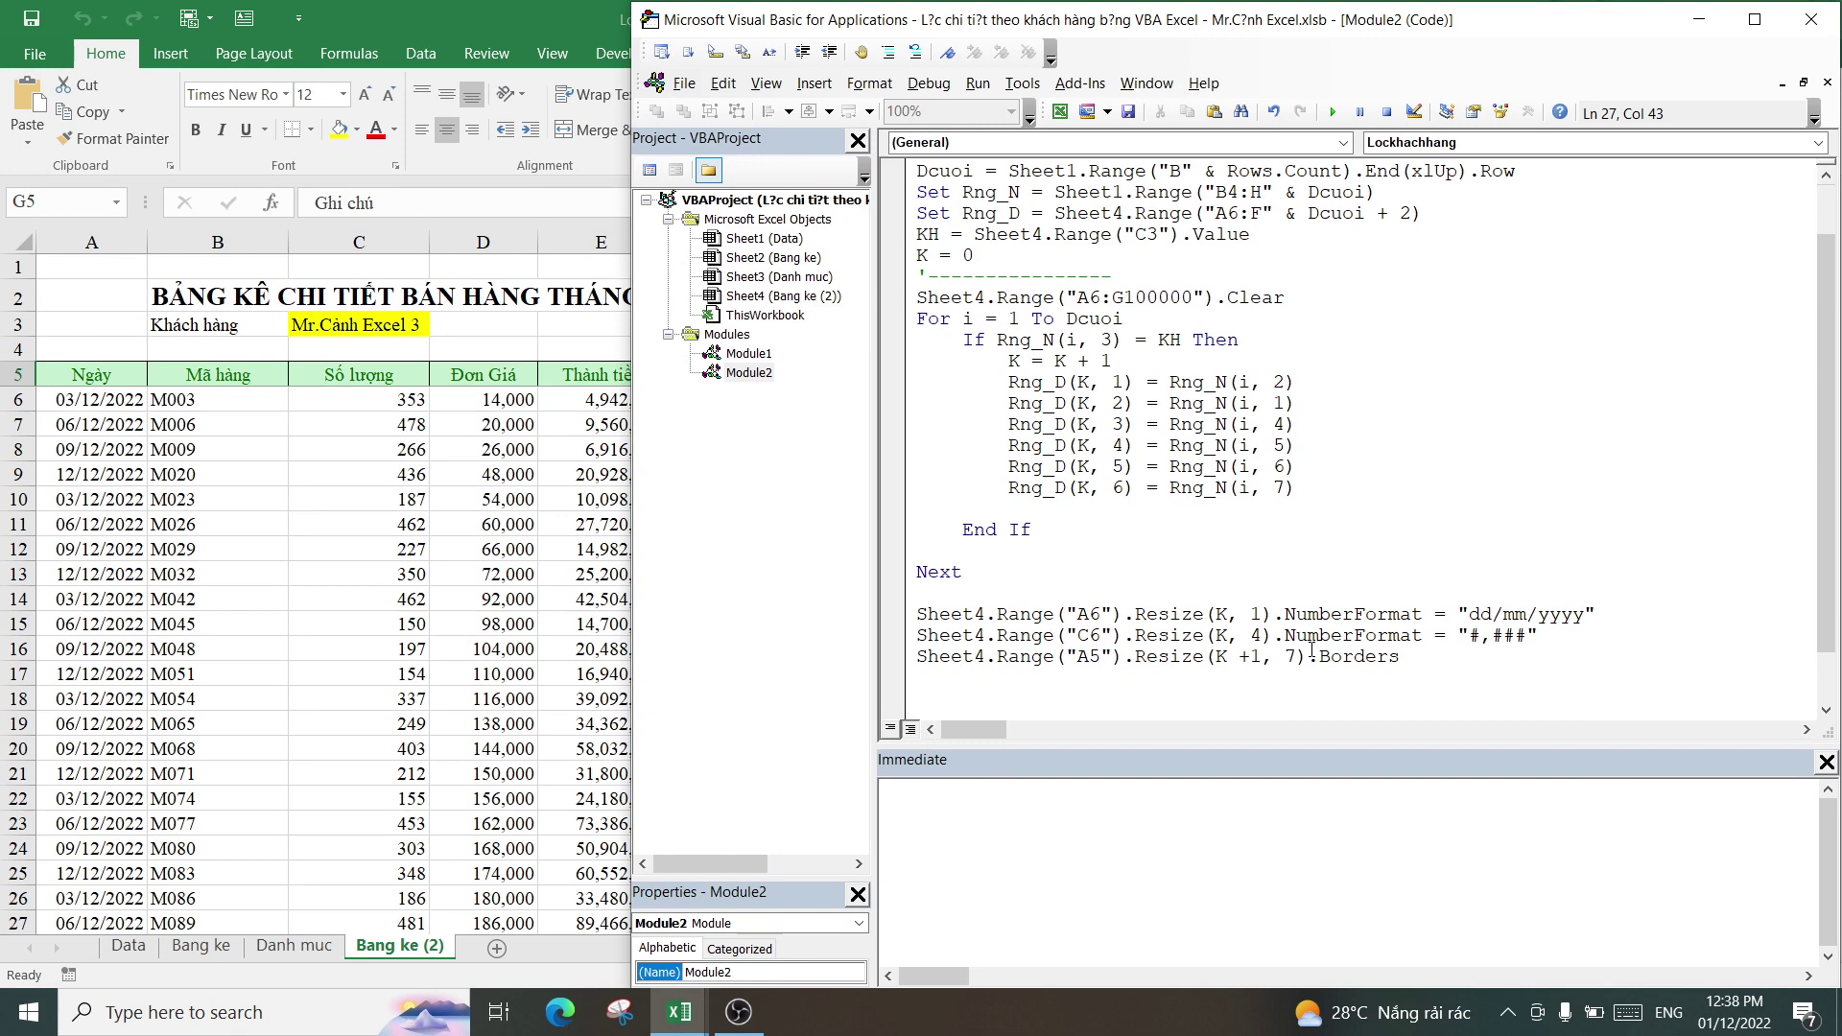
pyautogui.write('.l')
pyautogui.press('Tab')
pyautogui.write('= 1')
pyautogui.press('Return')
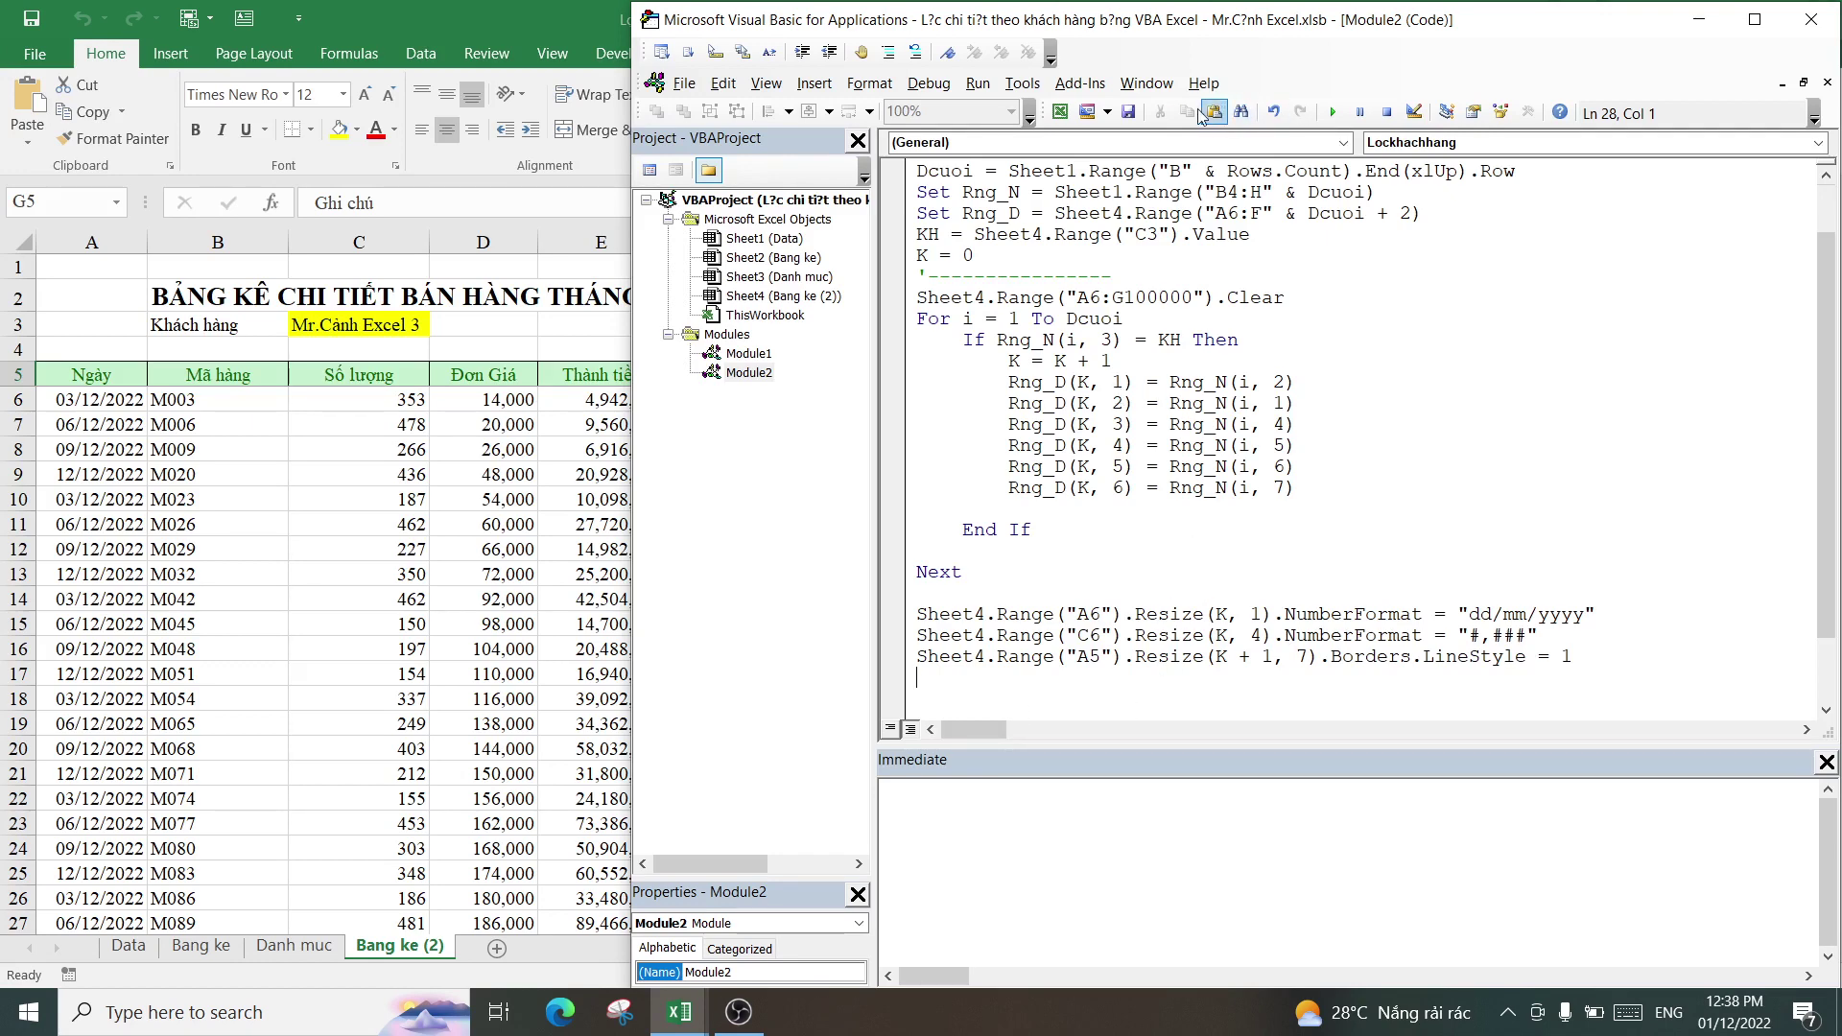
# - Run the filter macro and check the bordered results down to row 220
pyautogui.click(1339, 114)
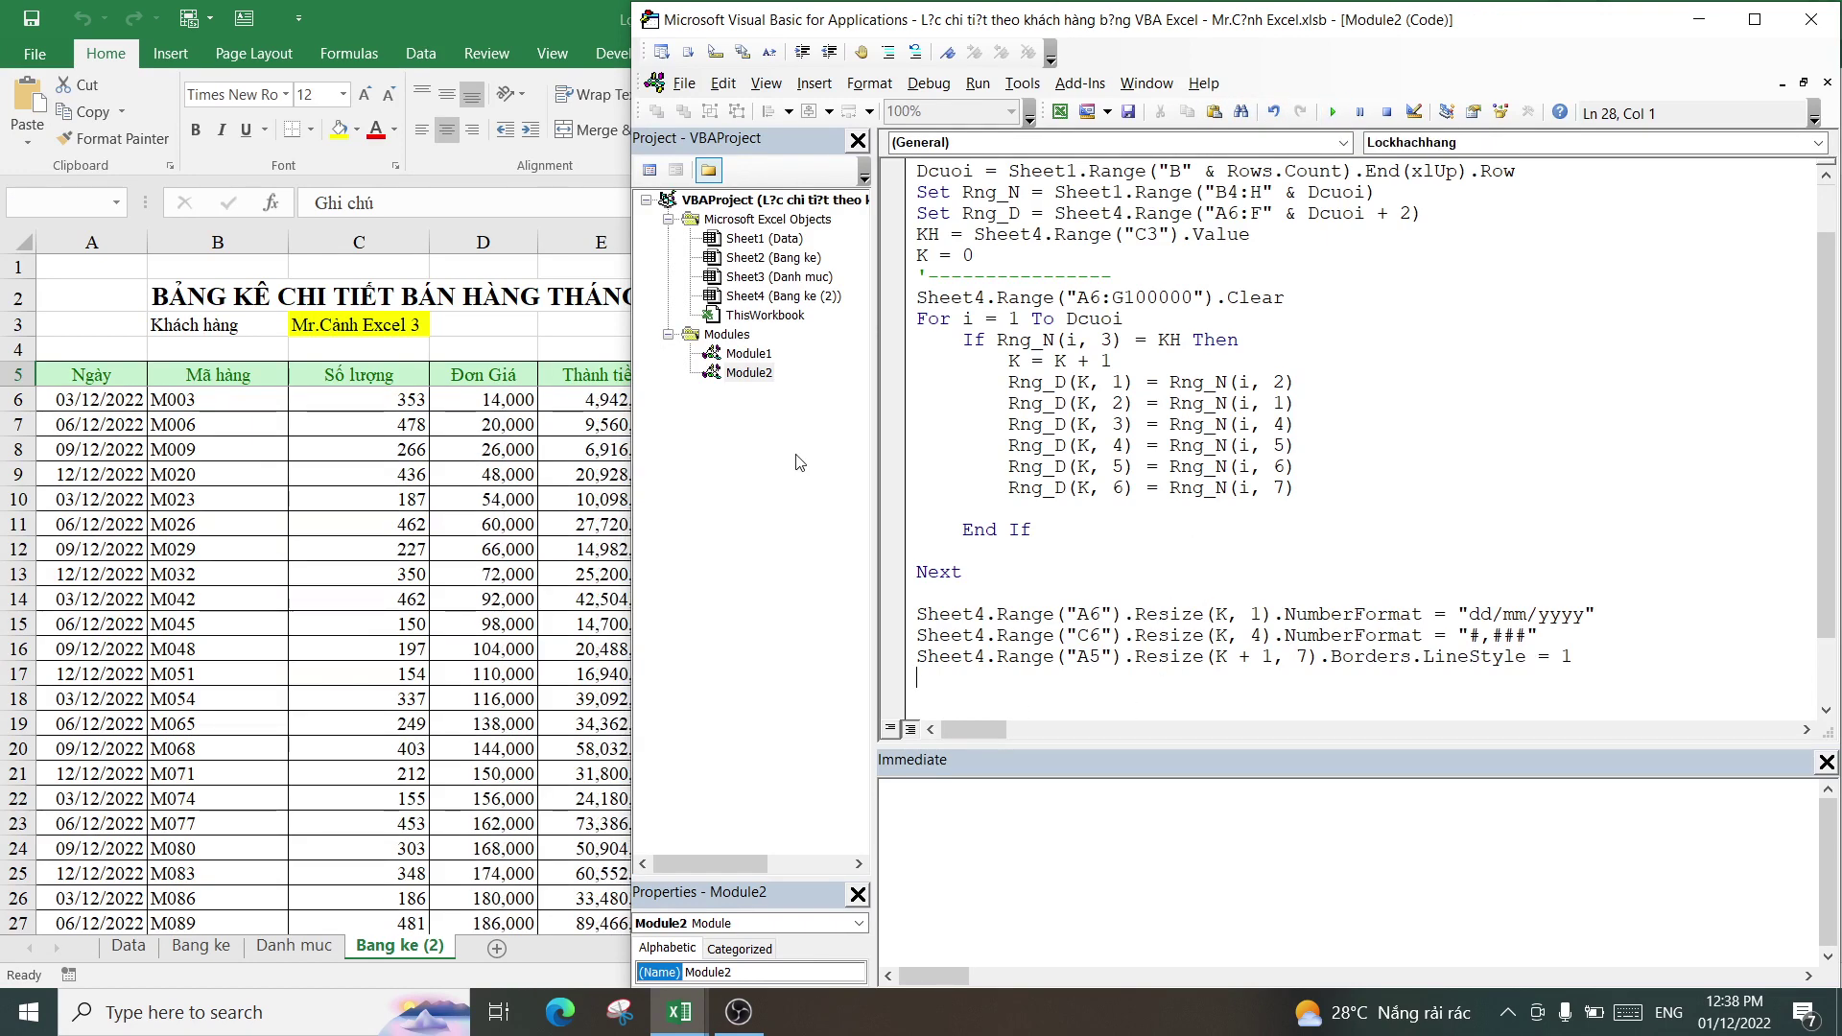
pyautogui.click(483, 648)
pyautogui.scroll(-2, 582, 579)
pyautogui.scroll(-9, 581, 578)
pyautogui.scroll(-8, 582, 578)
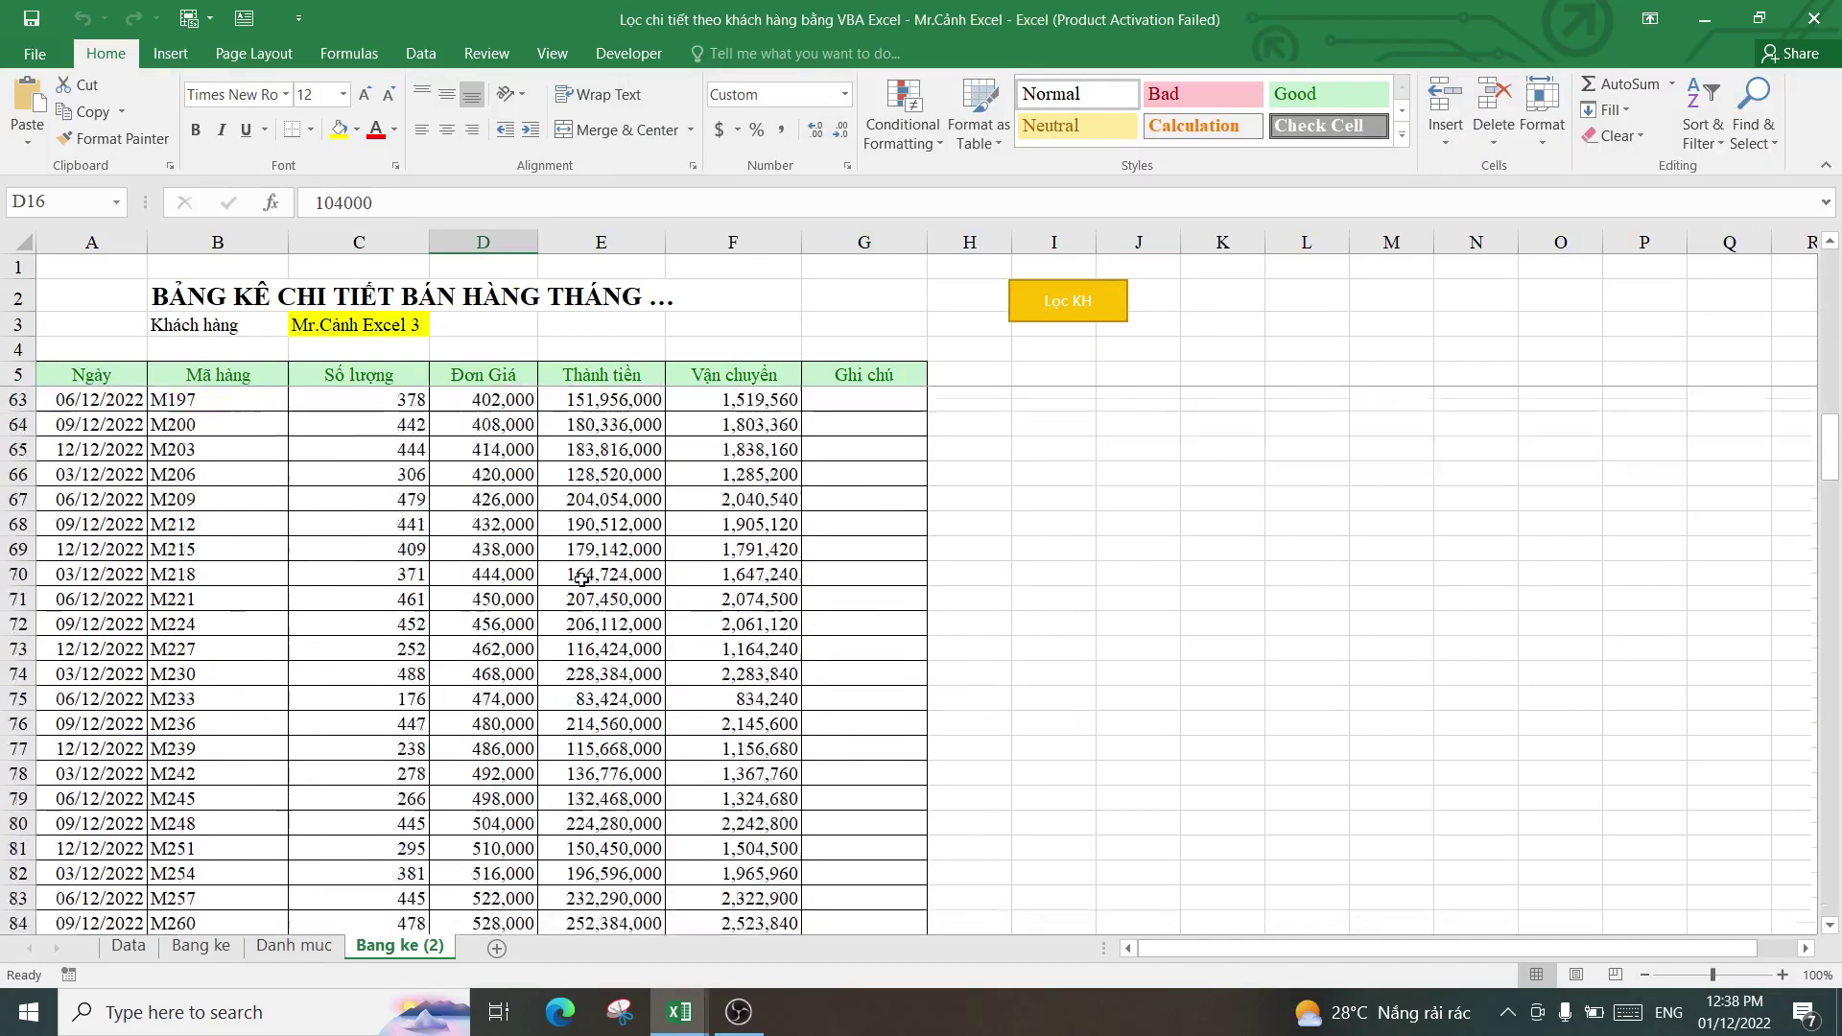
pyautogui.scroll(-5, 576, 578)
pyautogui.scroll(-7, 572, 576)
pyautogui.scroll(-5, 568, 576)
pyautogui.scroll(-6, 568, 575)
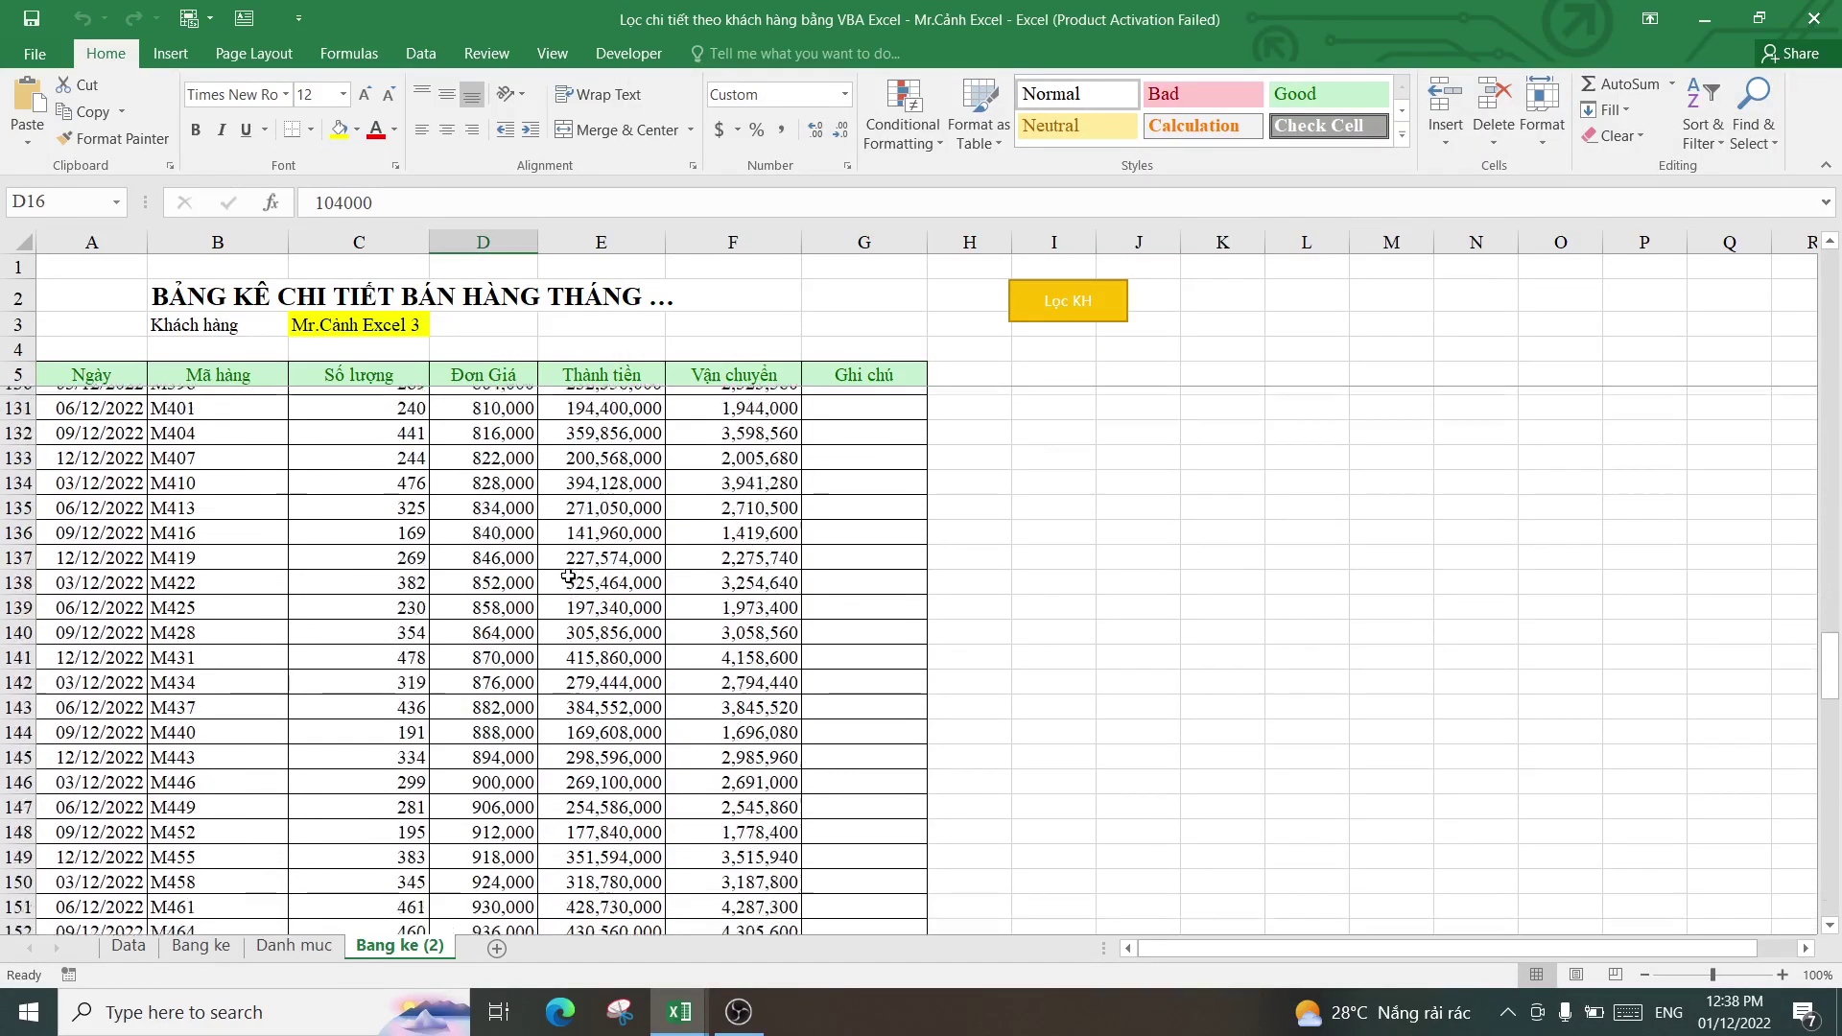
pyautogui.scroll(-8, 568, 576)
pyautogui.scroll(-8, 569, 575)
pyautogui.scroll(-5, 570, 575)
pyautogui.scroll(-4, 570, 575)
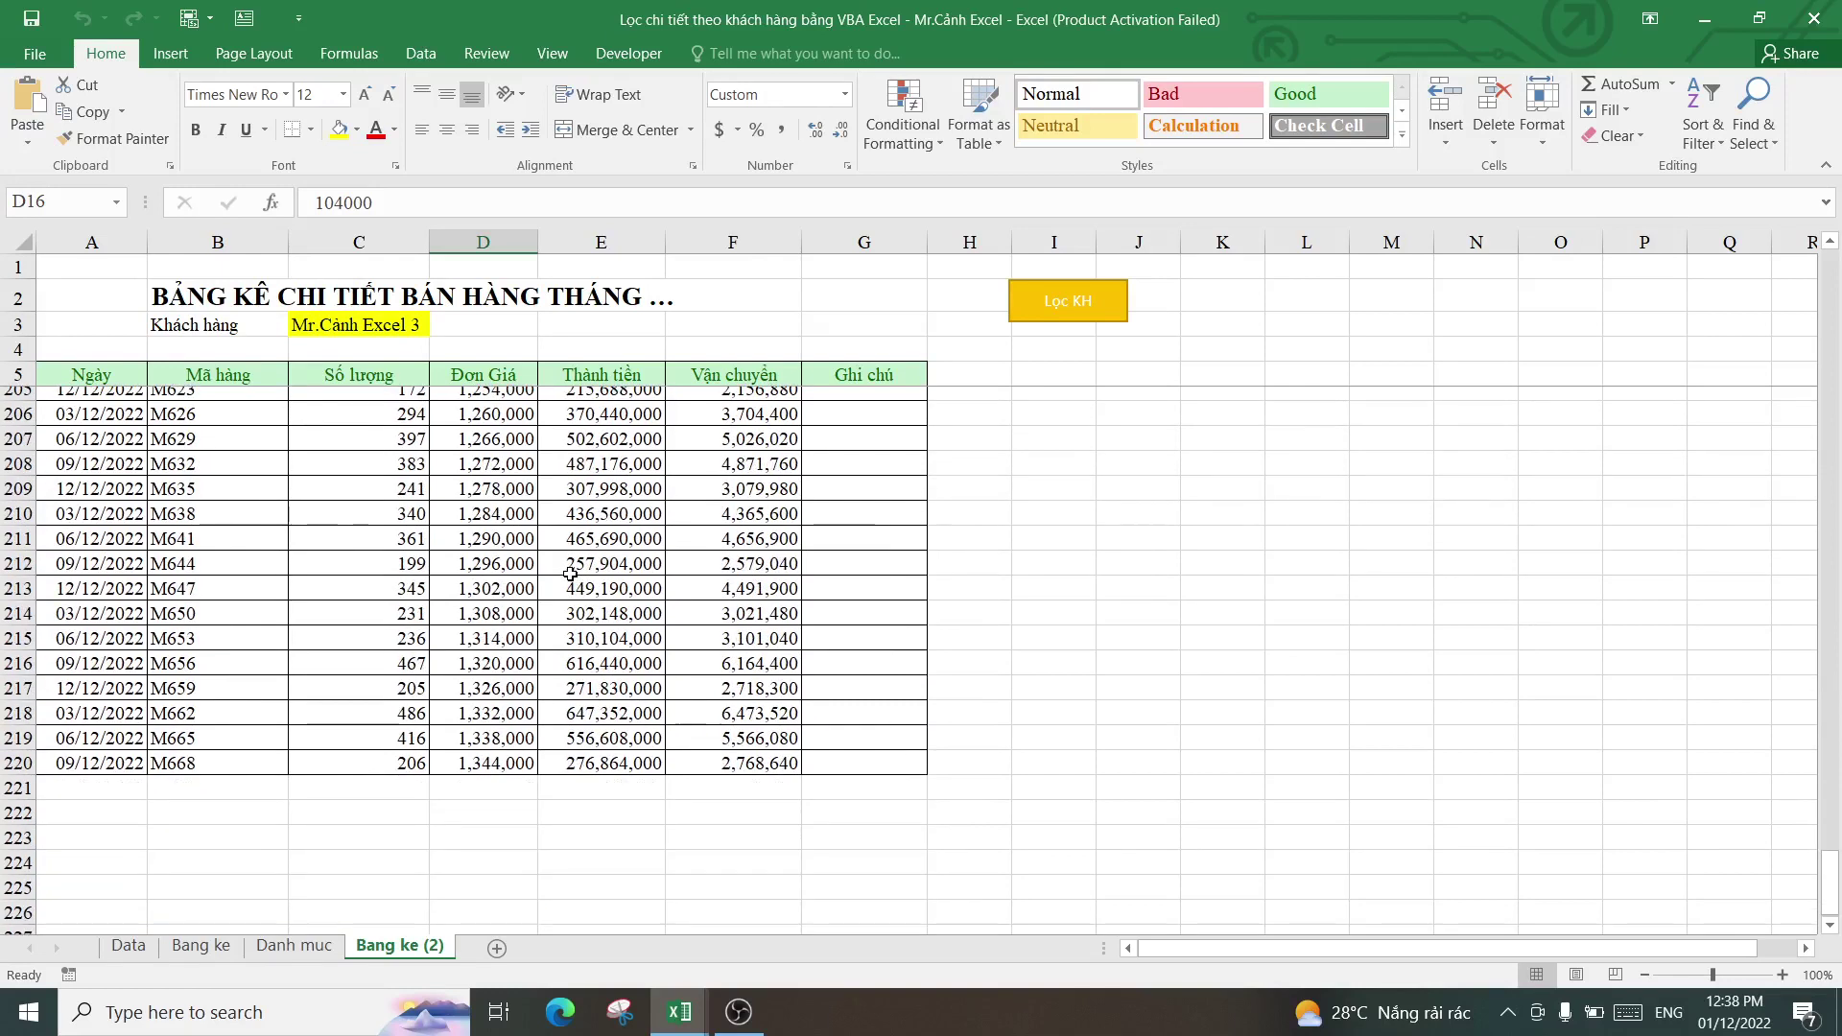
pyautogui.scroll(-3, 570, 574)
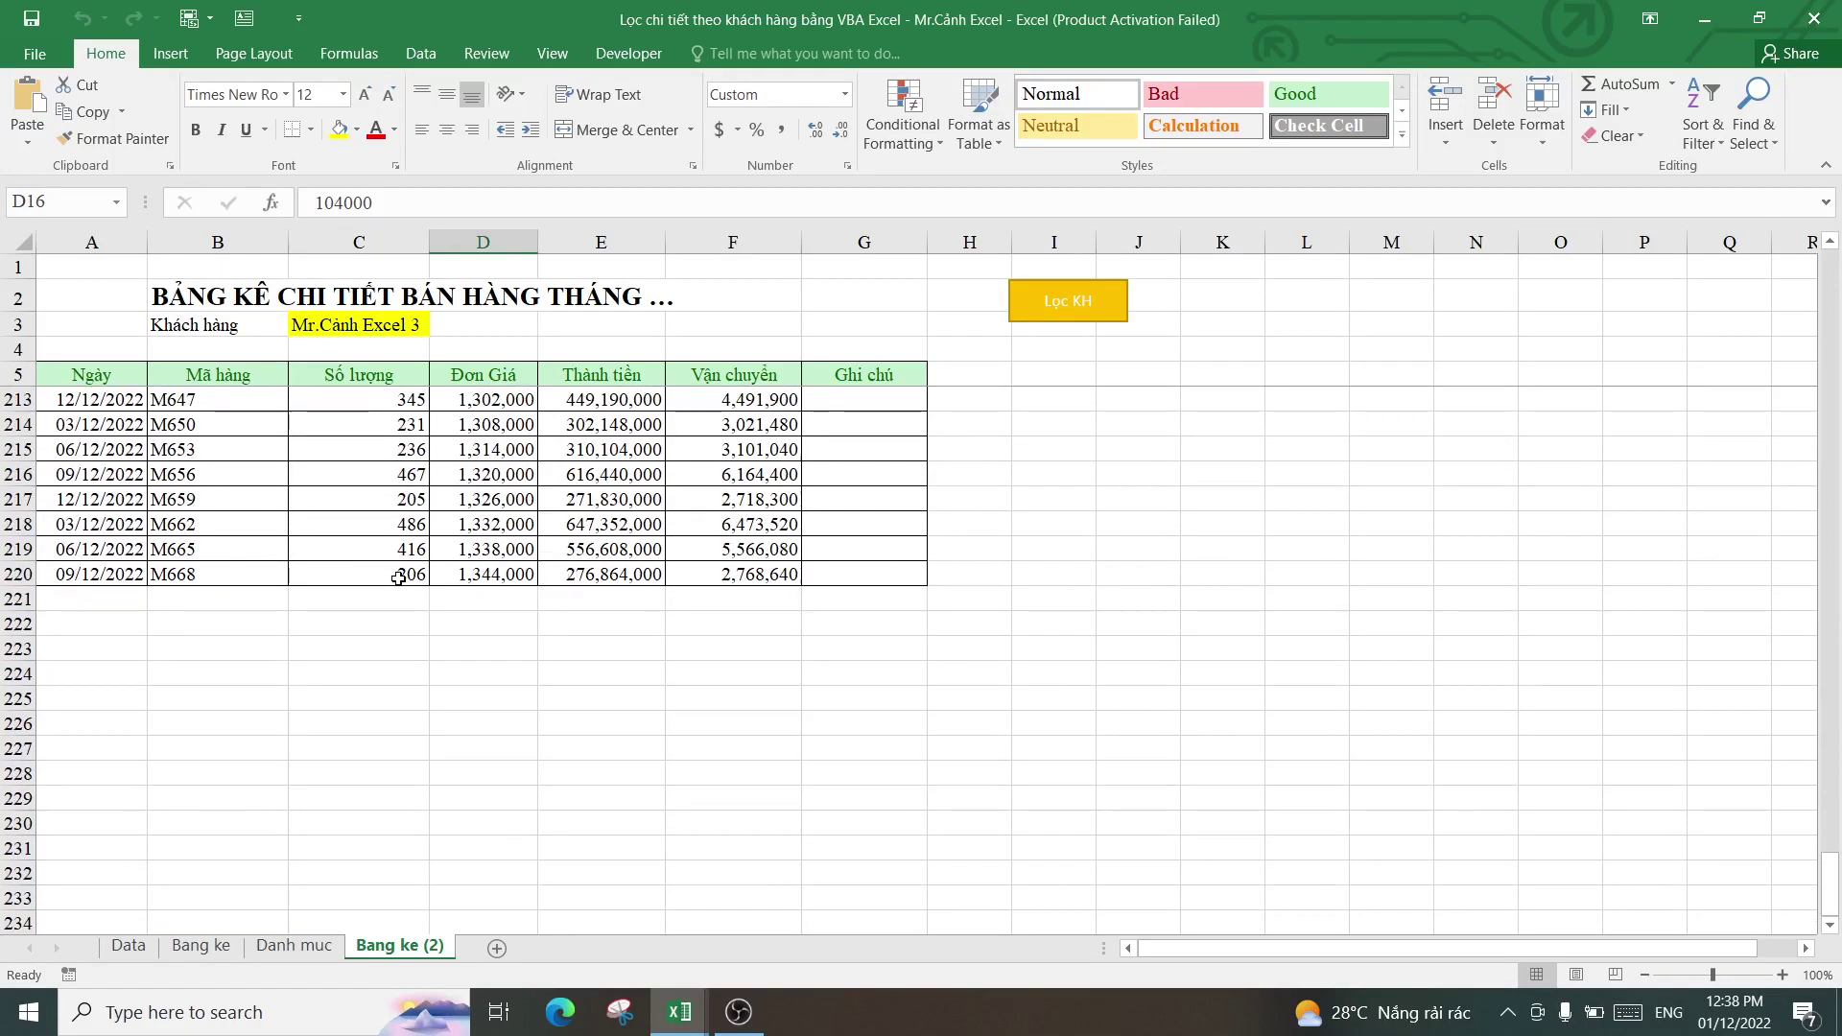
# - Select C221:F221 below the results, where the totals will go
pyautogui.click(95, 599)
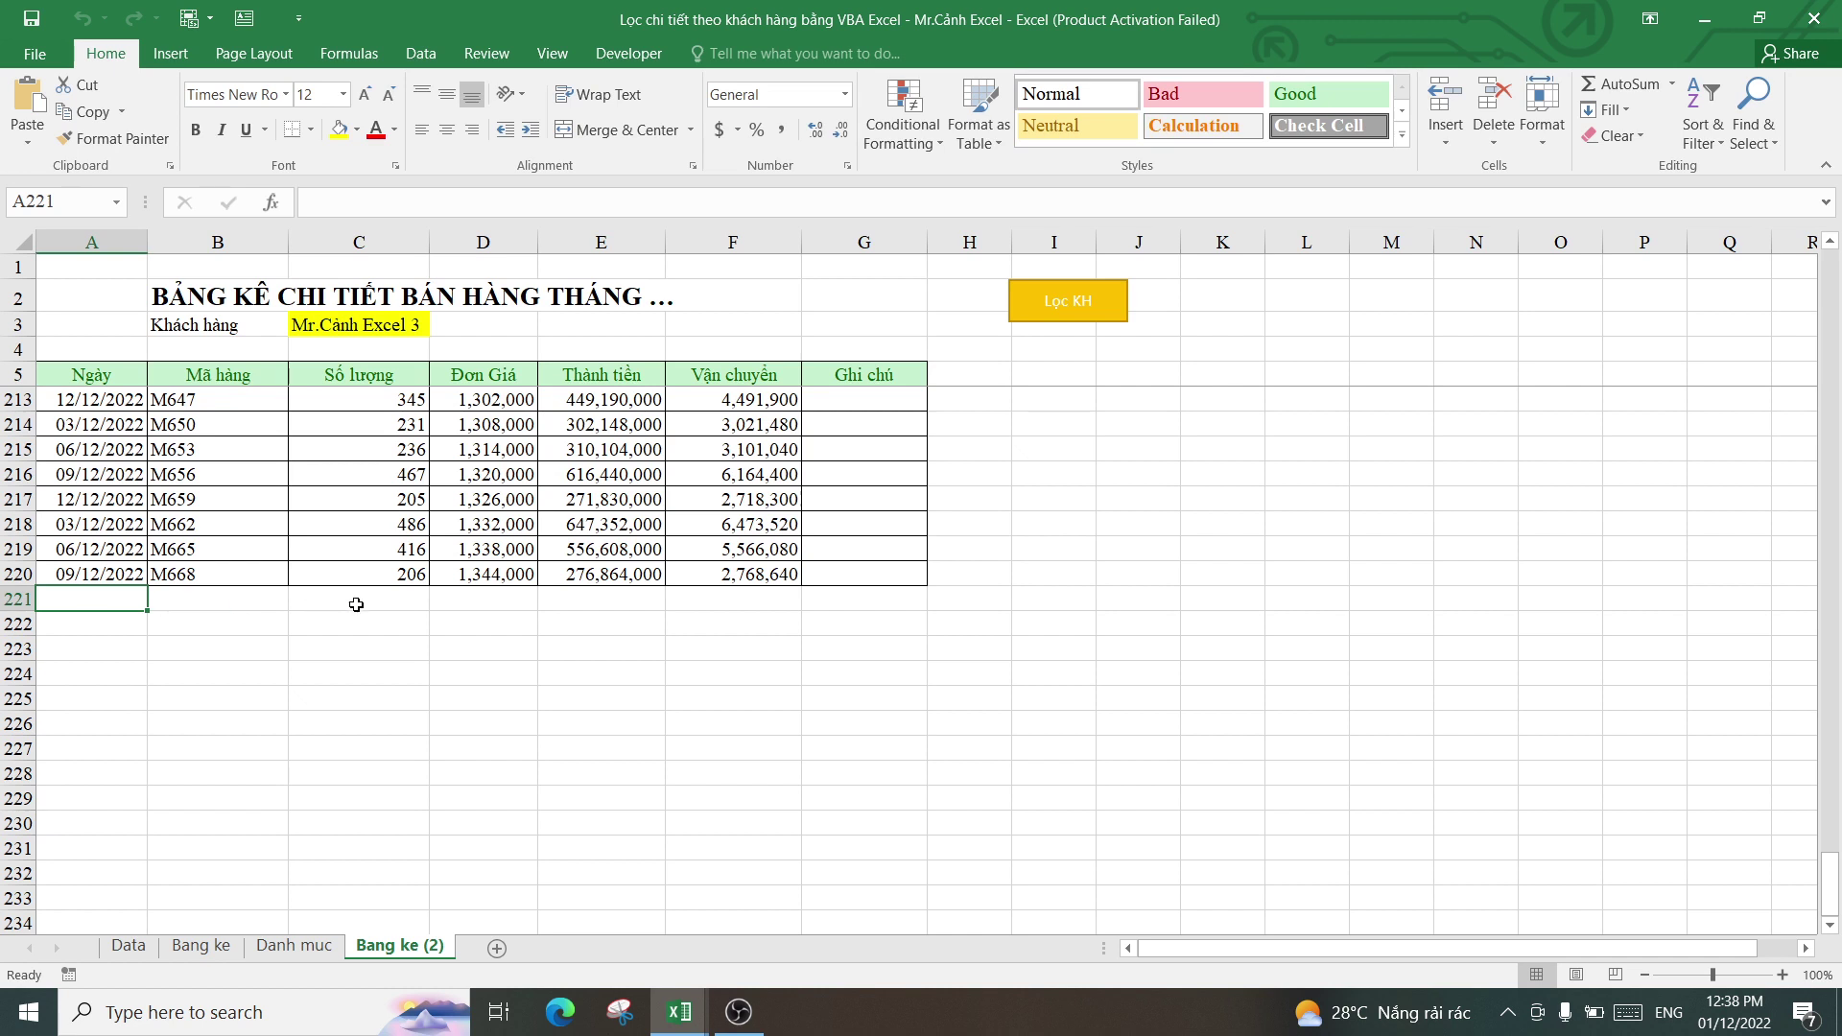
pyautogui.moveTo(355, 602); pyautogui.dragTo(780, 604)
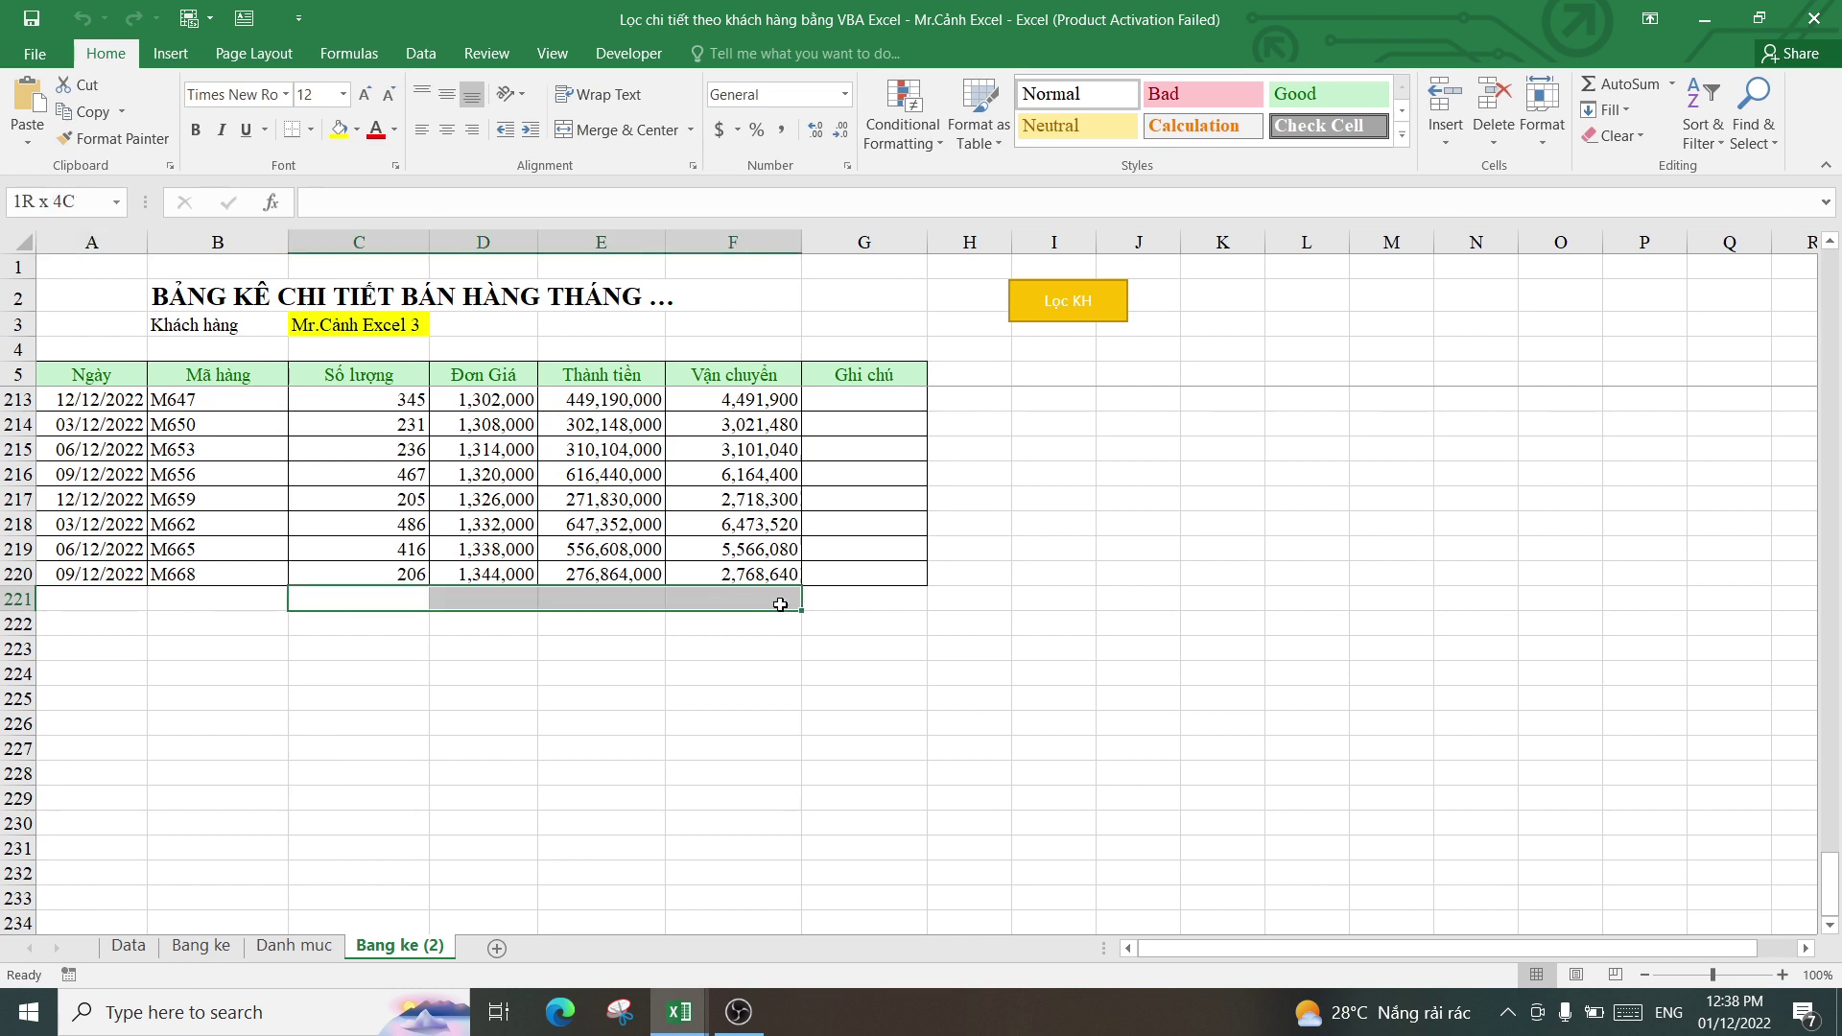
pyautogui.click(62, 603)
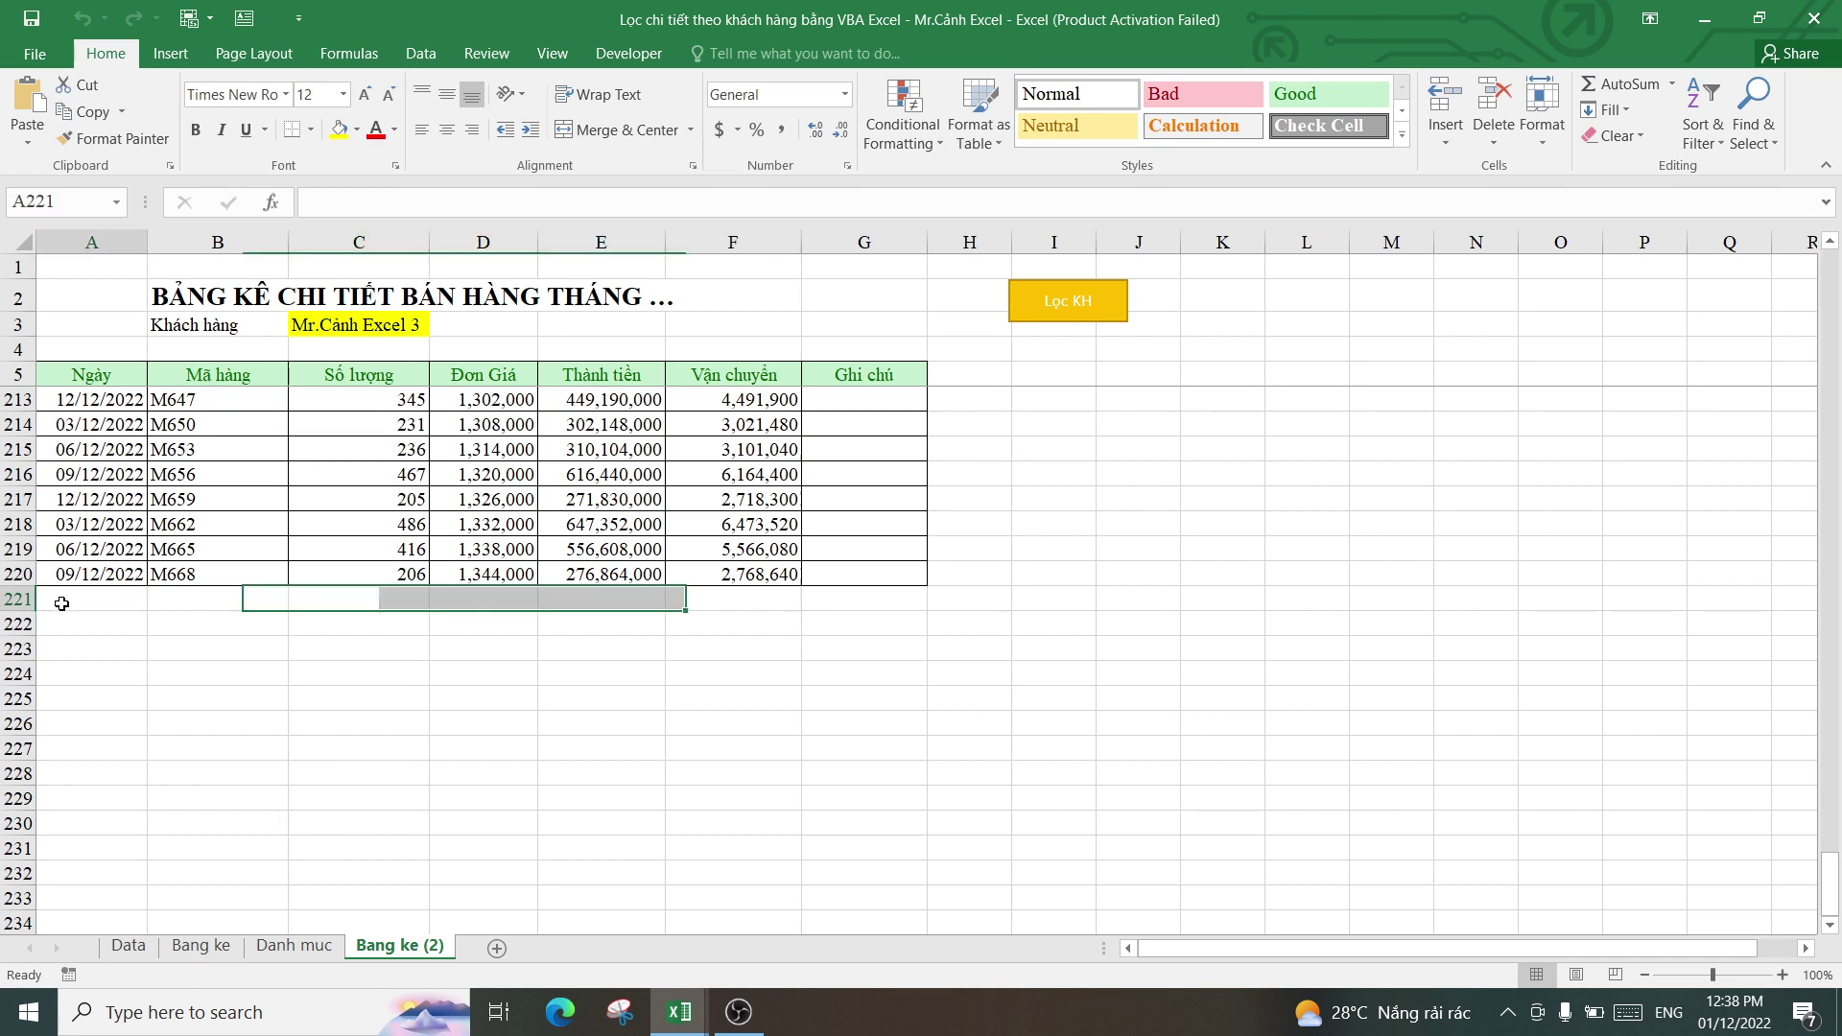
pyautogui.moveTo(395, 605); pyautogui.dragTo(748, 604)
pyautogui.click(91, 603)
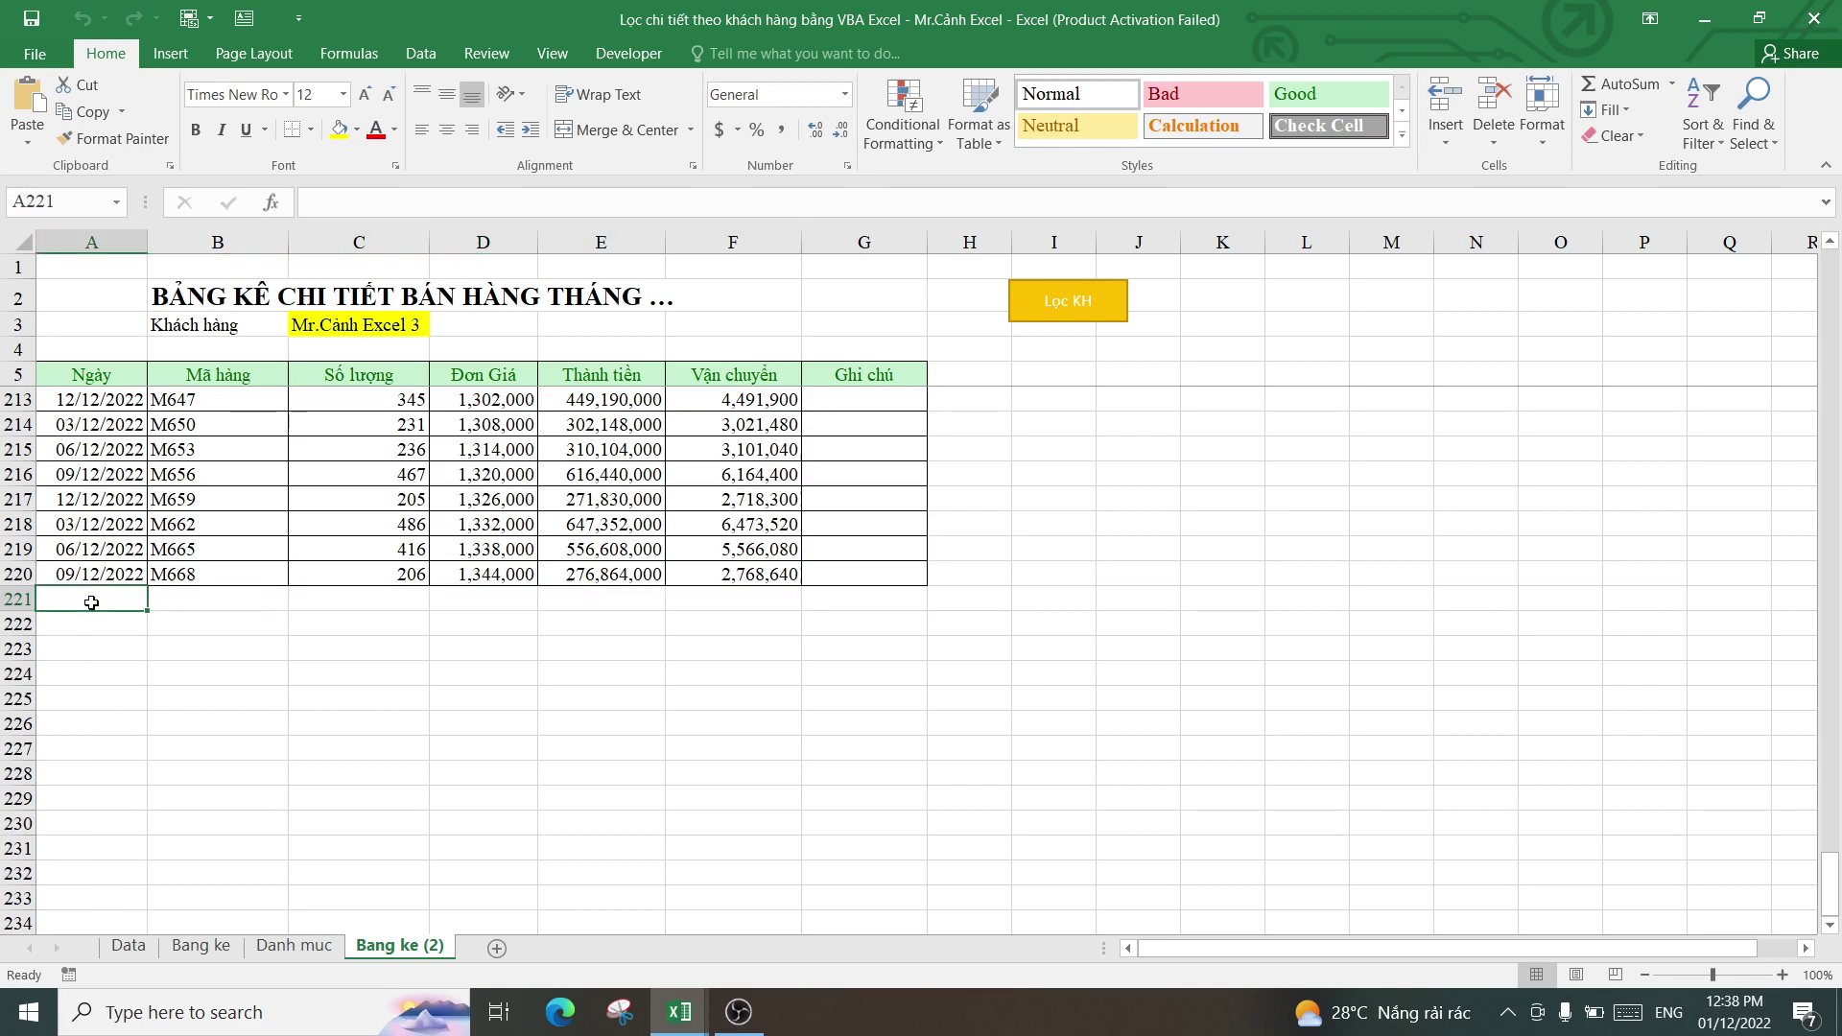
# - Start a new line reusing Sheet4.Range("A5") followed by .Offset(K, )
pyautogui.moveTo(677, 1011)
pyautogui.click(801, 825)
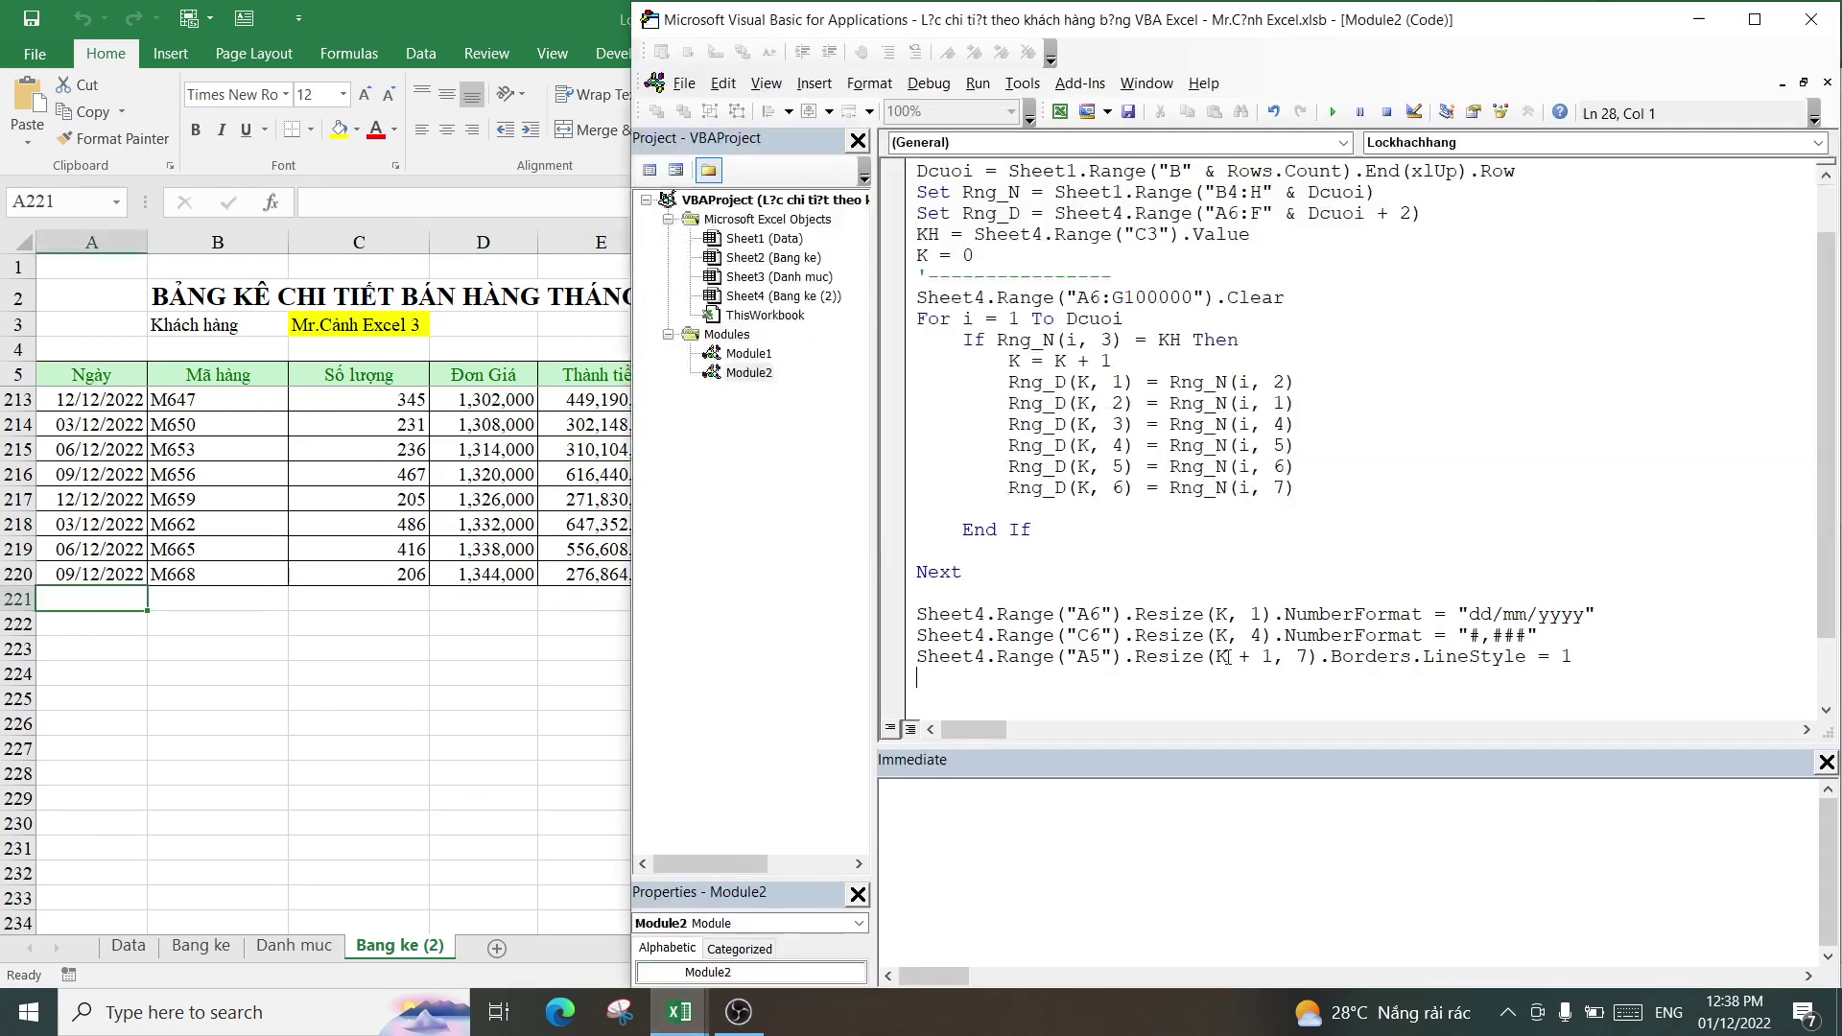
pyautogui.press('Return')
pyautogui.press('Return')
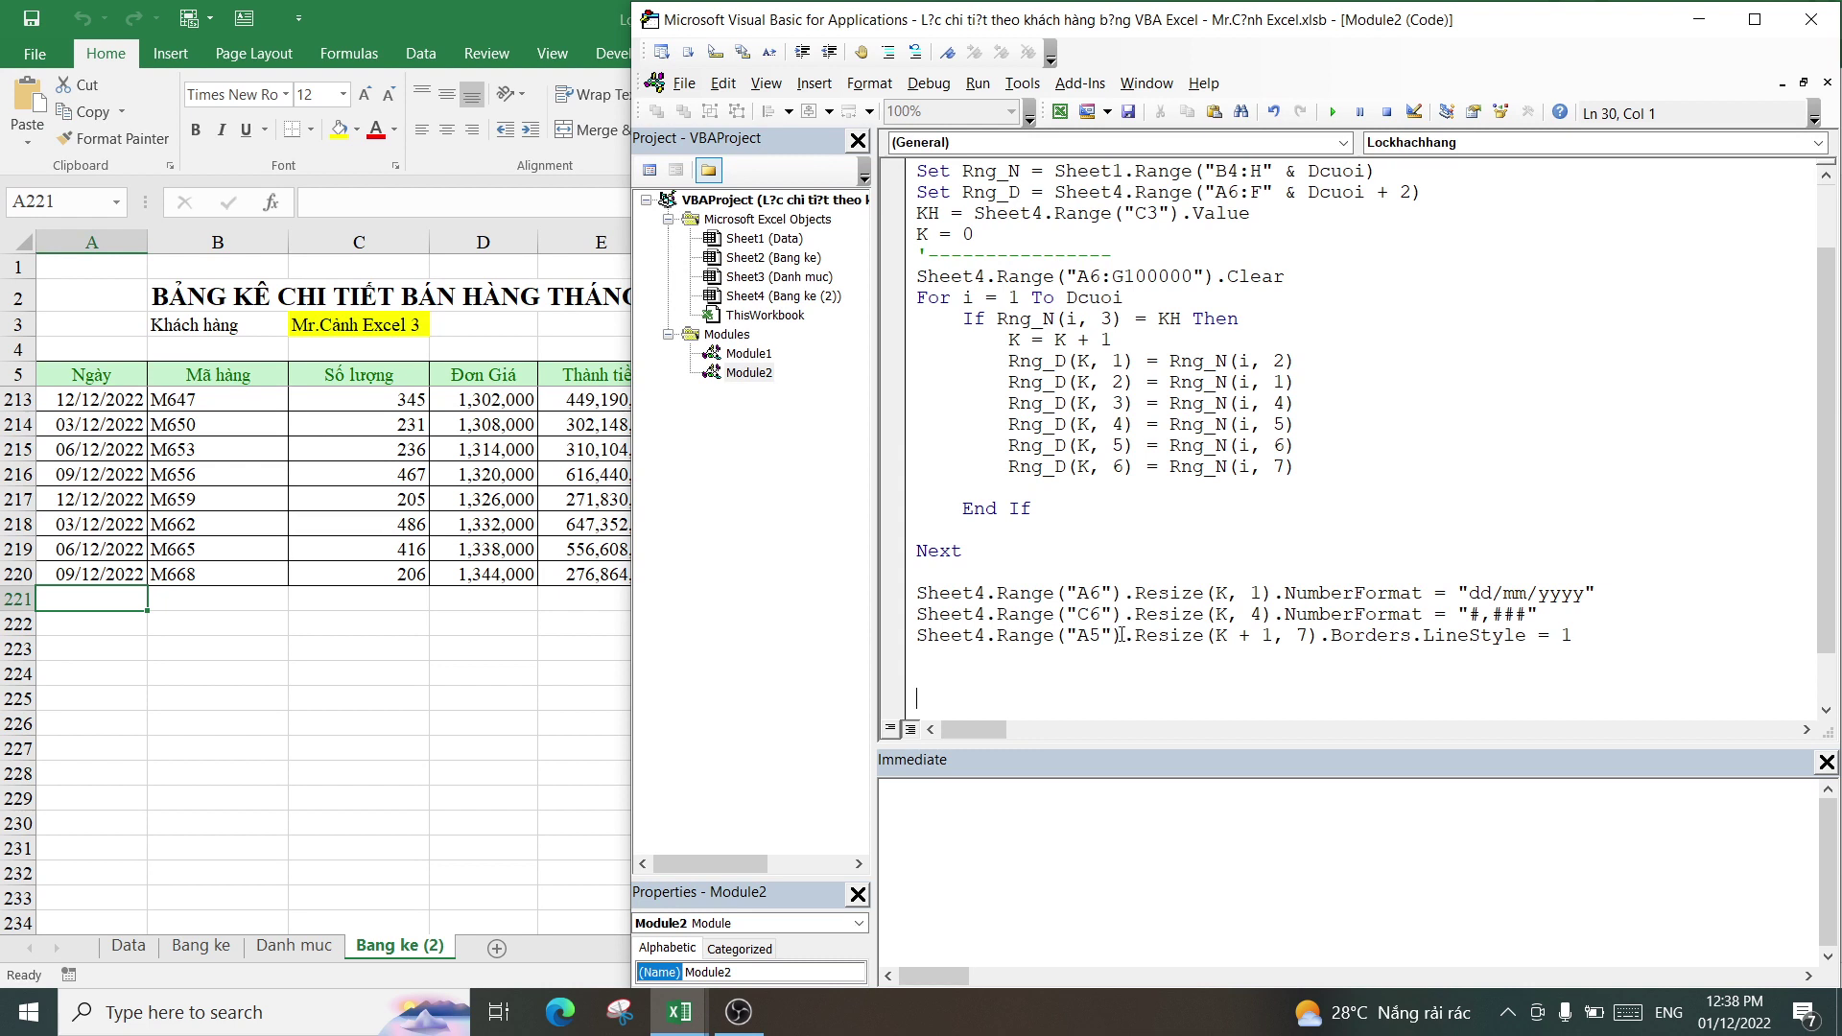
pyautogui.moveTo(1120, 635); pyautogui.dragTo(916, 635)
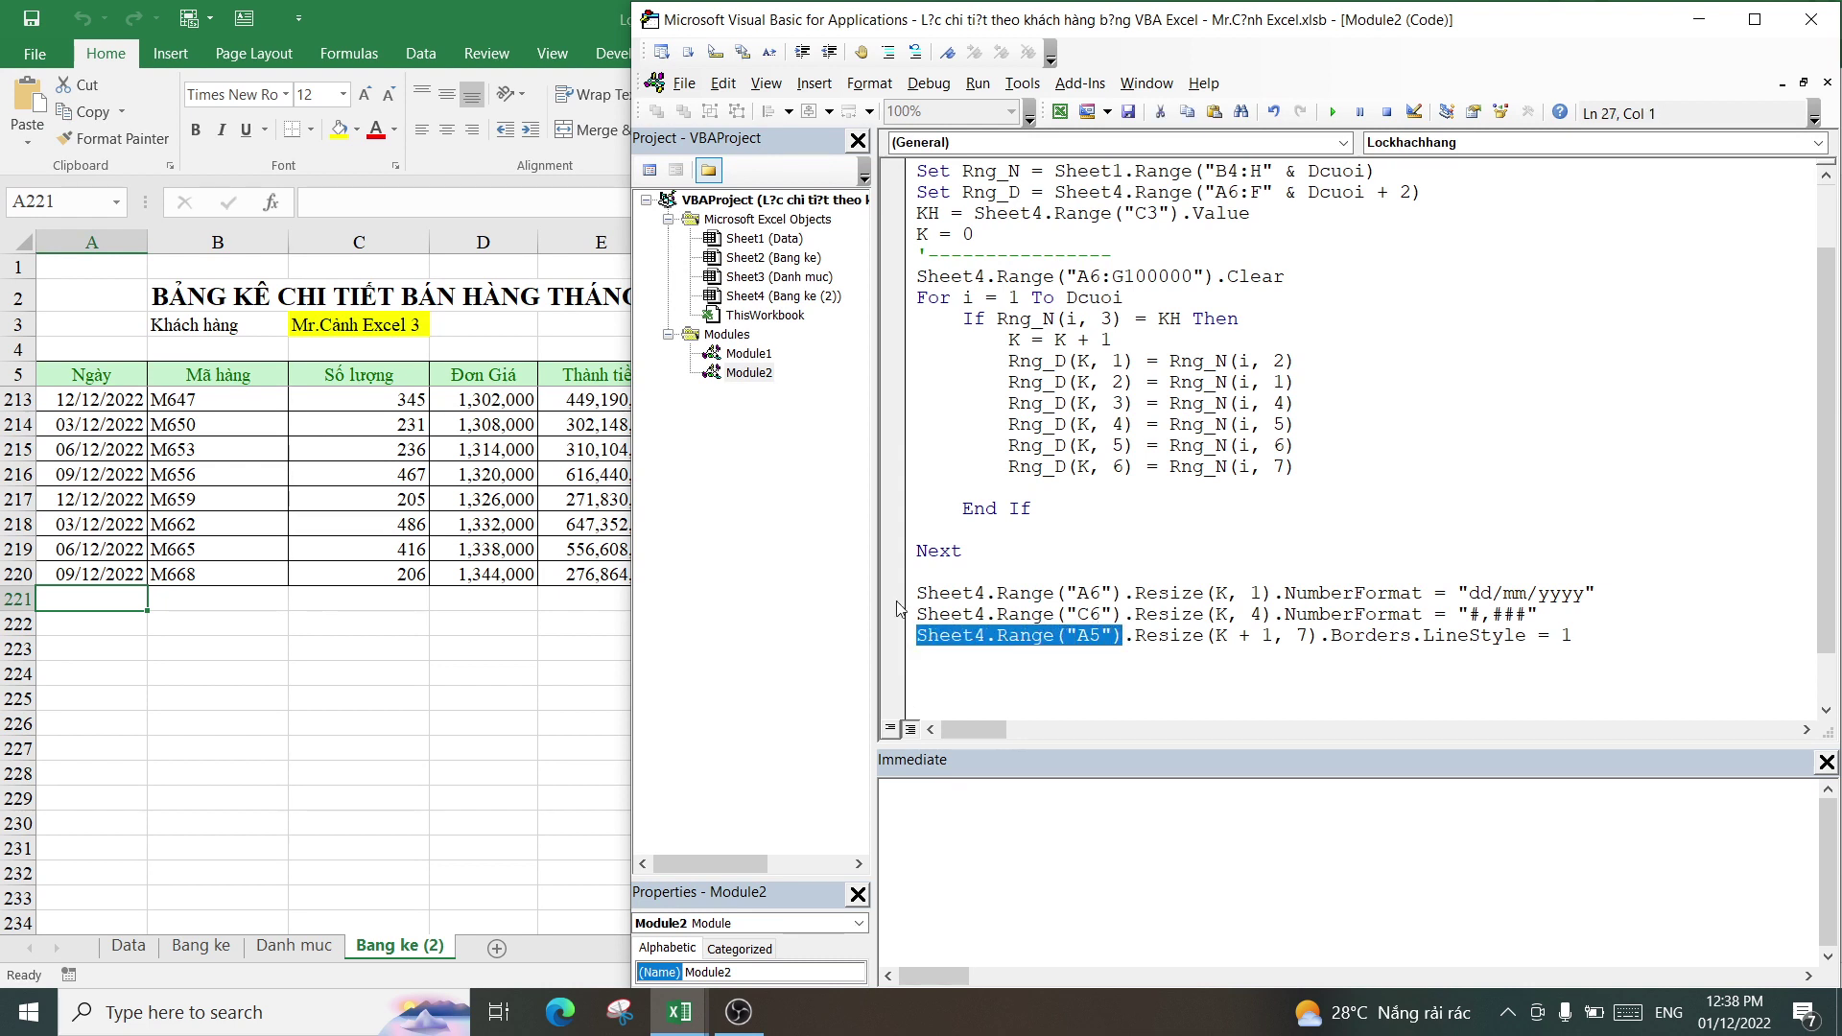
pyautogui.hotkey('ctrl', 'c')
pyautogui.click(935, 657)
pyautogui.hotkey('ctrl', 'v')
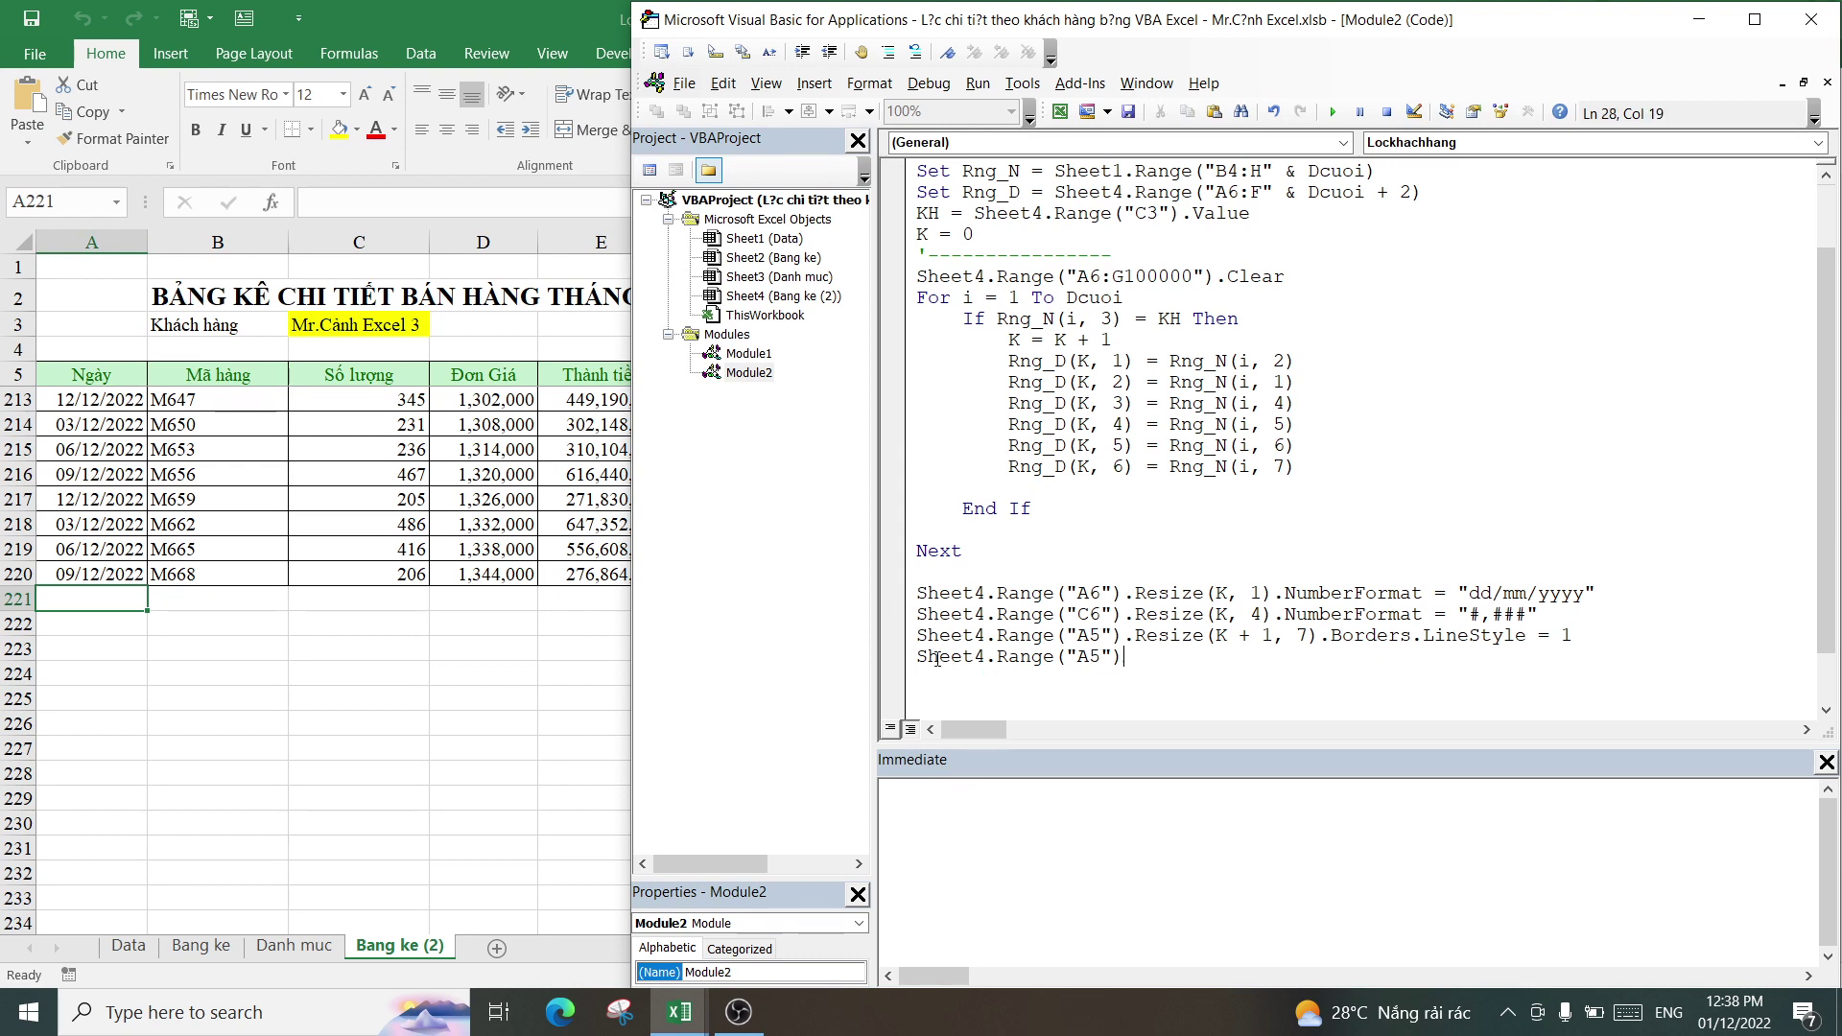
pyautogui.write('.Of')
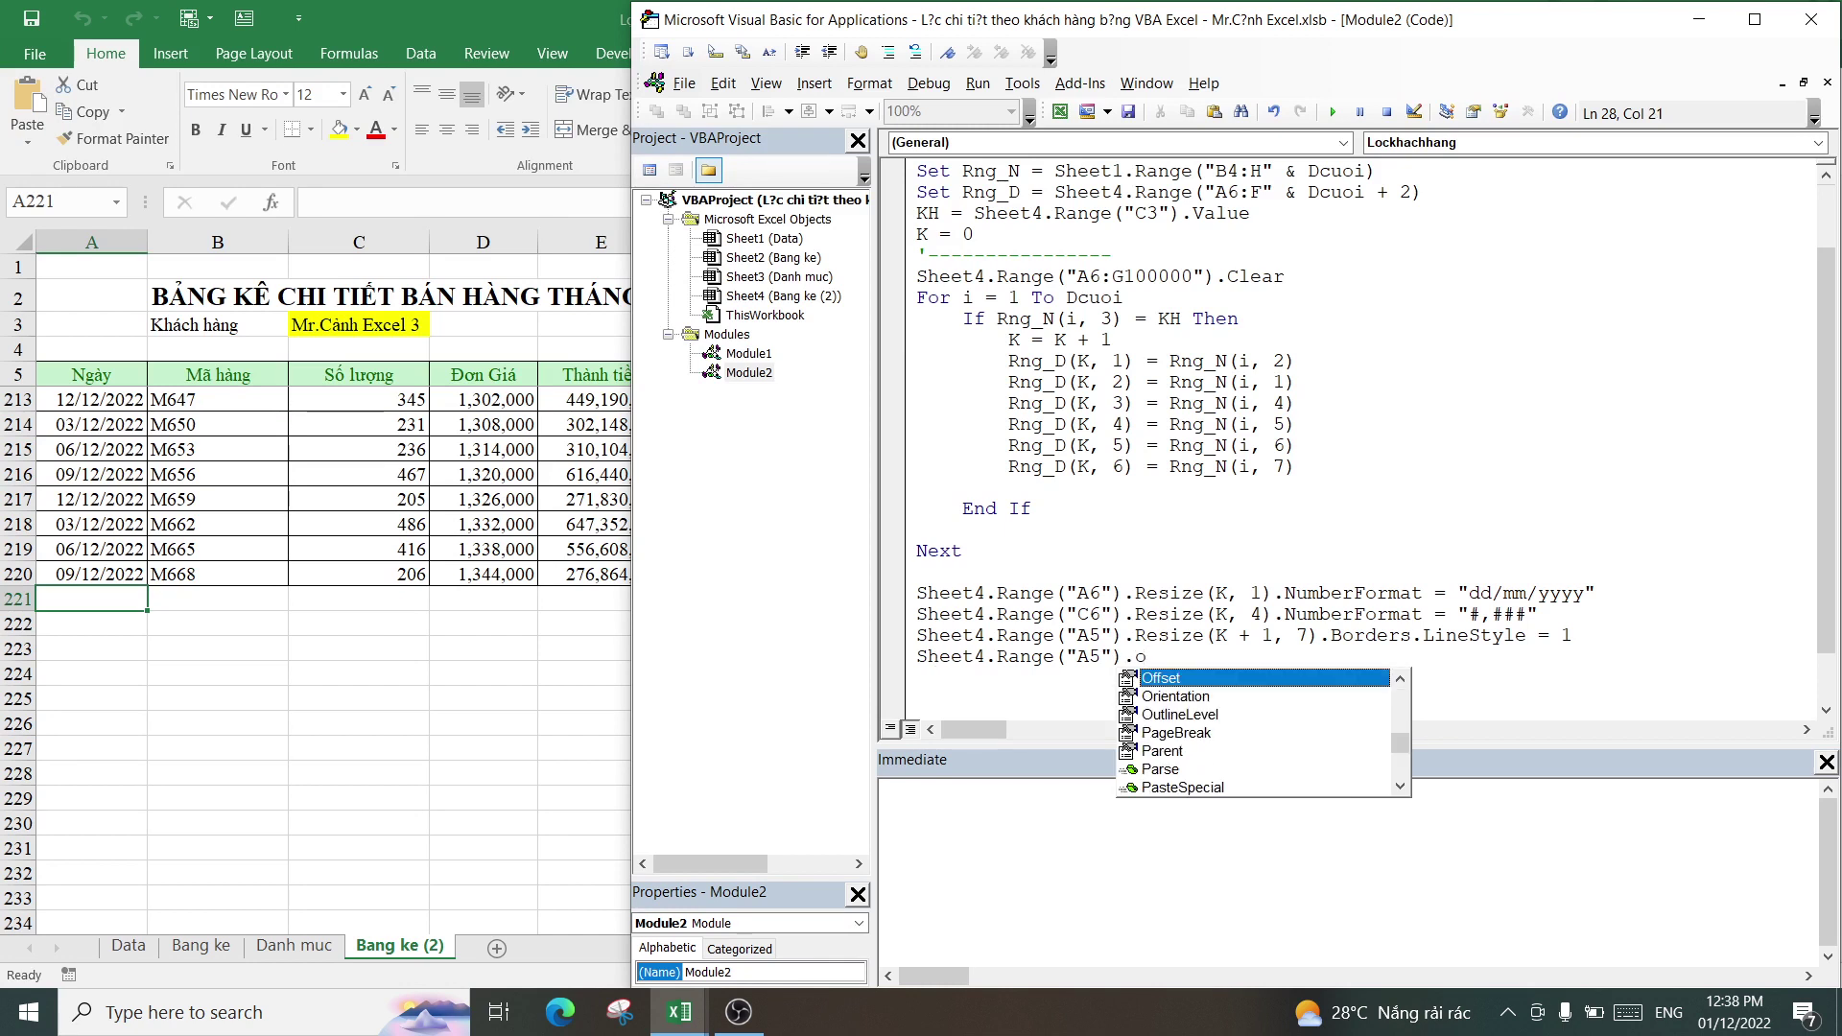
pyautogui.press('Tab')
pyautogui.write('(')
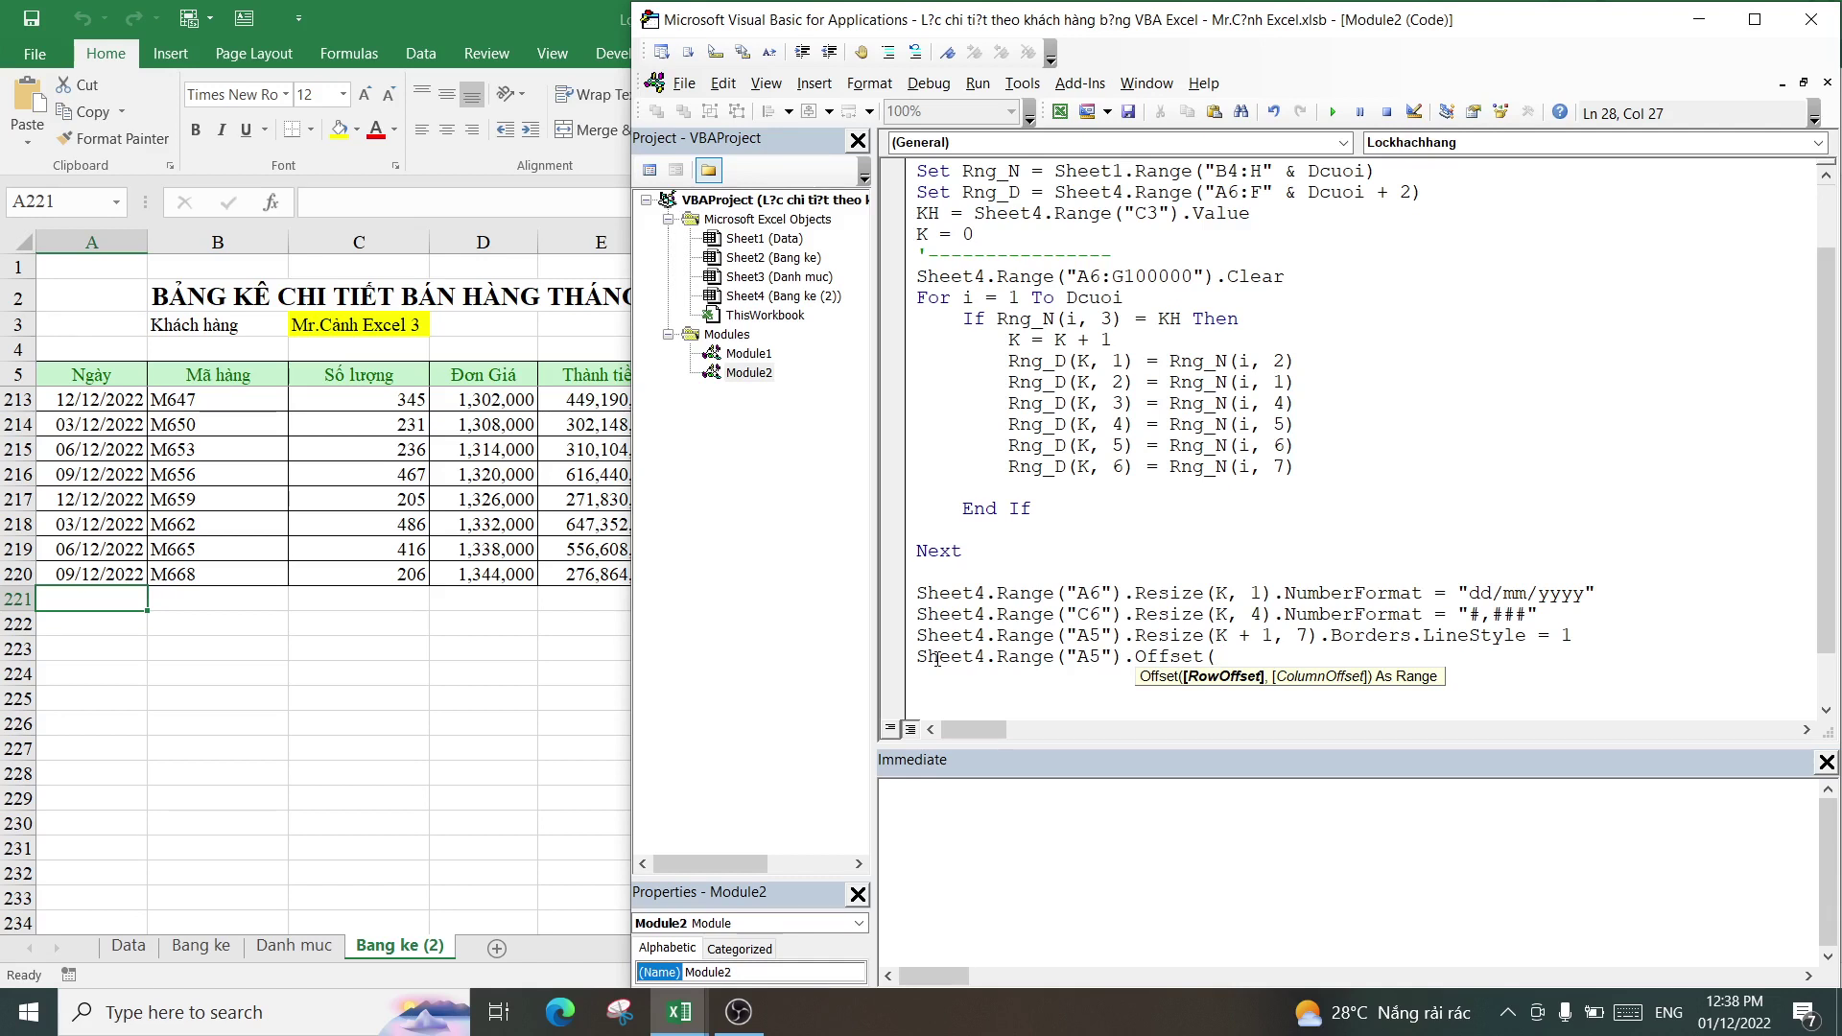
pyautogui.write('K,')
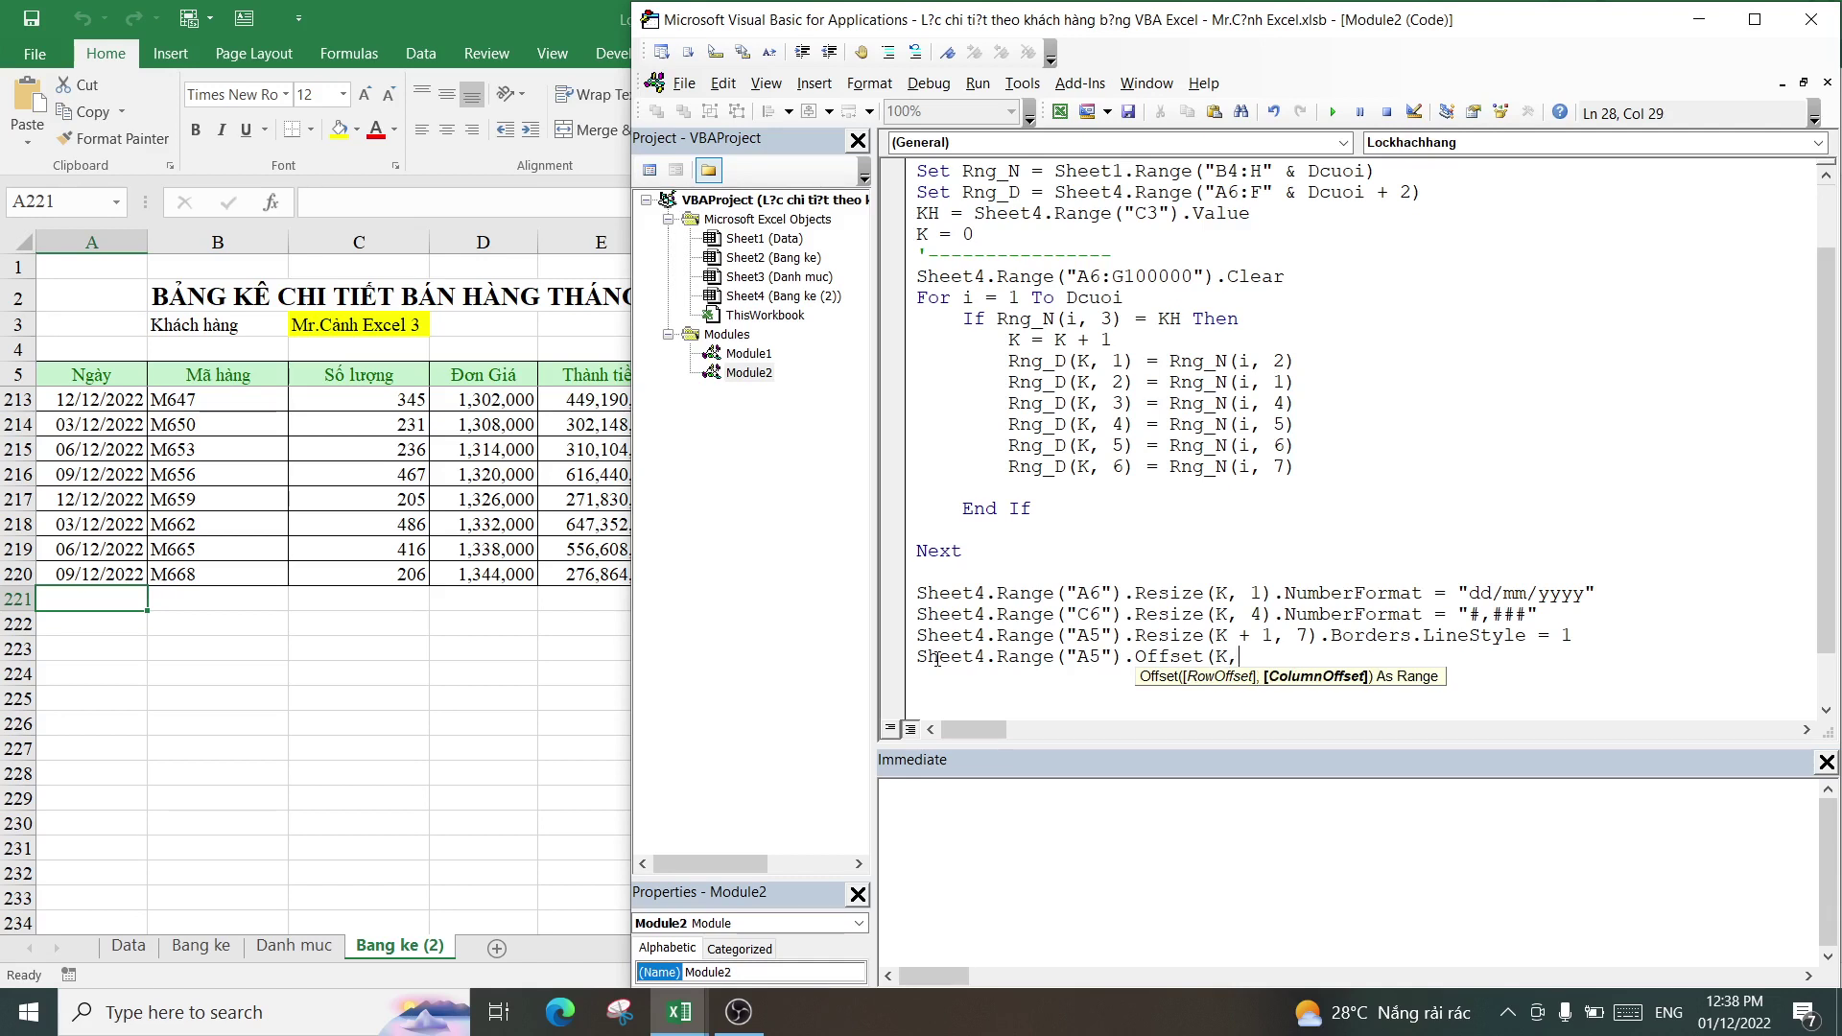
pyautogui.write(')')
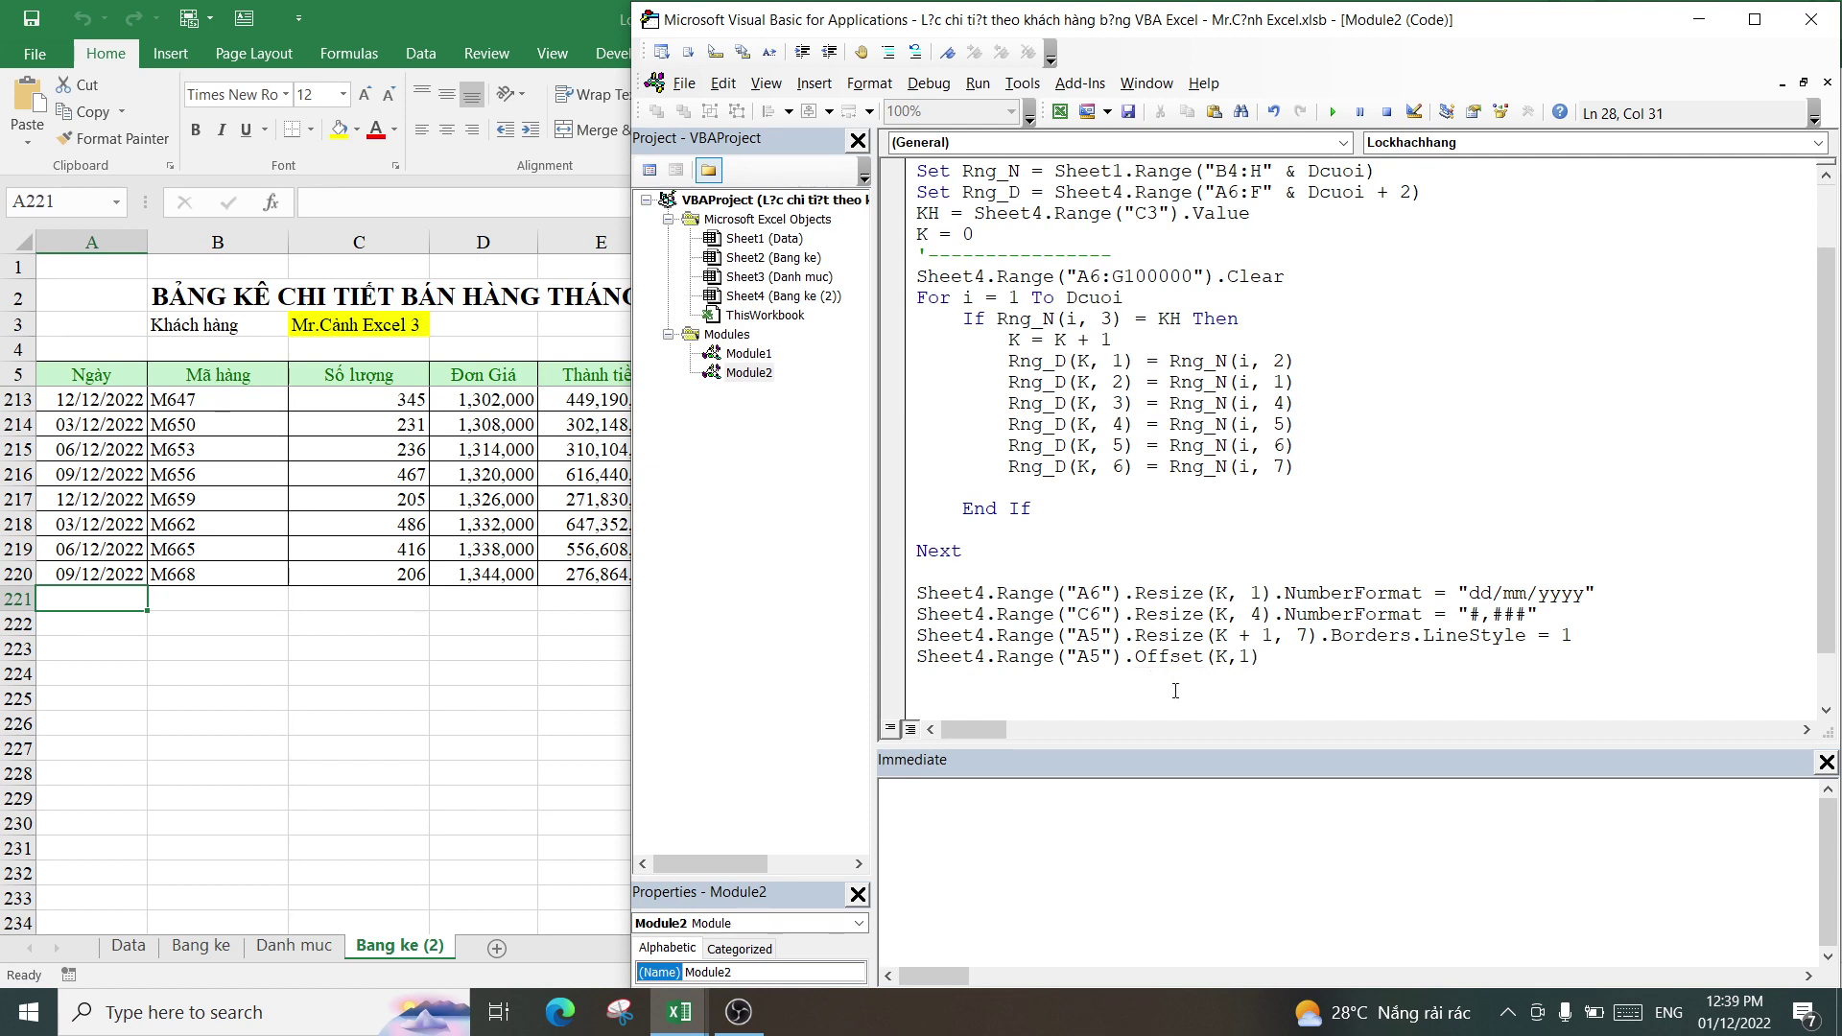
# - Finish the line as .Offset(K + 1, 0).Value = "Total:"
pyautogui.doubleClick(1242, 657)
pyautogui.write('0')
pyautogui.click(1269, 659)
pyautogui.write('.valu')
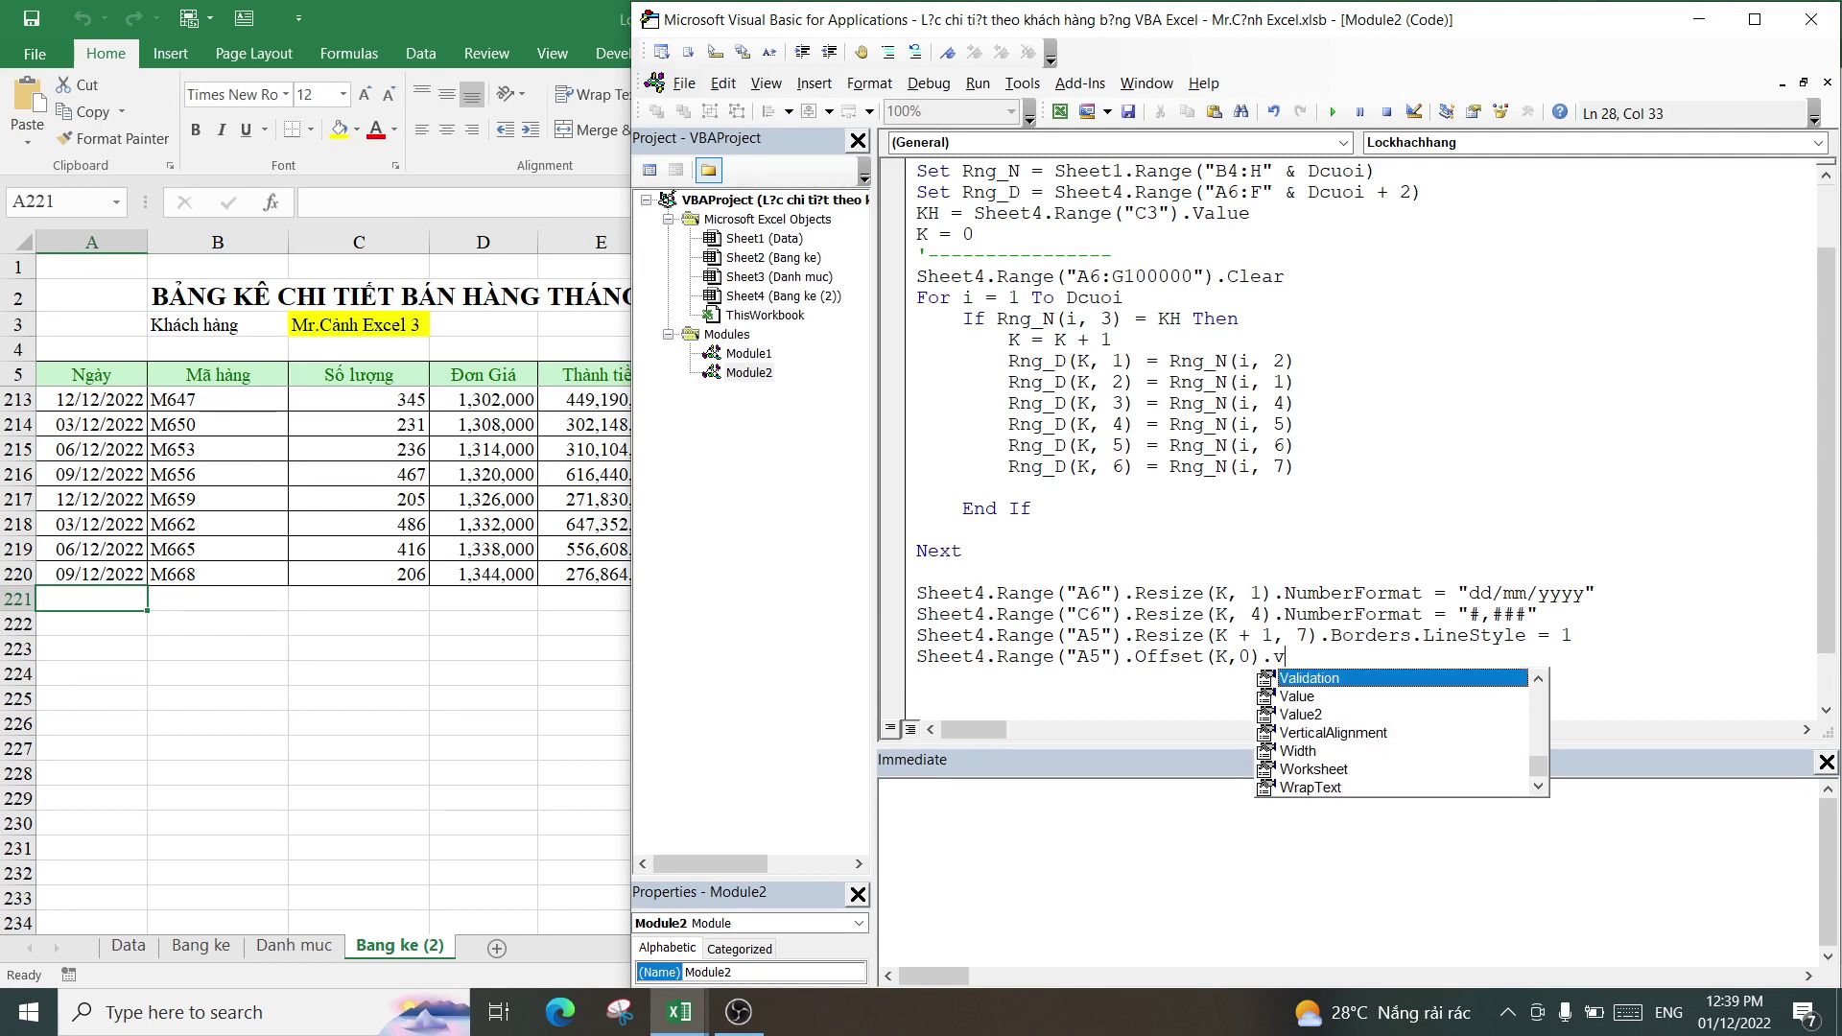
pyautogui.write('e')
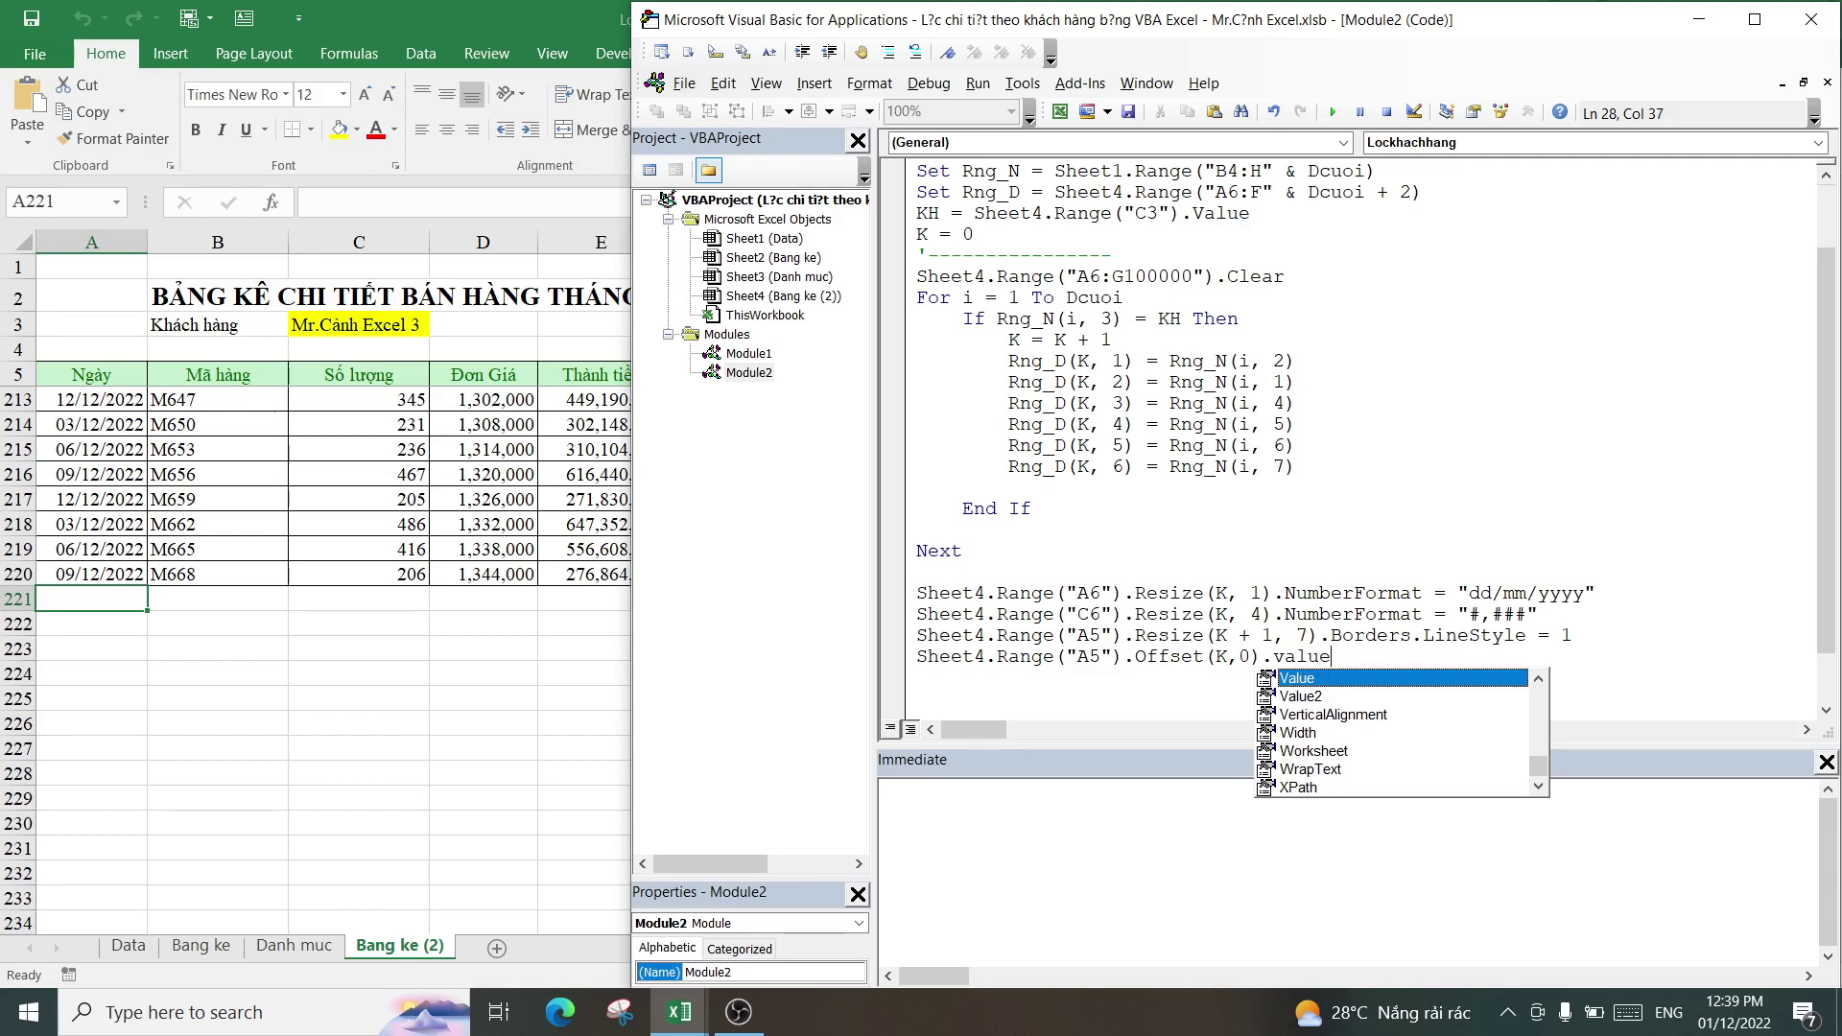
pyautogui.click(1229, 658)
pyautogui.write('+')
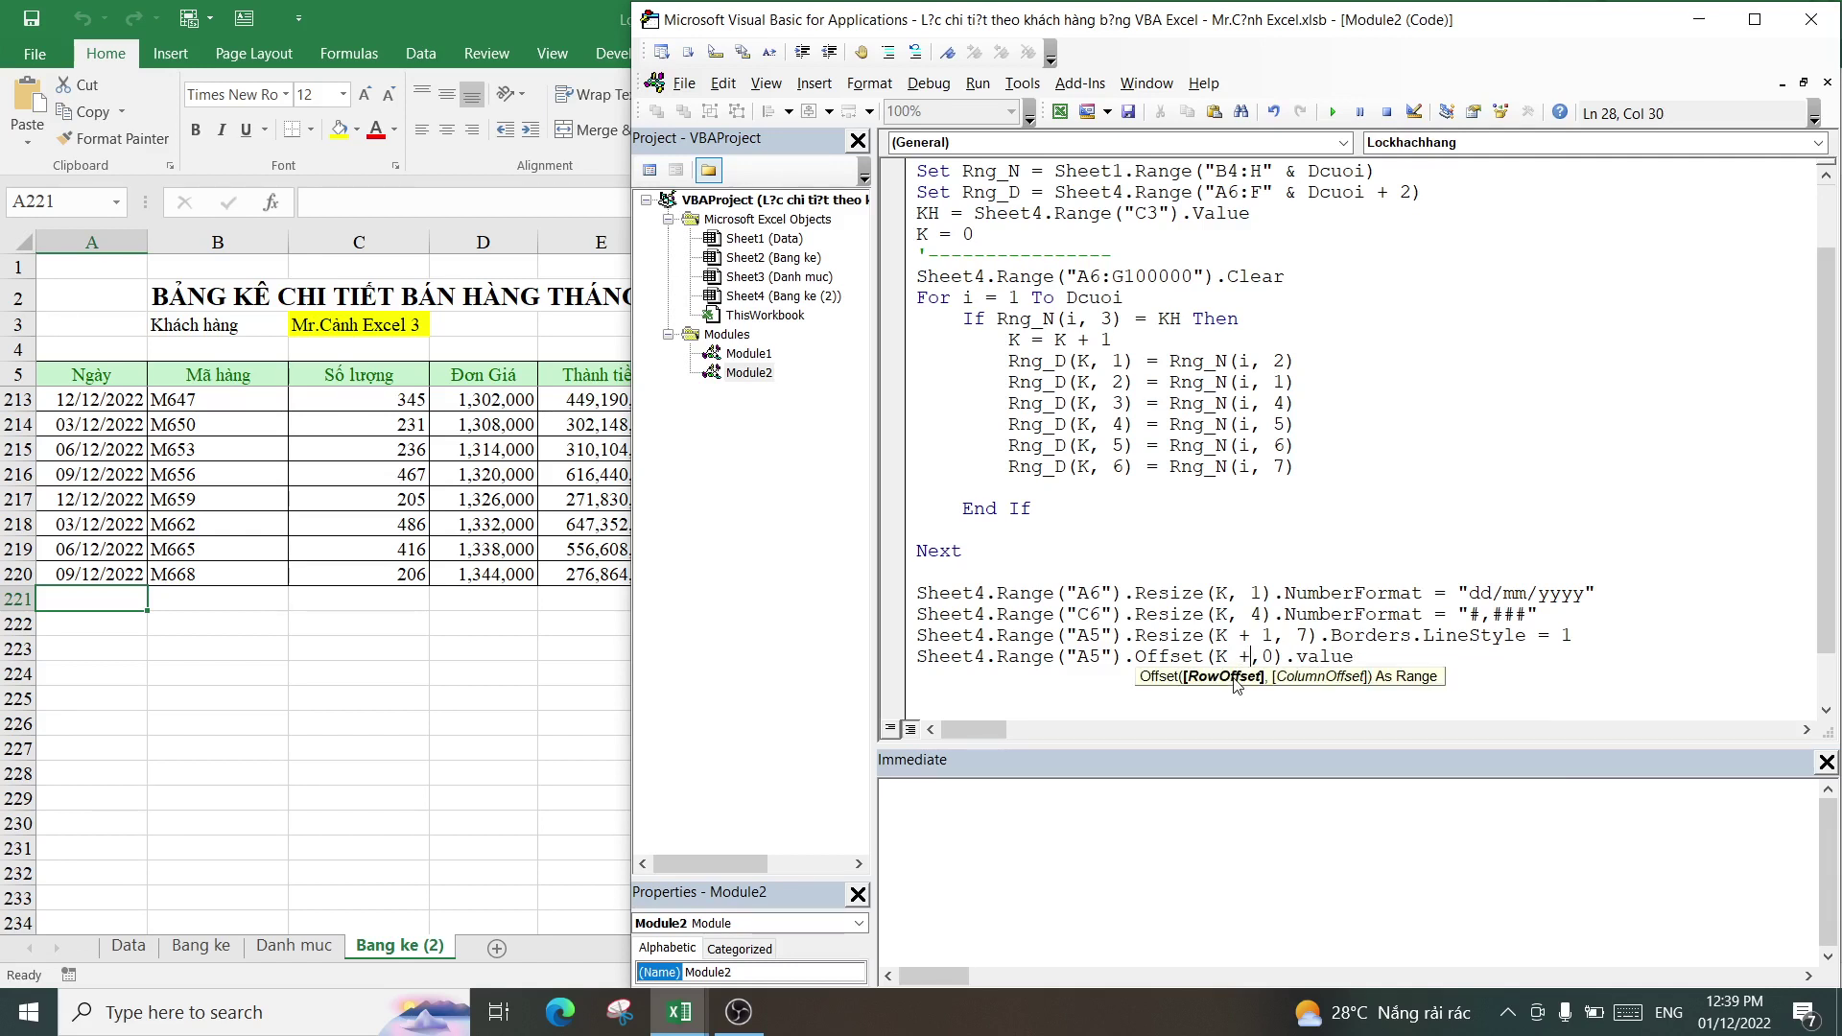
pyautogui.write('1')
pyautogui.click(1393, 656)
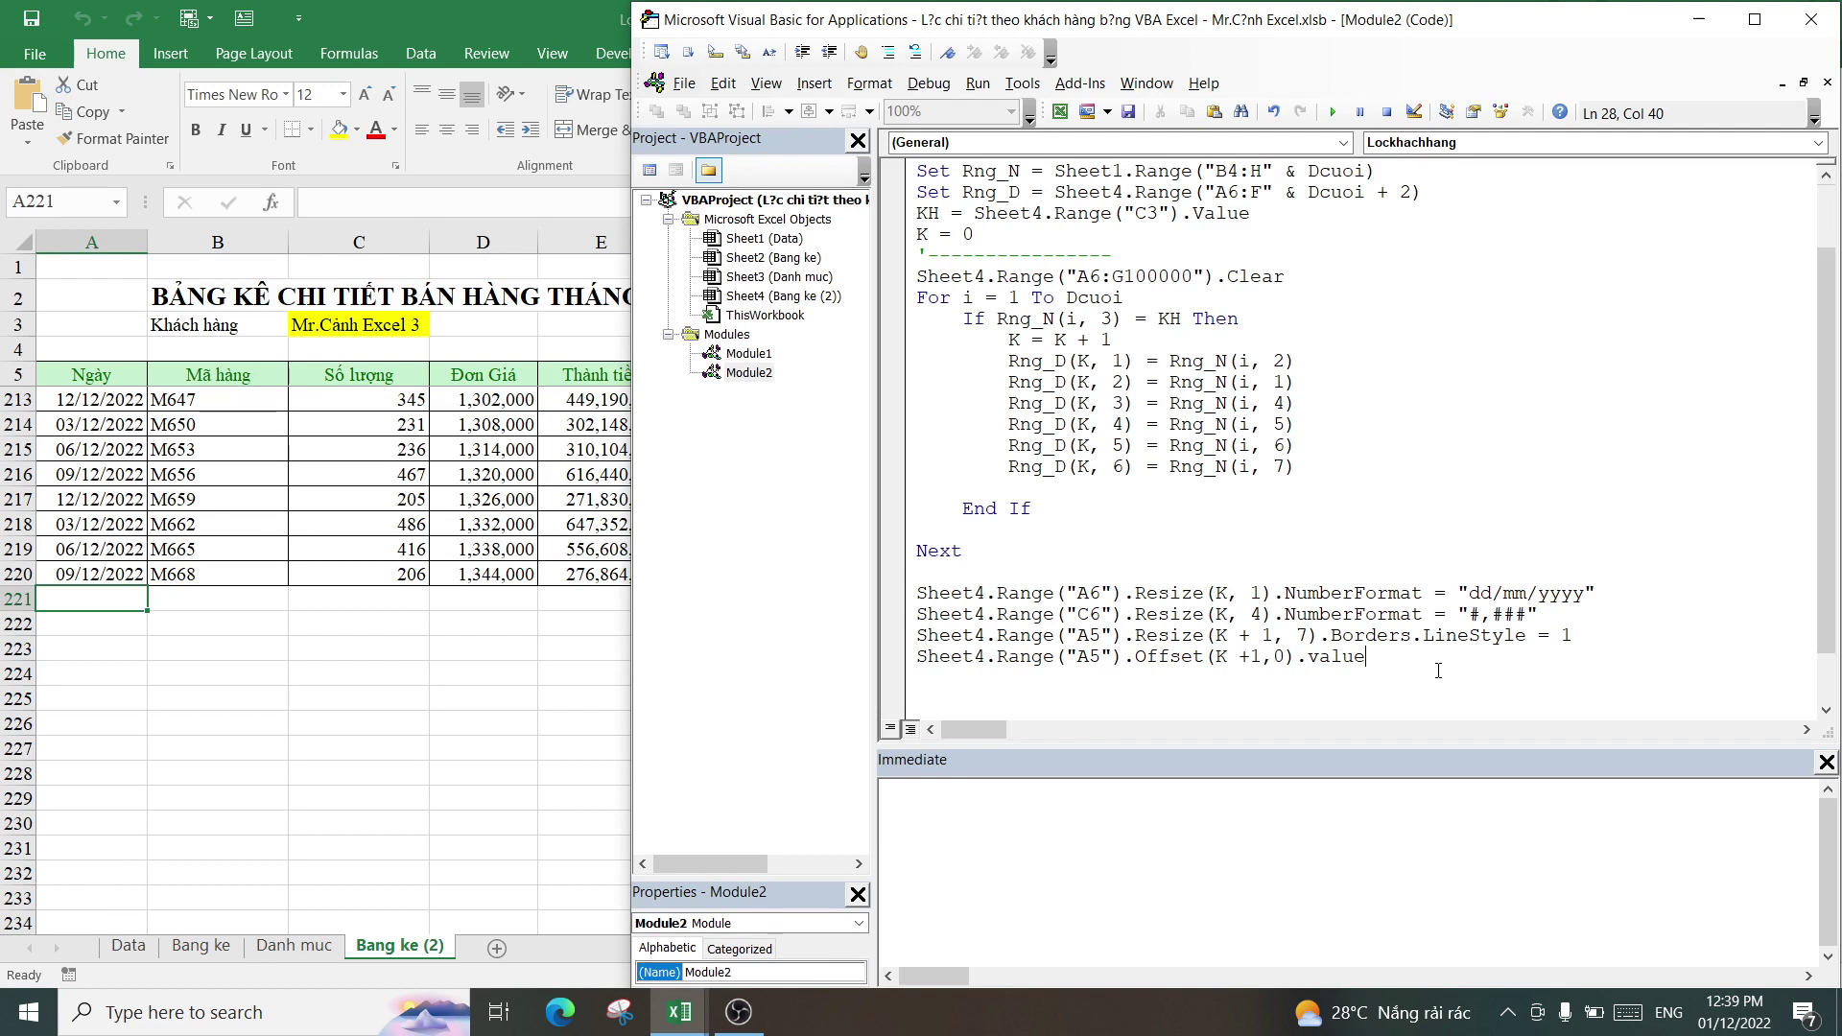
pyautogui.write('=')
pyautogui.write('"Tot')
pyautogui.write('al"')
pyautogui.write(':')
pyautogui.press('Return')
pyautogui.press('Return')
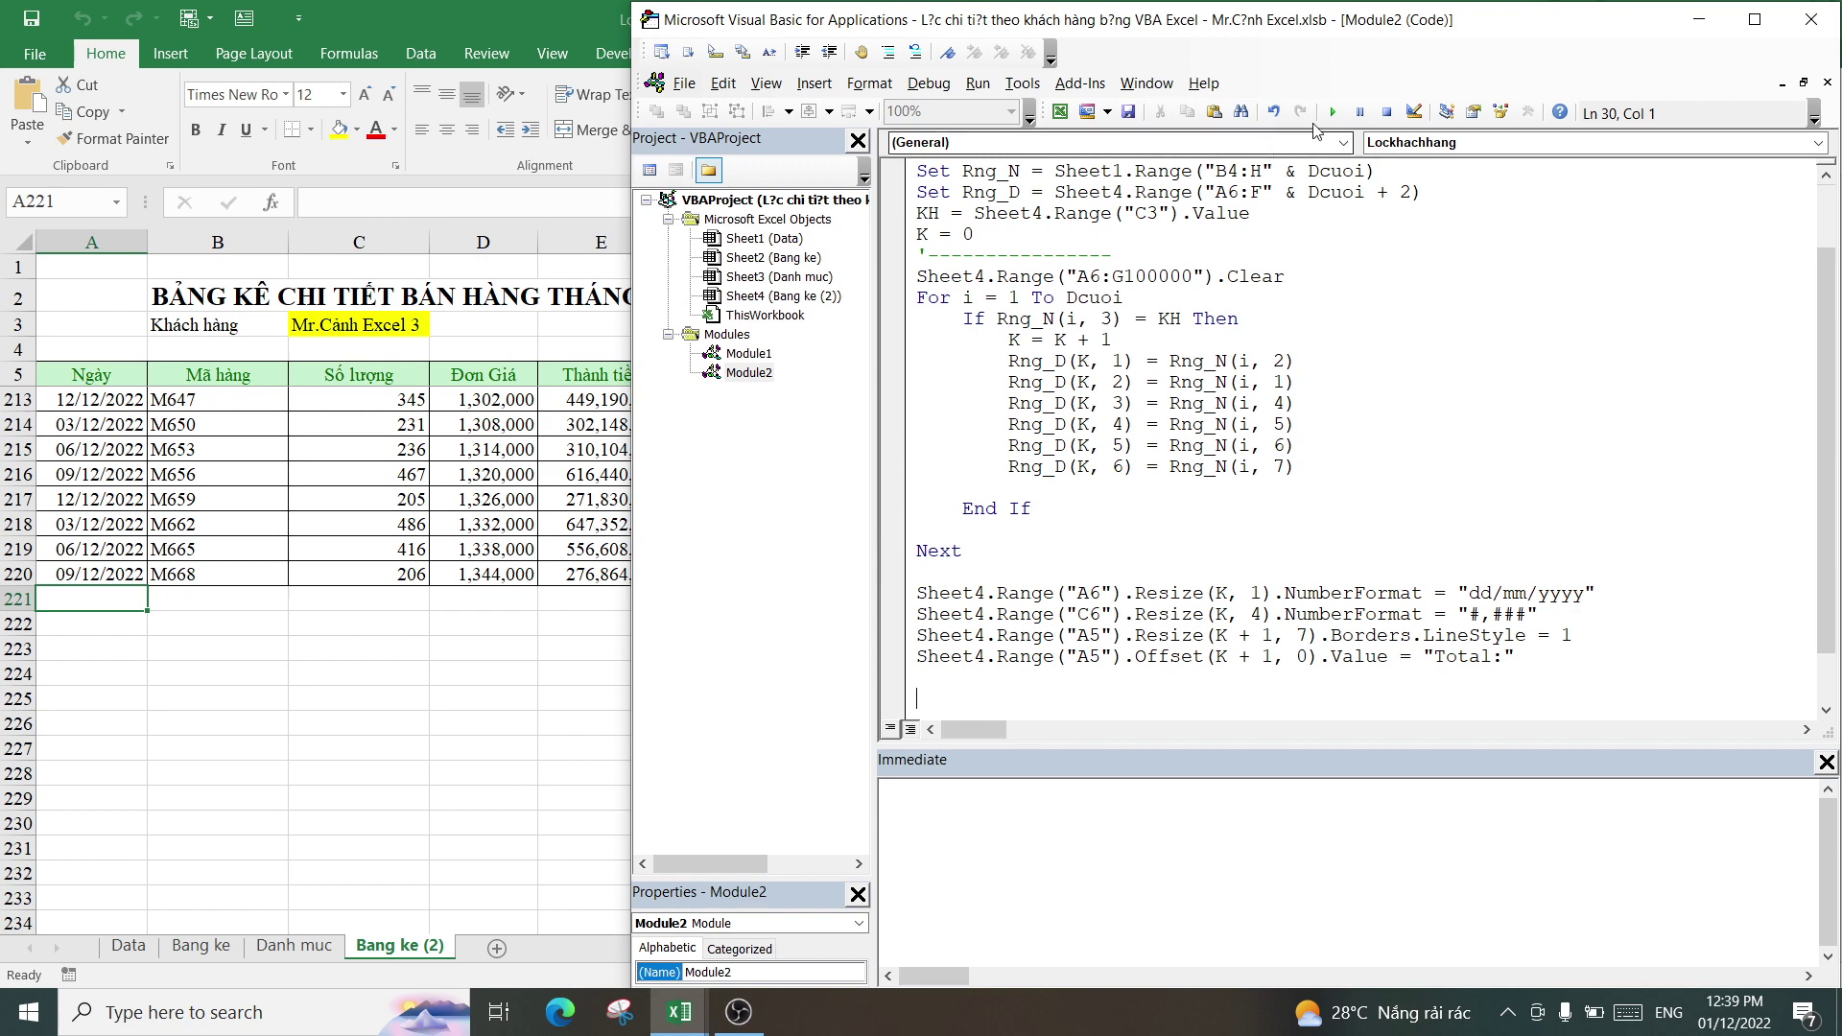
# - Run the macro, confirm "Total:" in A221, and mark C221:F221 for totals
pyautogui.click(1334, 113)
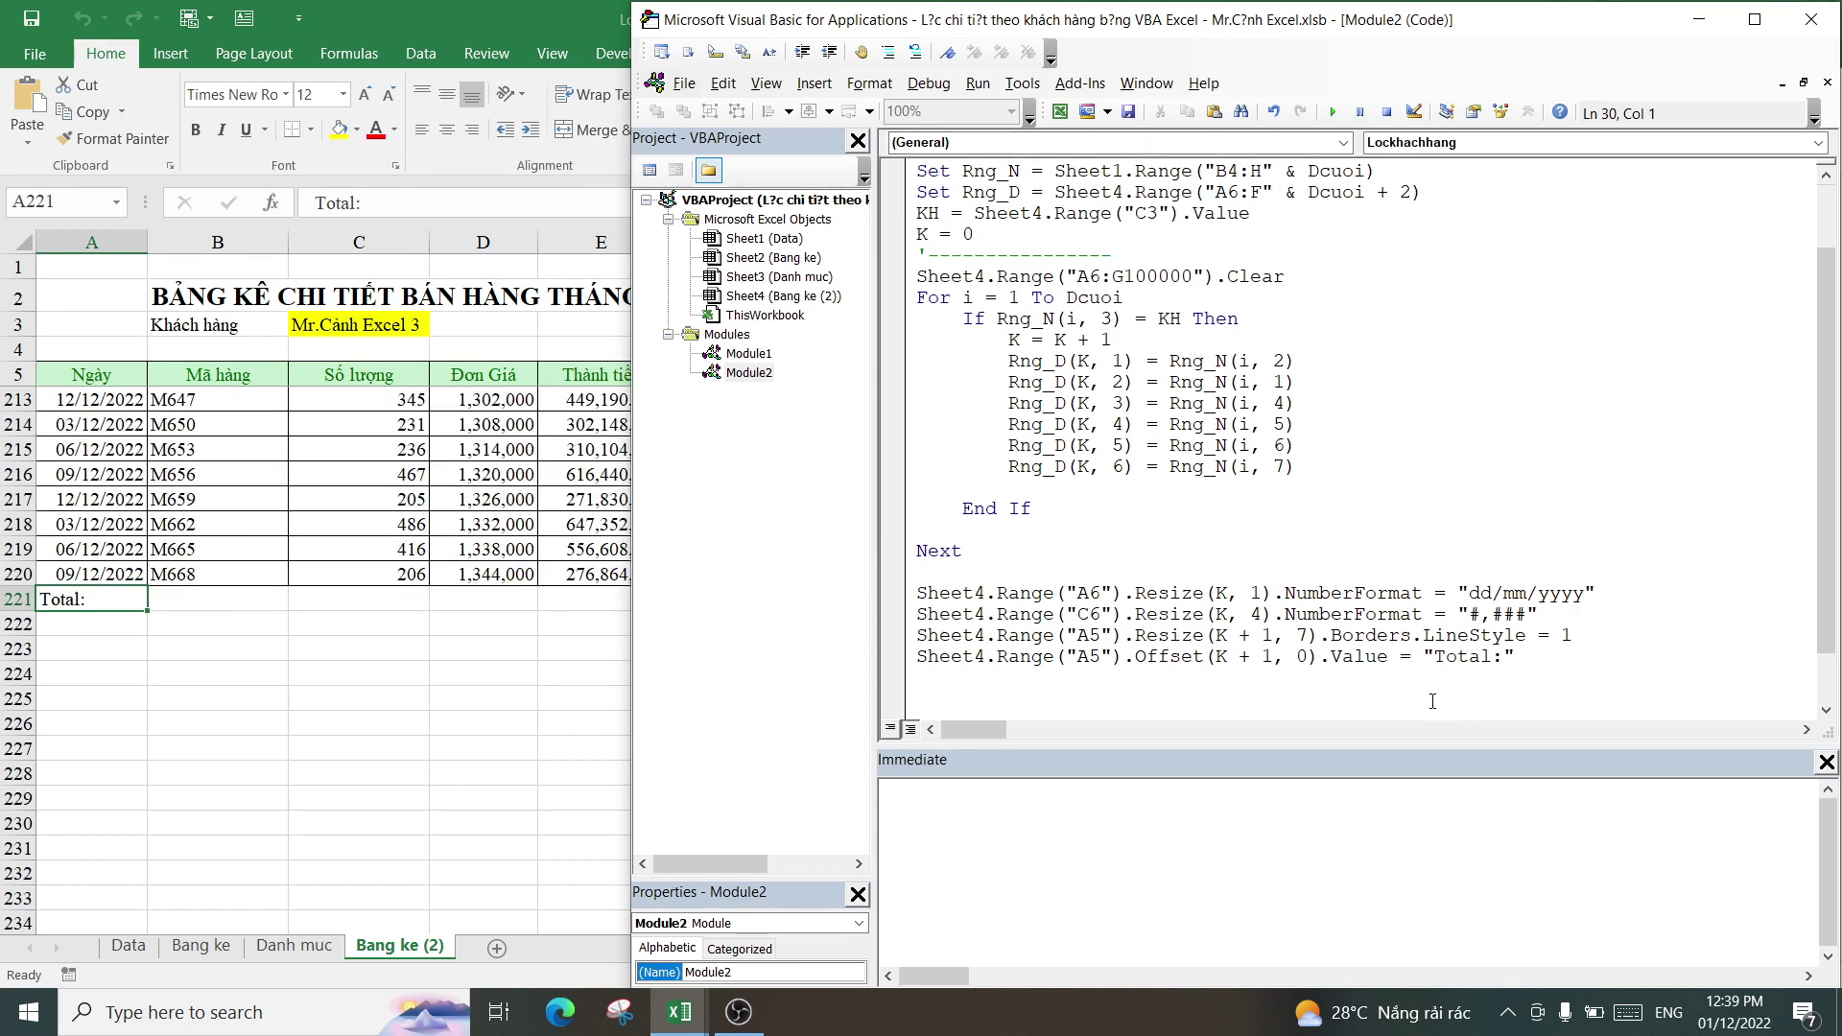
pyautogui.click(1411, 680)
pyautogui.moveTo(403, 599); pyautogui.dragTo(755, 603)
pyautogui.click(384, 595)
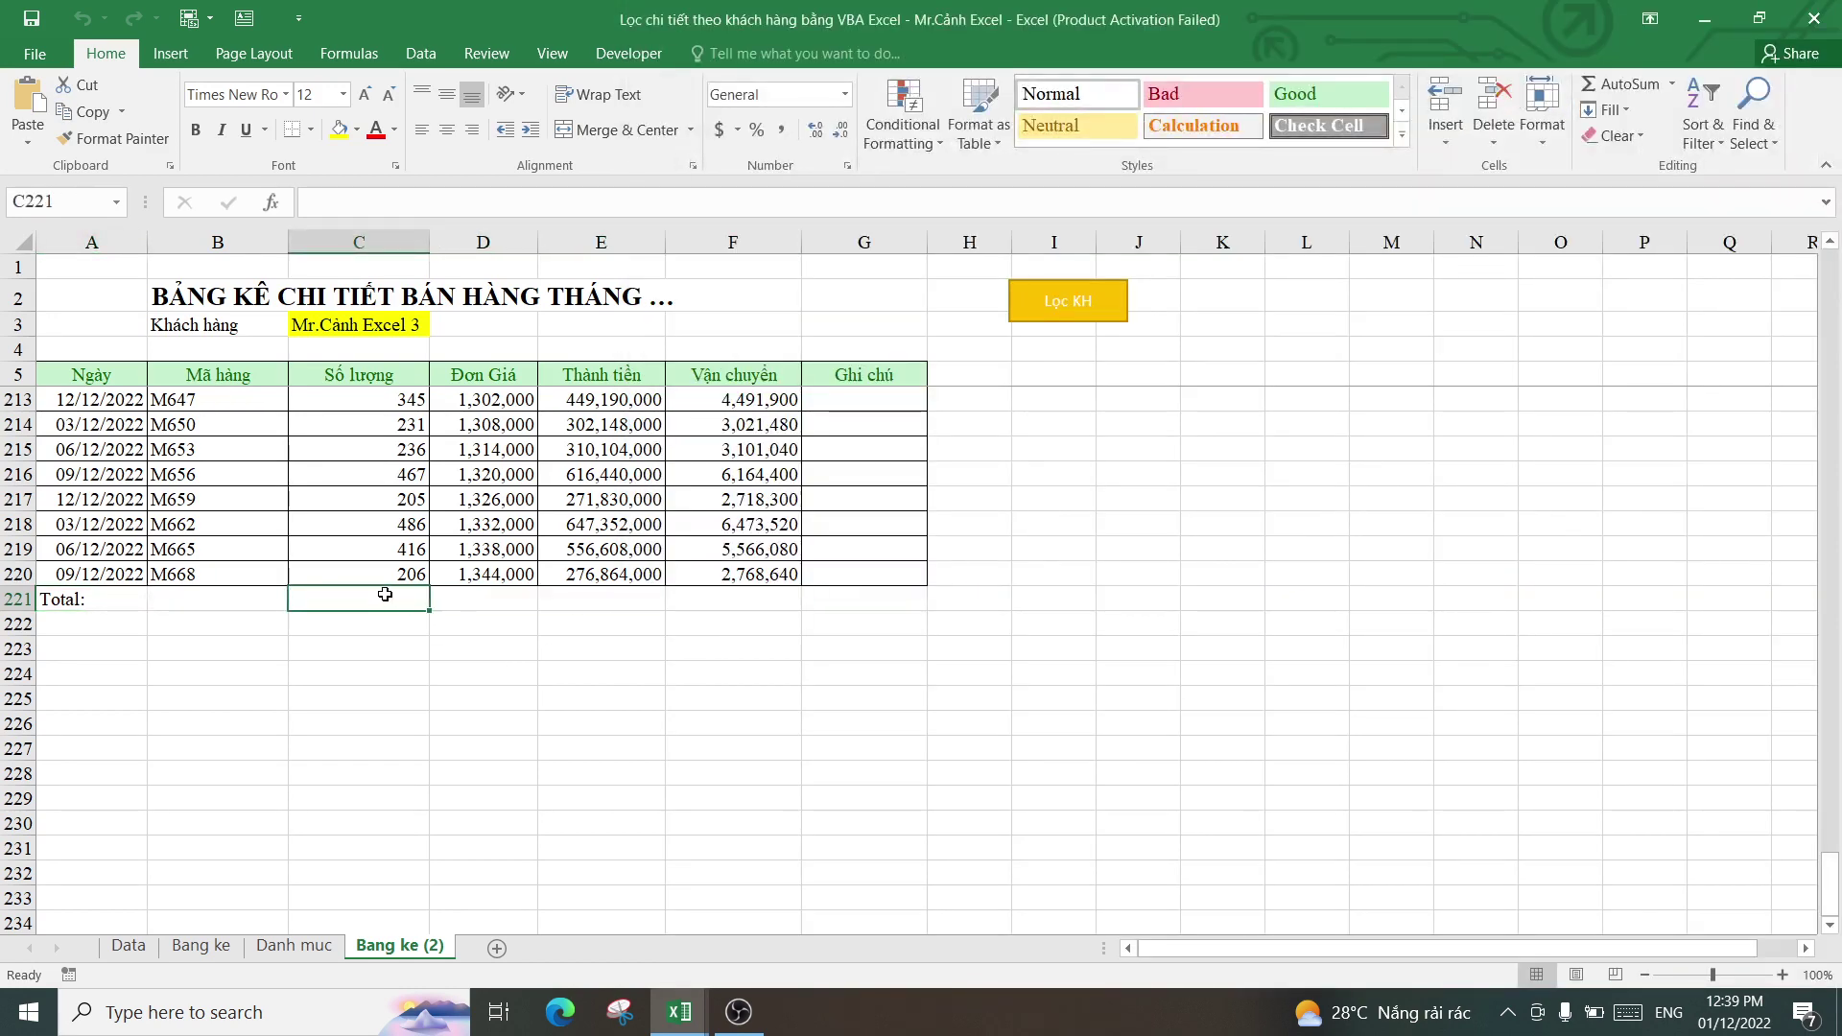
pyautogui.click(725, 599)
pyautogui.moveTo(369, 600); pyautogui.dragTo(739, 597)
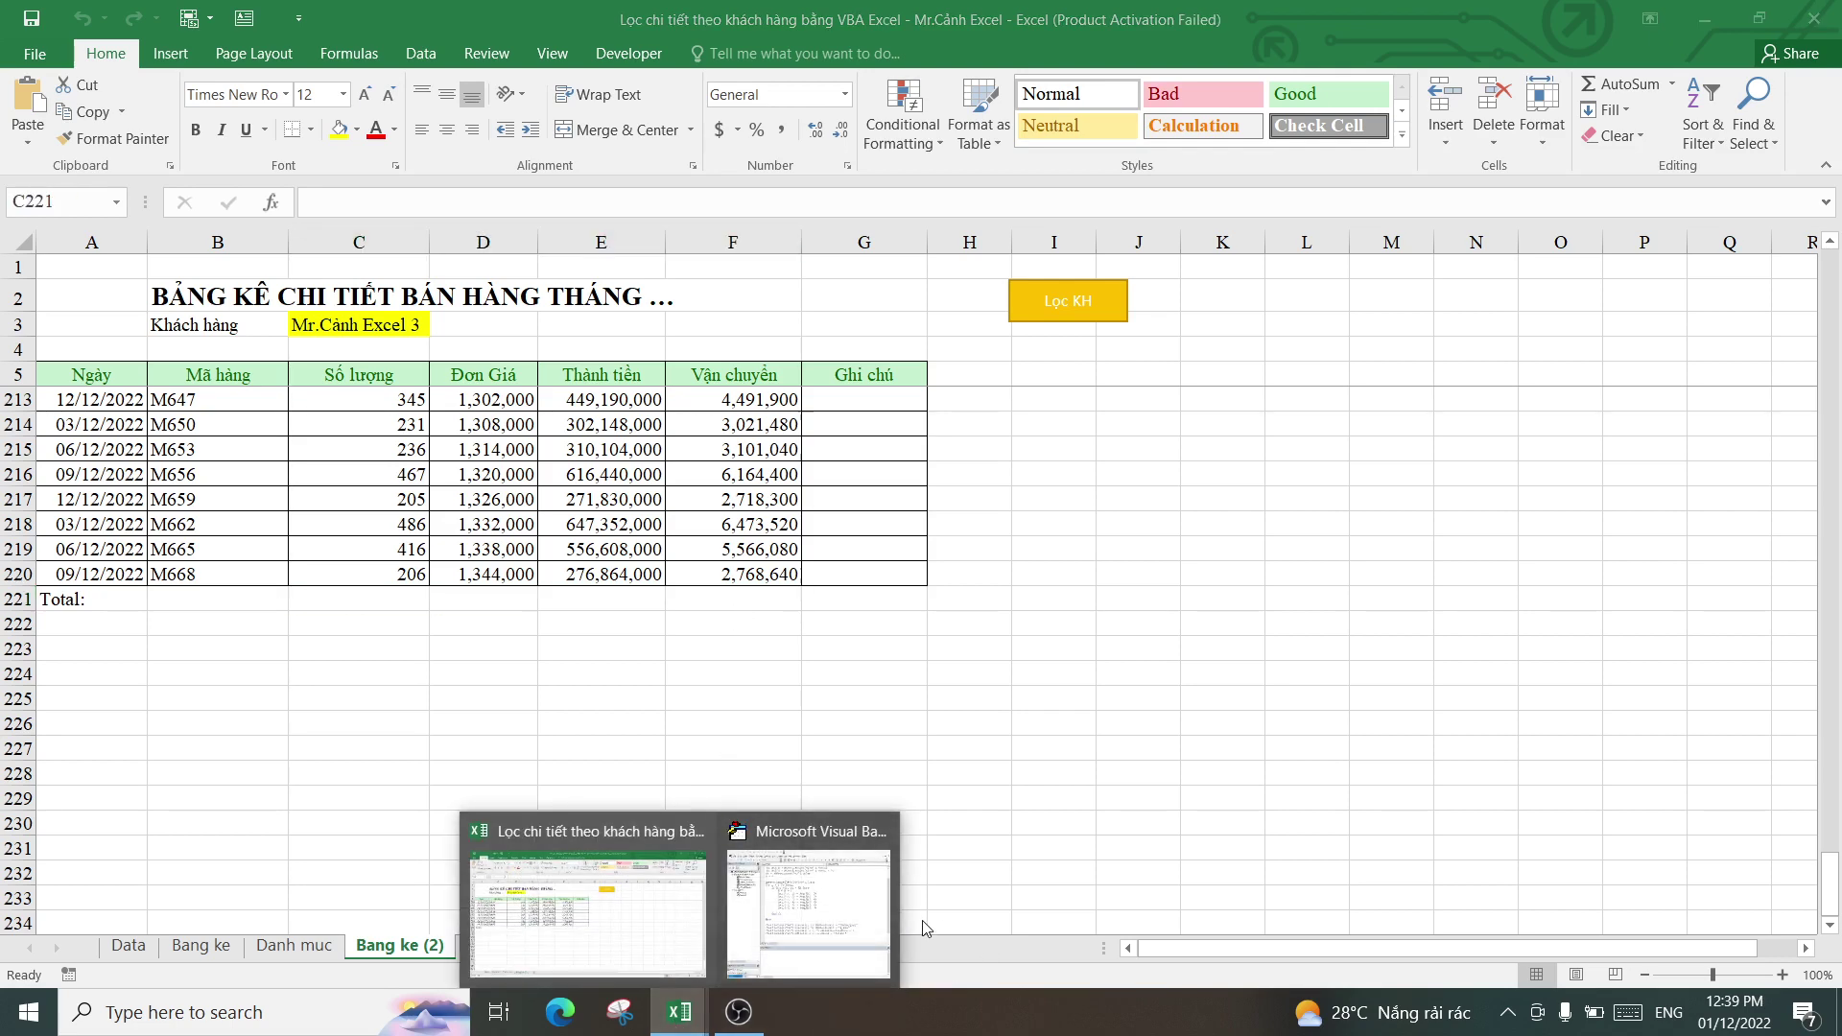
pyautogui.click(809, 911)
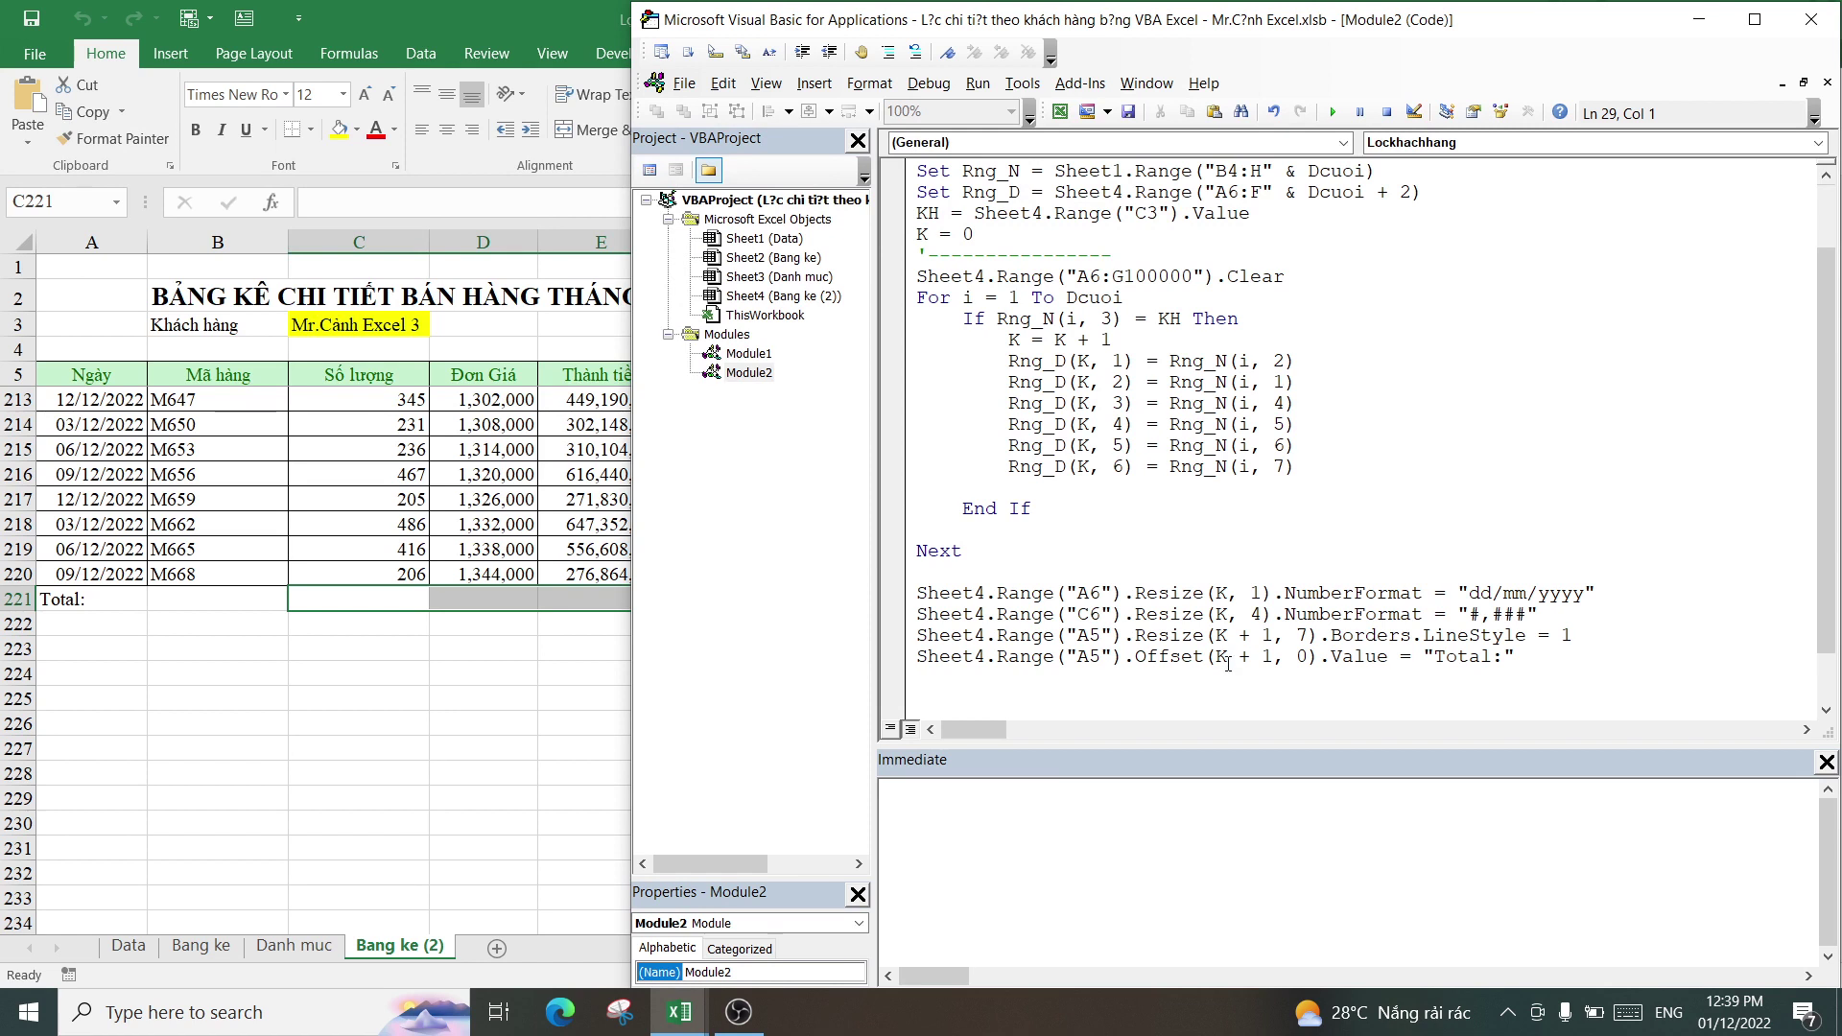
# - Copy the Total line's range reference onto a new line and change A5 to C5
pyautogui.moveTo(1316, 658); pyautogui.dragTo(916, 656)
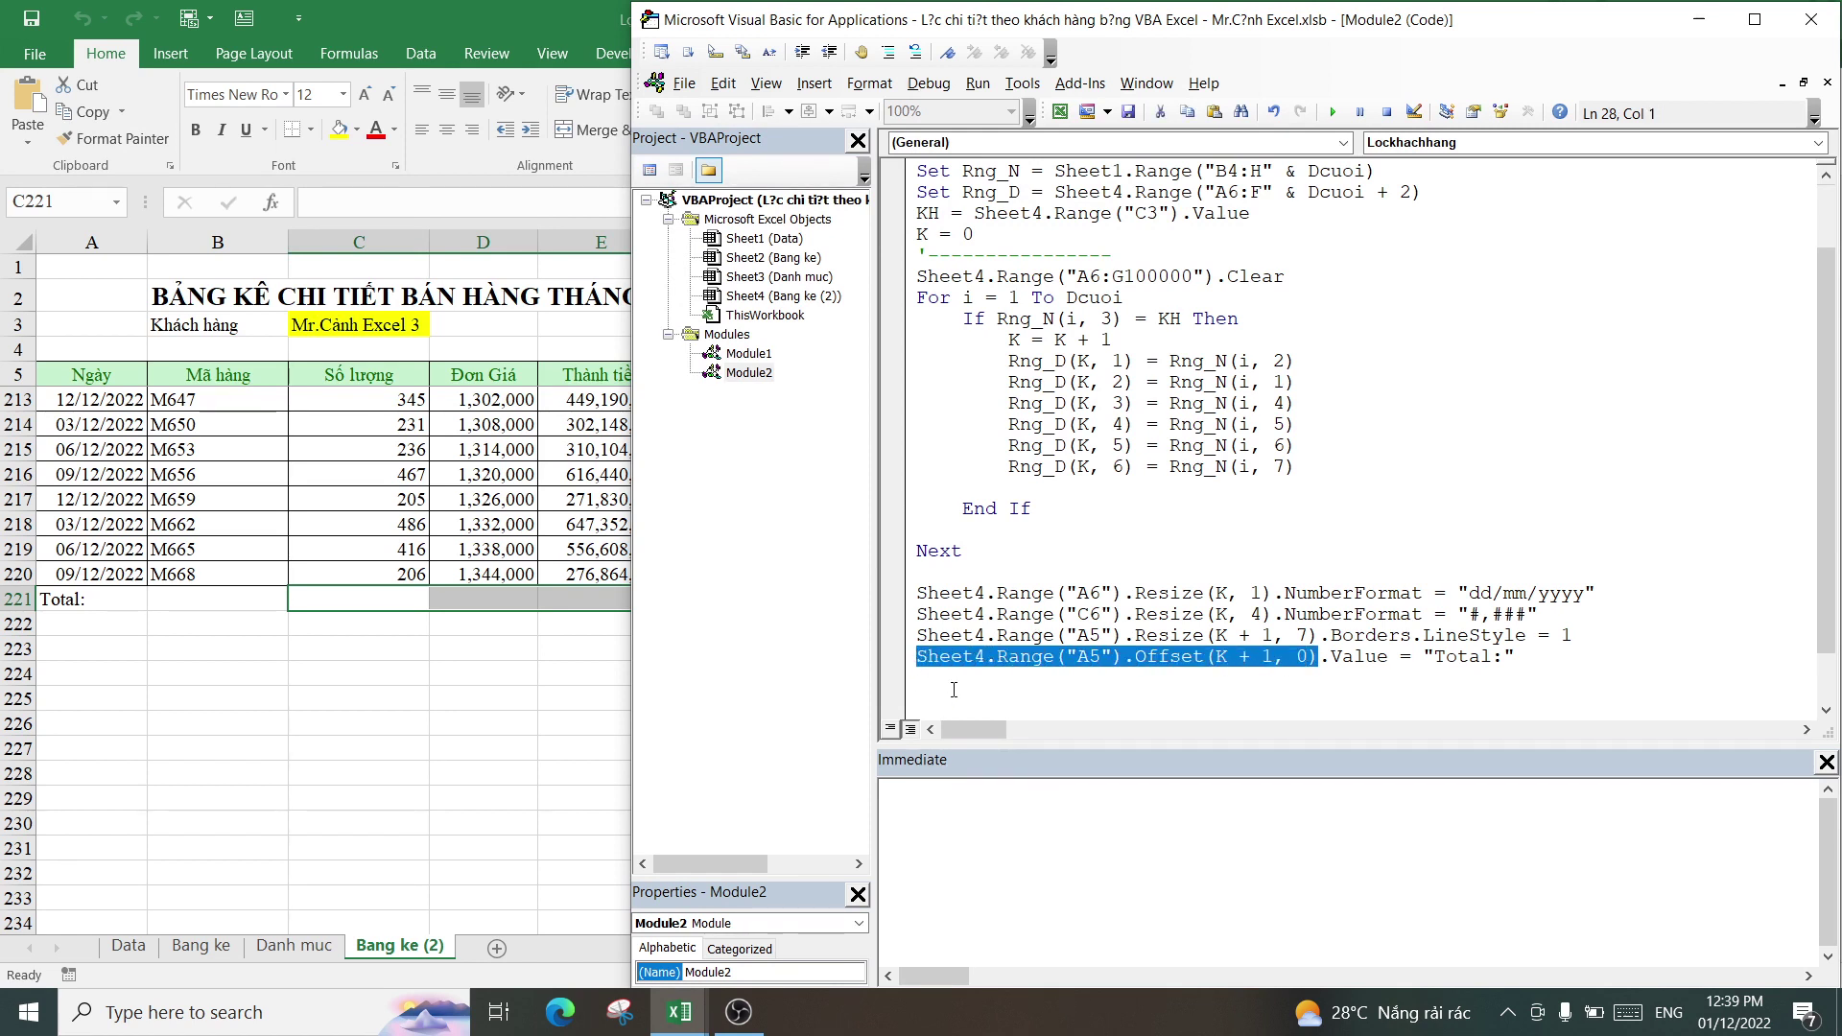
pyautogui.click(953, 690)
pyautogui.write('Sheet4.Range("A5").Offset(K + 1, 0)')
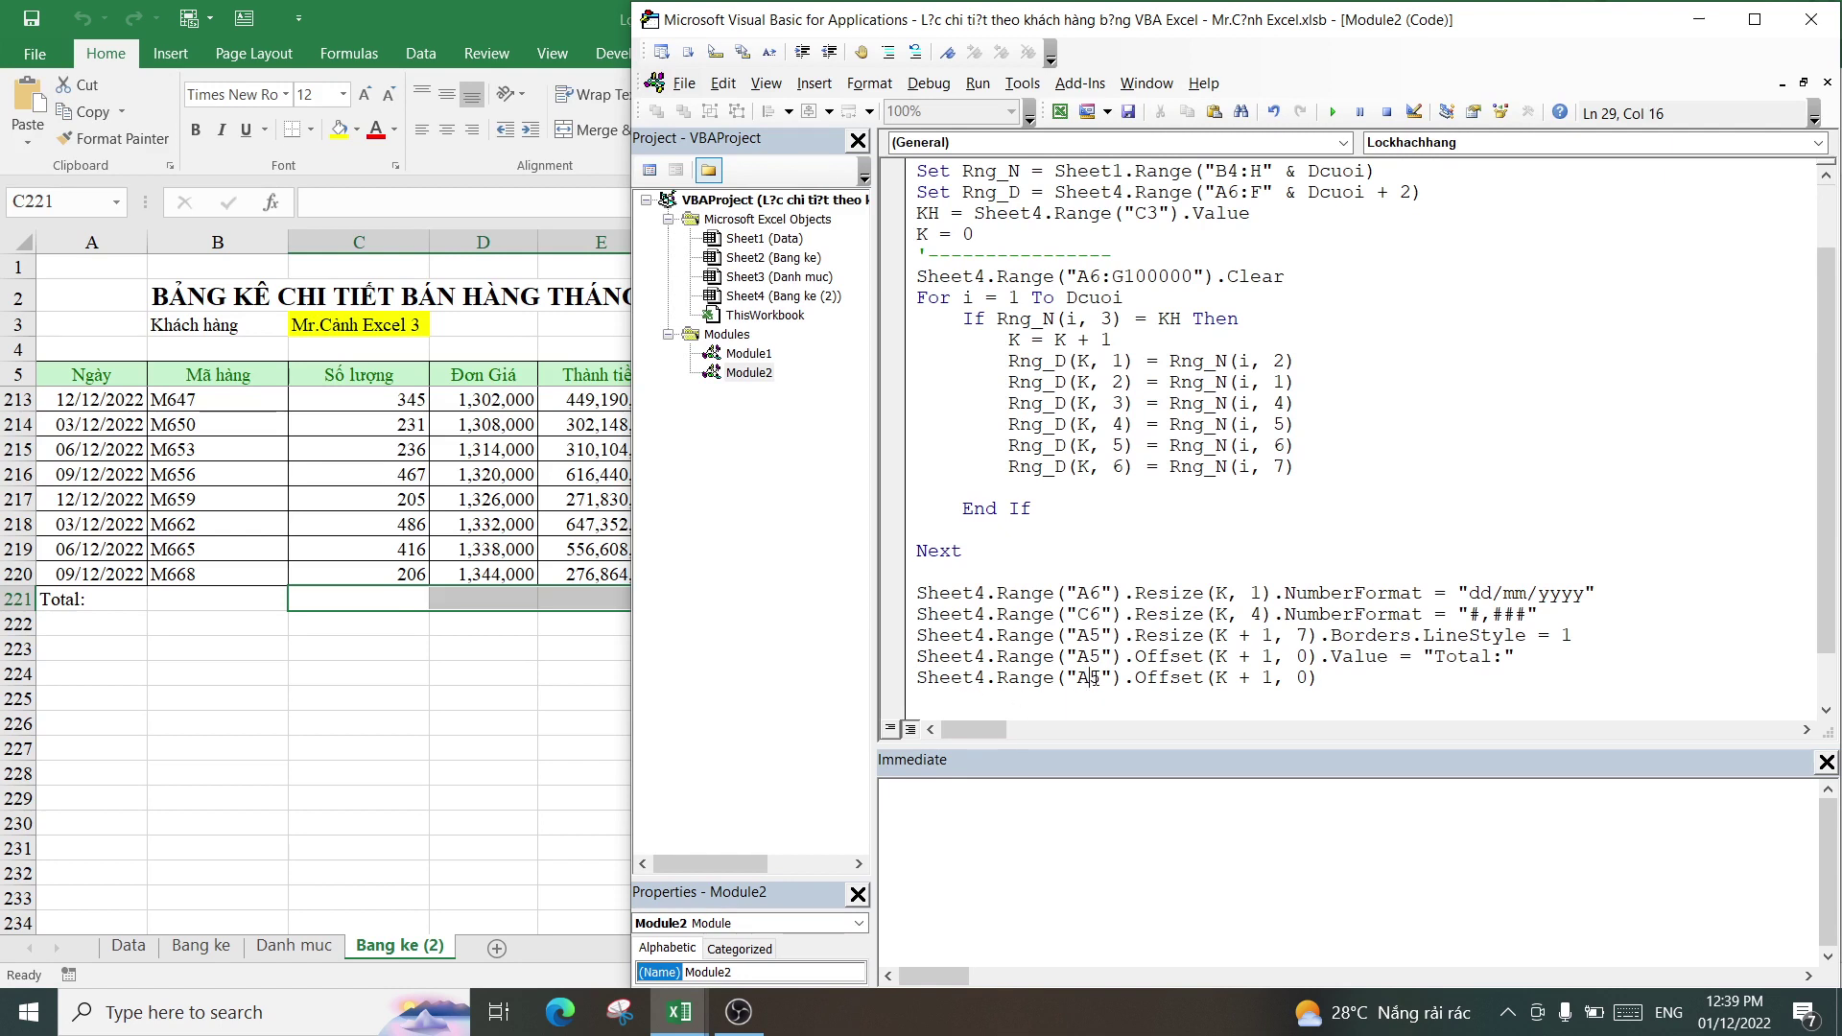
pyautogui.press('BackSpace')
pyautogui.write('C')
pyautogui.click(1350, 702)
pyautogui.press('Return')
# - Append the FormulaR1C1 property to the C5 Offset reference
pyautogui.write('.')
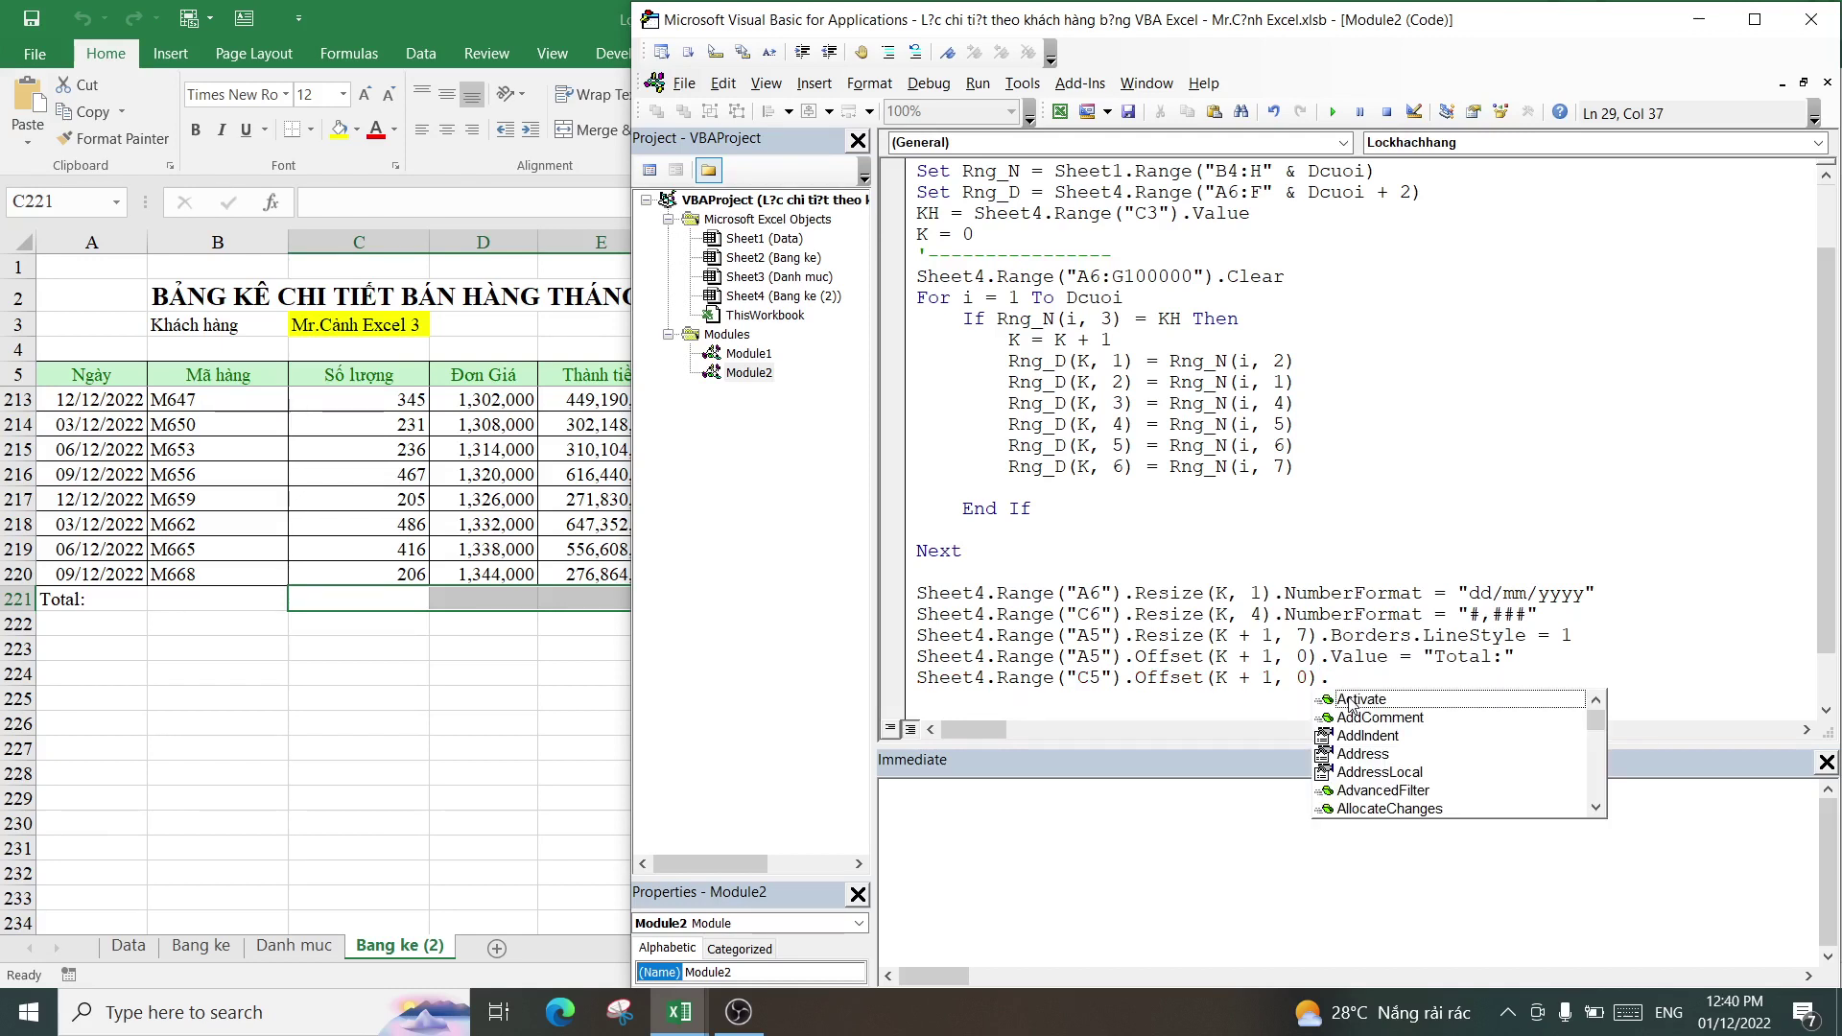
pyautogui.write('fo')
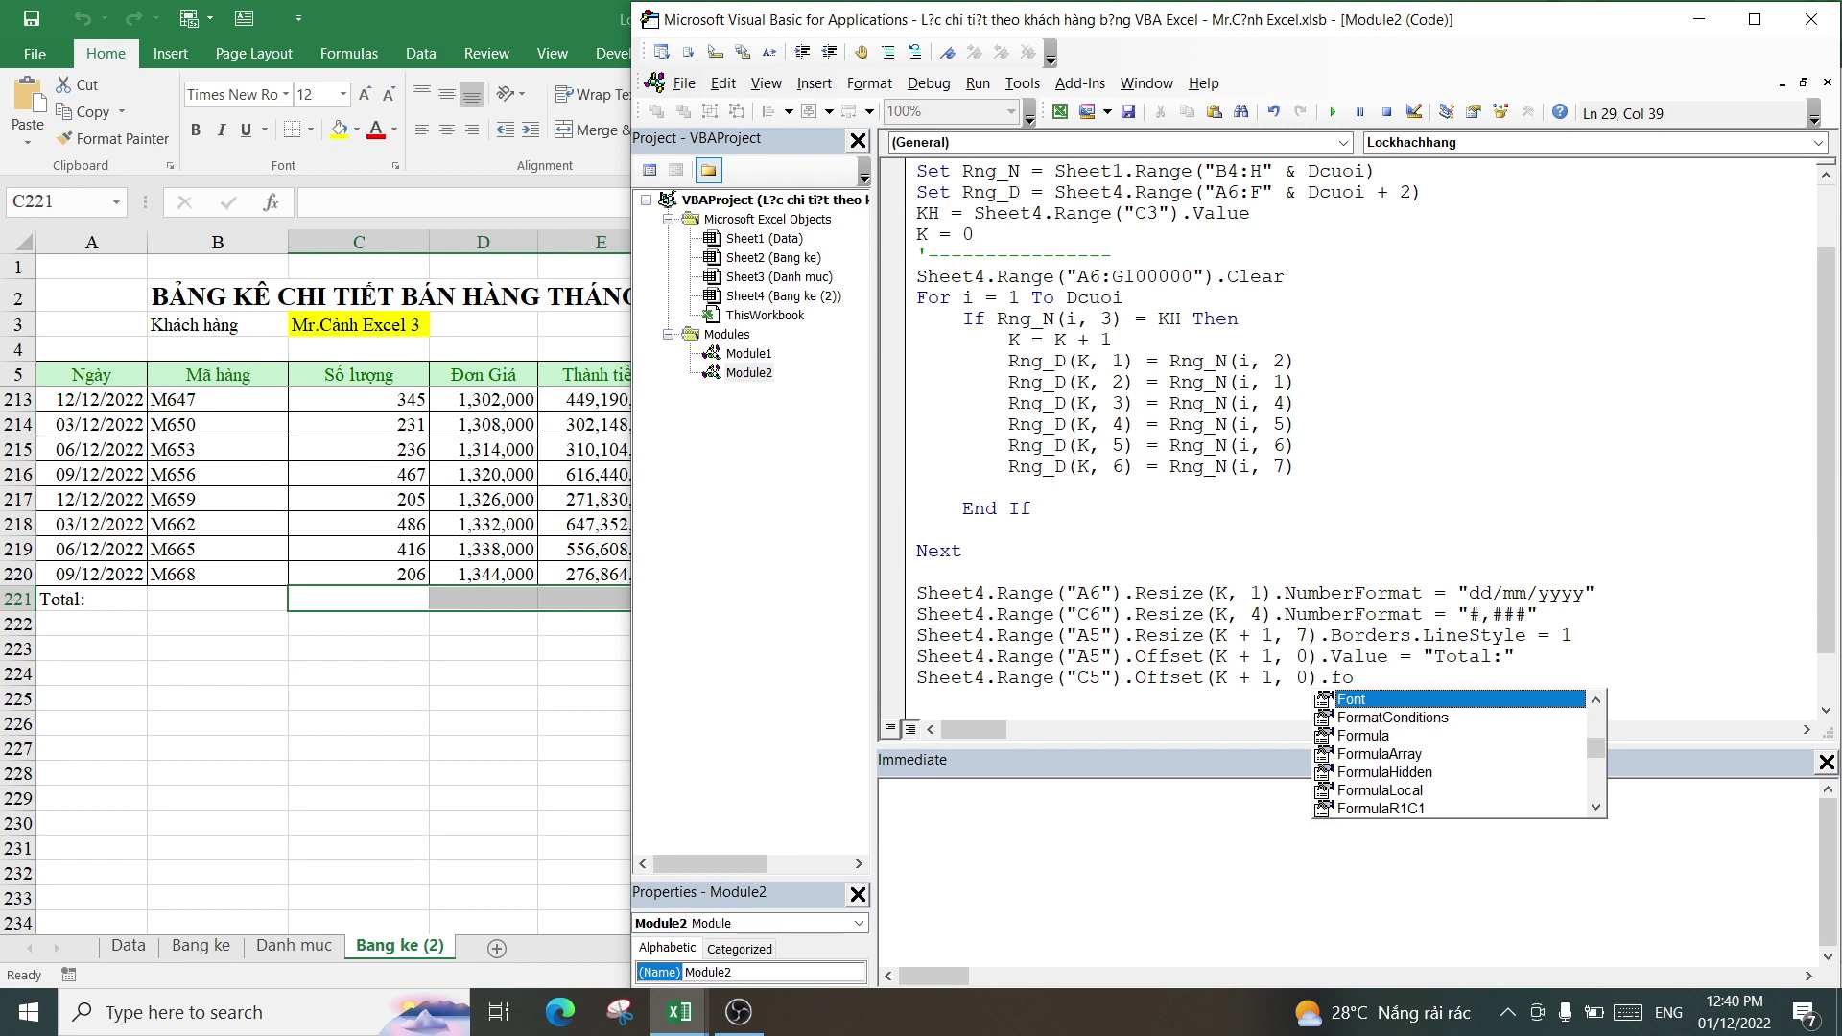
pyautogui.press('Down')
pyautogui.press('Down')
pyautogui.press('Down')
pyautogui.press('Down')
pyautogui.press('Down')
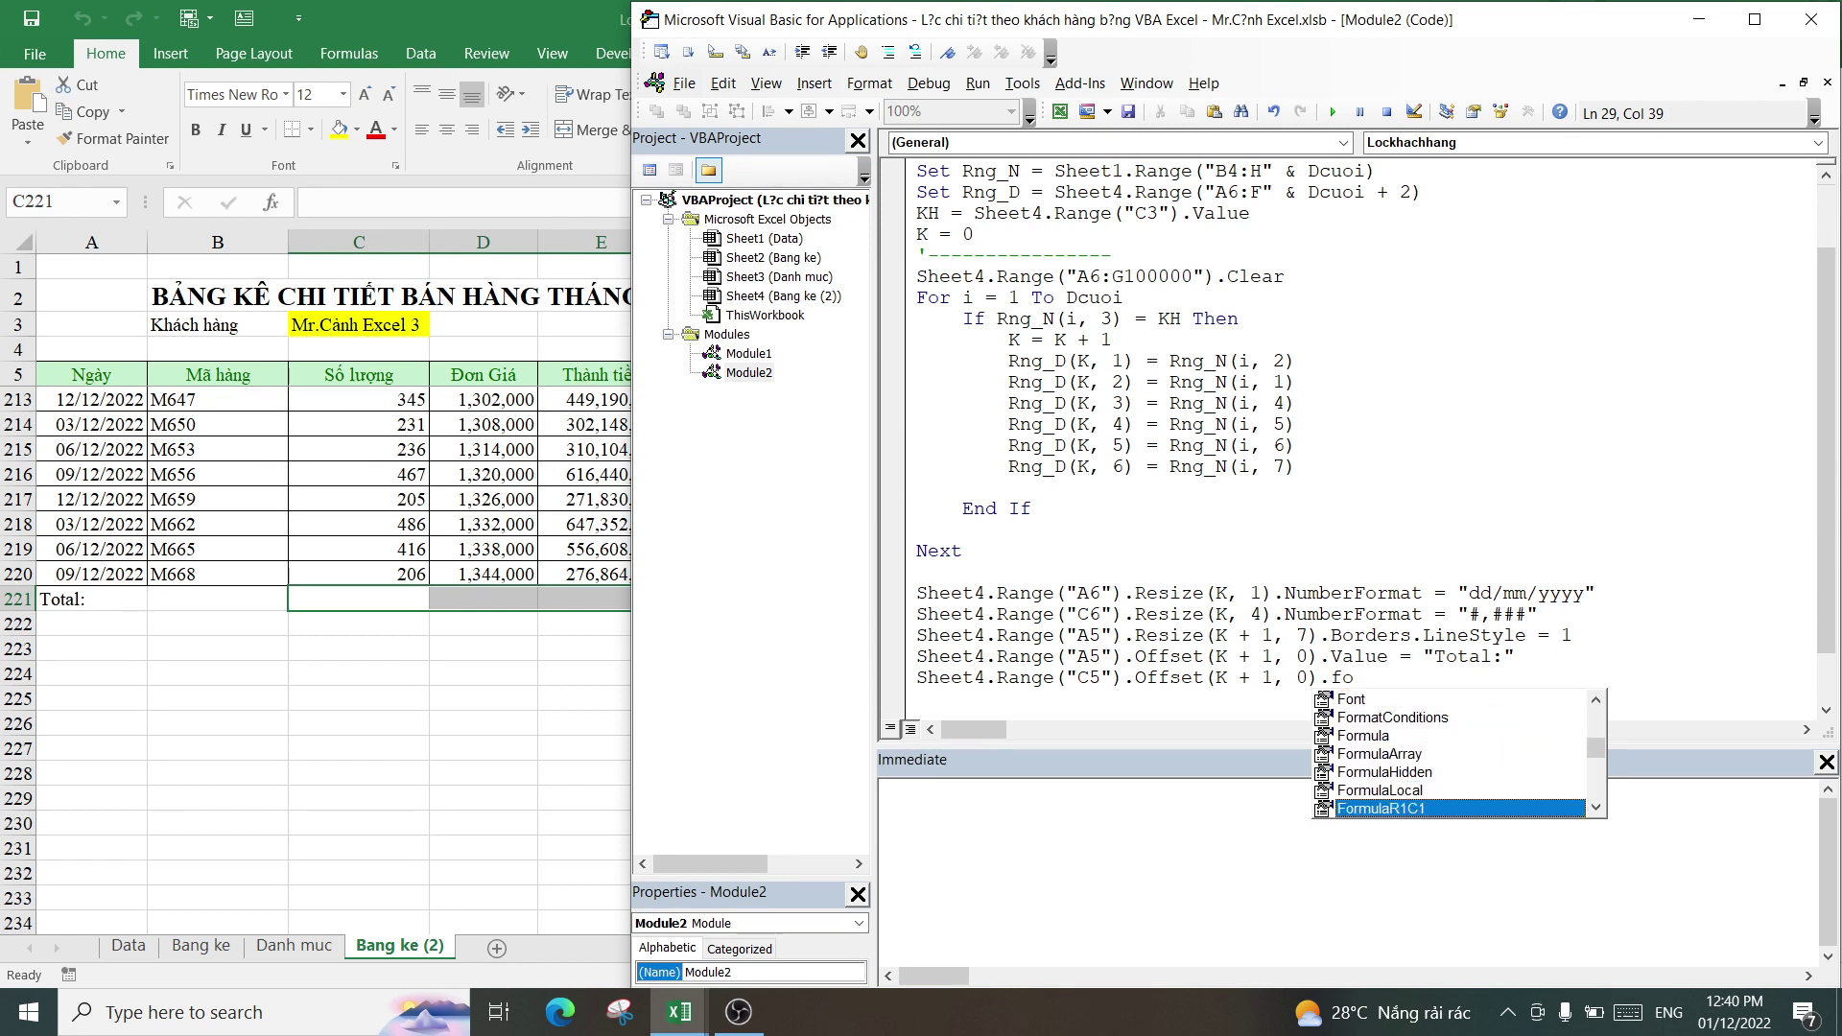
pyautogui.press('Down')
pyautogui.press('Down')
pyautogui.press('Tab')
pyautogui.press('BackSpace')
pyautogui.press('BackSpace')
pyautogui.press('BackSpace')
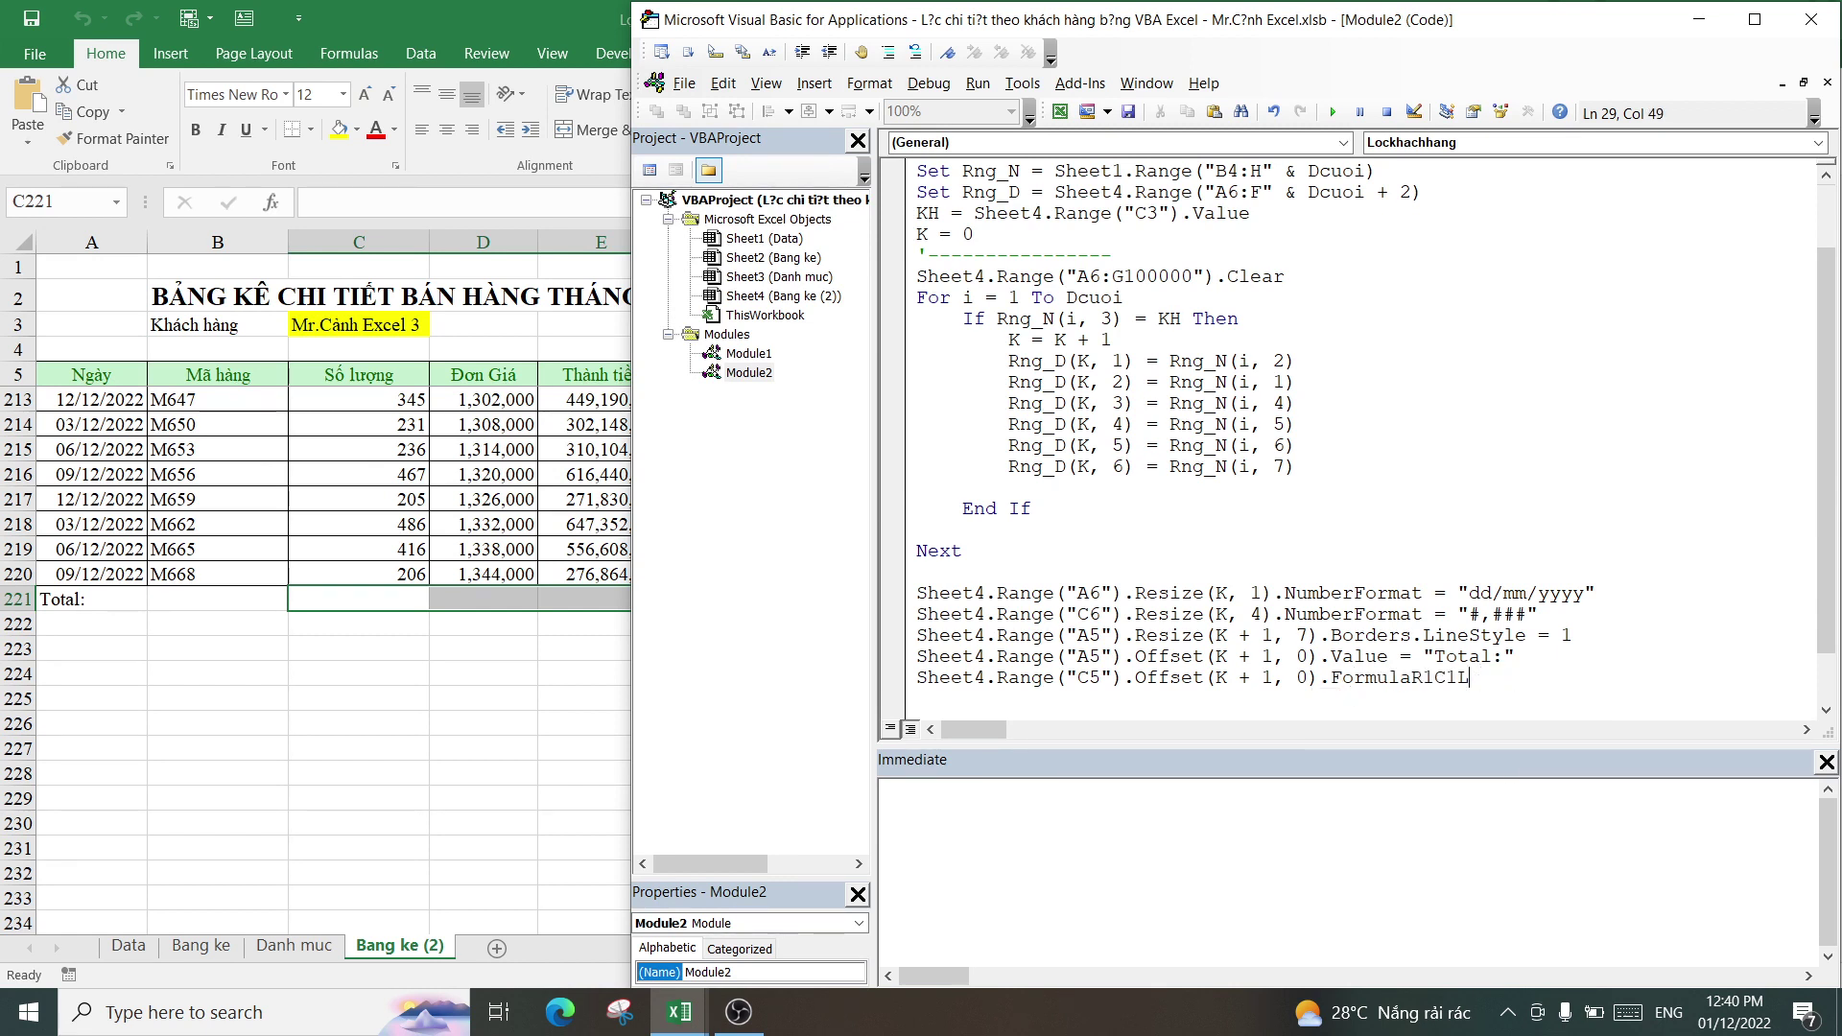
pyautogui.press('BackSpace')
pyautogui.press('BackSpace')
pyautogui.press('BackSpace')
pyautogui.press('BackSpace')
pyautogui.press('BackSpace')
pyautogui.press('BackSpace')
pyautogui.press('BackSpace')
pyautogui.press('BackSpace')
pyautogui.press('BackSpace')
pyautogui.write('fo')
pyautogui.hotkey('ctrl', 'space')
pyautogui.press('Down')
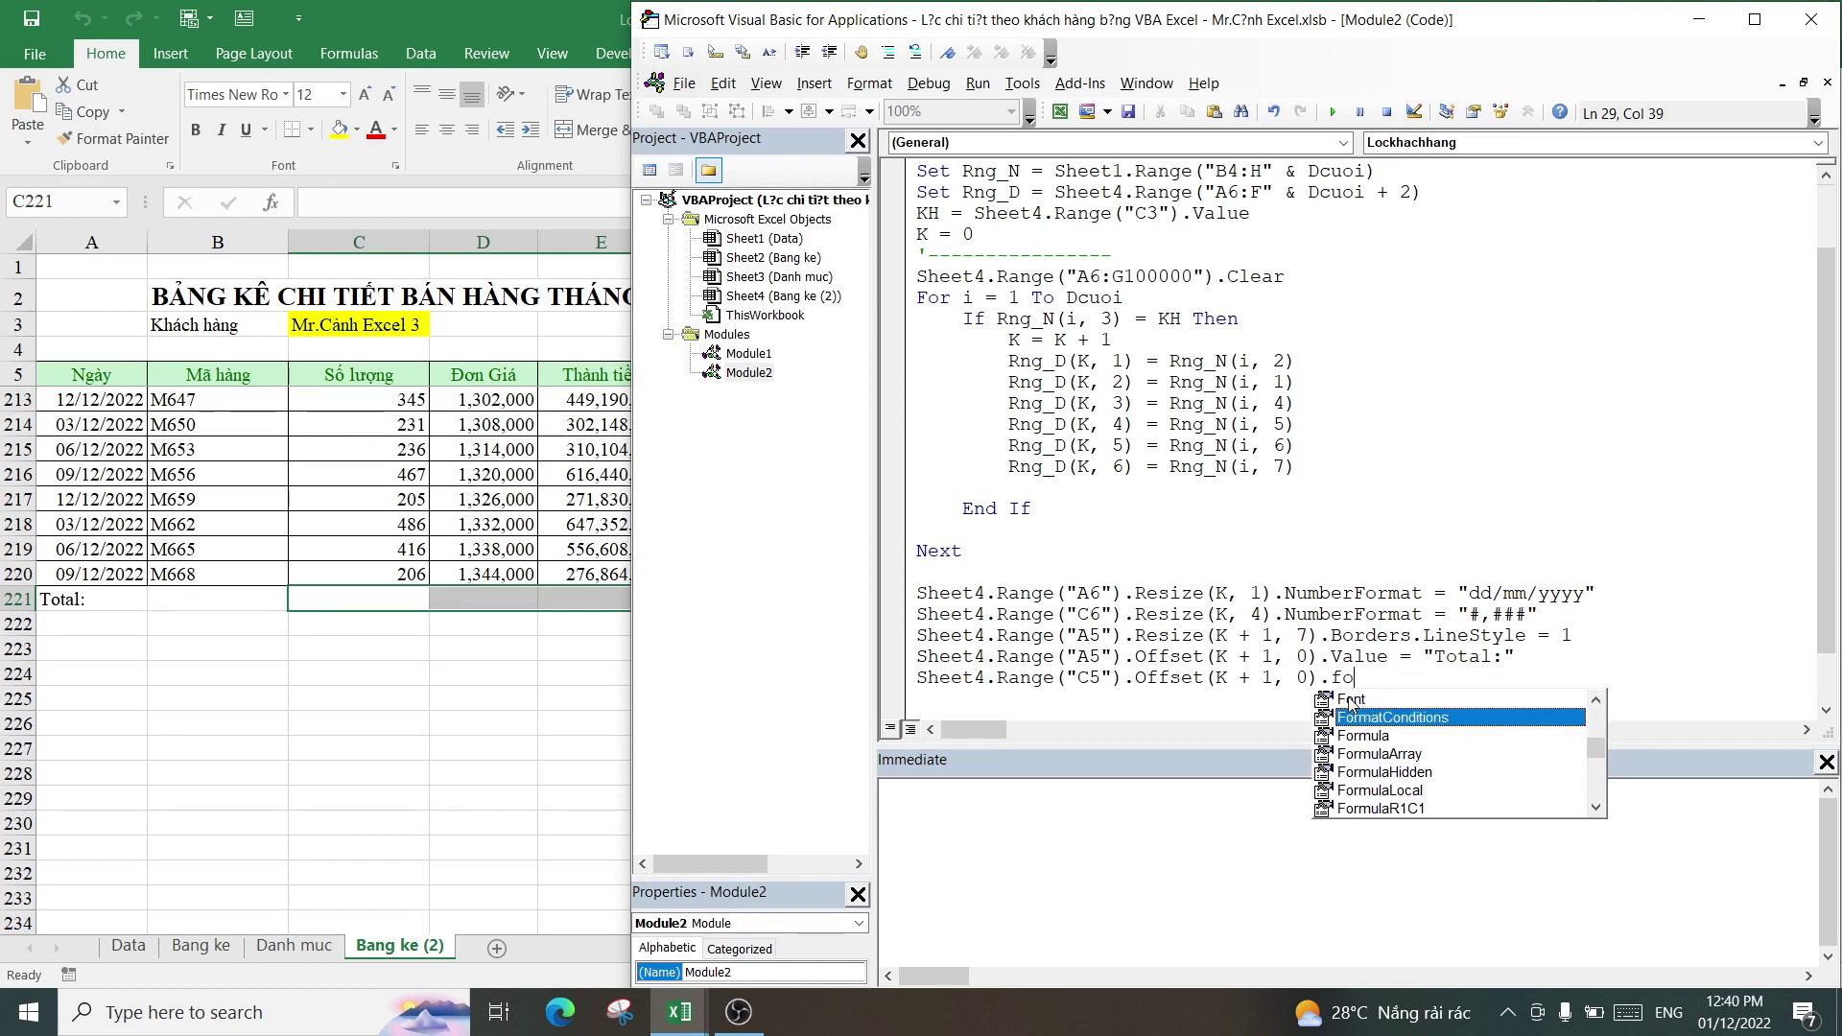
pyautogui.press('Down')
pyautogui.press('Down')
pyautogui.press('Down')
pyautogui.press('Down')
pyautogui.press('Down')
pyautogui.press('Tab')
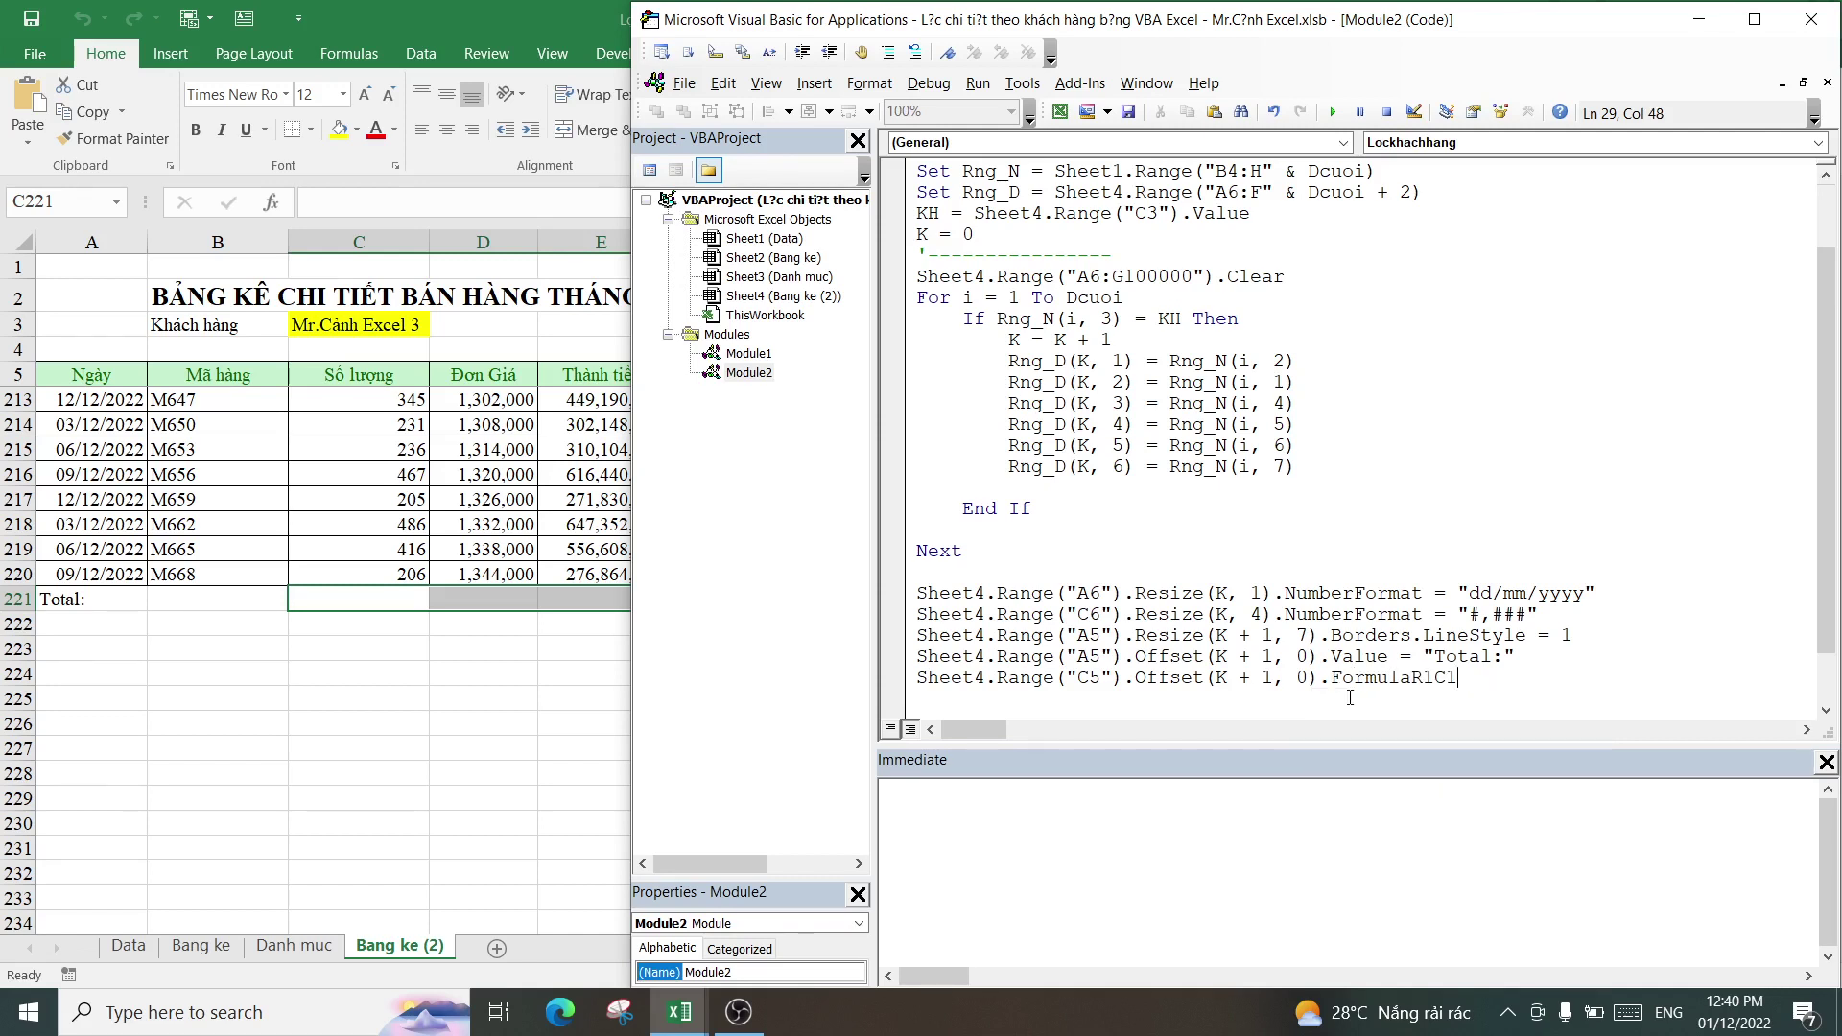
# - Assign the formula "=SUM(RC:RC)" to that property
pyautogui.write('= ')
pyautogui.write('SU')
pyautogui.write('M(')
pyautogui.write(')')
pyautogui.write('rc')
pyautogui.press('BackSpace')
pyautogui.press('BackSpace')
pyautogui.write('r')
pyautogui.press('BackSpace')
pyautogui.write('R')
pyautogui.write('C:RC')
pyautogui.click(1623, 699)
# - Inspect the quantity column from C6 down to the Total cell C221
pyautogui.hotkey('alt', 'F11')
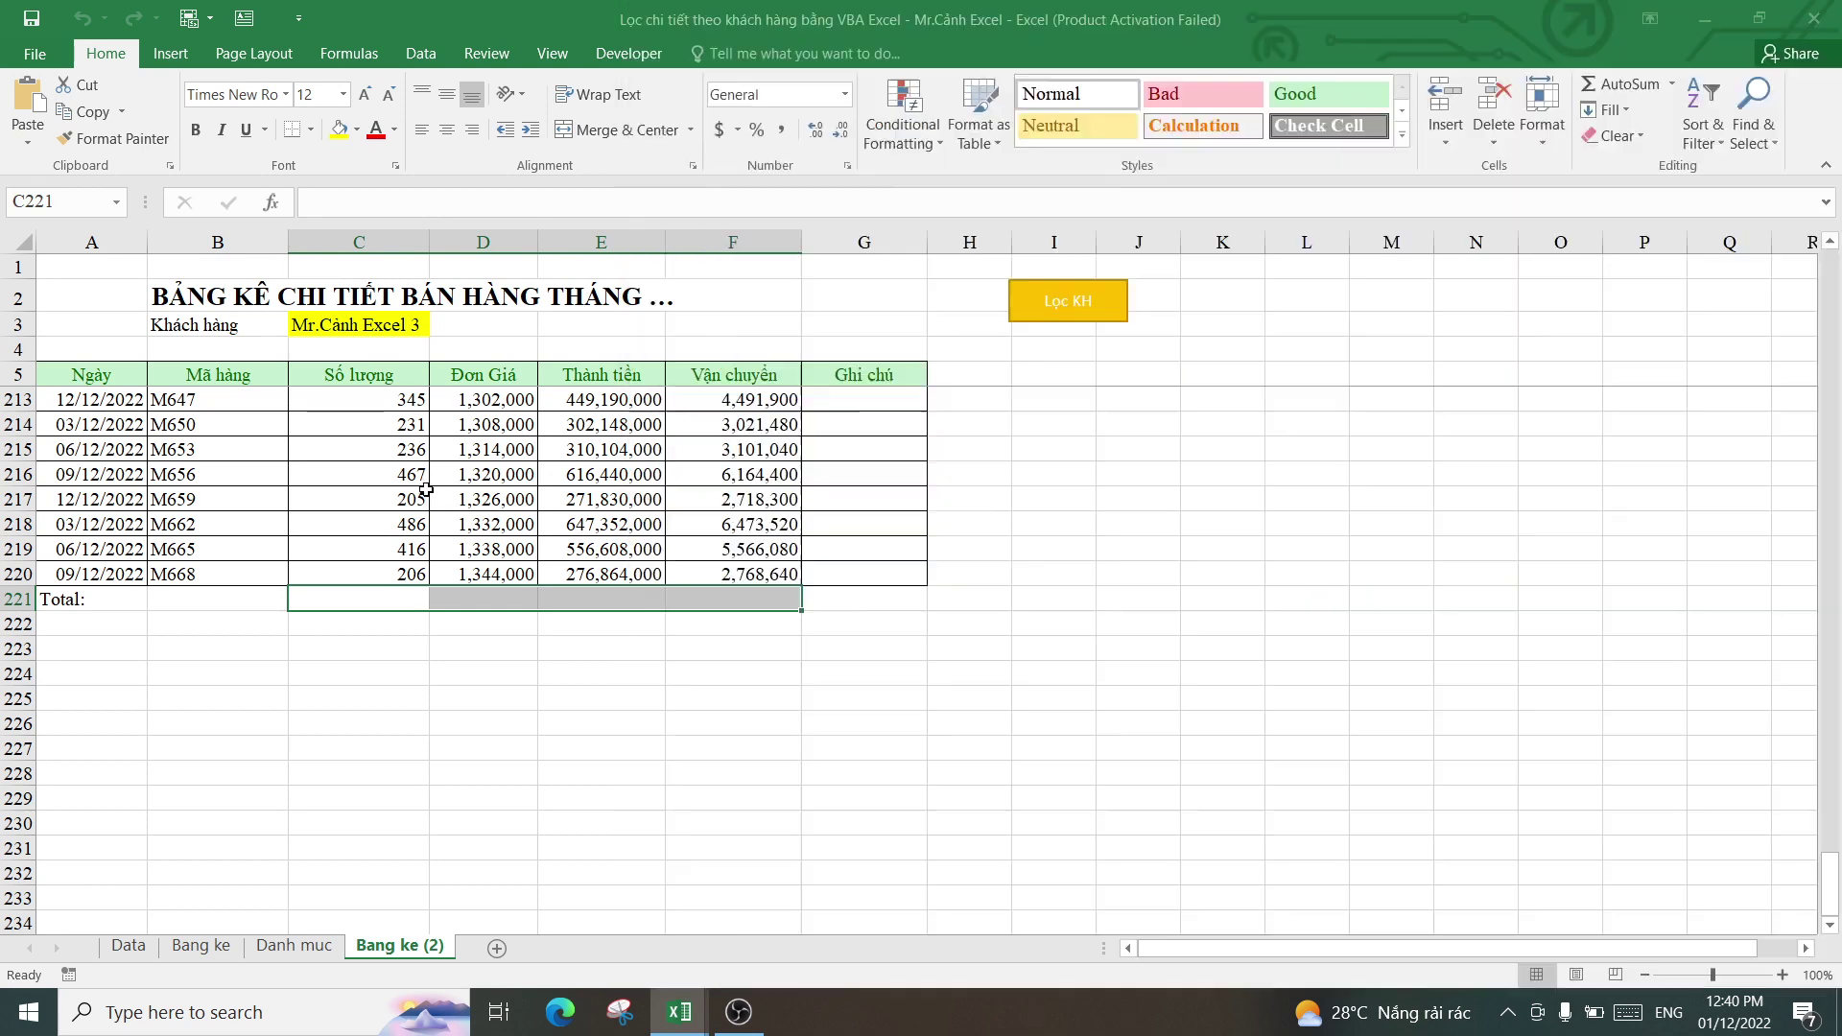
pyautogui.click(426, 490)
pyautogui.moveTo(1829, 883); pyautogui.dragTo(1825, 44)
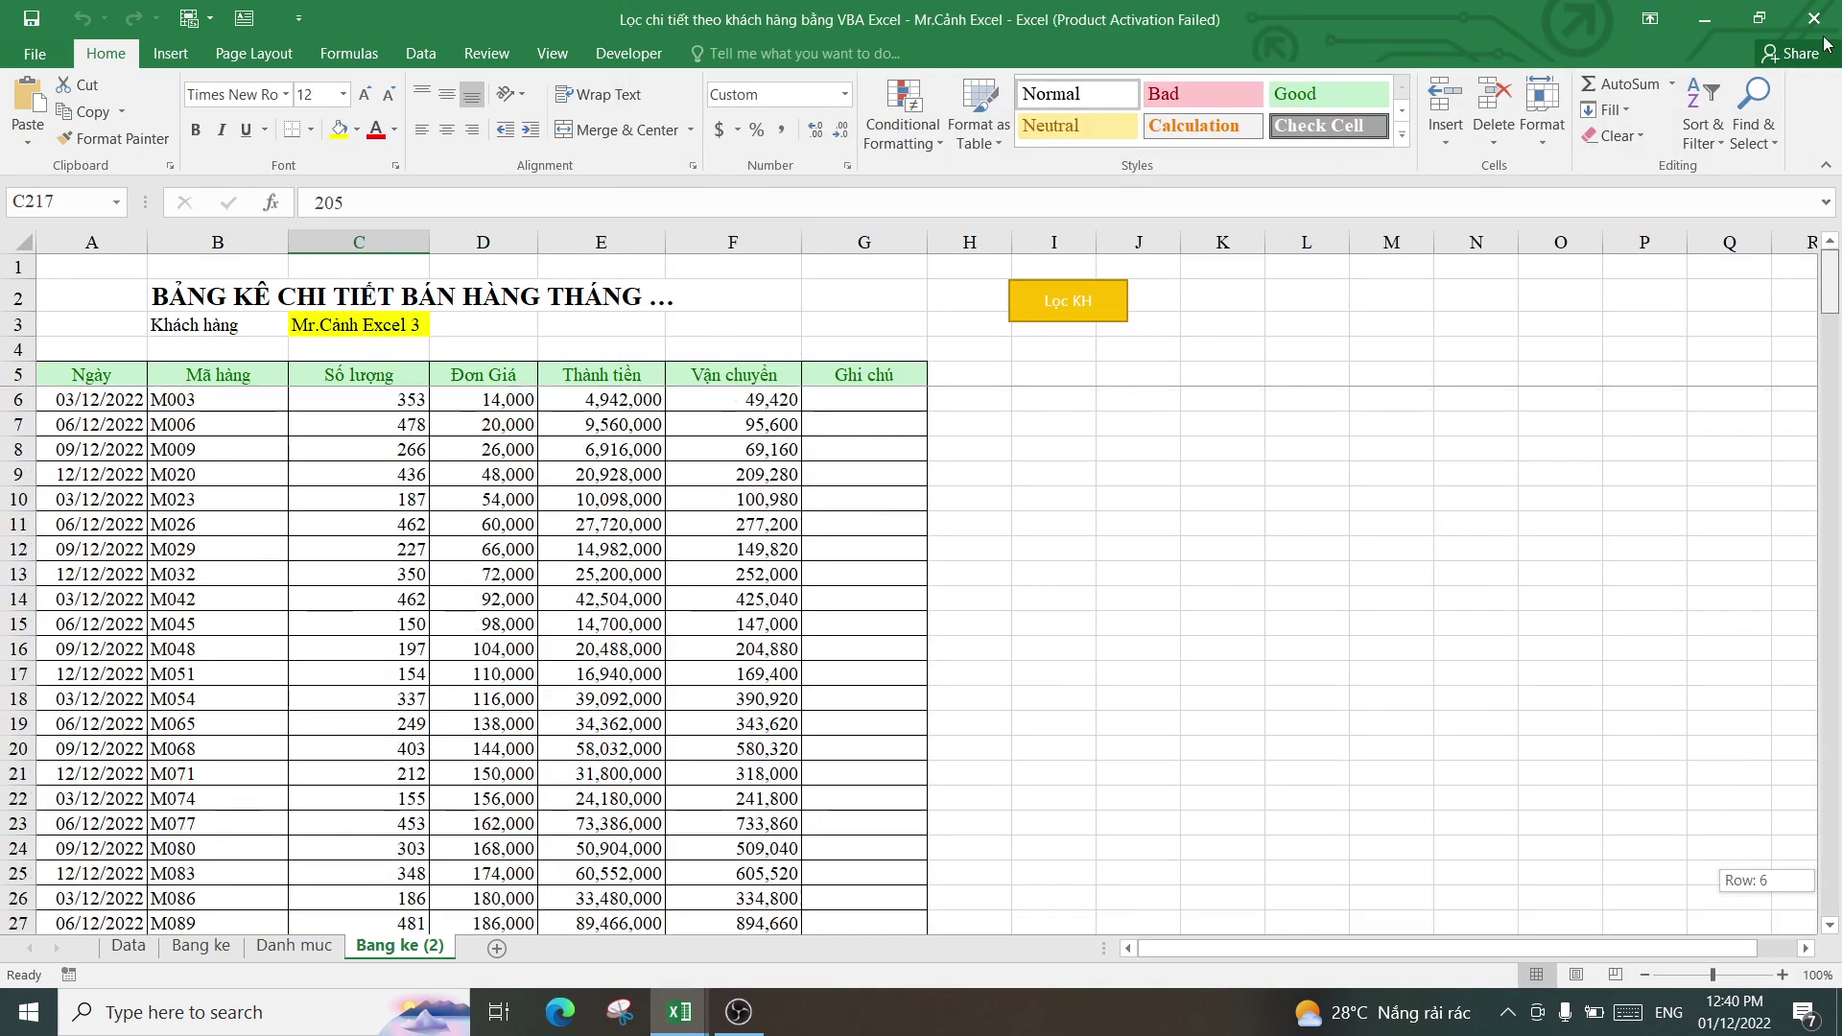
pyautogui.click(372, 399)
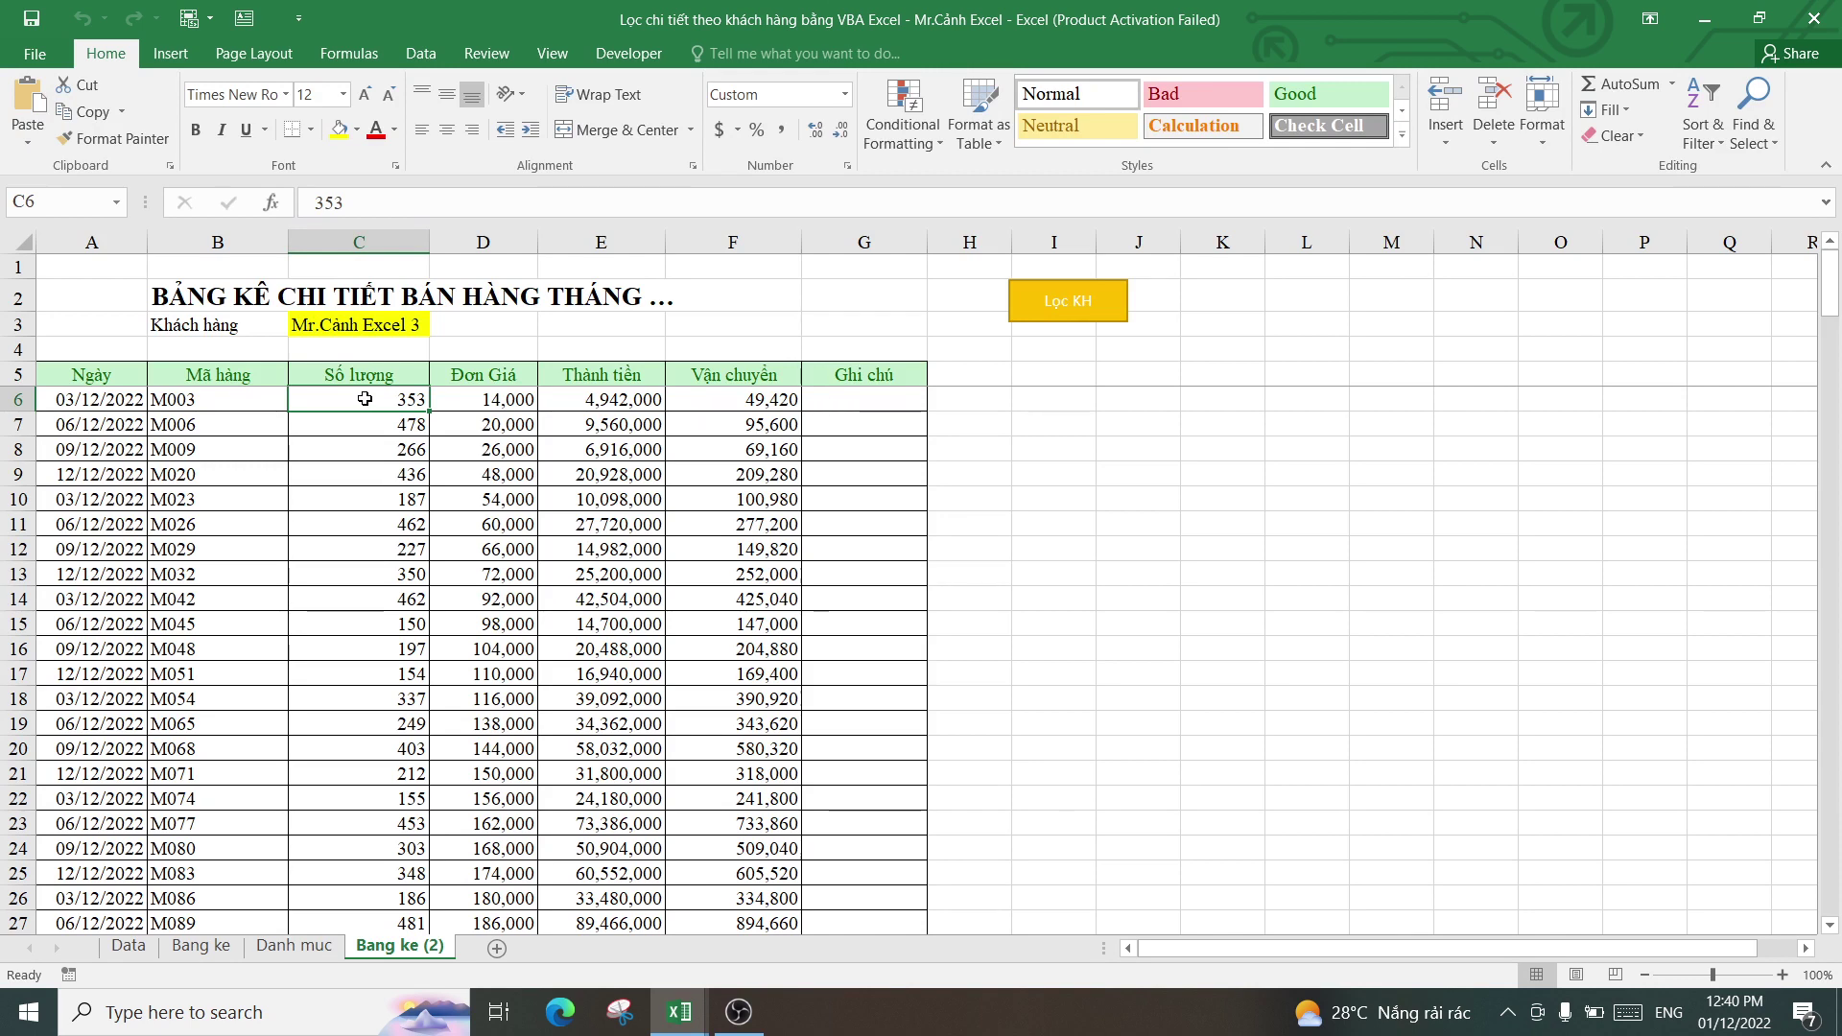
pyautogui.moveTo(1829, 287); pyautogui.dragTo(1829, 883)
pyautogui.scroll(-2, 535, 761)
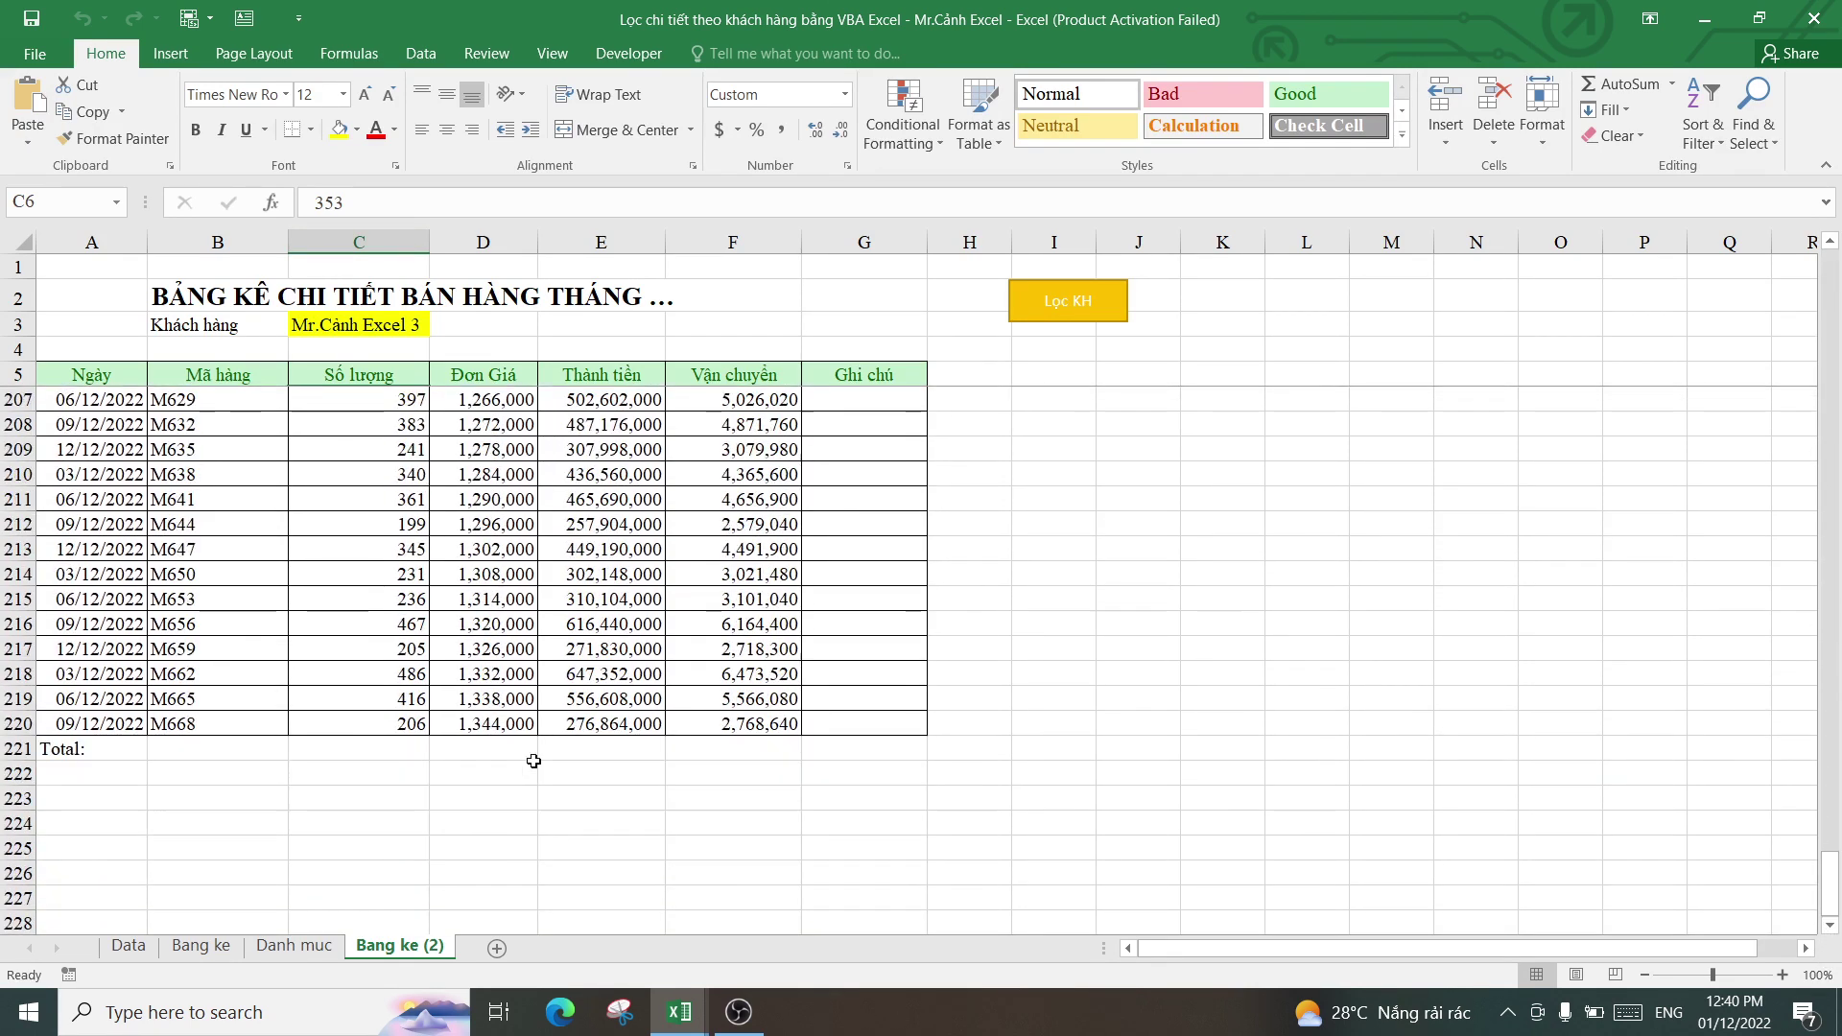
pyautogui.click(386, 750)
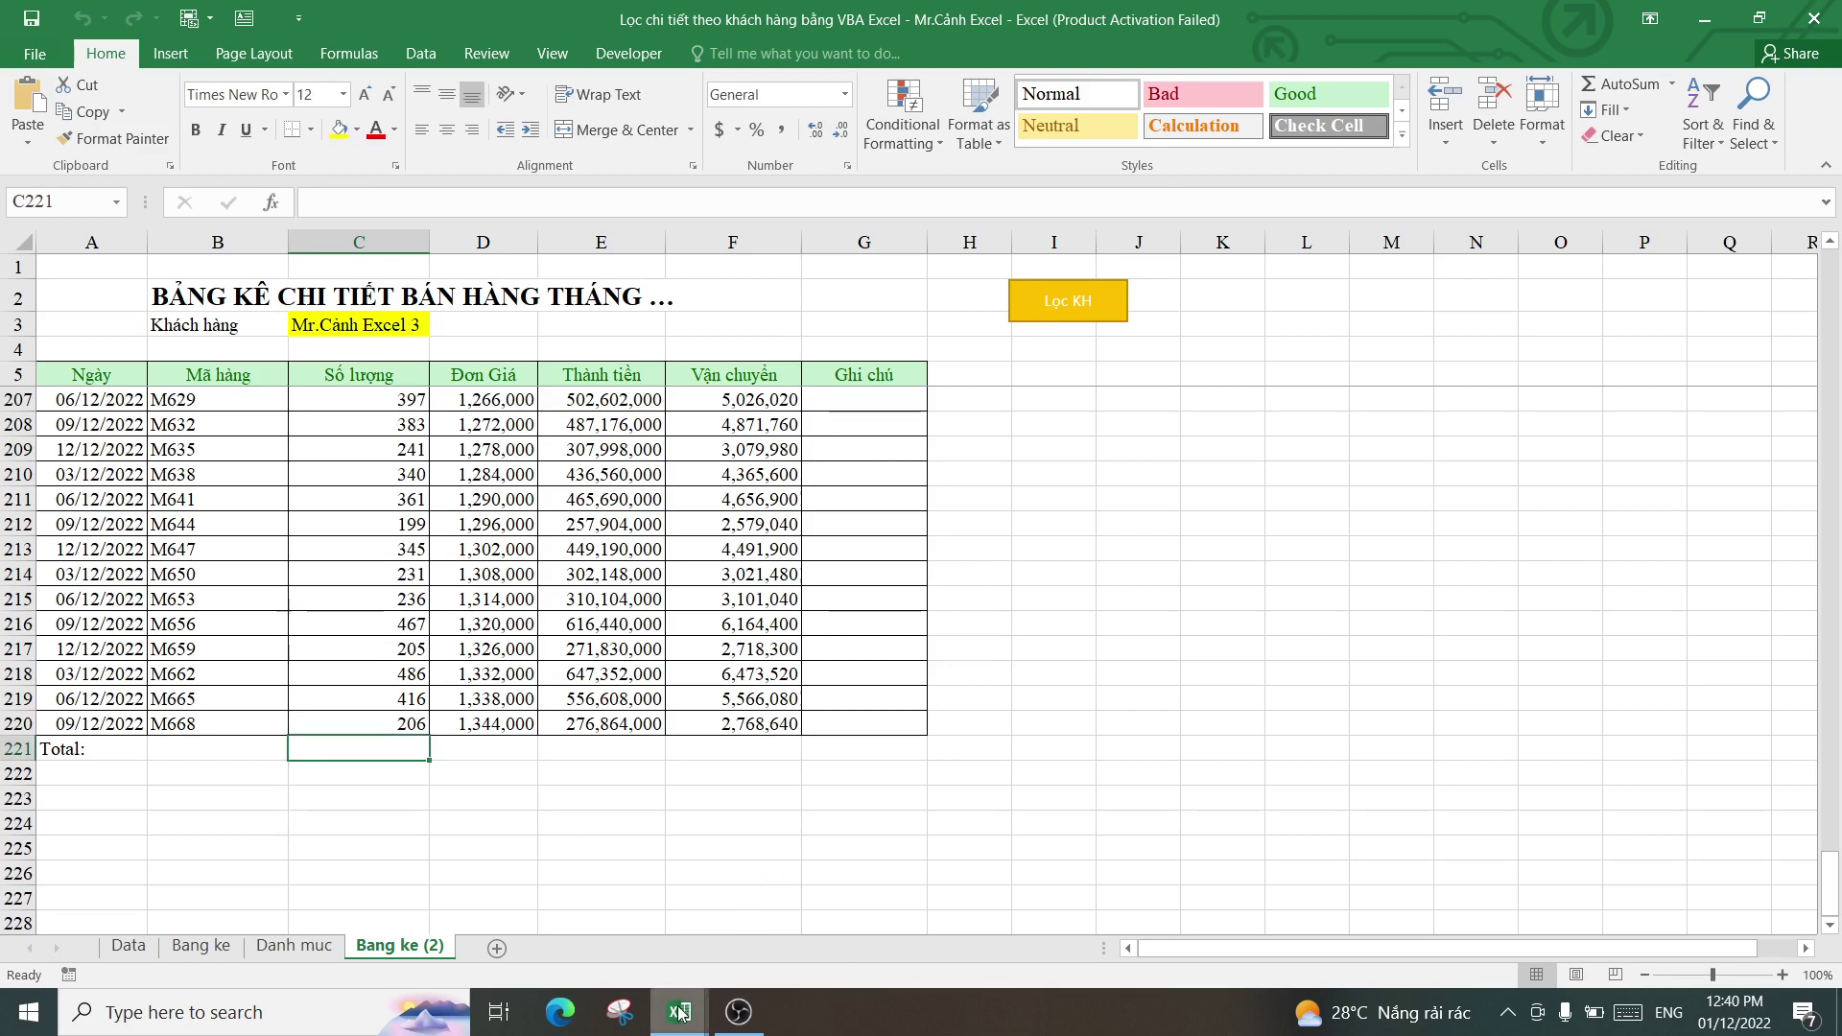
pyautogui.moveTo(677, 1011)
pyautogui.click(753, 873)
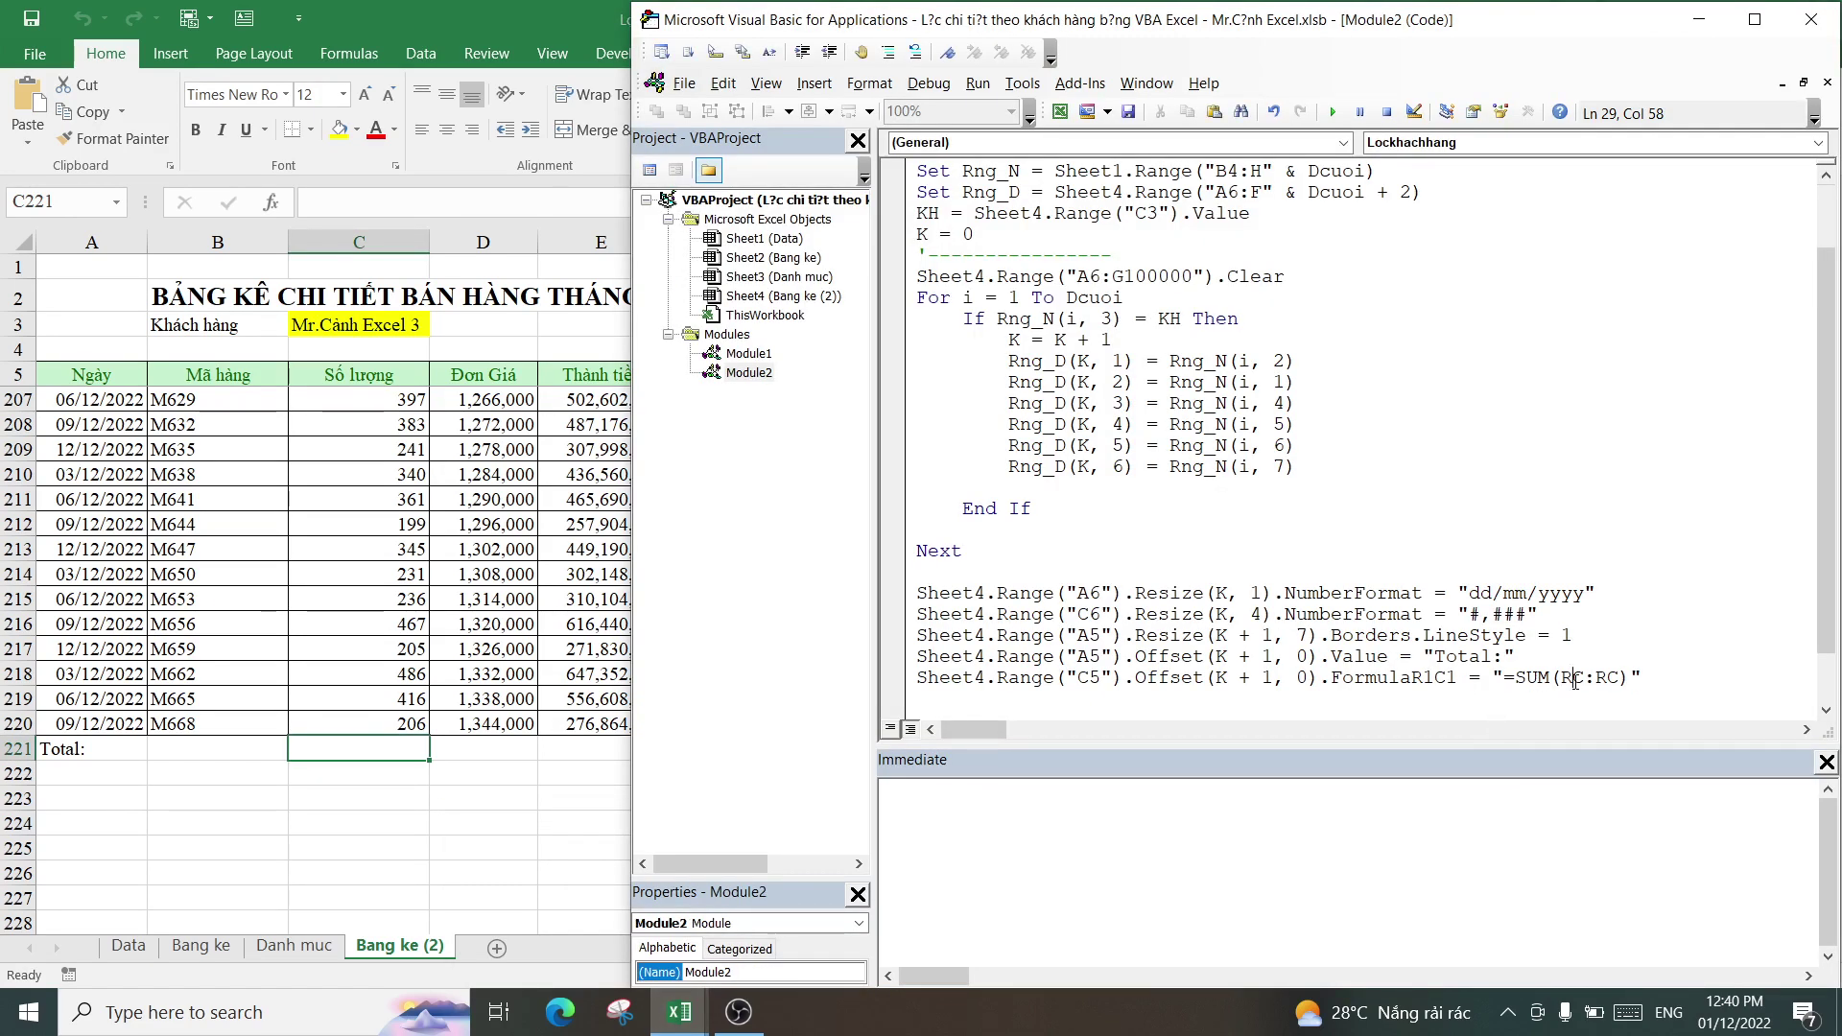
# - Edit the formula string to "=SUM(R6C:R[-1]C)"
pyautogui.write('[')
pyautogui.hotkey('shift', 'Left')
pyautogui.click(1594, 683)
pyautogui.click(1617, 683)
pyautogui.click(1569, 693)
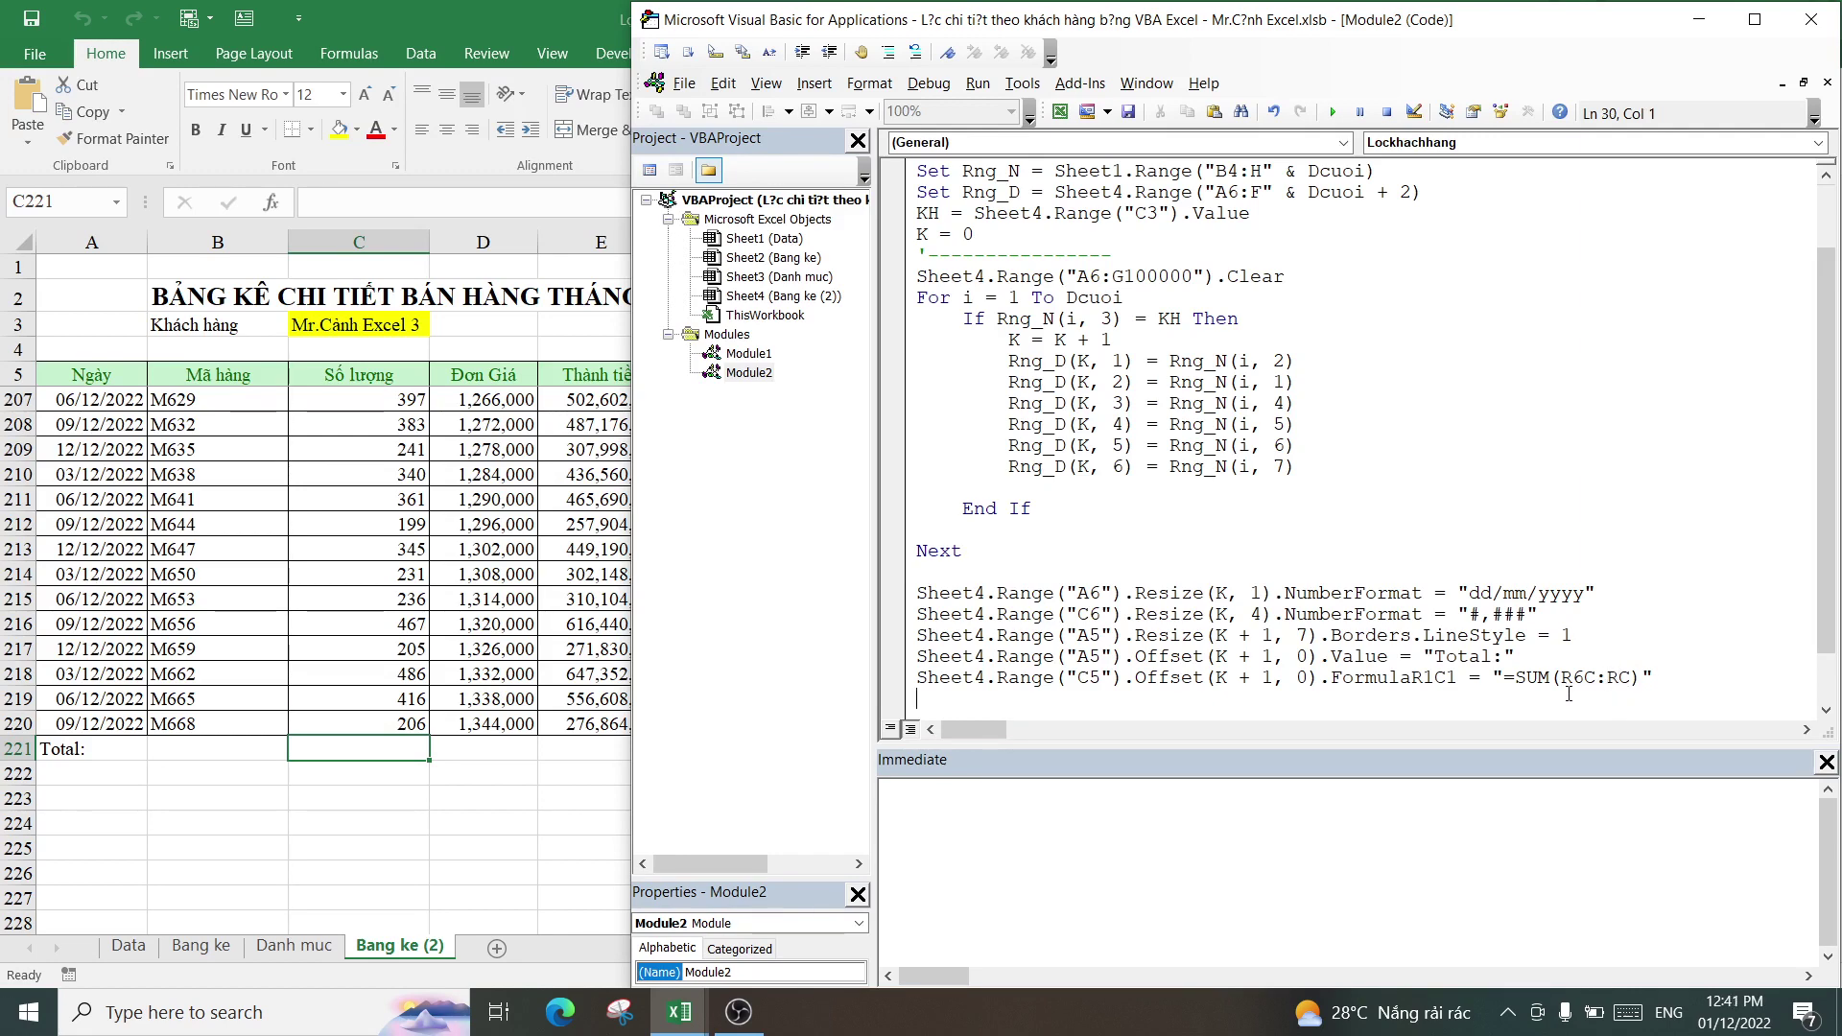
pyautogui.click(1618, 676)
pyautogui.write('[')
pyautogui.write('-1')
pyautogui.write(']')
pyautogui.press('Down')
# - Rerun the macro and check the 71,084 total in C221, noting D221:F221
pyautogui.click(1333, 111)
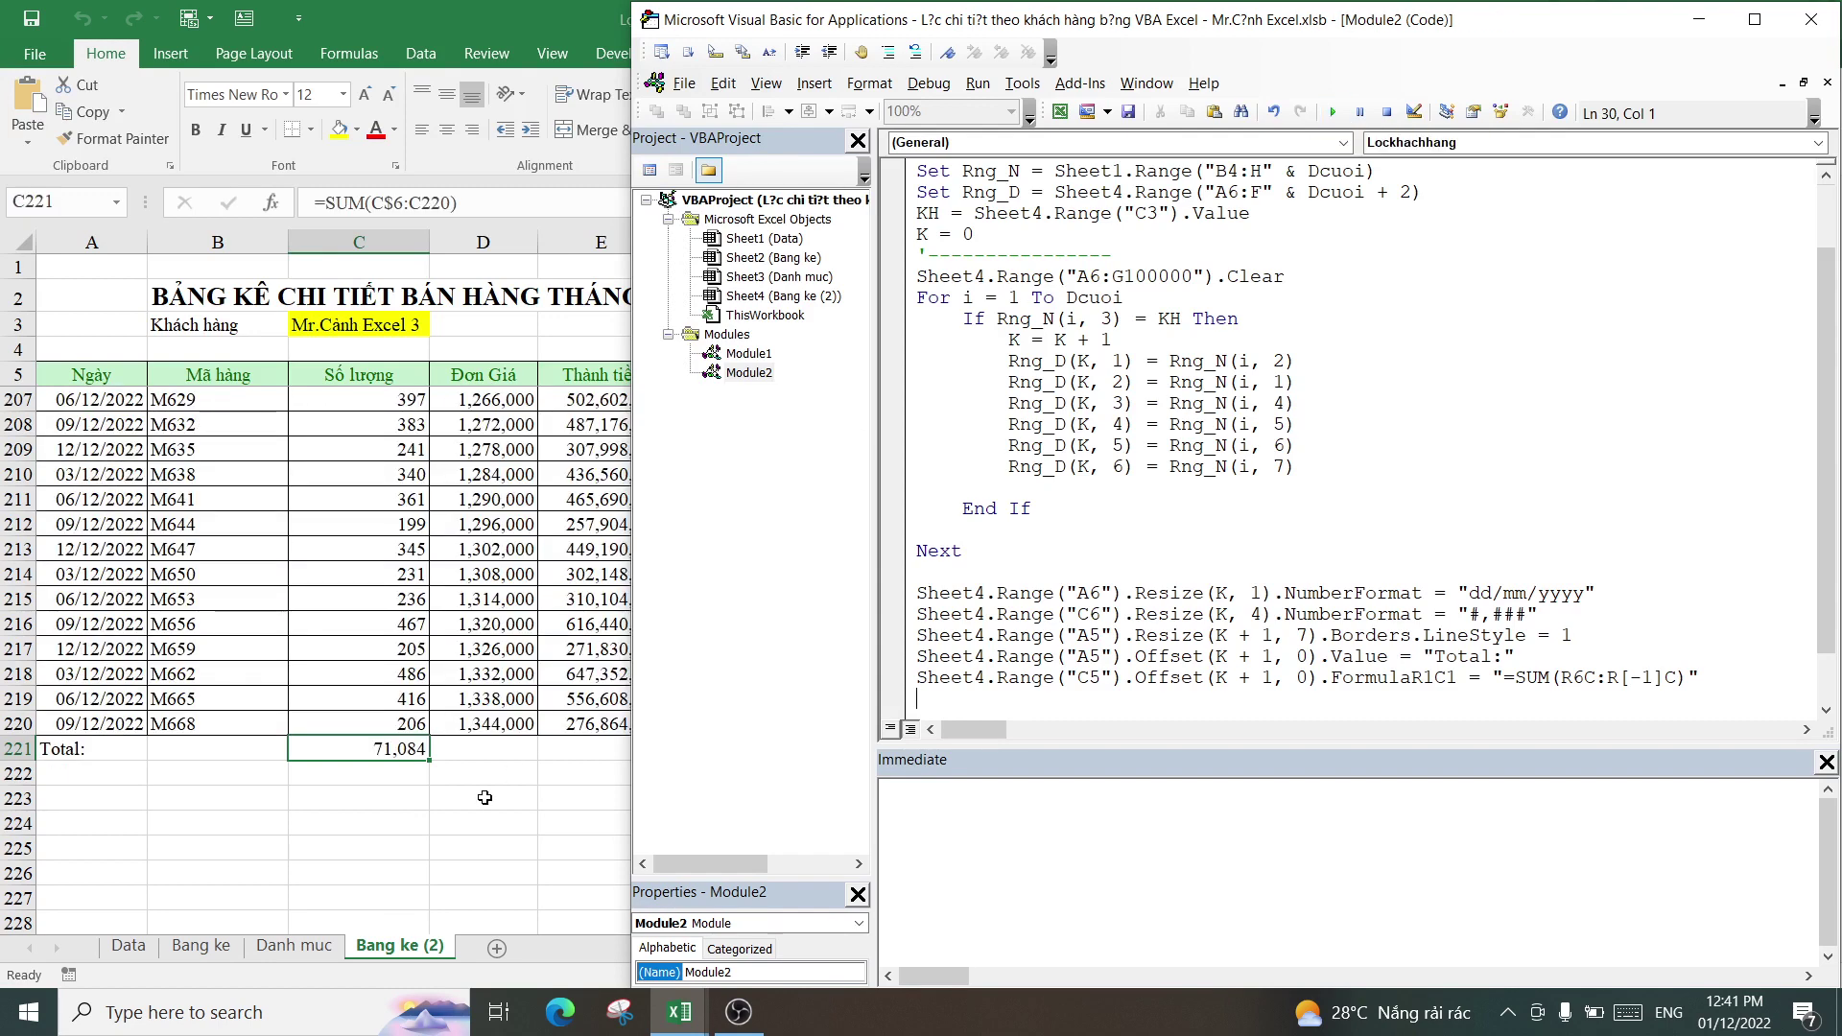
pyautogui.click(480, 752)
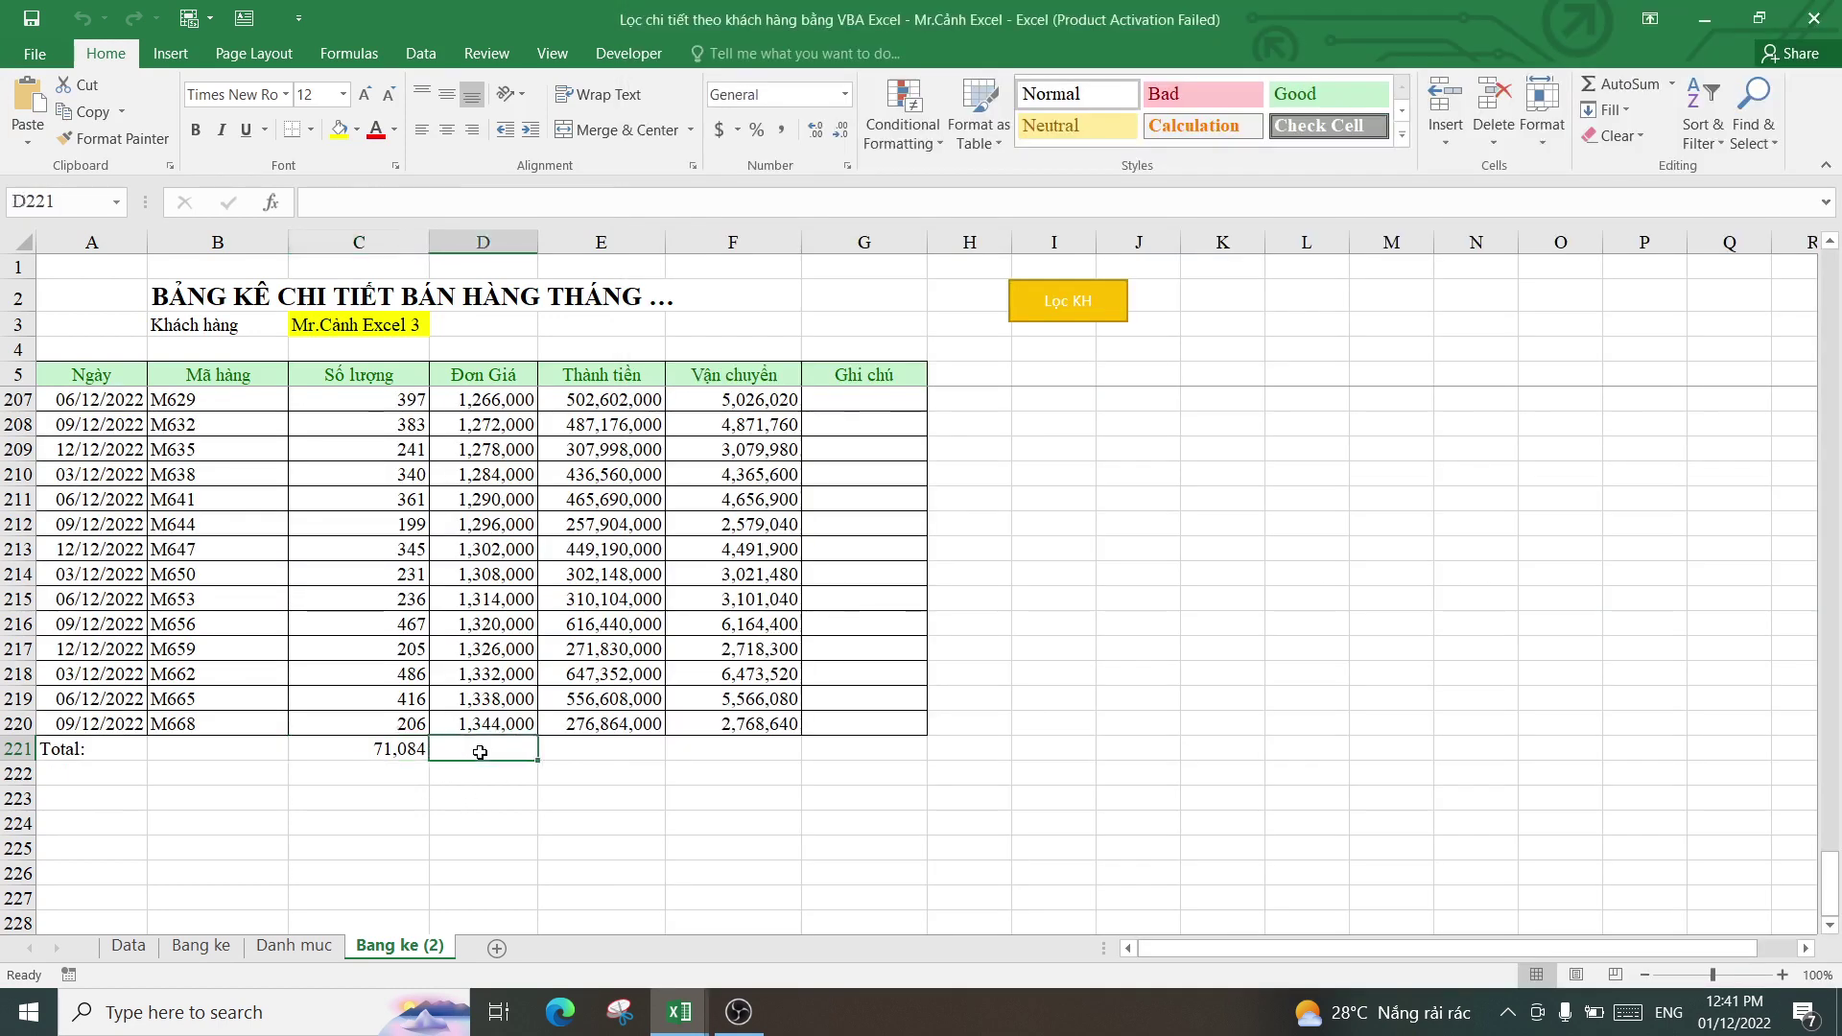
pyautogui.moveTo(479, 752); pyautogui.dragTo(741, 749)
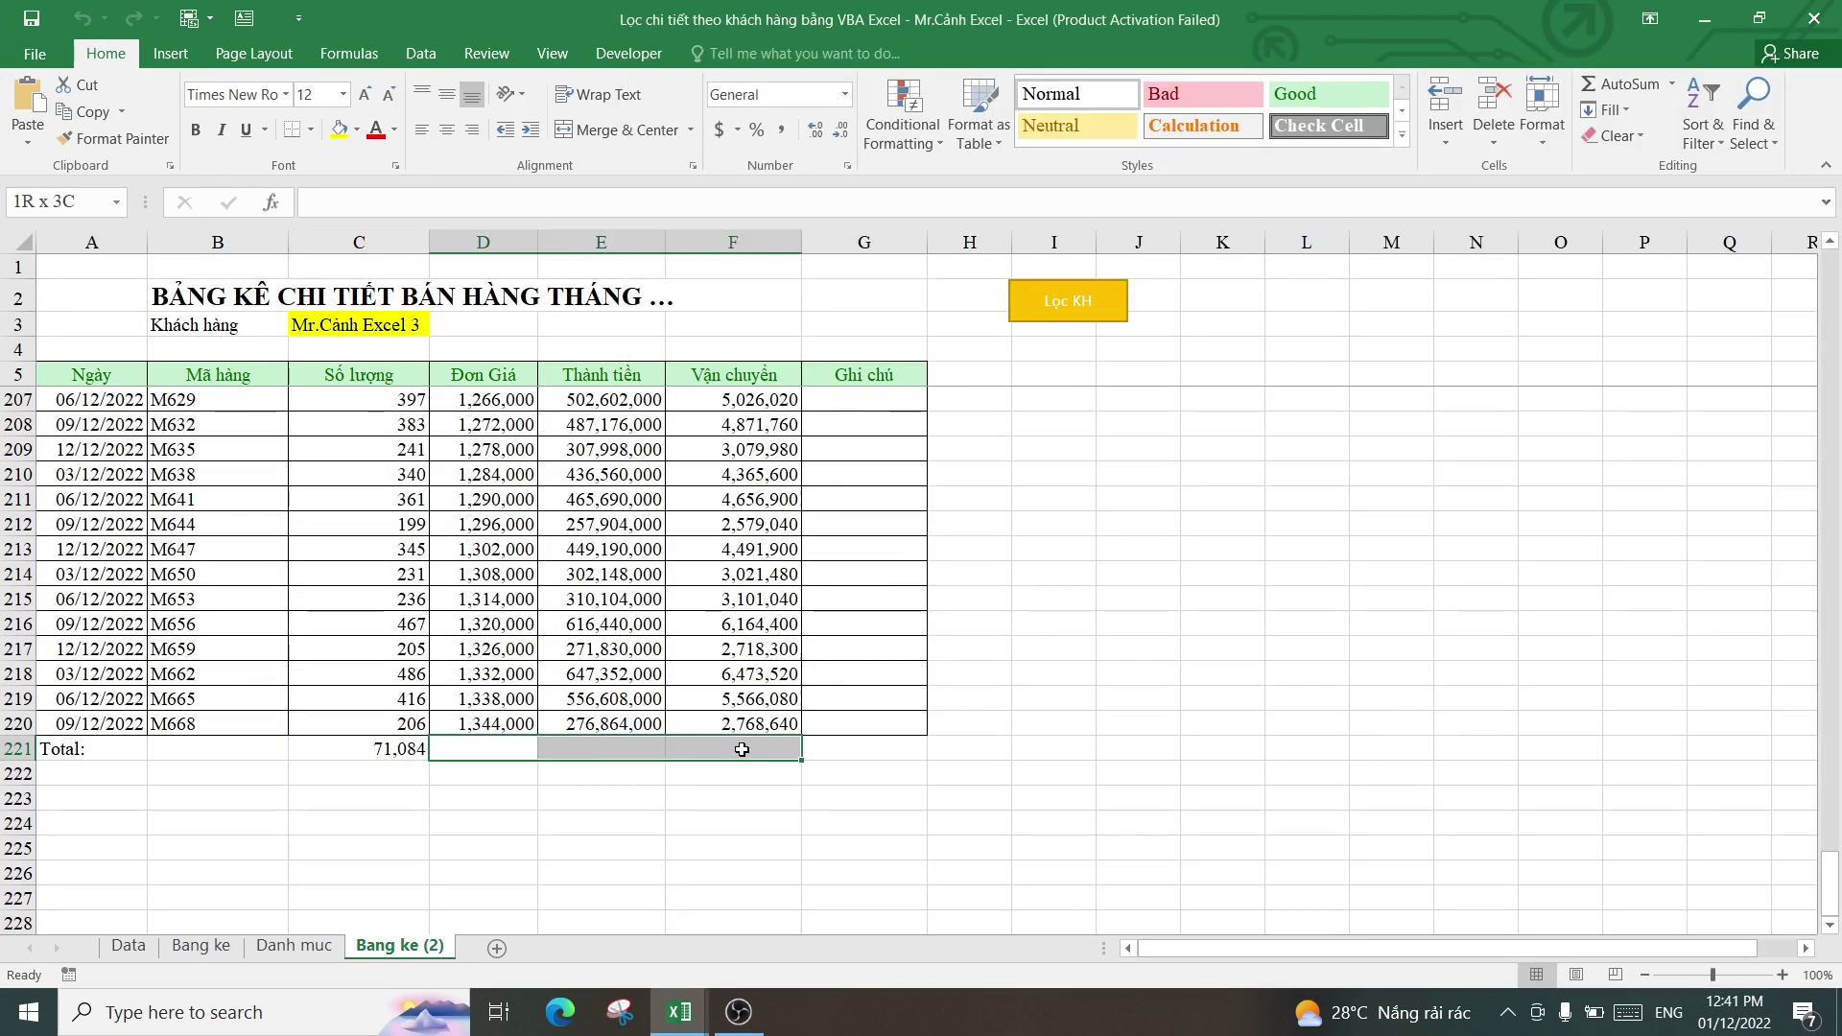
pyautogui.moveTo(742, 749); pyautogui.dragTo(529, 749)
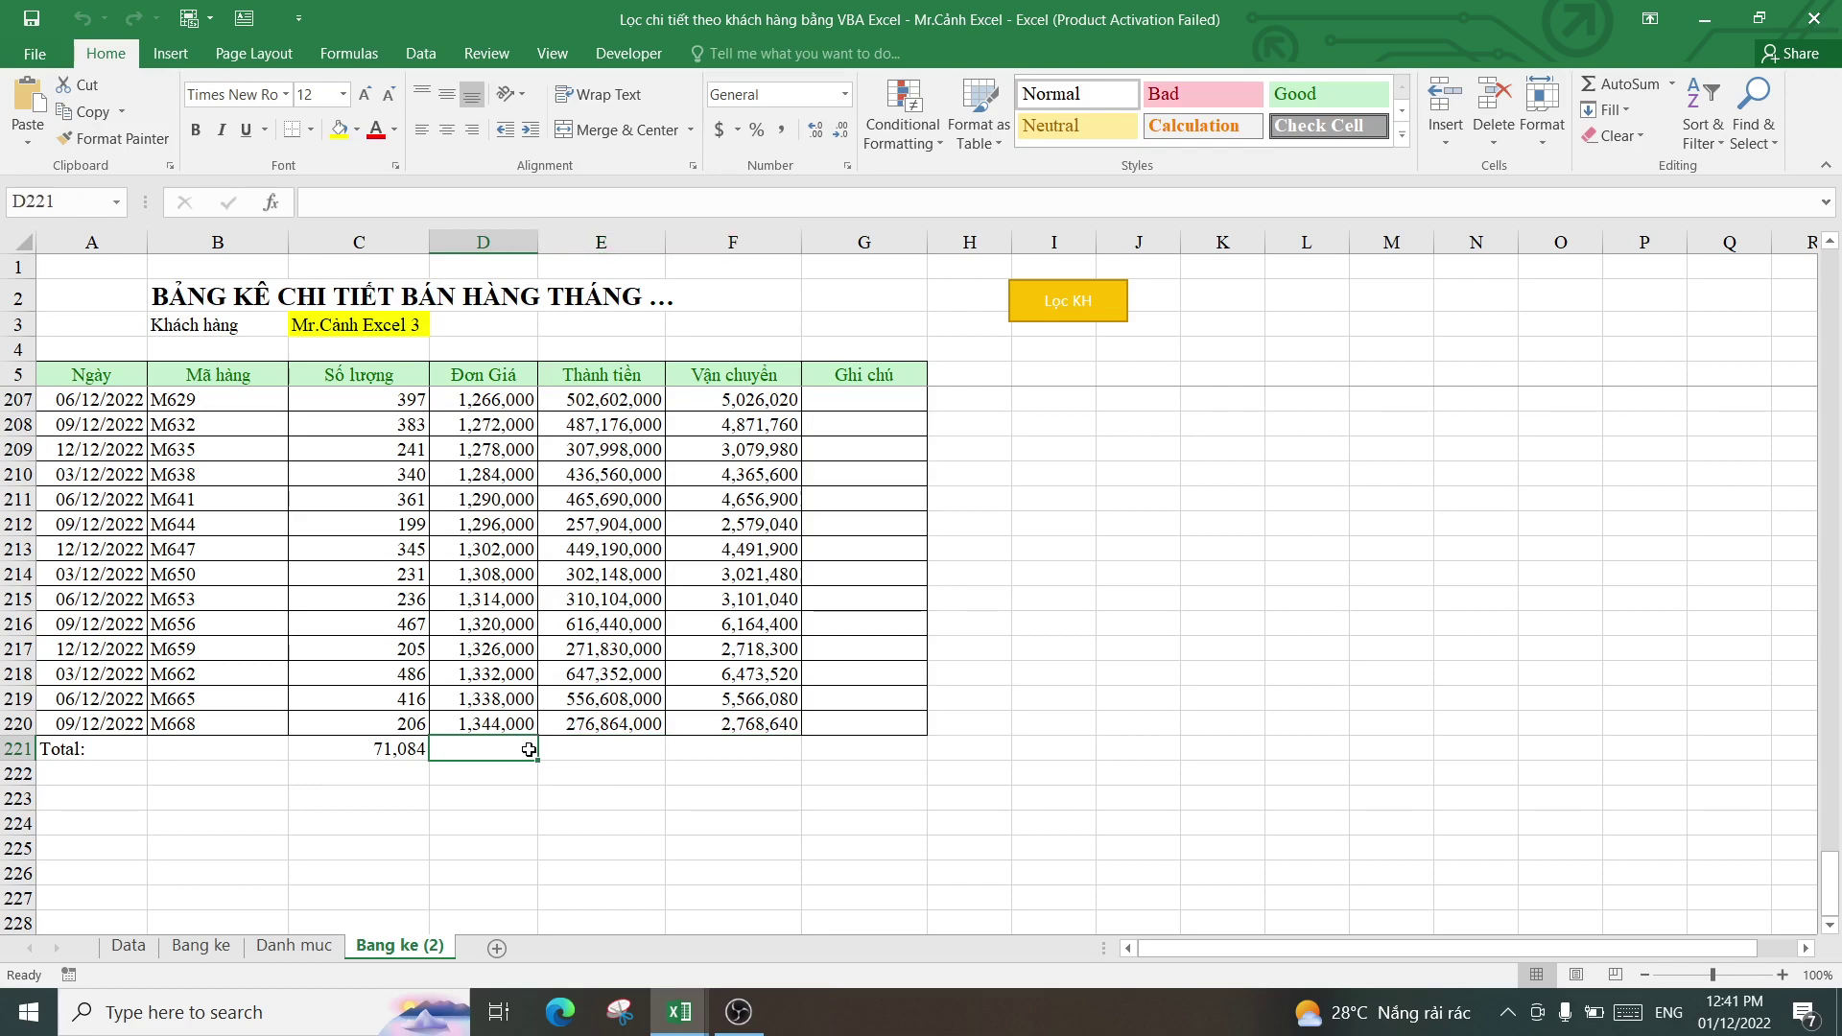
pyautogui.click(737, 1011)
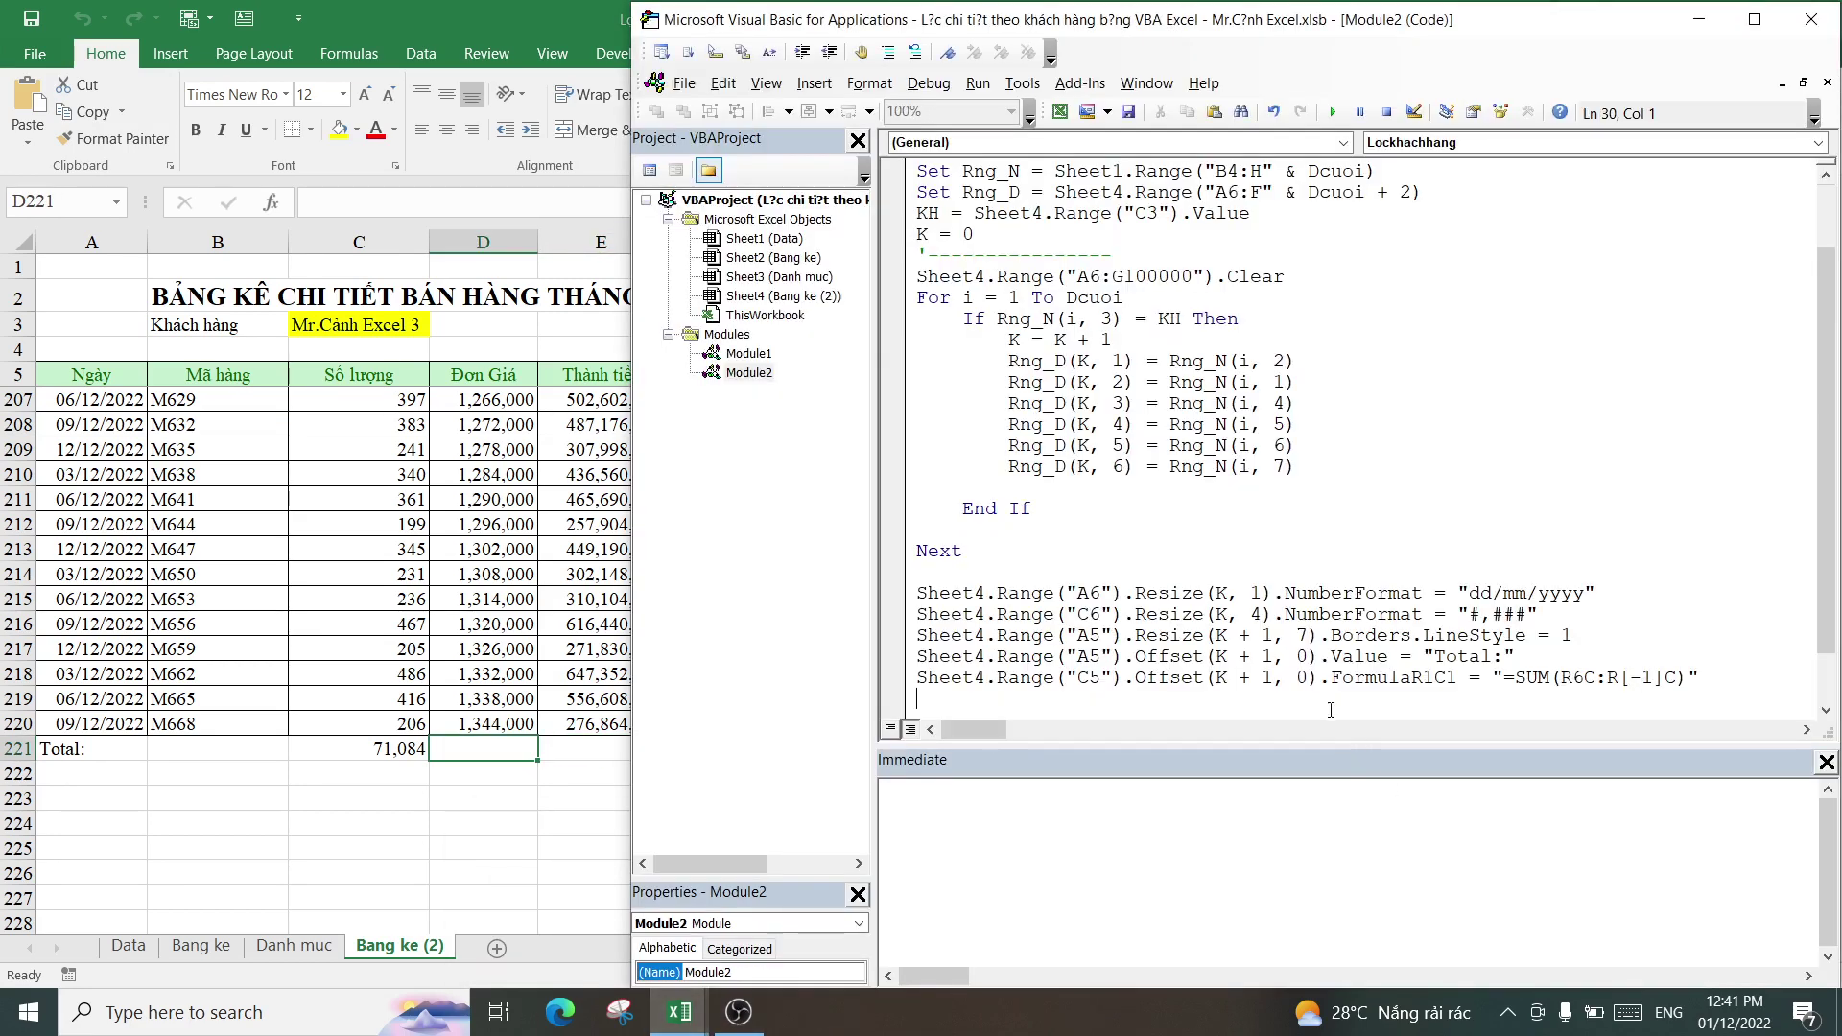
# - Insert .Resize(1,4) after Offset on the SUM line so it fills four columns
pyautogui.click(1323, 678)
pyautogui.write('.R')
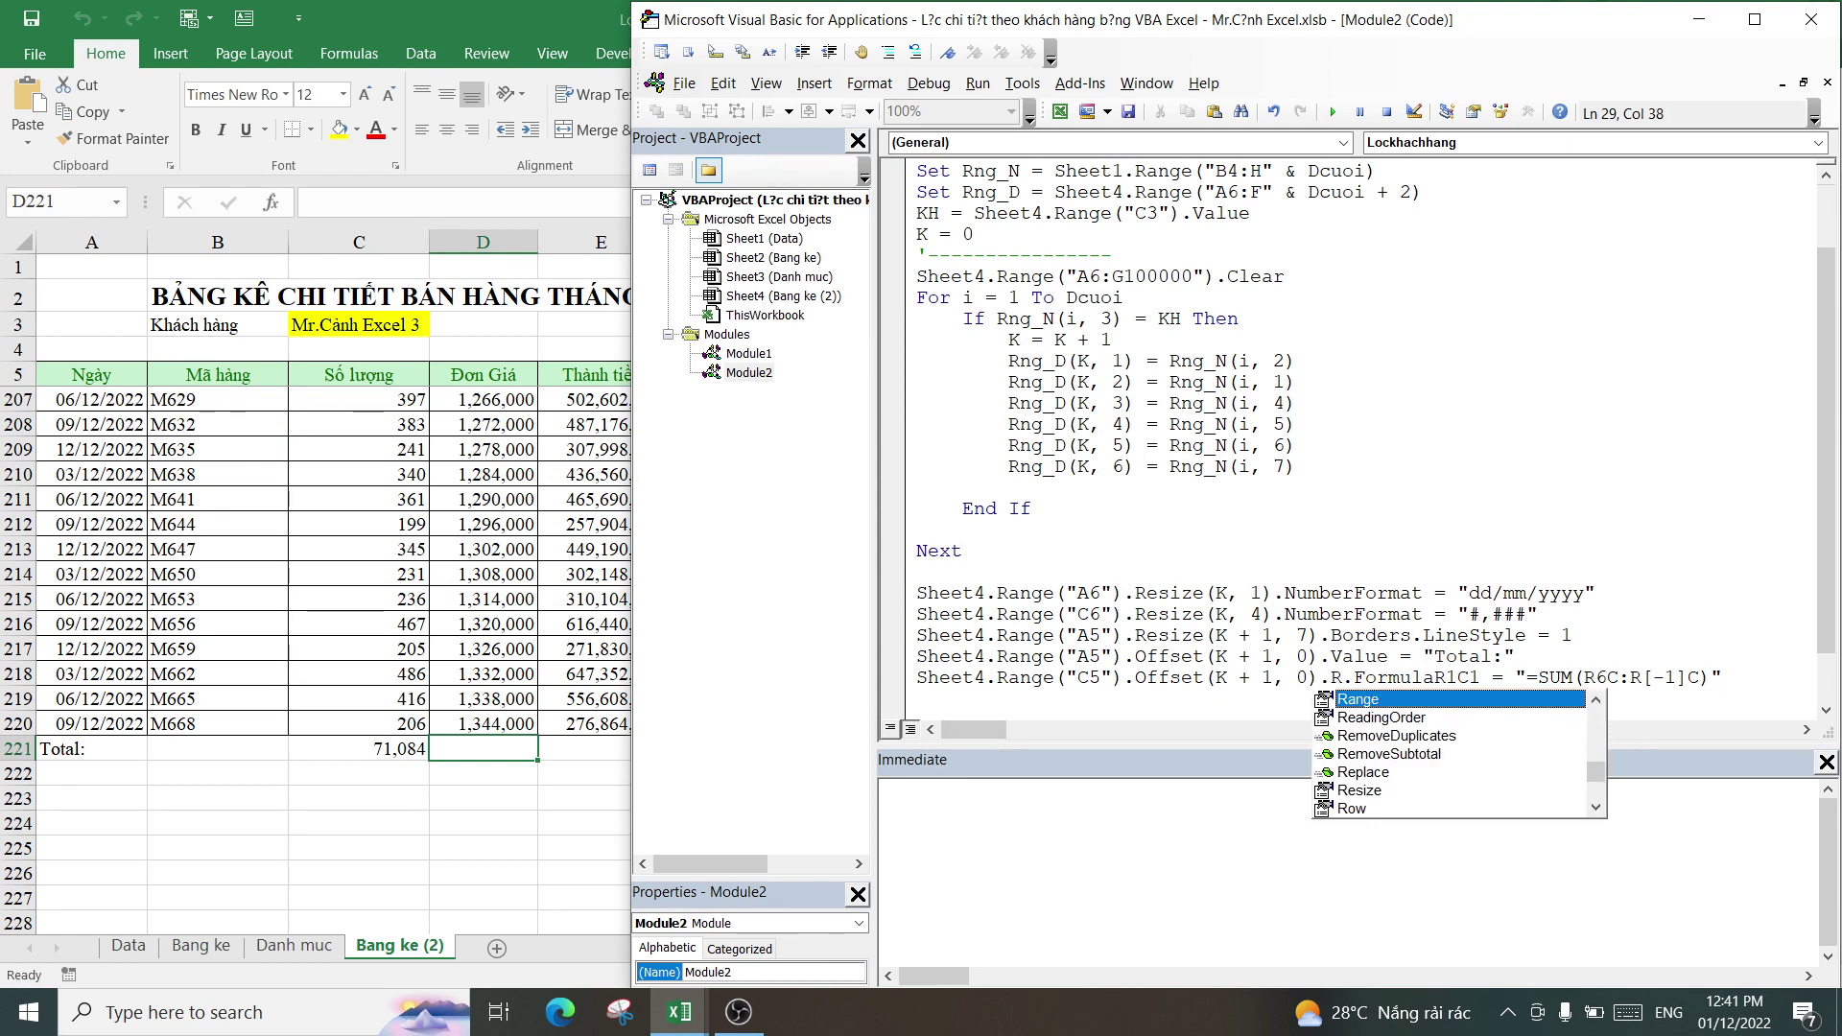
pyautogui.press('Down')
pyautogui.press('Down')
pyautogui.press('Down')
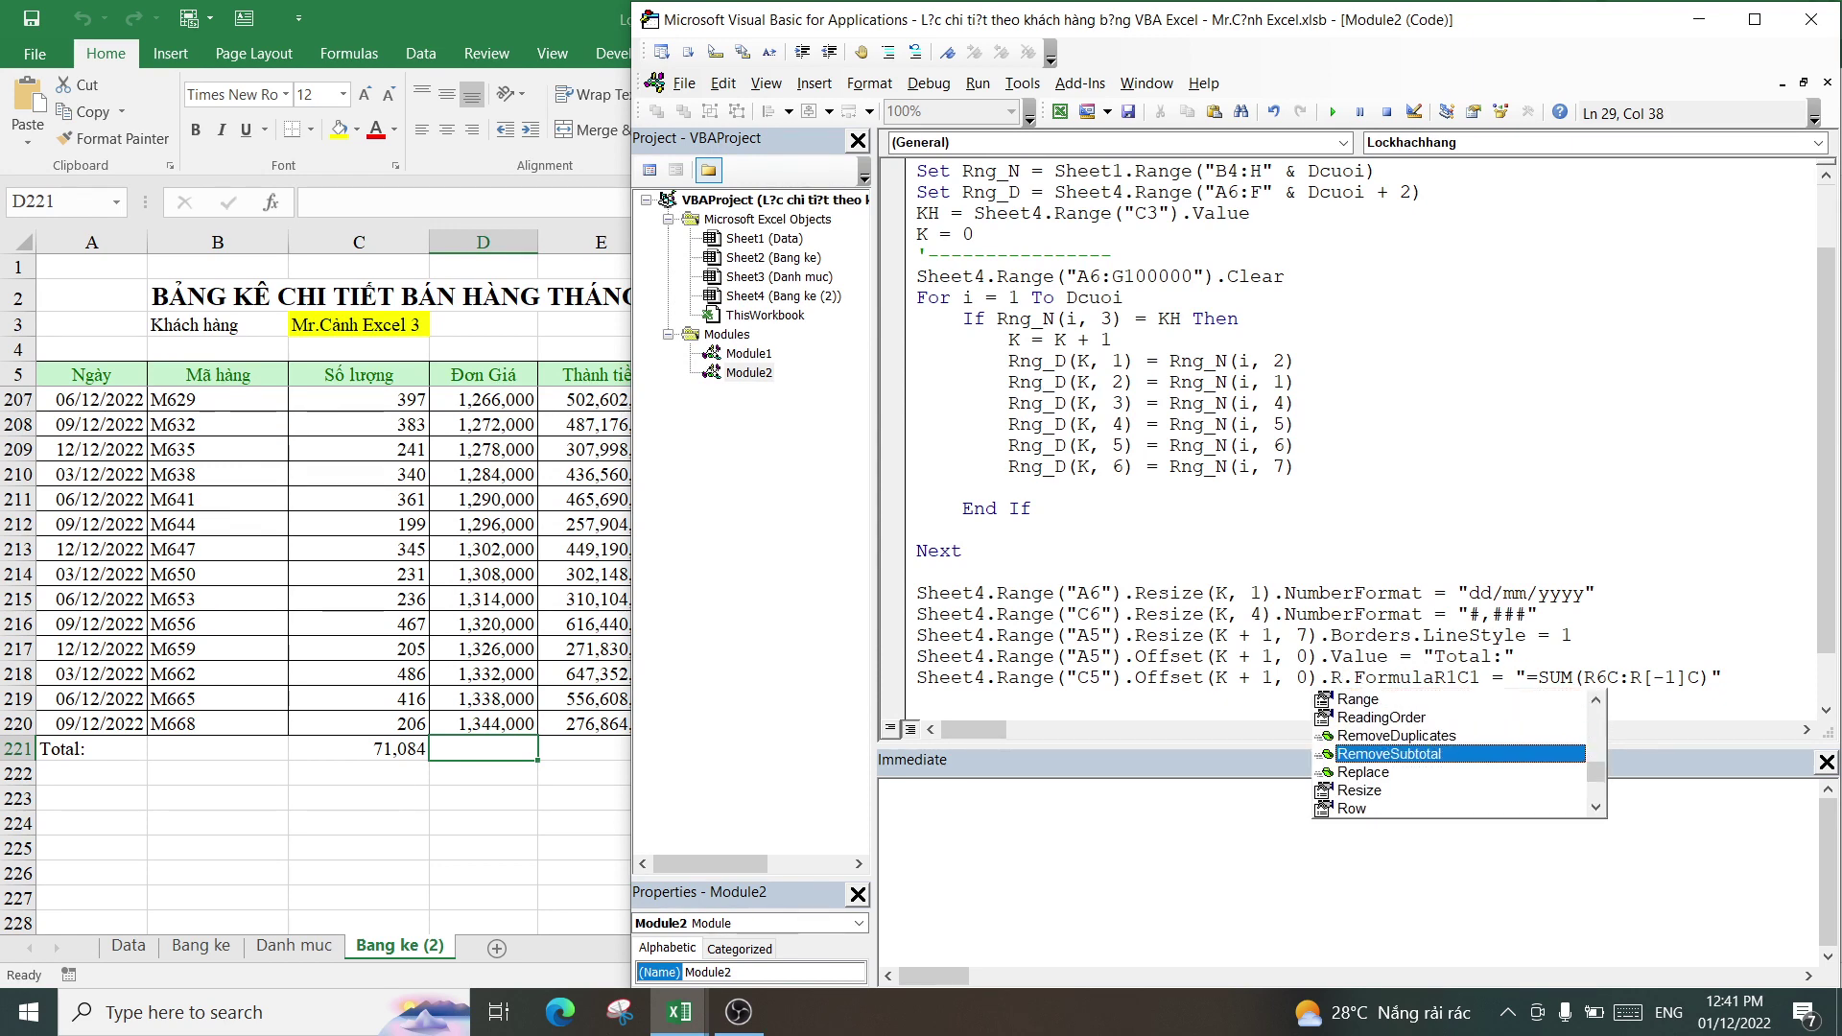
pyautogui.press('Down')
pyautogui.press('Down')
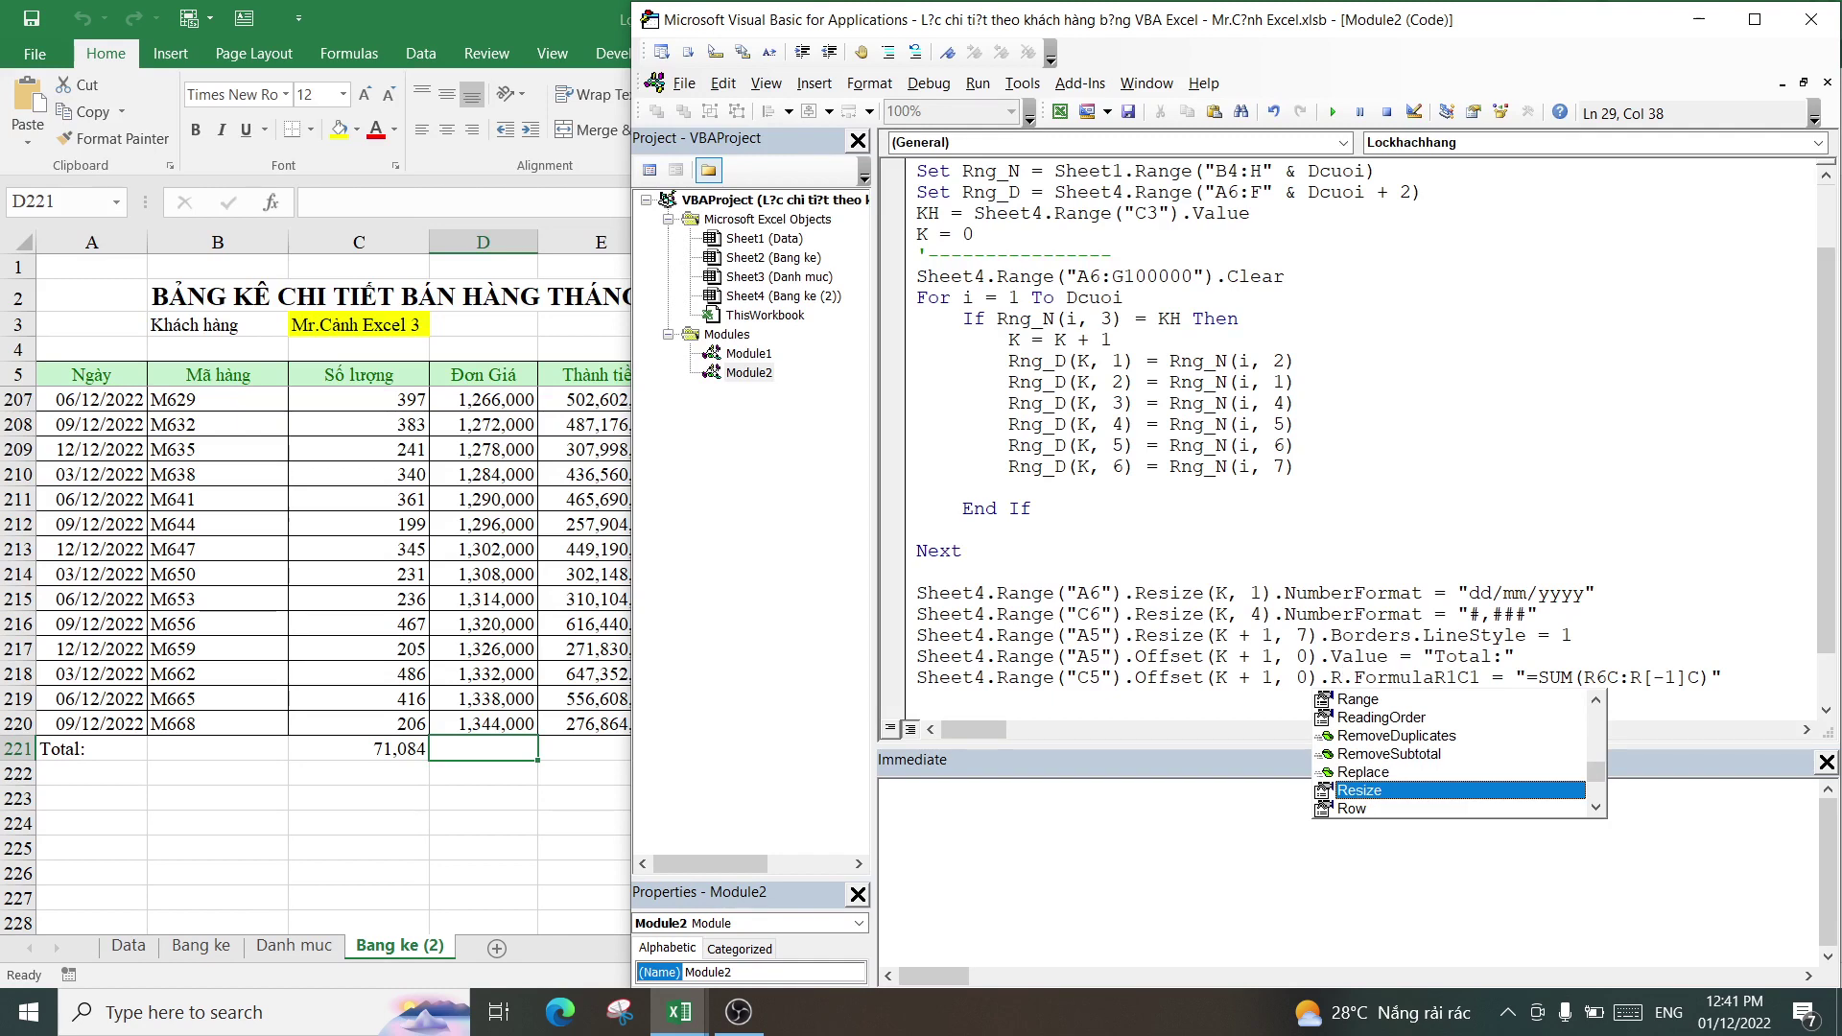
pyautogui.press('Tab')
pyautogui.write('(')
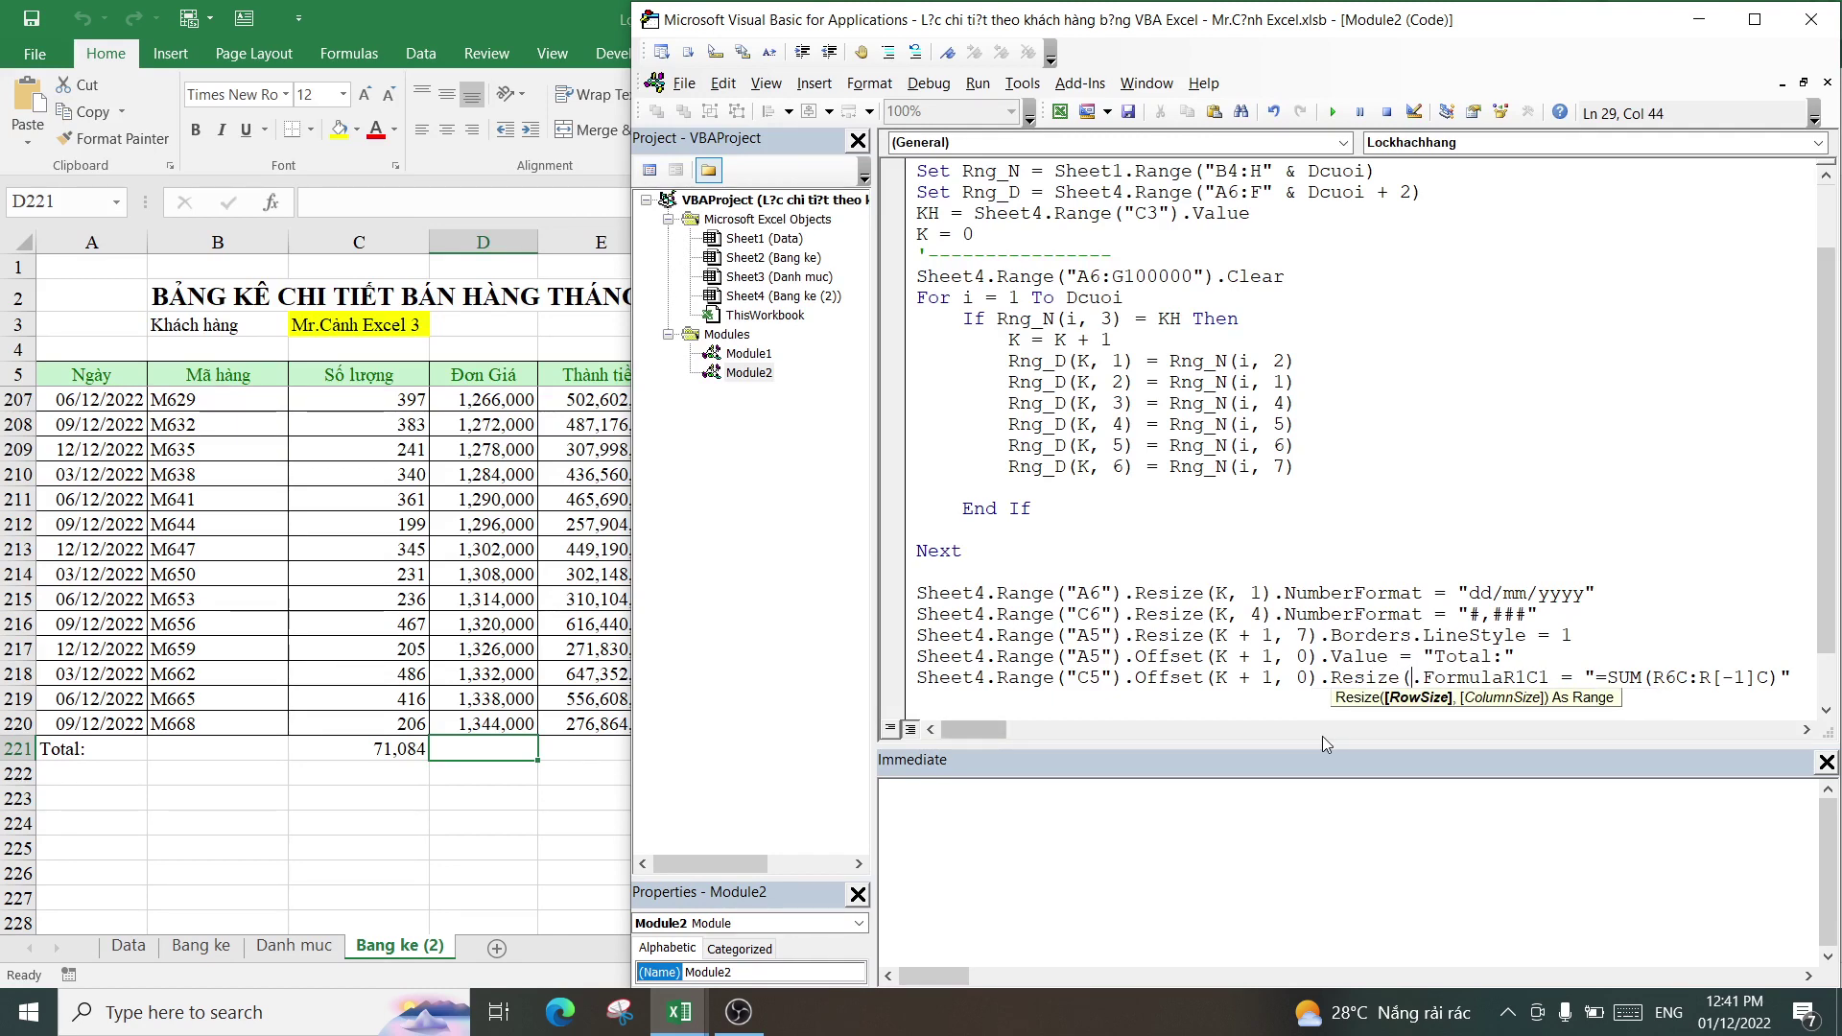
pyautogui.write('1')
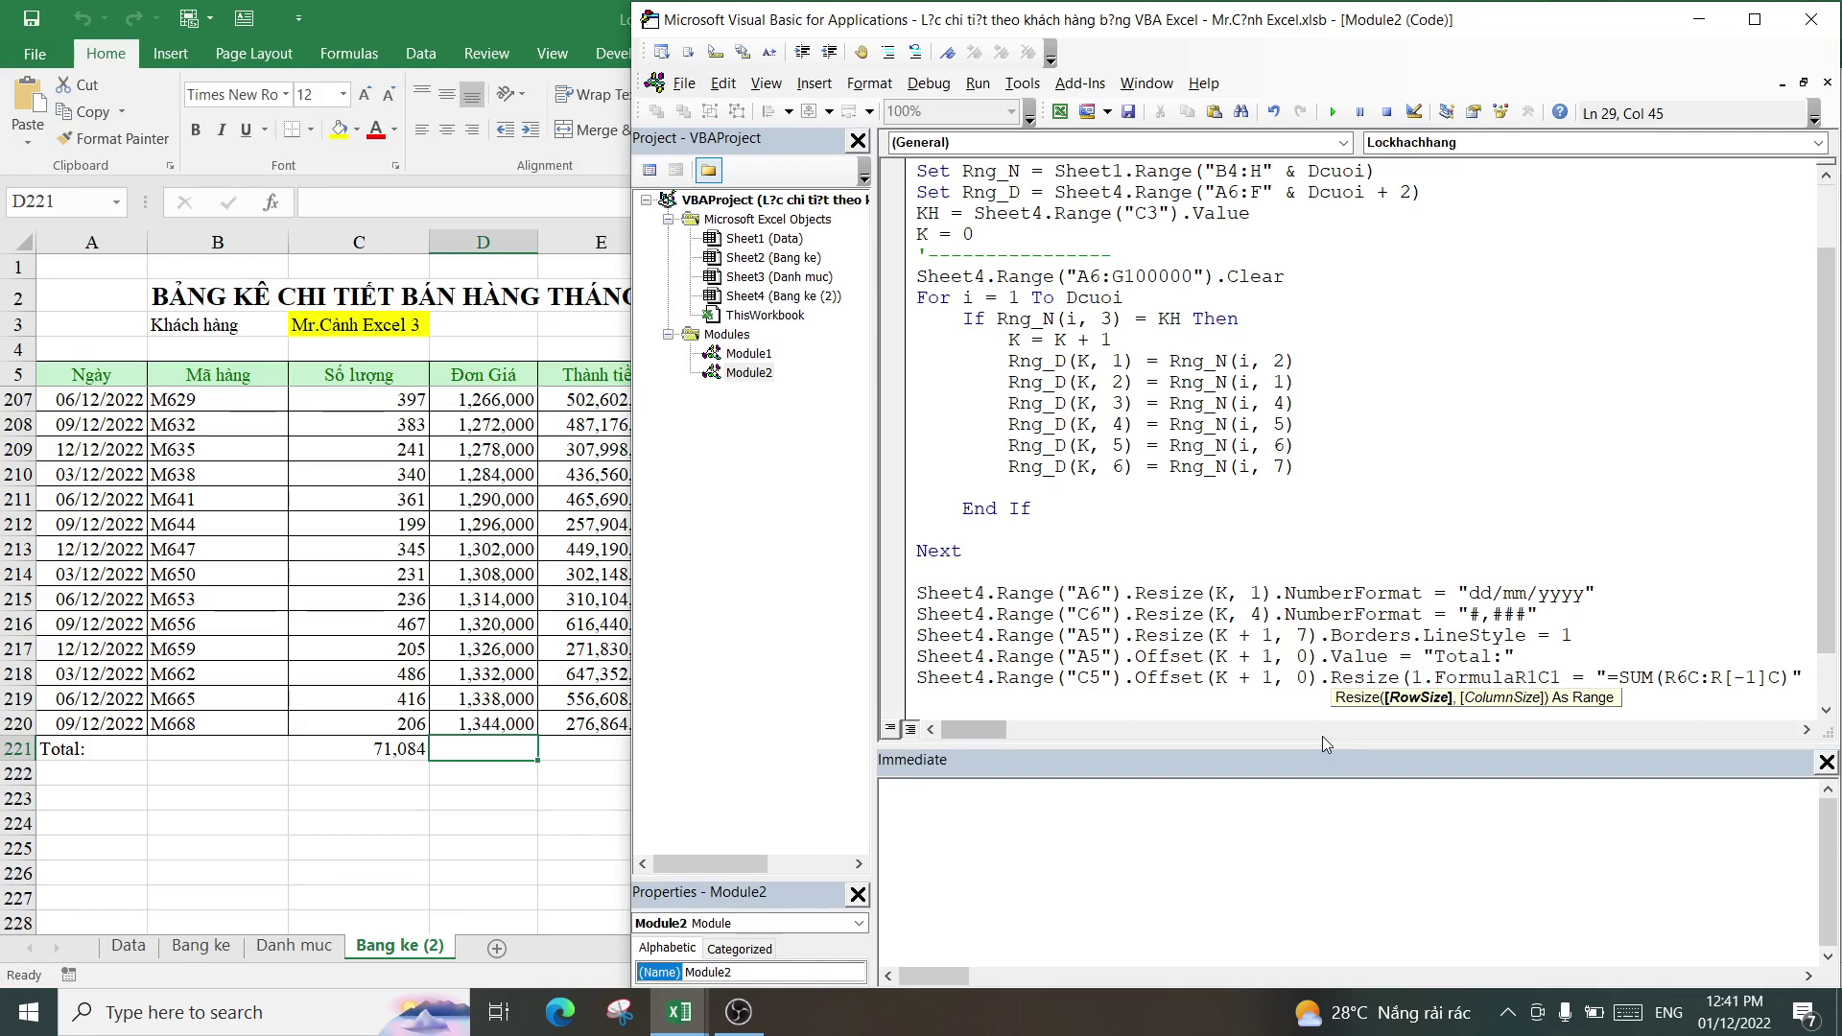
pyautogui.write(',4')
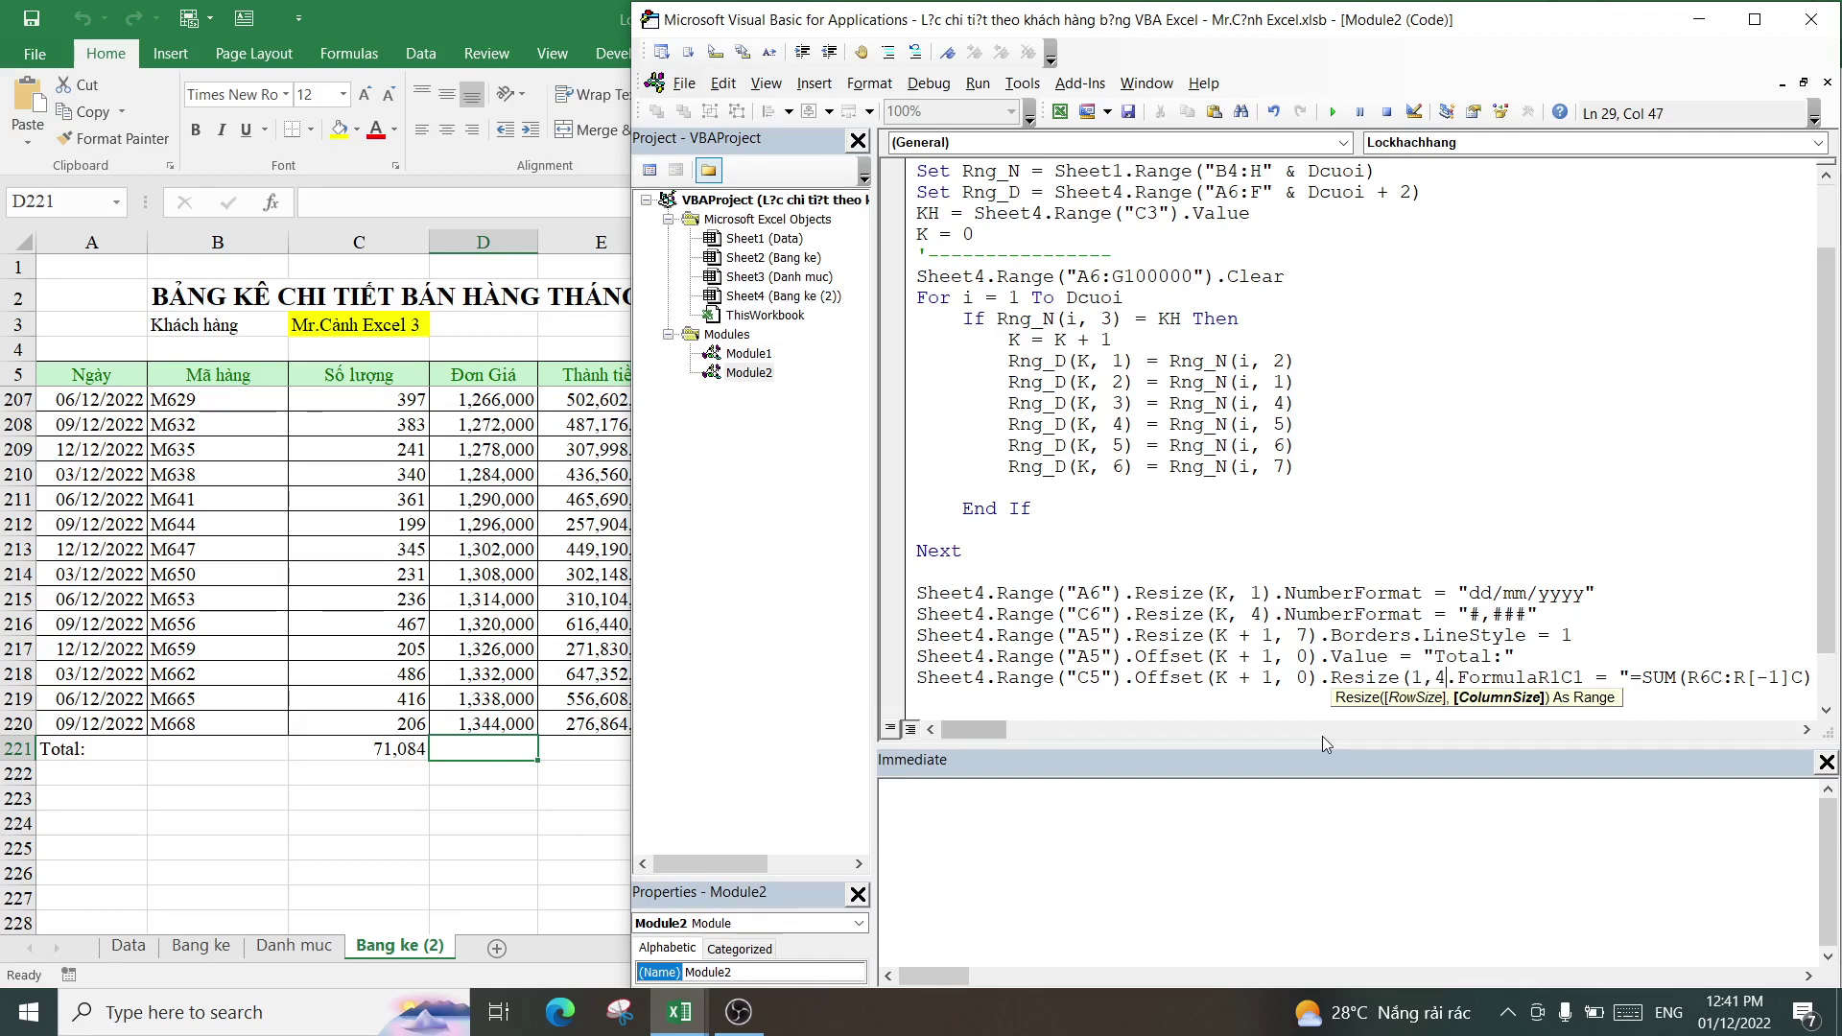
pyautogui.write(')')
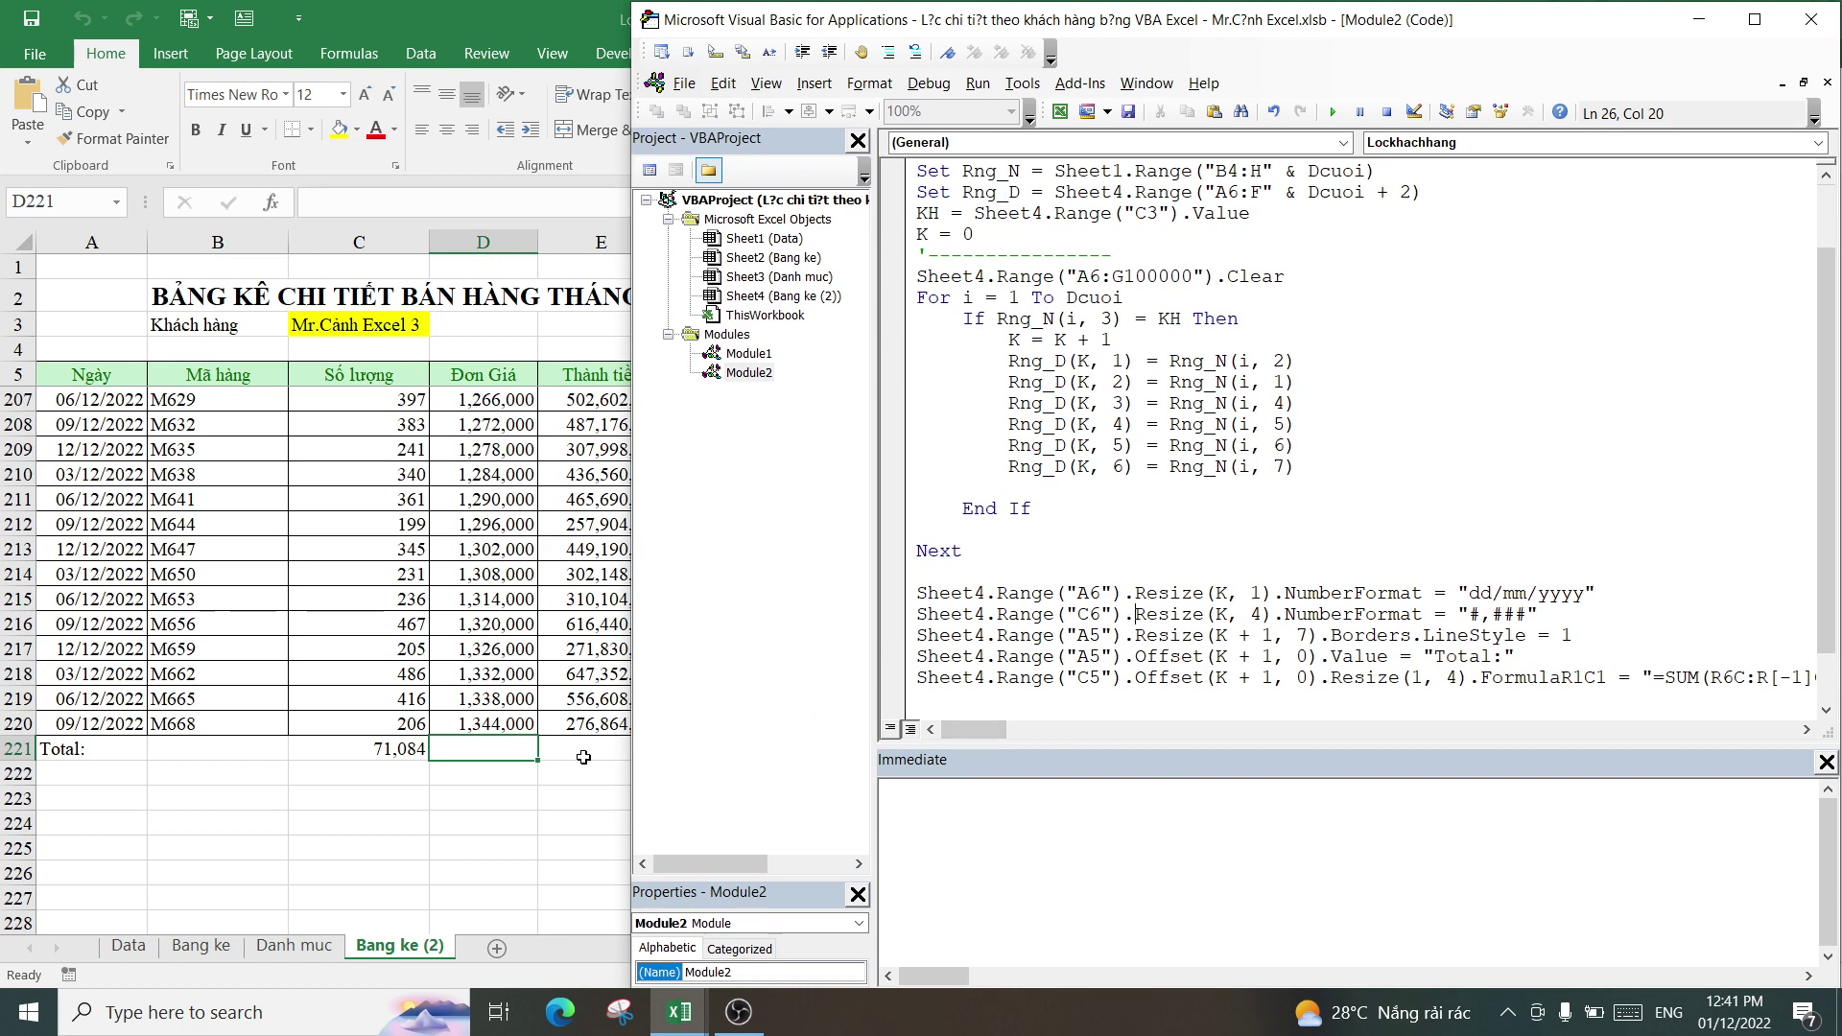
# - Inspect the existing Total row cells under columns C to F on the worksheet
pyautogui.click(485, 751)
pyautogui.click(384, 747)
pyautogui.click(489, 746)
pyautogui.click(588, 746)
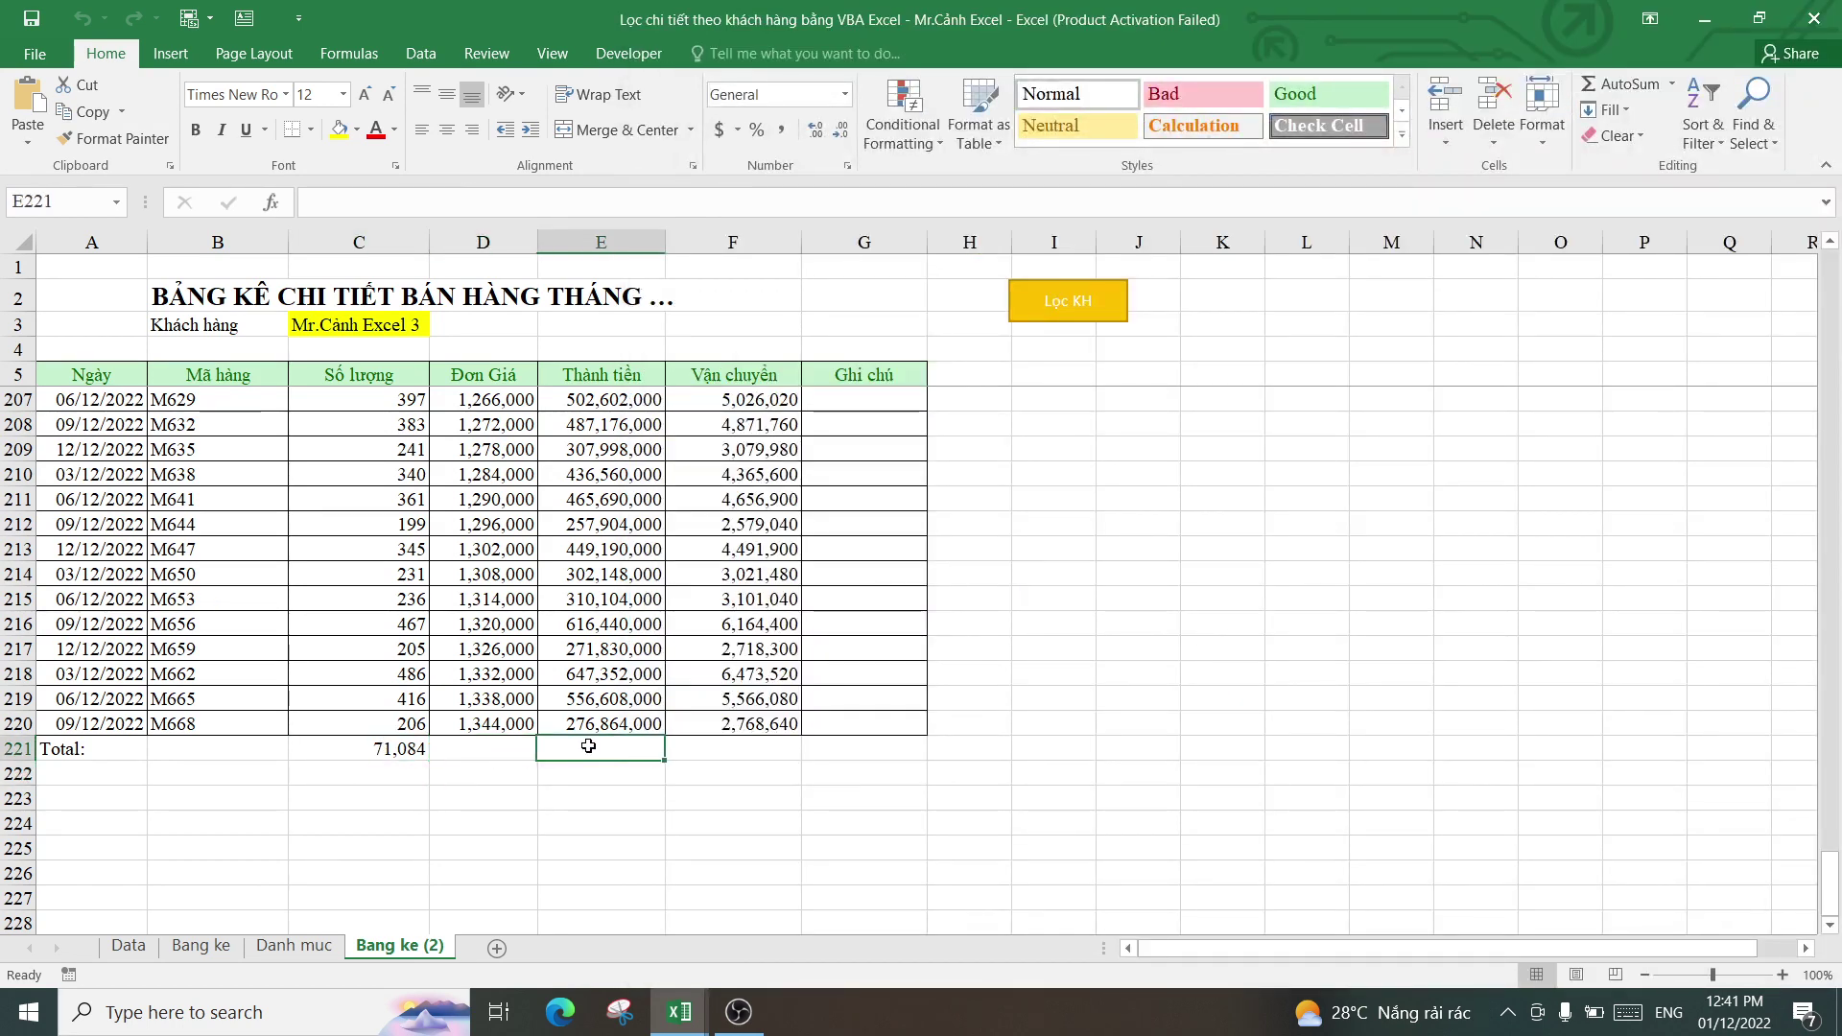
pyautogui.click(682, 746)
# - Rerun the macro and verify row 221 totals 71,084, 150,562,000, 49,438,410,000 and 494,384,100
pyautogui.click(779, 786)
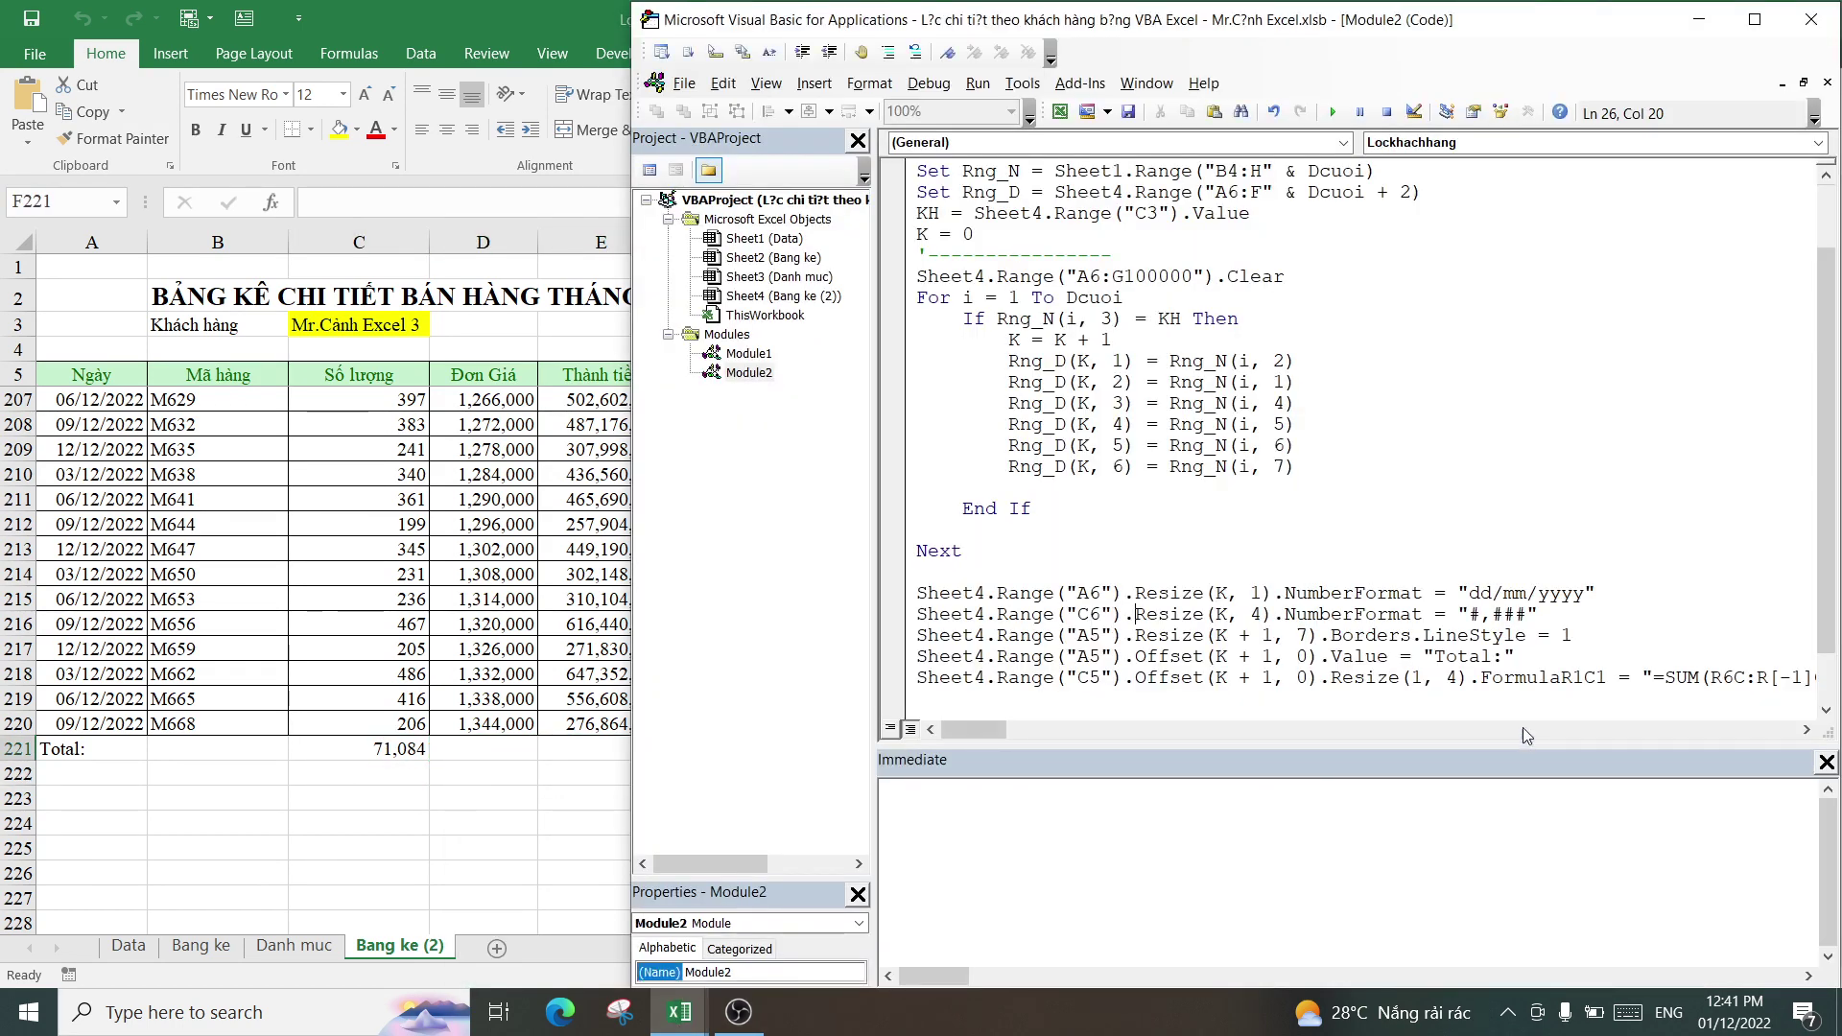
pyautogui.click(1332, 112)
pyautogui.click(482, 785)
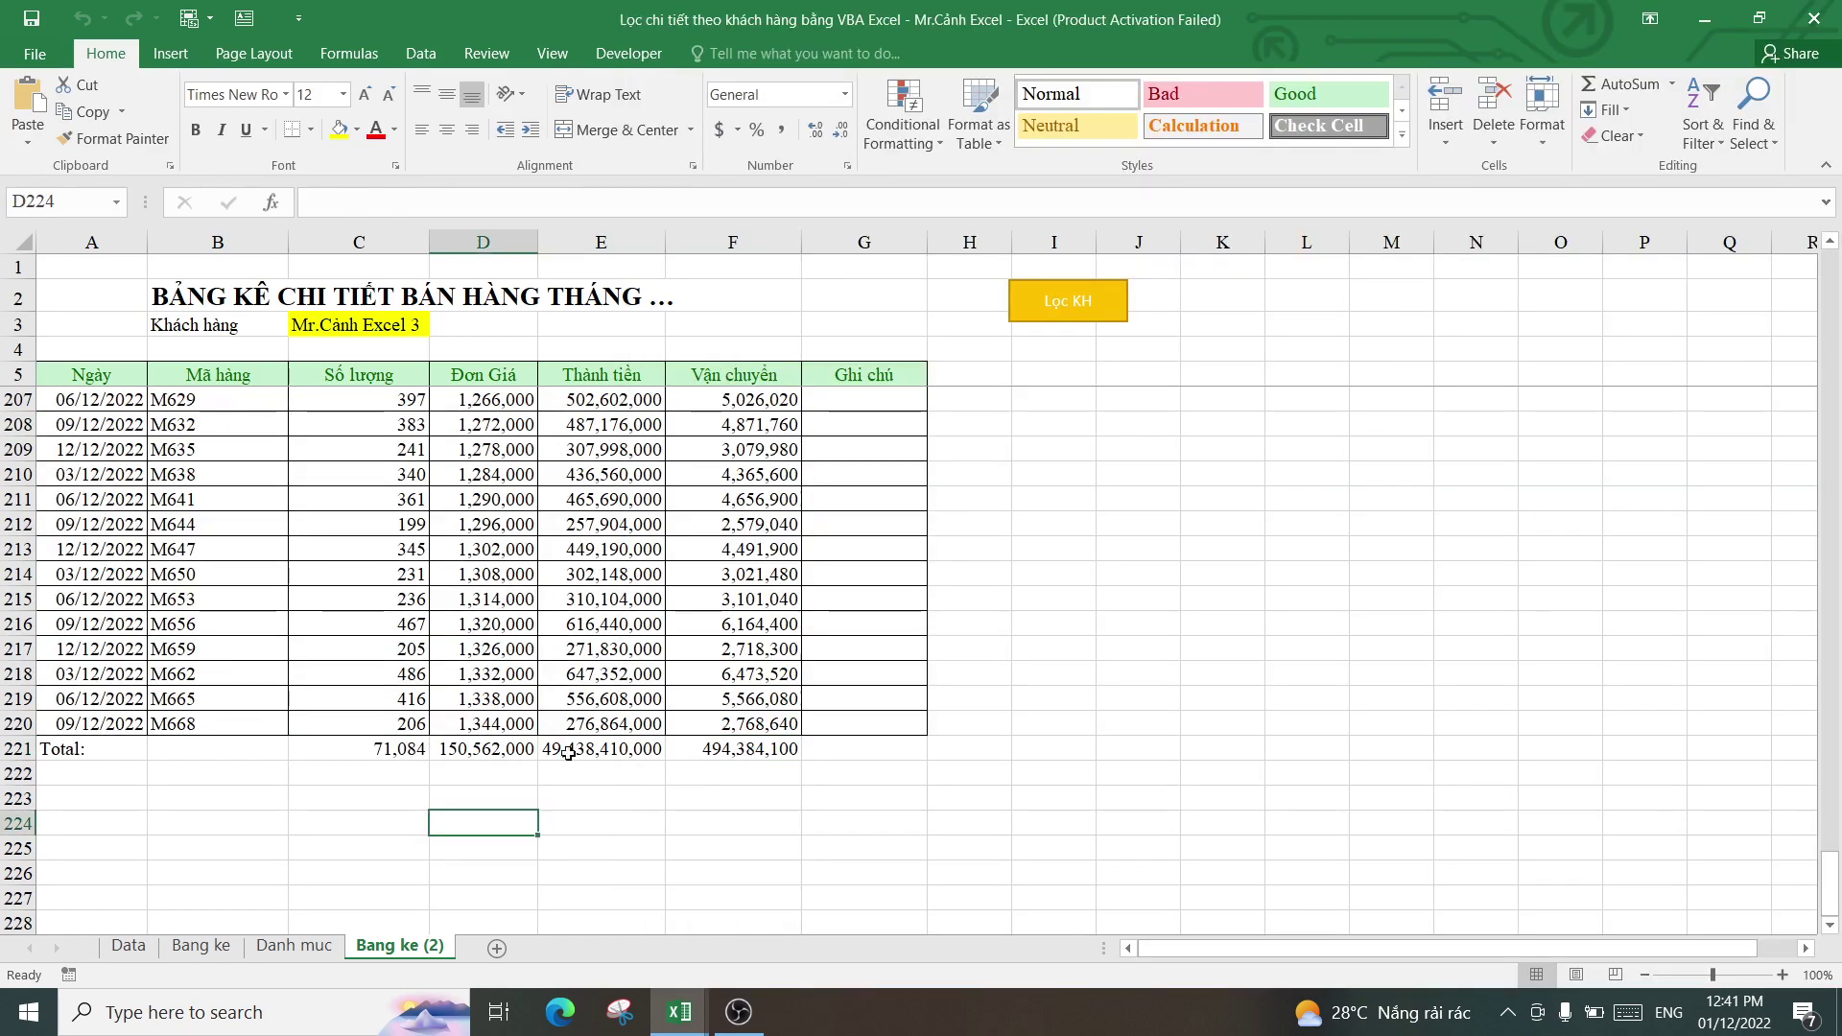
pyautogui.moveTo(389, 748); pyautogui.dragTo(778, 750)
pyautogui.click(561, 795)
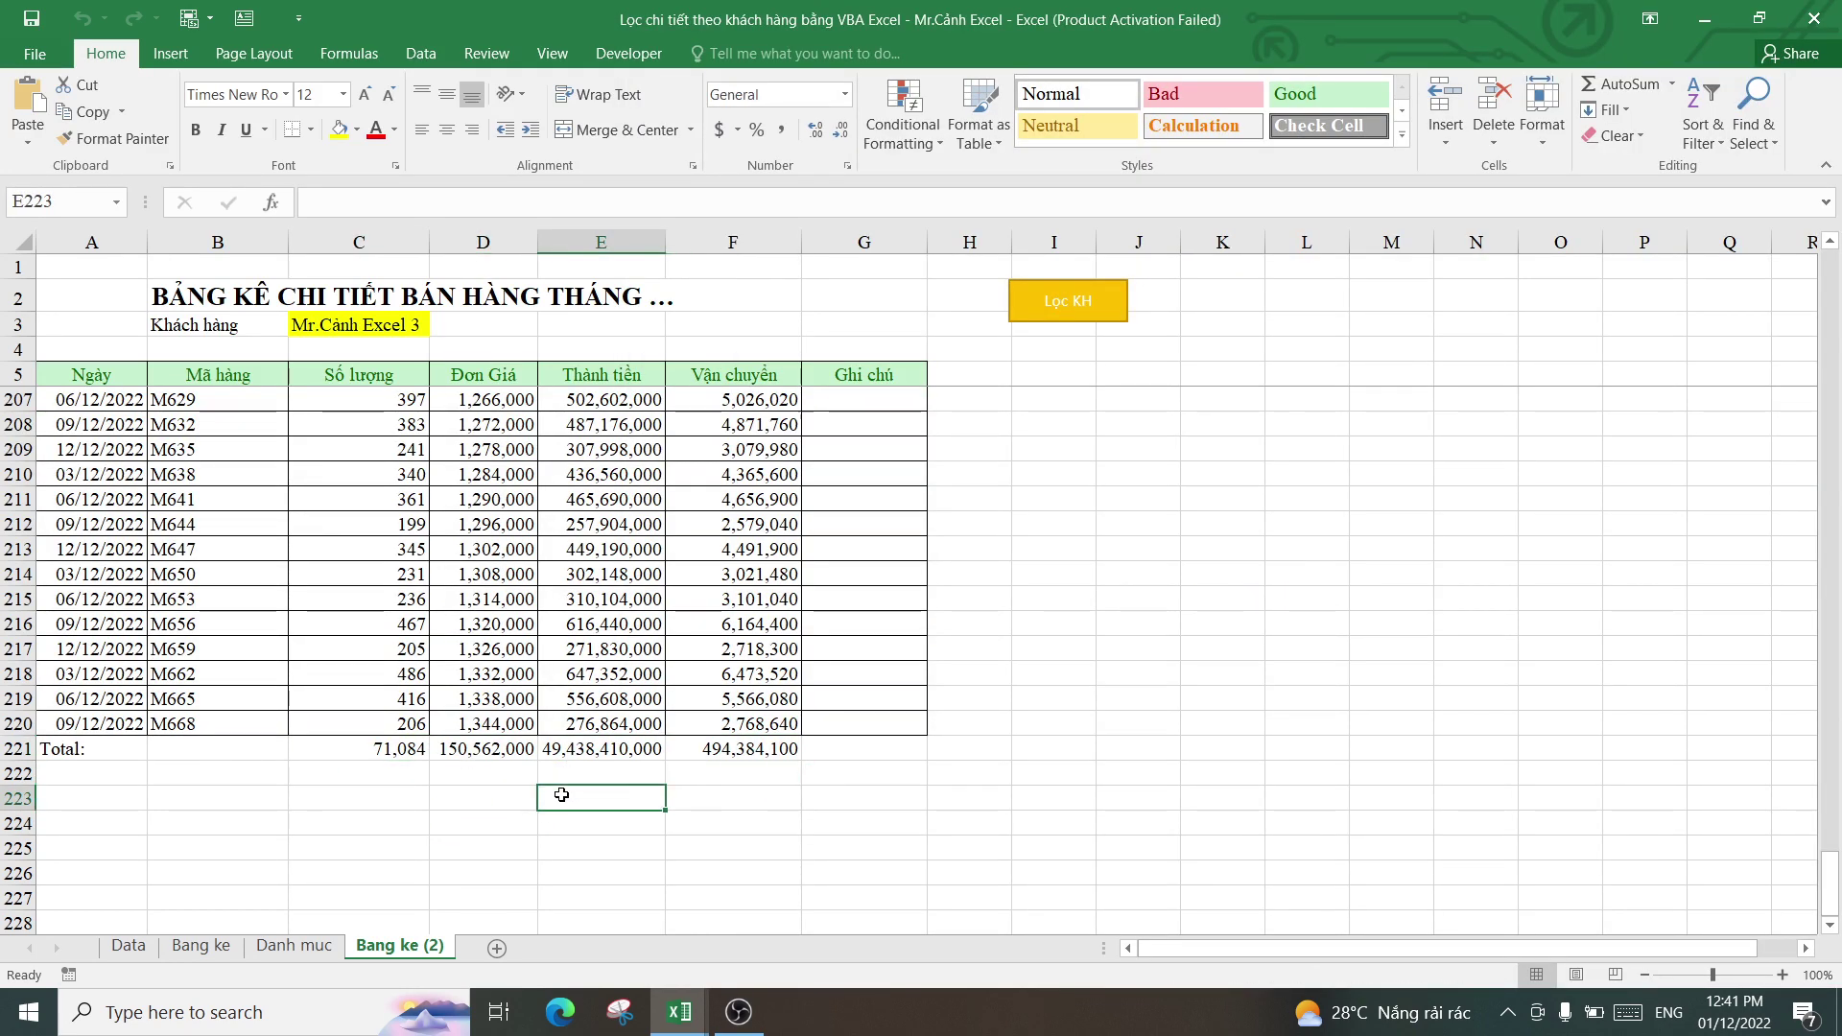
pyautogui.moveTo(61, 748); pyautogui.dragTo(841, 748)
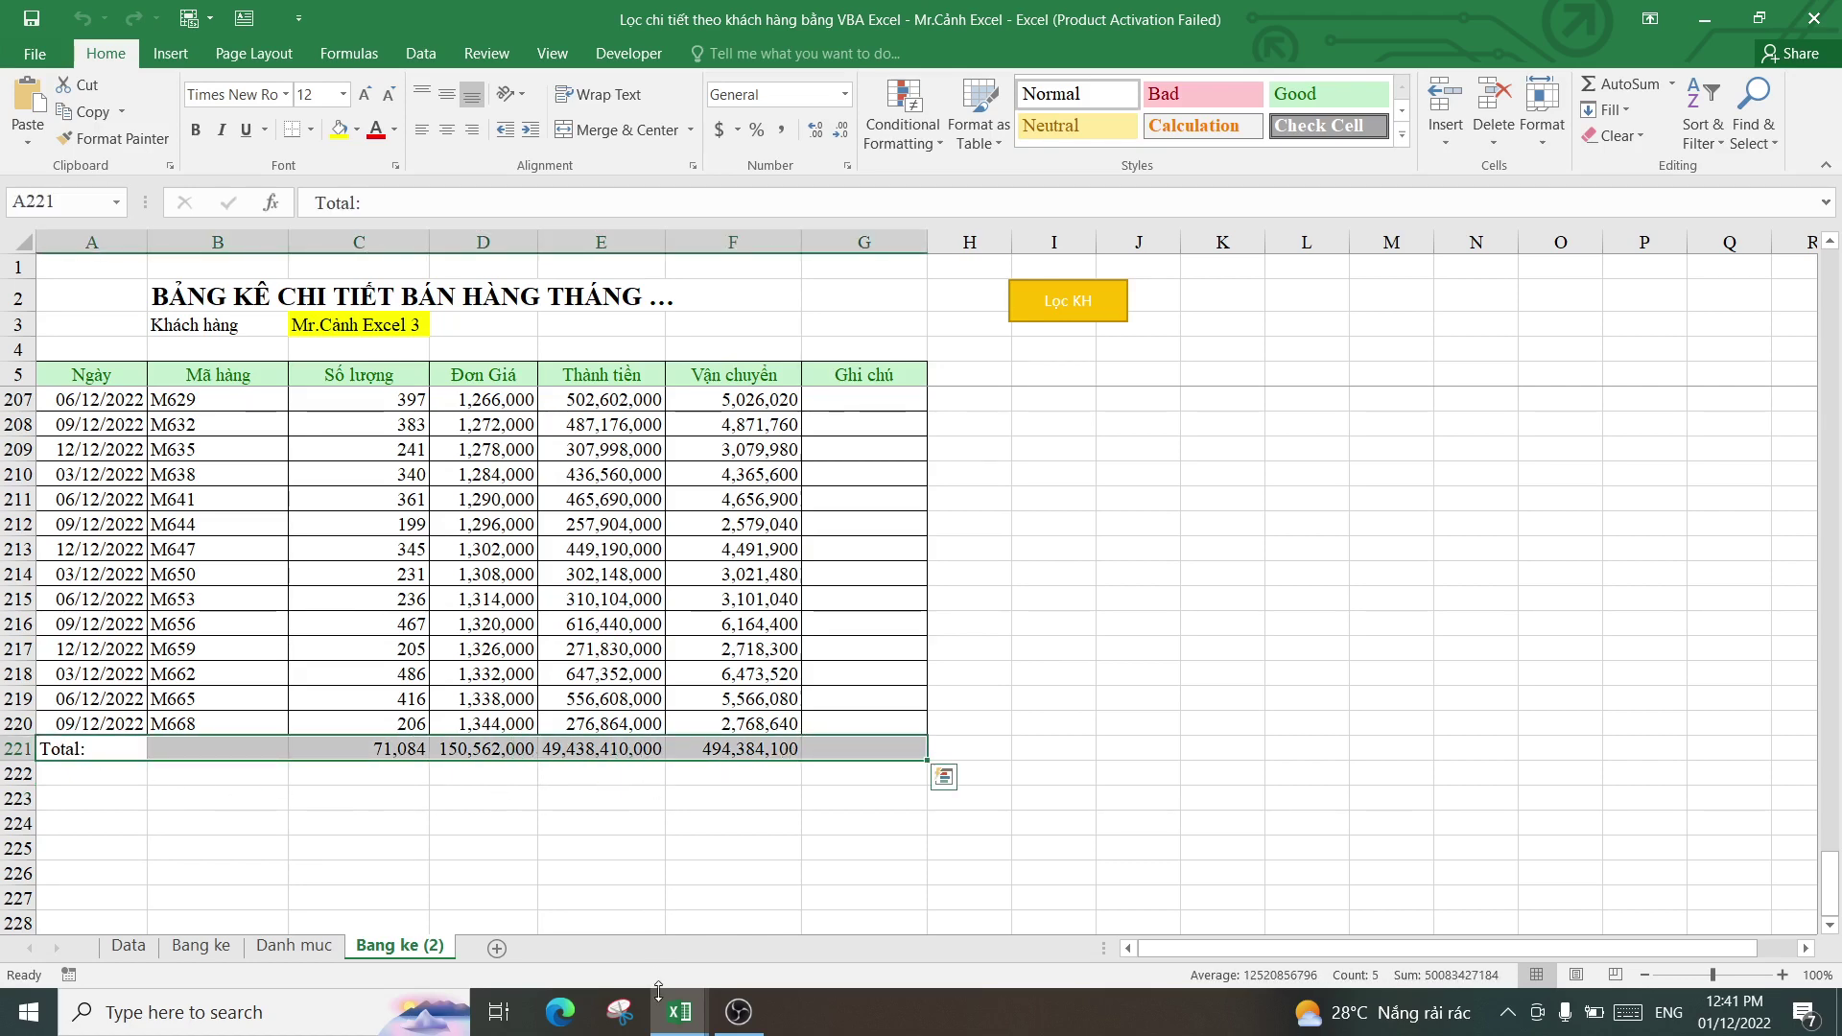
pyautogui.moveTo(677, 1011)
pyautogui.click(757, 758)
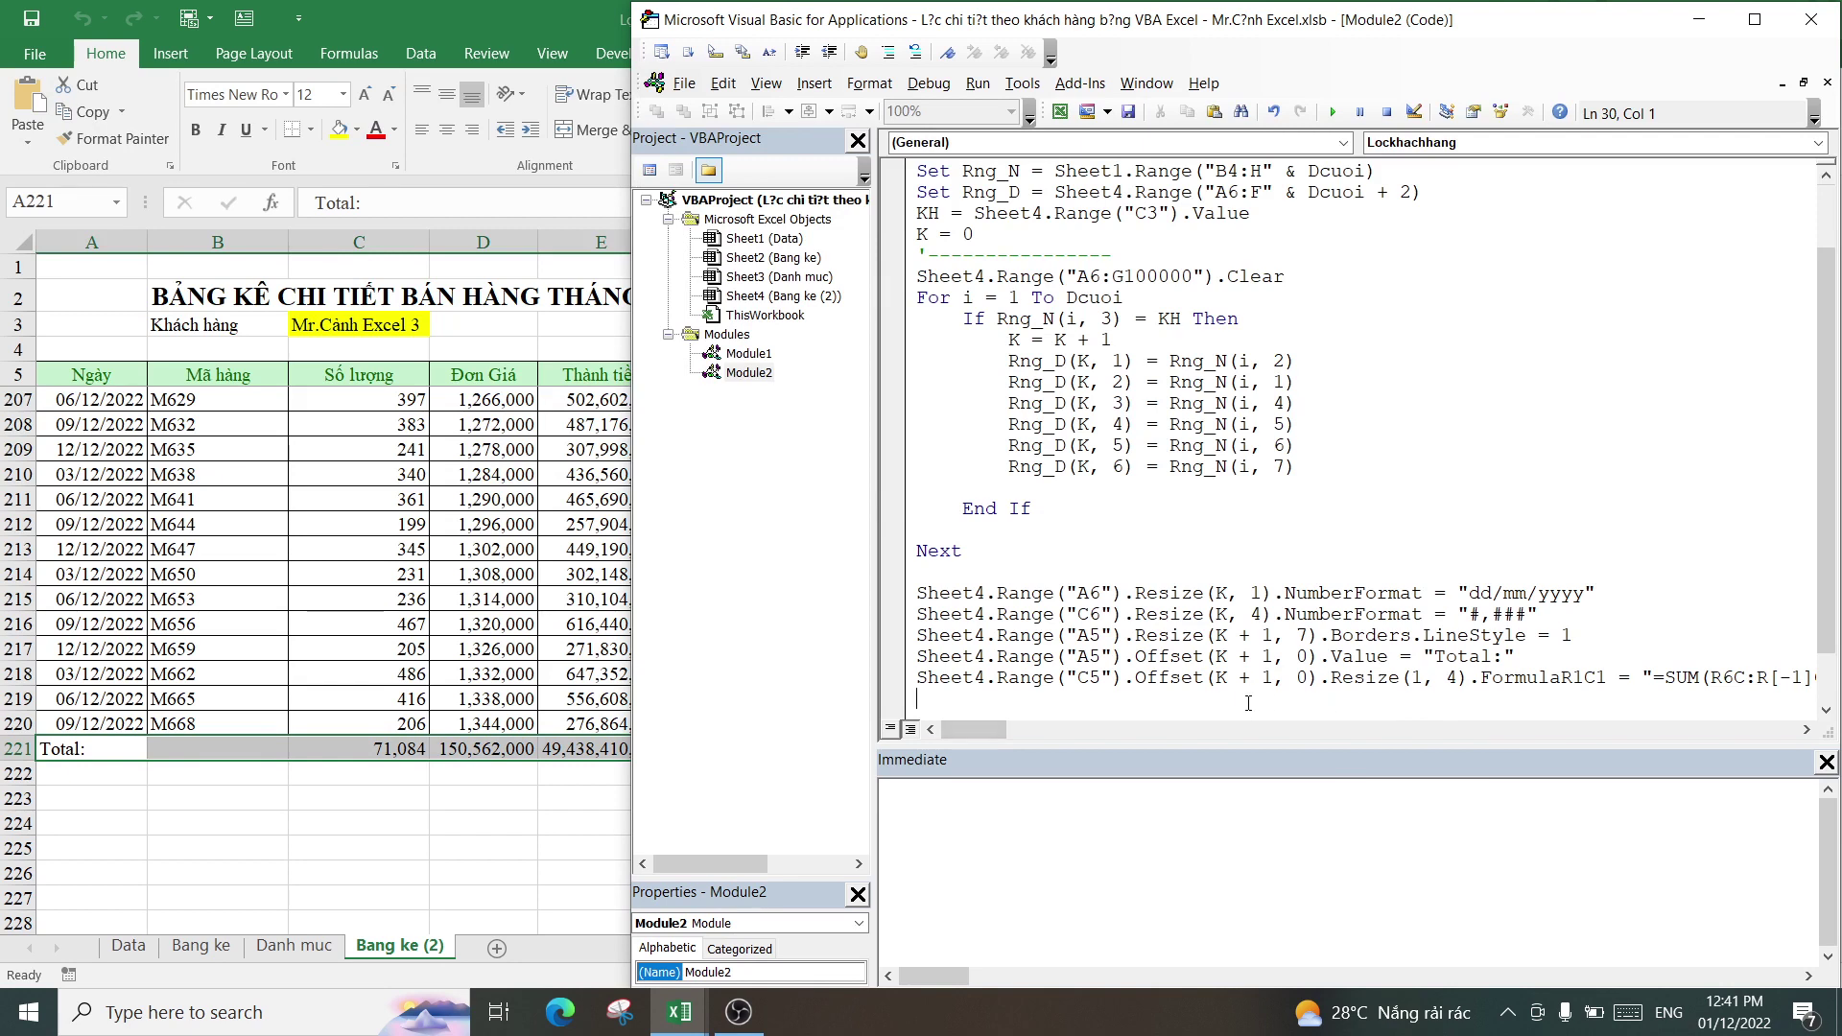
# - Copy the Range("C5").Offset reference onto a new line above End Sub, changing C5 to a5
pyautogui.scroll(-1, 1290, 646)
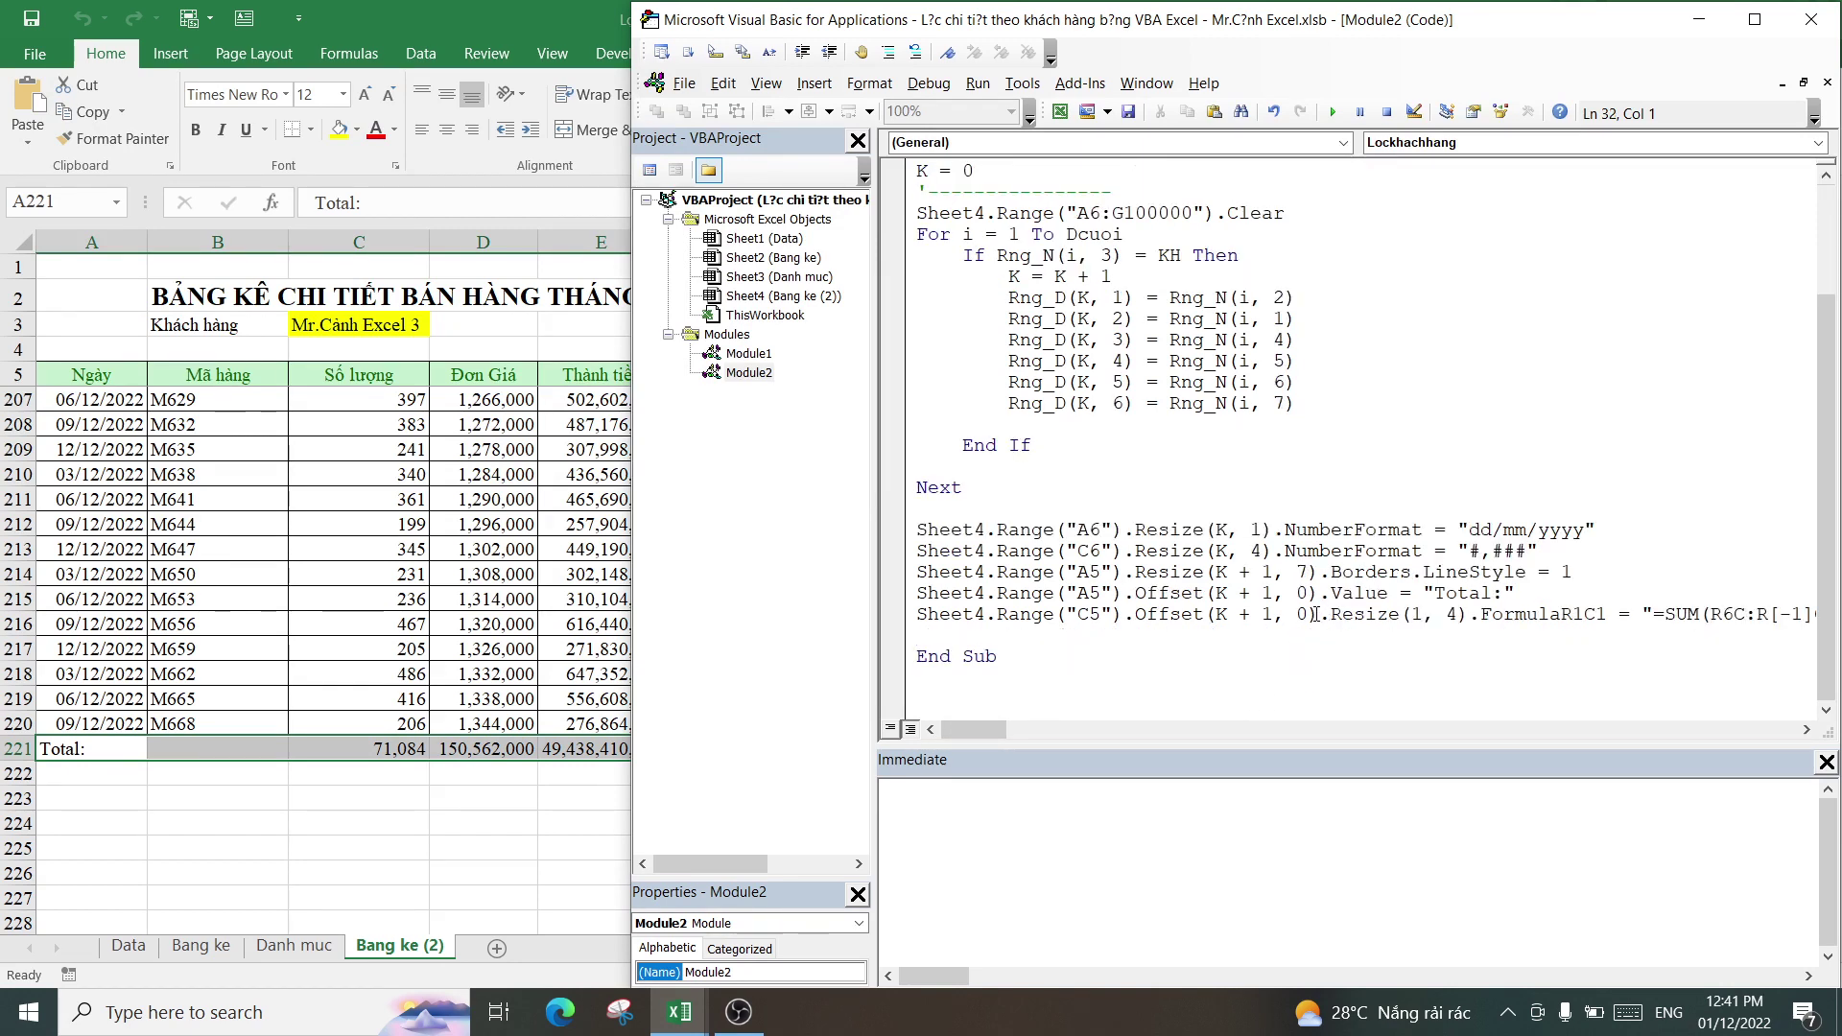
pyautogui.moveTo(1317, 614); pyautogui.dragTo(870, 607)
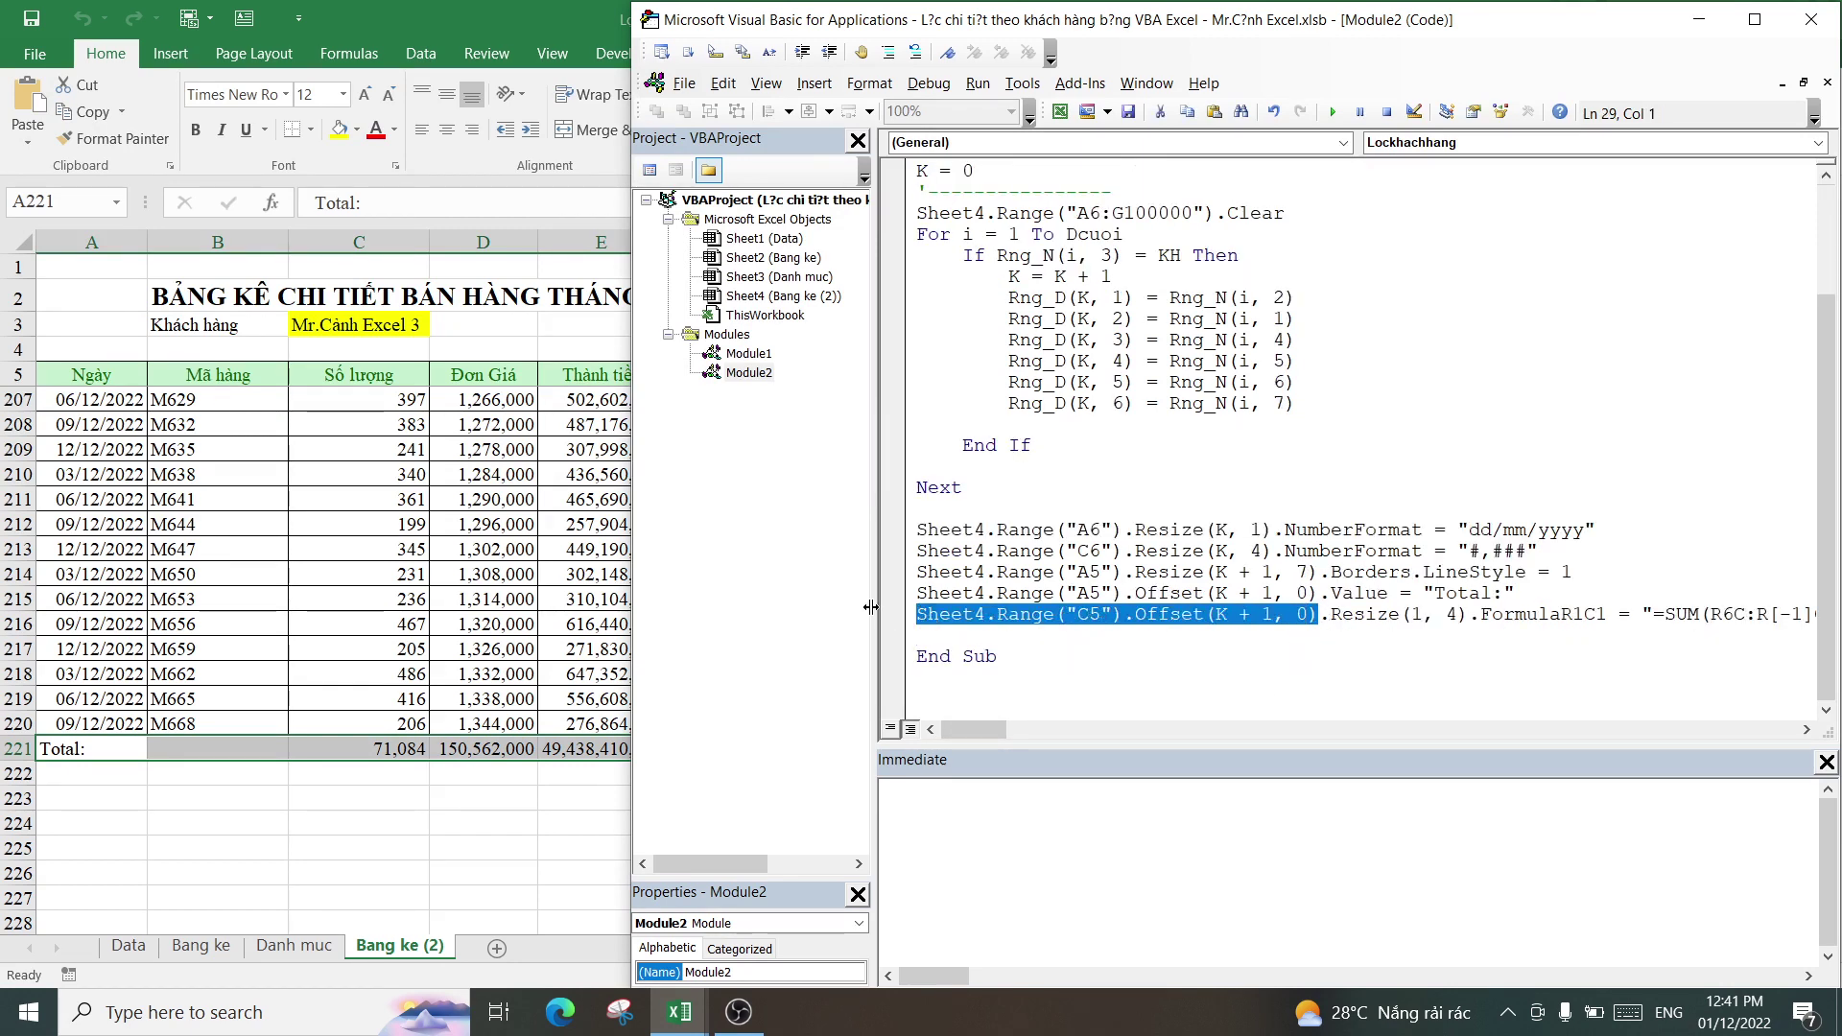
pyautogui.hotkey('ctrl', 'c')
pyautogui.click(1003, 635)
pyautogui.hotkey('ctrl', 'v')
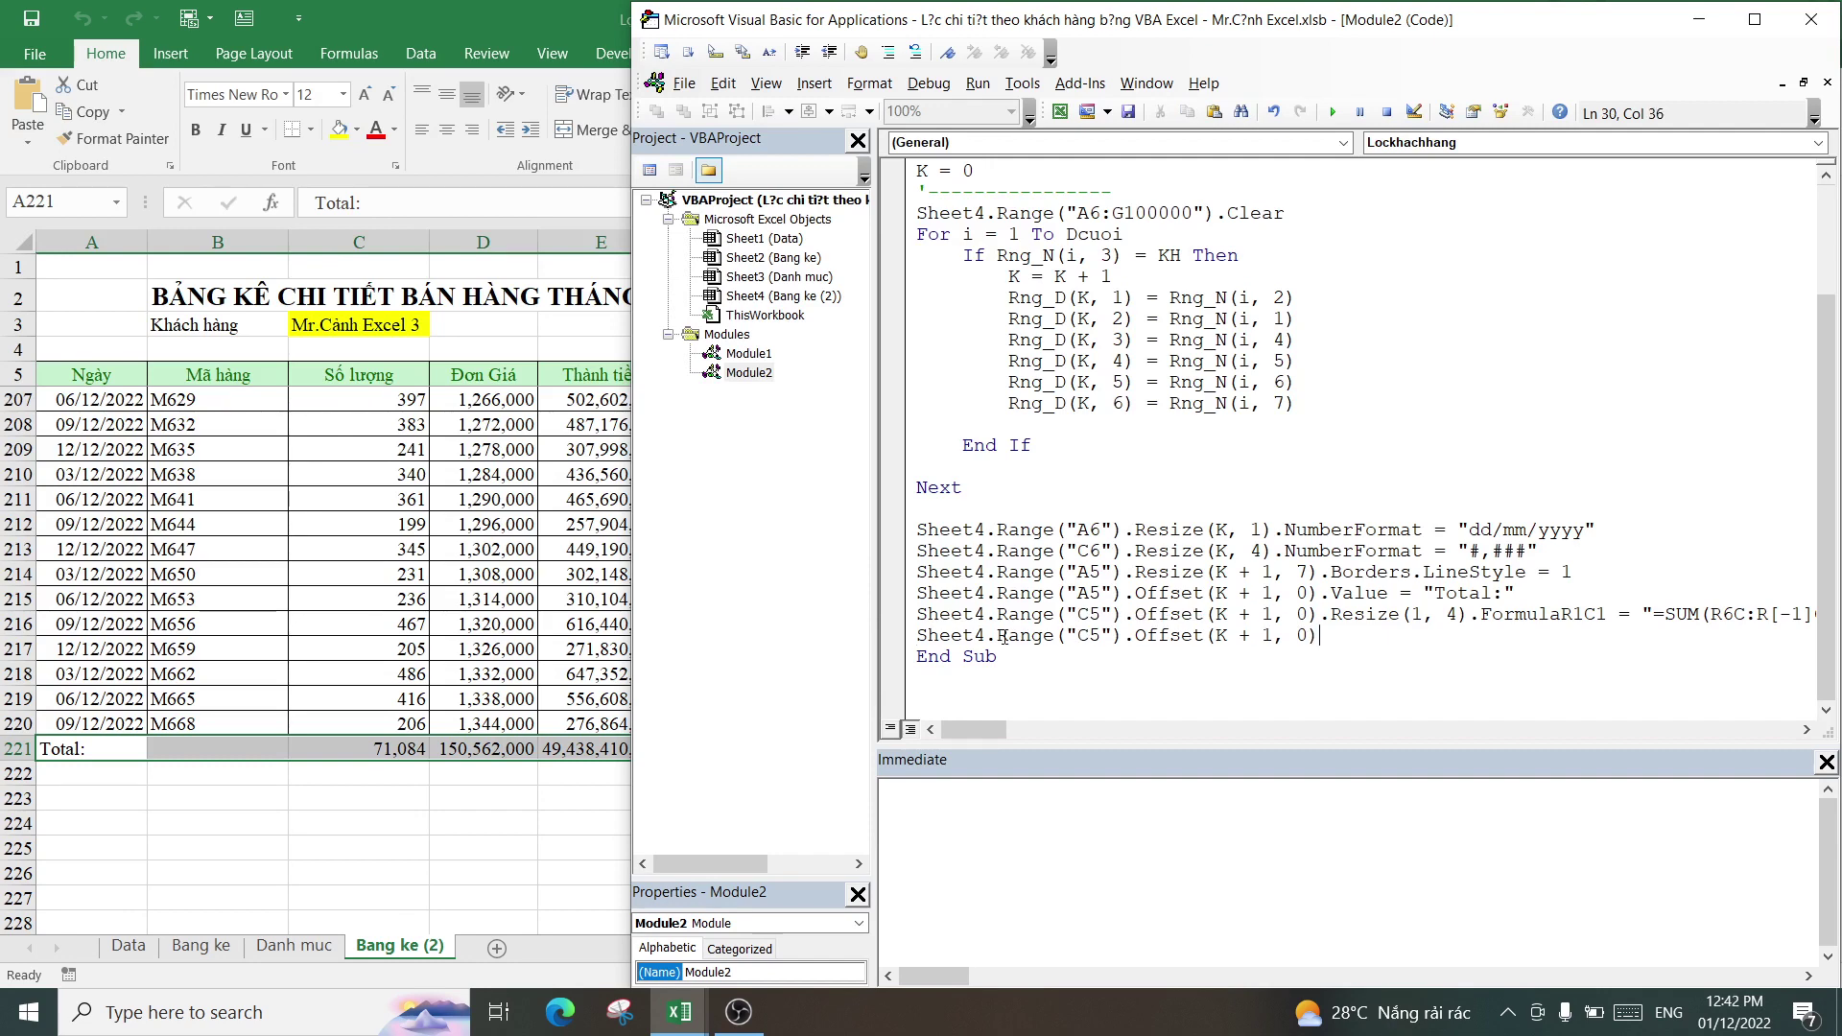
pyautogui.click(1091, 635)
pyautogui.press('BackSpace')
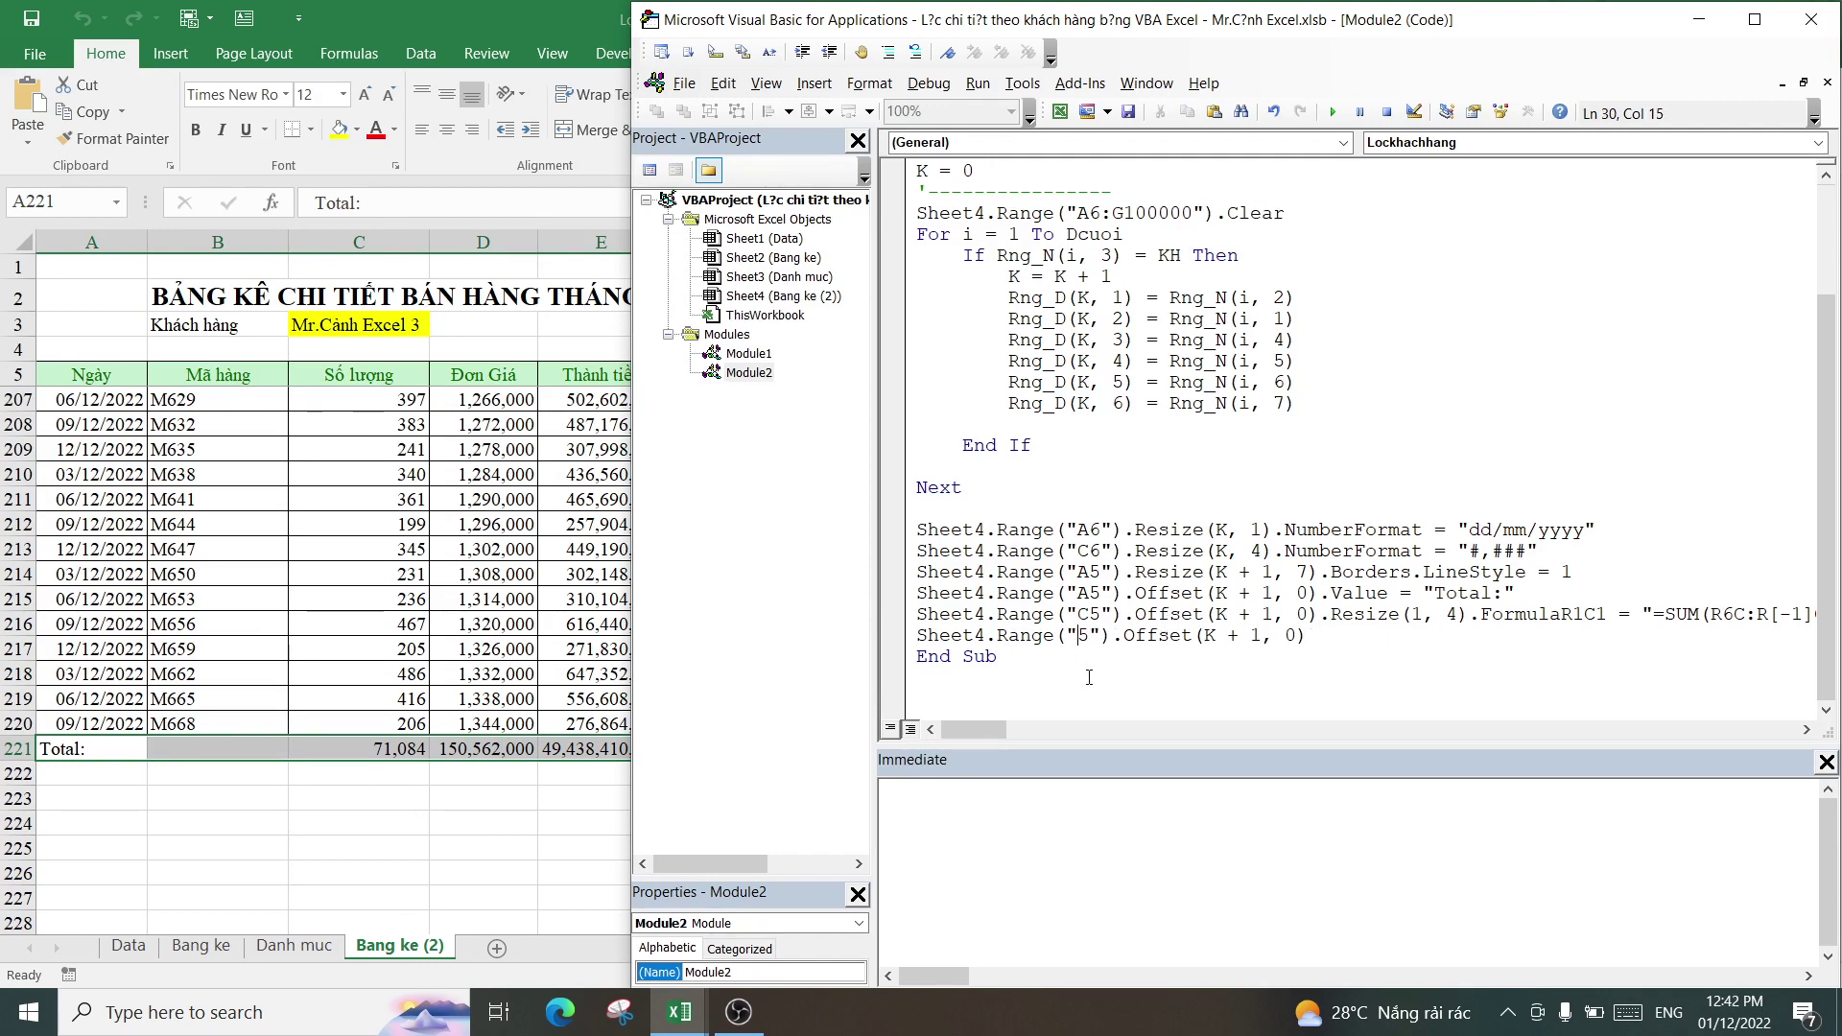
pyautogui.write('a')
pyautogui.click(1212, 687)
pyautogui.click(905, 603)
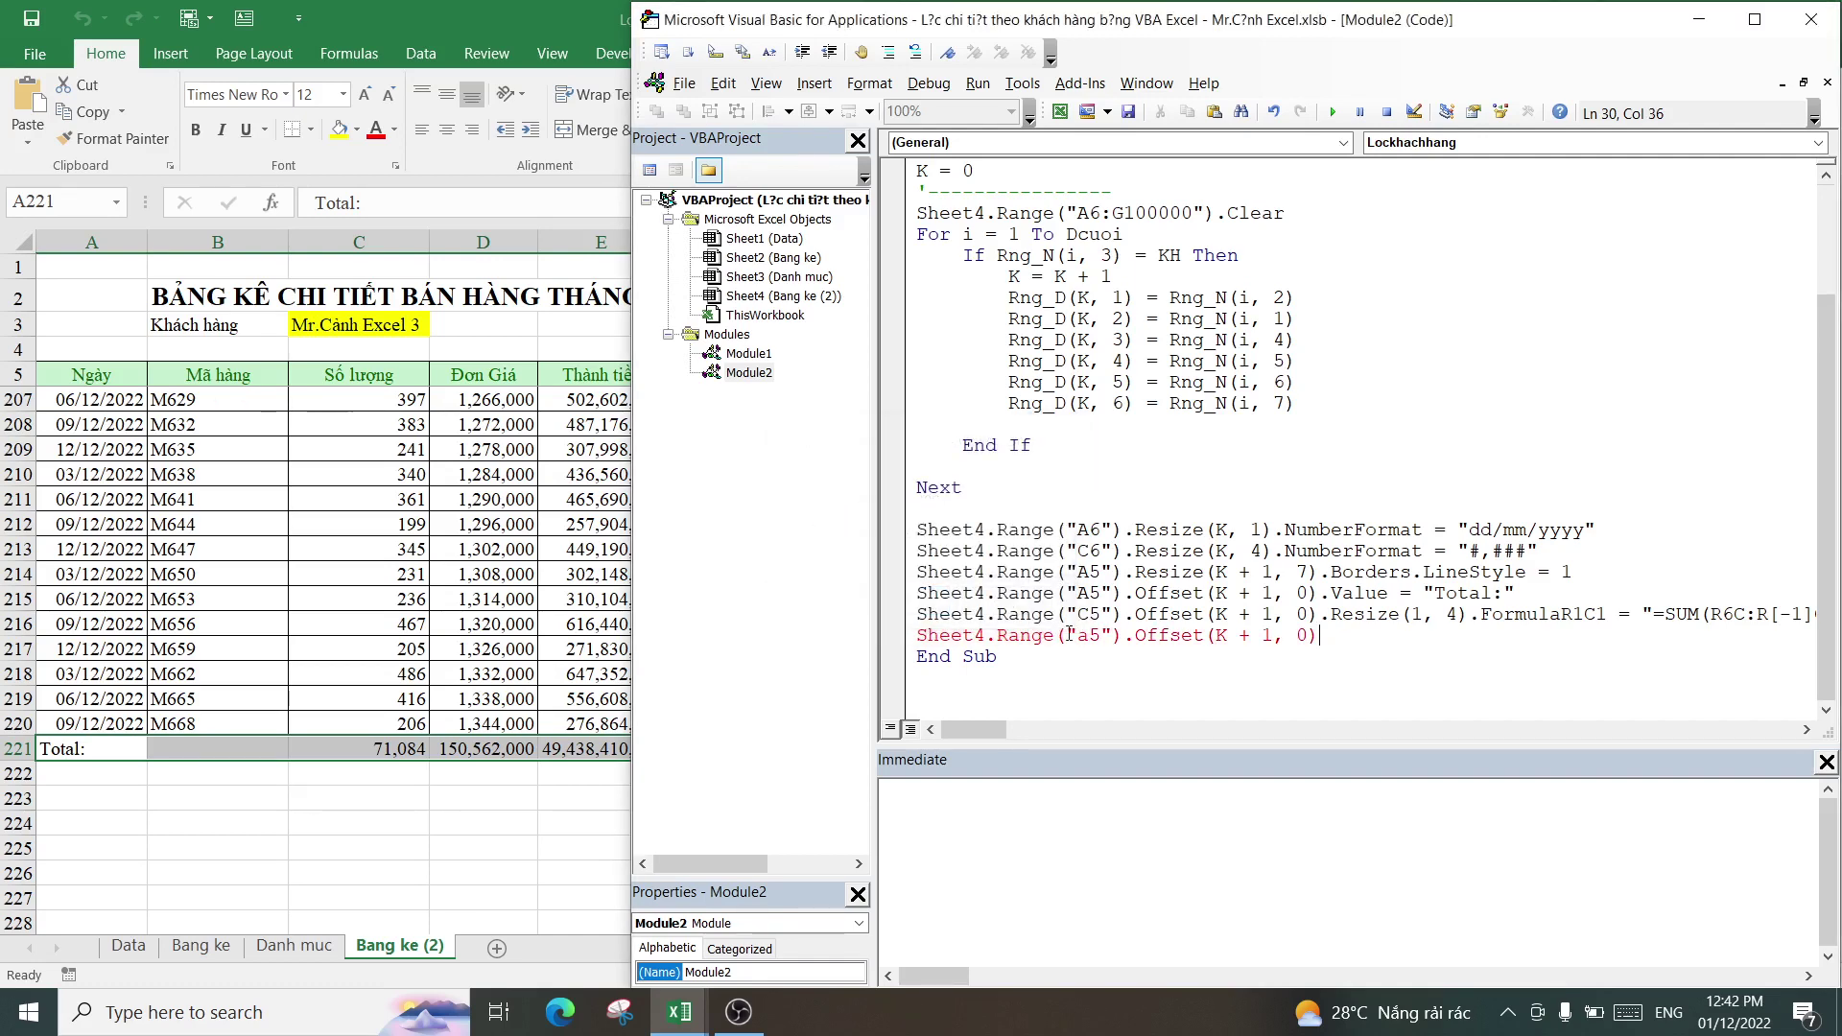
# - Finish the new line with .Font.Bold = True and rerun the macro
pyautogui.write('.')
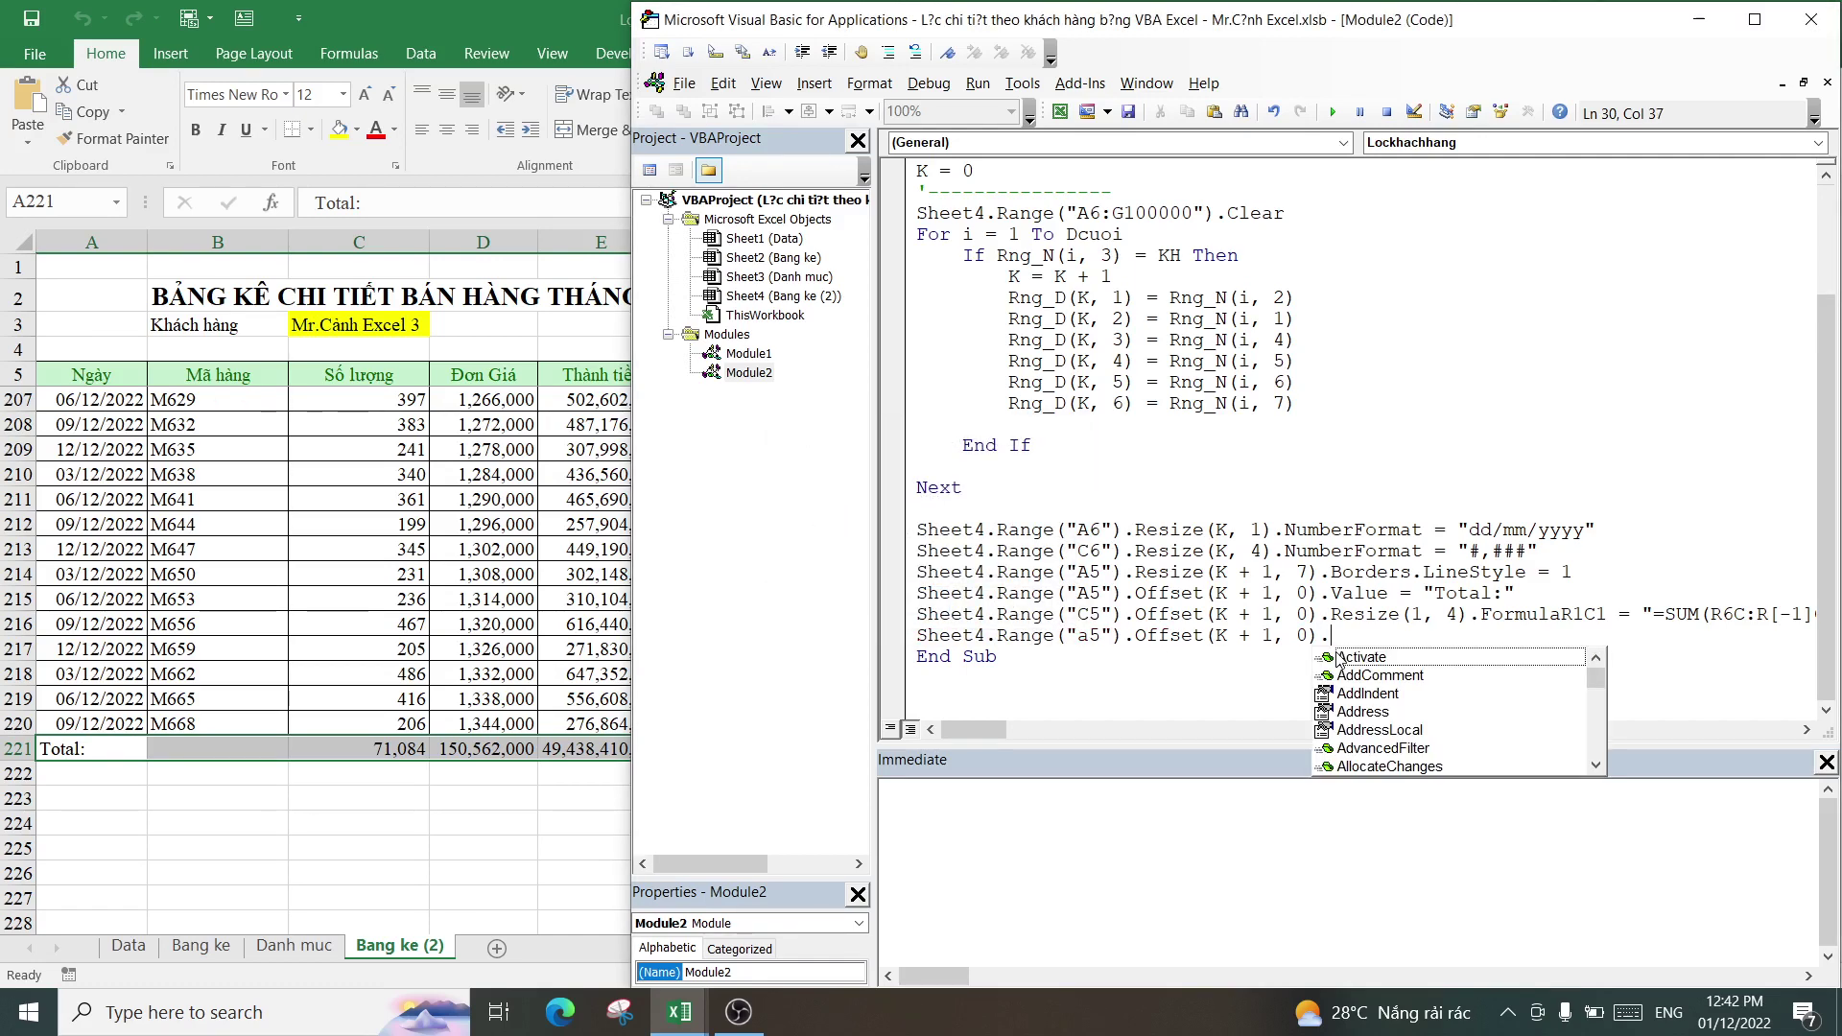
pyautogui.write('FO')
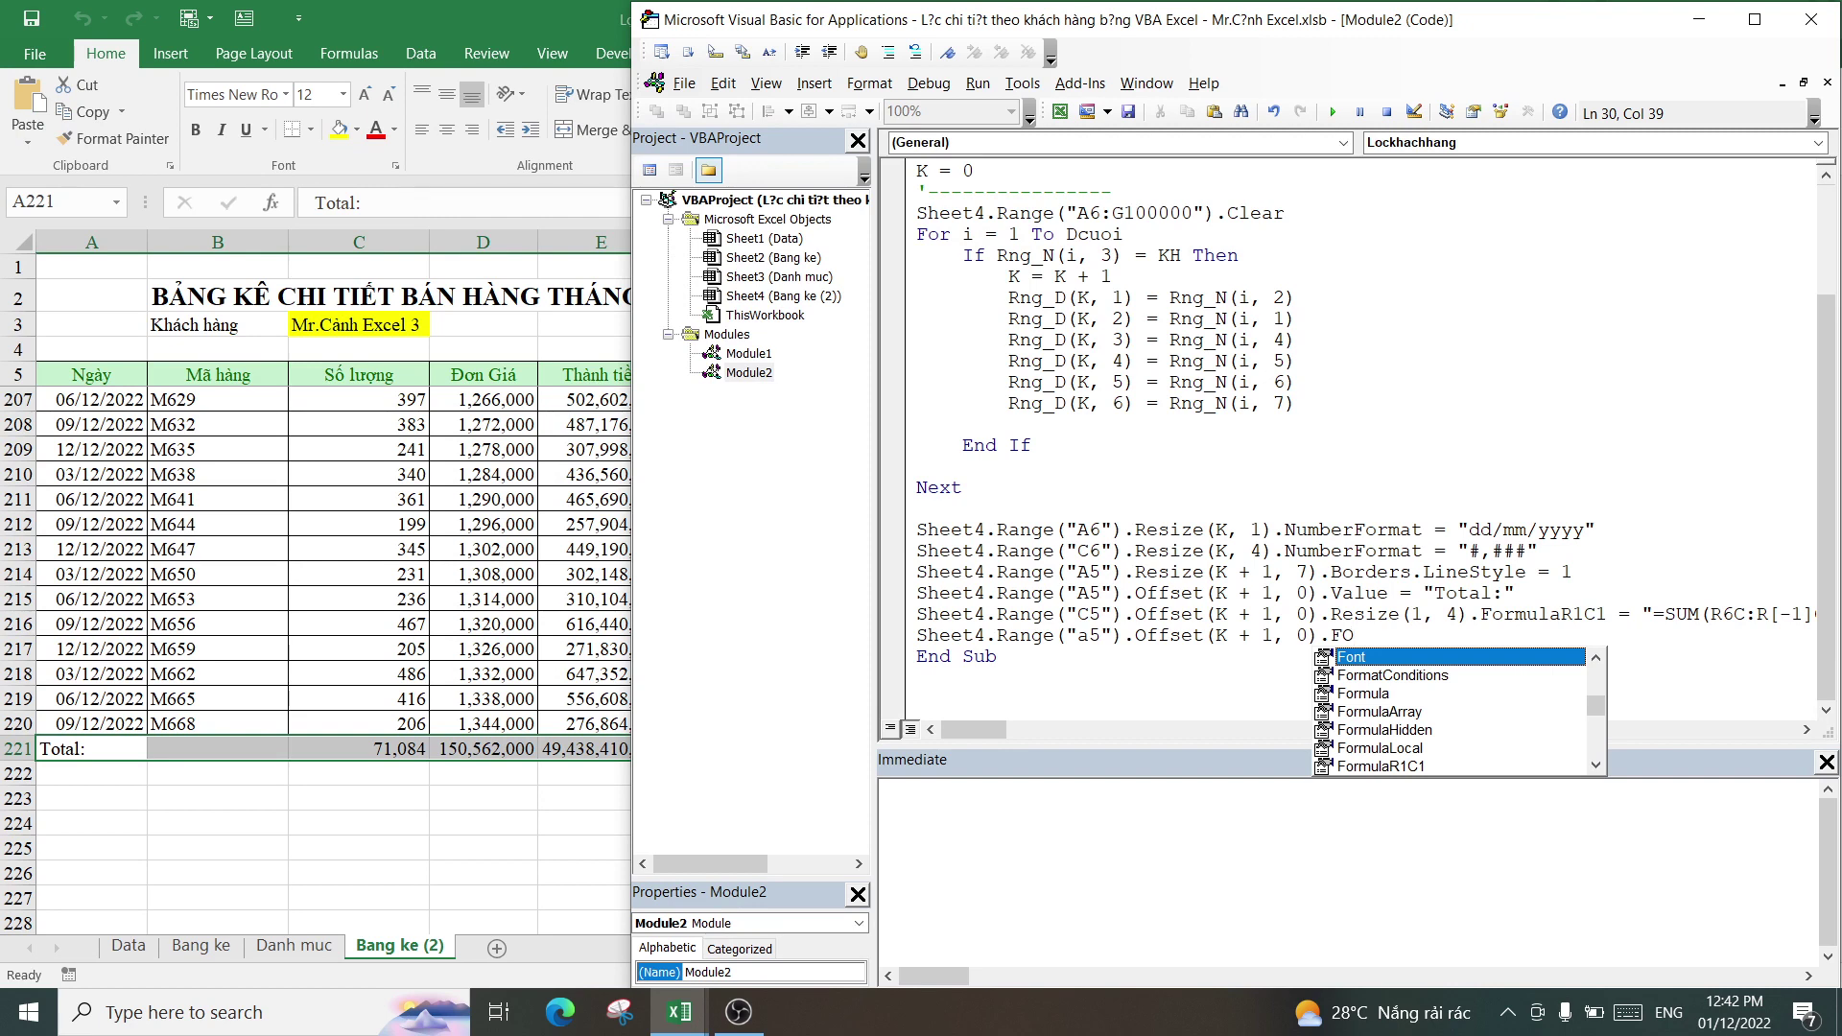
pyautogui.press('Tab')
pyautogui.write('.')
pyautogui.write('B')
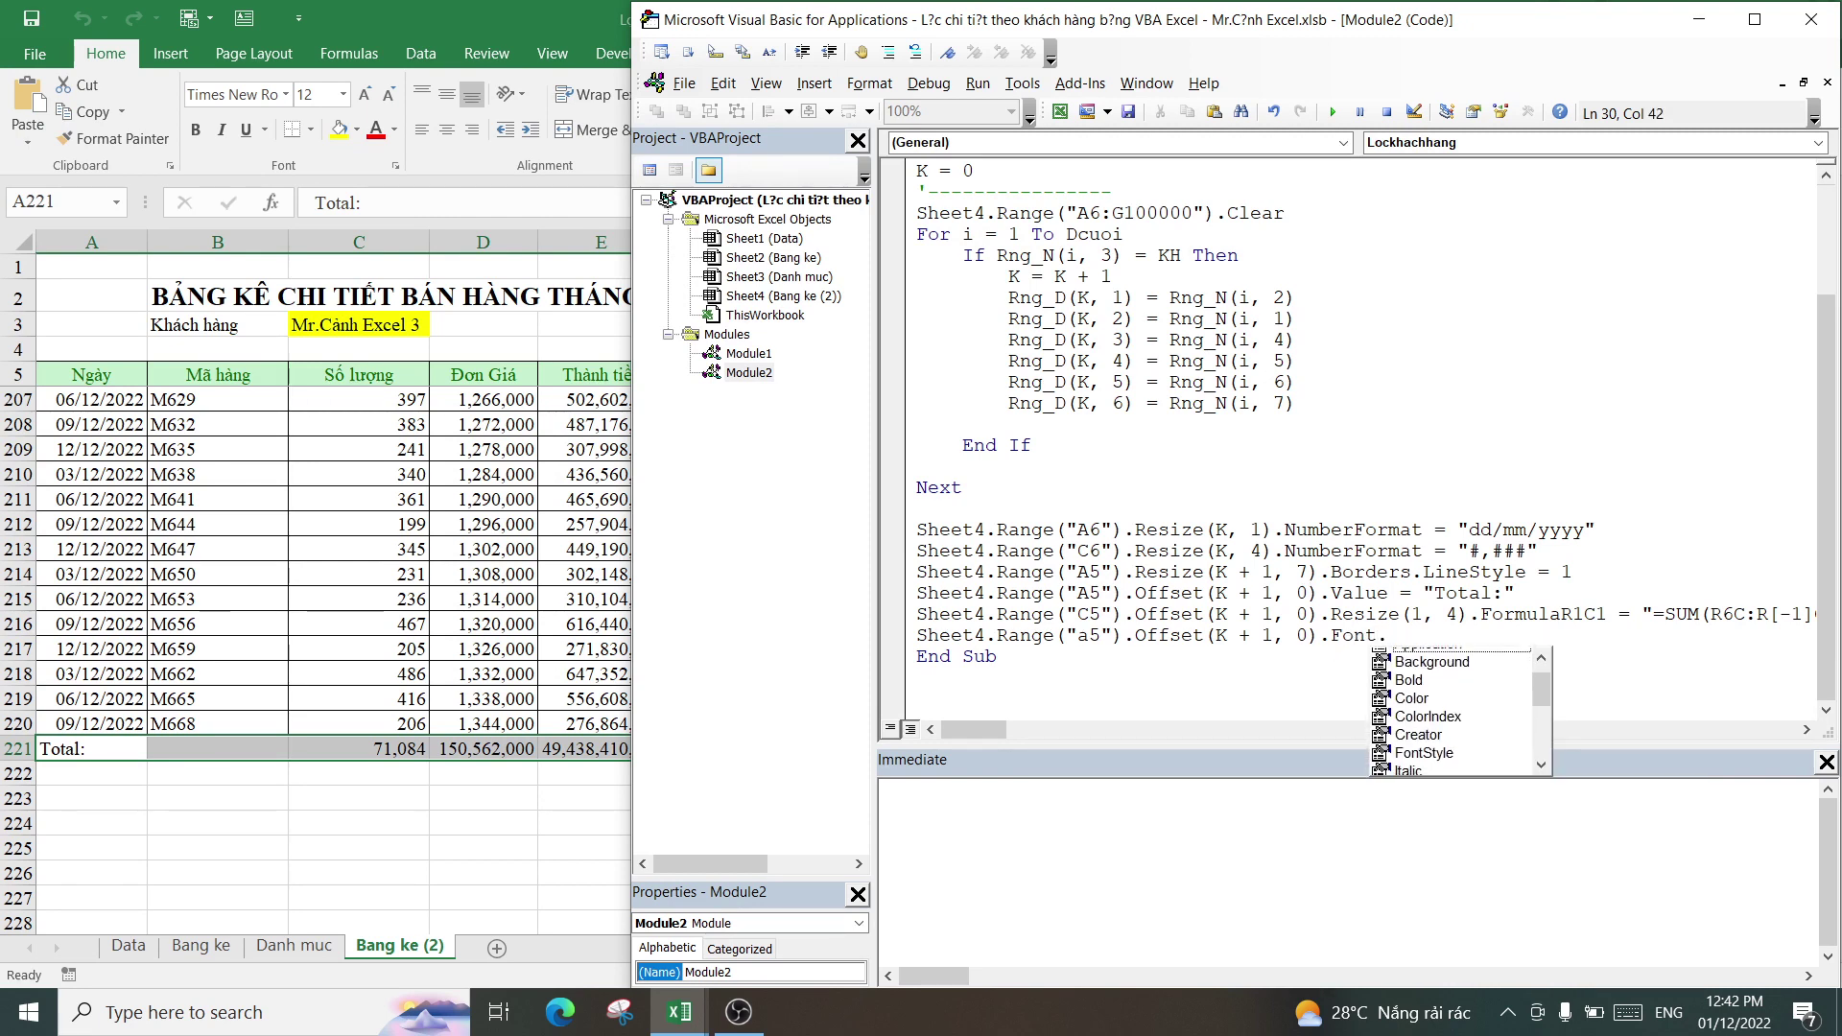
pyautogui.press('Down')
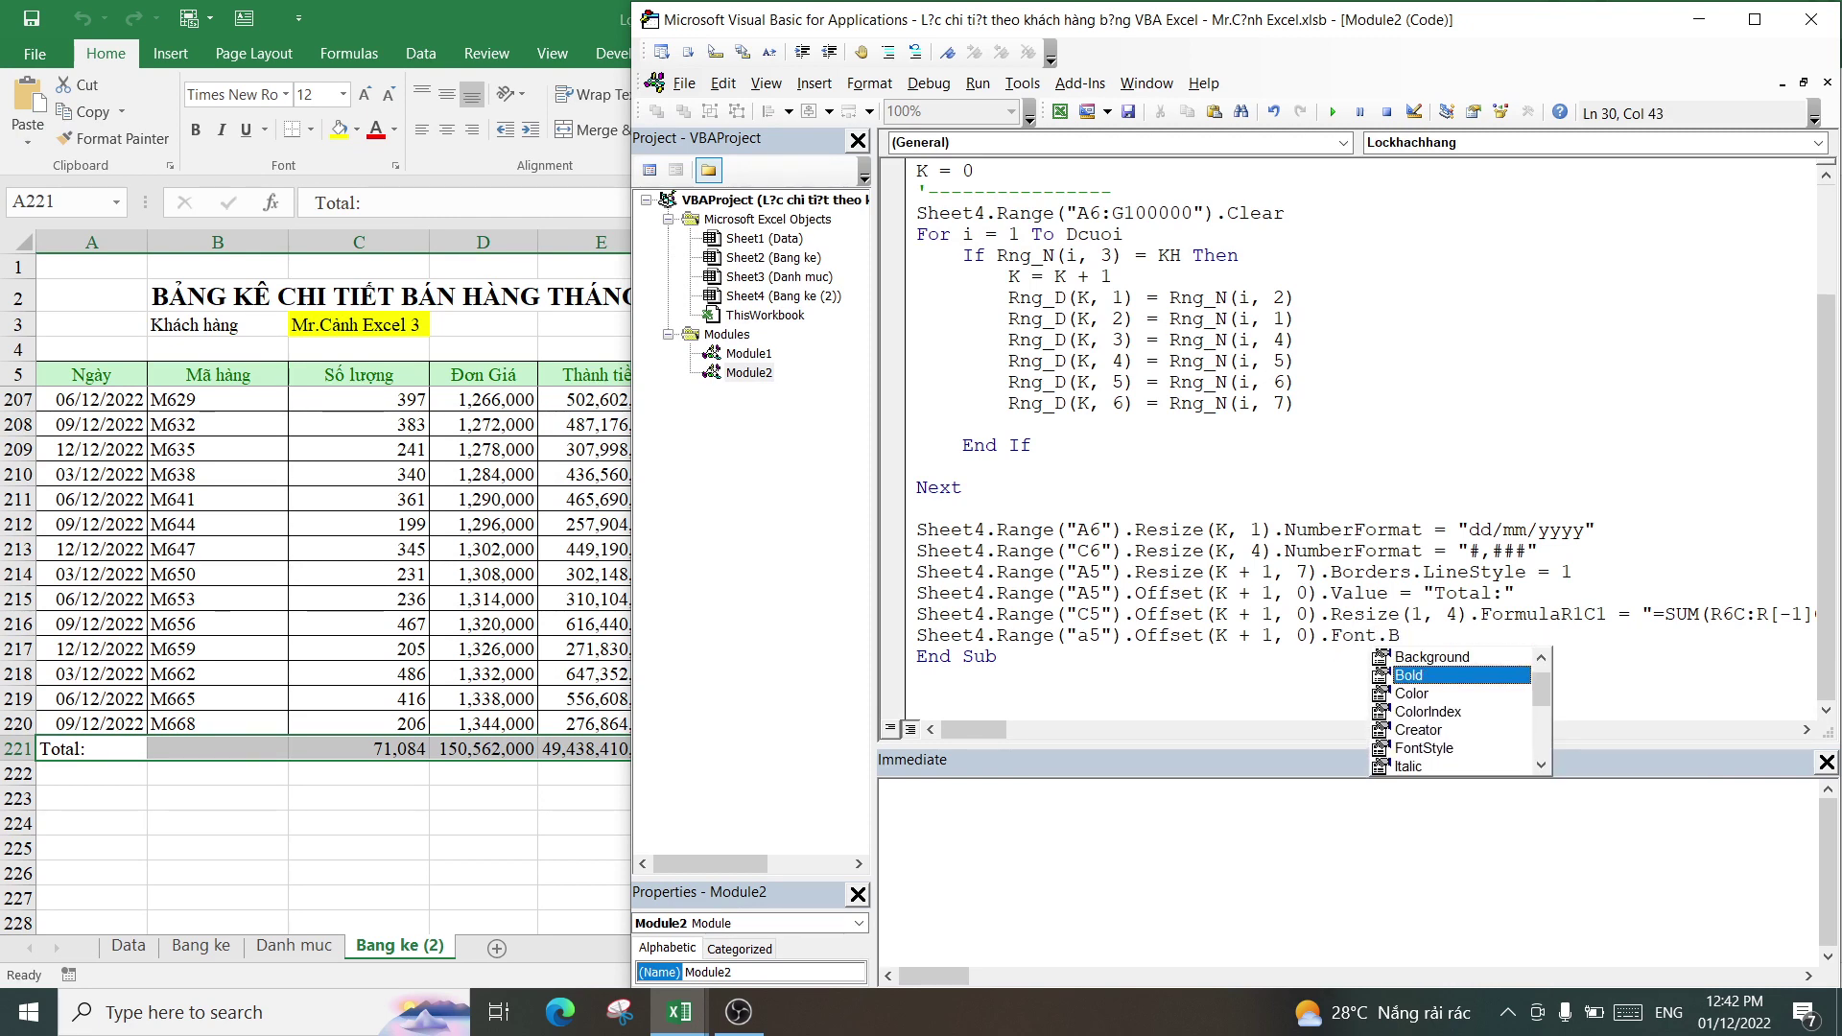
pyautogui.press('Tab')
pyautogui.write('=')
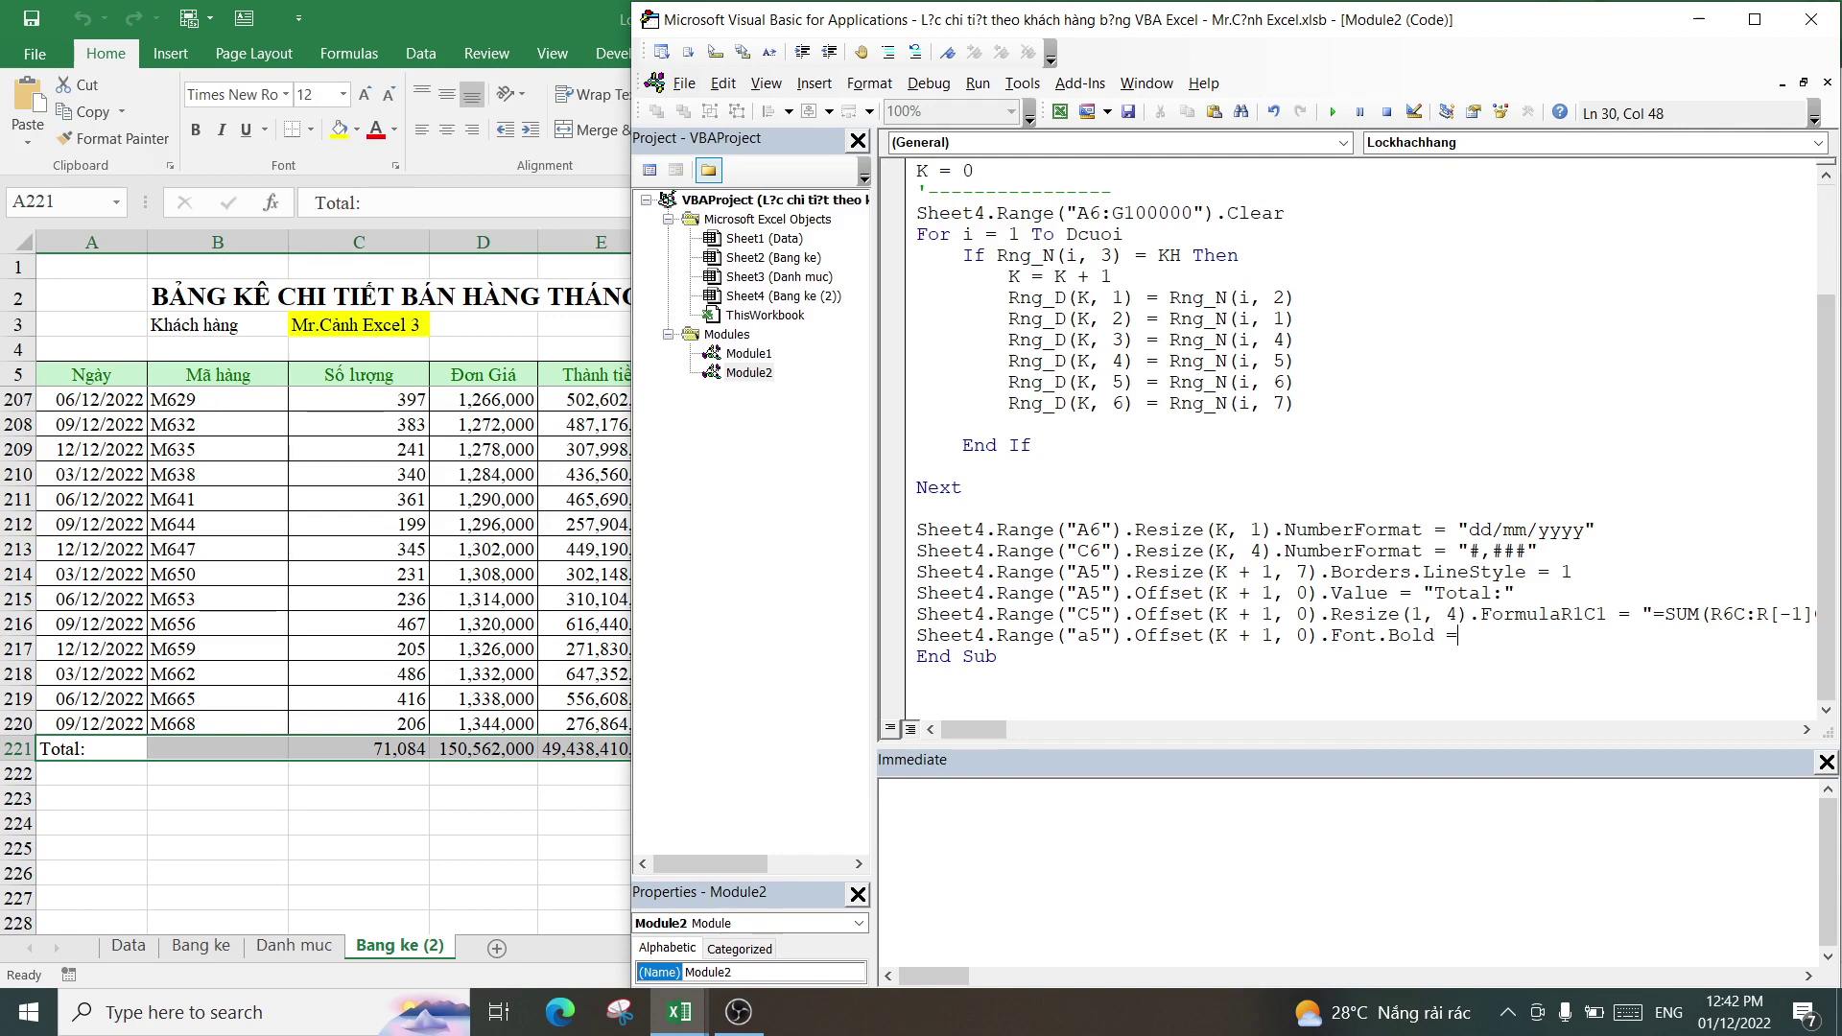
pyautogui.write(' TRUE')
pyautogui.click(1272, 671)
pyautogui.click(505, 831)
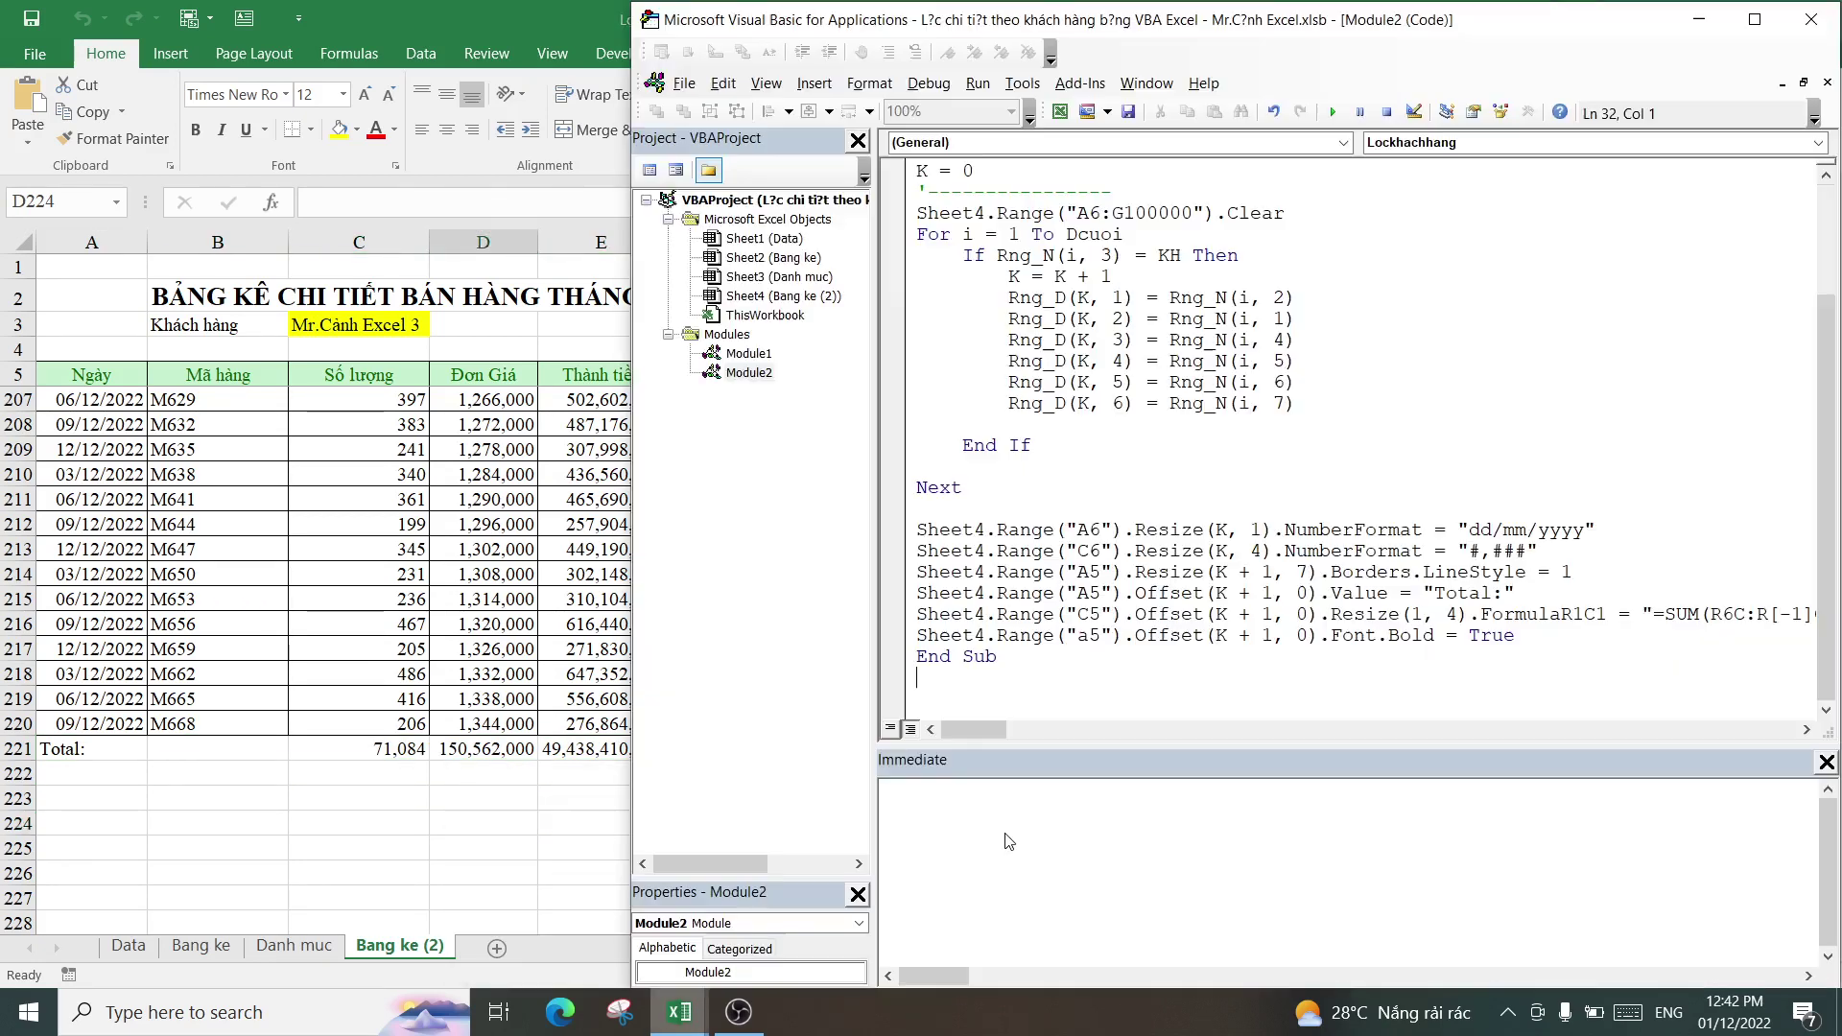
pyautogui.click(796, 892)
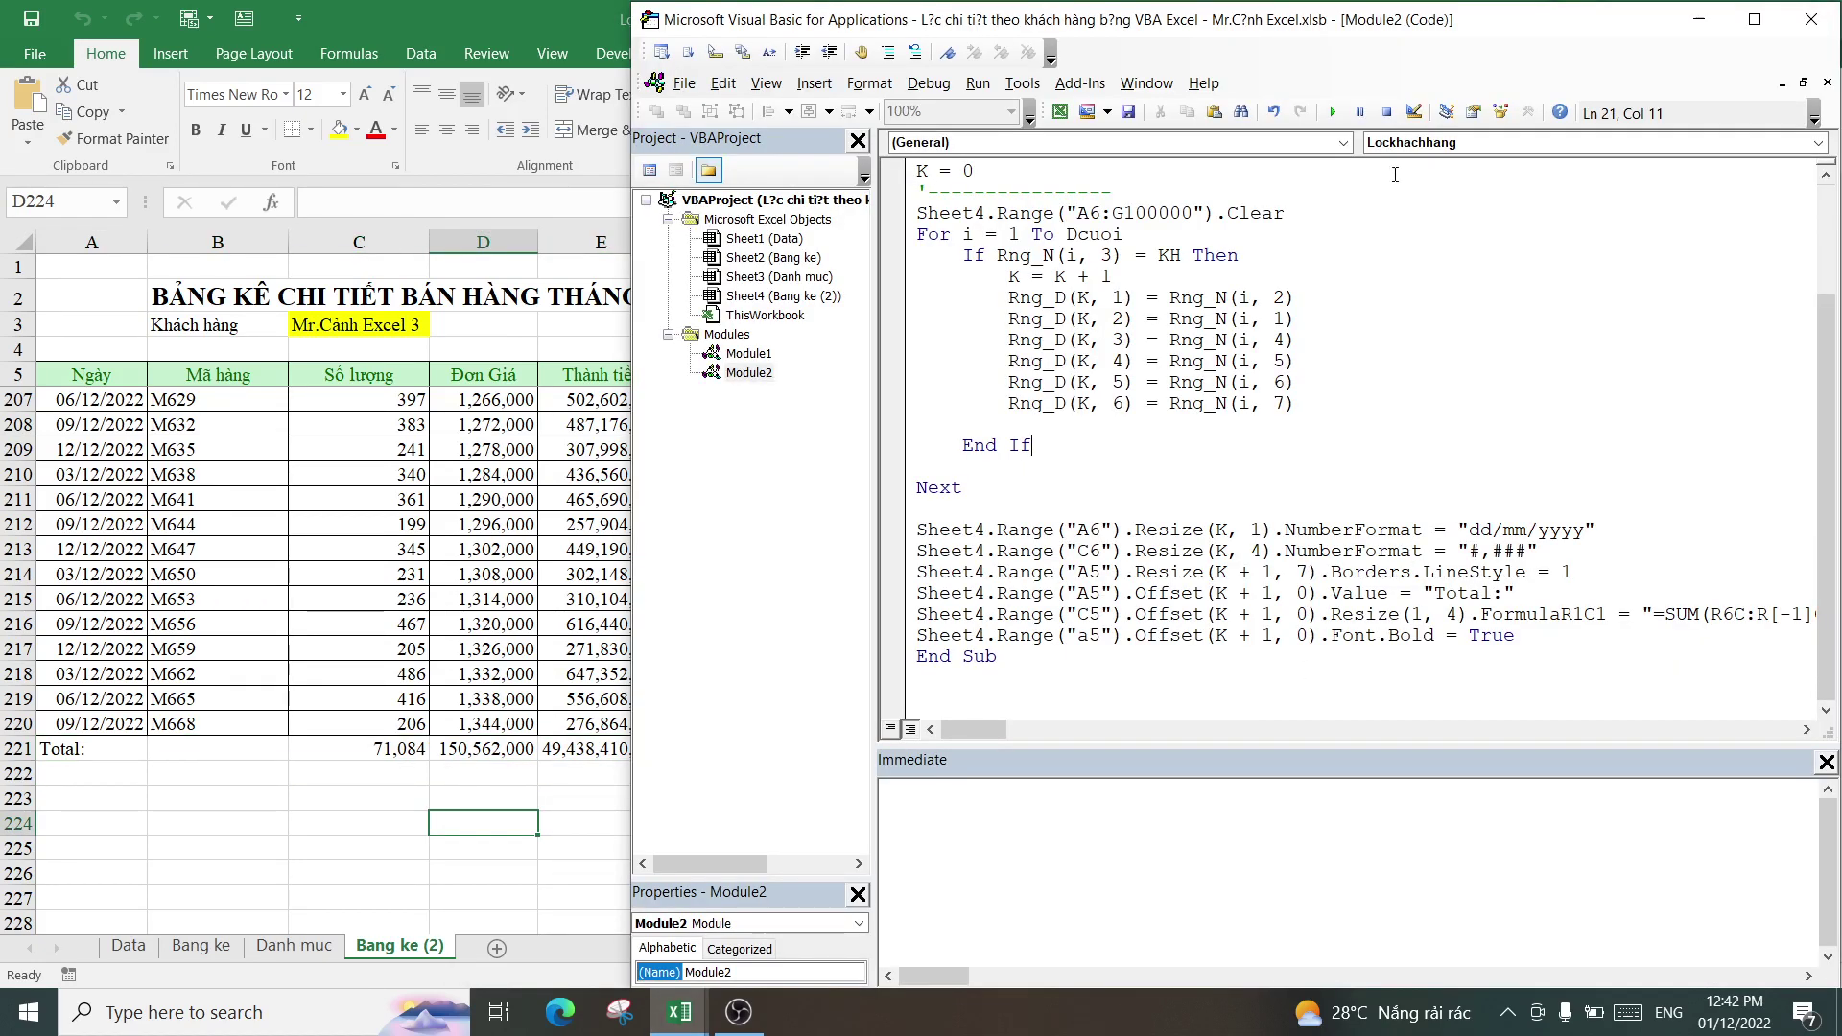
pyautogui.click(1332, 113)
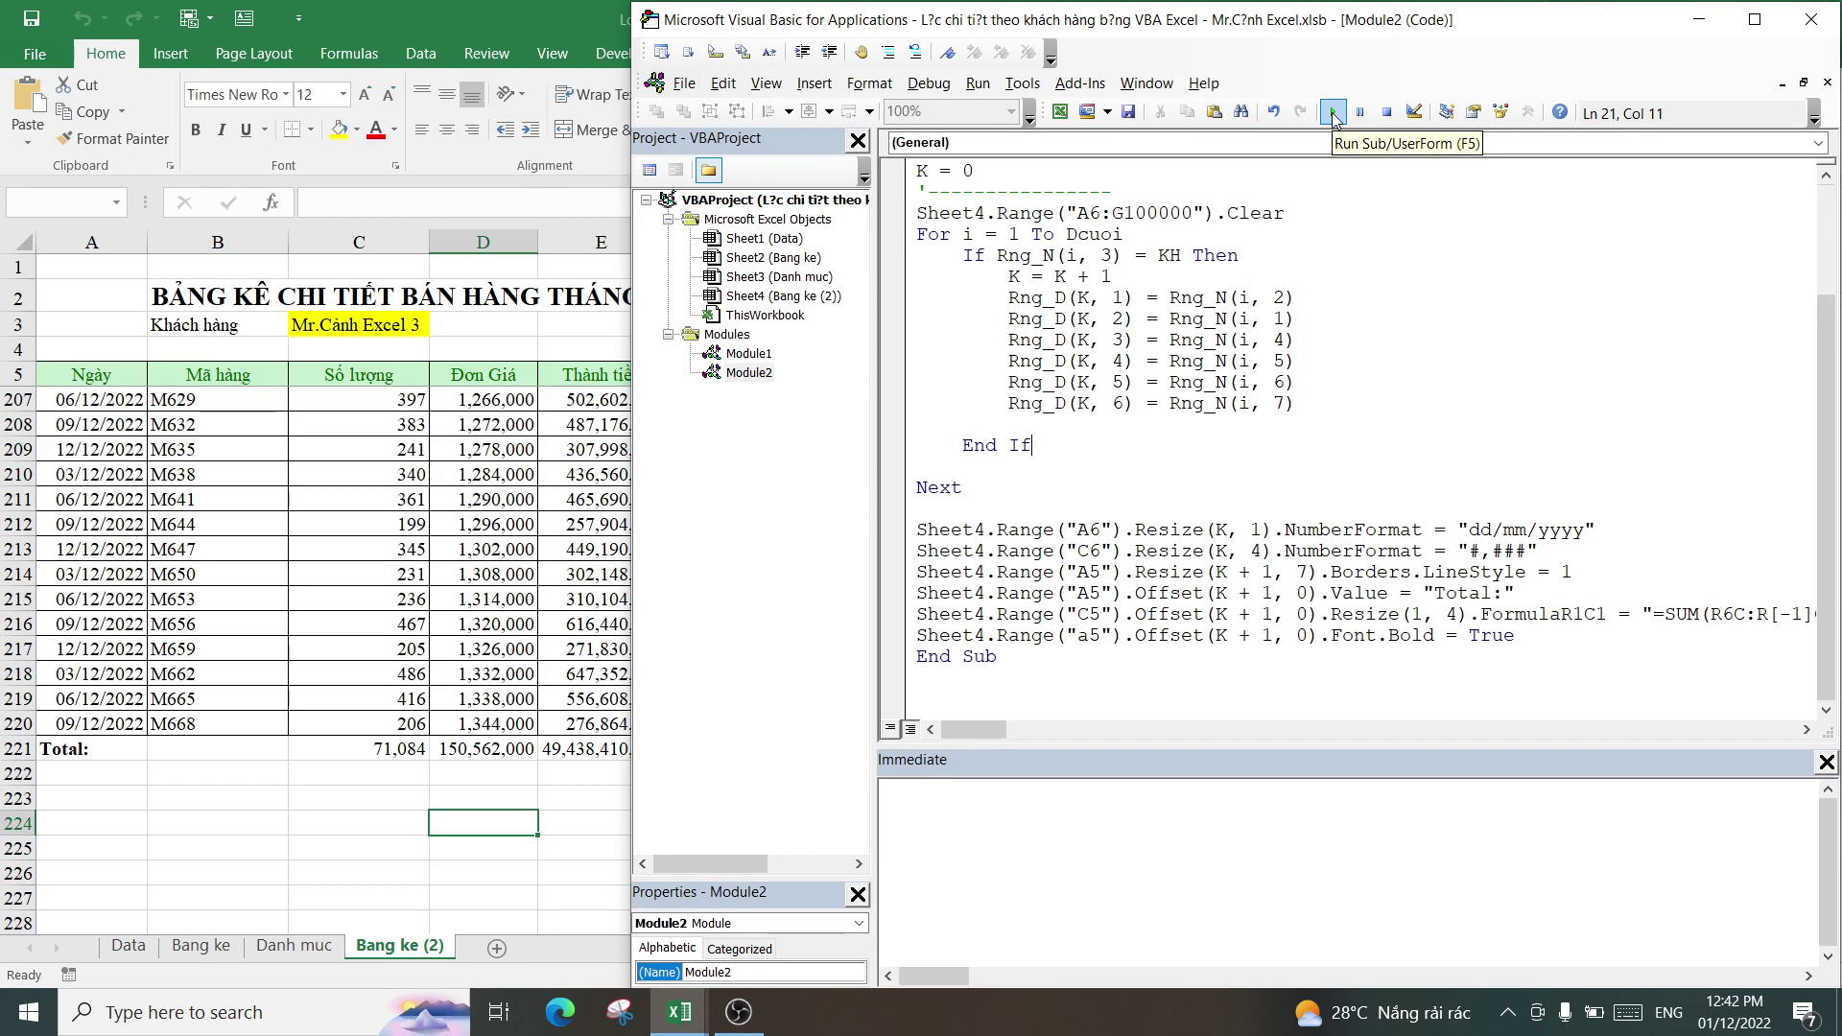
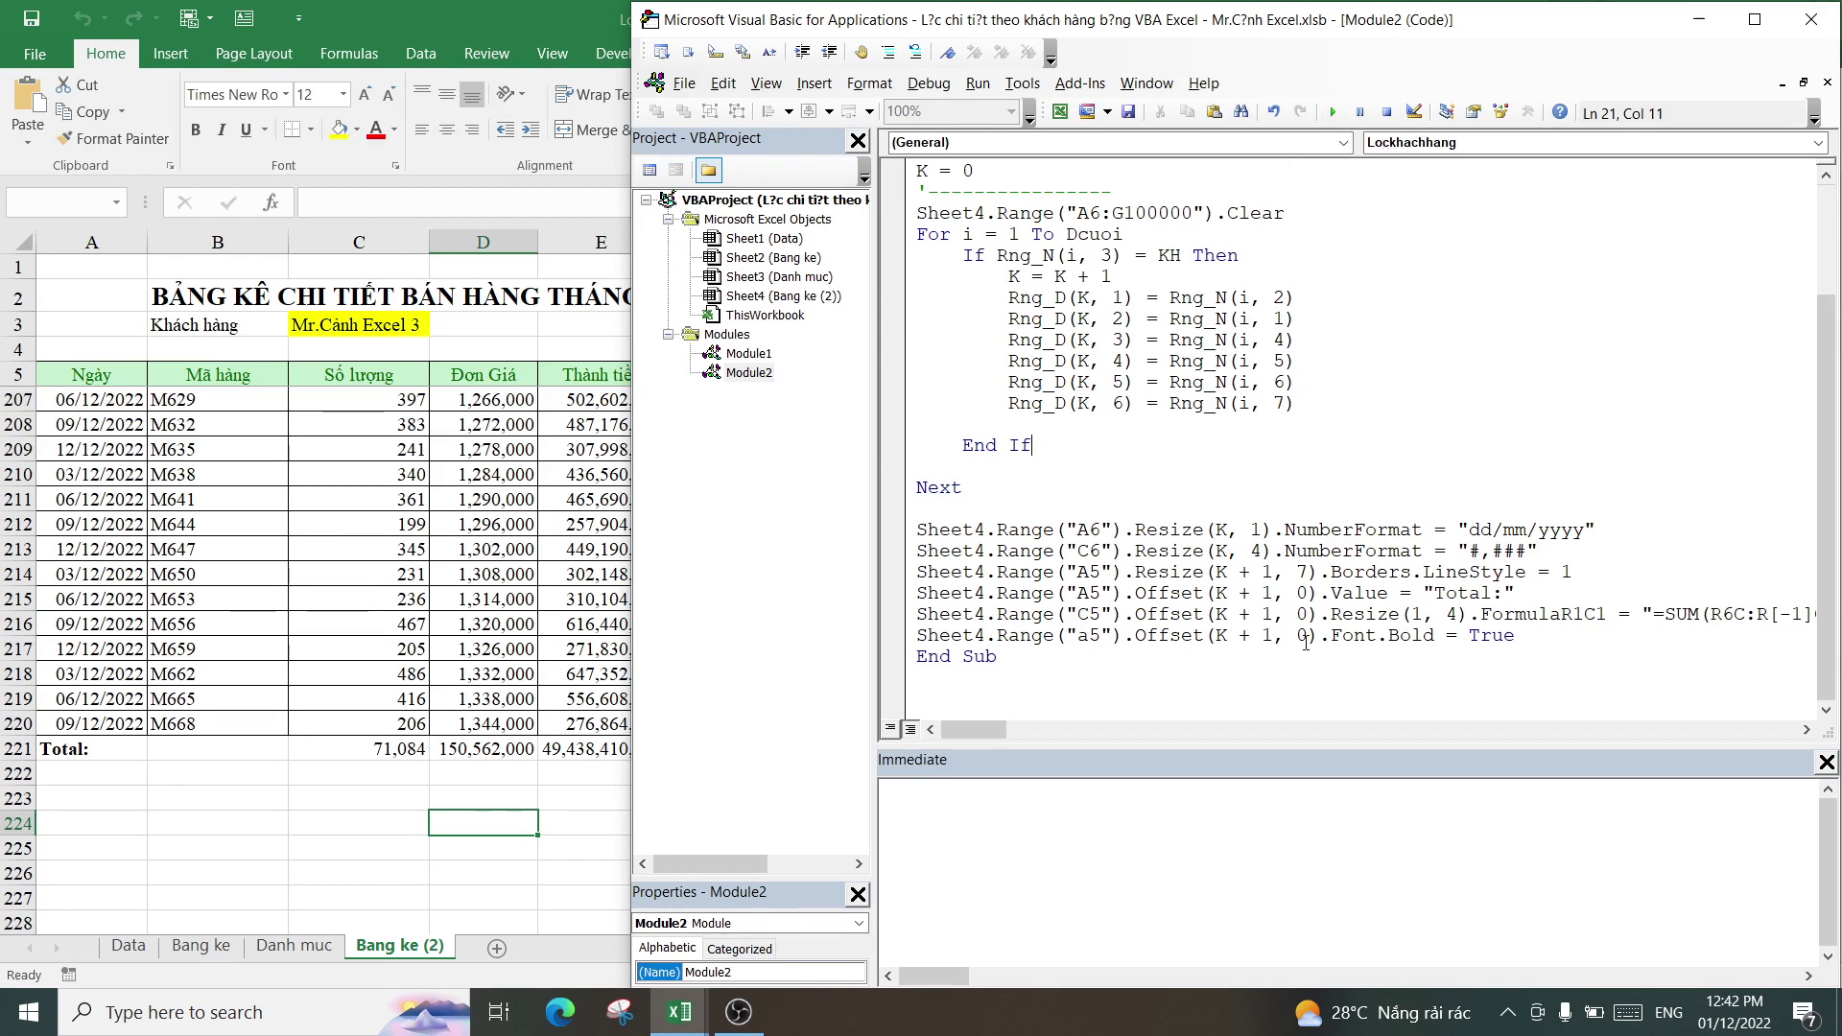
# - On the worksheet, check each SUM formula along the Total row from A to G
pyautogui.click(357, 753)
pyautogui.click(106, 750)
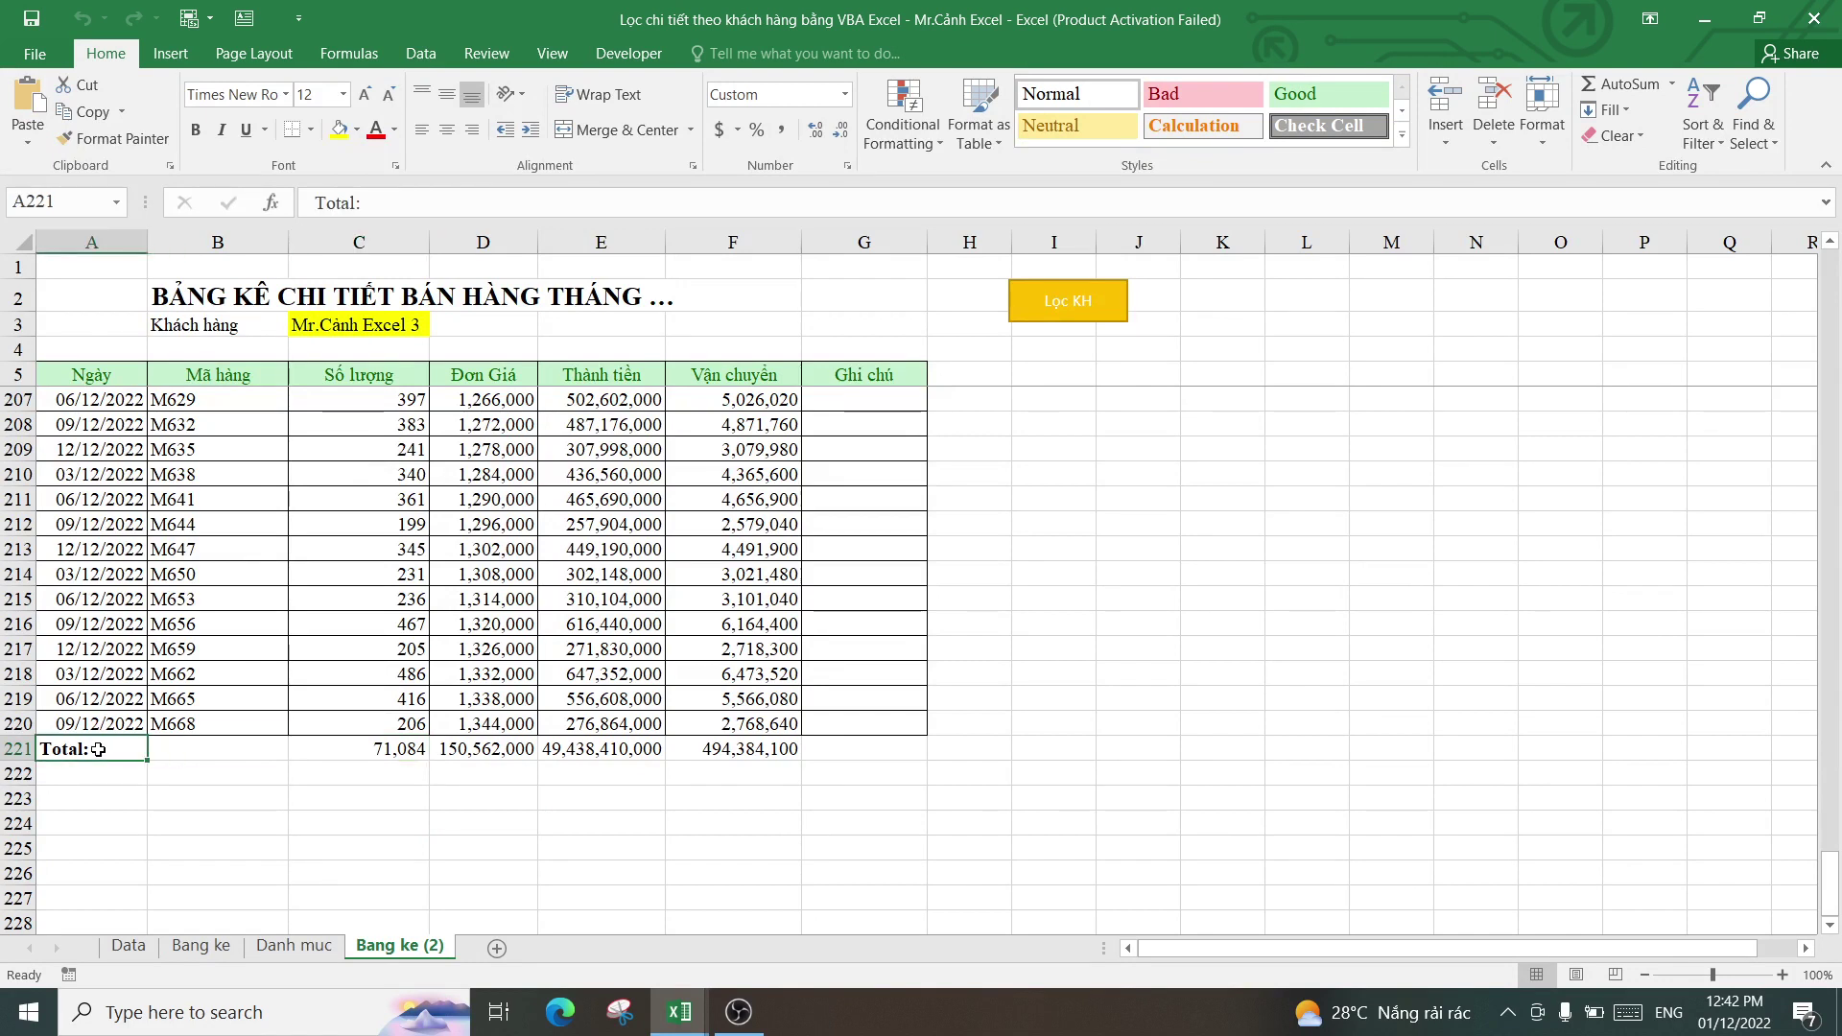
pyautogui.click(198, 748)
pyautogui.click(357, 748)
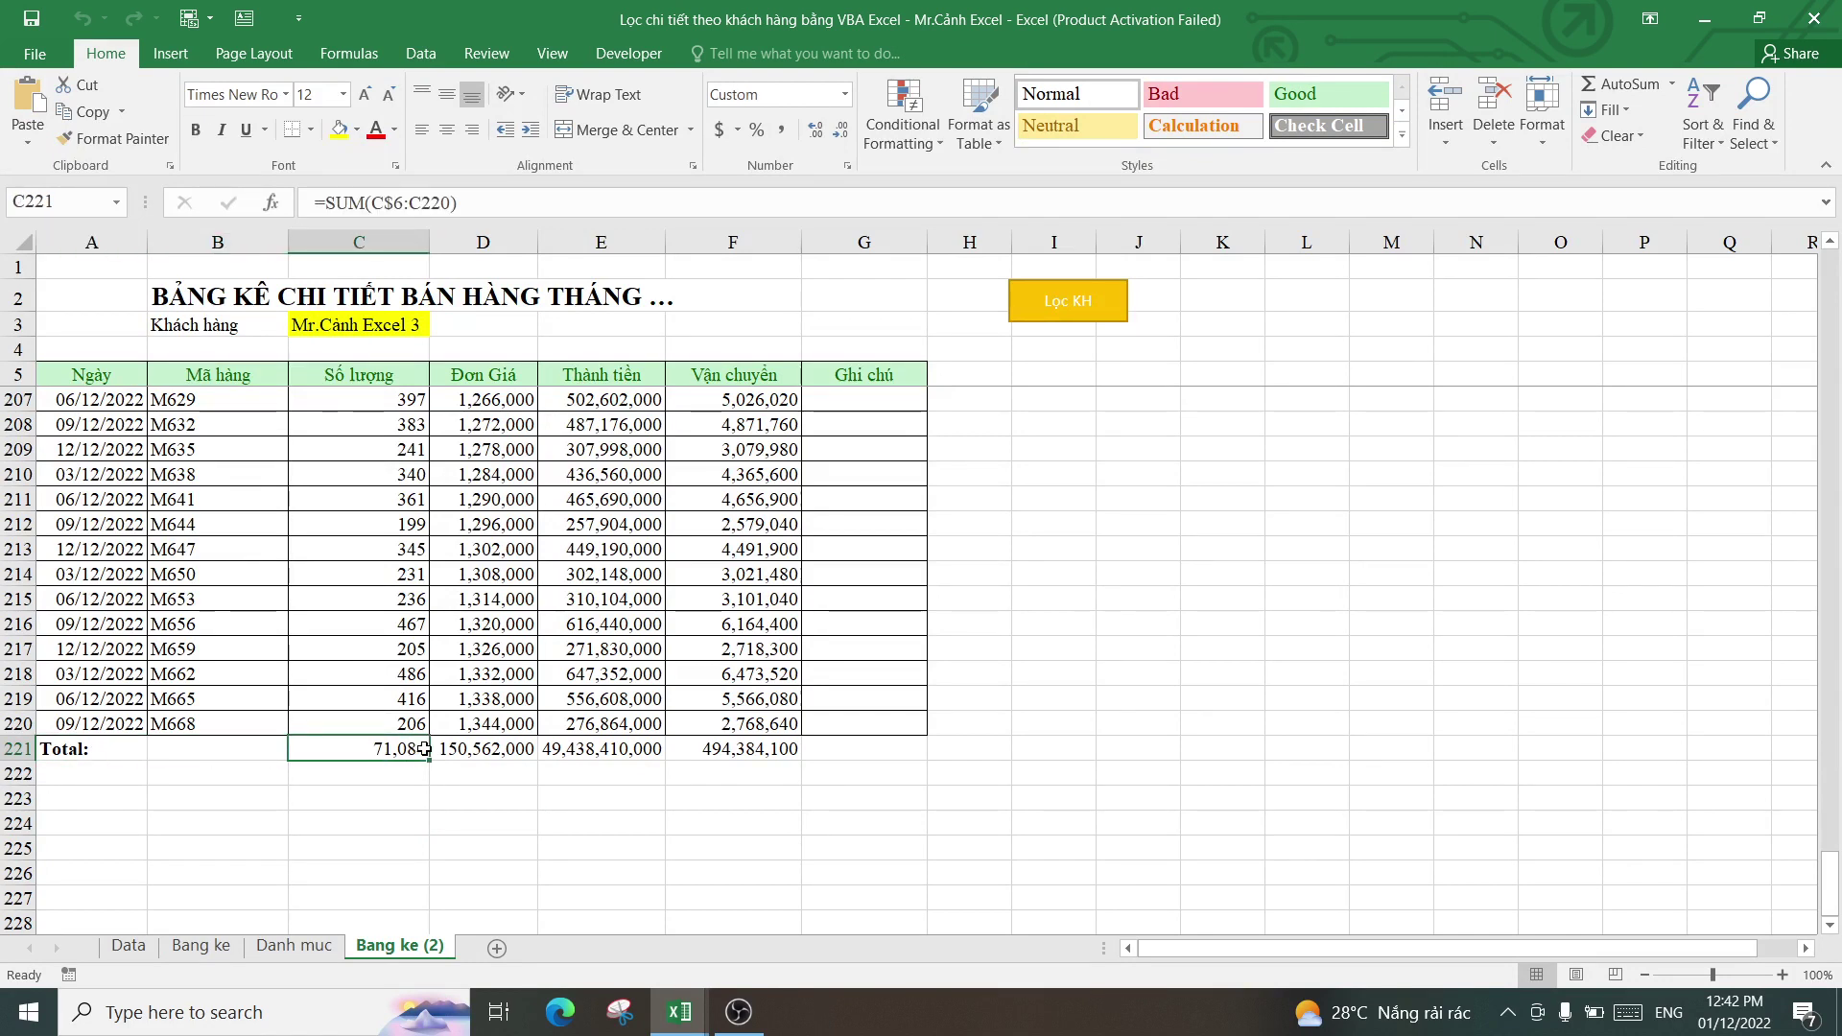
pyautogui.click(480, 748)
pyautogui.click(600, 748)
pyautogui.click(734, 748)
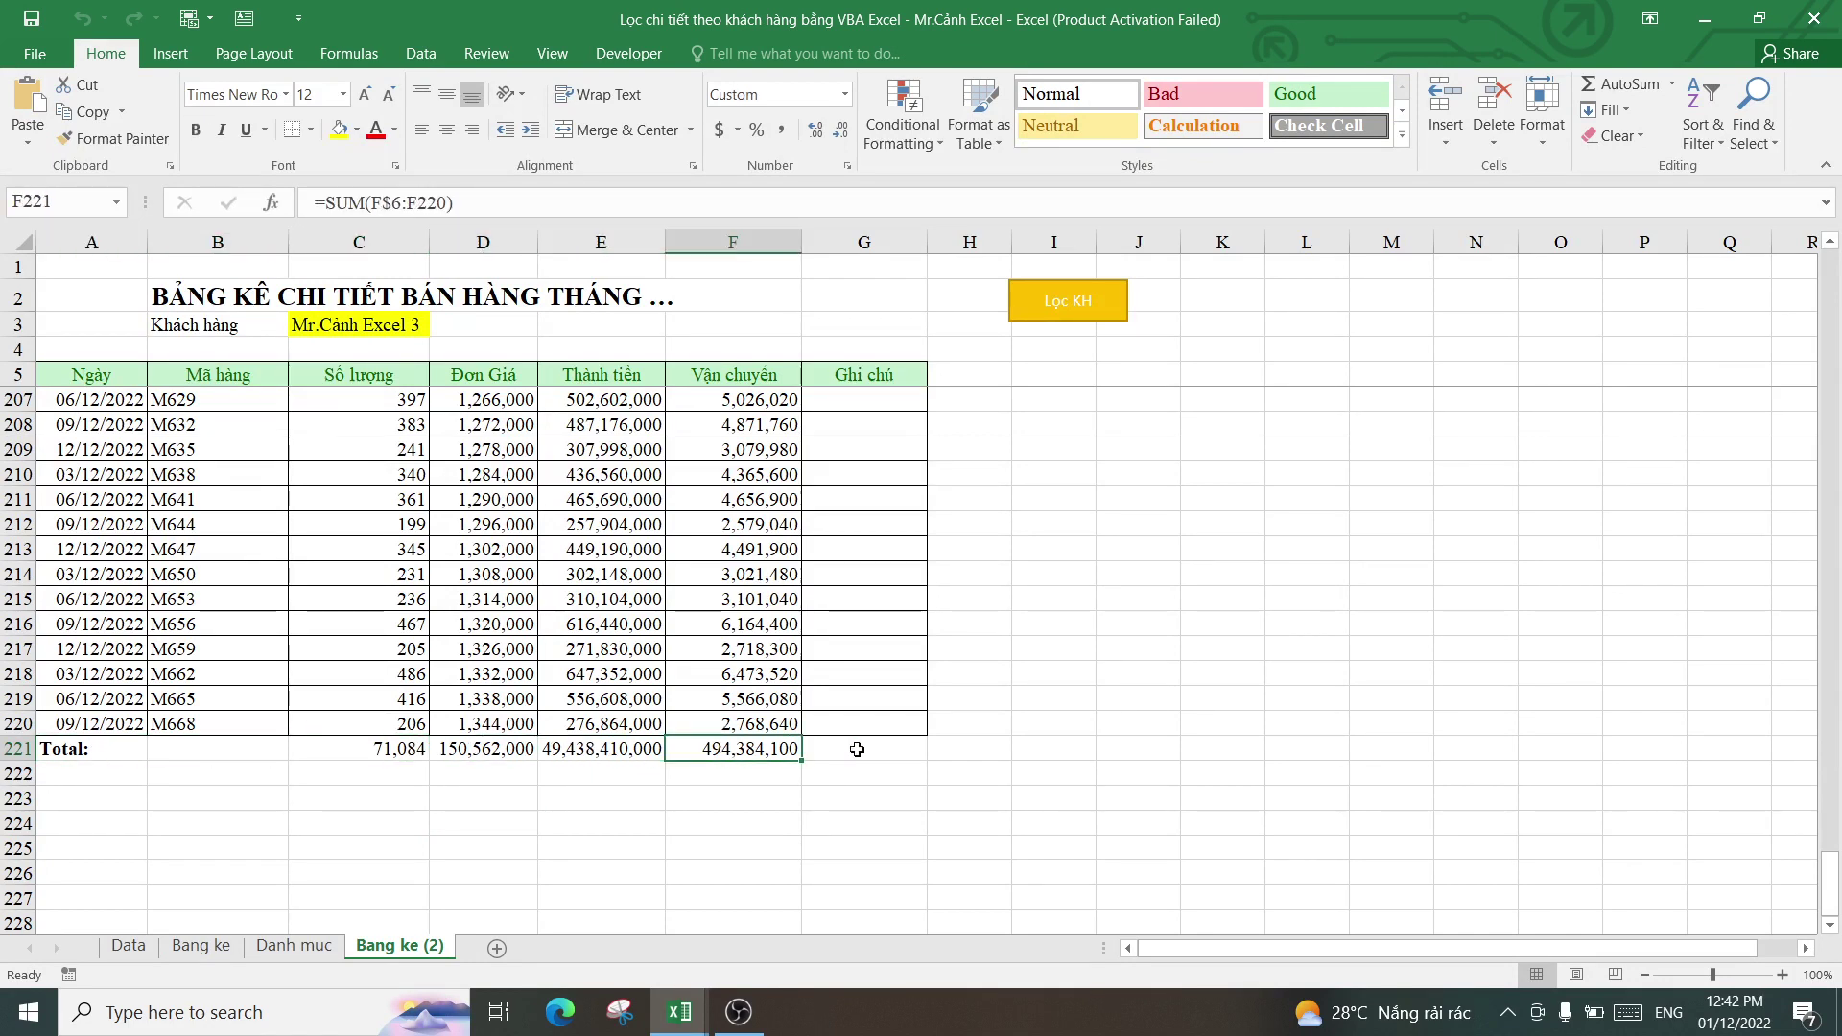
pyautogui.click(859, 749)
pyautogui.moveTo(85, 764); pyautogui.dragTo(863, 751)
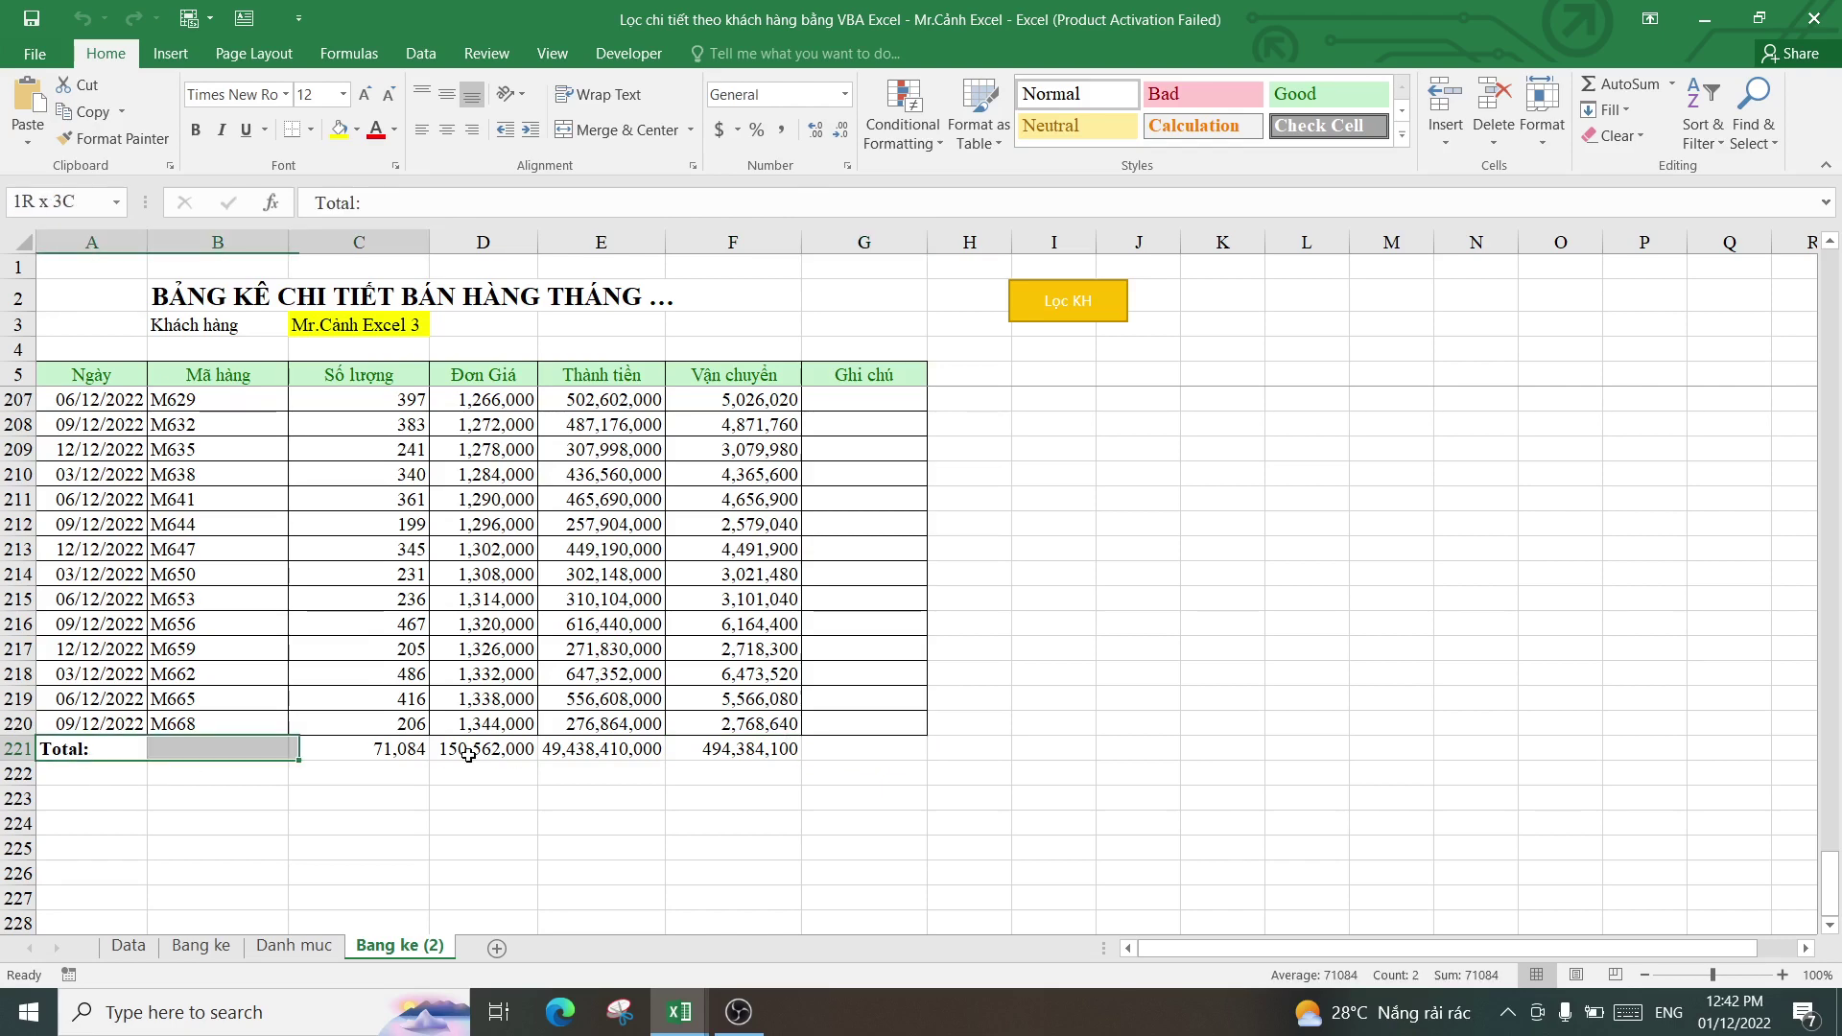
# - In Module2, insert .Resize(1,7) before .Font.Bold on the bold-row line
pyautogui.click(672, 1015)
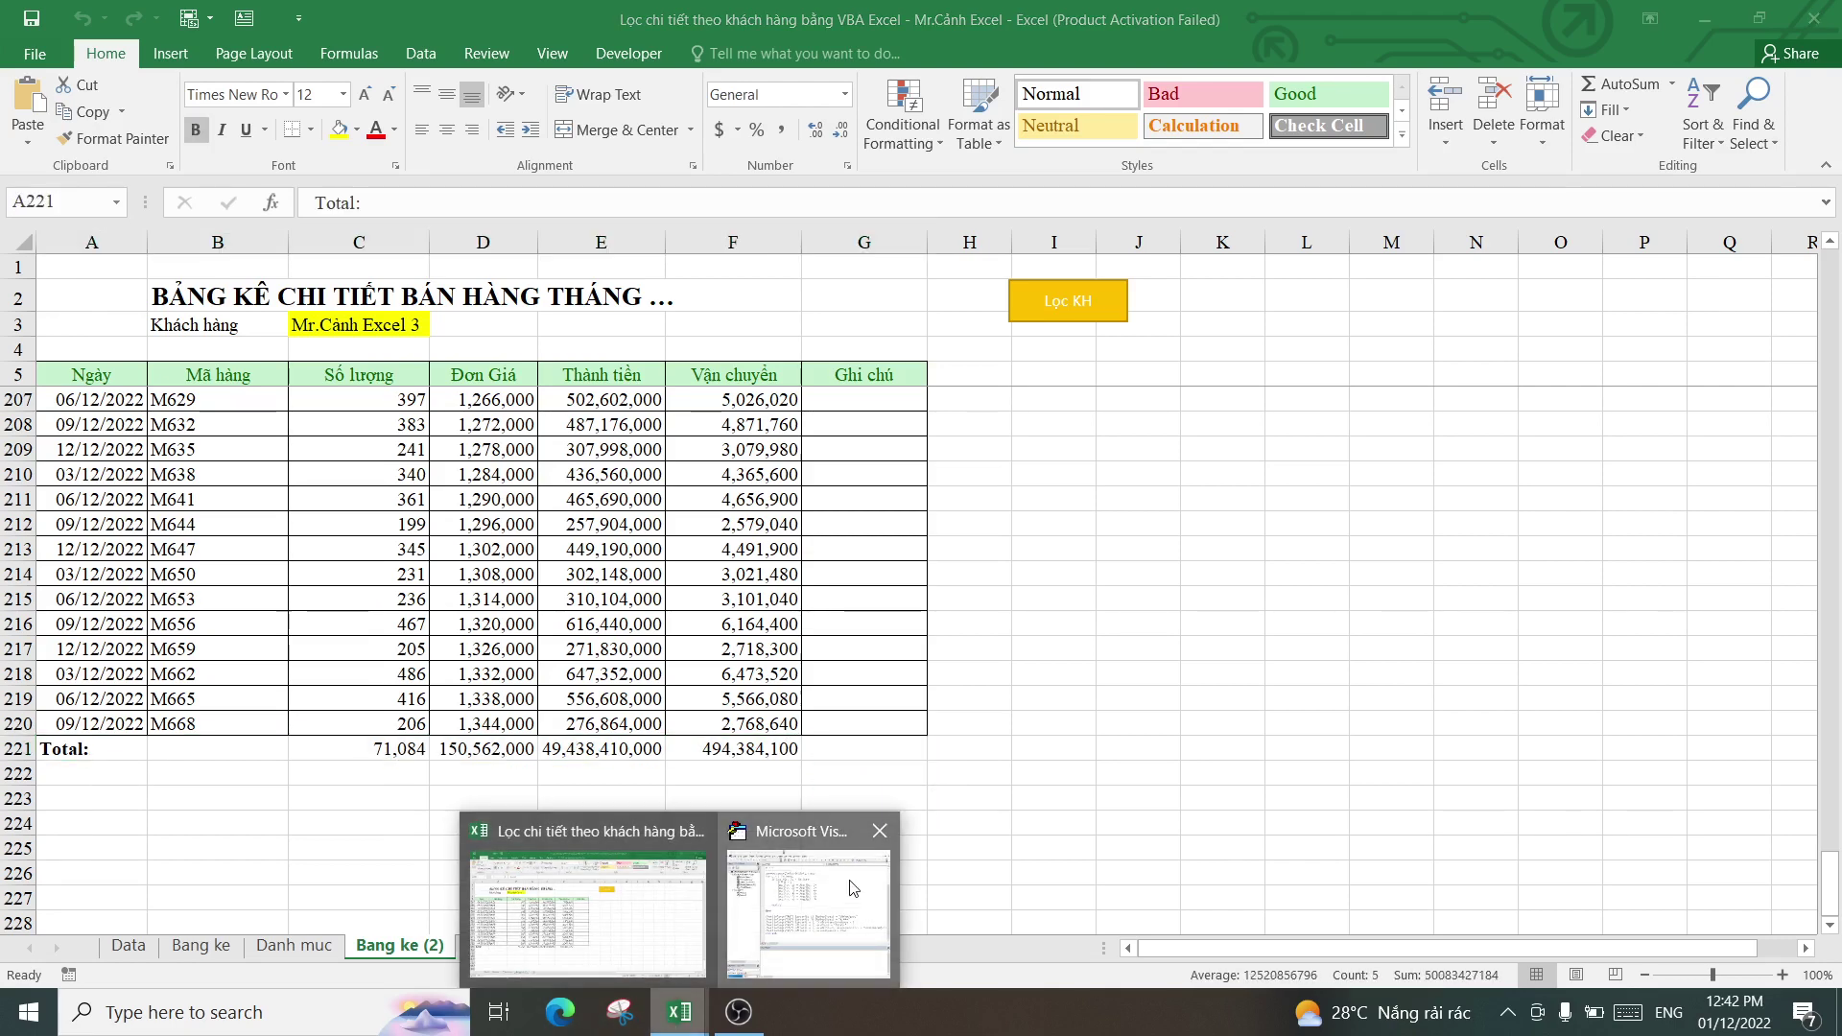
pyautogui.click(805, 902)
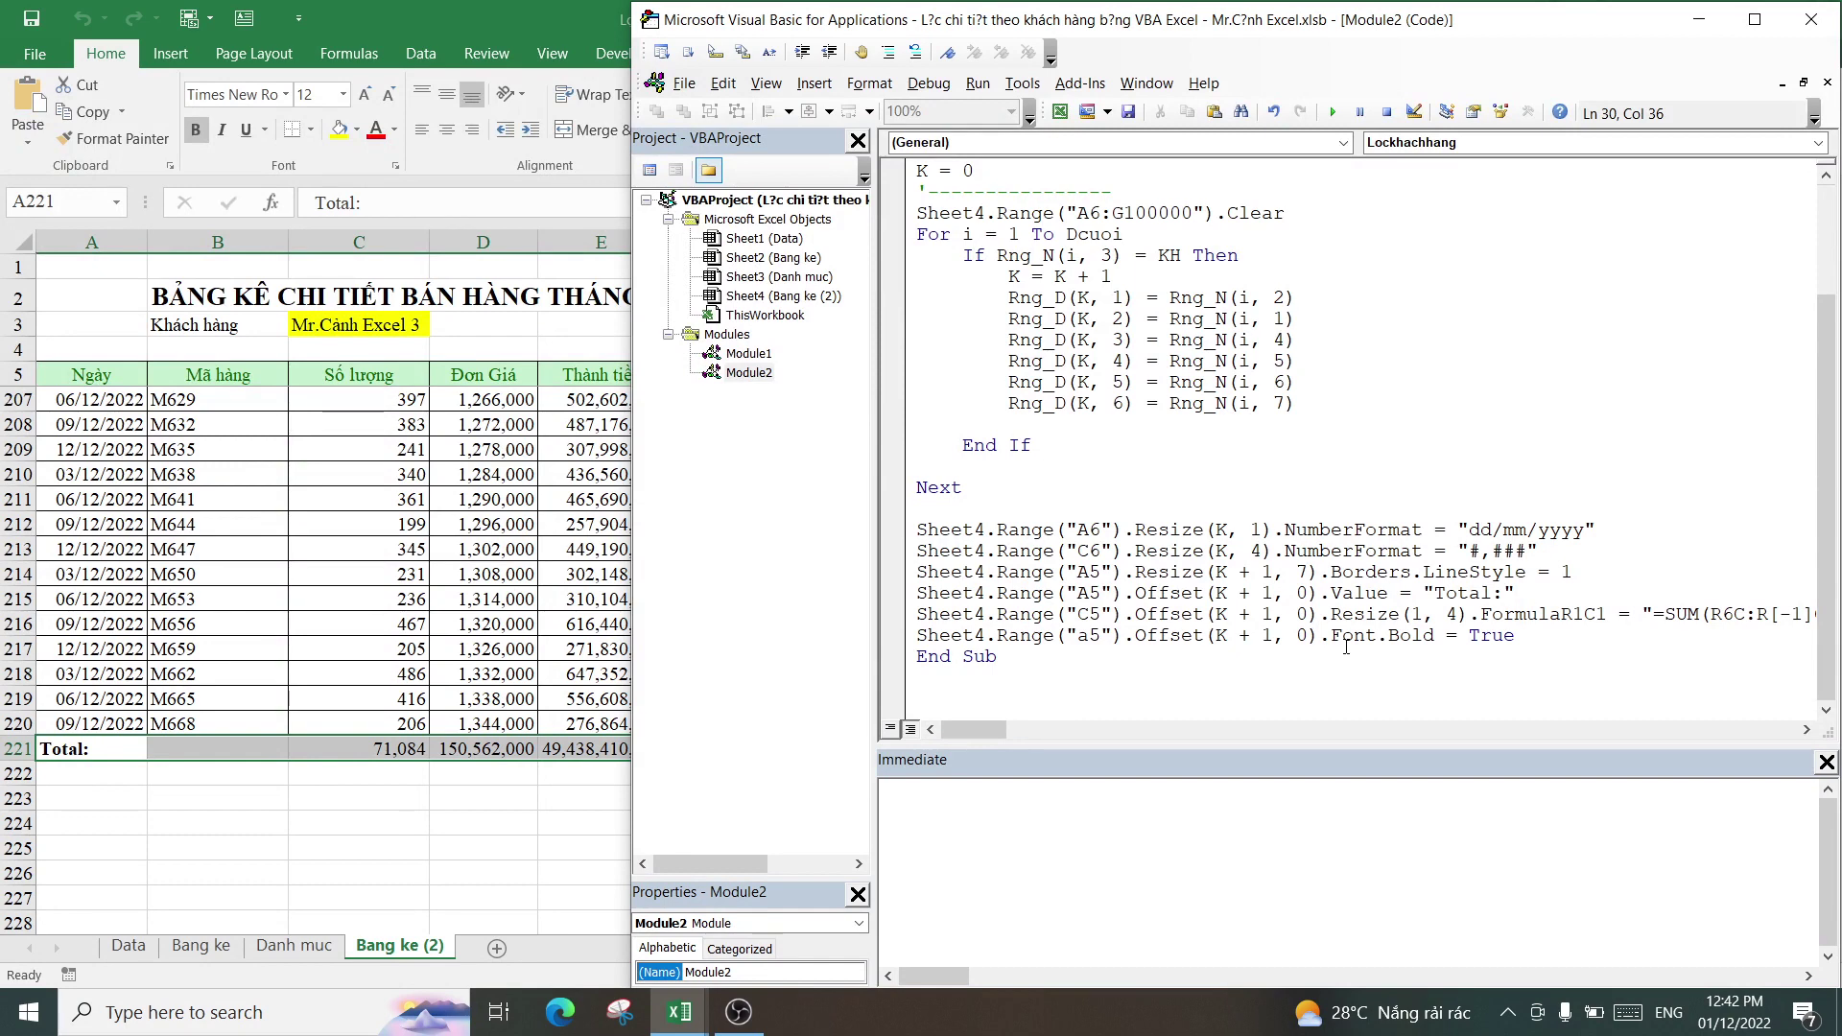
pyautogui.write('.RE')
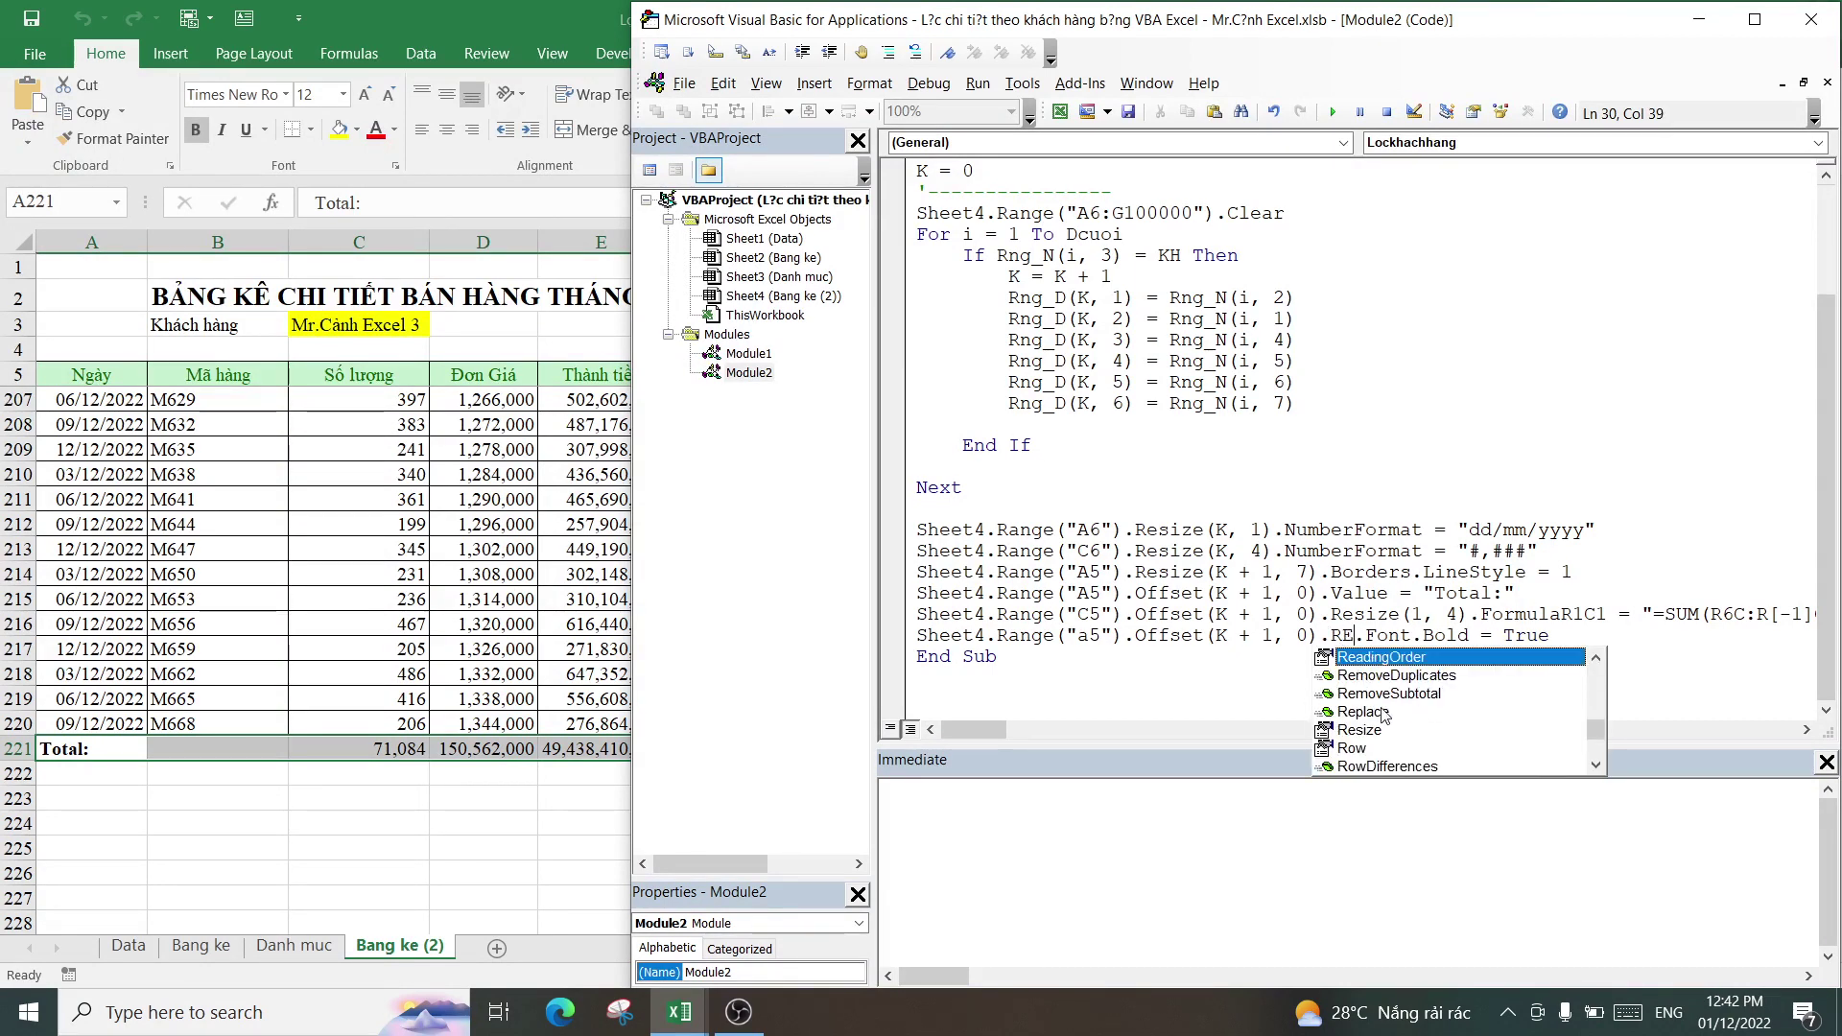
pyautogui.doubleClick(1379, 734)
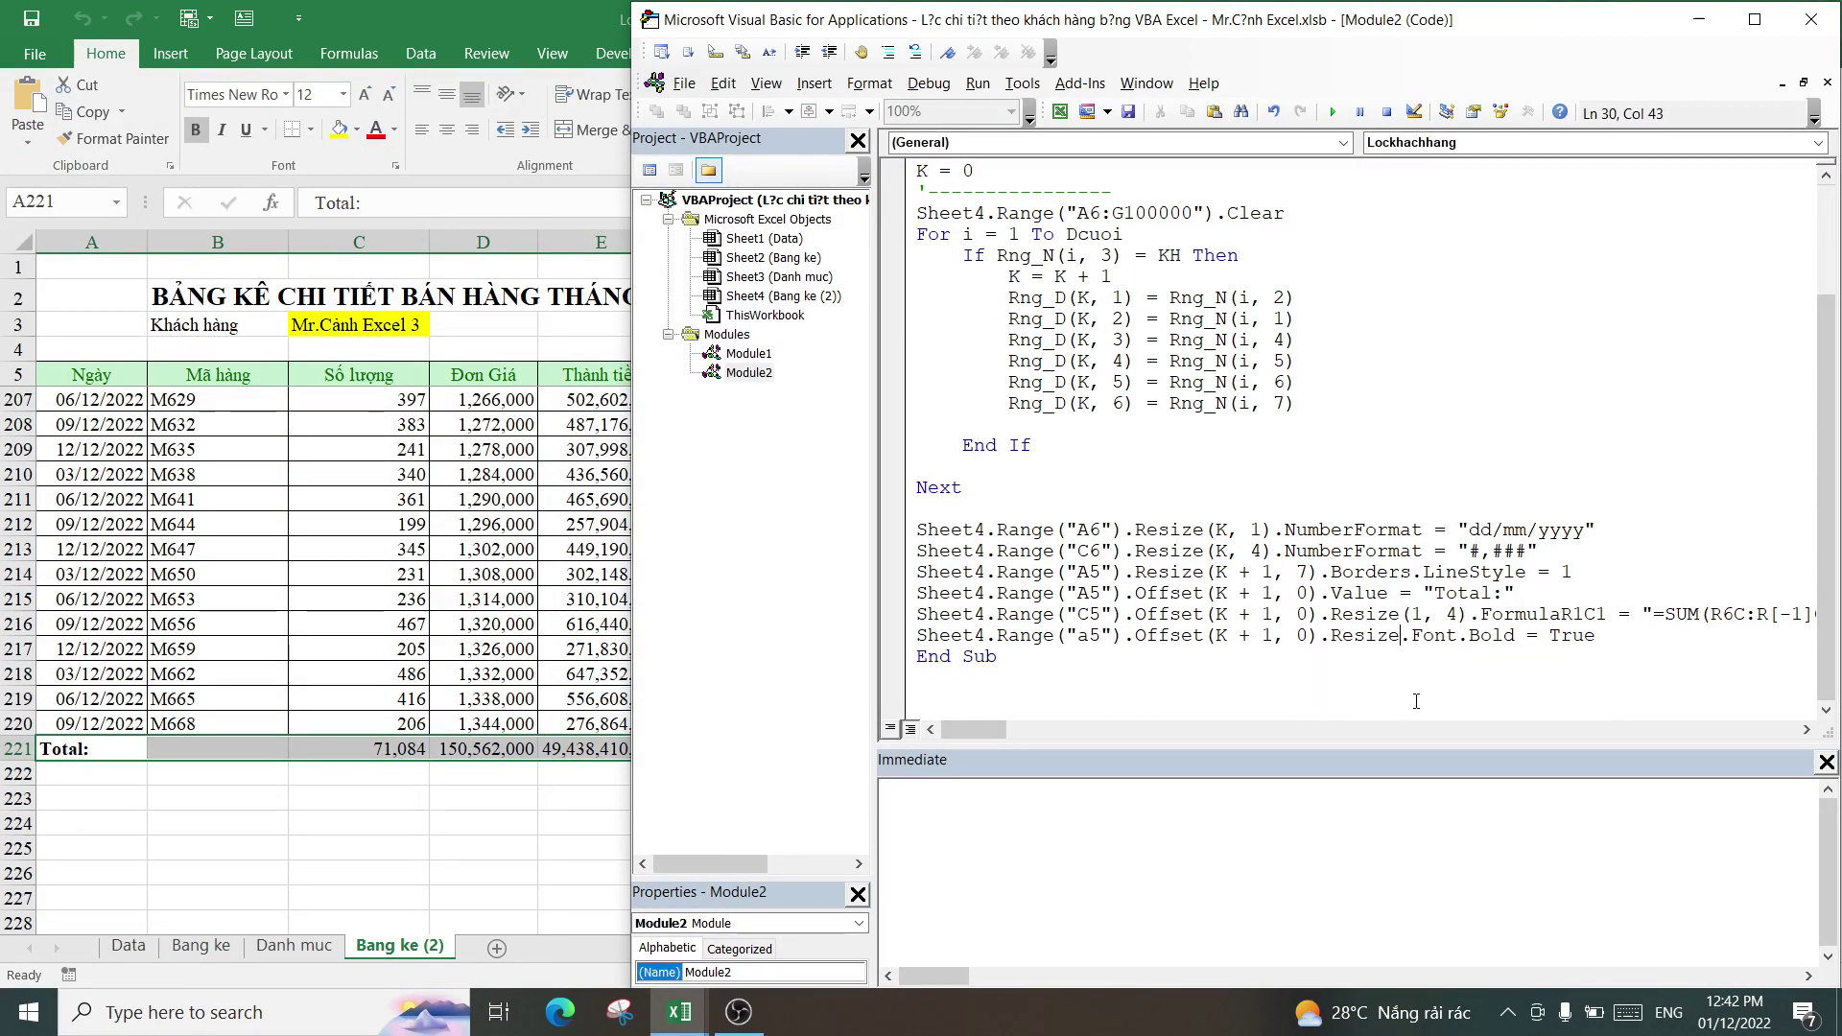
pyautogui.write('(1,')
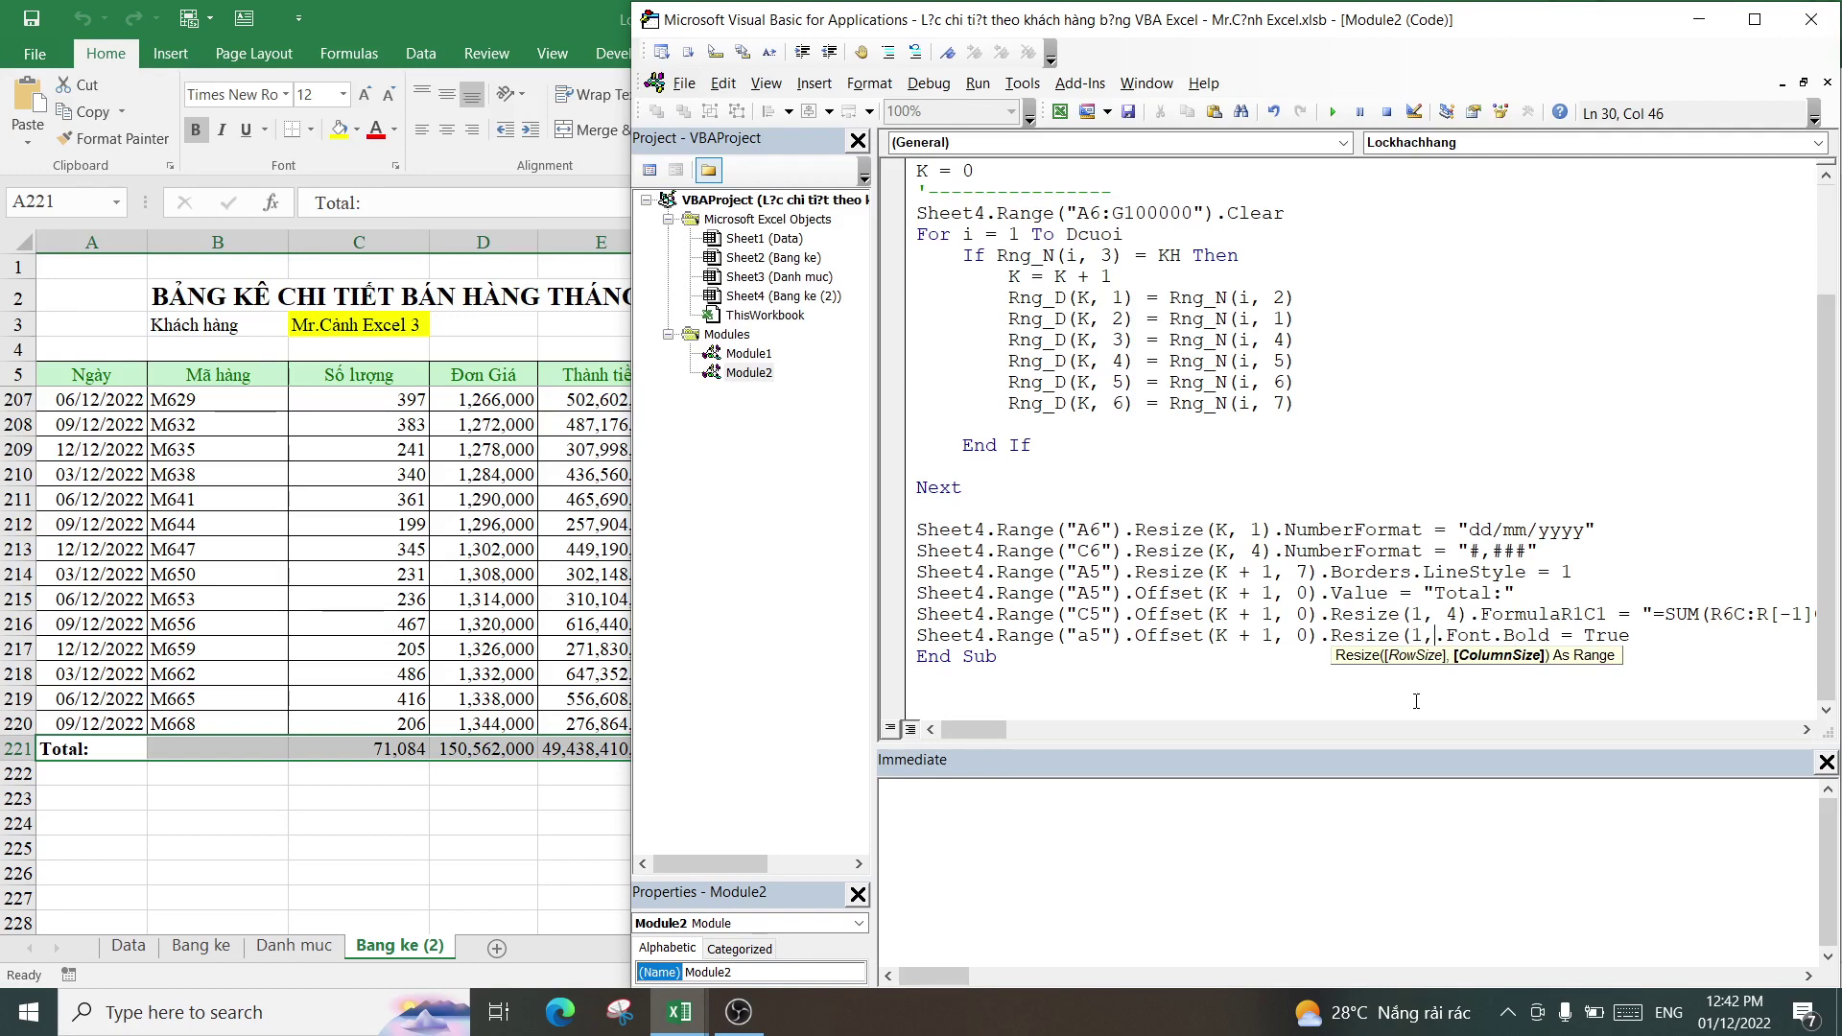
pyautogui.write('7)')
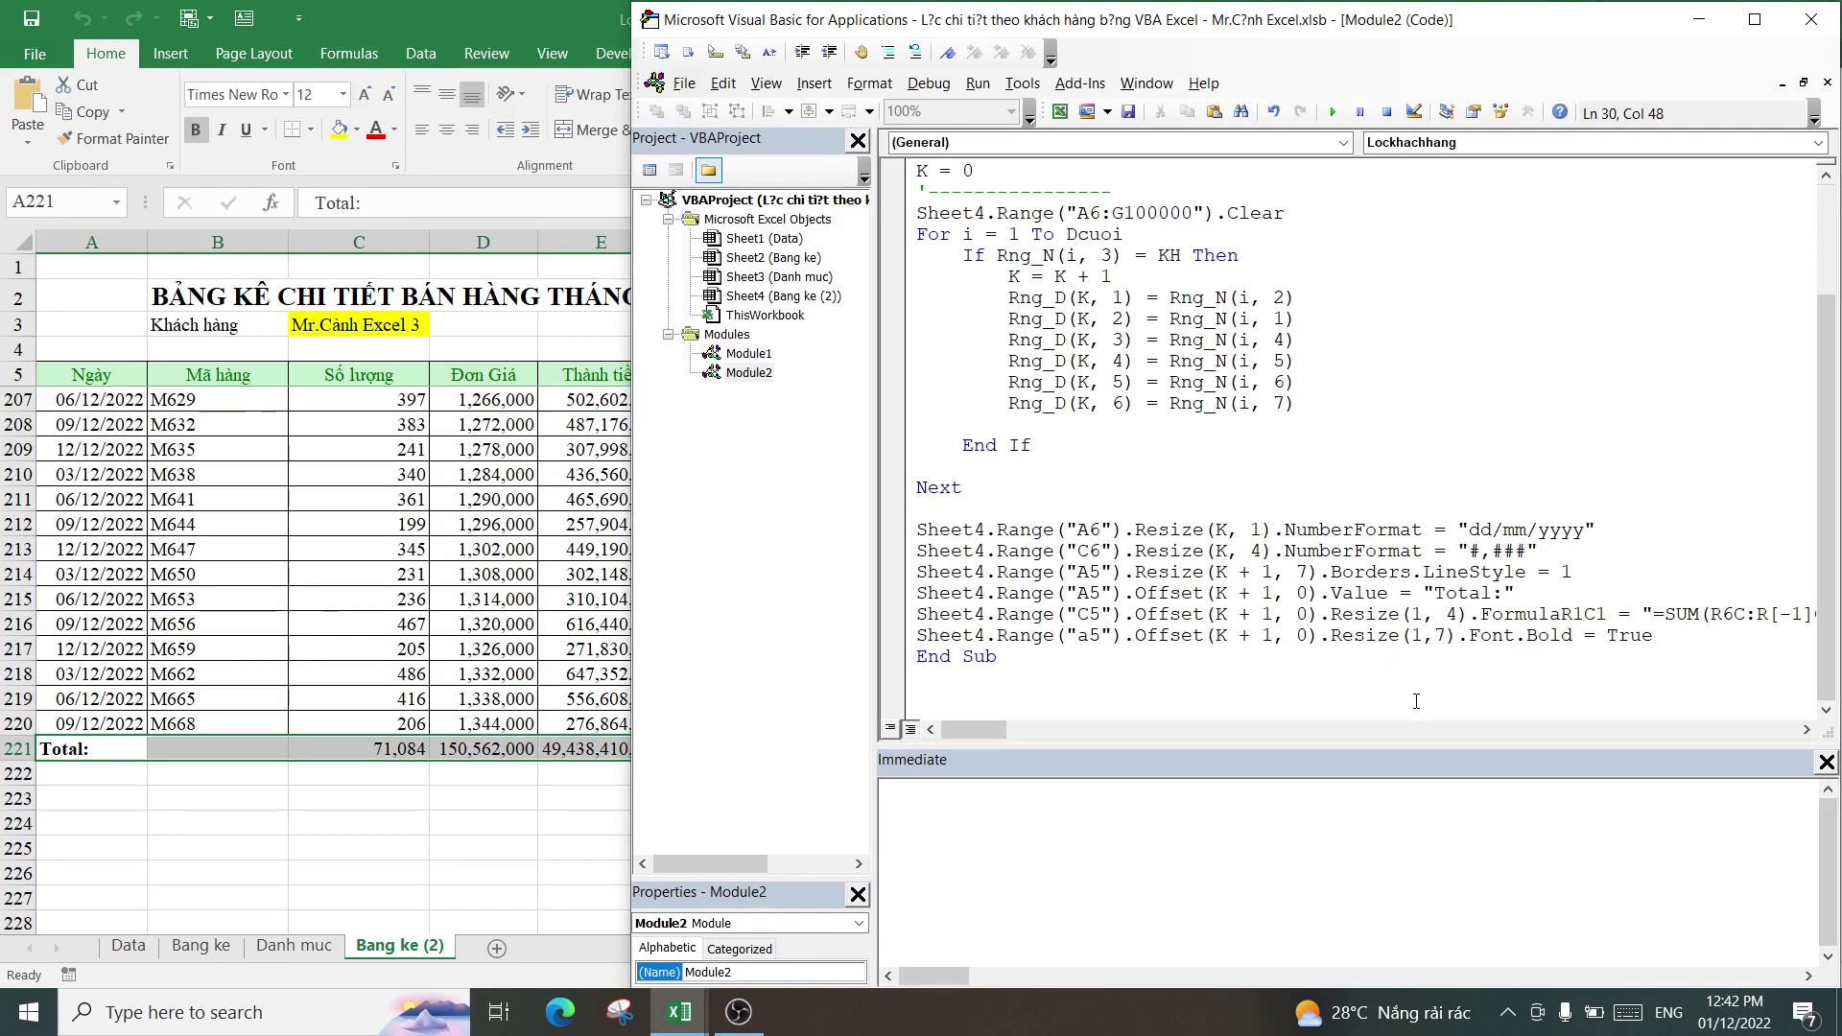
pyautogui.click(1417, 701)
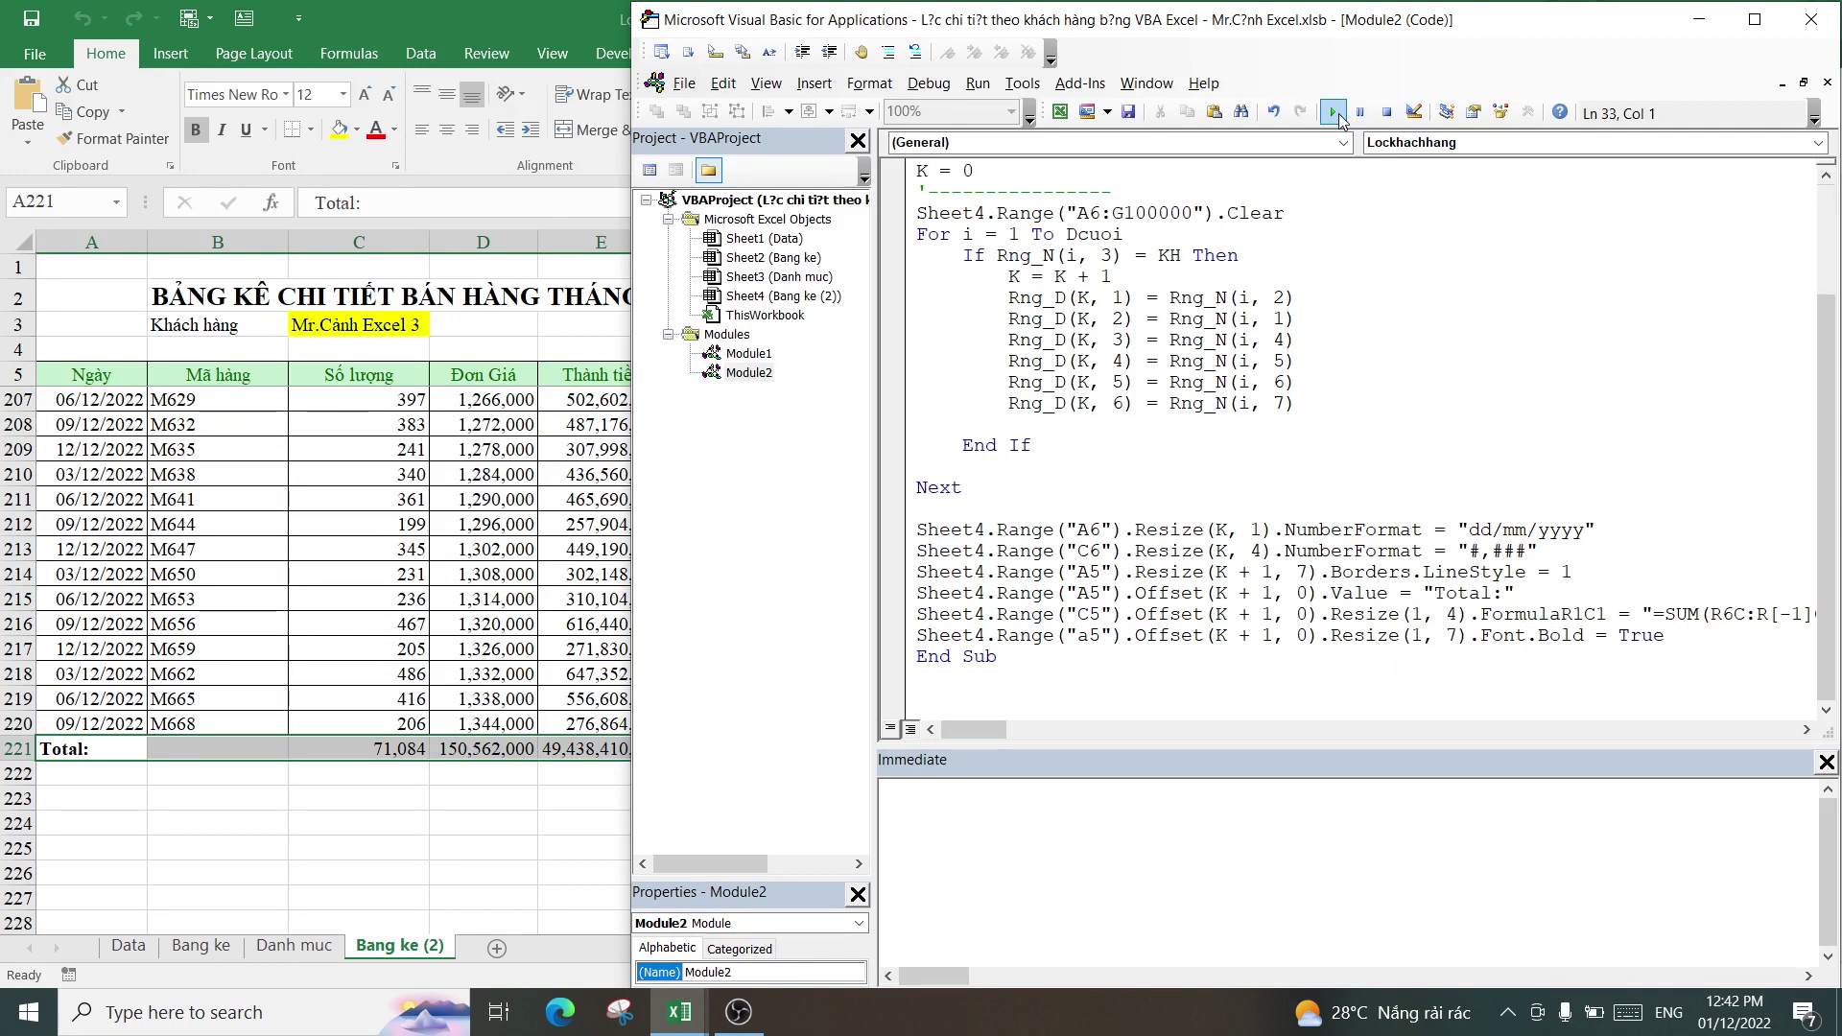
# - Run the Lockhachhang macro
pyautogui.click(1335, 113)
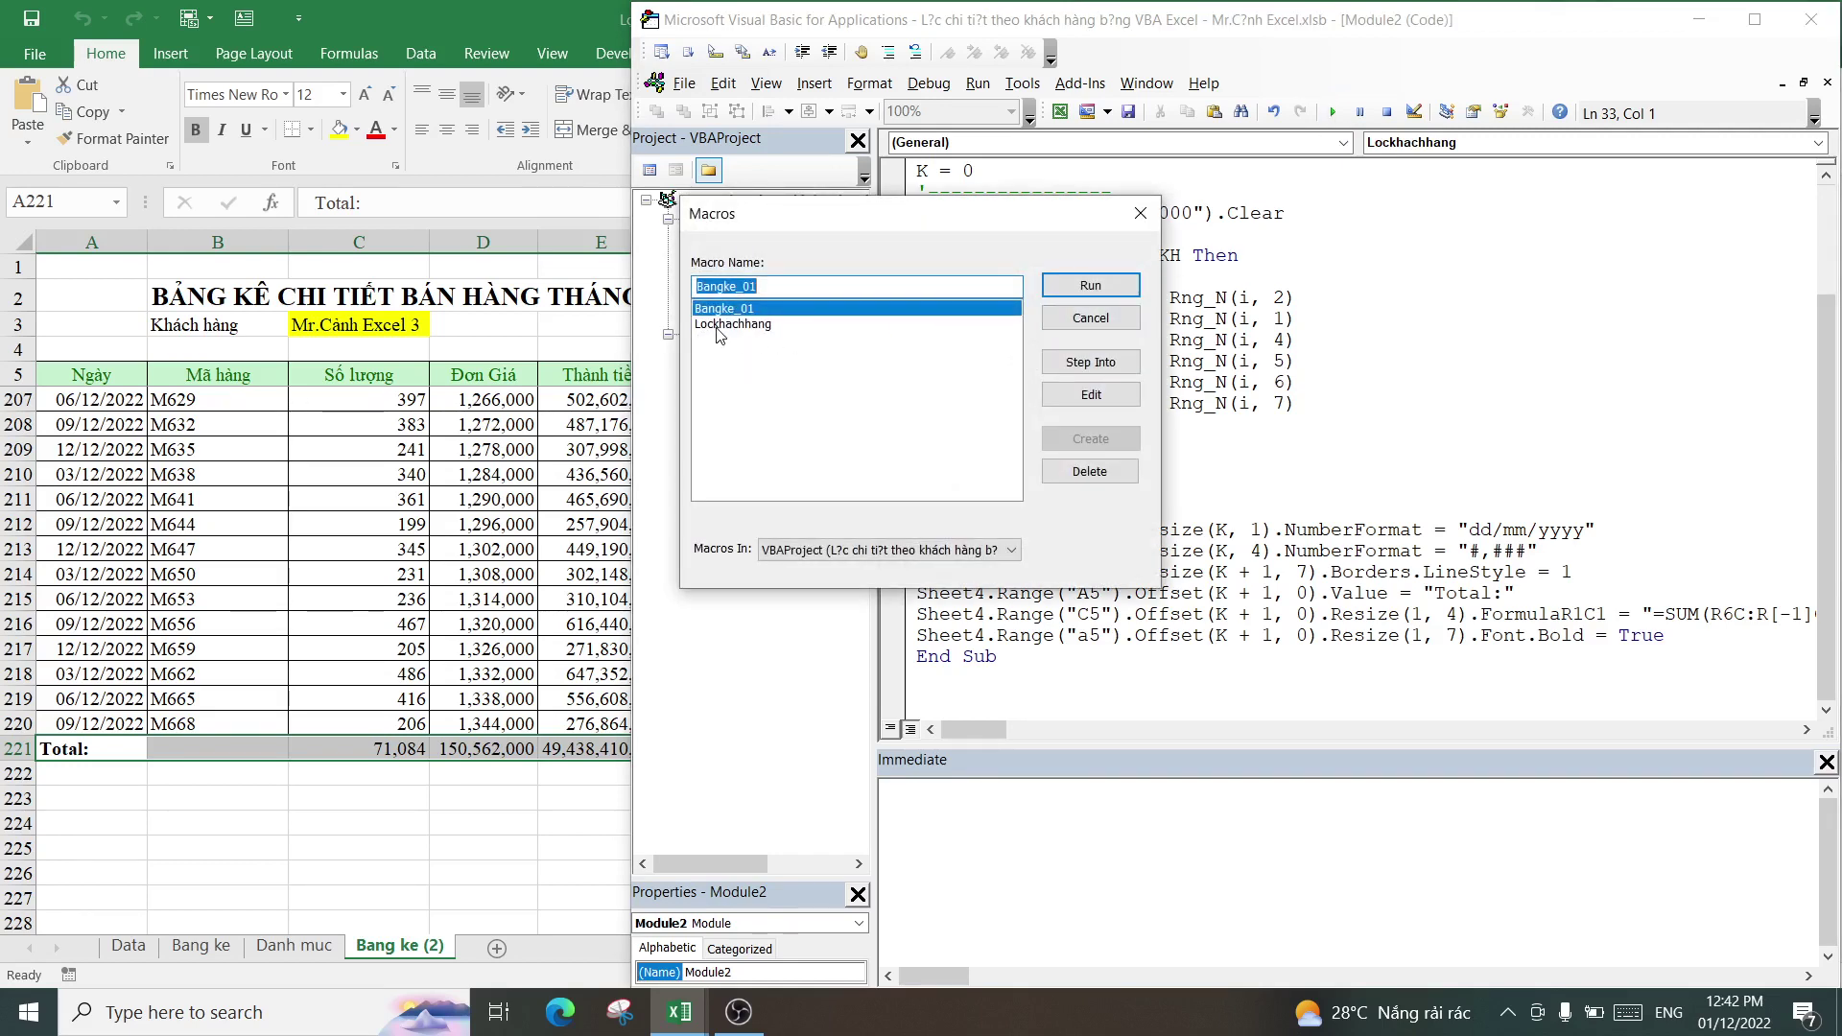
pyautogui.click(729, 325)
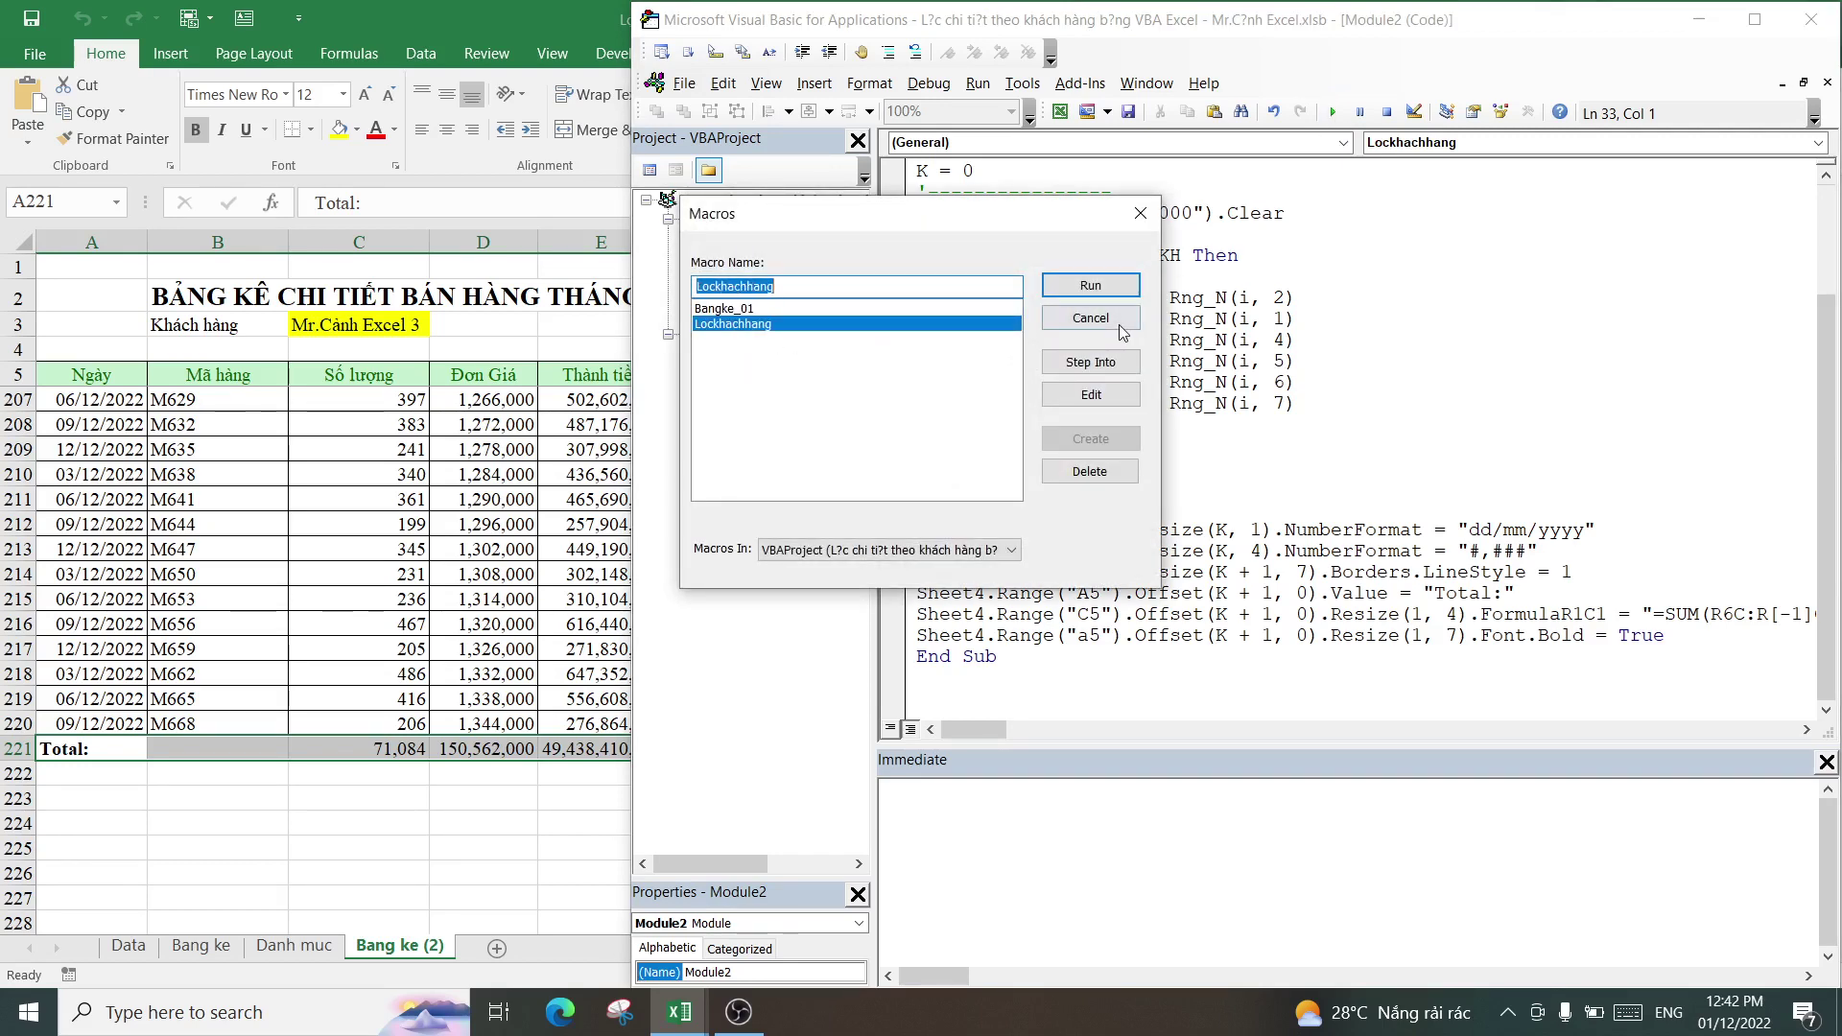
pyautogui.click(1091, 287)
# - Check that the Total row sums are now bold
pyautogui.click(479, 868)
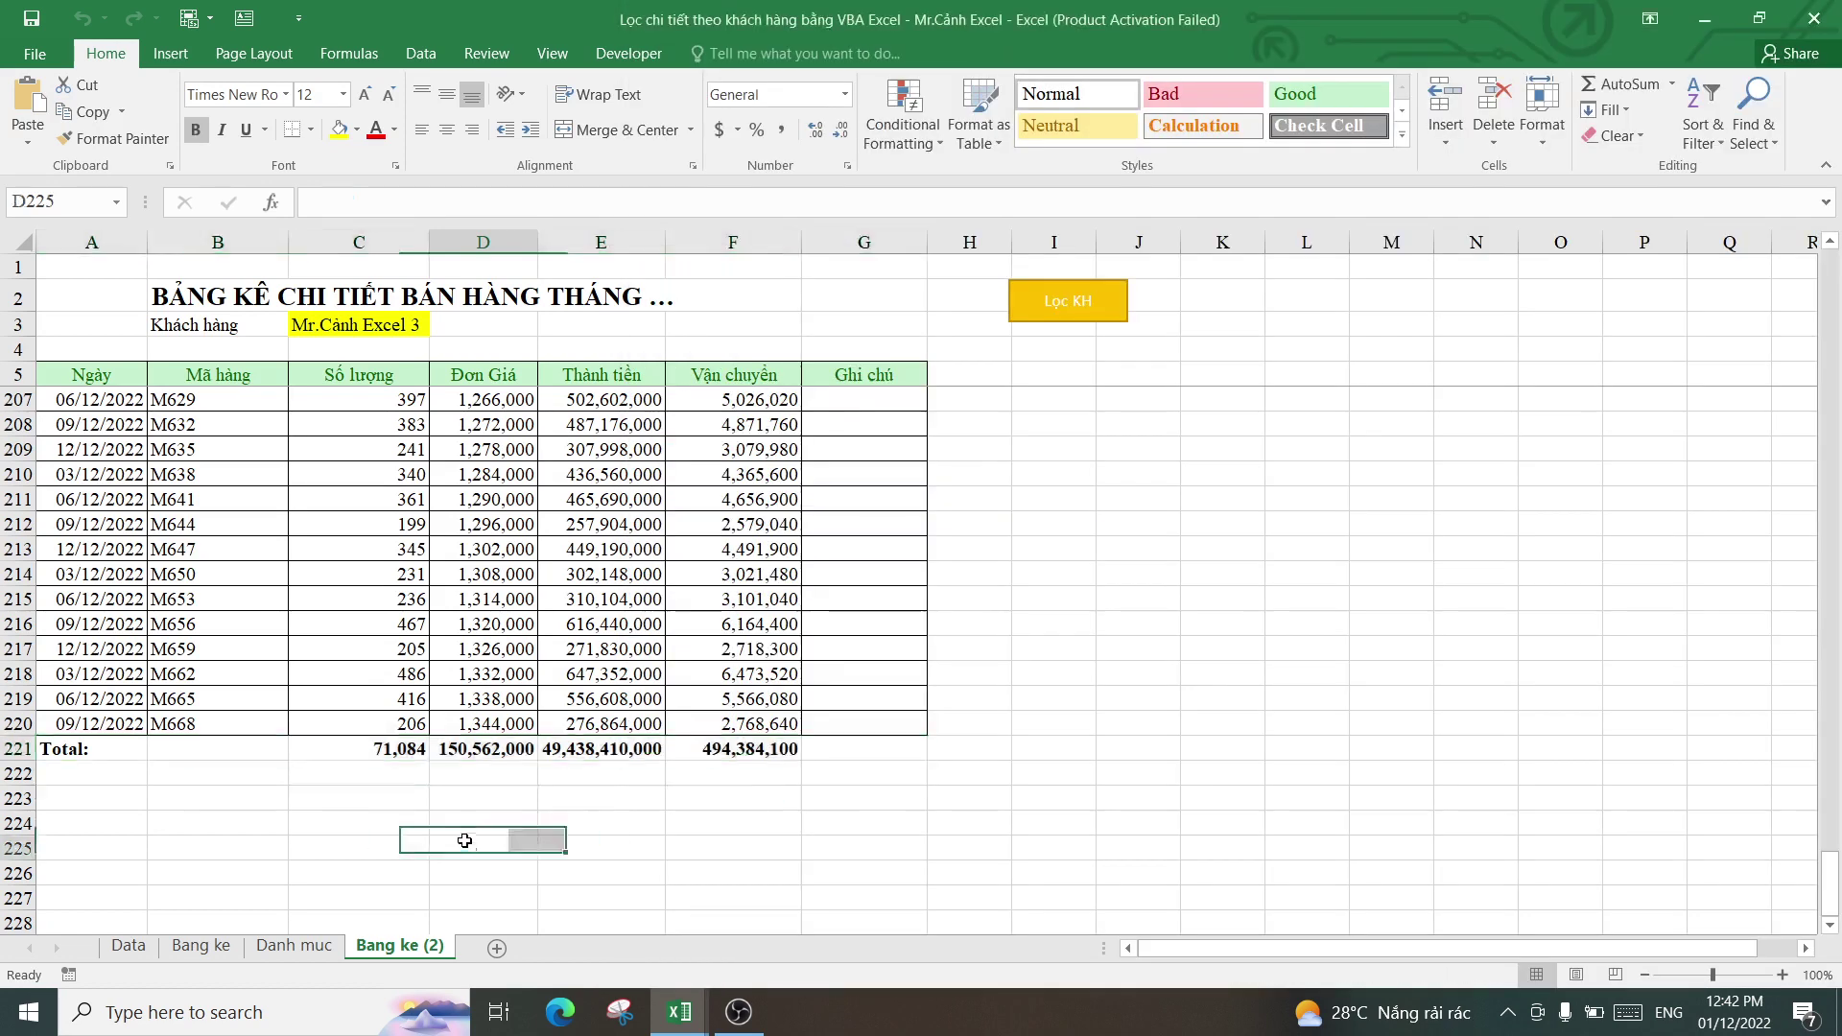
pyautogui.moveTo(377, 748); pyautogui.dragTo(556, 750)
pyautogui.click(601, 822)
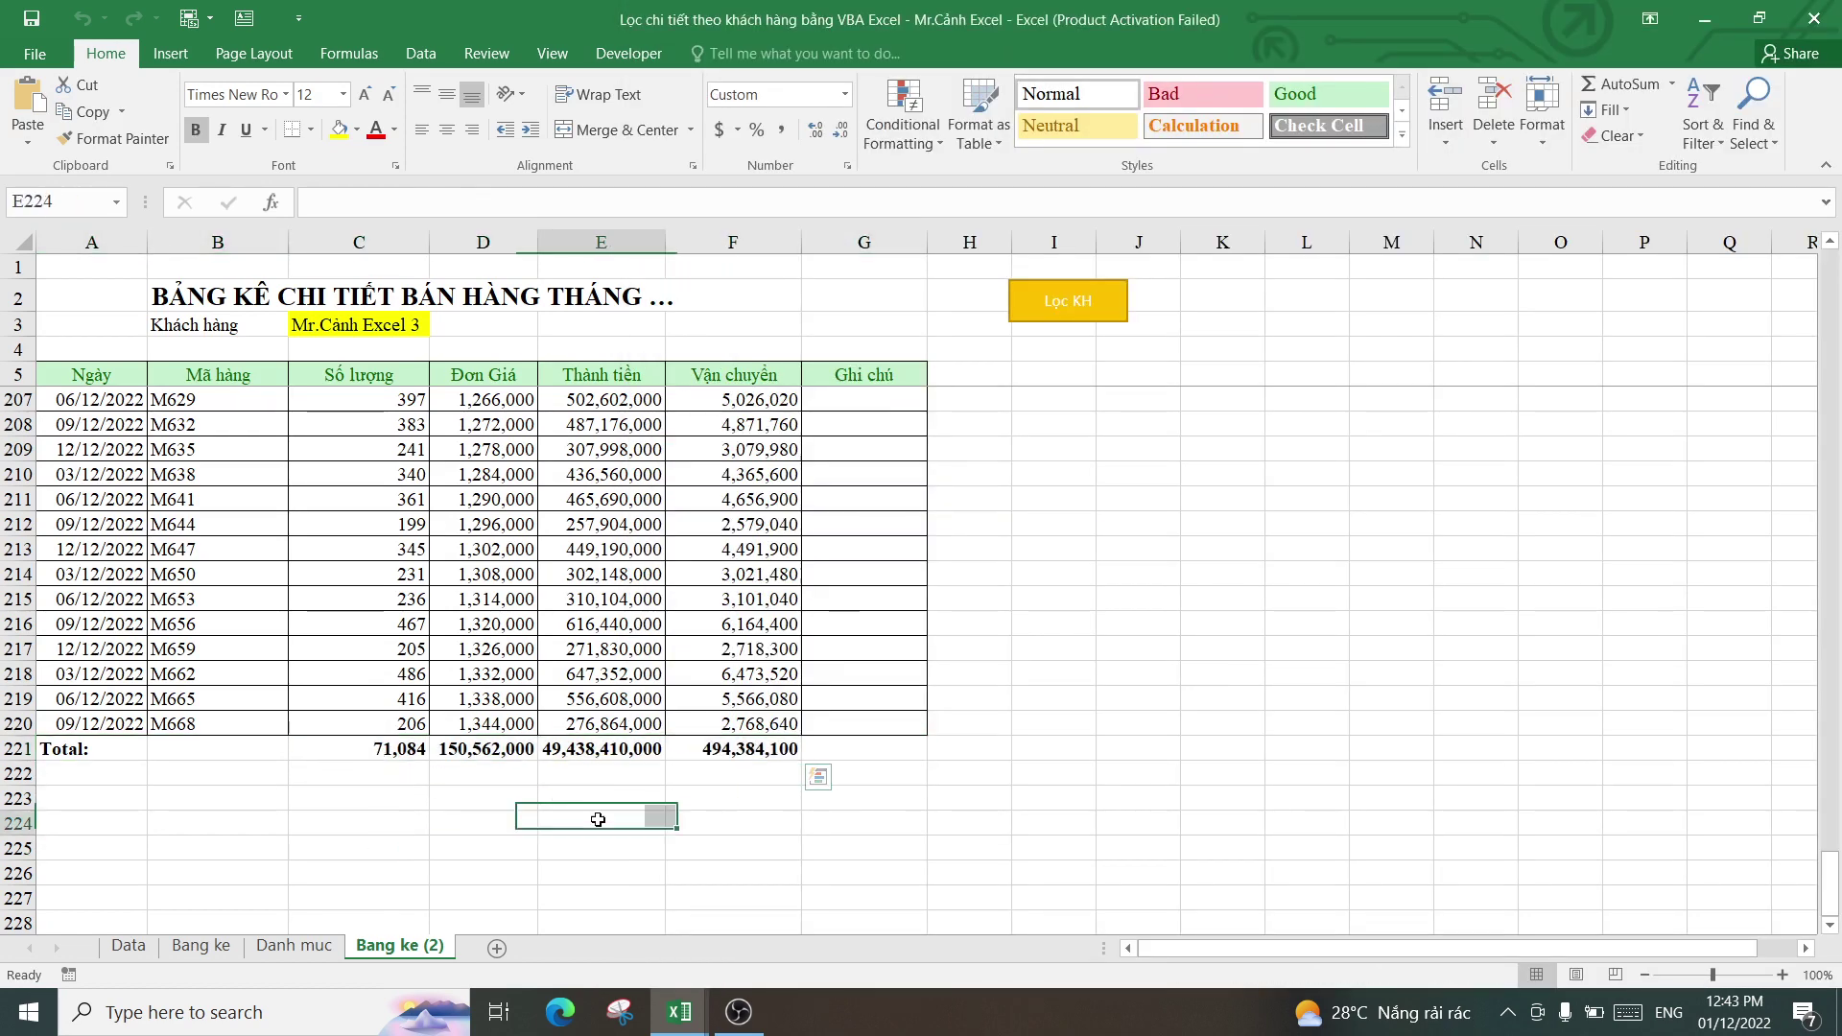
# - Refill the table for the first customer, then for the third customer
pyautogui.click(422, 328)
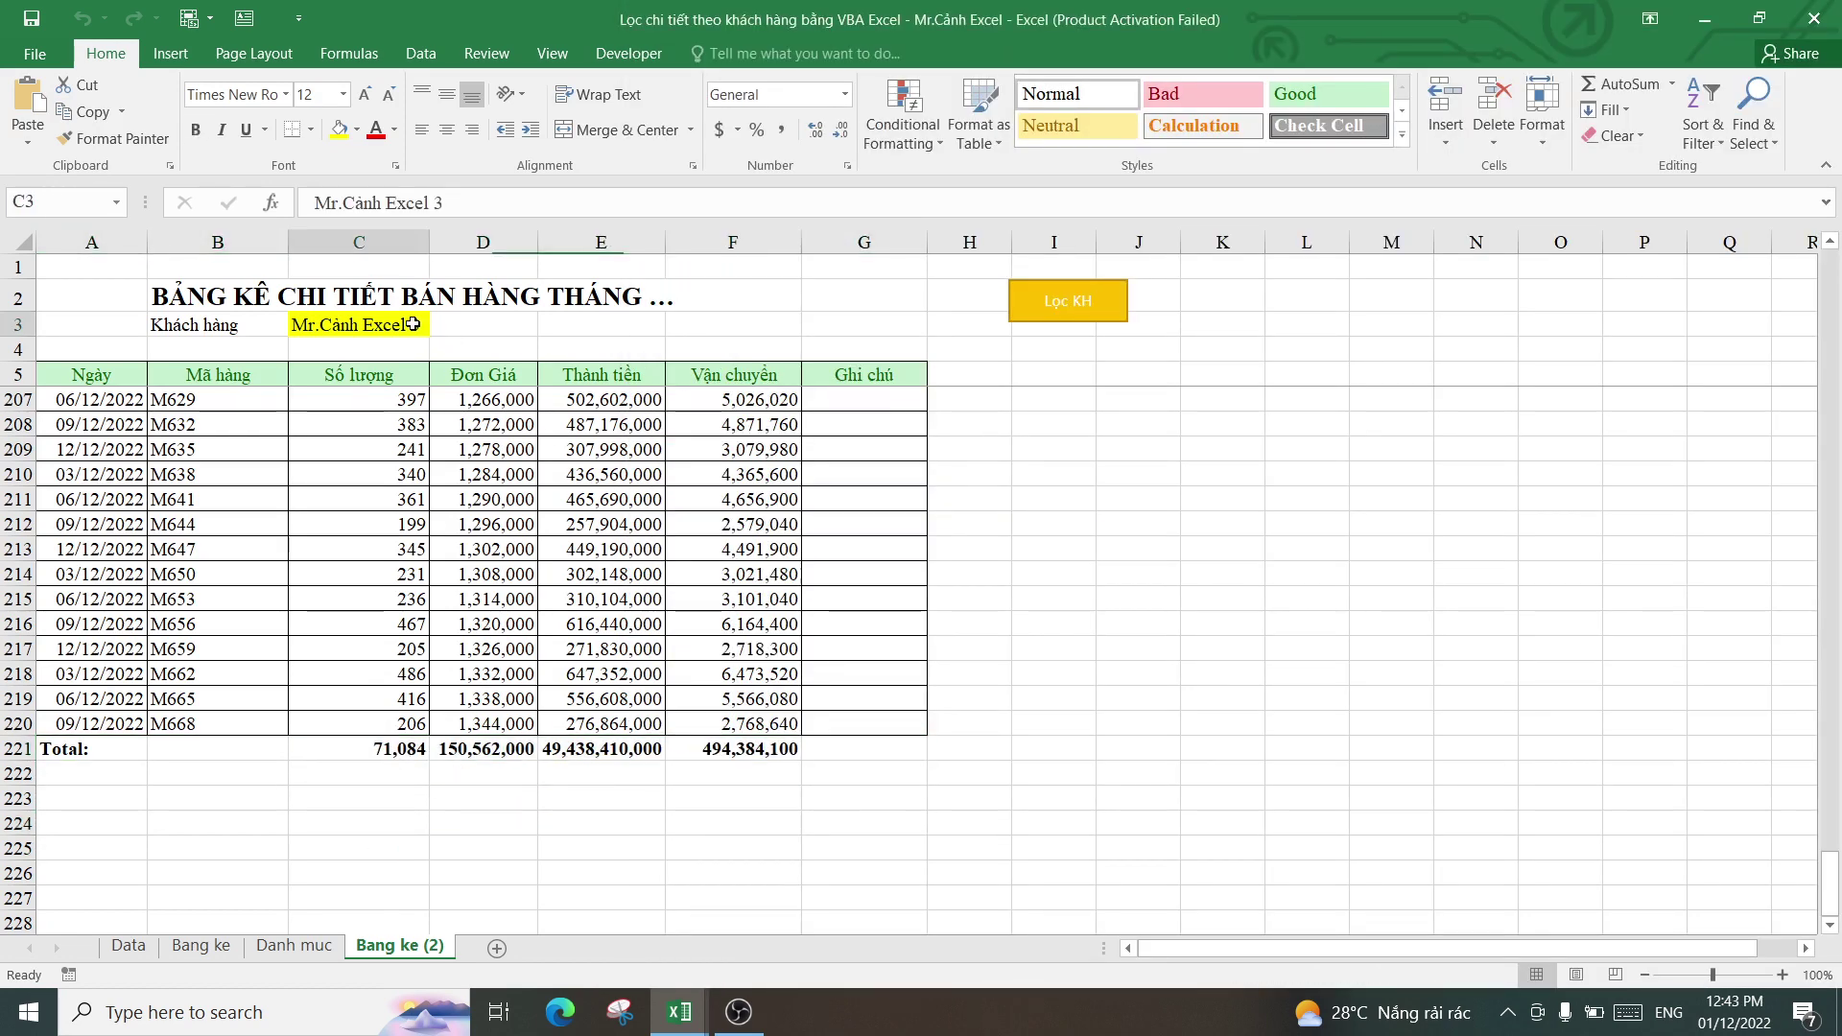
pyautogui.click(439, 326)
pyautogui.click(376, 347)
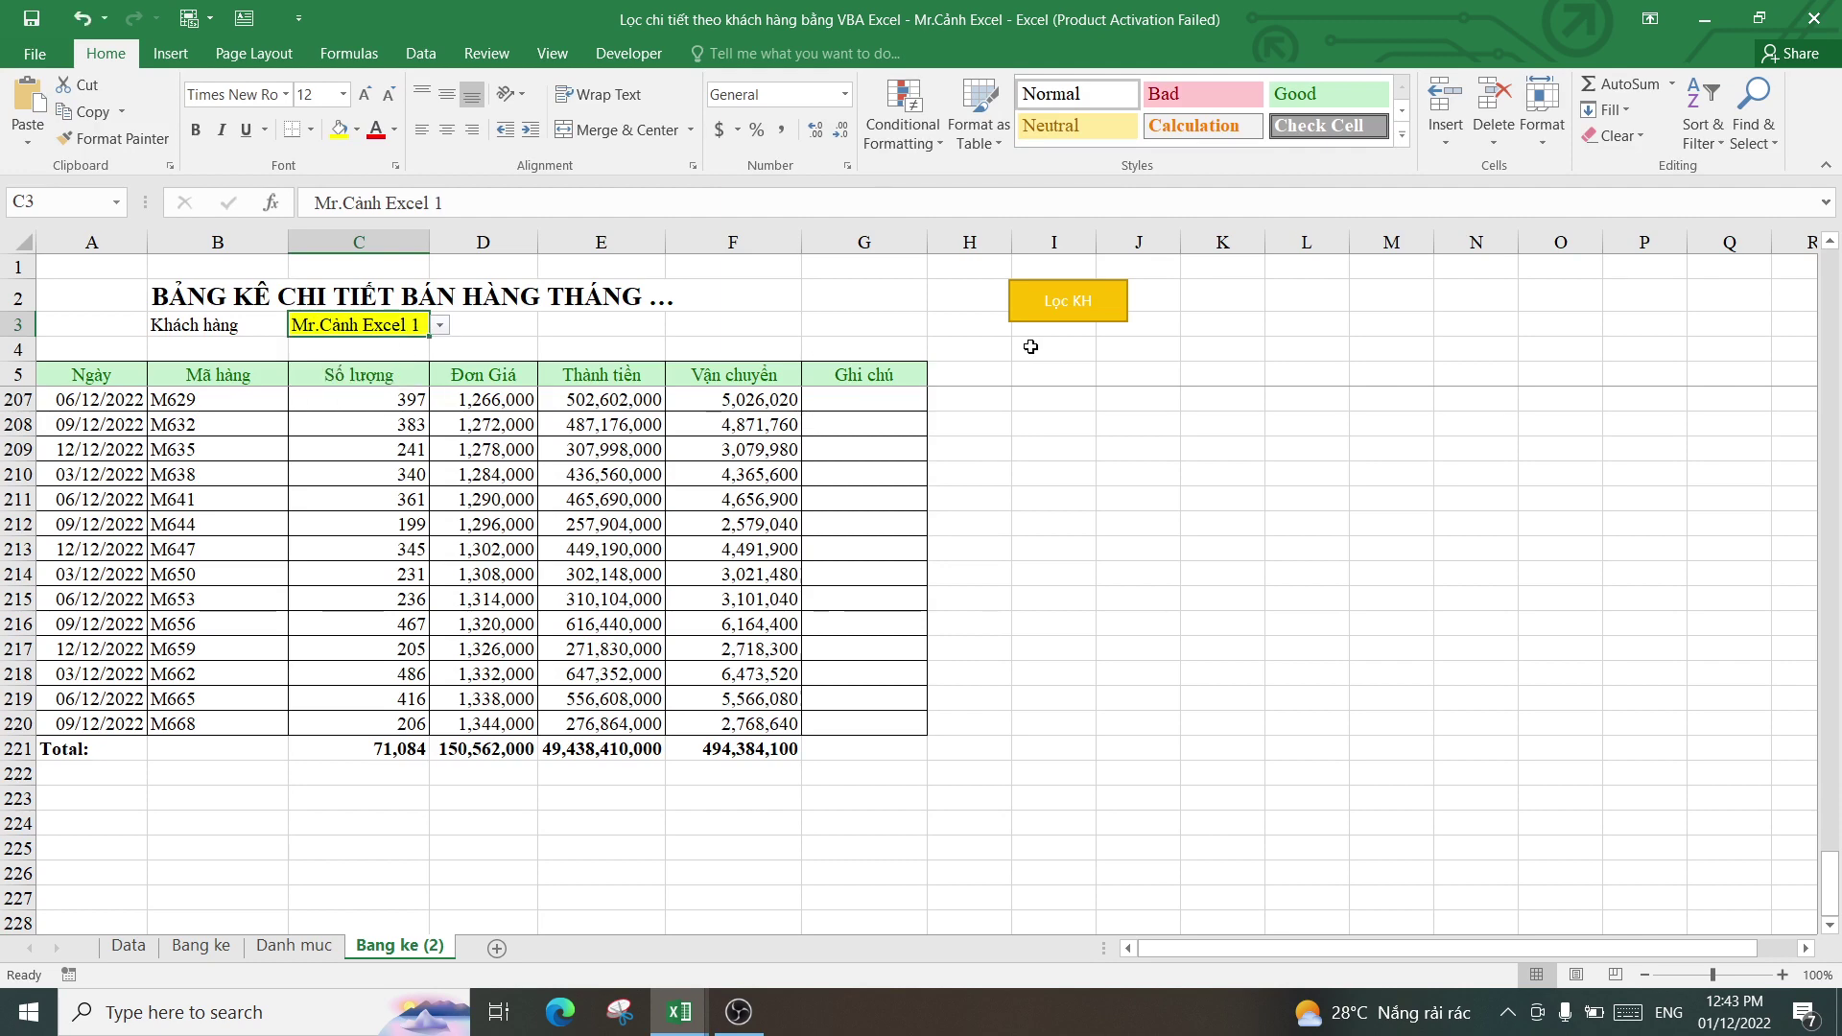
pyautogui.click(1077, 312)
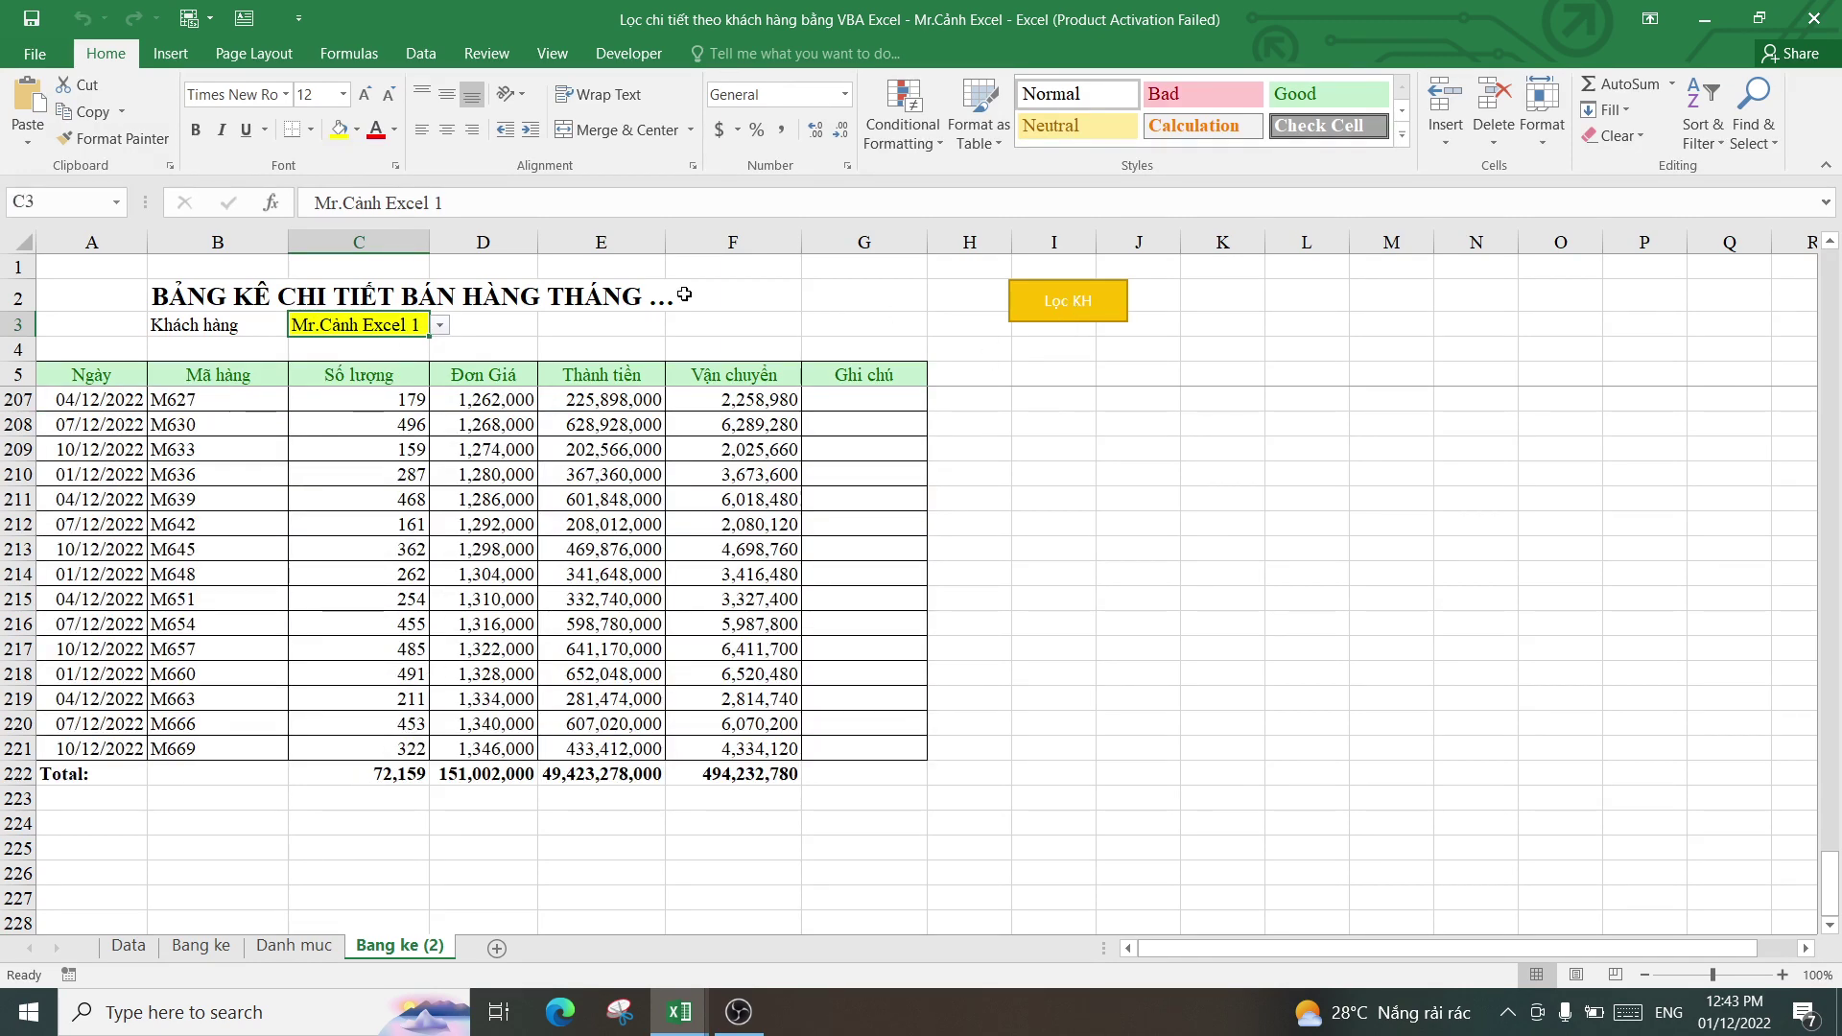
pyautogui.click(439, 326)
pyautogui.click(396, 378)
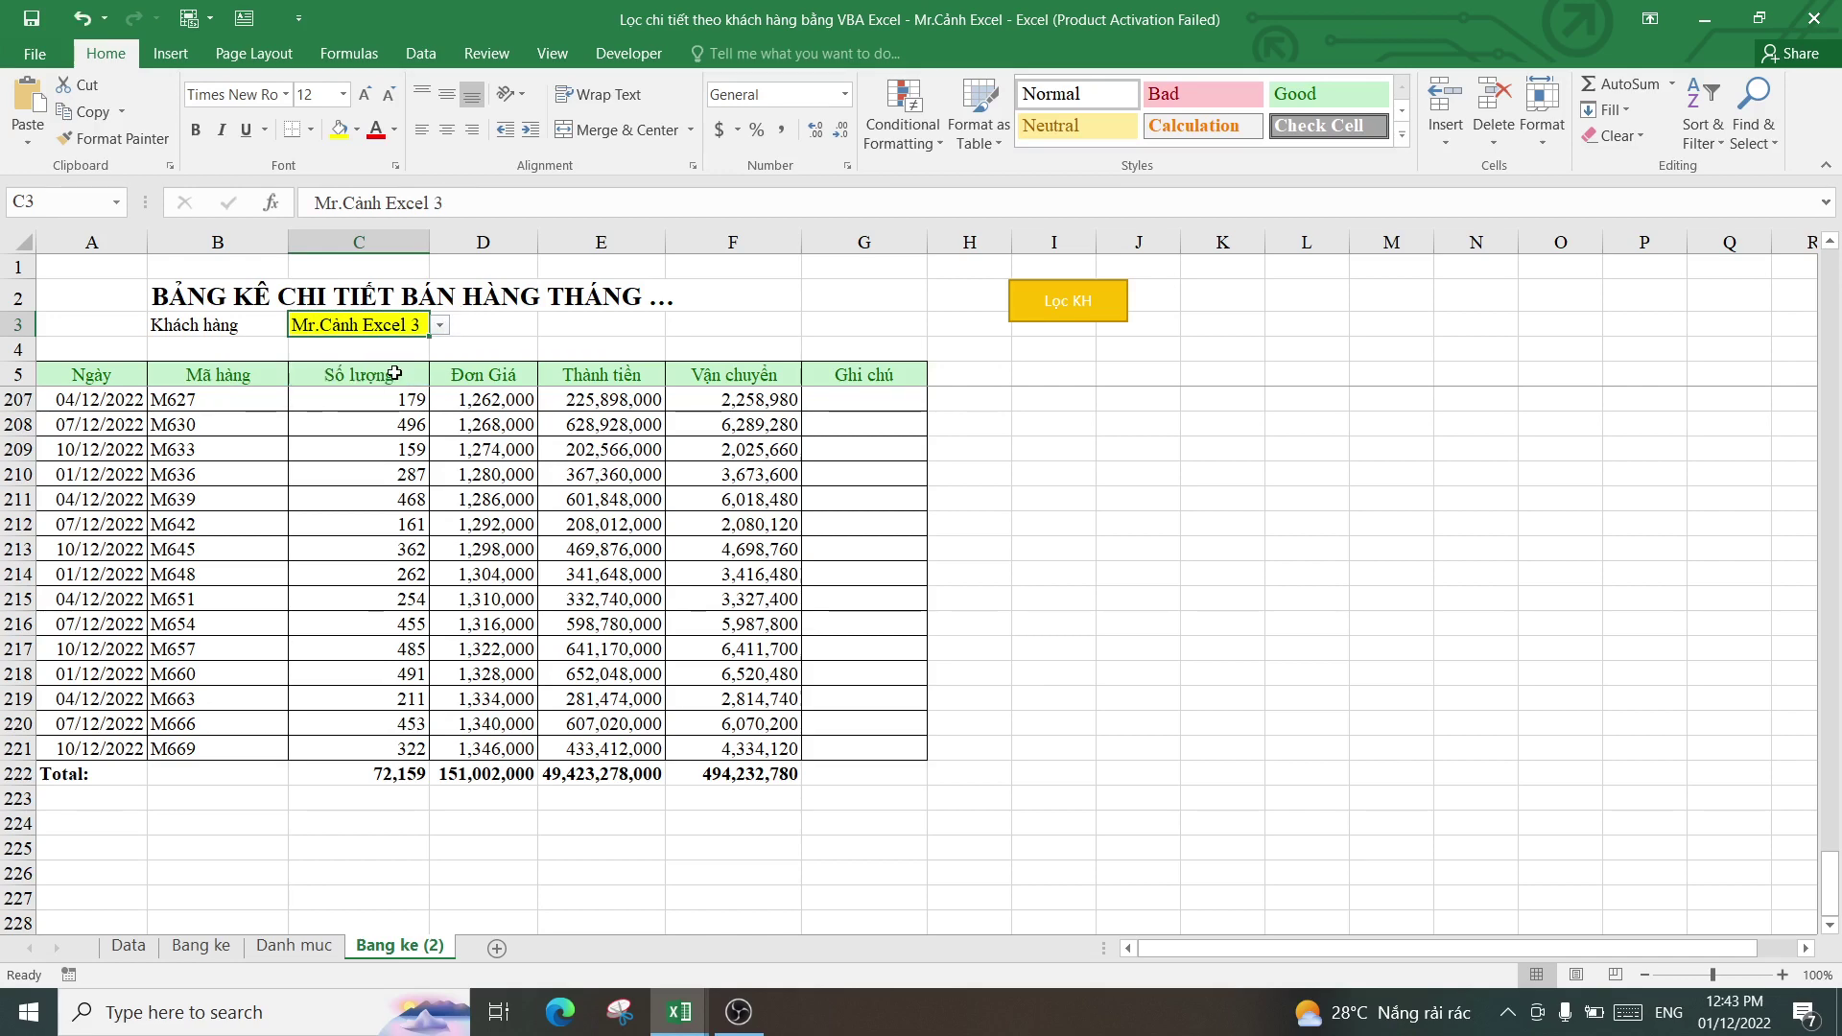
pyautogui.click(1024, 319)
pyautogui.click(401, 822)
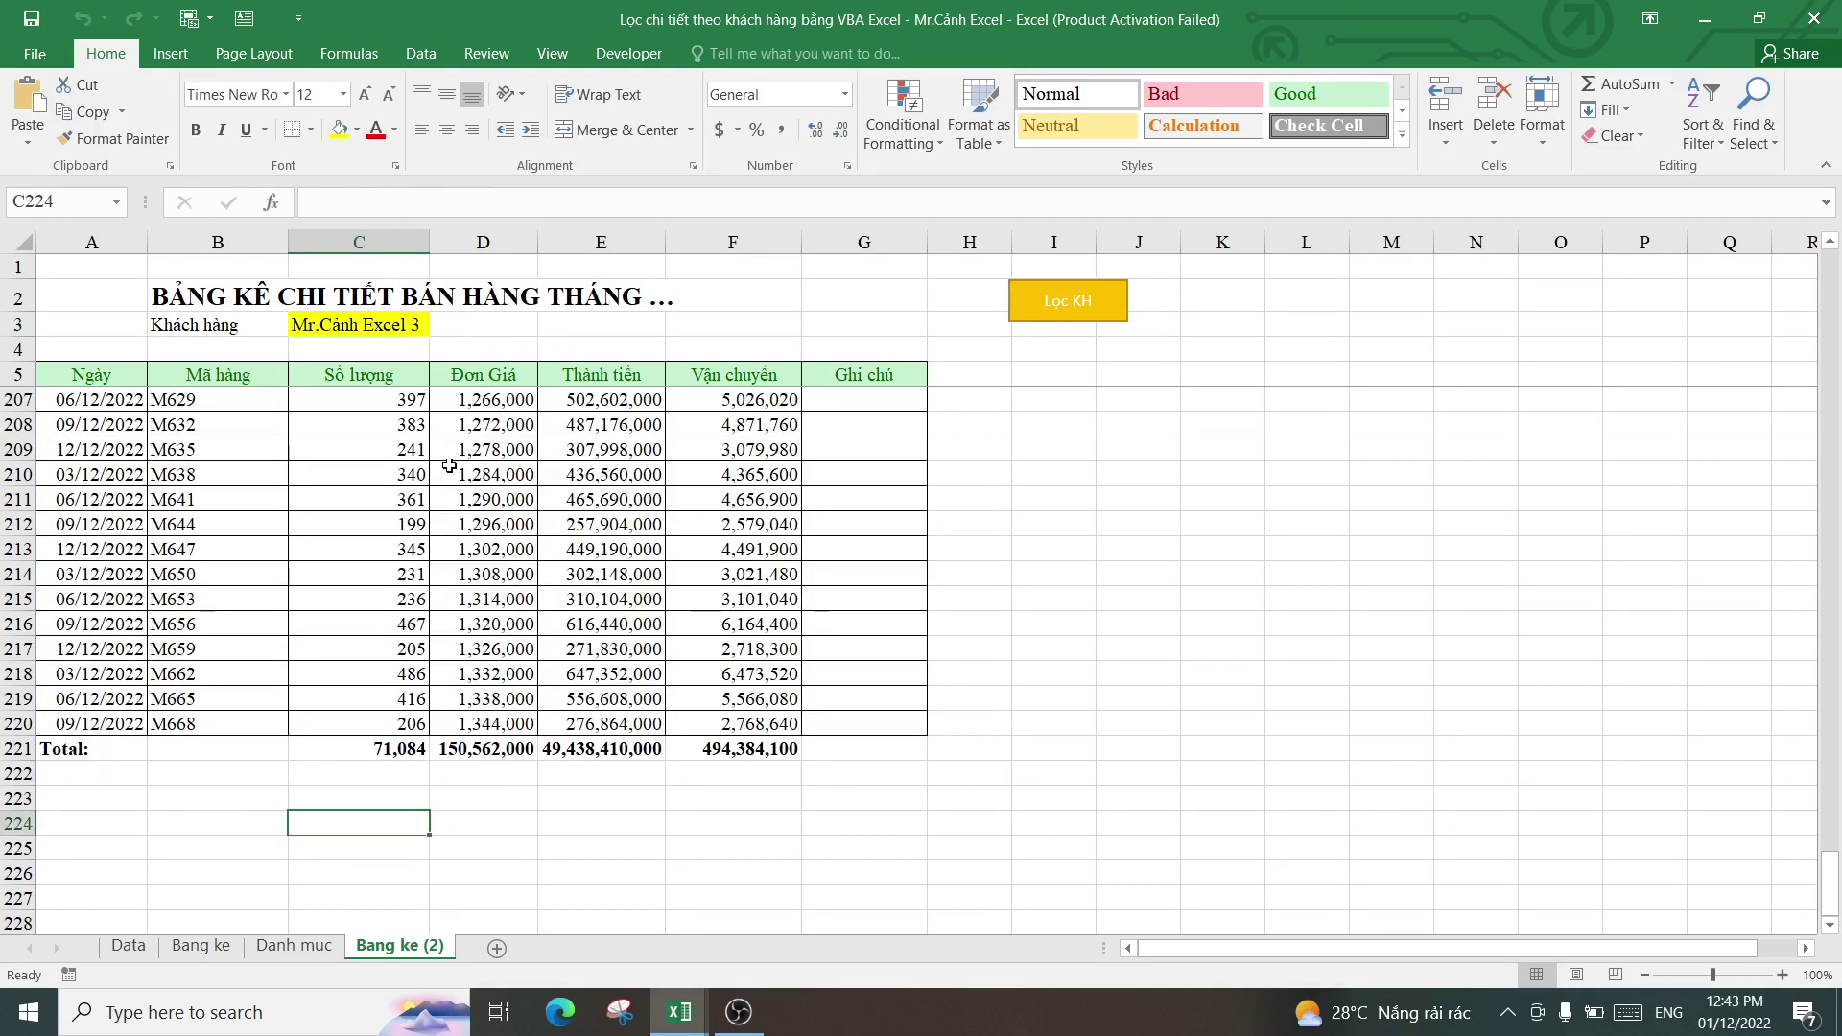
# - Try the second and third customers, then refill the table for the first customer
pyautogui.click(422, 326)
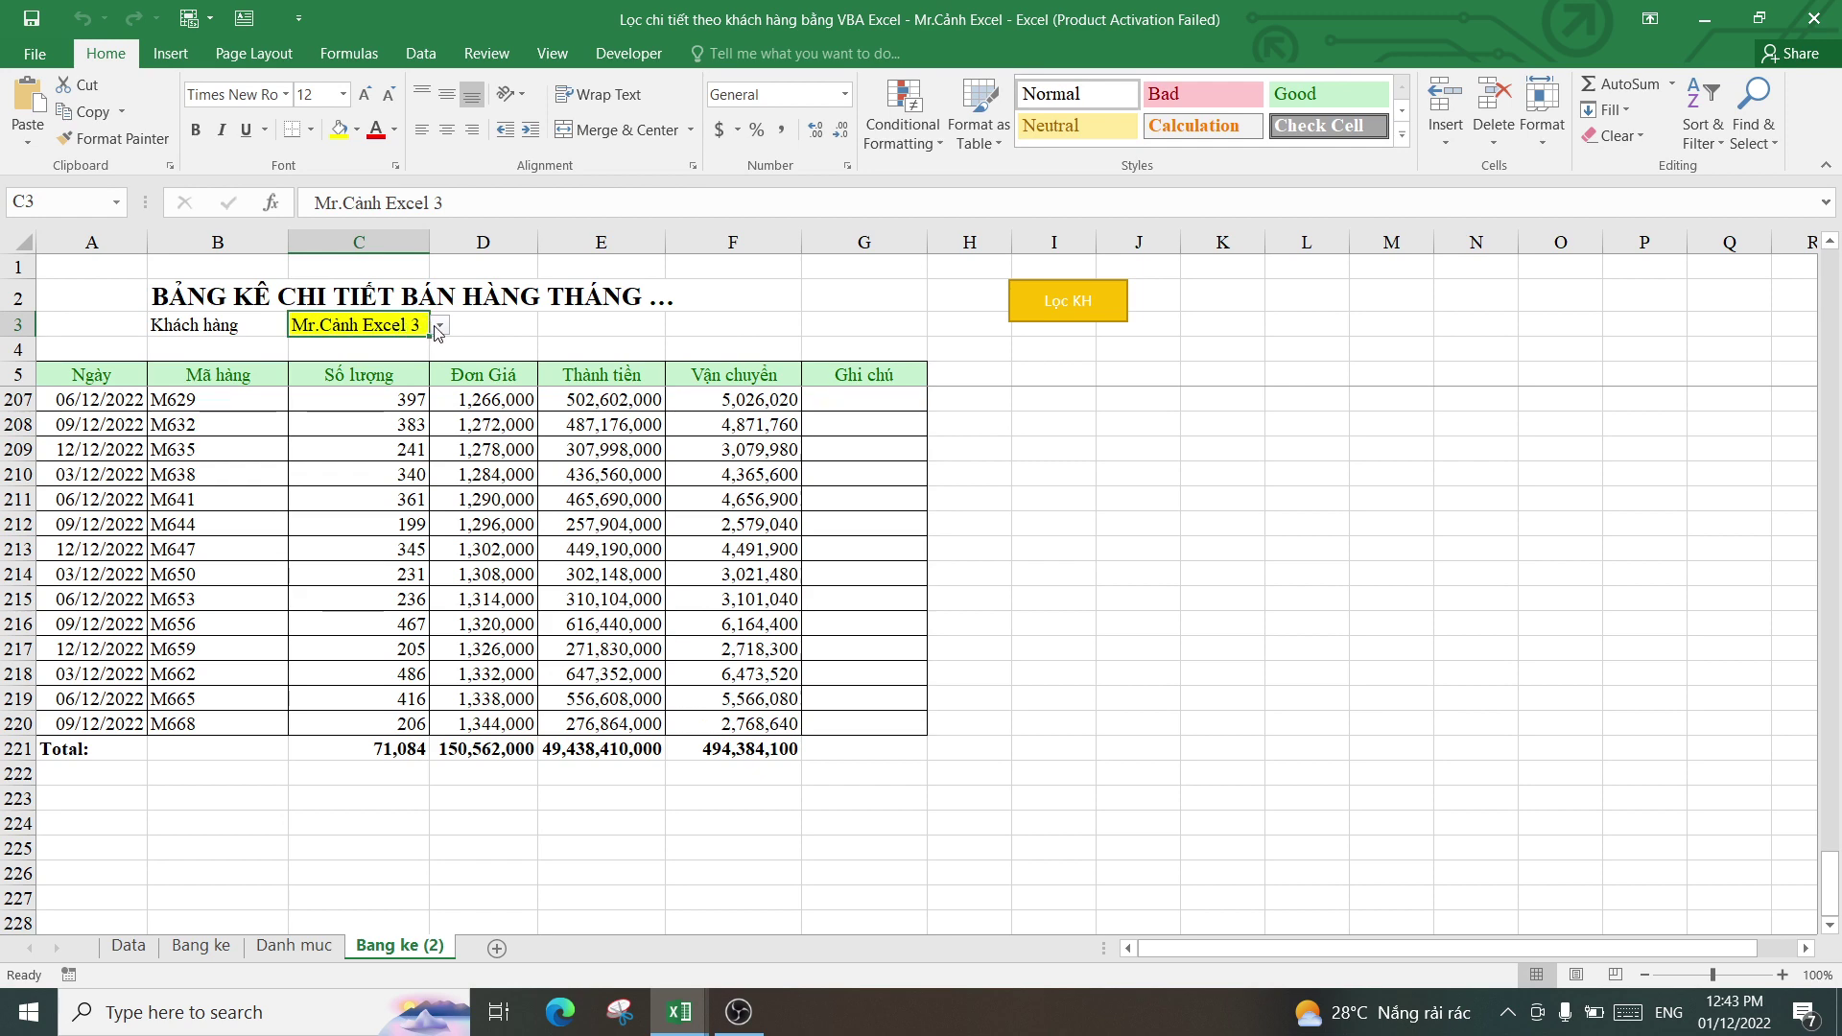
pyautogui.click(439, 325)
pyautogui.click(416, 362)
pyautogui.click(440, 327)
pyautogui.click(346, 376)
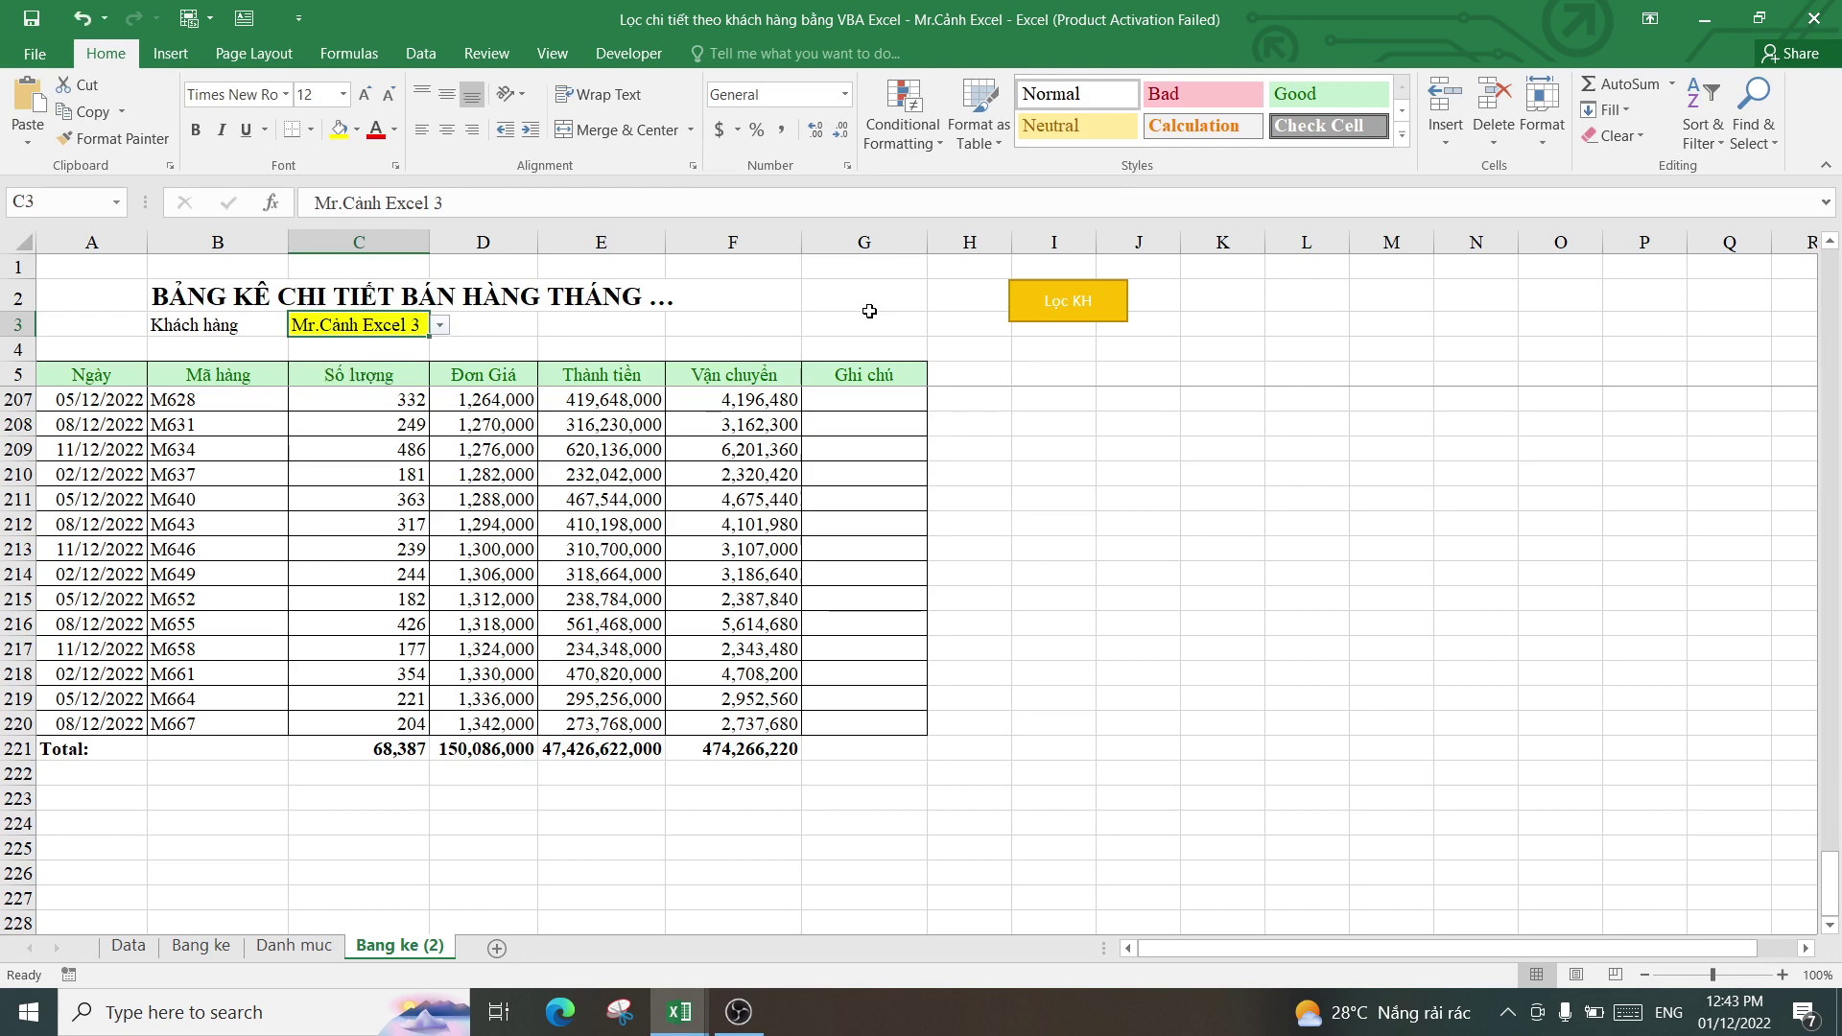
pyautogui.click(1071, 310)
pyautogui.click(440, 326)
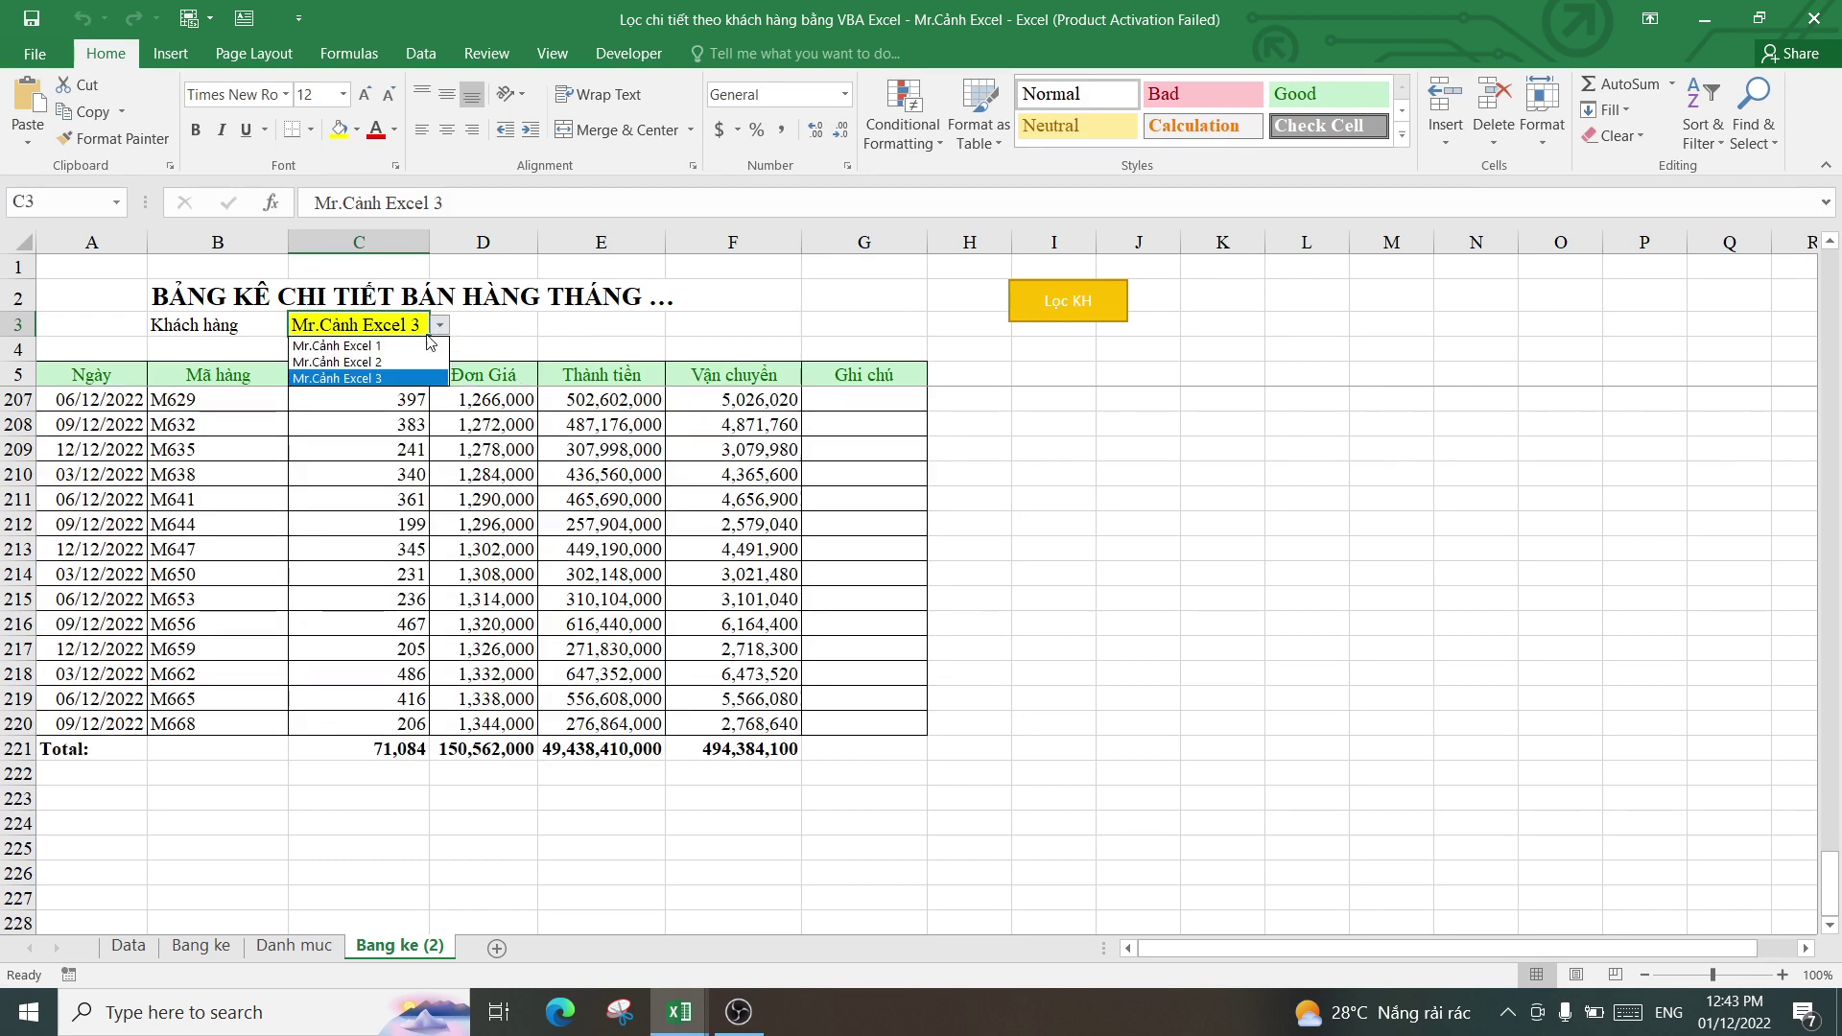
pyautogui.click(408, 343)
pyautogui.click(1031, 323)
# - Run the Lọc KH macro to refill the statement for Mr.Cảnh Excel 1
pyautogui.click(1102, 551)
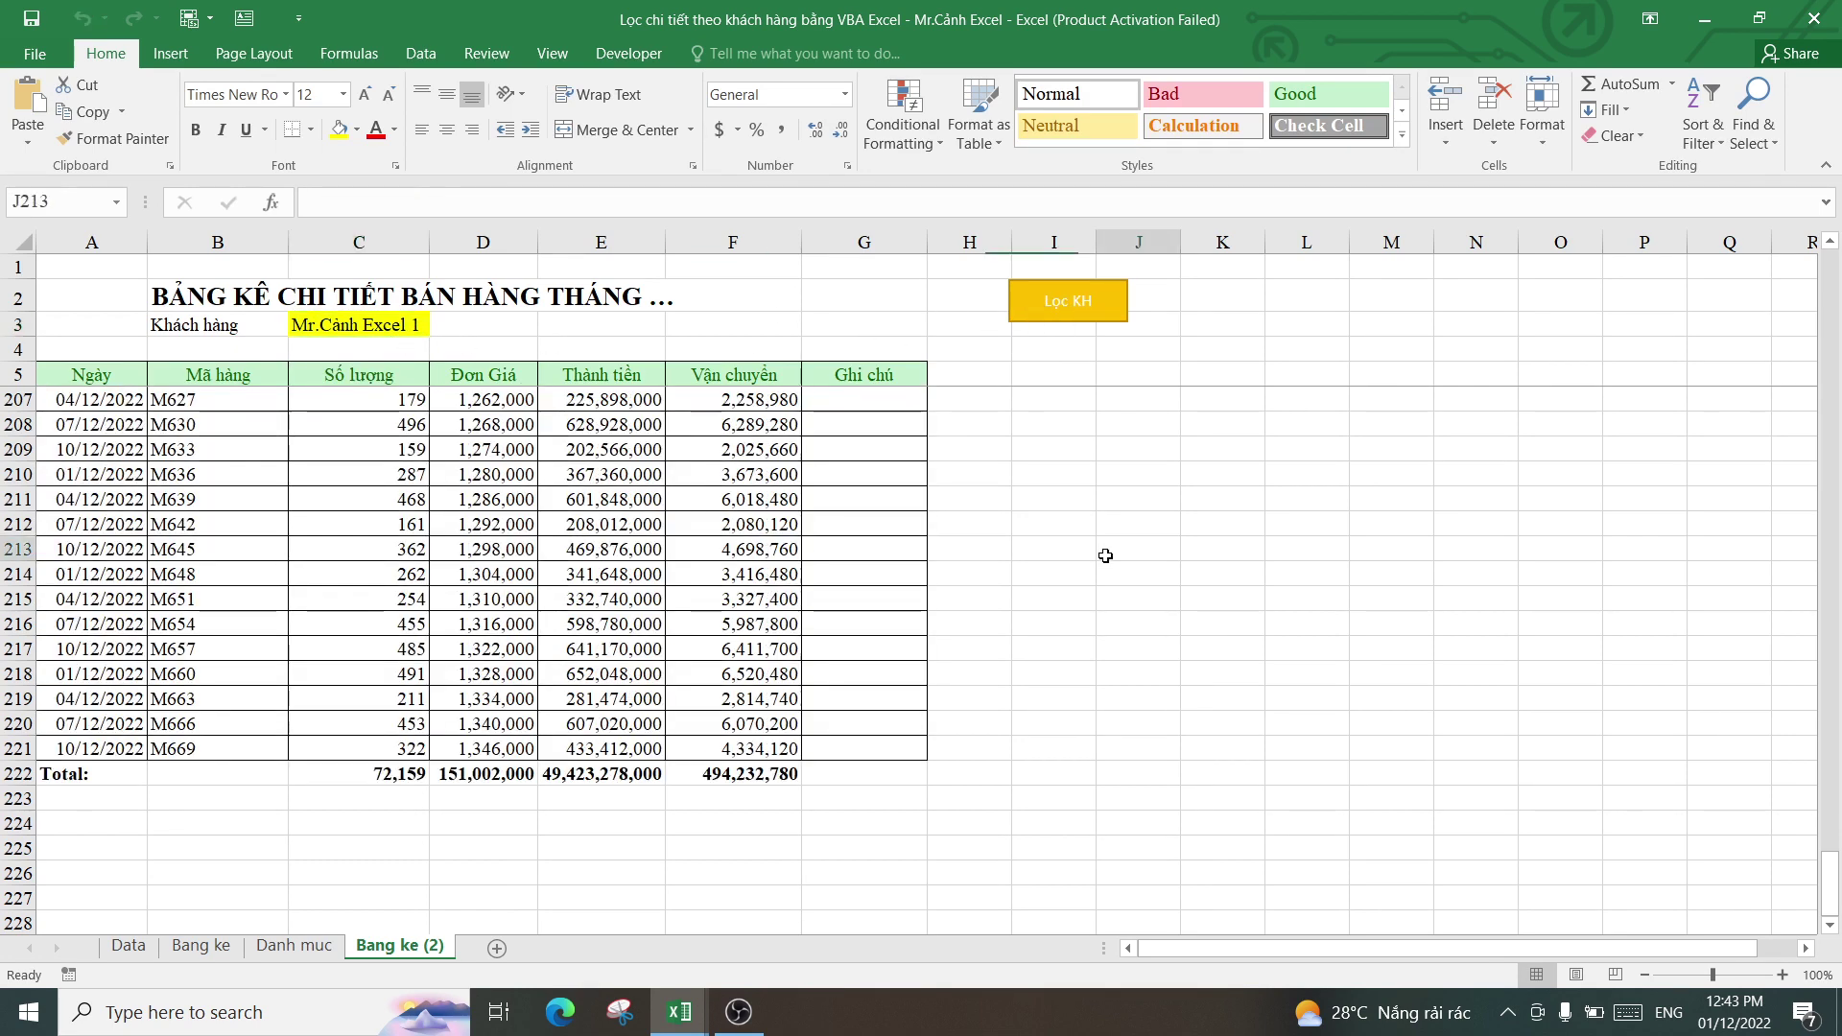
pyautogui.scroll(2, 834, 527)
pyautogui.scroll(11, 825, 523)
pyautogui.scroll(15, 824, 521)
pyautogui.scroll(11, 815, 518)
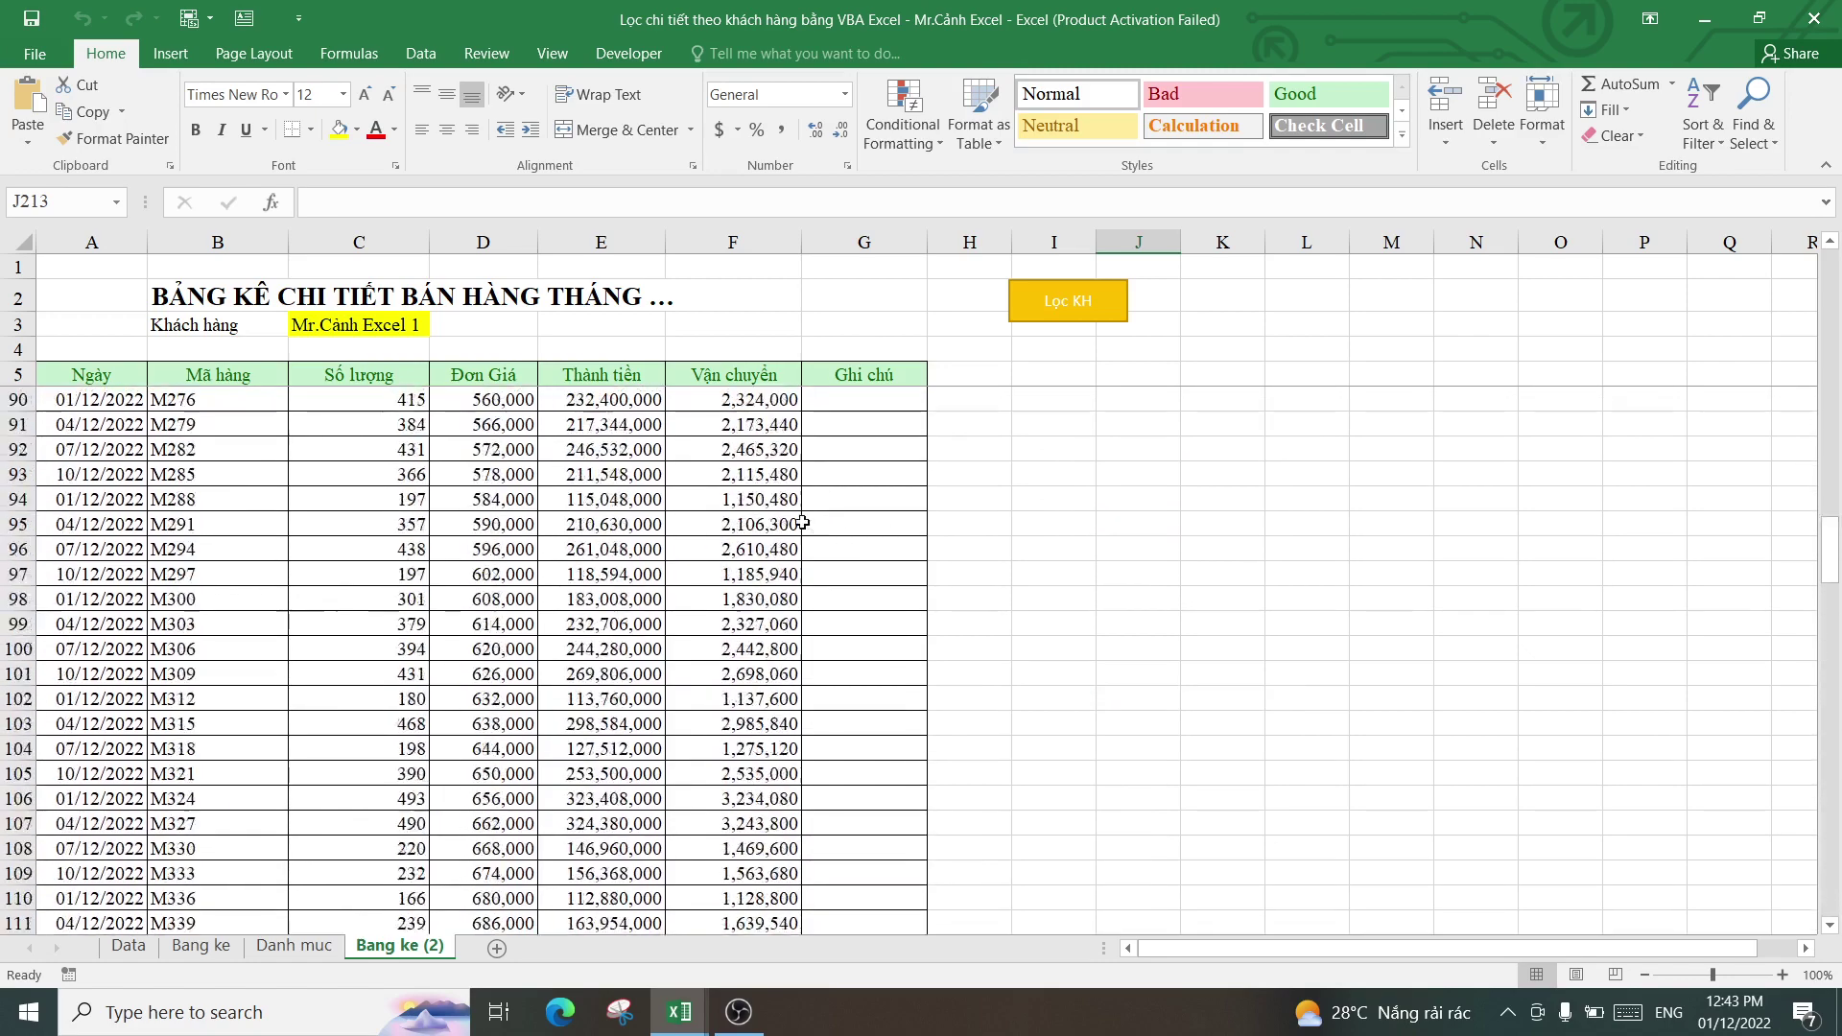
pyautogui.scroll(9, 806, 513)
pyautogui.scroll(-7, 801, 508)
pyautogui.scroll(-11, 824, 479)
pyautogui.scroll(-5, 841, 464)
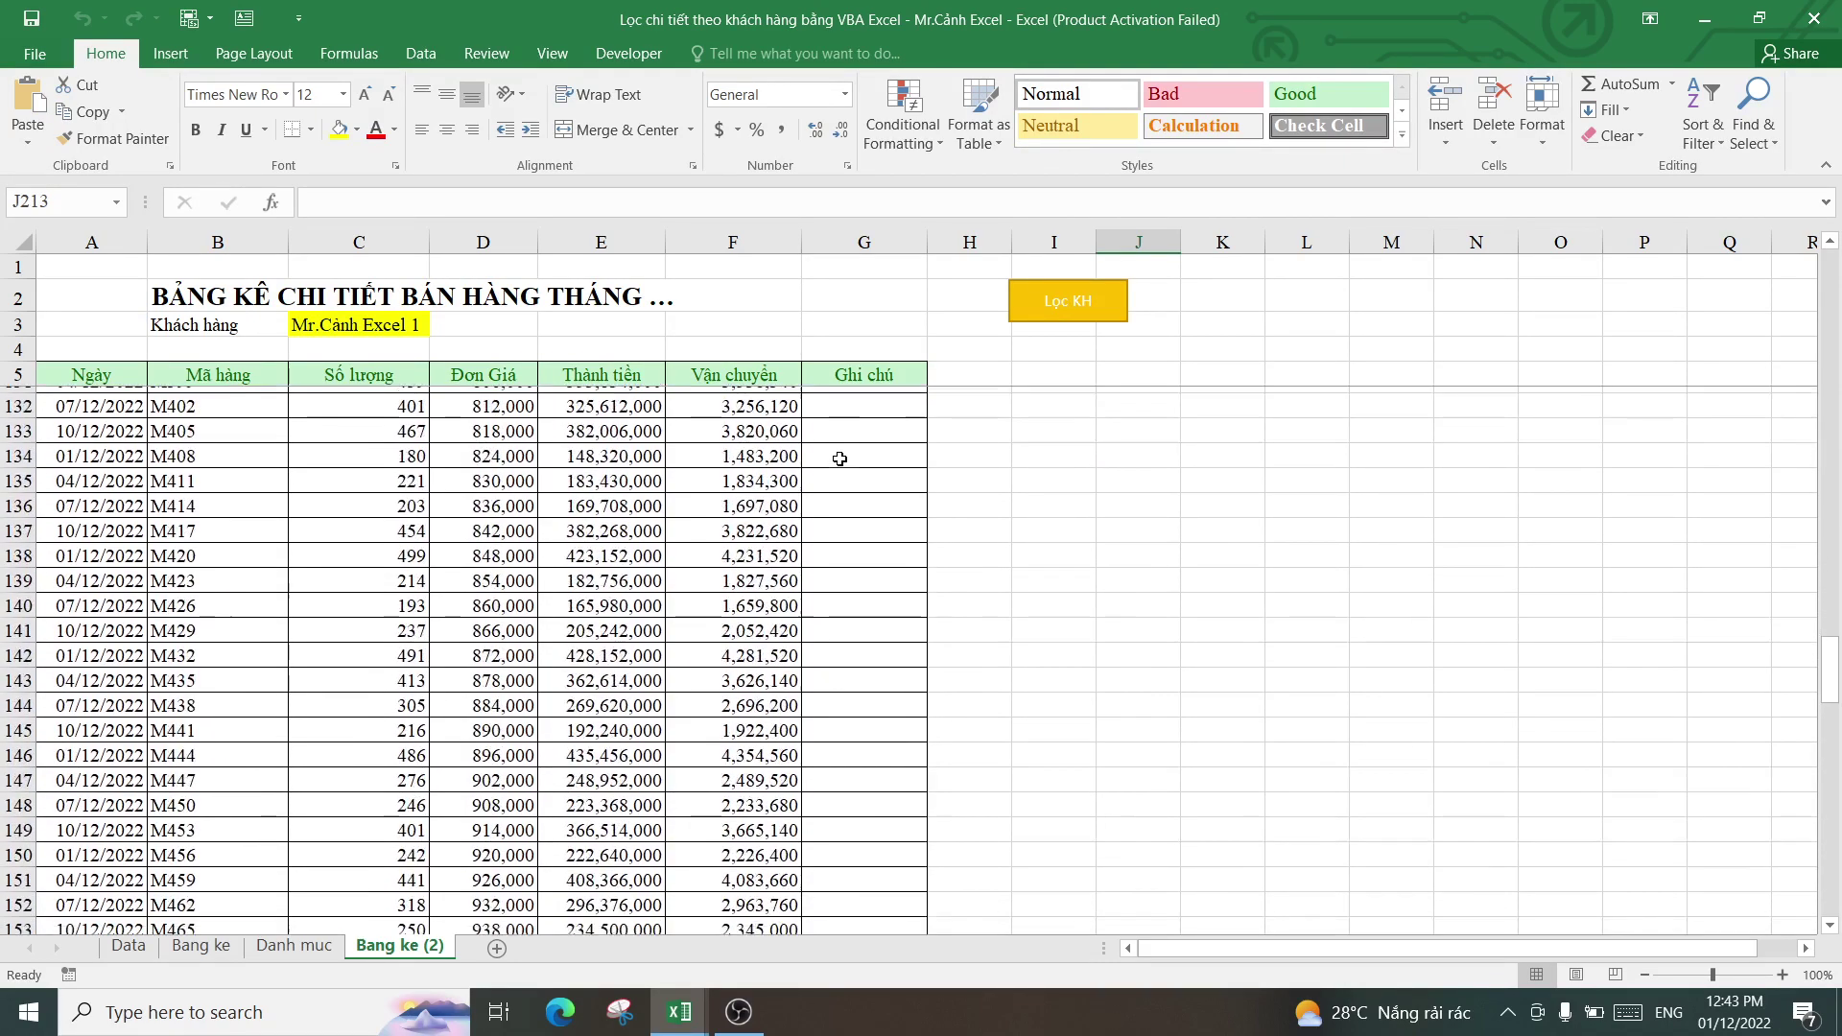
pyautogui.scroll(-6, 841, 463)
pyautogui.scroll(-5, 841, 463)
pyautogui.scroll(-5, 842, 464)
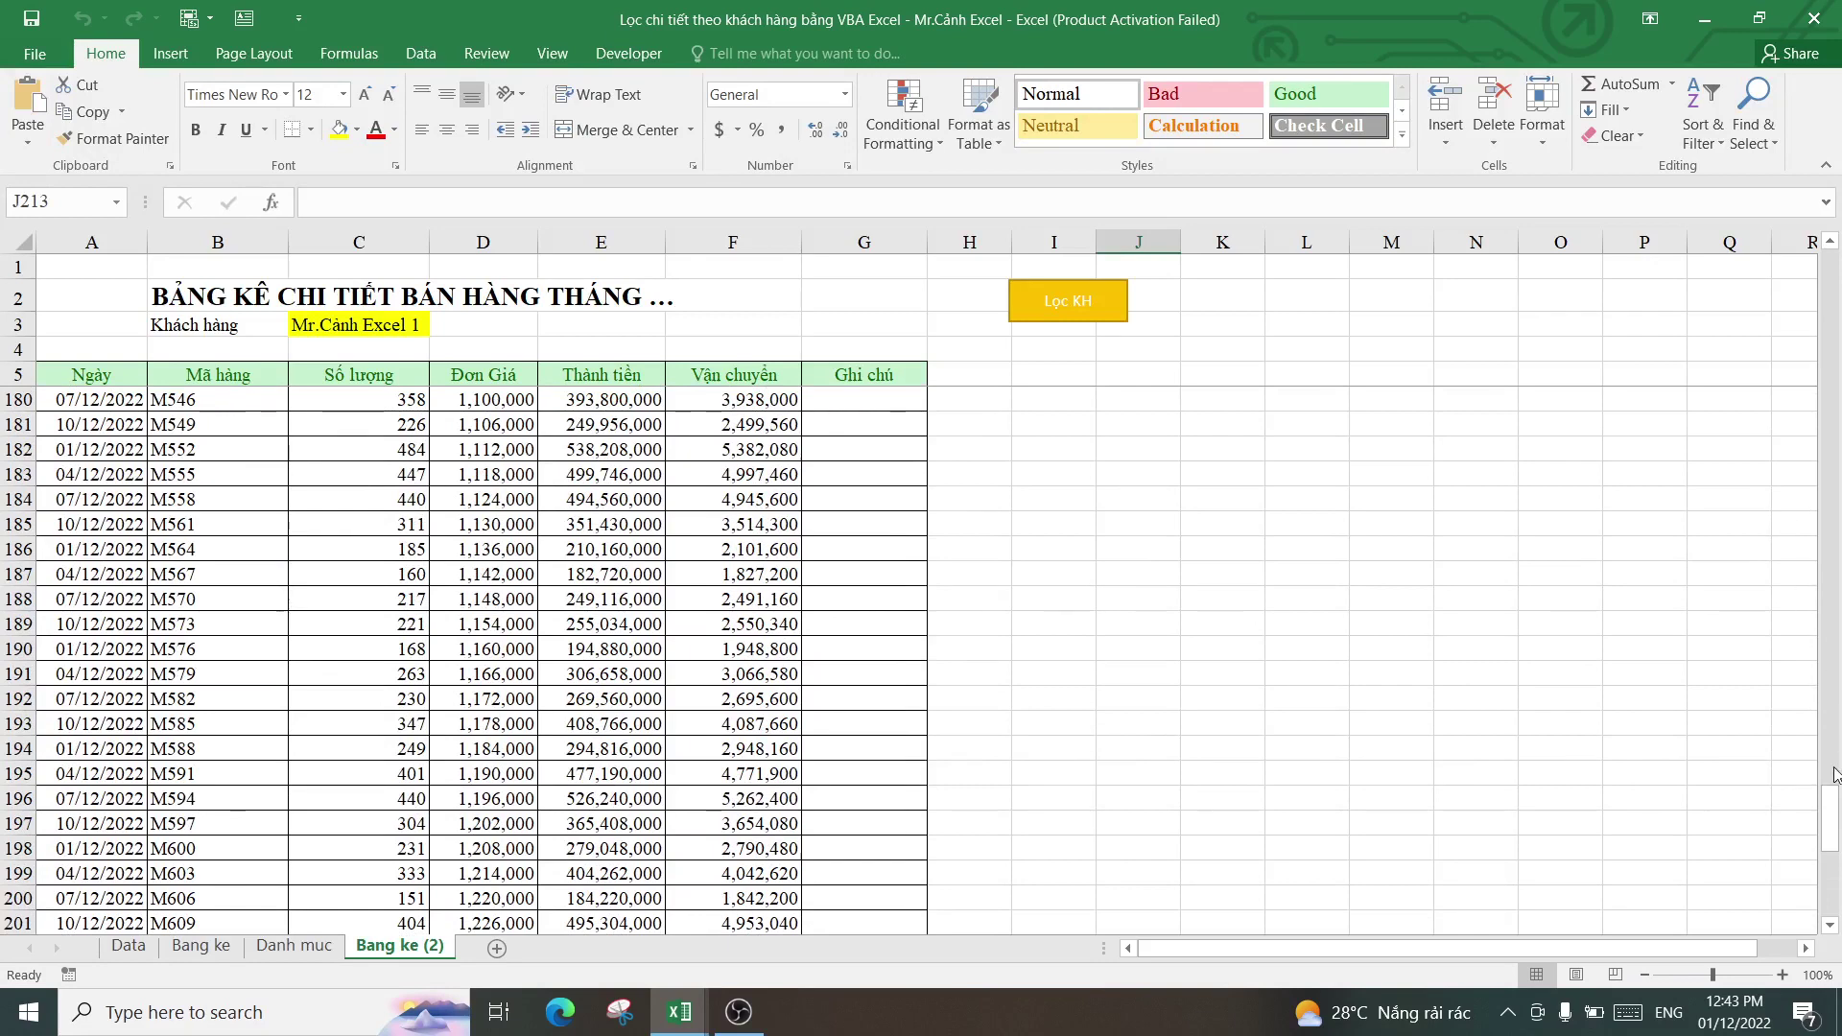
pyautogui.moveTo(1829, 806); pyautogui.dragTo(1539, 224)
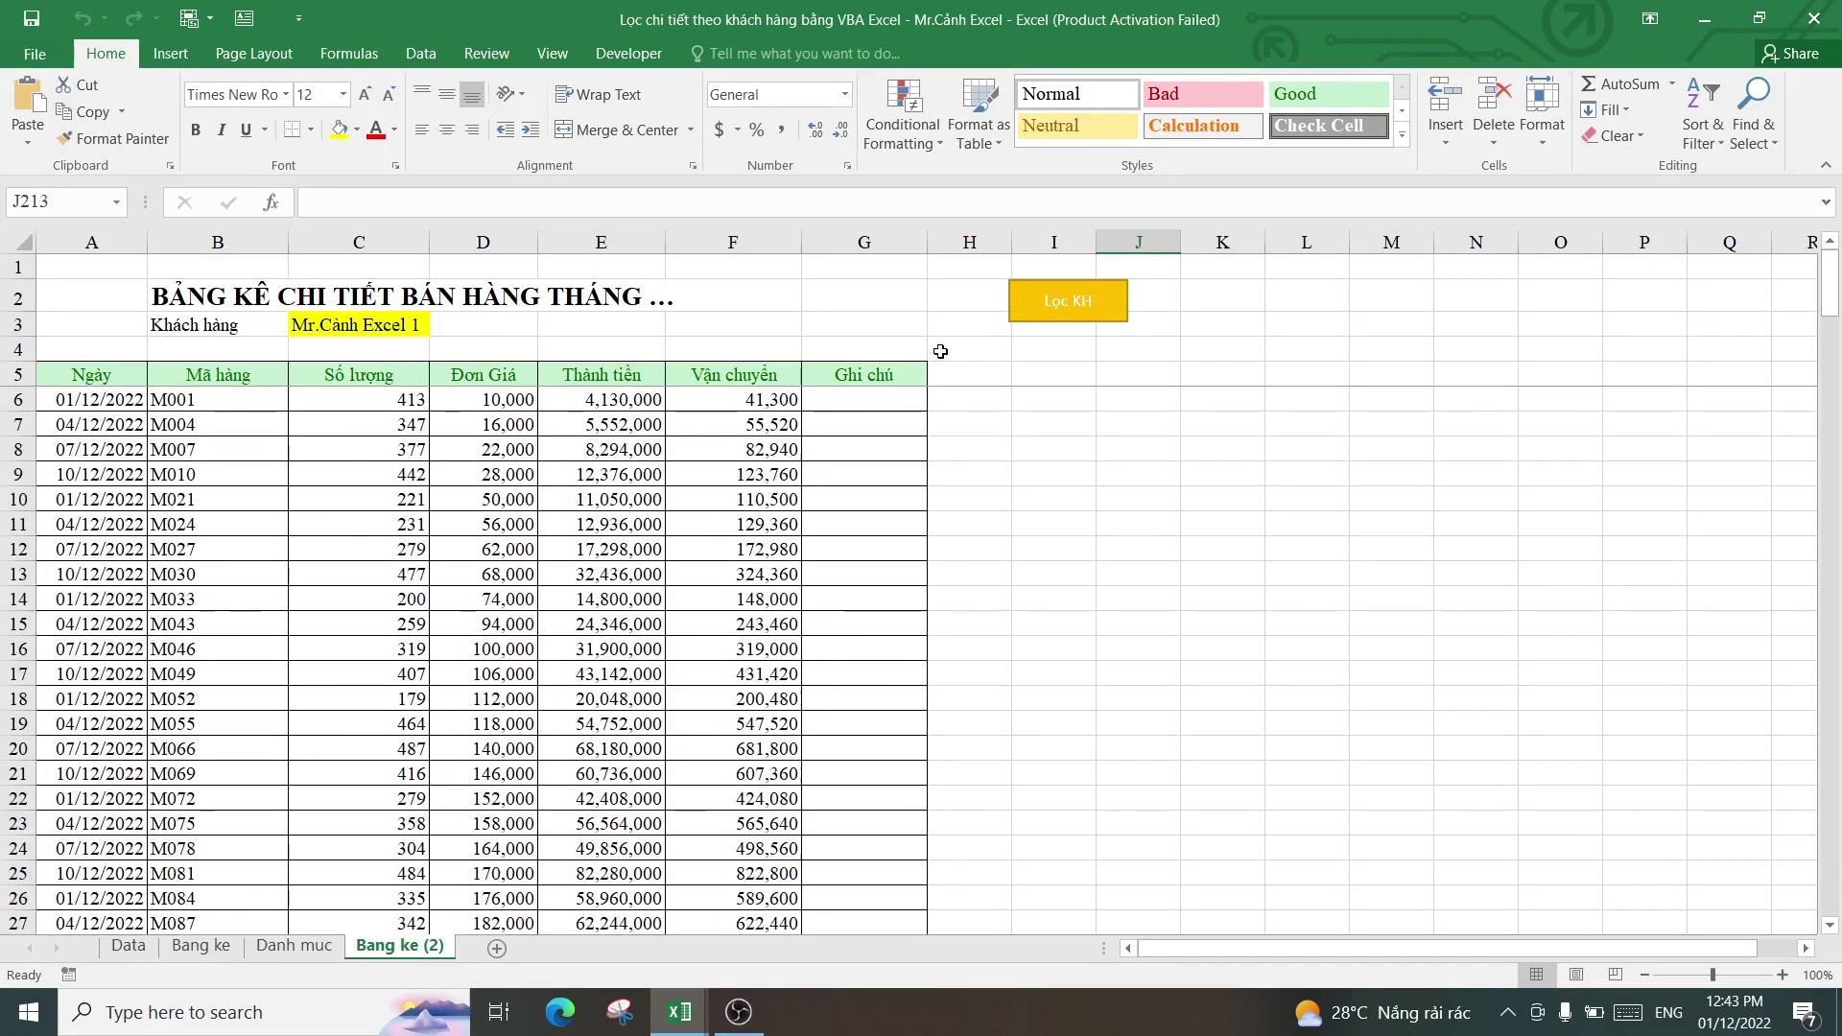
pyautogui.click(1074, 301)
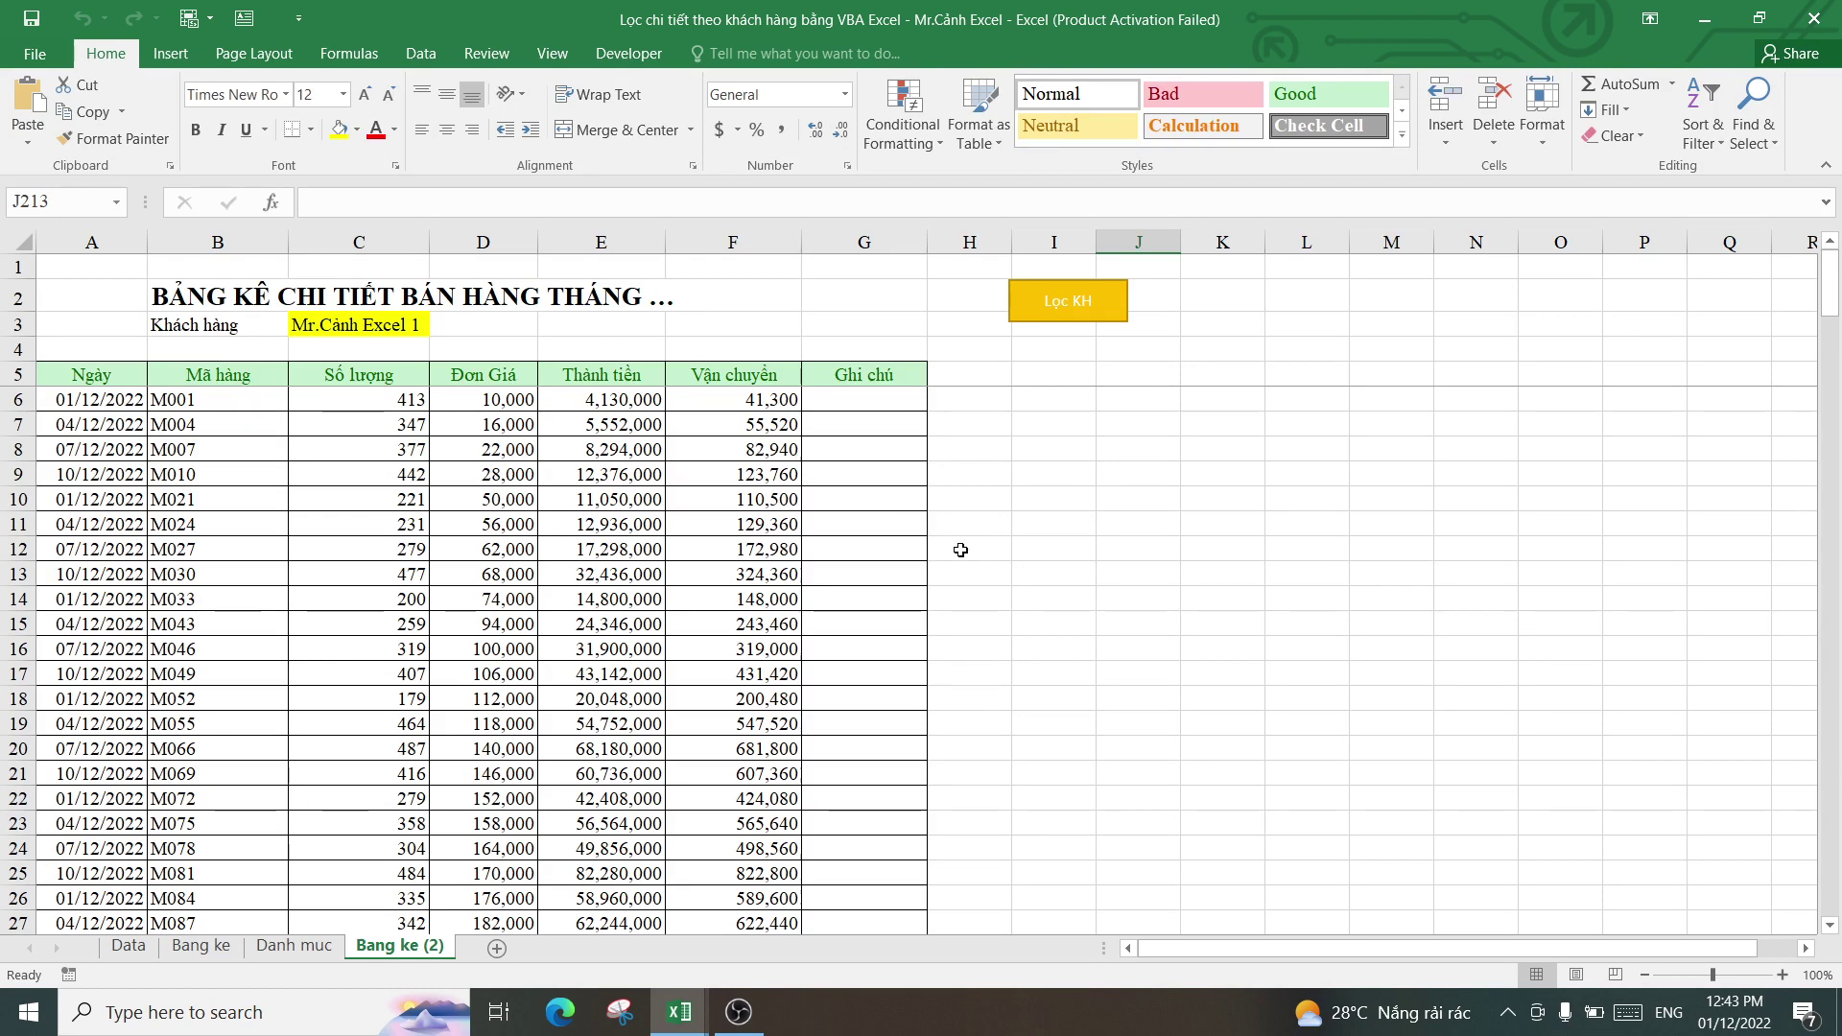
# - Count the 216 product rows from B6 and check C222's =SUM(C$6:C221) total of 72,159
pyautogui.scroll(-2, 969, 533)
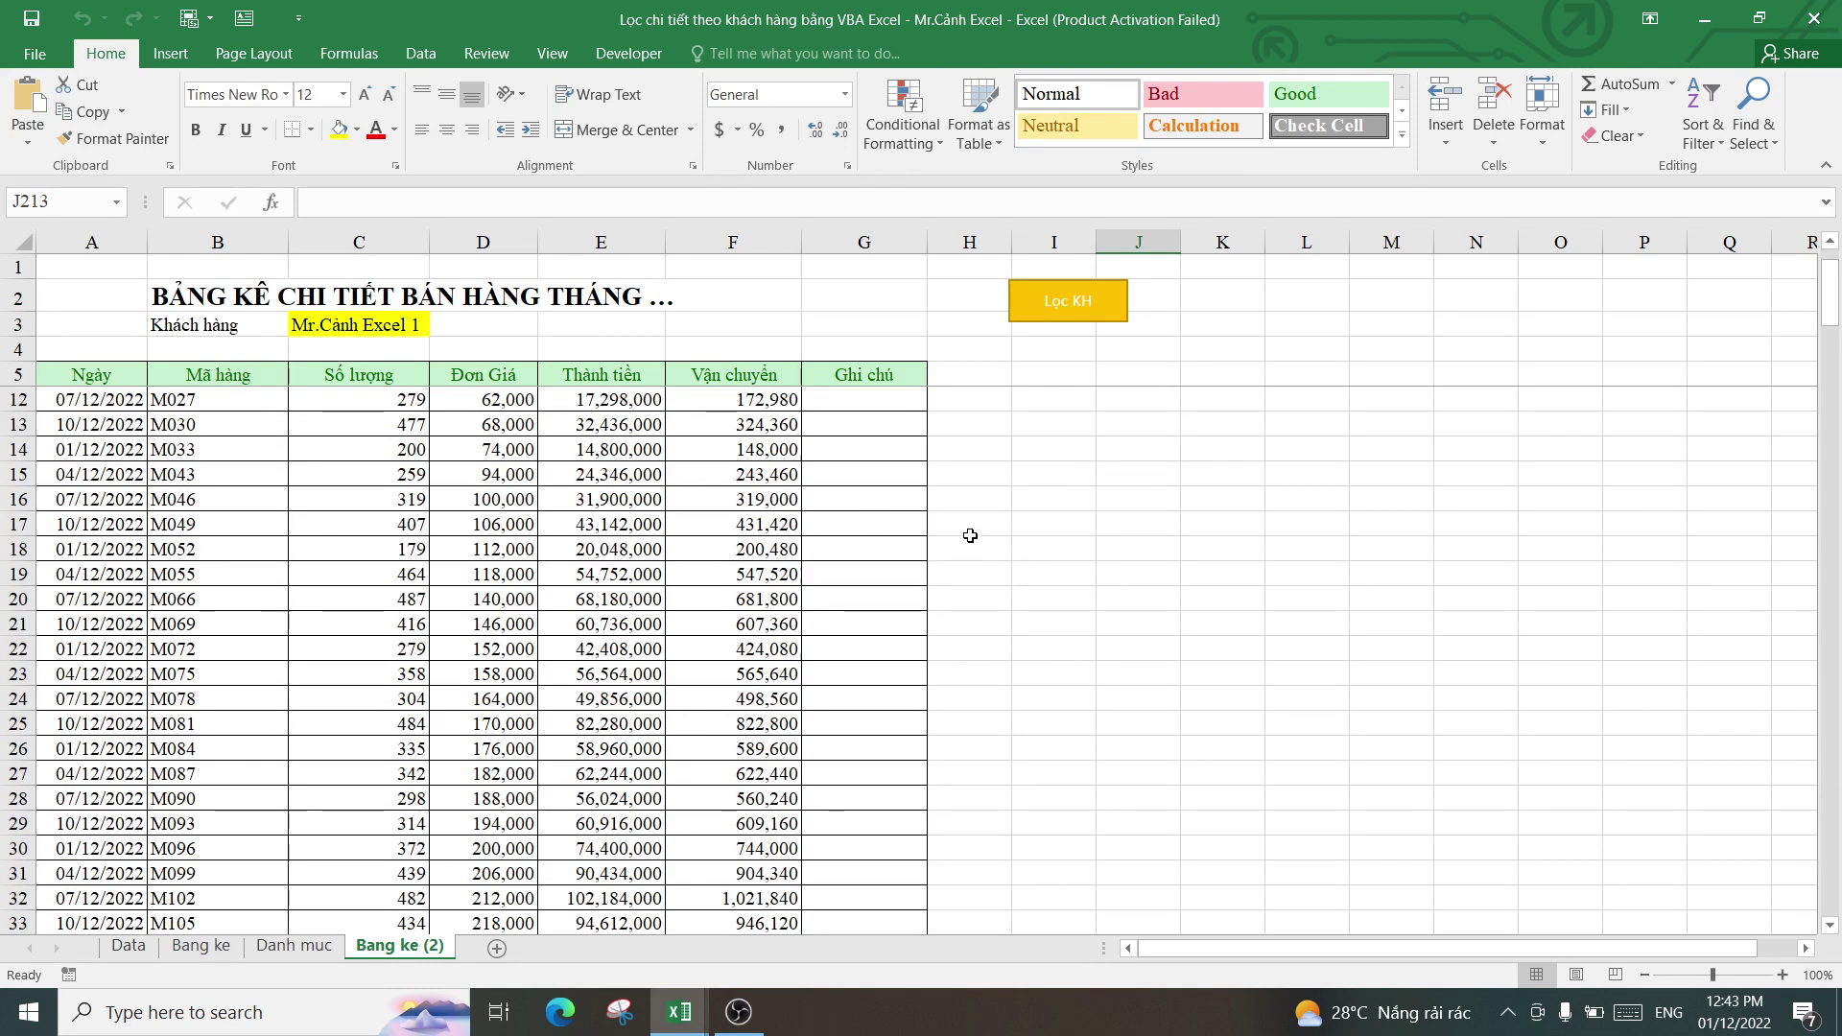
pyautogui.scroll(-9, 967, 523)
pyautogui.scroll(12, 964, 520)
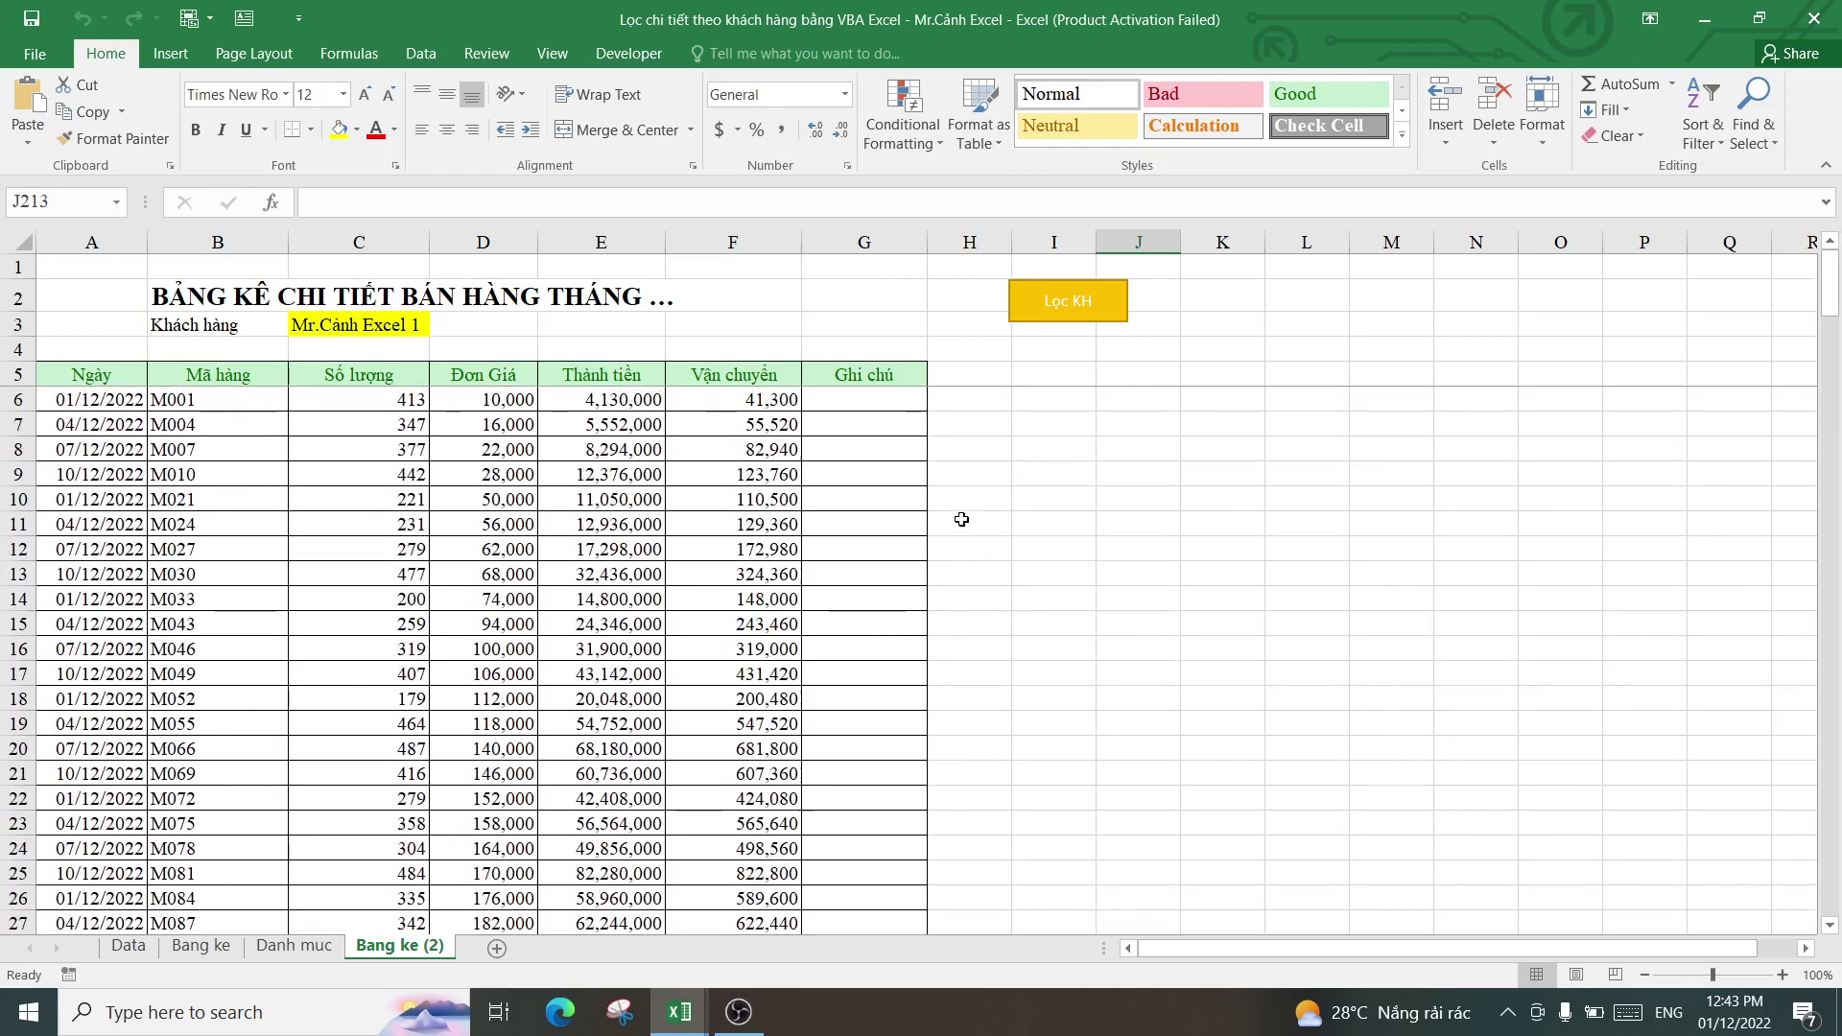
pyautogui.moveTo(1832, 327)
pyautogui.mouseDown()
pyautogui.moveTo(1804, 320)
pyautogui.moveTo(1803, 278)
pyautogui.mouseUp()
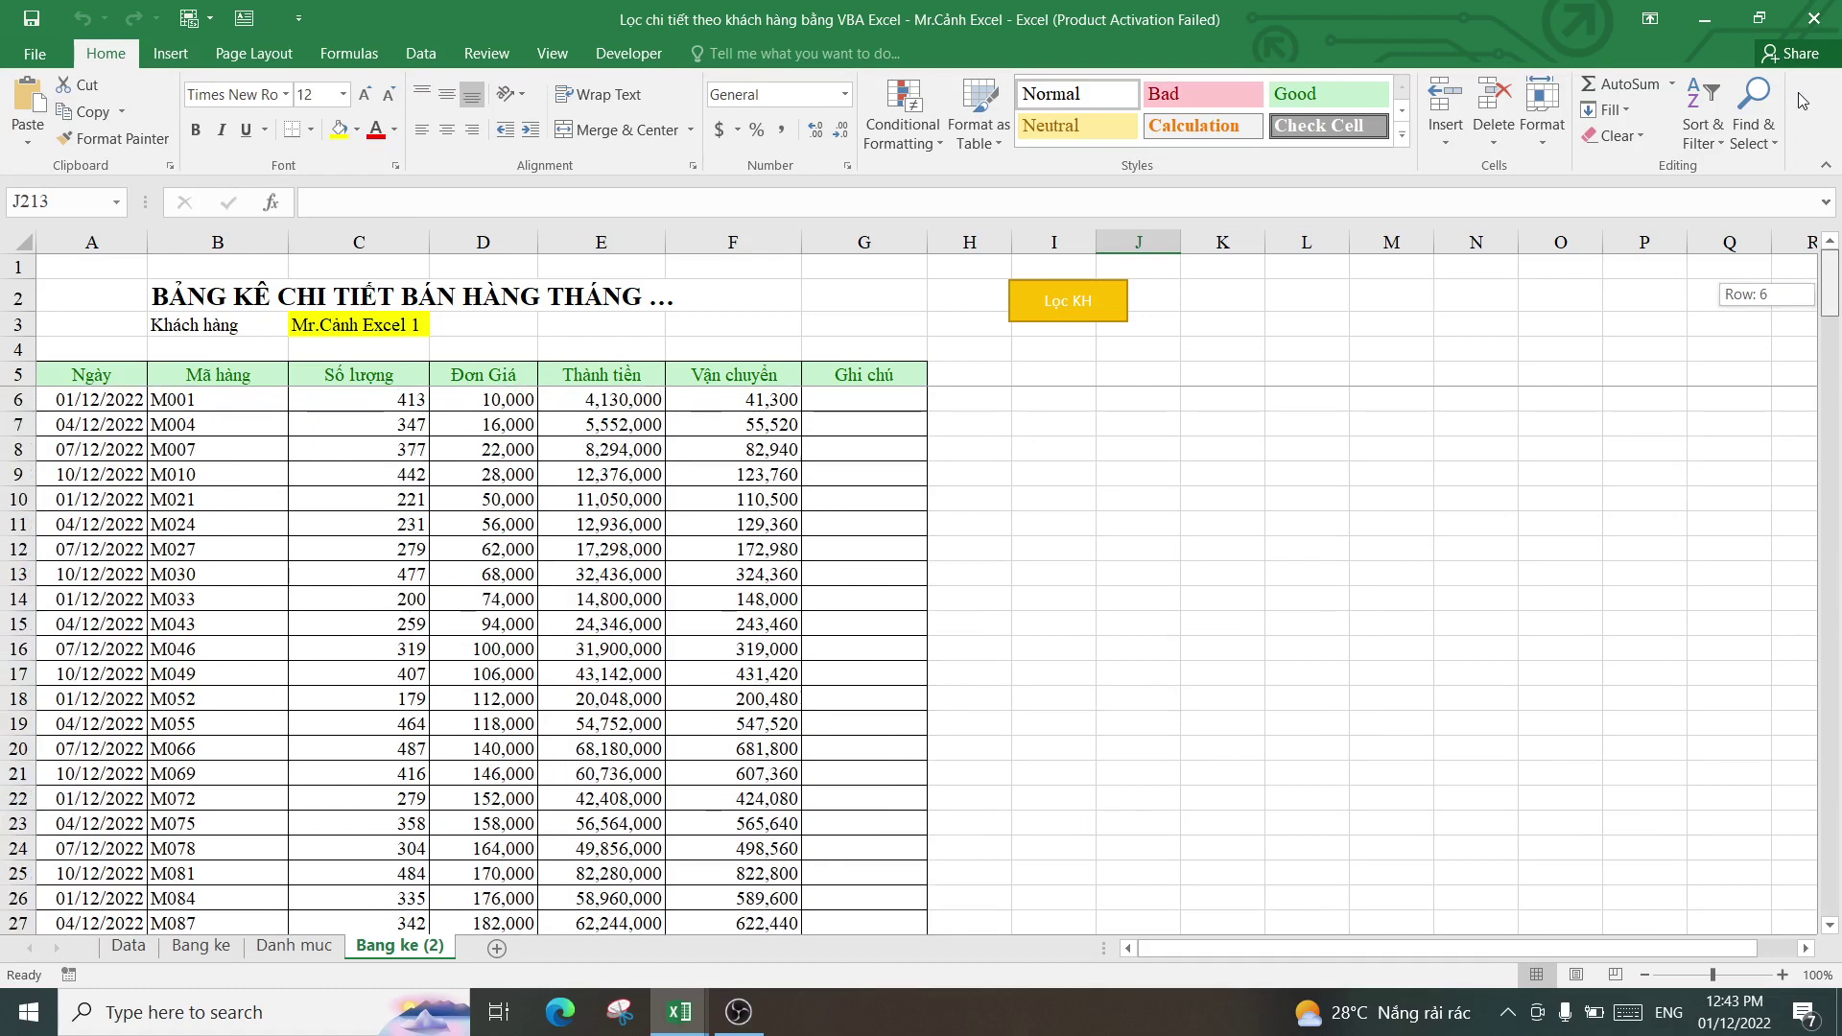
pyautogui.click(224, 397)
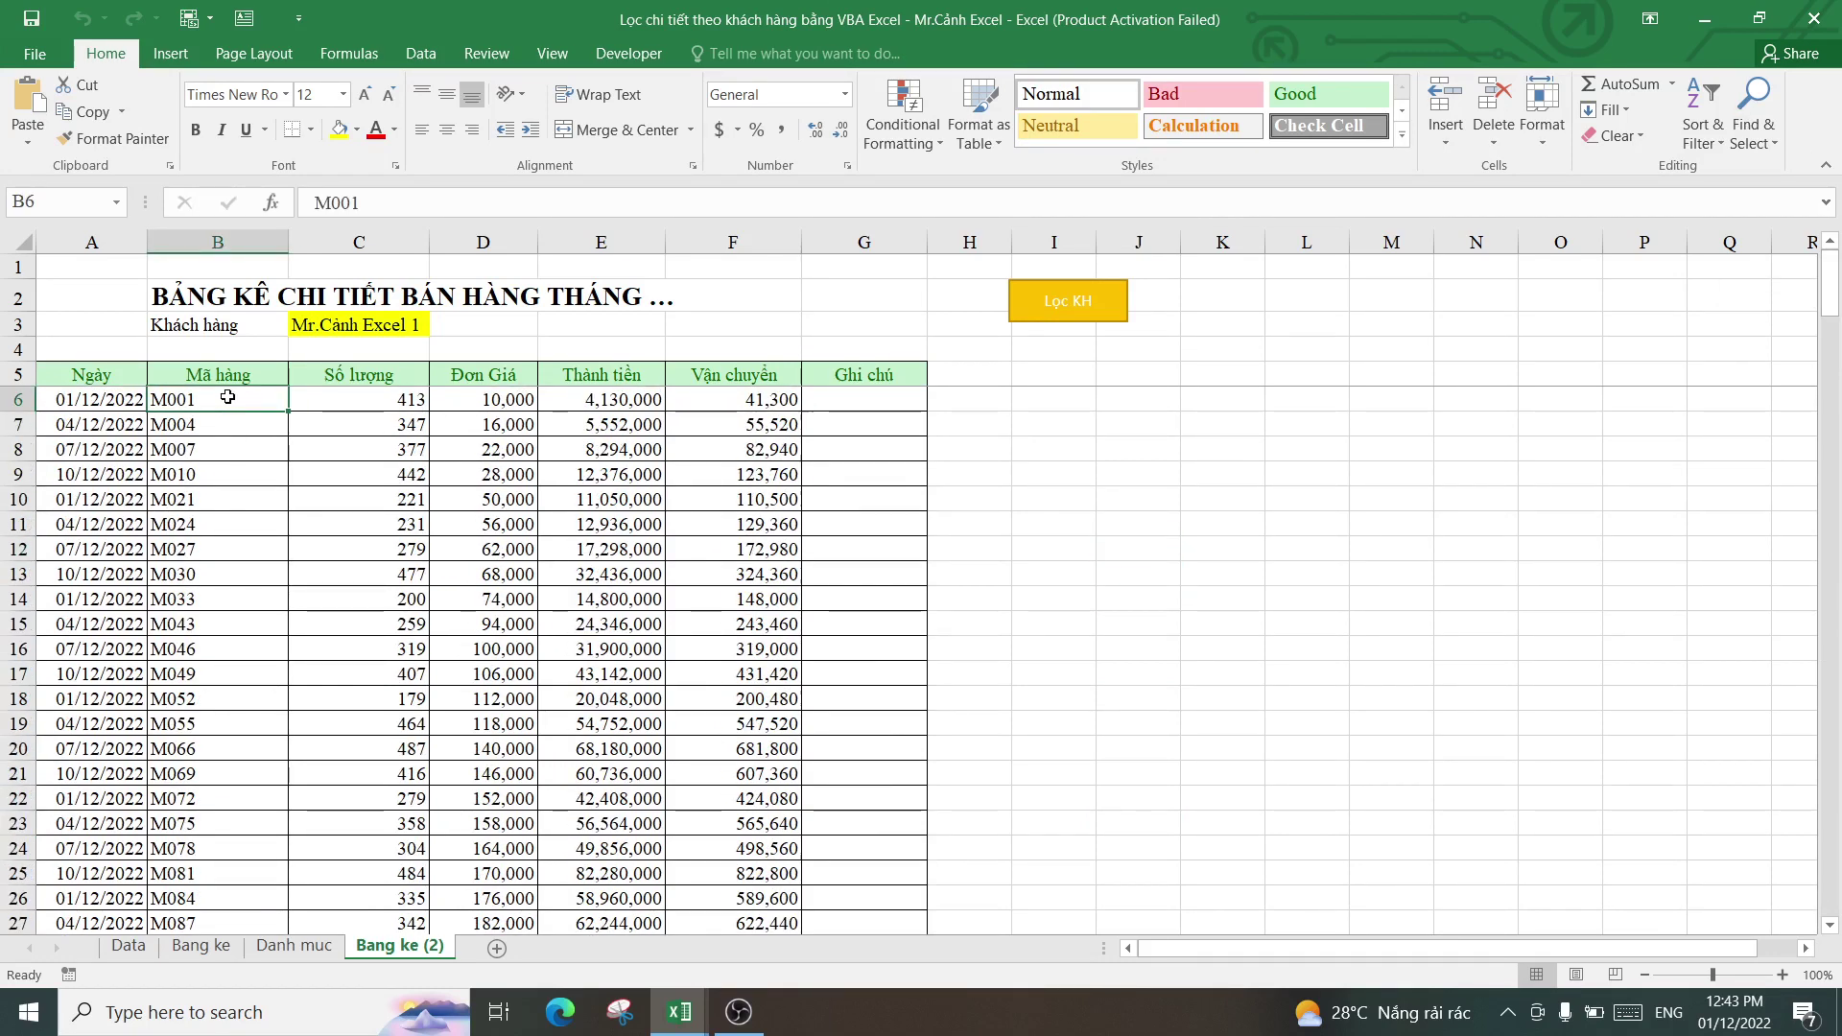
pyautogui.hotkey('ctrl', 'shift', 'Down')
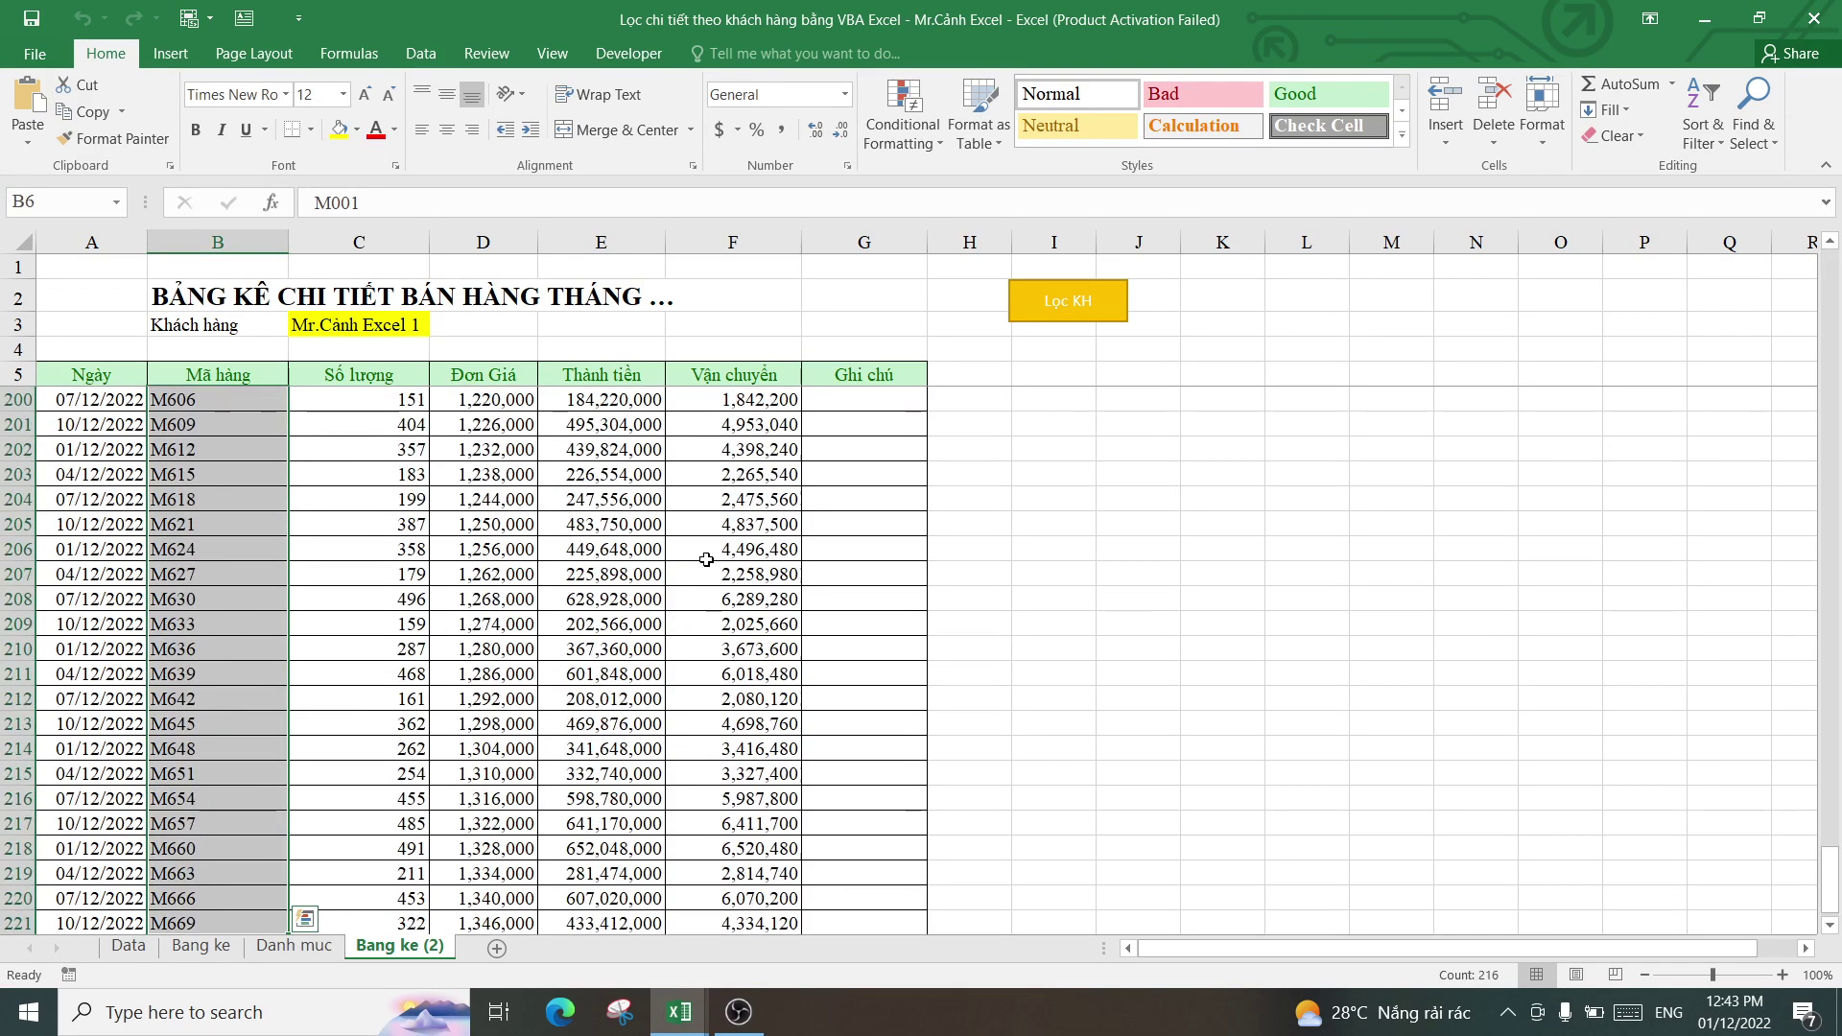
pyautogui.scroll(-2, 575, 754)
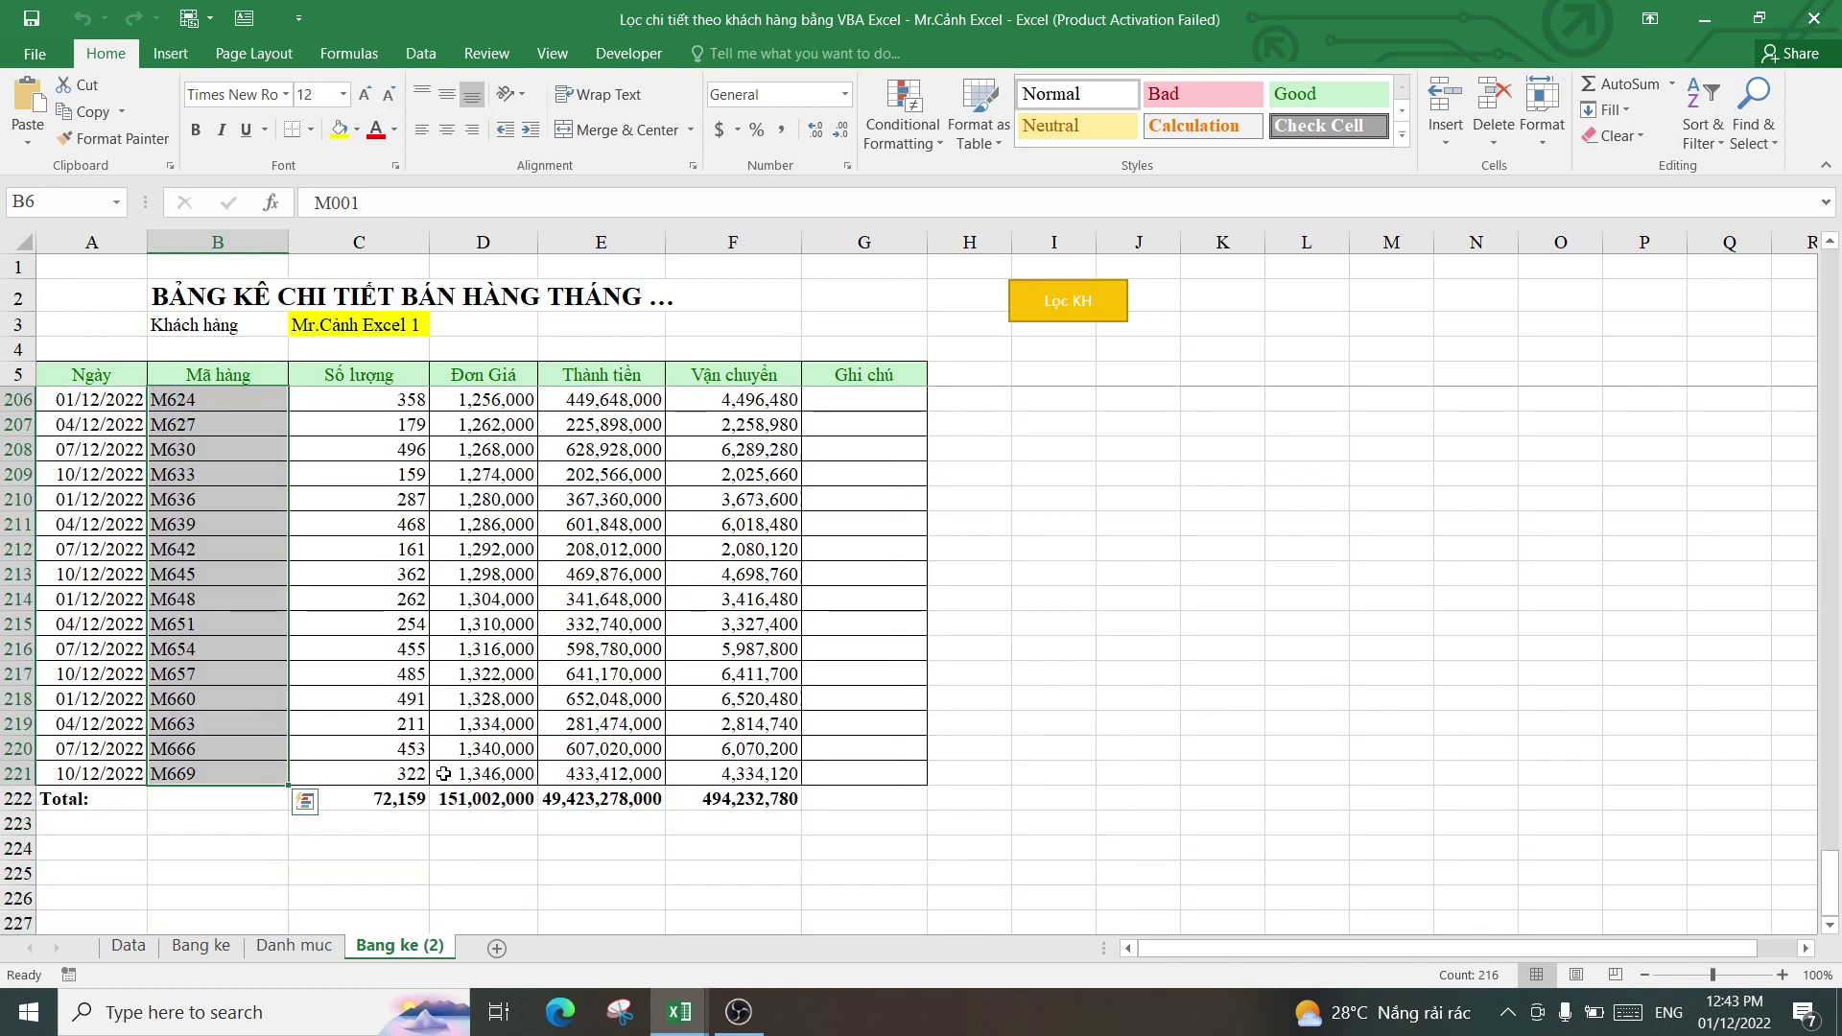
pyautogui.click(387, 802)
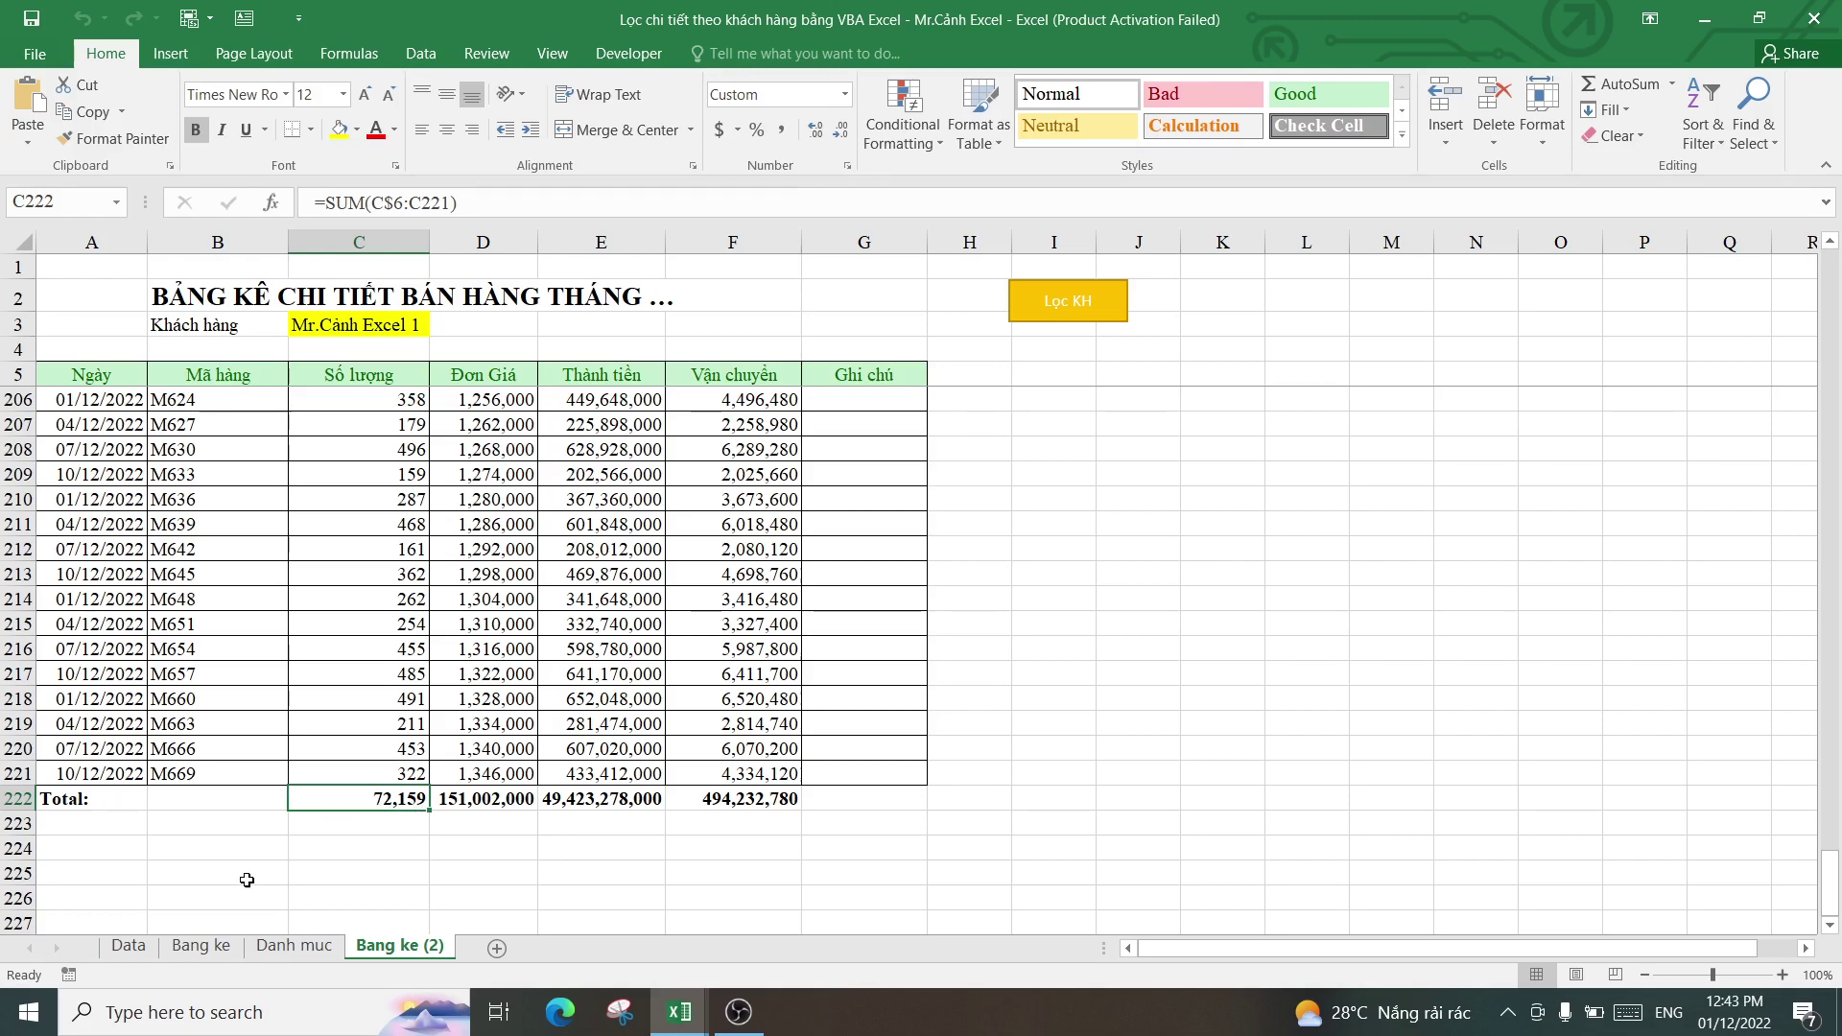
# - Filter the Data sheet's Khách hàng column to Mr.Cảnh Excel 1 only
pyautogui.click(128, 946)
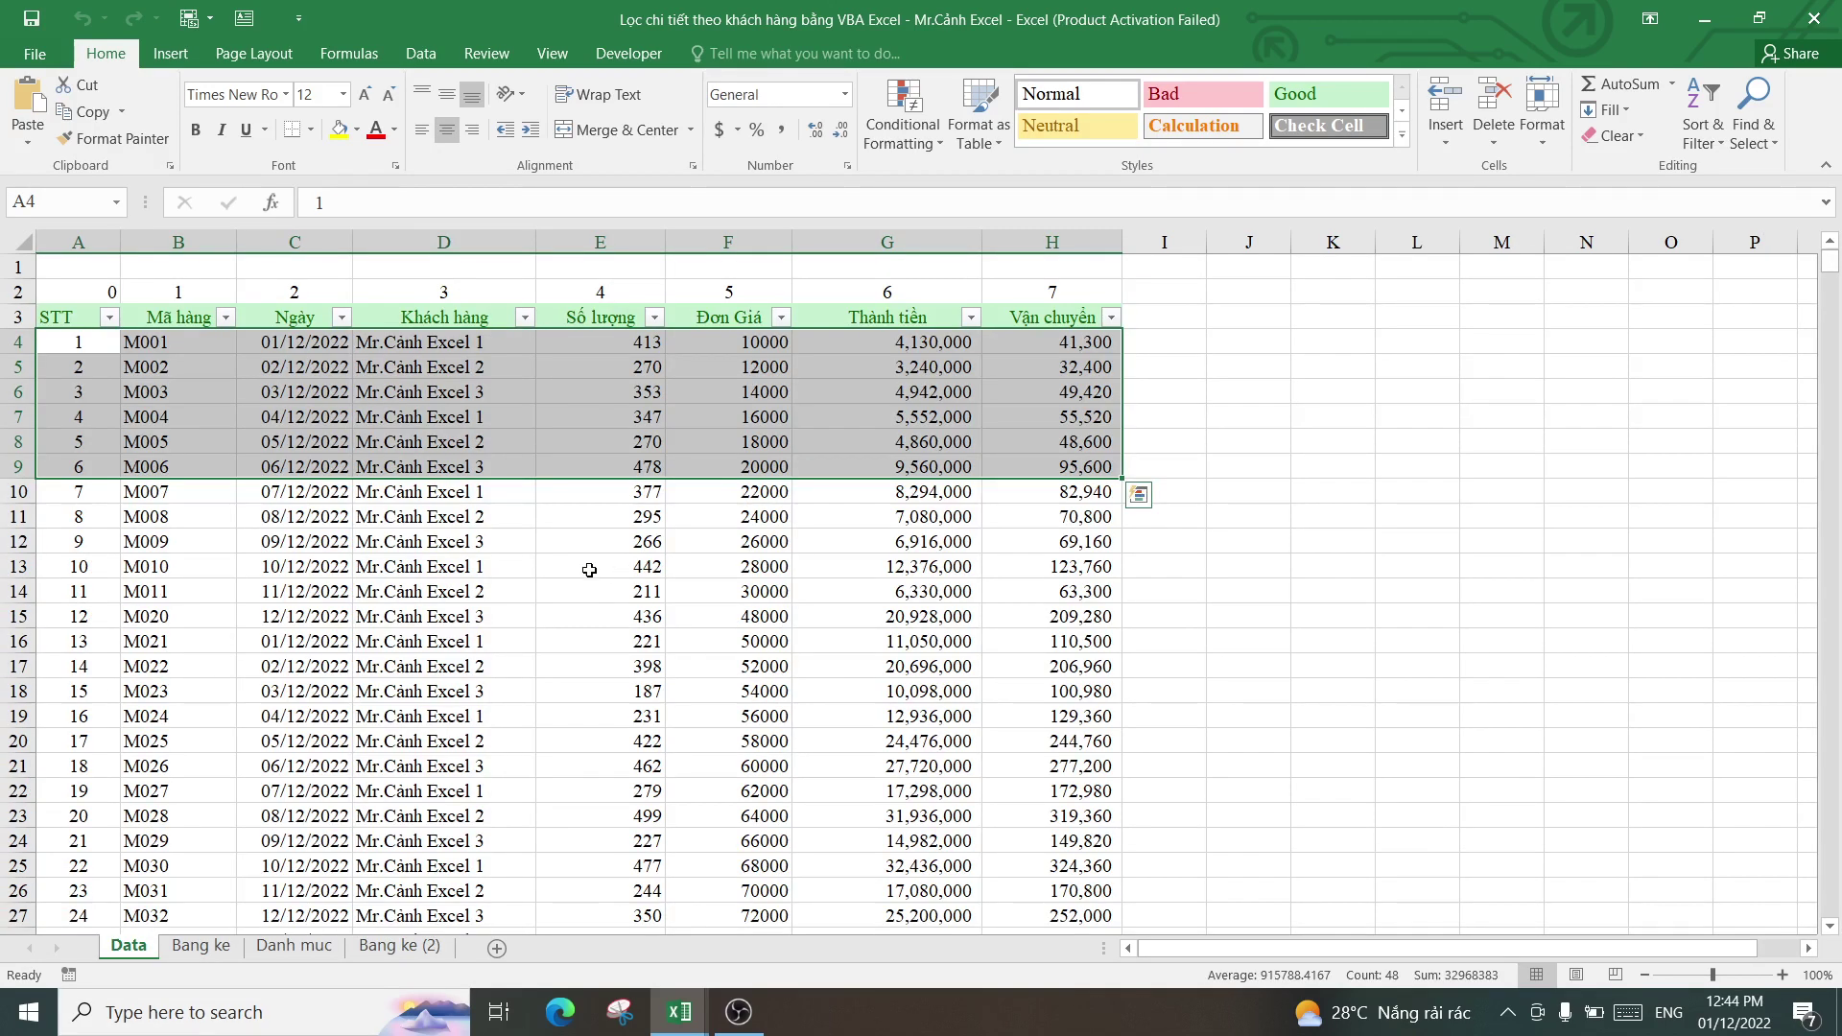
pyautogui.click(526, 324)
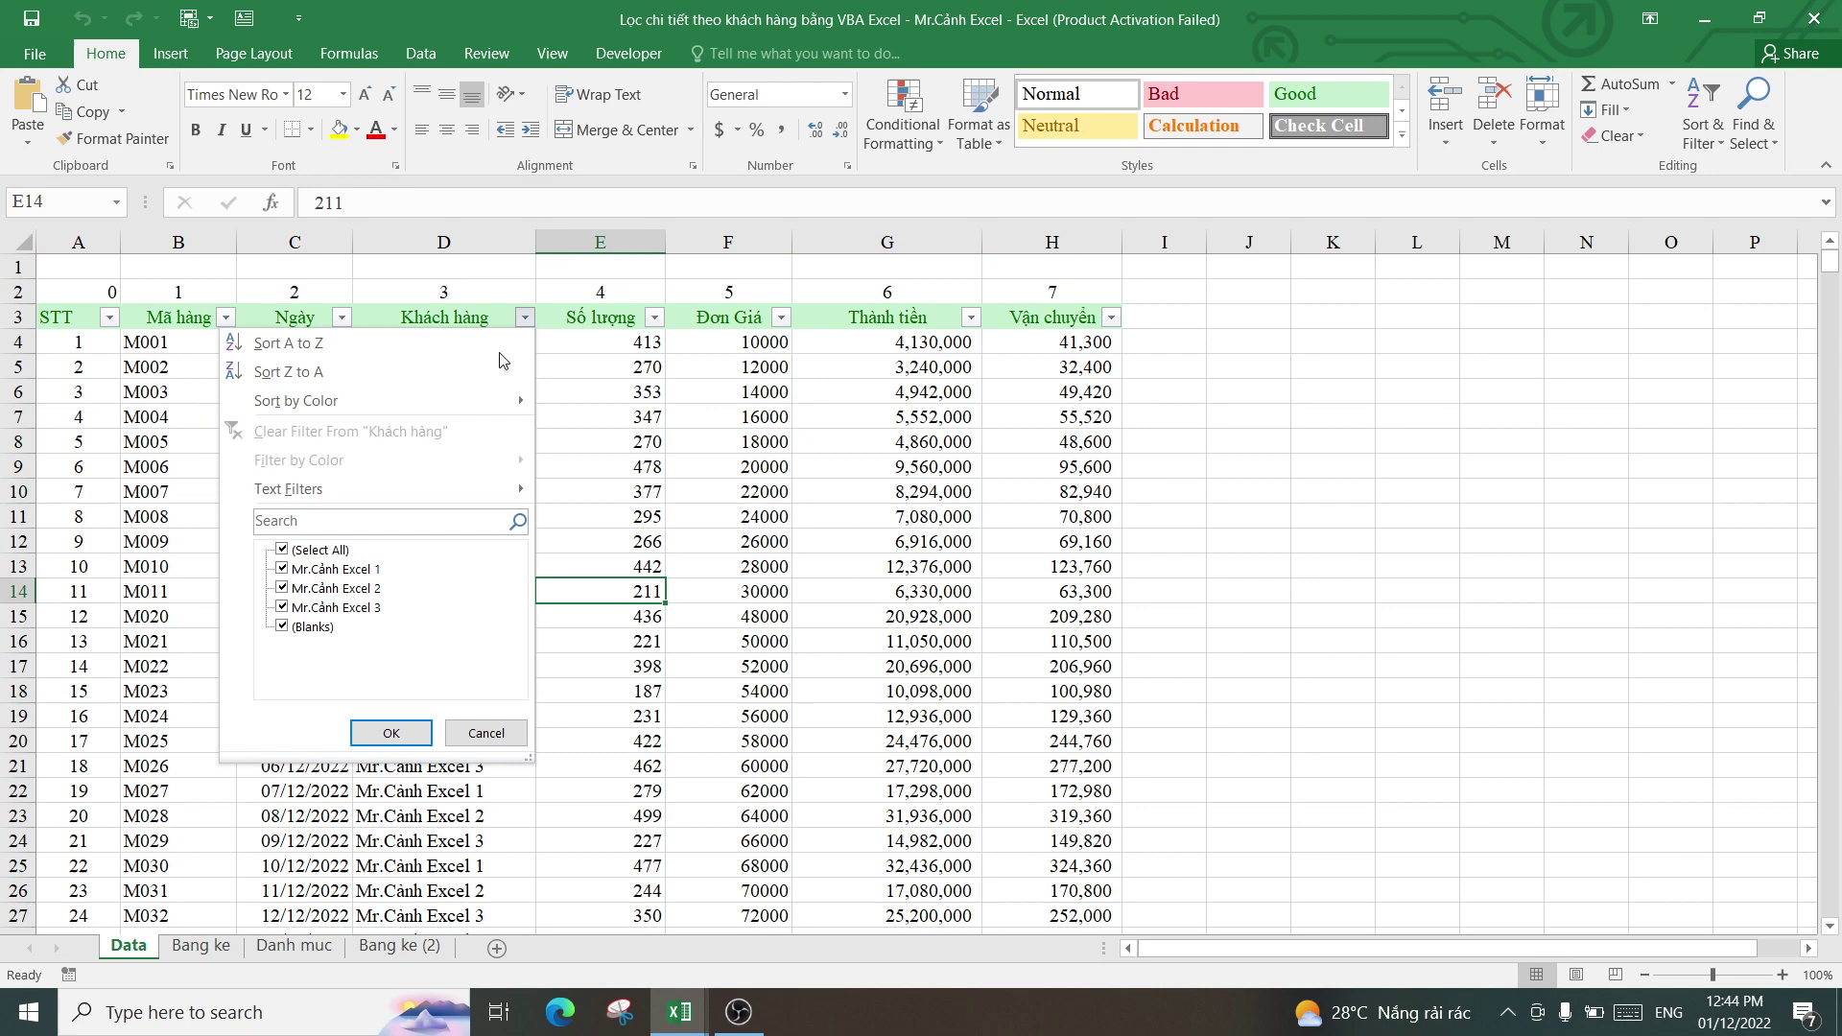
pyautogui.click(282, 550)
pyautogui.click(282, 568)
pyautogui.click(383, 729)
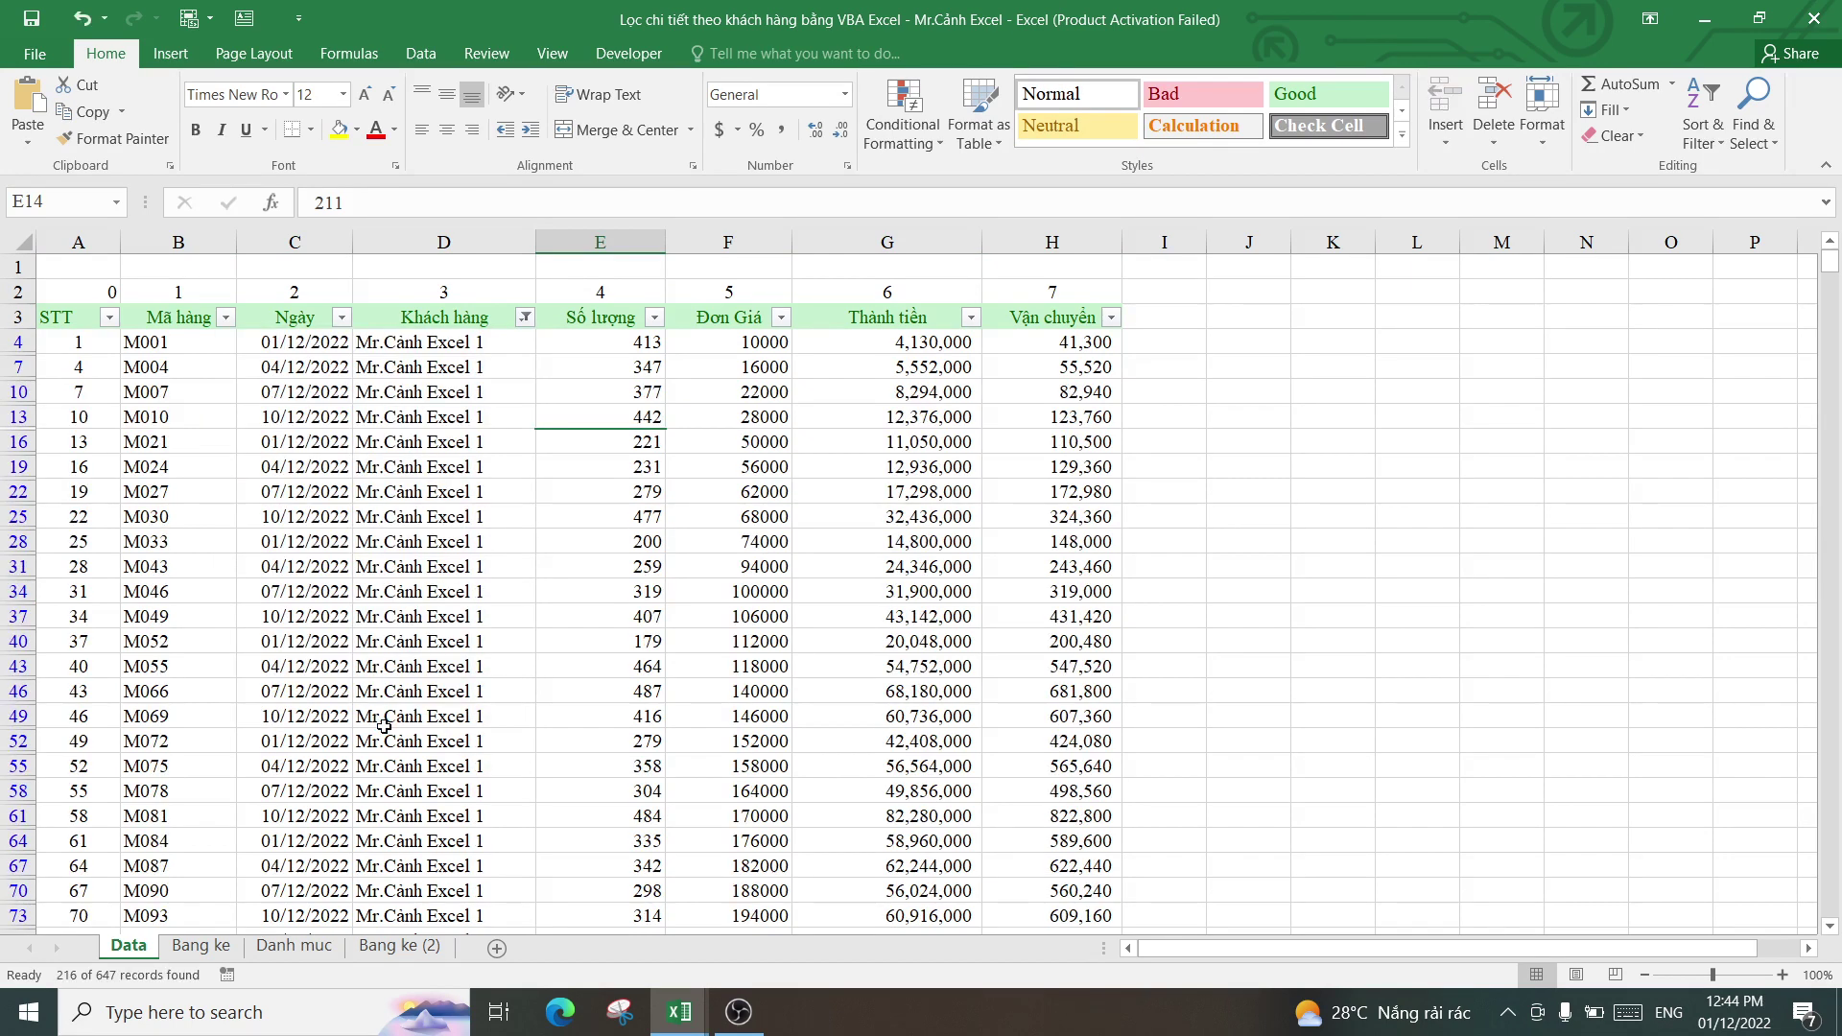
# - Count the 216 filtered records and read their quantity sum of 72,159
pyautogui.click(184, 348)
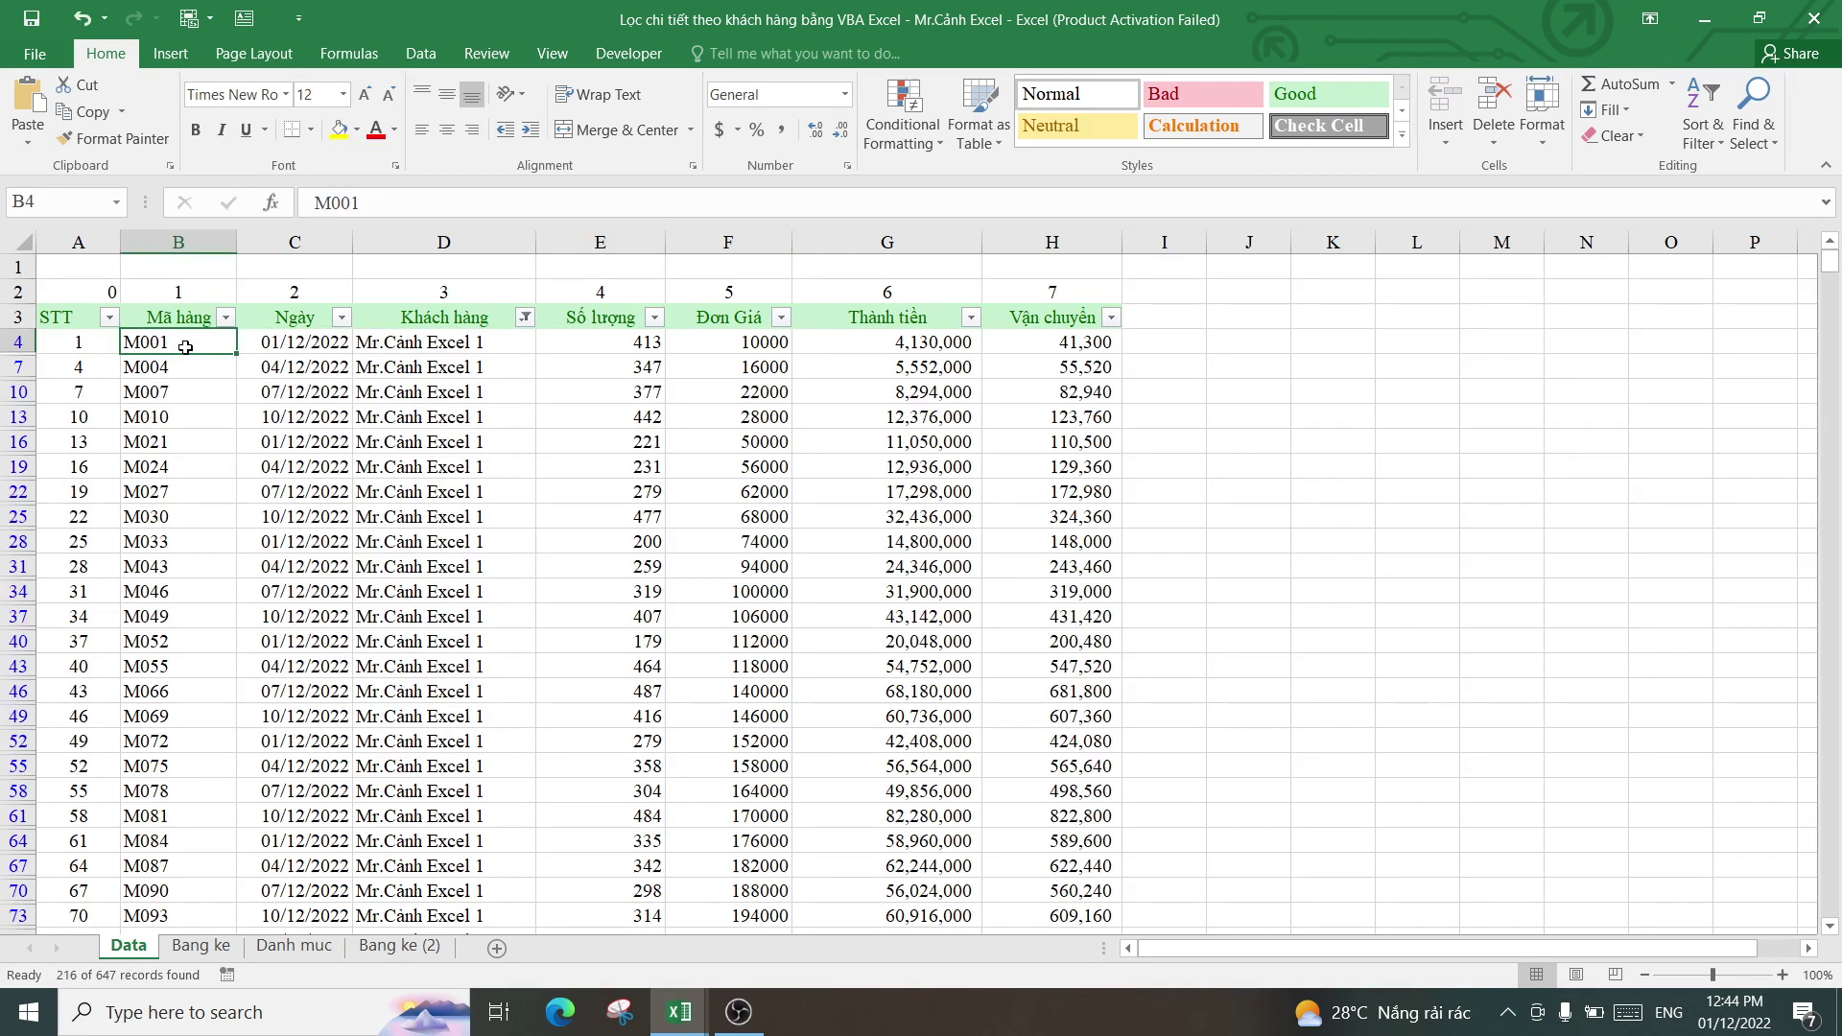
pyautogui.hotkey('ctrl', 'shift', 'Down')
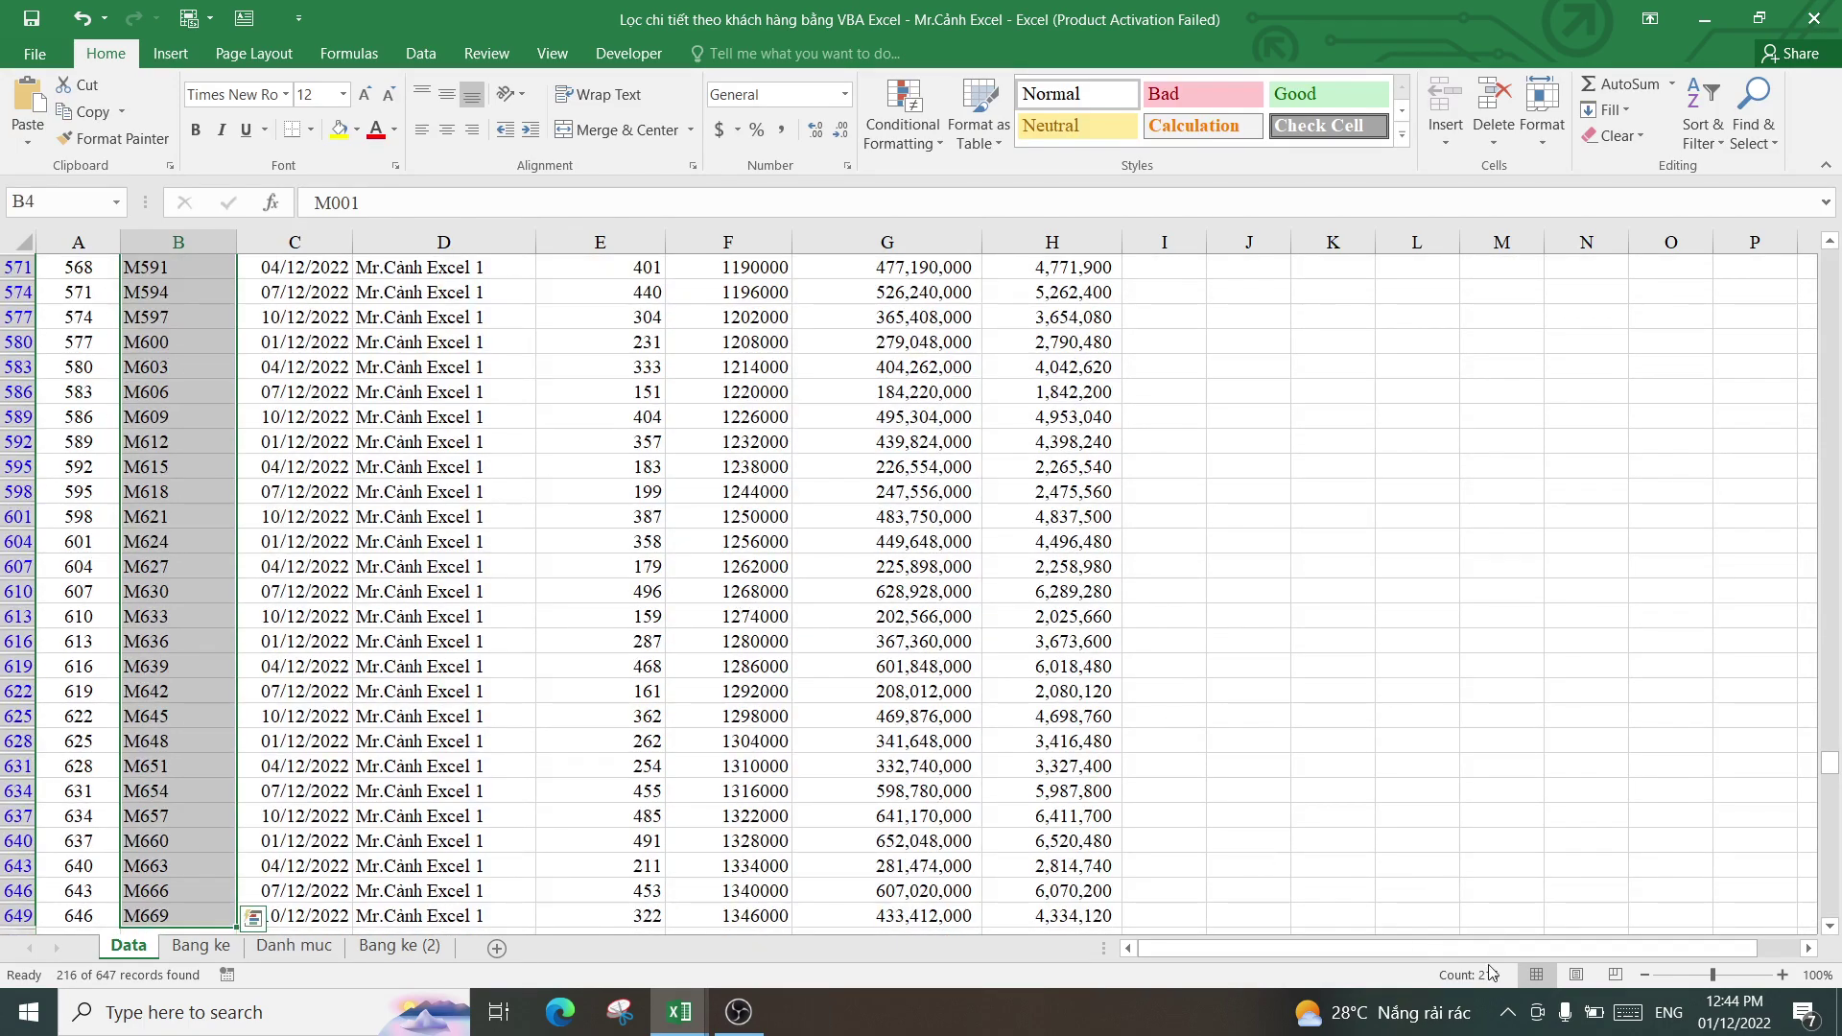
pyautogui.scroll(2, 701, 533)
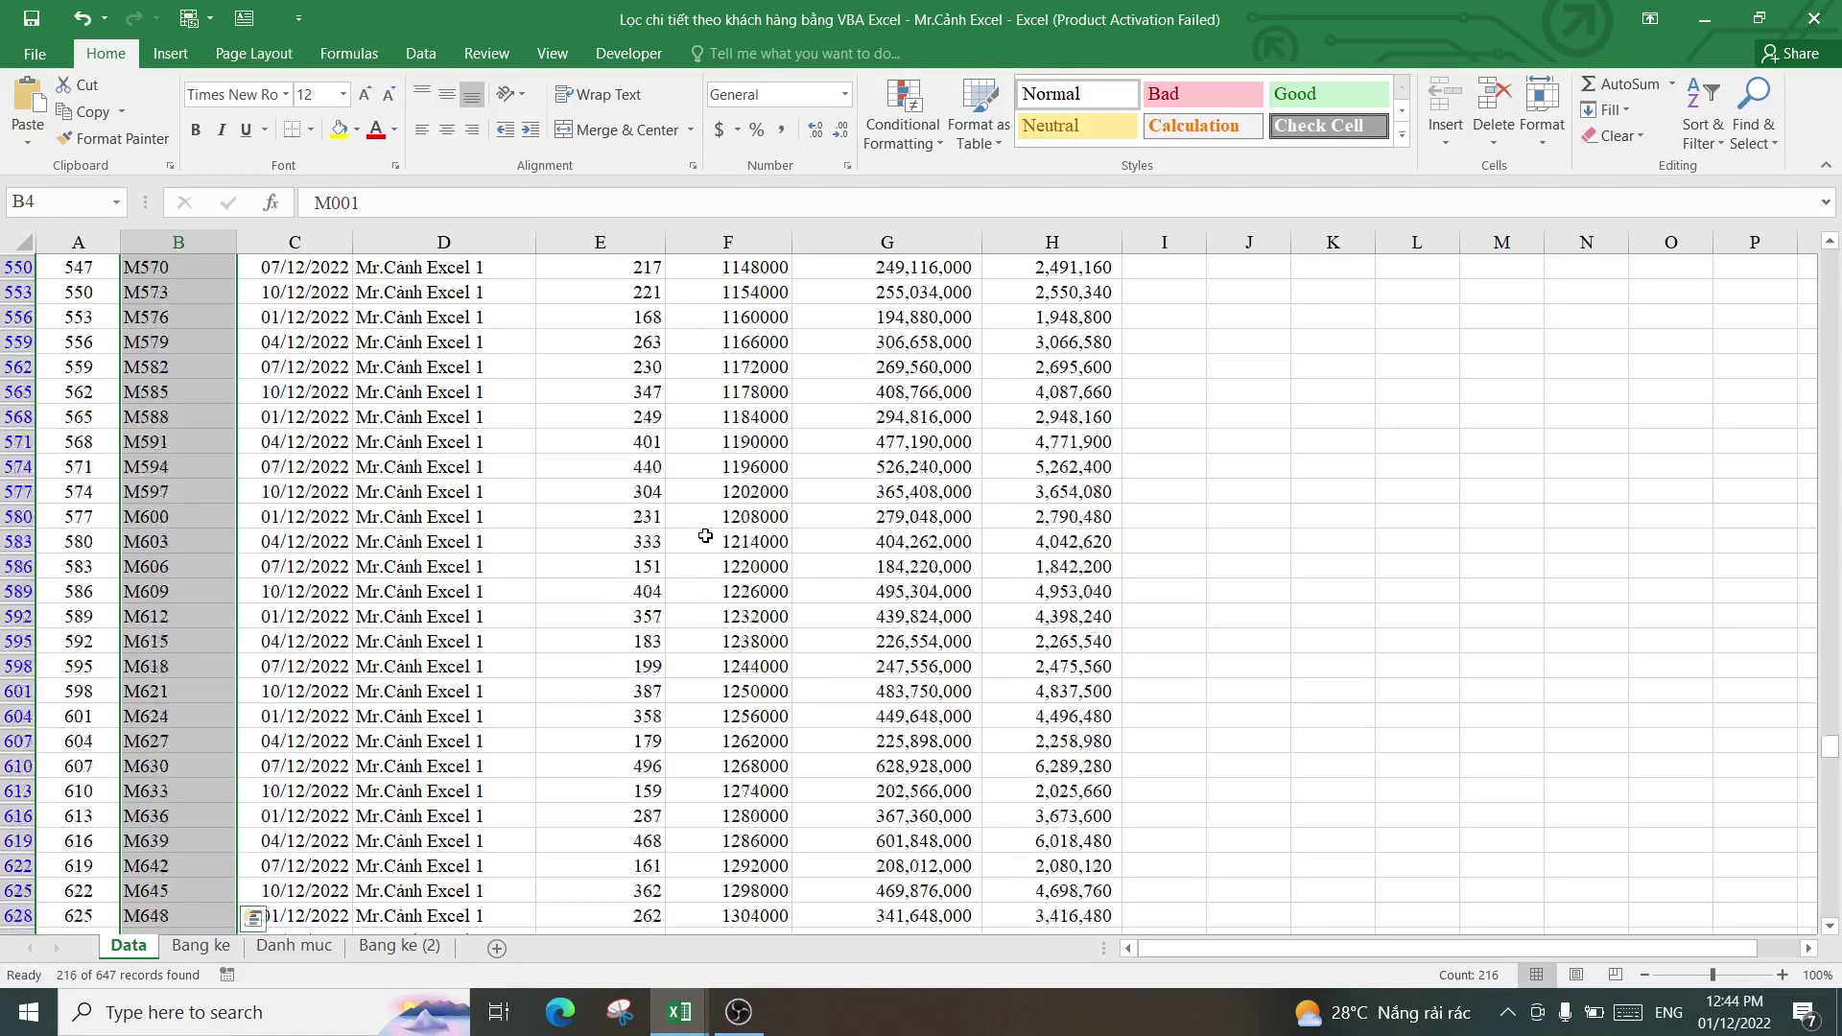
pyautogui.scroll(5, 701, 532)
pyautogui.scroll(3, 701, 532)
pyautogui.moveTo(1830, 689); pyautogui.dragTo(1830, 257)
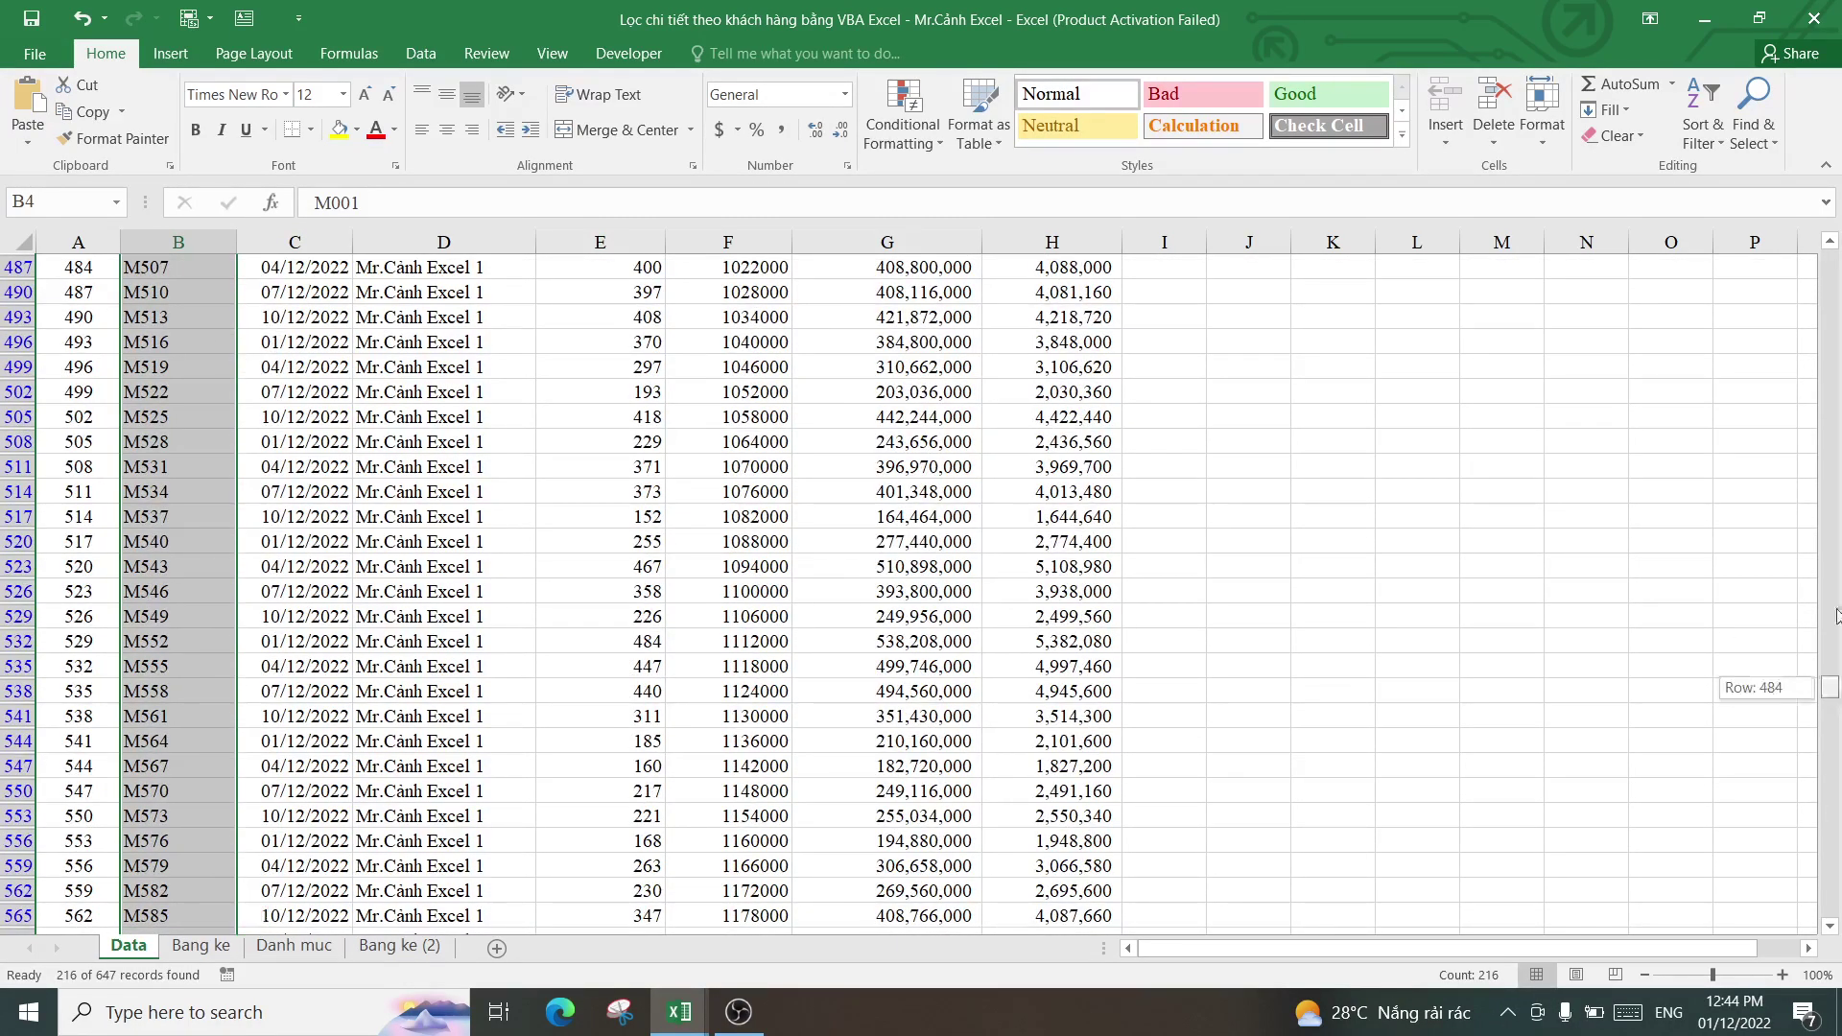
pyautogui.click(603, 336)
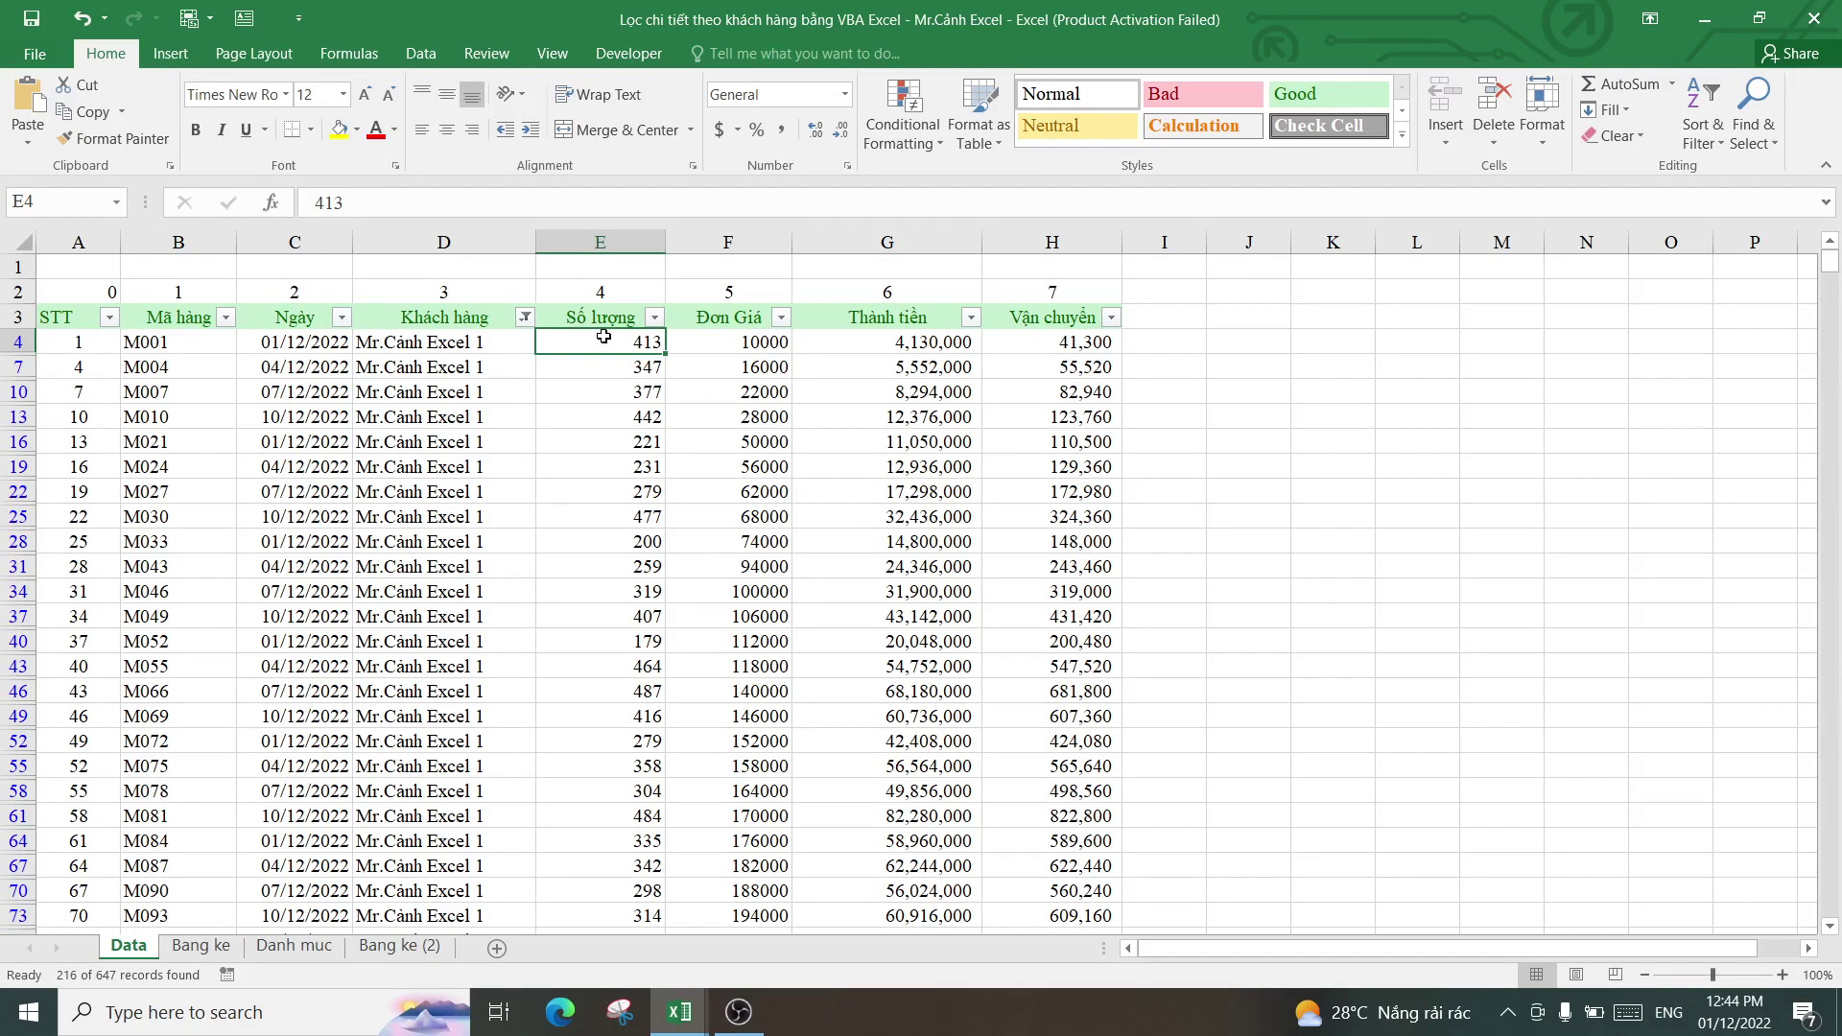
pyautogui.hotkey('ctrl', 'shift', 'Down')
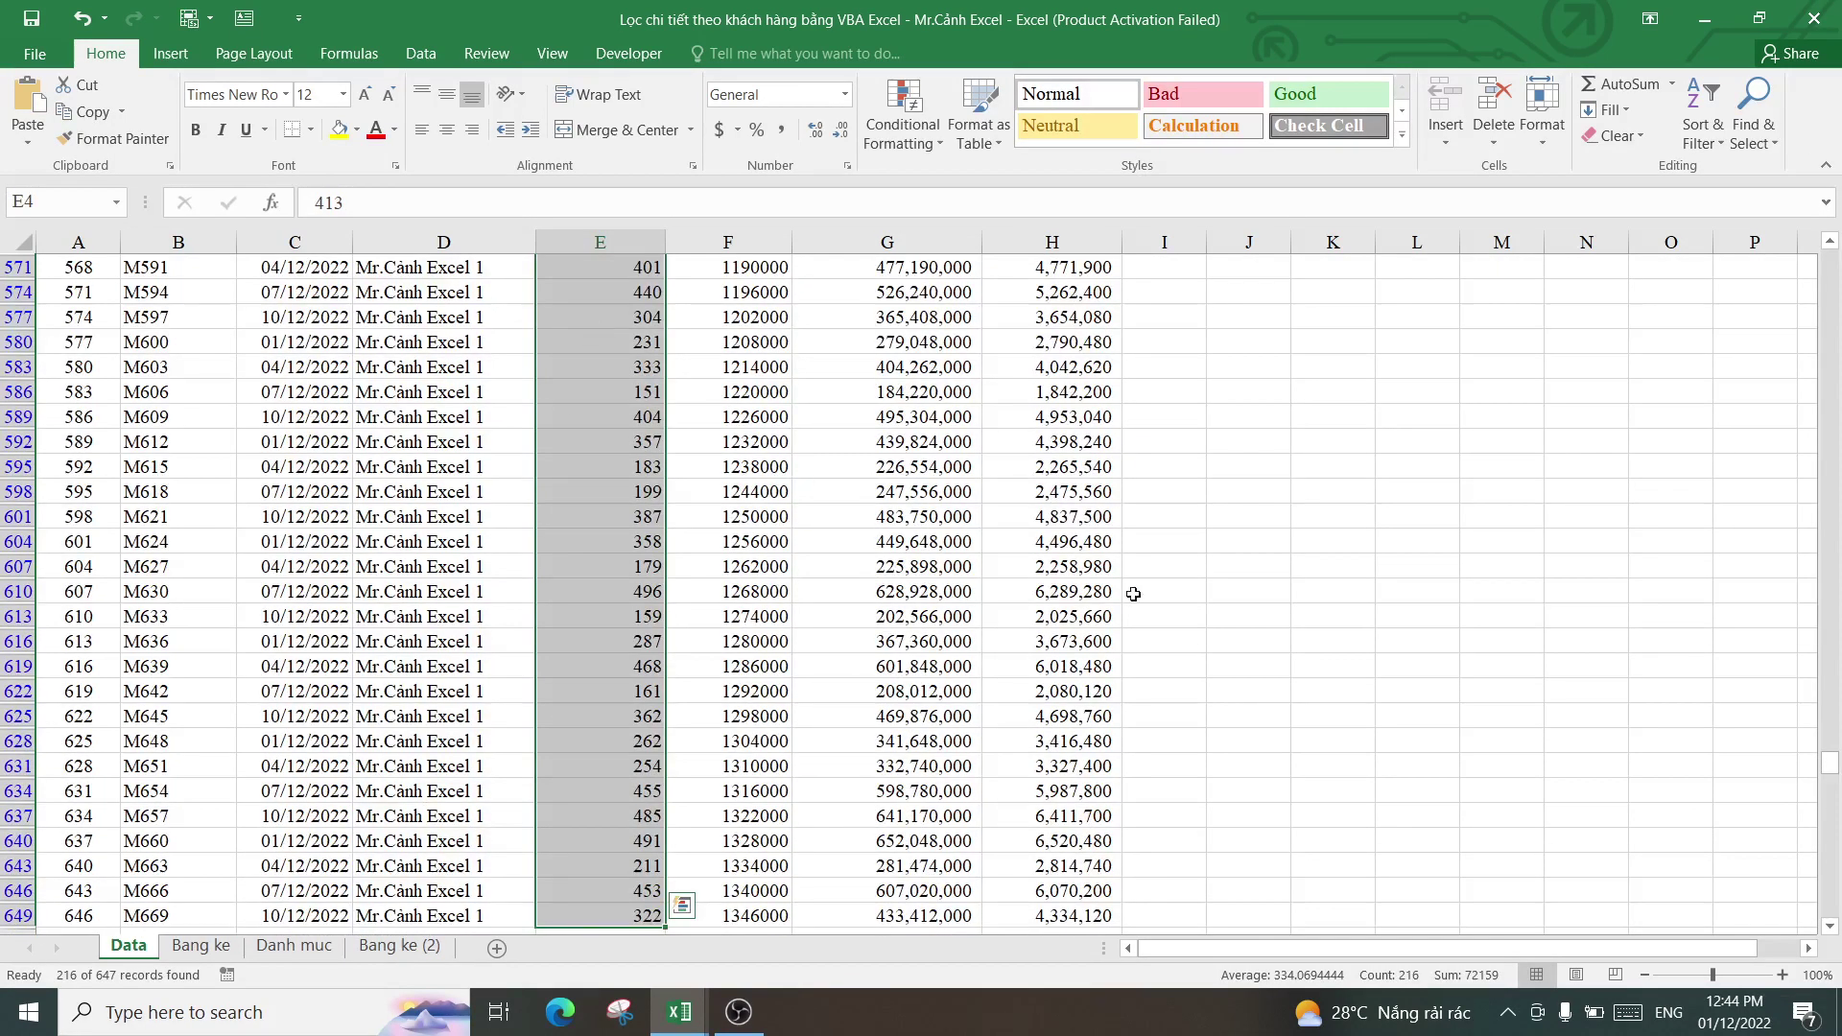
pyautogui.scroll(-1, 1133, 594)
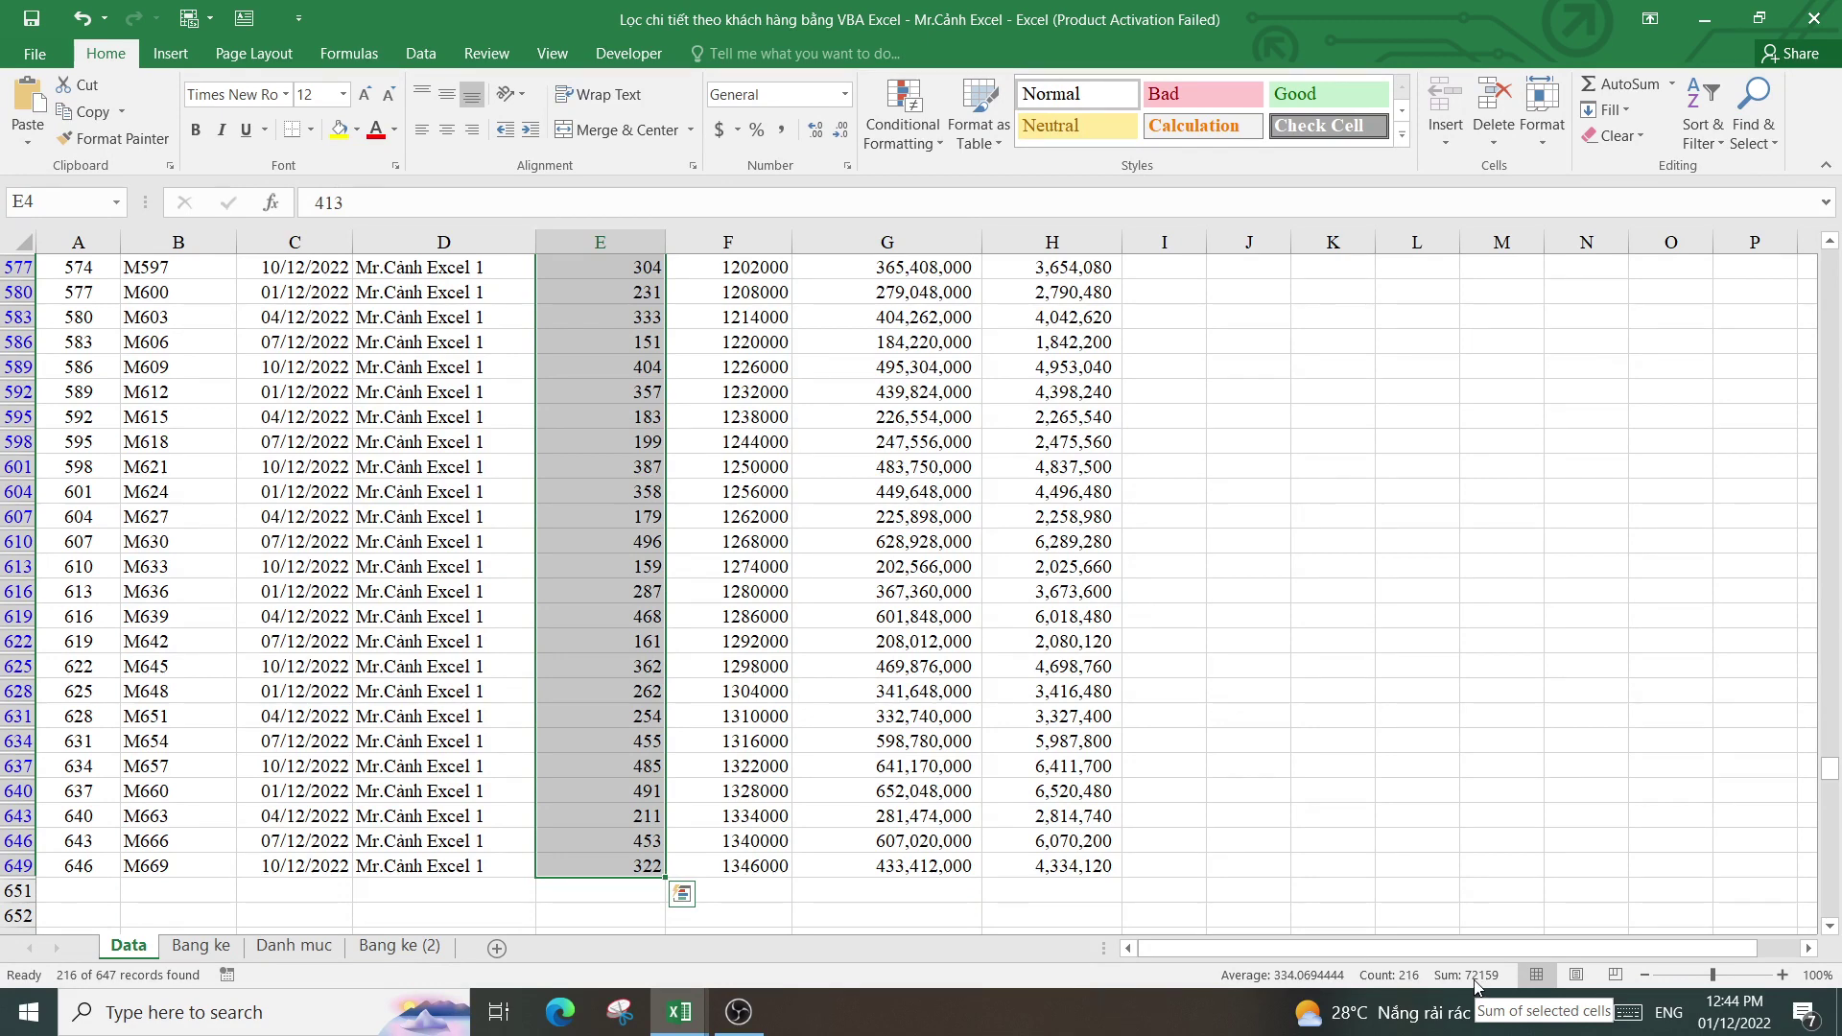
# - On Bang ke (2), check the D222, E222 and F222 Total SUM formulas
pyautogui.click(399, 945)
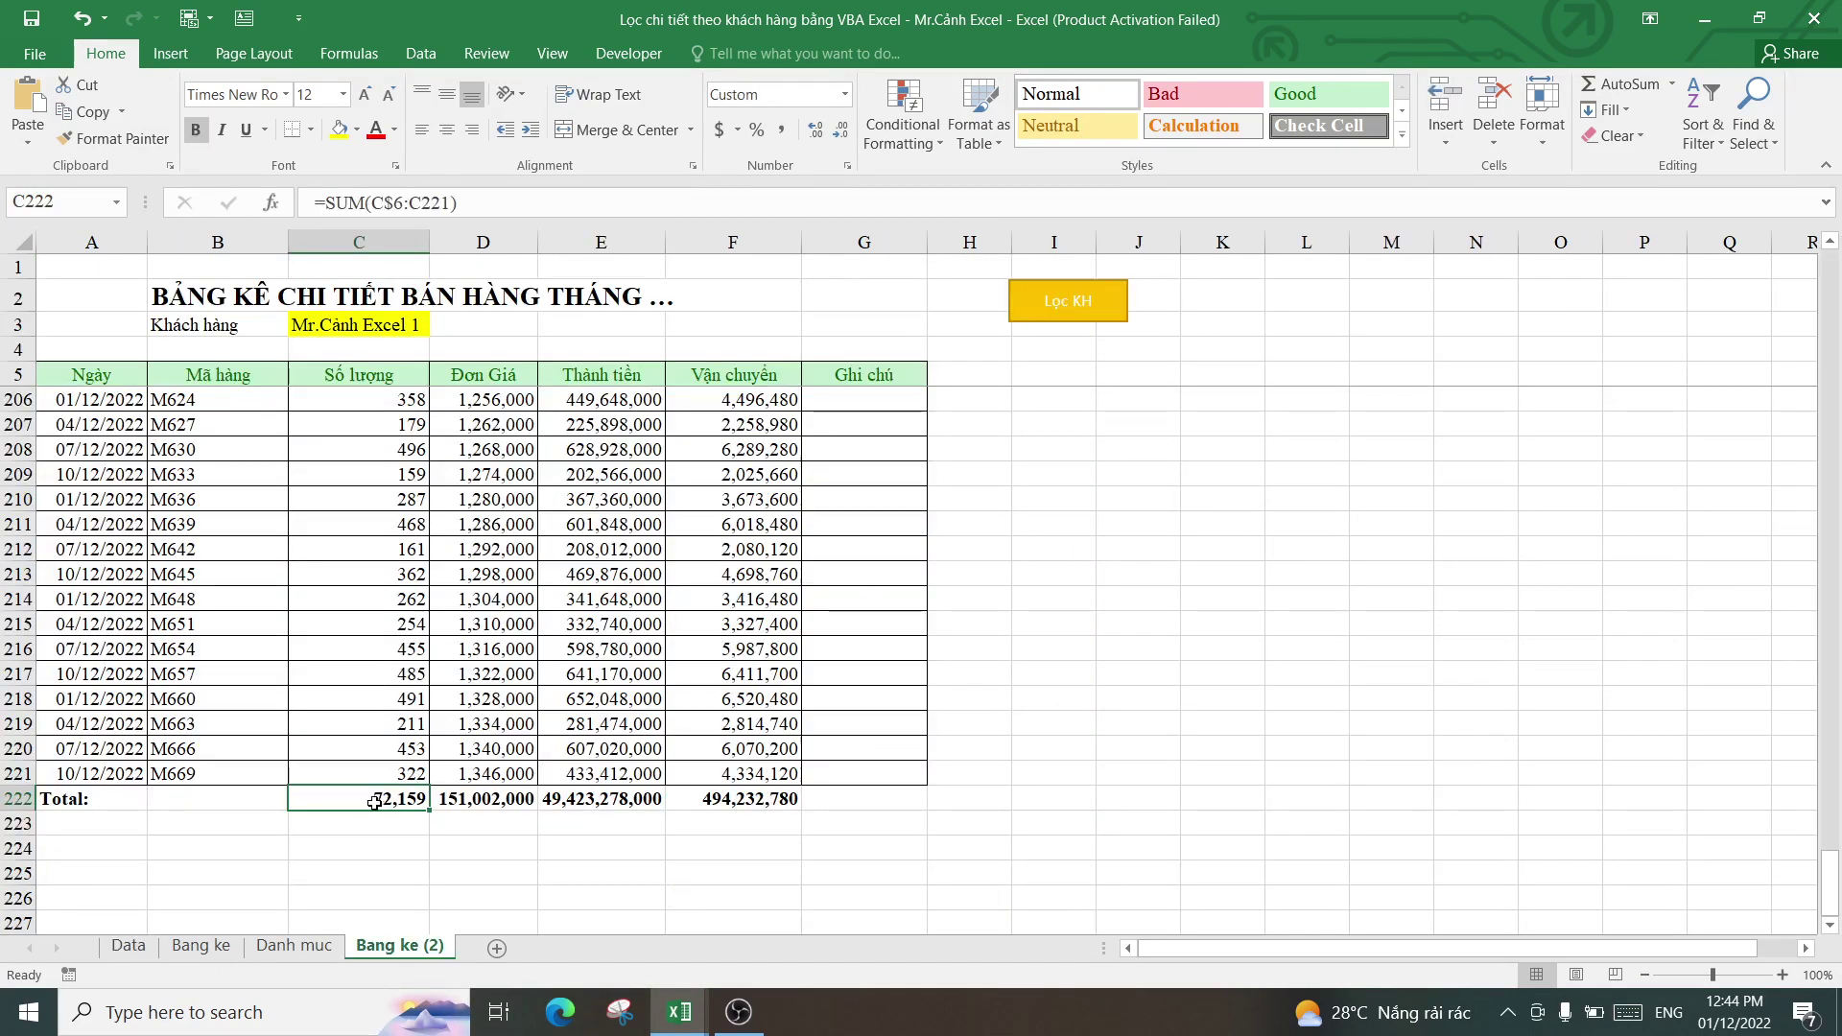
pyautogui.click(476, 800)
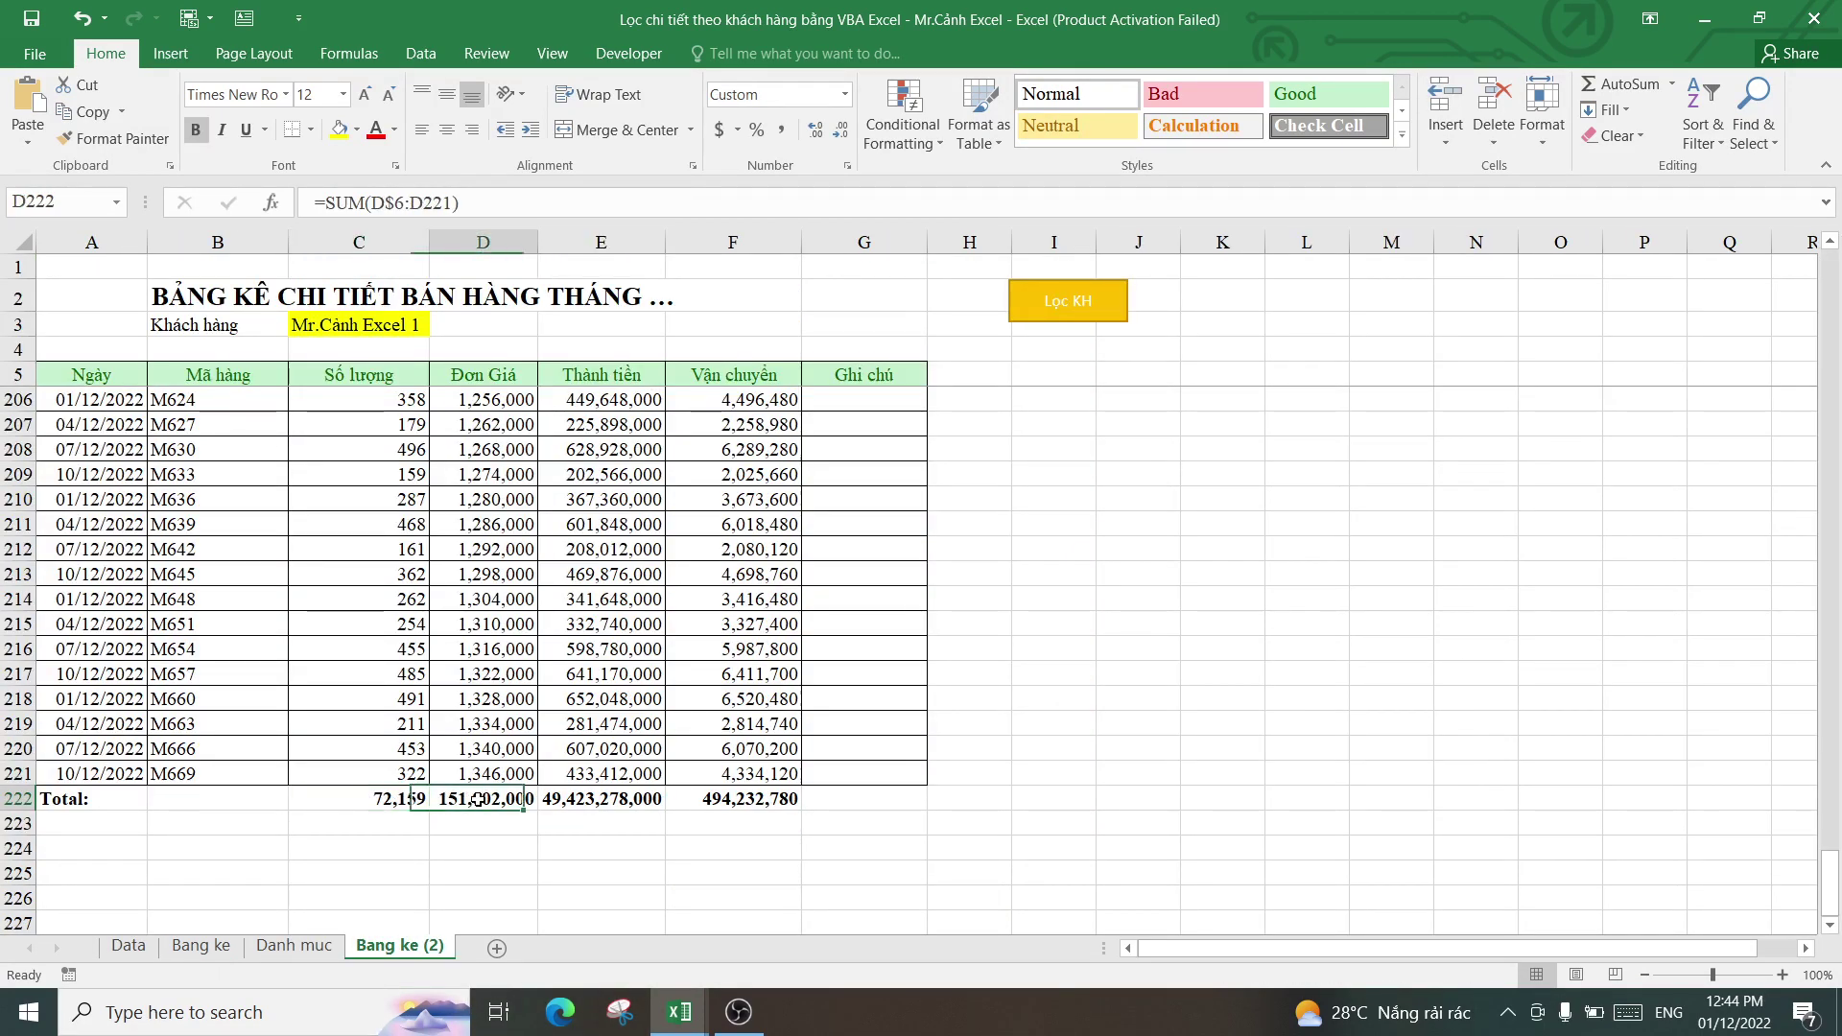
pyautogui.click(617, 803)
pyautogui.click(674, 811)
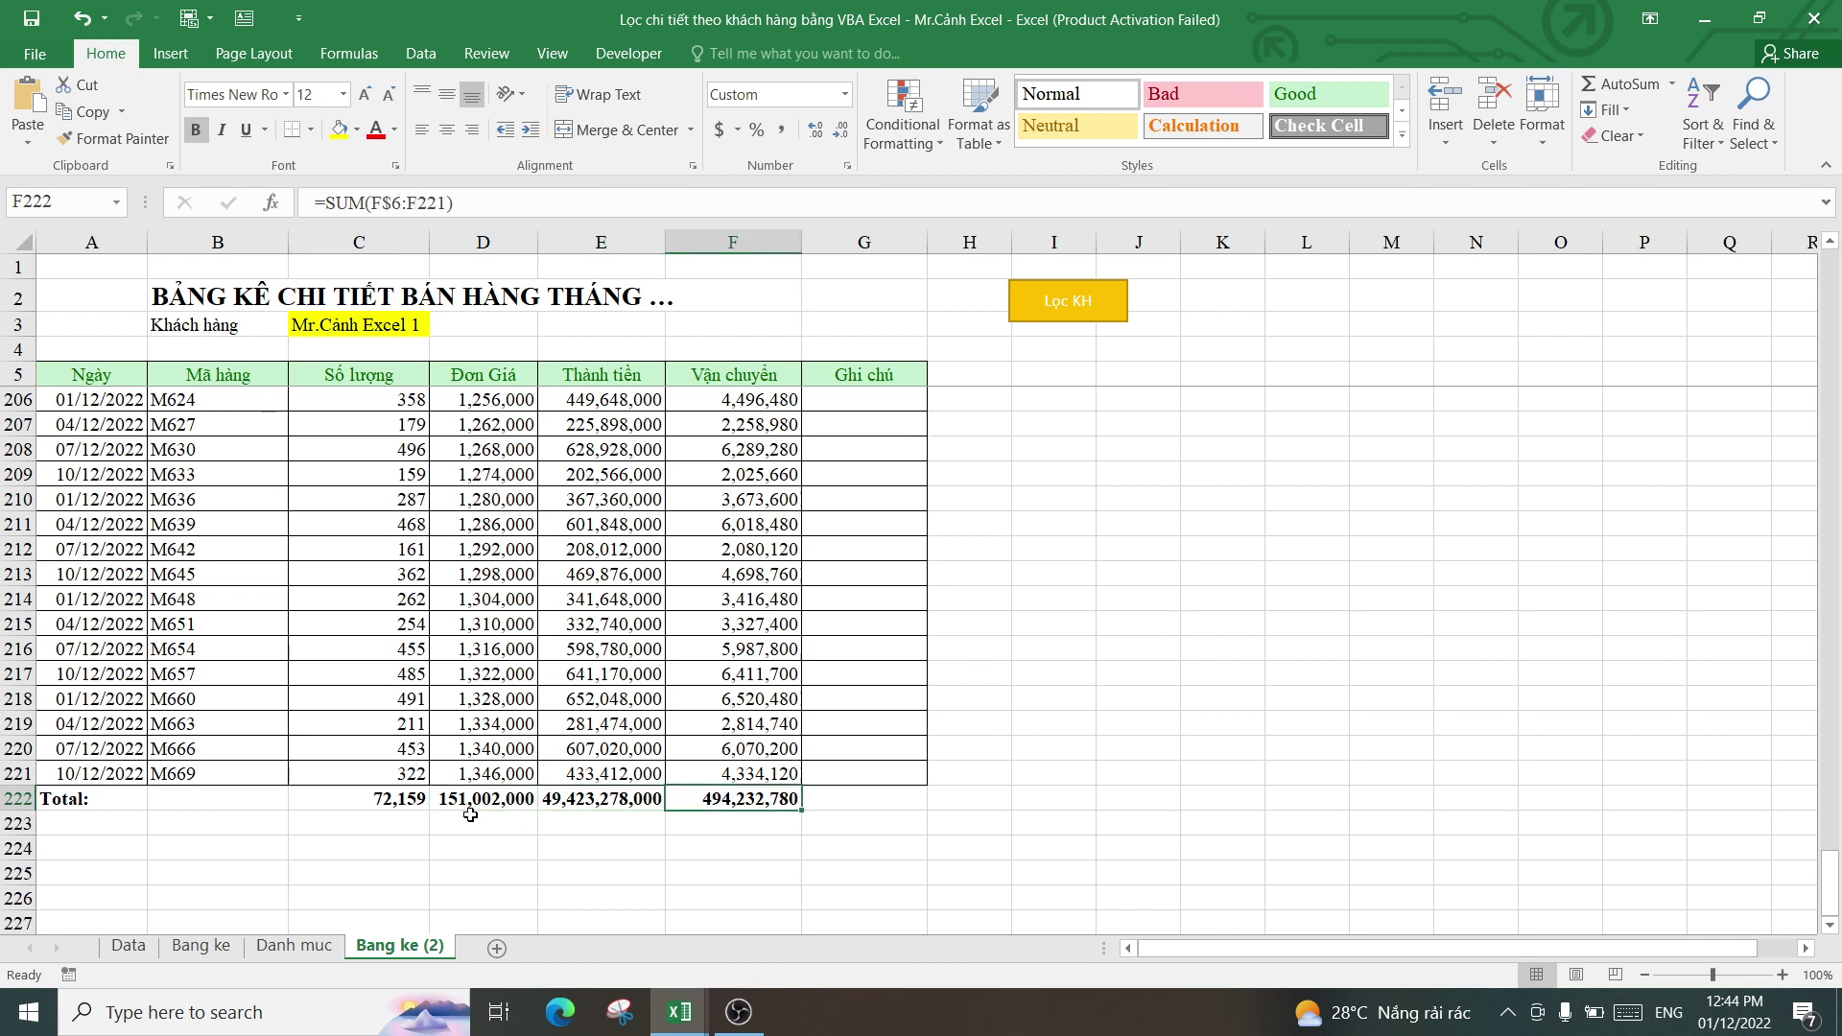
pyautogui.click(1062, 575)
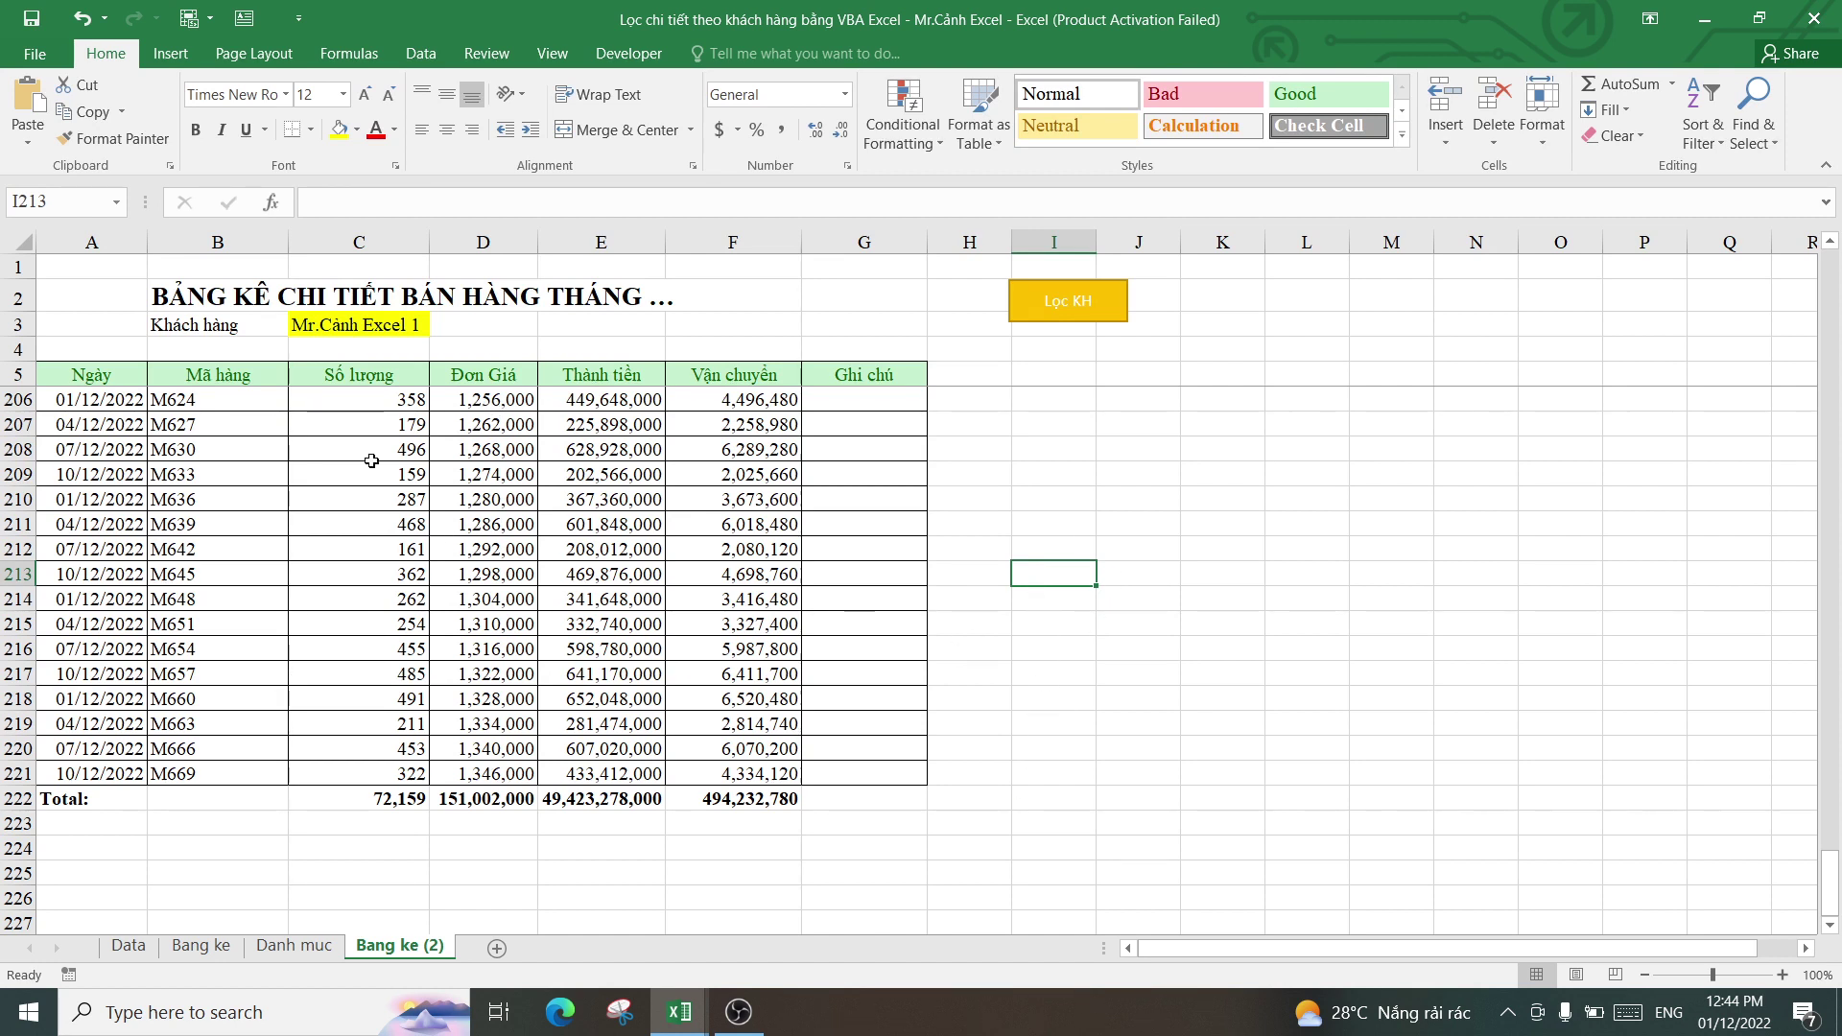
# - Open C3's customer dropdown, keeping Mr.Cảnh Excel 1 selected
pyautogui.click(369, 325)
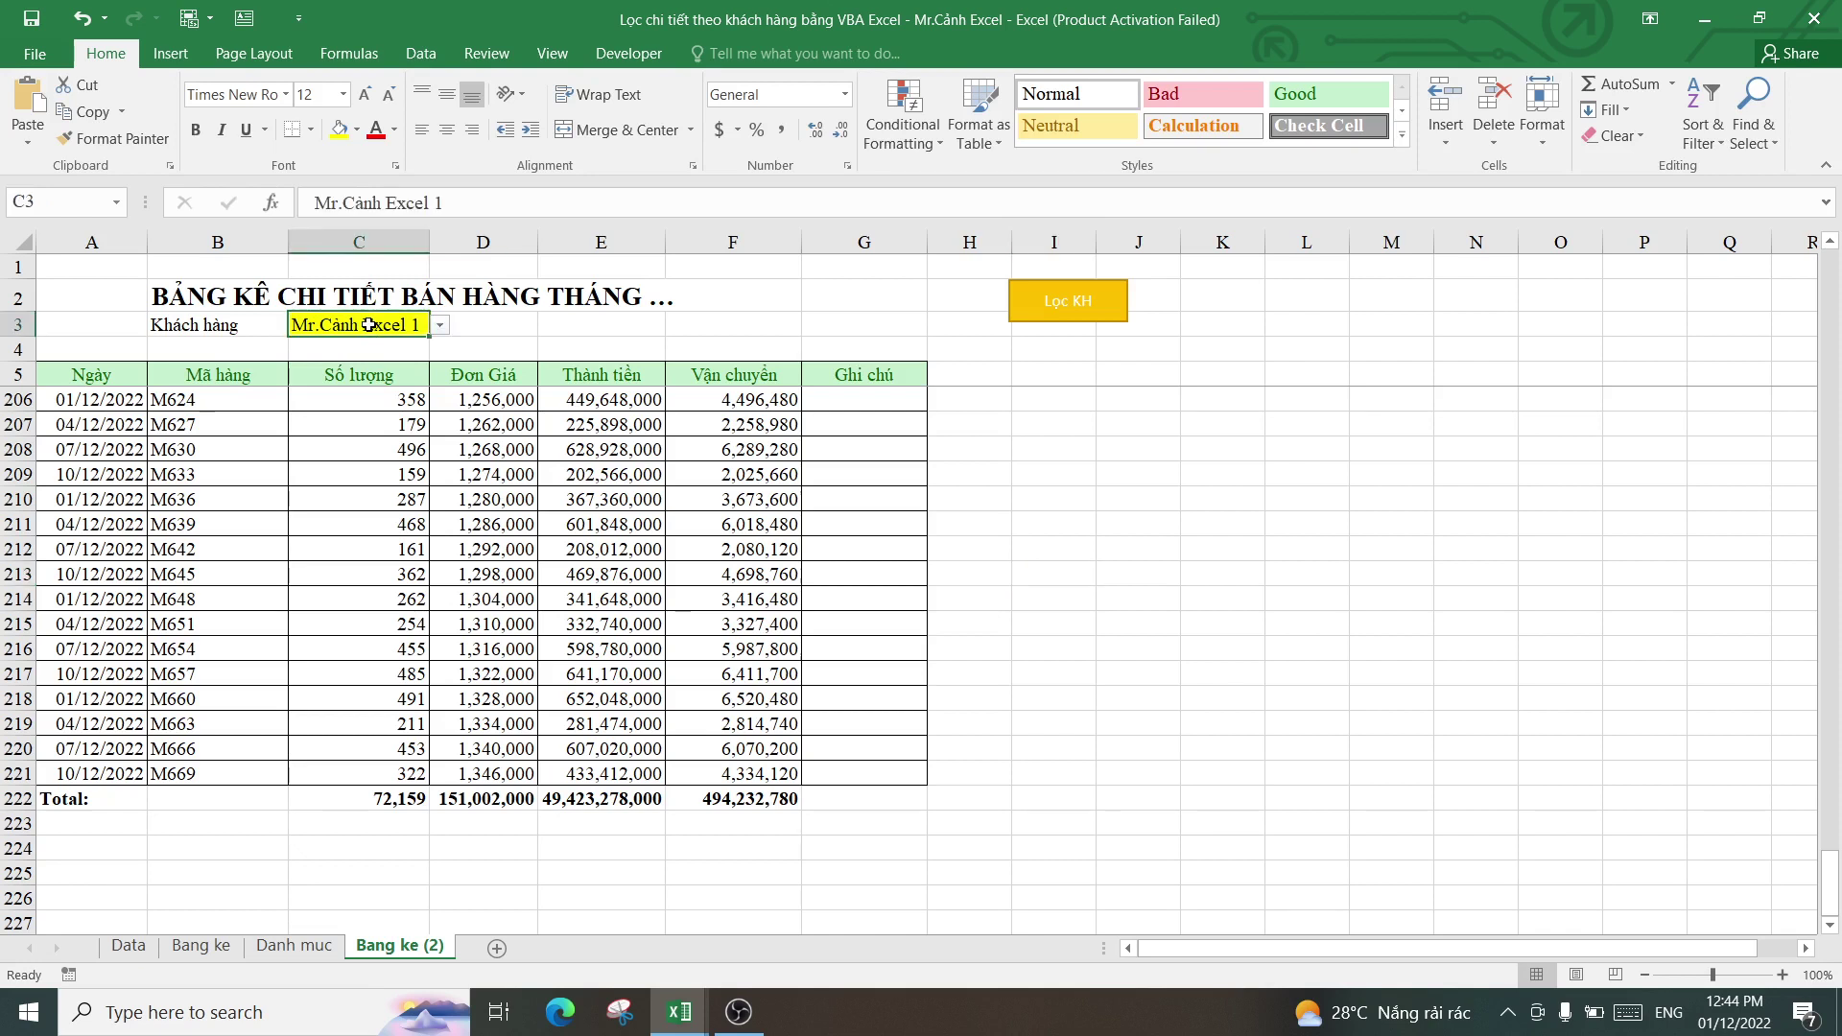
pyautogui.click(439, 329)
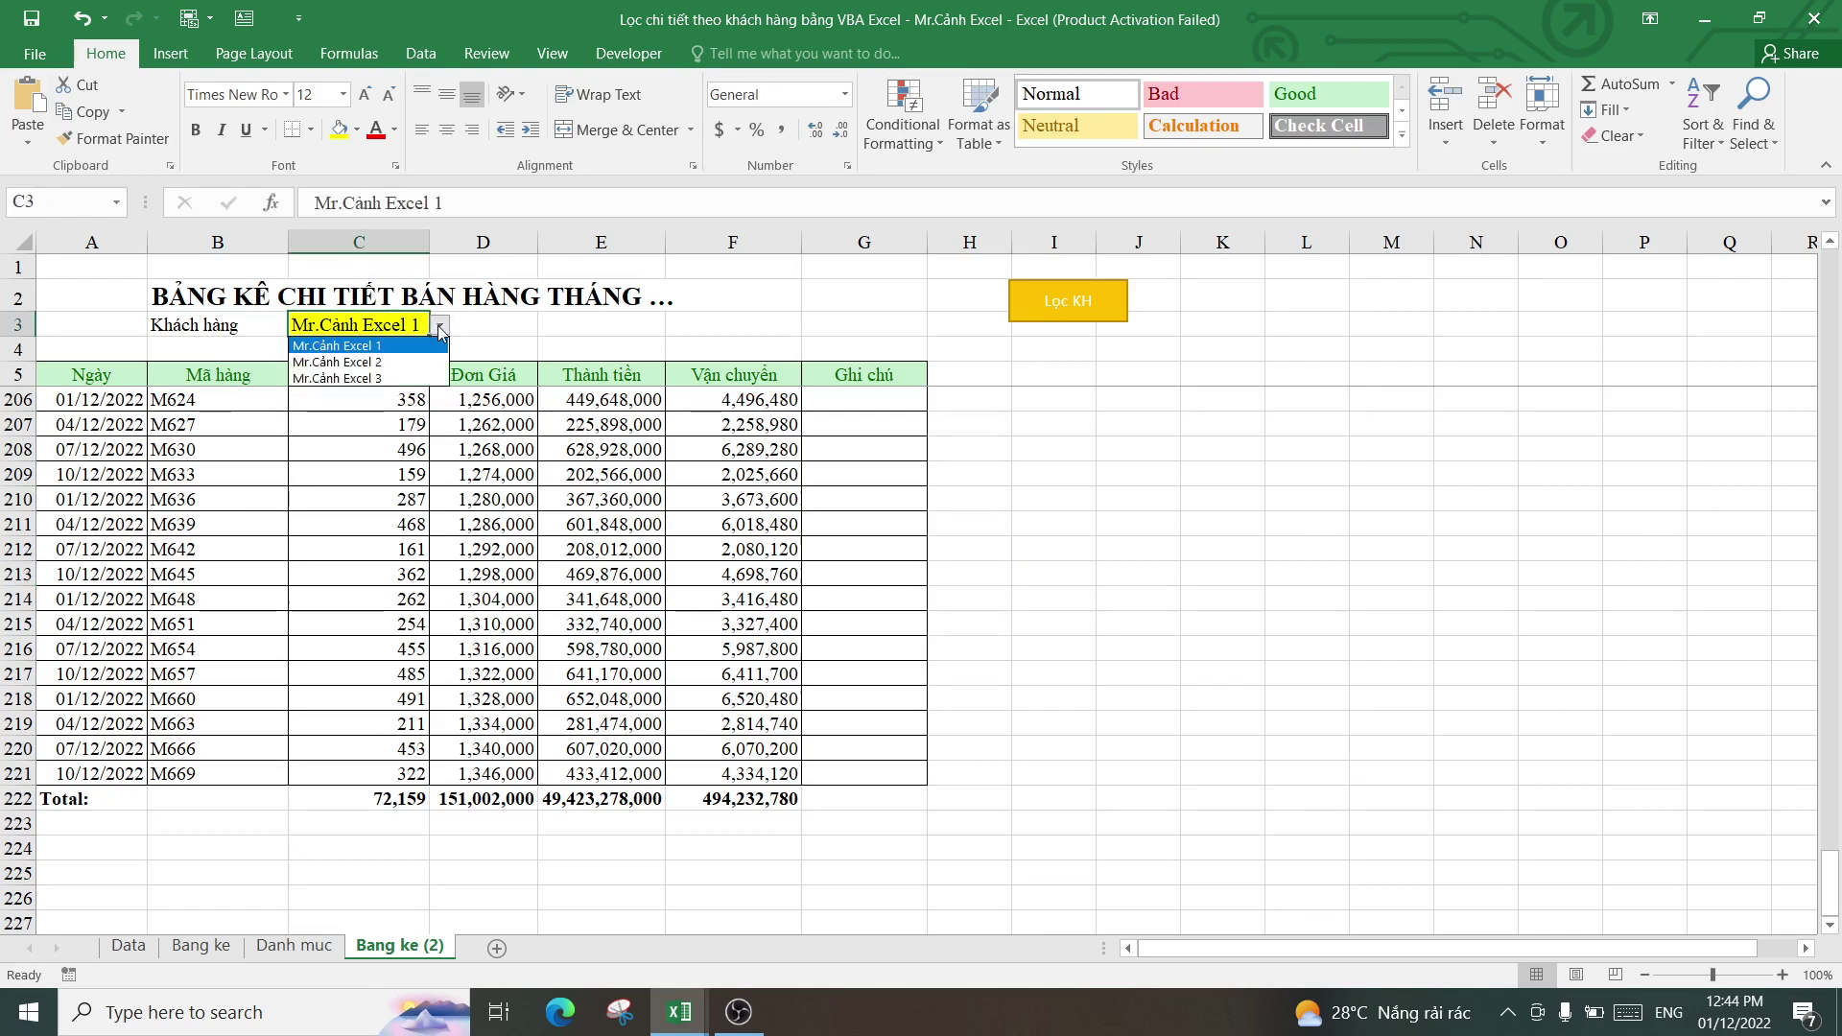
pyautogui.click(392, 324)
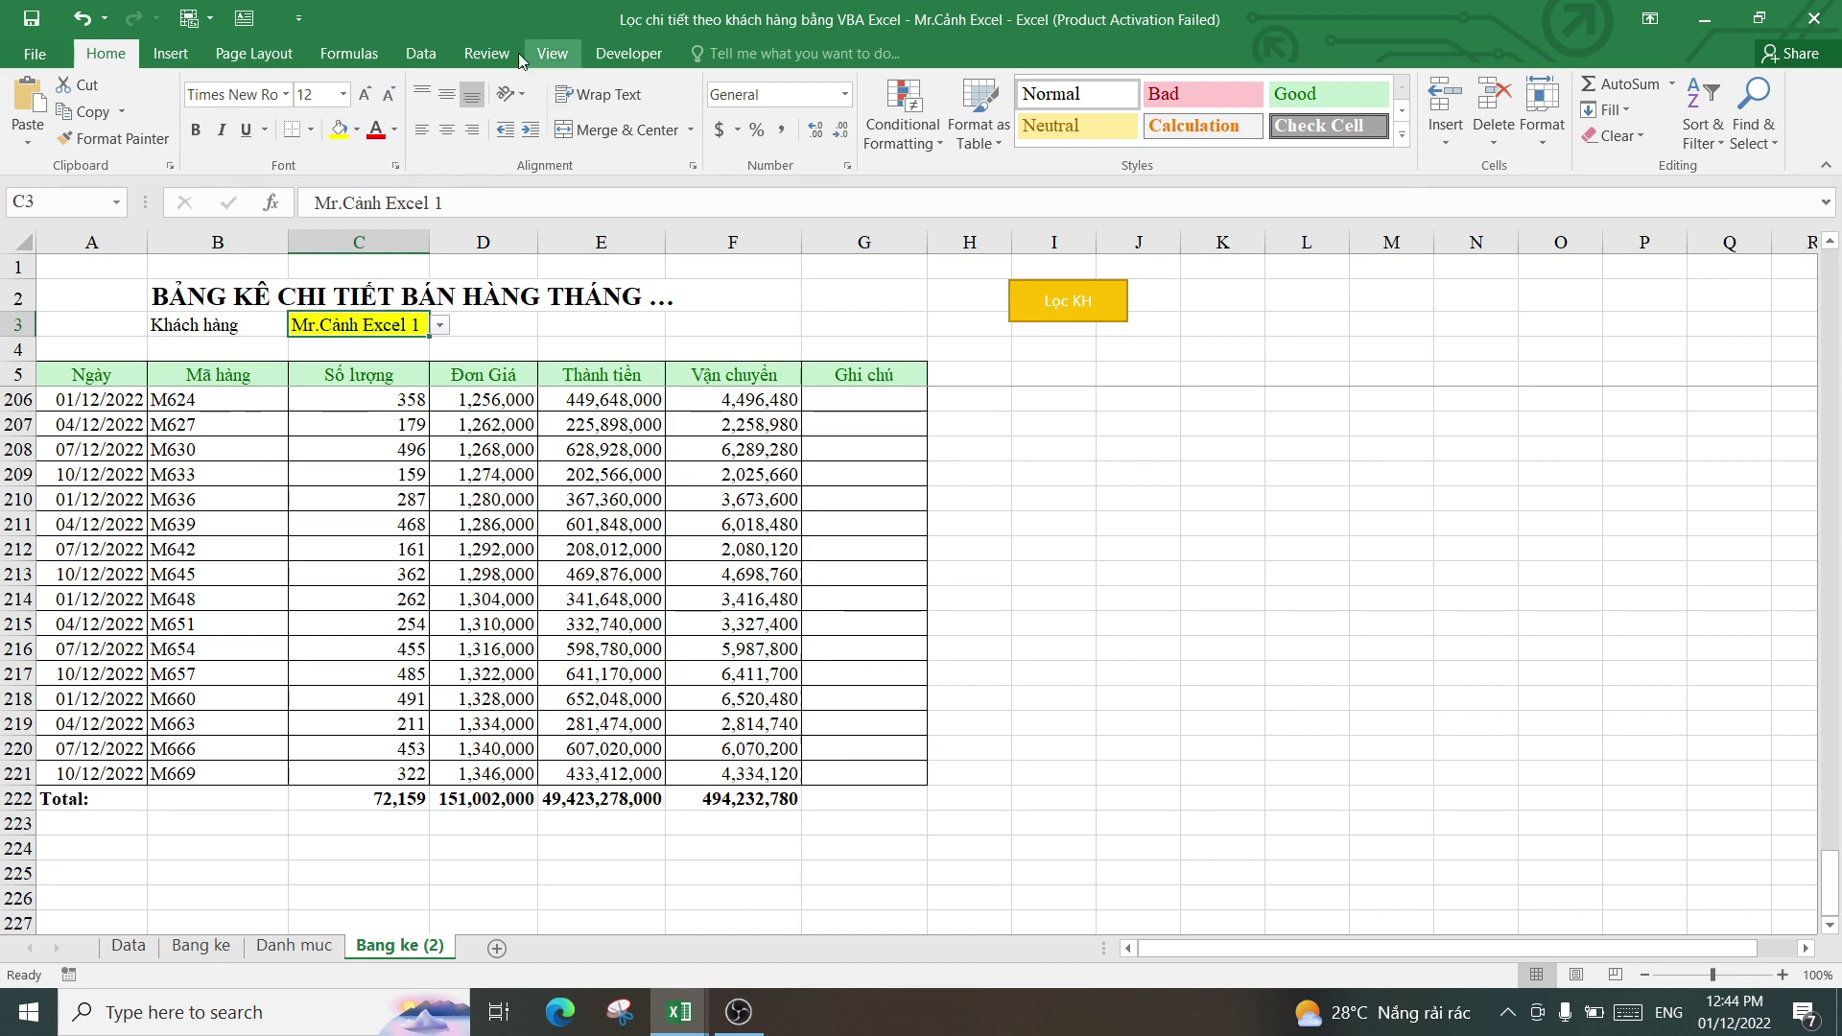
# - Set C3's List validation source to ='Danh muc'!$B$4:$B$6
pyautogui.click(423, 54)
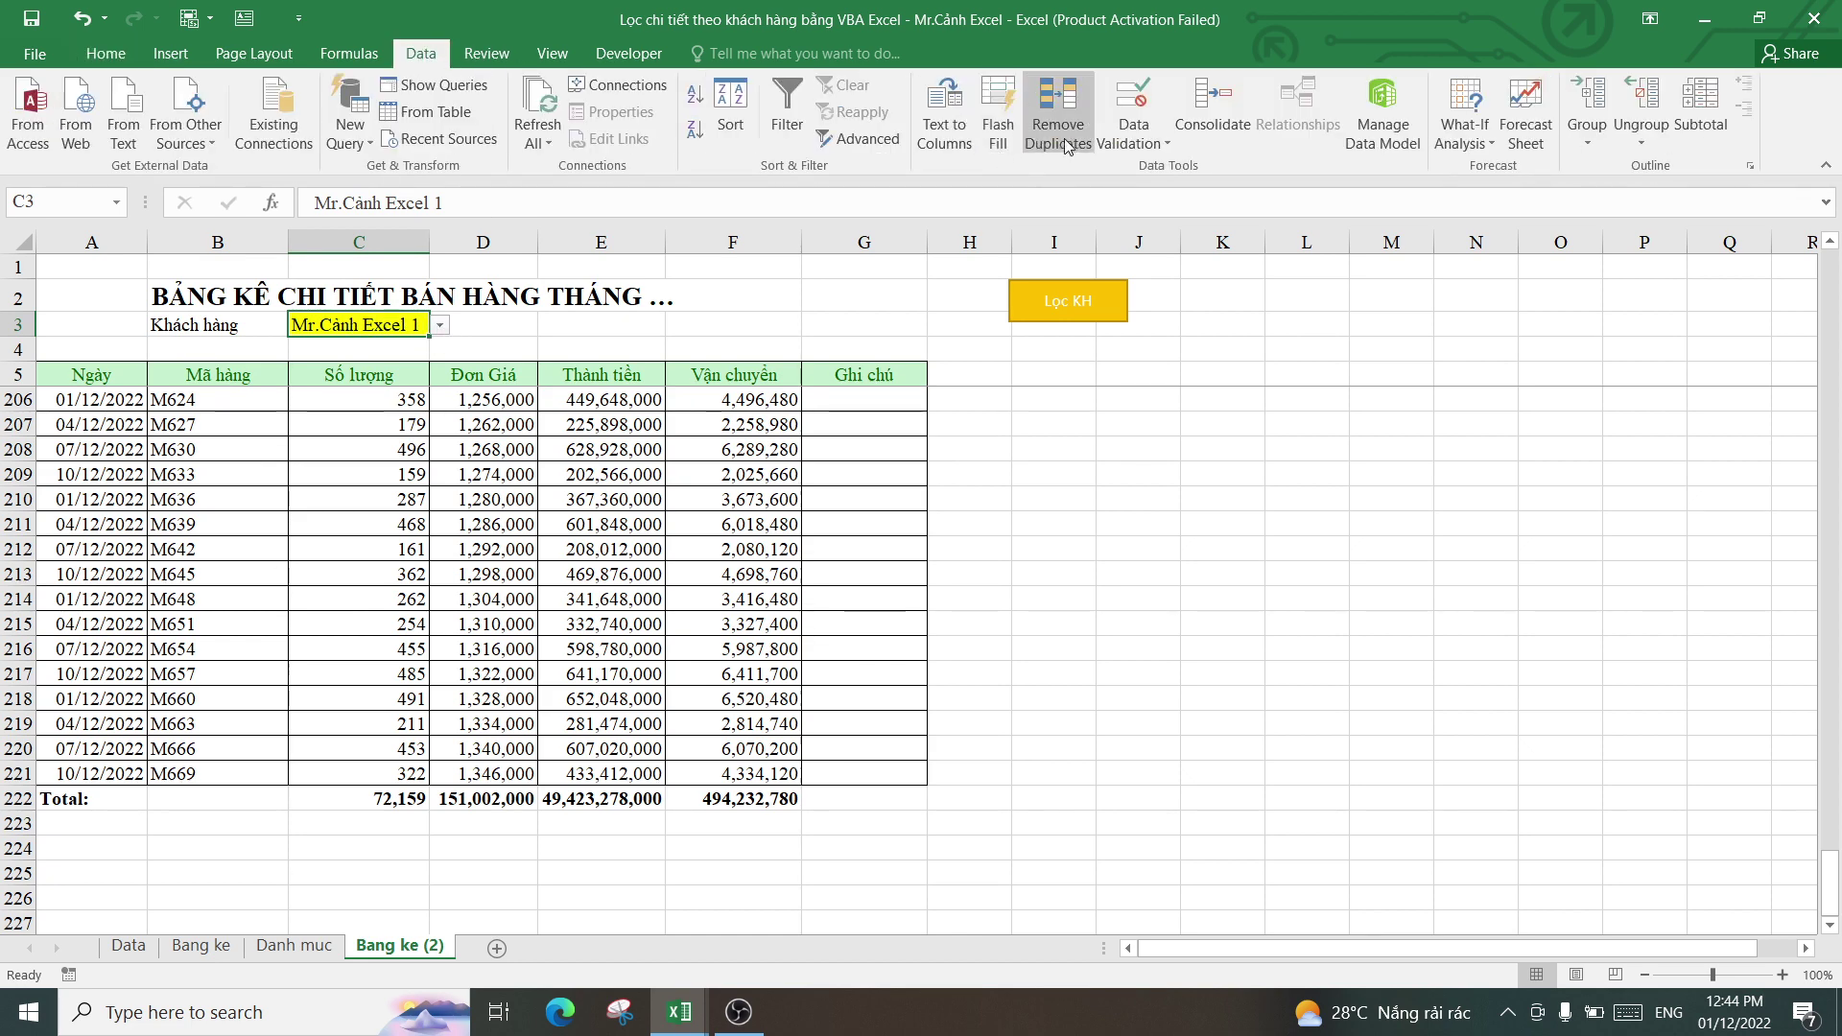
pyautogui.click(1136, 141)
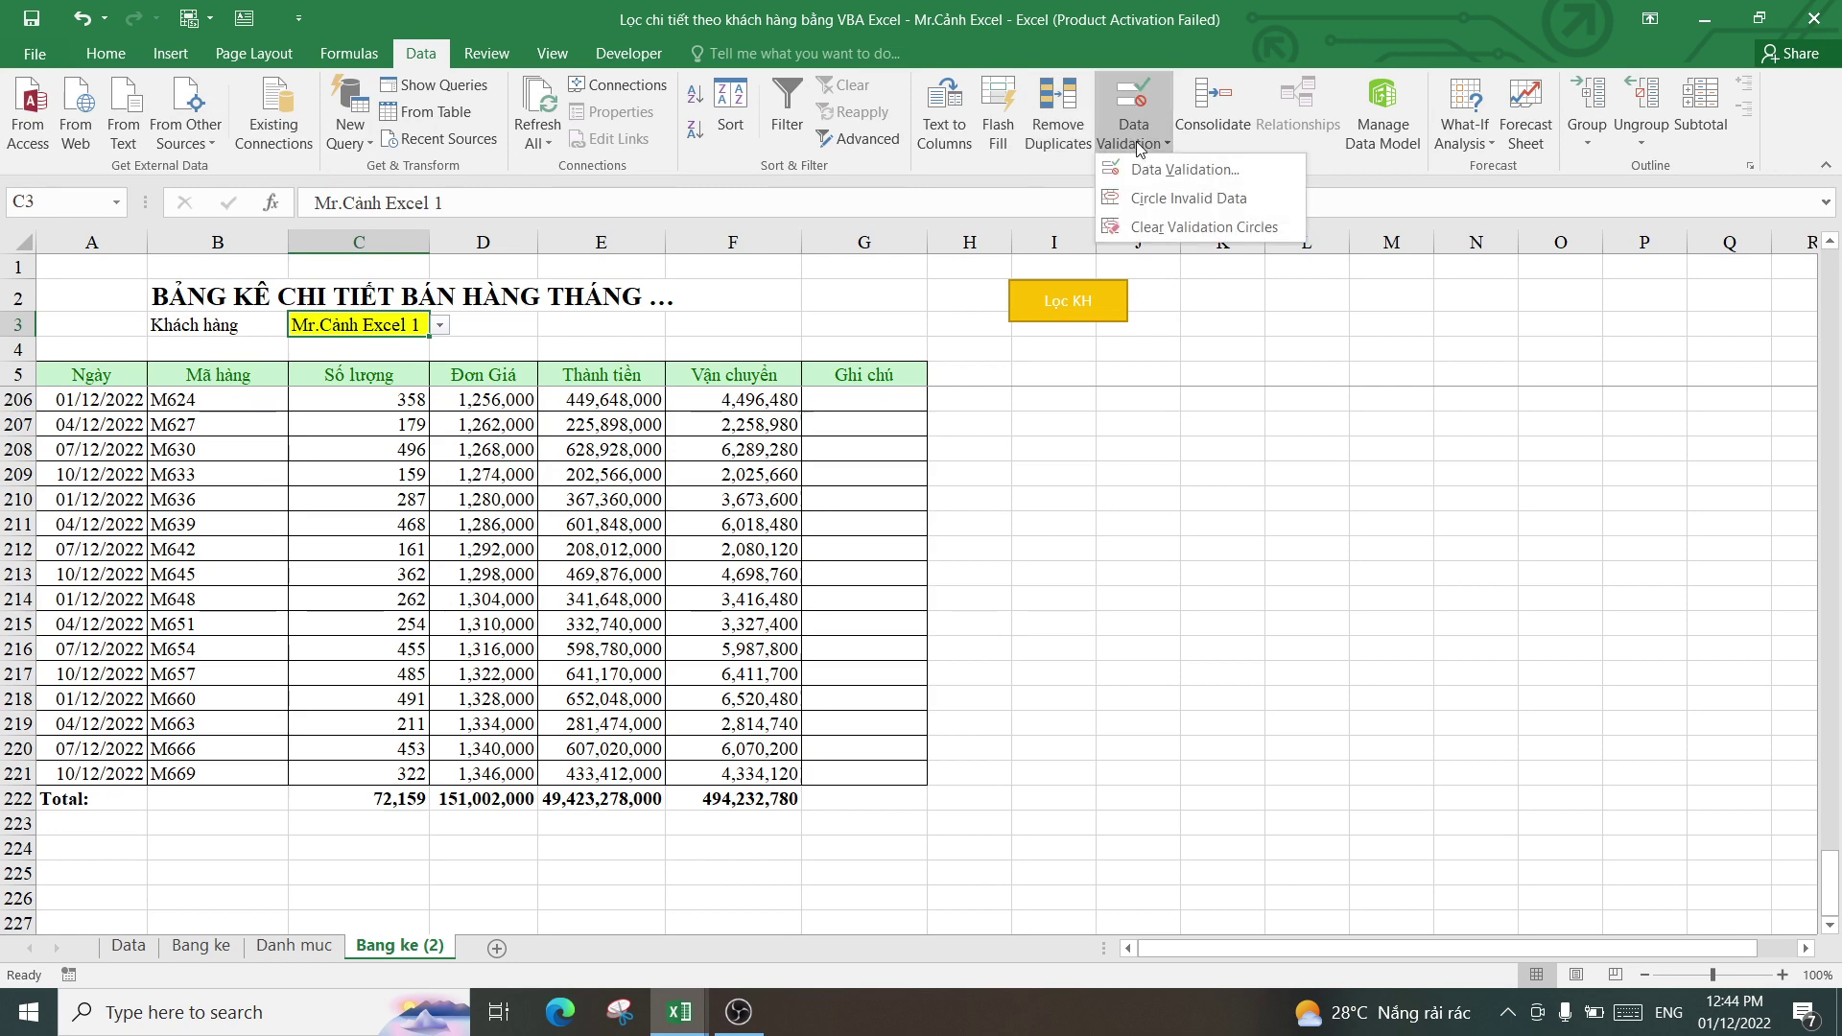
pyautogui.click(1186, 170)
pyautogui.moveTo(1084, 399); pyautogui.dragTo(993, 372)
pyautogui.click(1006, 490)
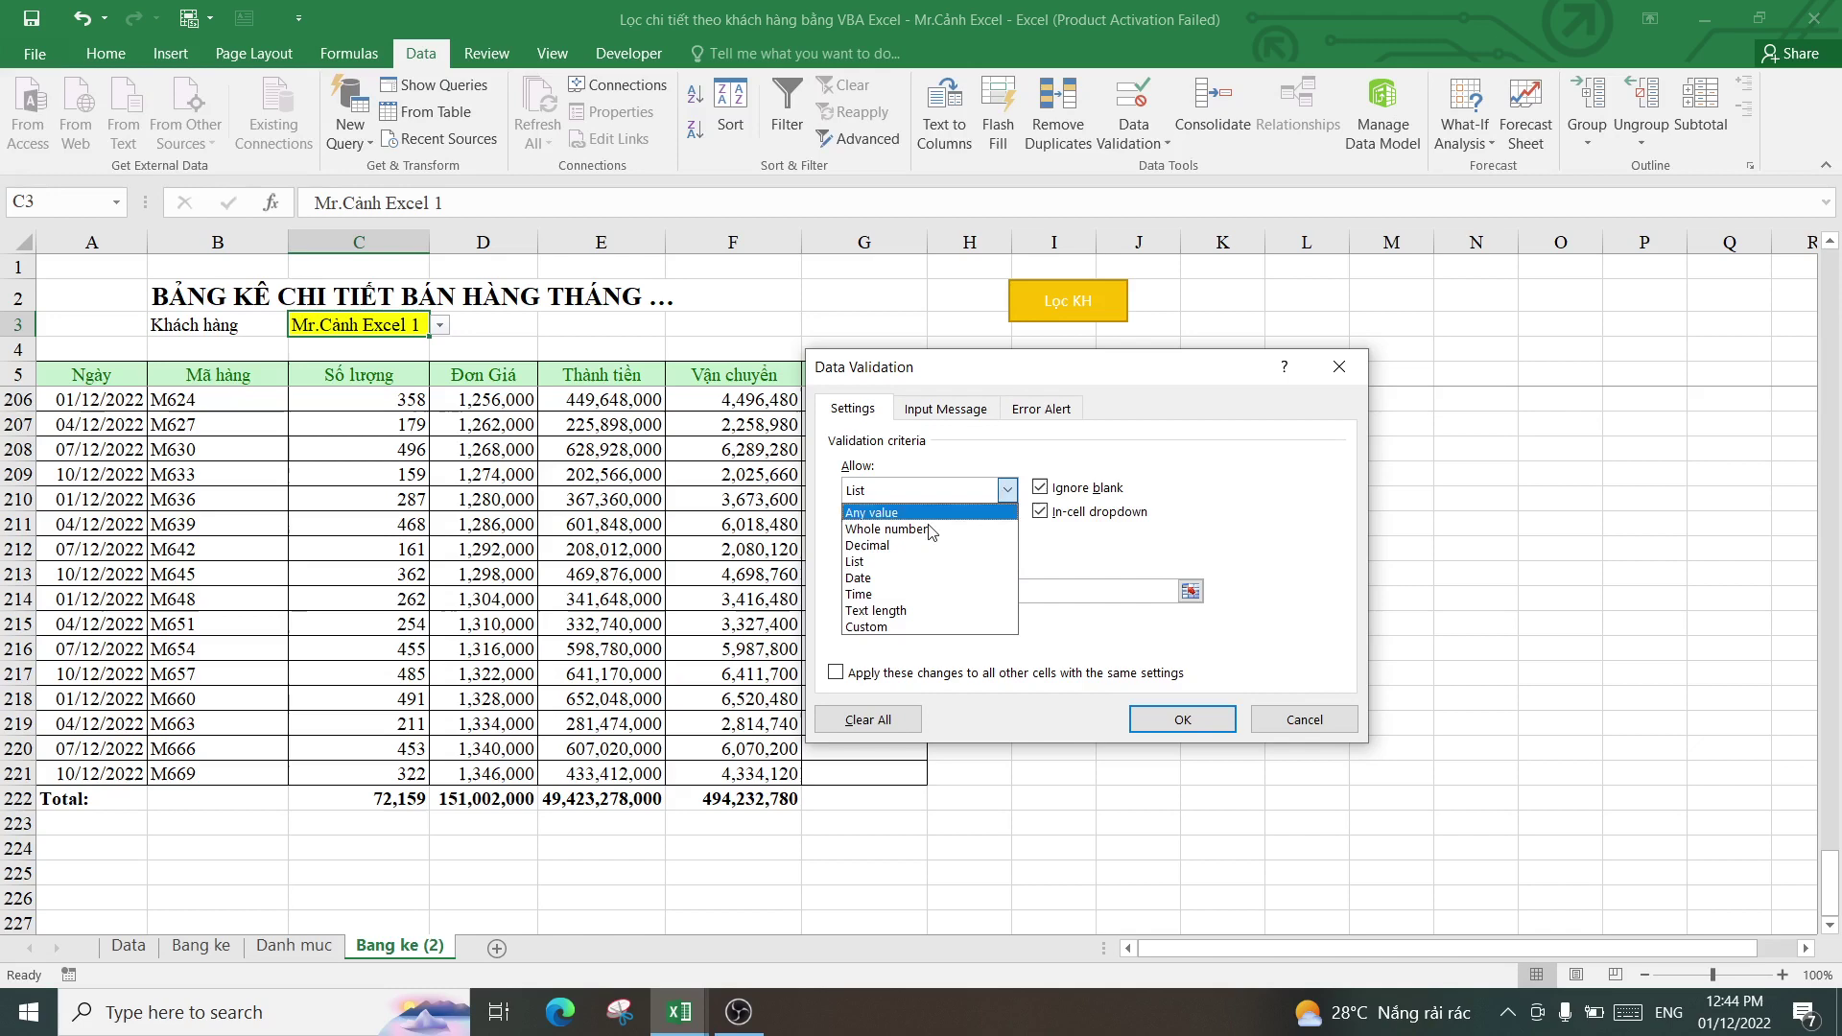
pyautogui.click(863, 562)
pyautogui.click(846, 592)
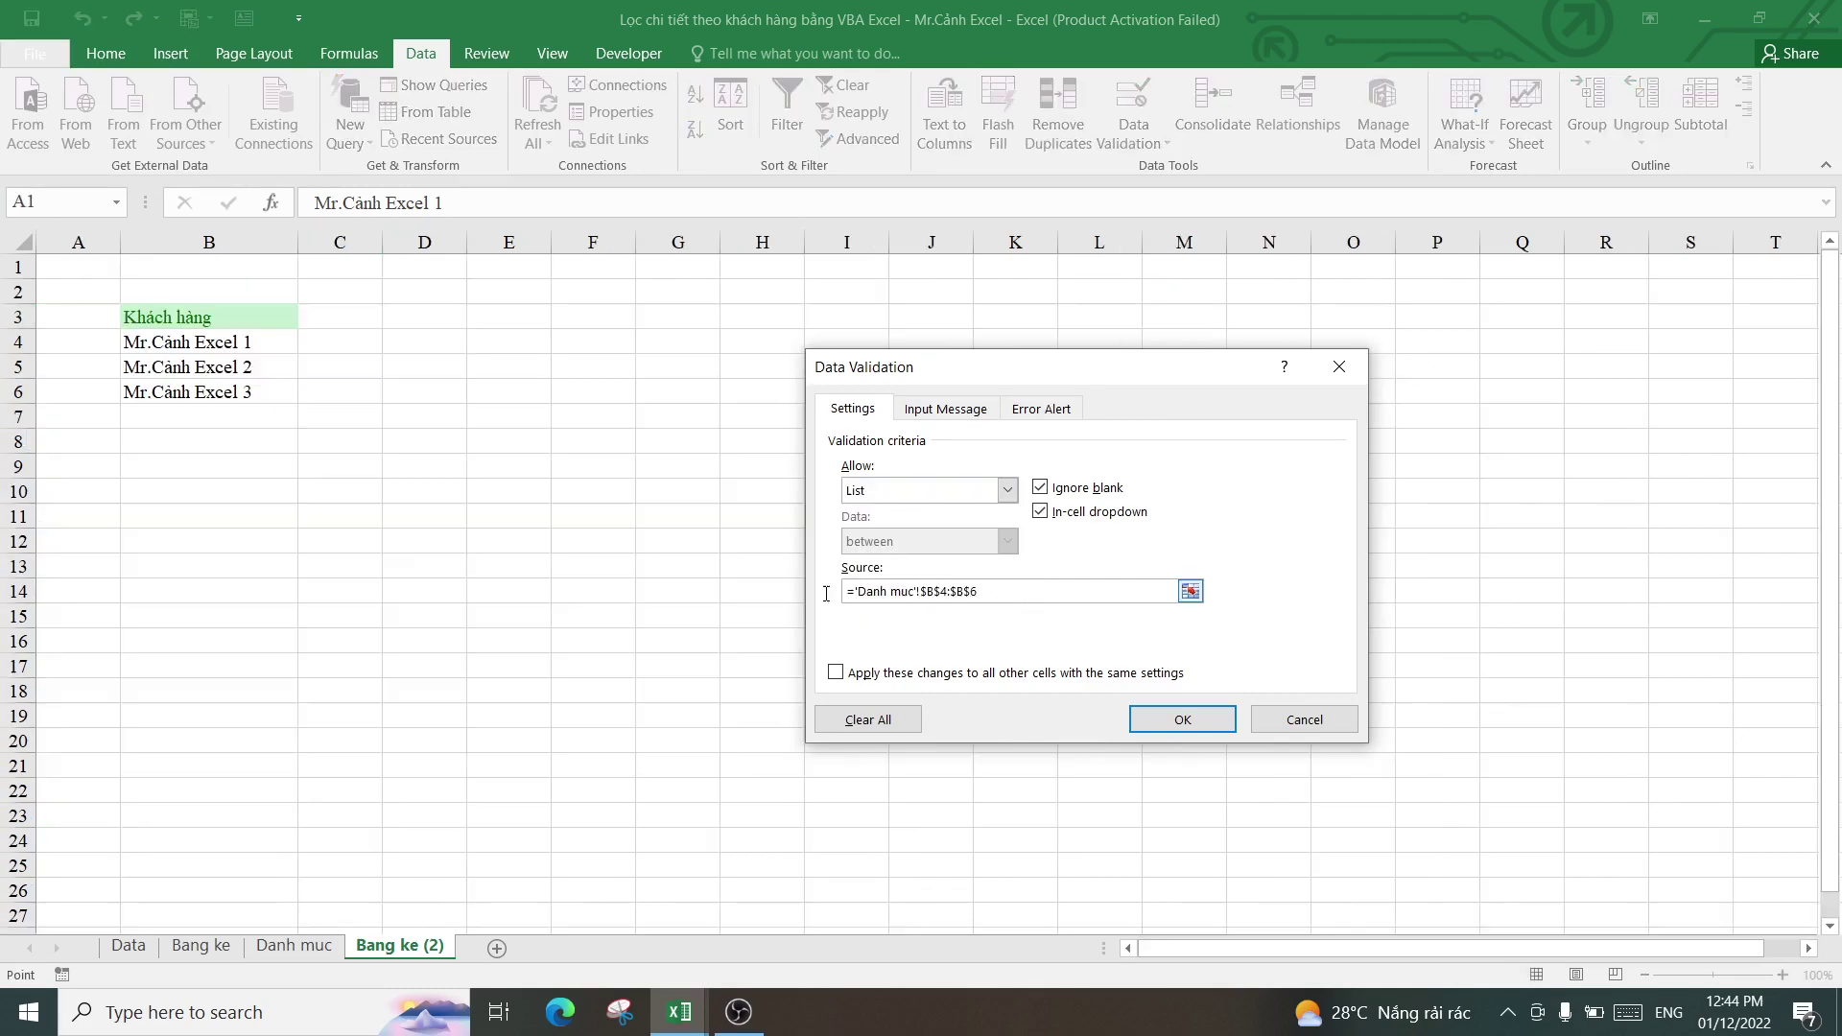
pyautogui.hotkey('ctrl', 'a')
pyautogui.press('BackSpace')
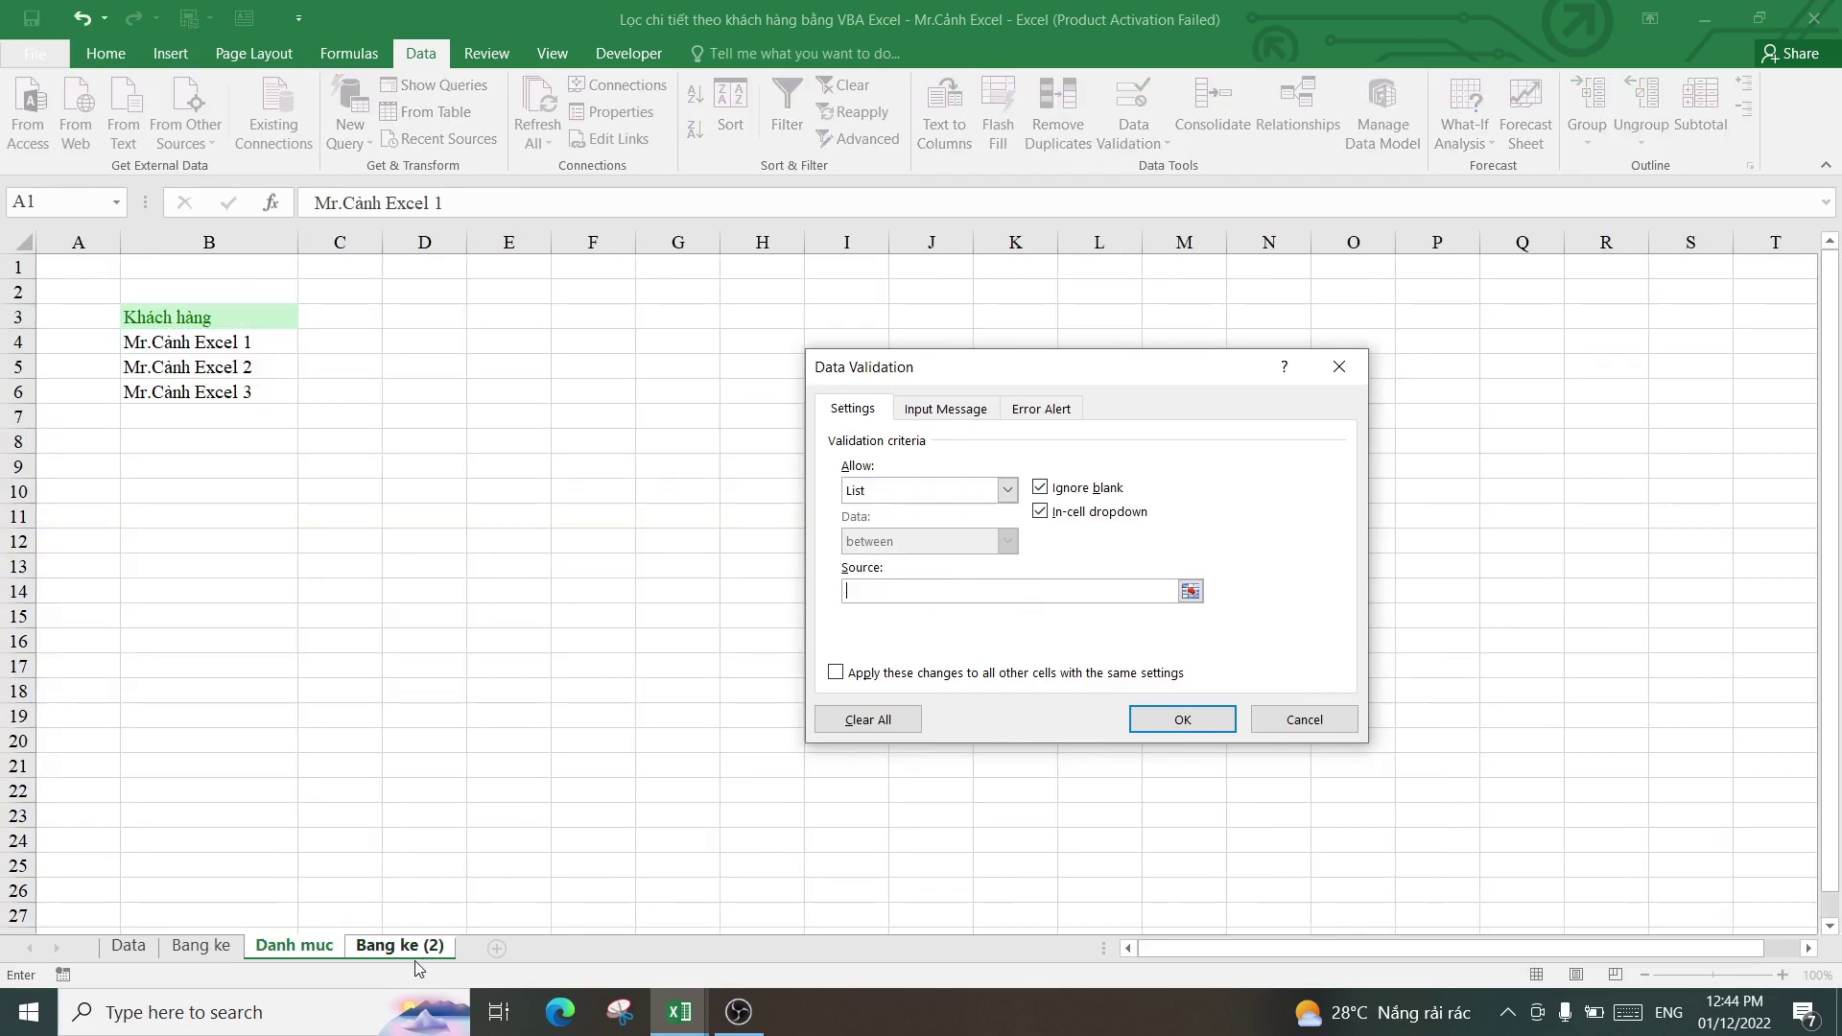
pyautogui.click(276, 950)
pyautogui.moveTo(207, 340); pyautogui.dragTo(220, 393)
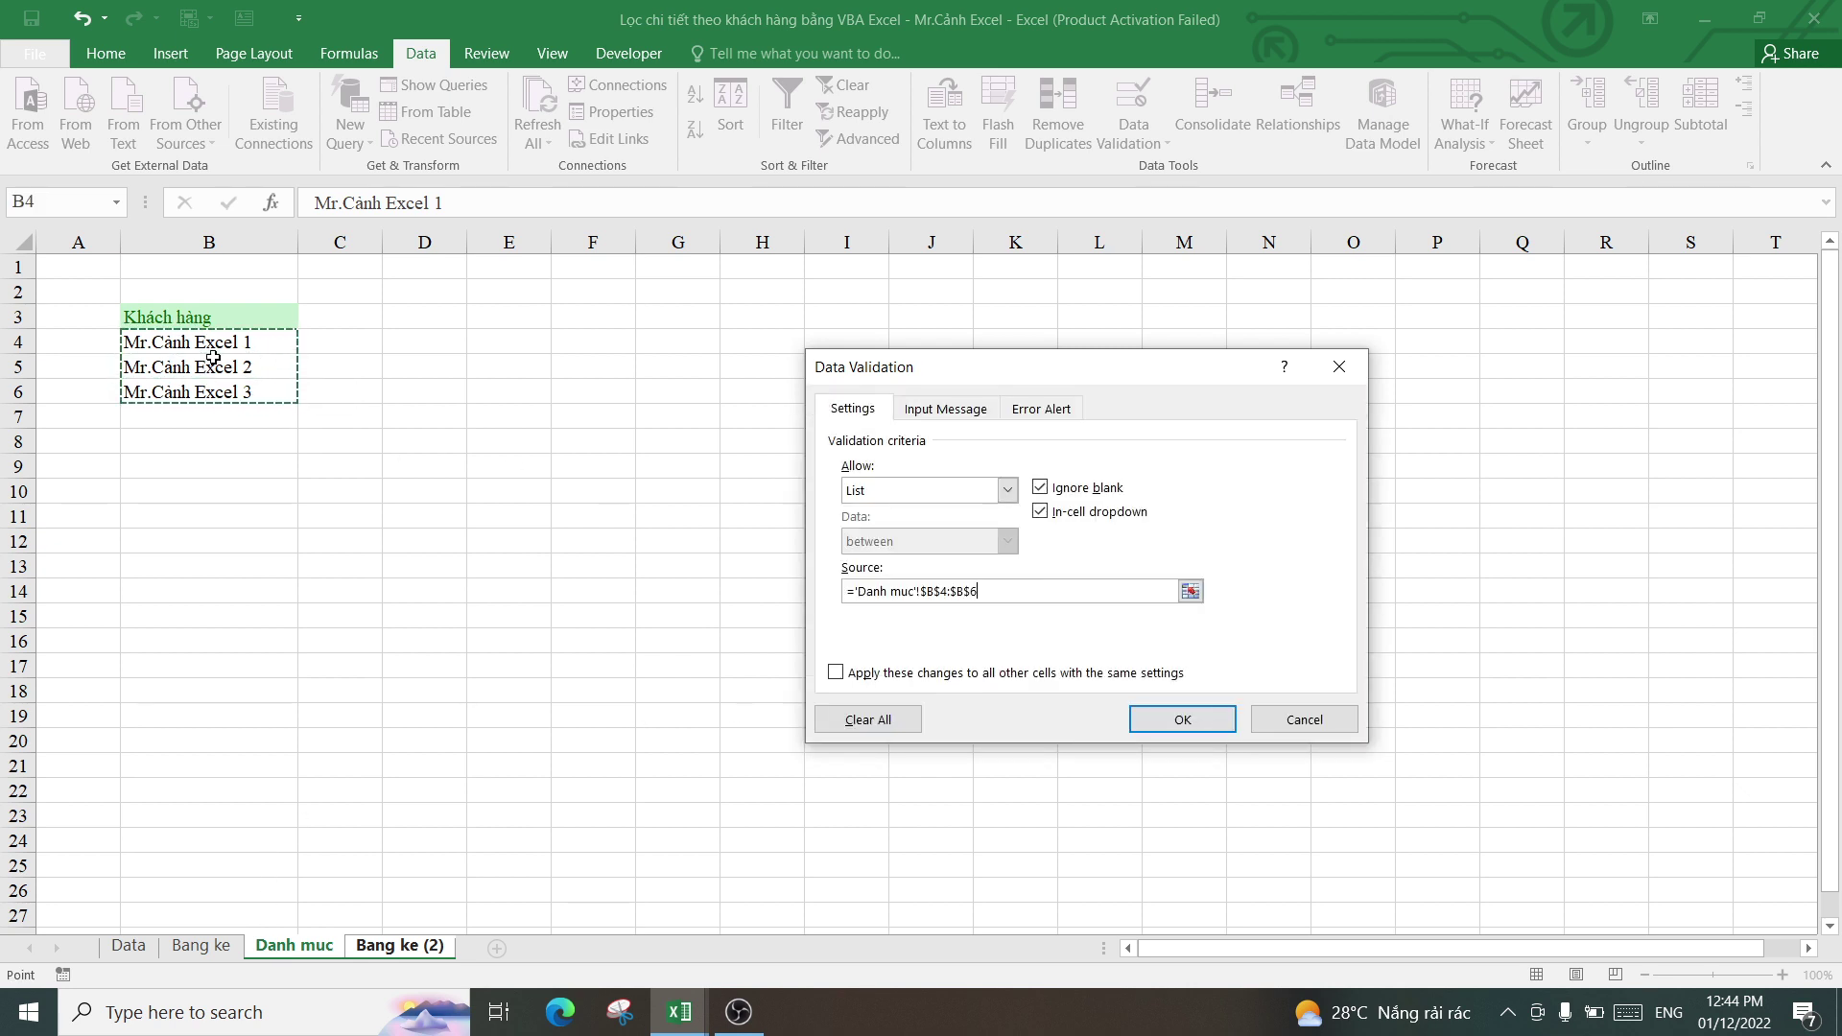
pyautogui.click(1182, 720)
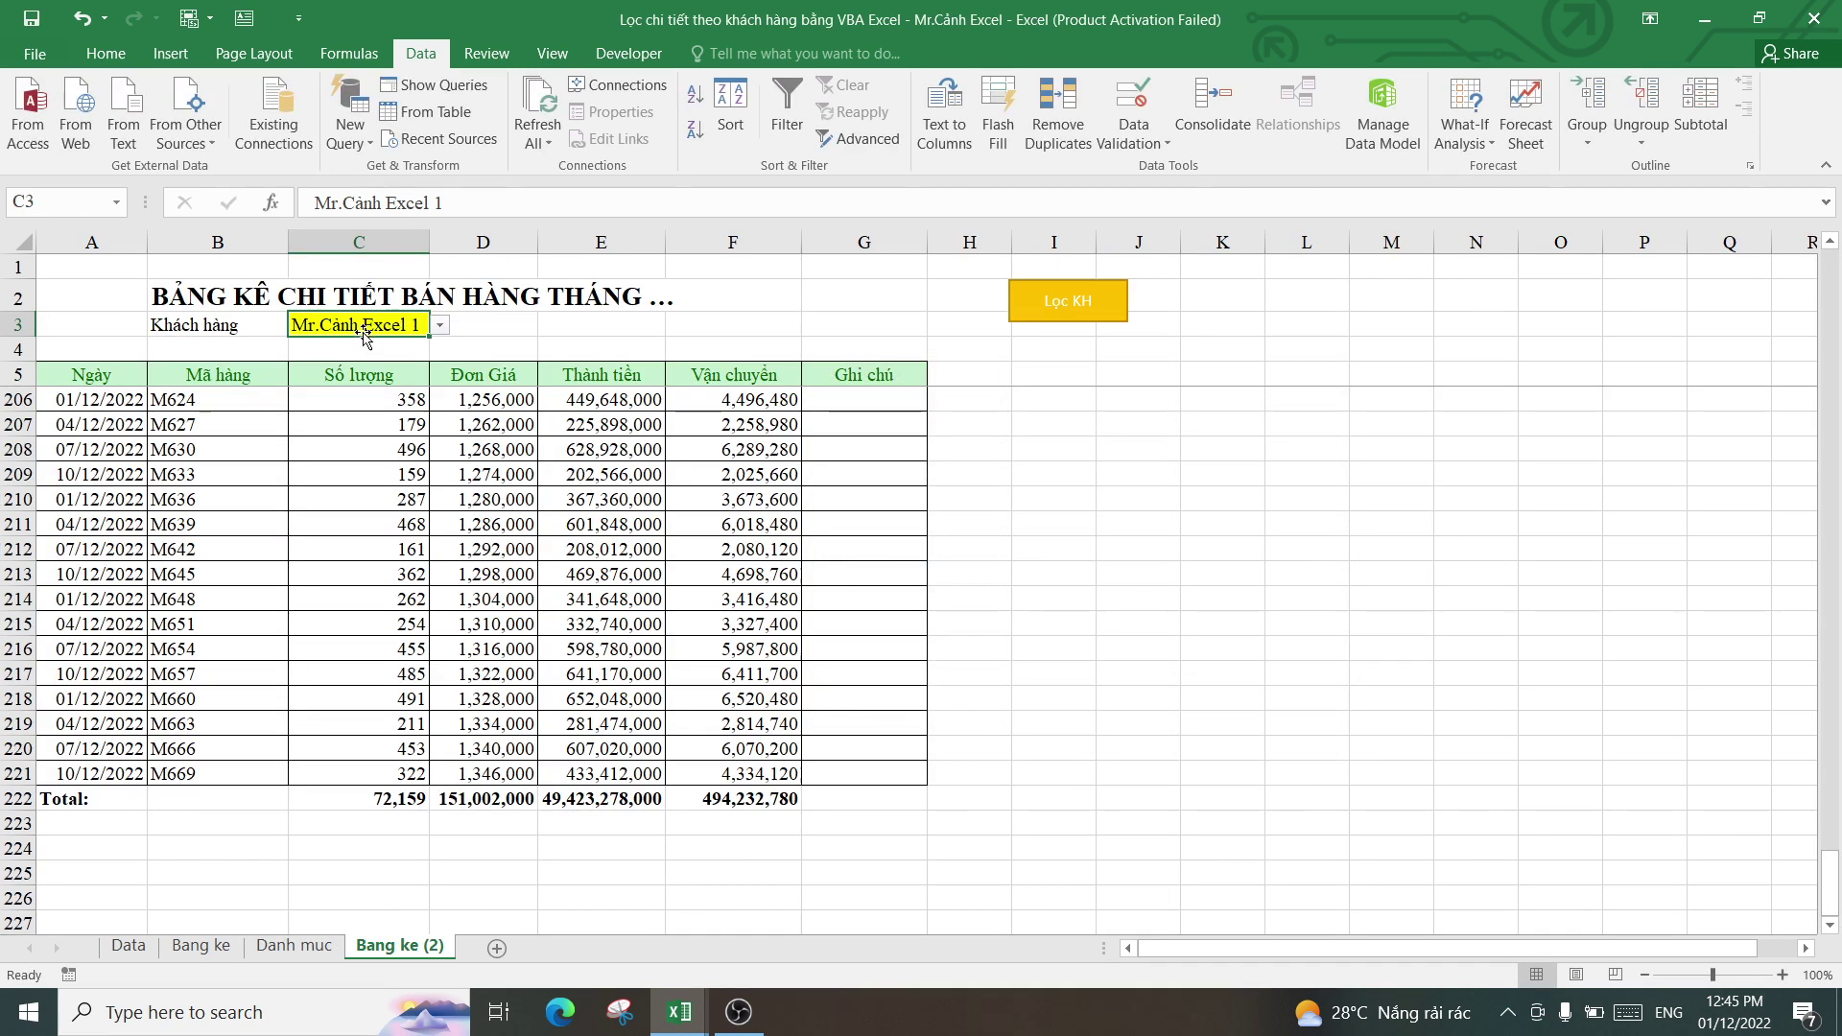
# - Choose Mr.Cảnh Excel 2 in C3 and refill the table with Lọc KH
pyautogui.click(441, 330)
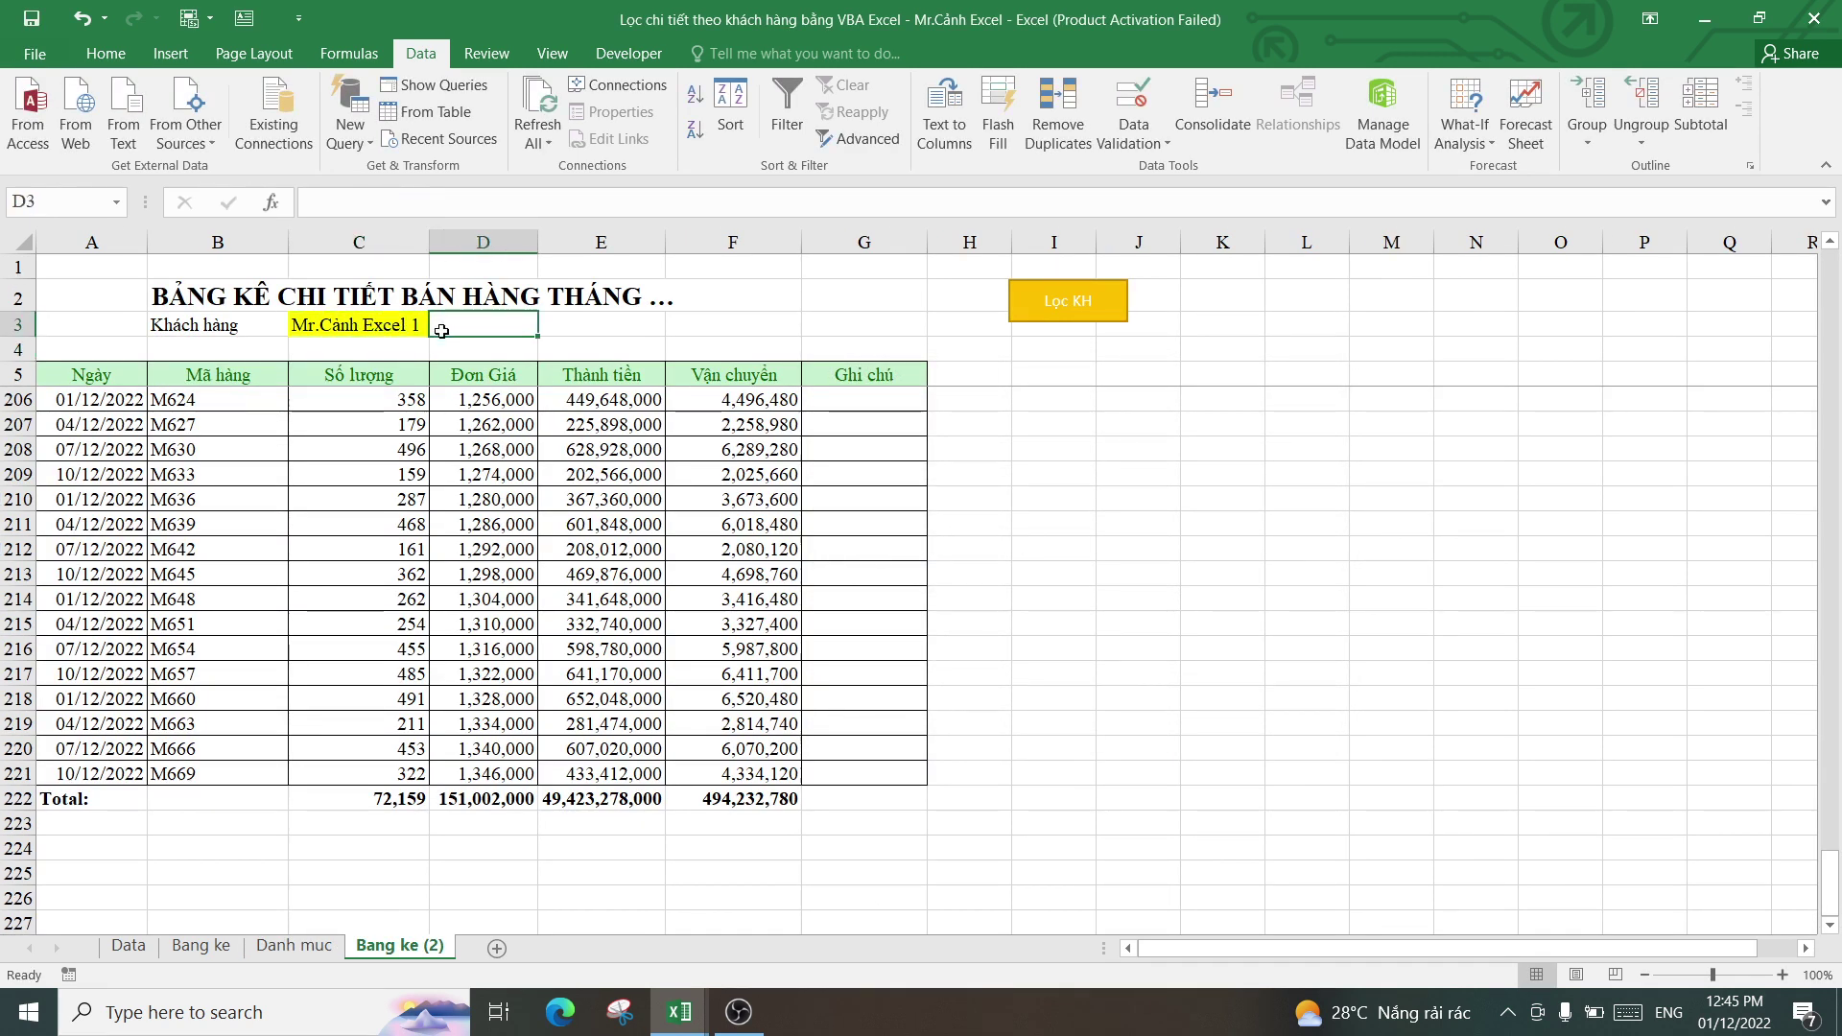
pyautogui.click(405, 326)
pyautogui.click(439, 327)
pyautogui.click(370, 359)
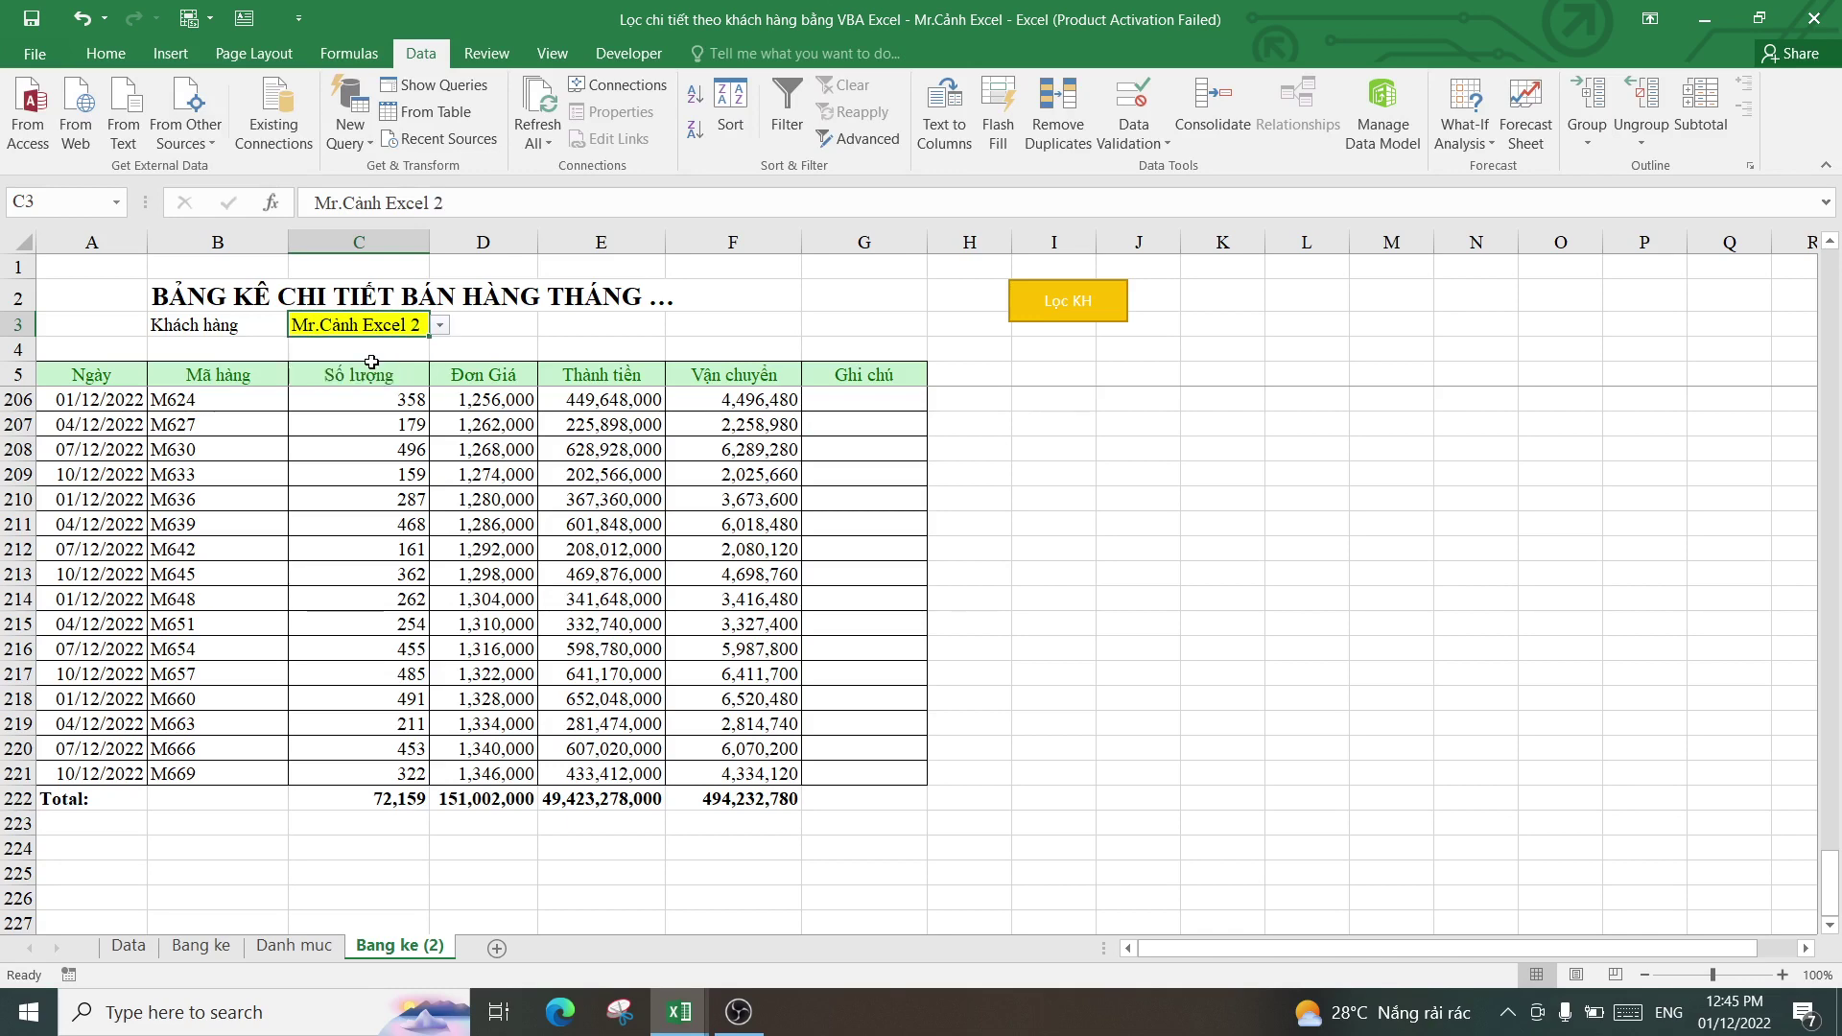
pyautogui.click(1052, 301)
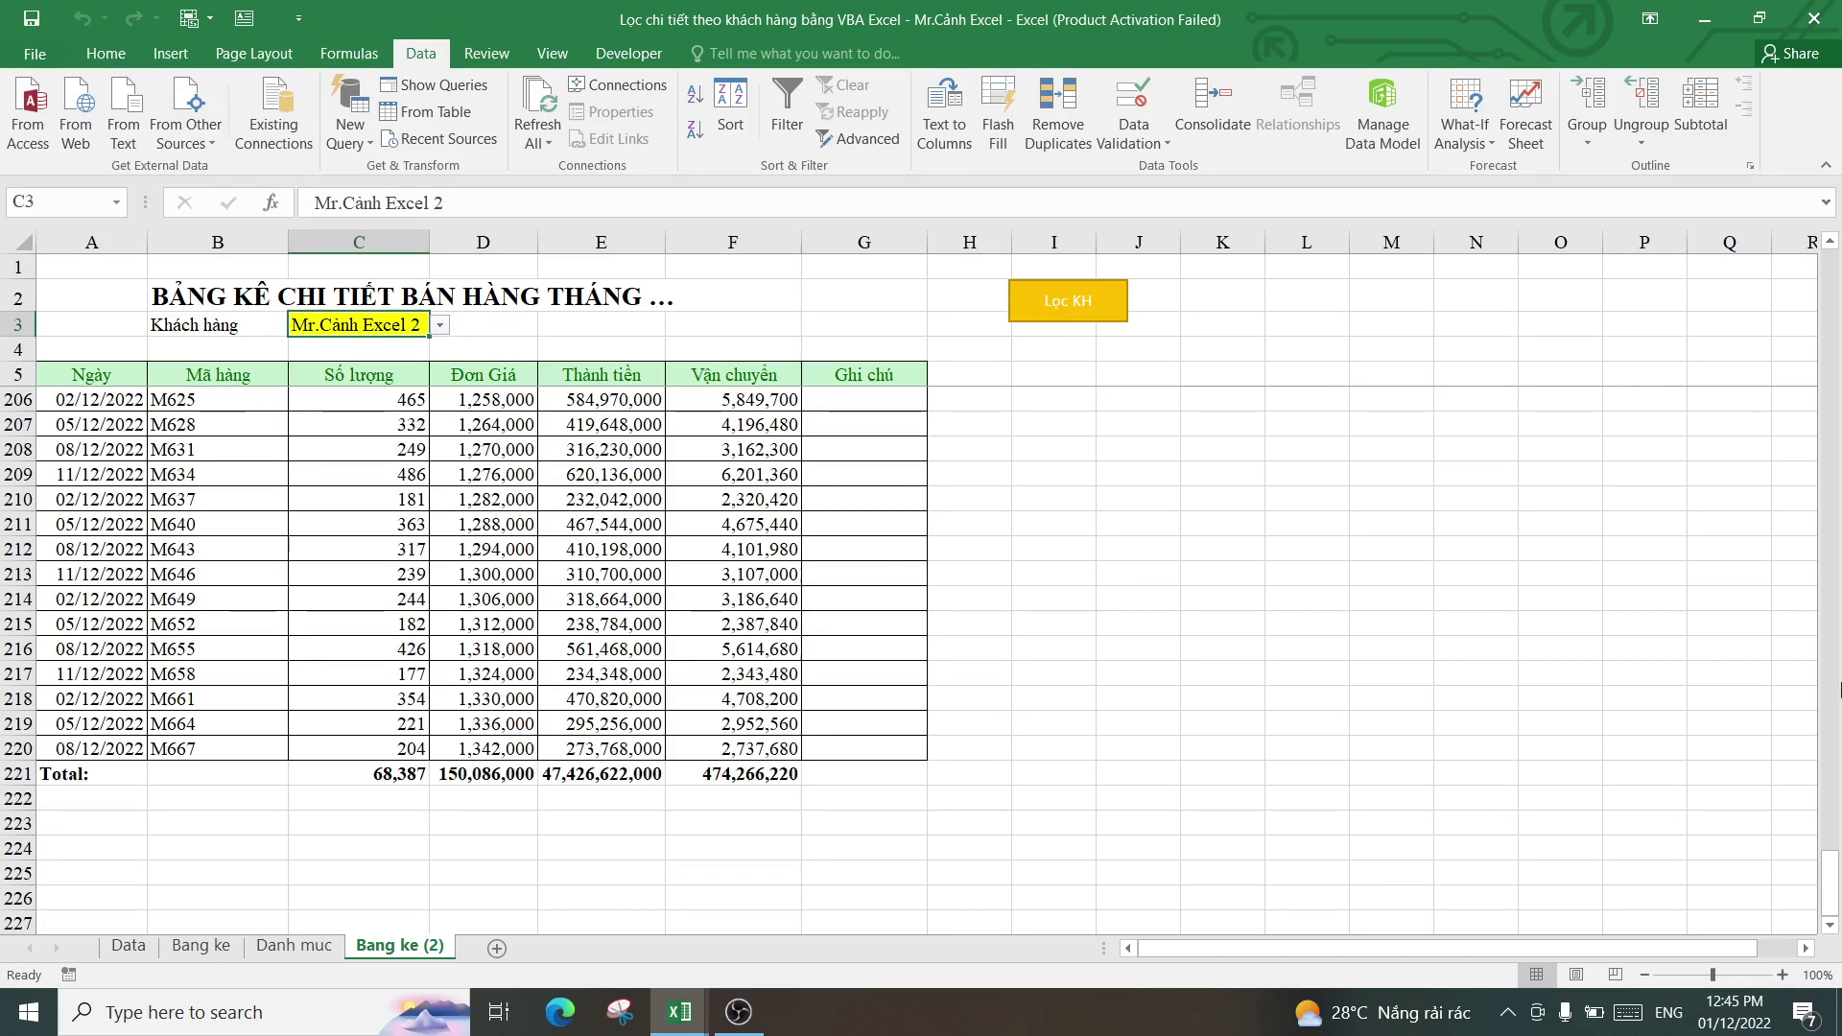
# - Count the 215 product rows down from B6
pyautogui.moveTo(1835, 850); pyautogui.dragTo(1832, 259)
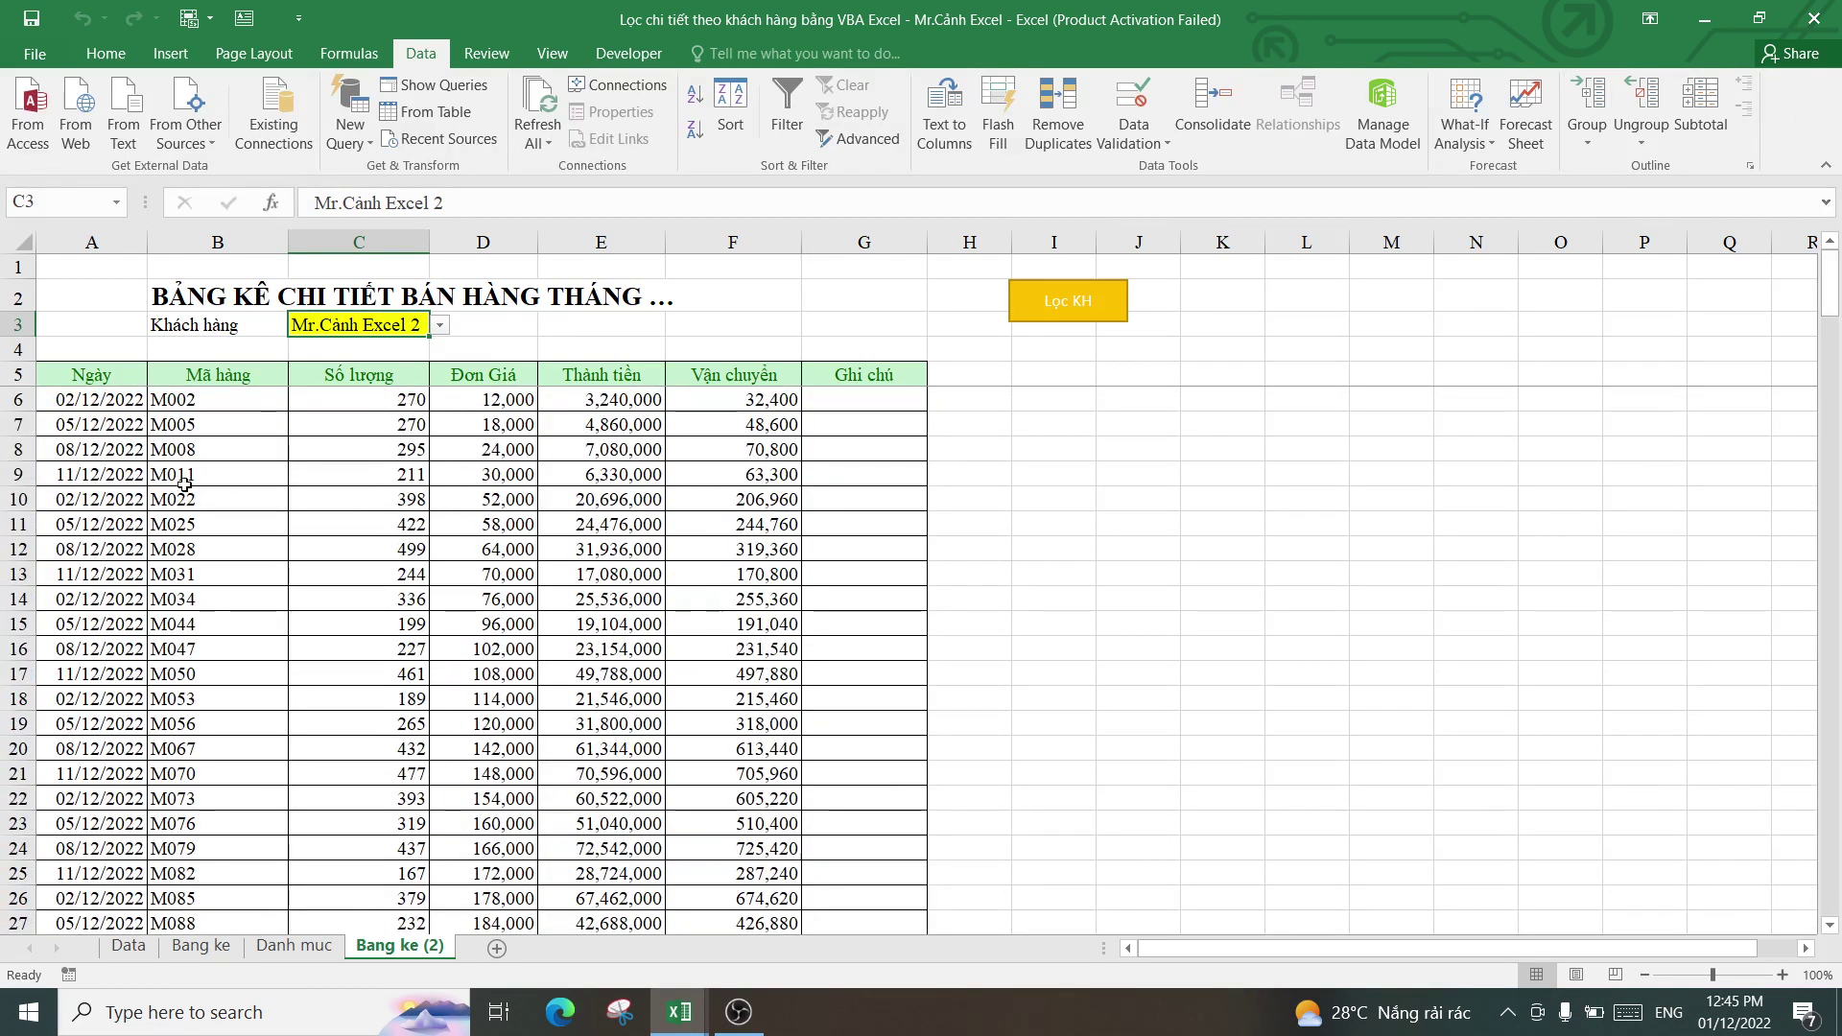
pyautogui.click(199, 403)
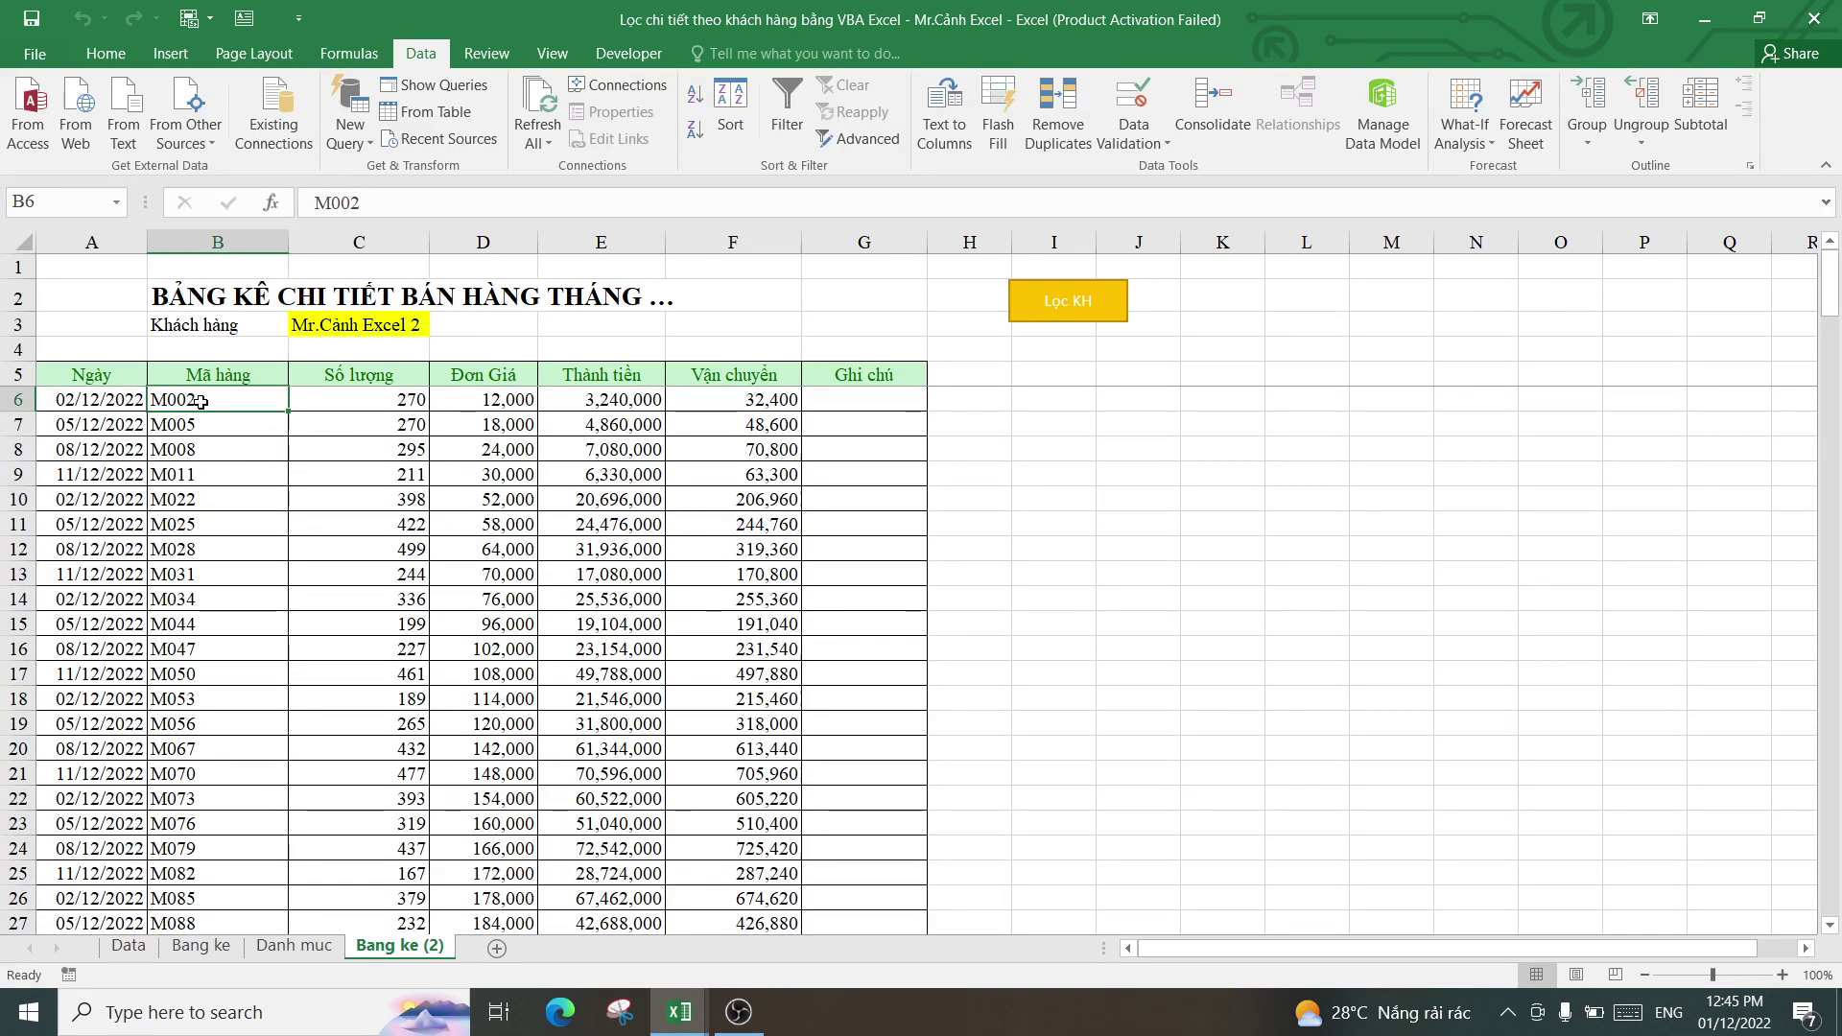
pyautogui.hotkey('ctrl', 'shift', 'Down')
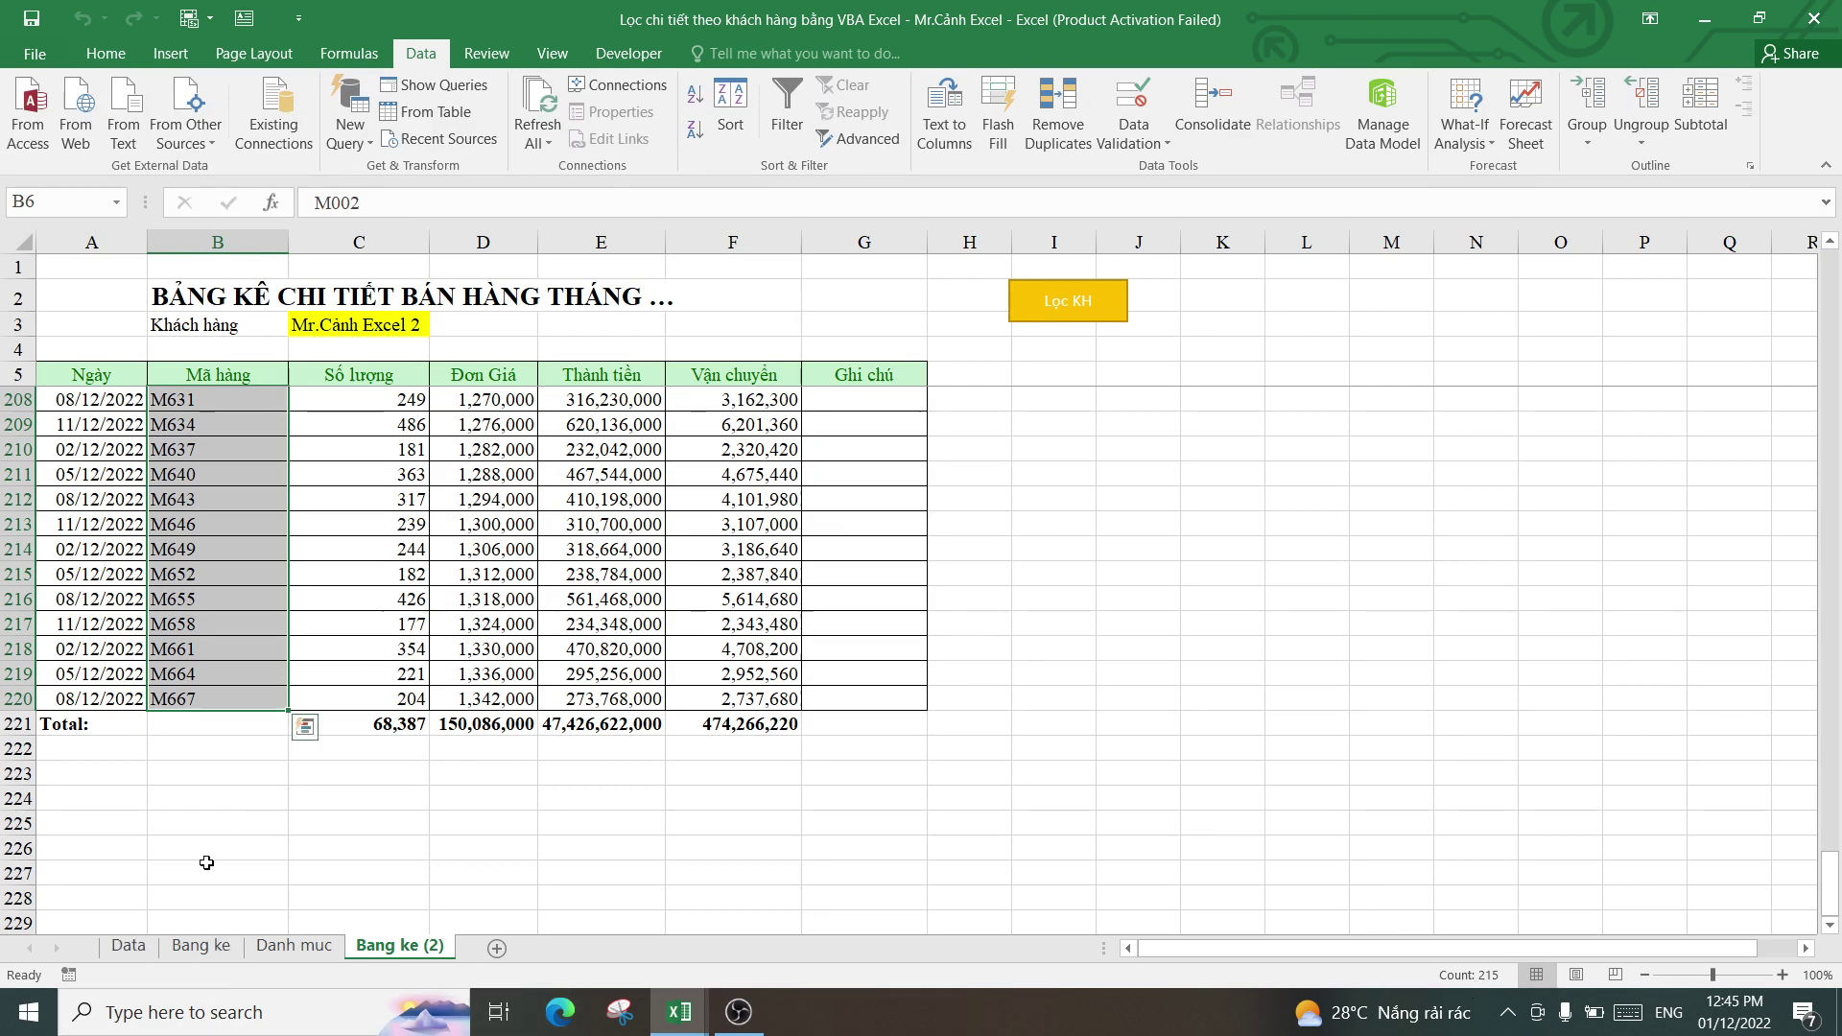
# - Clear the Data filter and refilter Khách hàng to Mr.Cảnh Excel 2
pyautogui.click(130, 948)
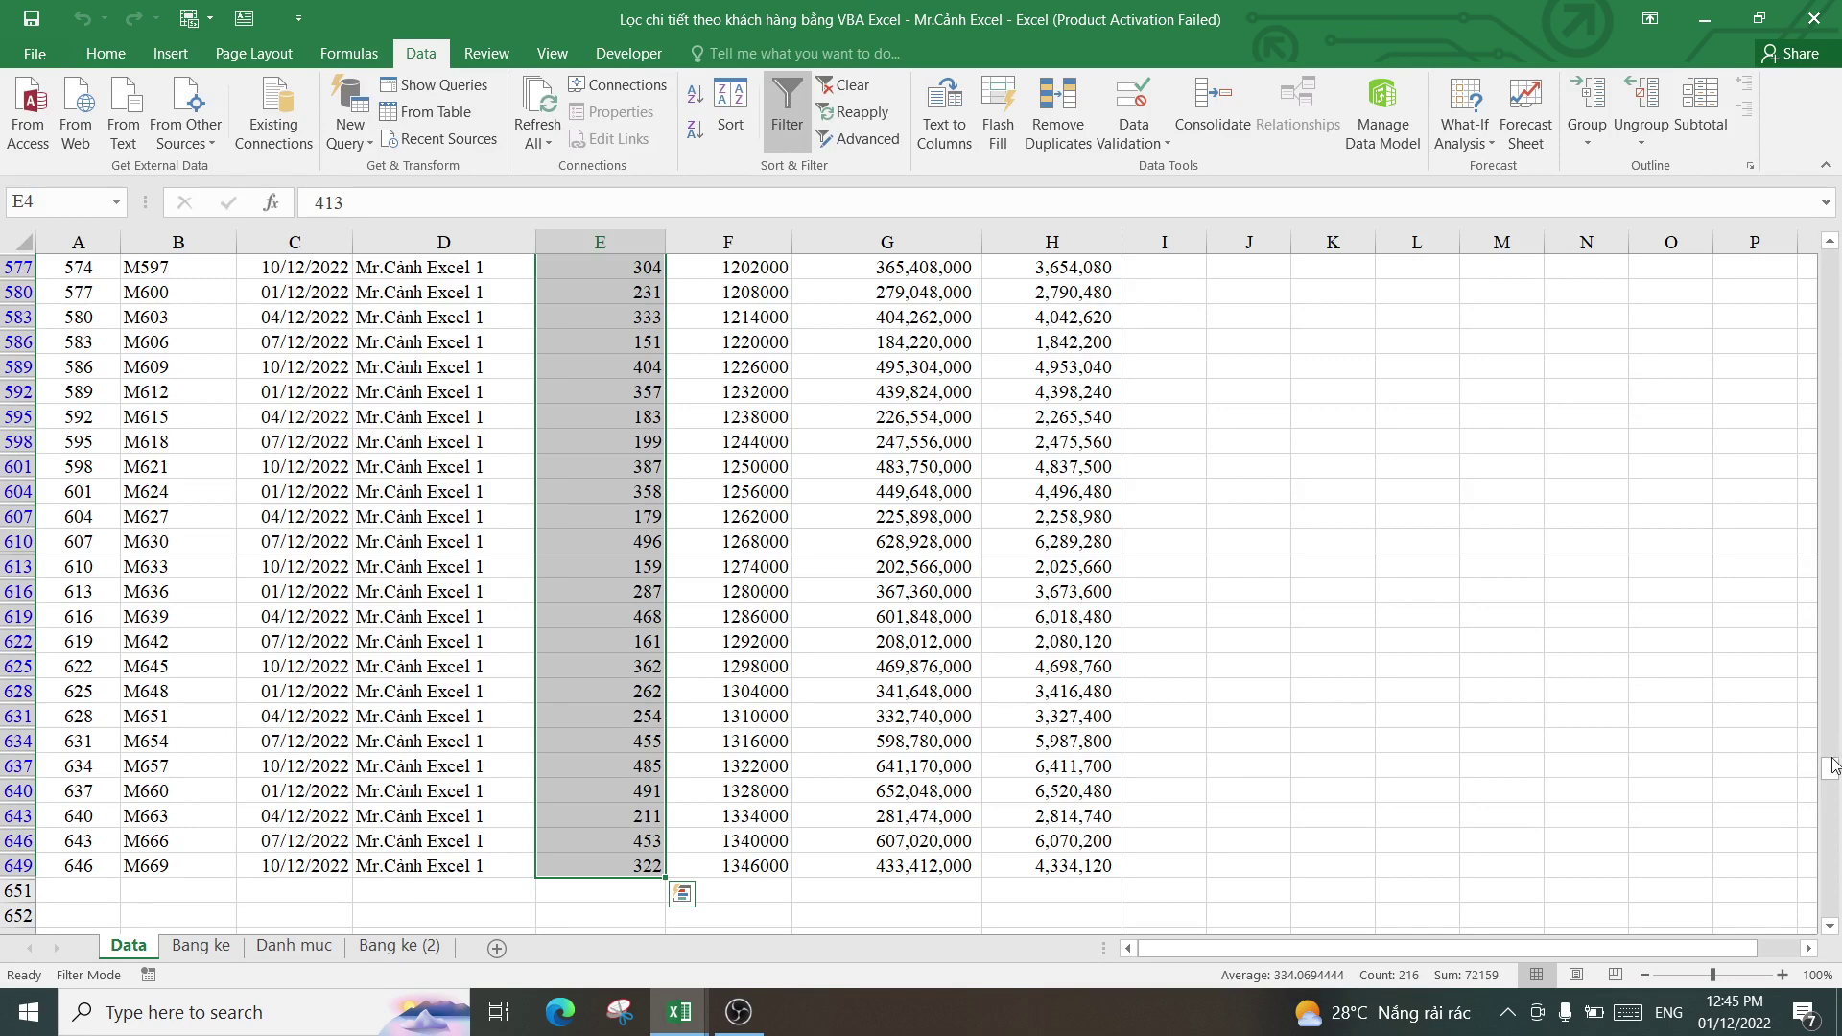
pyautogui.moveTo(1832, 764); pyautogui.dragTo(1832, 261)
pyautogui.click(443, 416)
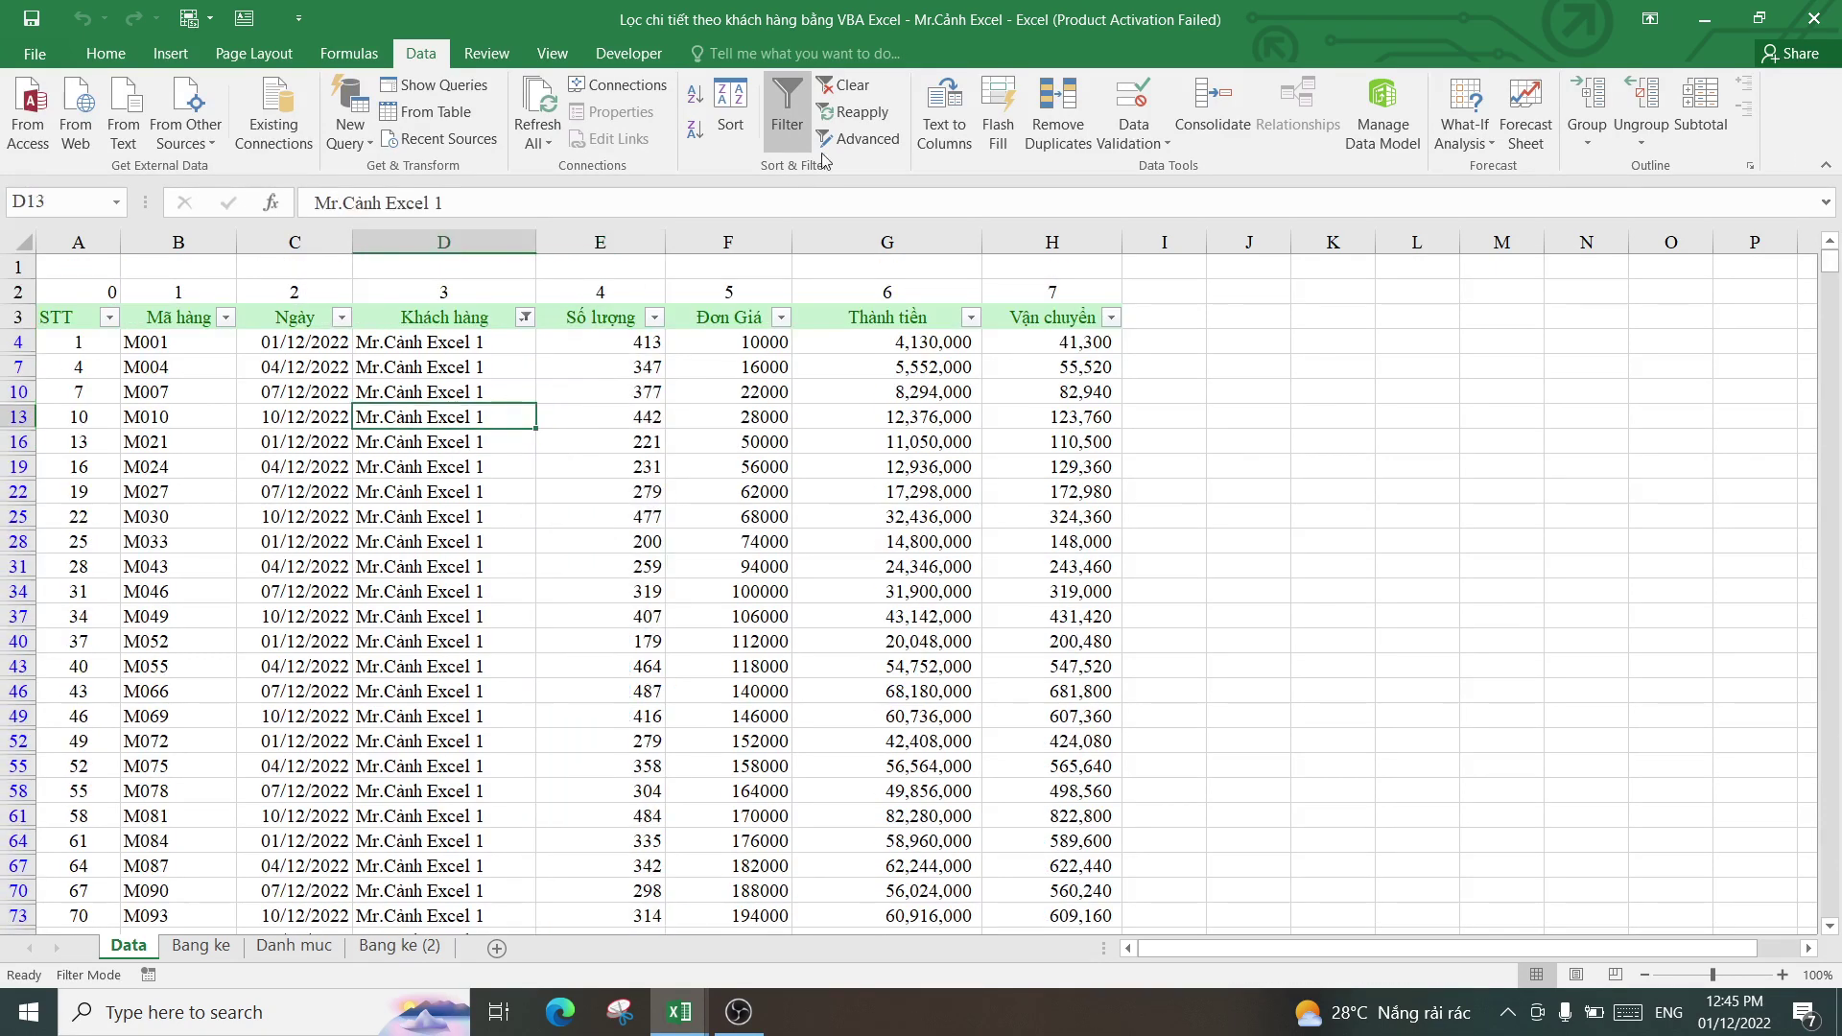
pyautogui.click(847, 86)
pyautogui.click(524, 318)
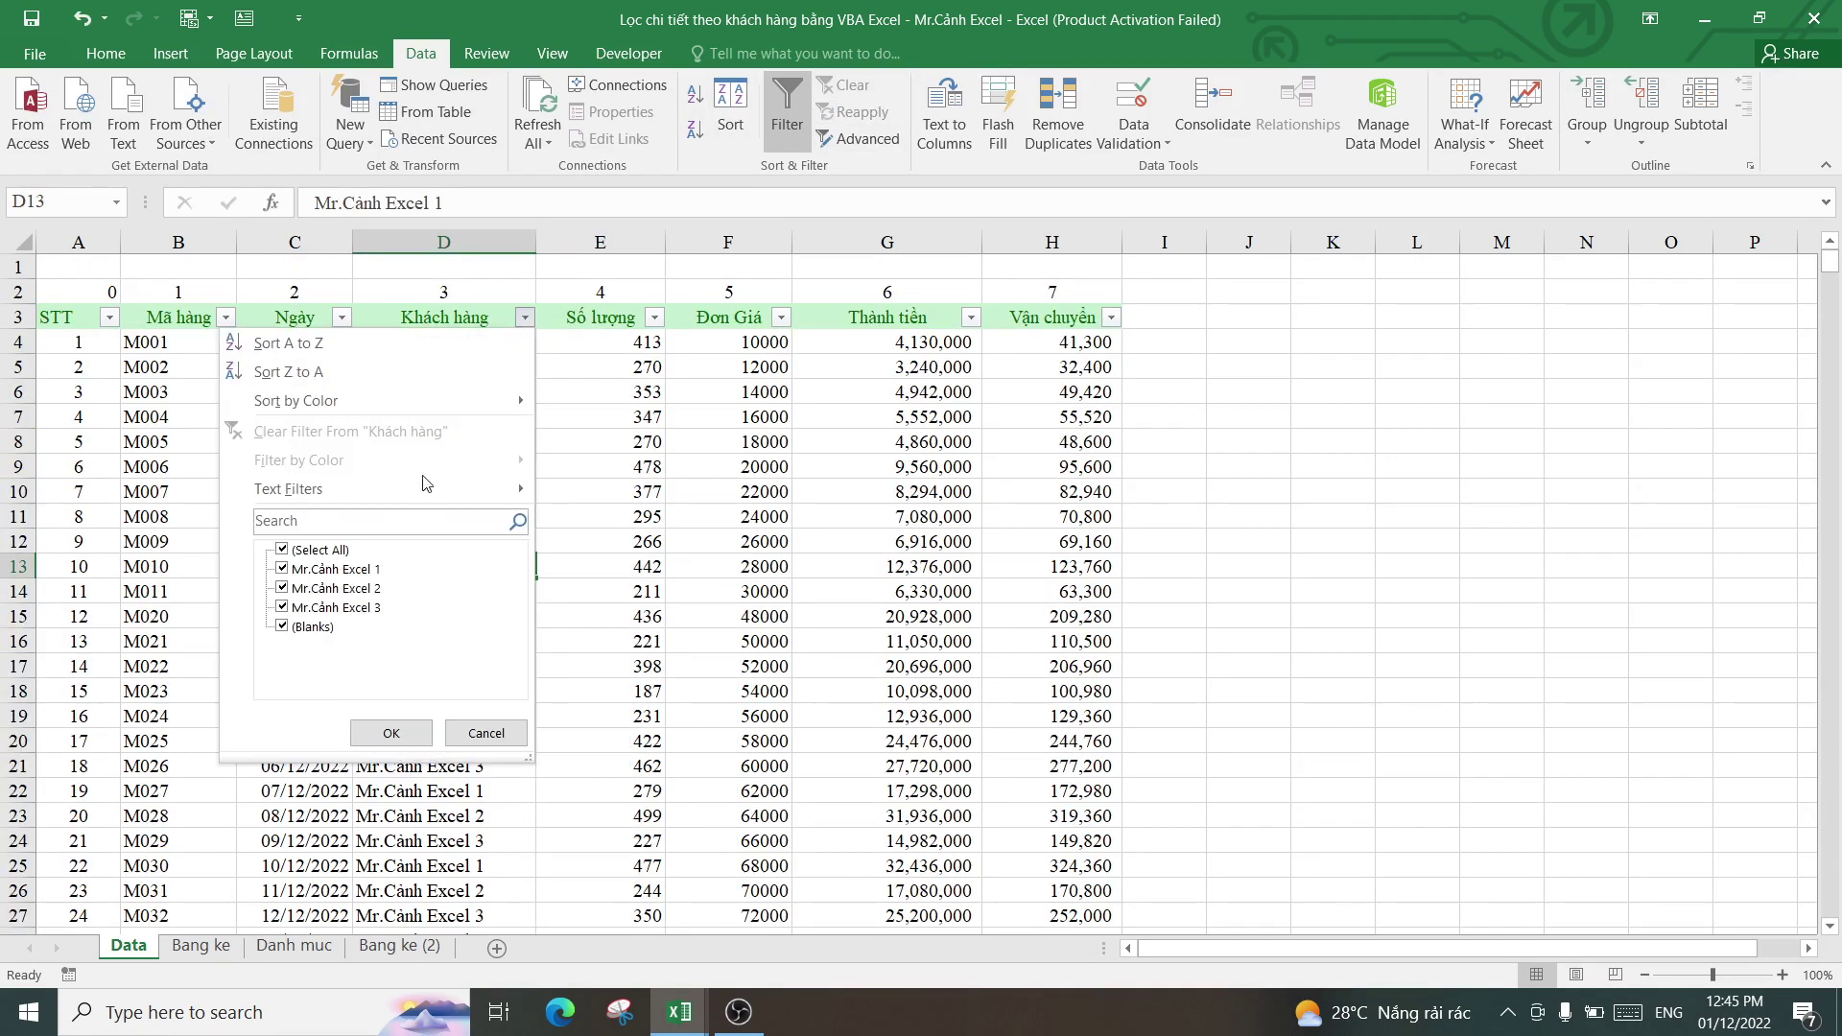
pyautogui.click(284, 550)
pyautogui.click(282, 589)
pyautogui.click(391, 733)
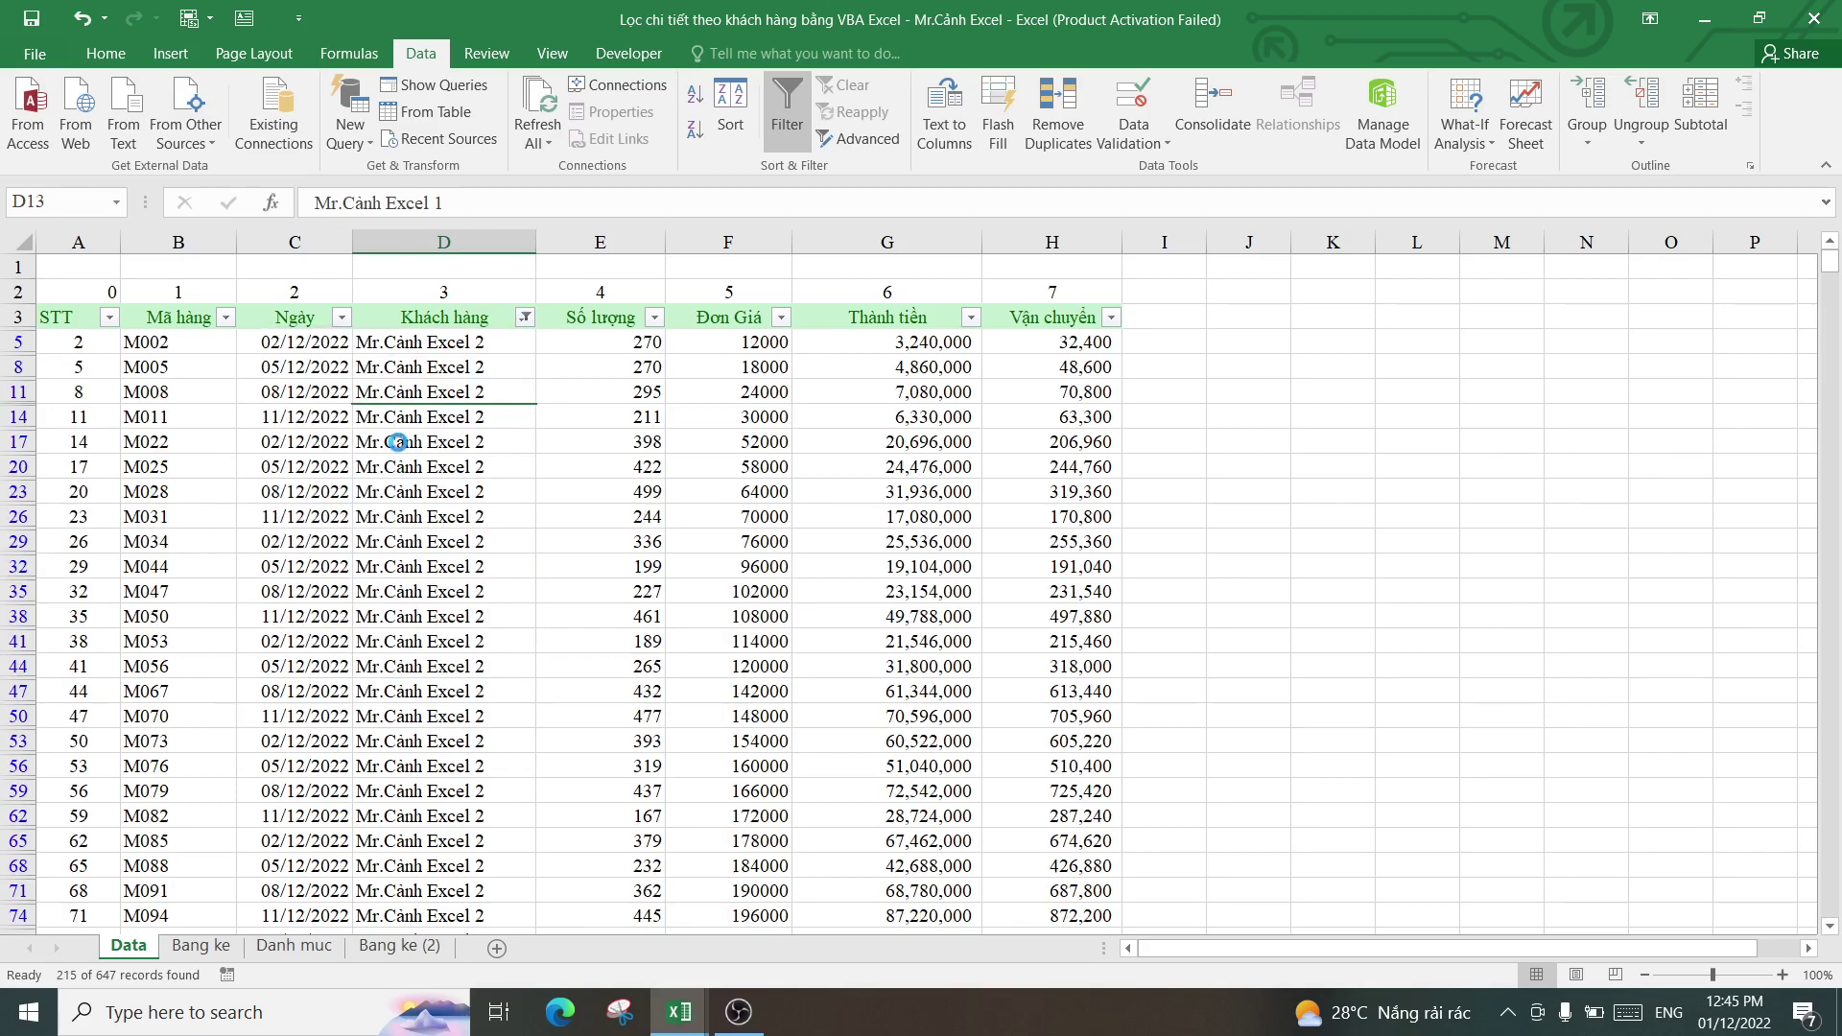
# - Confirm 215 filtered records summing to 68,387, then return to Bang ke (2)'s Total row
pyautogui.click(197, 348)
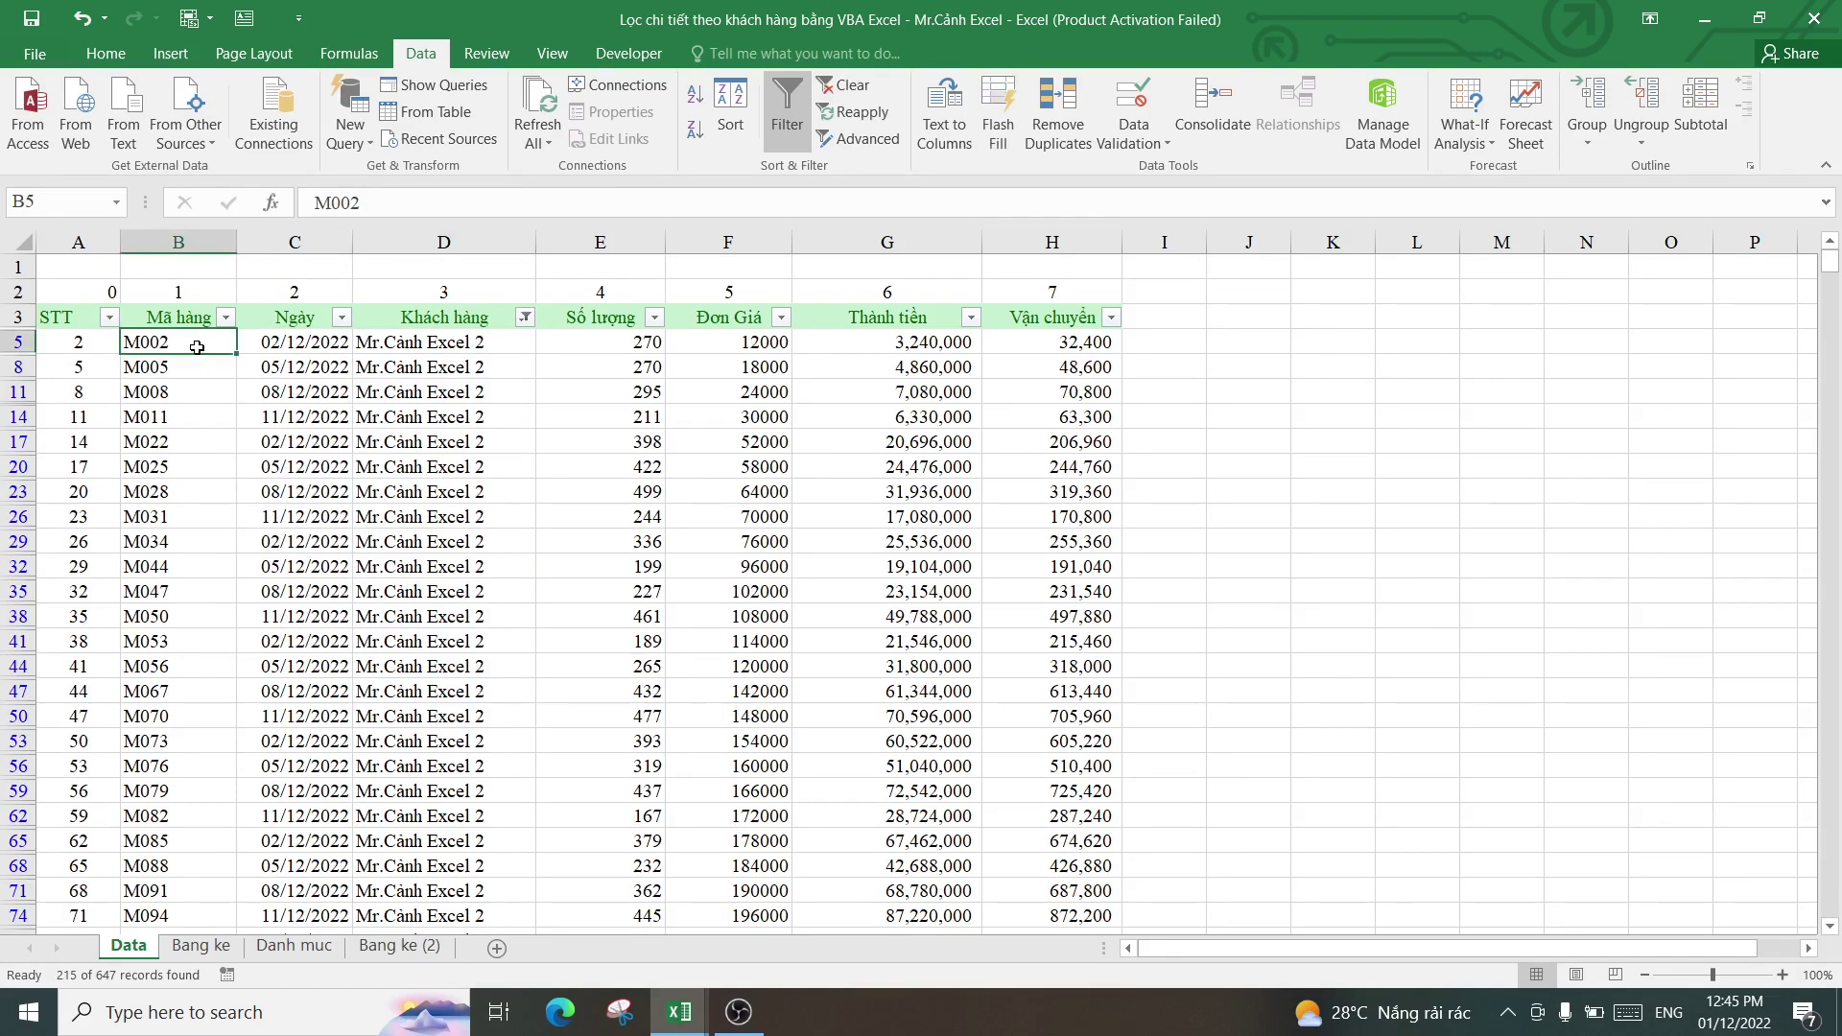
pyautogui.hotkey('ctrl', 'shift', 'Down')
pyautogui.scroll(-2, 779, 532)
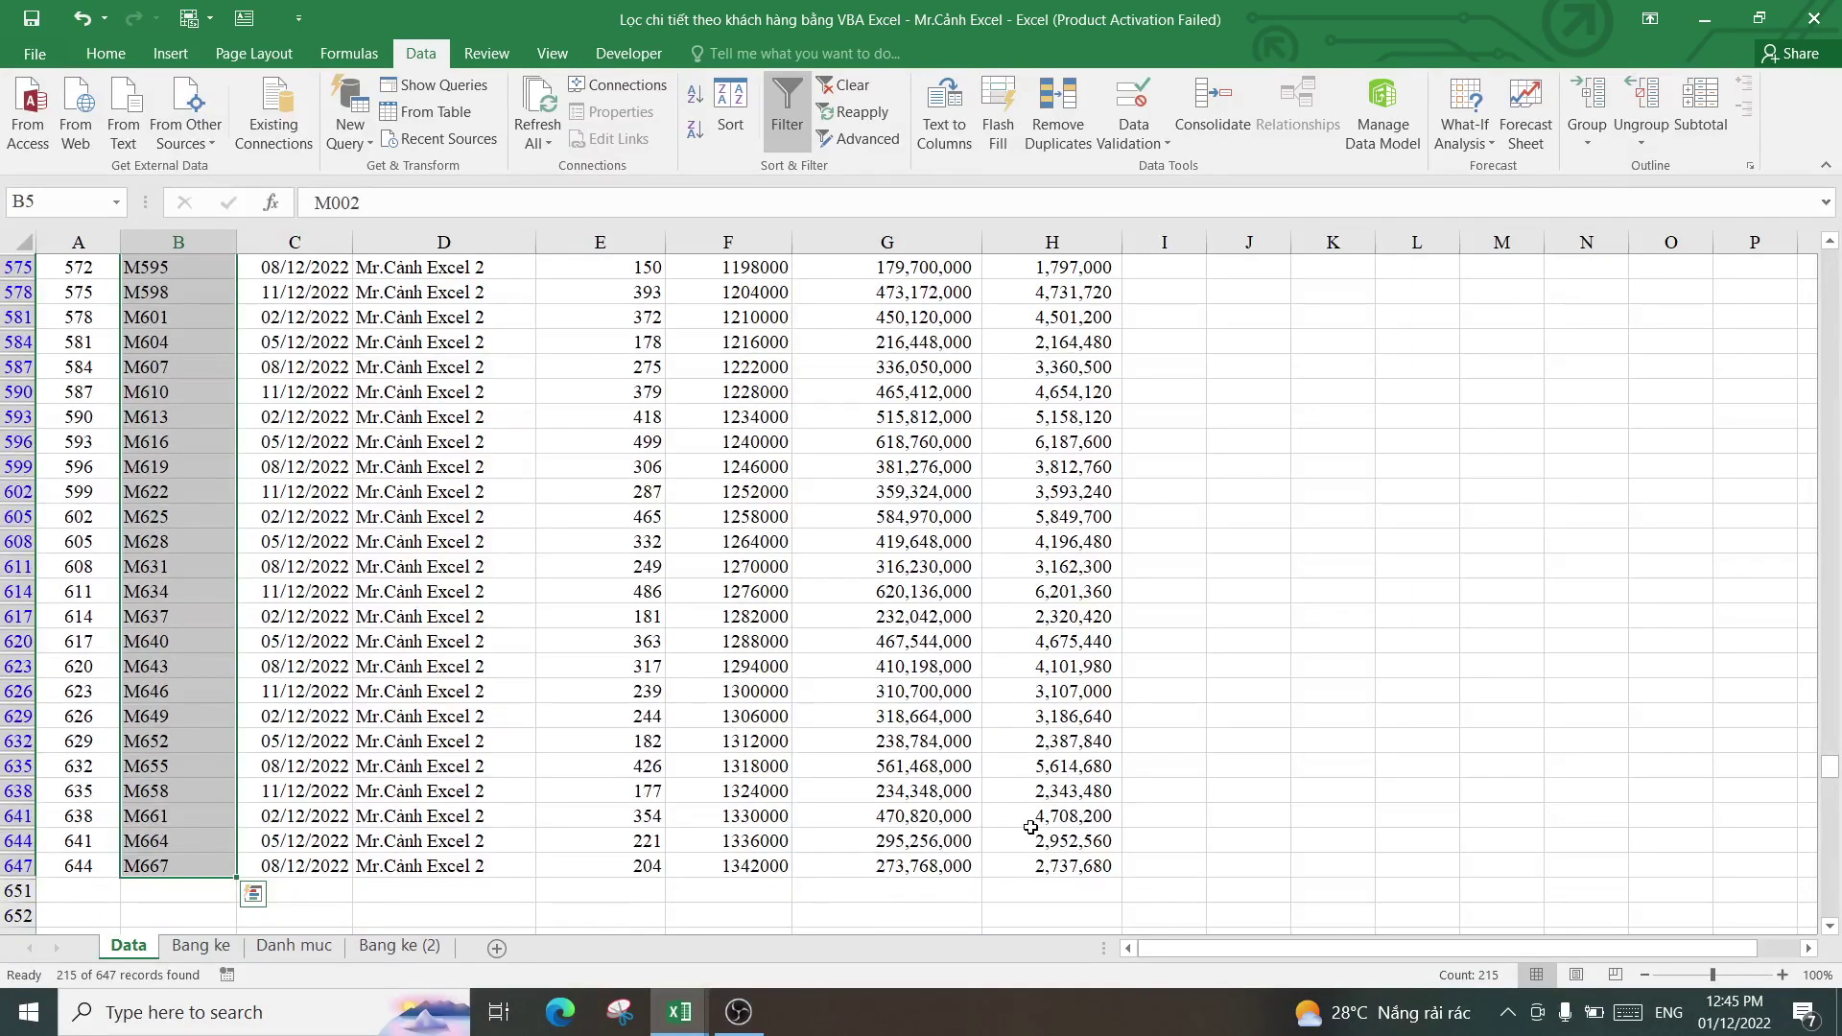
pyautogui.moveTo(1826, 788); pyautogui.dragTo(1827, 261)
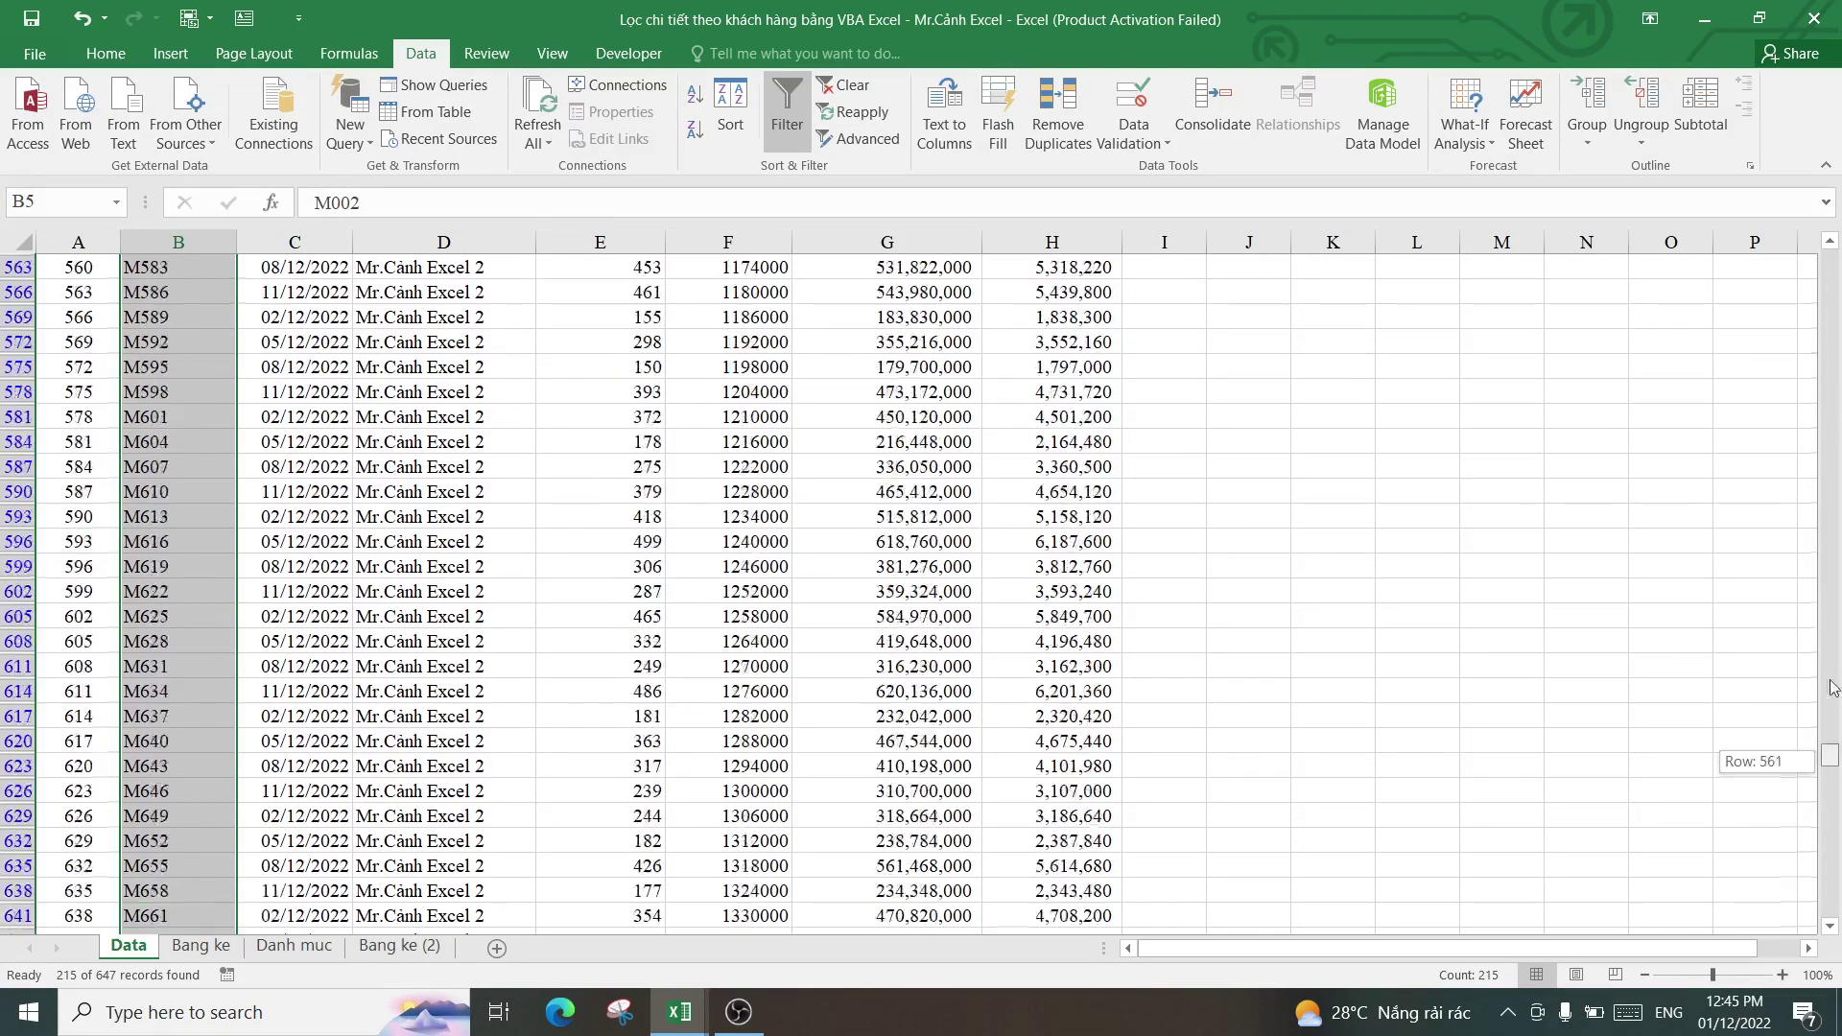
pyautogui.click(588, 343)
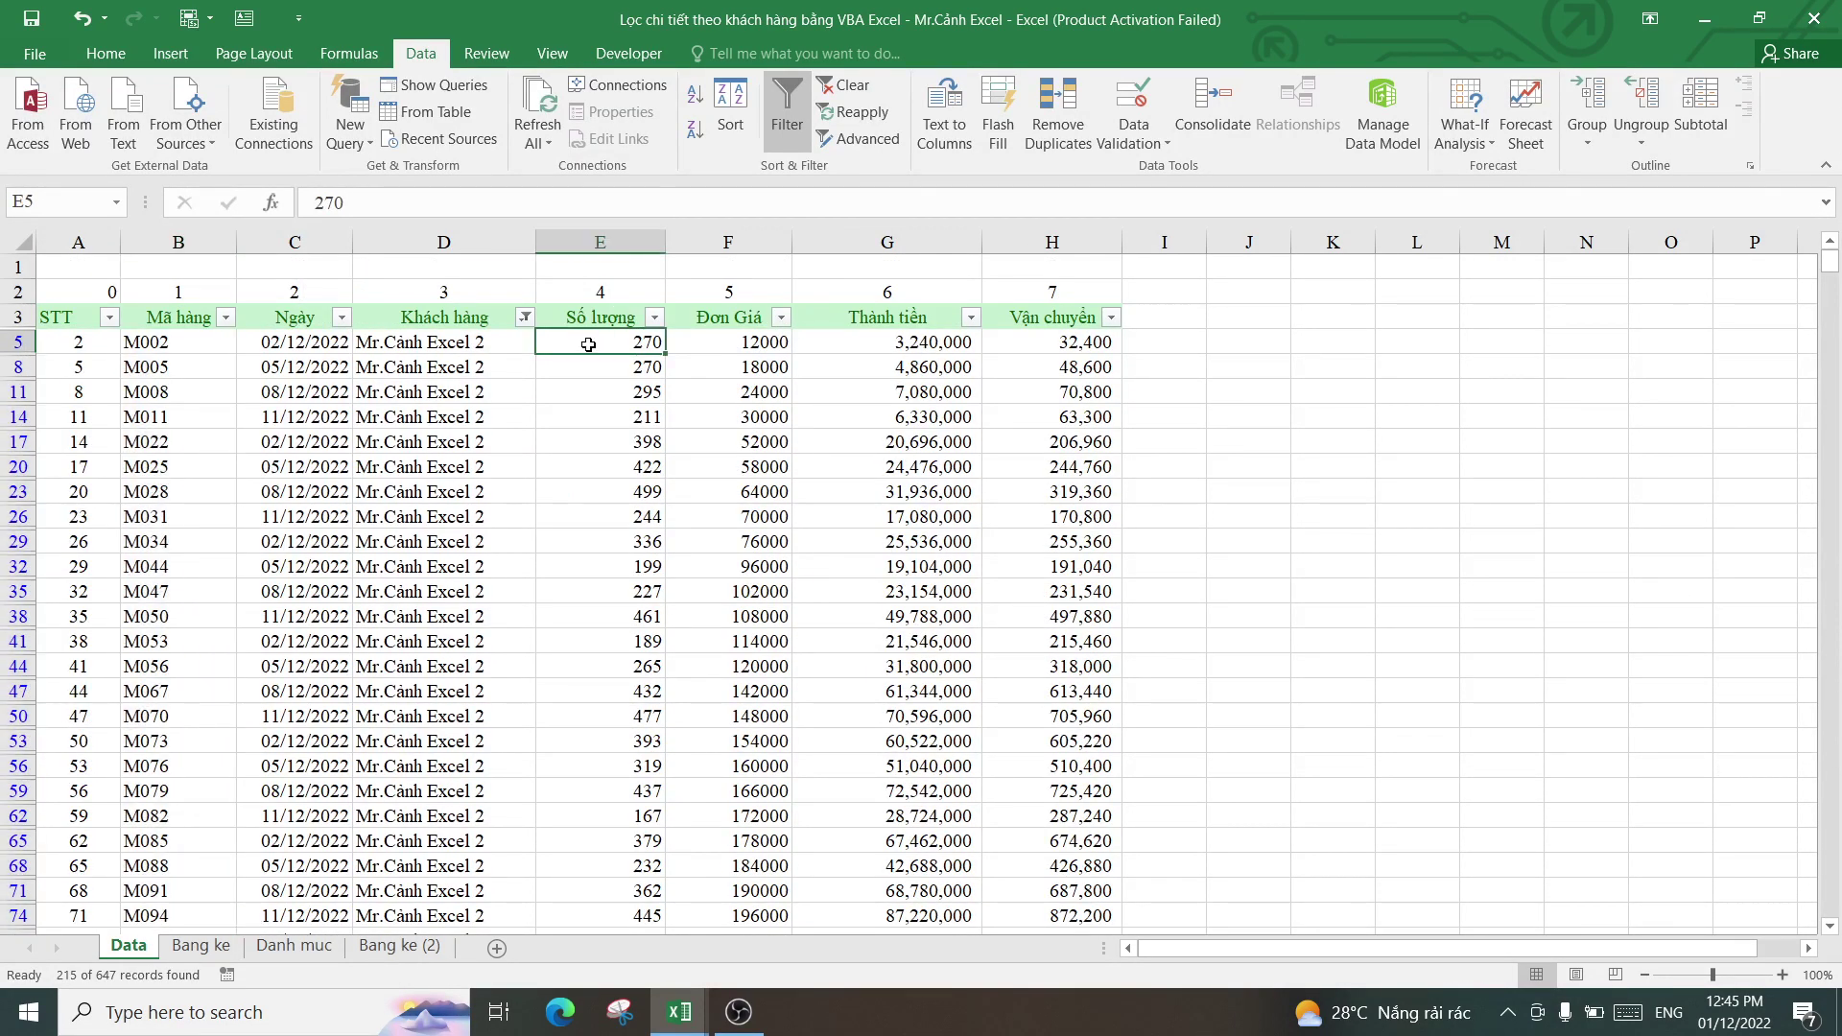
pyautogui.hotkey('ctrl', 'shift', 'Down')
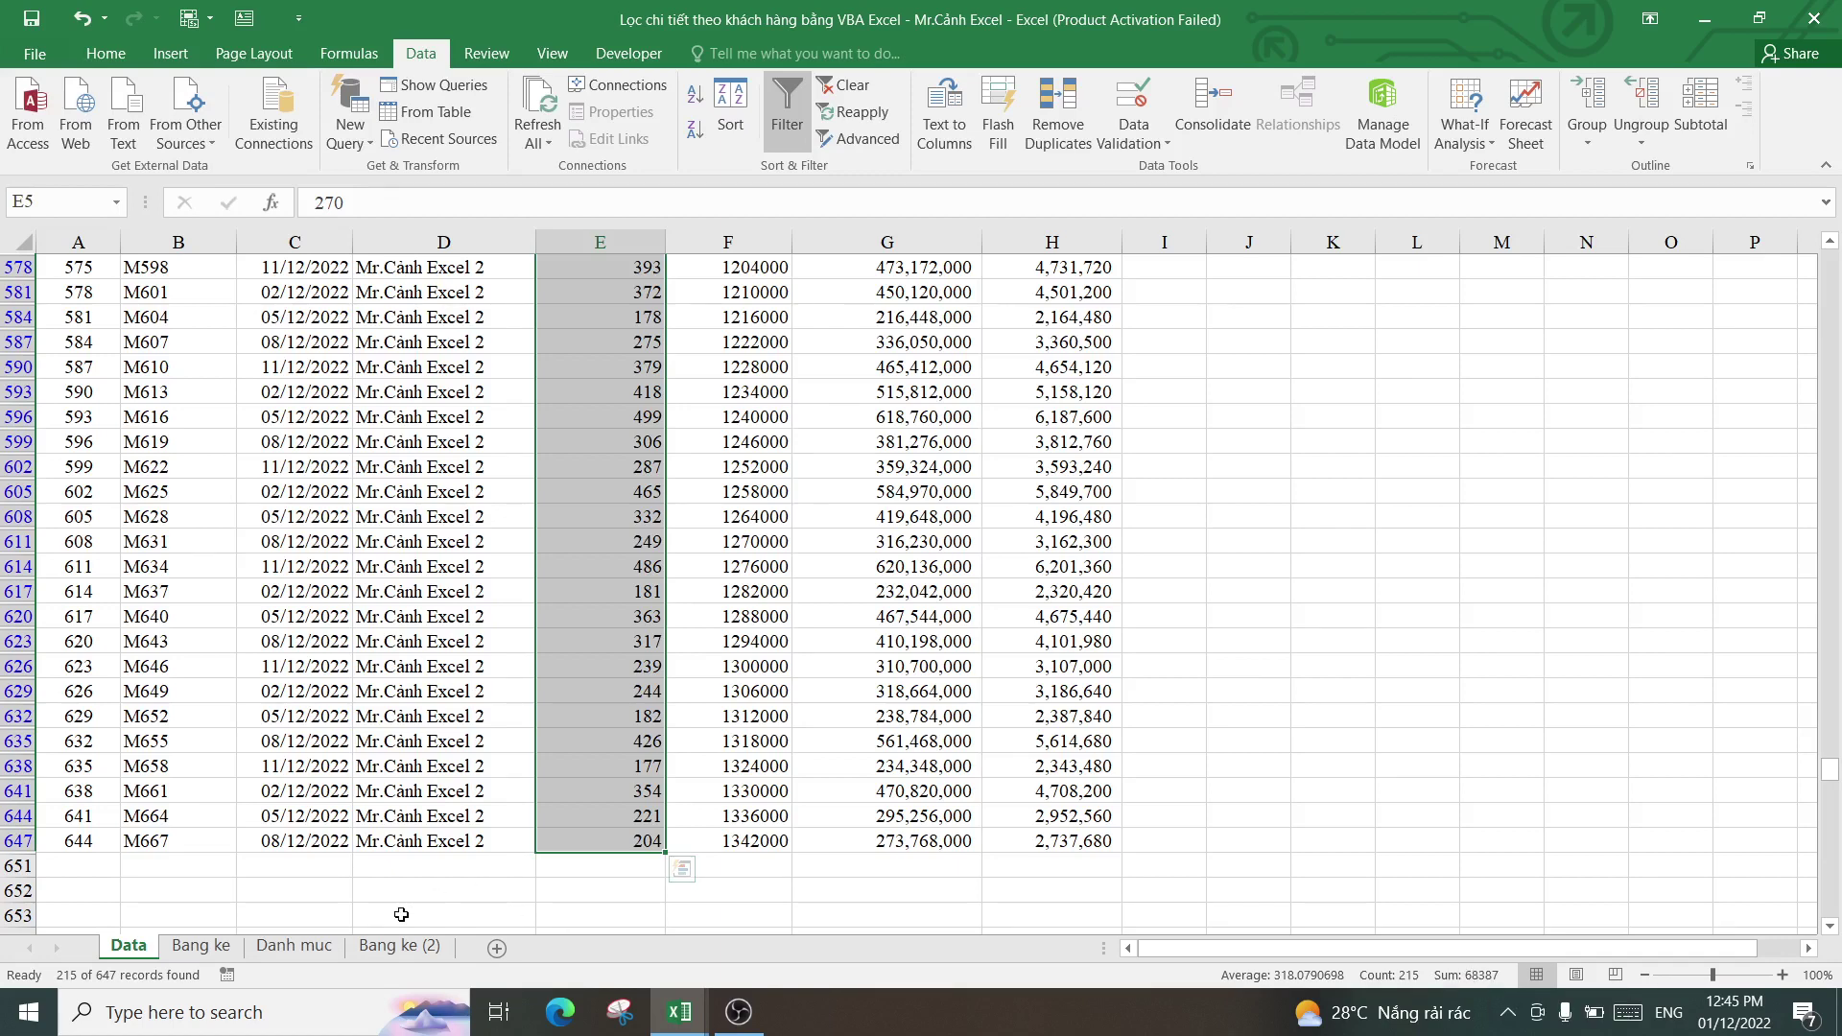
pyautogui.click(399, 946)
pyautogui.click(482, 748)
pyautogui.press('Up')
pyautogui.press('Left')
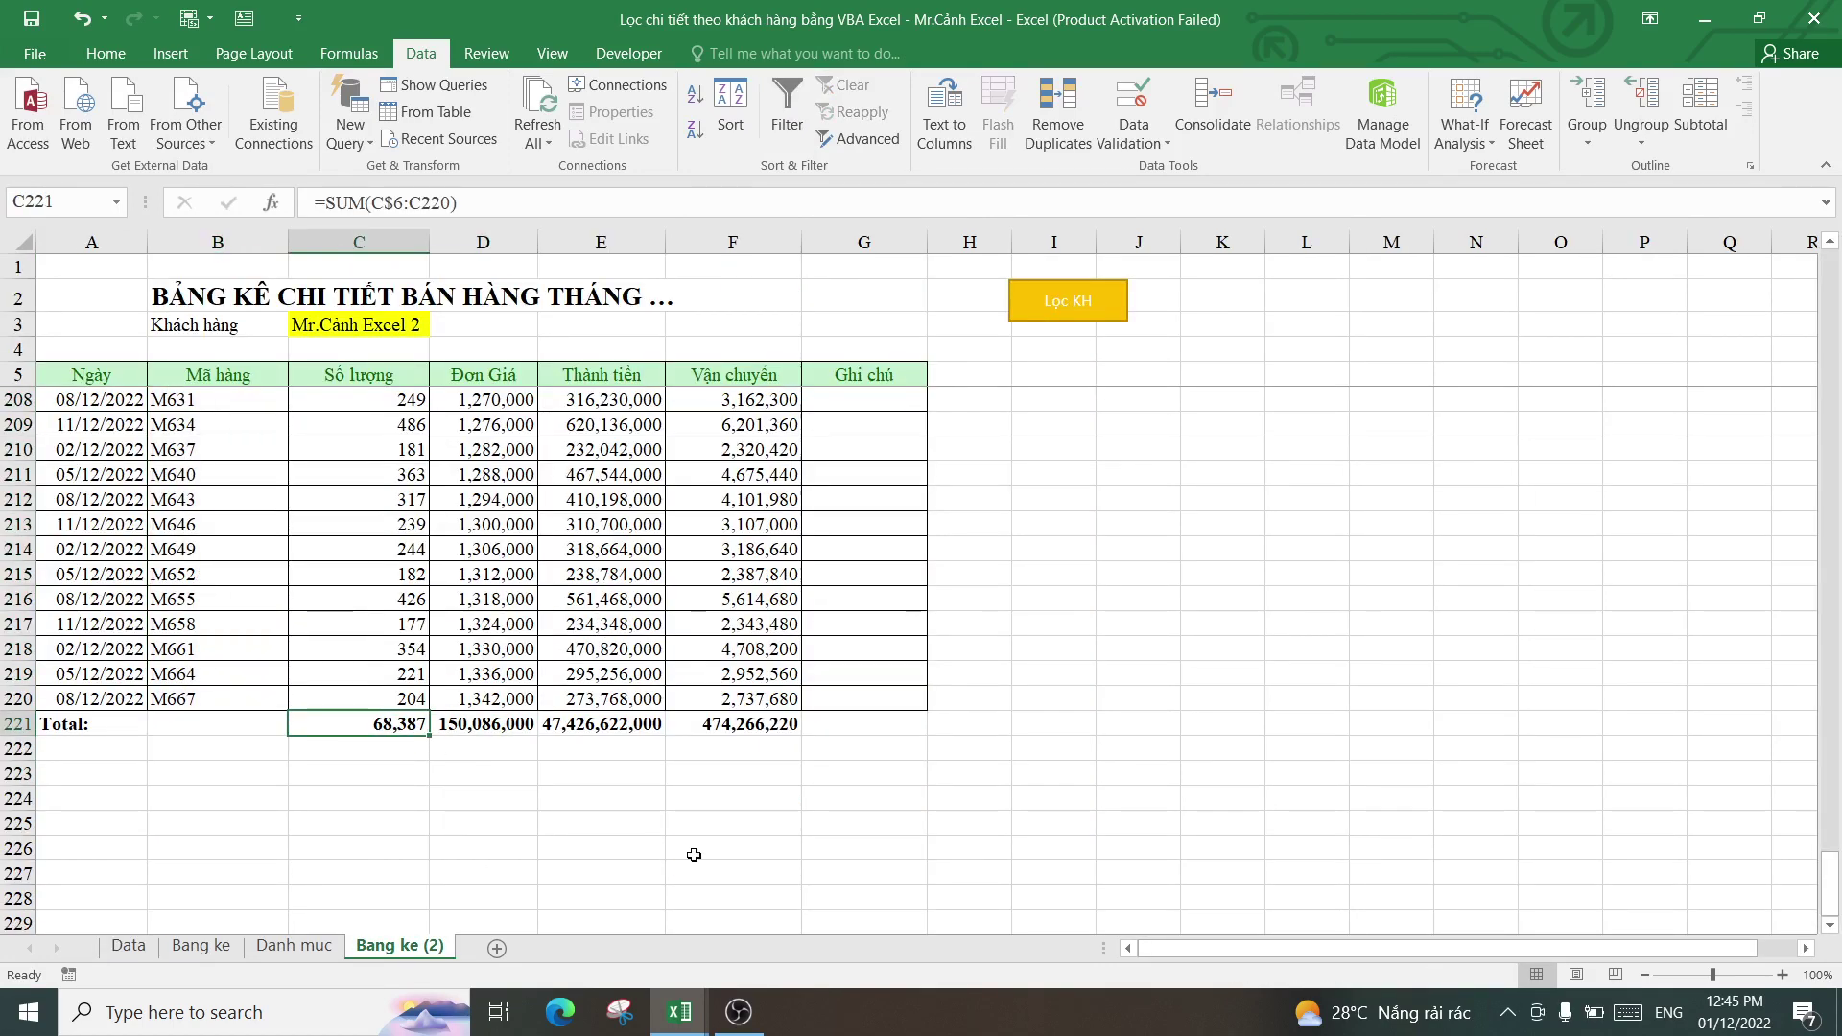
pyautogui.click(1132, 518)
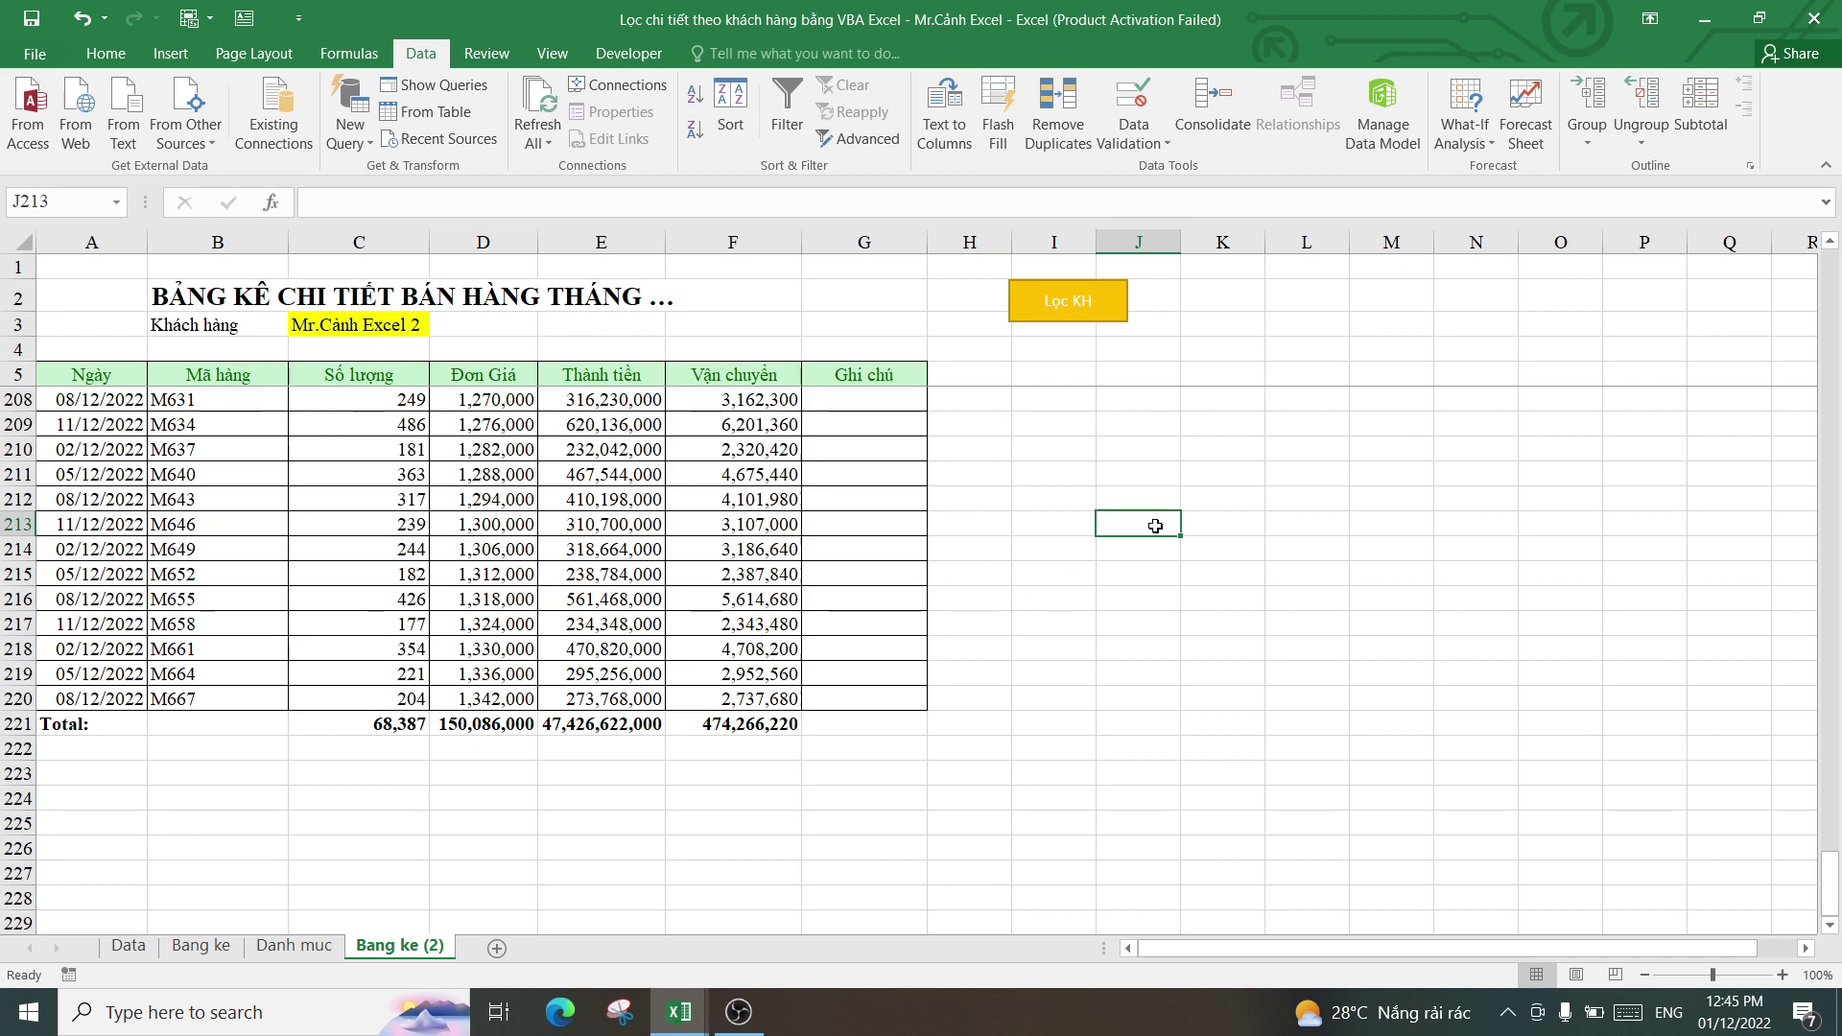
pyautogui.moveTo(1839, 868); pyautogui.dragTo(1803, 223)
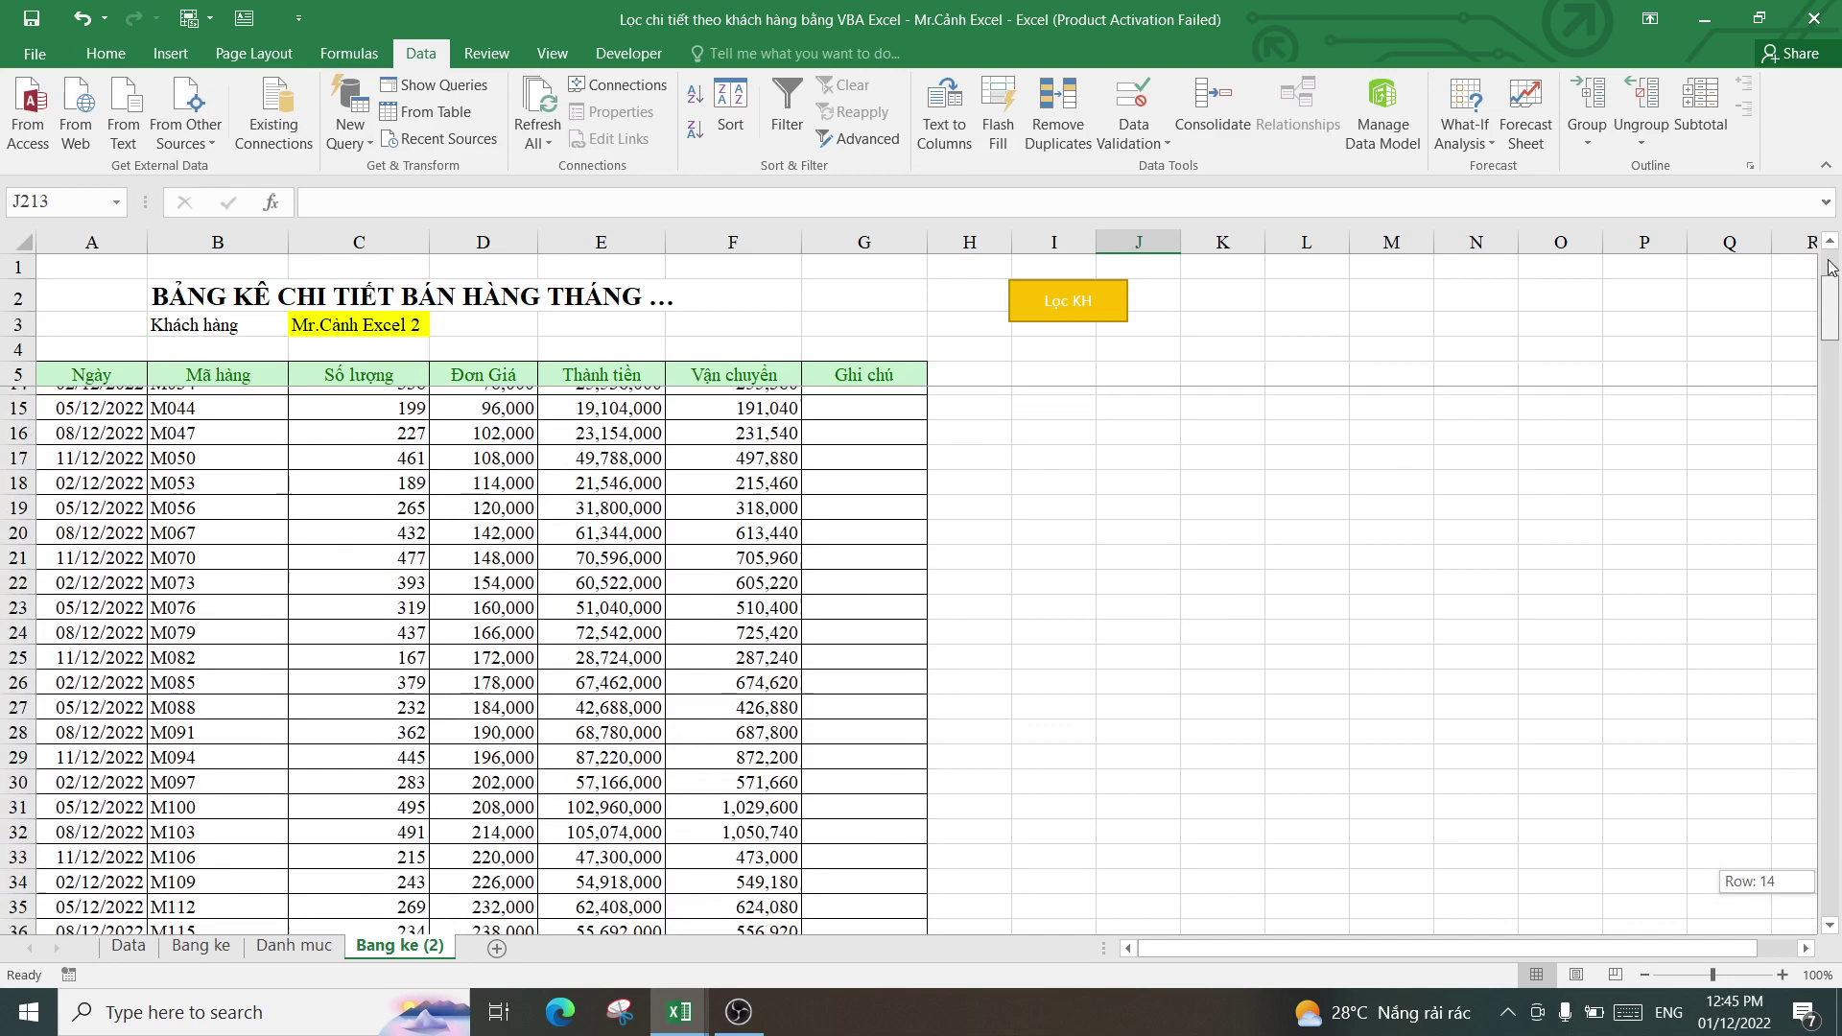
pyautogui.click(1134, 568)
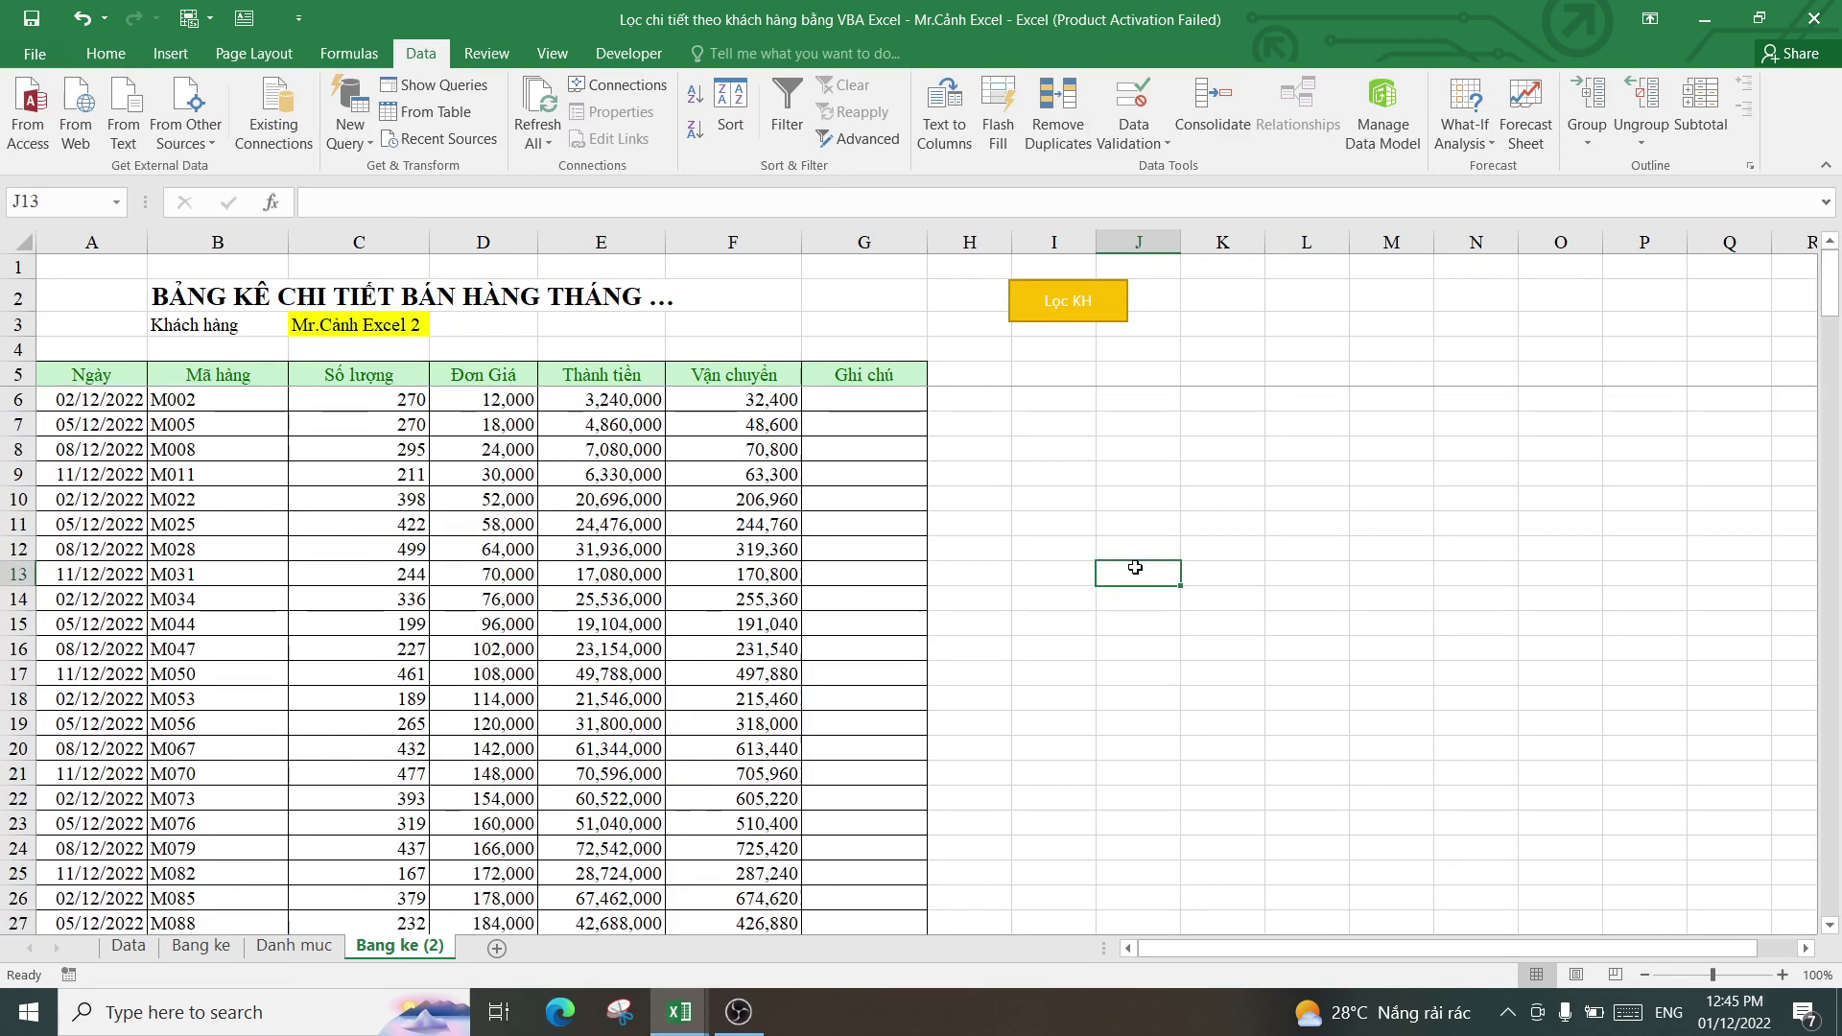